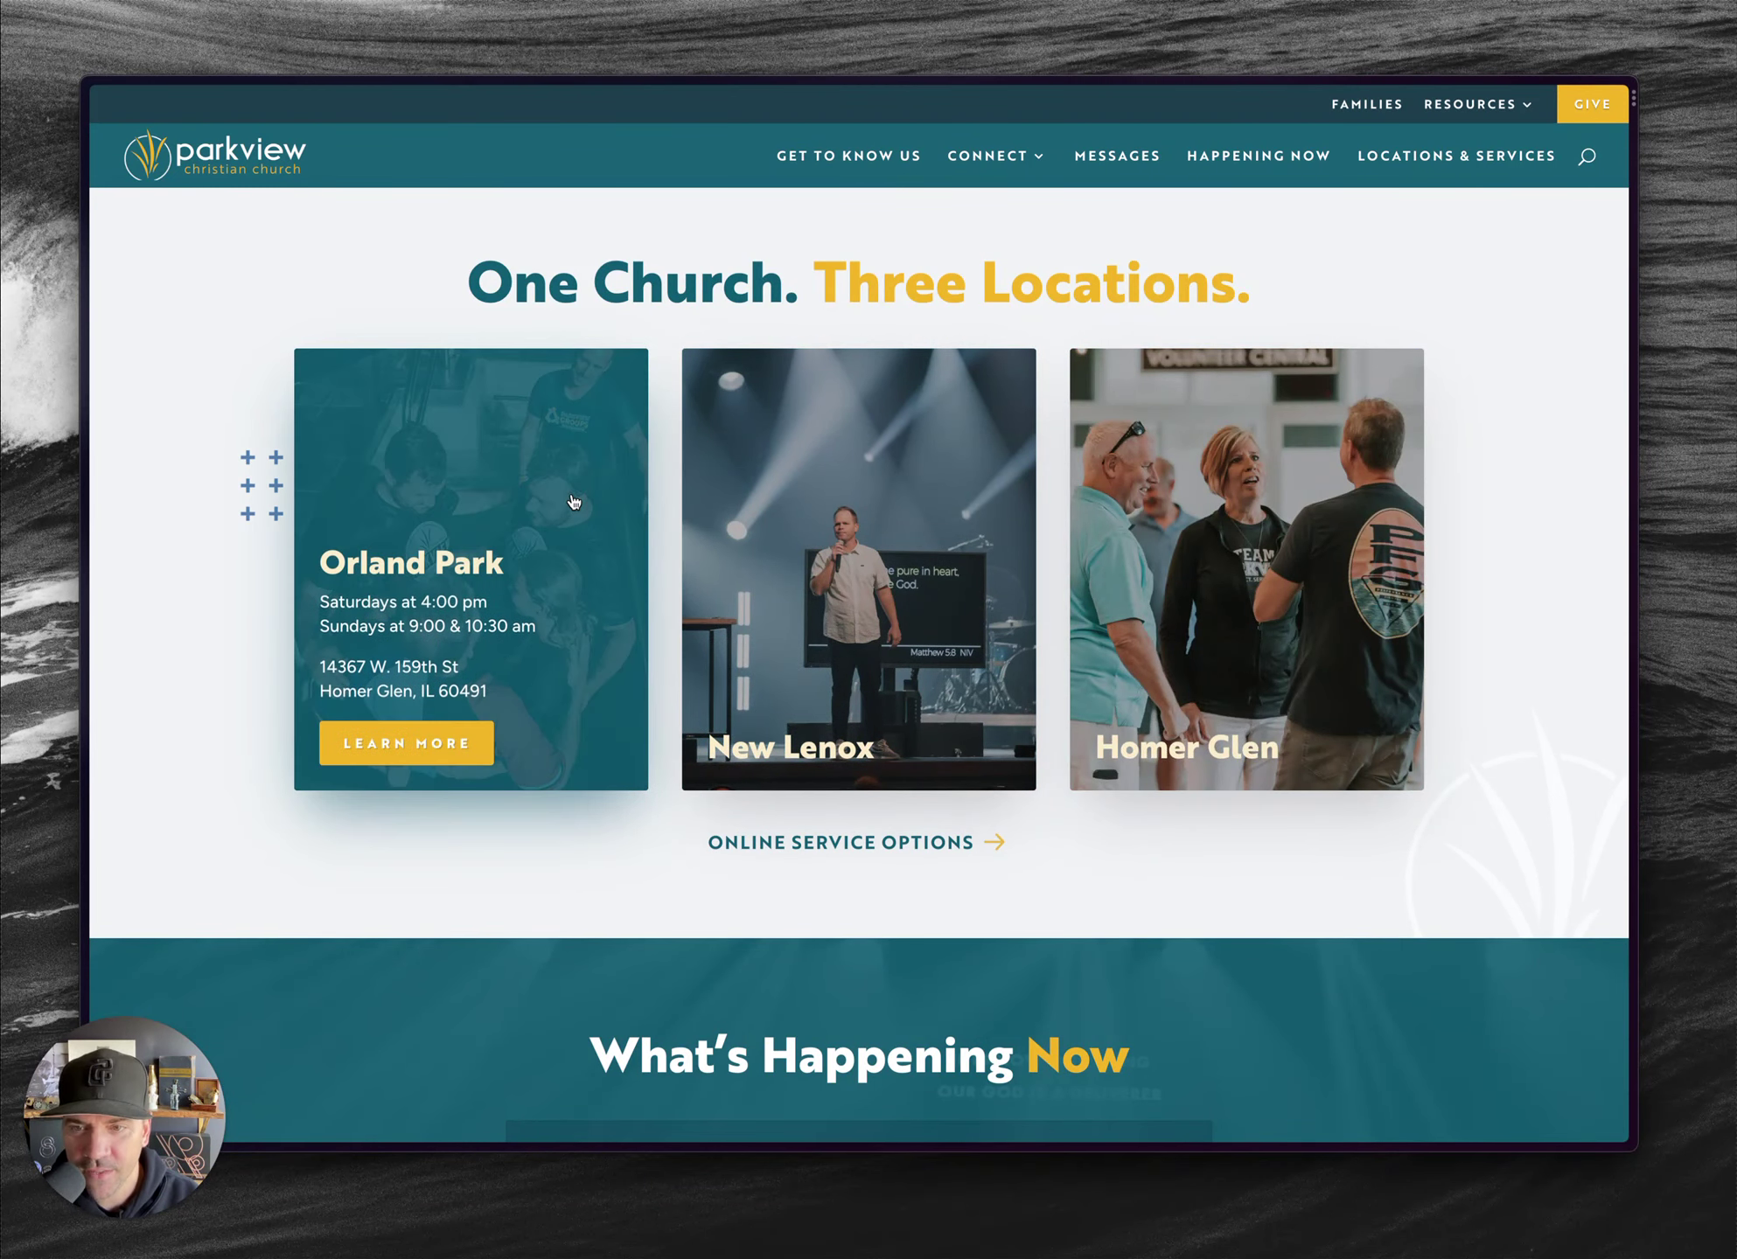
# - Preview how the One Church. Three Locations. cards stack in a narrow browser window, and restore the wide layout
pyautogui.moveTo(1637, 492); pyautogui.dragTo(1009, 551)
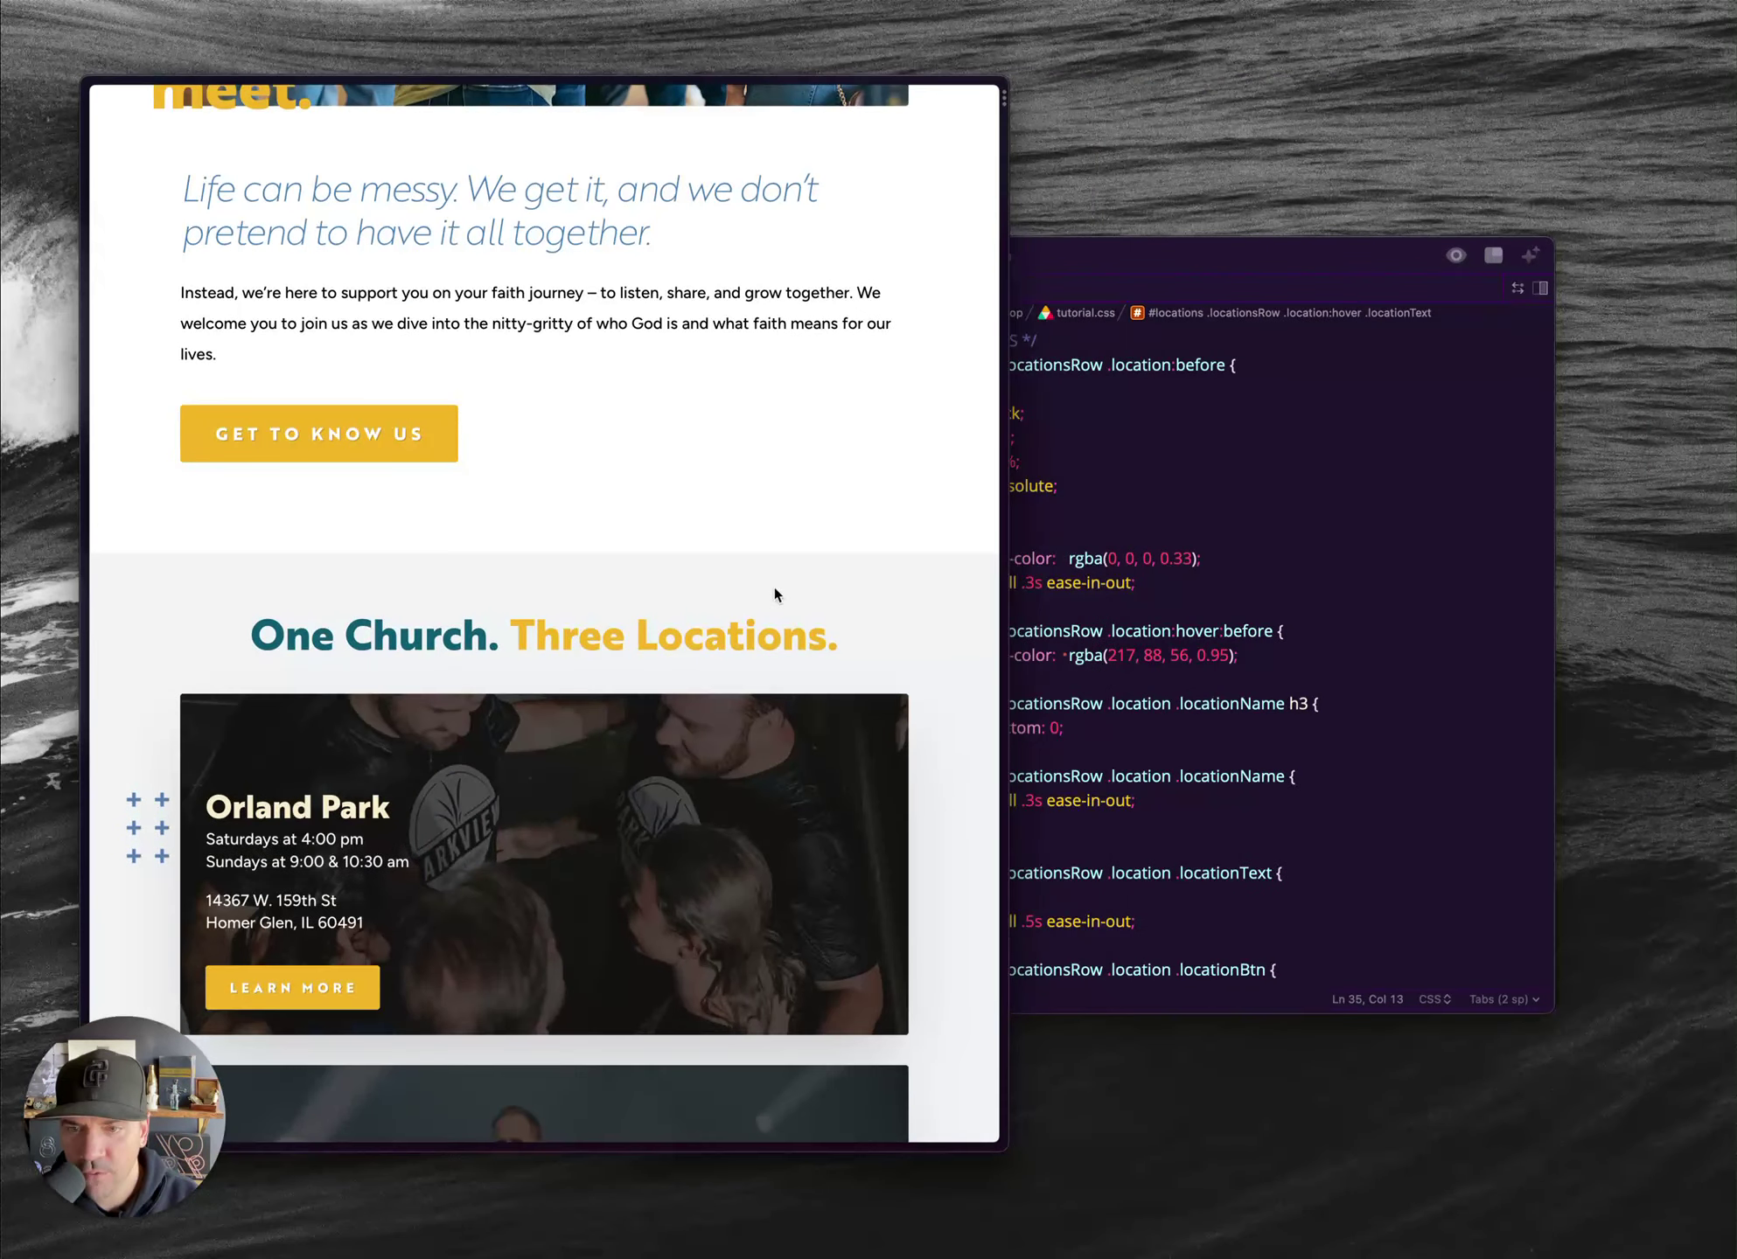
pyautogui.scroll(-4, 752, 603)
pyautogui.scroll(-9, 577, 568)
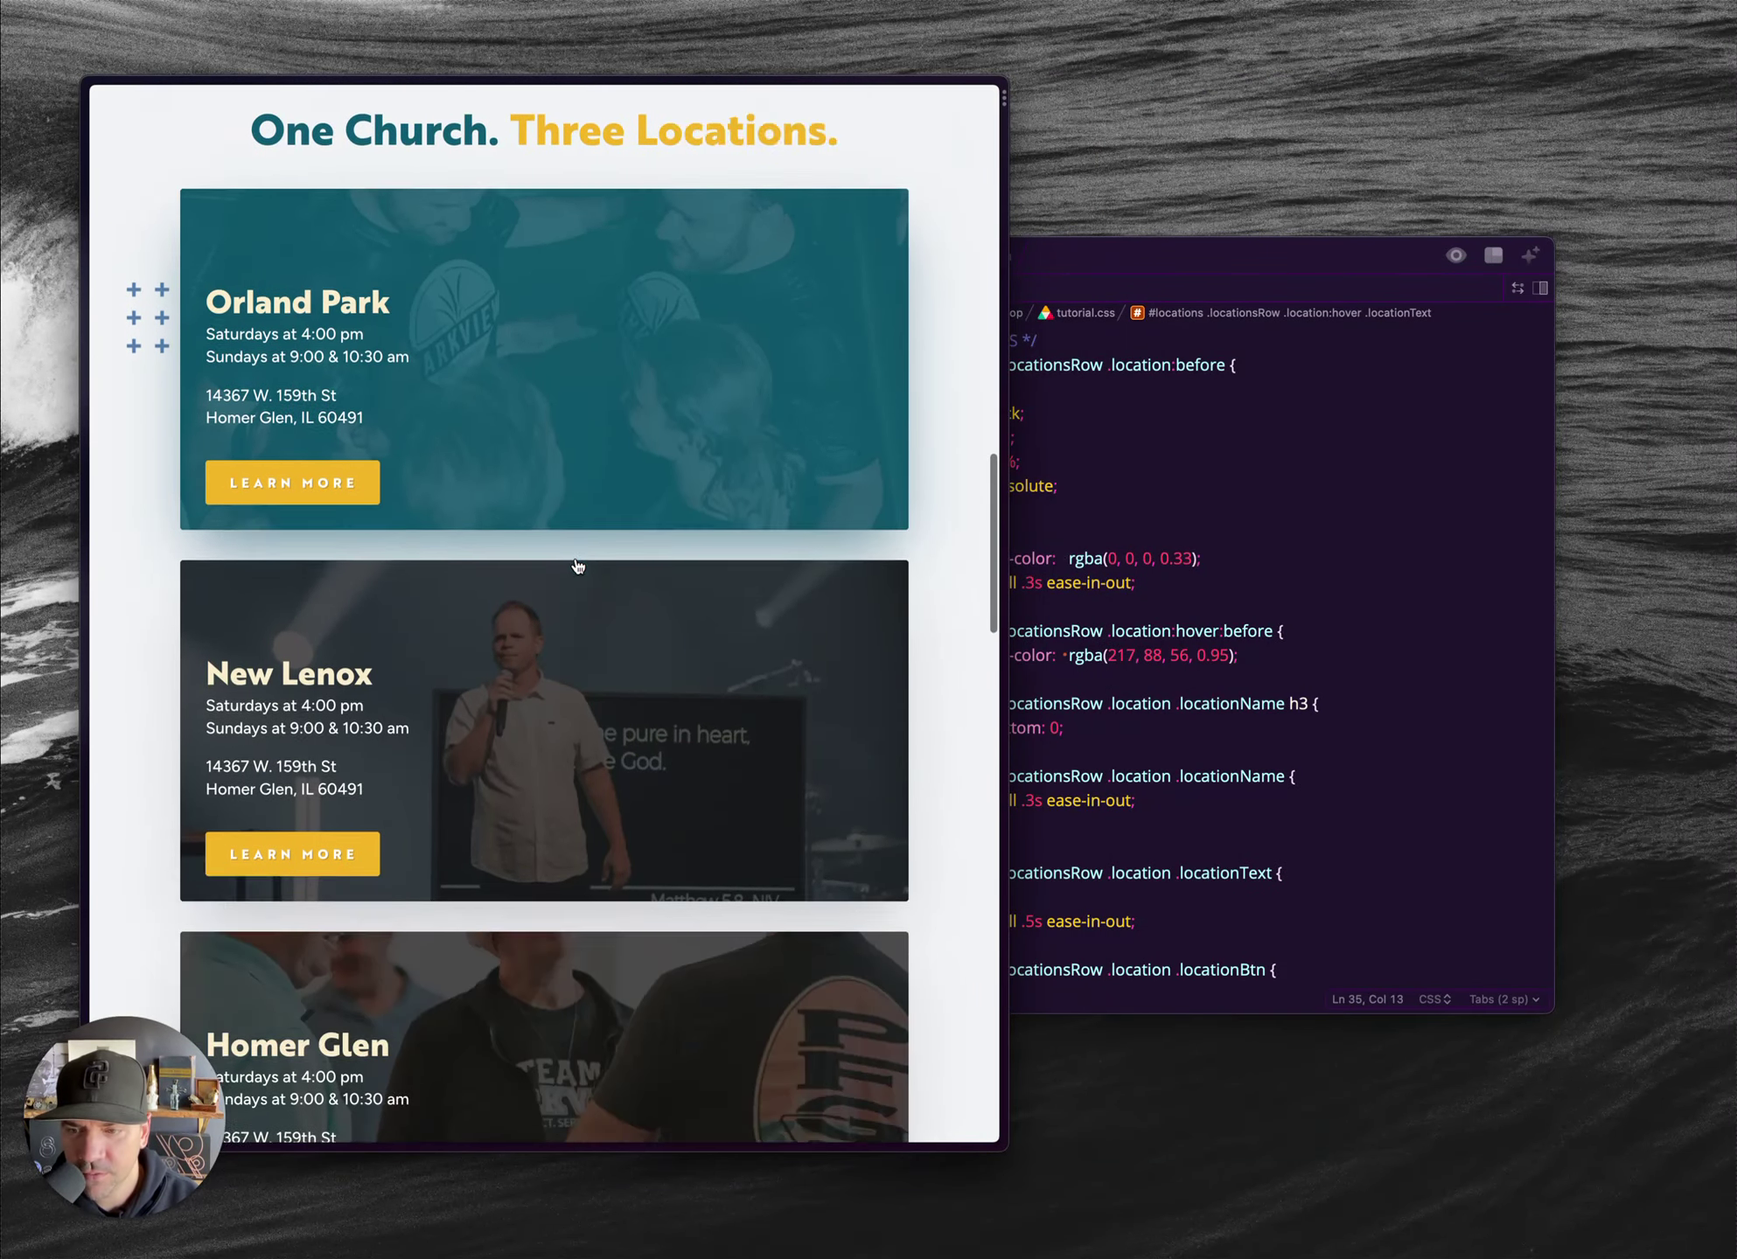
pyautogui.scroll(8, 577, 683)
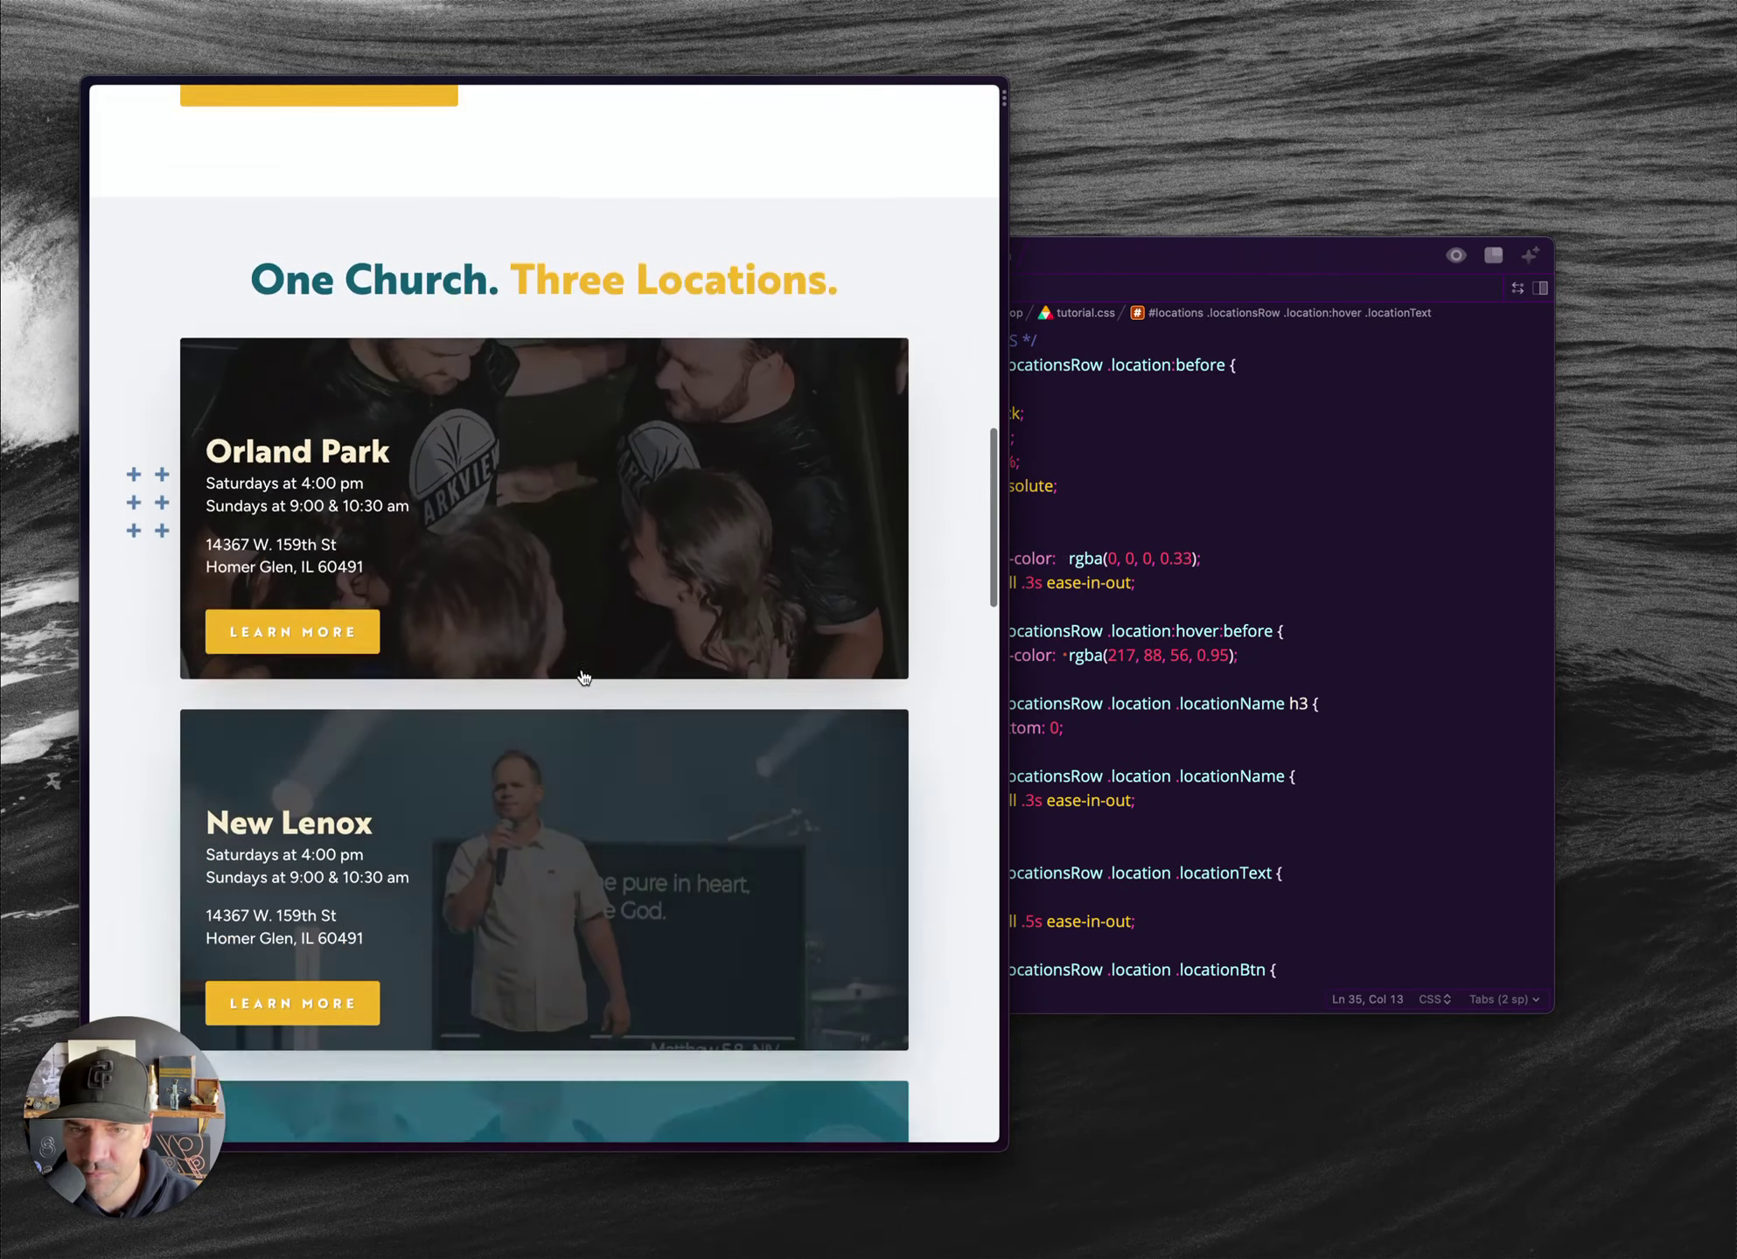
pyautogui.moveTo(1006, 521); pyautogui.dragTo(1639, 555)
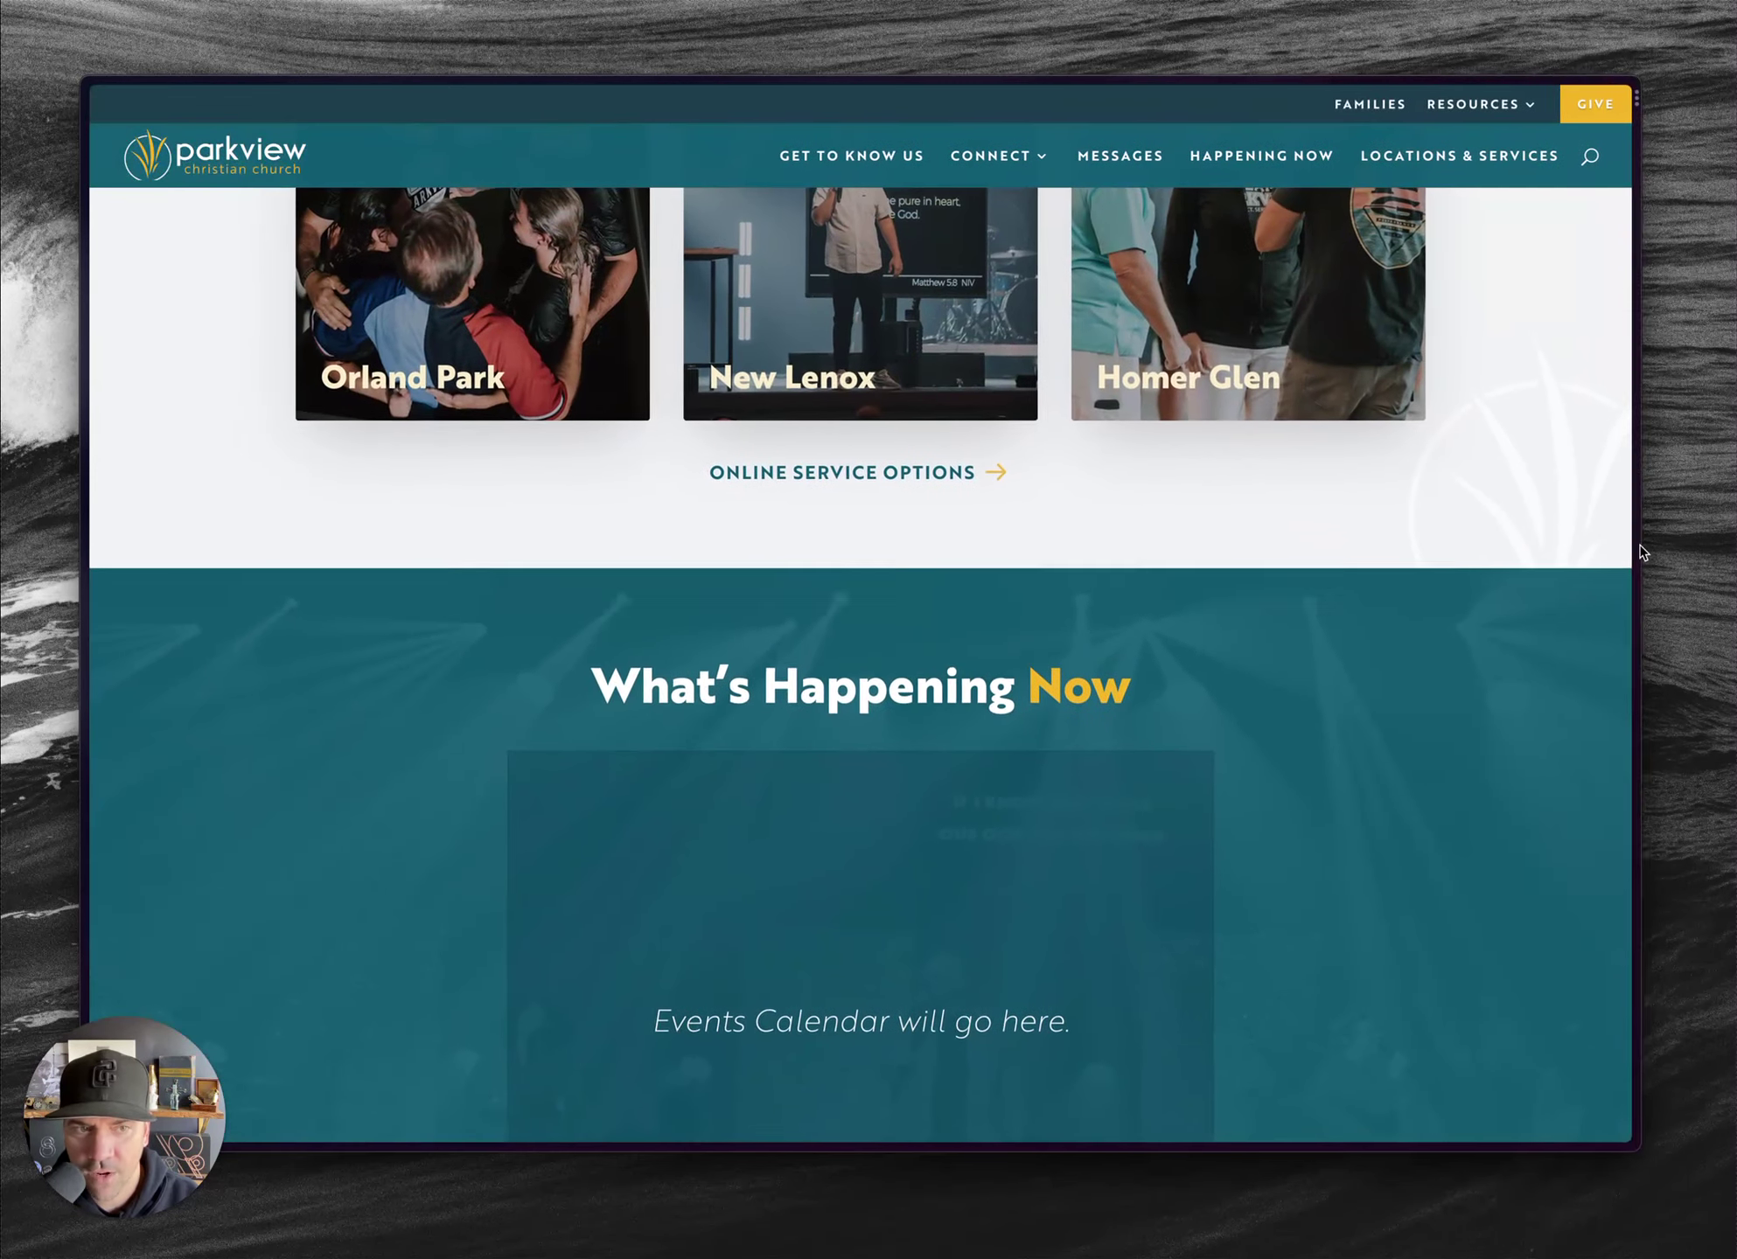
pyautogui.scroll(5, 1387, 619)
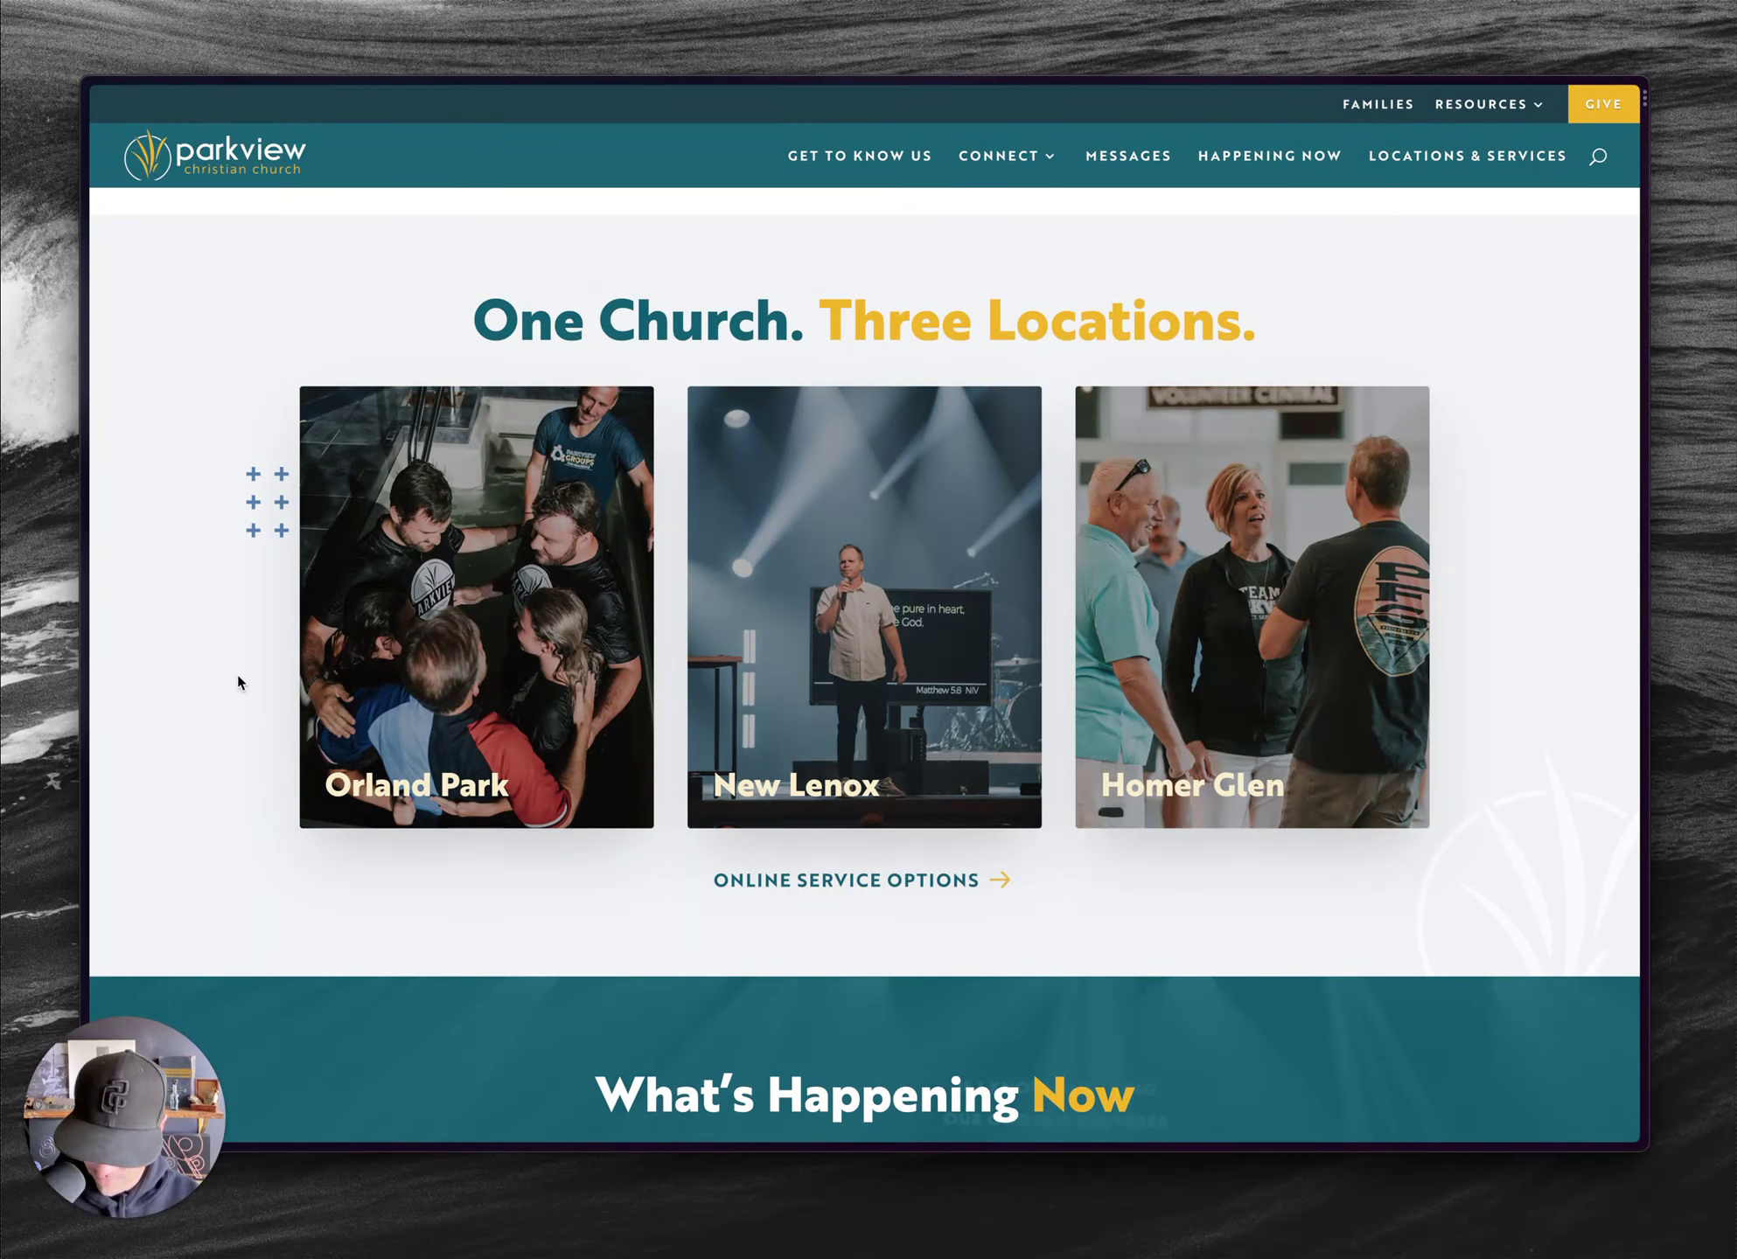
# - Switch to the browser tab with the Minima contact page open in the Divi visual builder
pyautogui.hotkey('ctrl', 'Tab')
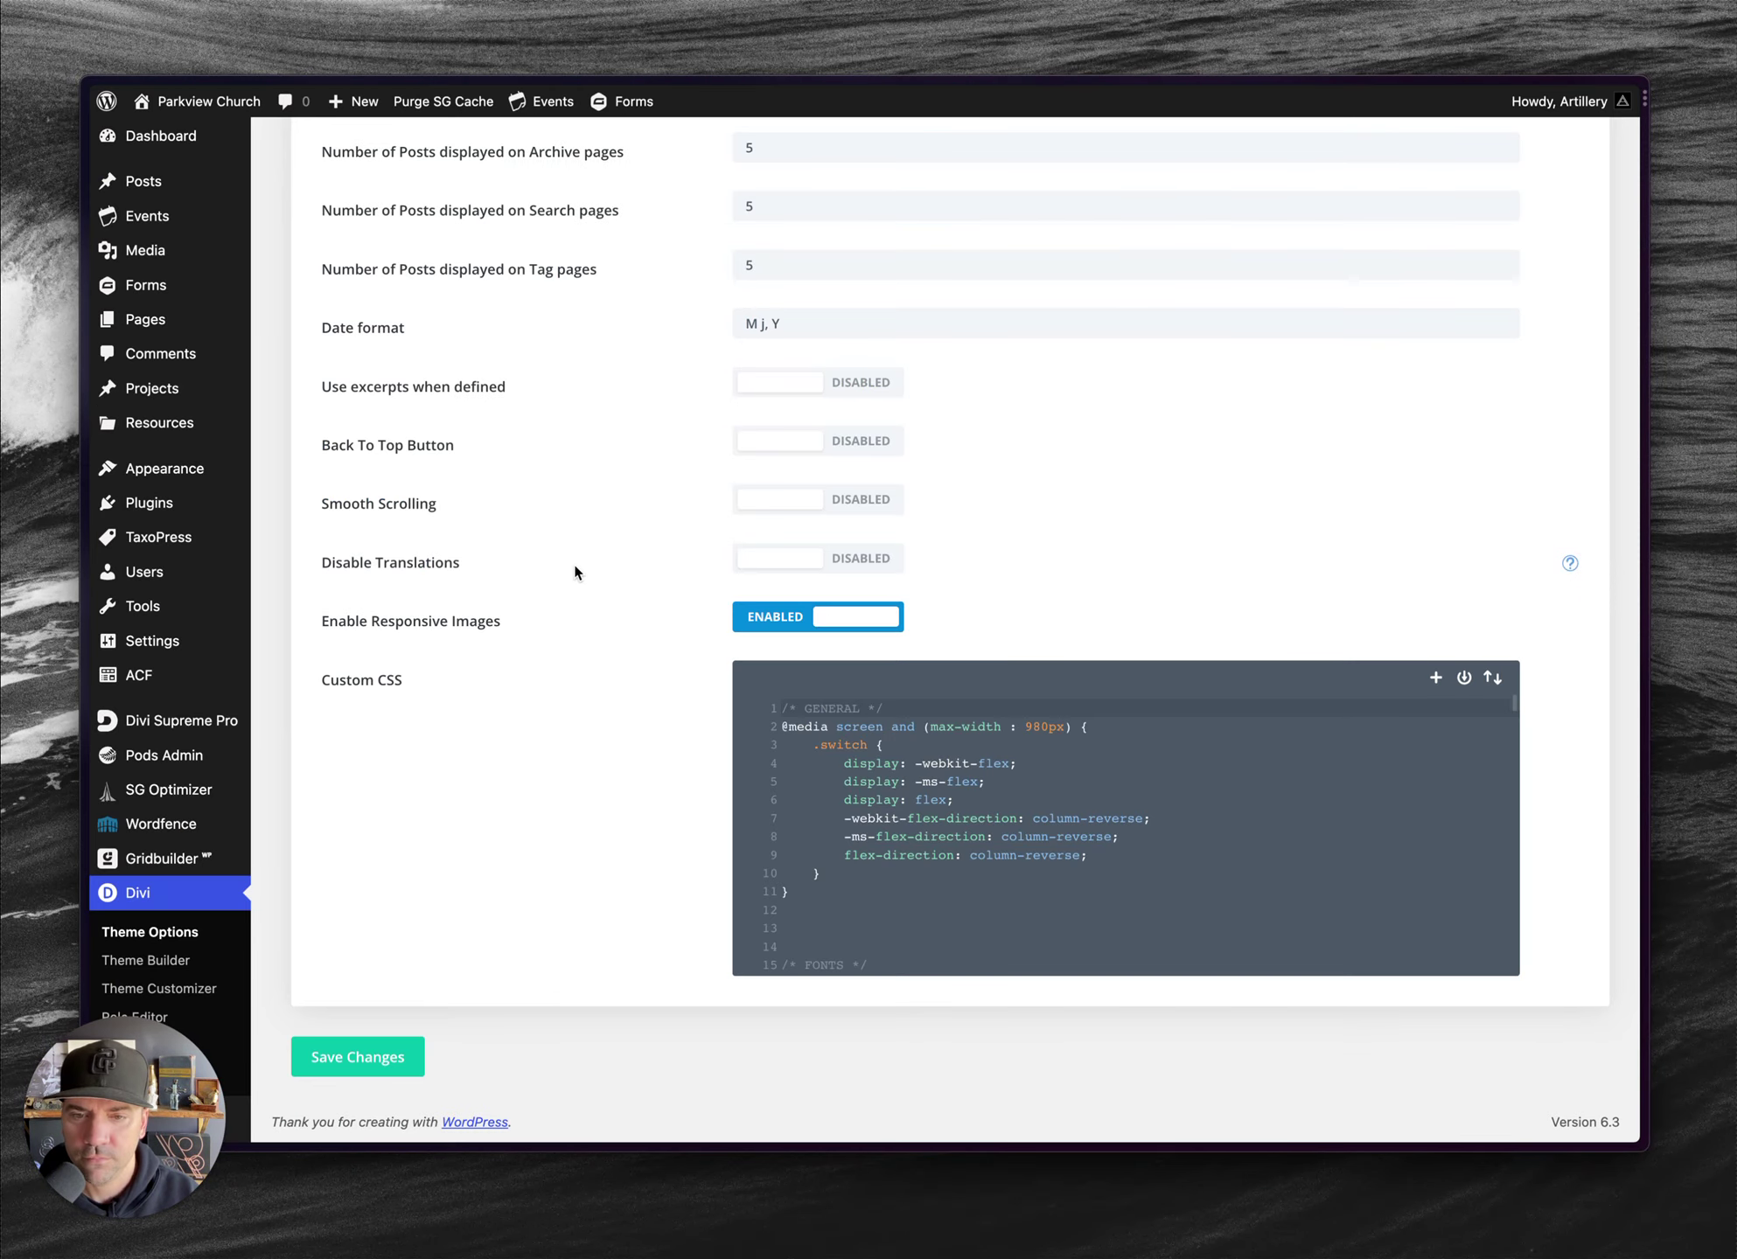
pyautogui.hotkey('ctrl', 'Tab')
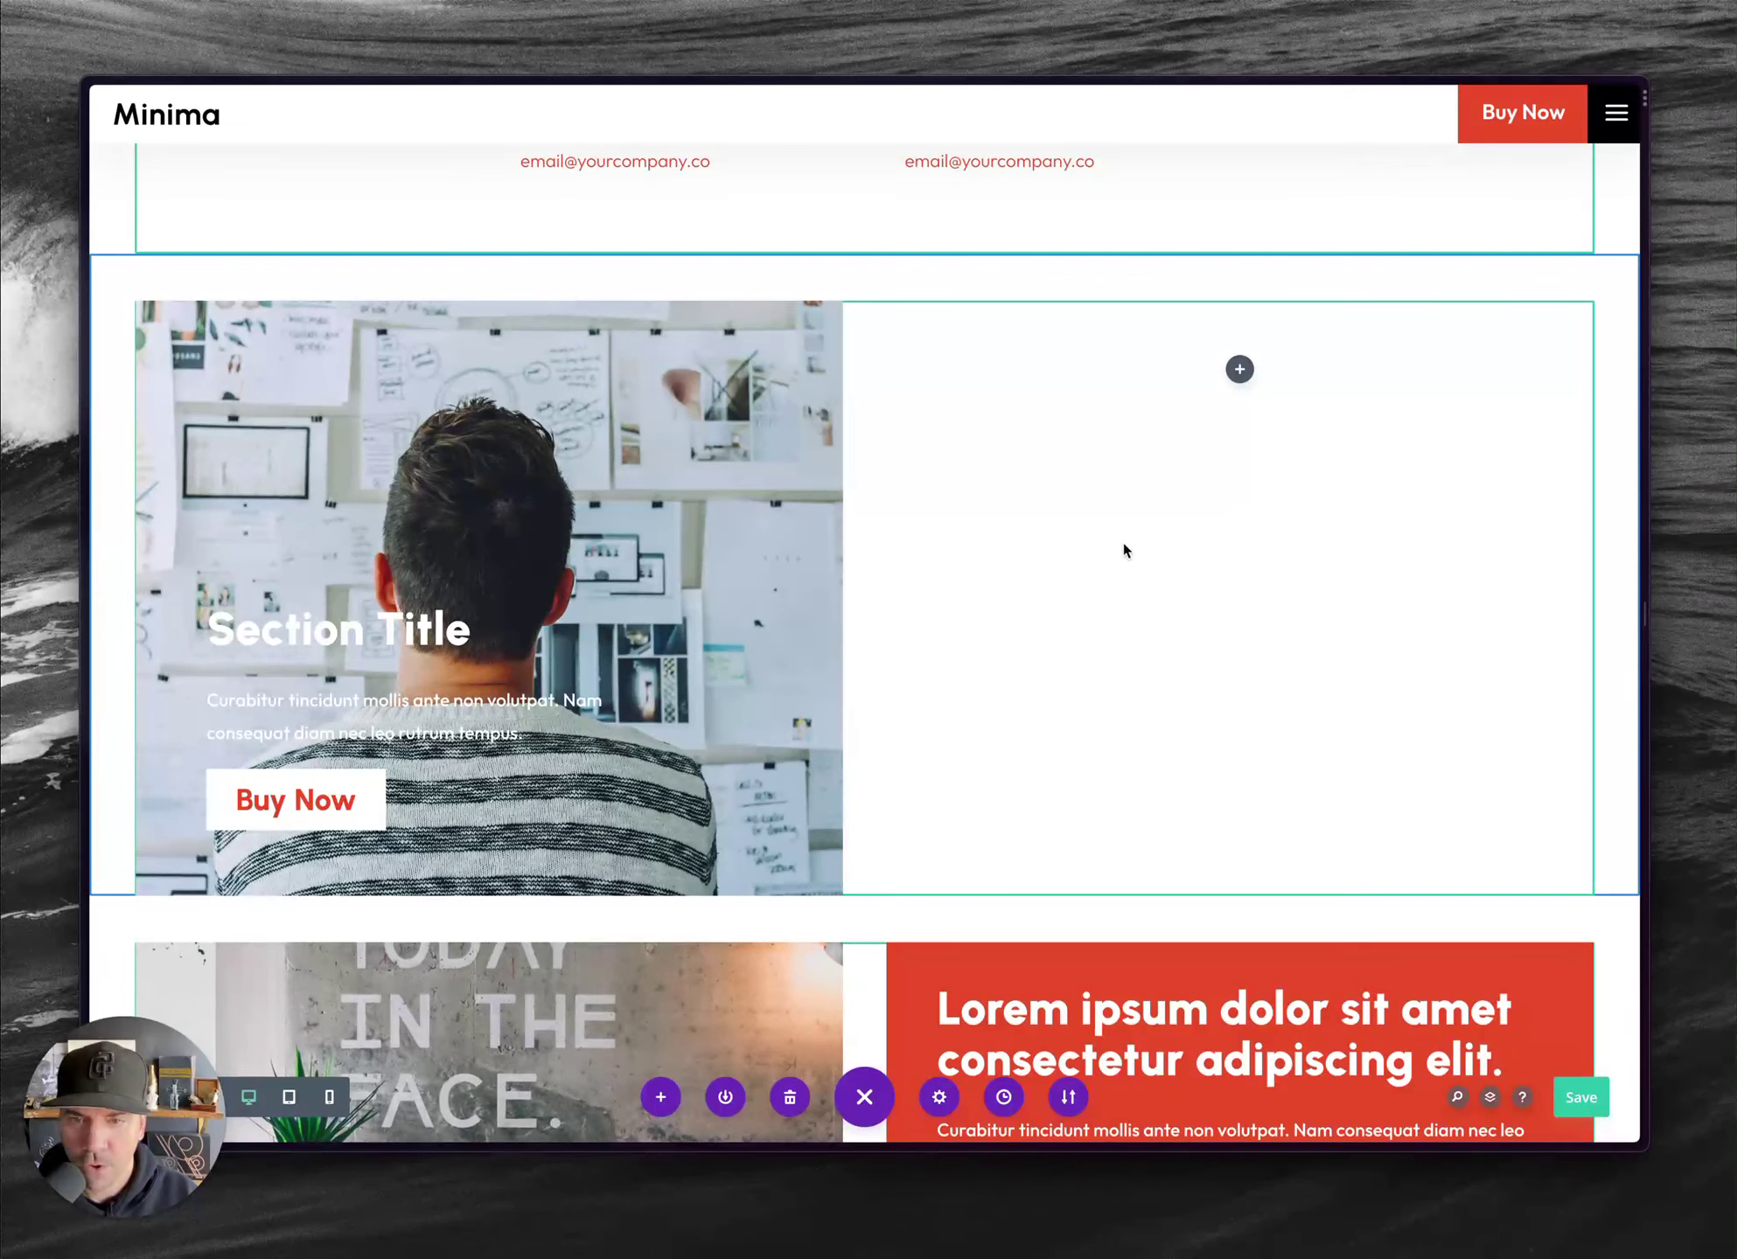
pyautogui.hotkey('ctrl', 'Tab')
pyautogui.hotkey('ctrl', 'Tab')
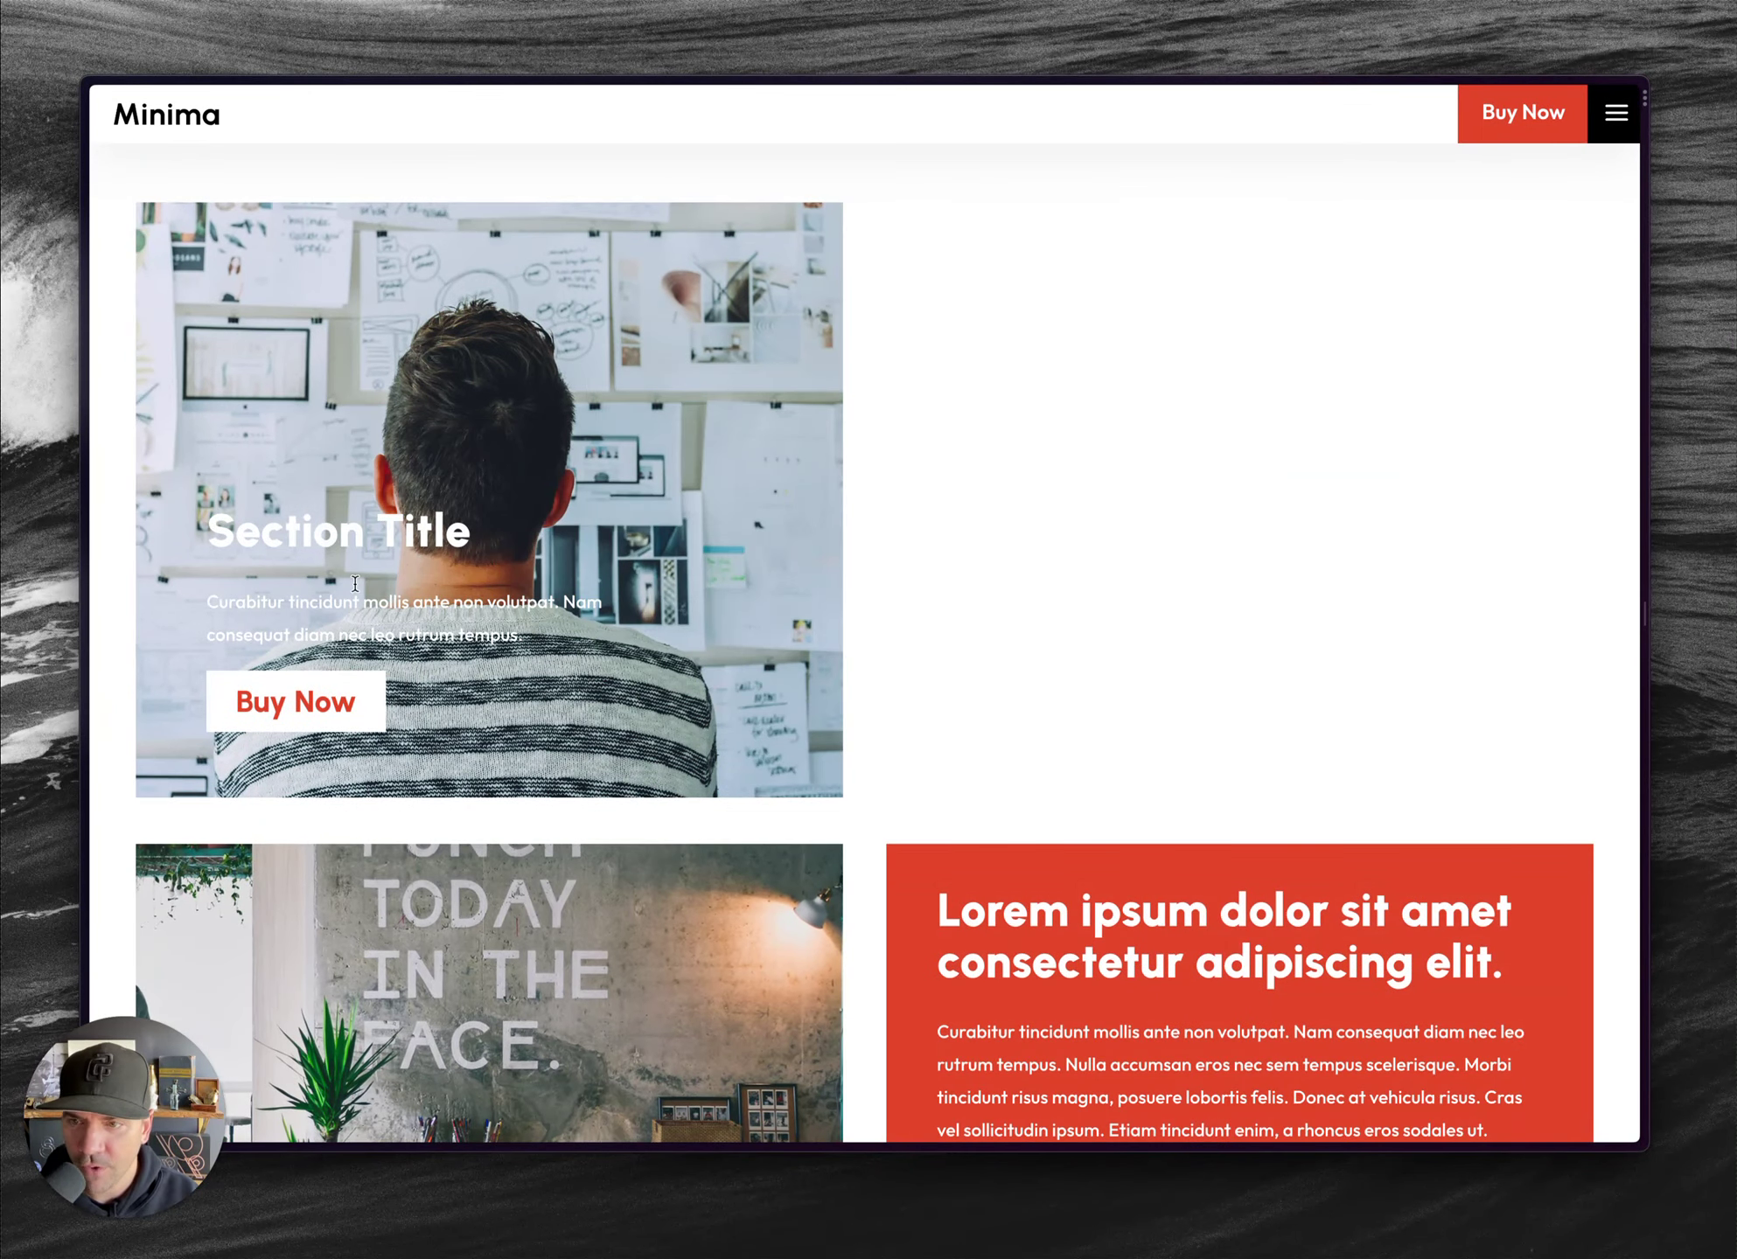
pyautogui.hotkey('ctrl', 'Tab')
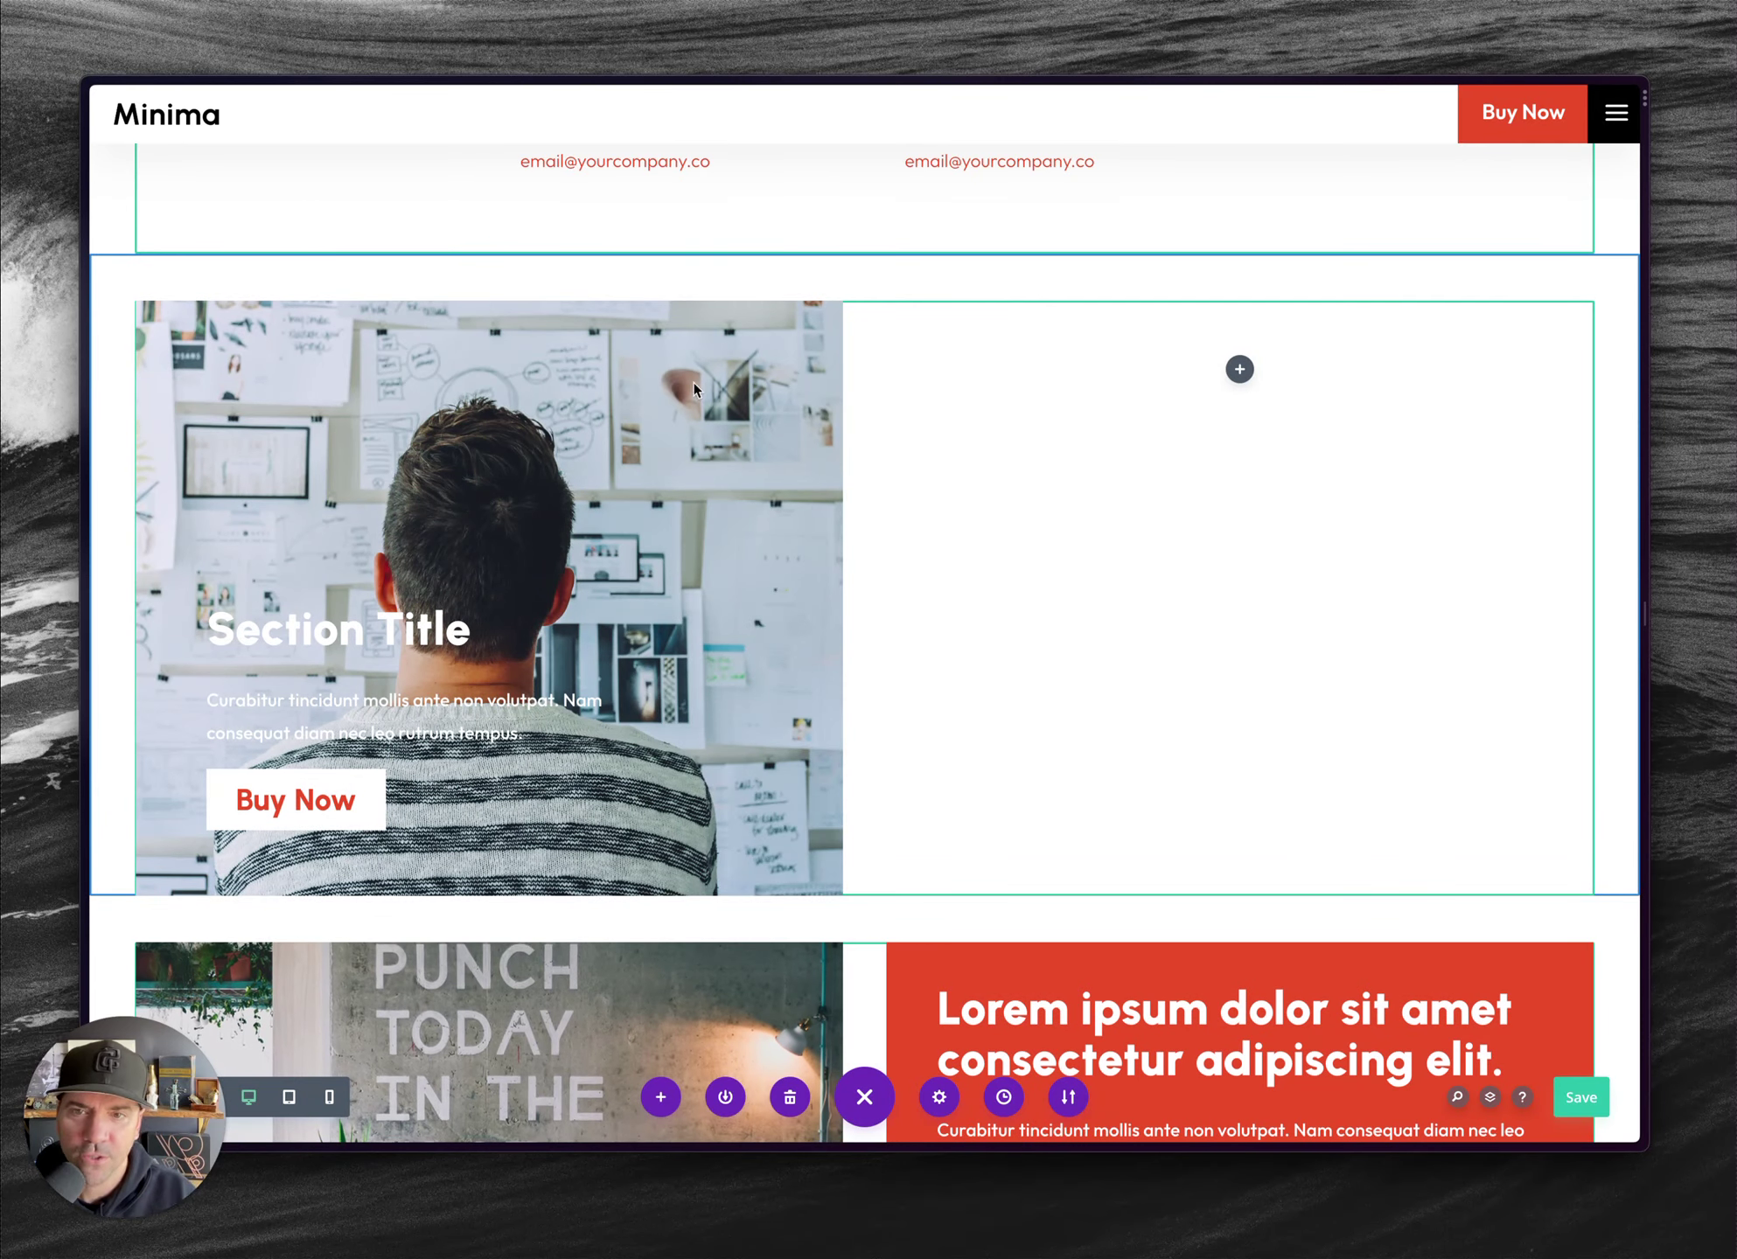
# - Check the CSS ID assigned to the section containing the Section Title card, and close its settings
pyautogui.moveTo(146, 272)
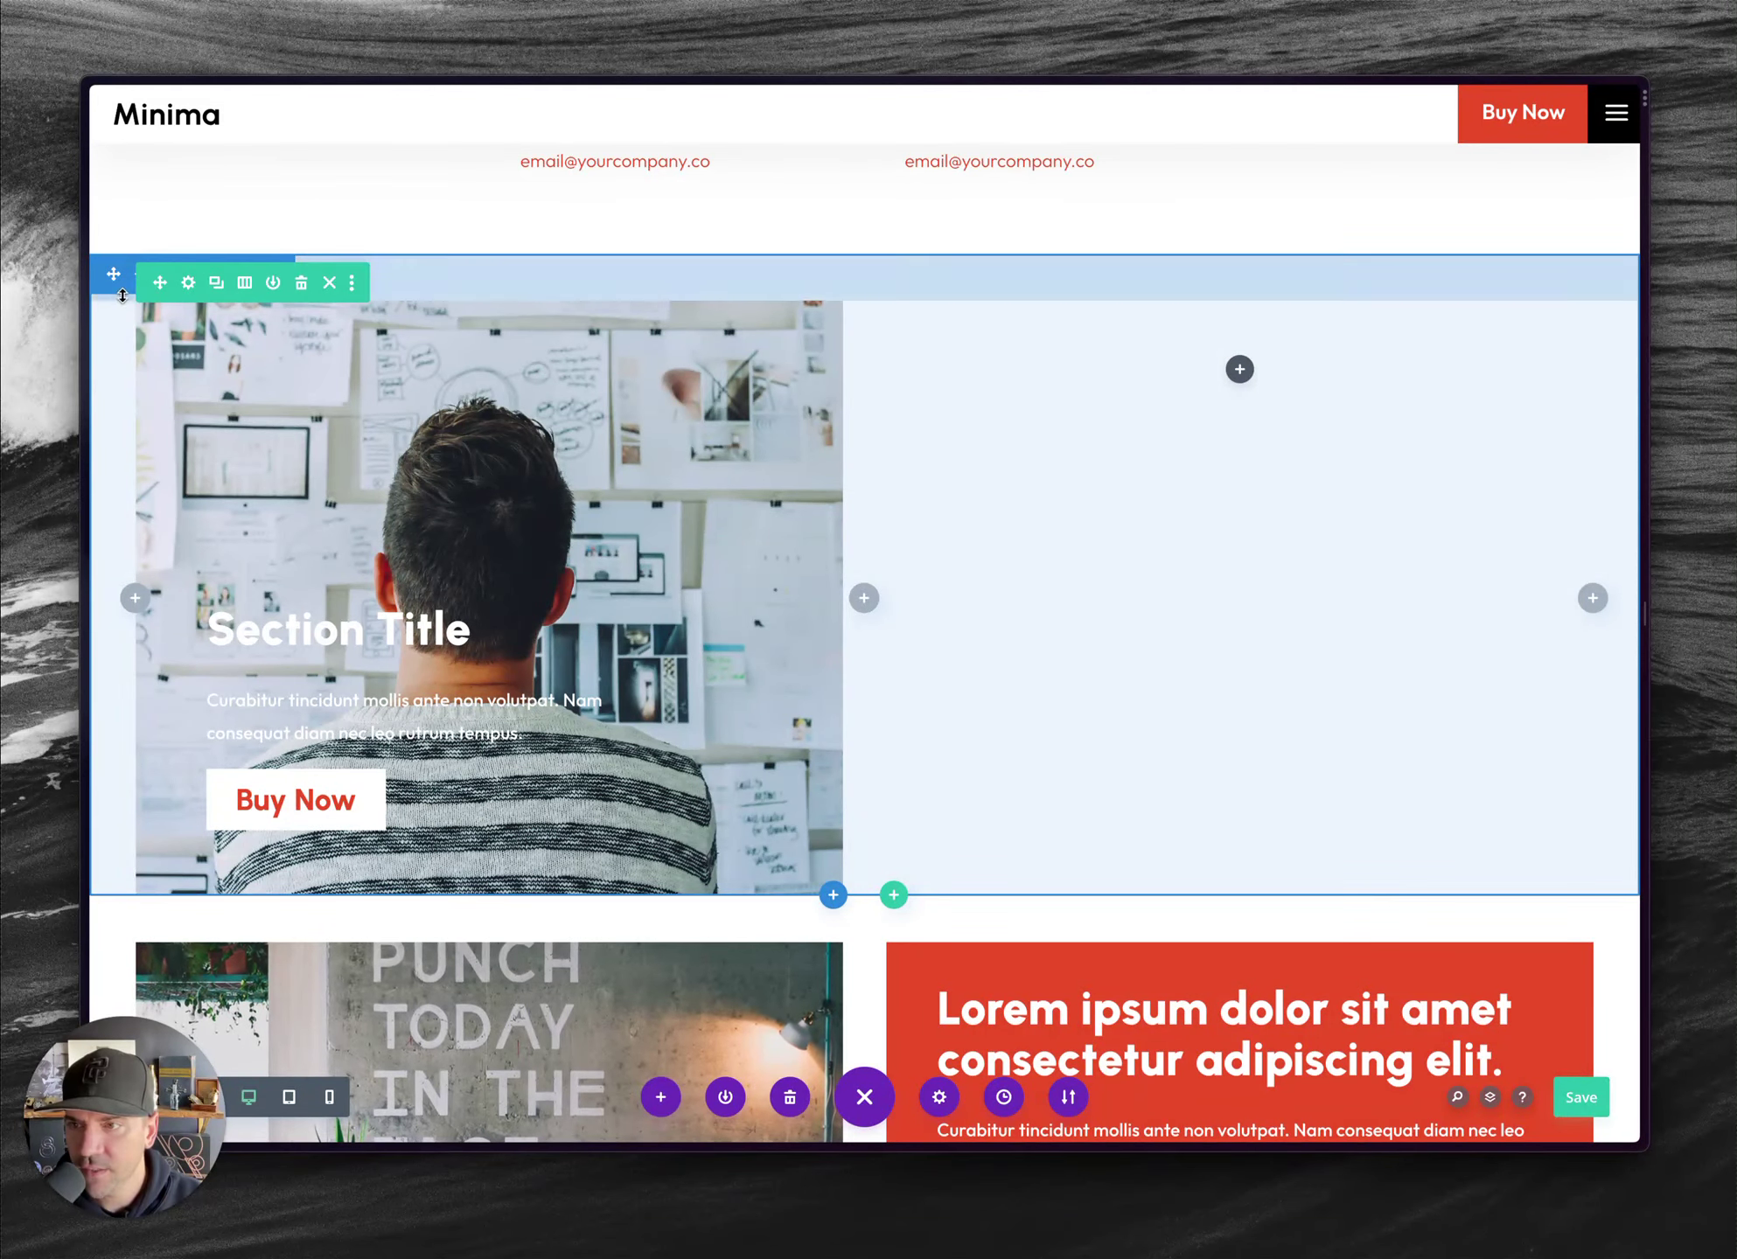
pyautogui.click(132, 285)
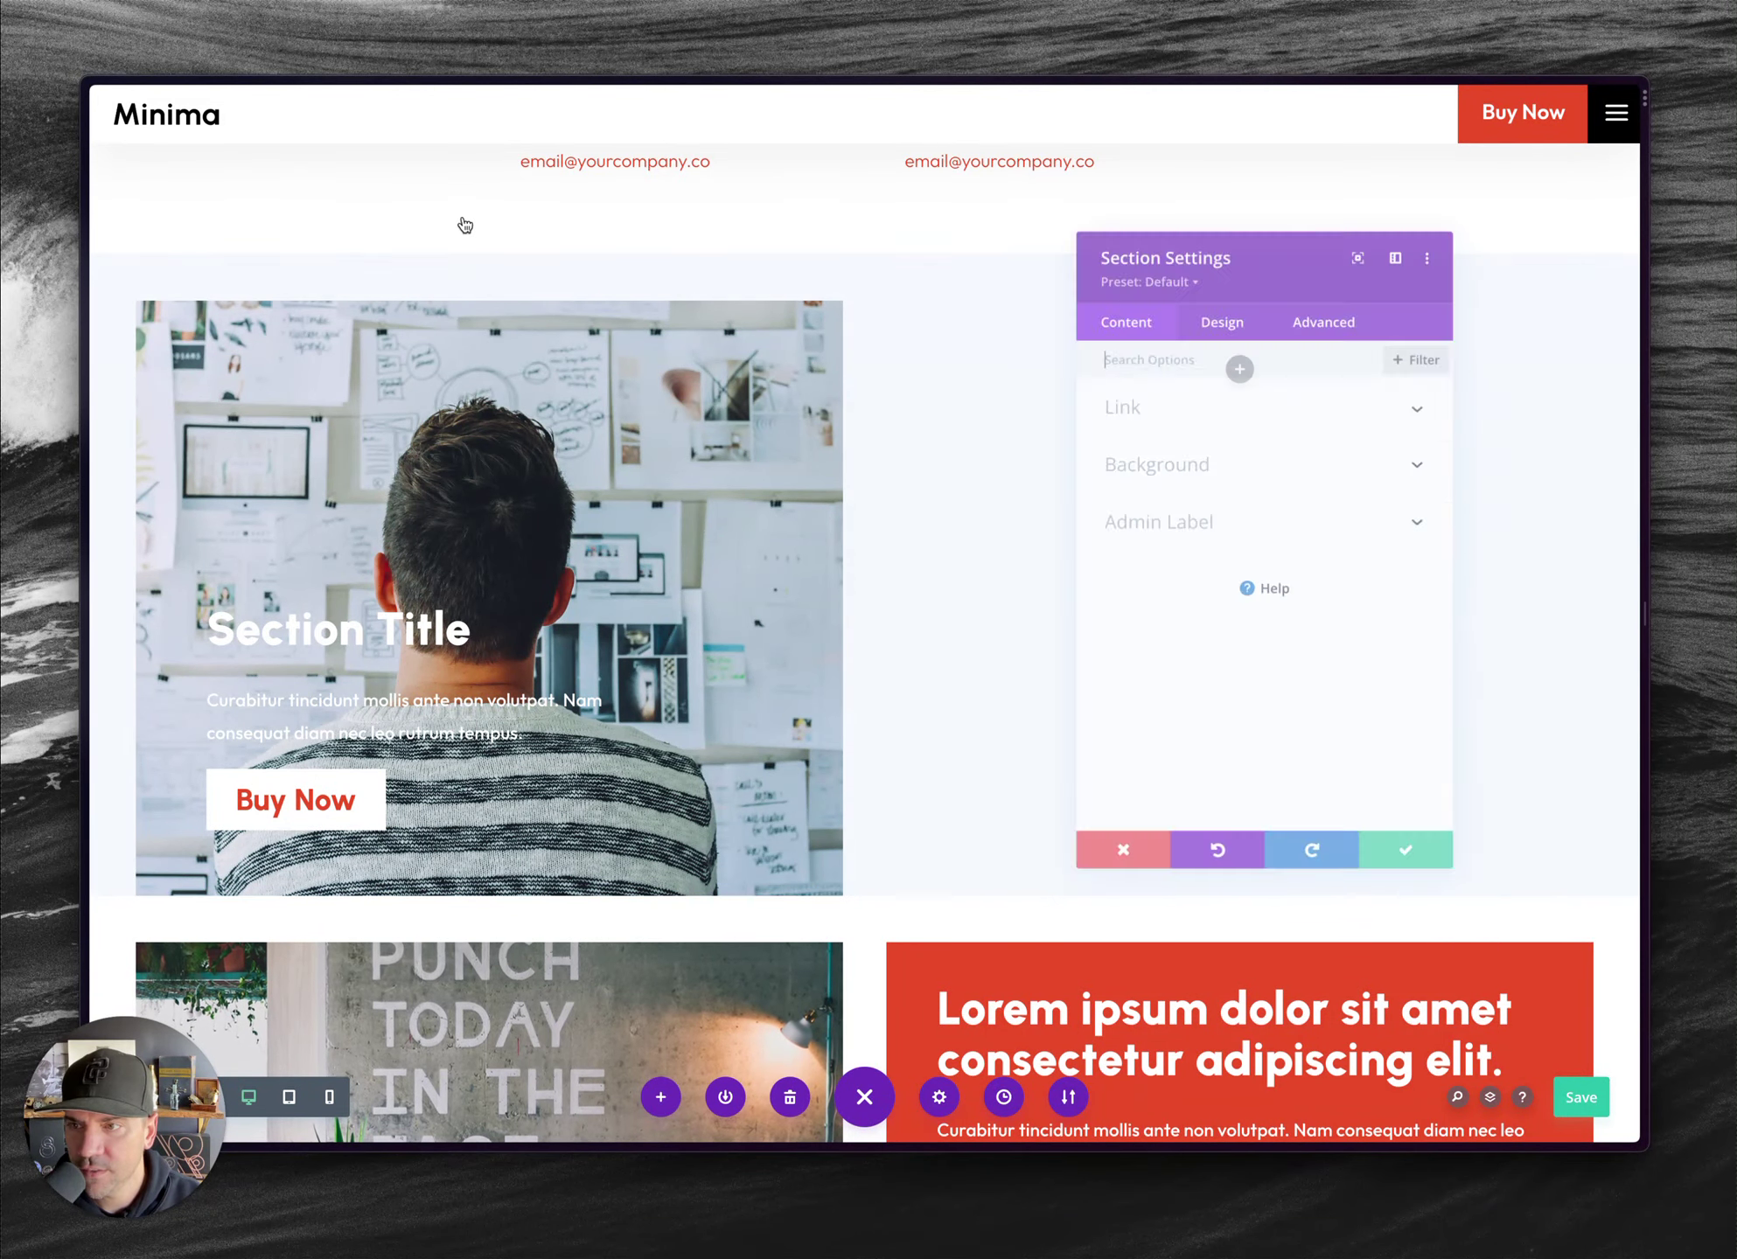
pyautogui.click(1326, 305)
pyautogui.click(1143, 411)
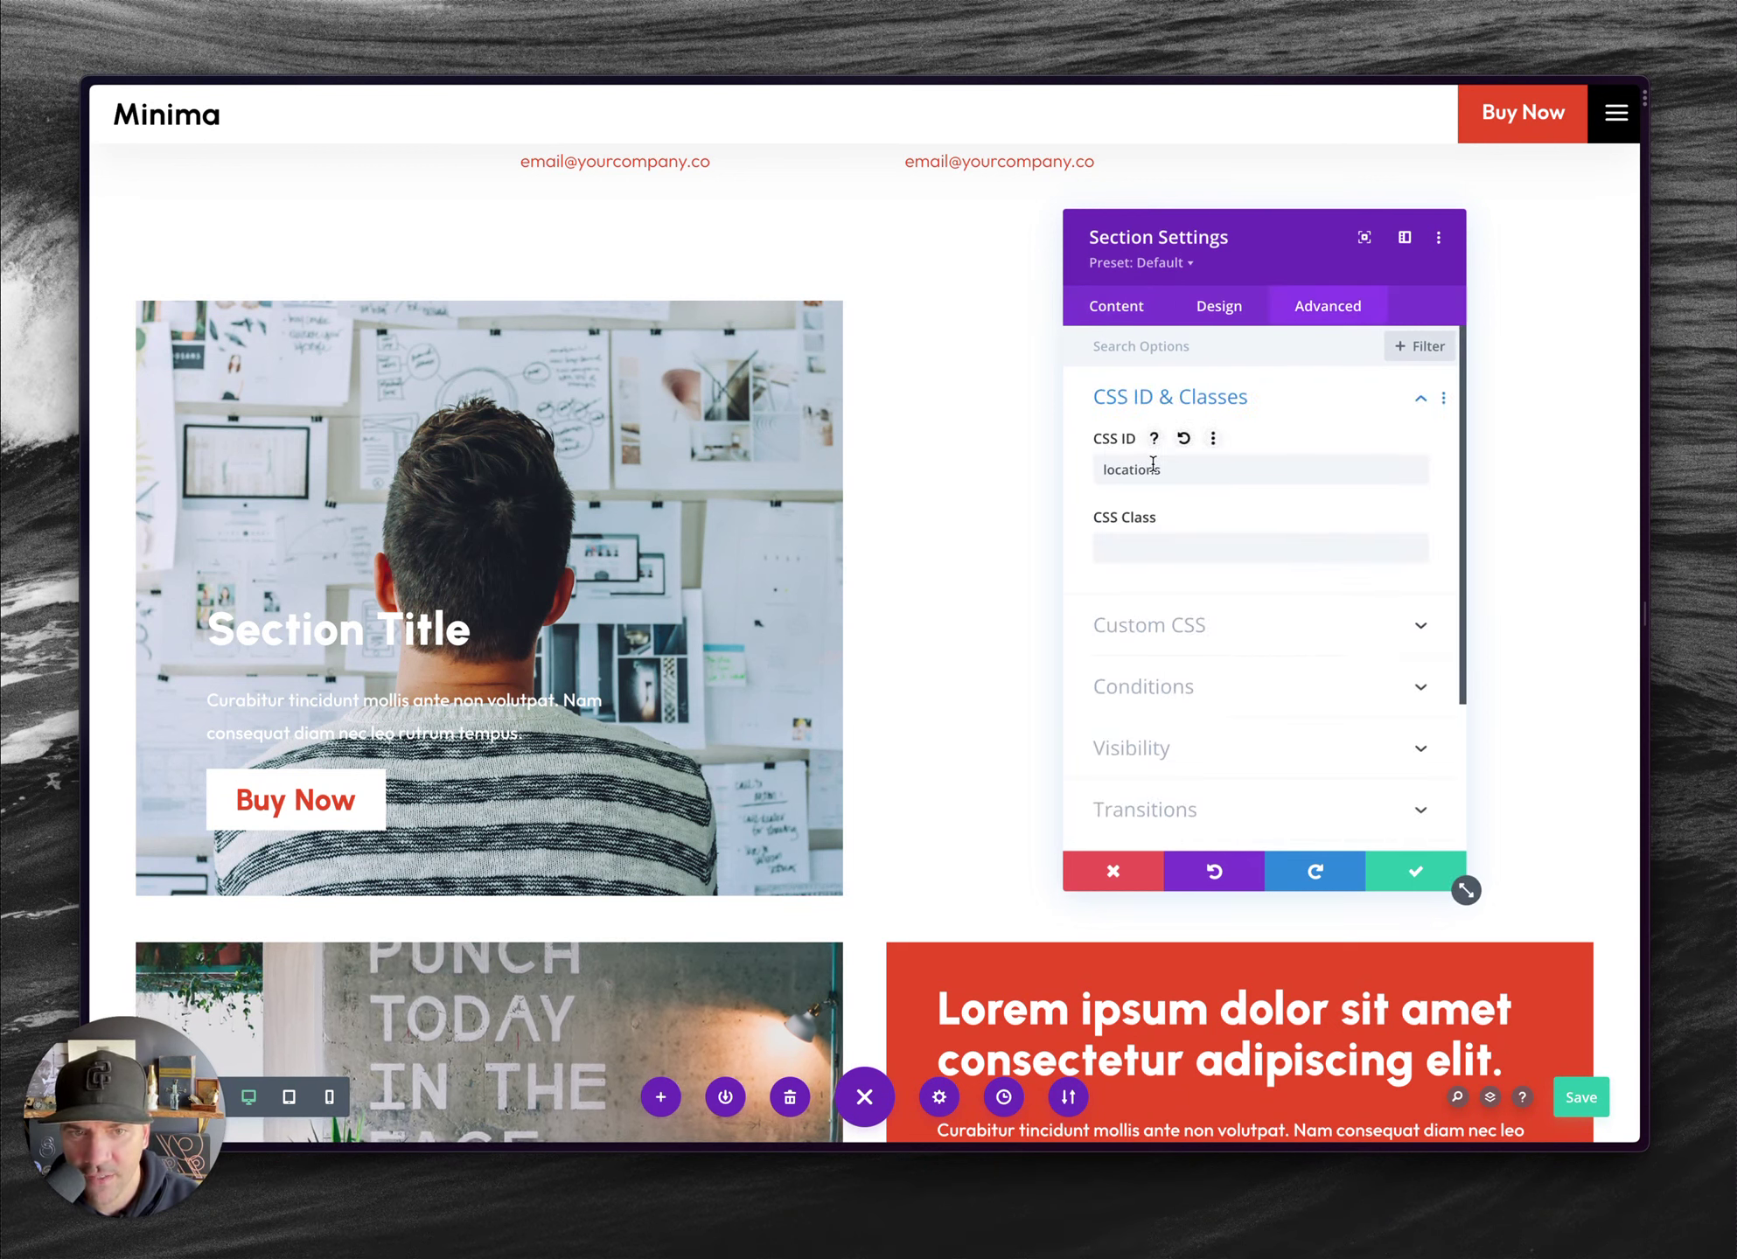
pyautogui.click(1417, 873)
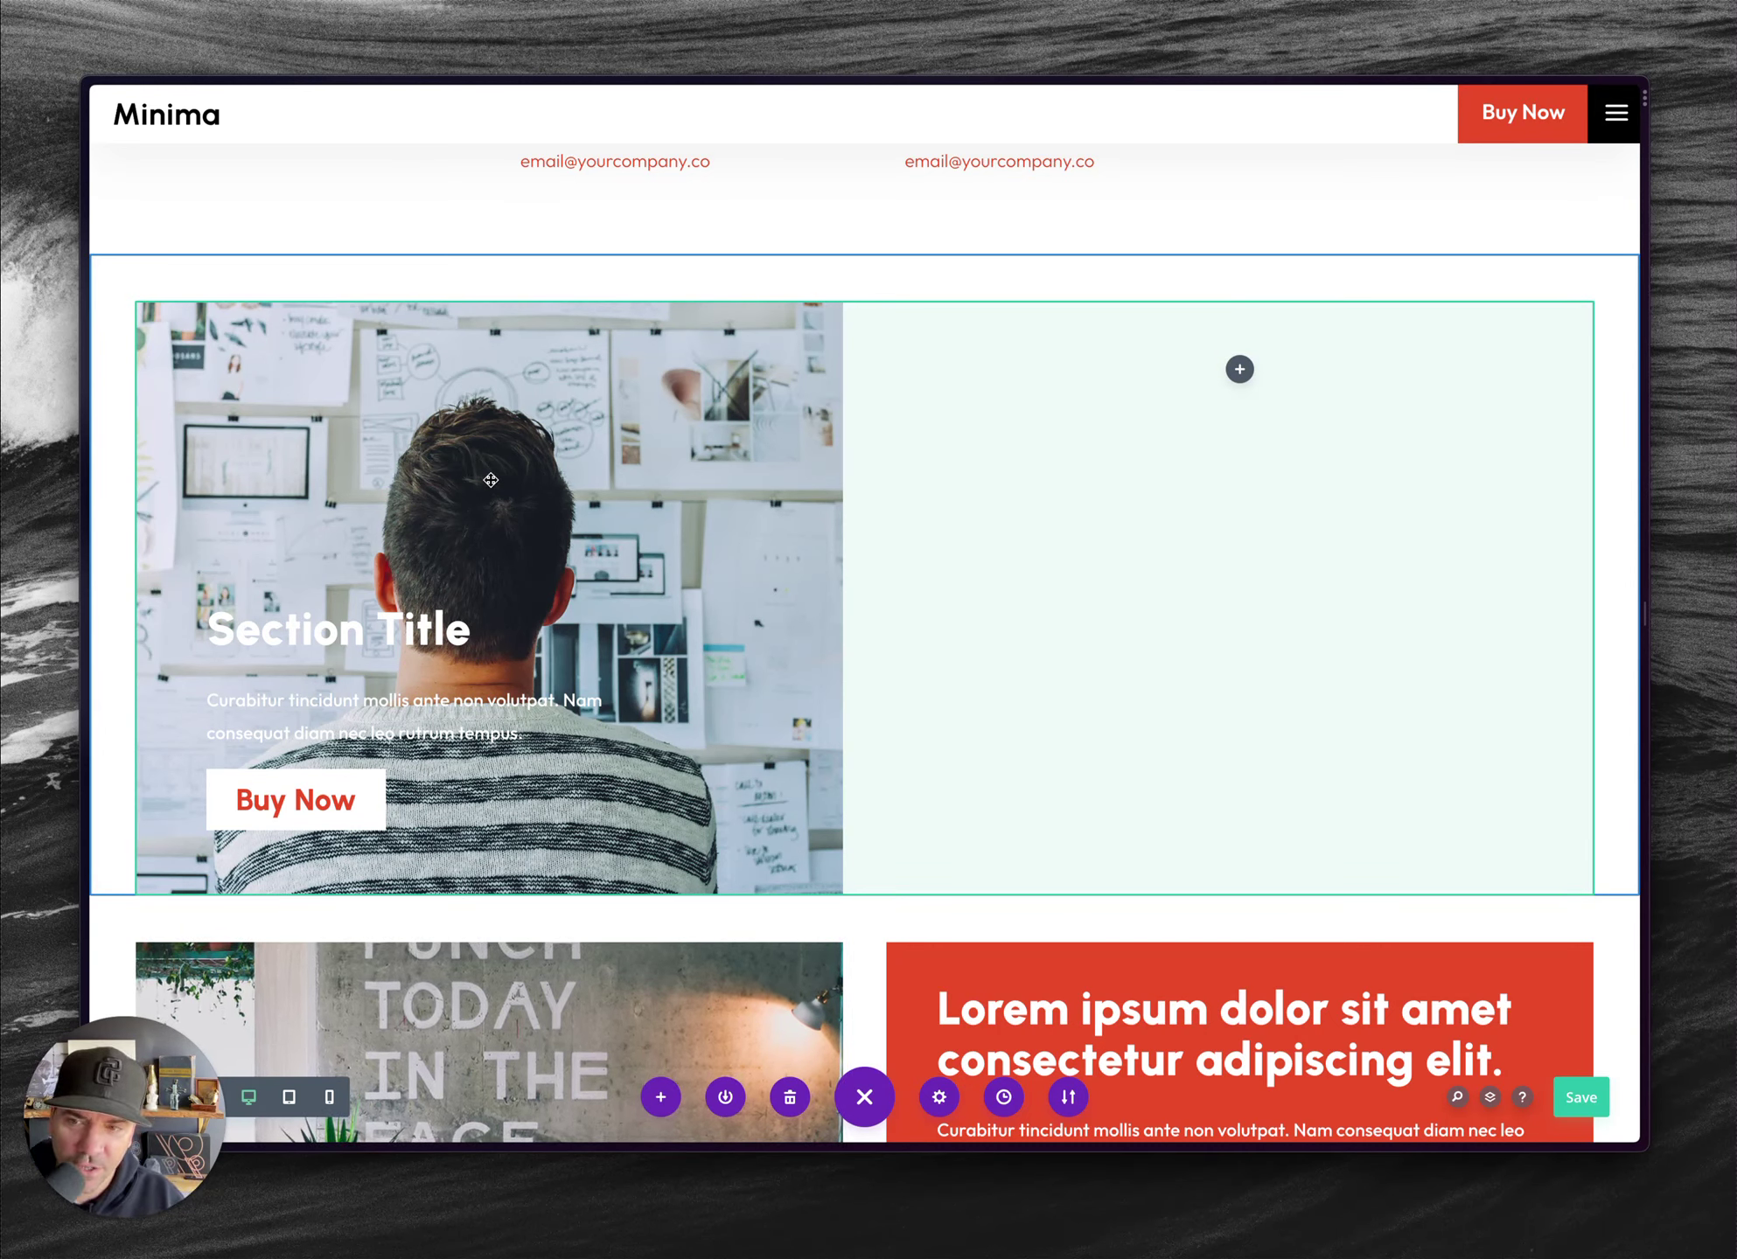
# - Check the CSS class assigned to the row containing the Section Title card
pyautogui.click(187, 283)
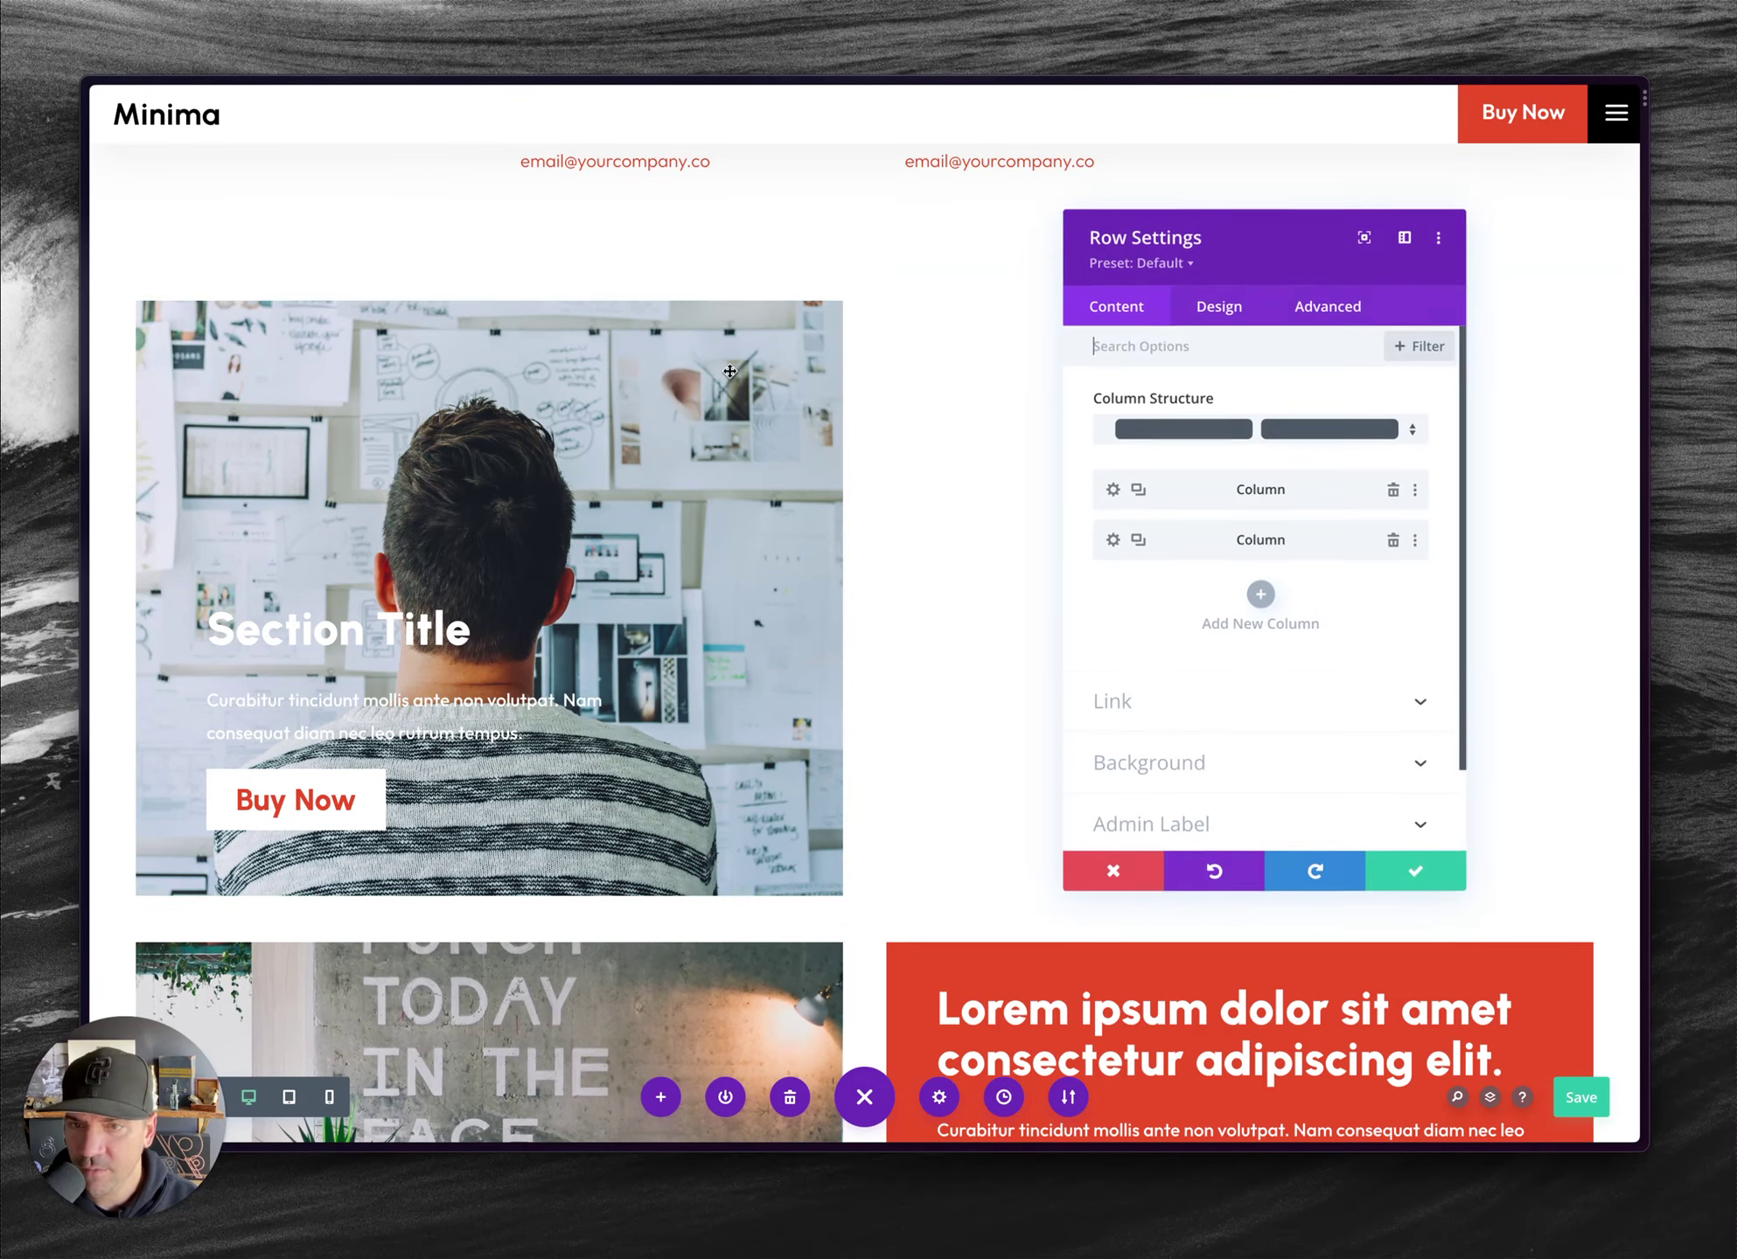
pyautogui.click(1329, 308)
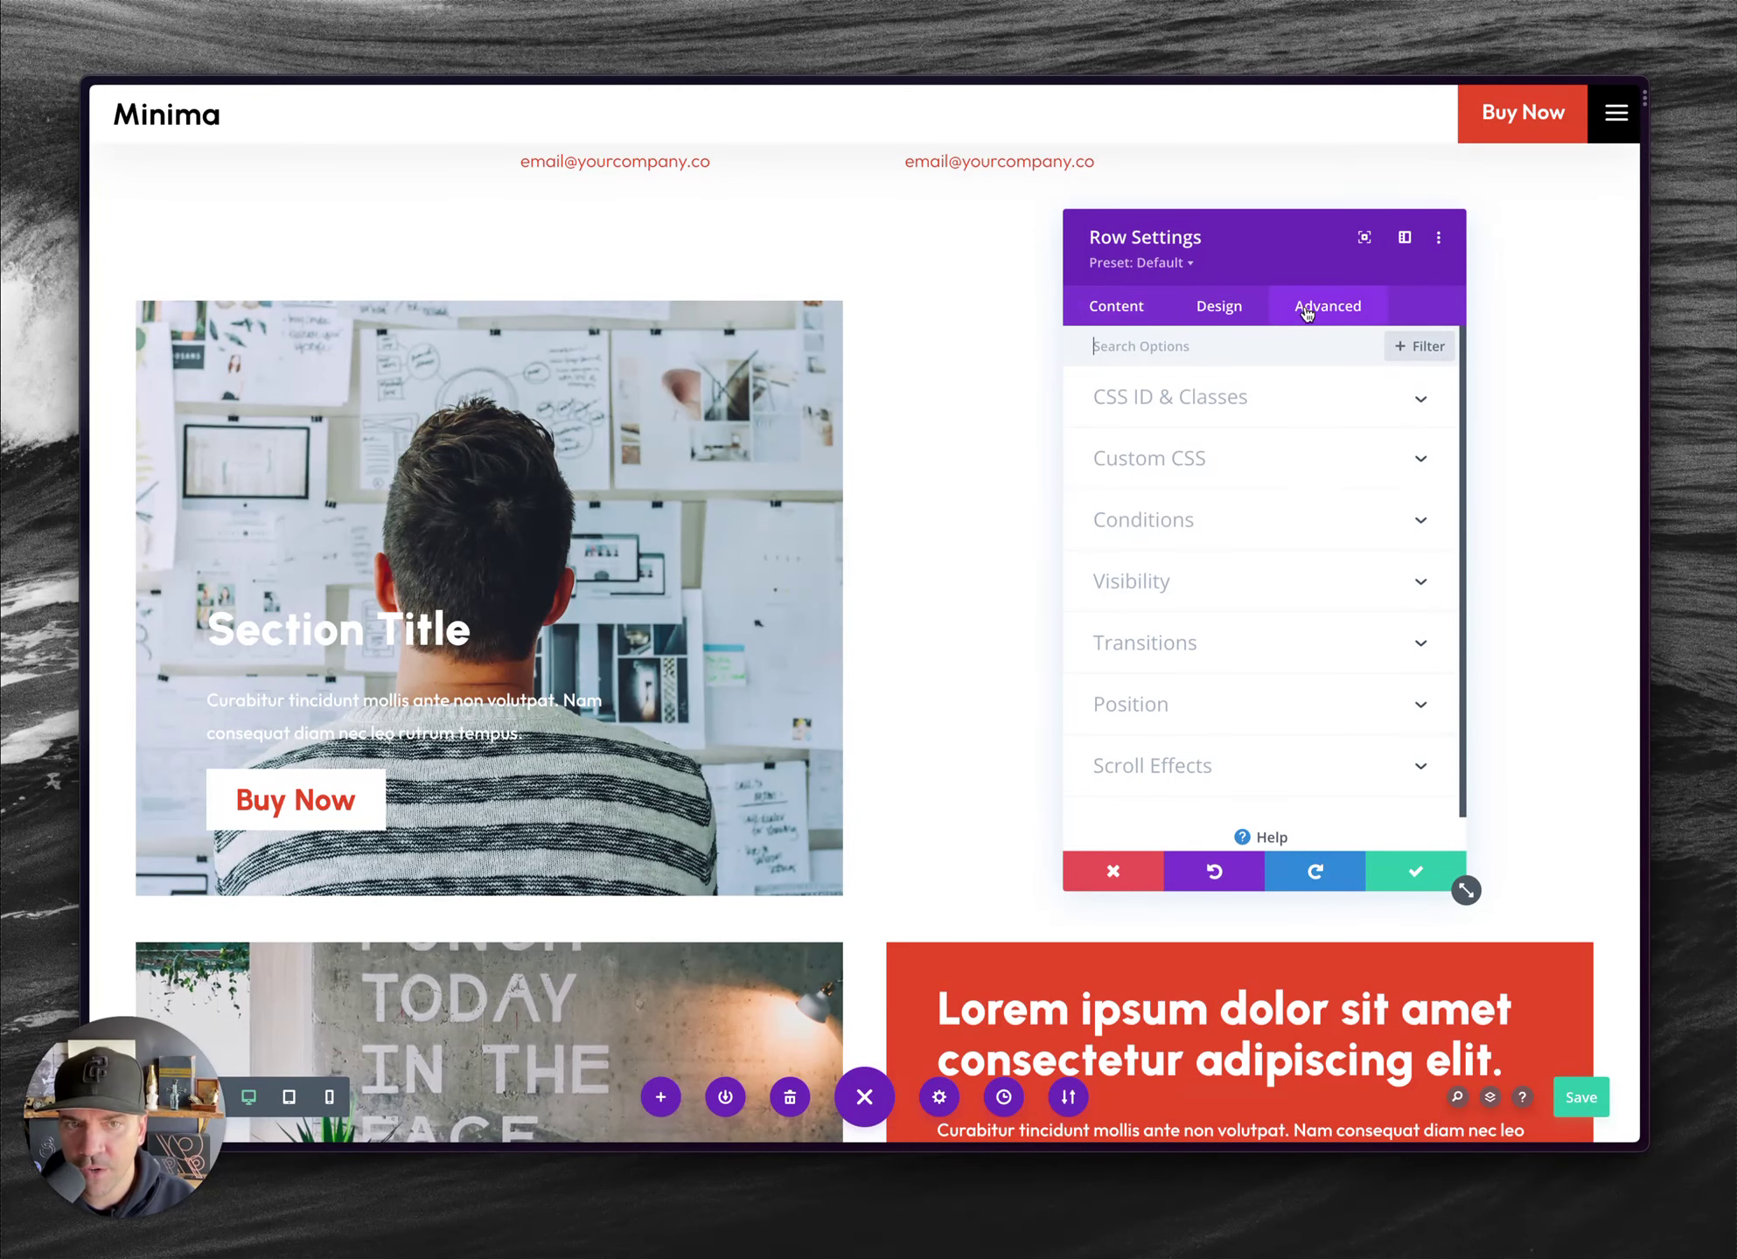
pyautogui.click(1185, 398)
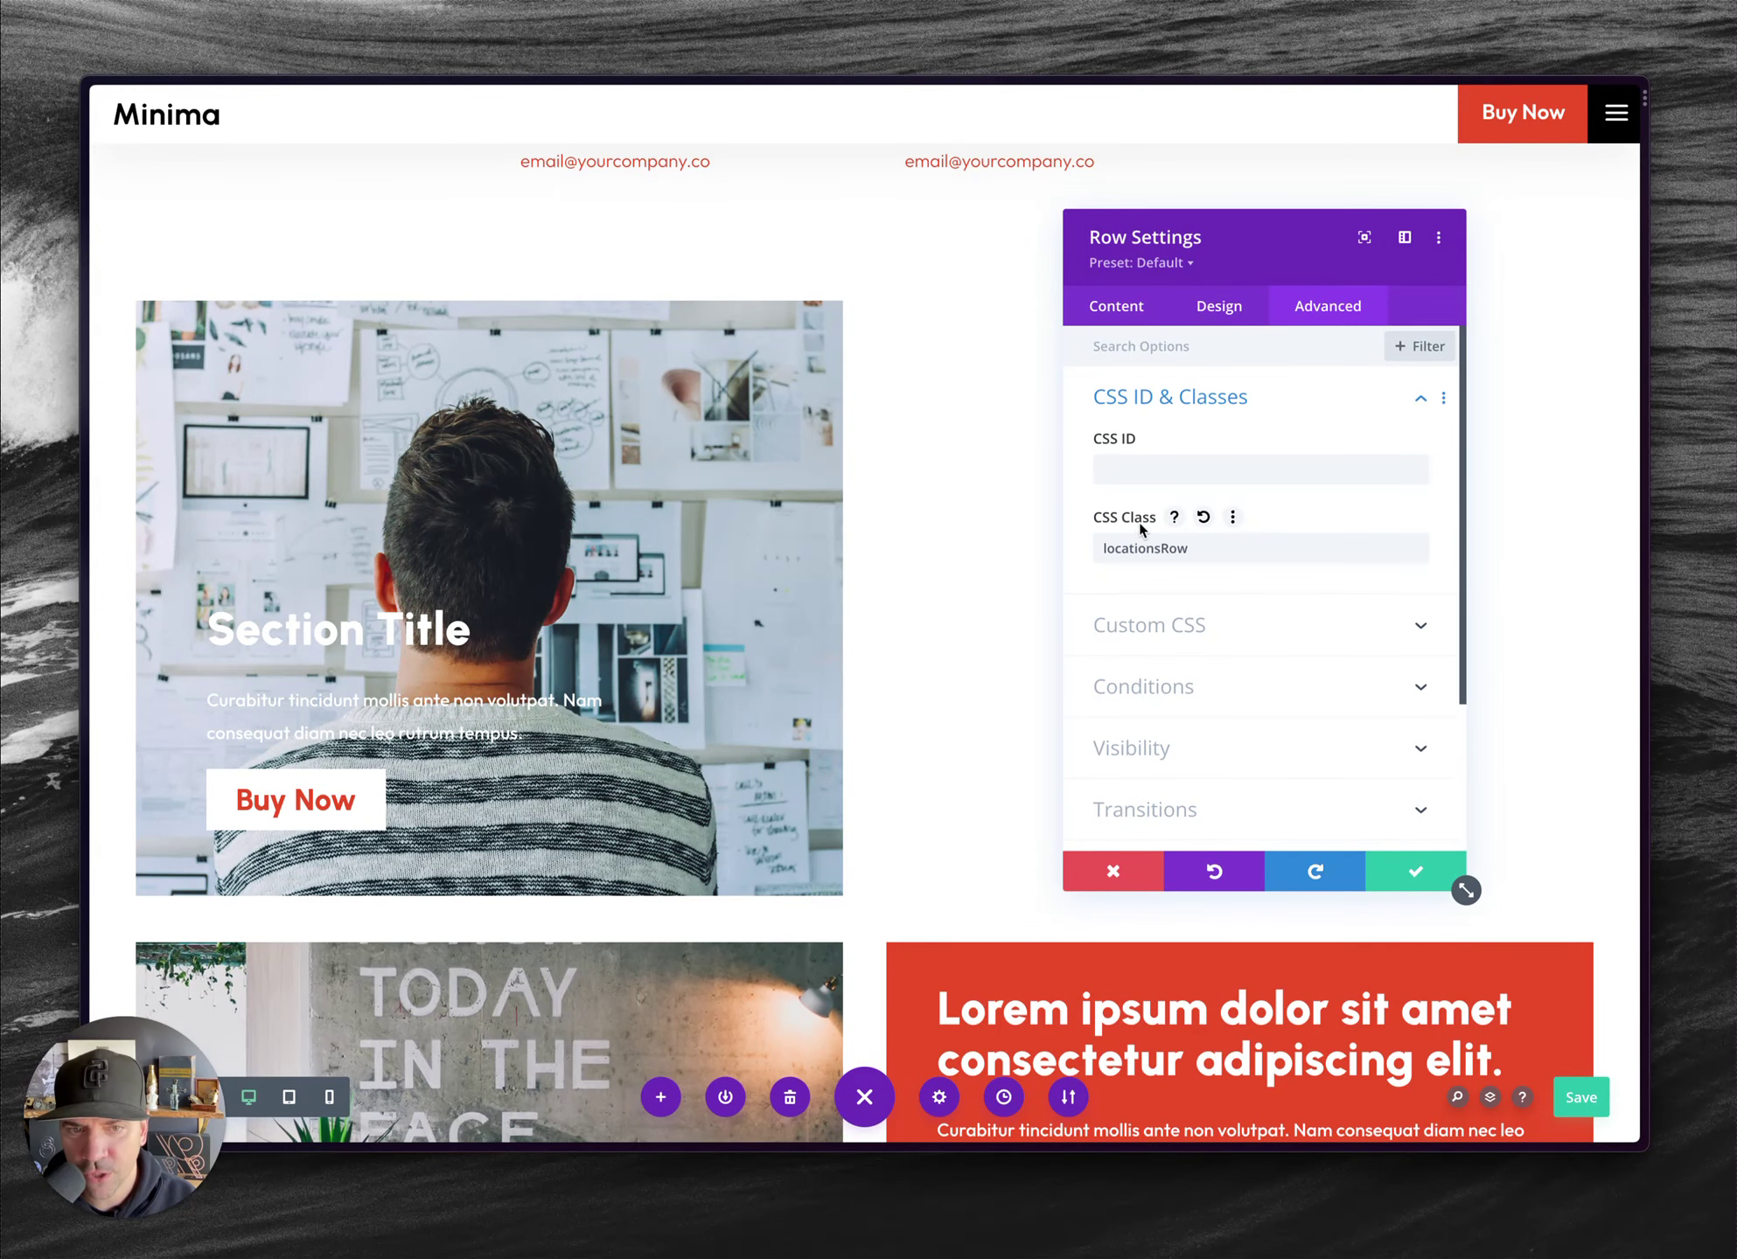
# - Check the CSS class assigned to the row's first column, and close the column and row settings
pyautogui.click(1118, 311)
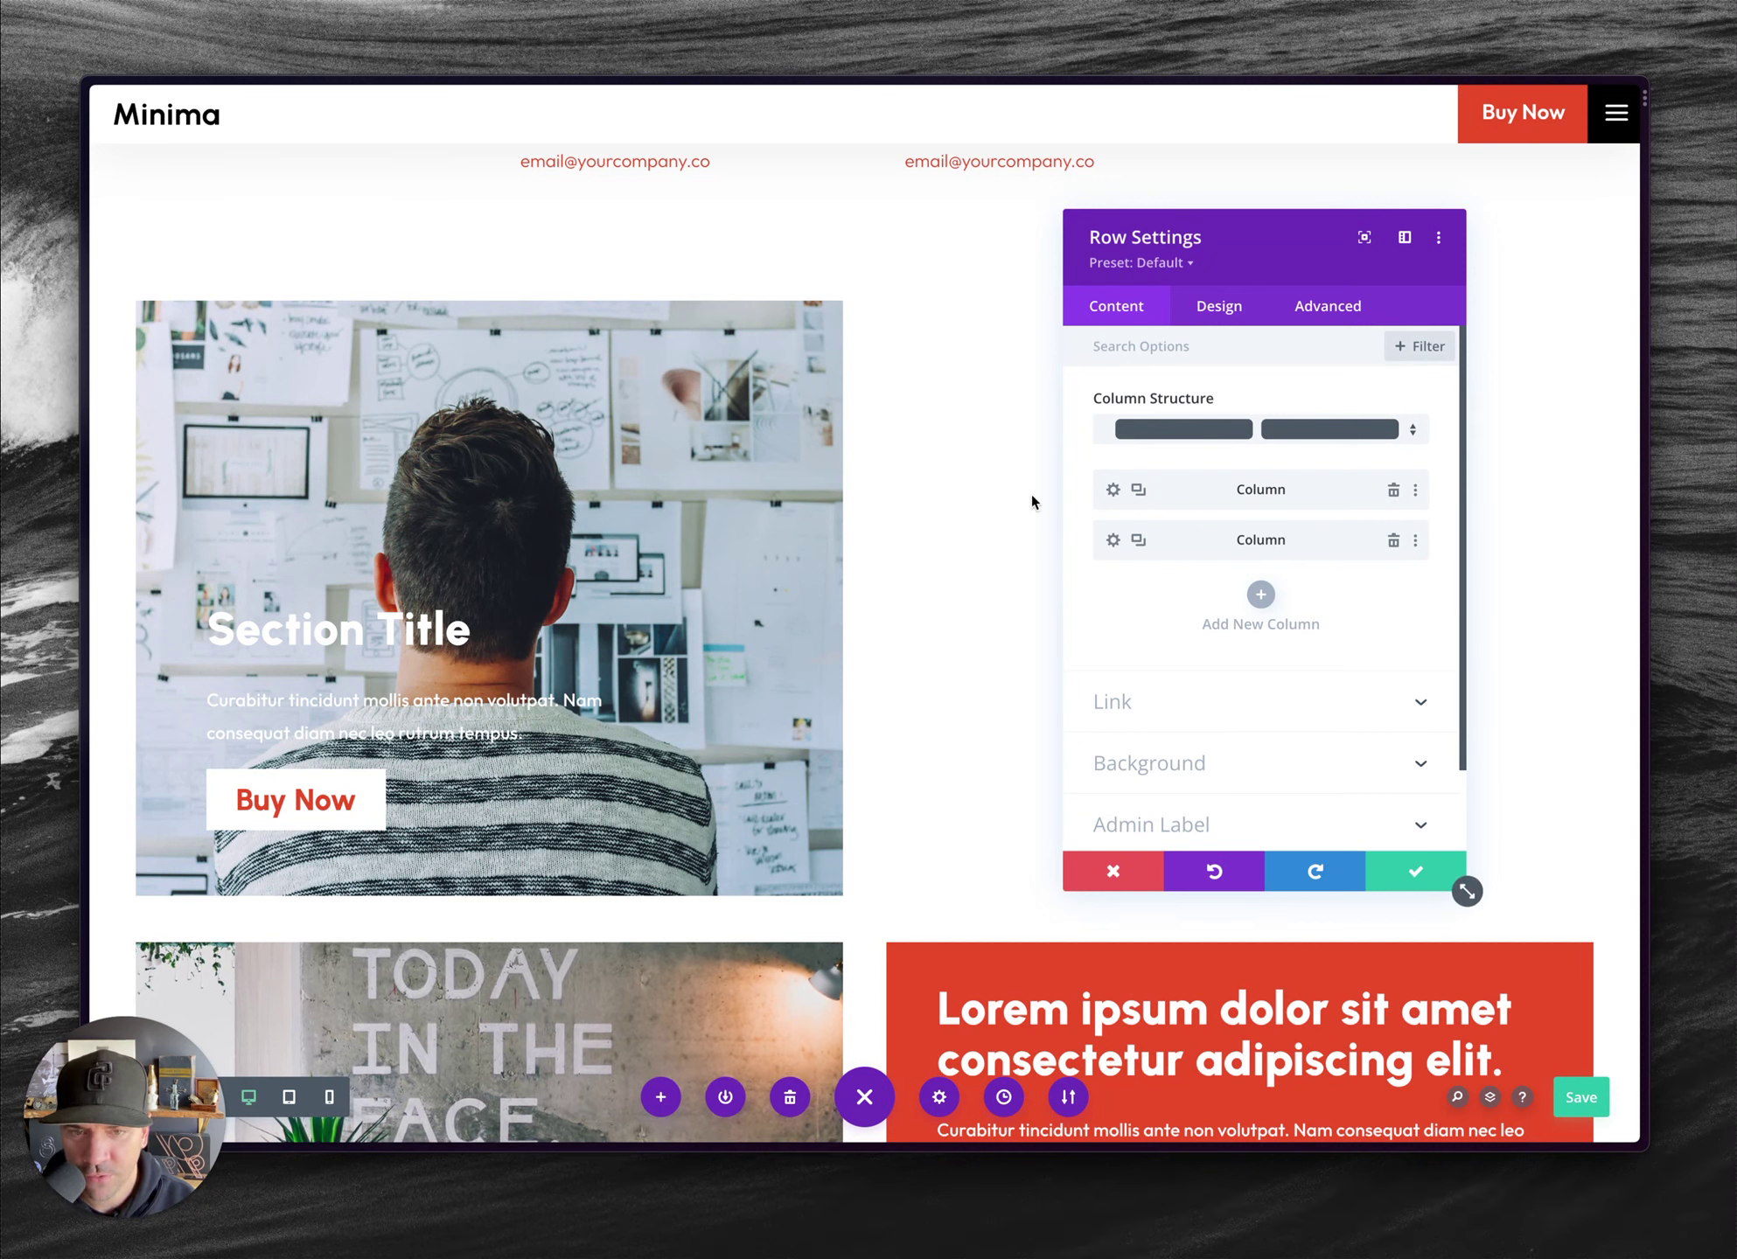
pyautogui.click(1114, 490)
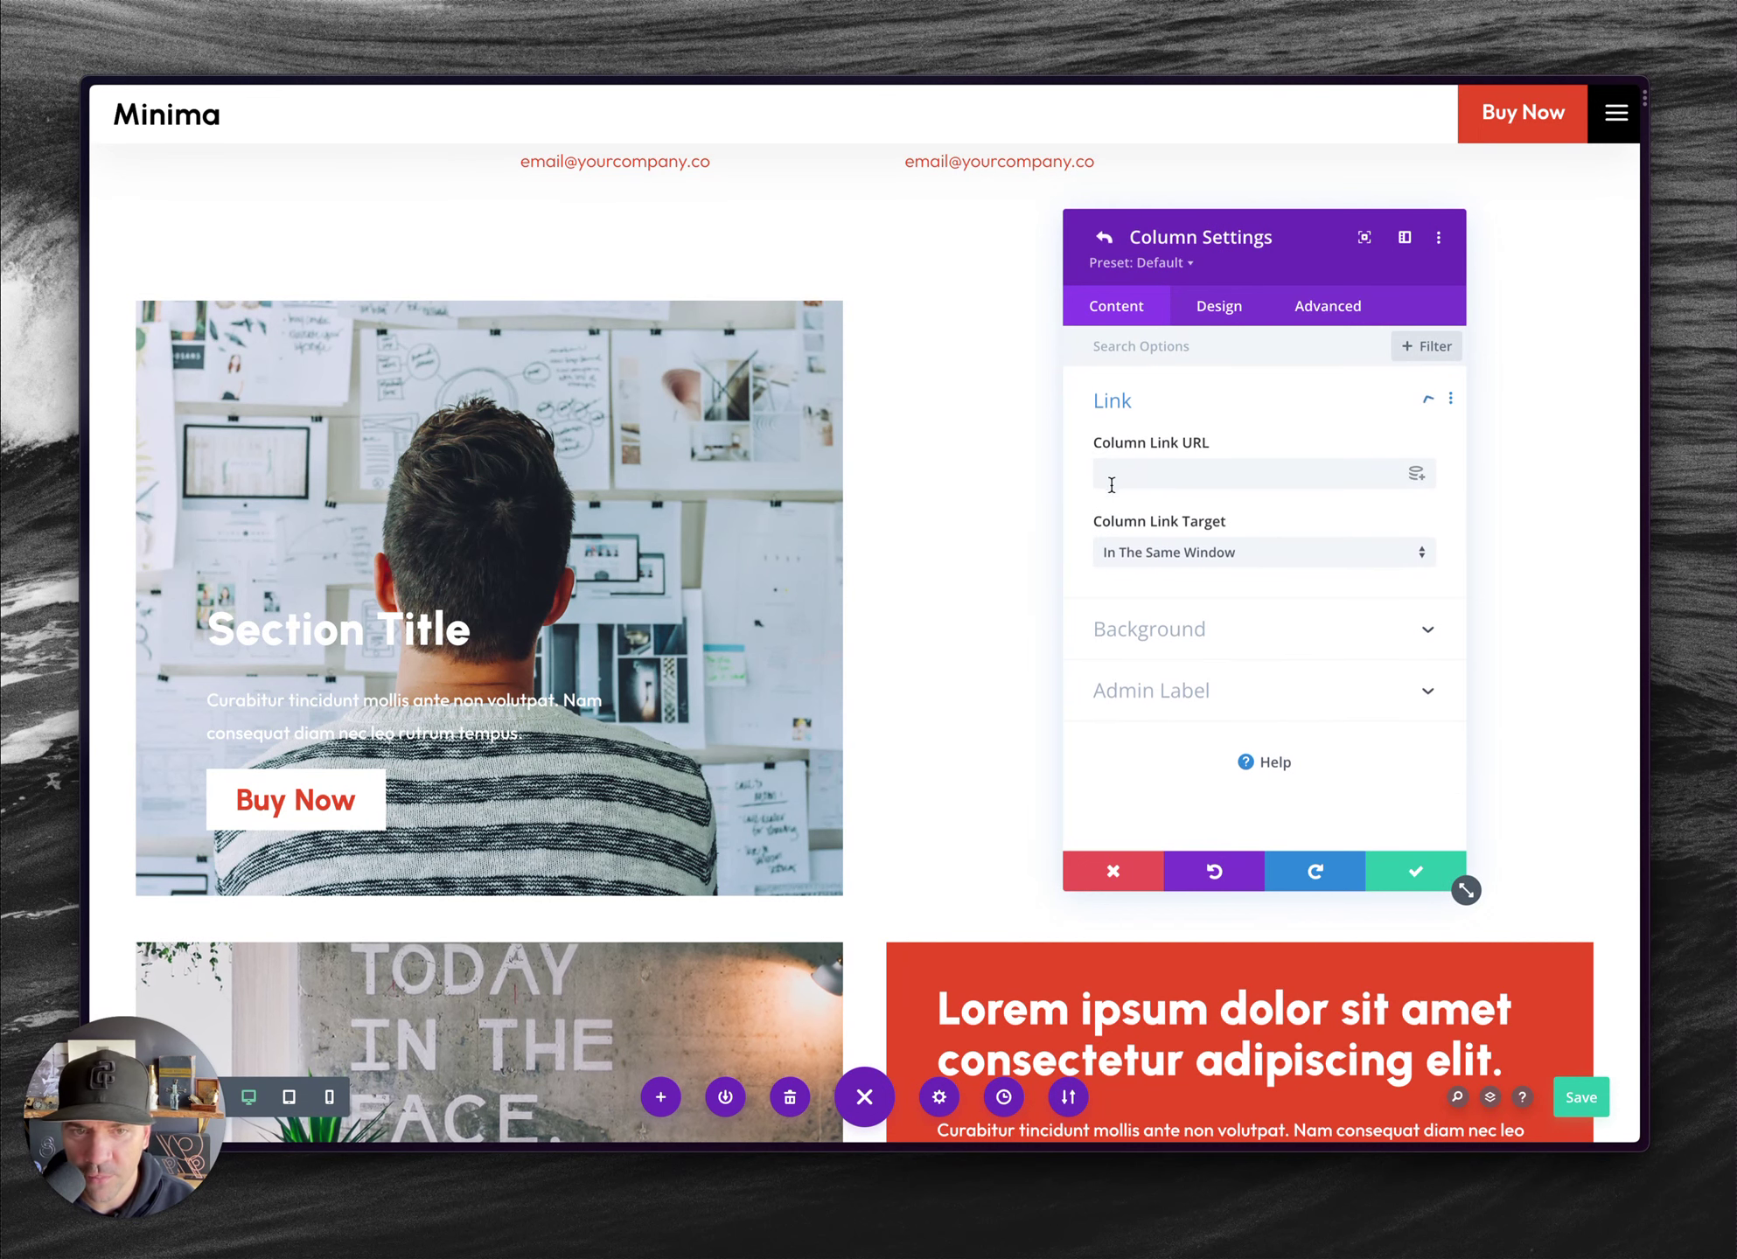
pyautogui.click(1313, 315)
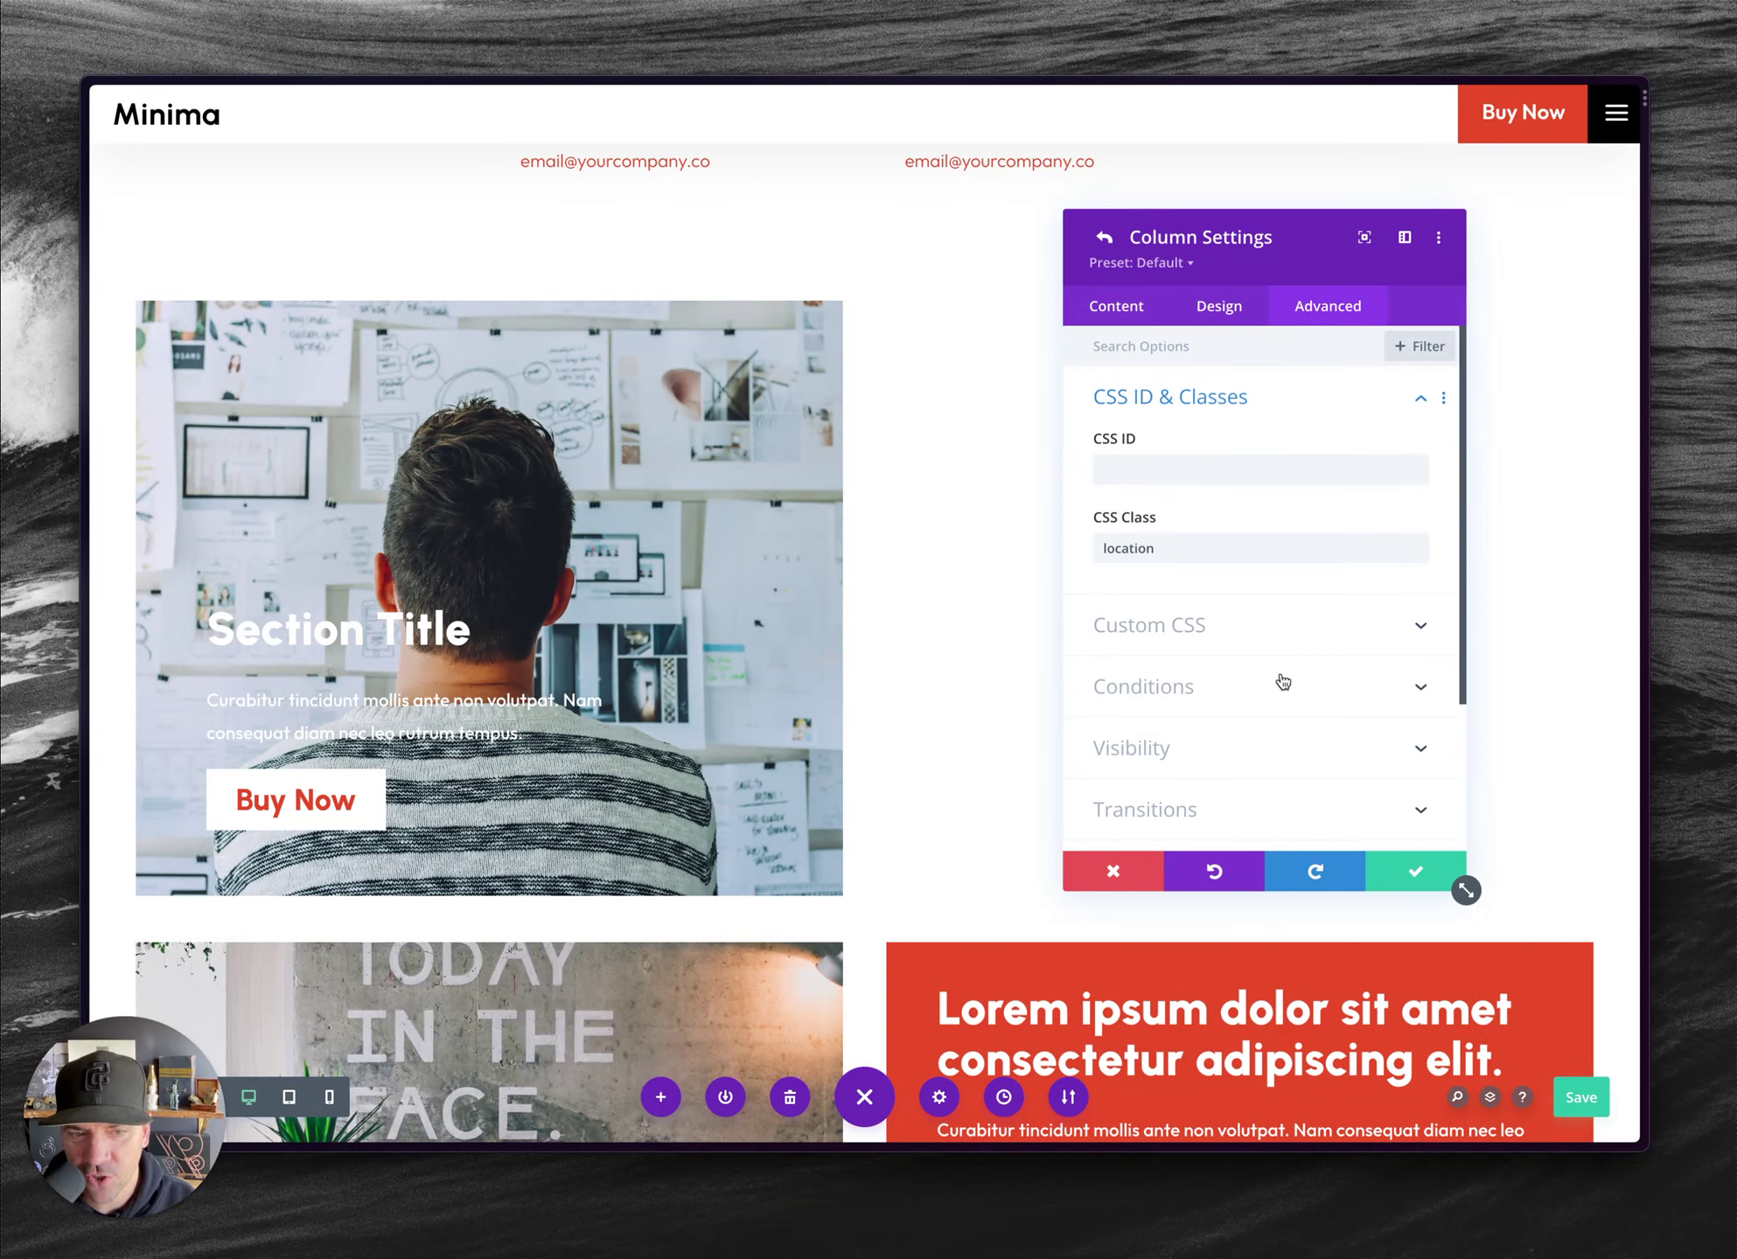
pyautogui.click(1418, 881)
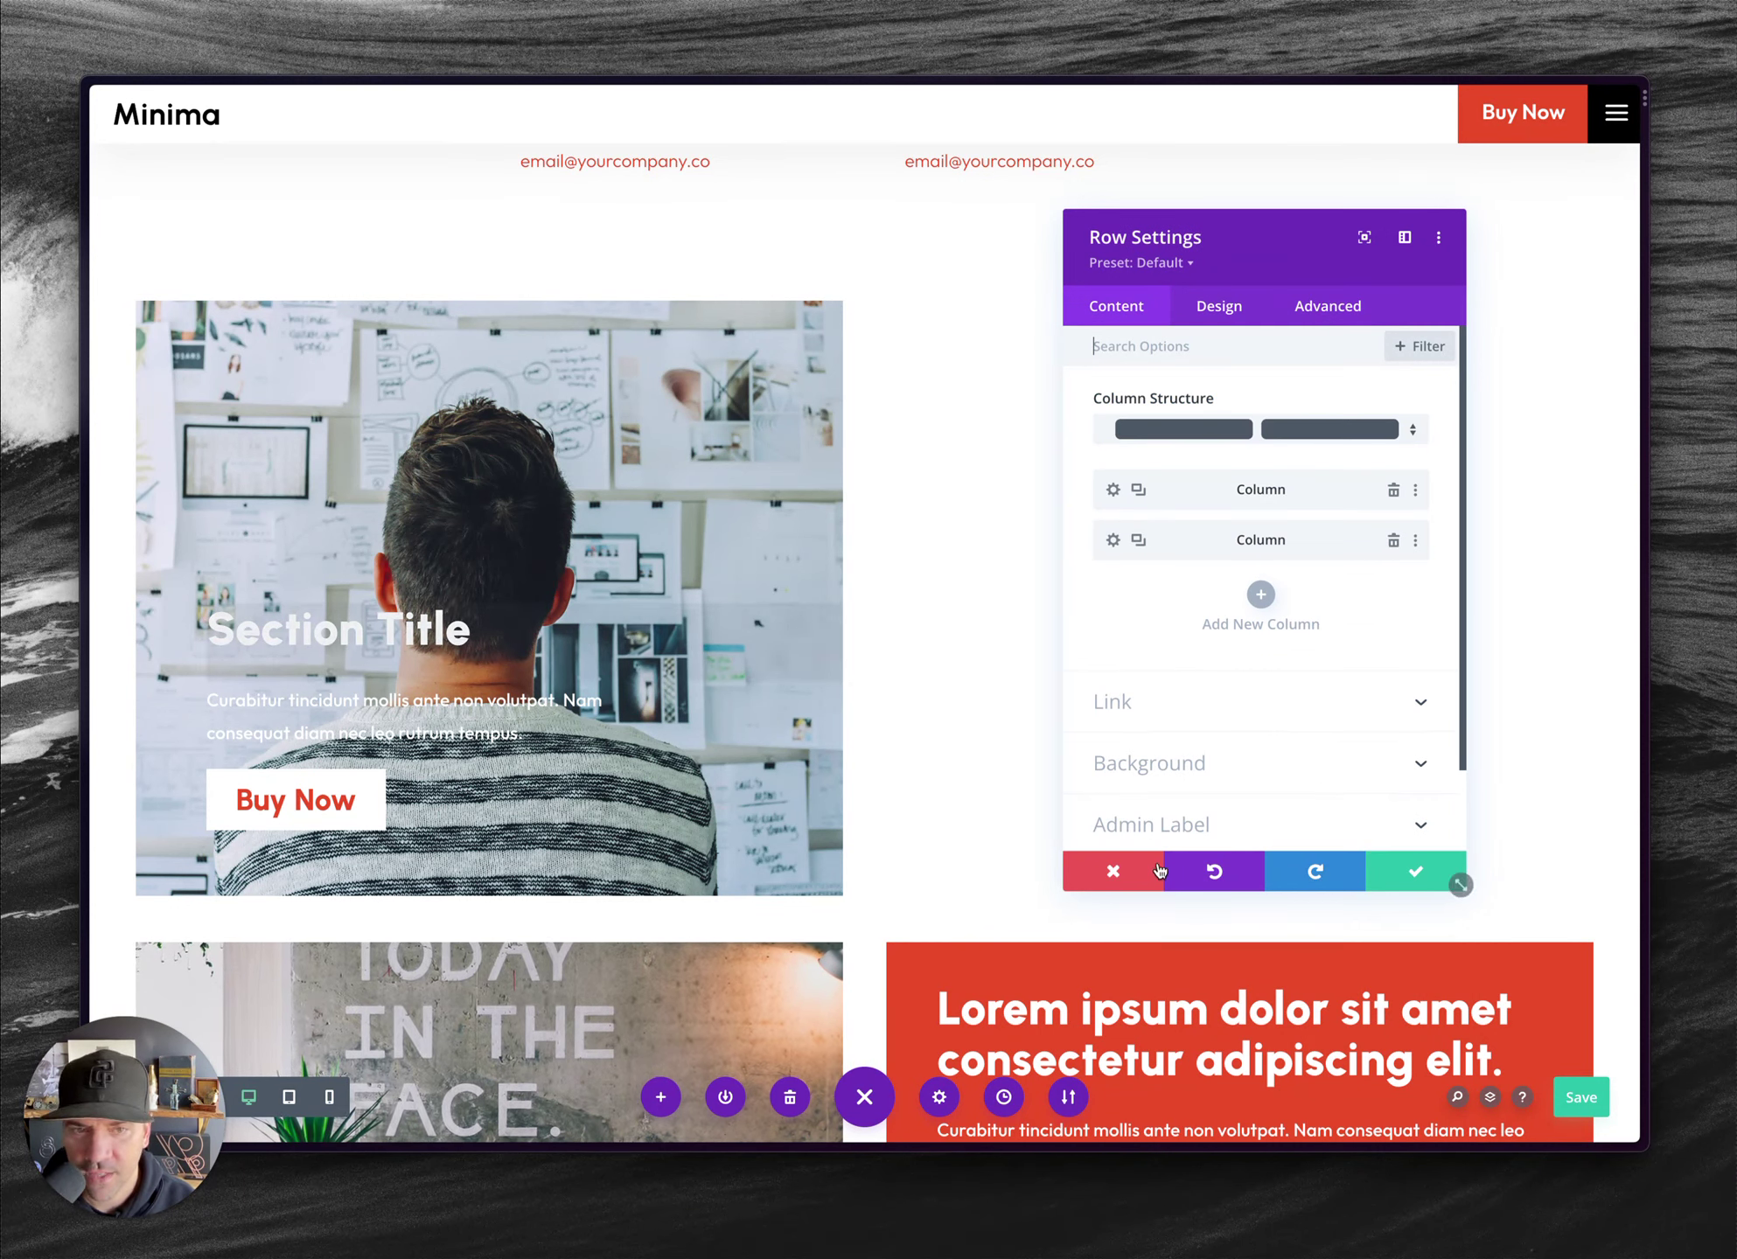
pyautogui.click(1369, 870)
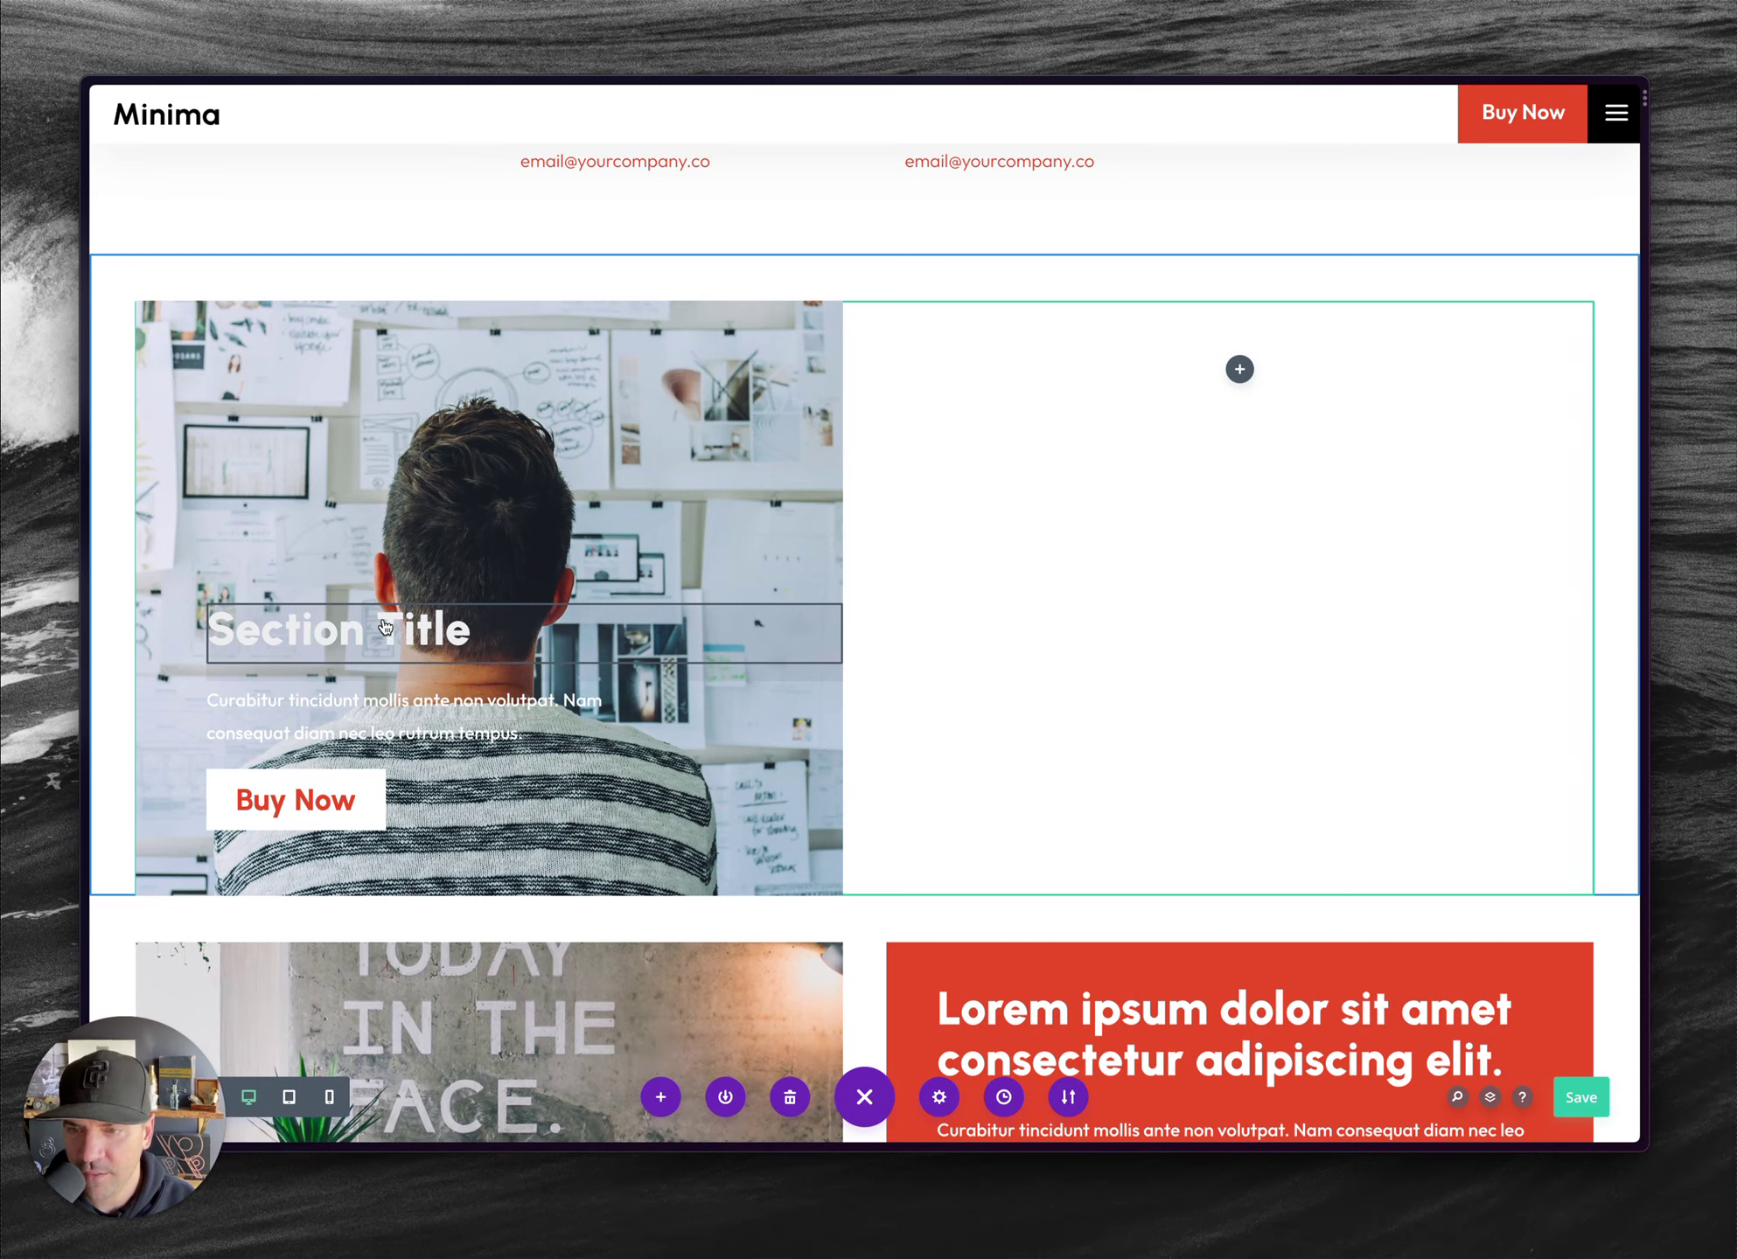
# - Open the spacing options of the row's first column to inspect its padding
pyautogui.click(188, 281)
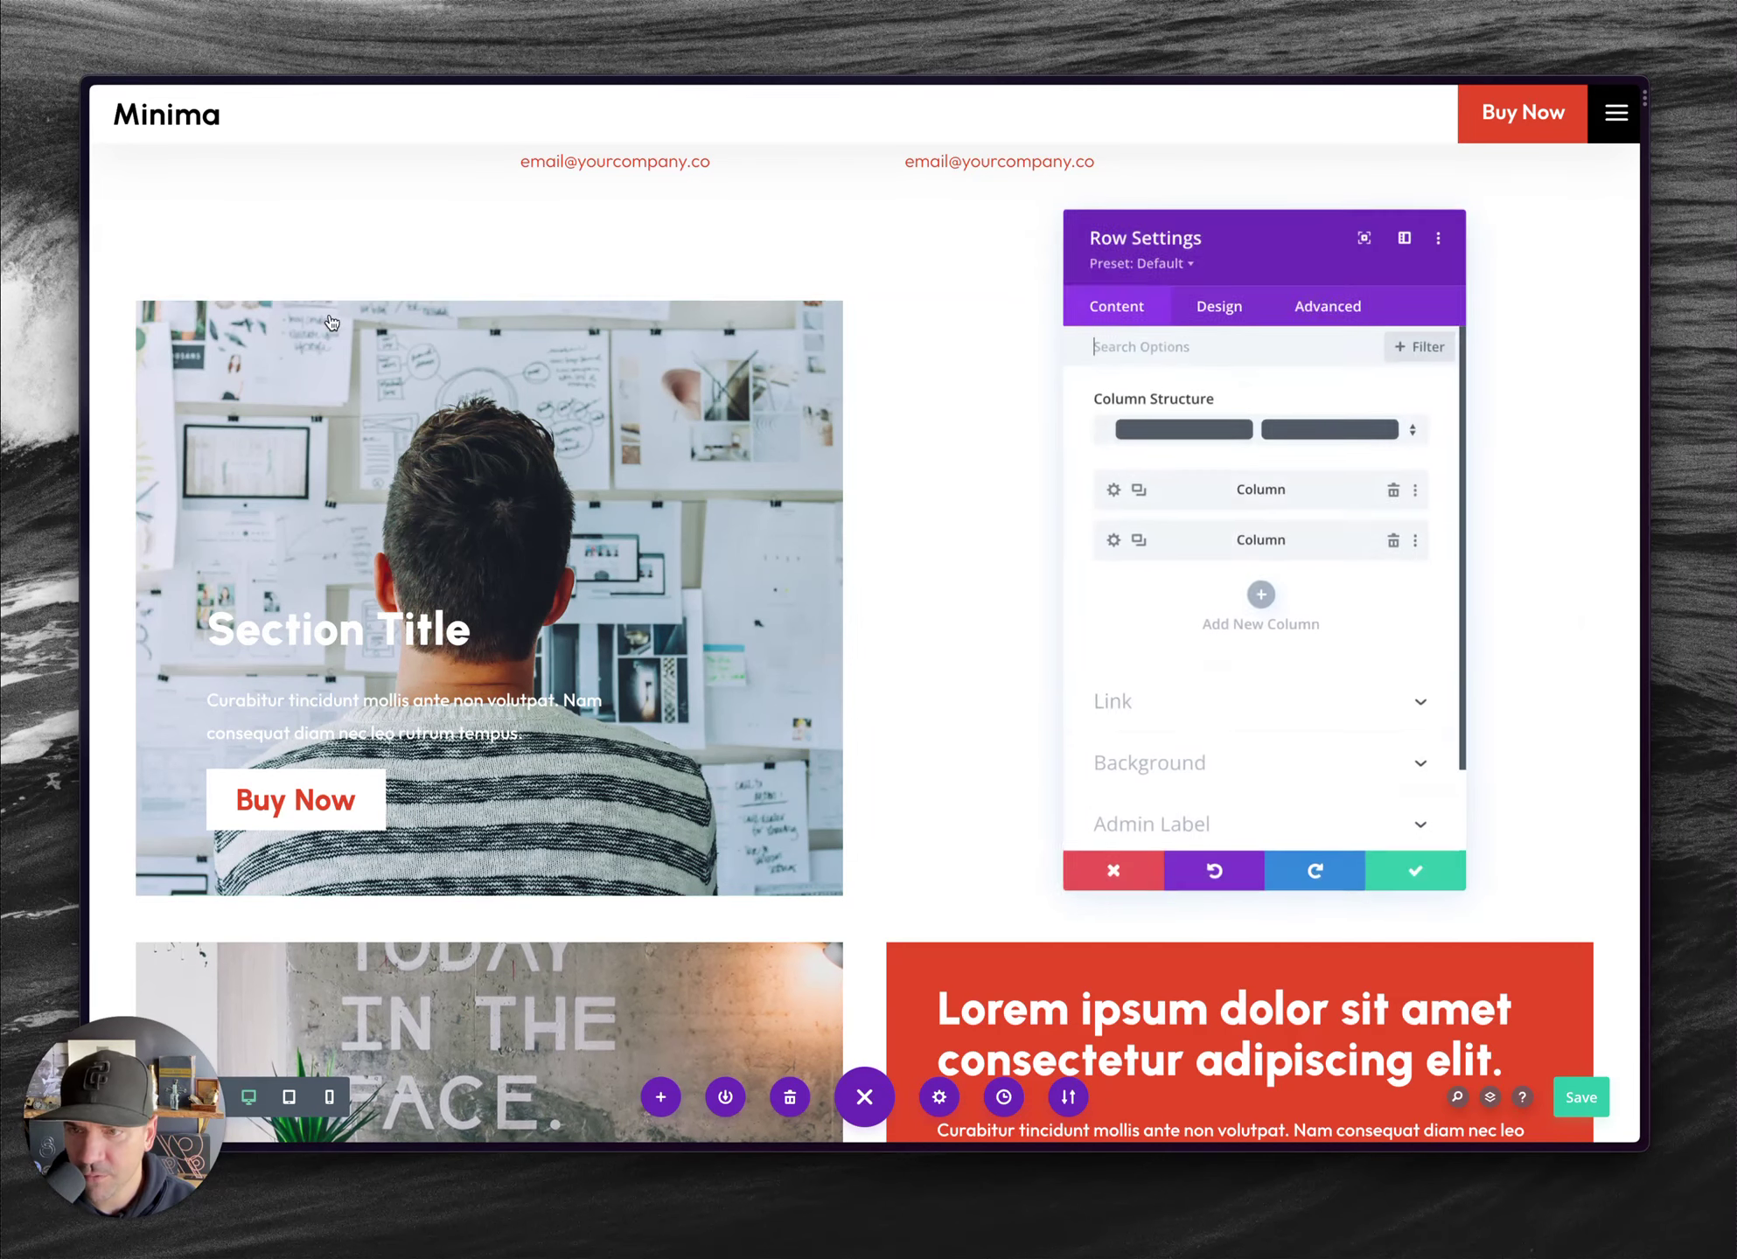
pyautogui.click(1112, 488)
pyautogui.click(1215, 306)
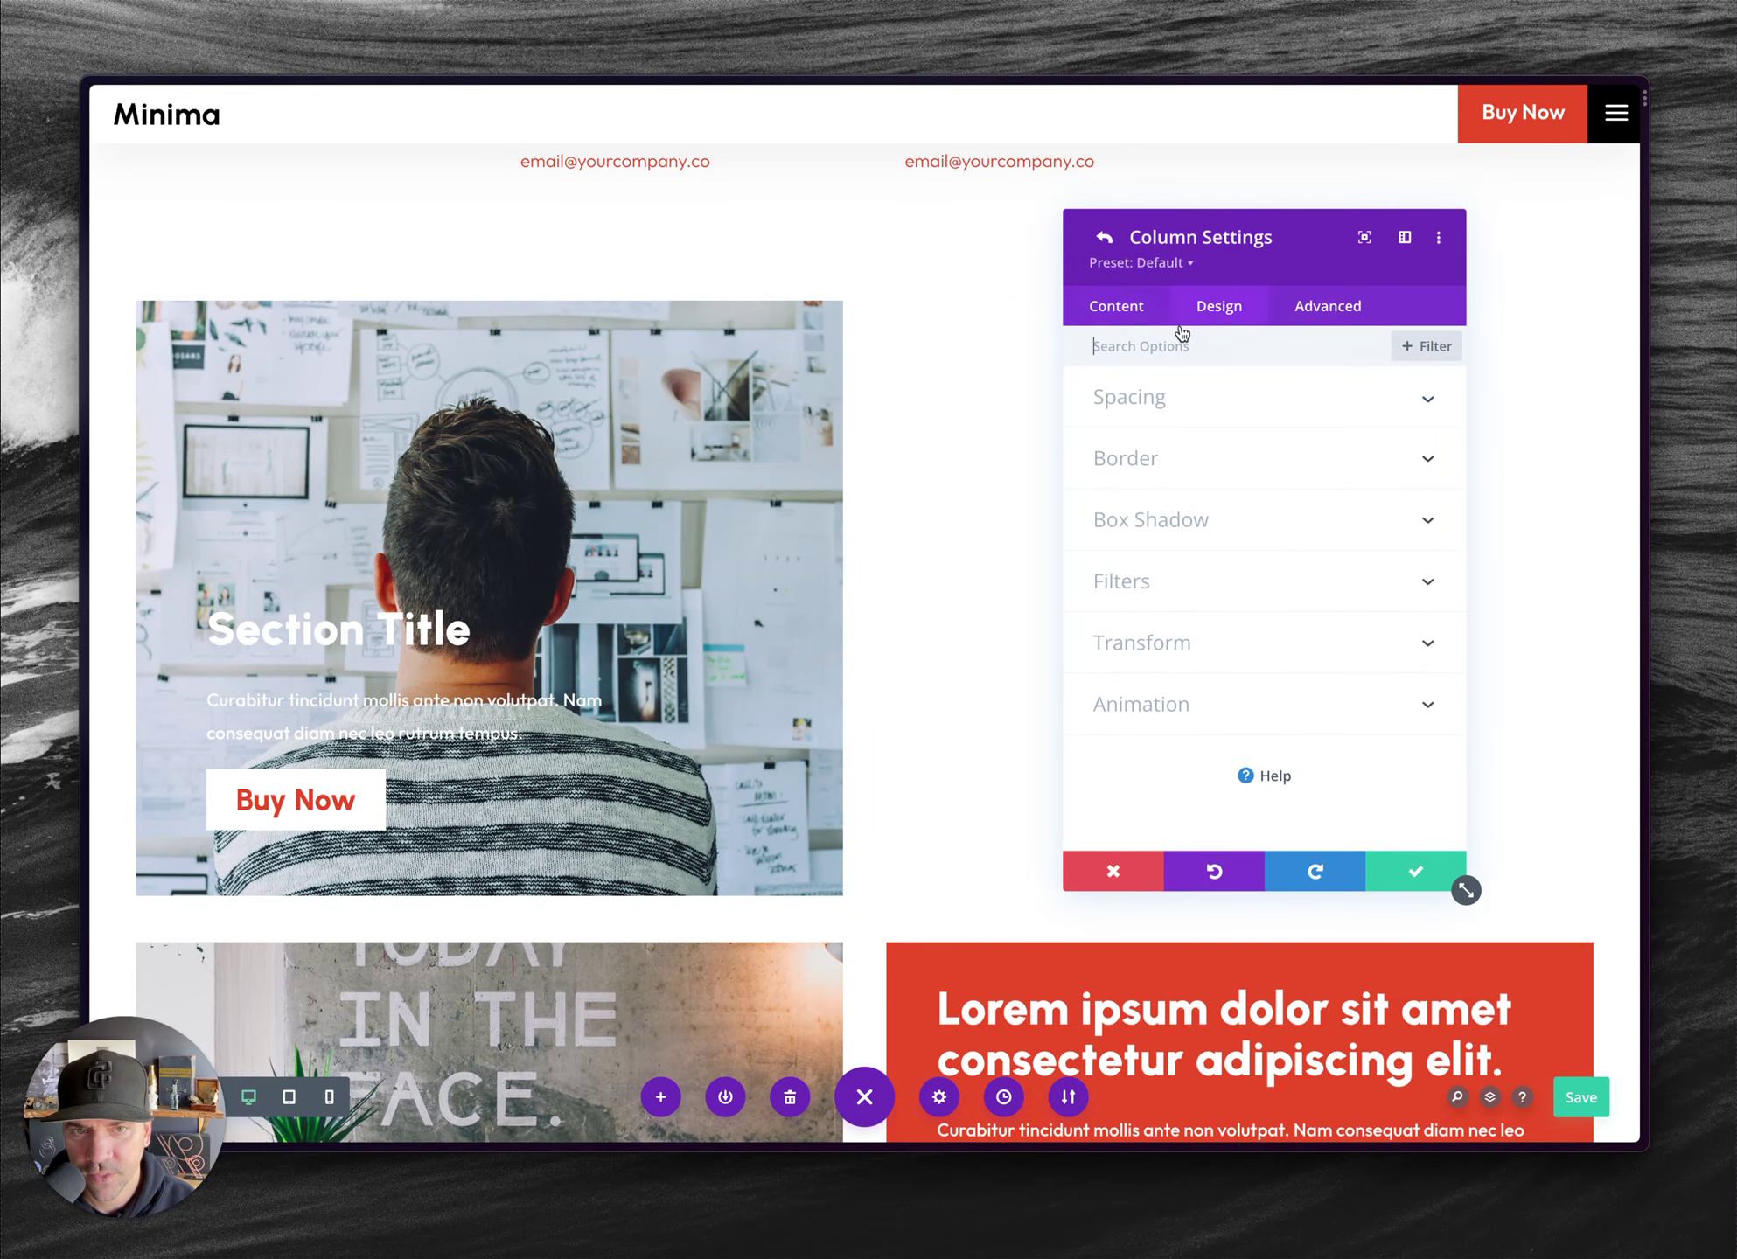
pyautogui.click(1130, 398)
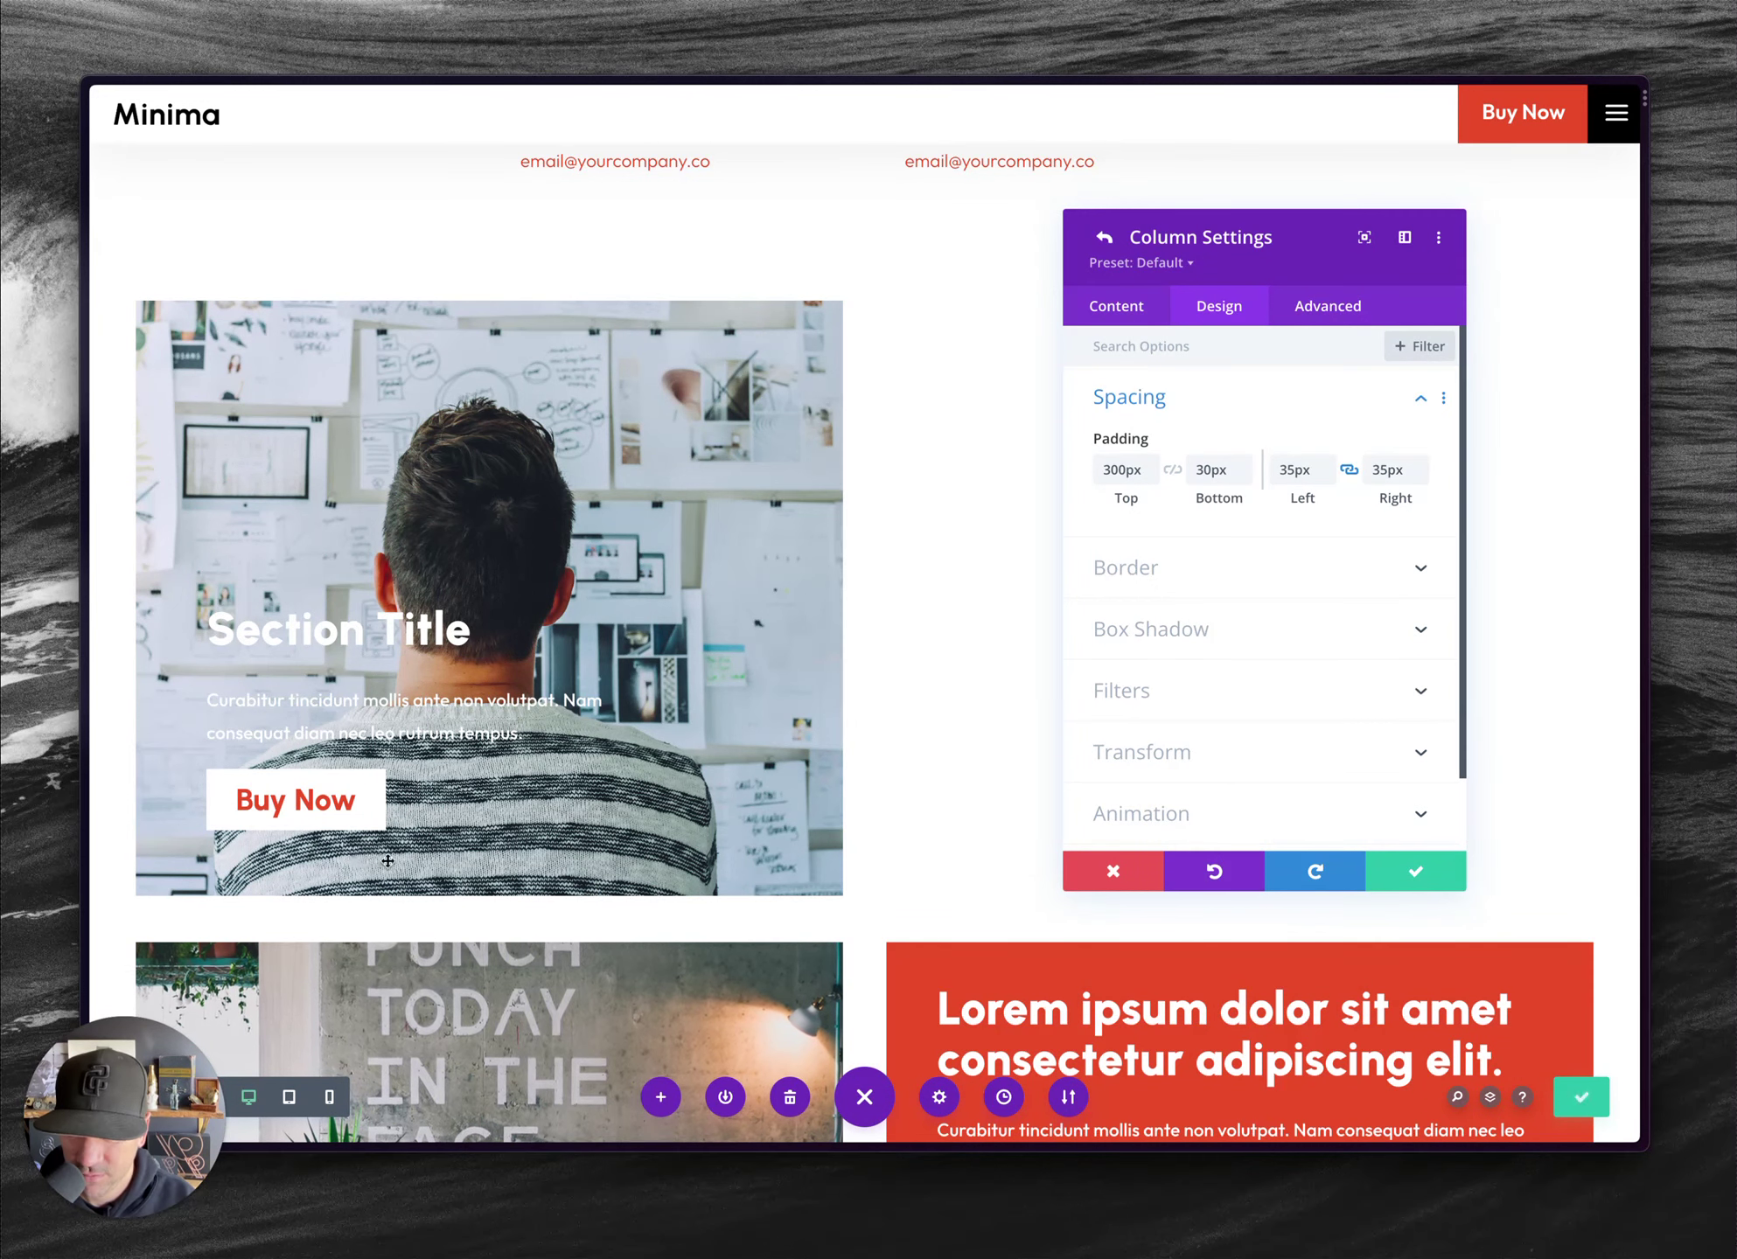
# - Try a bottom padding of 25px on the first column and return it to 30px
pyautogui.click(1213, 473)
pyautogui.press('Down')
pyautogui.press('Down')
pyautogui.press('Down')
pyautogui.press('Down')
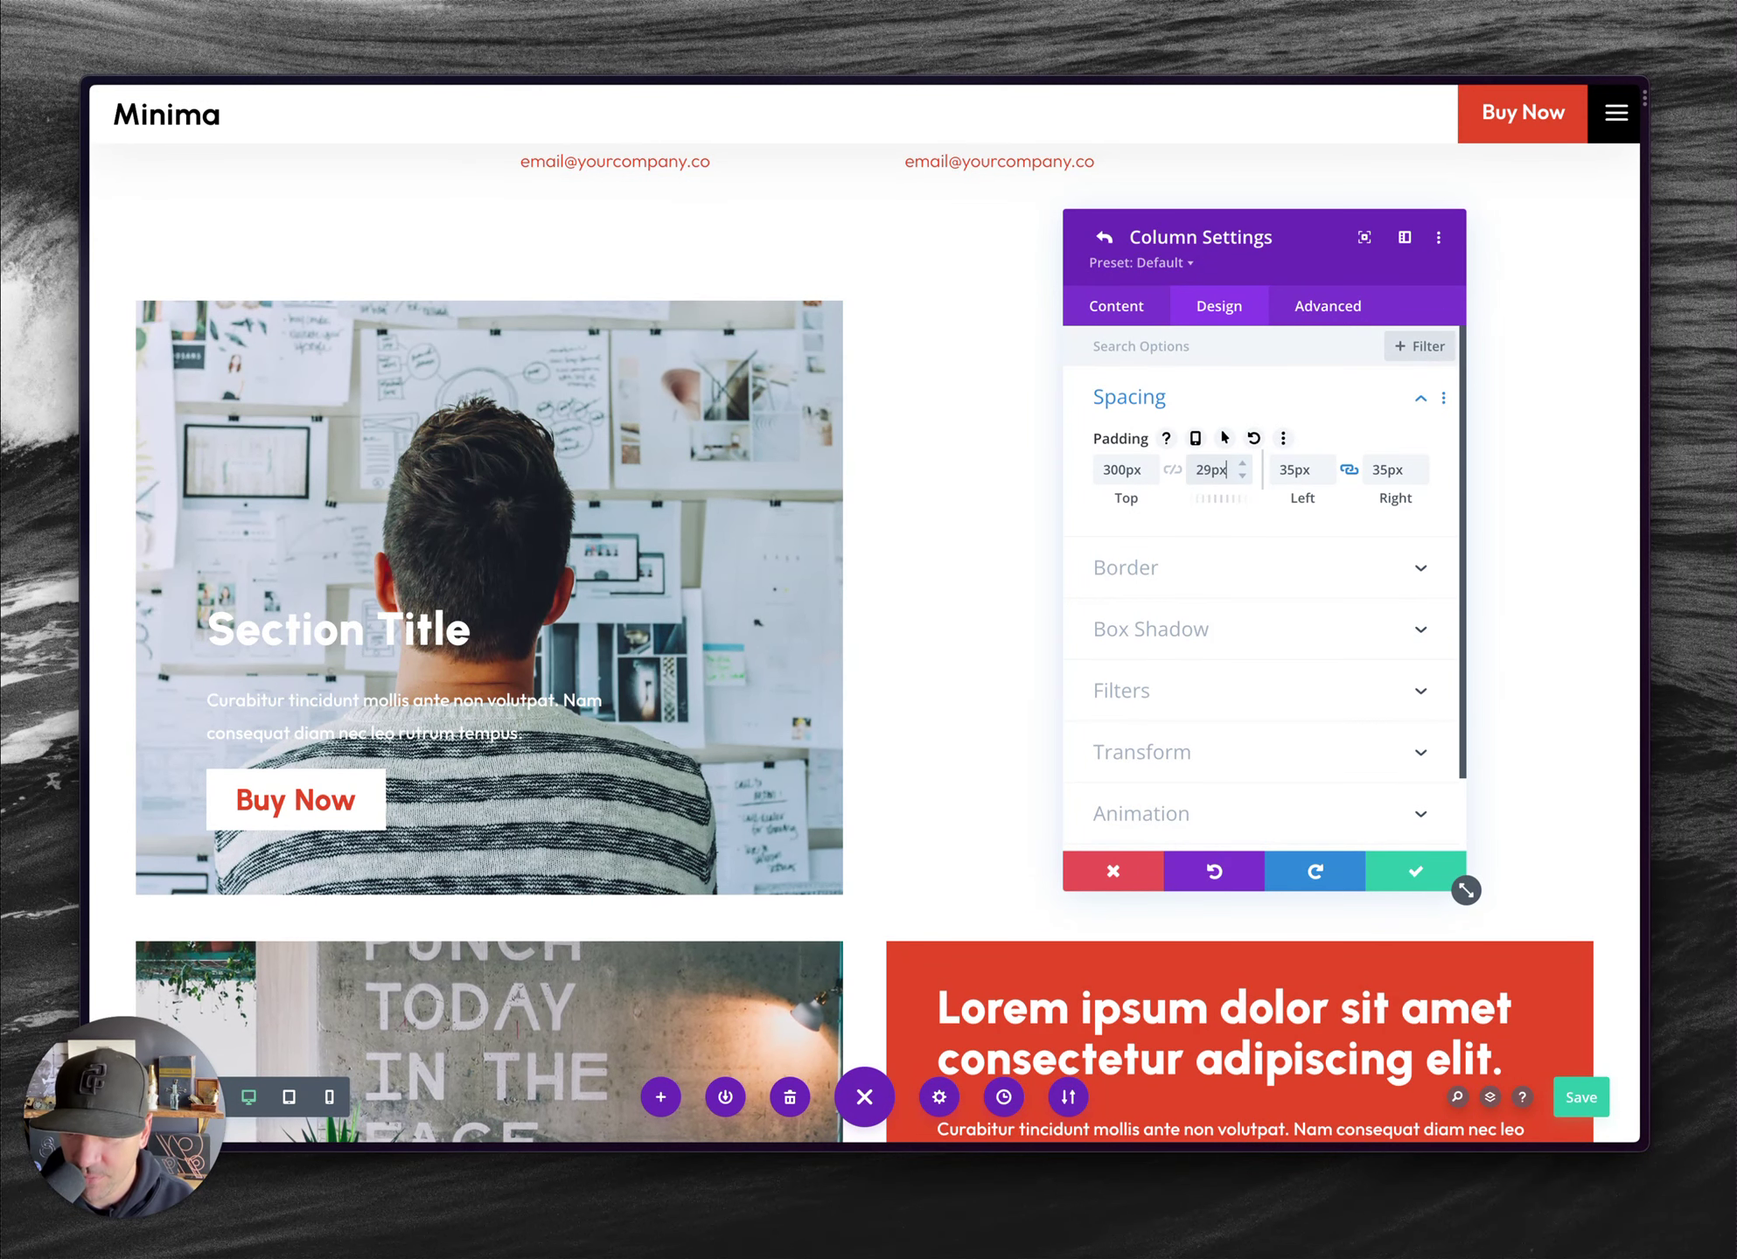
pyautogui.press('Down')
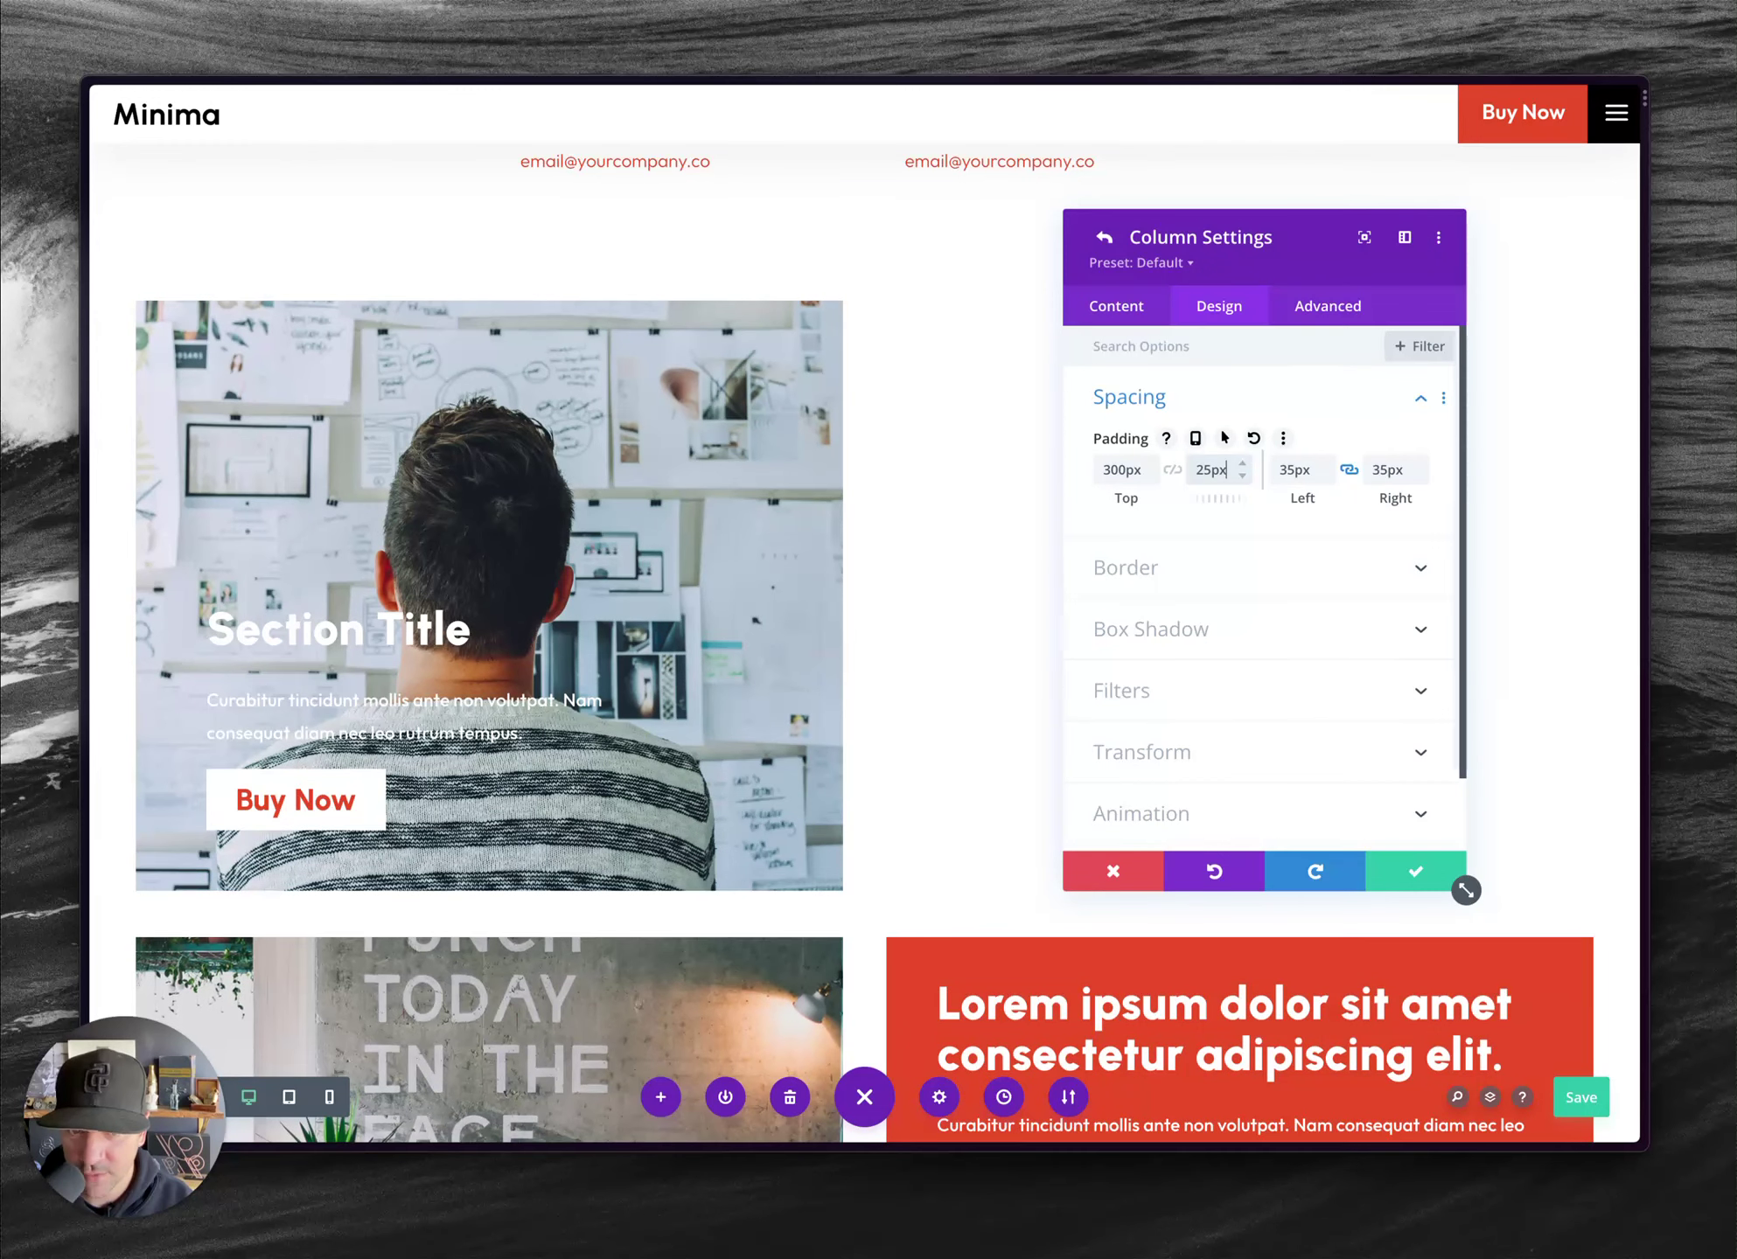
pyautogui.press('Up')
pyautogui.press('Up')
pyautogui.press('Up')
pyautogui.press('Up')
pyautogui.press('Up')
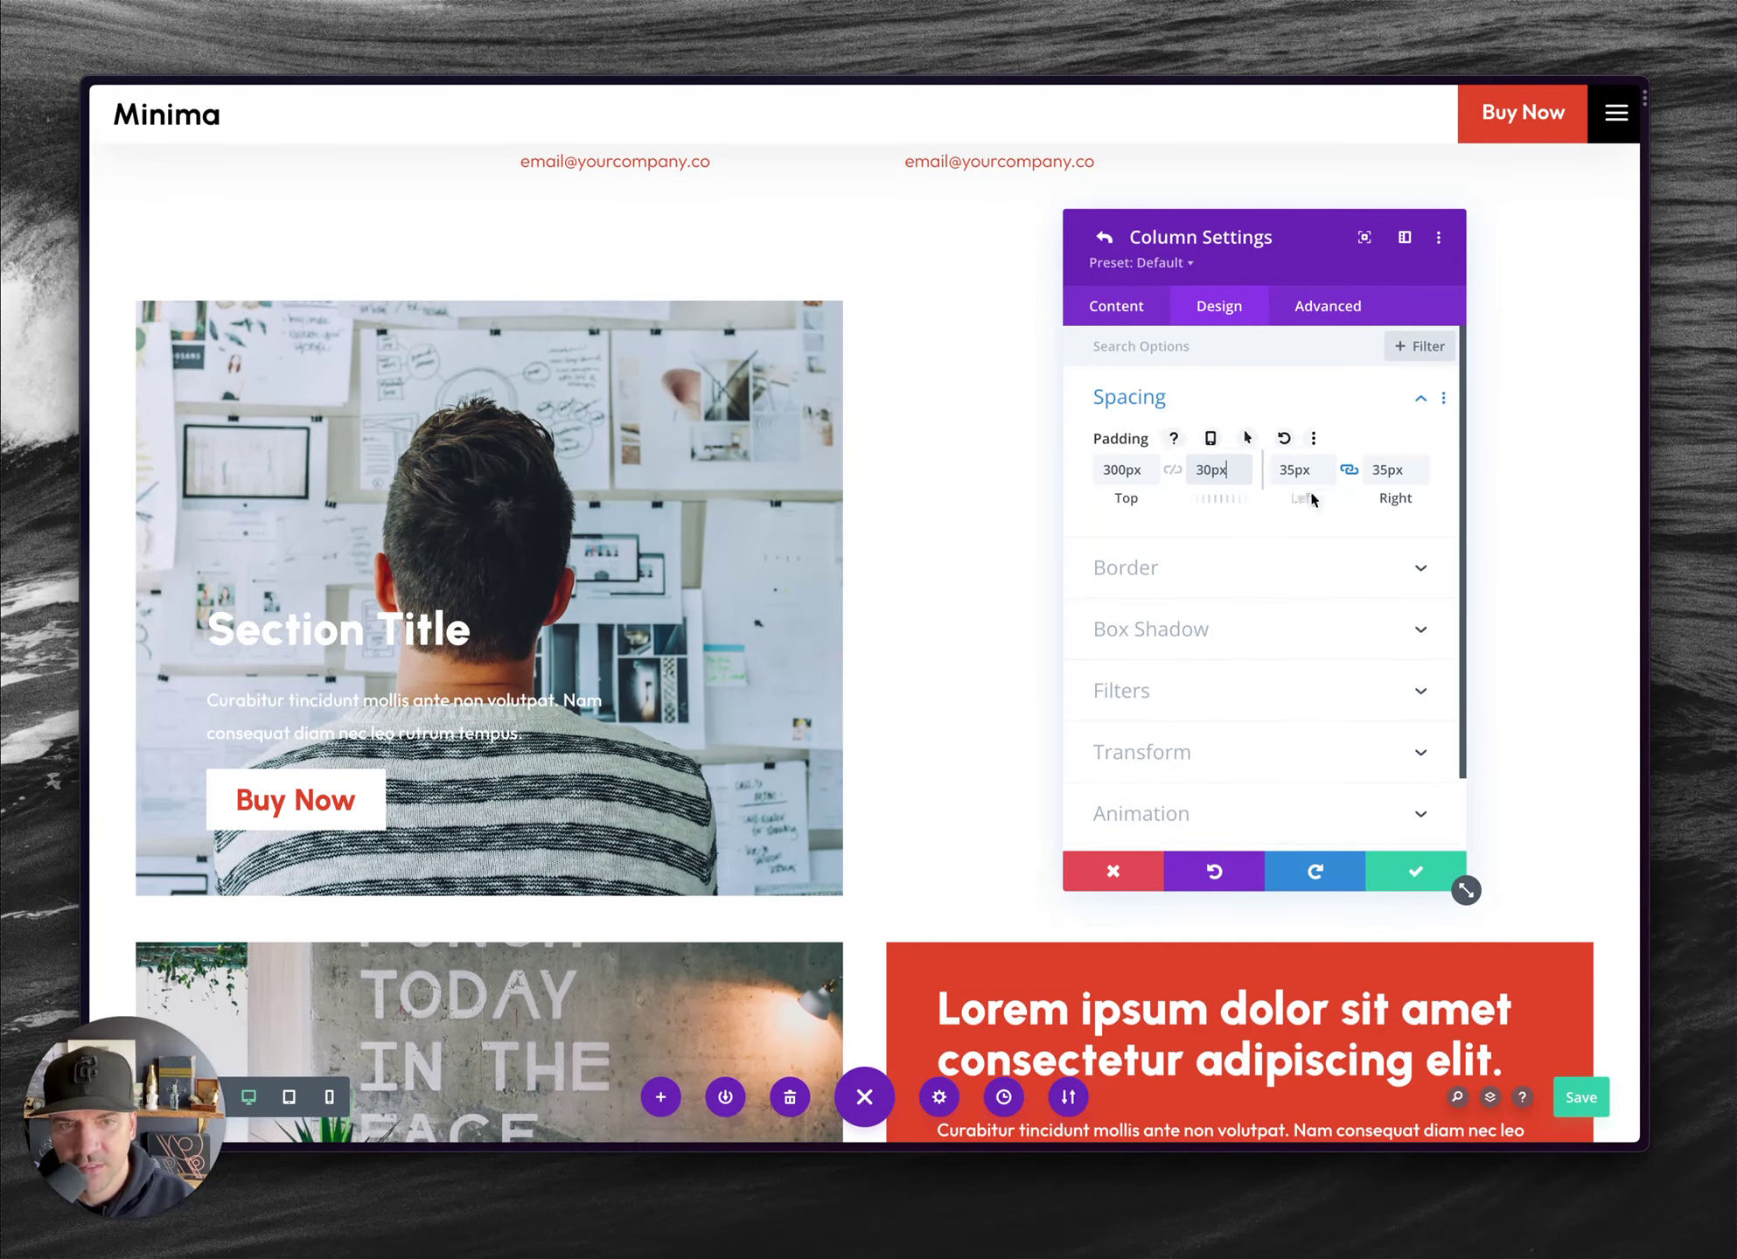
# - Confirm the column and row settings to save the page, and reload its live Contact view
pyautogui.doubleClick(1122, 471)
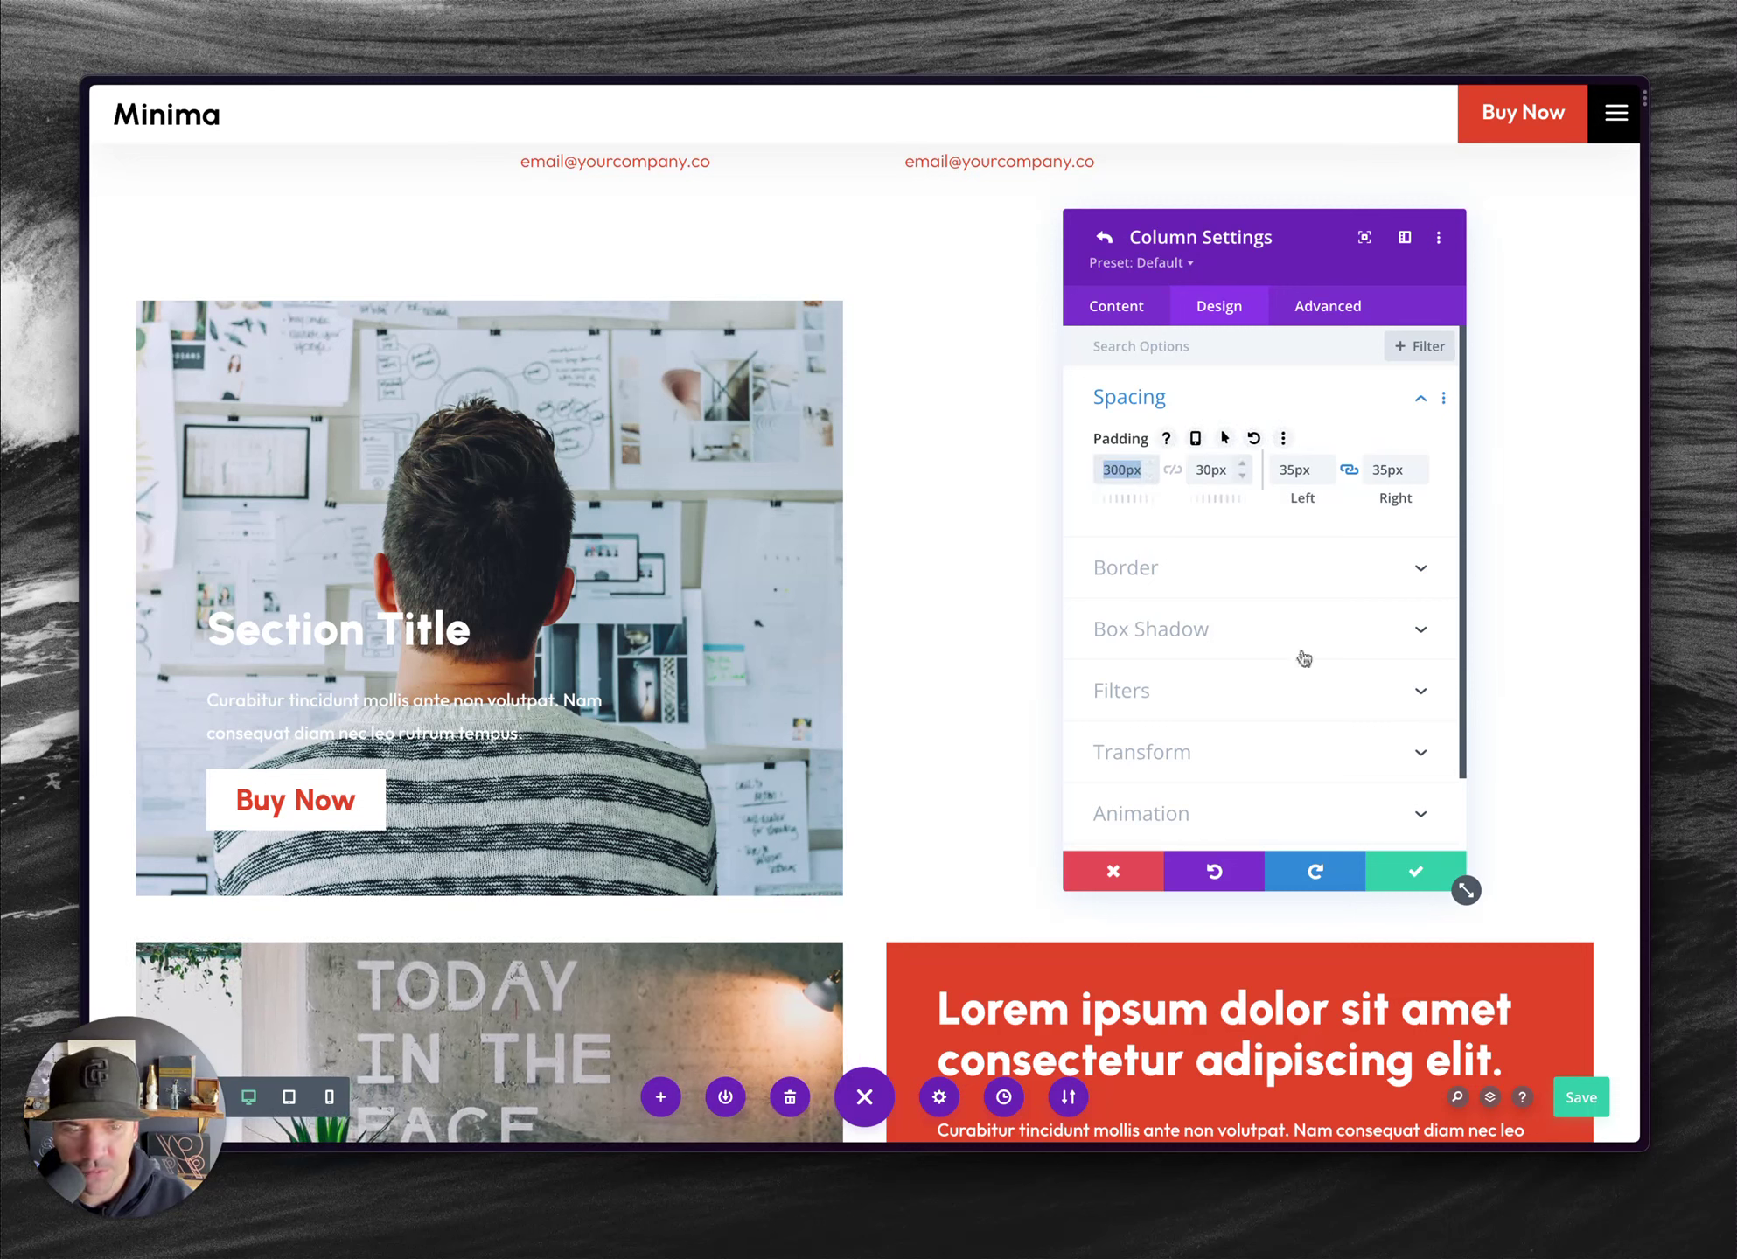
pyautogui.click(1414, 873)
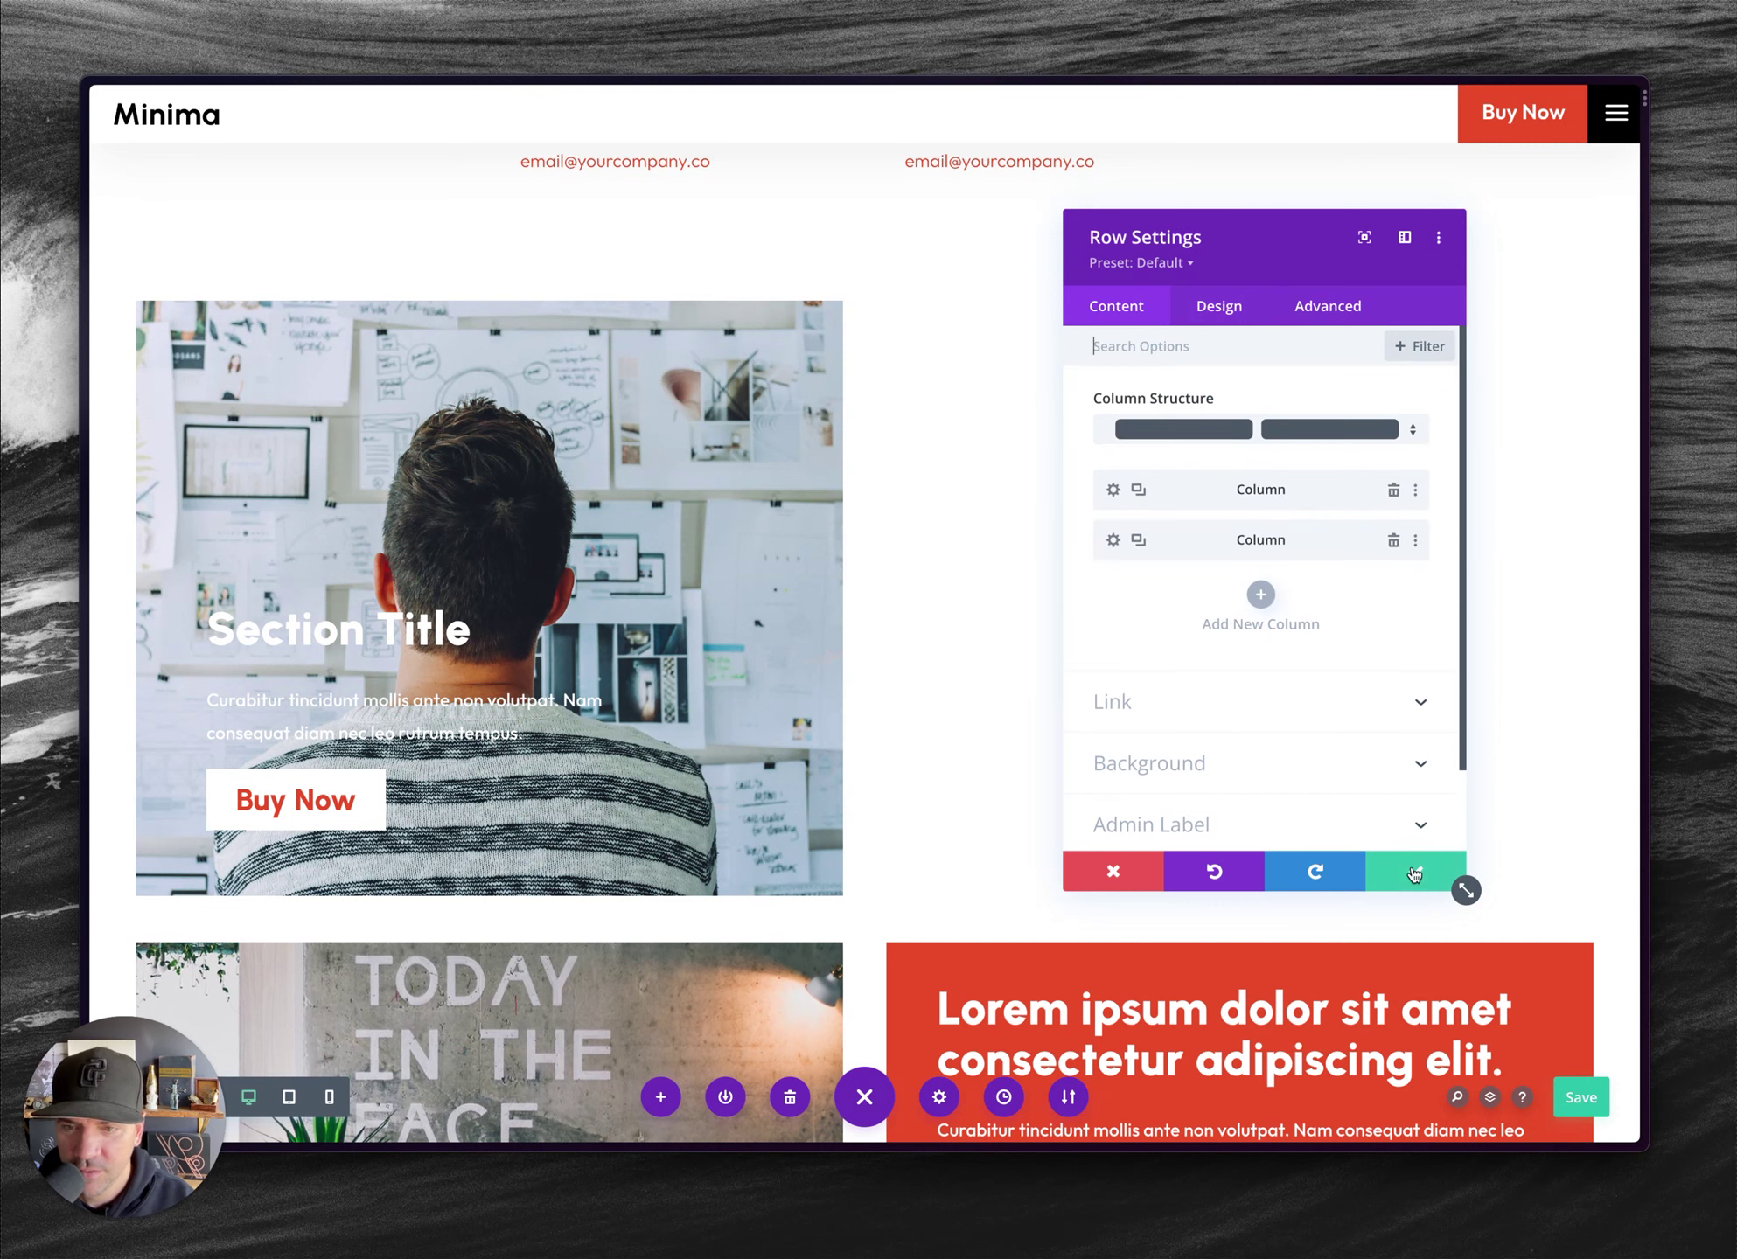
pyautogui.click(1414, 873)
pyautogui.click(1582, 1098)
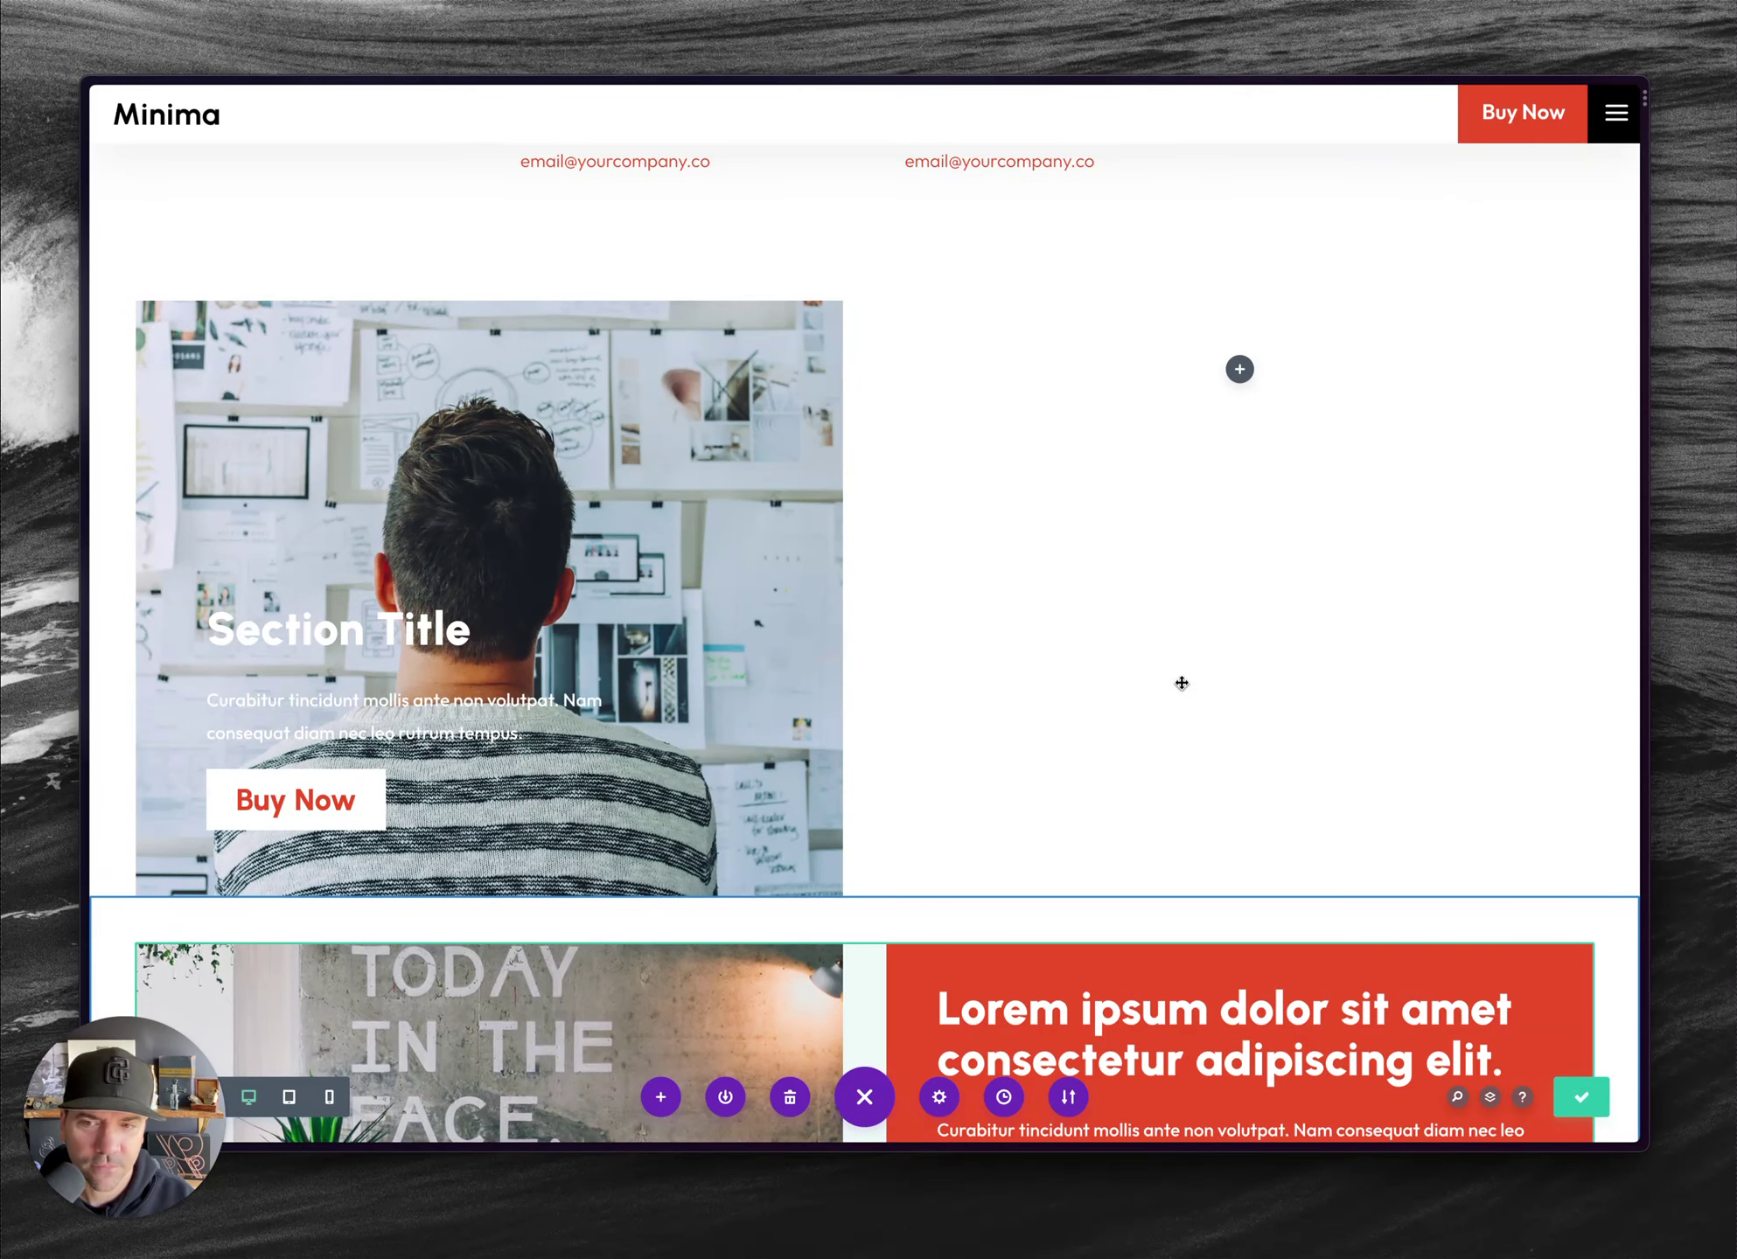
pyautogui.hotkey('alt', 'Tab')
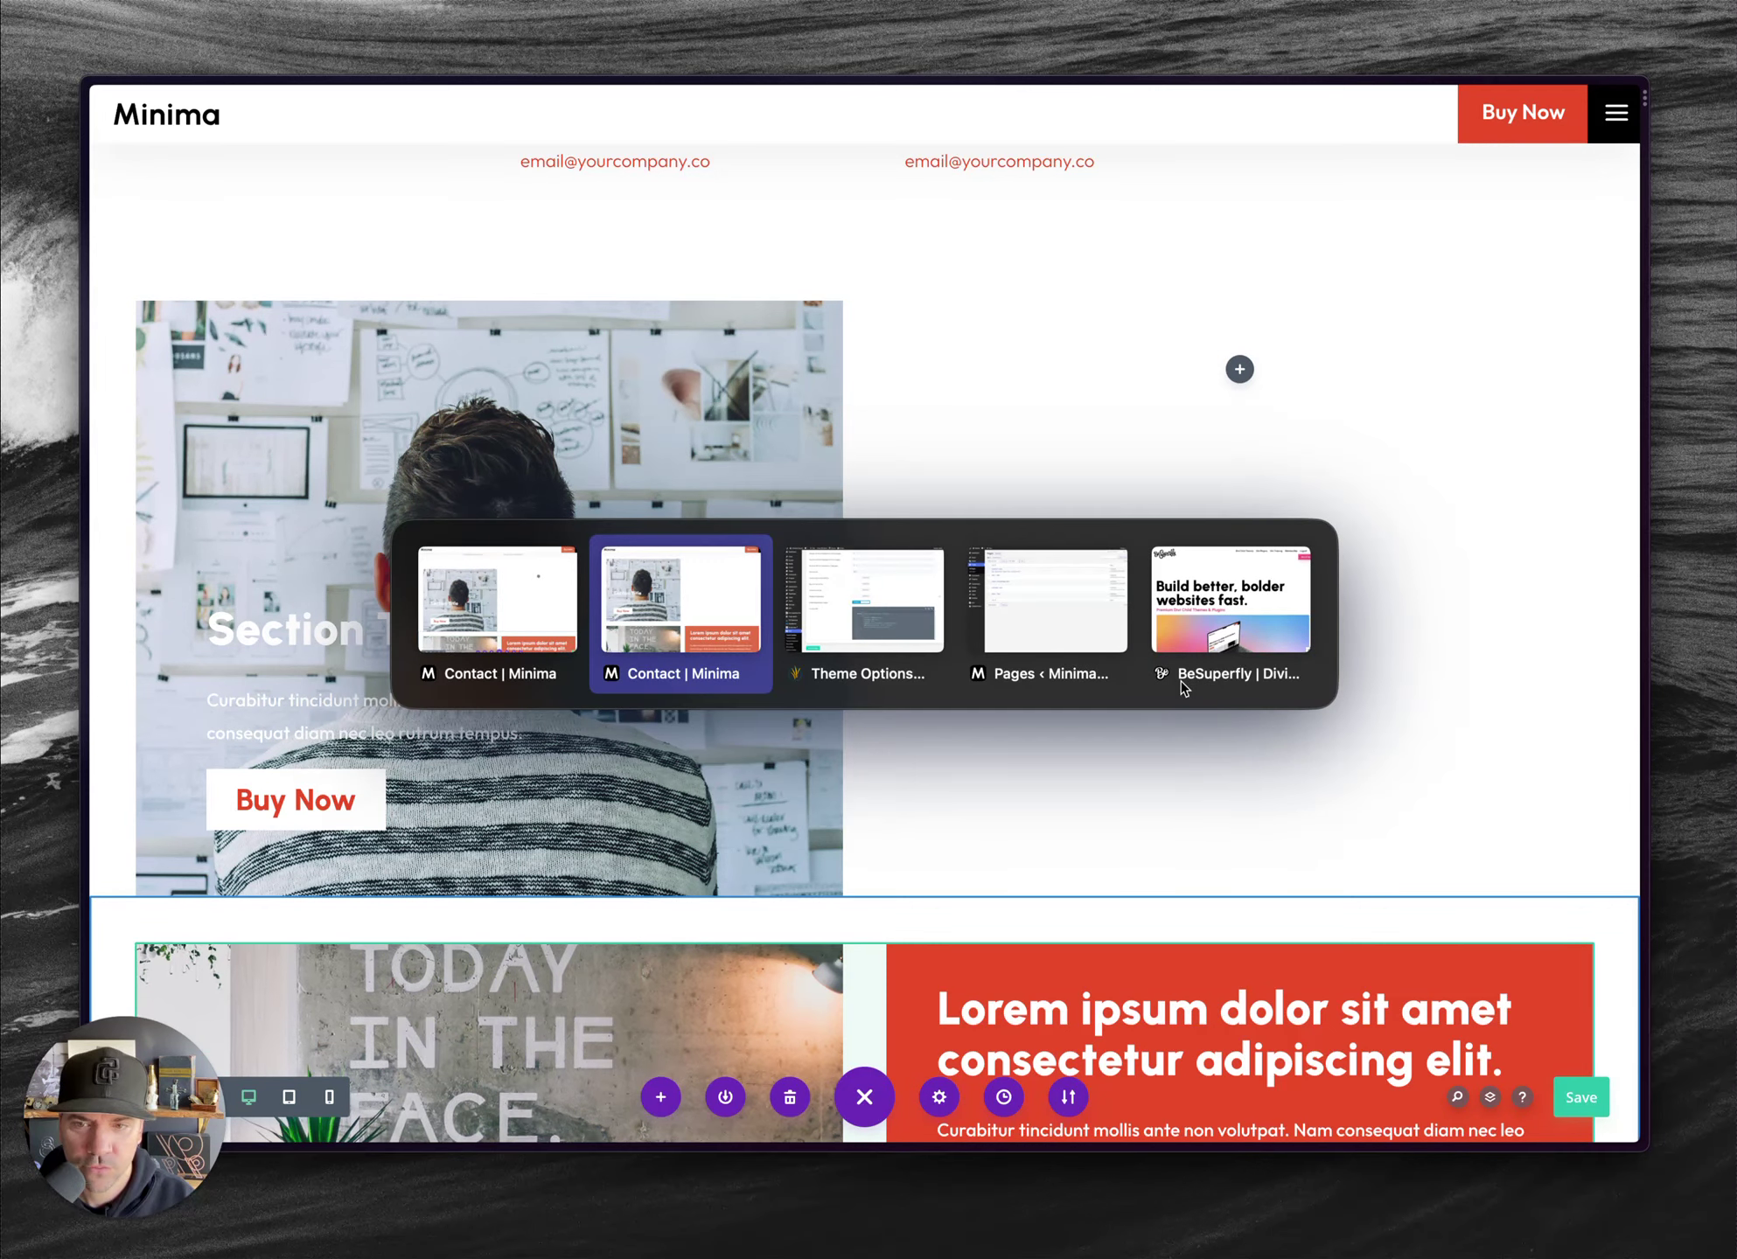
pyautogui.press('super+r')
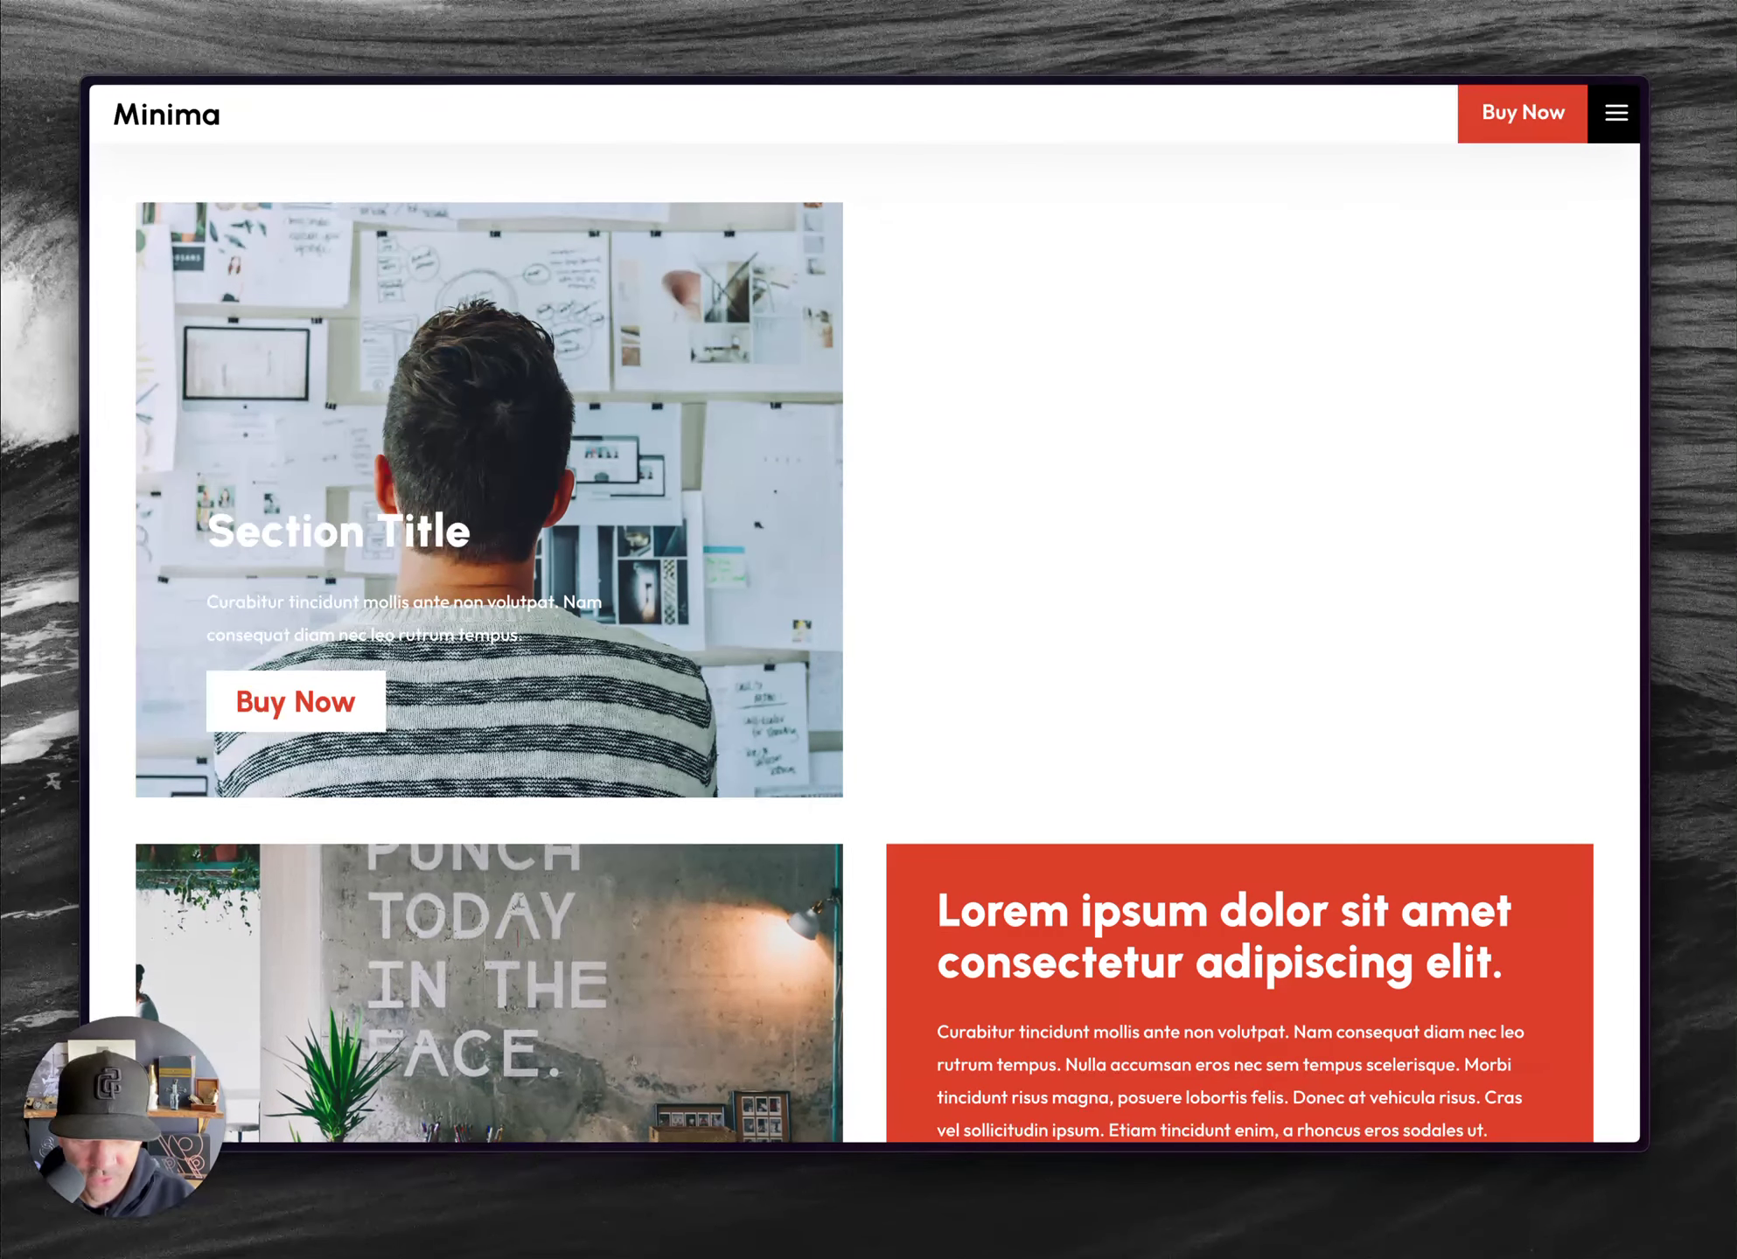
# - Switch to Nova and examine the #locations .locationsRow .location:before rule in tutorial.css, with the editor placed beside the card
pyautogui.press('super+Tab')
pyautogui.moveTo(1234, 265); pyautogui.dragTo(1386, 247)
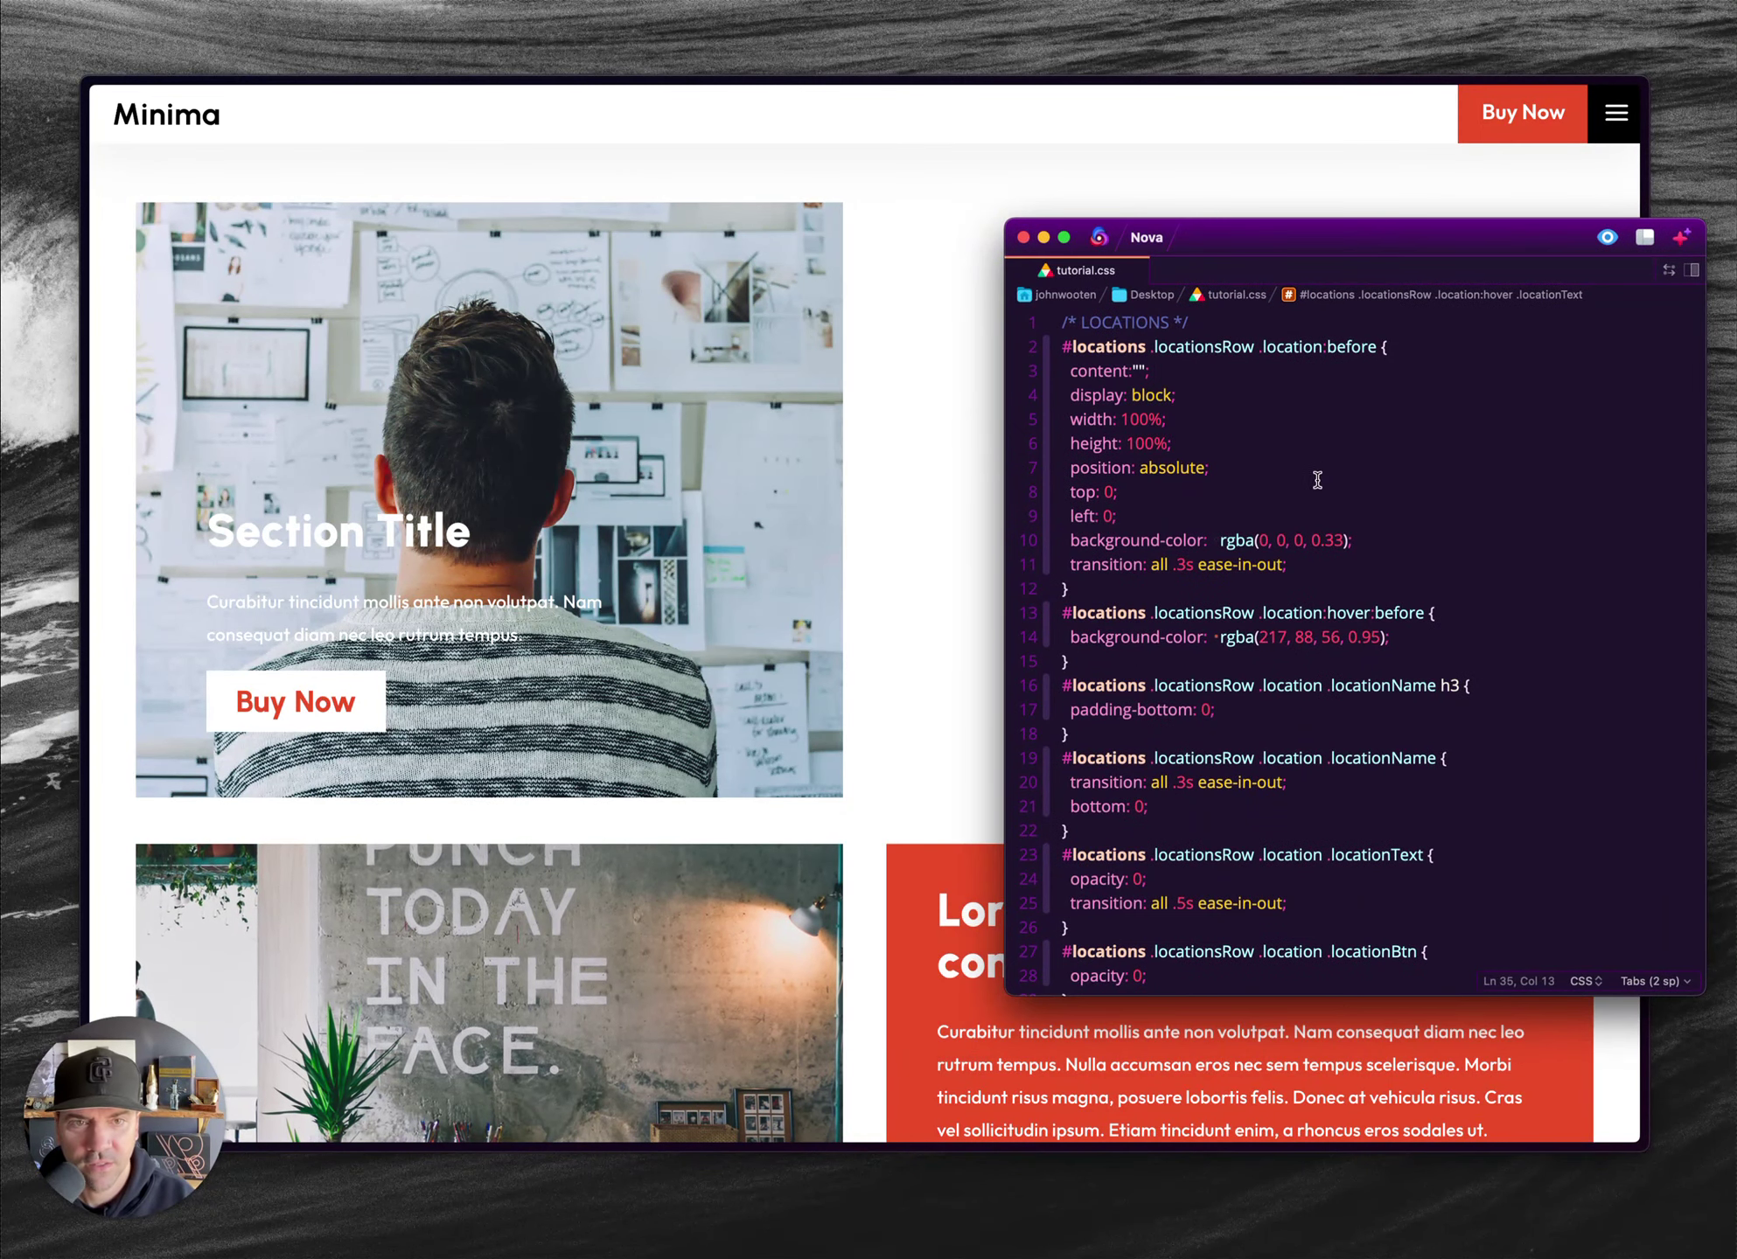
pyautogui.moveTo(1070, 588); pyautogui.dragTo(1056, 340)
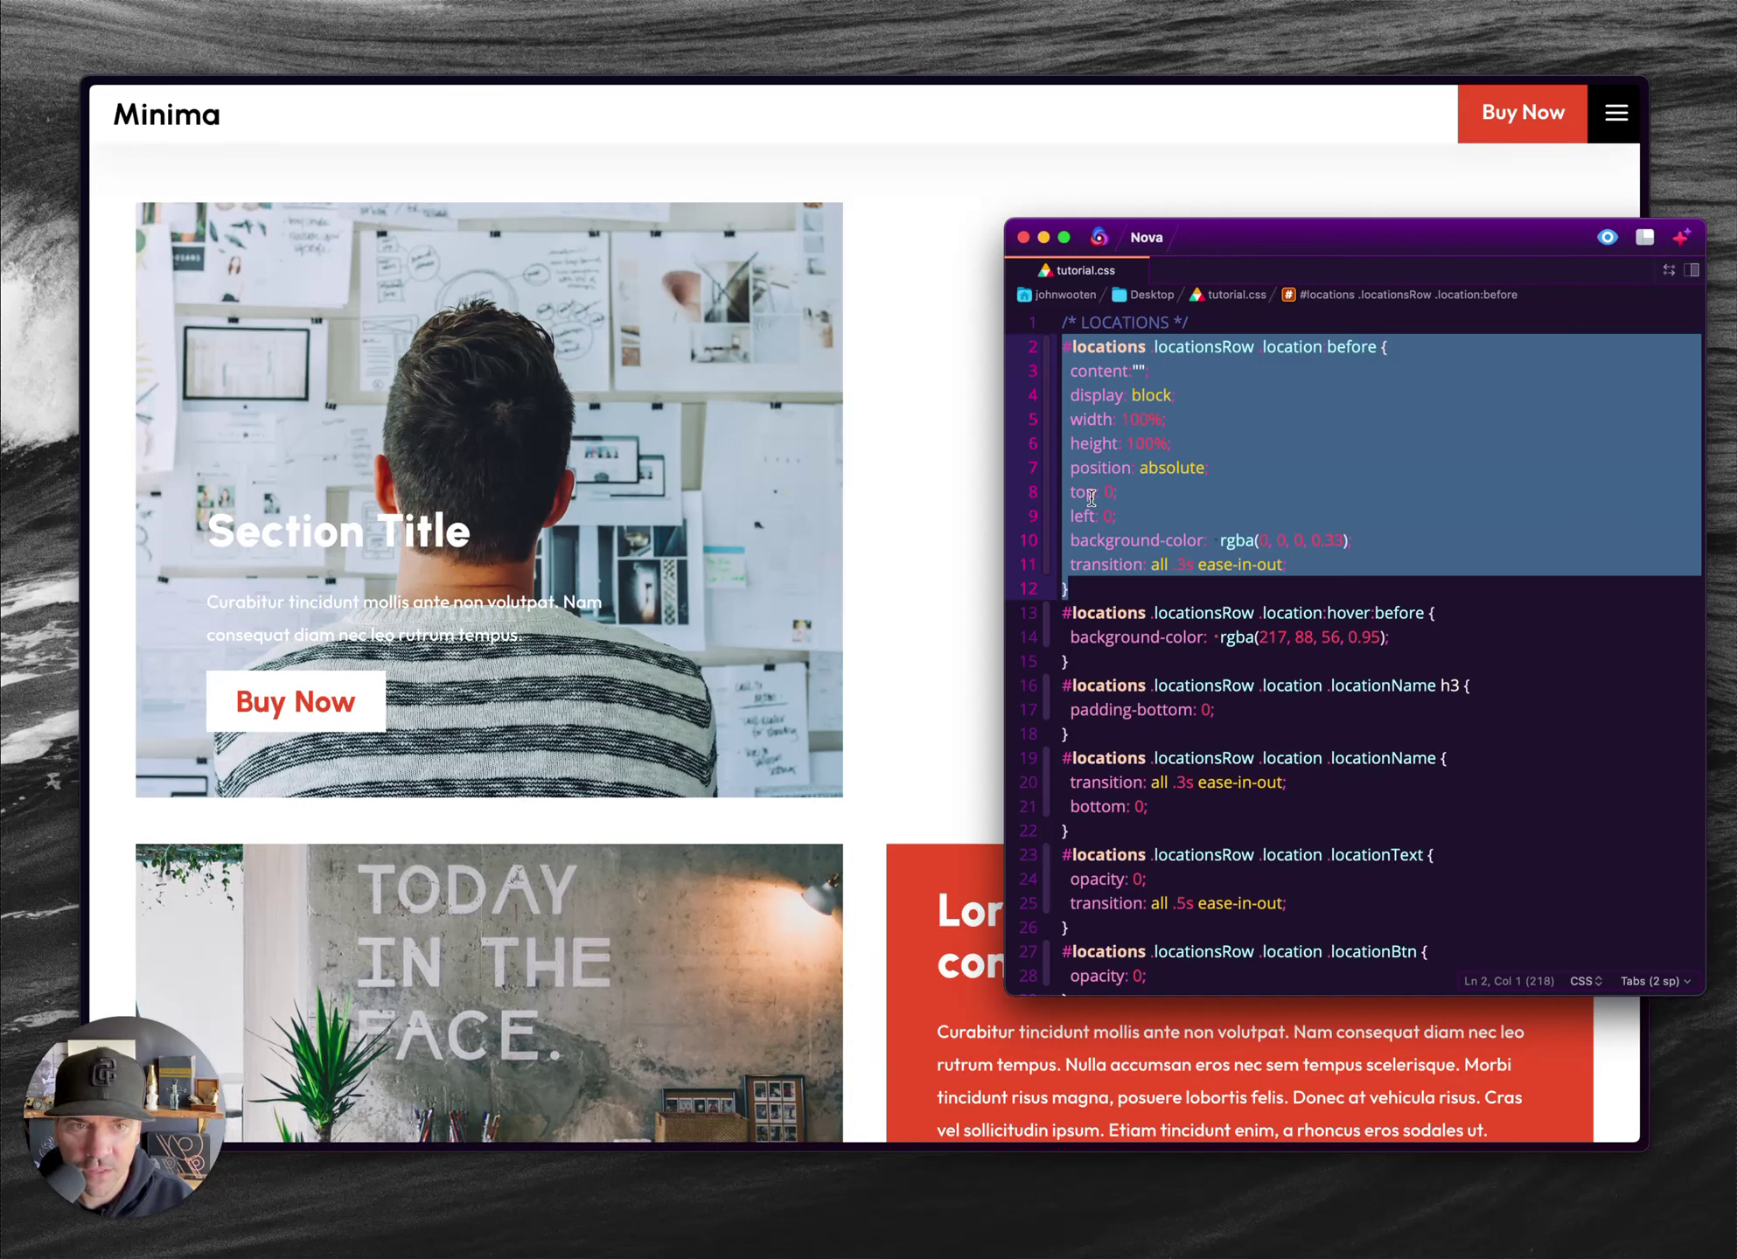
pyautogui.click(1328, 348)
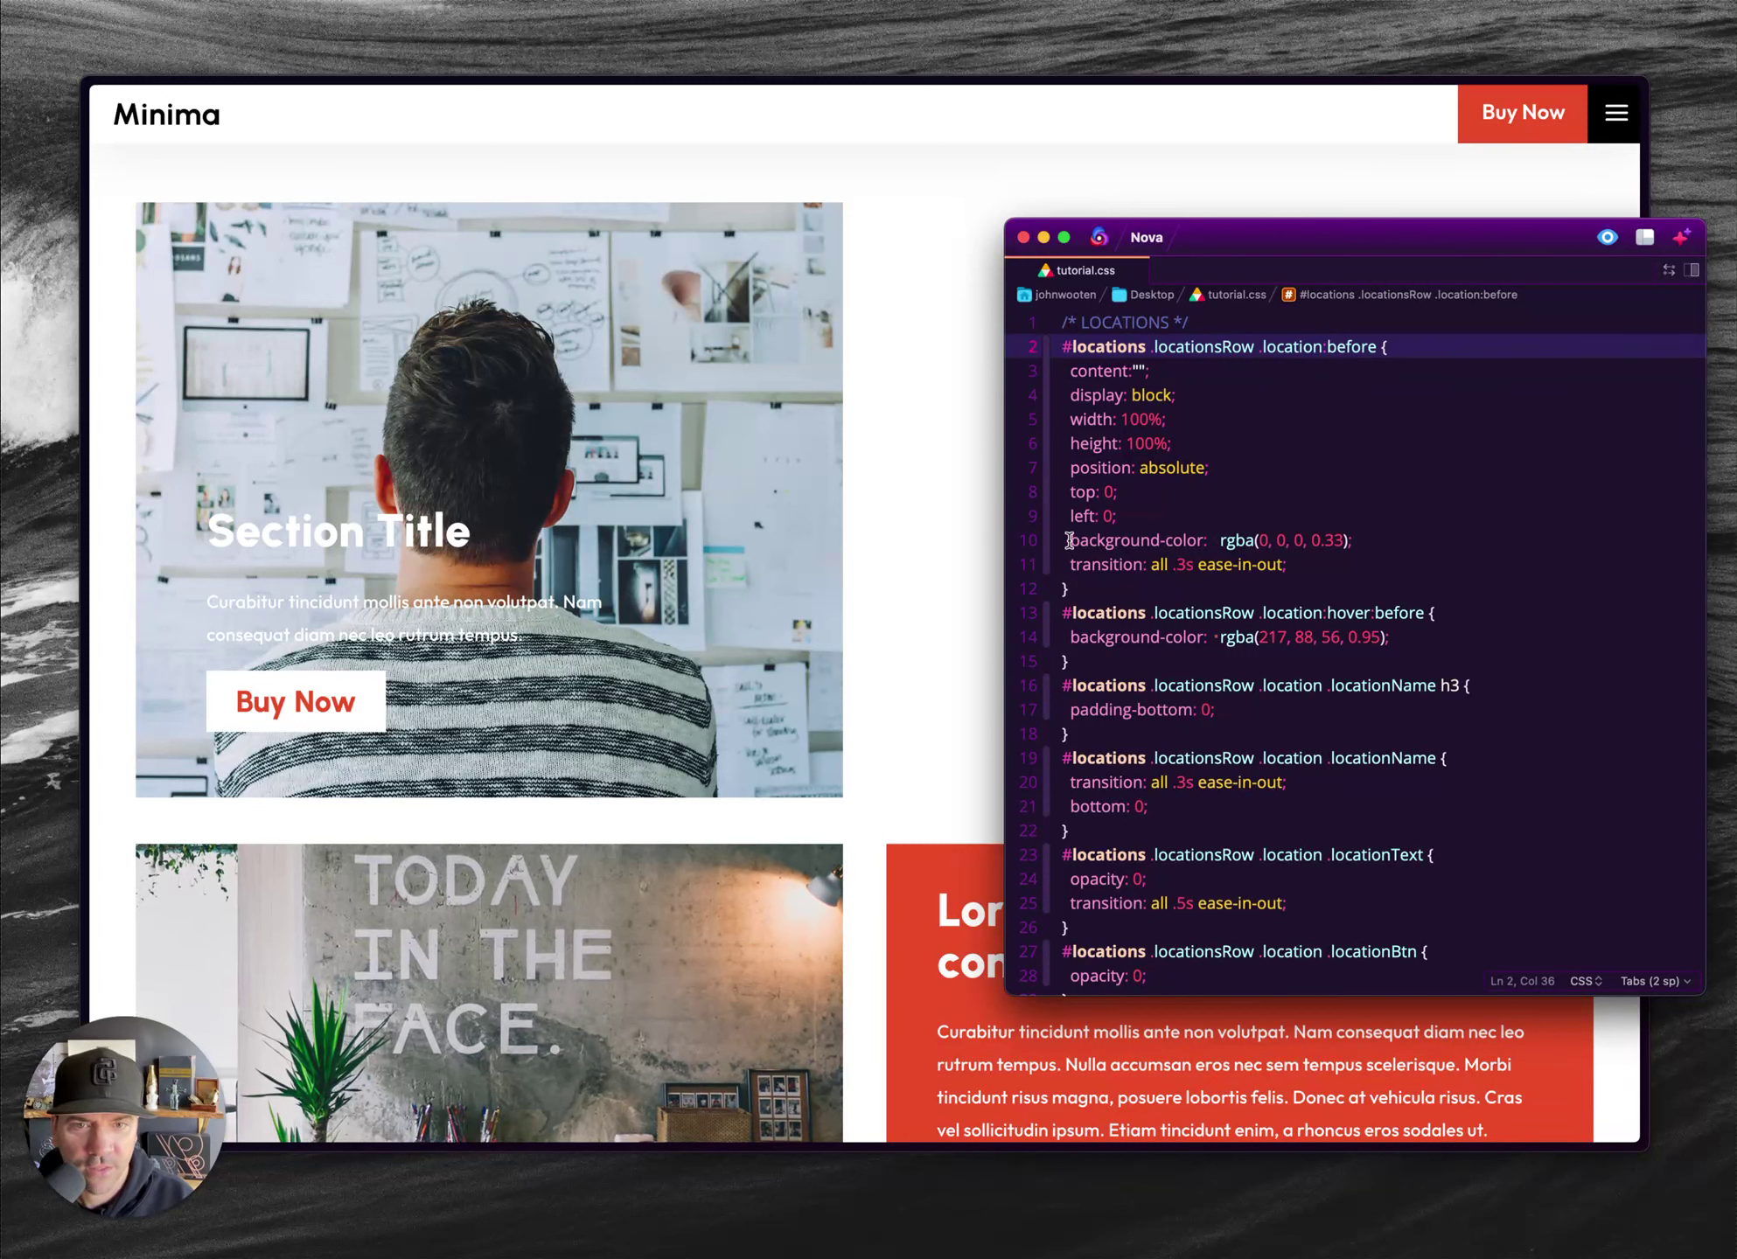
# - Copy the #locations .locationsRow .location:before rule from tutorial.css in Nova into the page's Custom CSS in the Divi builder
pyautogui.moveTo(1118, 588); pyautogui.dragTo(1038, 356)
pyautogui.press('super+c')
pyautogui.click(959, 383)
pyautogui.hotkey('ctrl', 'Tab')
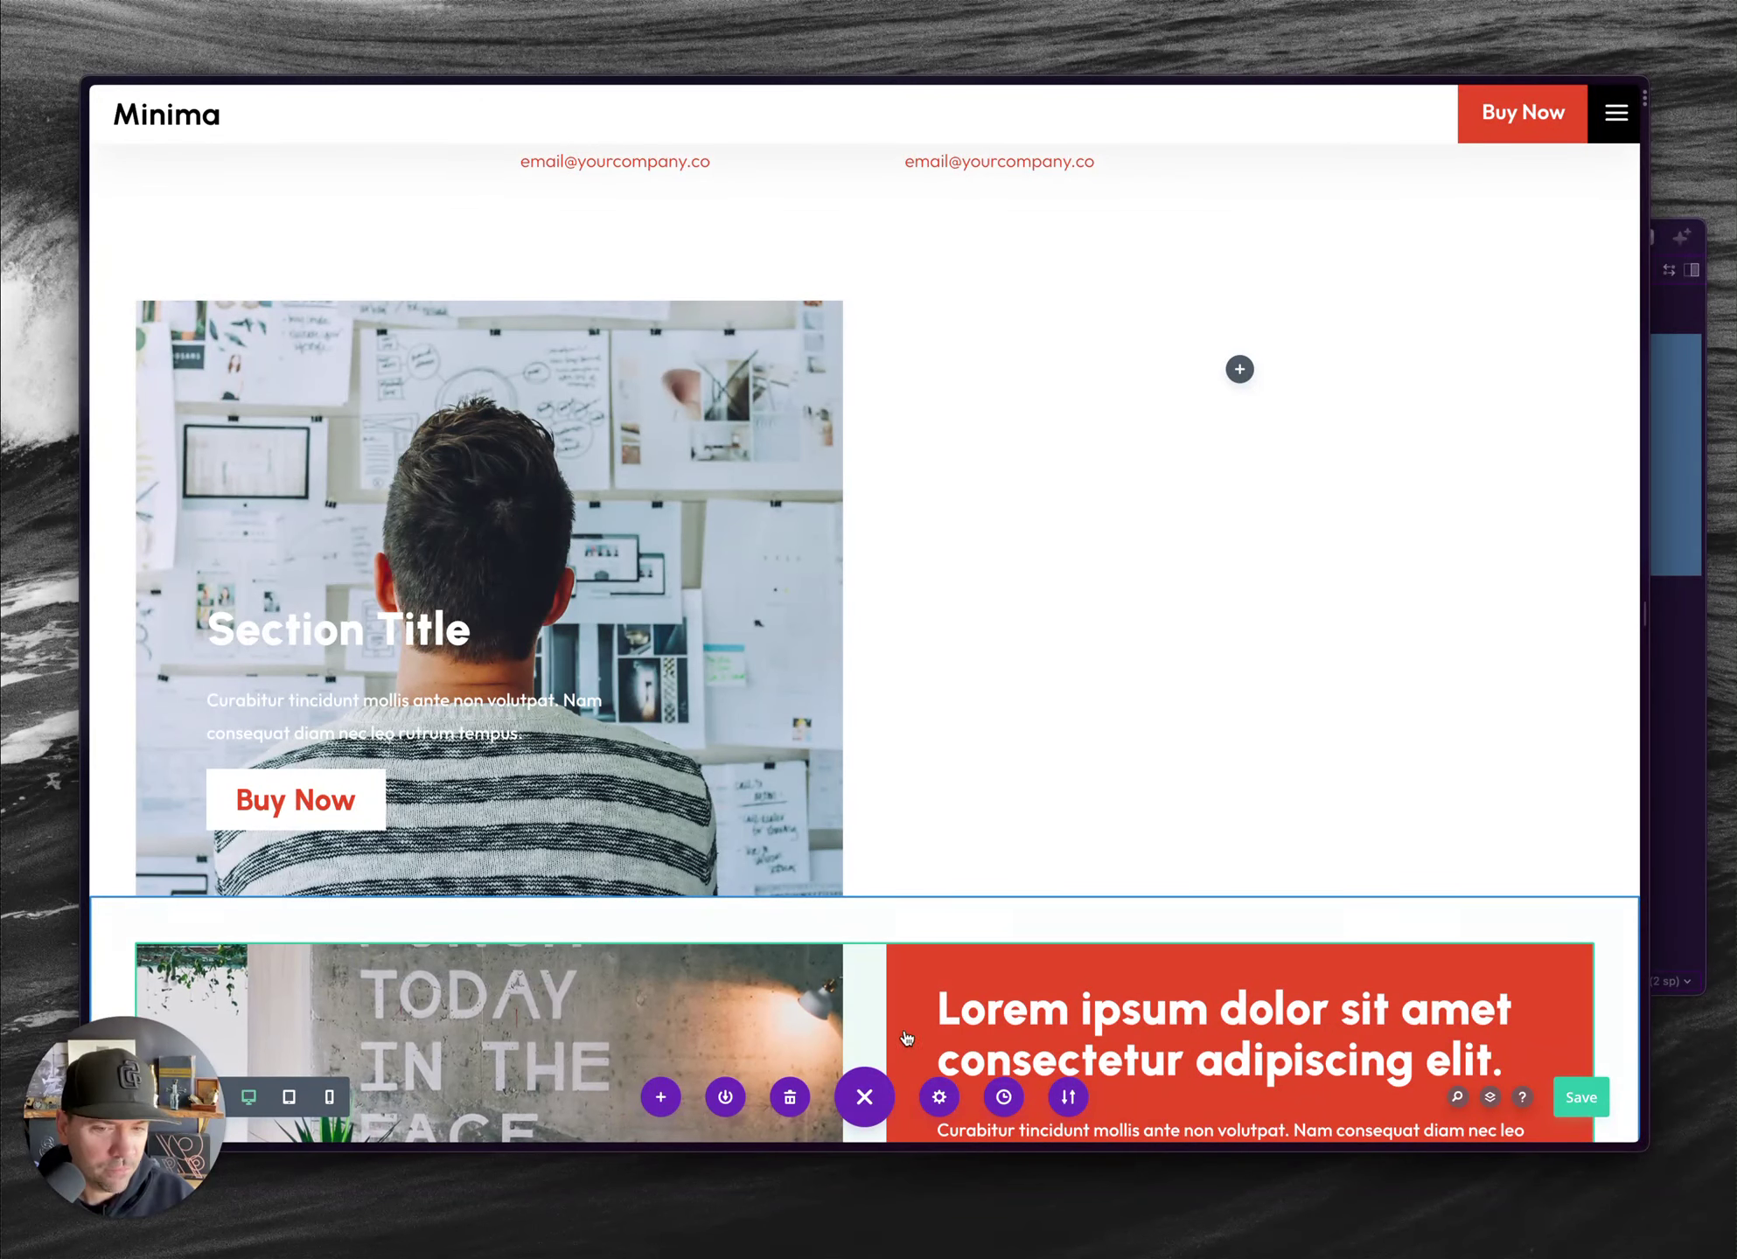
pyautogui.click(938, 1096)
pyautogui.click(1332, 295)
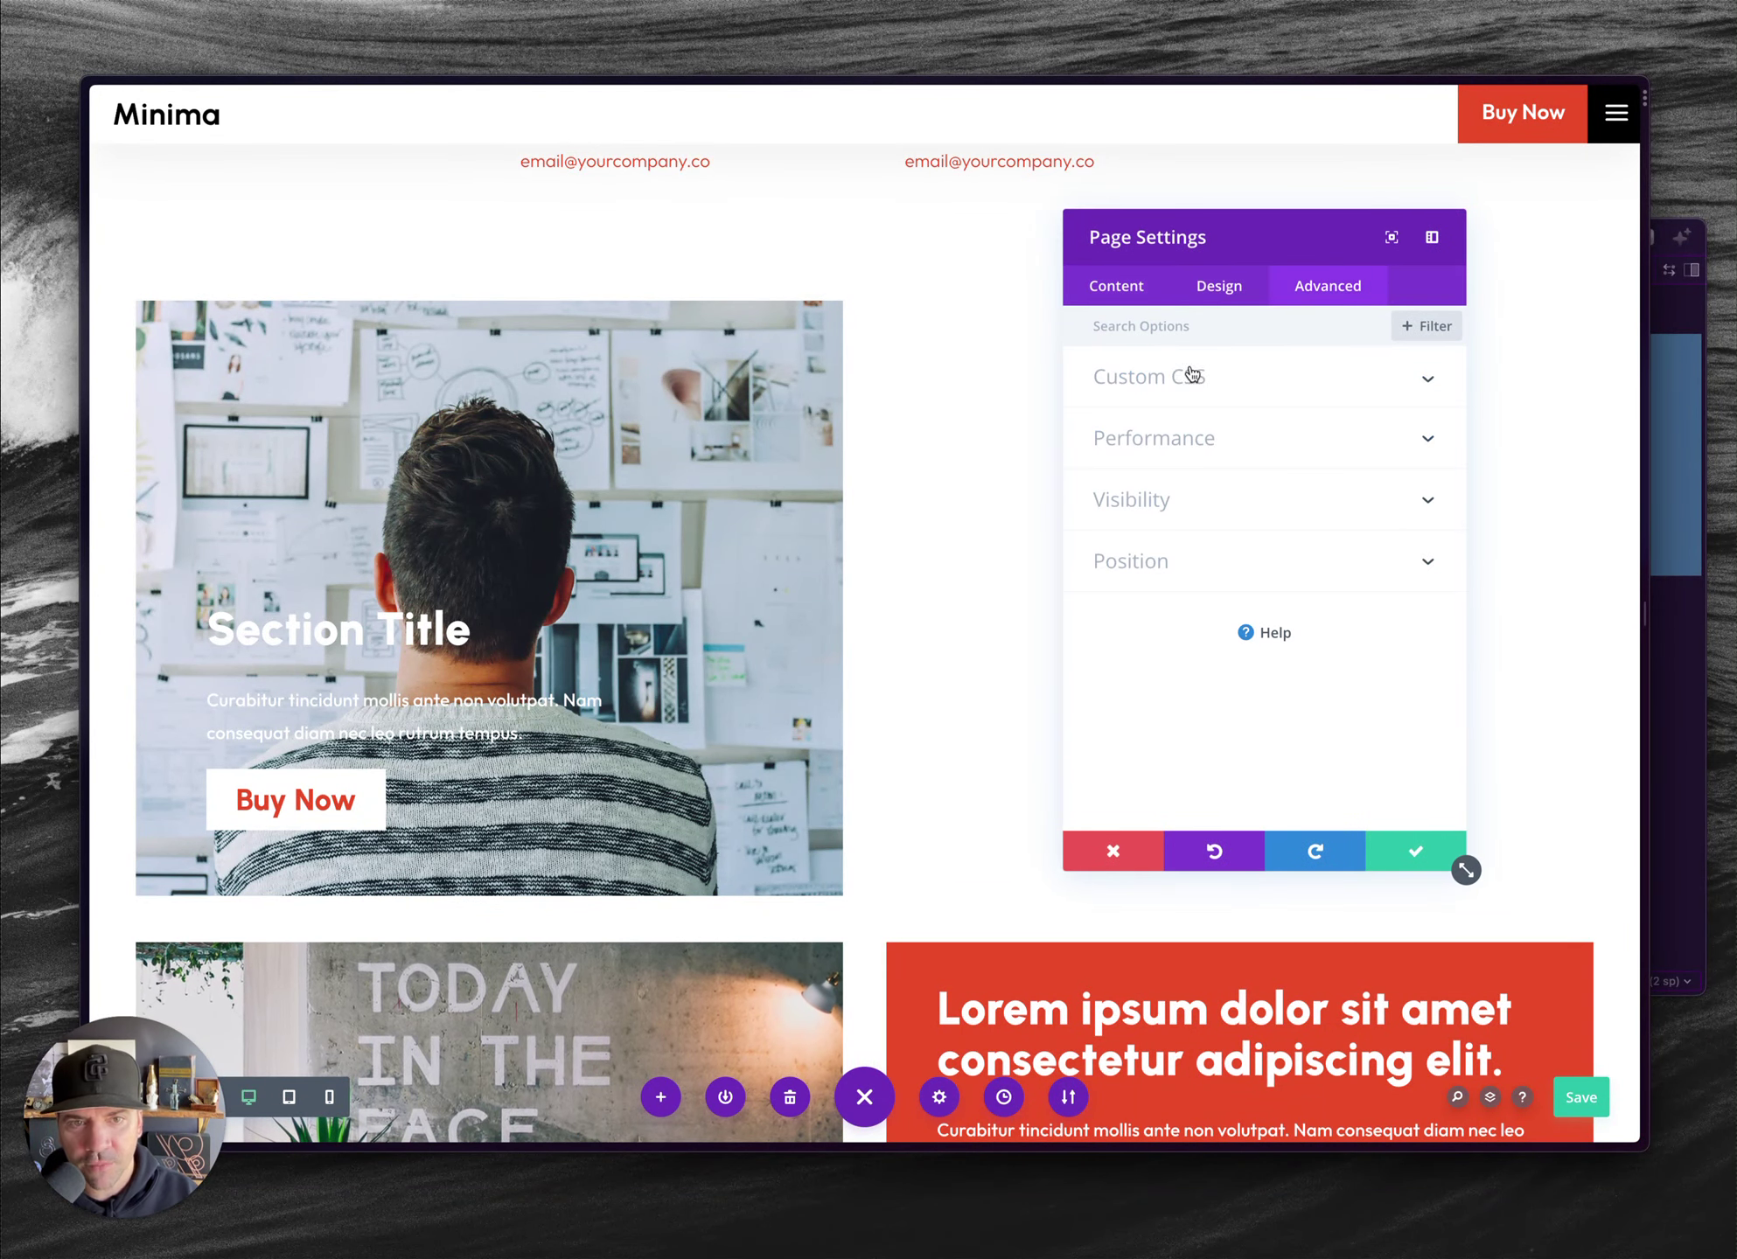
pyautogui.click(1190, 378)
pyautogui.click(1154, 493)
pyautogui.press('super+v')
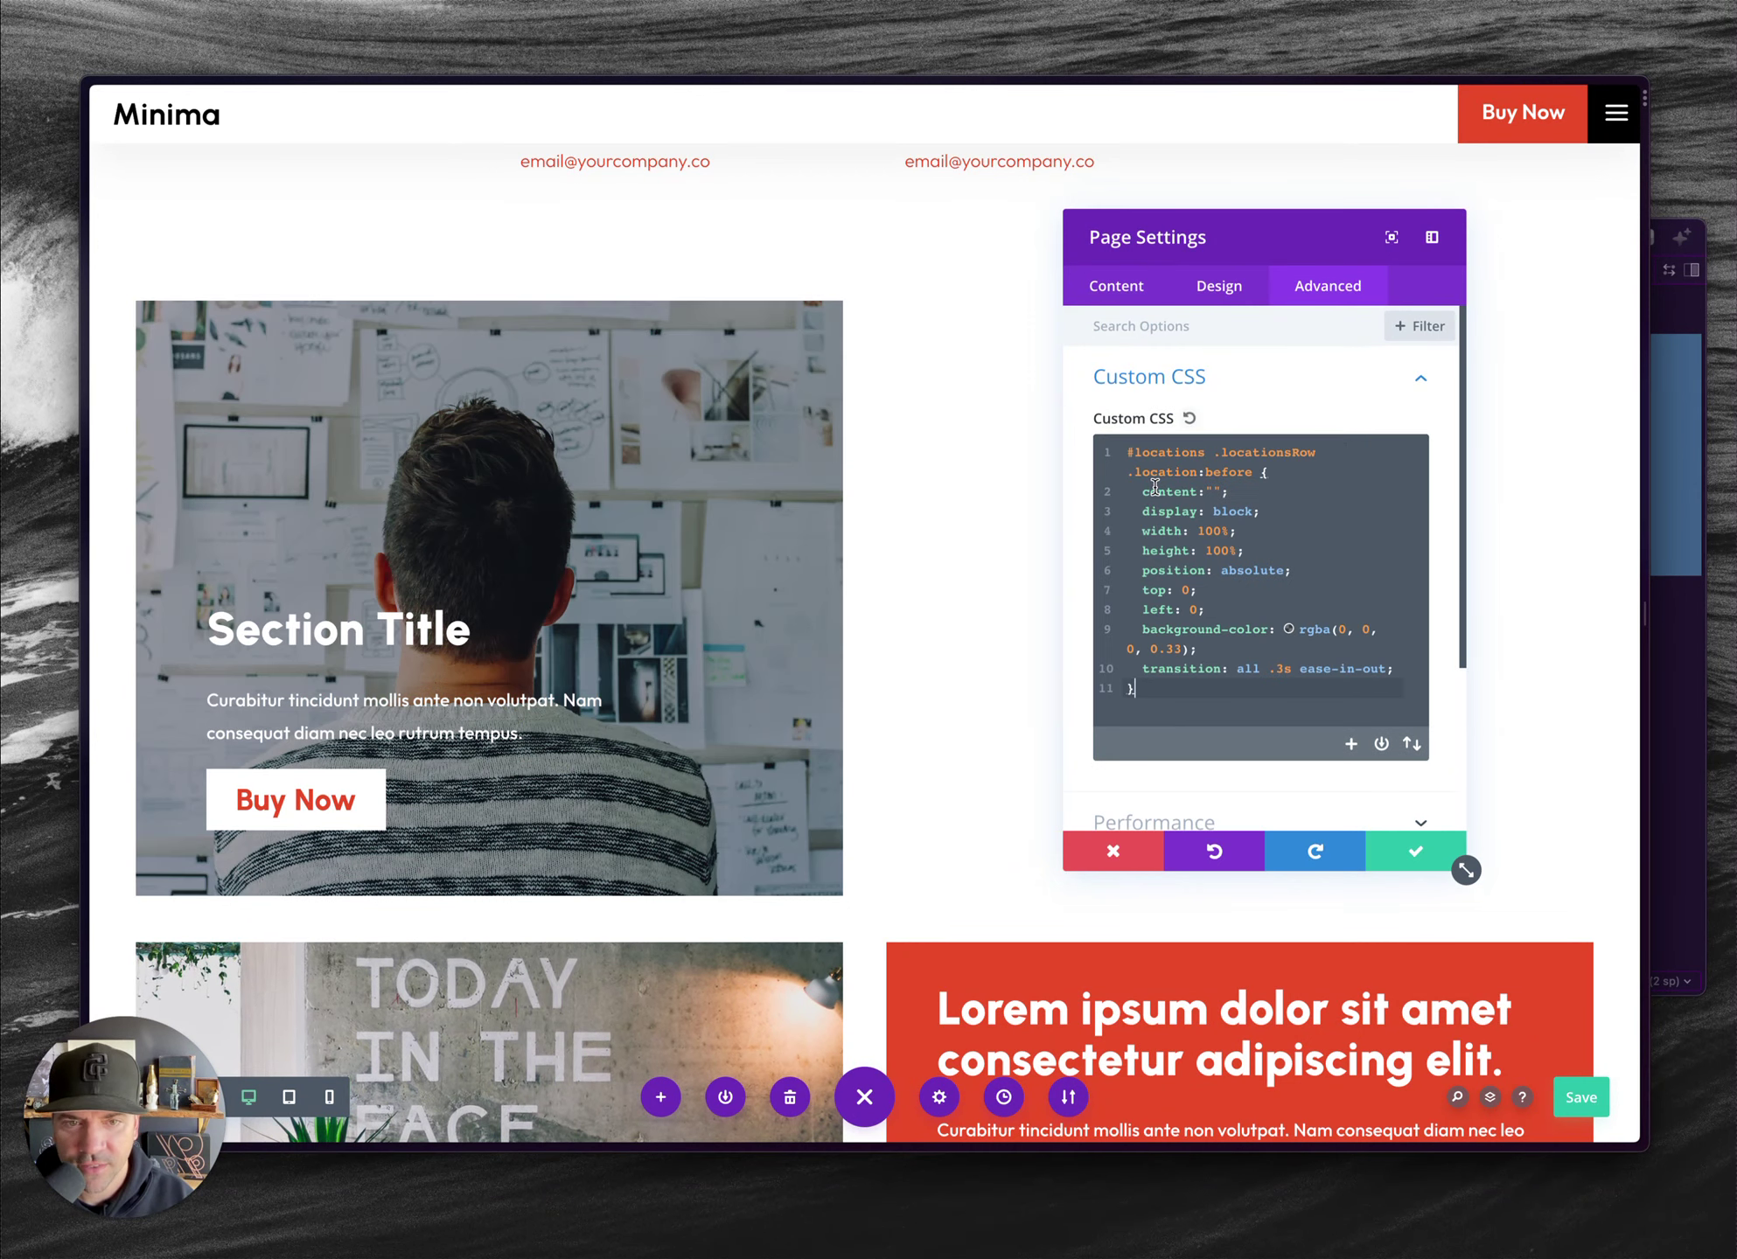
# - Replace the page's Custom CSS with the same rule from Nova, including the /* LOCATIONS */ comment above it
pyautogui.press('super+Tab')
pyautogui.click(1122, 348)
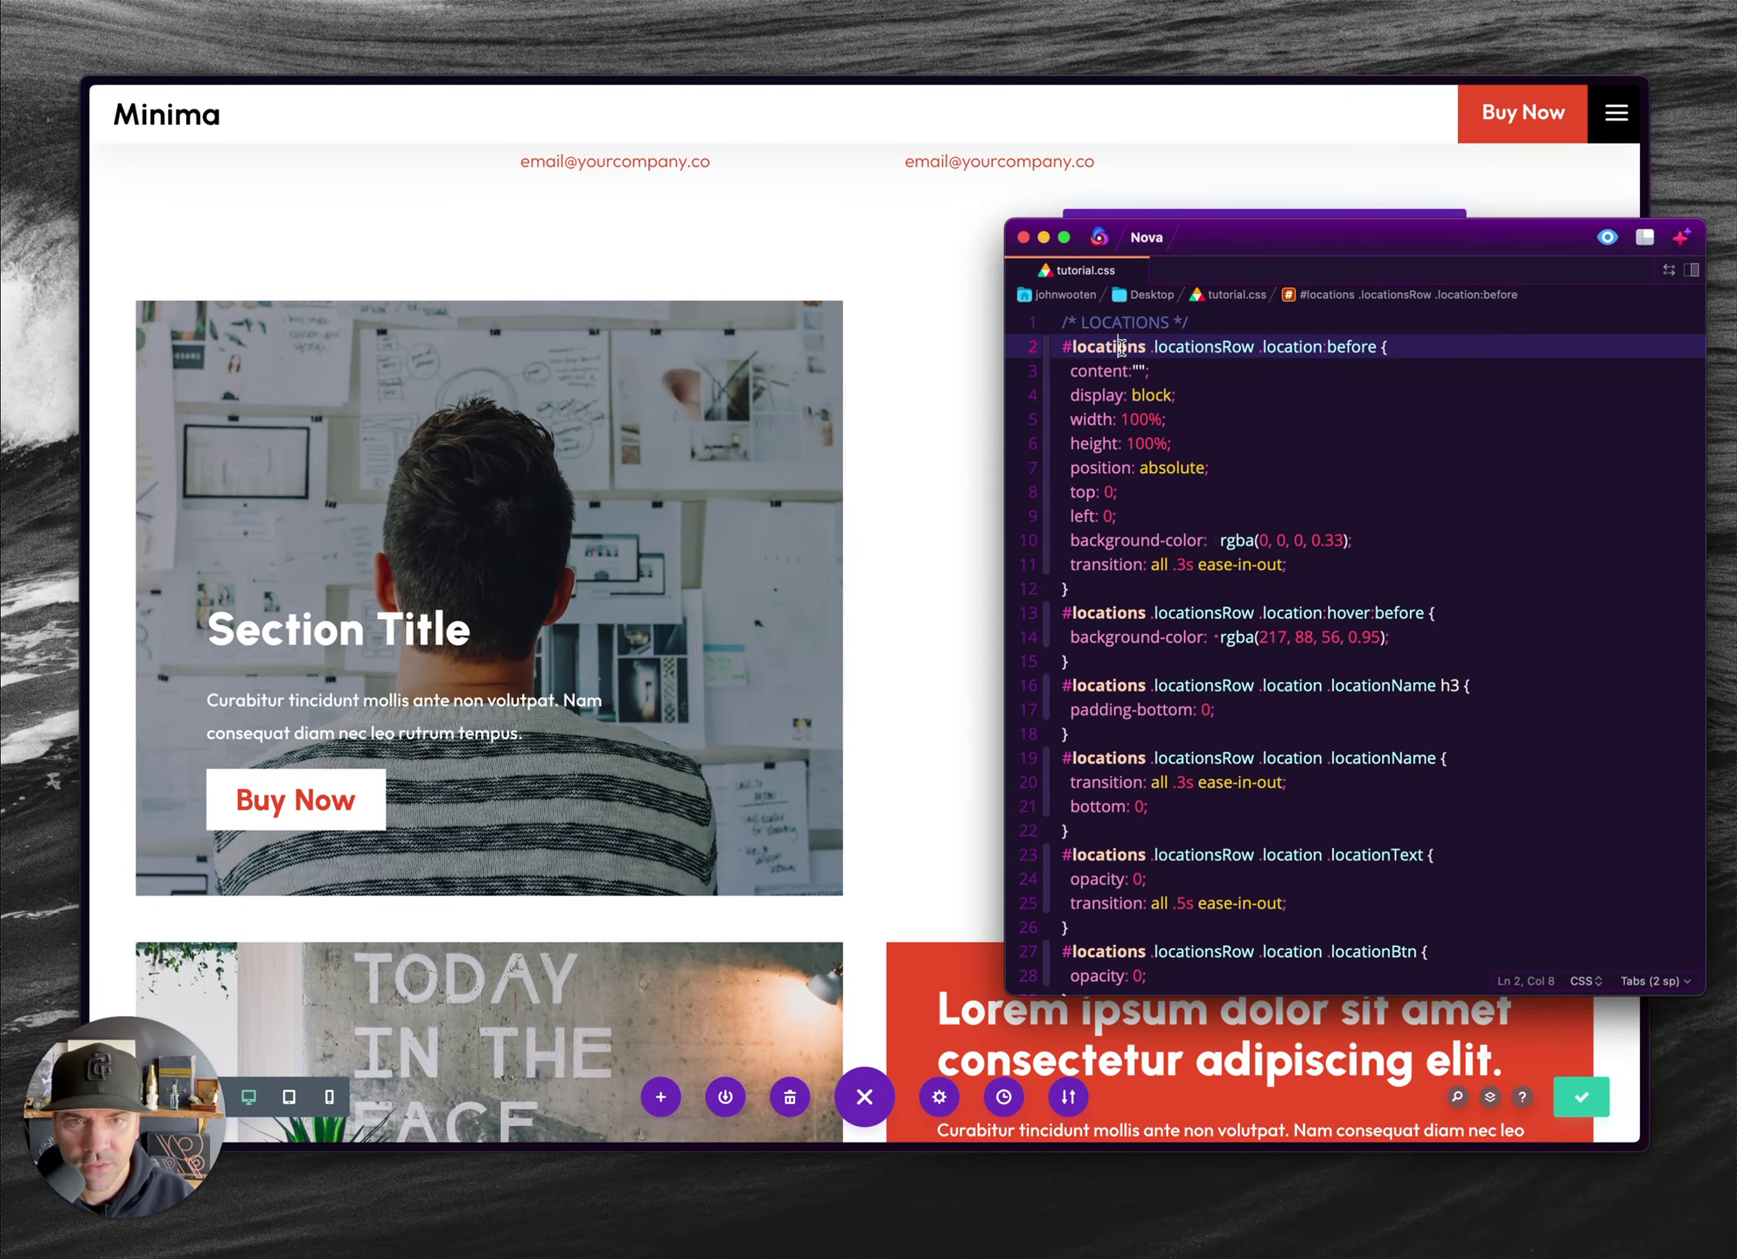
pyautogui.moveTo(1109, 588); pyautogui.dragTo(1003, 292)
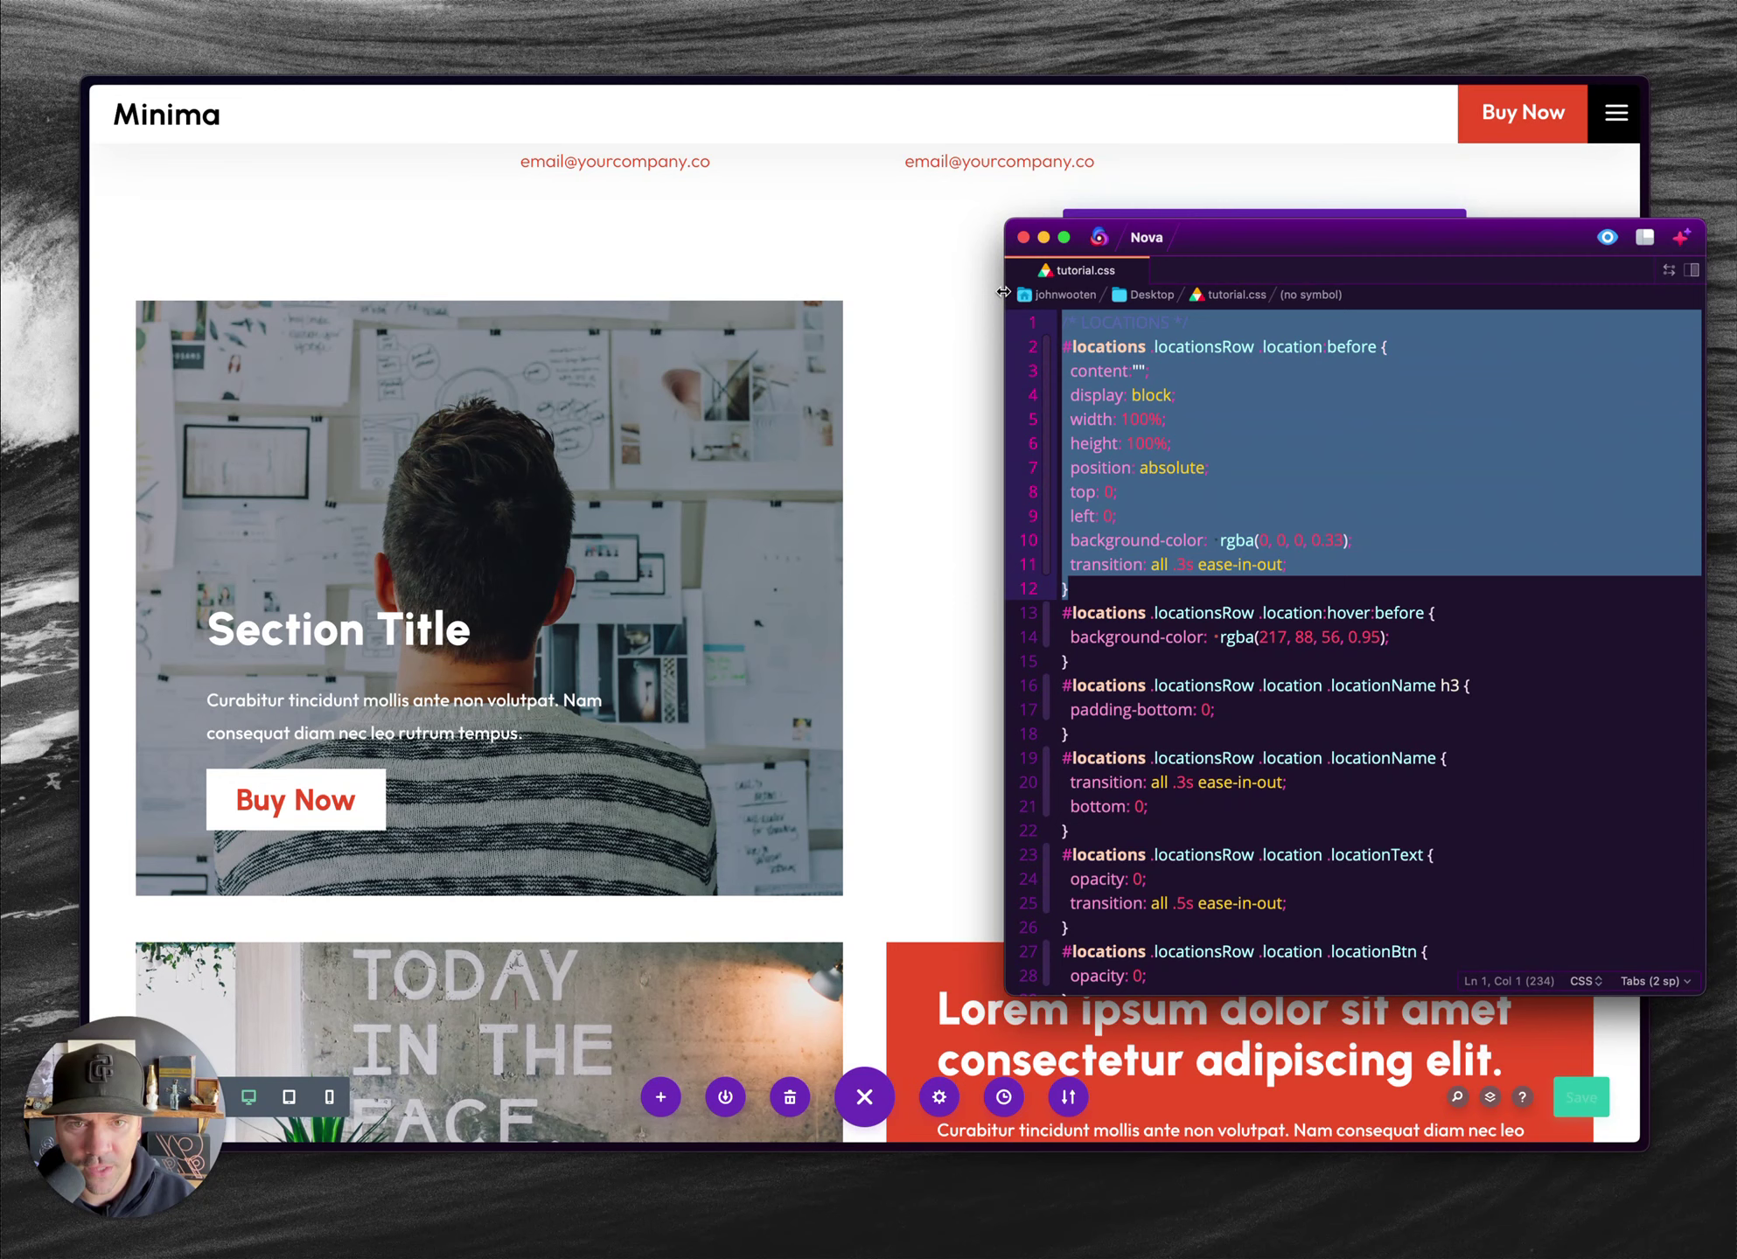
pyautogui.click(913, 420)
pyautogui.click(1279, 558)
pyautogui.press('super+a')
pyautogui.write('/* LOCATIONS */ #locations .locationsRow .location:before { \tcontent:""; \tdisplay: block; \twidth: 100%; \theight: 100%; \tposition: absolute; \ttop: 0; \tleft: 0; \tbackground-color: rgba(0, 0, 0, 0.33); \ttransition: all .3s ease-in-out; }')
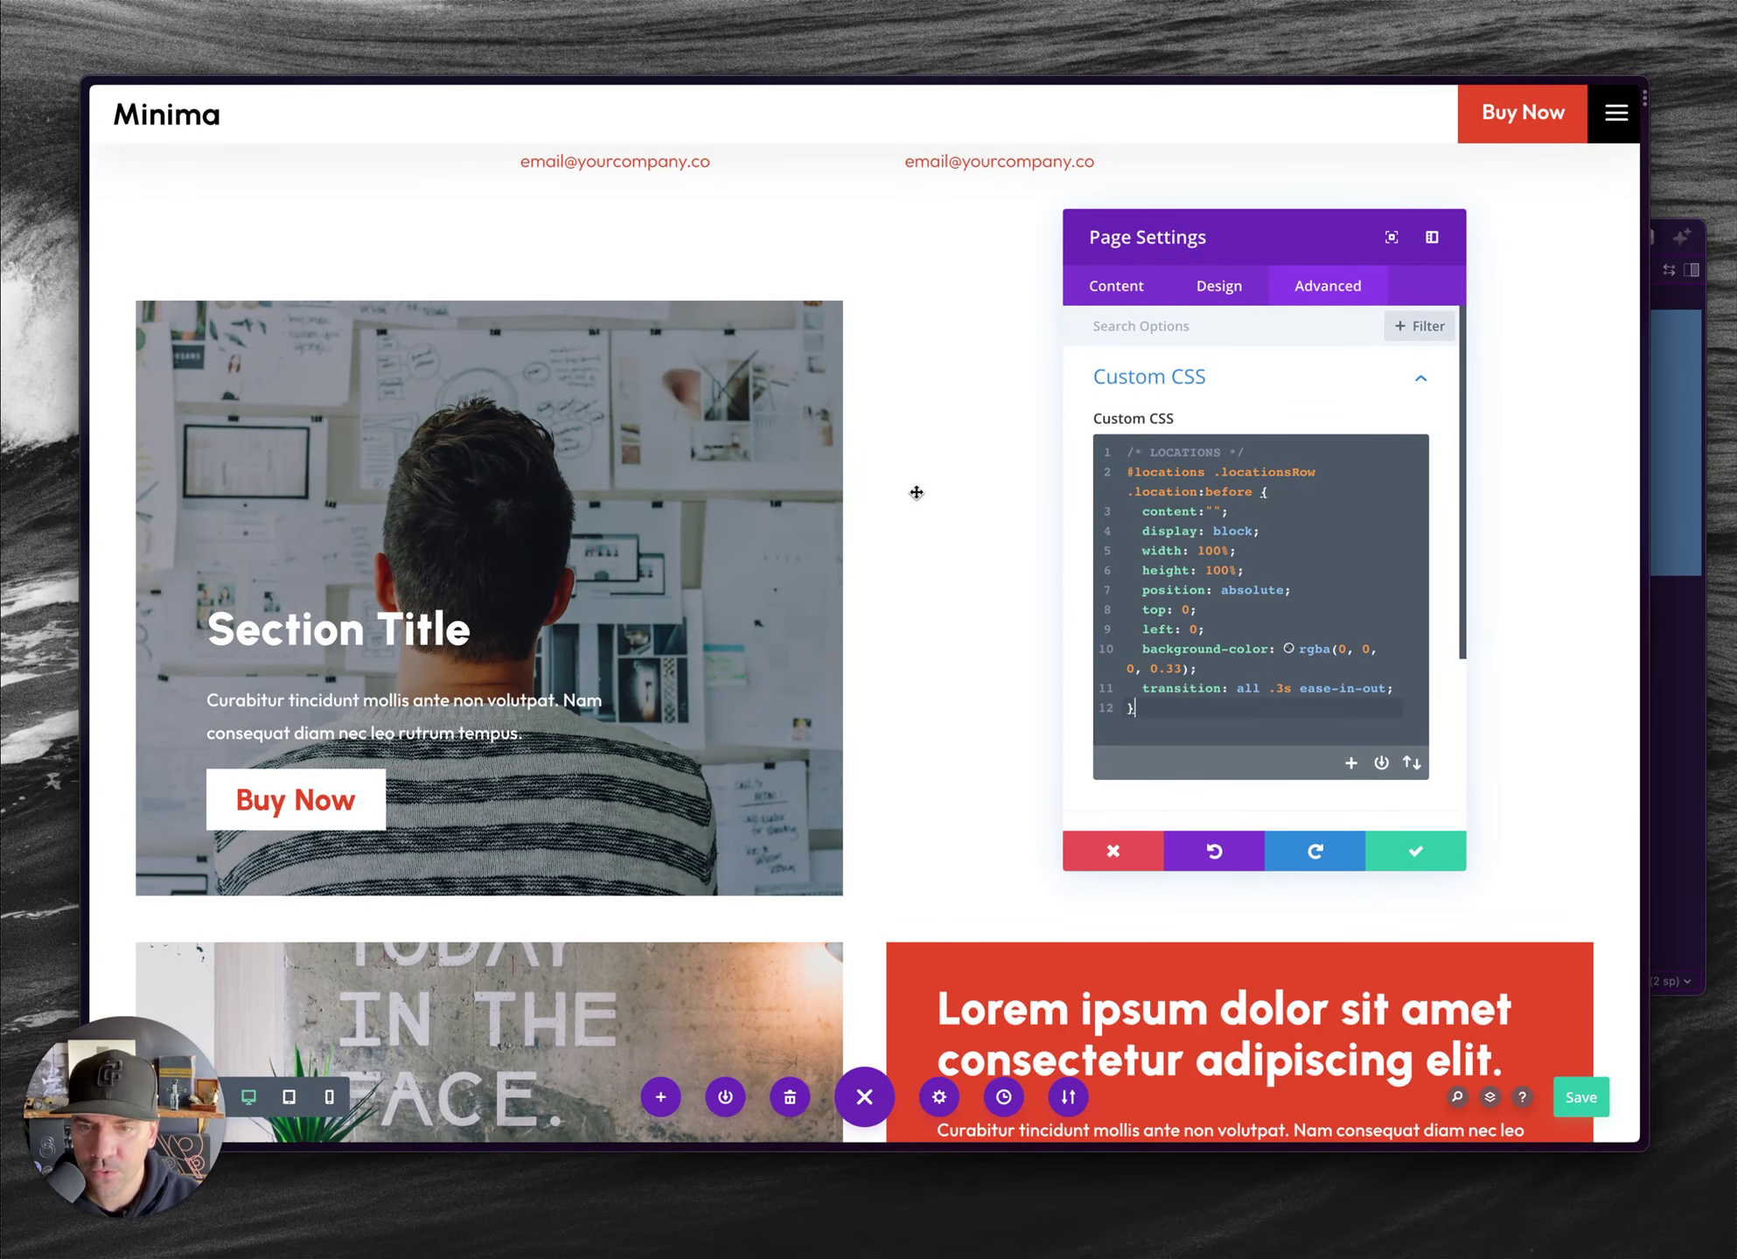
# - Check the card on the live page, clear all of the page's Custom CSS in the builder, and confirm the page settings
pyautogui.hotkey('ctrl', 'Tab')
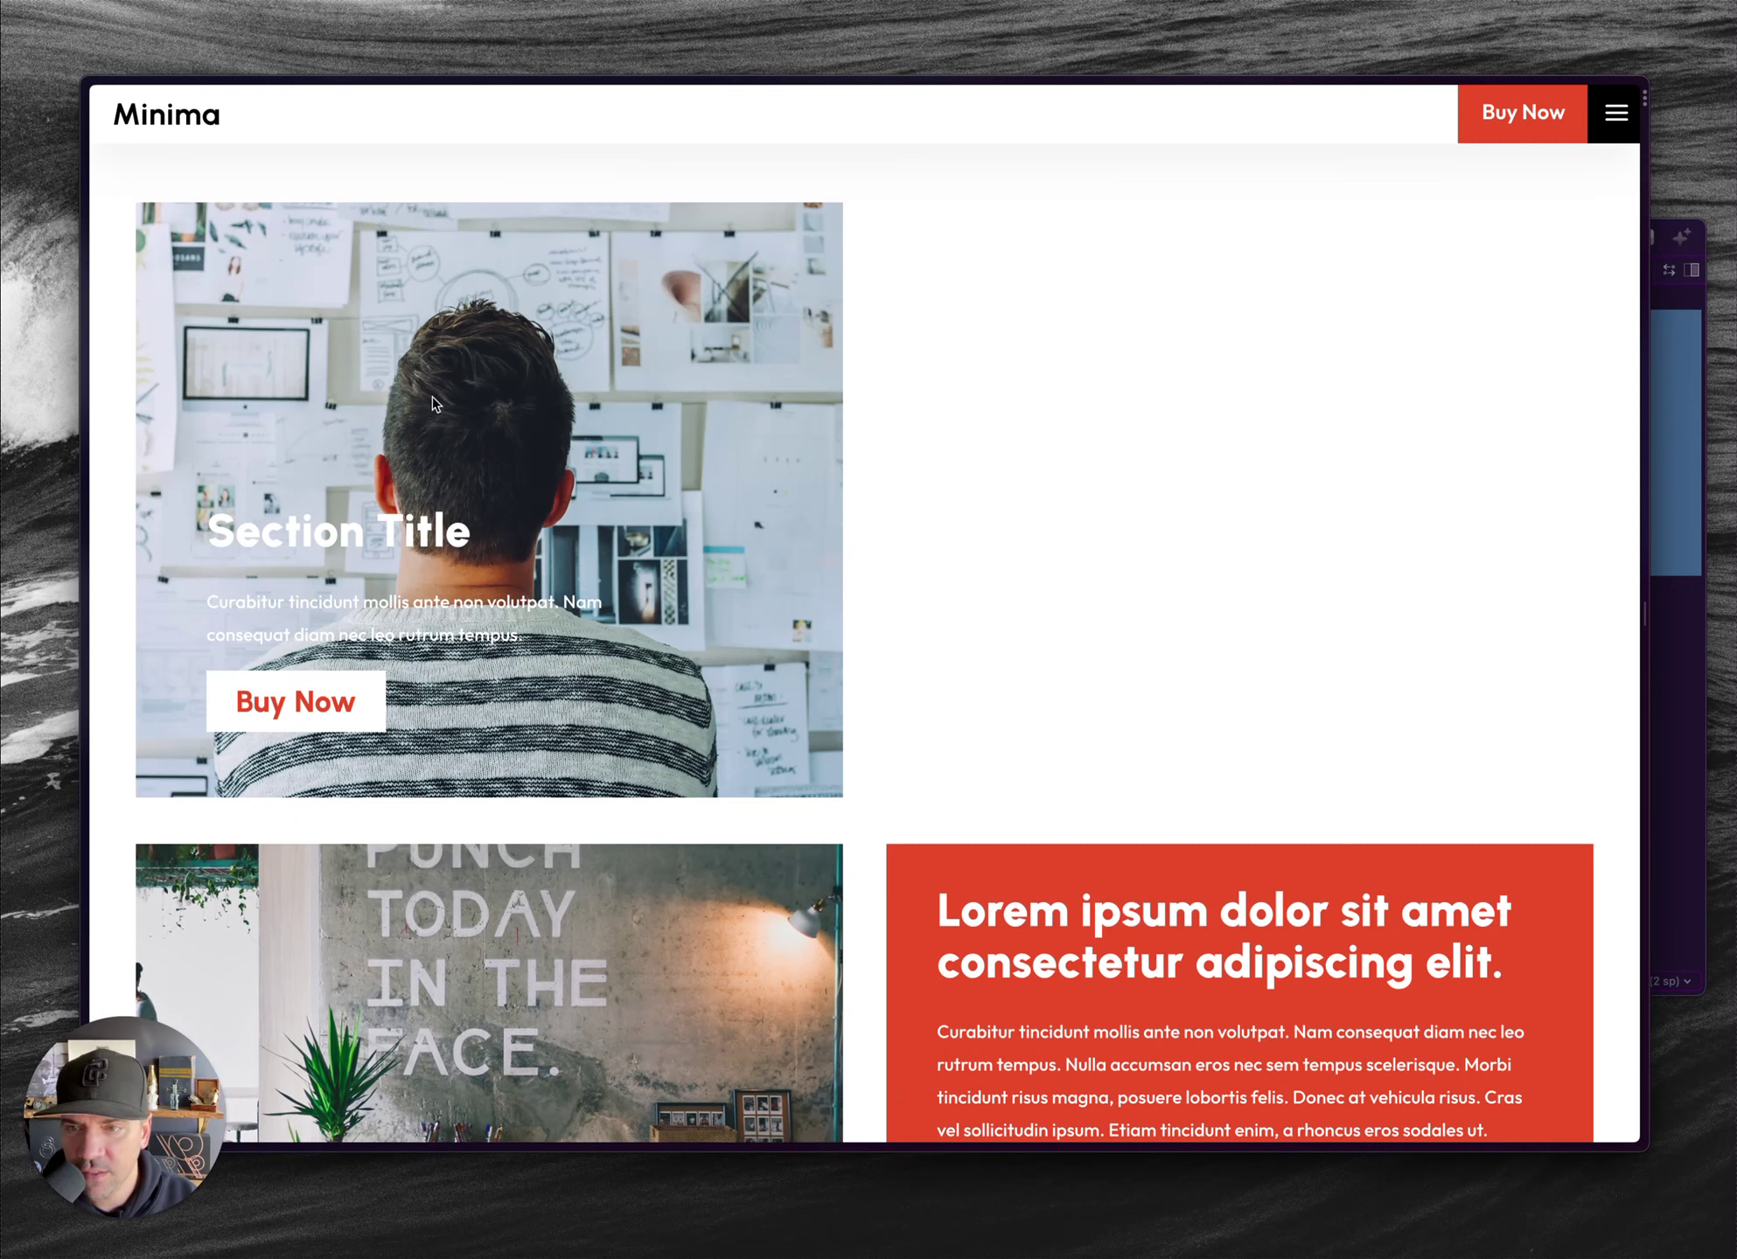
pyautogui.hotkey('ctrl', 'Tab')
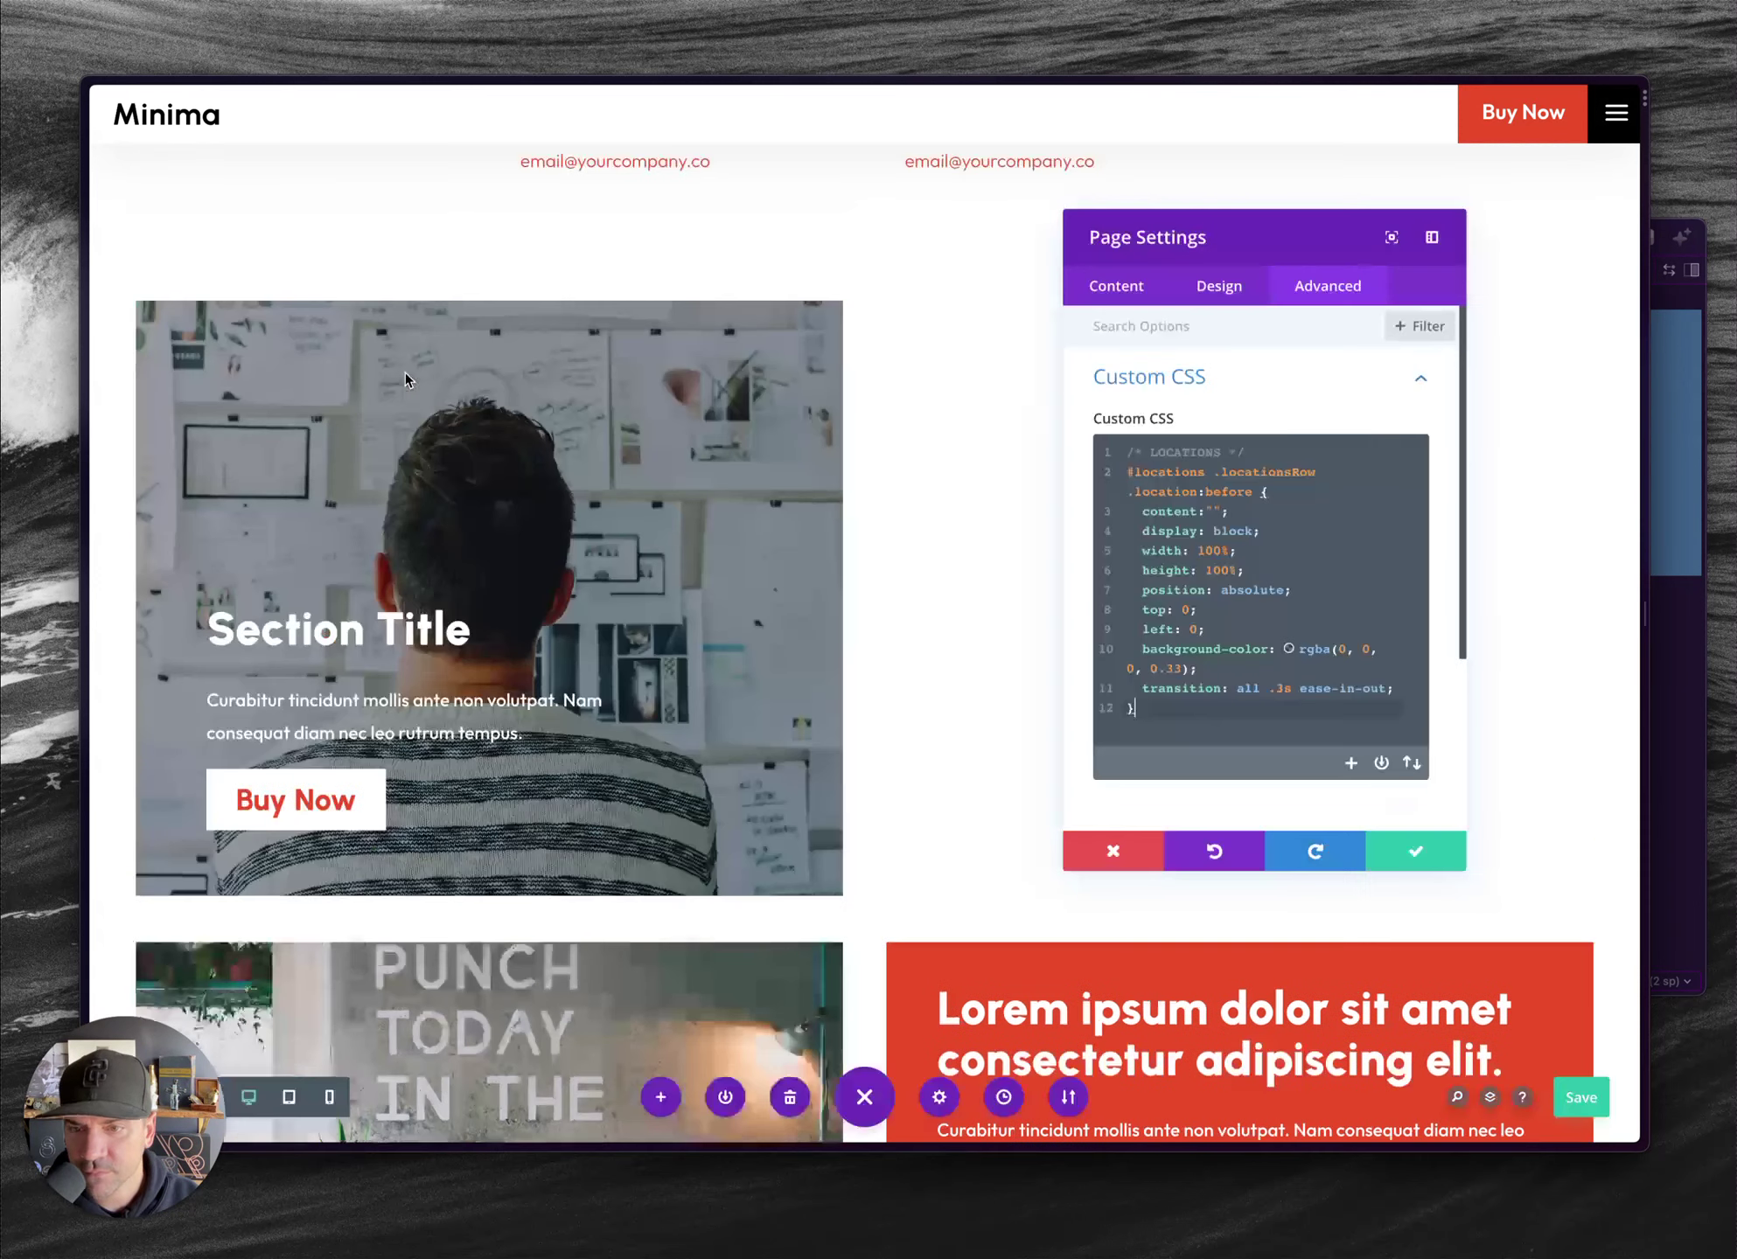
pyautogui.moveTo(1182, 713); pyautogui.dragTo(1104, 491)
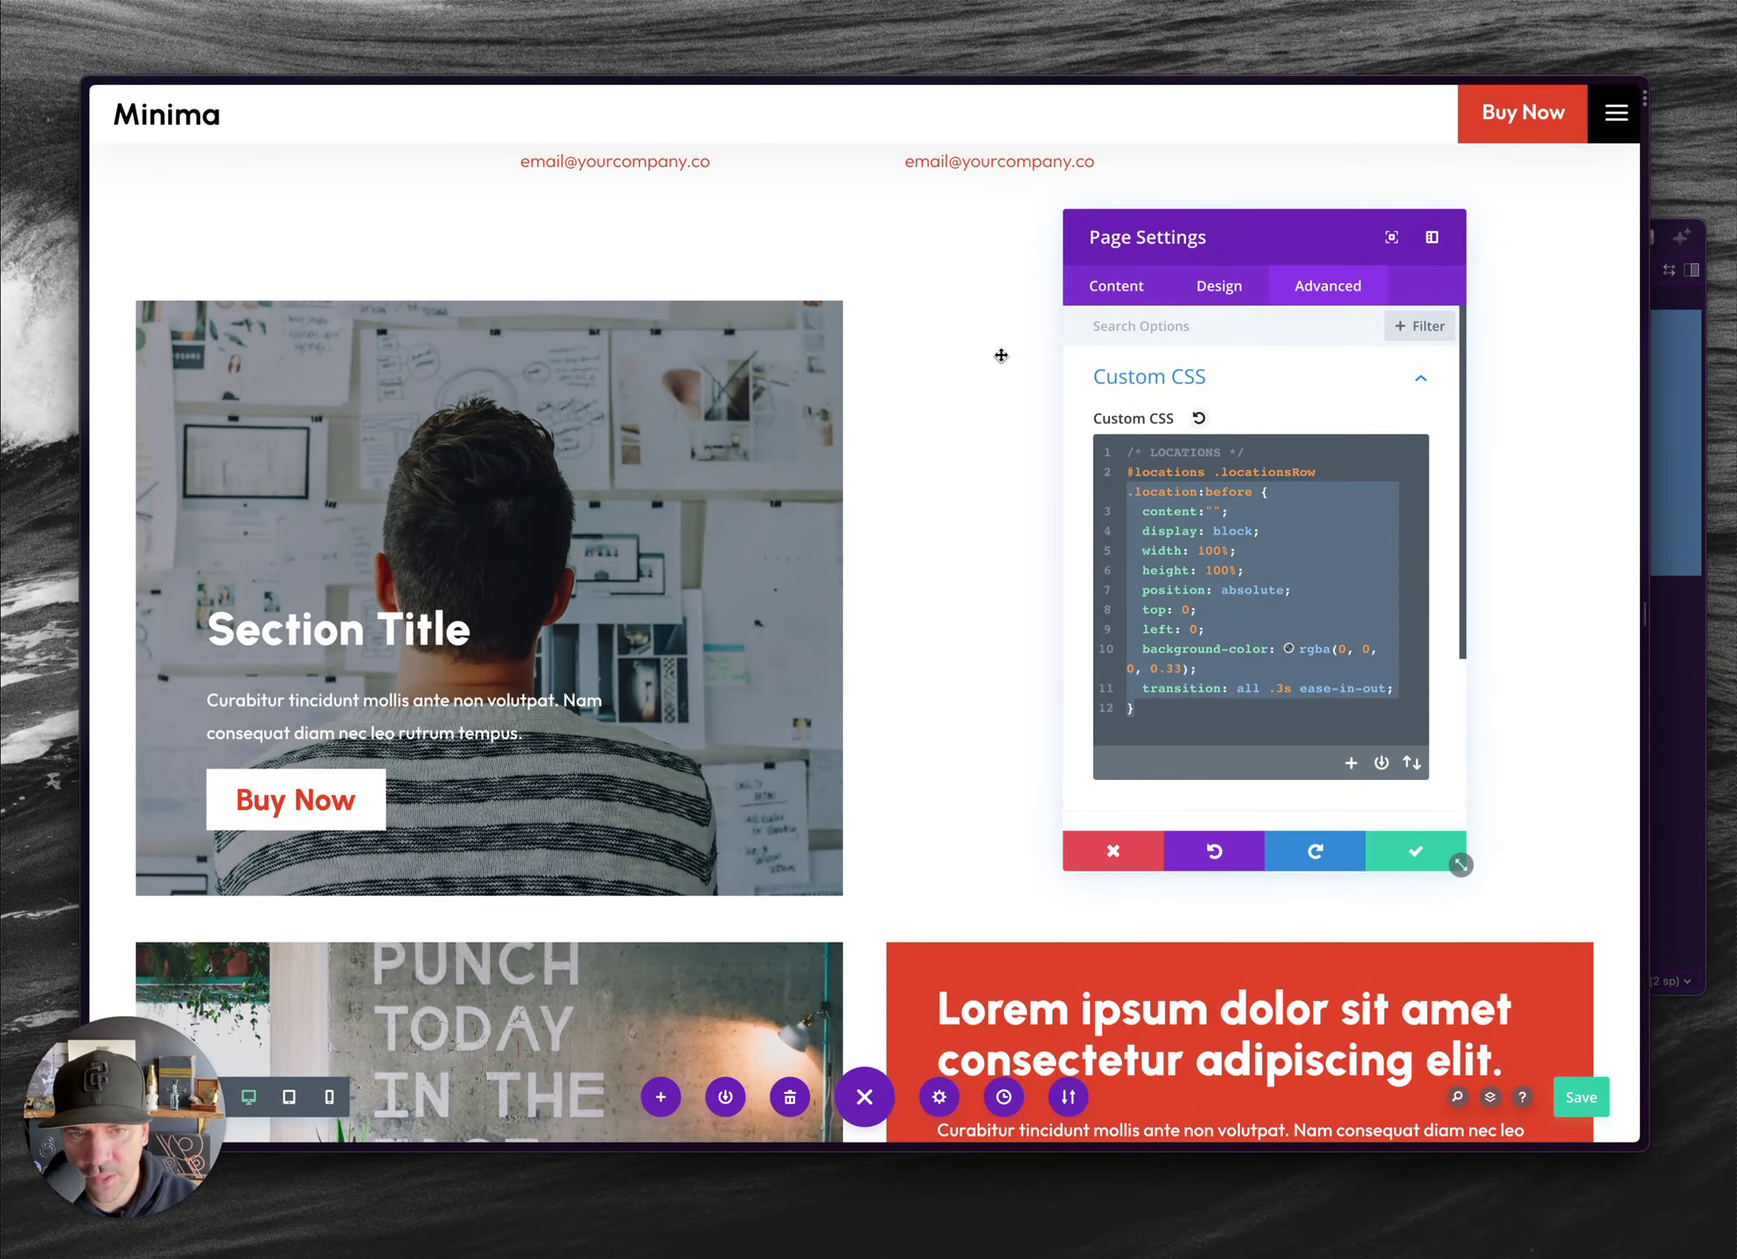
pyautogui.press('super+a')
pyautogui.press('BackSpace')
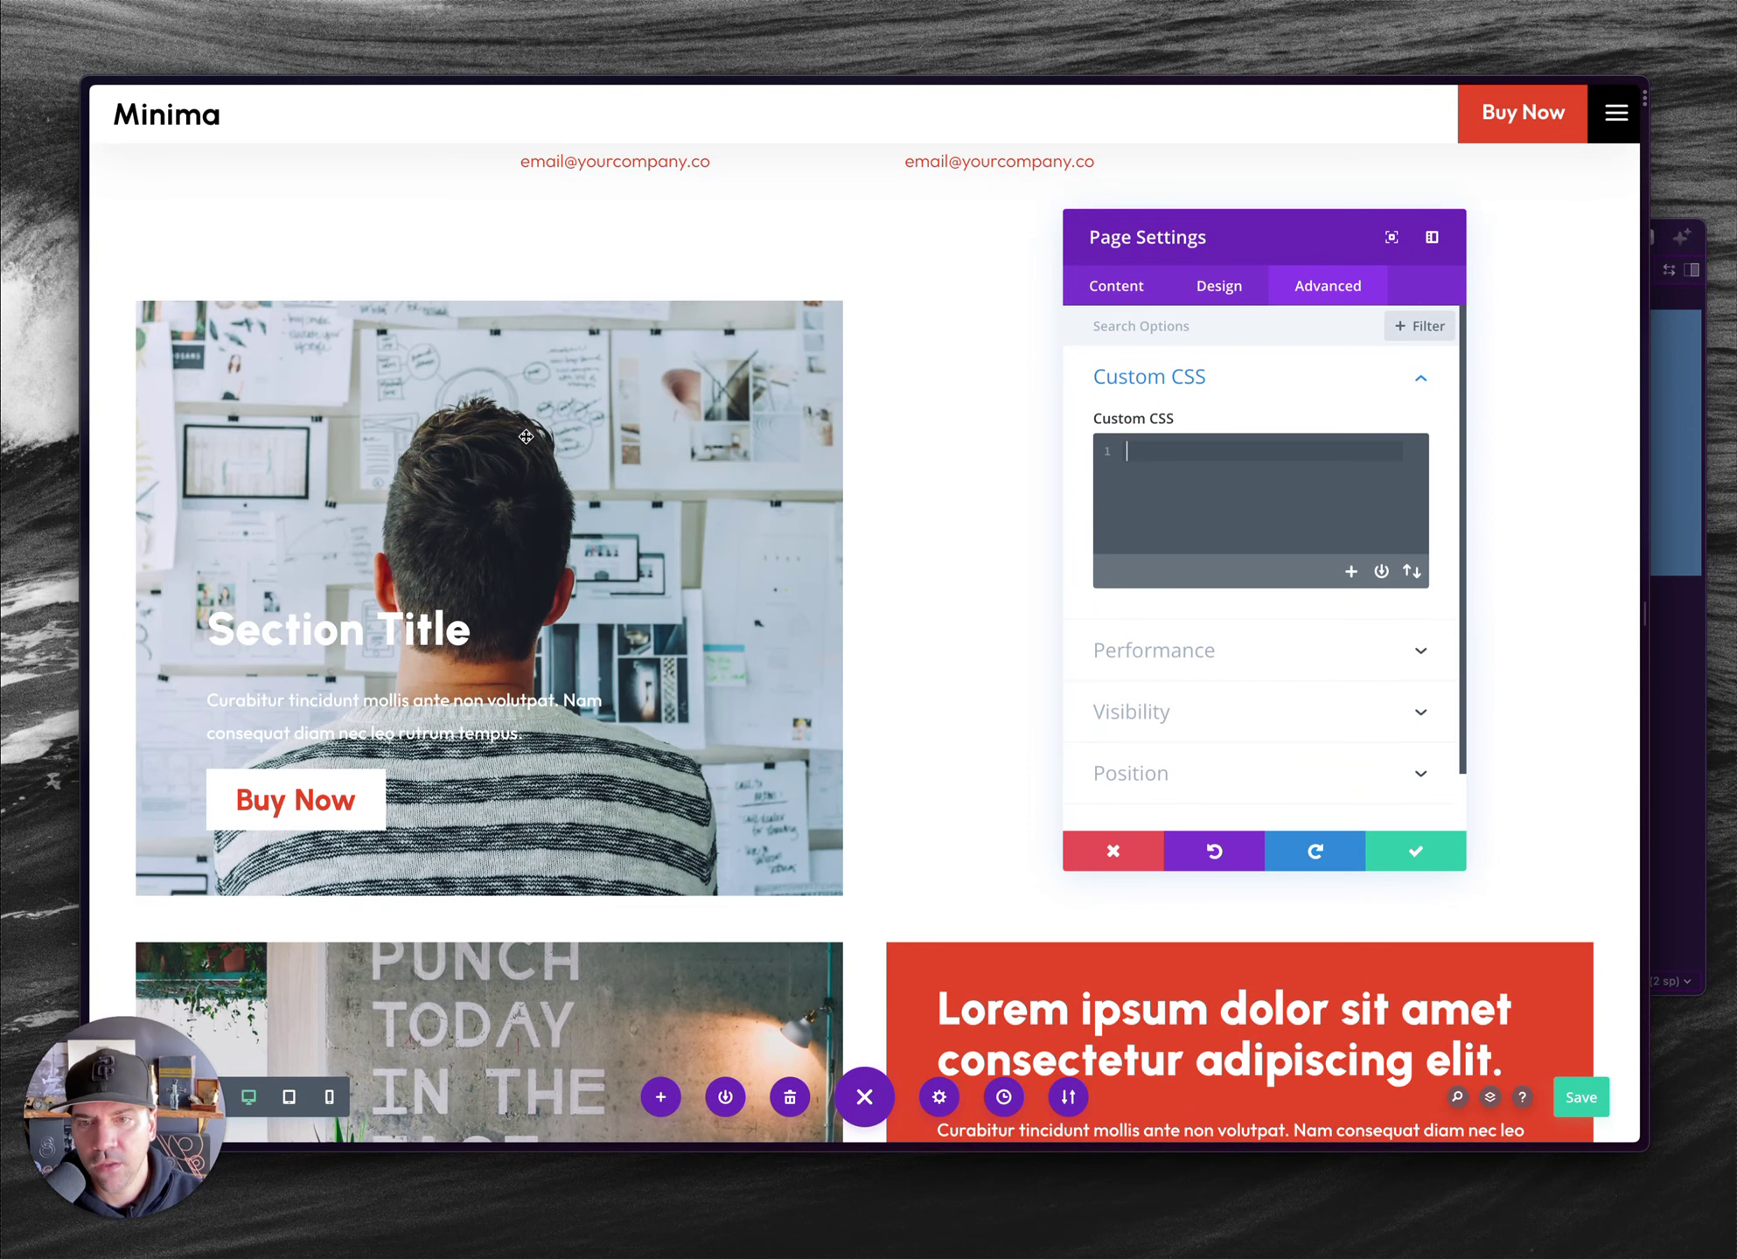
pyautogui.scroll(2, 210, 341)
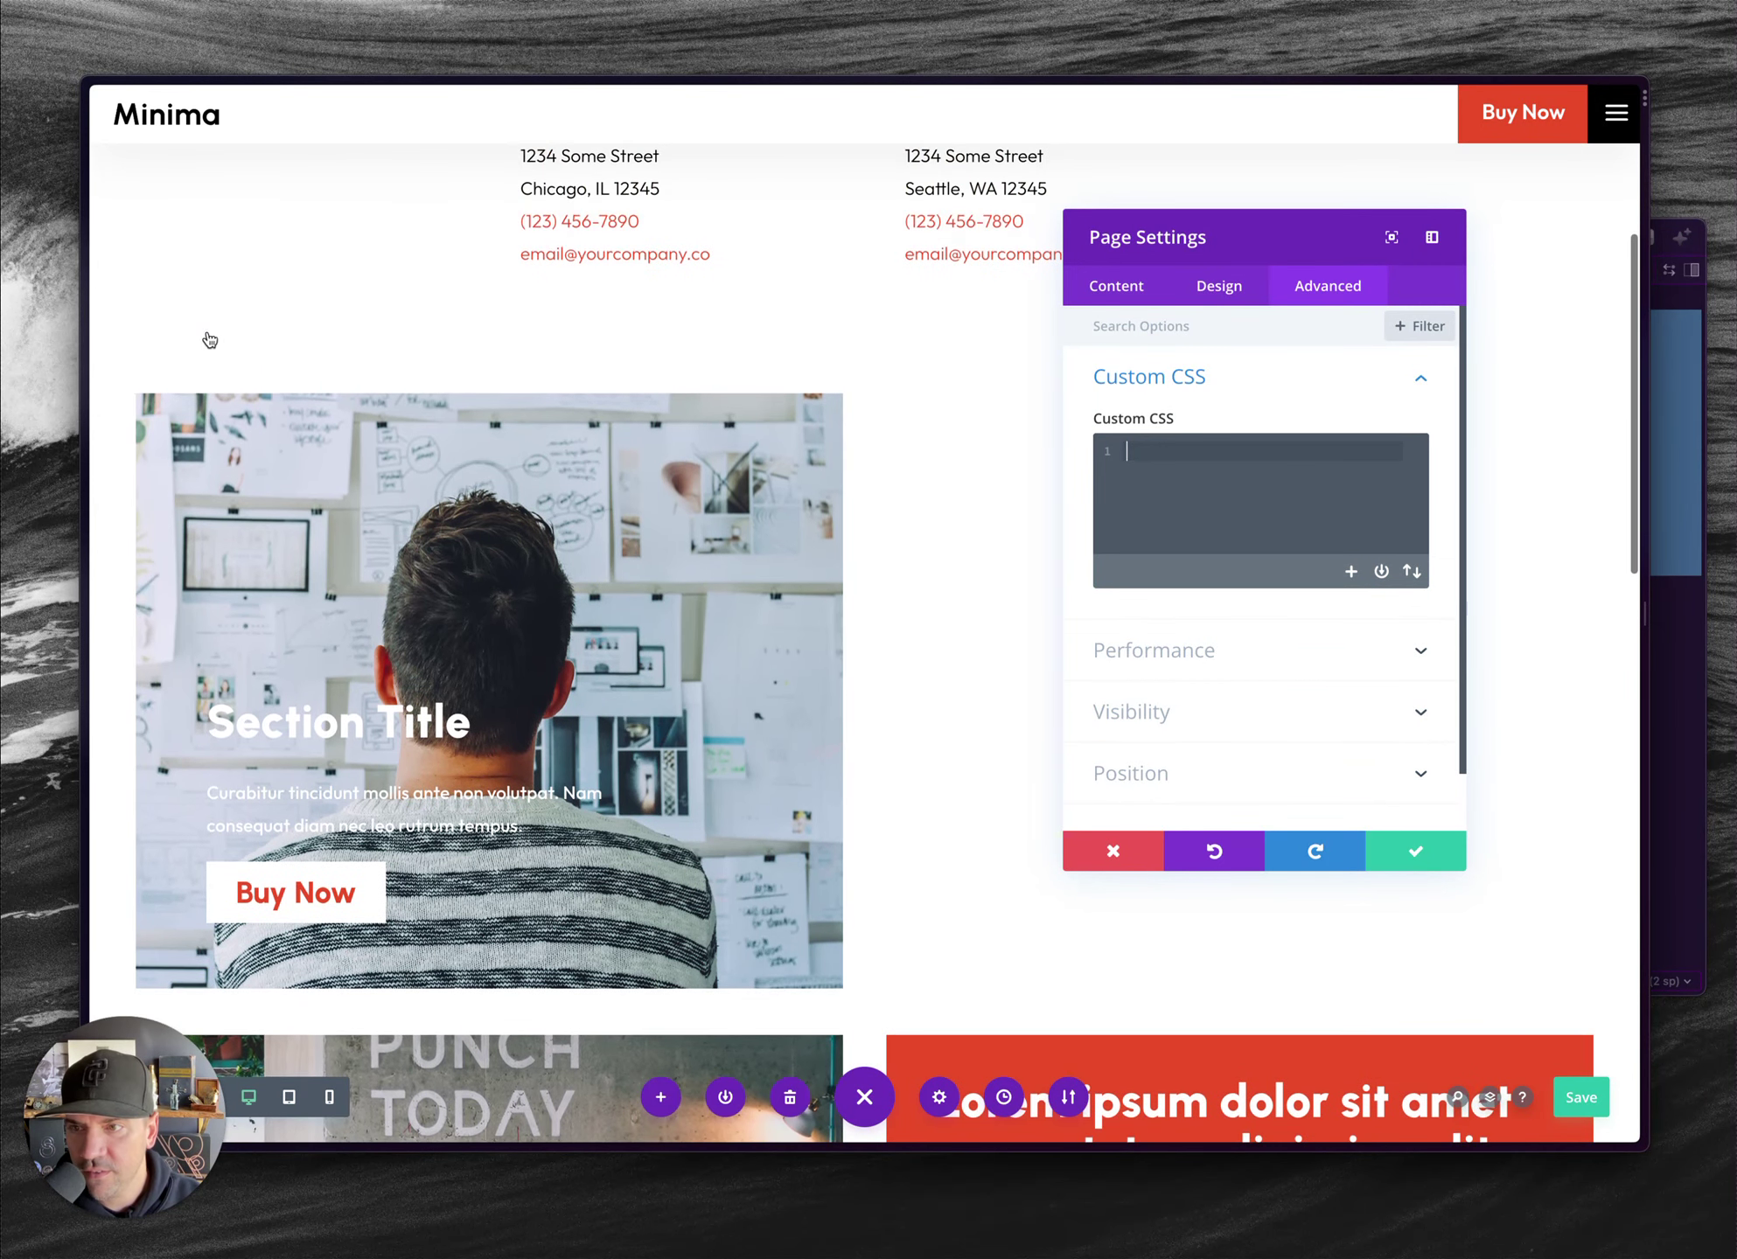
pyautogui.click(1426, 857)
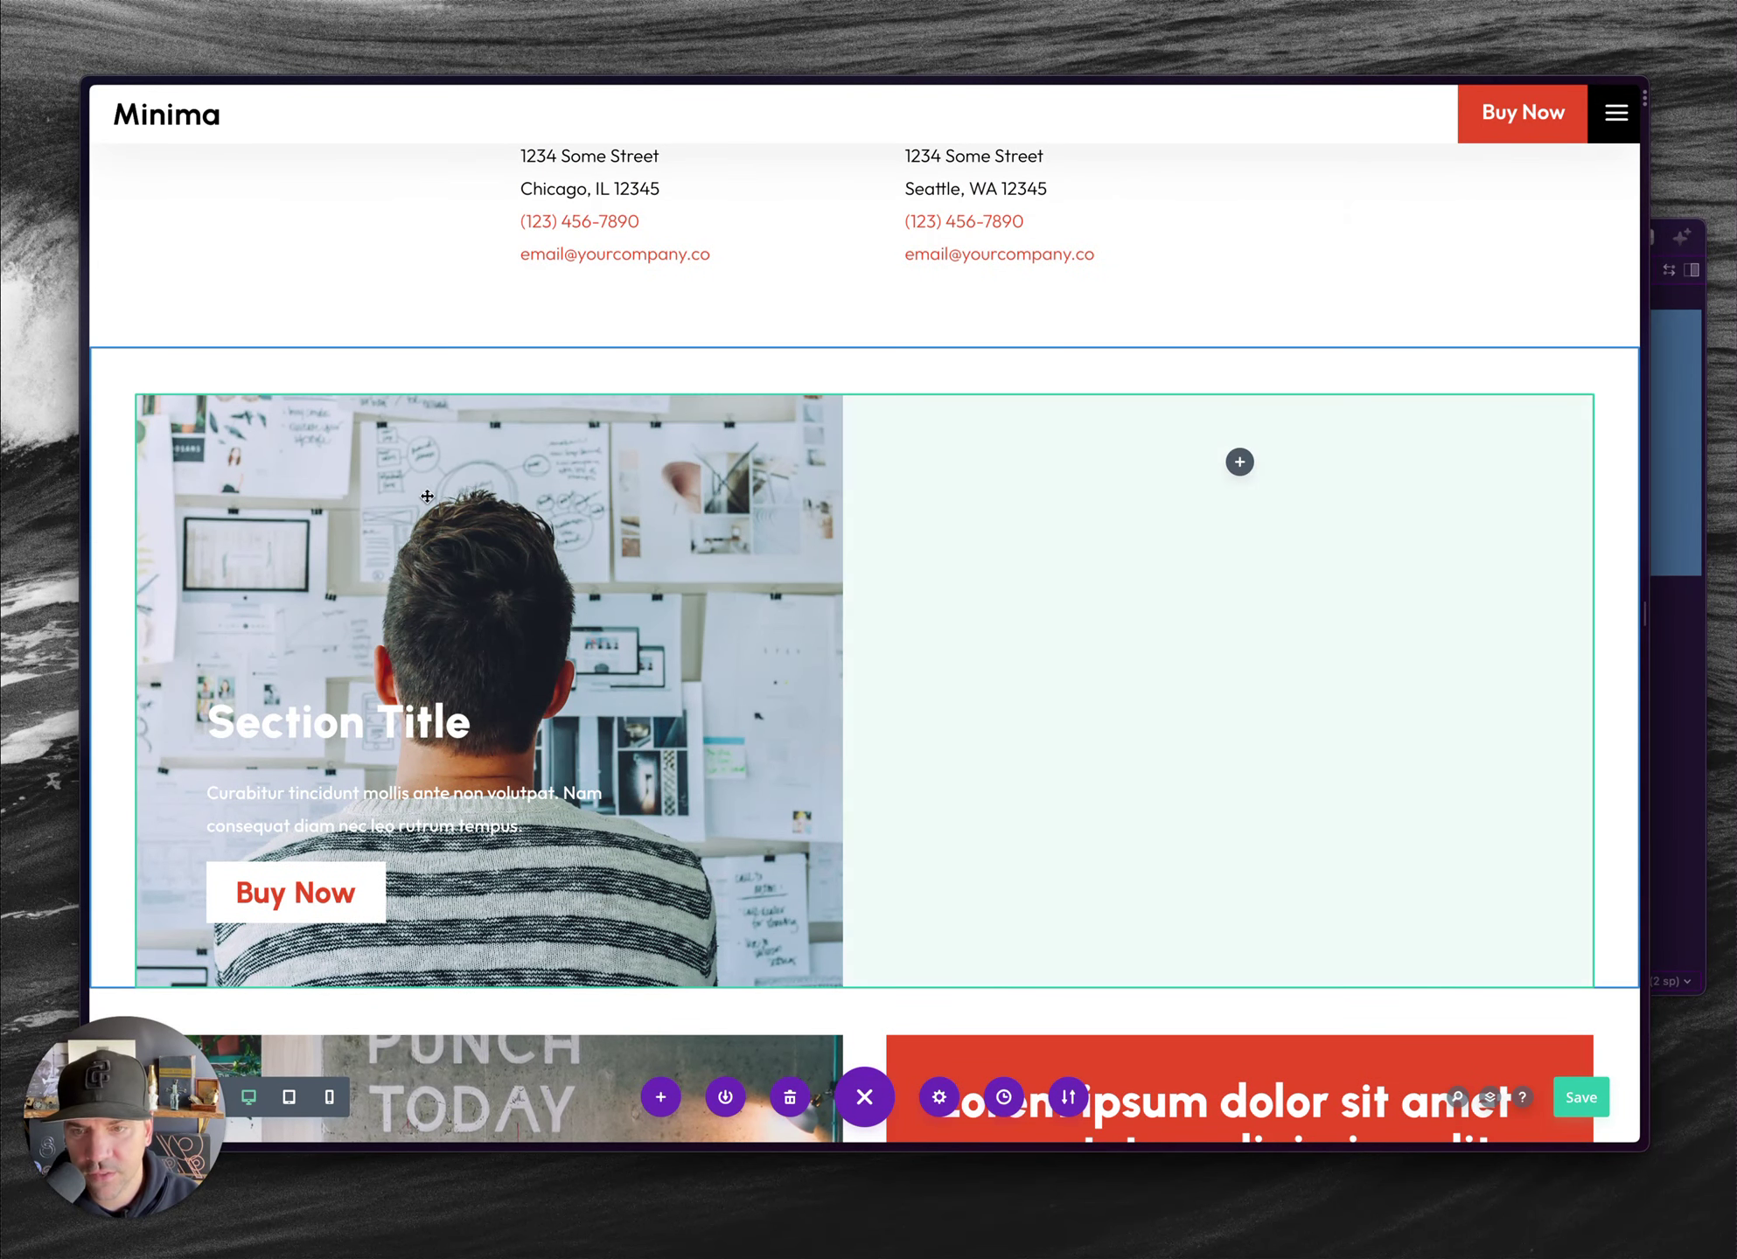
# - Add a background gradient to the row's first column and place it above the background image
pyautogui.moveTo(263, 407)
pyautogui.click(191, 383)
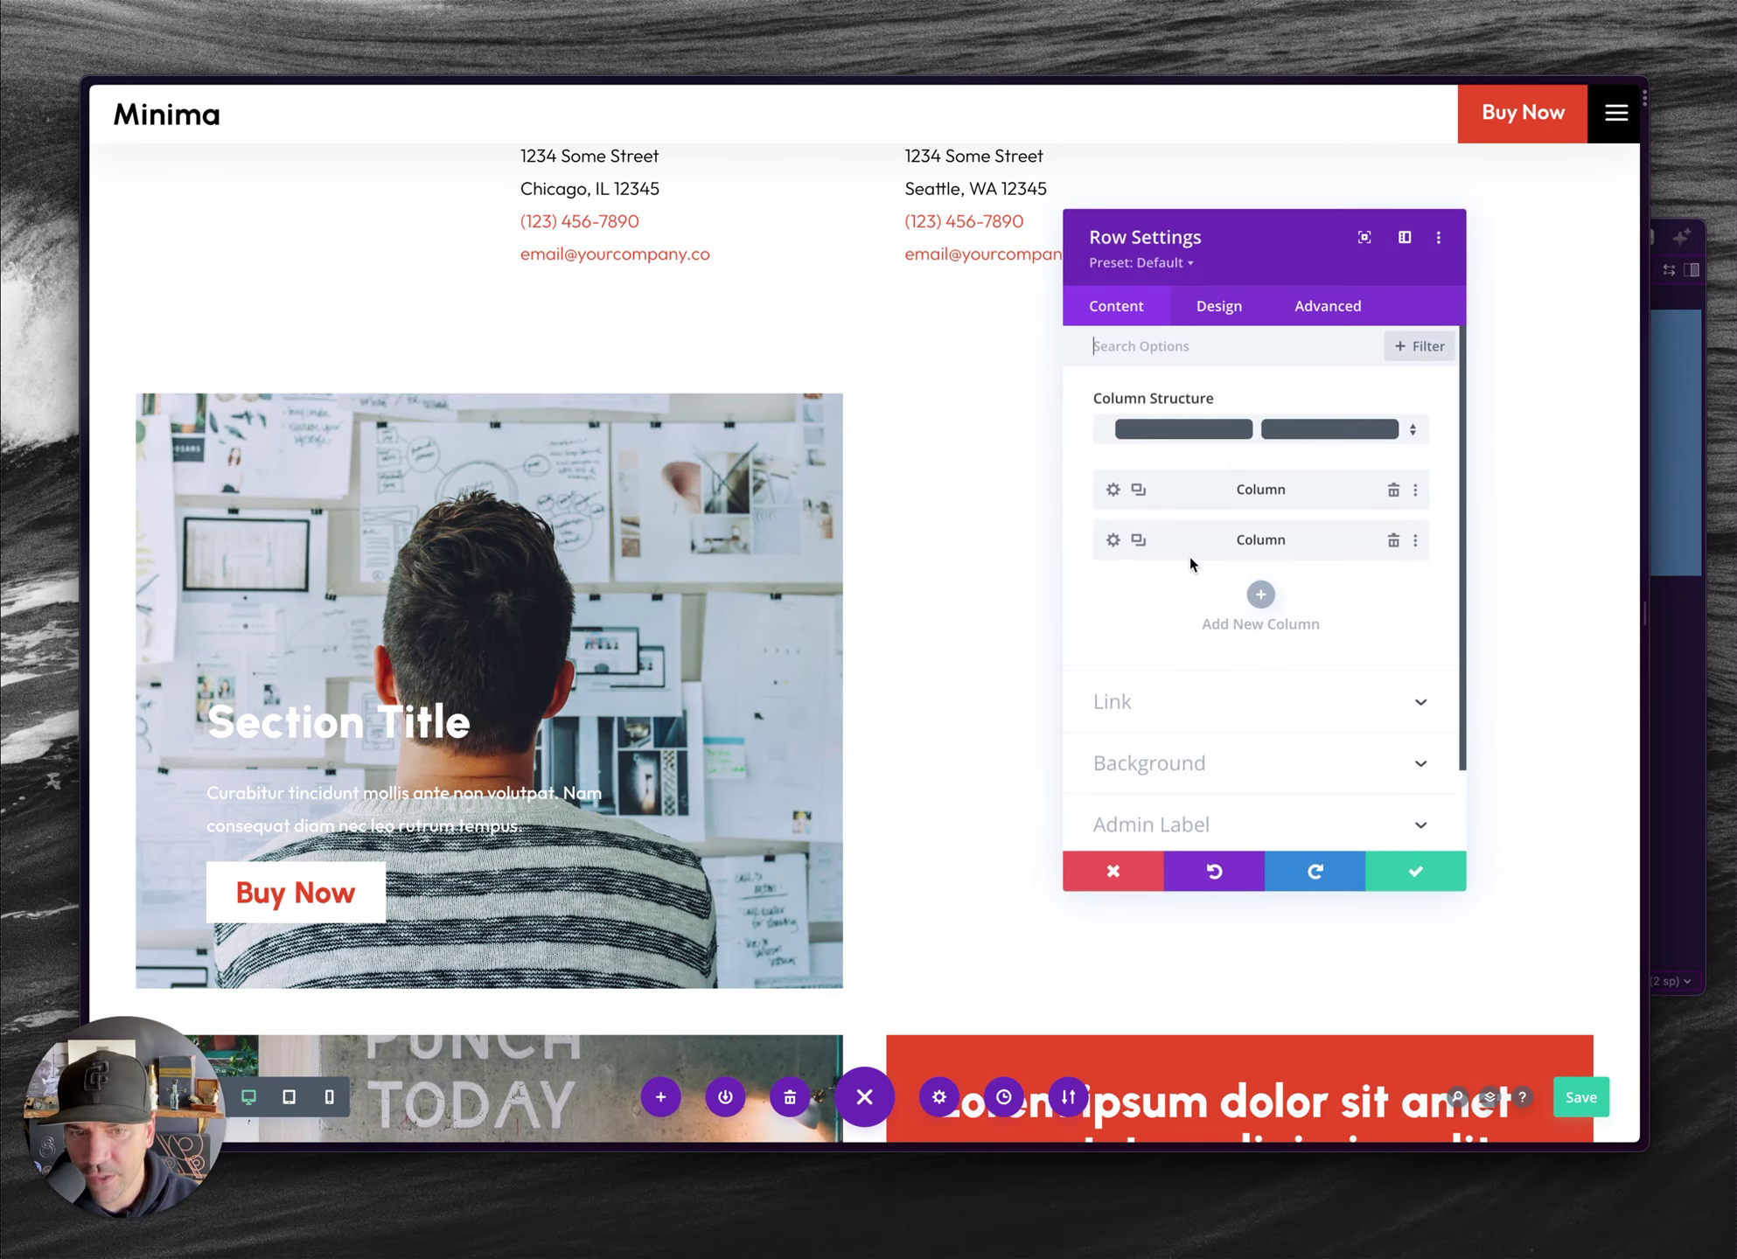
pyautogui.click(1115, 491)
pyautogui.click(1127, 622)
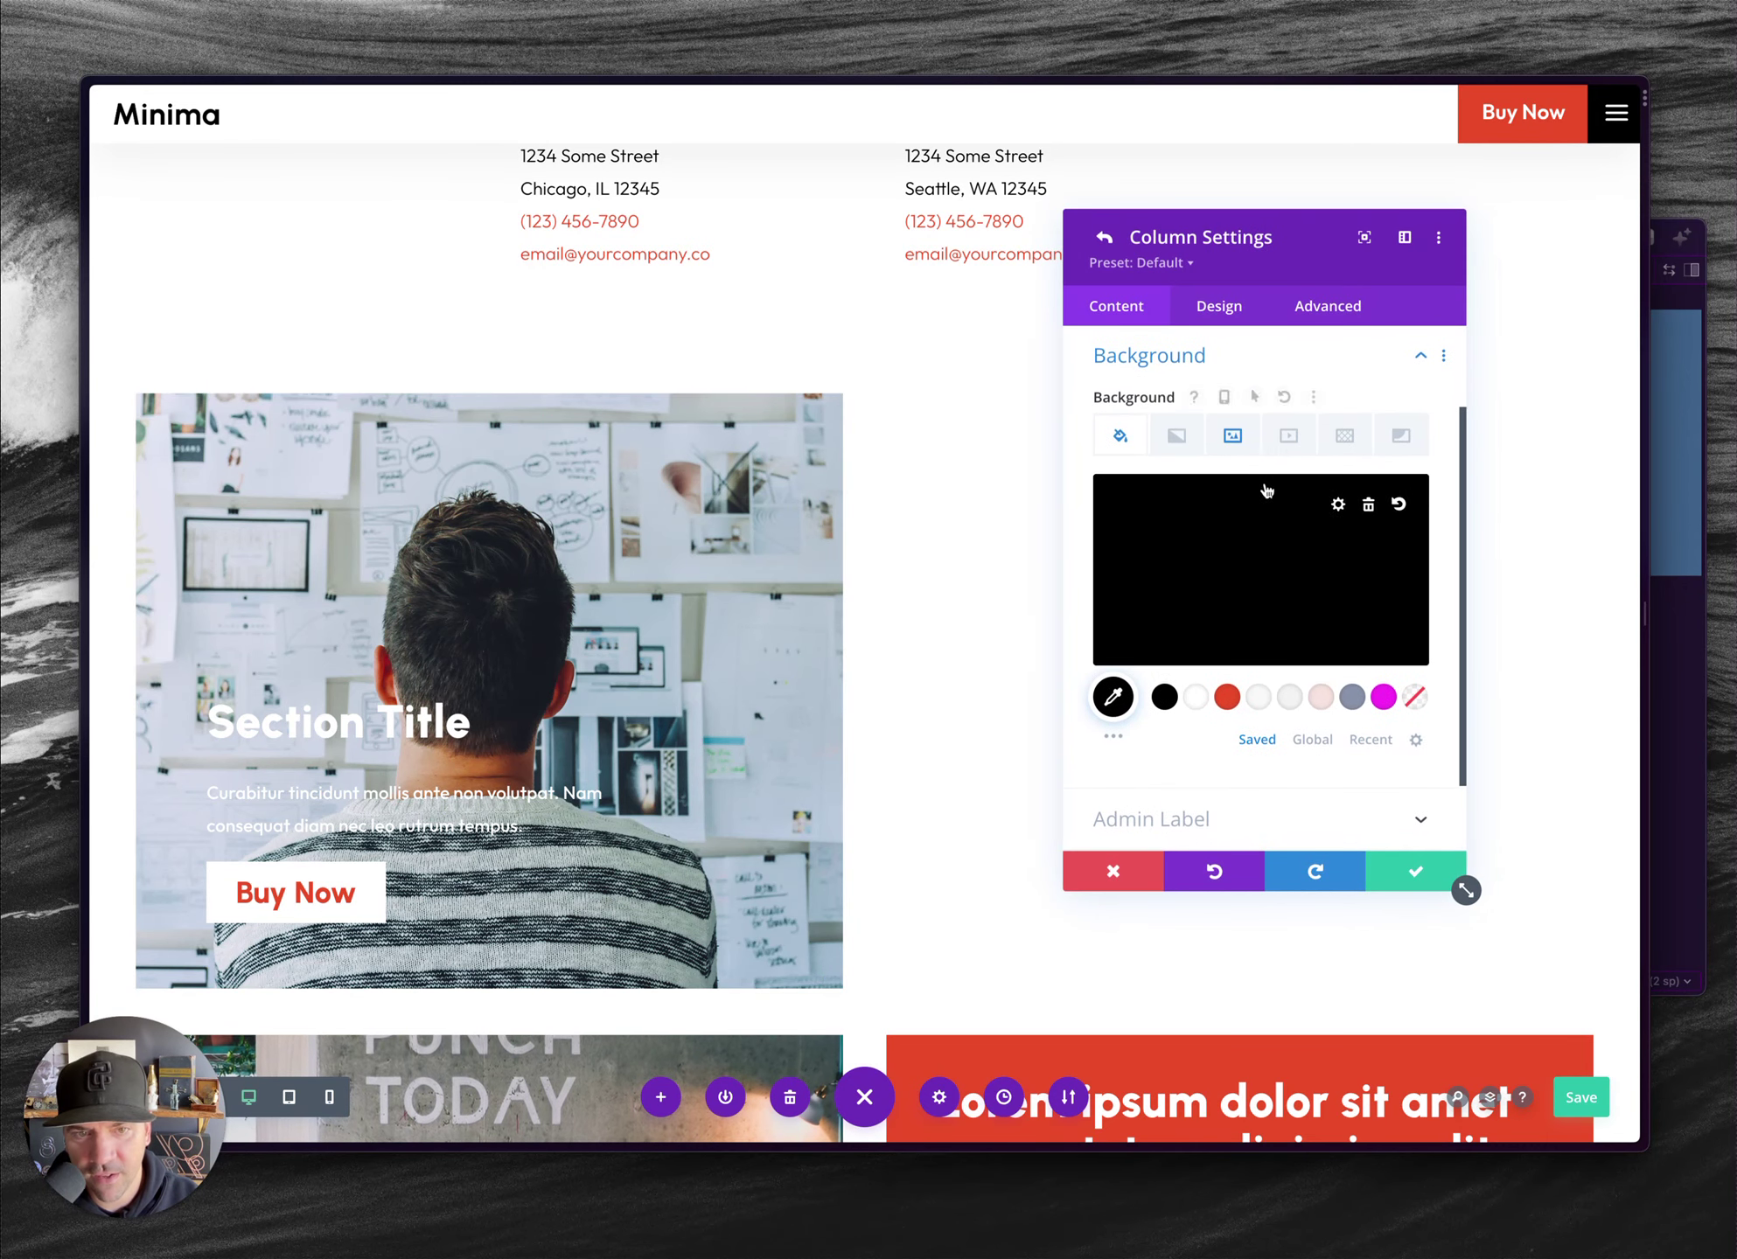
pyautogui.click(1232, 435)
pyautogui.click(1176, 435)
pyautogui.click(1168, 581)
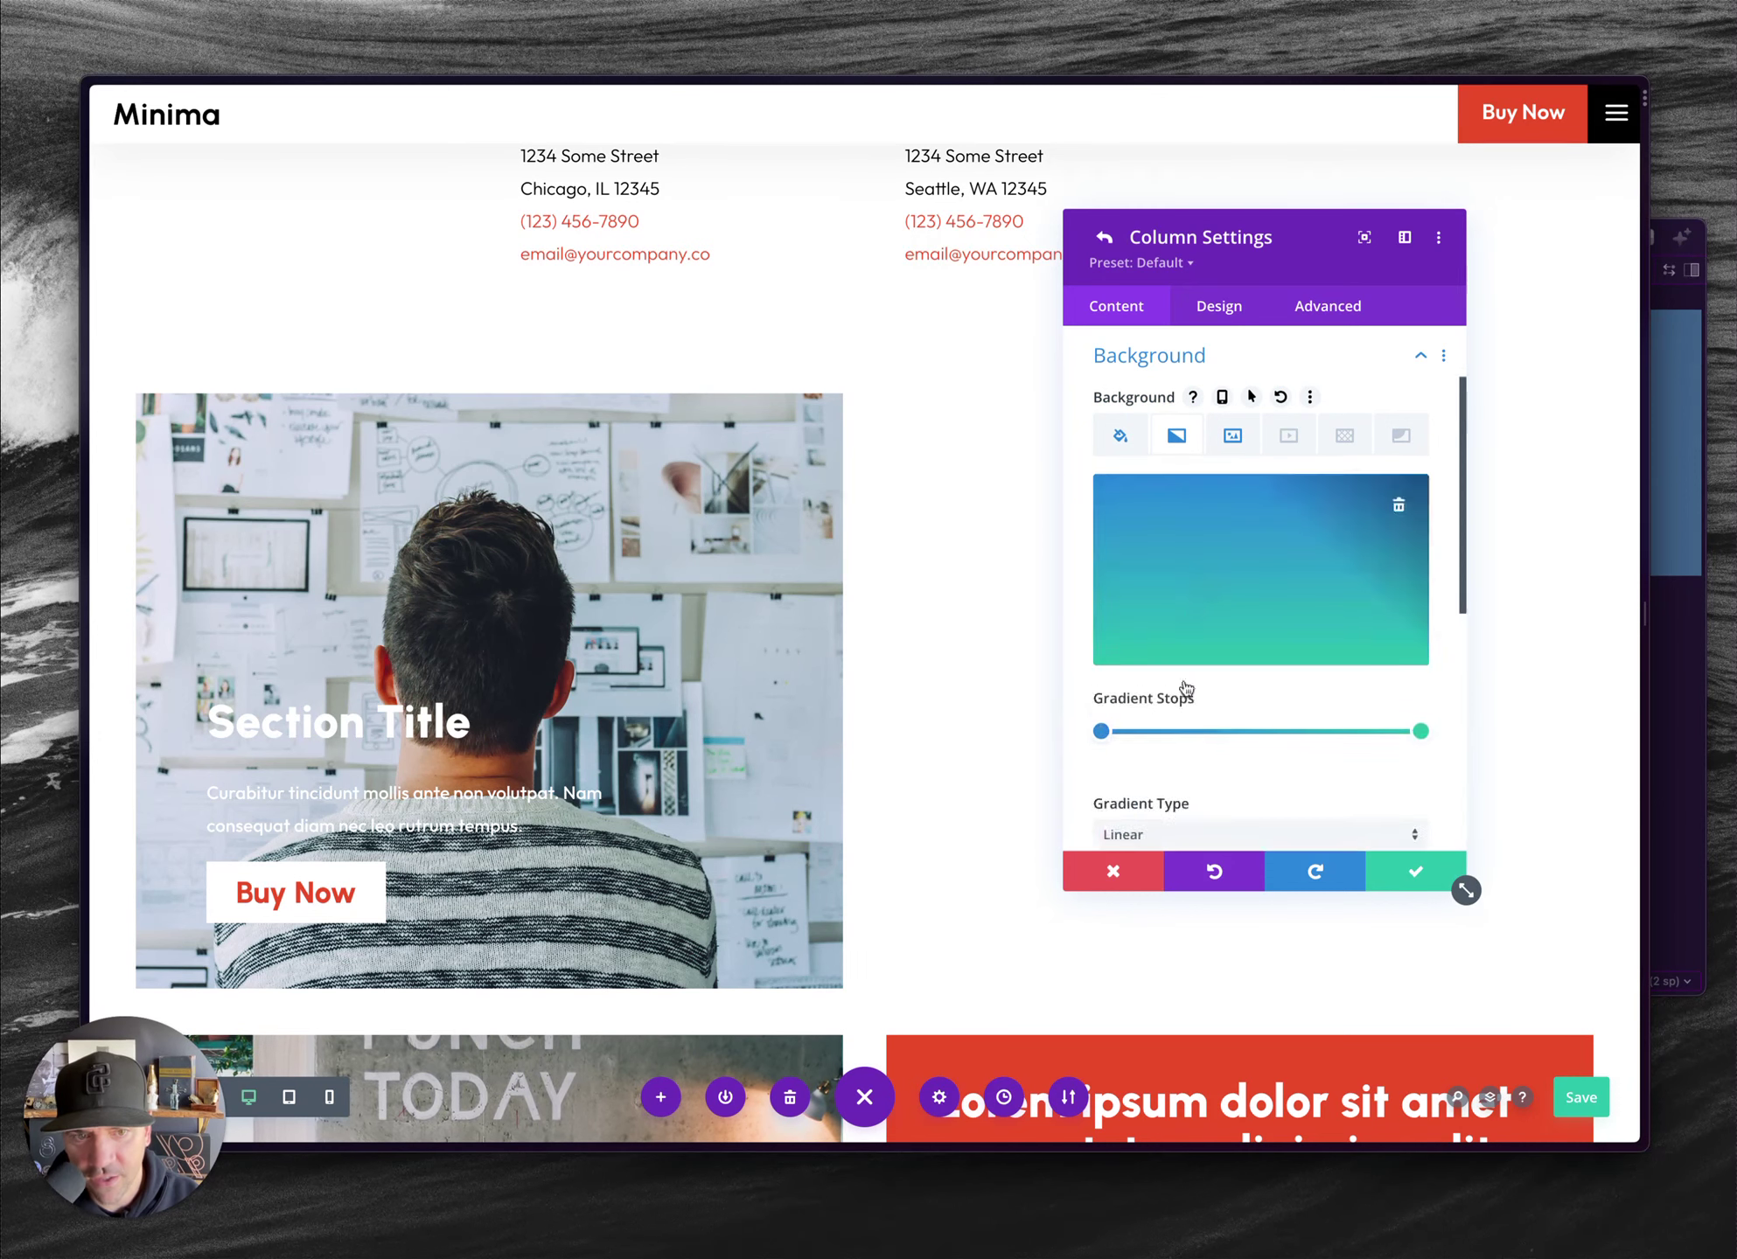
pyautogui.scroll(-5, 1176, 787)
pyautogui.click(1132, 776)
# - Set the first stop of the column's background gradient to the semi-transparent blue rgba(43,135,218,0.72)
pyautogui.scroll(5, 1286, 411)
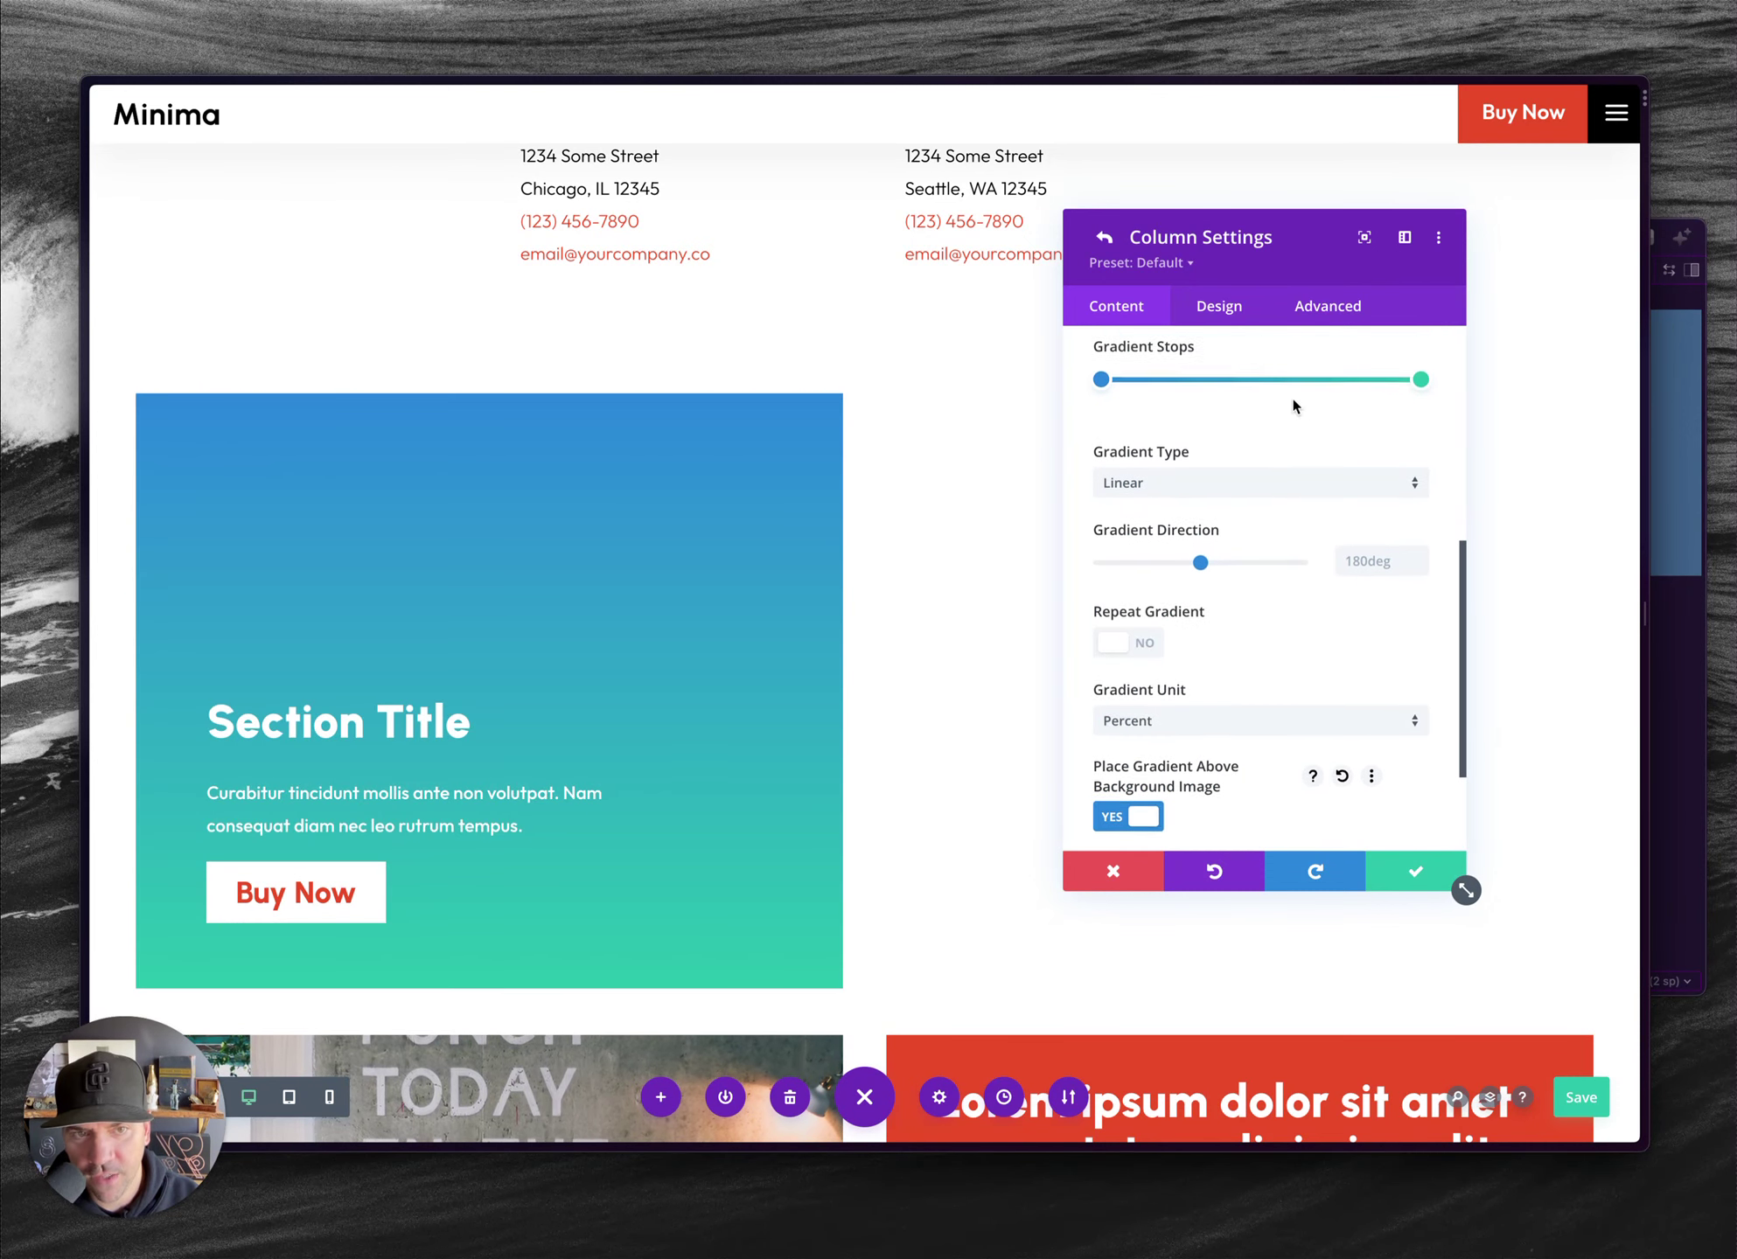
pyautogui.click(1101, 597)
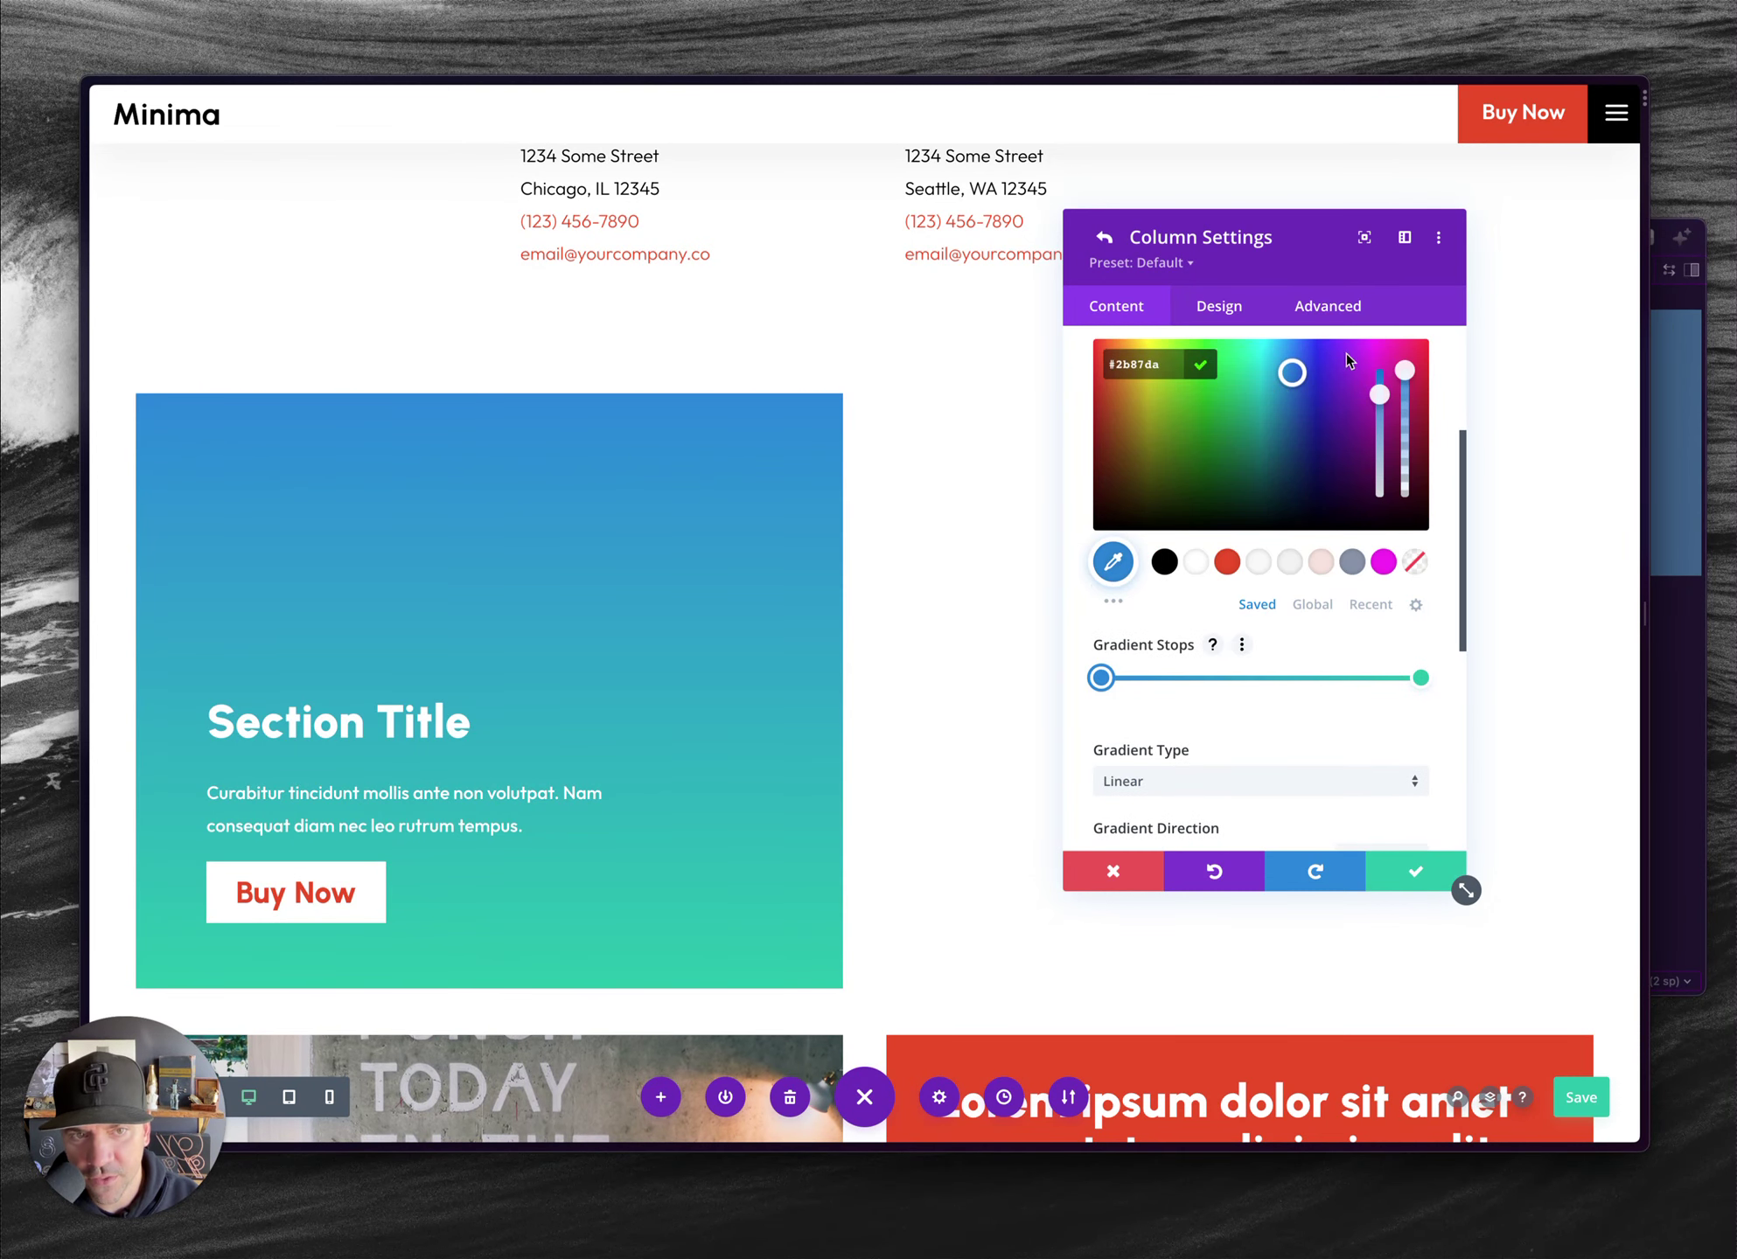
pyautogui.click(1406, 401)
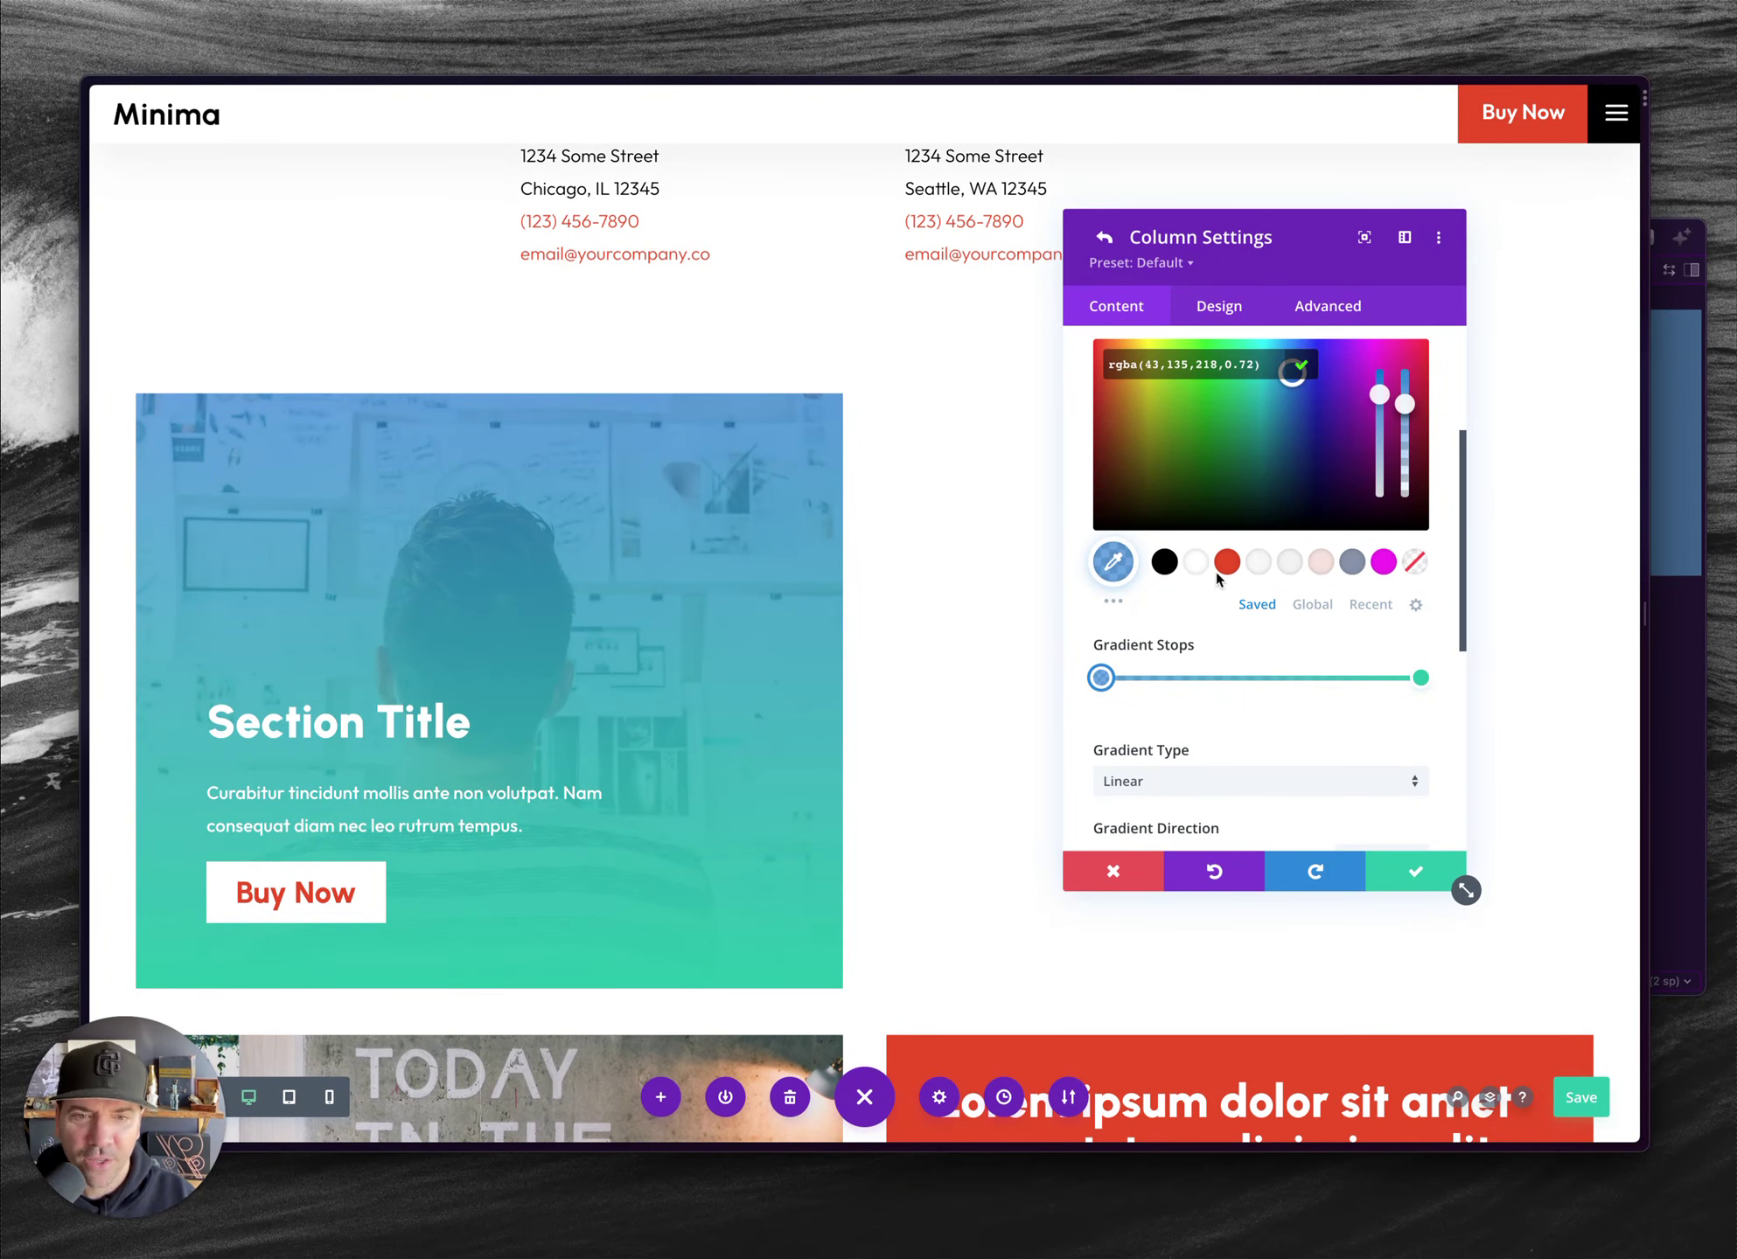
# - Enable hover options for the column background and set the hover gradient's first stop to the saved red
pyautogui.scroll(3, 1224, 407)
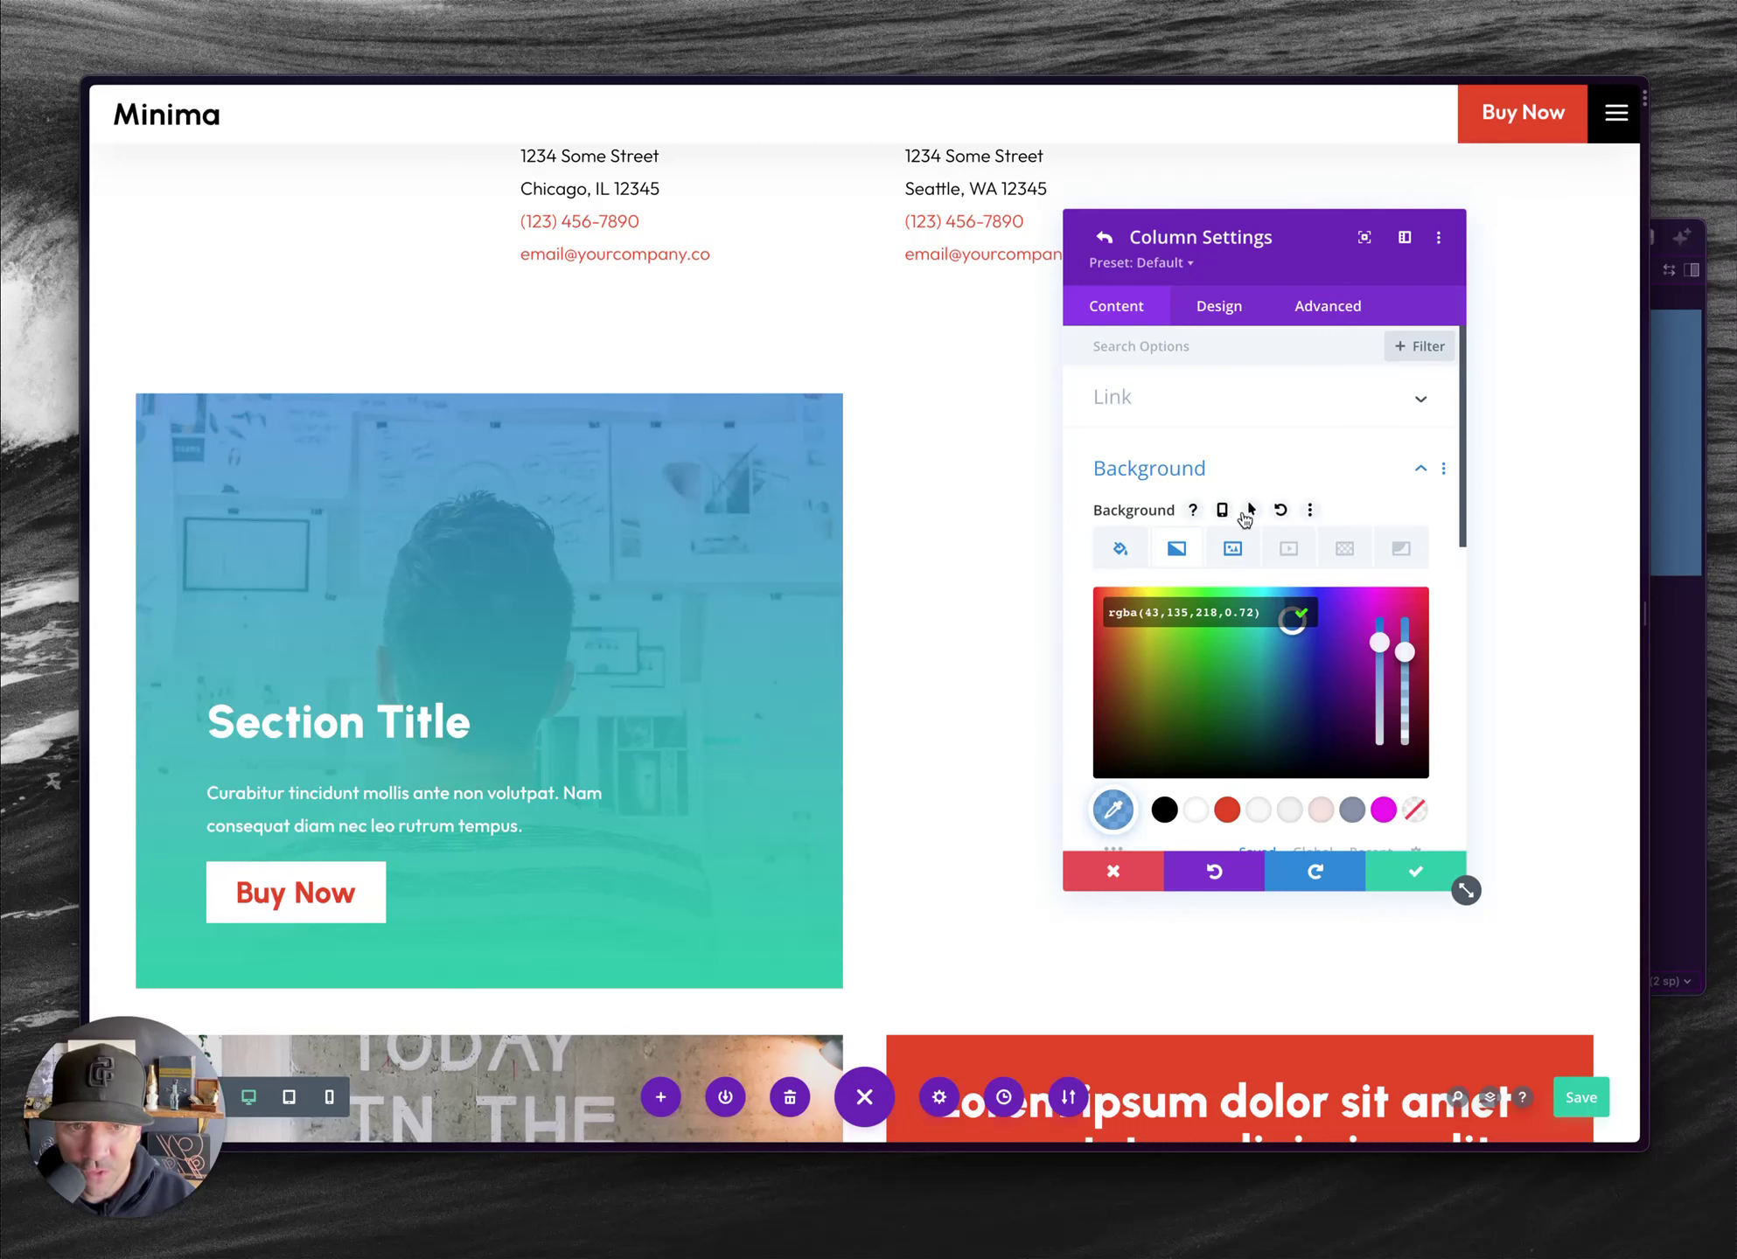
pyautogui.click(1252, 511)
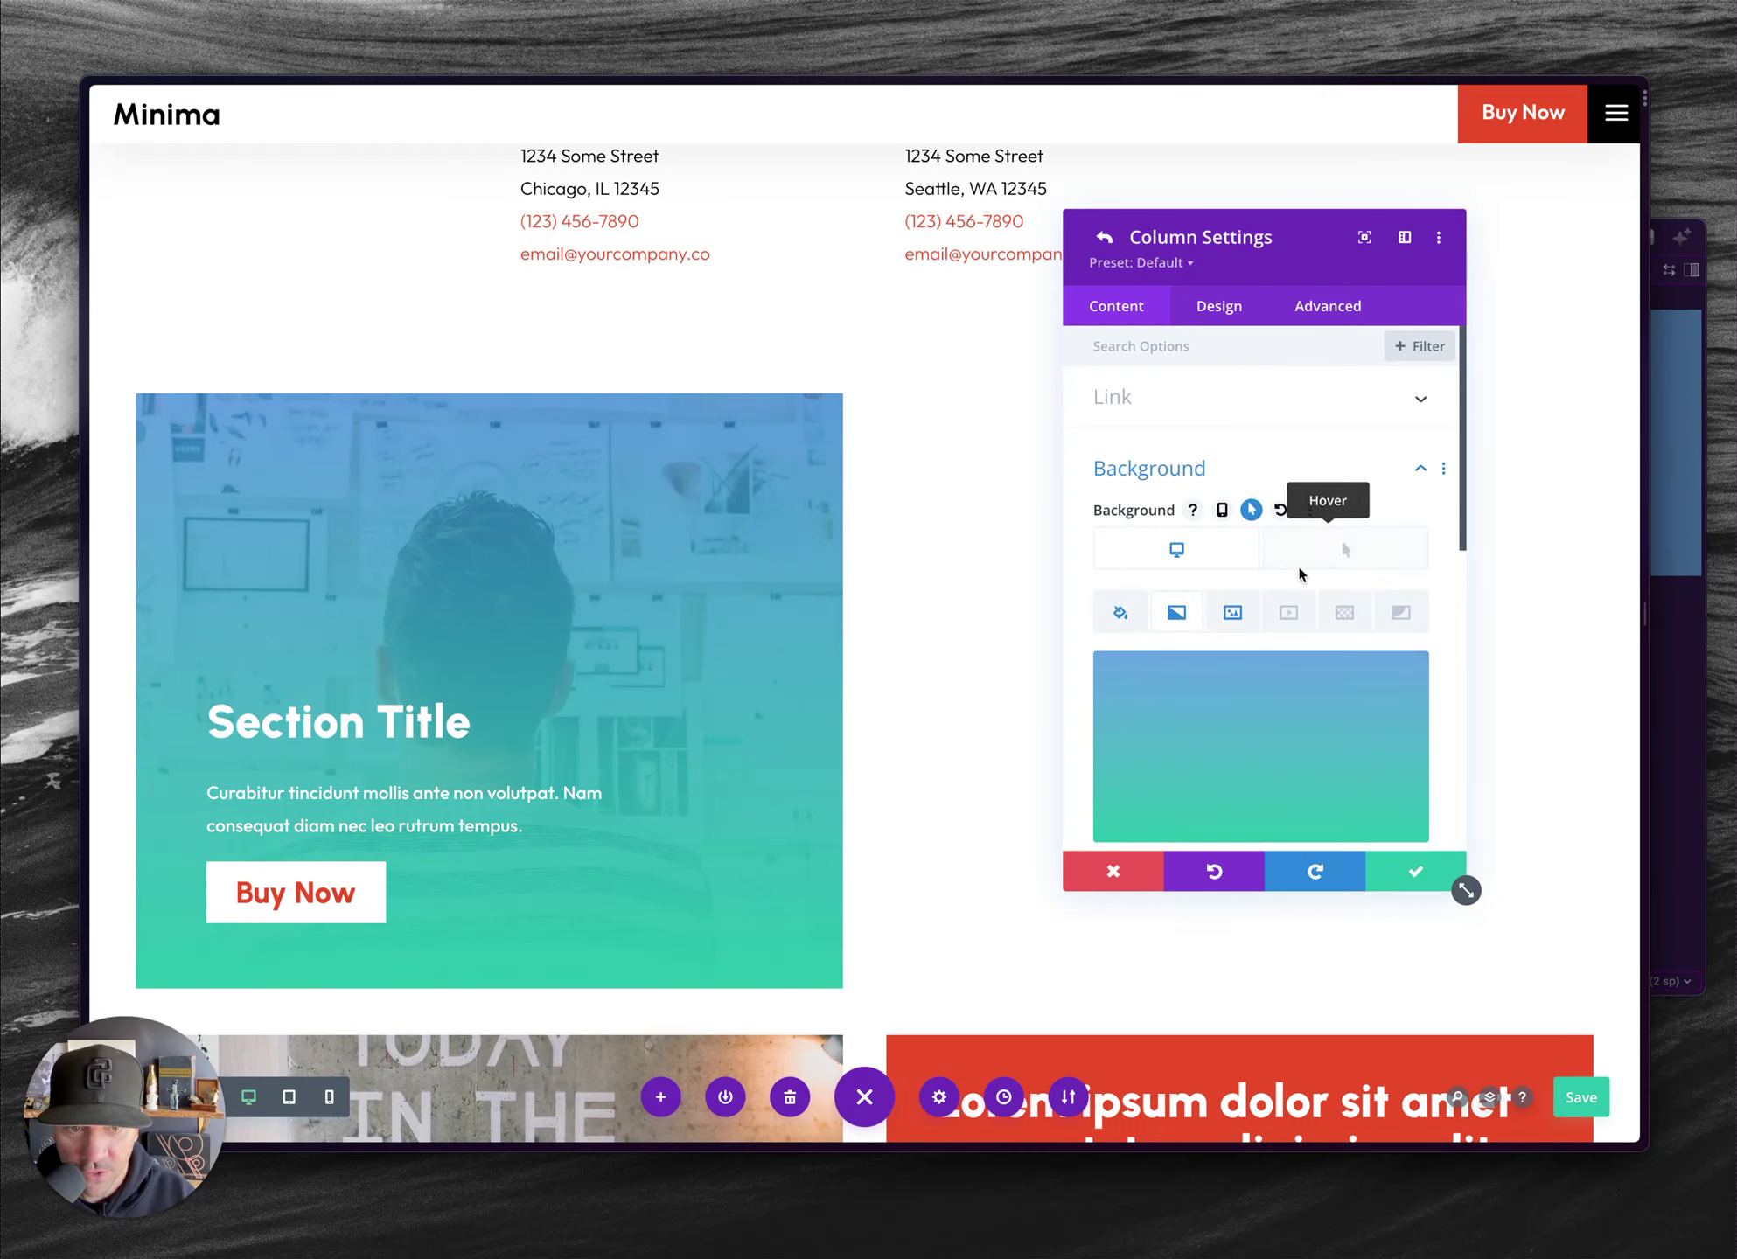
pyautogui.click(1345, 549)
pyautogui.scroll(-1, 1226, 749)
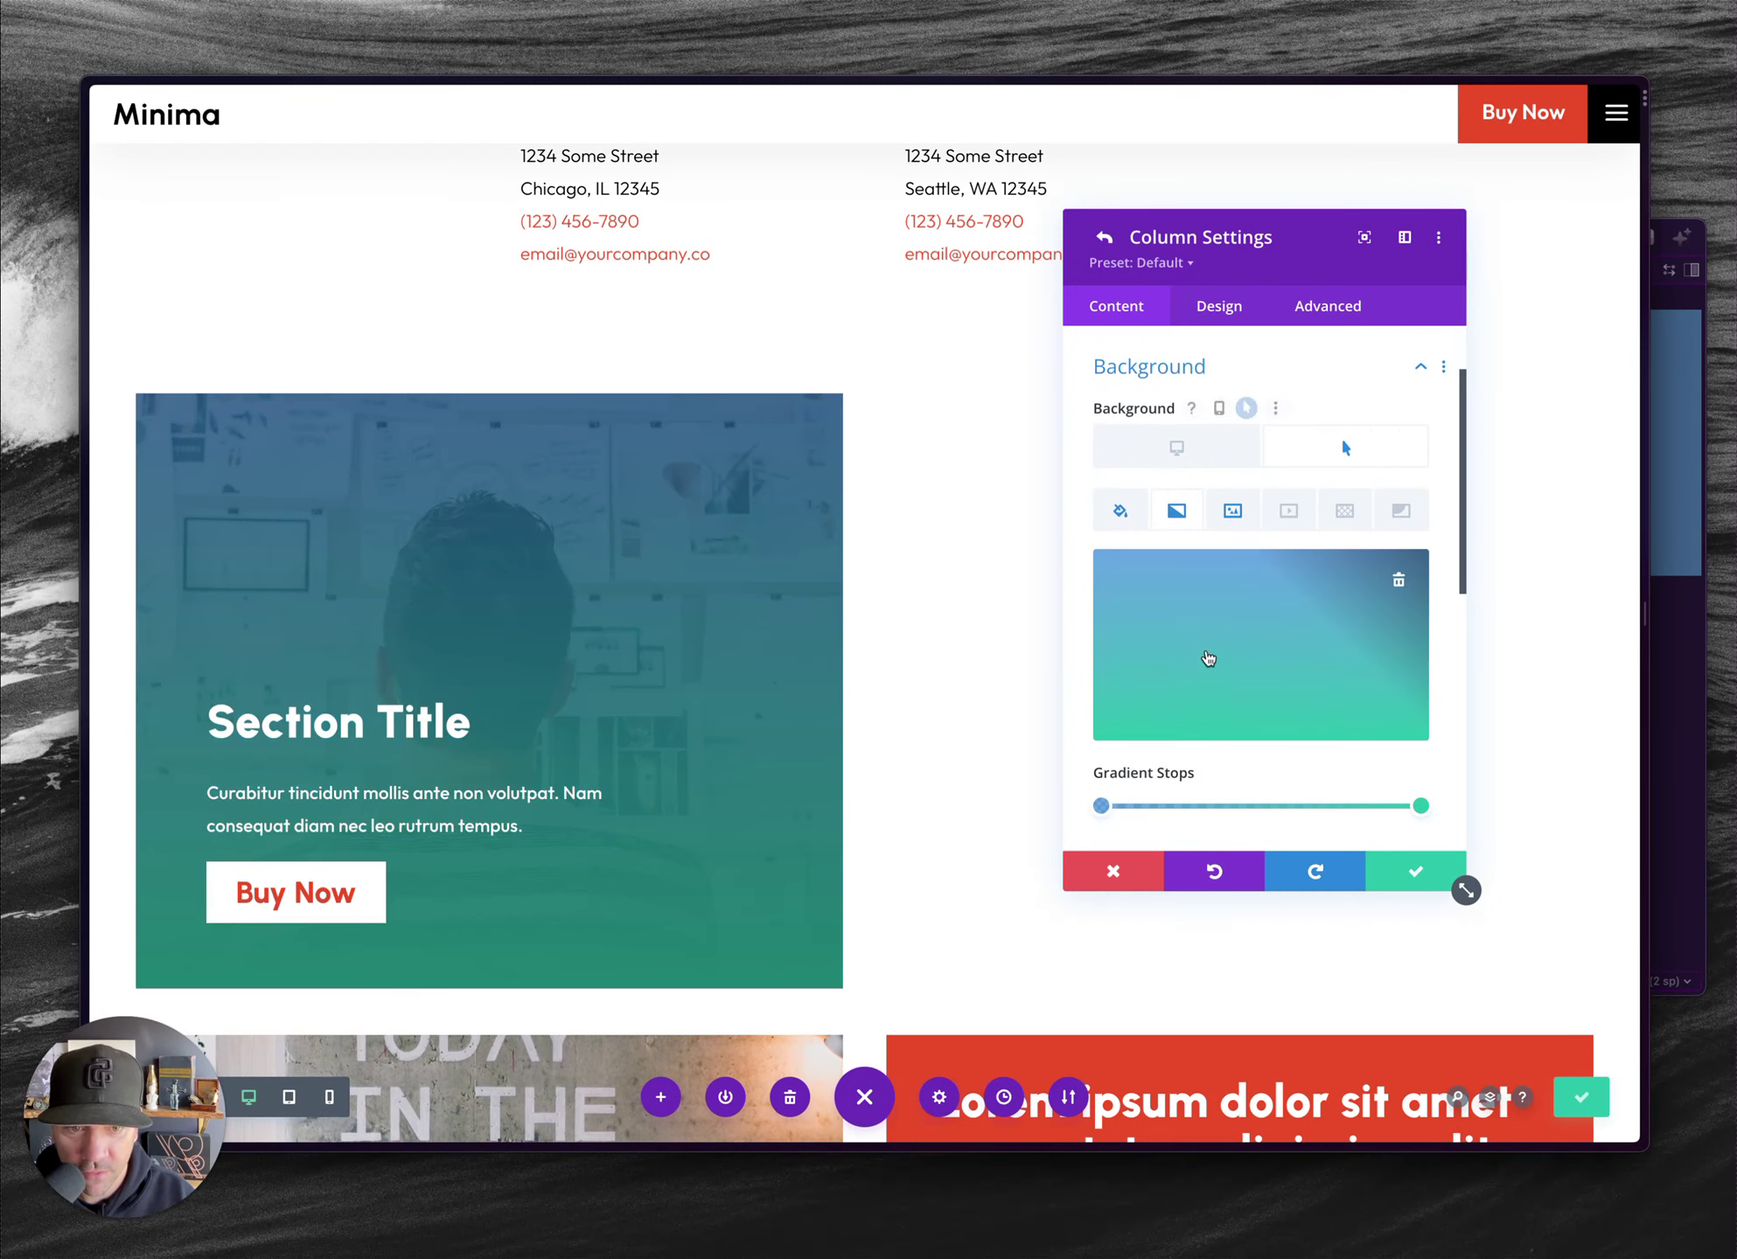
pyautogui.click(1101, 804)
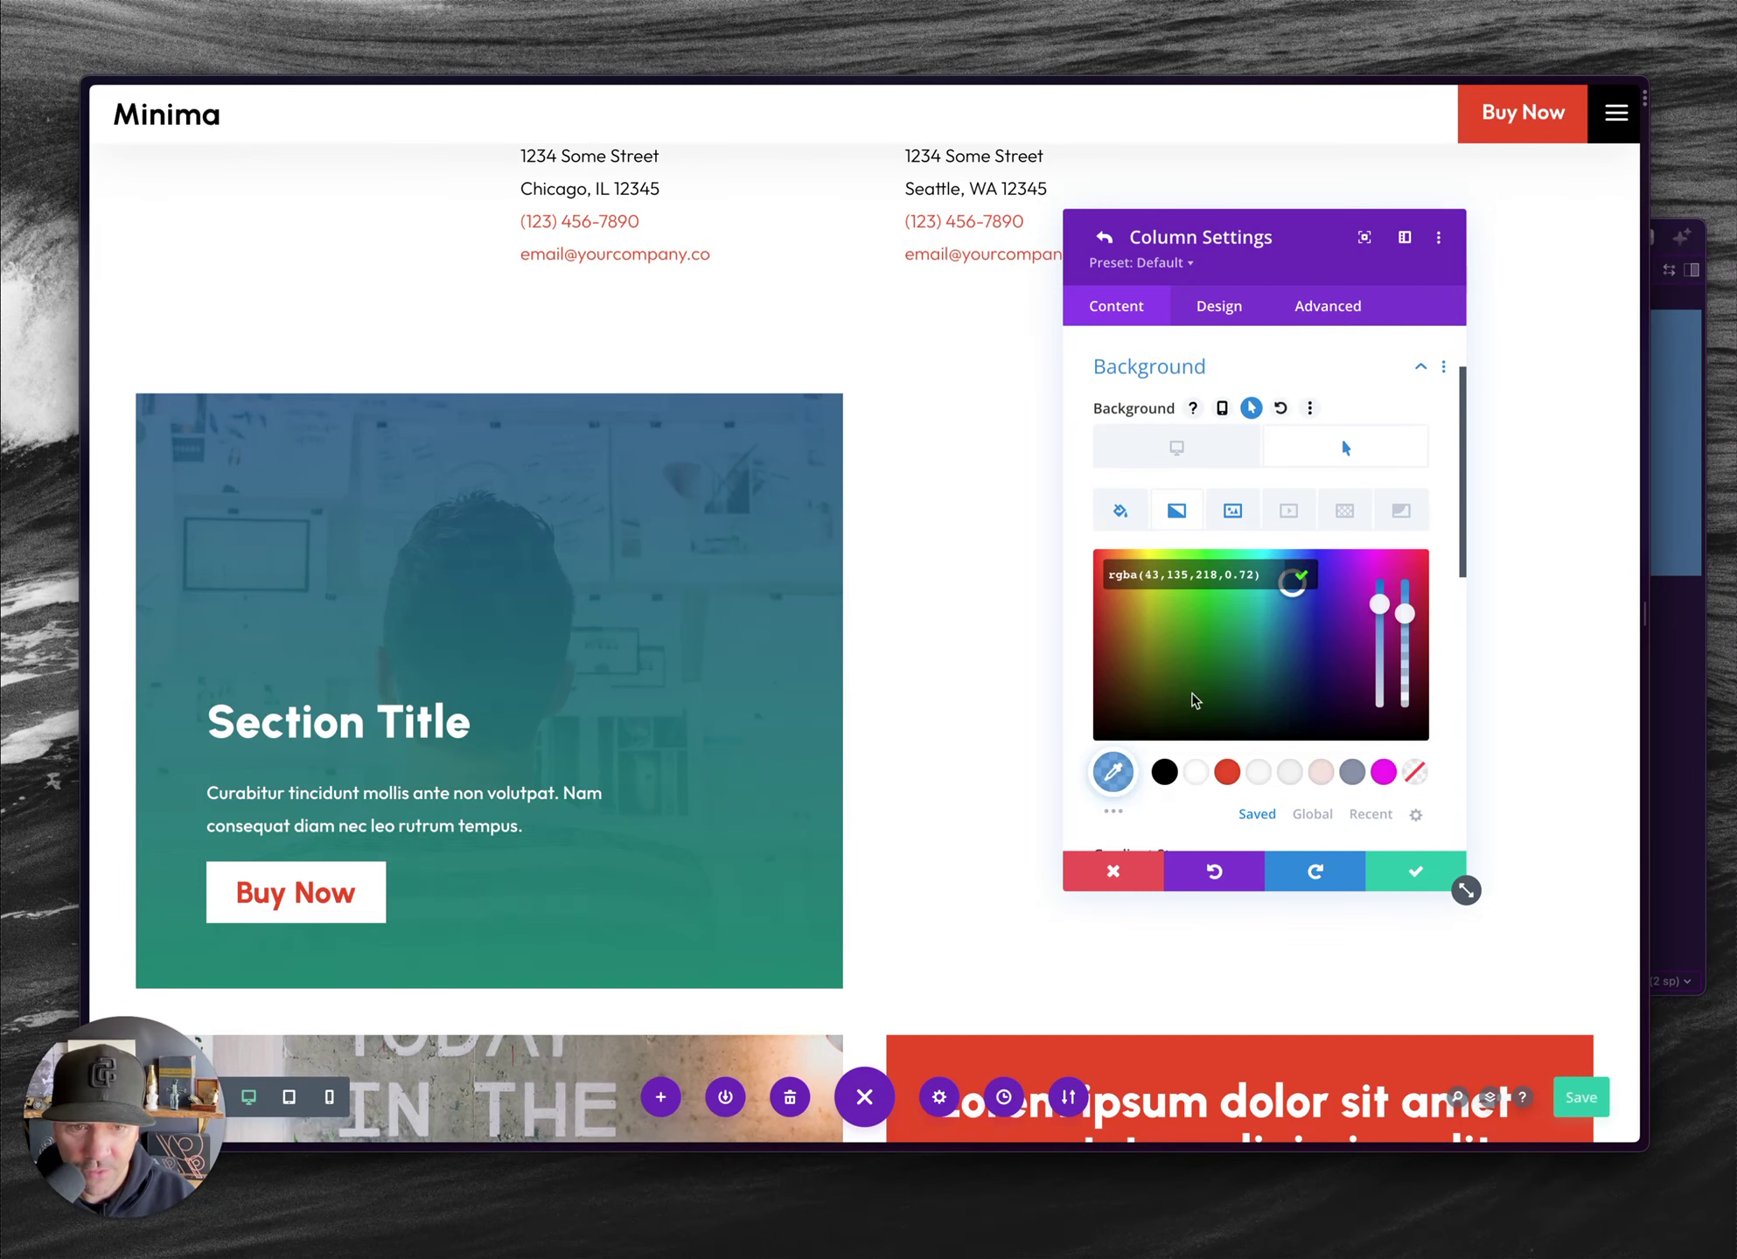
pyautogui.click(1227, 772)
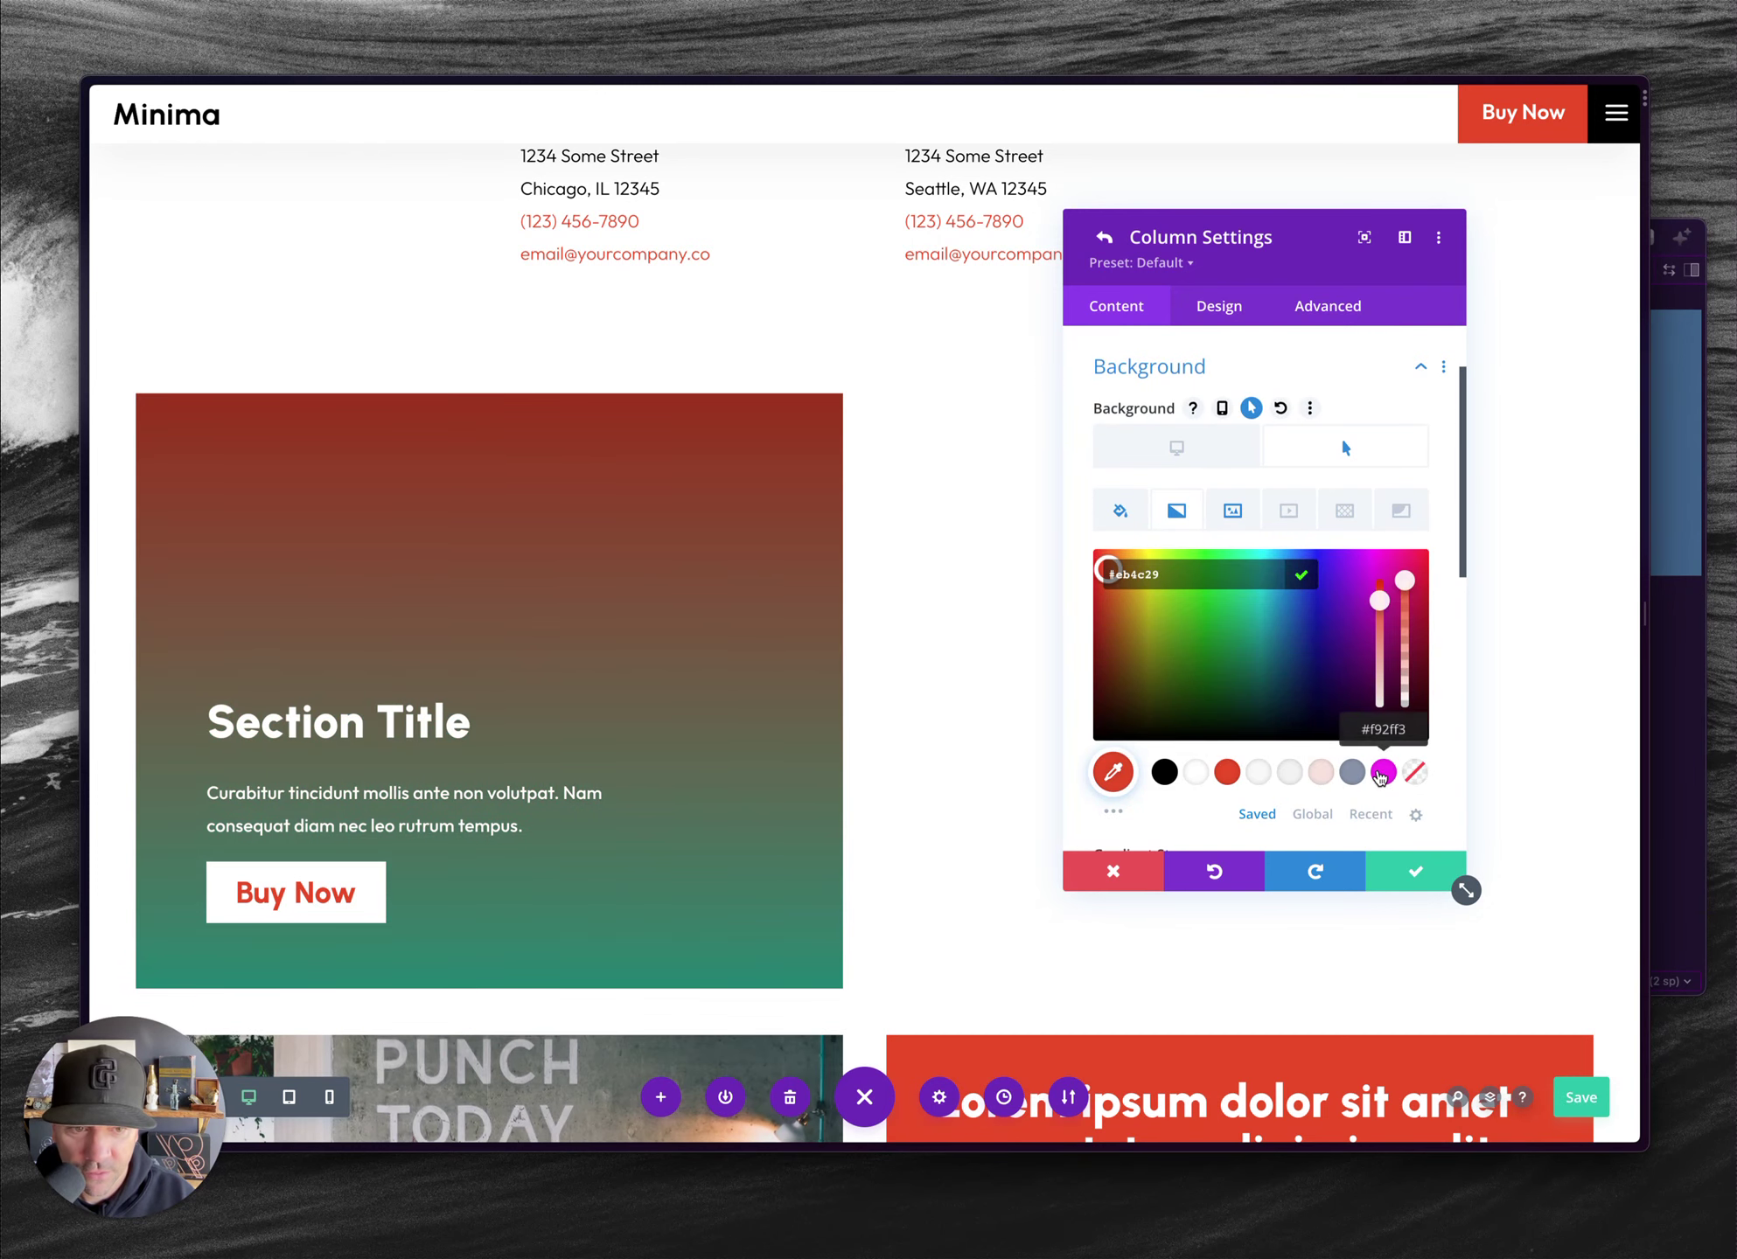
pyautogui.scroll(-1, 1370, 570)
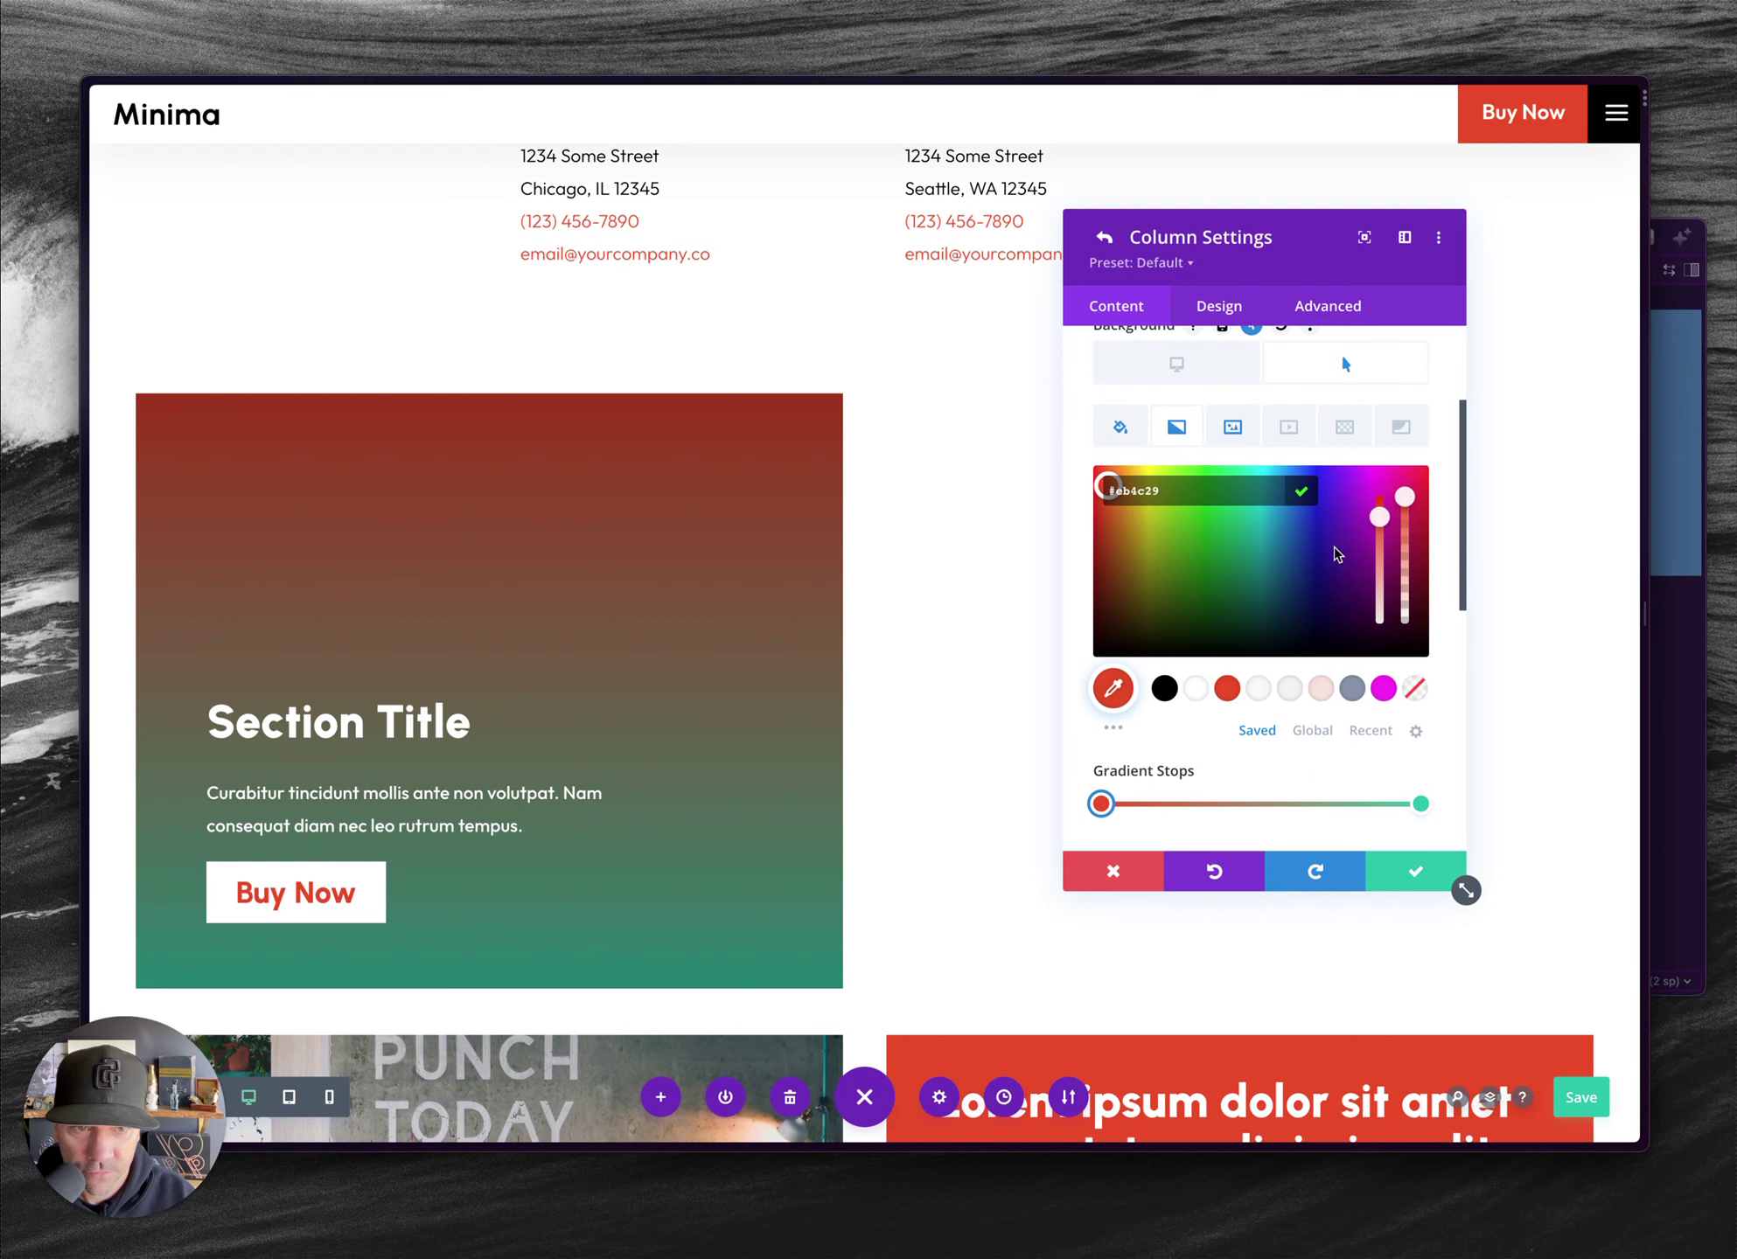
pyautogui.click(1300, 491)
# - Set the hover gradient's last stop to the saved magenta at reduced opacity, rgba(249,47,243,0.56)
pyautogui.click(1419, 721)
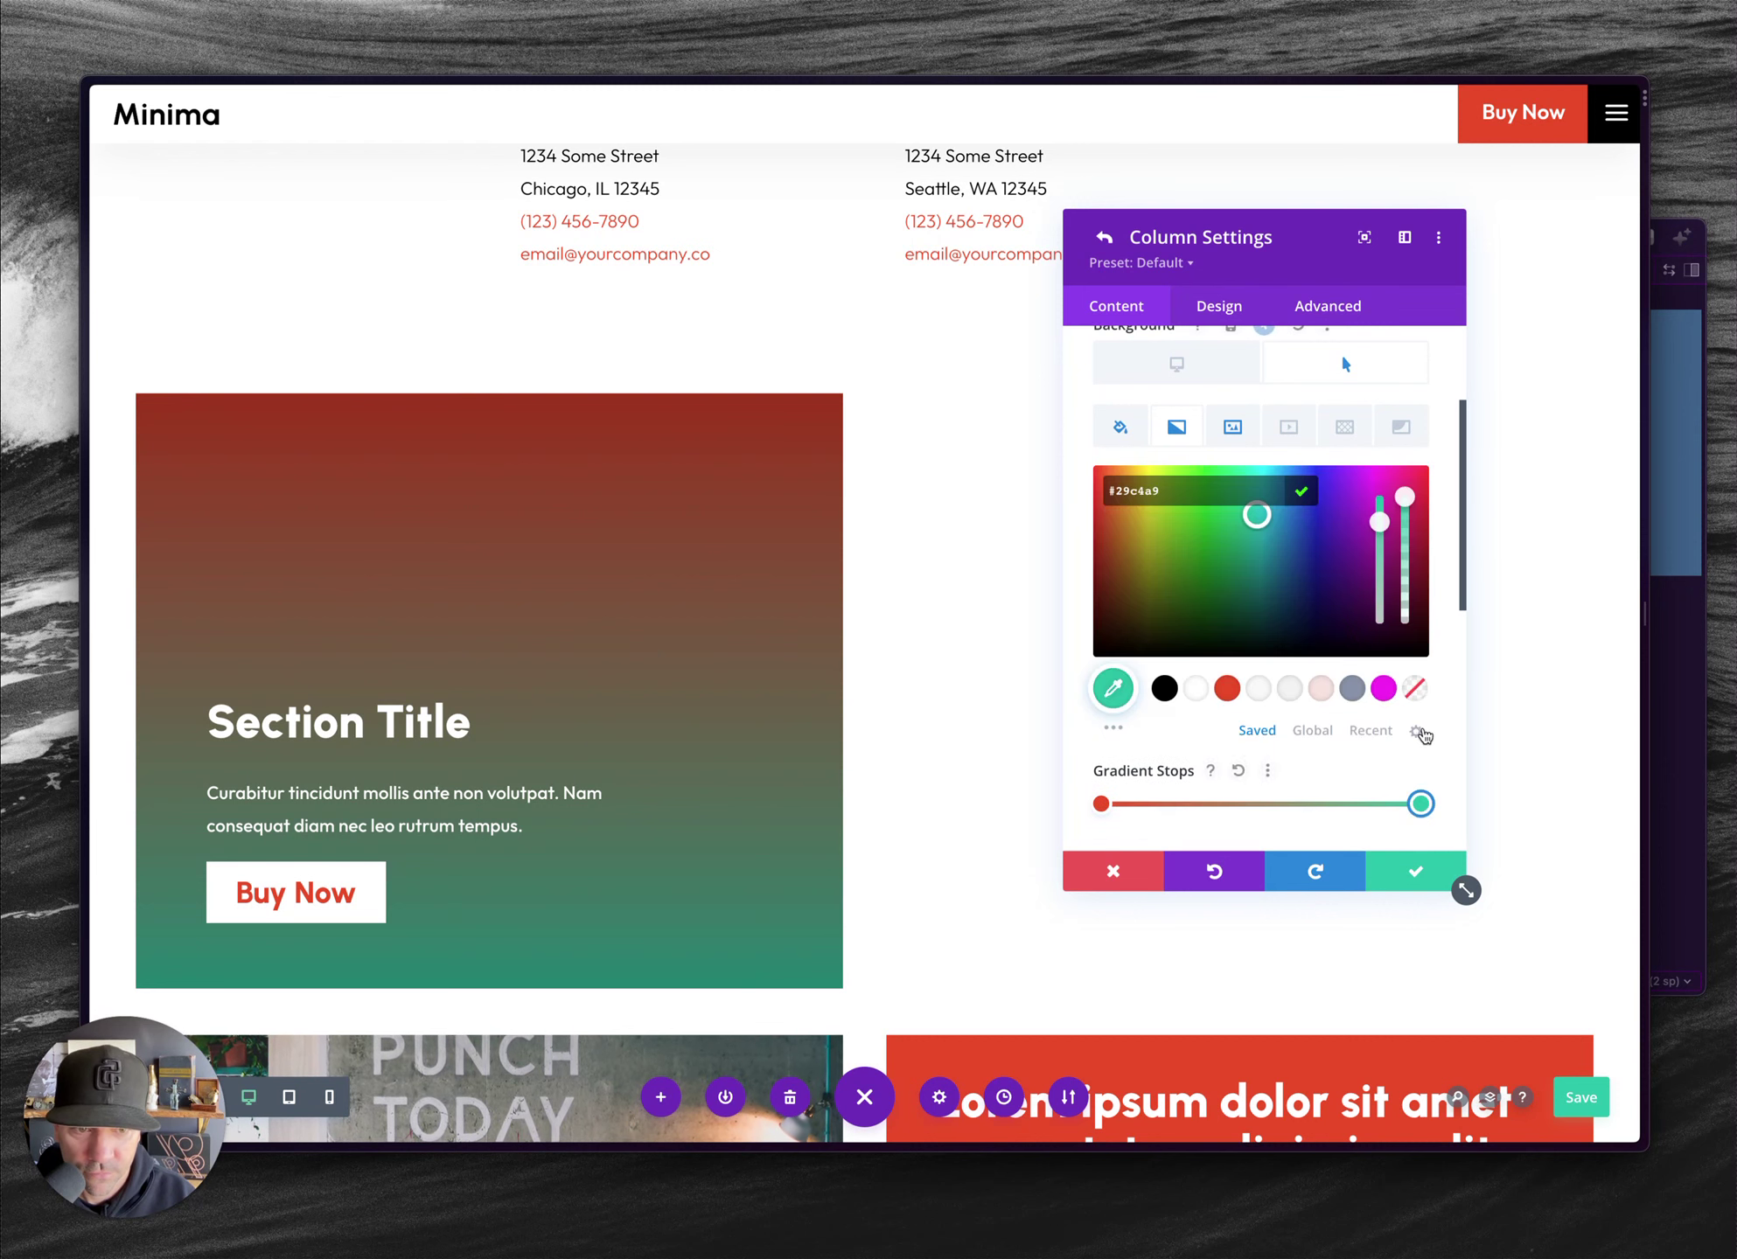
pyautogui.click(1382, 688)
pyautogui.moveTo(1401, 497); pyautogui.dragTo(1405, 550)
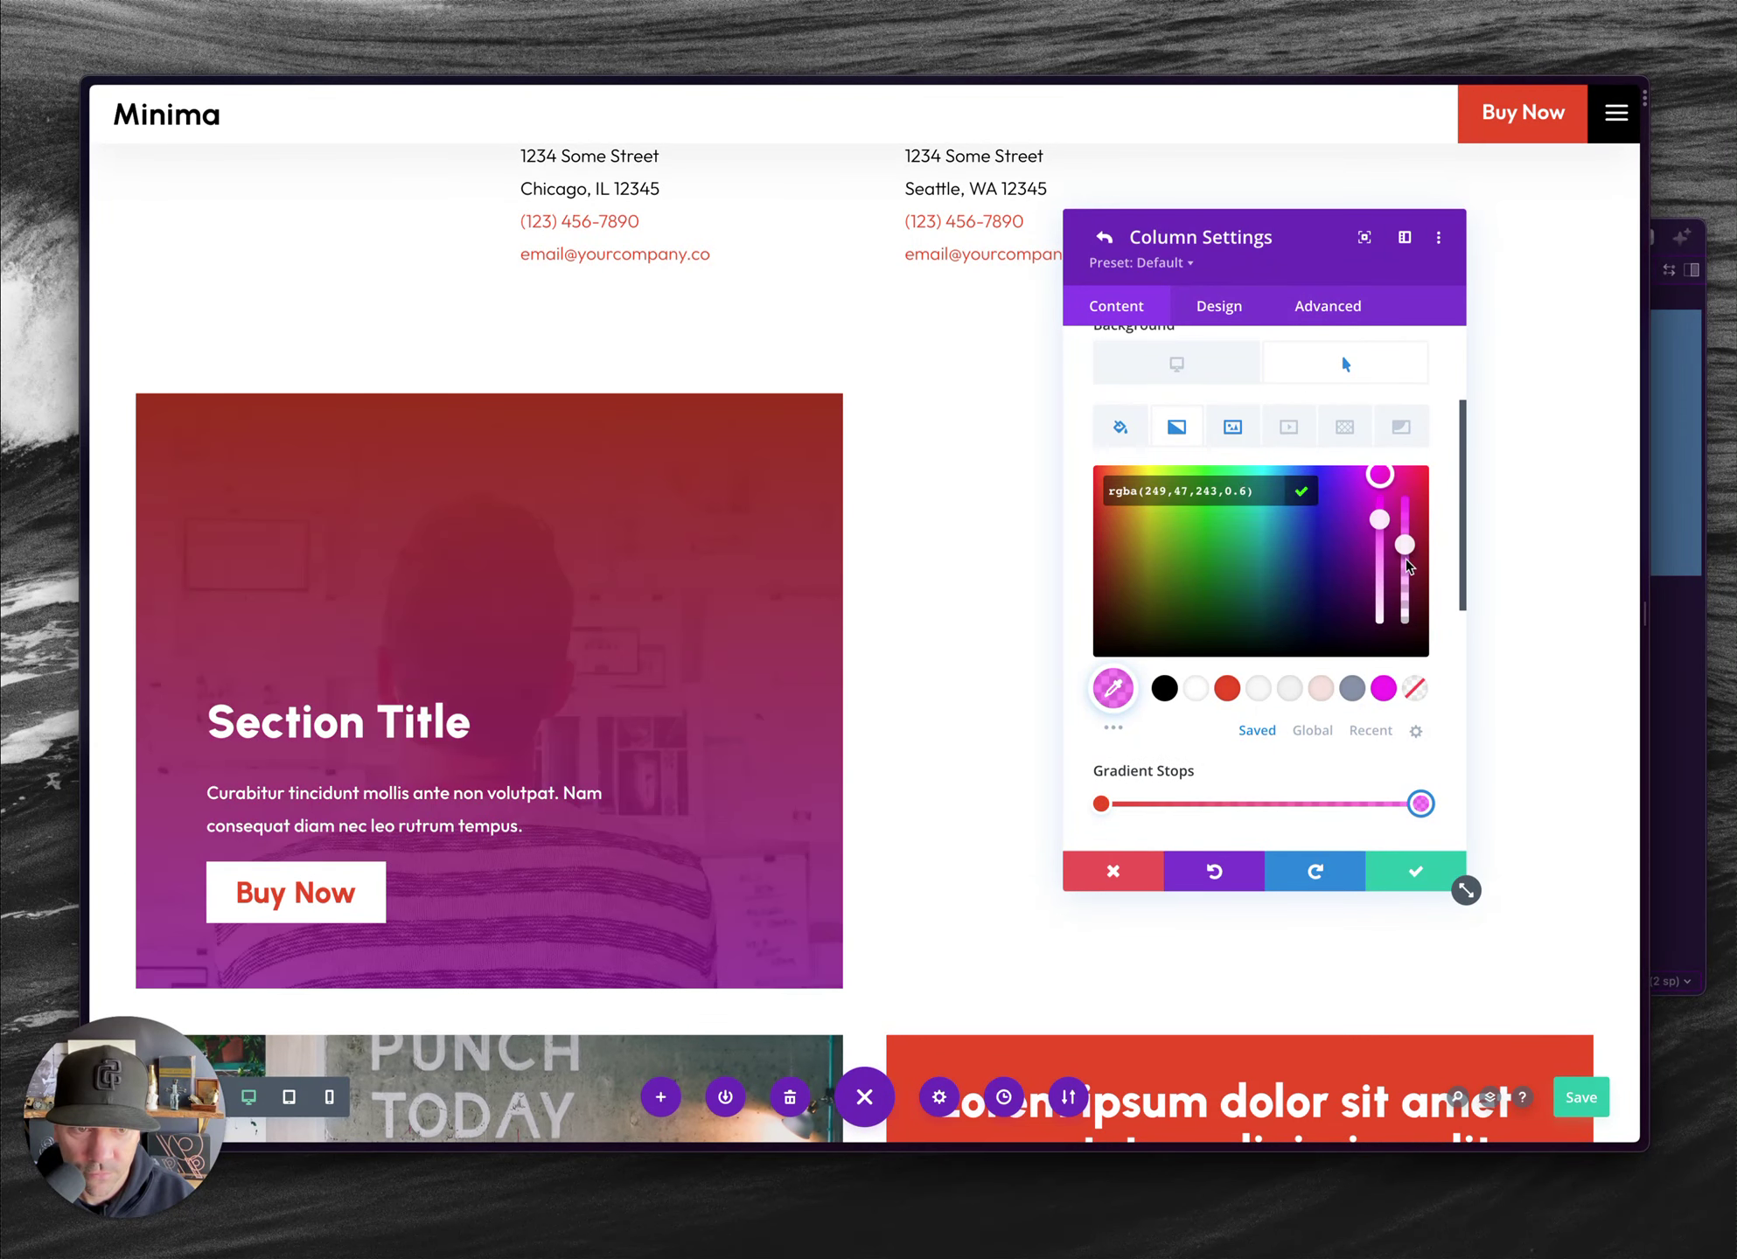
pyautogui.scroll(3, 1242, 500)
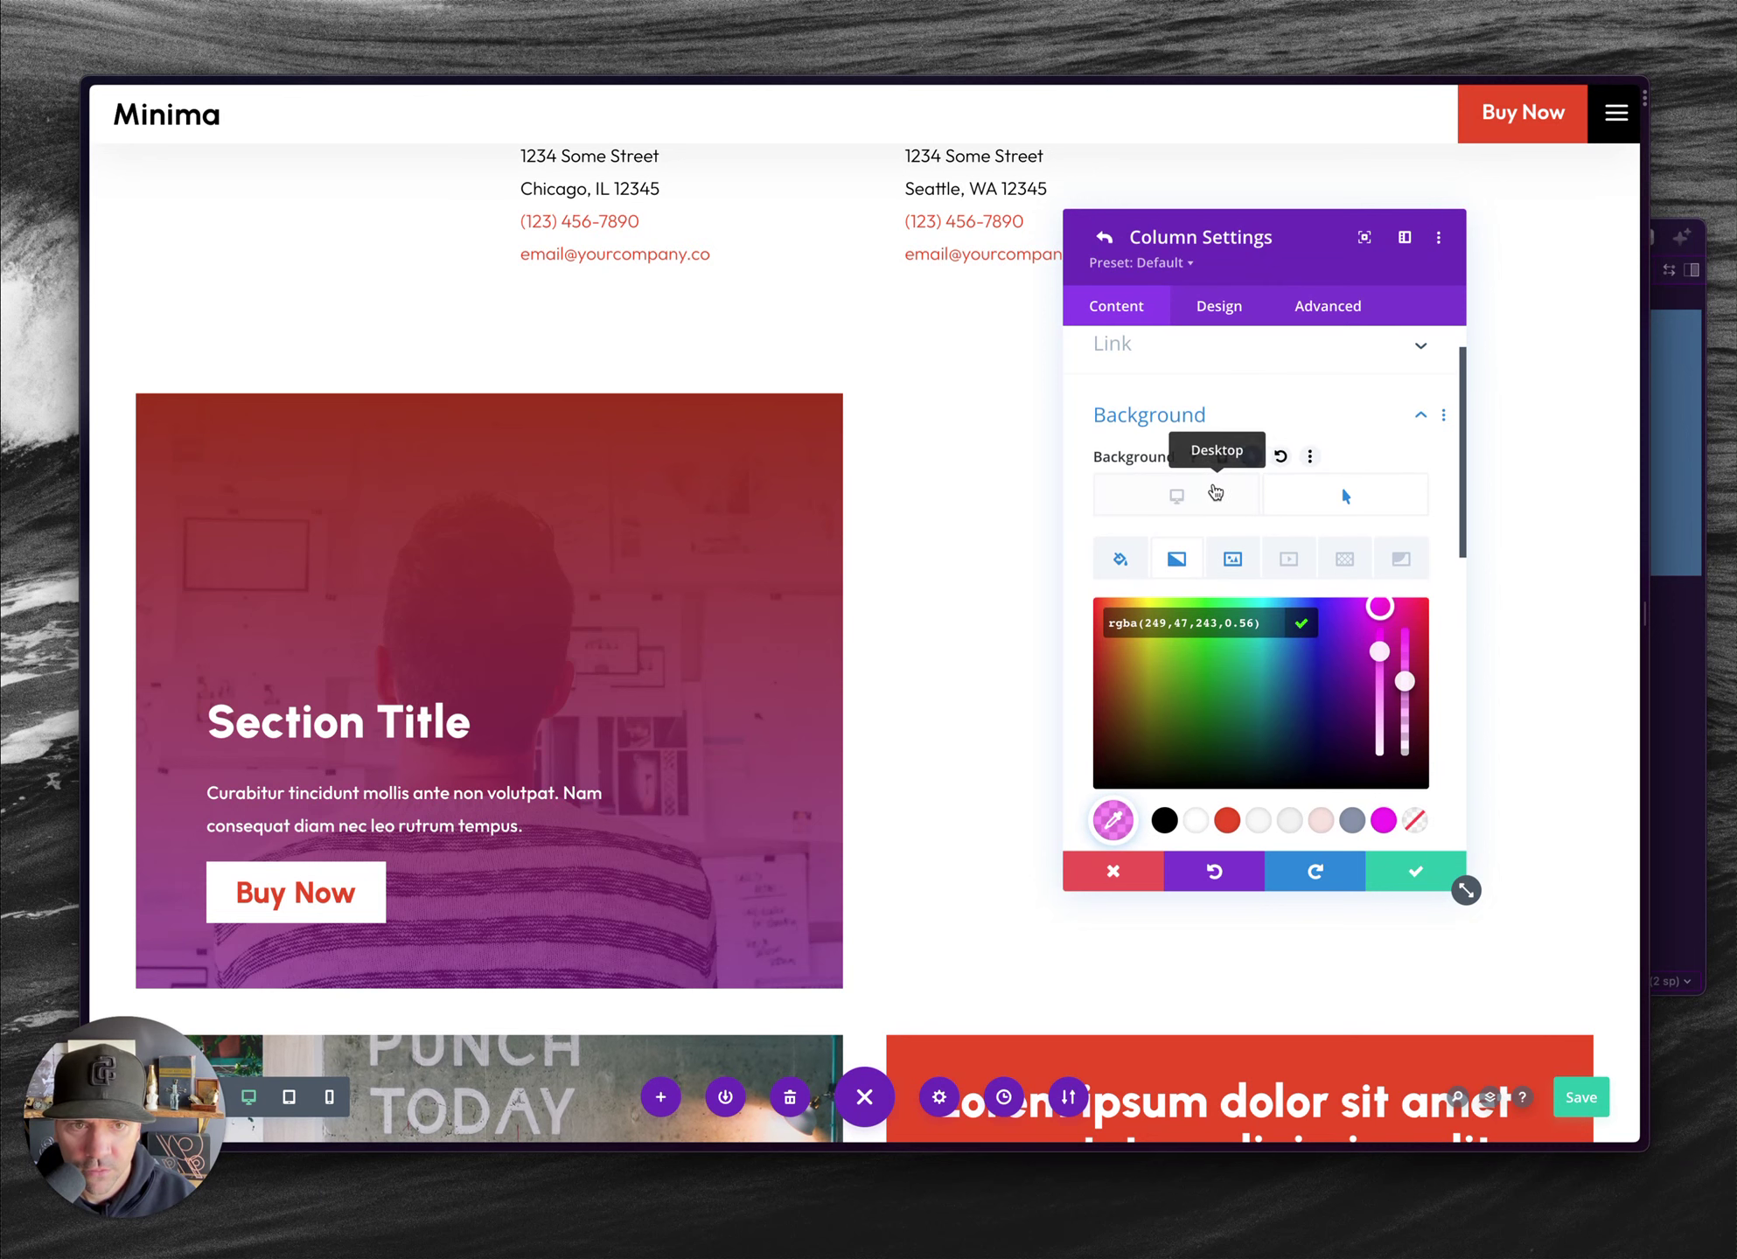
# - Compare the column's desktop and hover background gradients, ending on the desktop one
pyautogui.click(1207, 495)
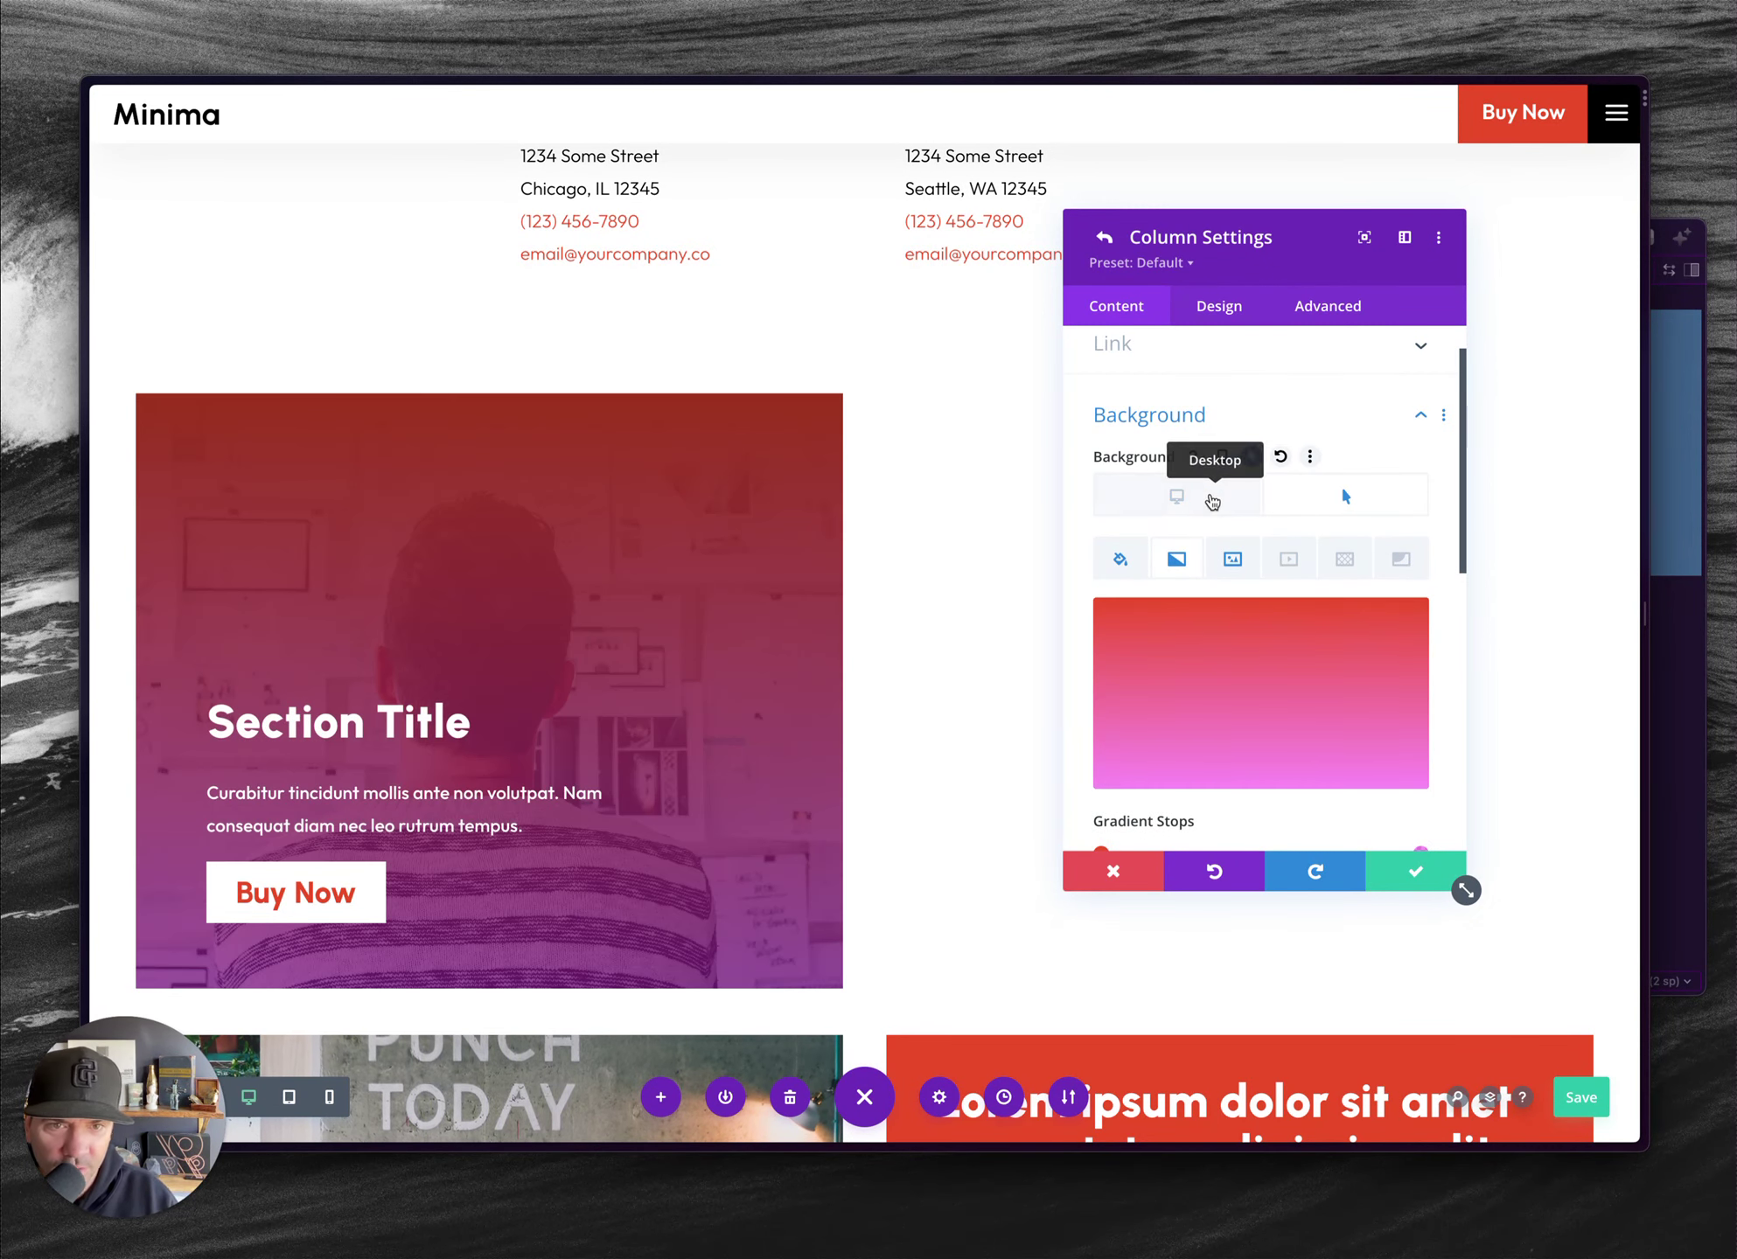
pyautogui.click(1198, 499)
pyautogui.click(1344, 500)
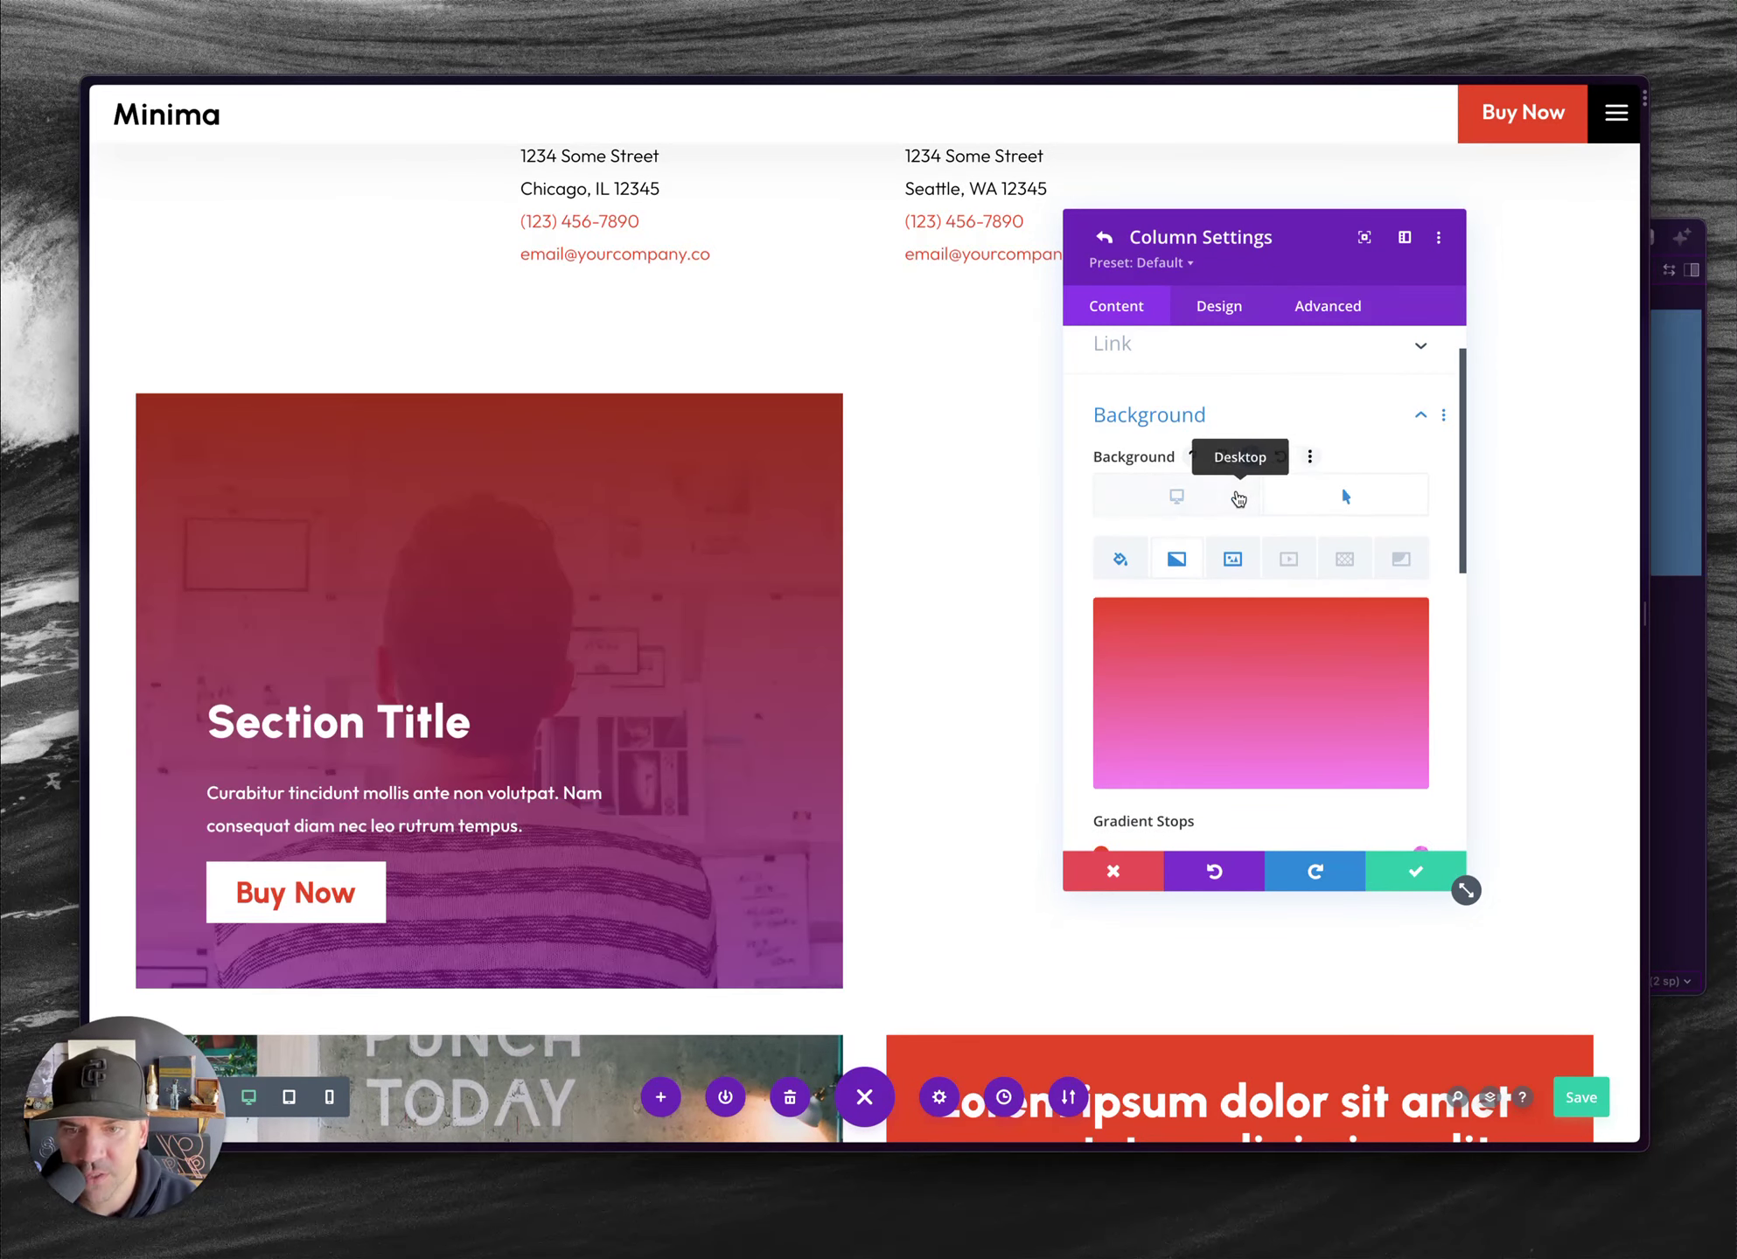
pyautogui.click(1194, 495)
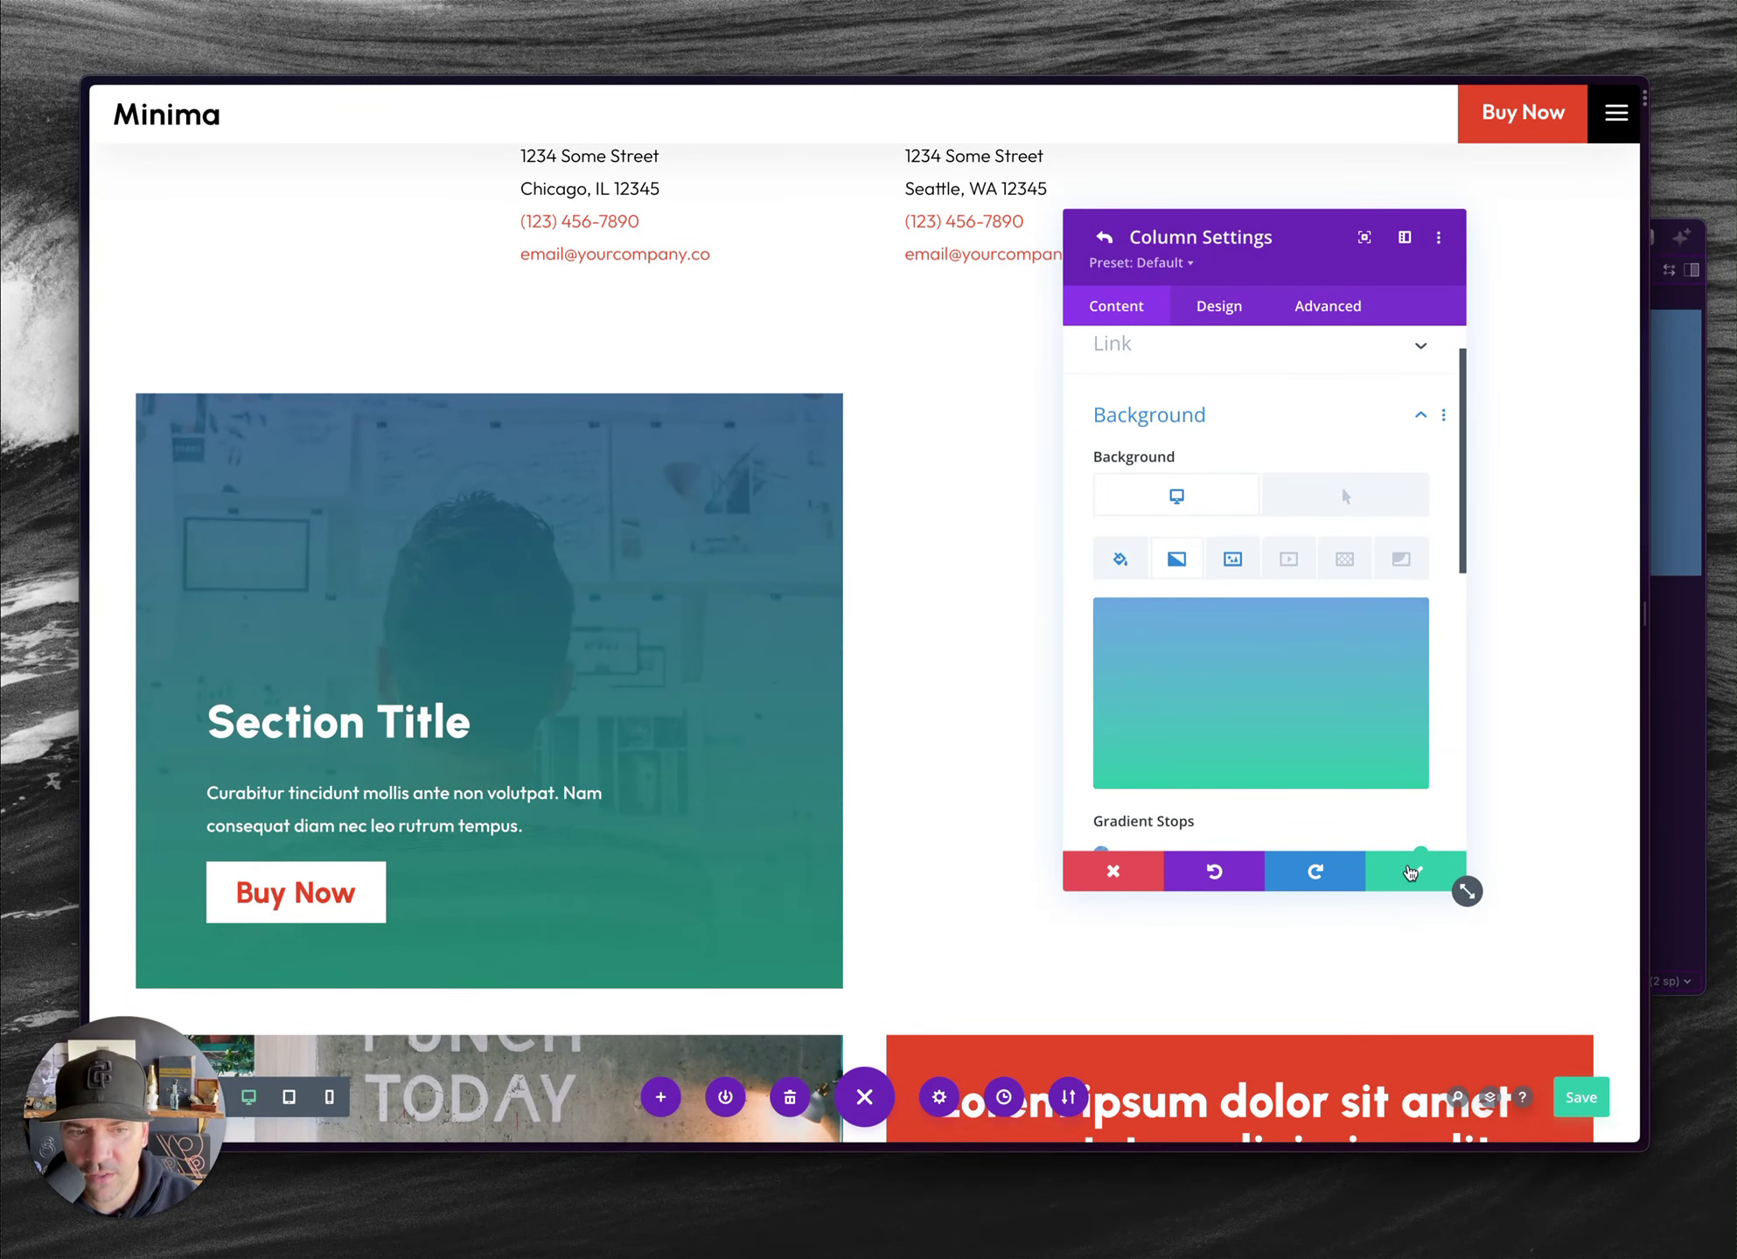
# - Confirm the column settings and reload the live page to test the card's hover gradient
pyautogui.click(1466, 891)
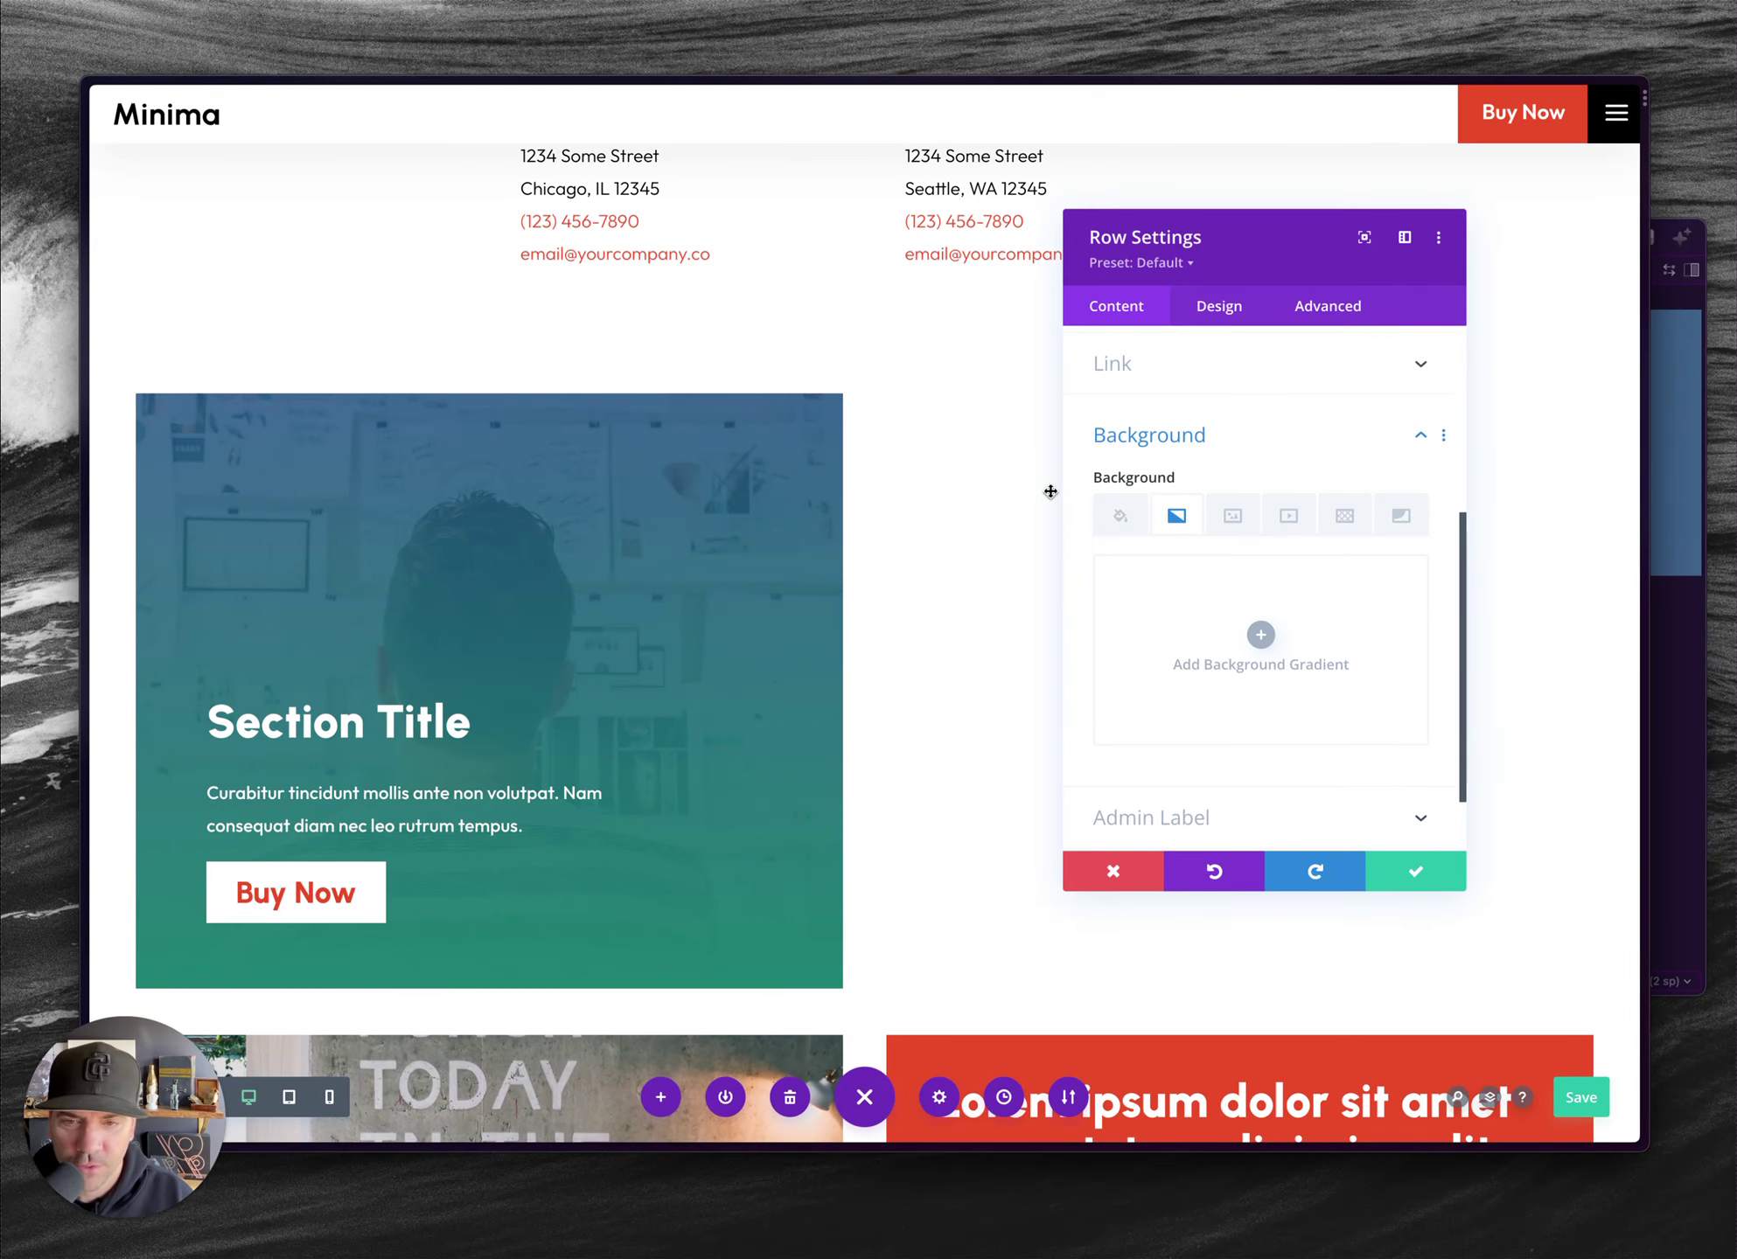
pyautogui.hotkey('ctrl', 'Tab')
pyautogui.press('super+r')
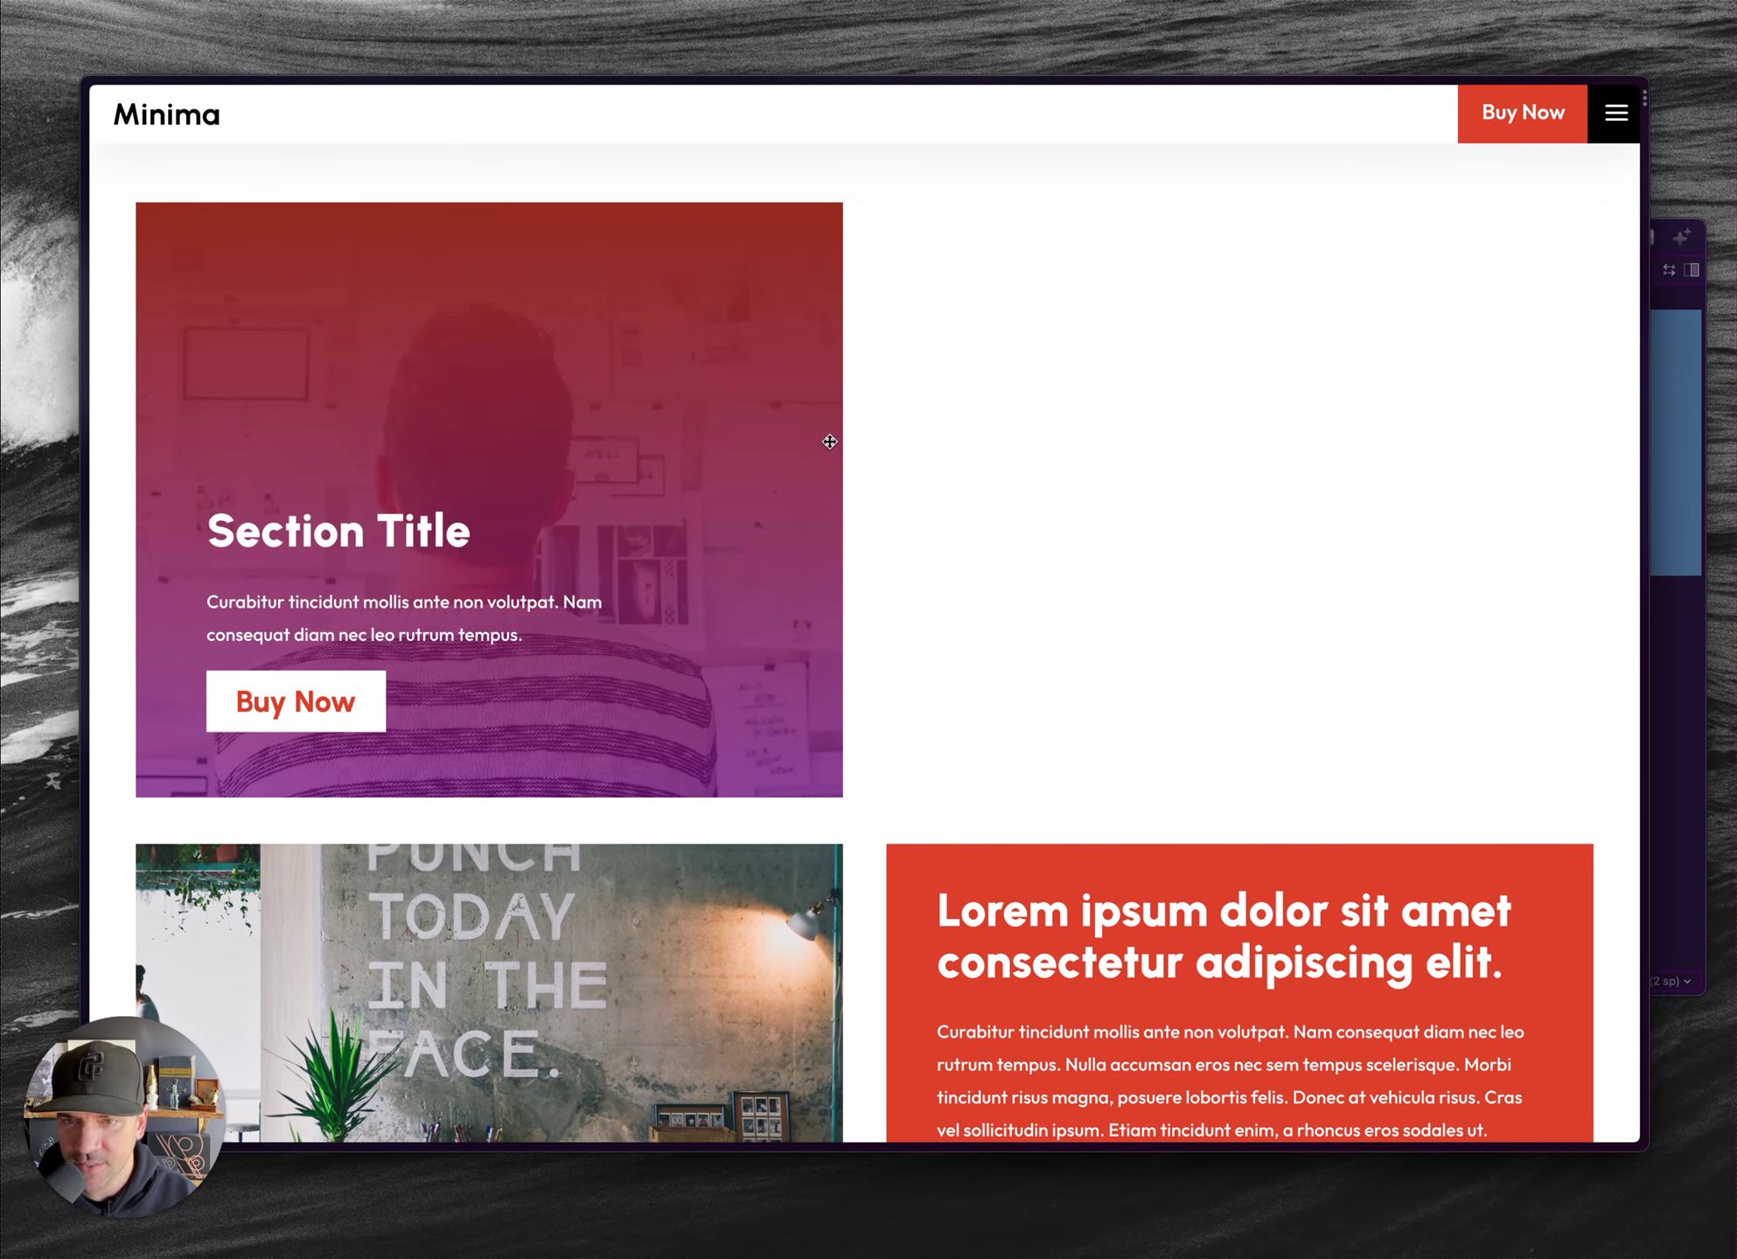
# - Delete the desktop background gradient from the row's first column
pyautogui.click(1066, 510)
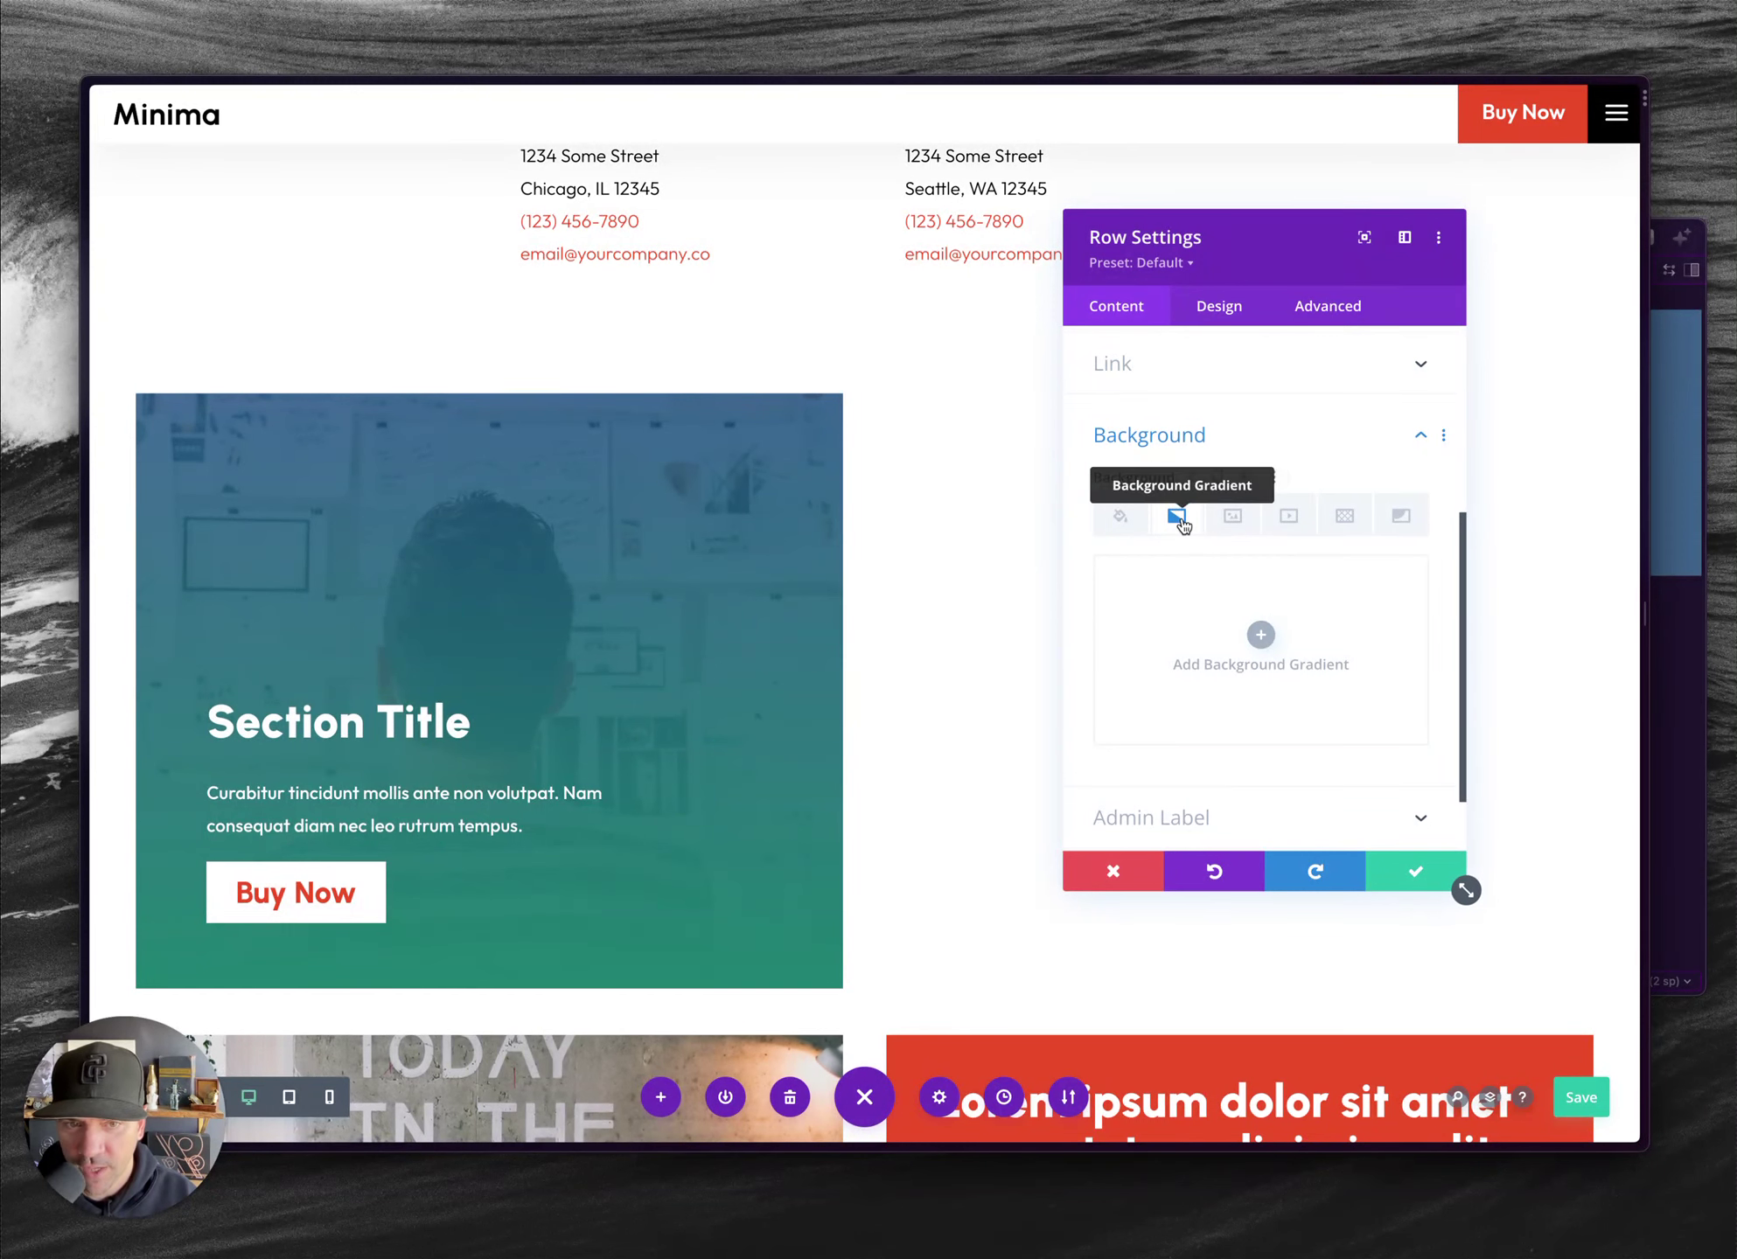
pyautogui.scroll(5, 1157, 400)
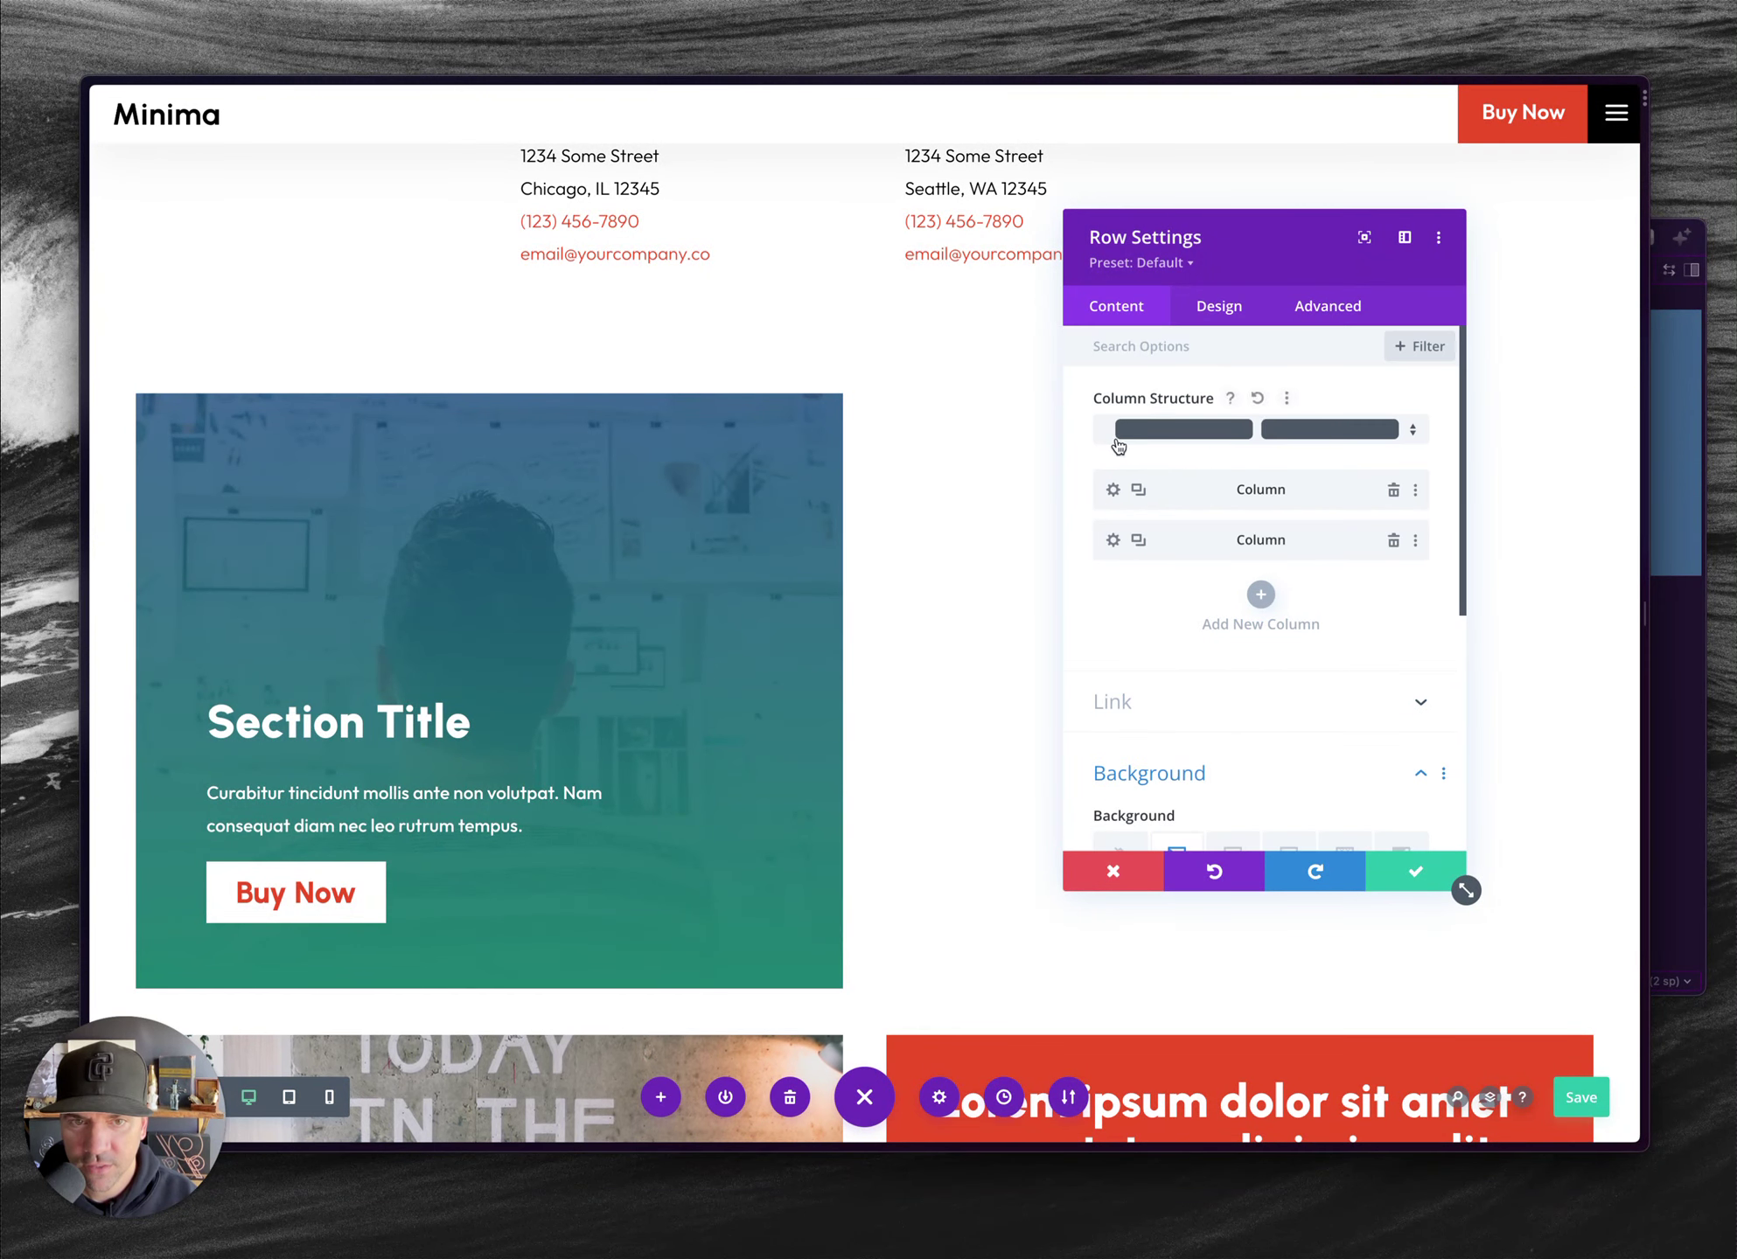
pyautogui.click(1115, 488)
pyautogui.scroll(-3, 1194, 601)
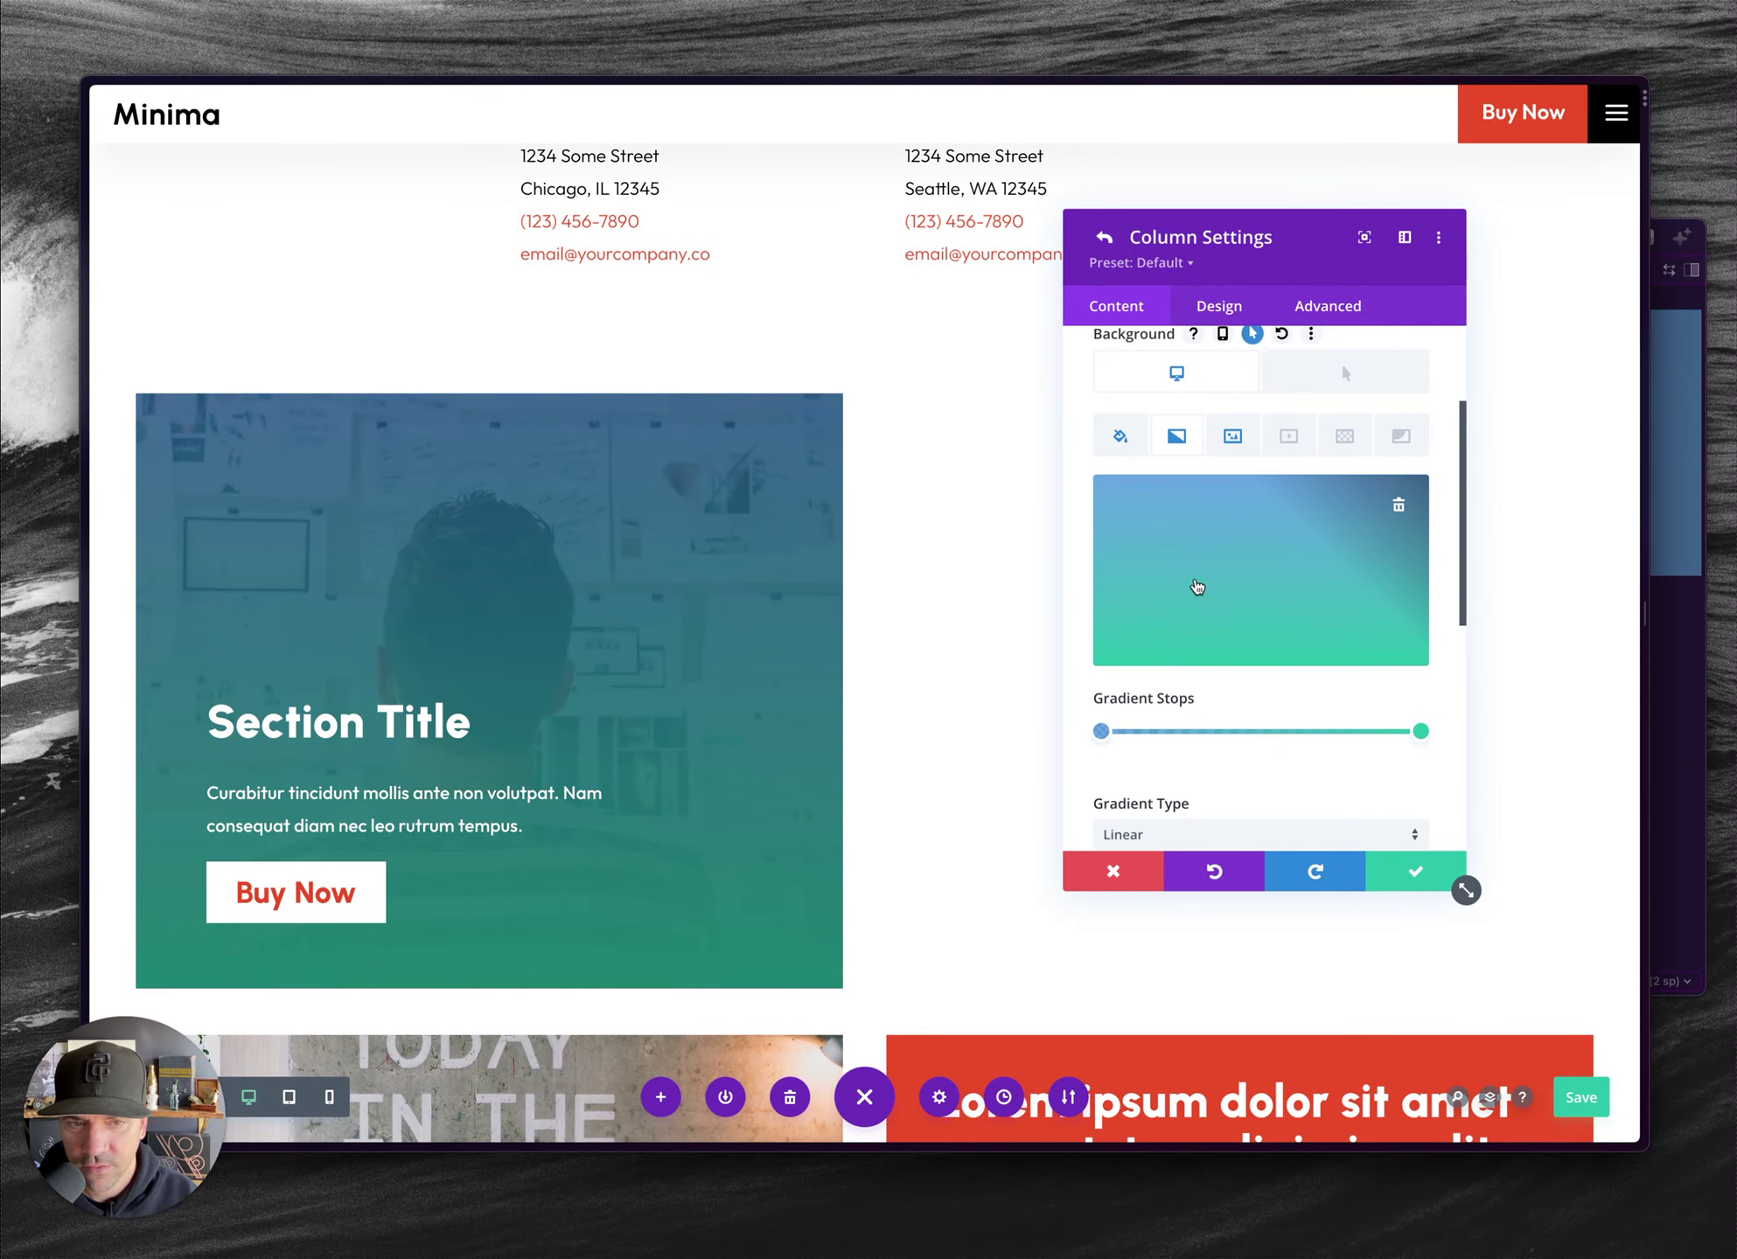
pyautogui.scroll(-5, 1166, 438)
pyautogui.scroll(-1, 1150, 798)
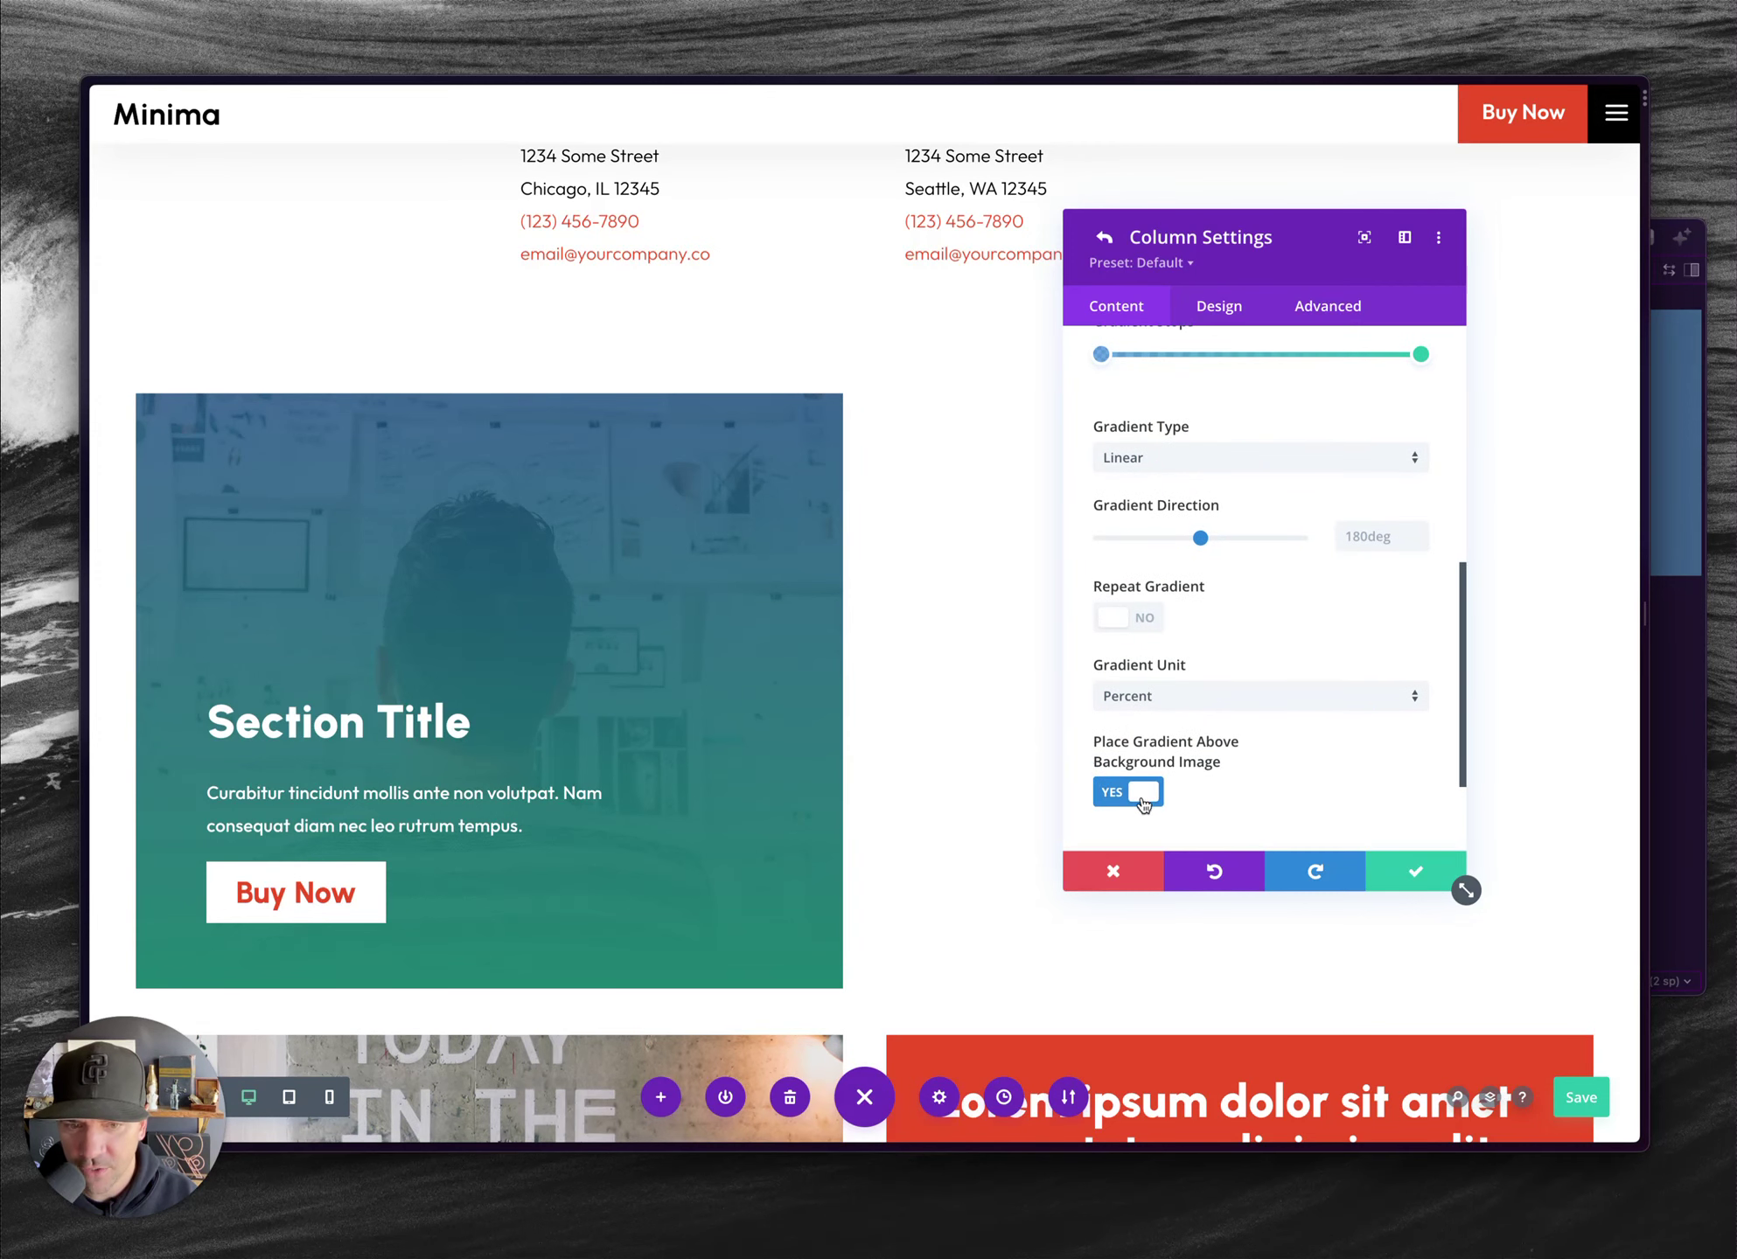
pyautogui.click(1145, 798)
pyautogui.scroll(5, 1190, 625)
pyautogui.click(1399, 524)
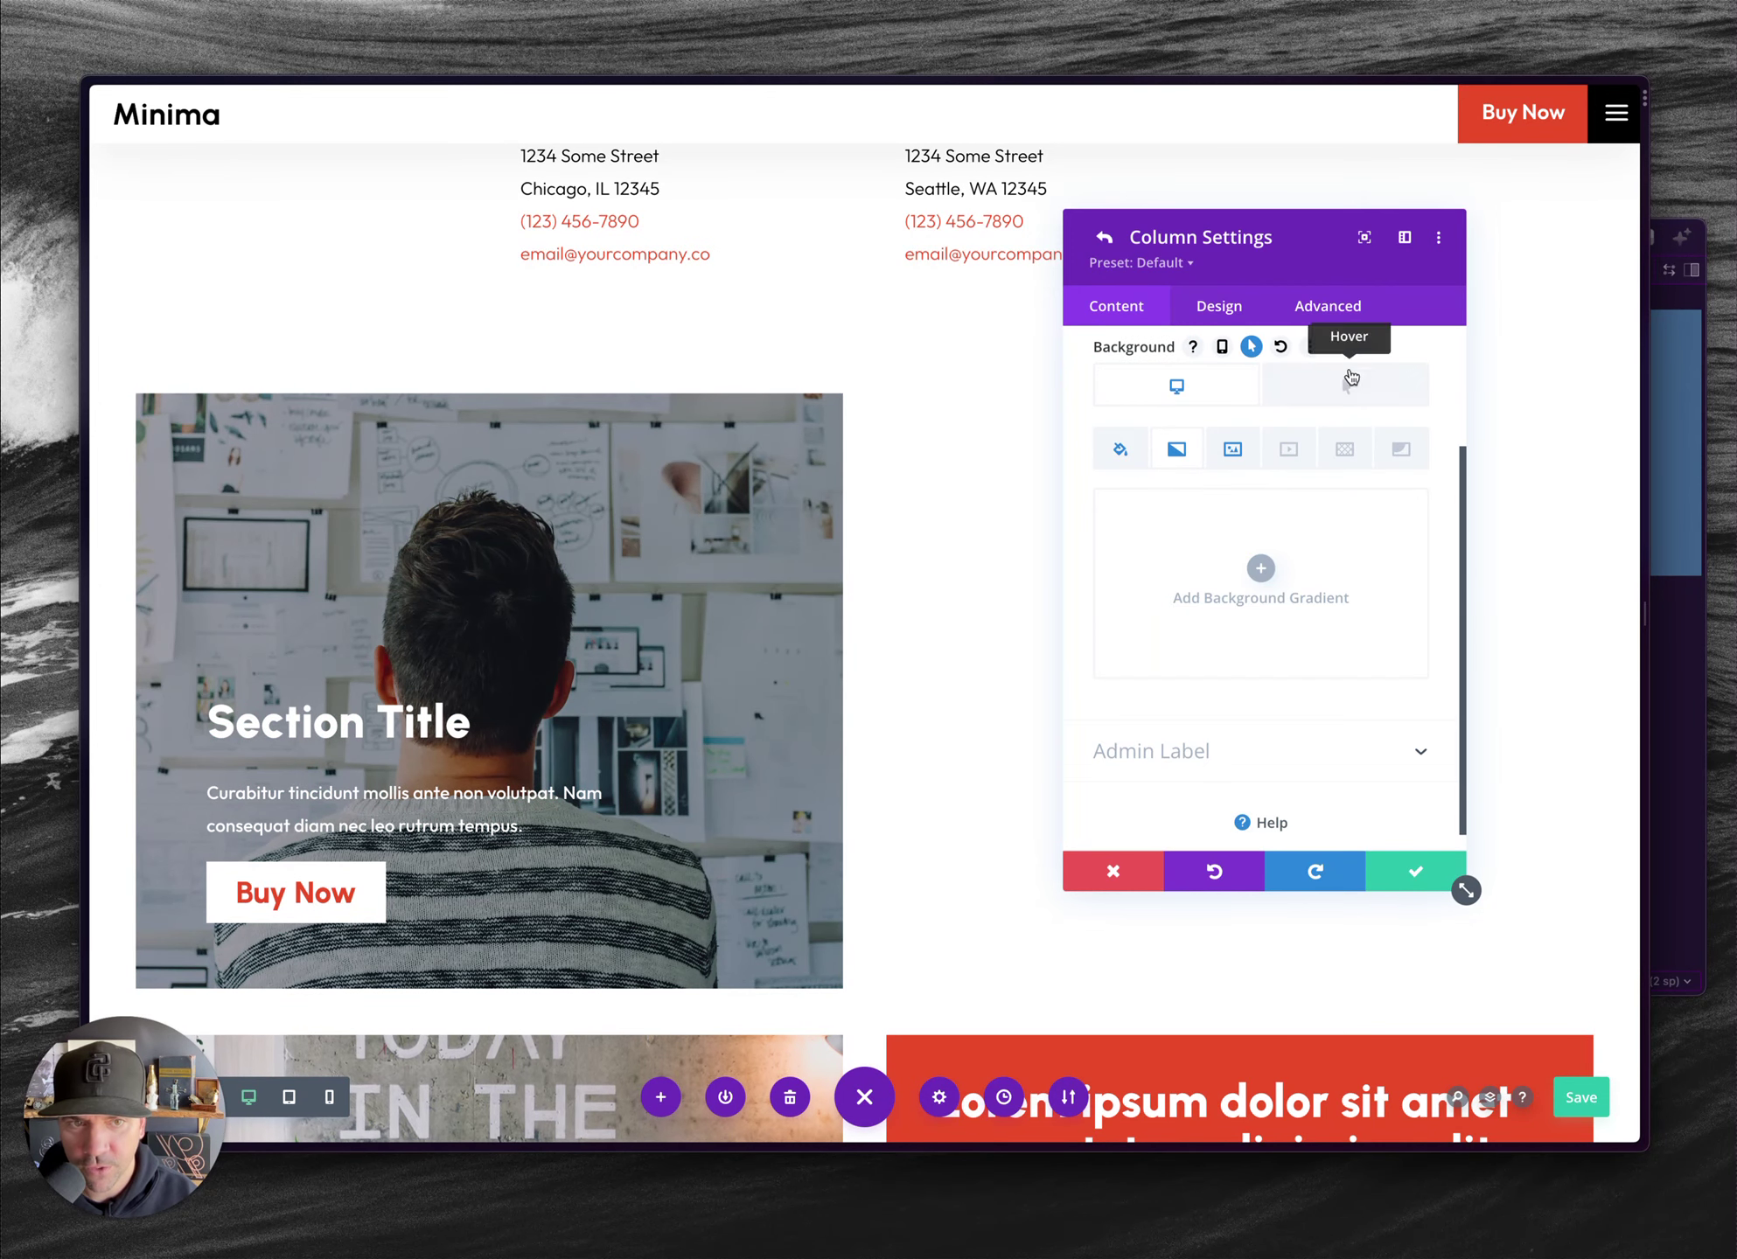
# - Delete the column's hover background gradient and confirm the column and row settings
pyautogui.click(1334, 391)
pyautogui.click(1399, 521)
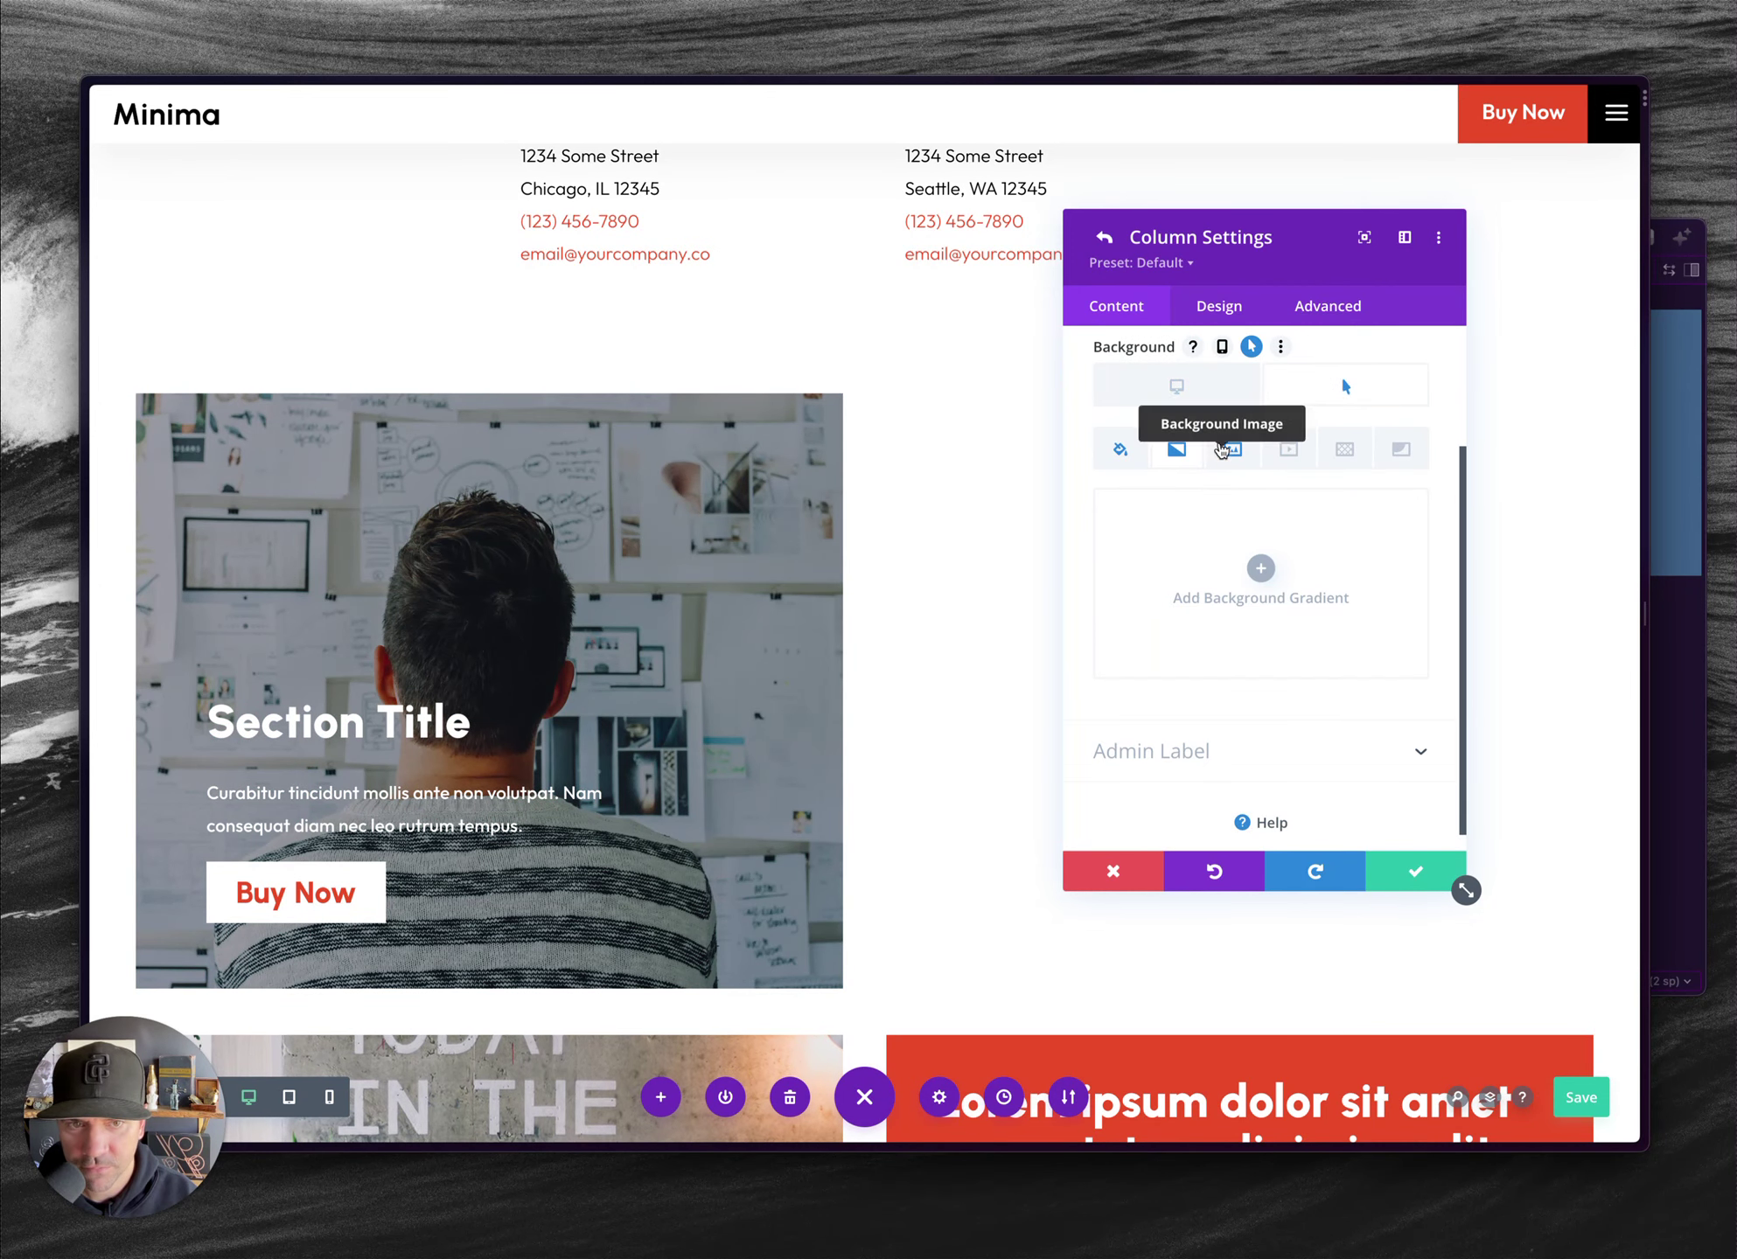
pyautogui.click(1212, 402)
pyautogui.click(1410, 855)
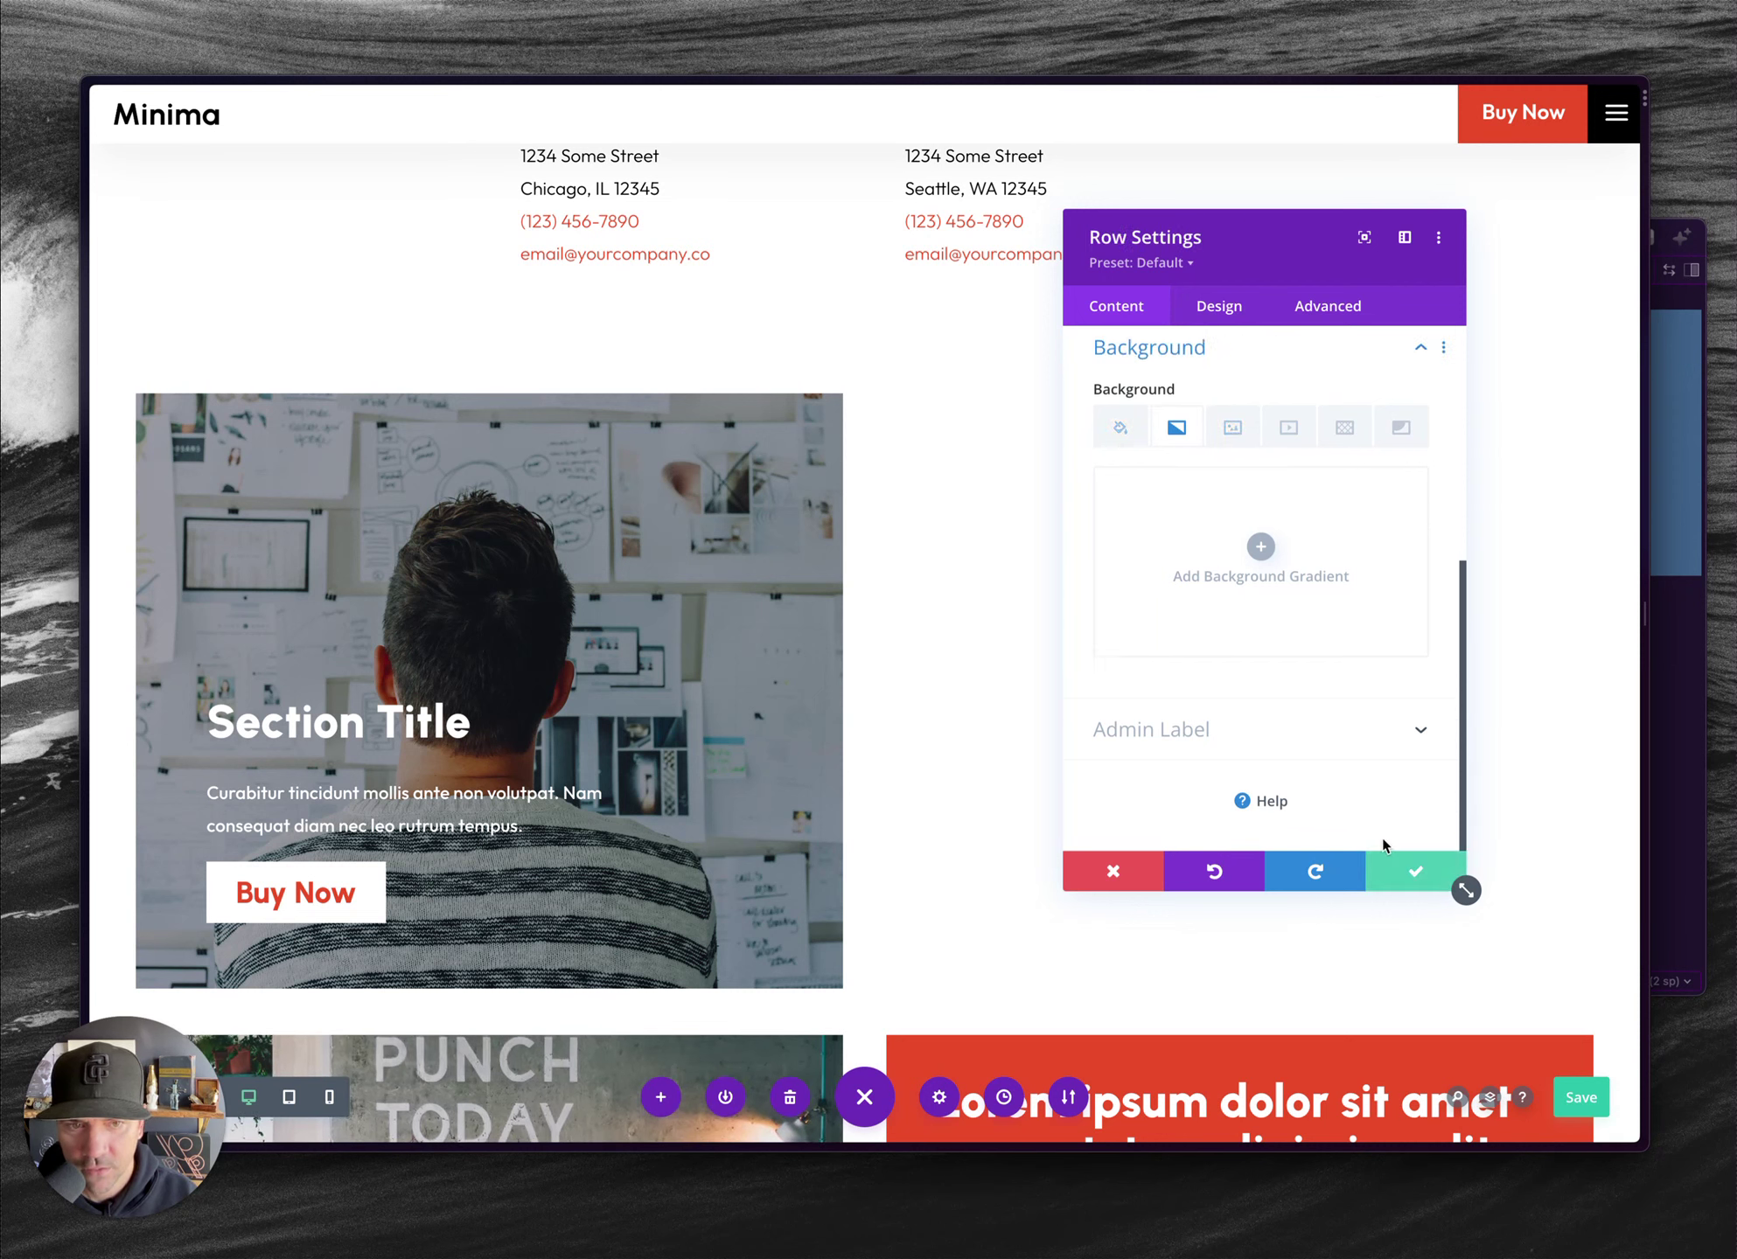
pyautogui.click(1410, 867)
# - Replace the page's custom CSS with the #locations .locationsRow .location:before overlay rule using rgba(0, 0, 0, 0.33) and an all .3s ease-in-out transition
pyautogui.press('o')
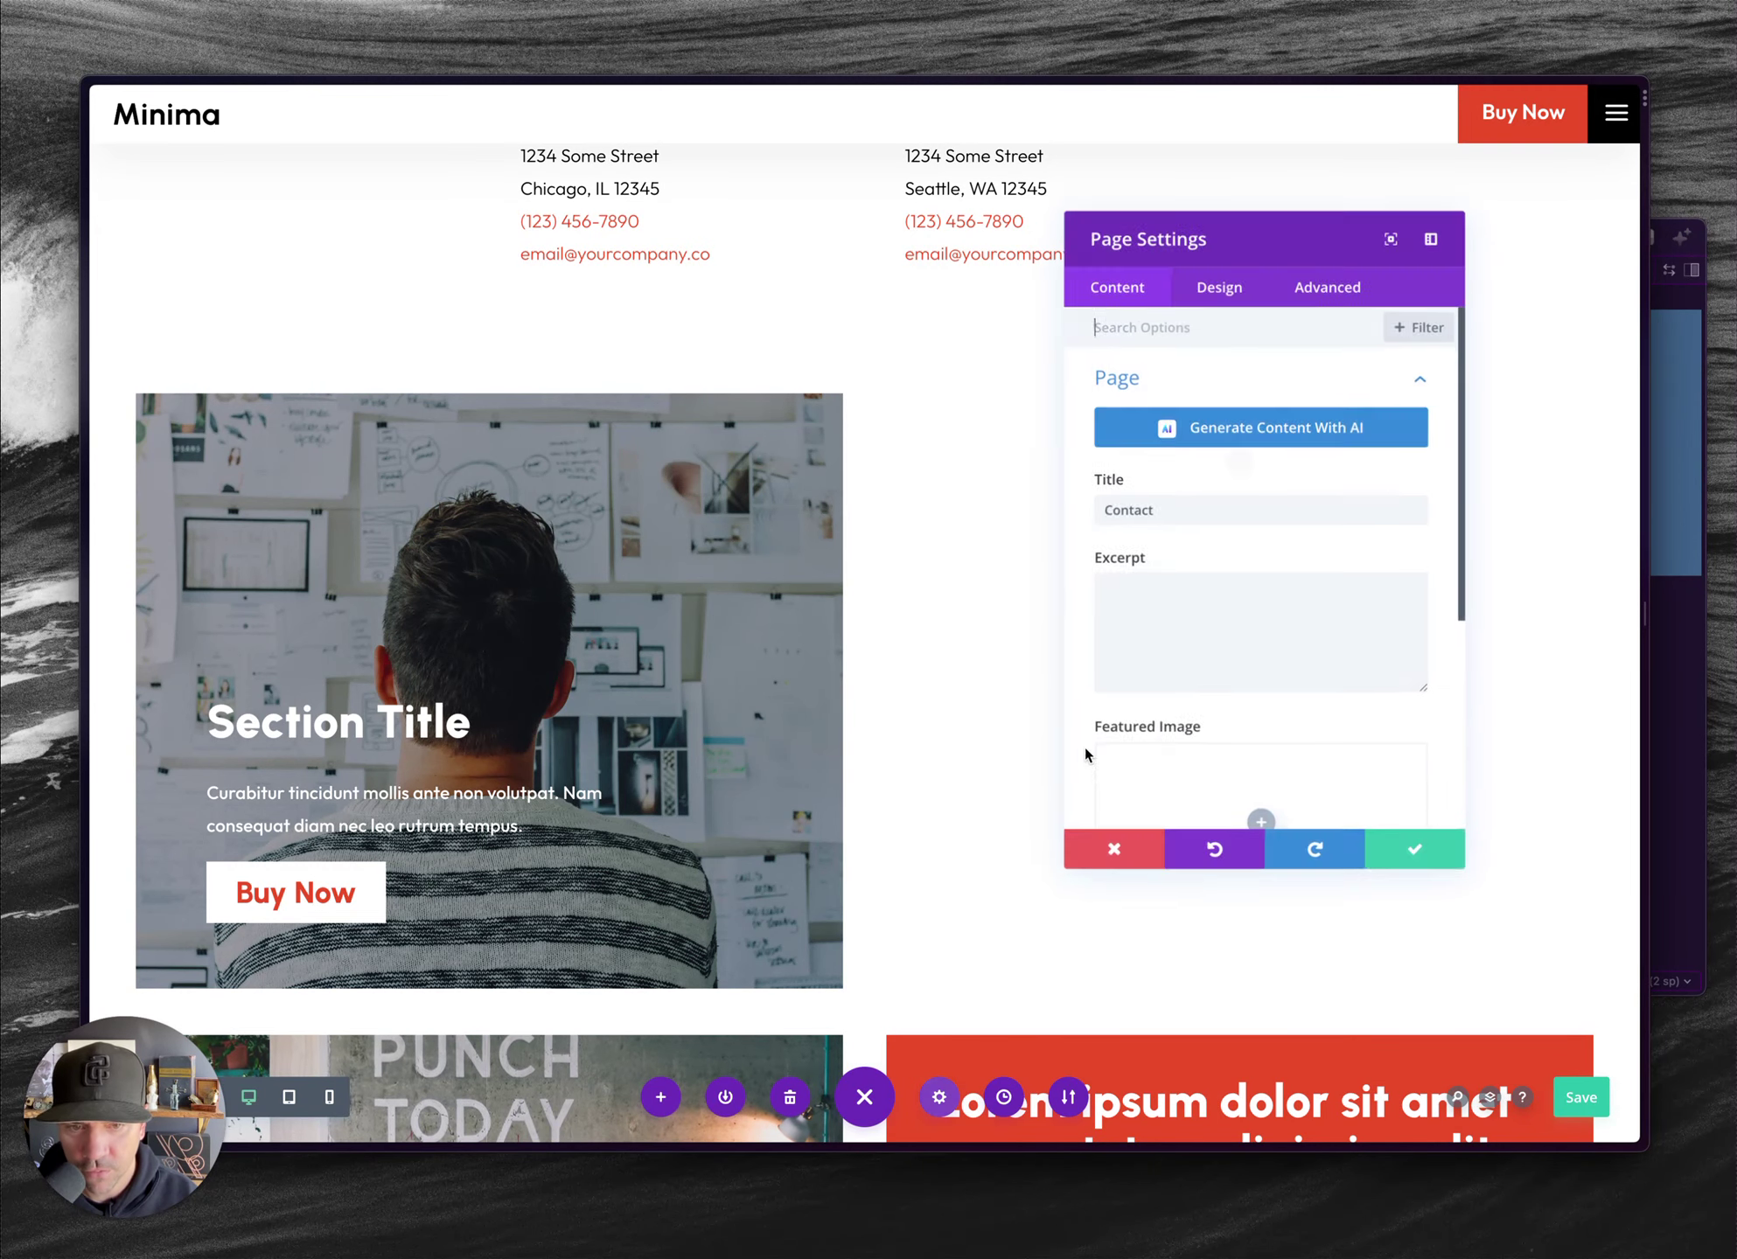
pyautogui.click(1330, 287)
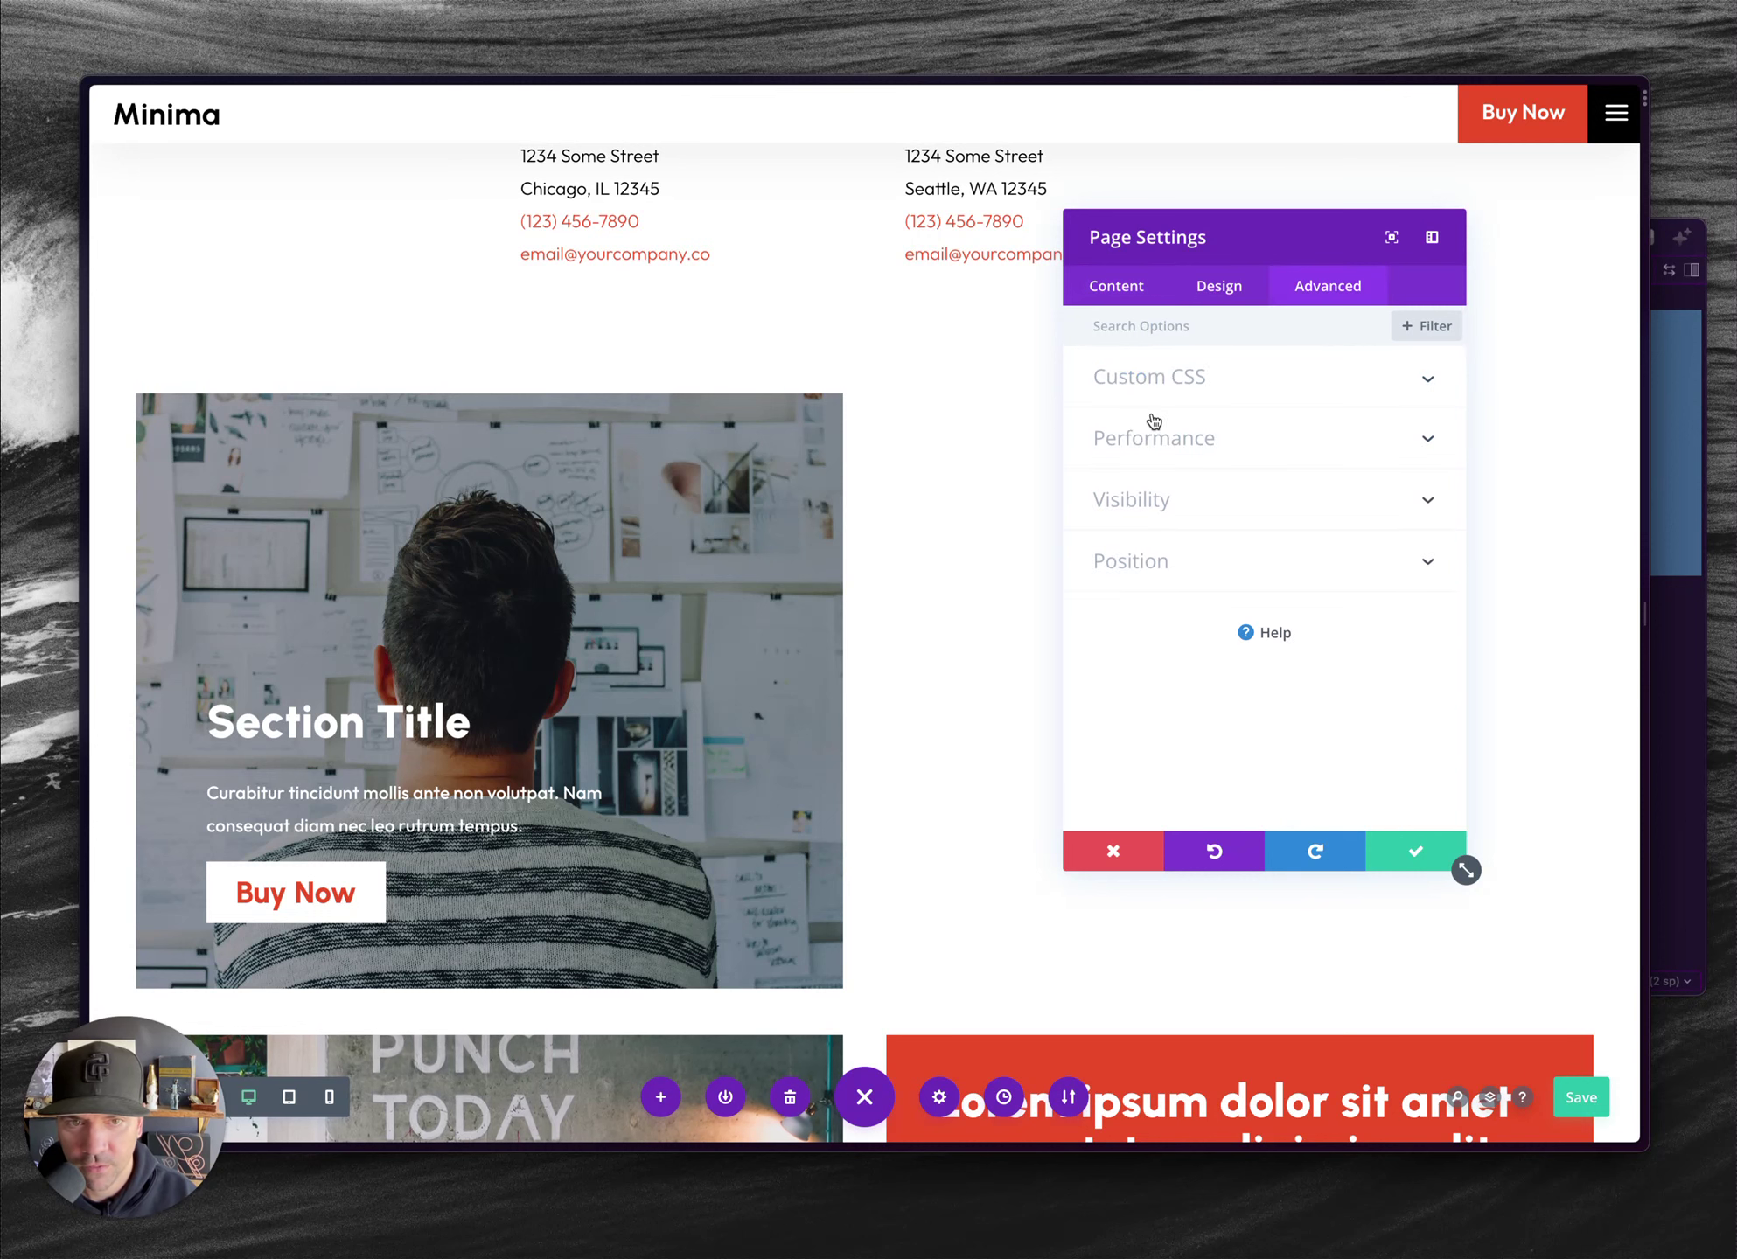
pyautogui.click(1156, 383)
pyautogui.press('super+a')
pyautogui.press('BackSpace')
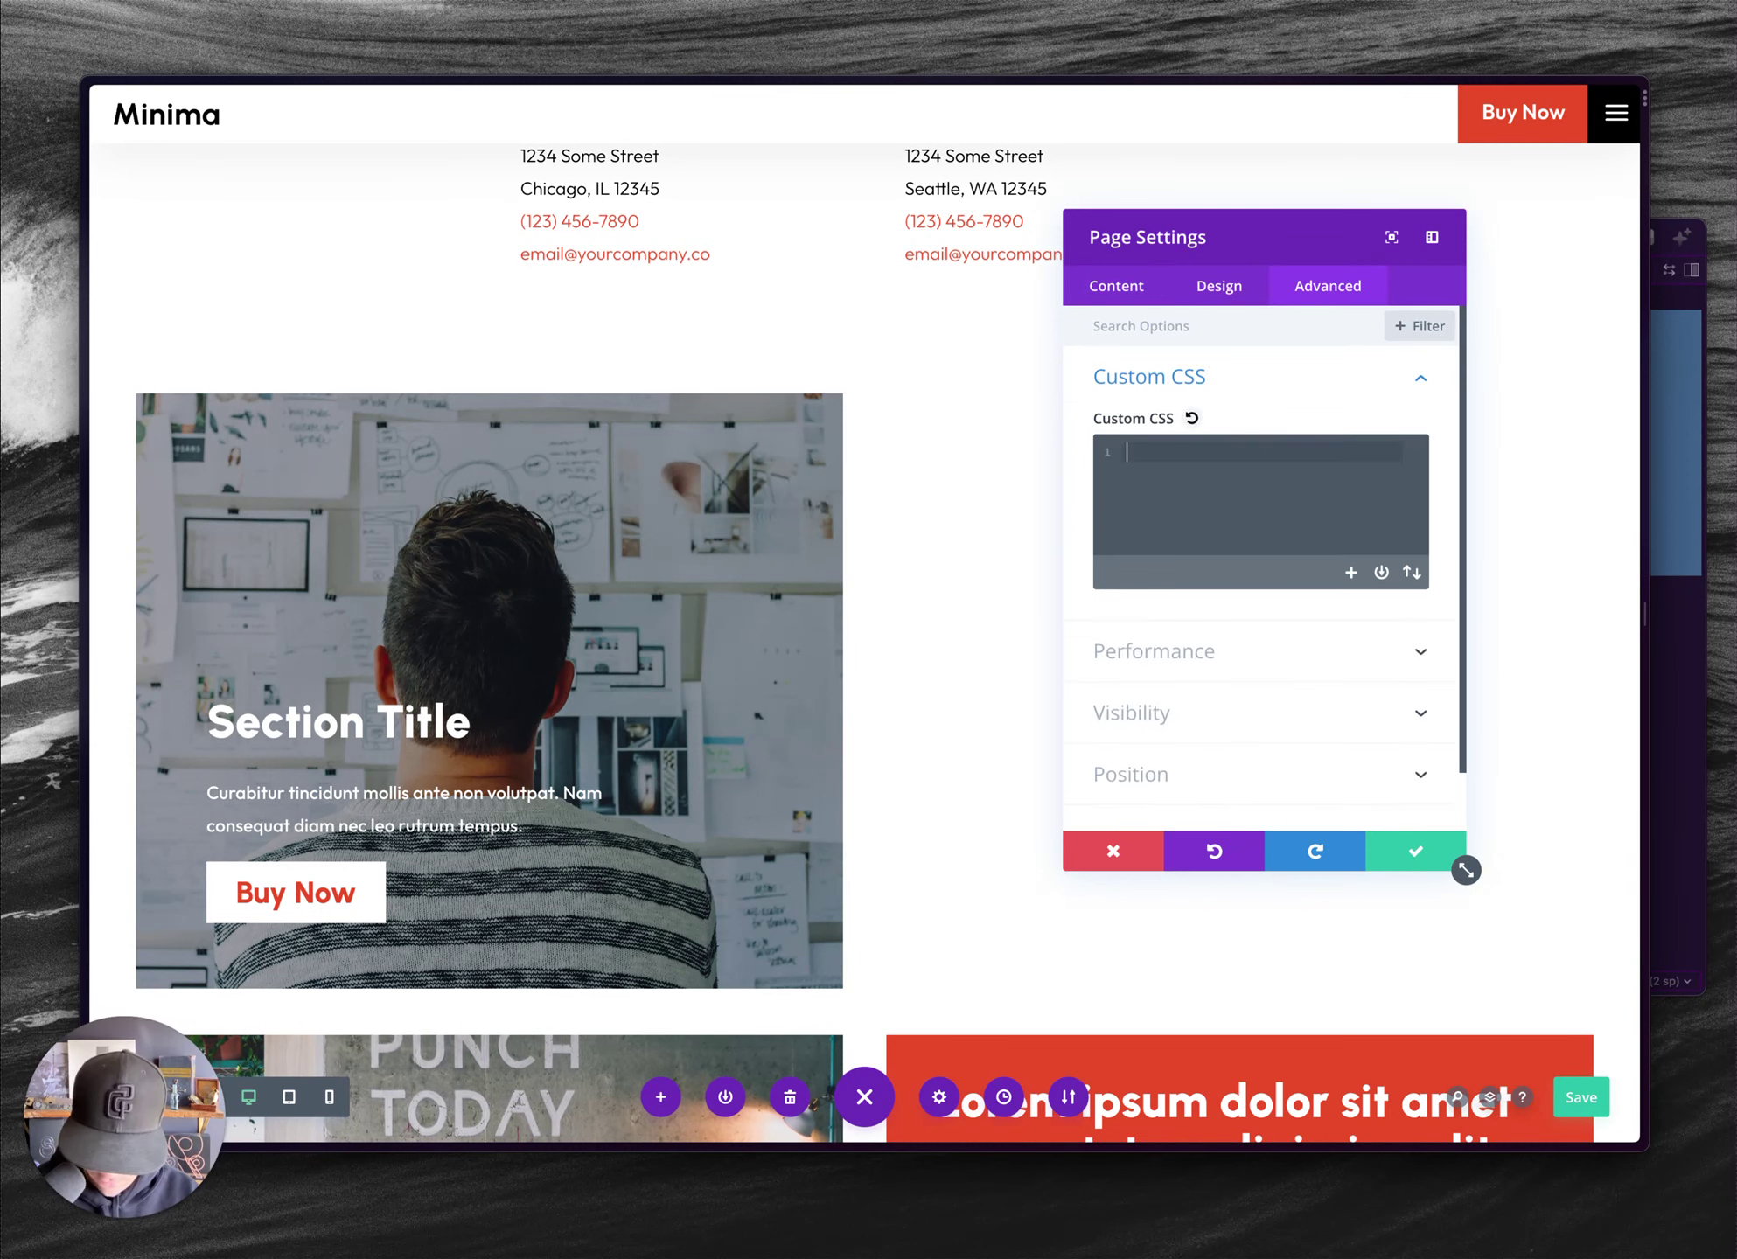
pyautogui.write('/* LOCATIONS */ #locations .locationsRow .location:before {   content:"";   display: block;   width: 100%;   height: 100%;   position: absolute;   top: 0;   left: 0;   background-color: rgba(0, 0, 0, 0.33);   transition: all .3s ease-in-out; }')
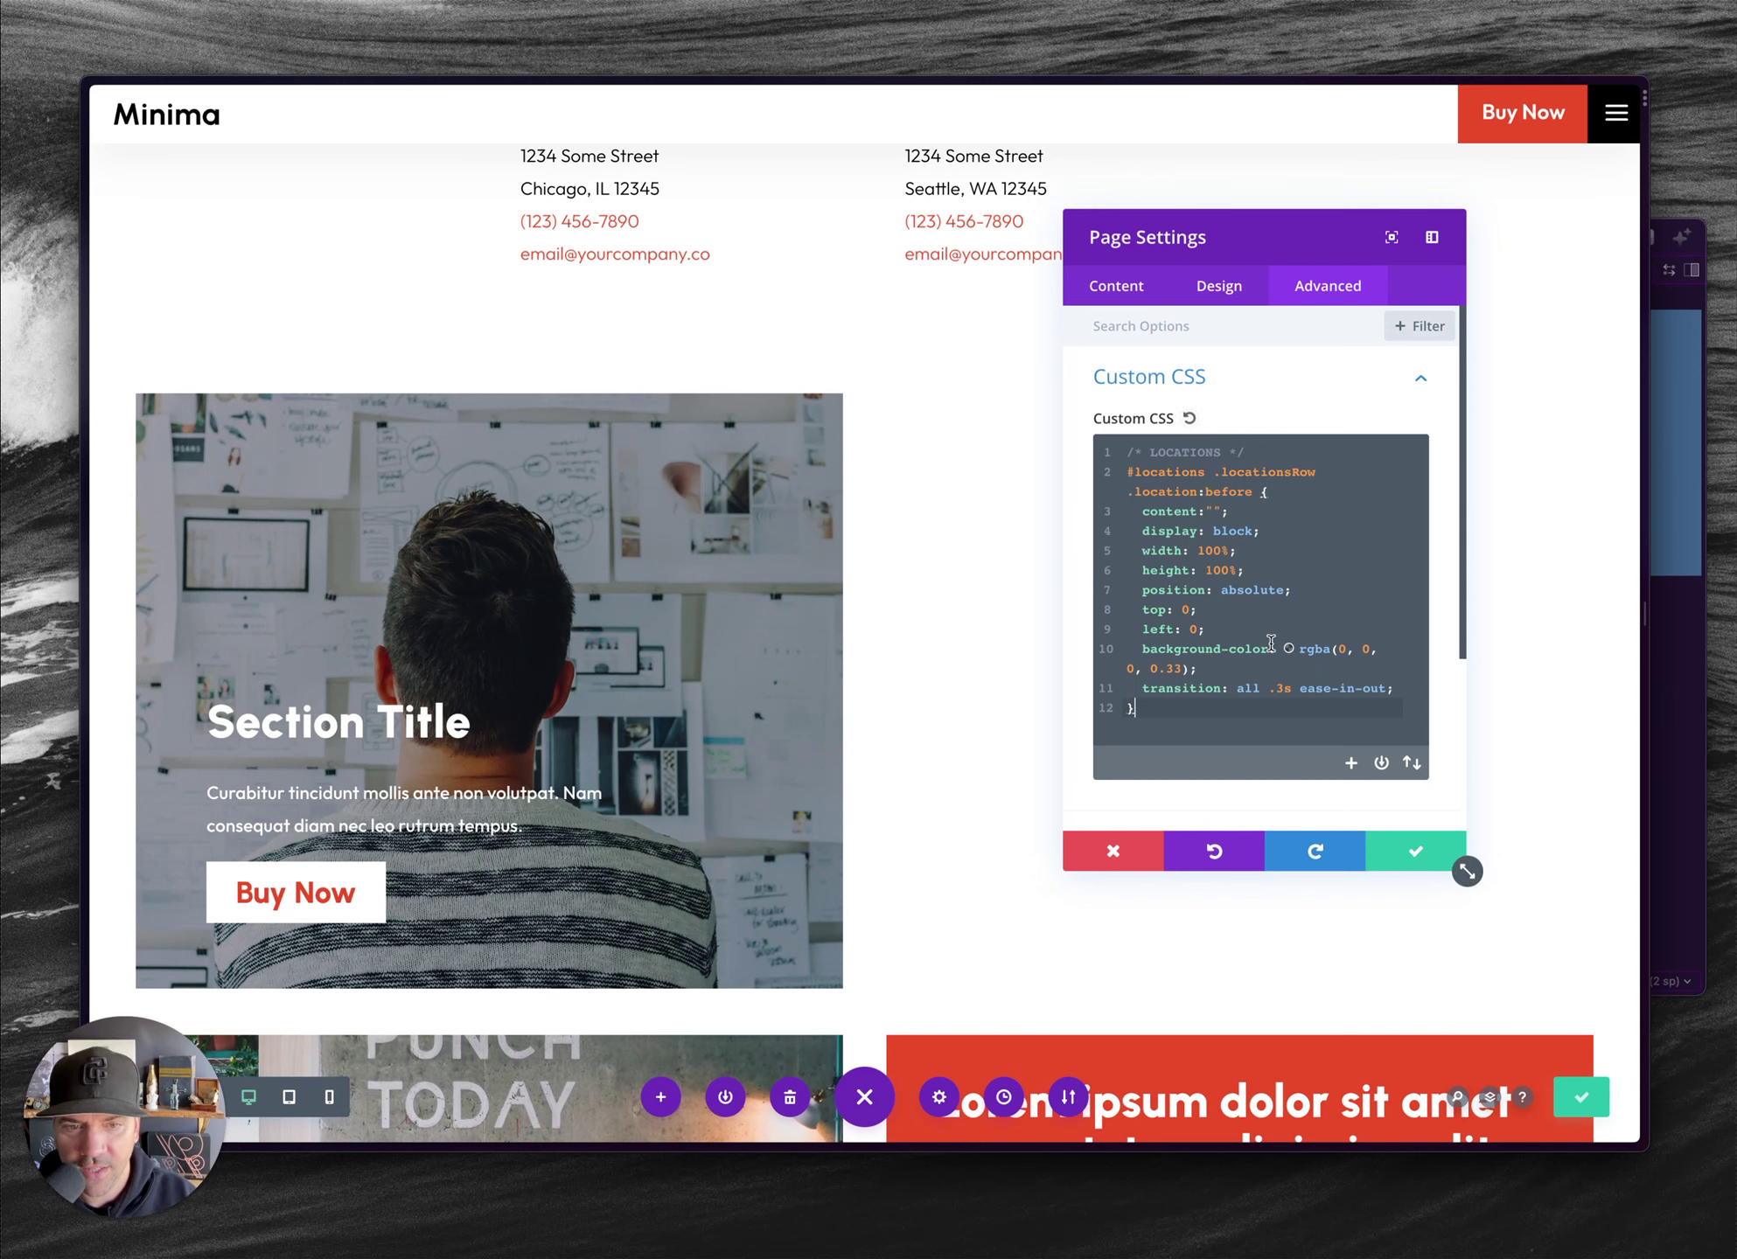
# - Switch to Nova and copy the .location:hover:before rule from tutorial.css
pyautogui.click(1680, 398)
pyautogui.scroll(-3, 1274, 559)
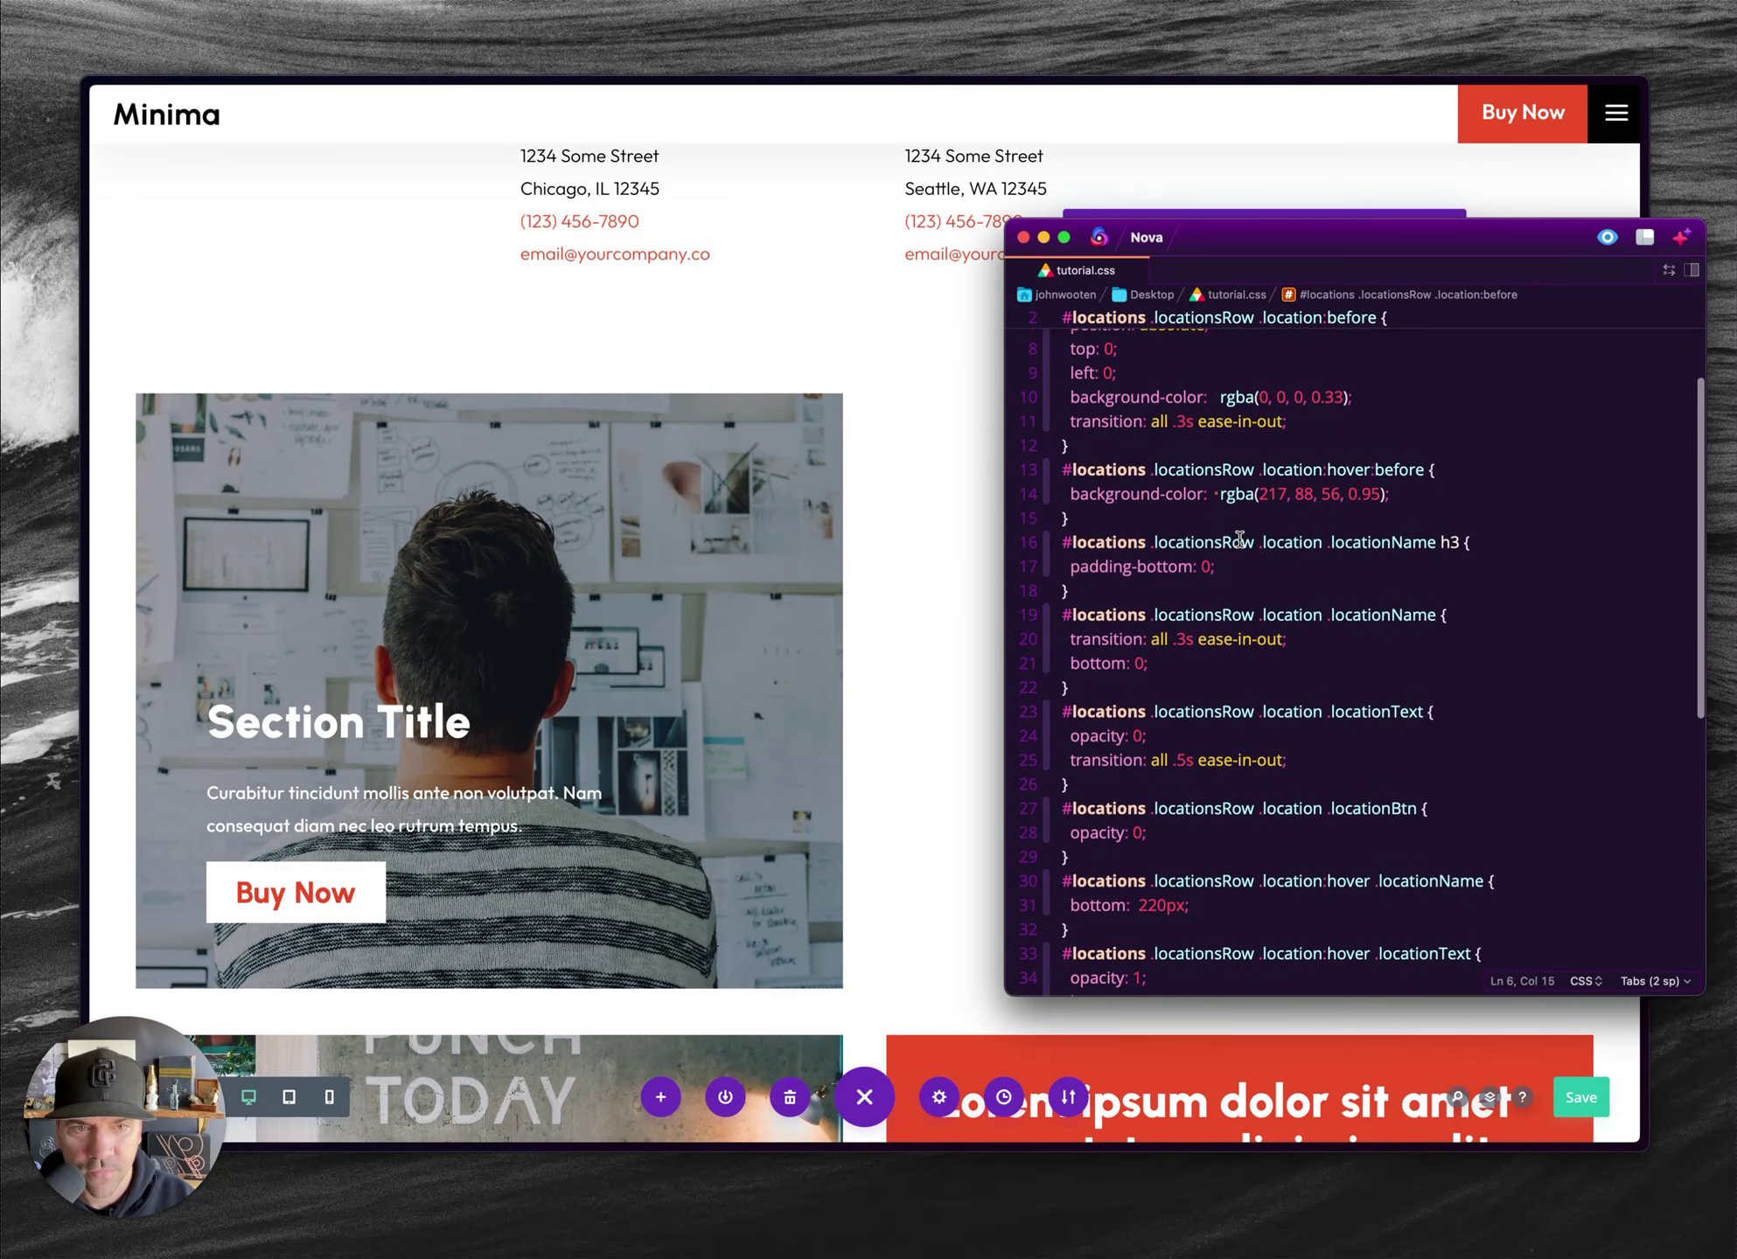
pyautogui.moveTo(1085, 513); pyautogui.dragTo(1006, 479)
pyautogui.hotkey('ctrl', 'c')
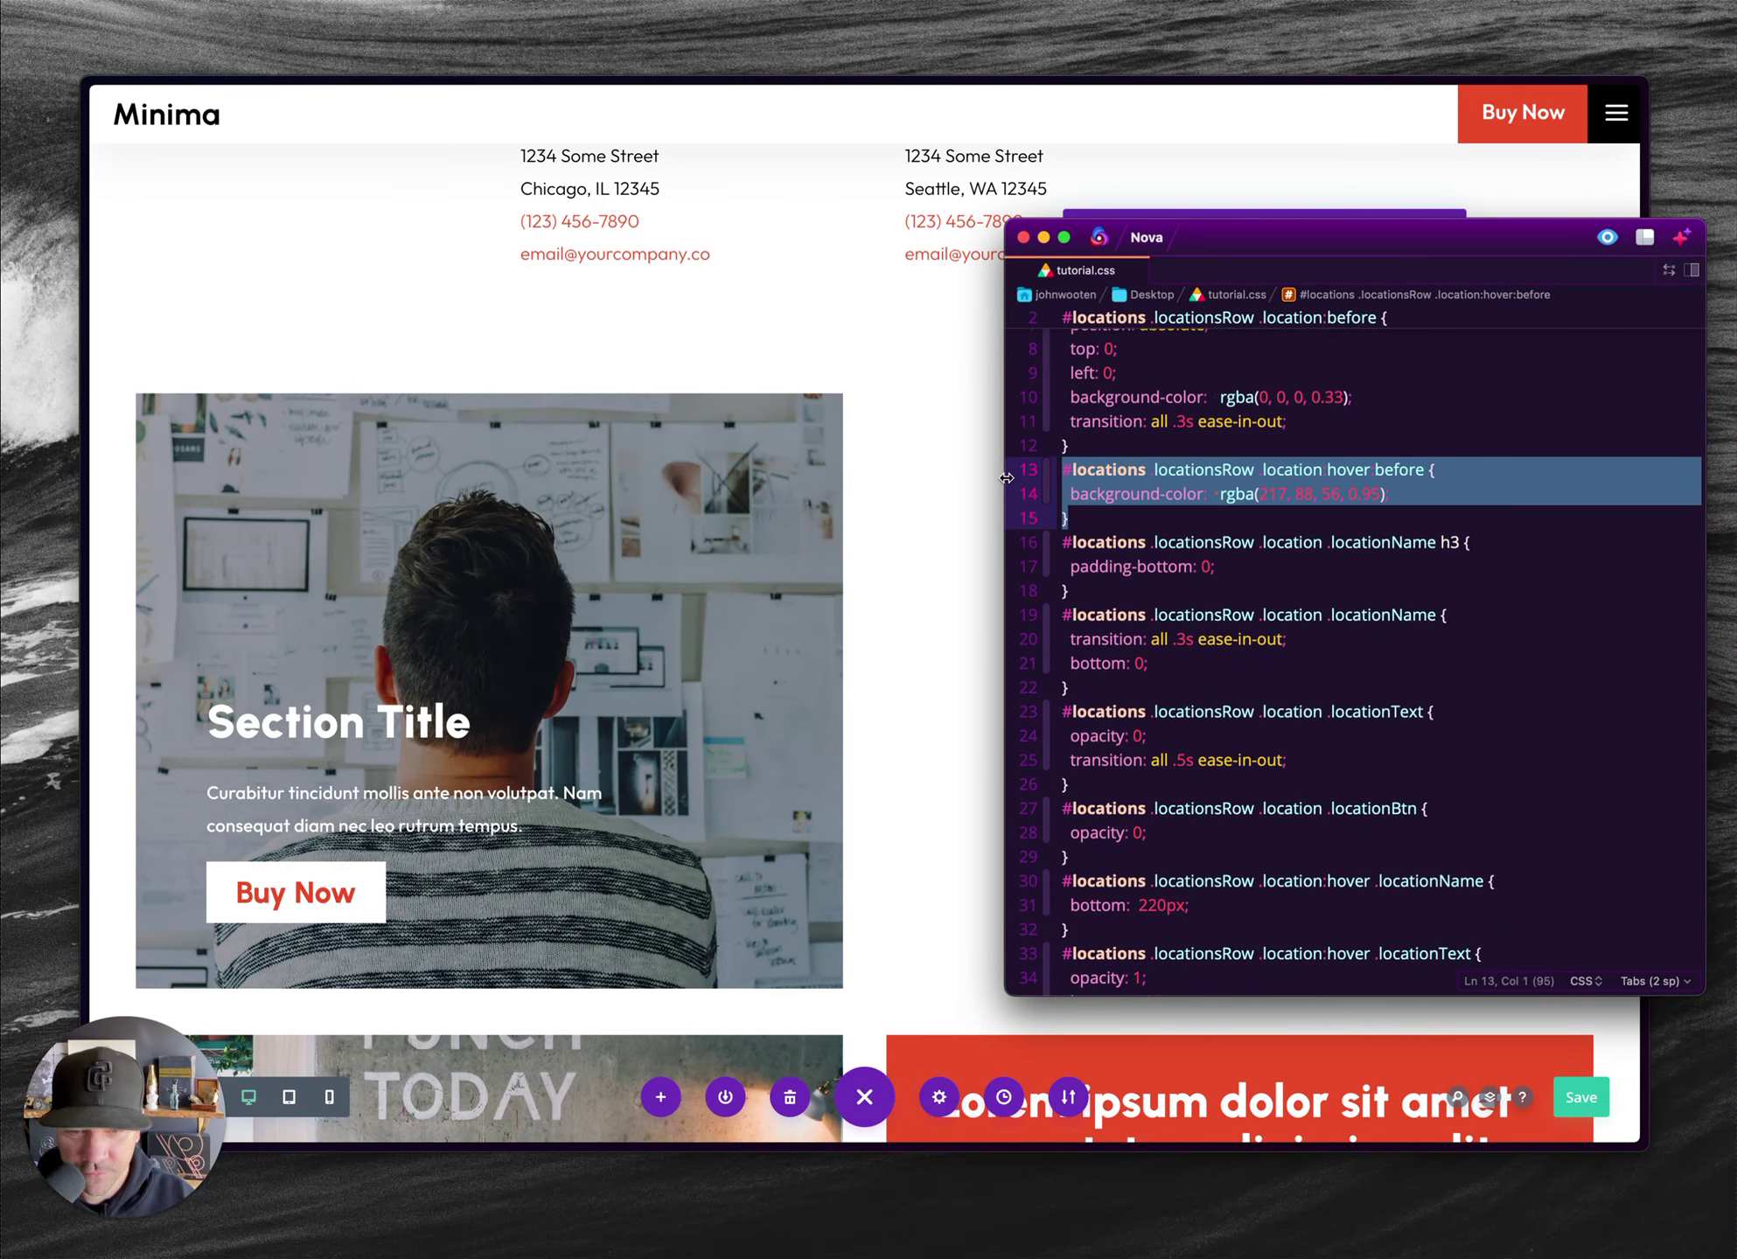
pyautogui.moveTo(1246, 245); pyautogui.dragTo(1188, 331)
pyautogui.scroll(1, 1319, 531)
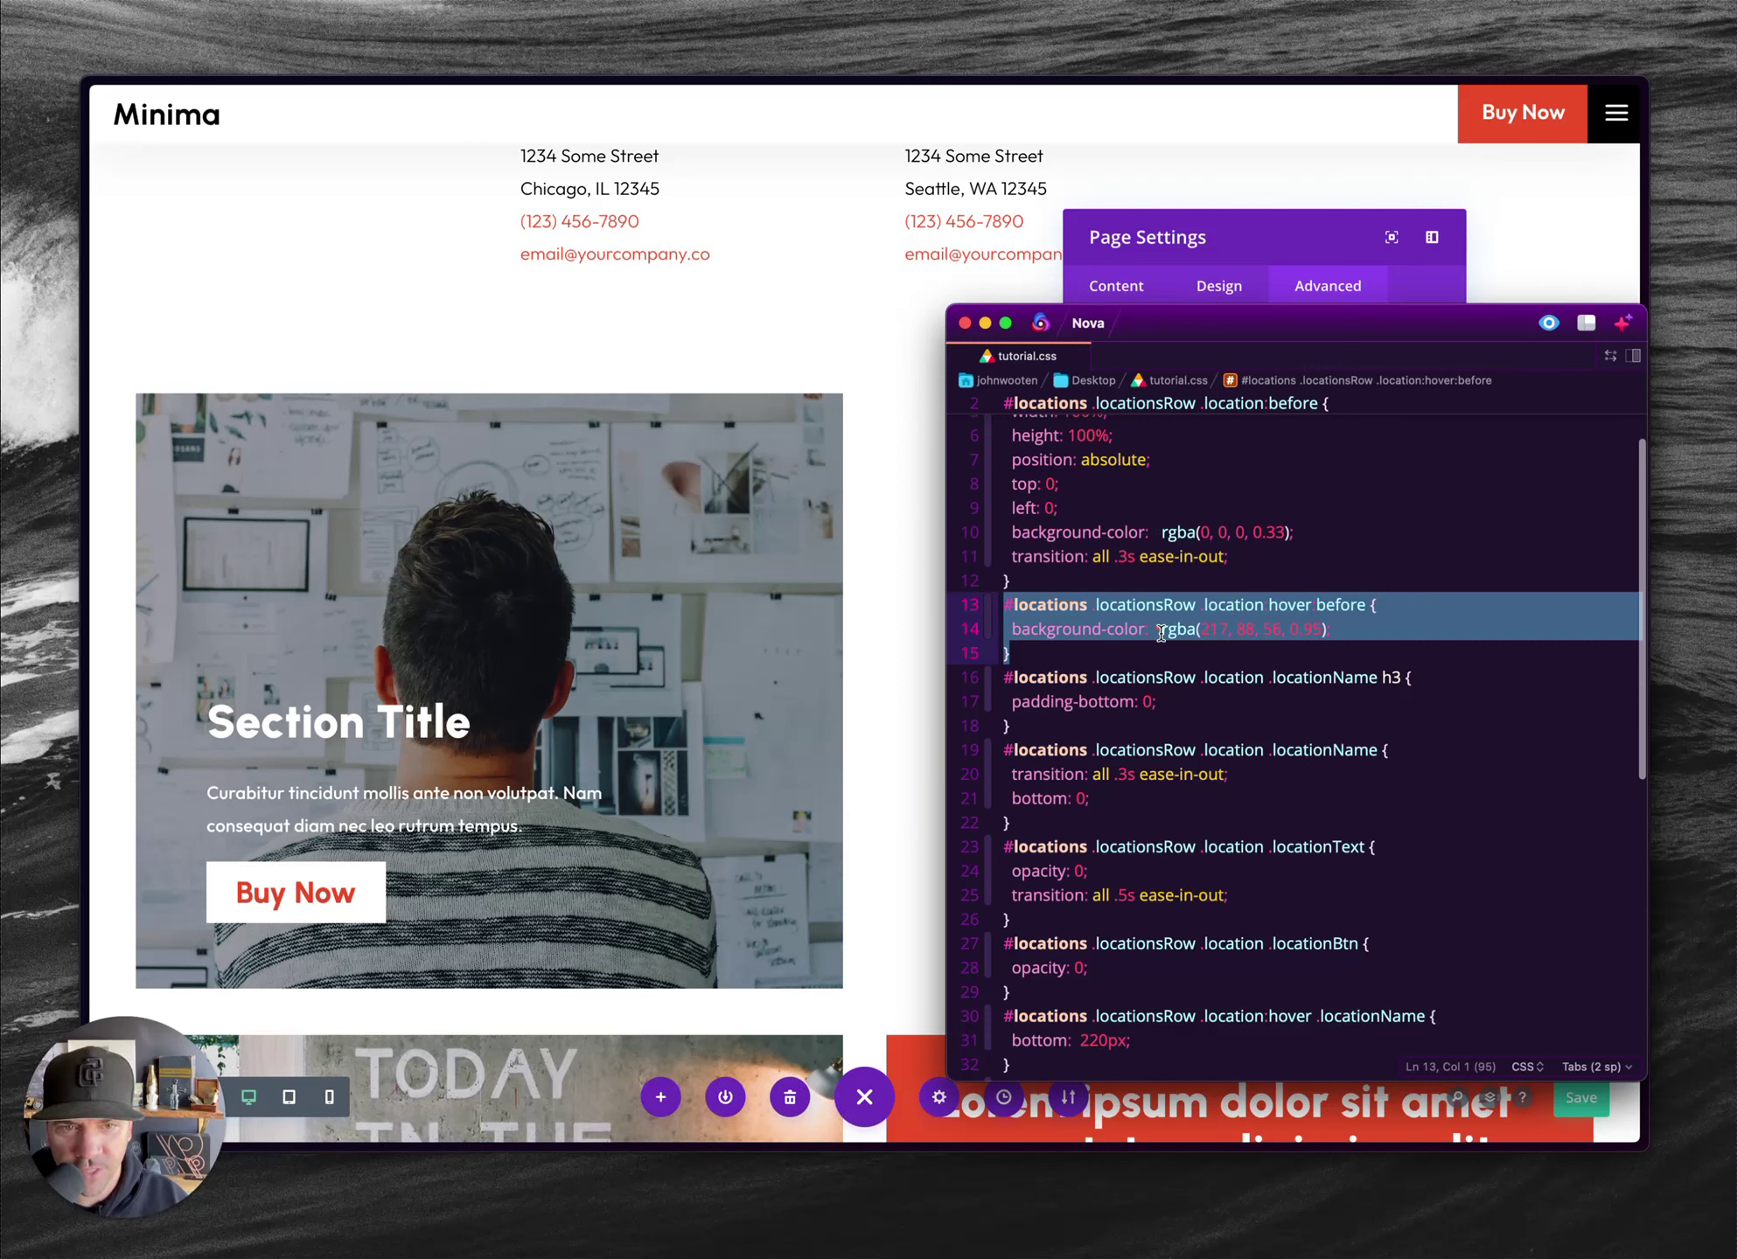
# - Replace the page's custom CSS with only the copied .location:hover:before rule
pyautogui.click(1316, 254)
pyautogui.hotkey('ctrl', 'a')
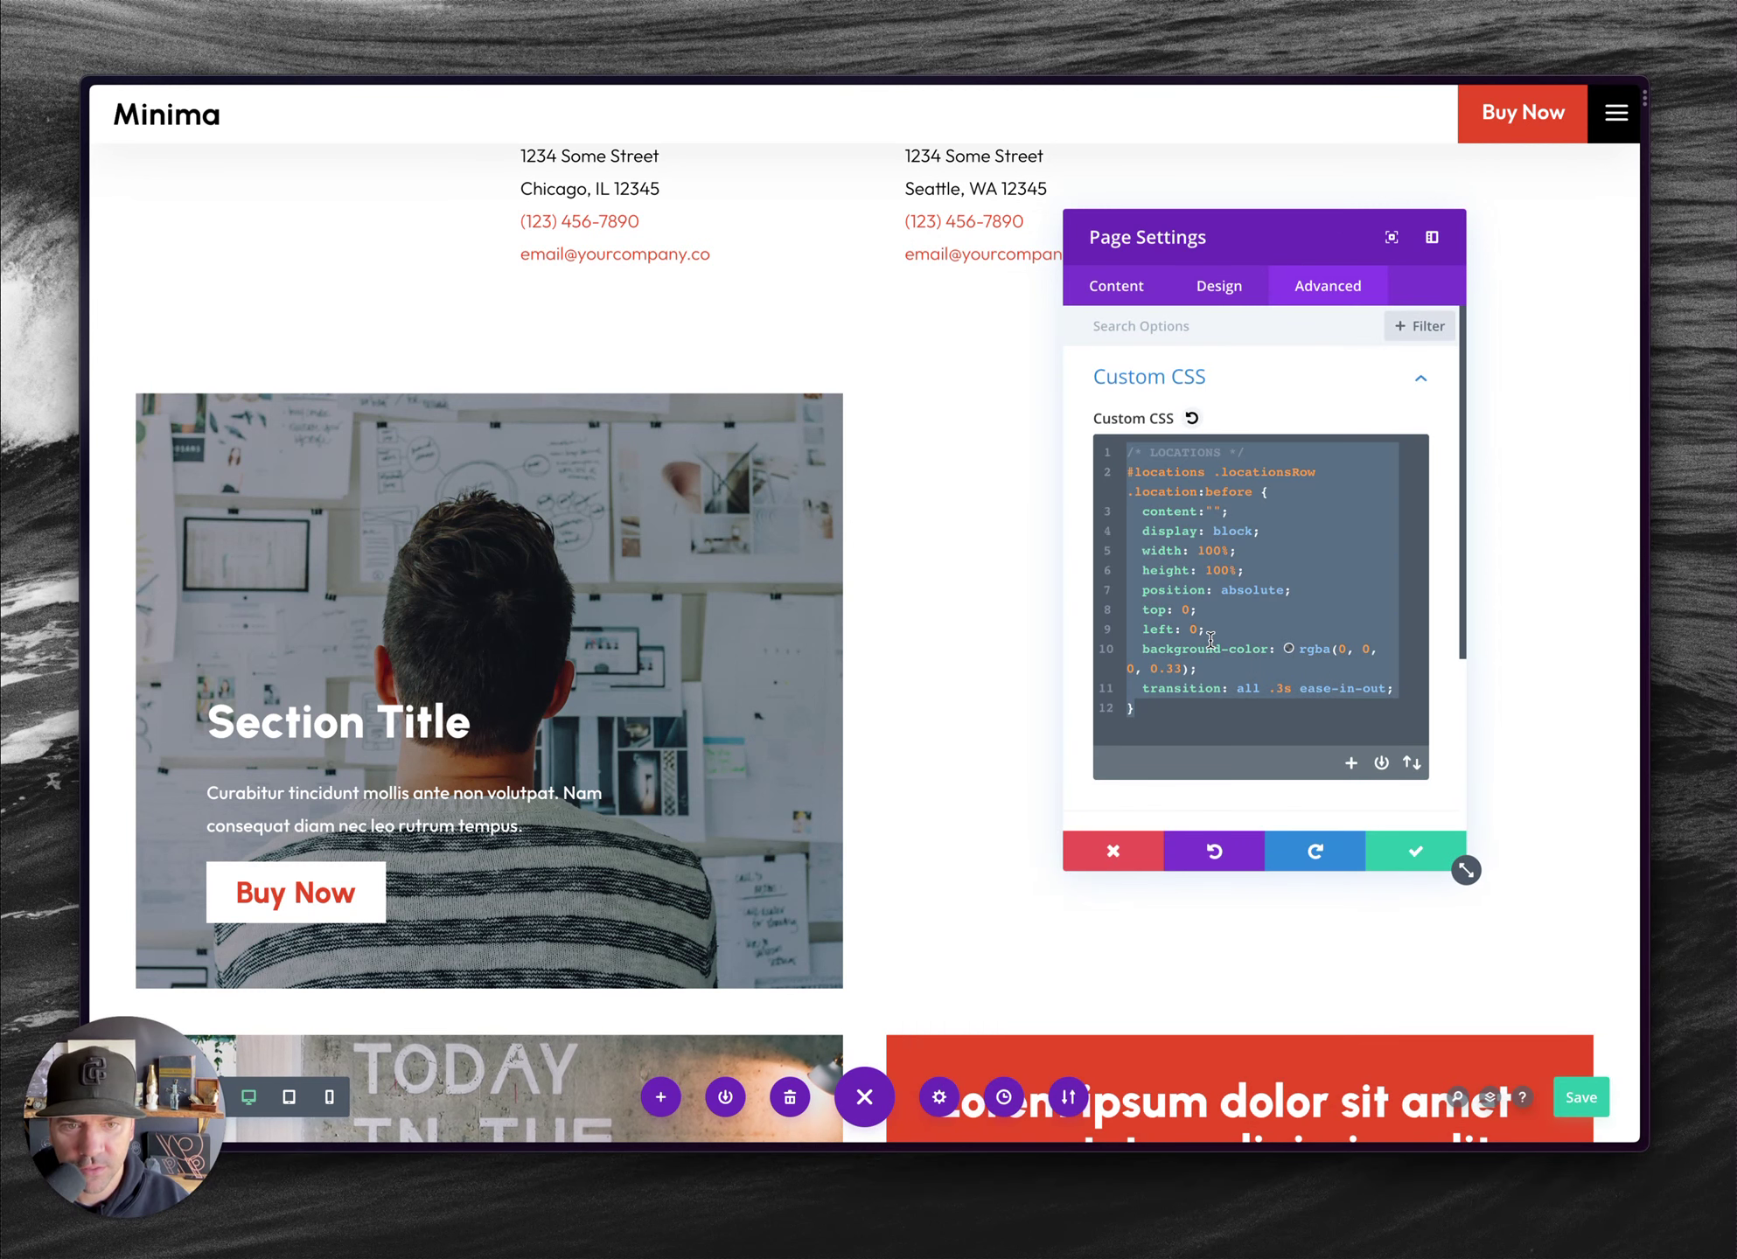
pyautogui.press('BackSpace')
pyautogui.hotkey('ctrl', 'v')
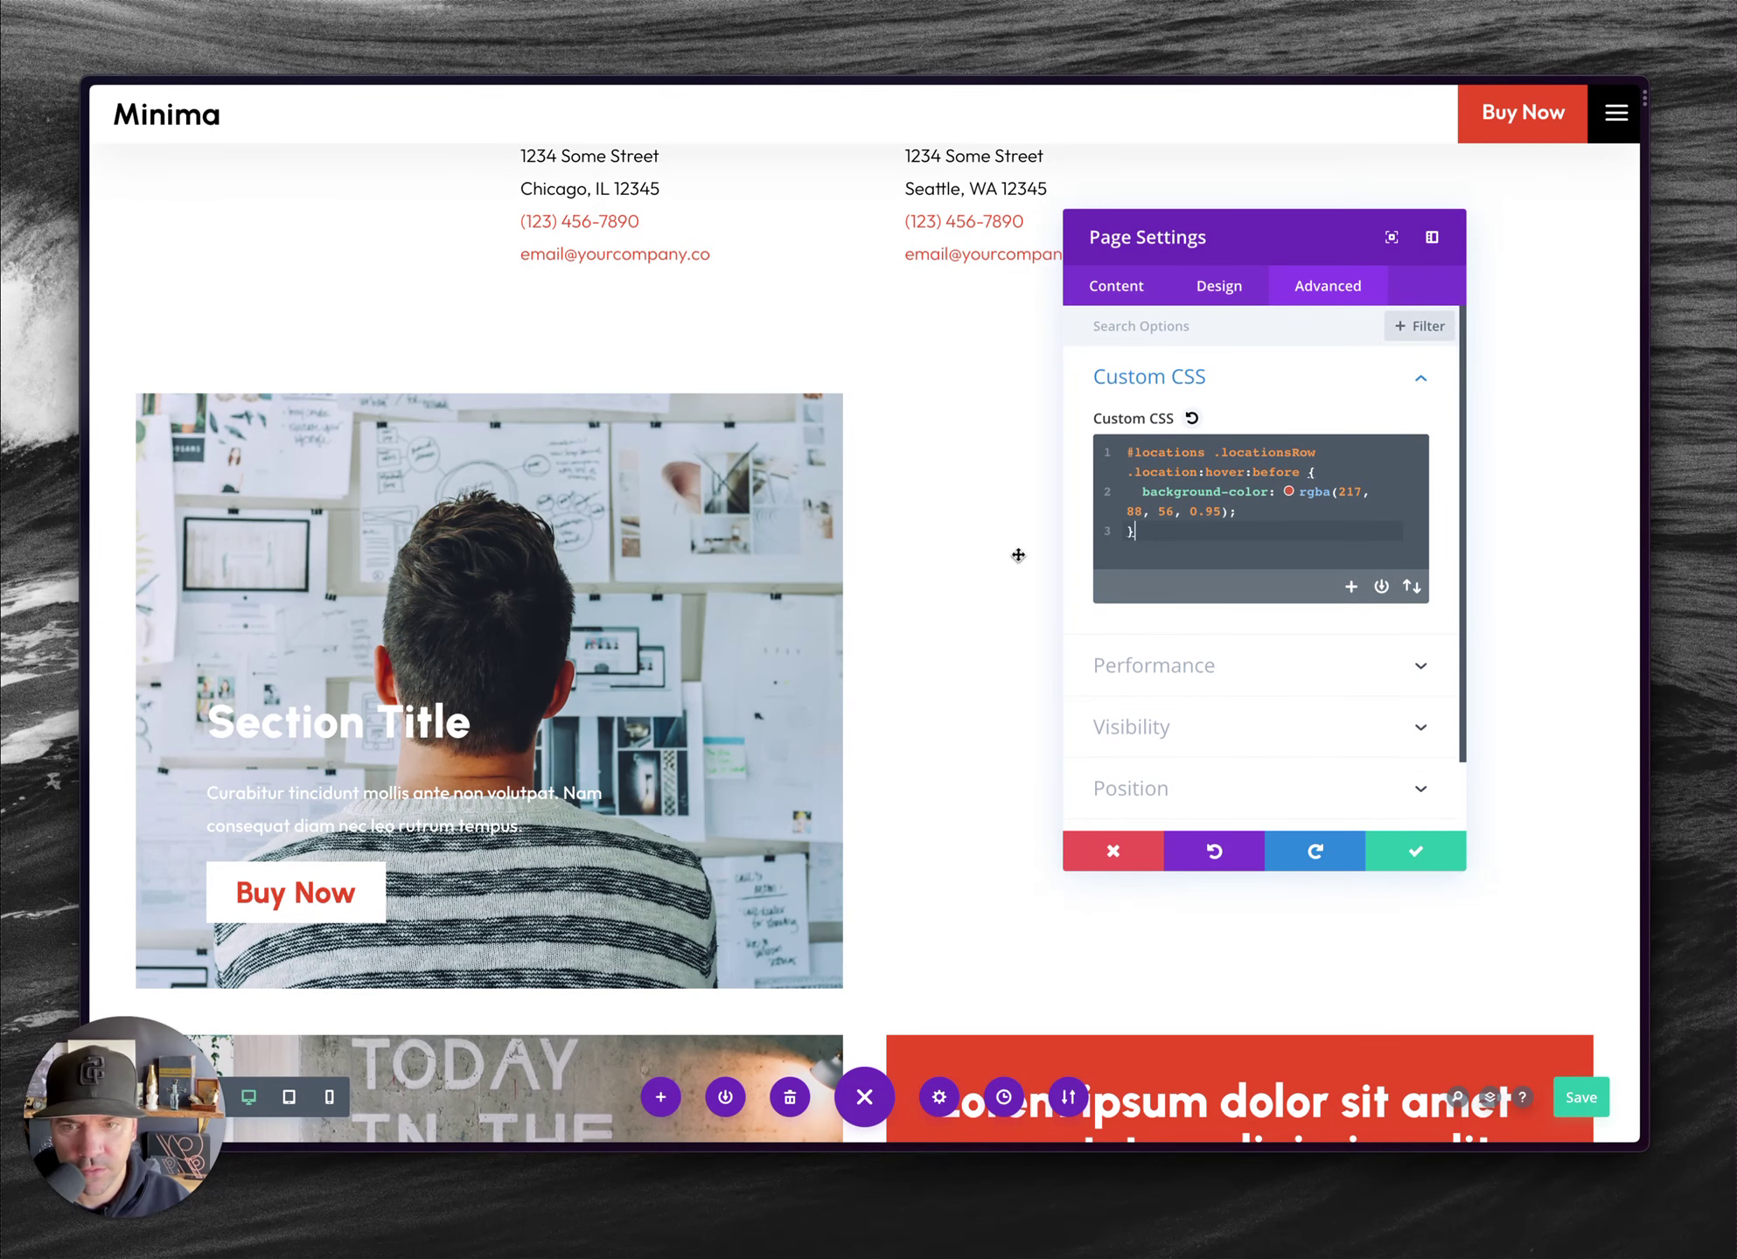
# - Clear the page's custom CSS and enter the .location:before overlay rule followed by the .location:hover:before rule with background rgba(217, 88, 56, 0.95)
pyautogui.hotkey('ctrl', 'a')
pyautogui.hotkey('ctrl', 'c')
pyautogui.press('BackSpace')
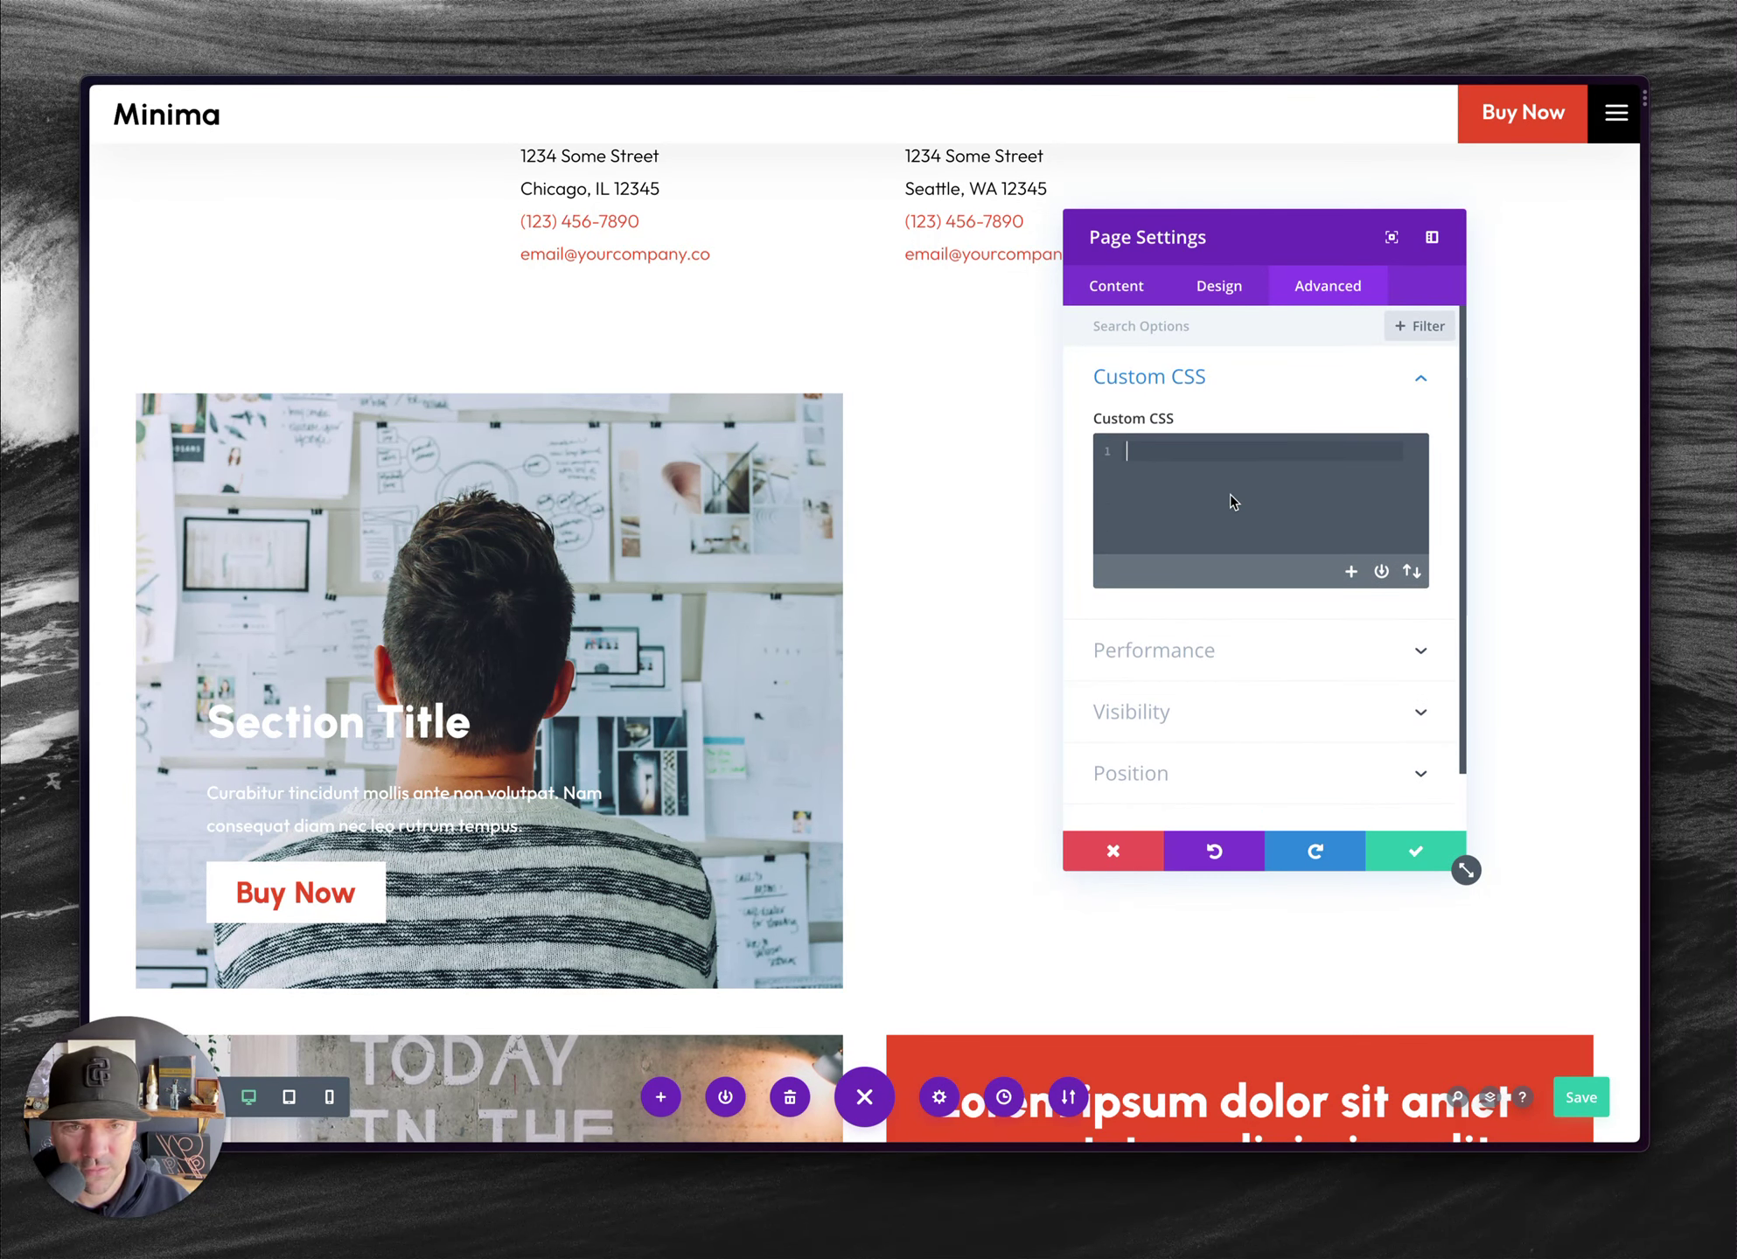
pyautogui.write('/* LOCATIONS */ #locations .locationsRow .location:before {   content:"";   display: block;   width: 100%;   height: 100%;   position: absolute;   top: 0;   left: 0;   background-color: rgba(0, 0, 0, 0.33);   transition: all .3s ease-in-out; }')
pyautogui.hotkey('ctrl', 'v')
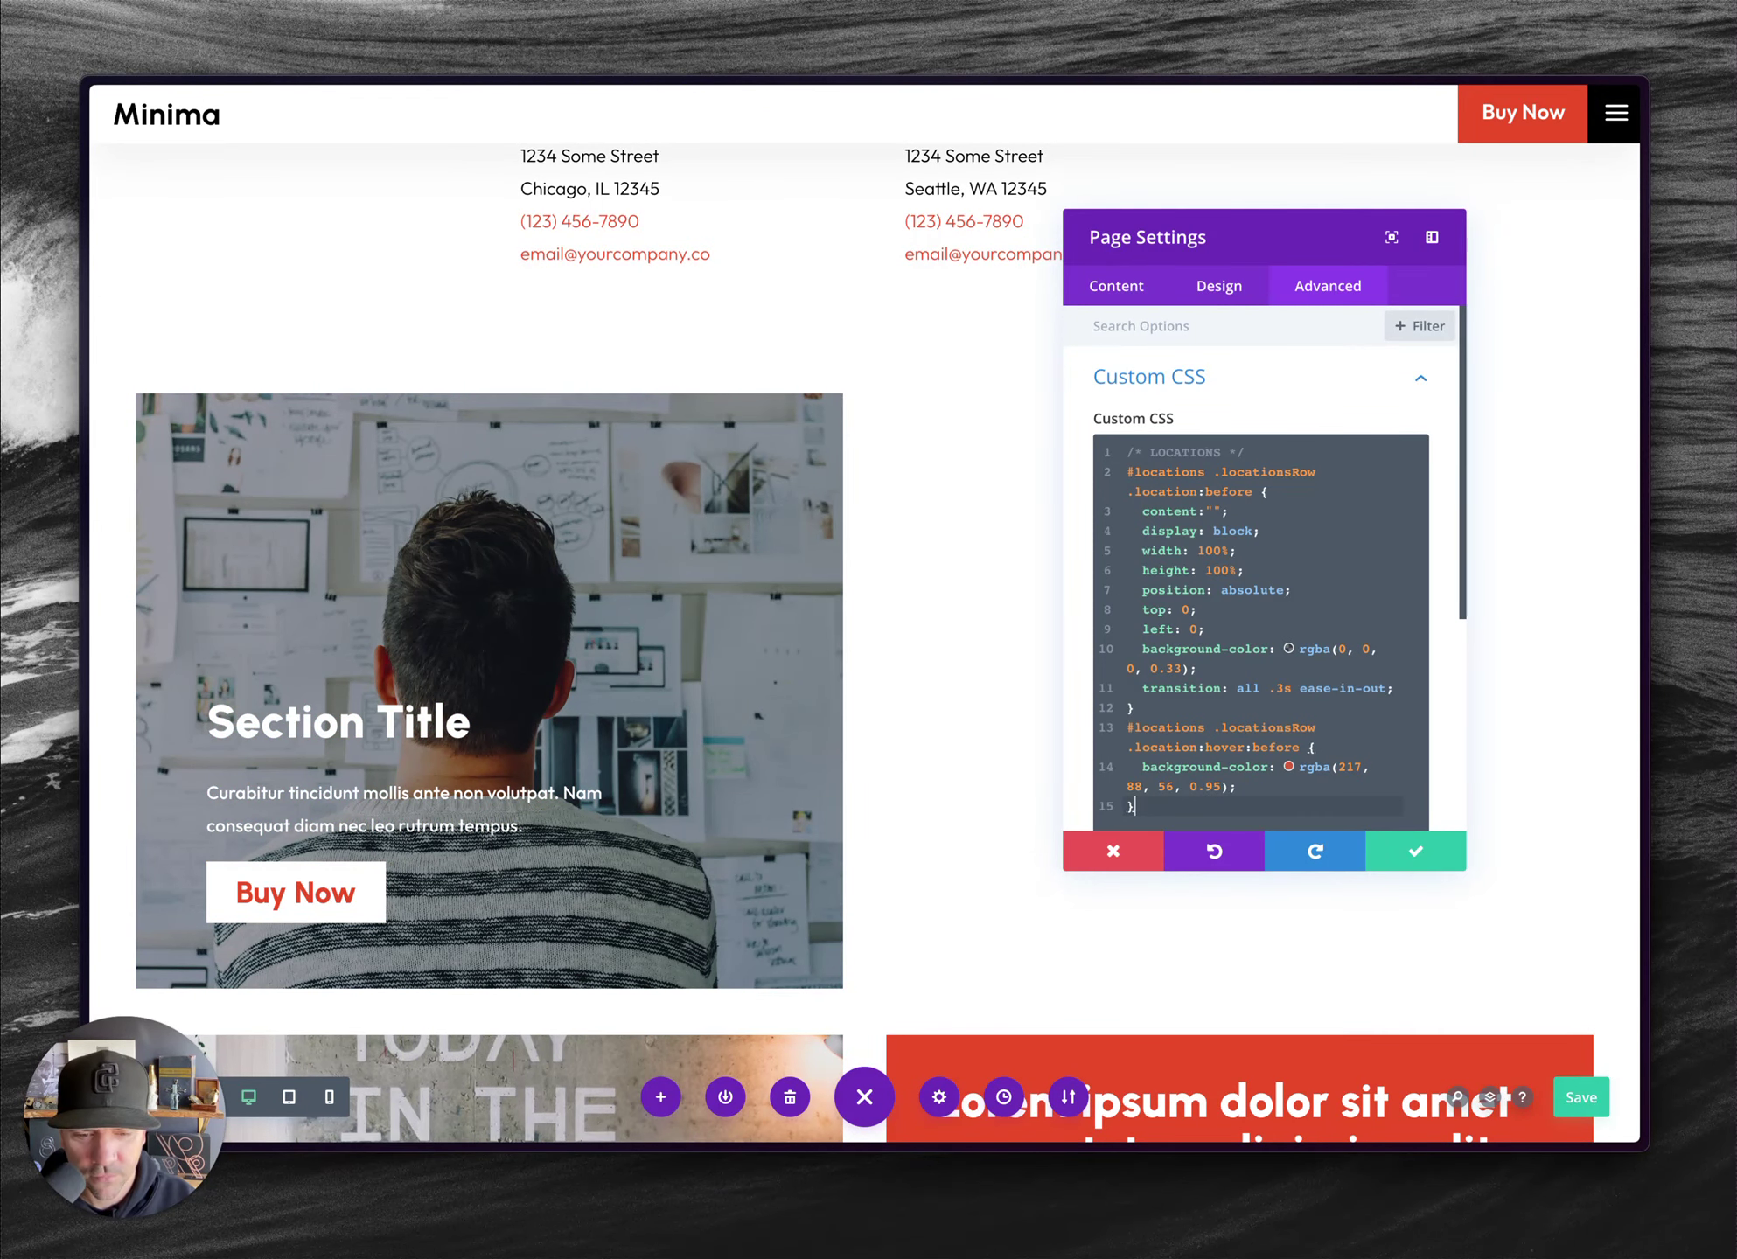
# - Switch to Nova to review the .locationName h3 padding rule and the rules after it, ending back on the page builder
pyautogui.press('super+Tab')
pyautogui.press('super+h')
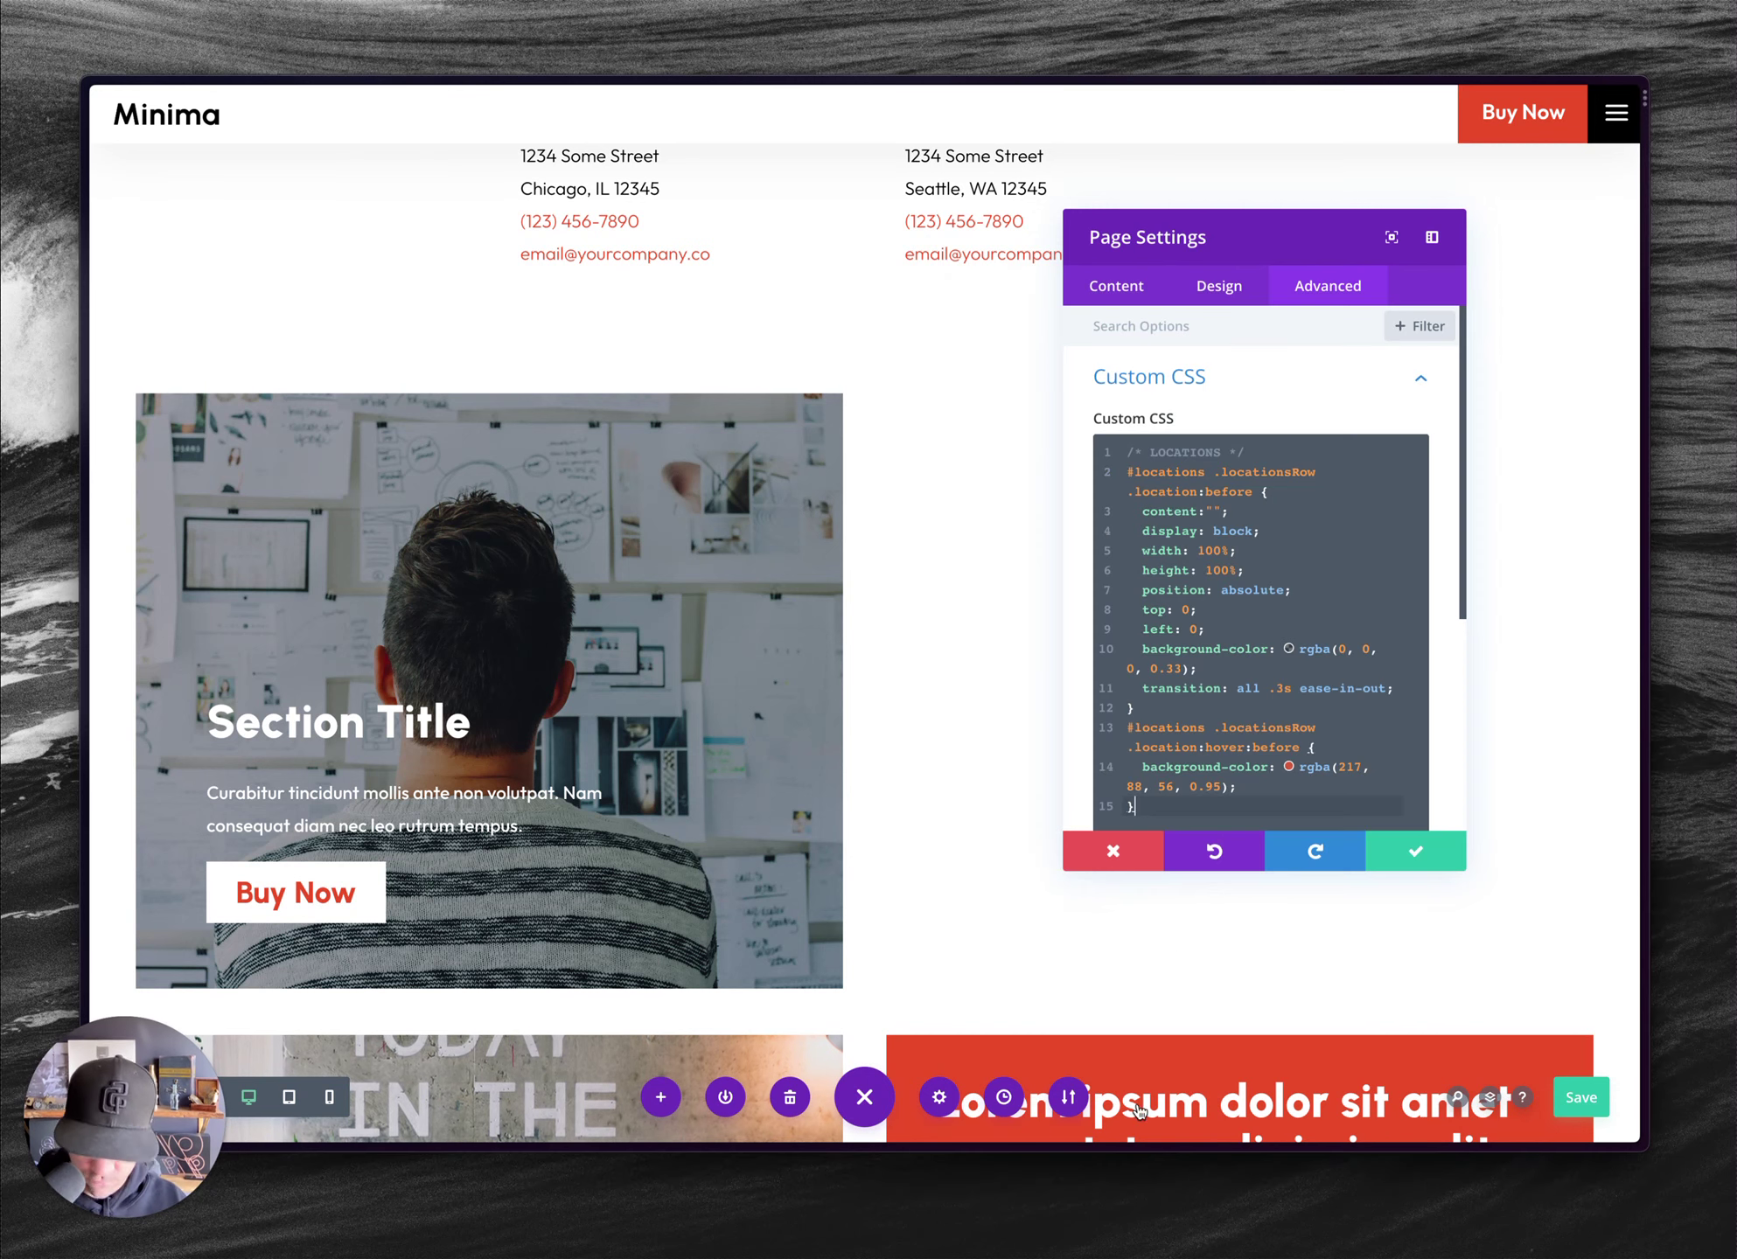
pyautogui.press('super+Tab')
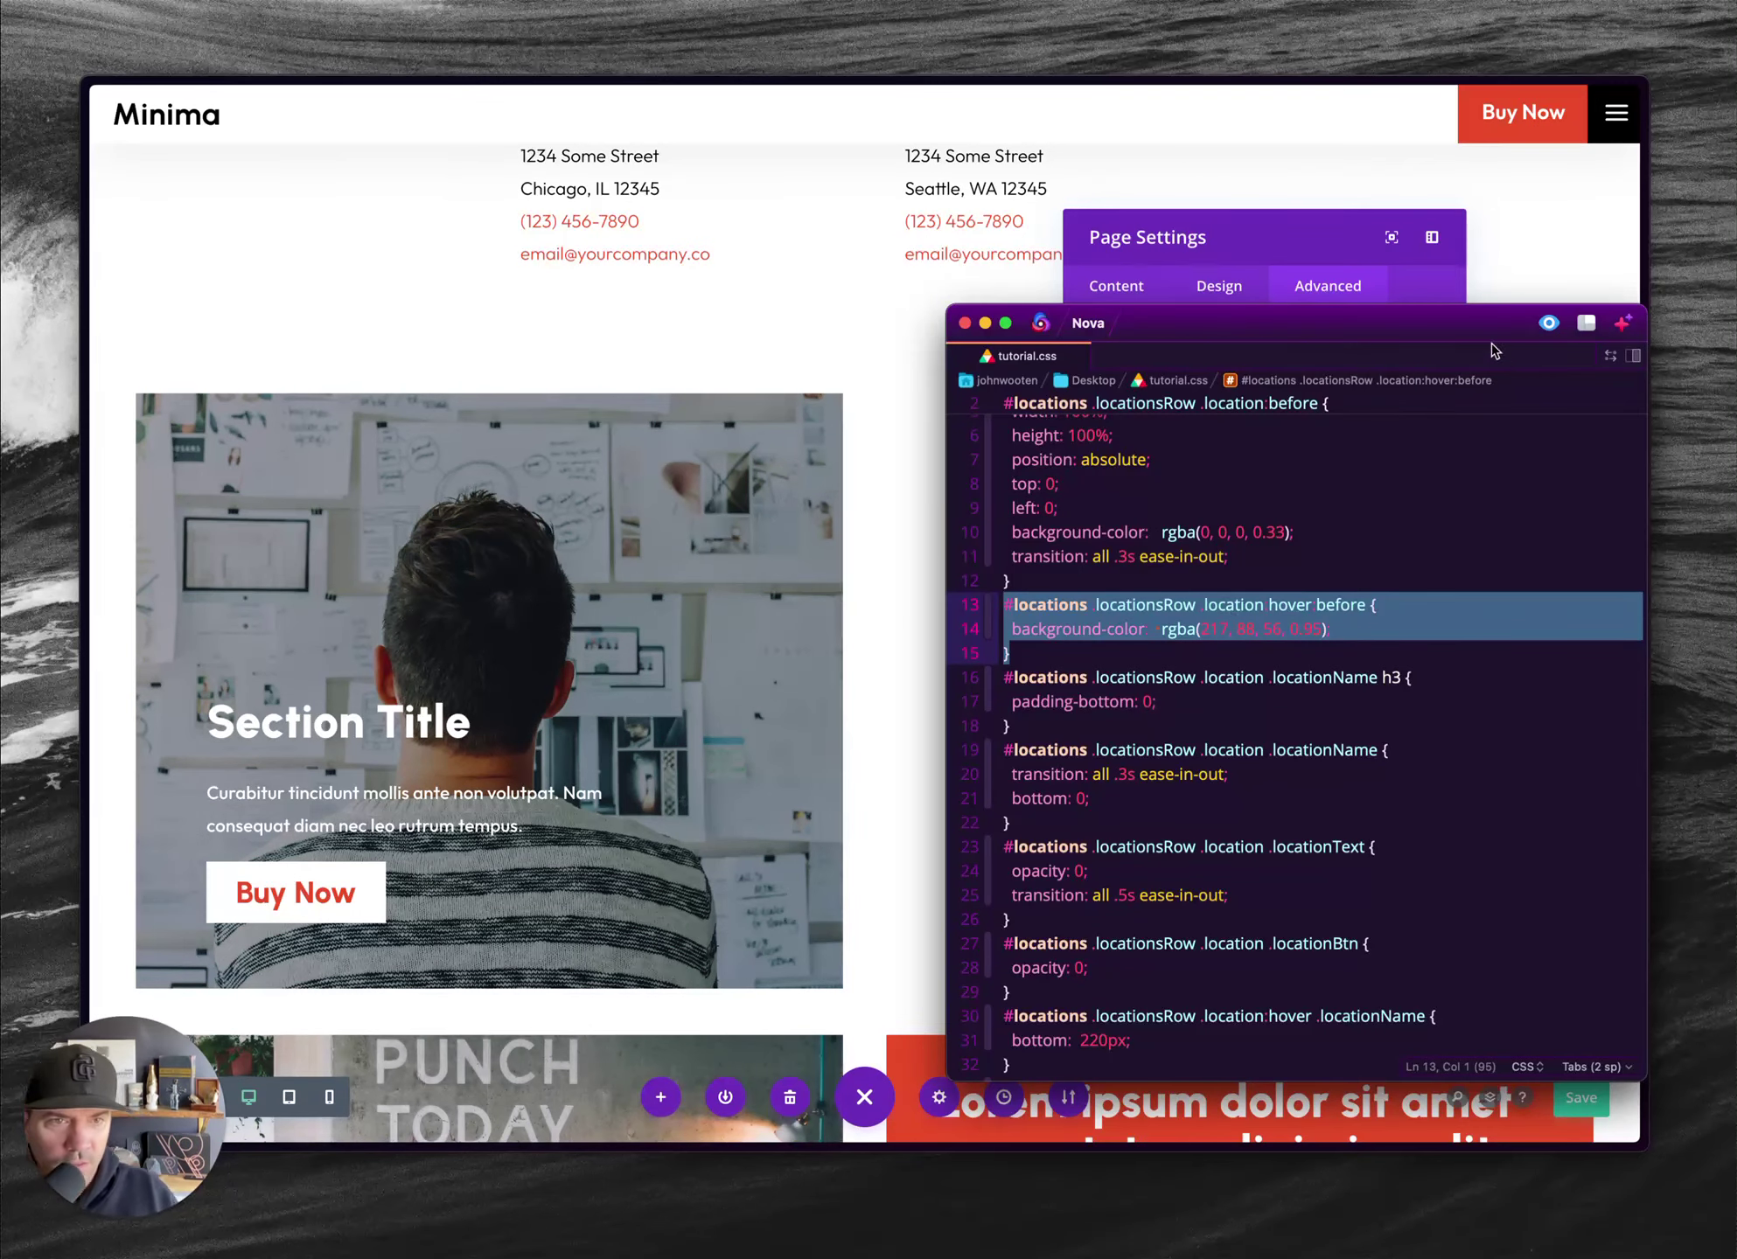
pyautogui.moveTo(1445, 343); pyautogui.dragTo(1354, 231)
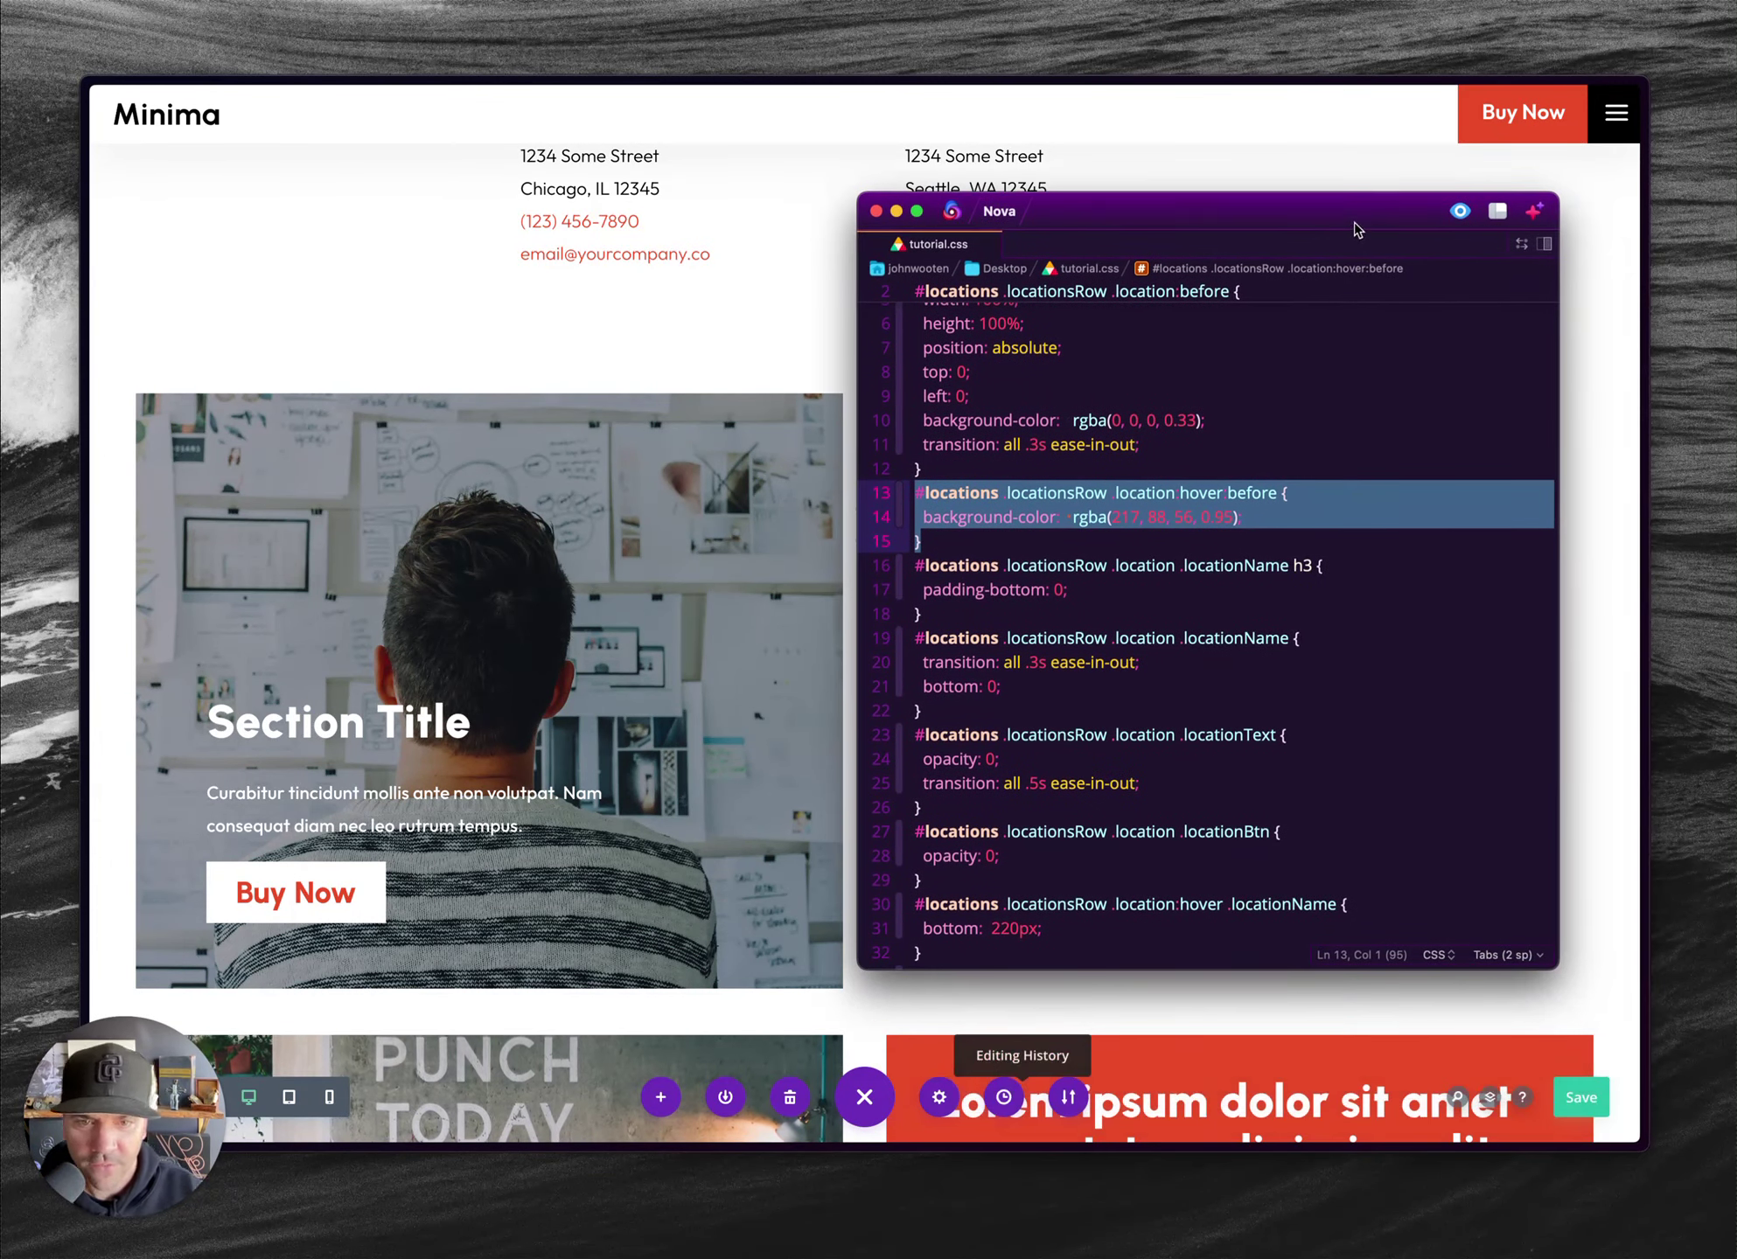
pyautogui.click(1079, 608)
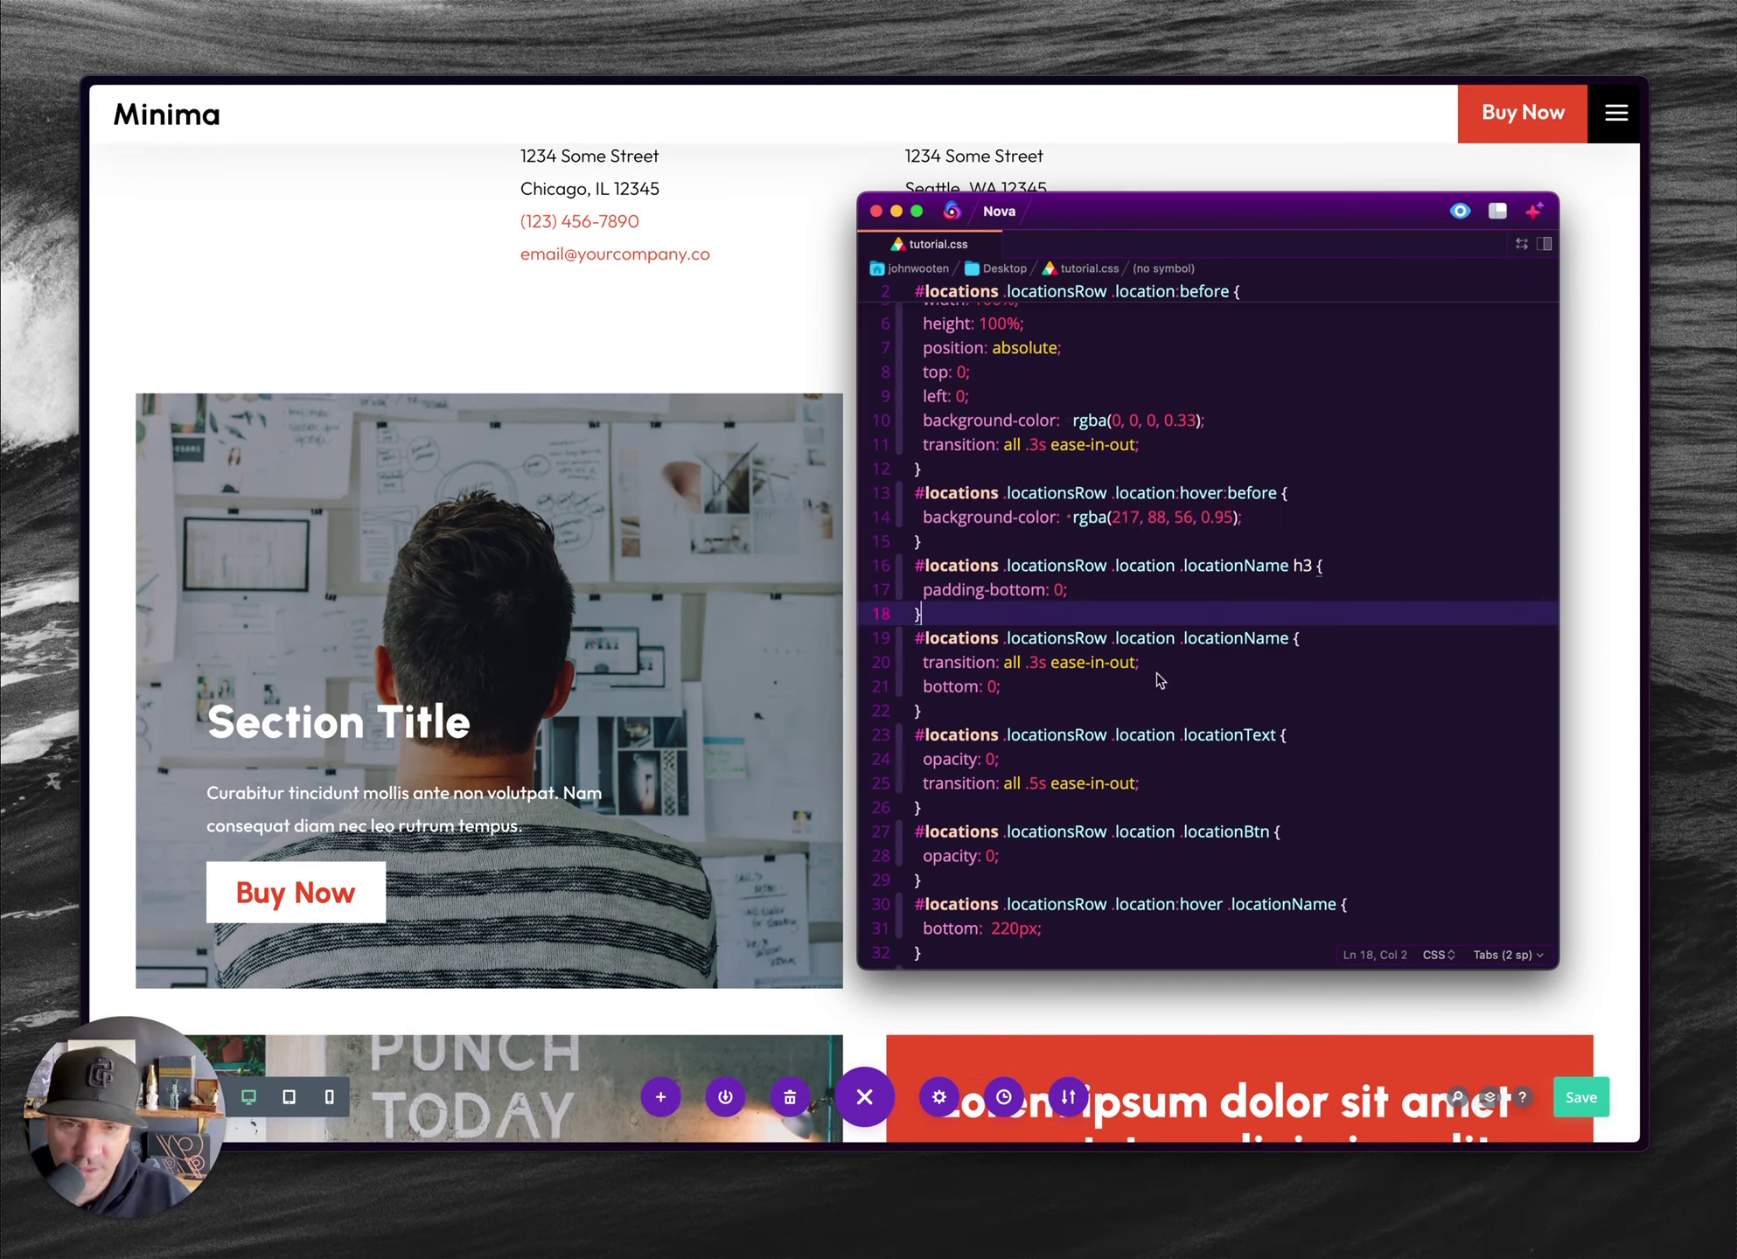
pyautogui.click(1050, 565)
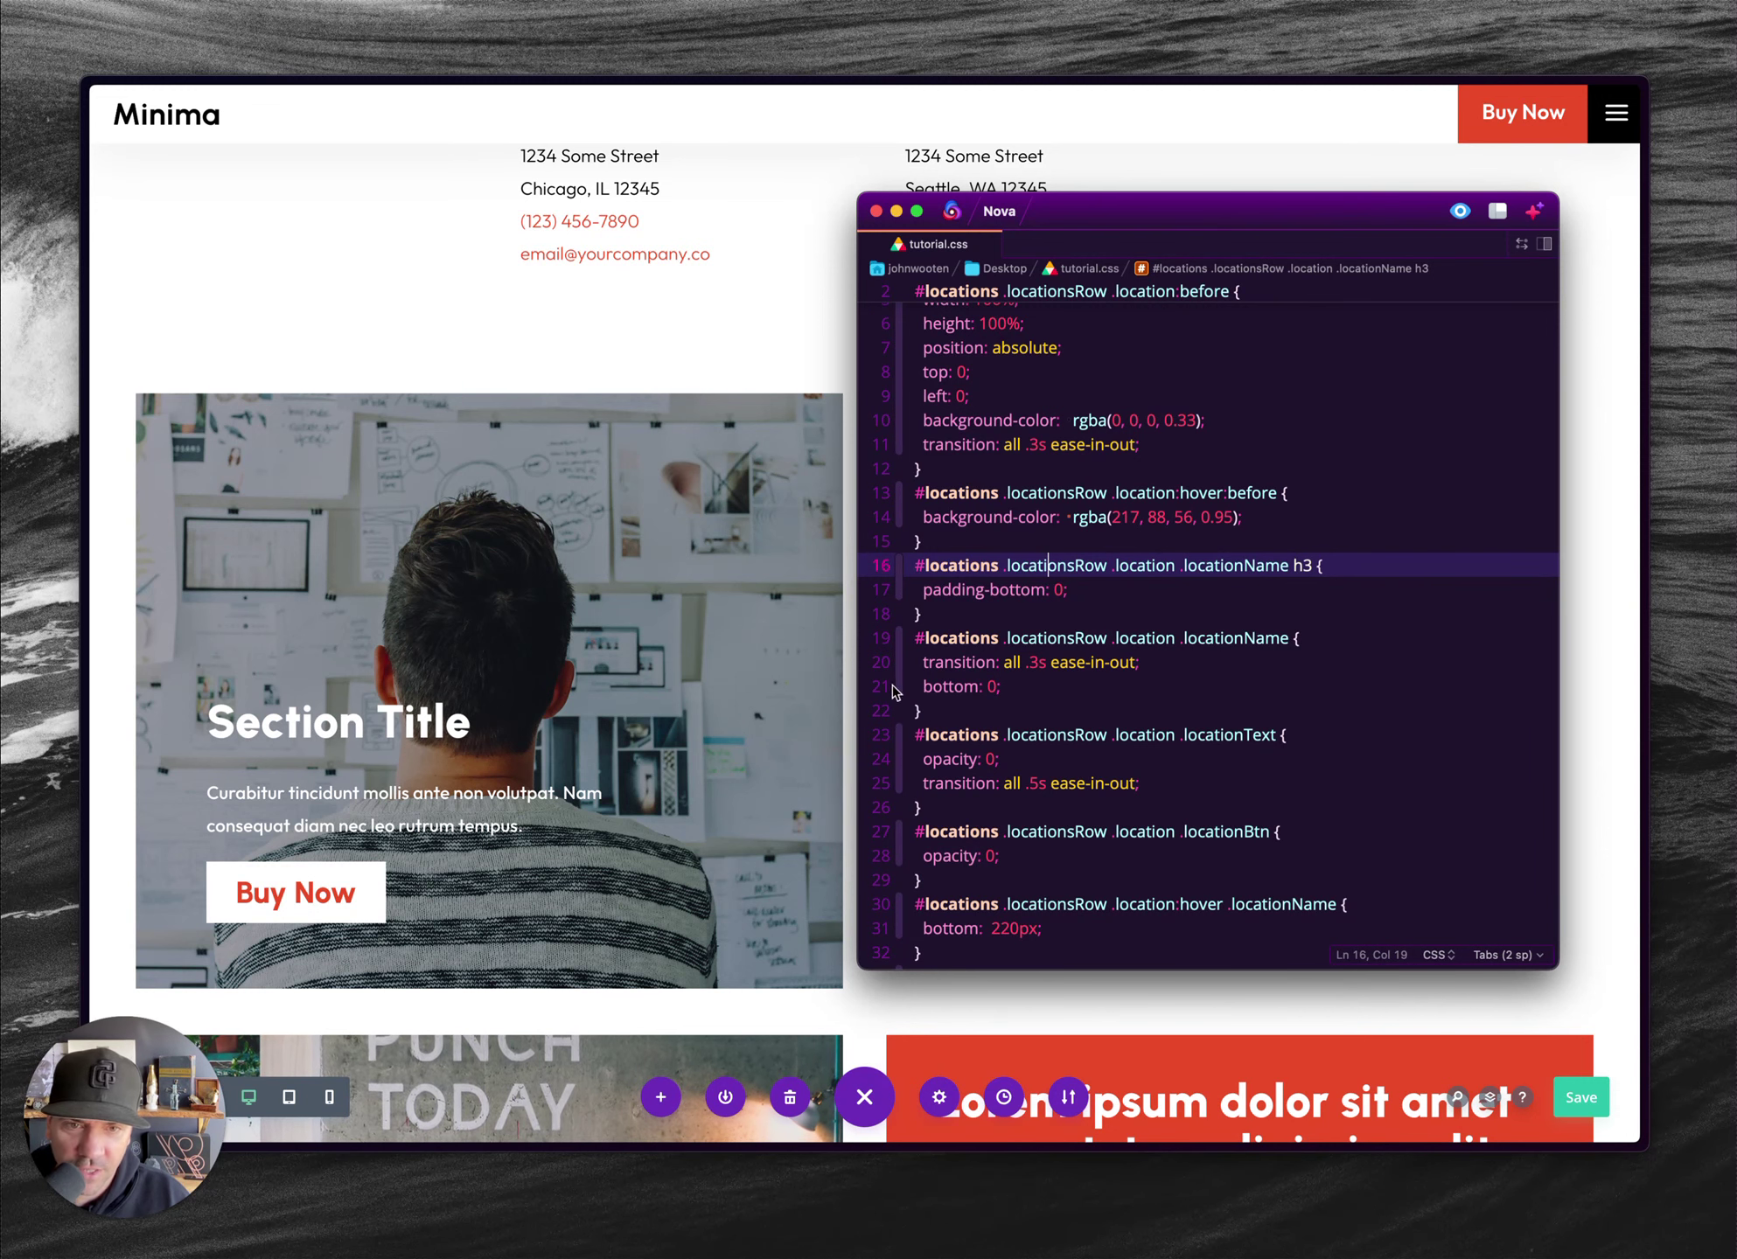
pyautogui.click(1224, 592)
pyautogui.click(732, 329)
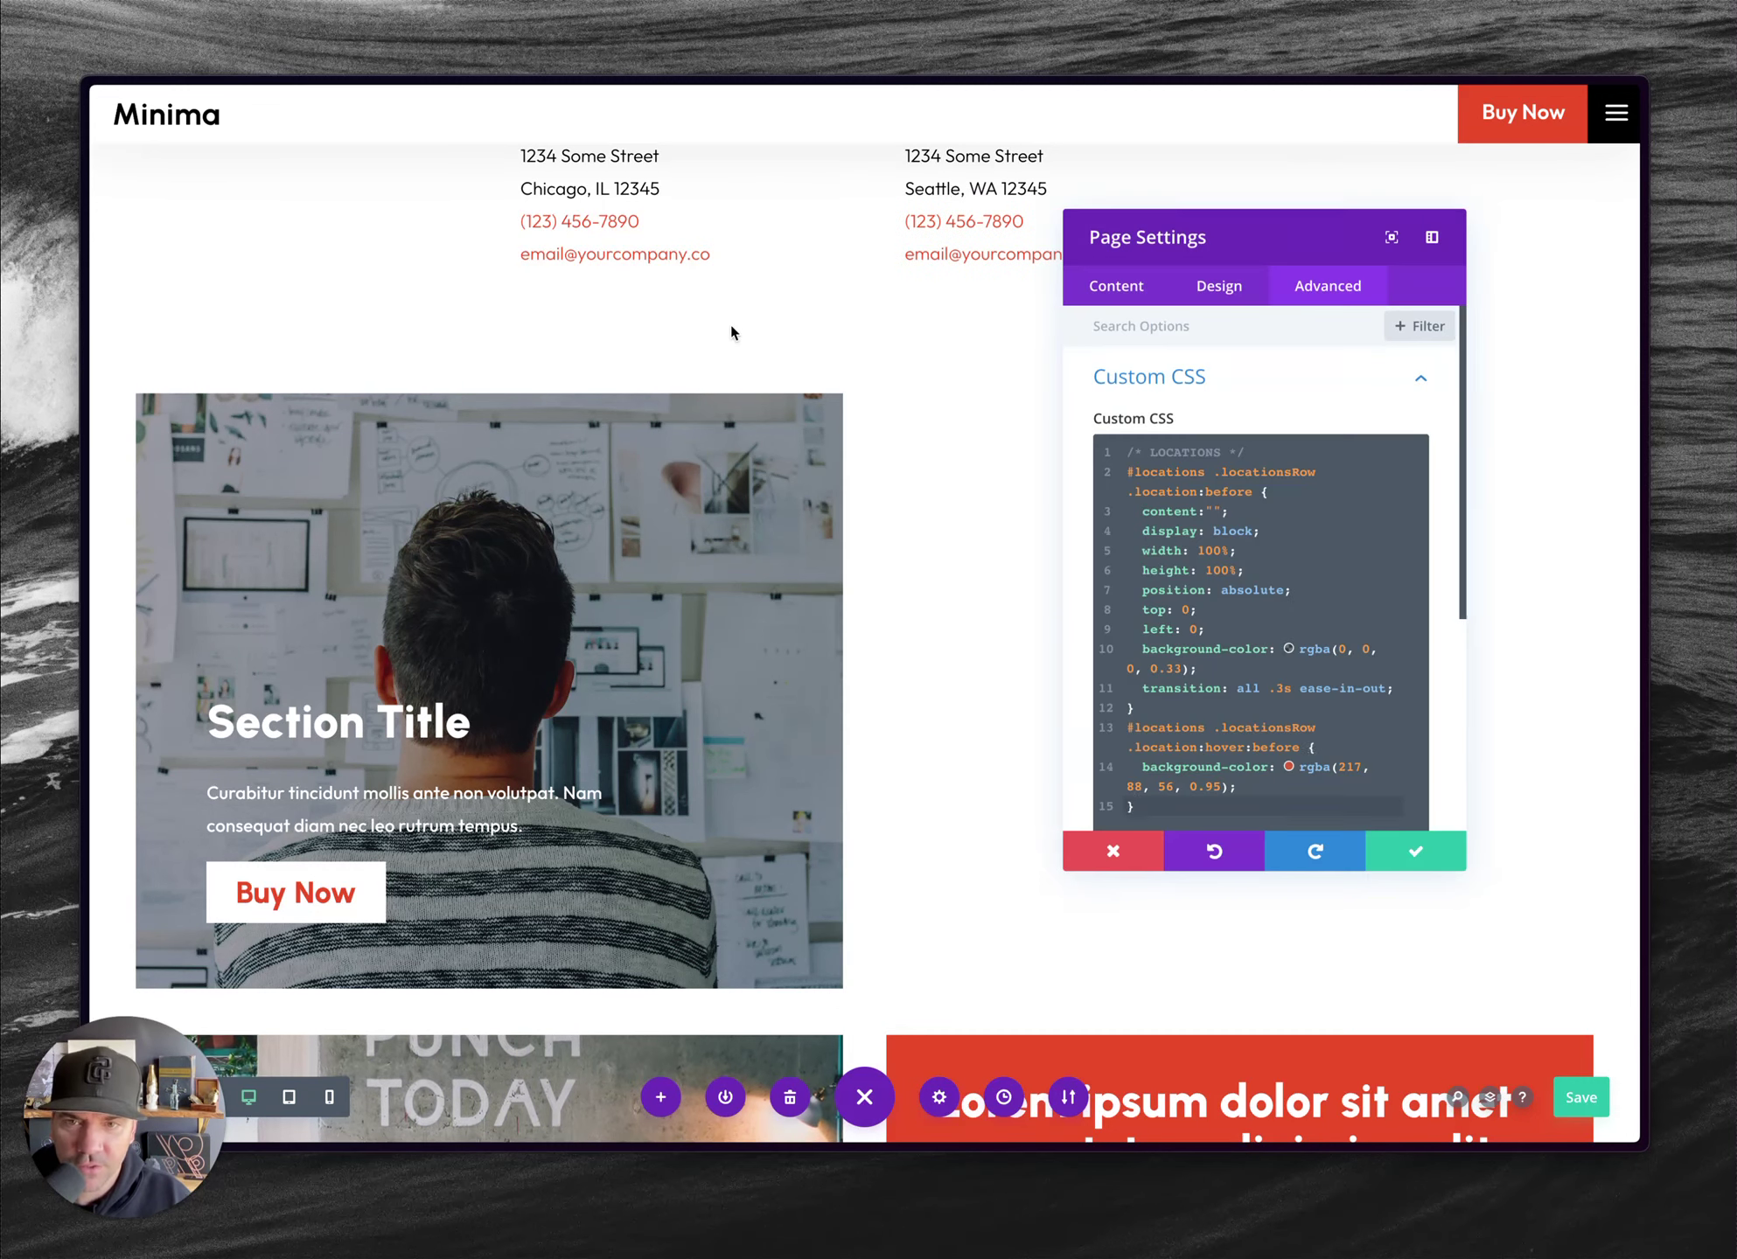
# - Confirm the page settings, save the page and reload the live page to test the card's CSS hover overlay
pyautogui.hotkey('ctrl', 'Tab')
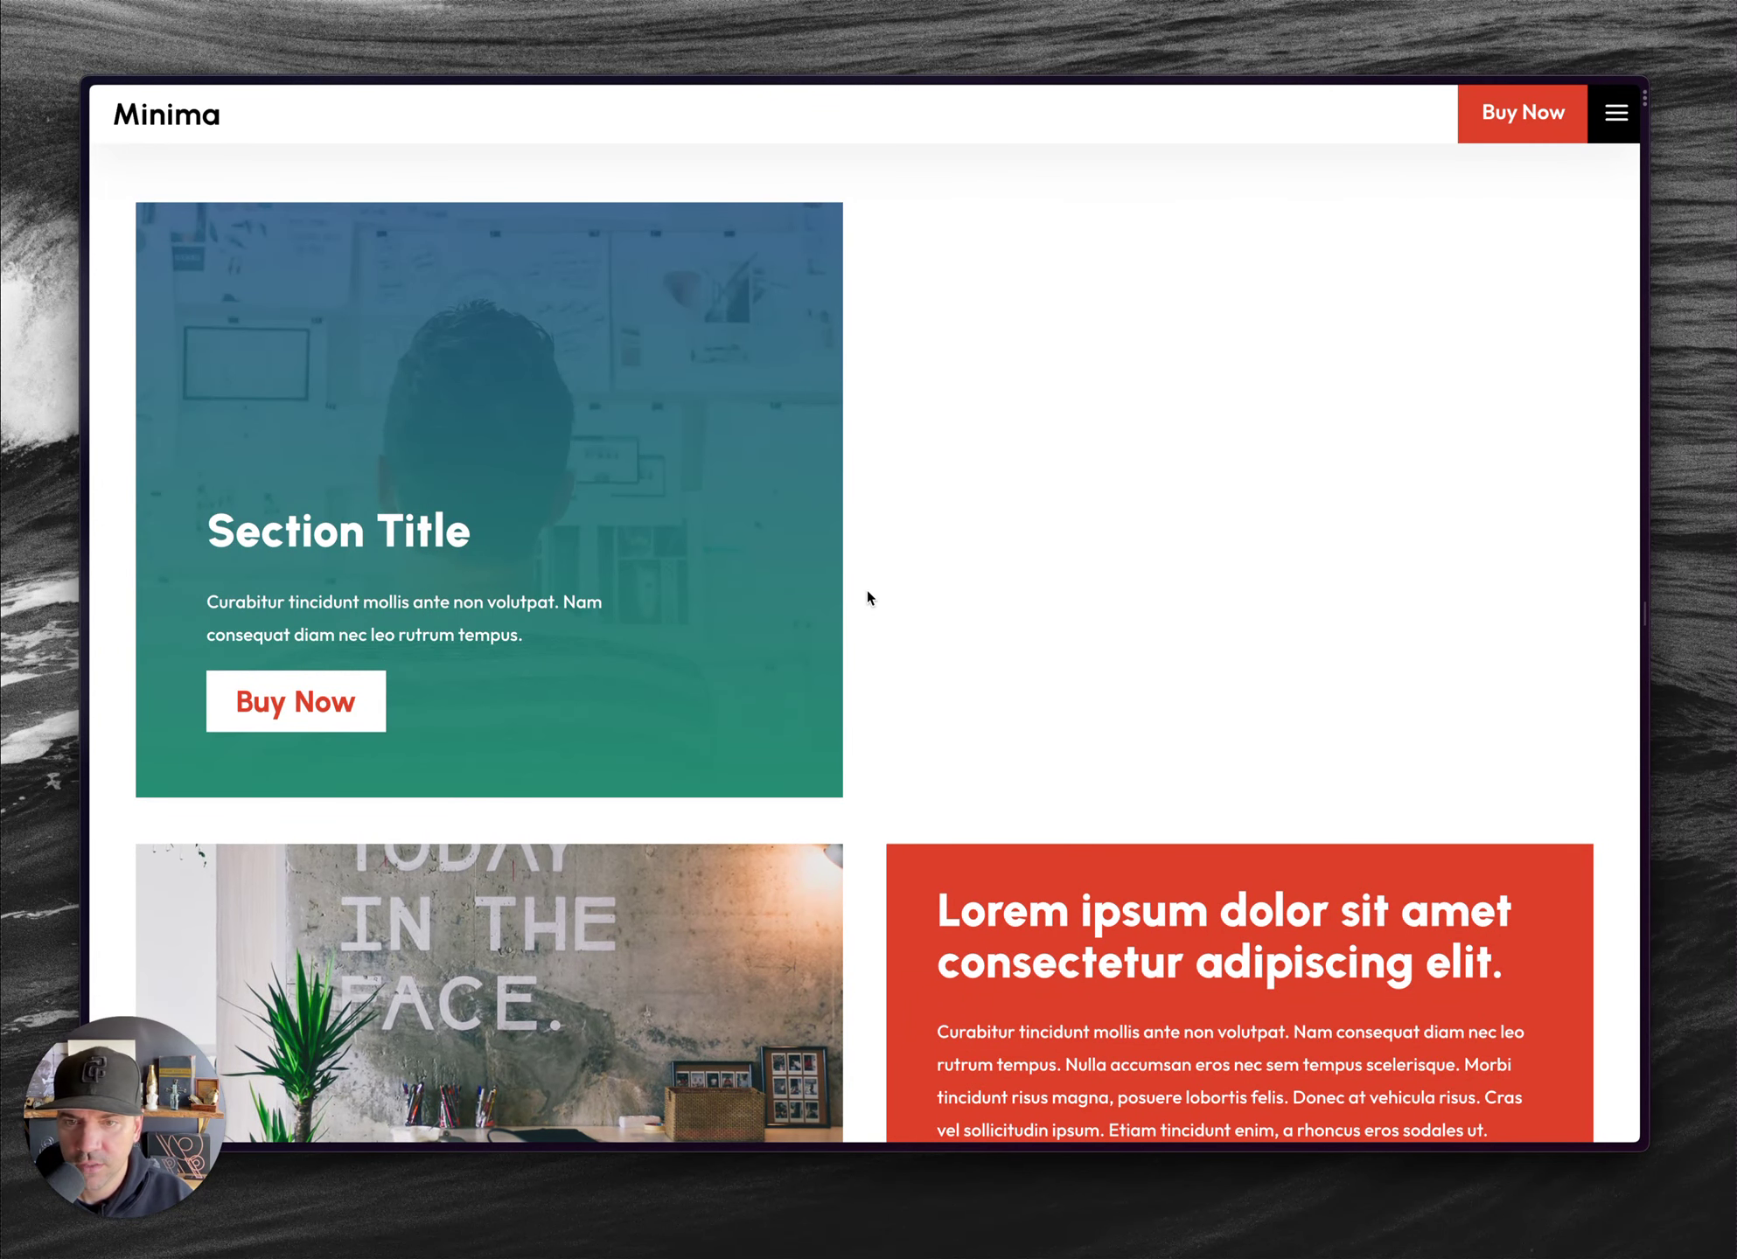
pyautogui.hotkey('ctrl', 'Tab')
pyautogui.click(1384, 862)
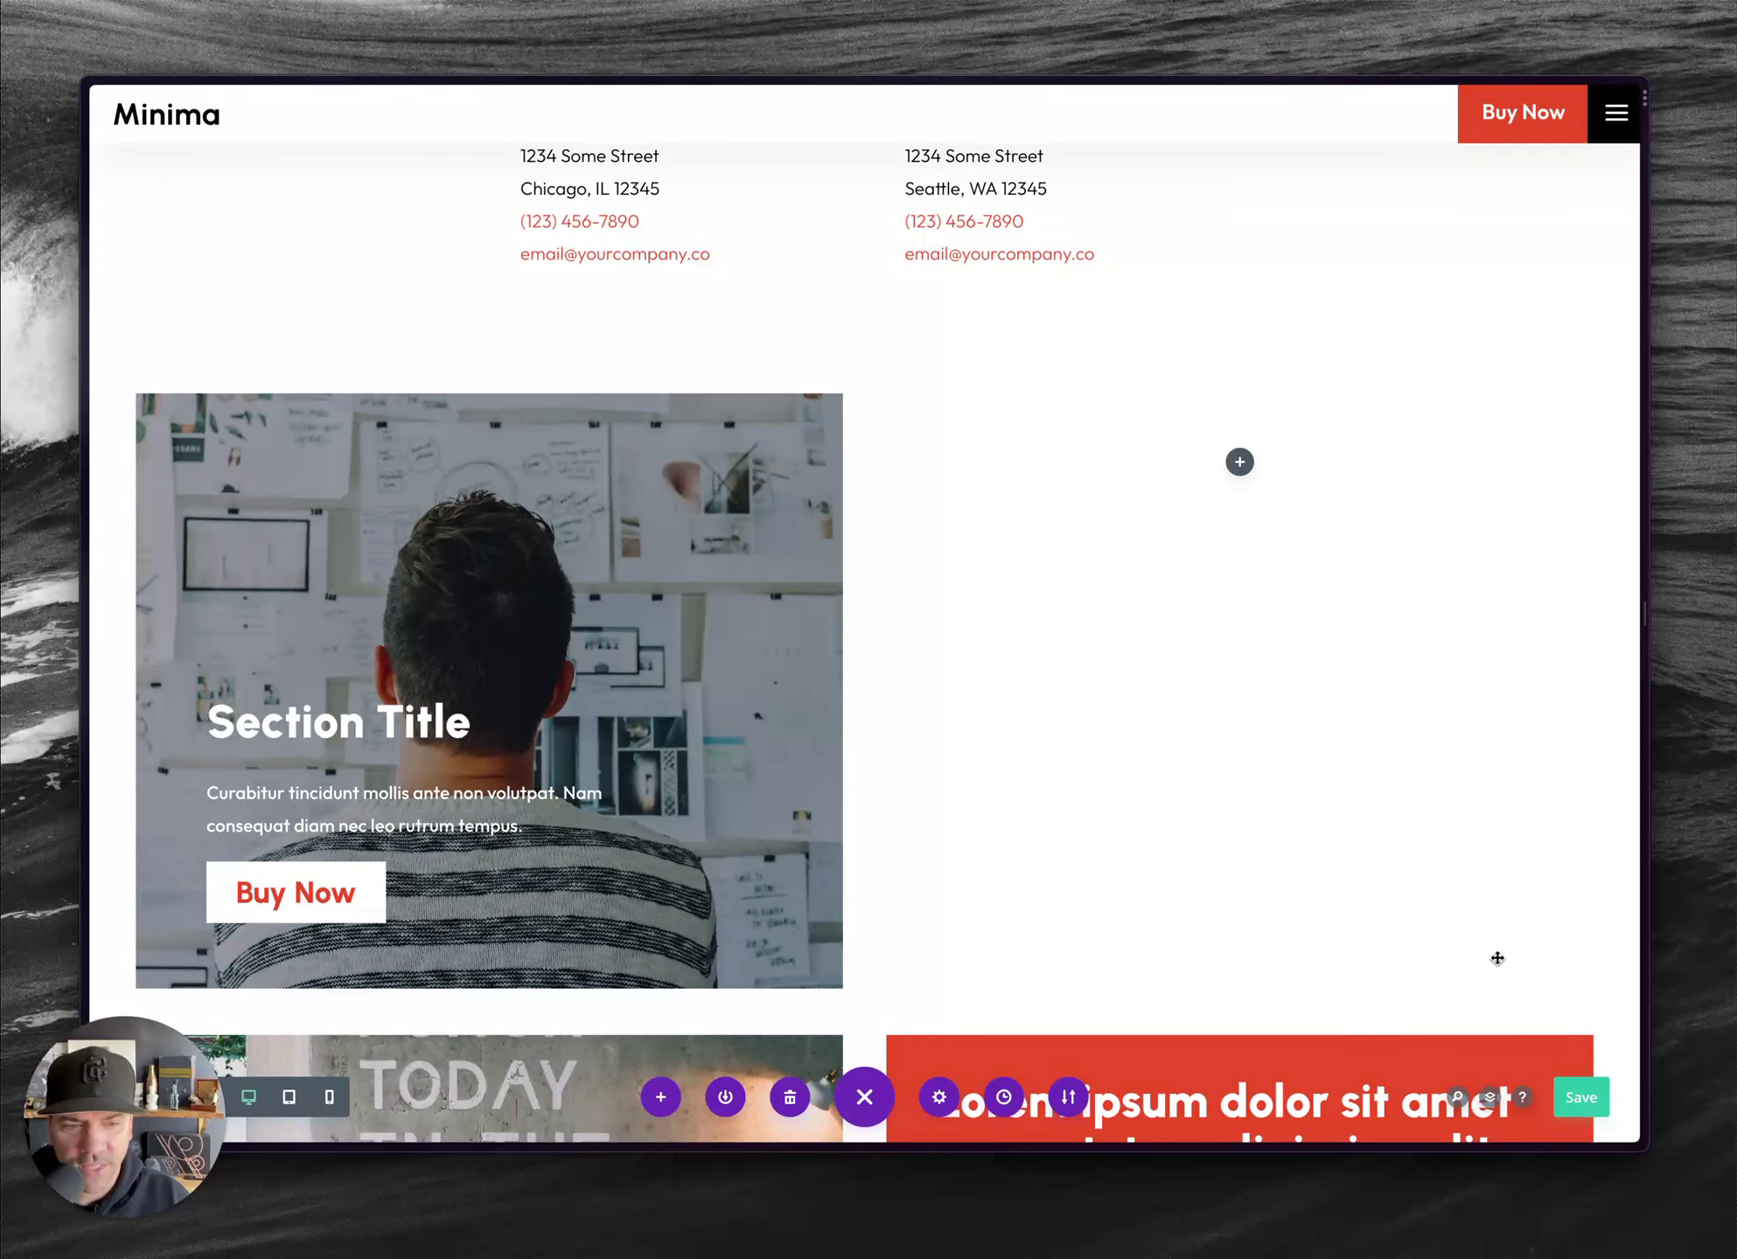
pyautogui.click(1582, 1099)
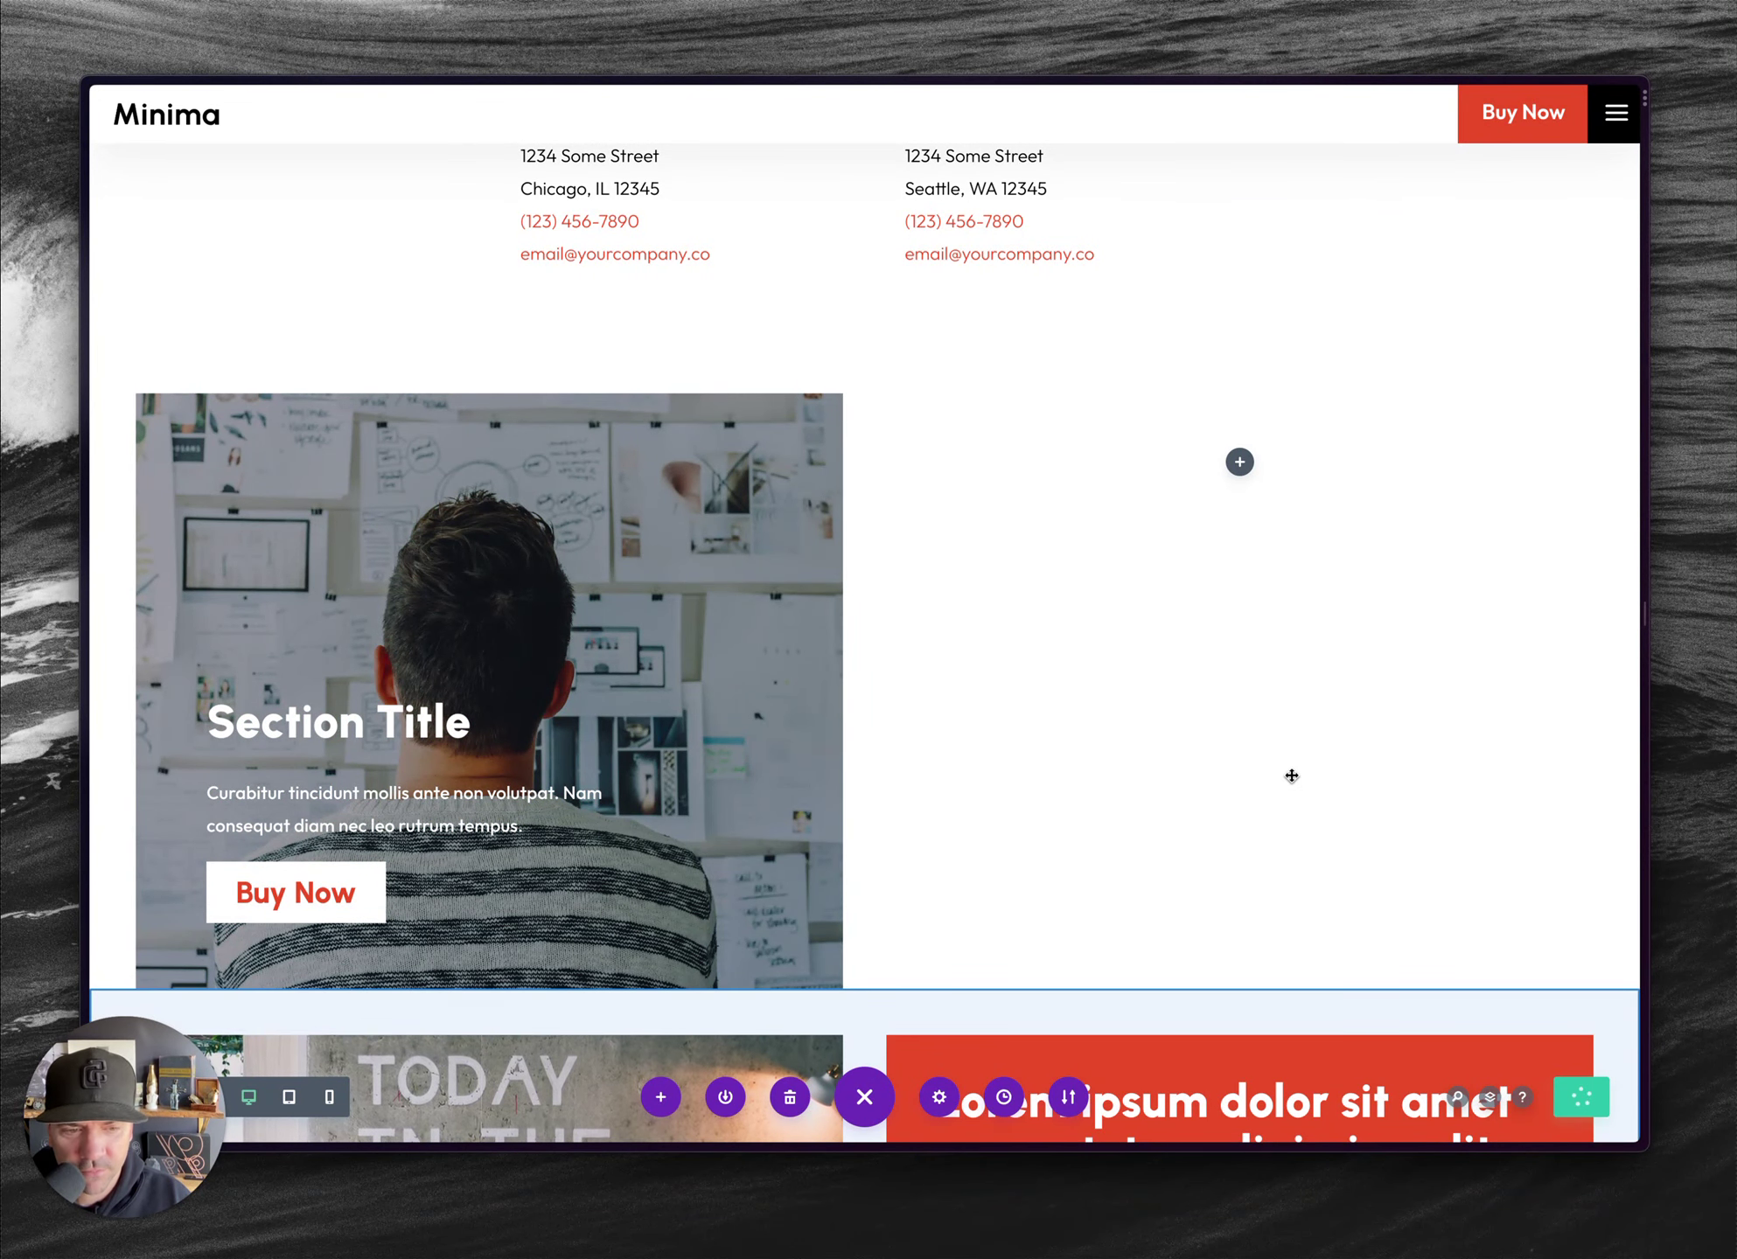
pyautogui.hotkey('ctrl', 'Tab')
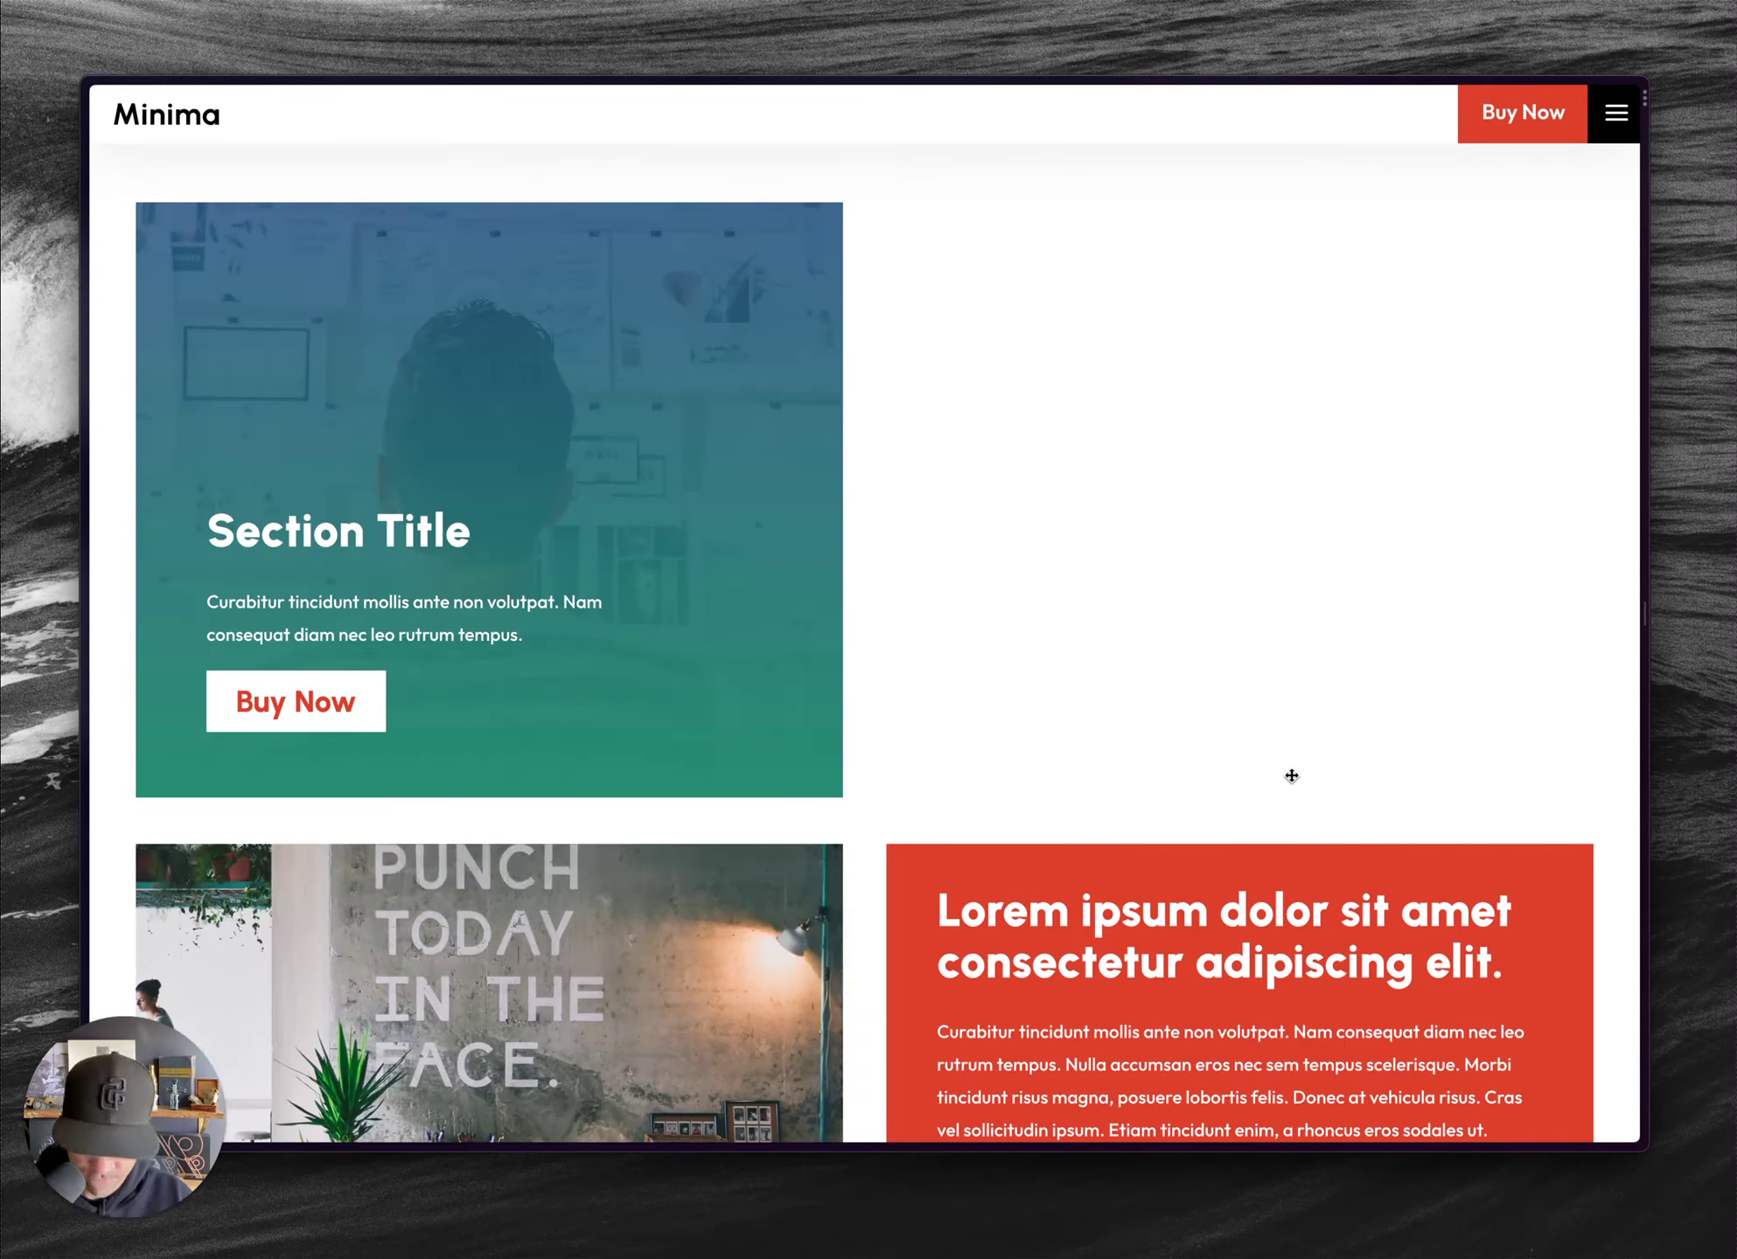
pyautogui.hotkey('ctrl', 'r')
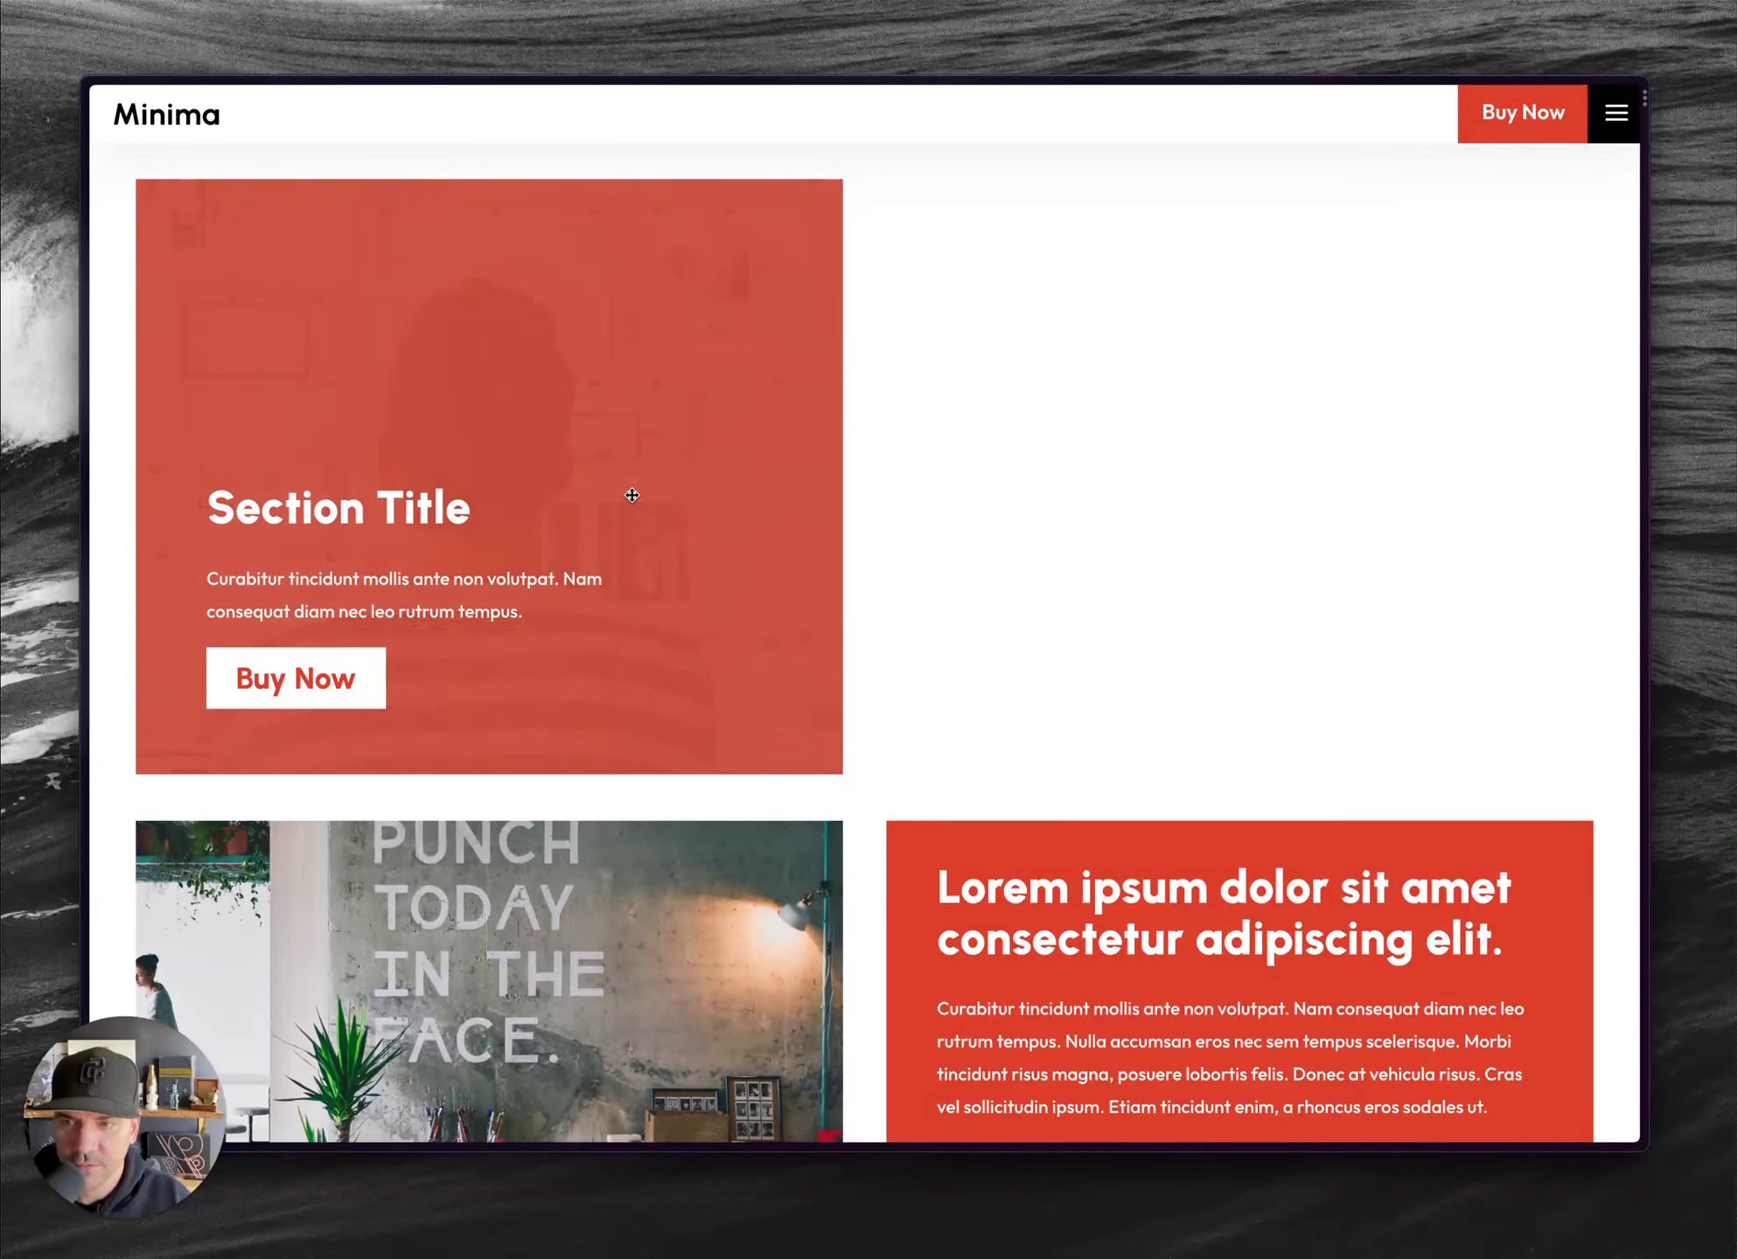
# - Check the CSS class of the card's Section Title text module in the builder
pyautogui.hotkey('ctrl', 'Tab')
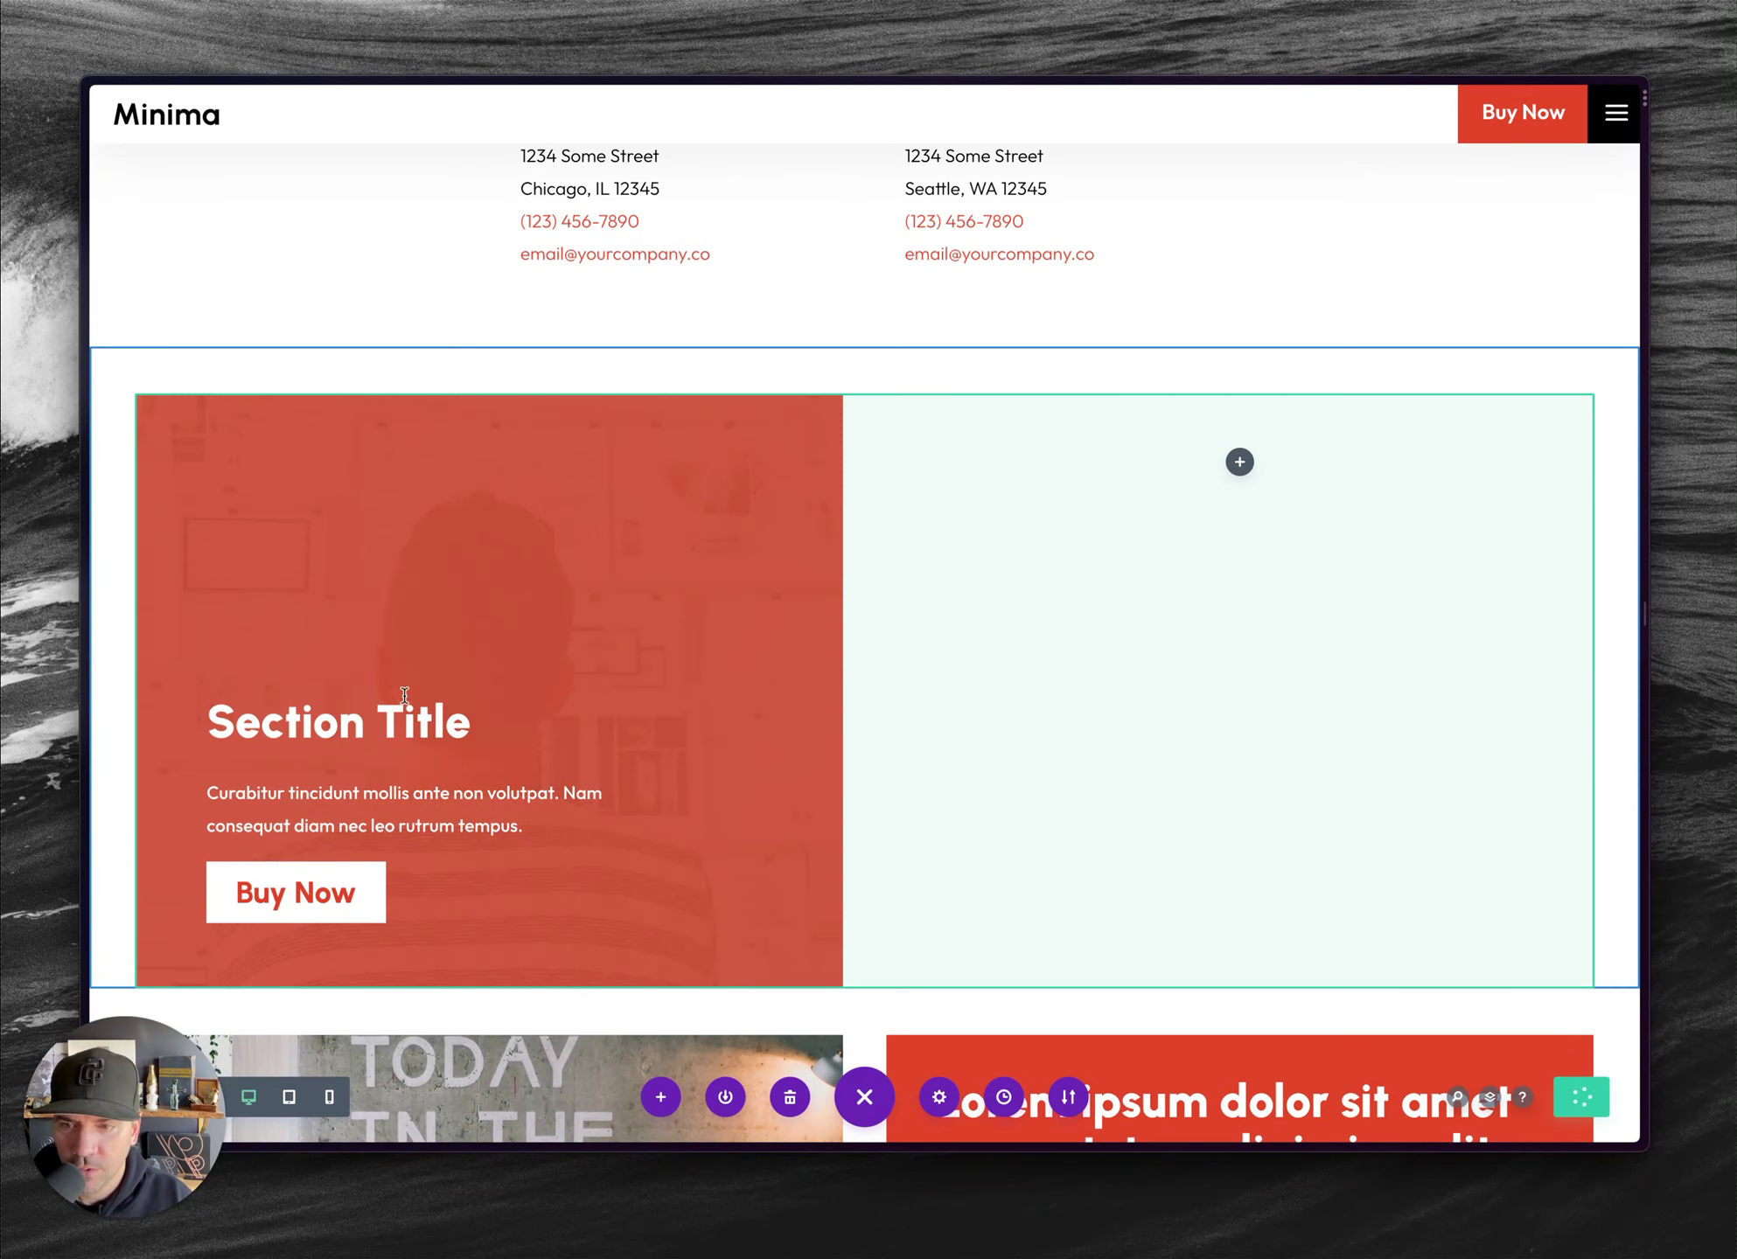
pyautogui.click(474, 706)
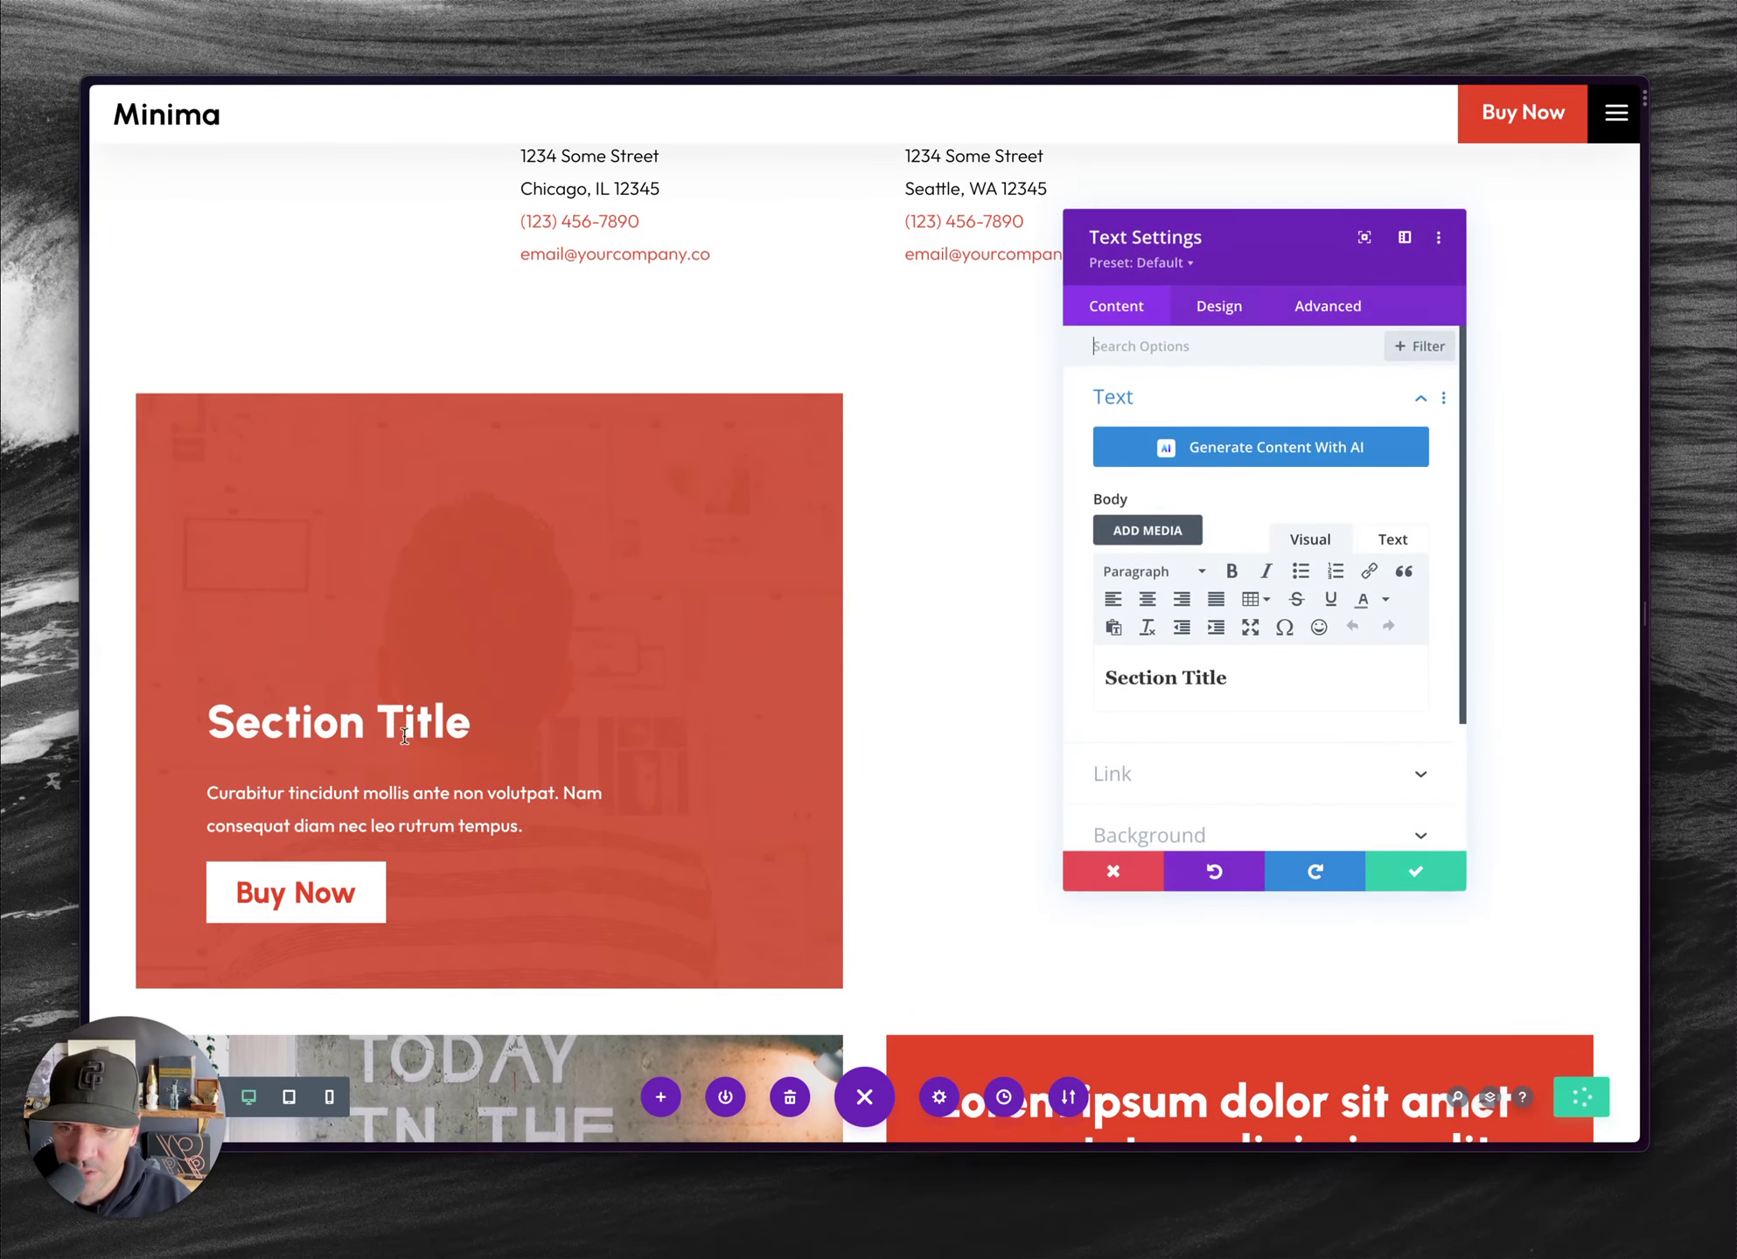
pyautogui.click(1327, 306)
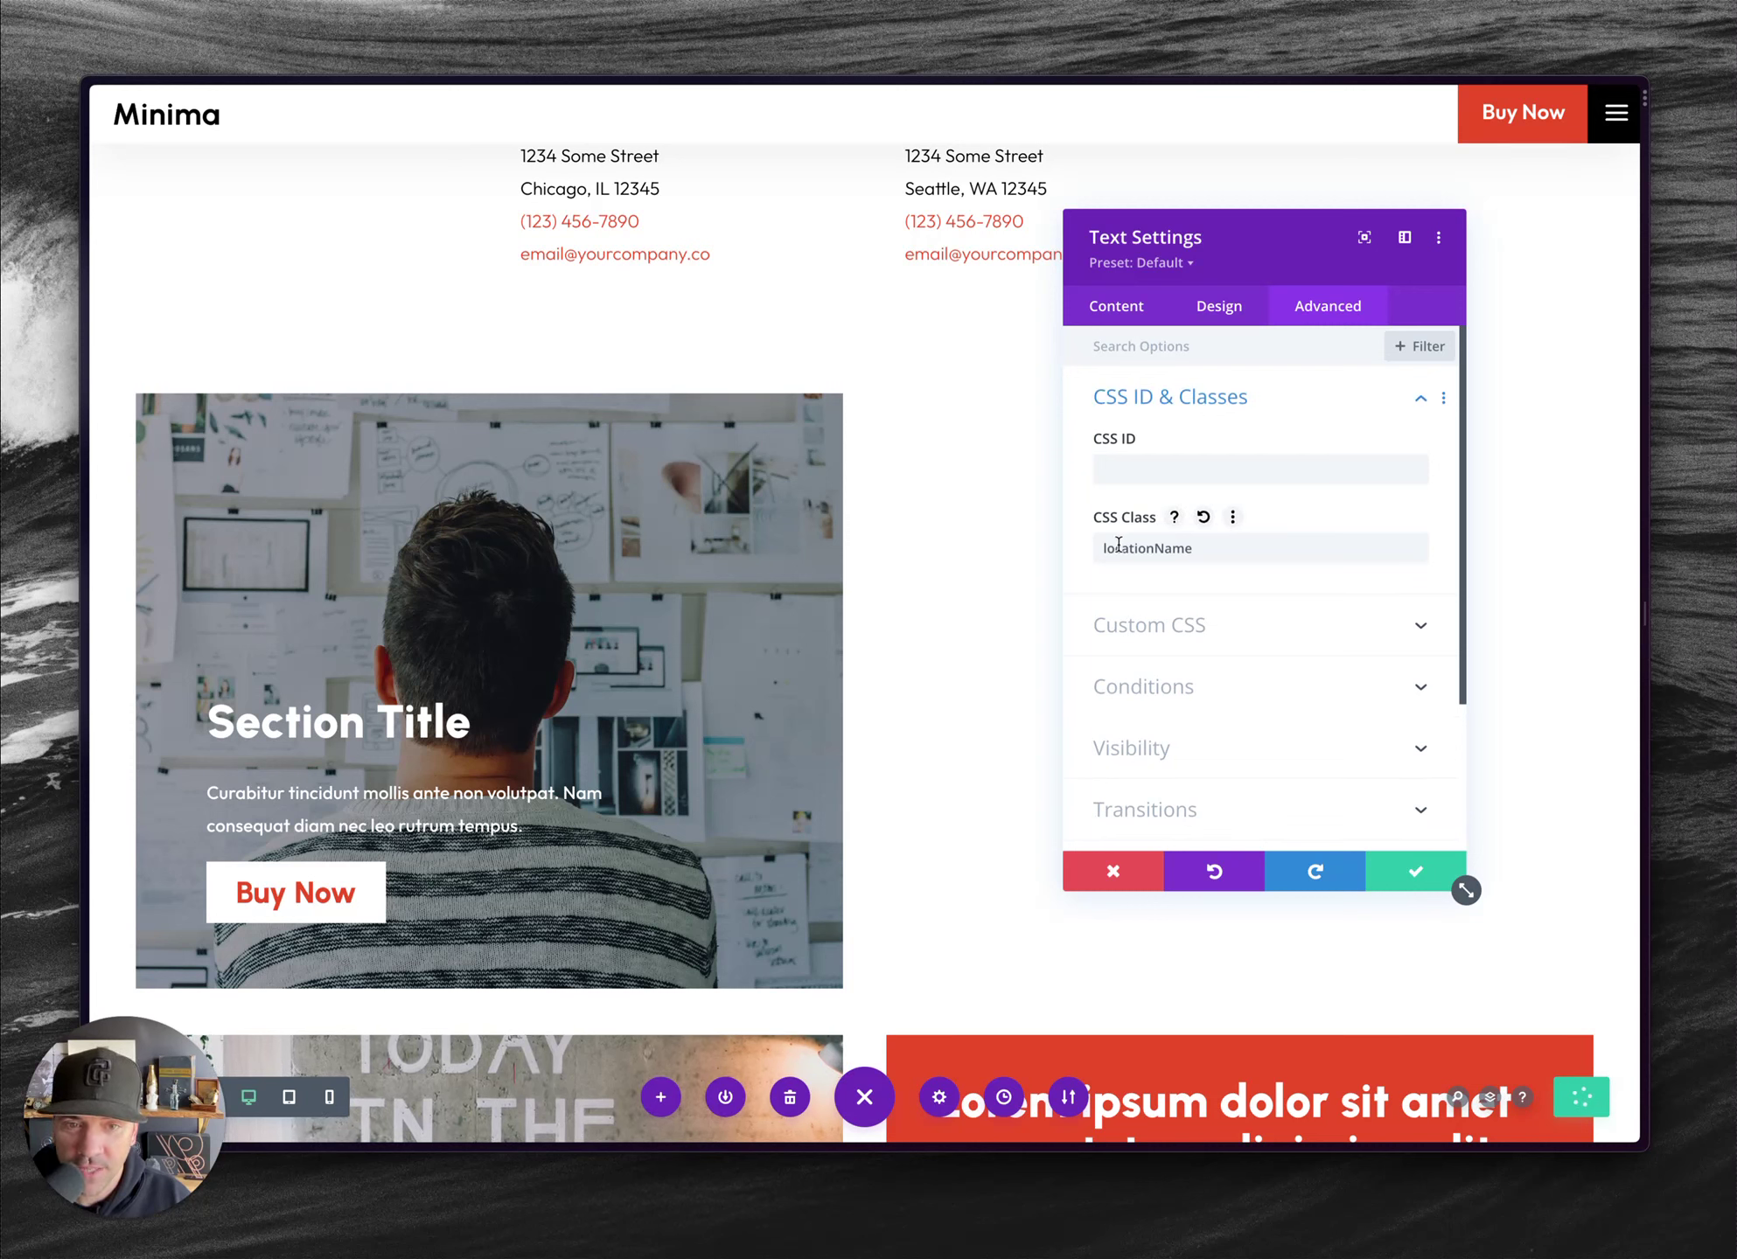
pyautogui.click(1388, 874)
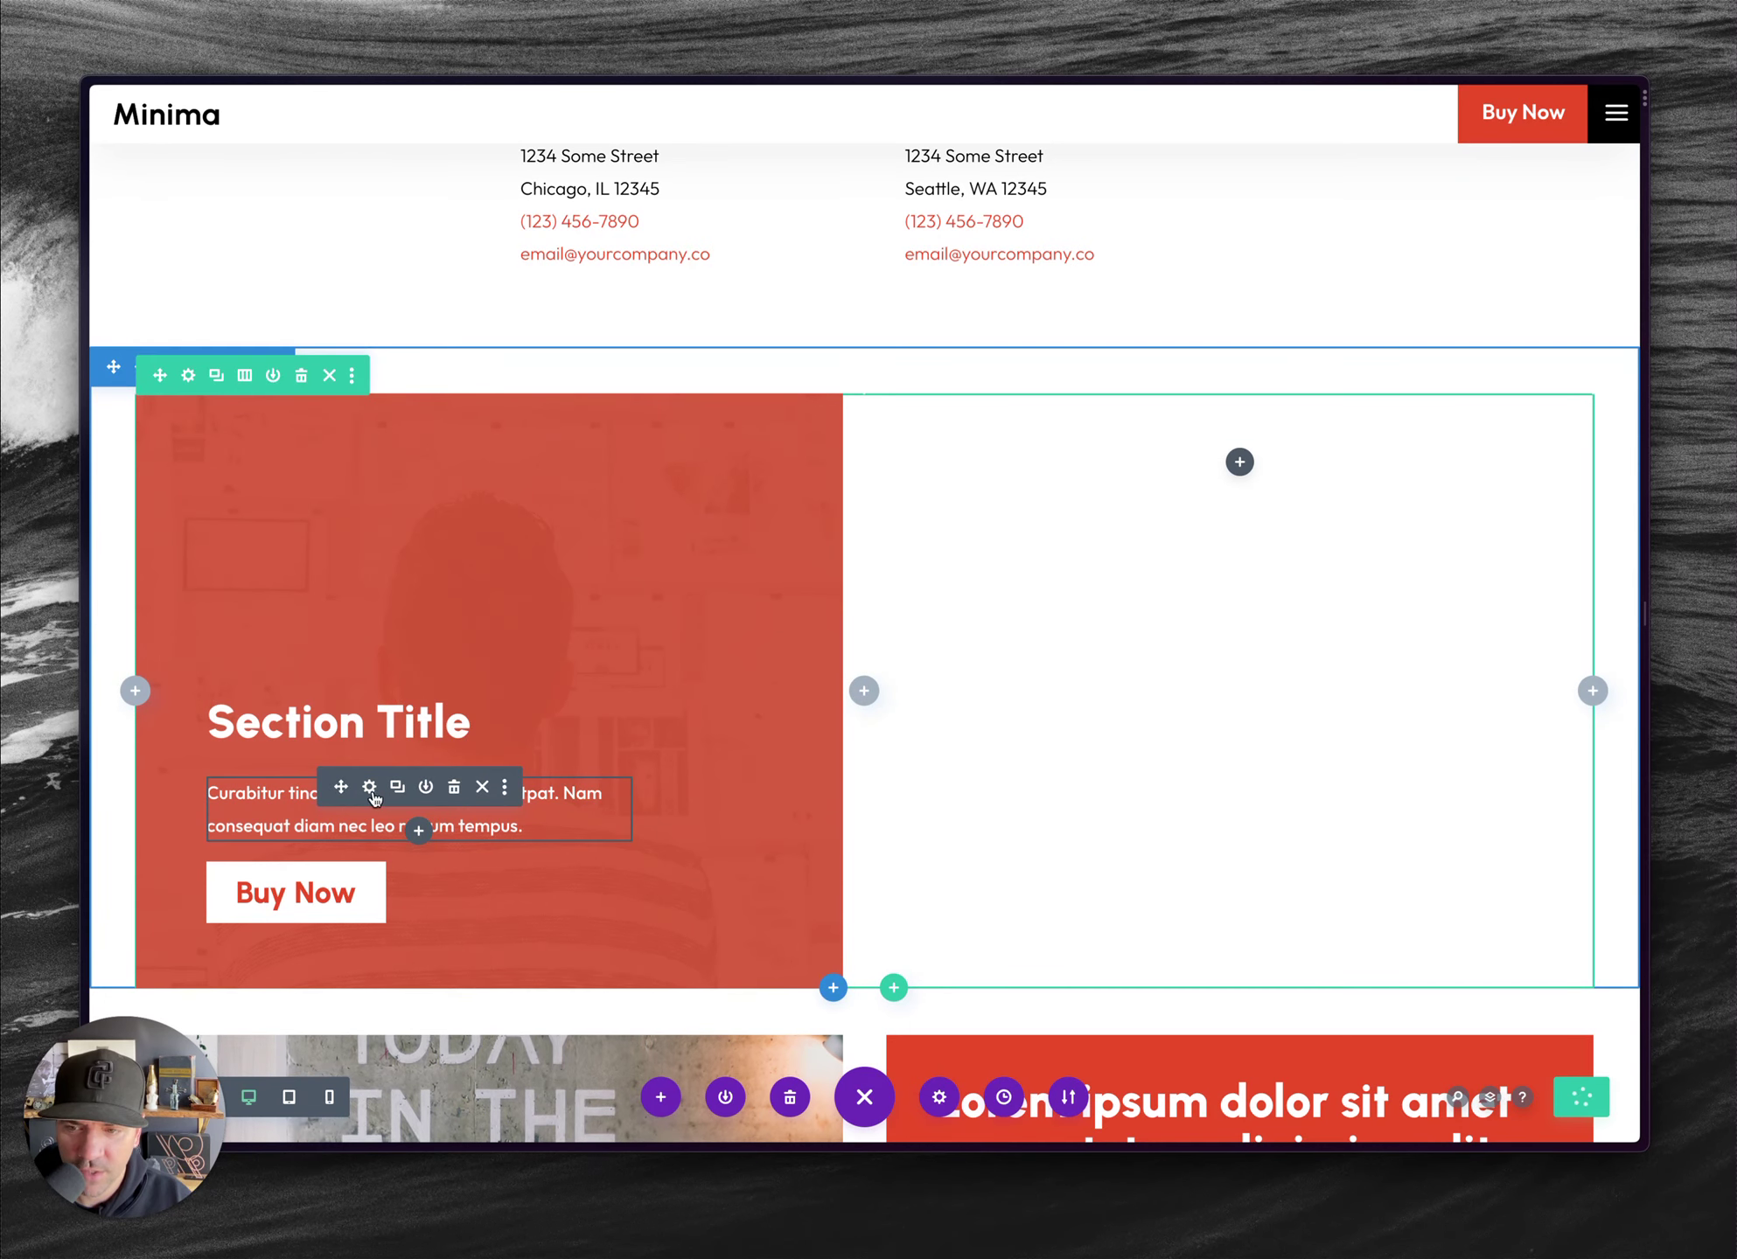
# - Set the width of the card's body text module to 67%
pyautogui.click(370, 787)
pyautogui.click(1219, 306)
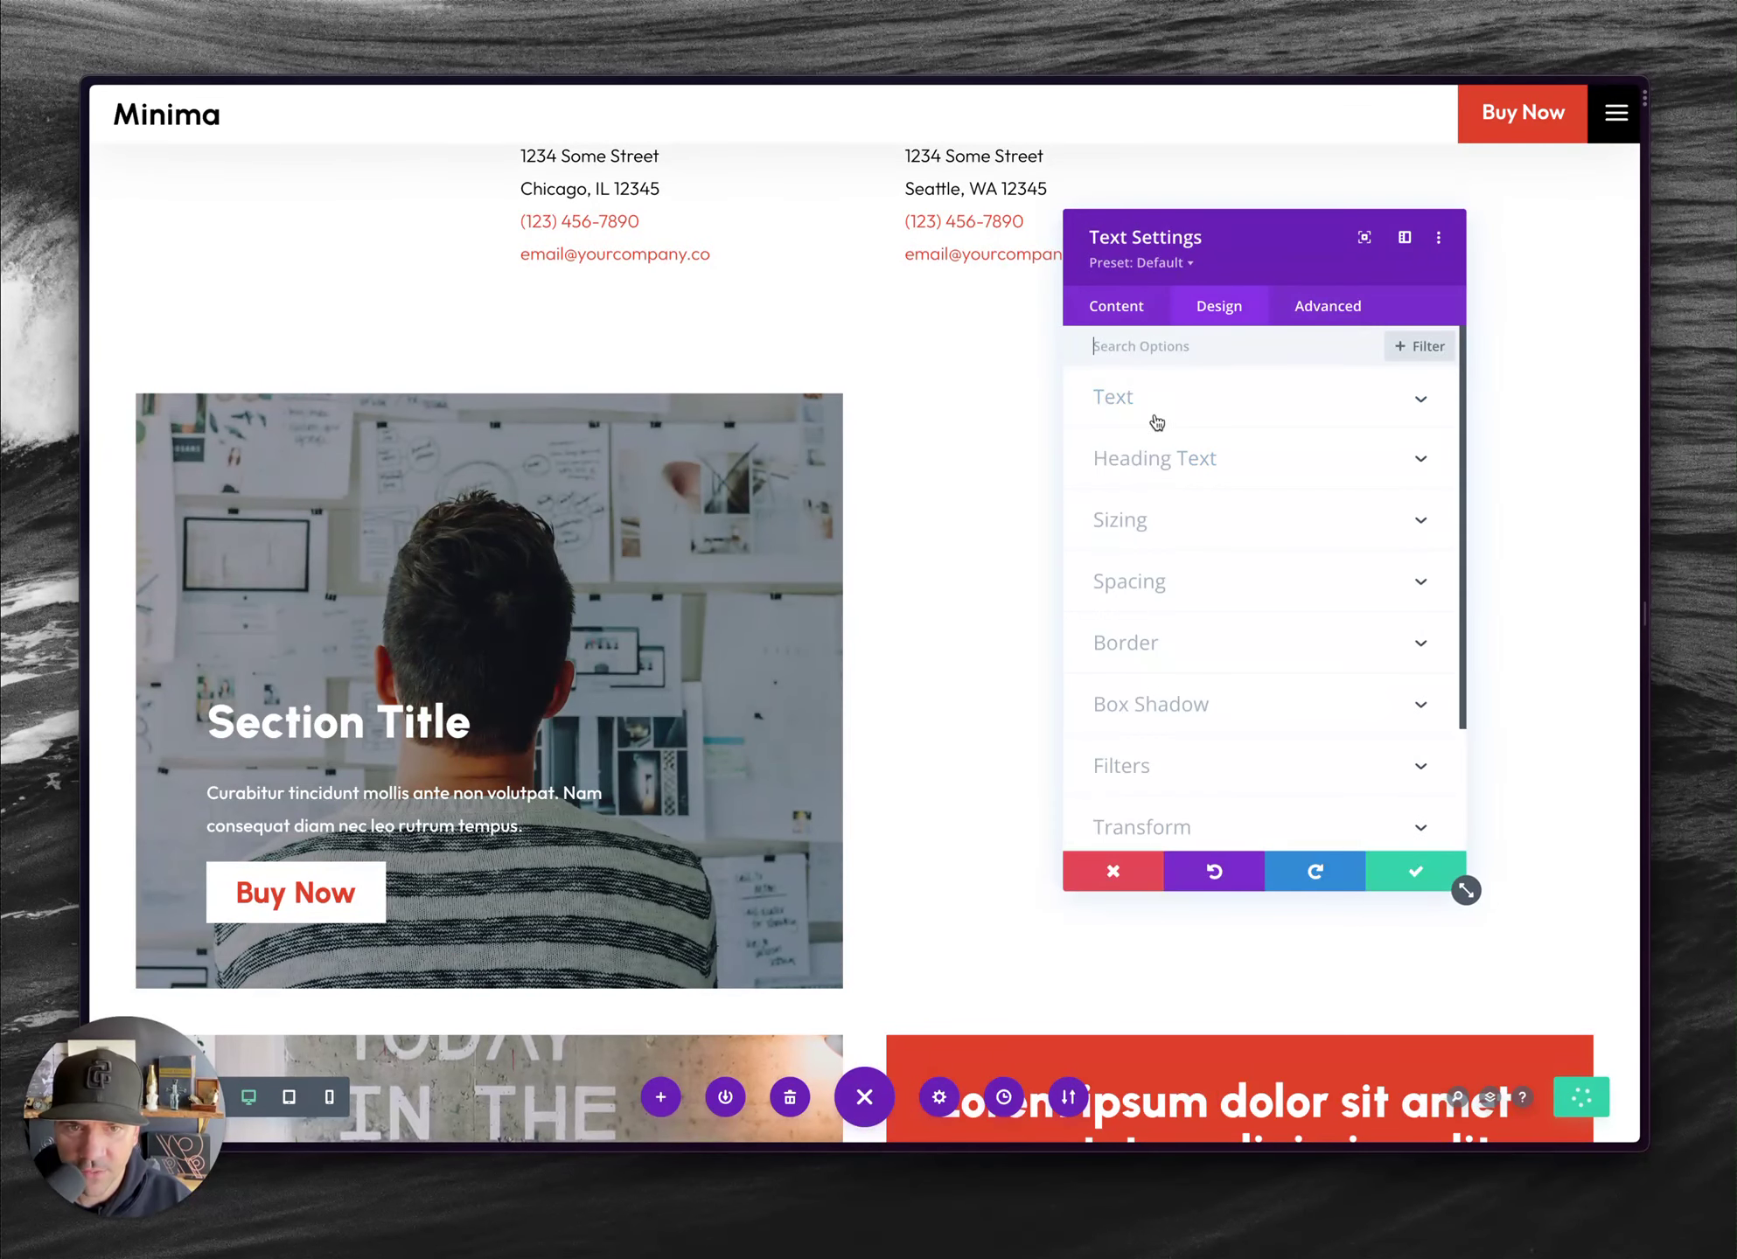
pyautogui.click(1126, 522)
pyautogui.moveTo(1233, 430); pyautogui.dragTo(1281, 432)
pyautogui.doubleClick(1364, 424)
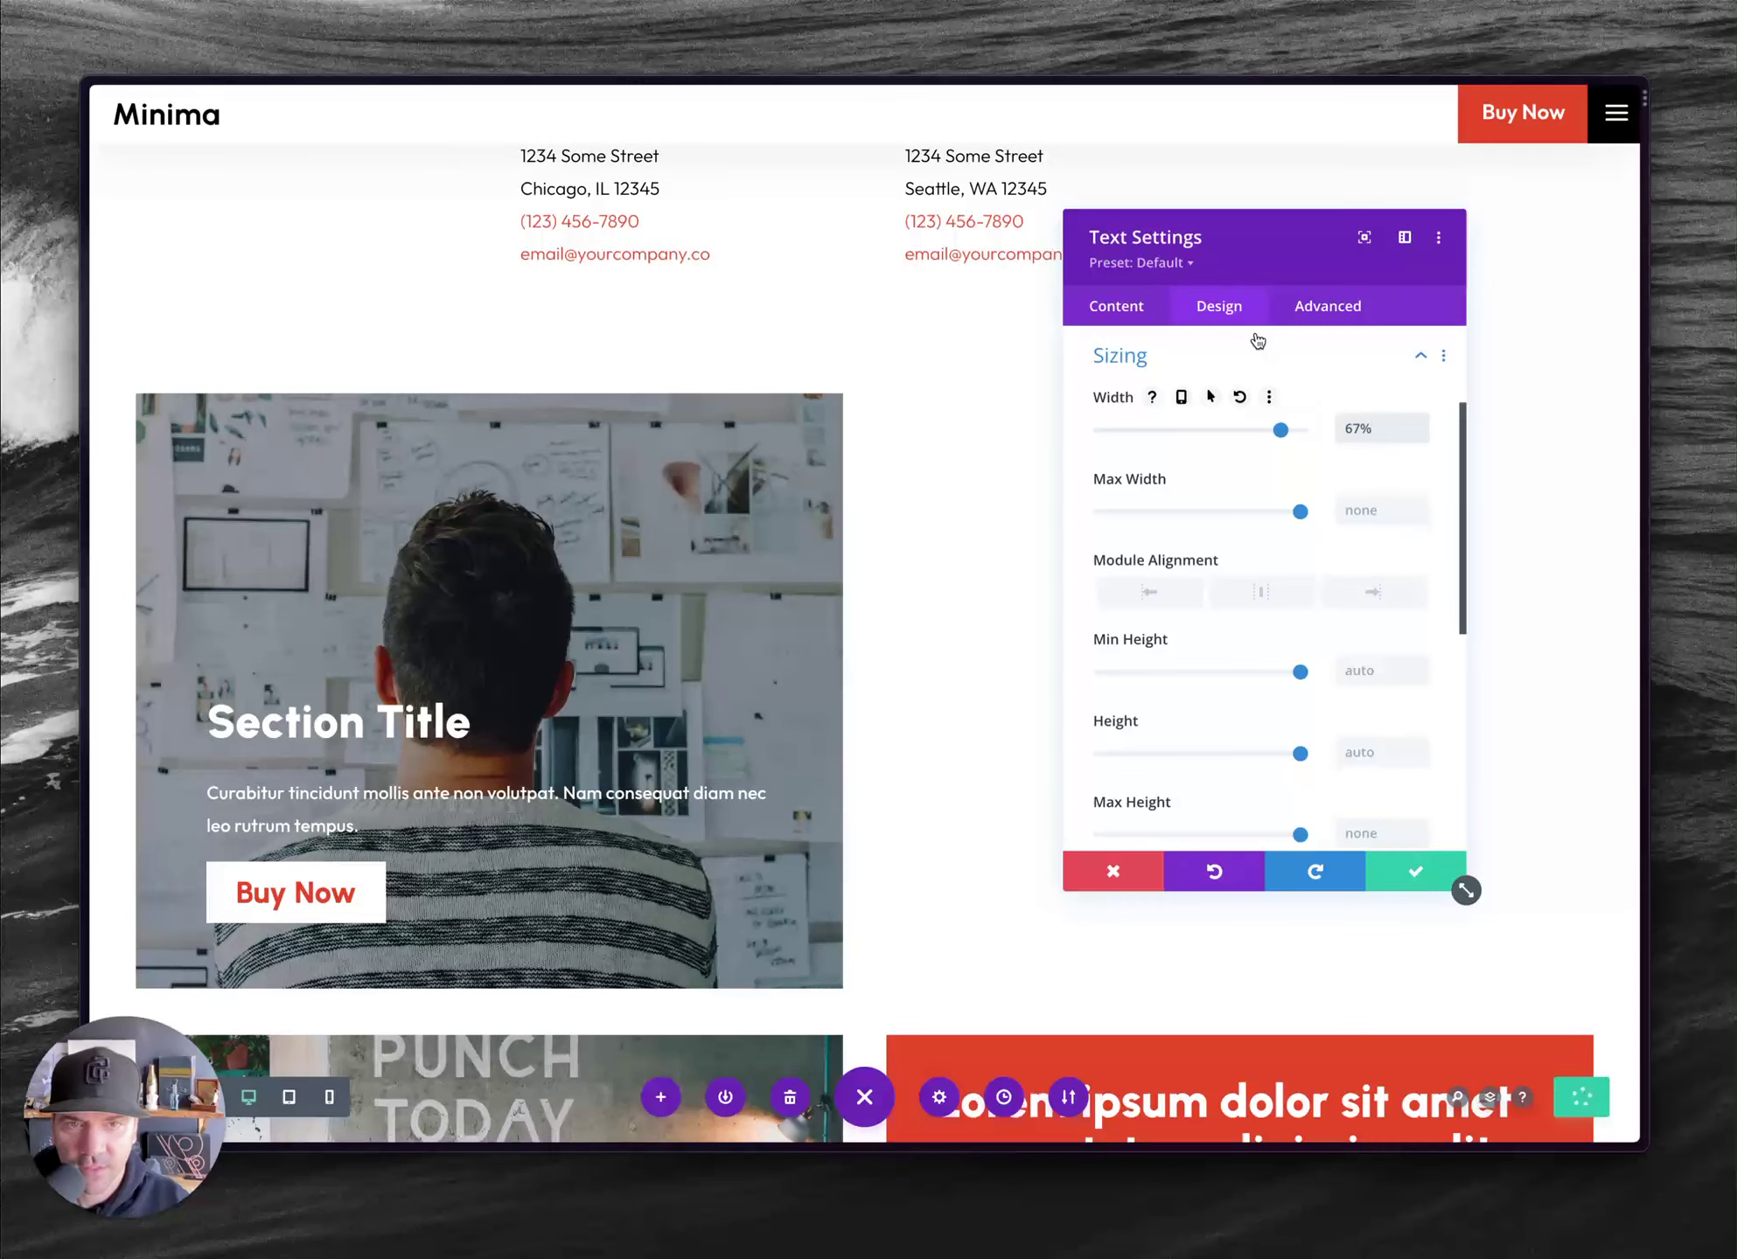
# - Check the CSS class of the card's body text module and confirm the module's settings
pyautogui.click(1326, 306)
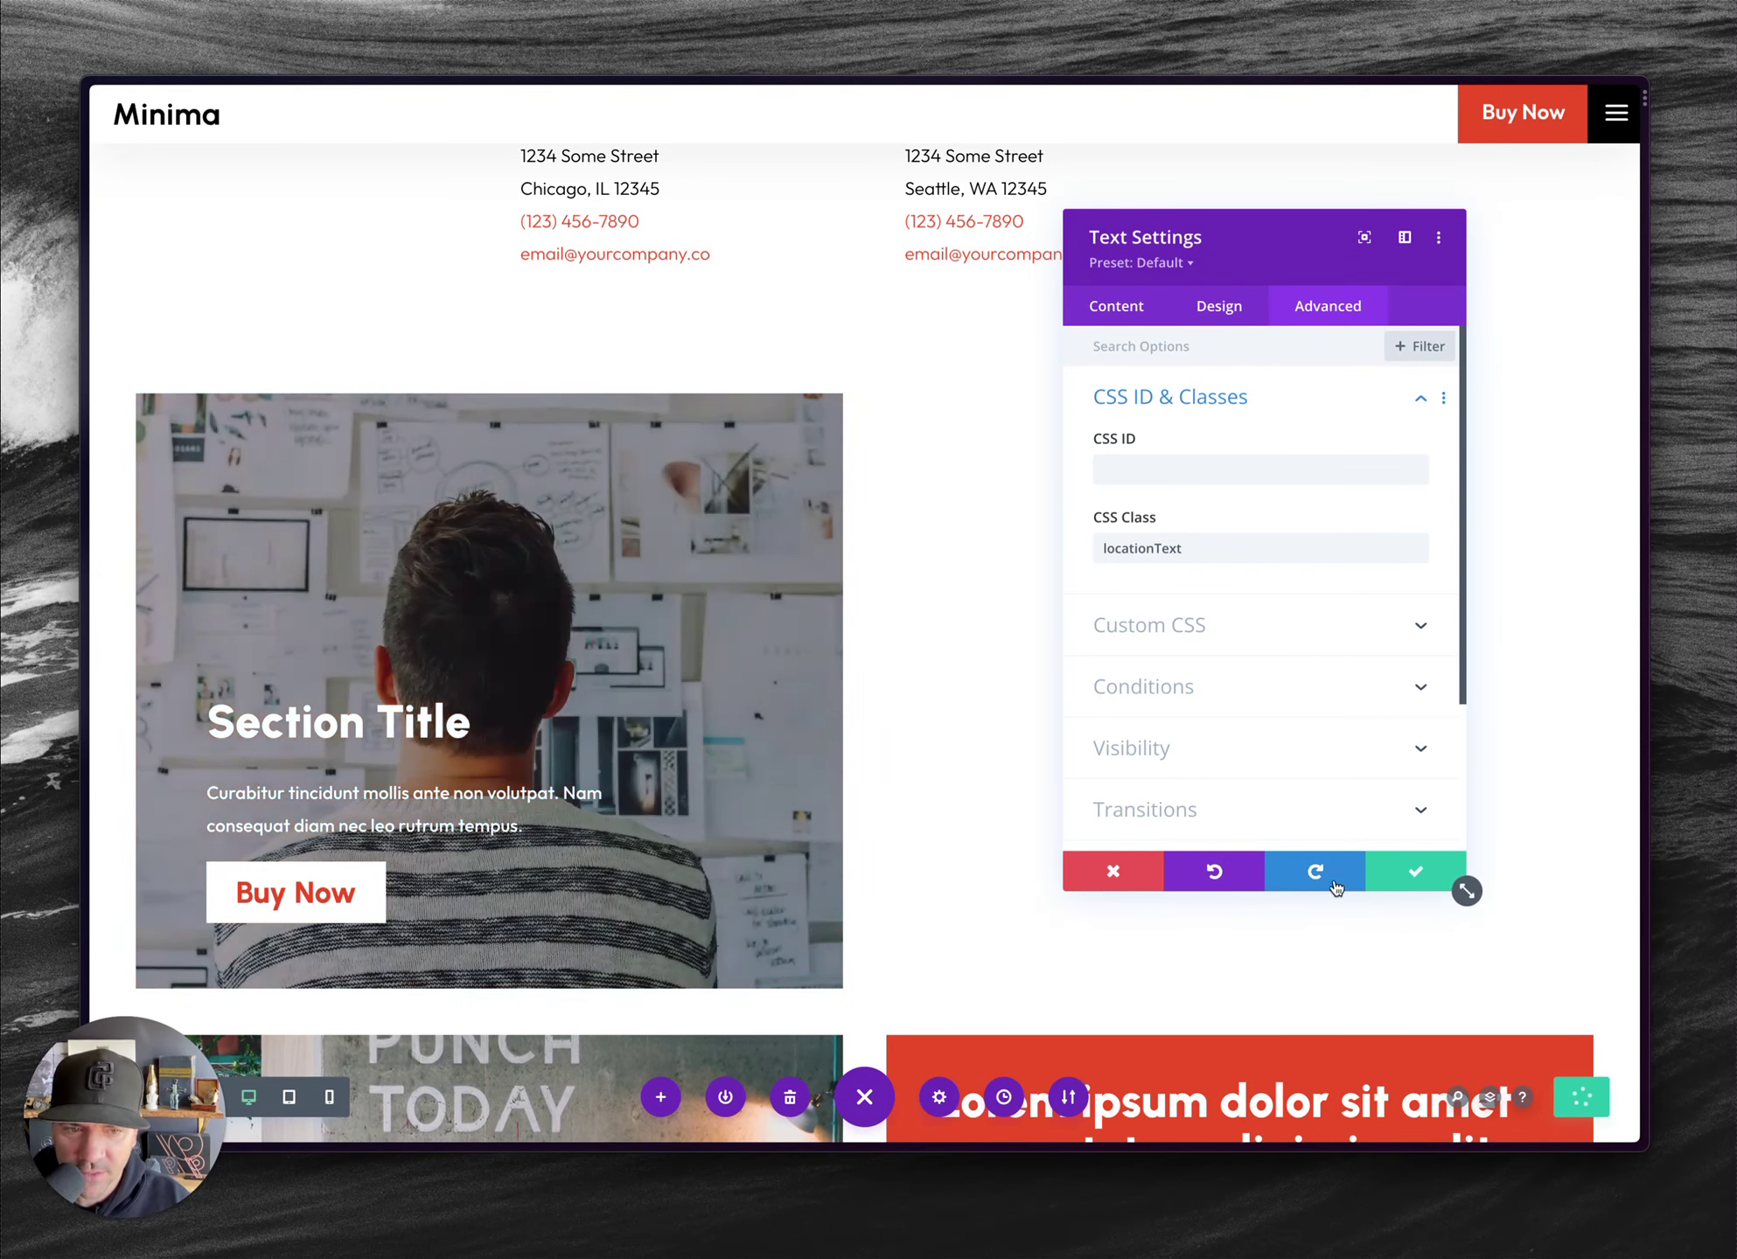
pyautogui.click(1453, 881)
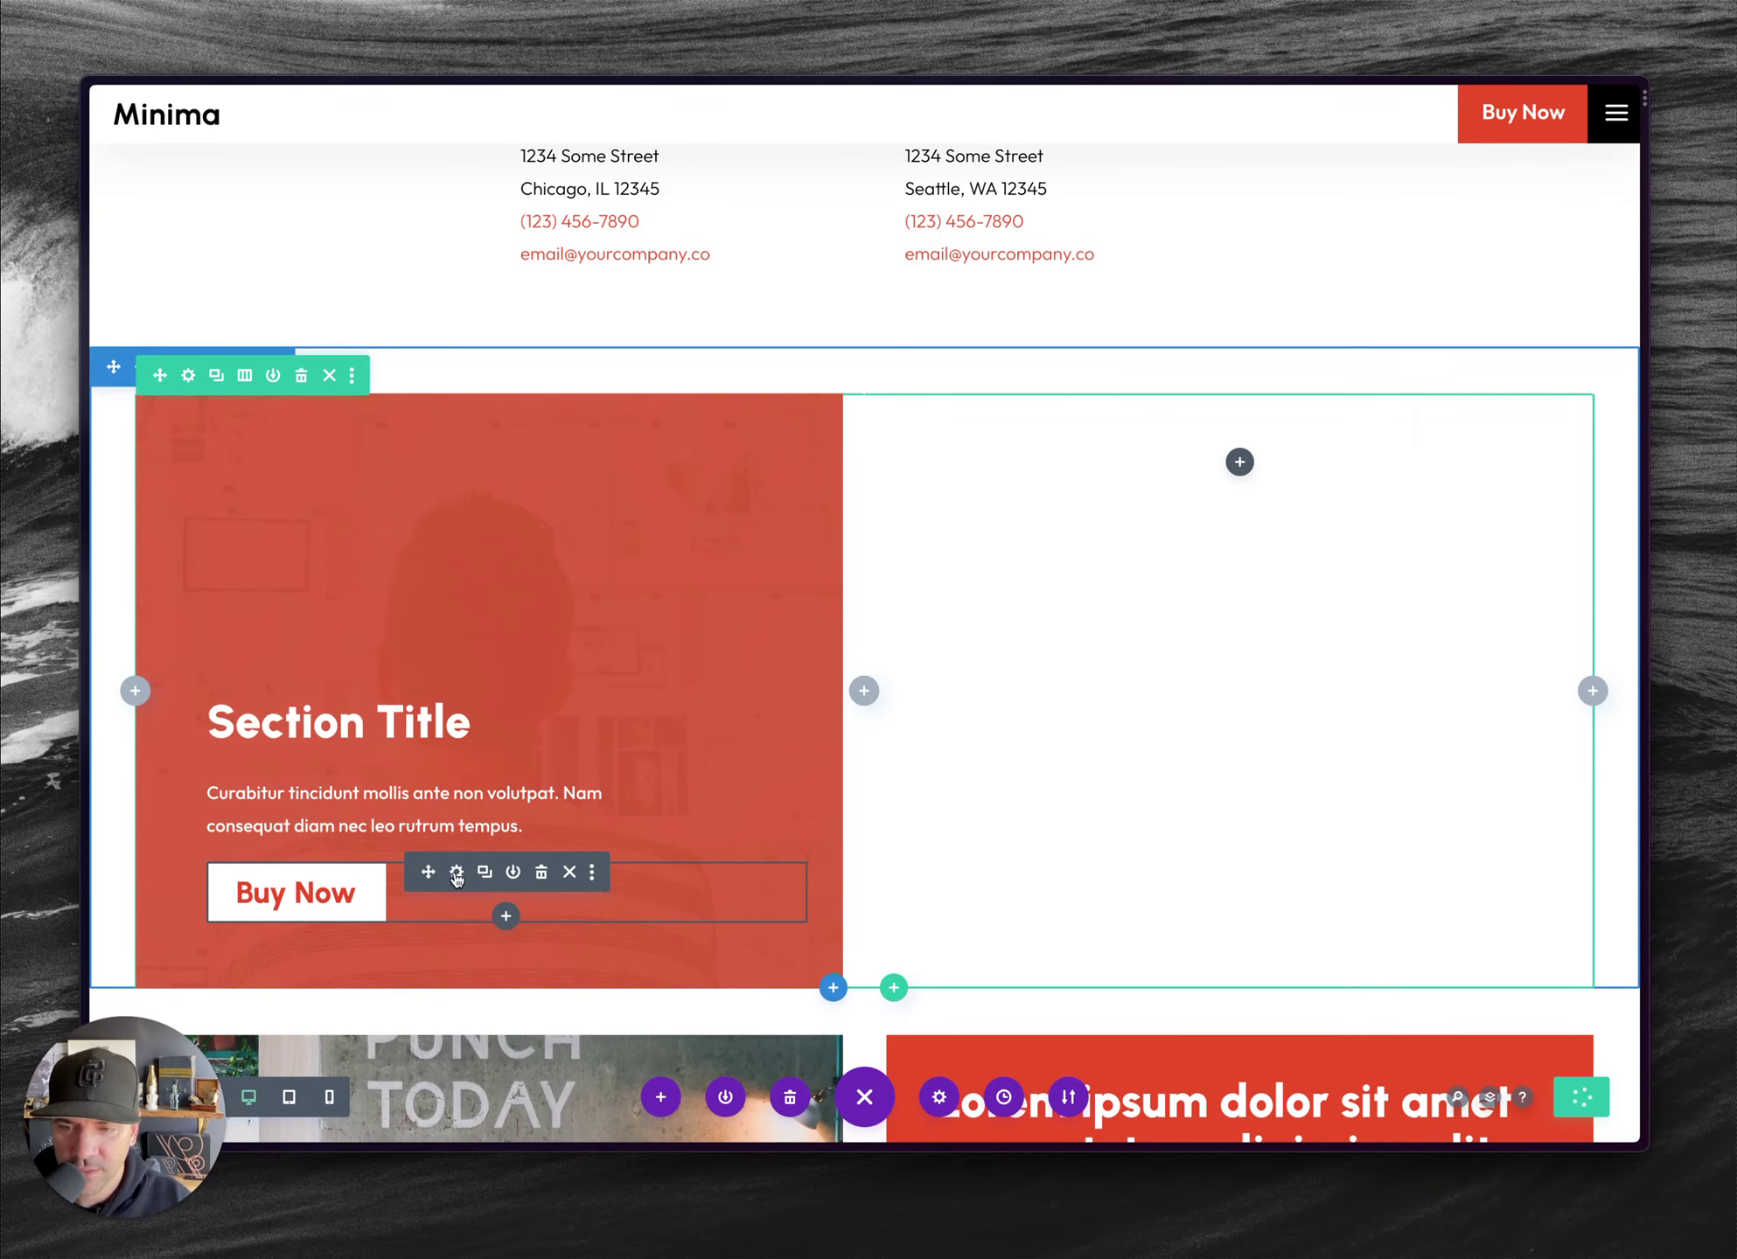
# - Check the CSS class of the card's Buy Now button module, and view the card's hover overlay on the live page before returning to the builder
pyautogui.click(457, 880)
pyautogui.click(1233, 305)
pyautogui.click(1325, 308)
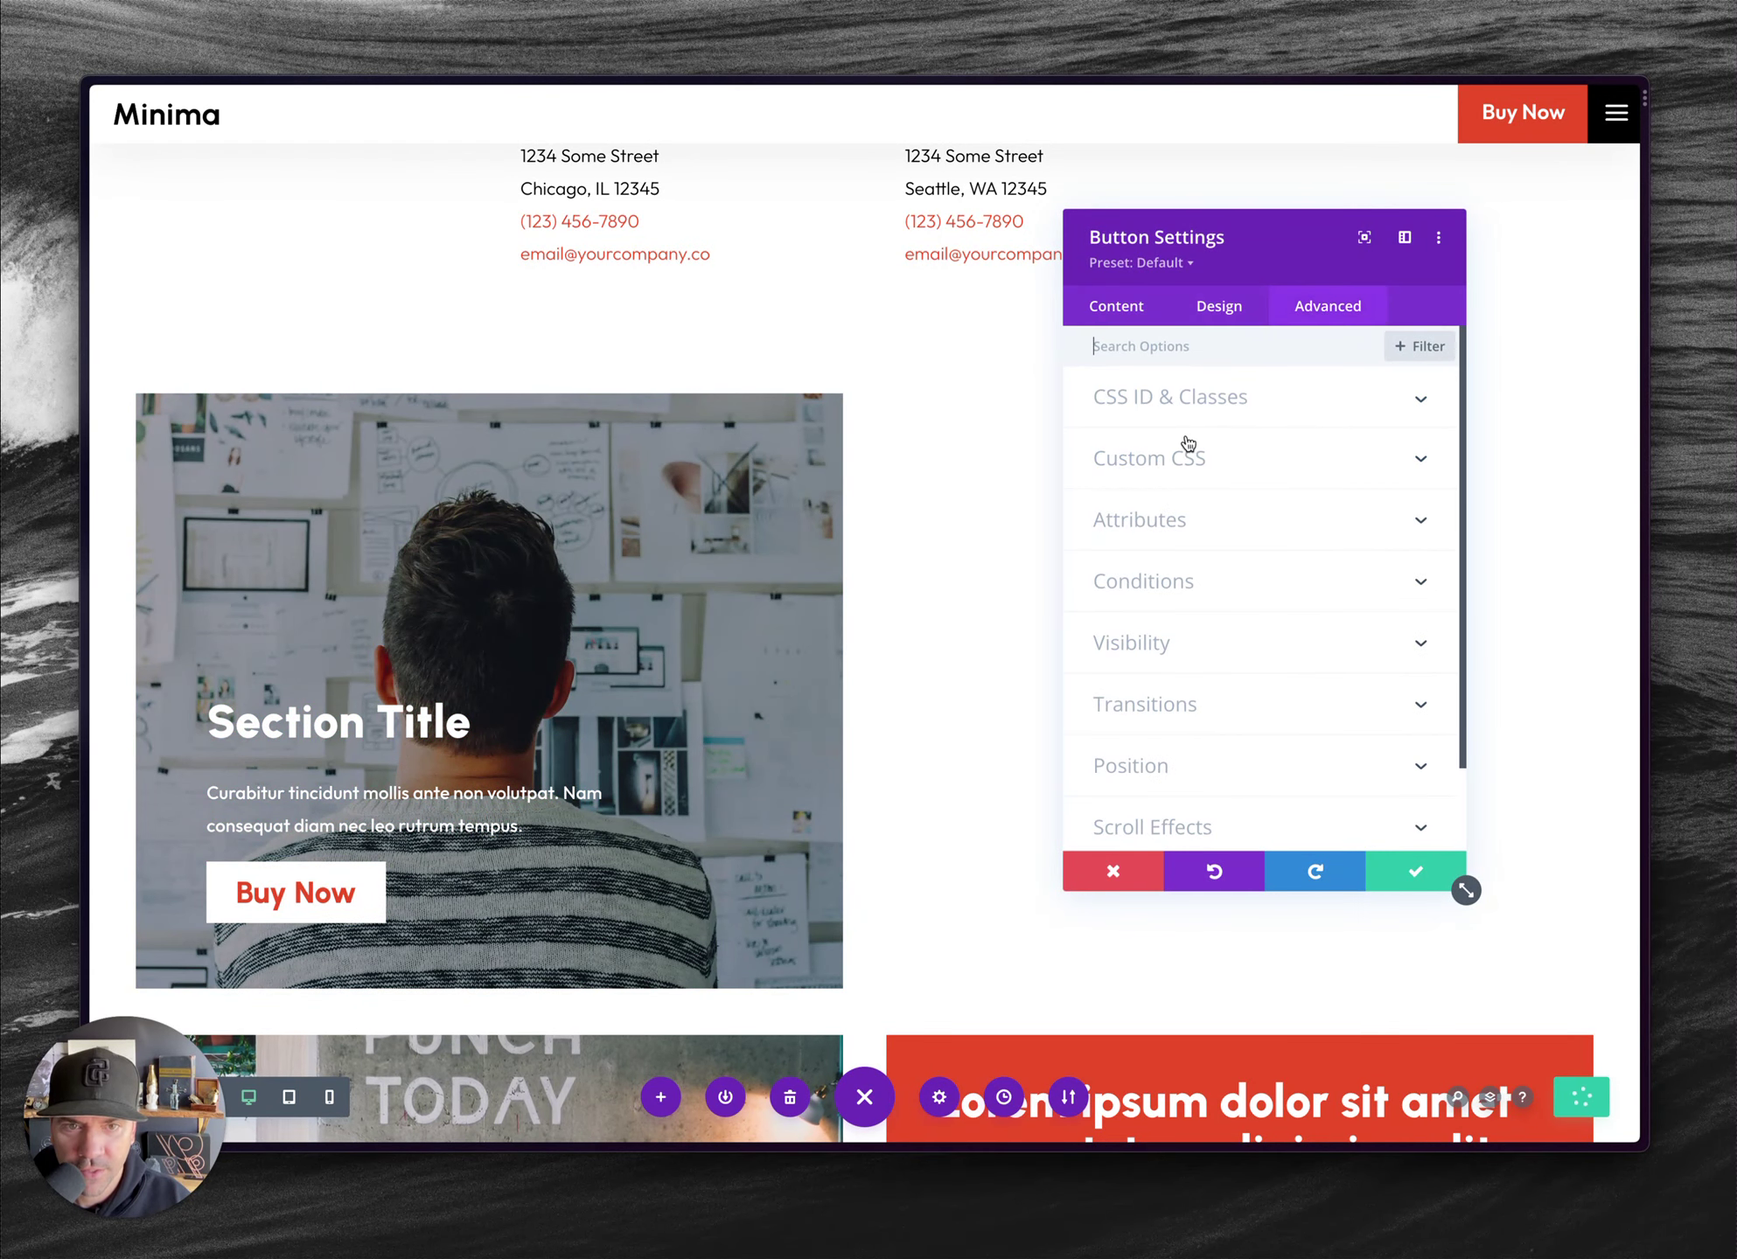
pyautogui.click(1189, 416)
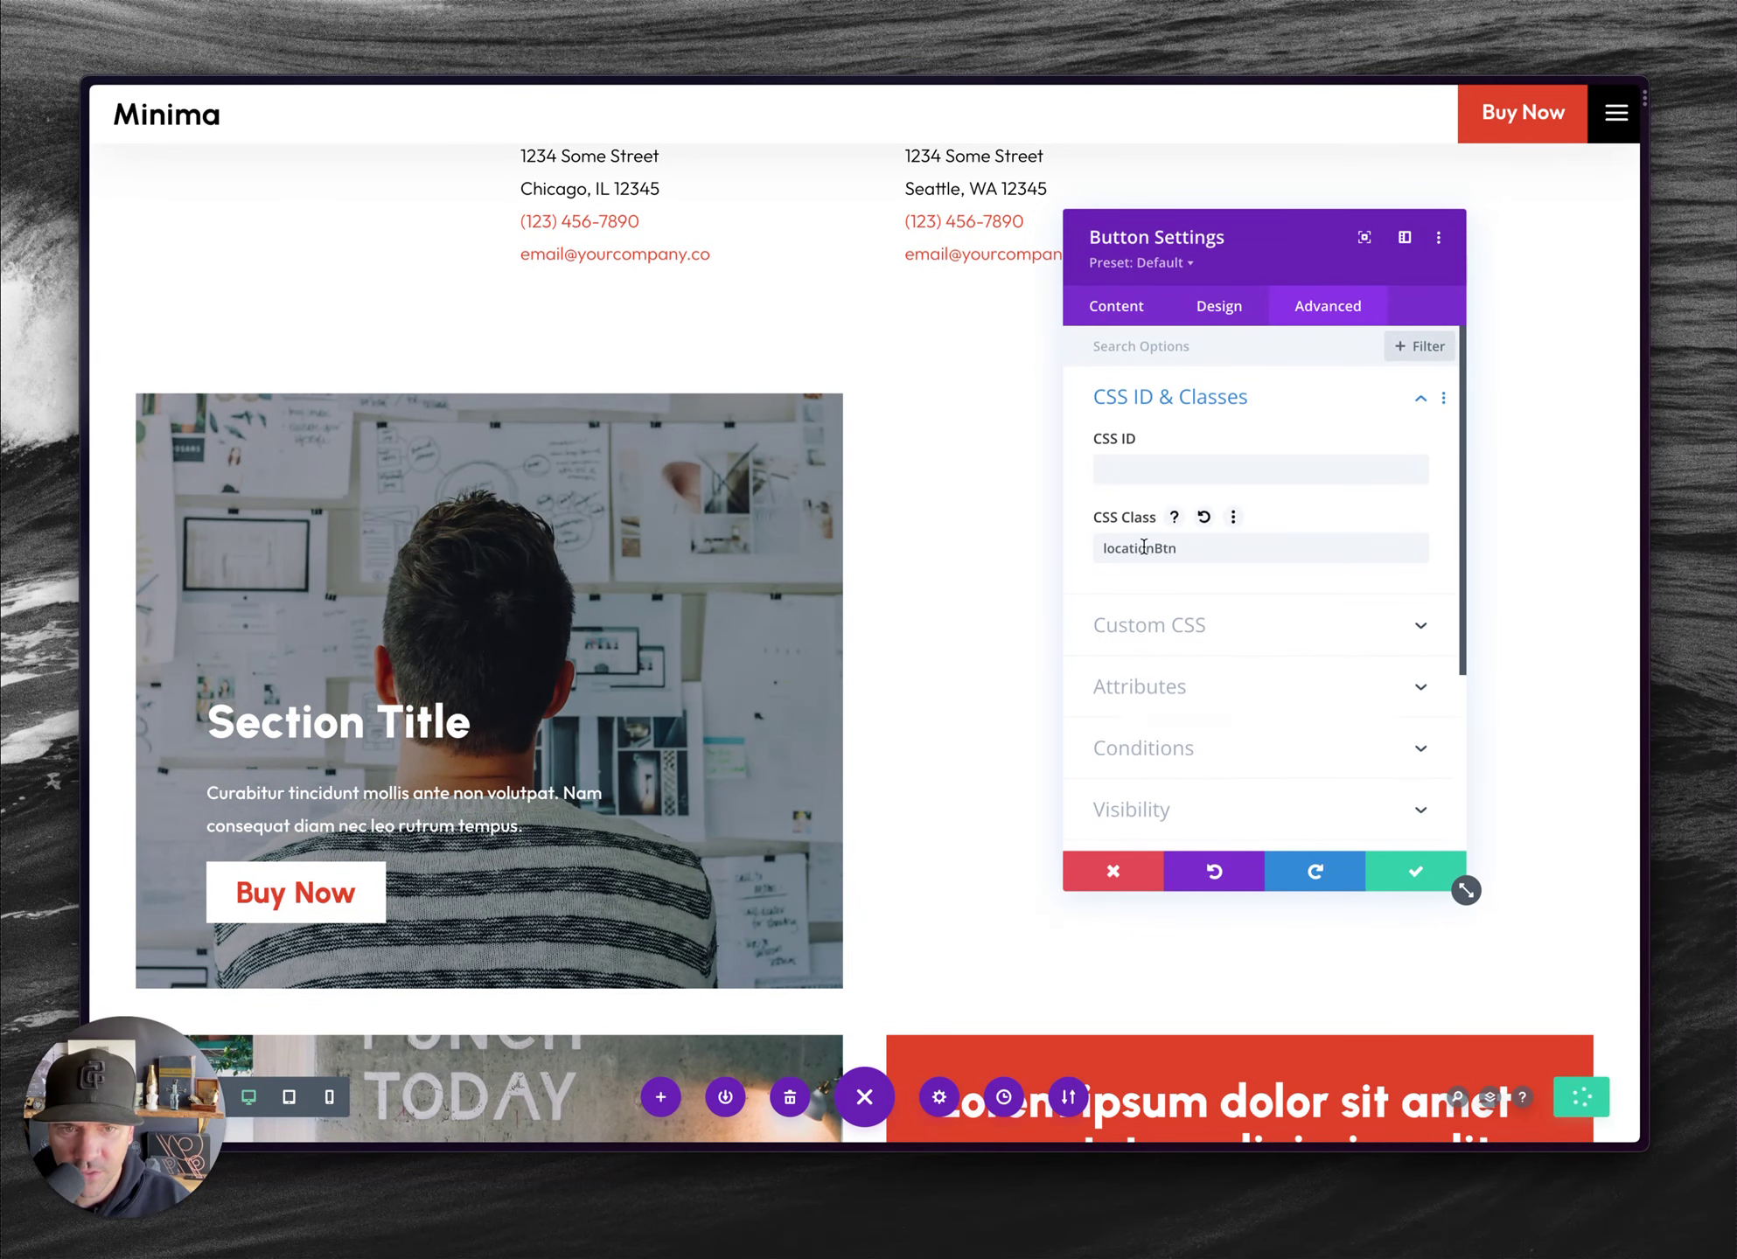
pyautogui.click(1413, 870)
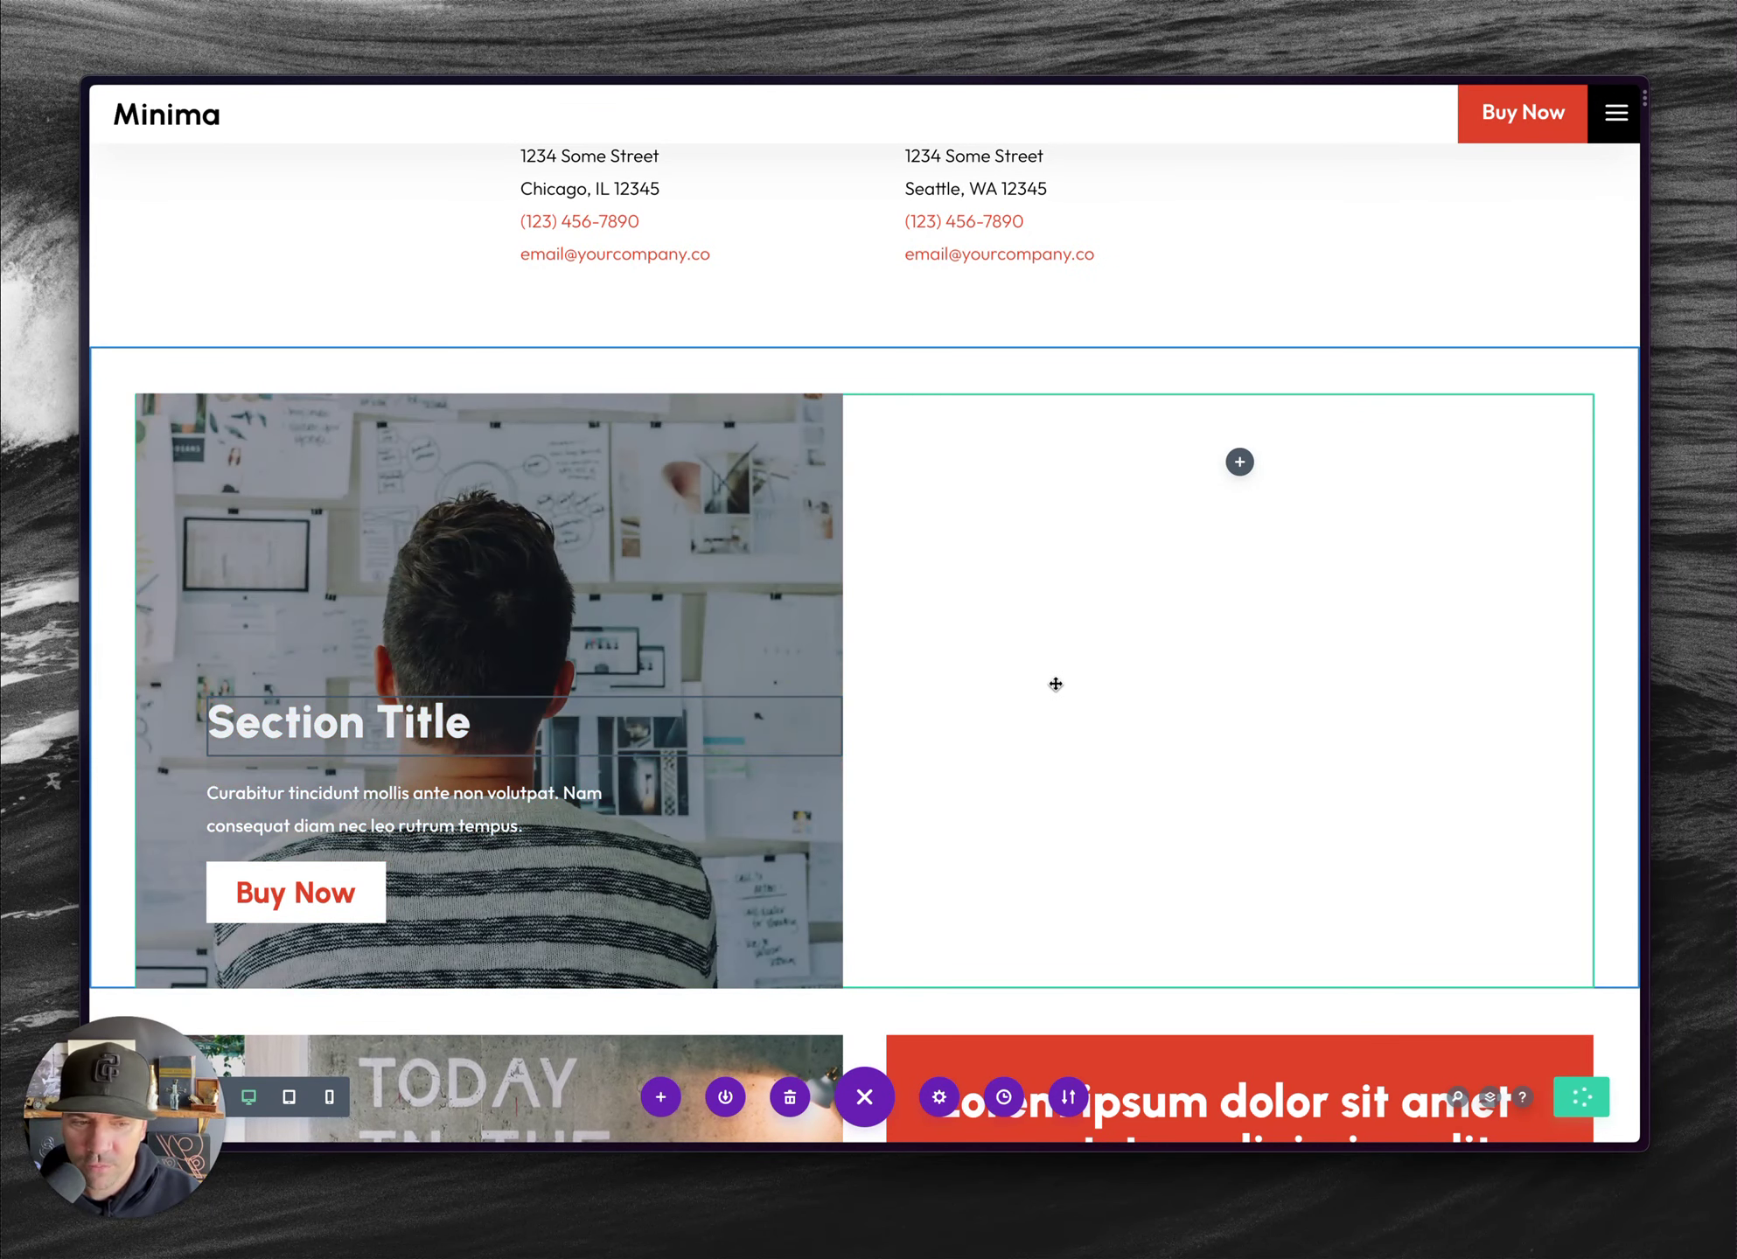
pyautogui.hotkey('alt', 'Tab')
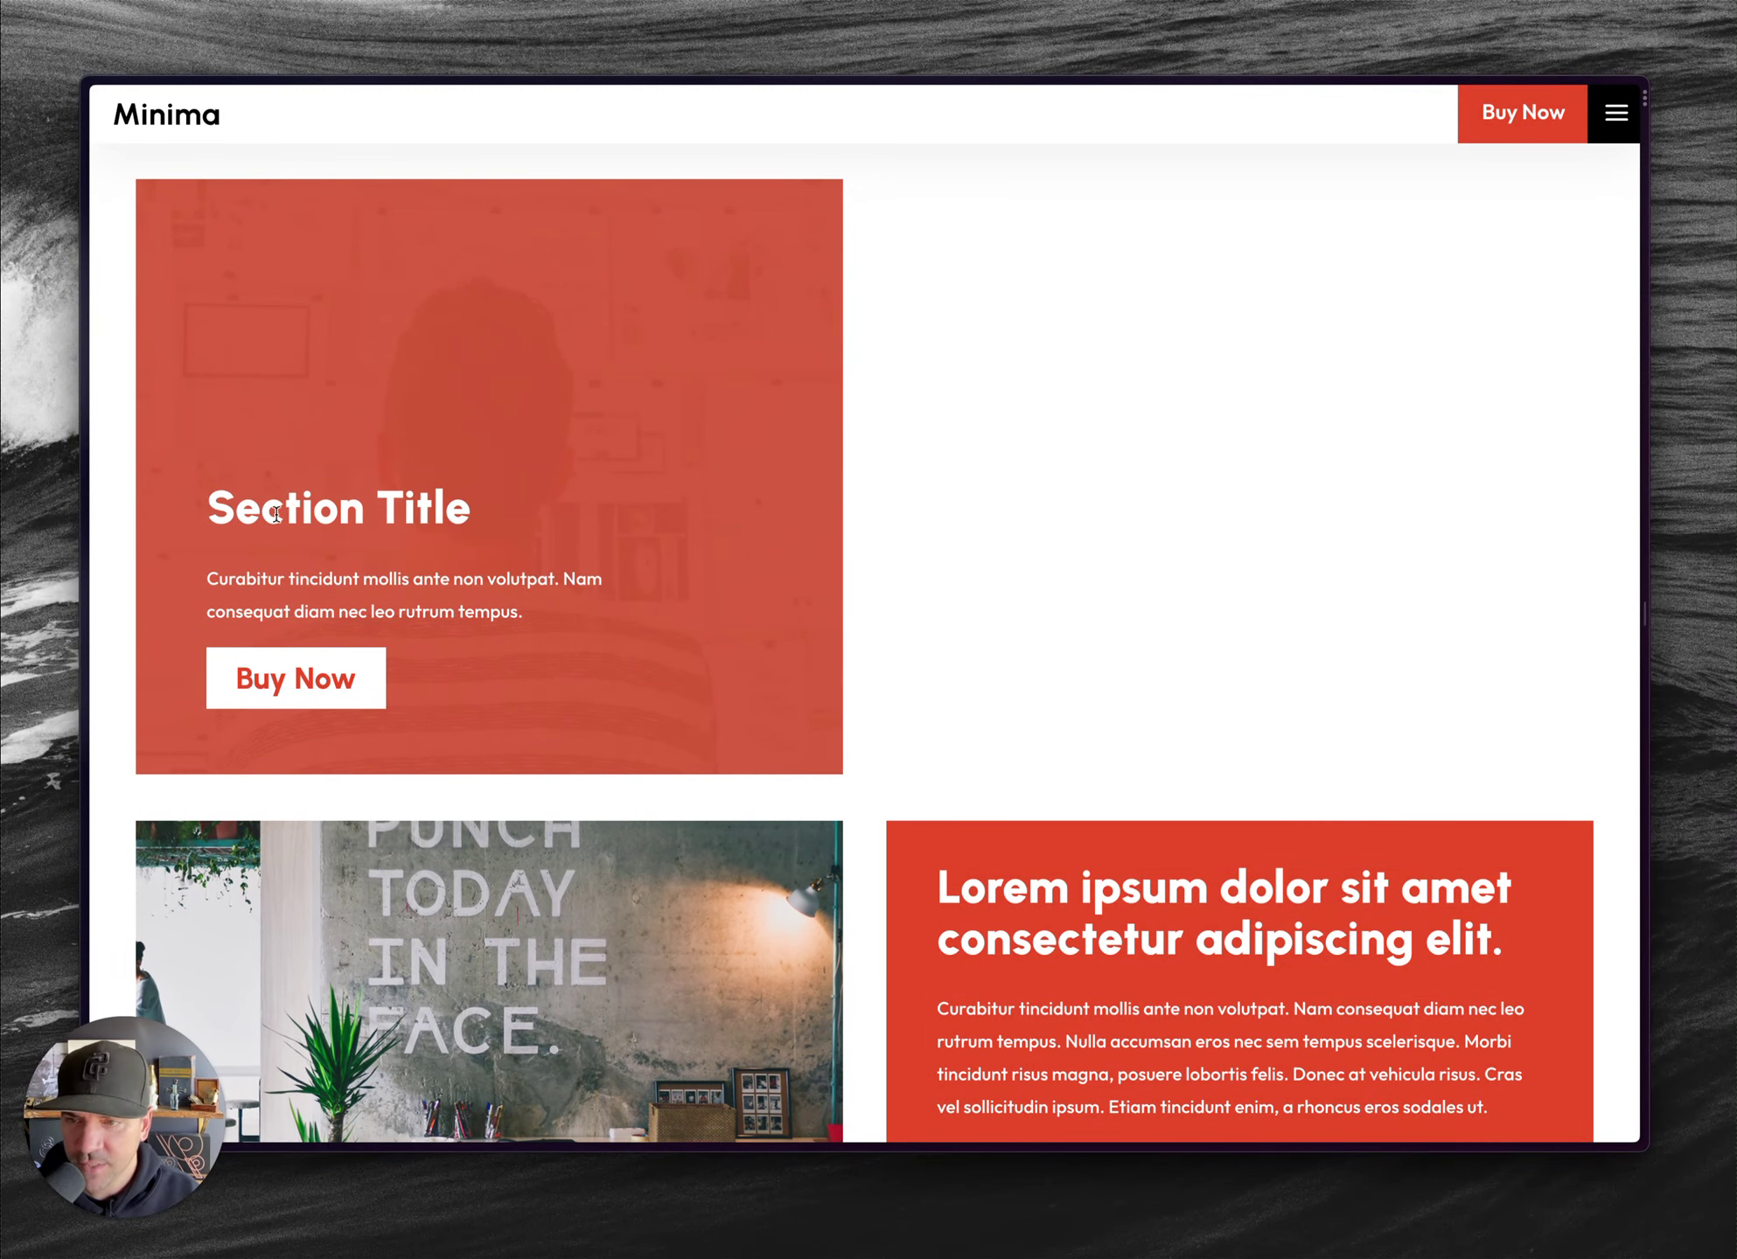
pyautogui.press('super+Tab')
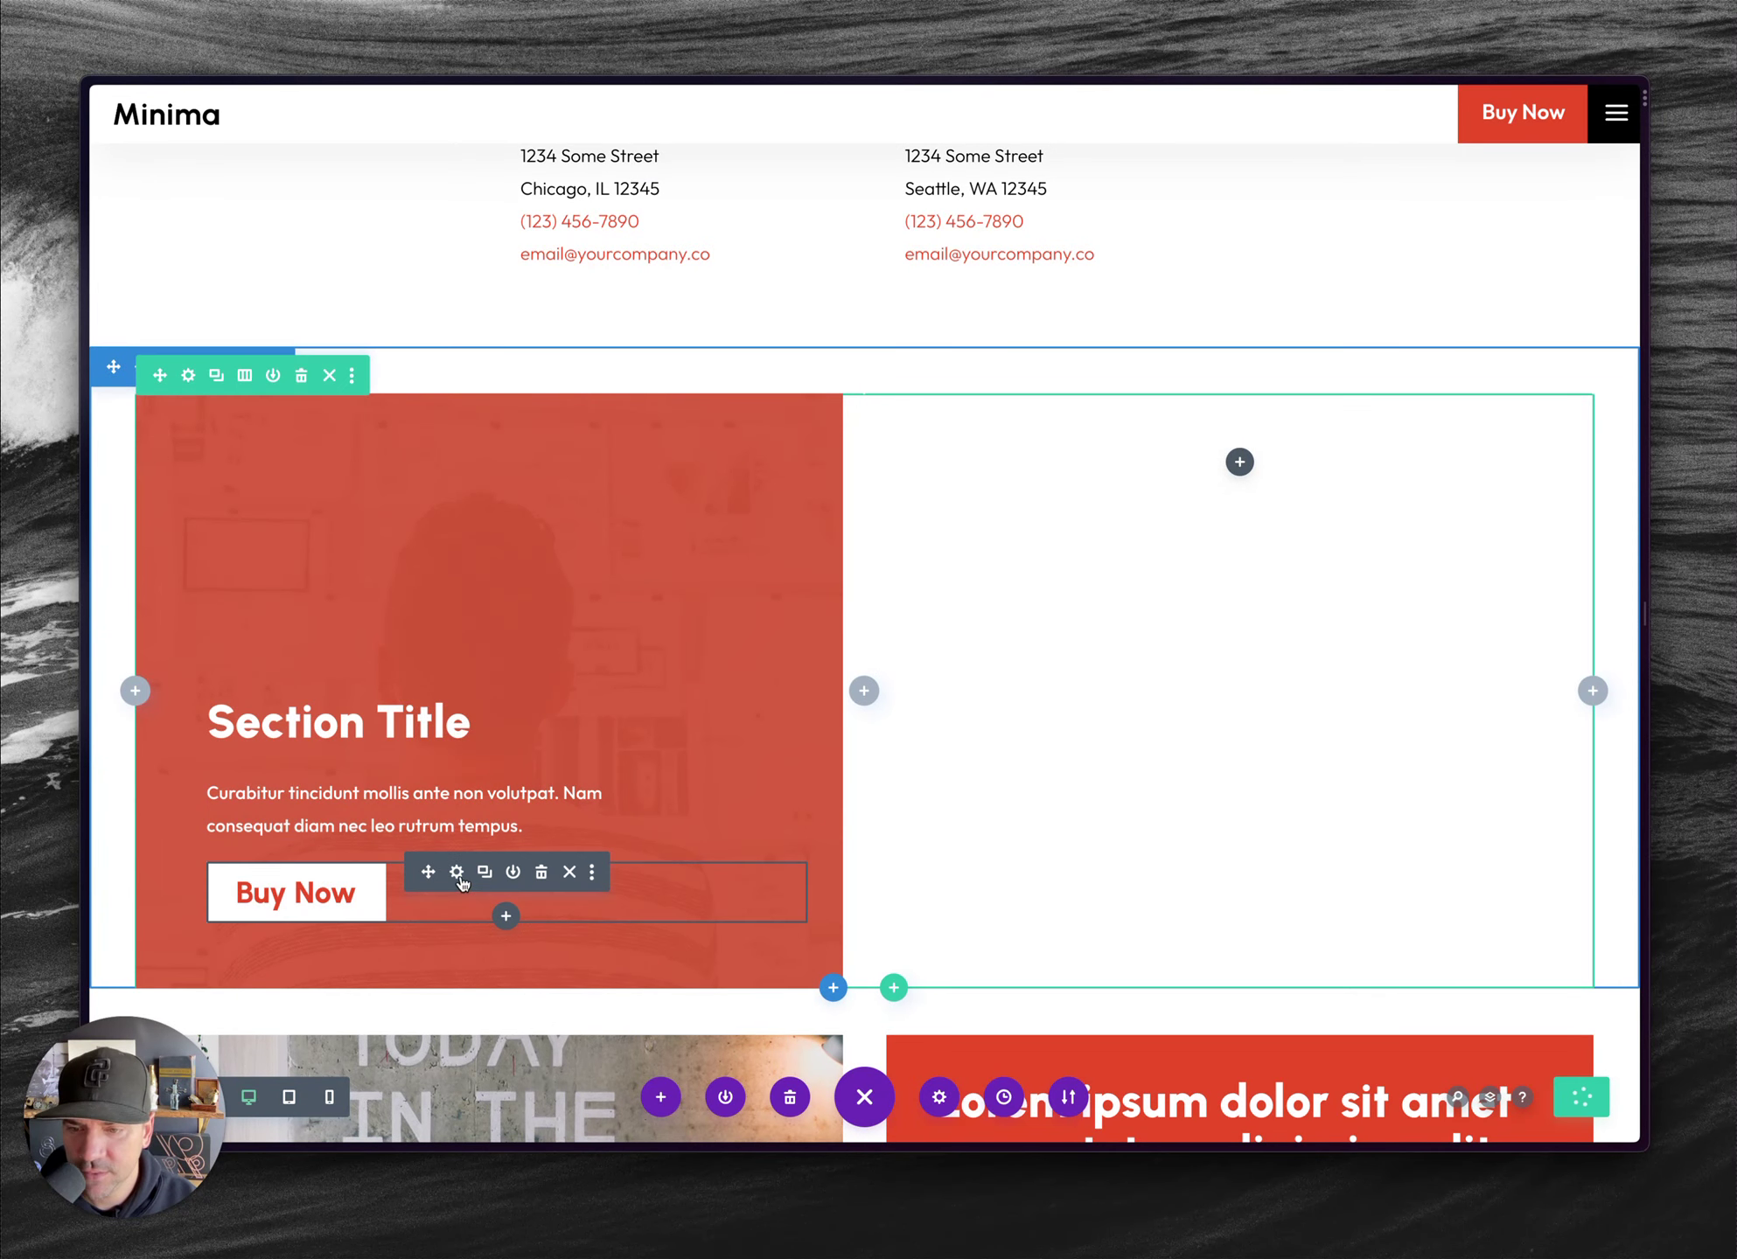
# - Set the card's Buy Now button module to Absolute position at the bottom-left location and confirm its settings
pyautogui.click(477, 888)
pyautogui.click(1329, 310)
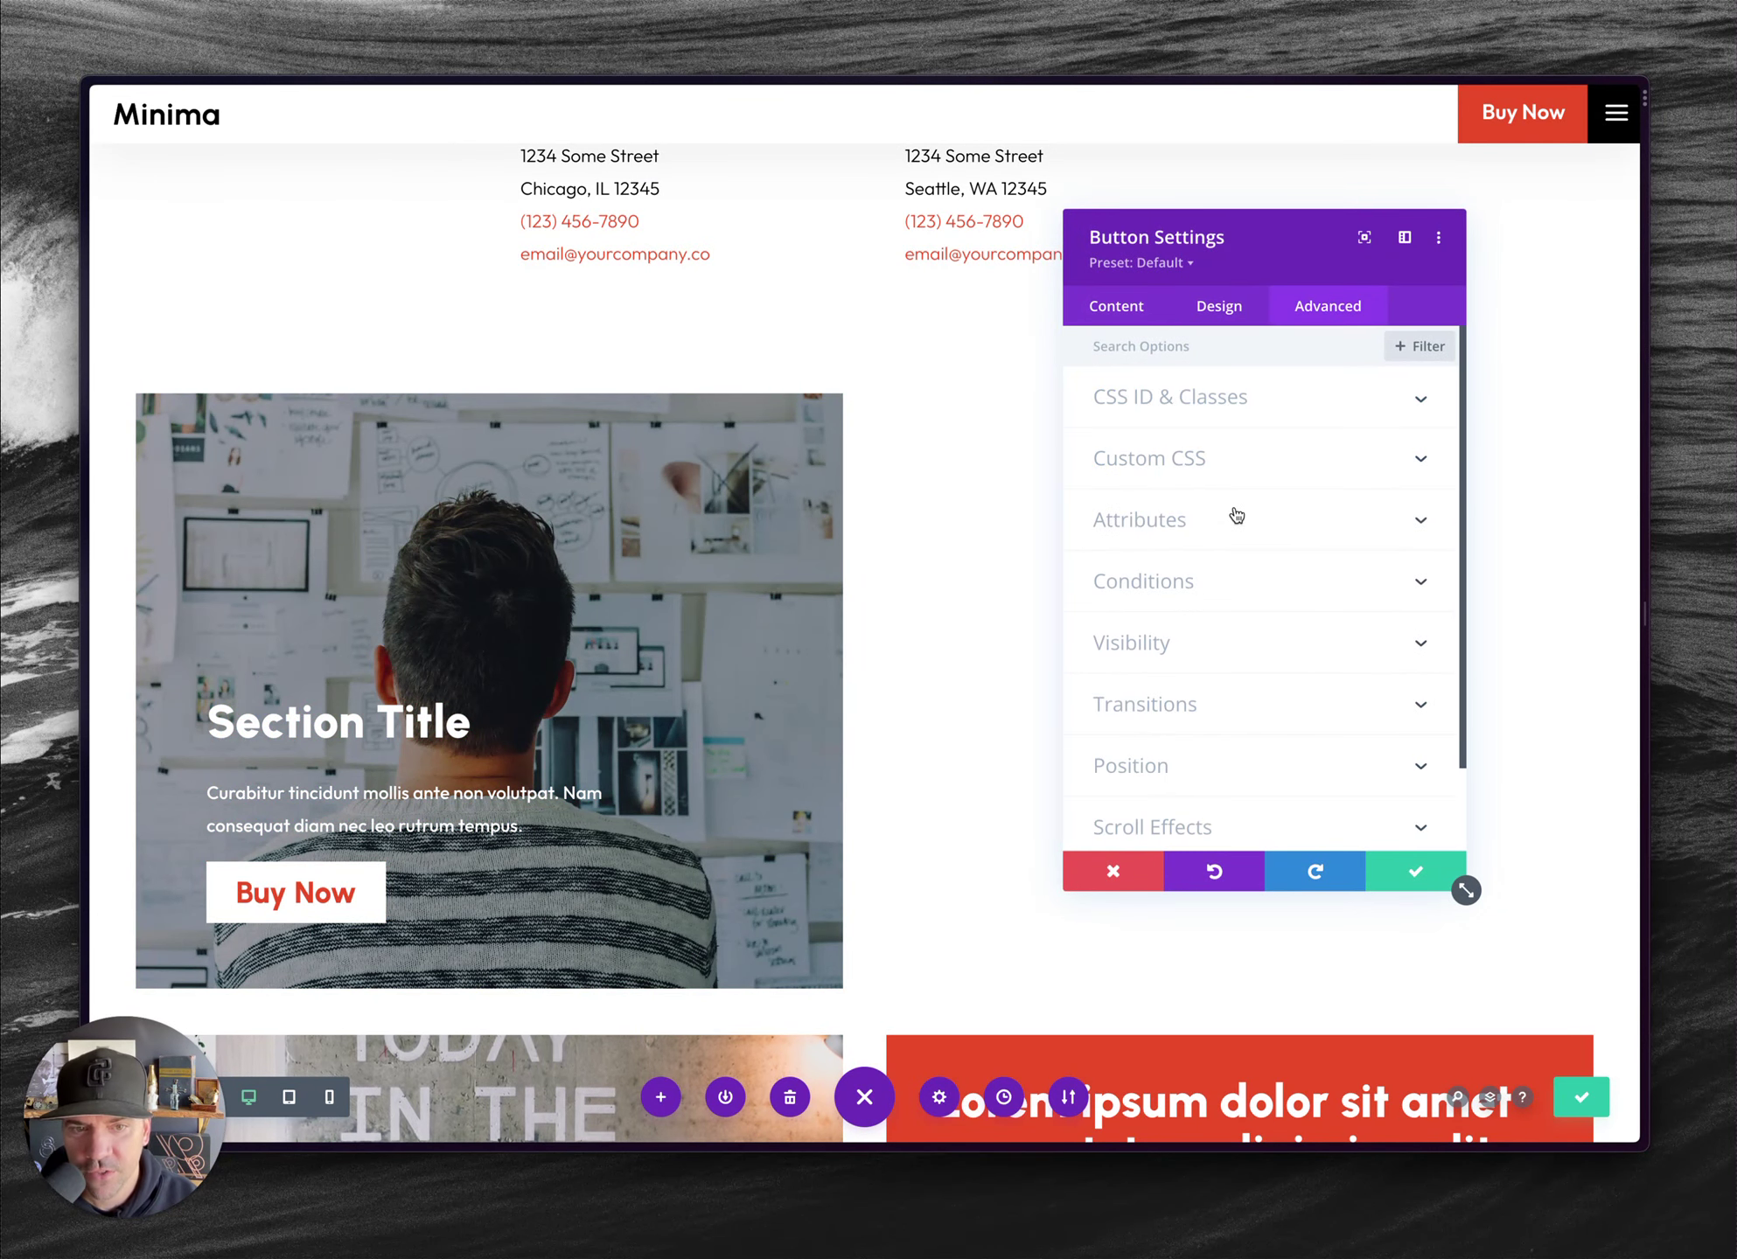
pyautogui.scroll(-2, 1233, 515)
pyautogui.click(1129, 665)
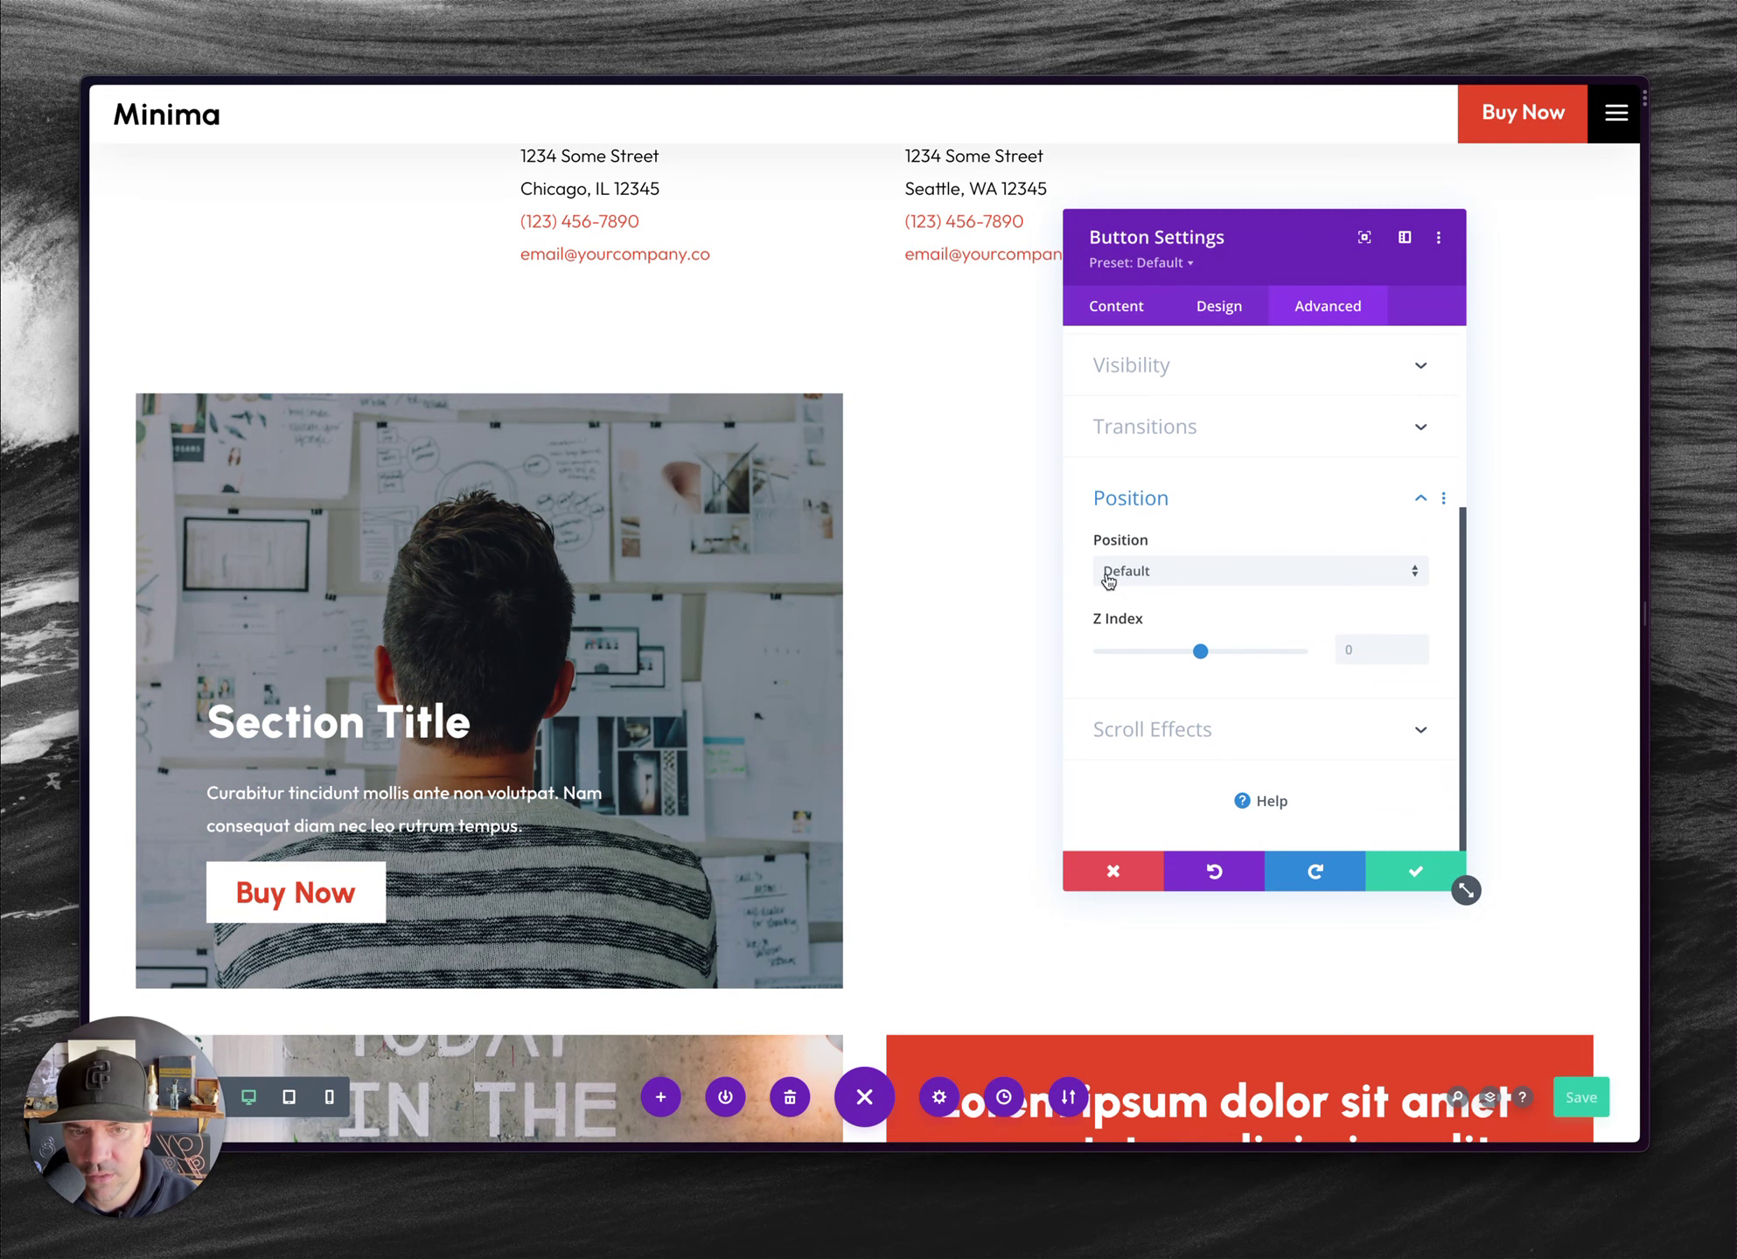
pyautogui.click(1109, 578)
pyautogui.click(1152, 656)
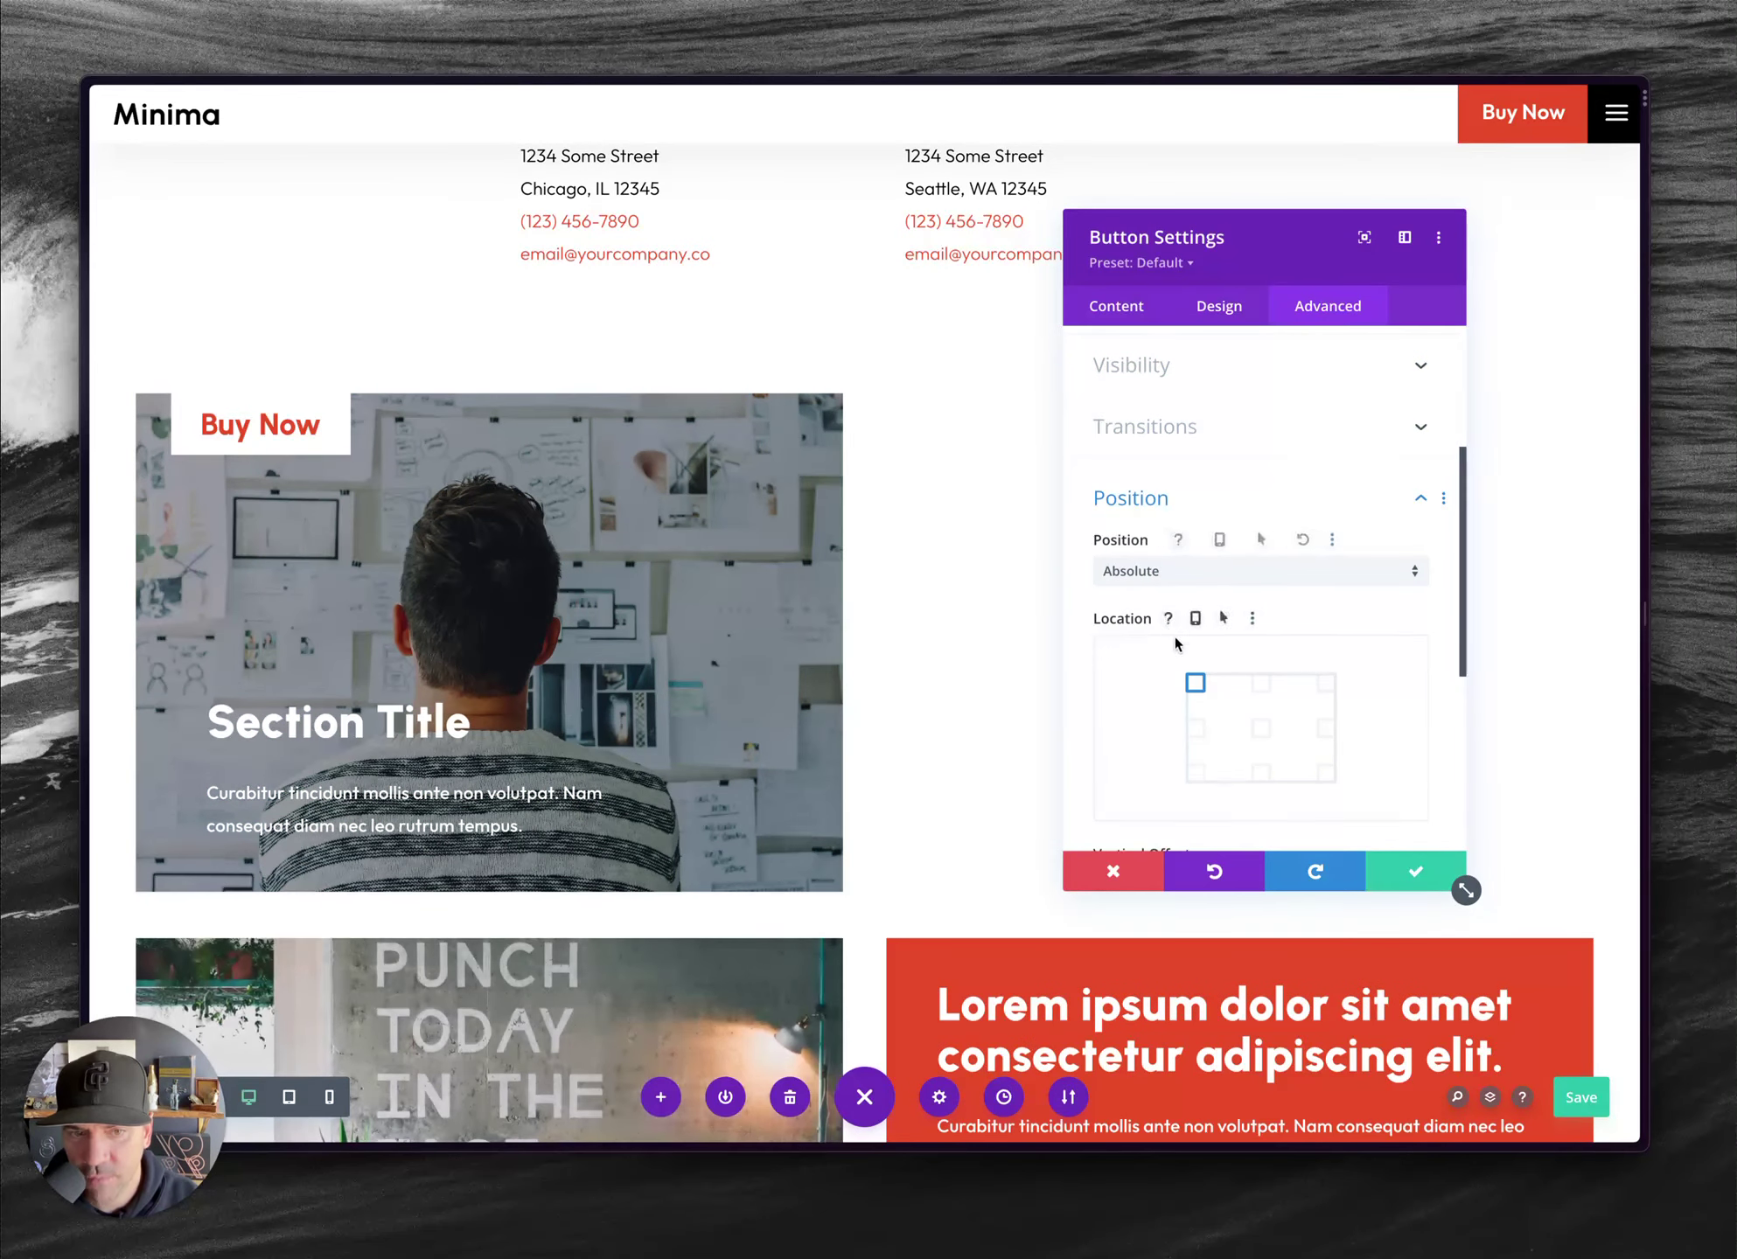
pyautogui.click(1195, 773)
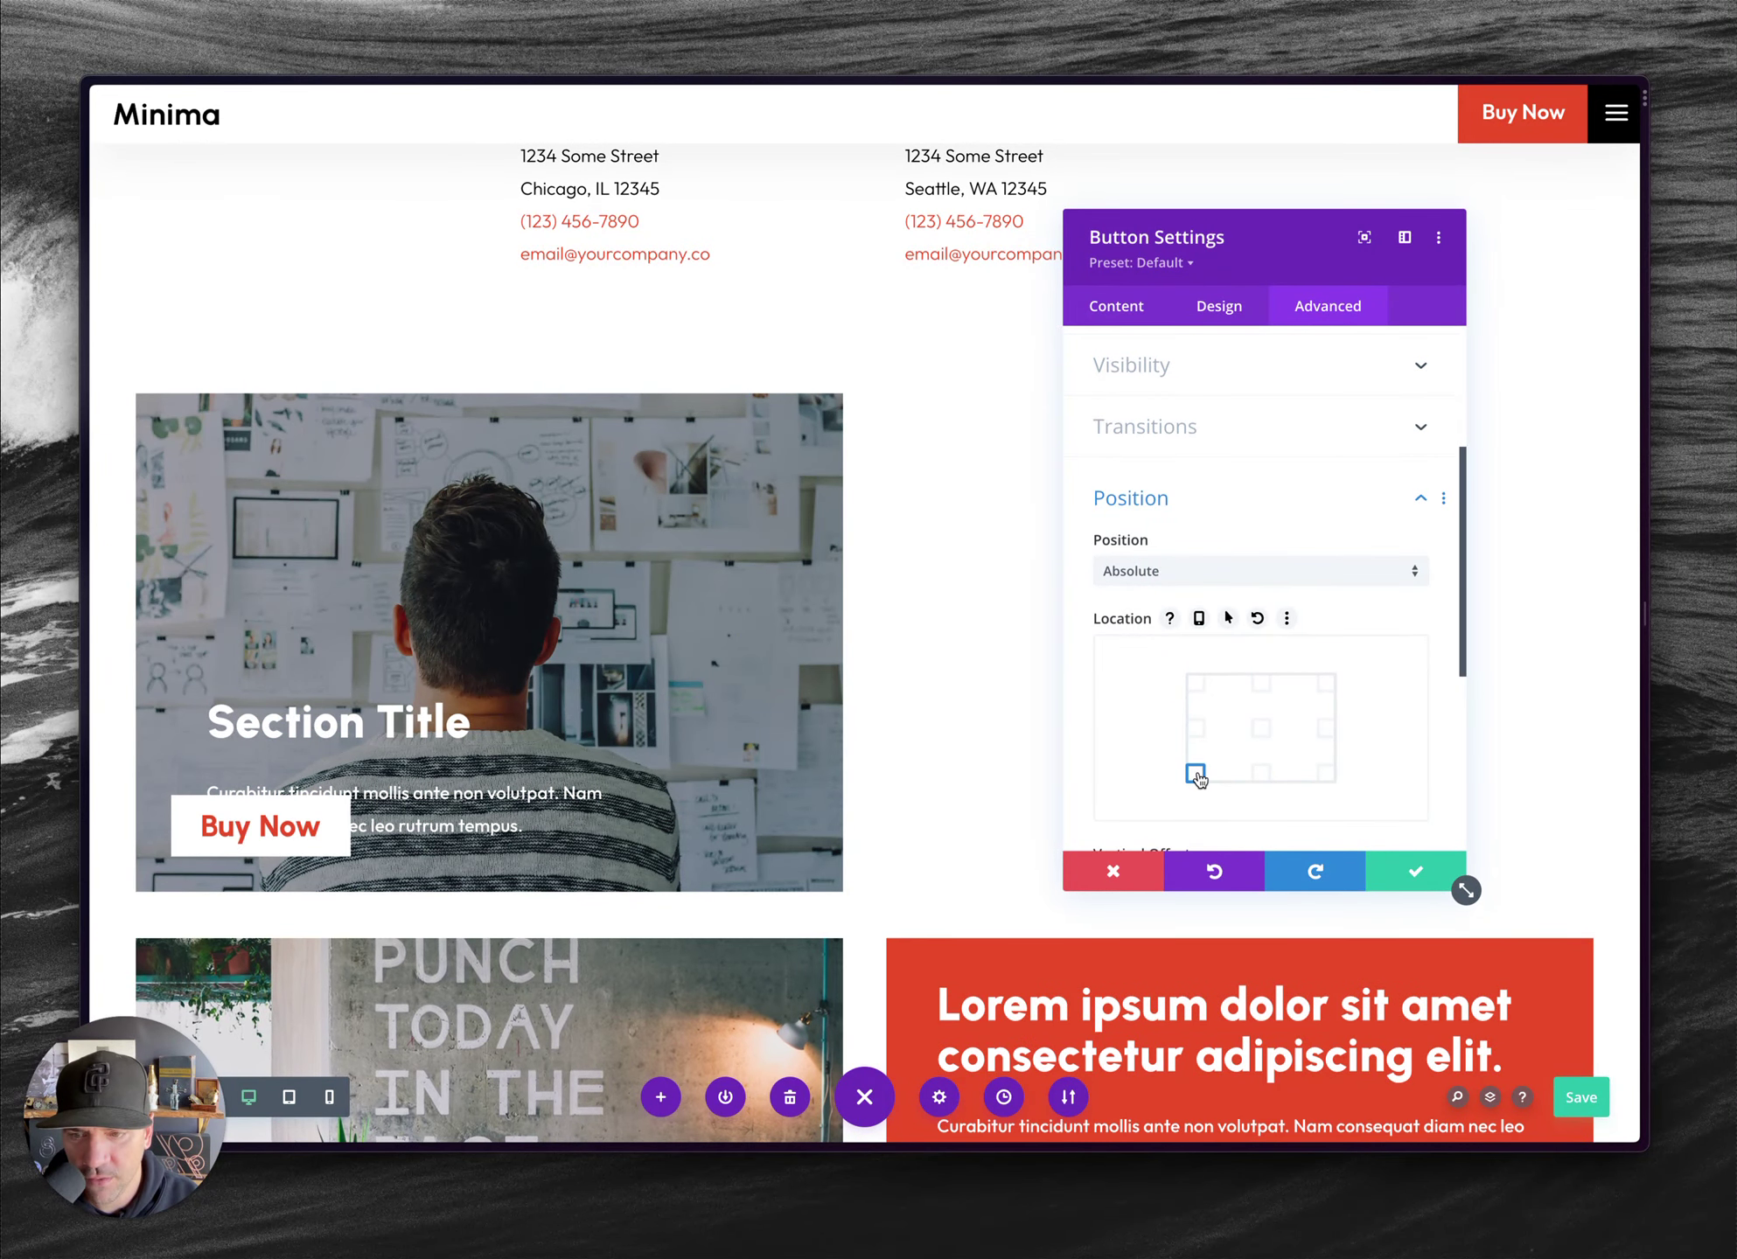
pyautogui.click(1417, 872)
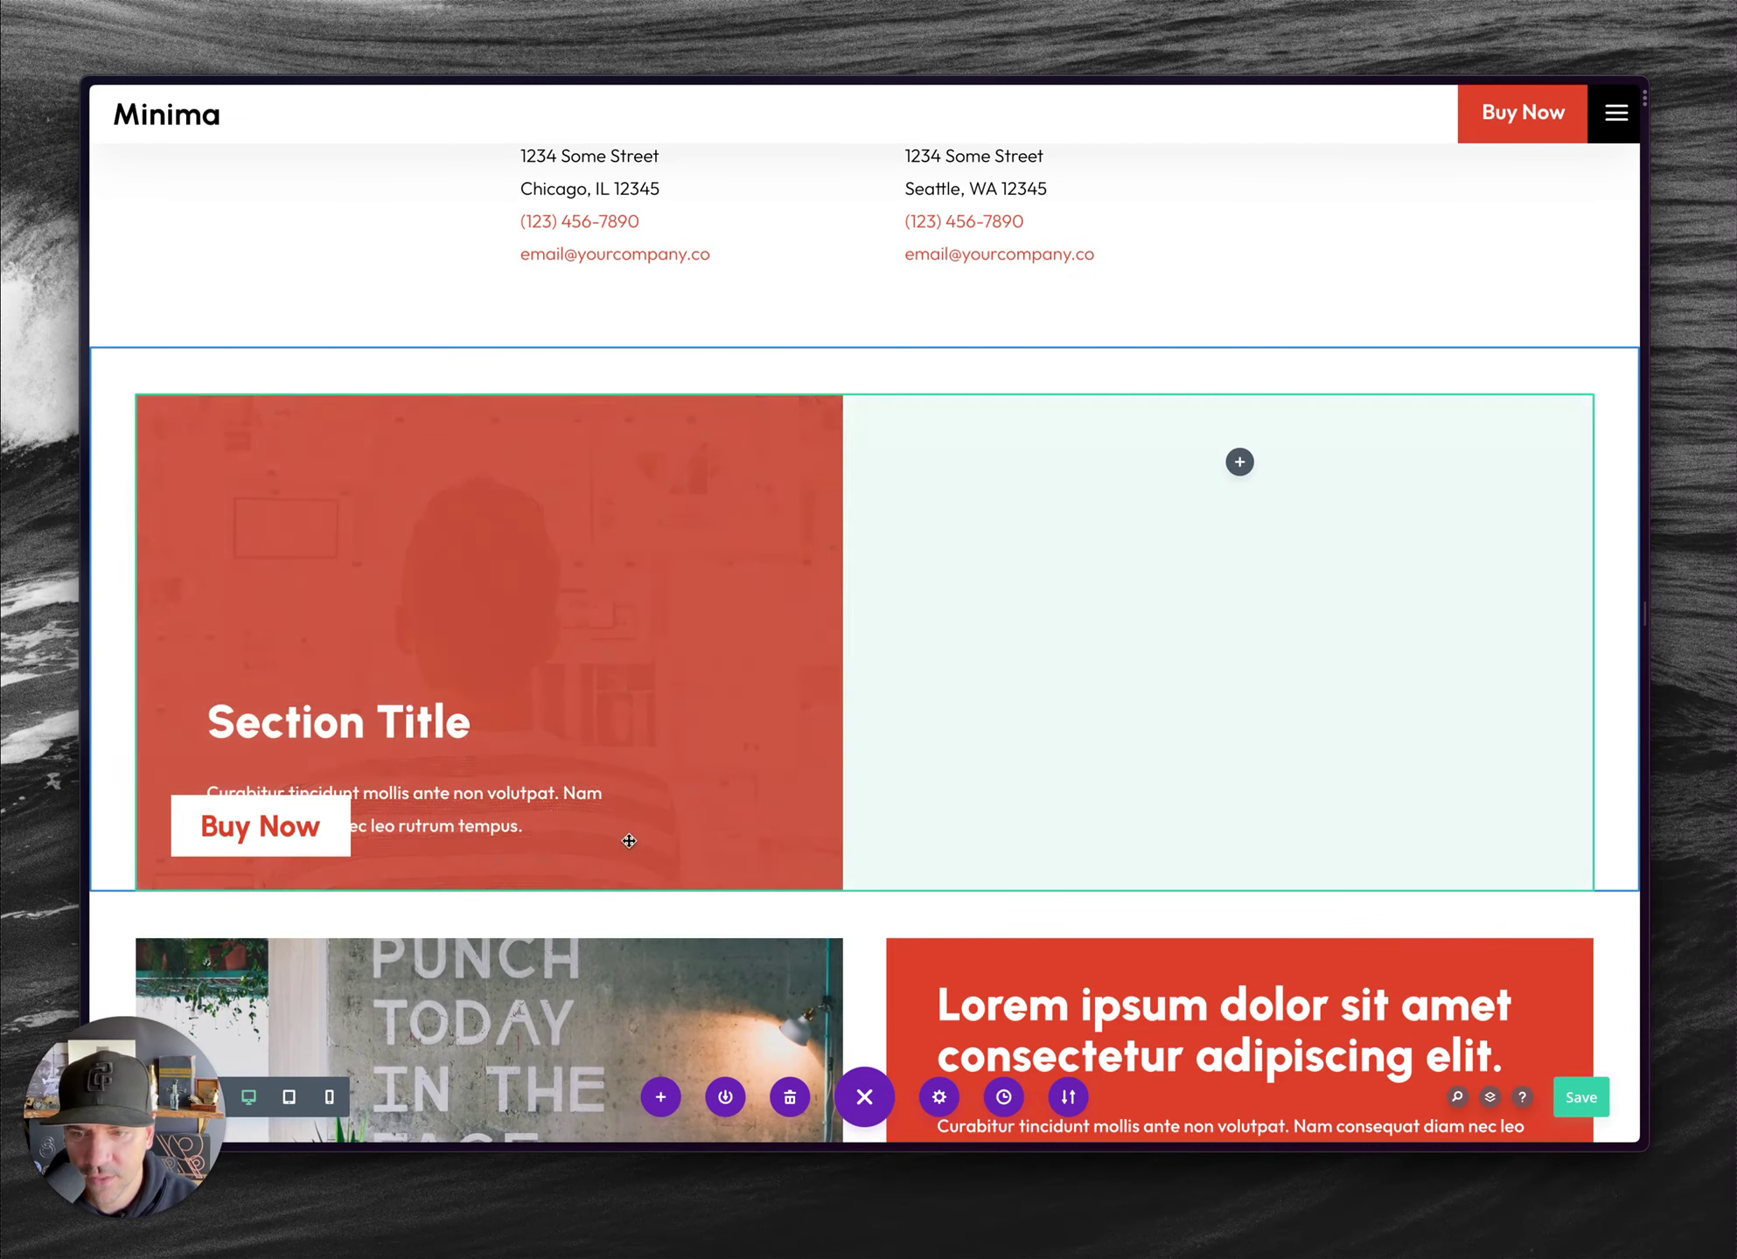
# - Set the card's body text module to Absolute position with the bottom-left location
pyautogui.click(373, 788)
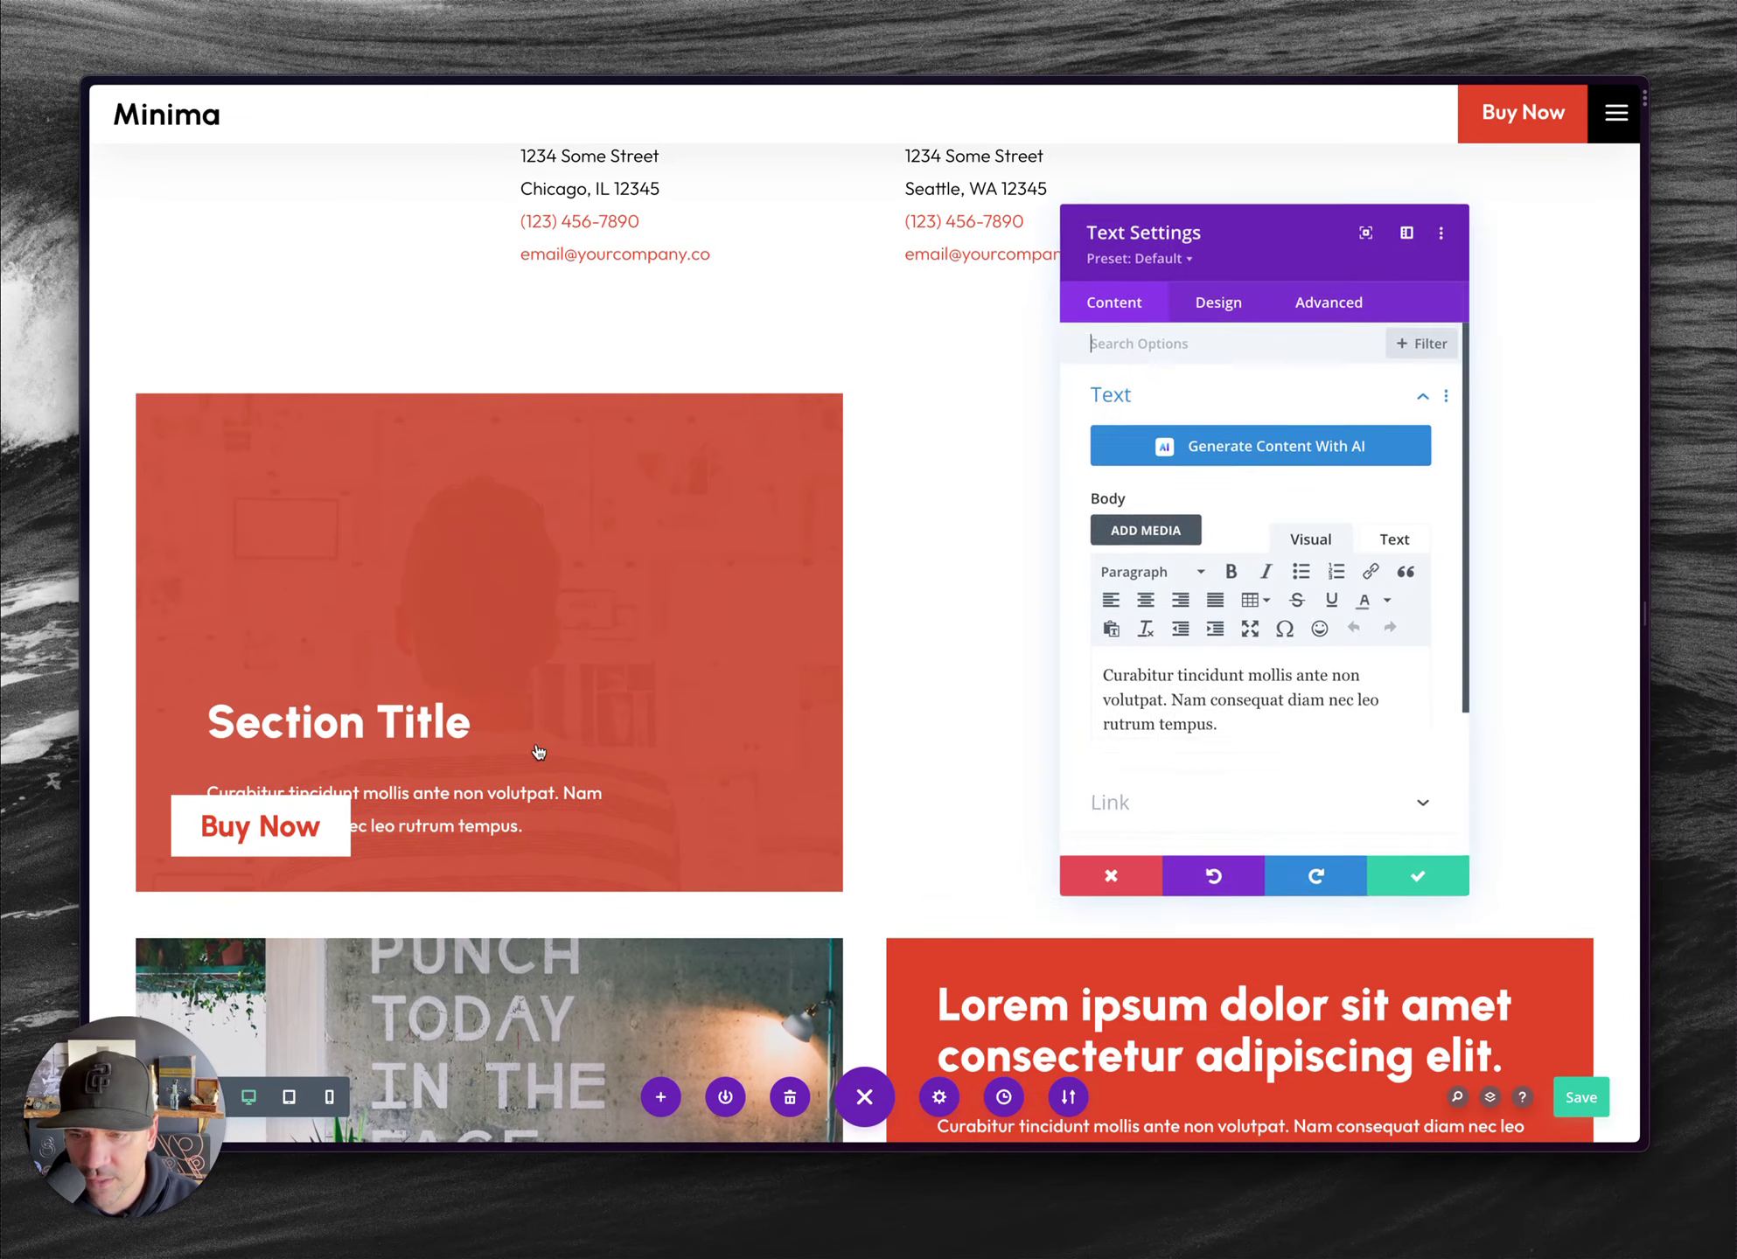
pyautogui.click(1327, 315)
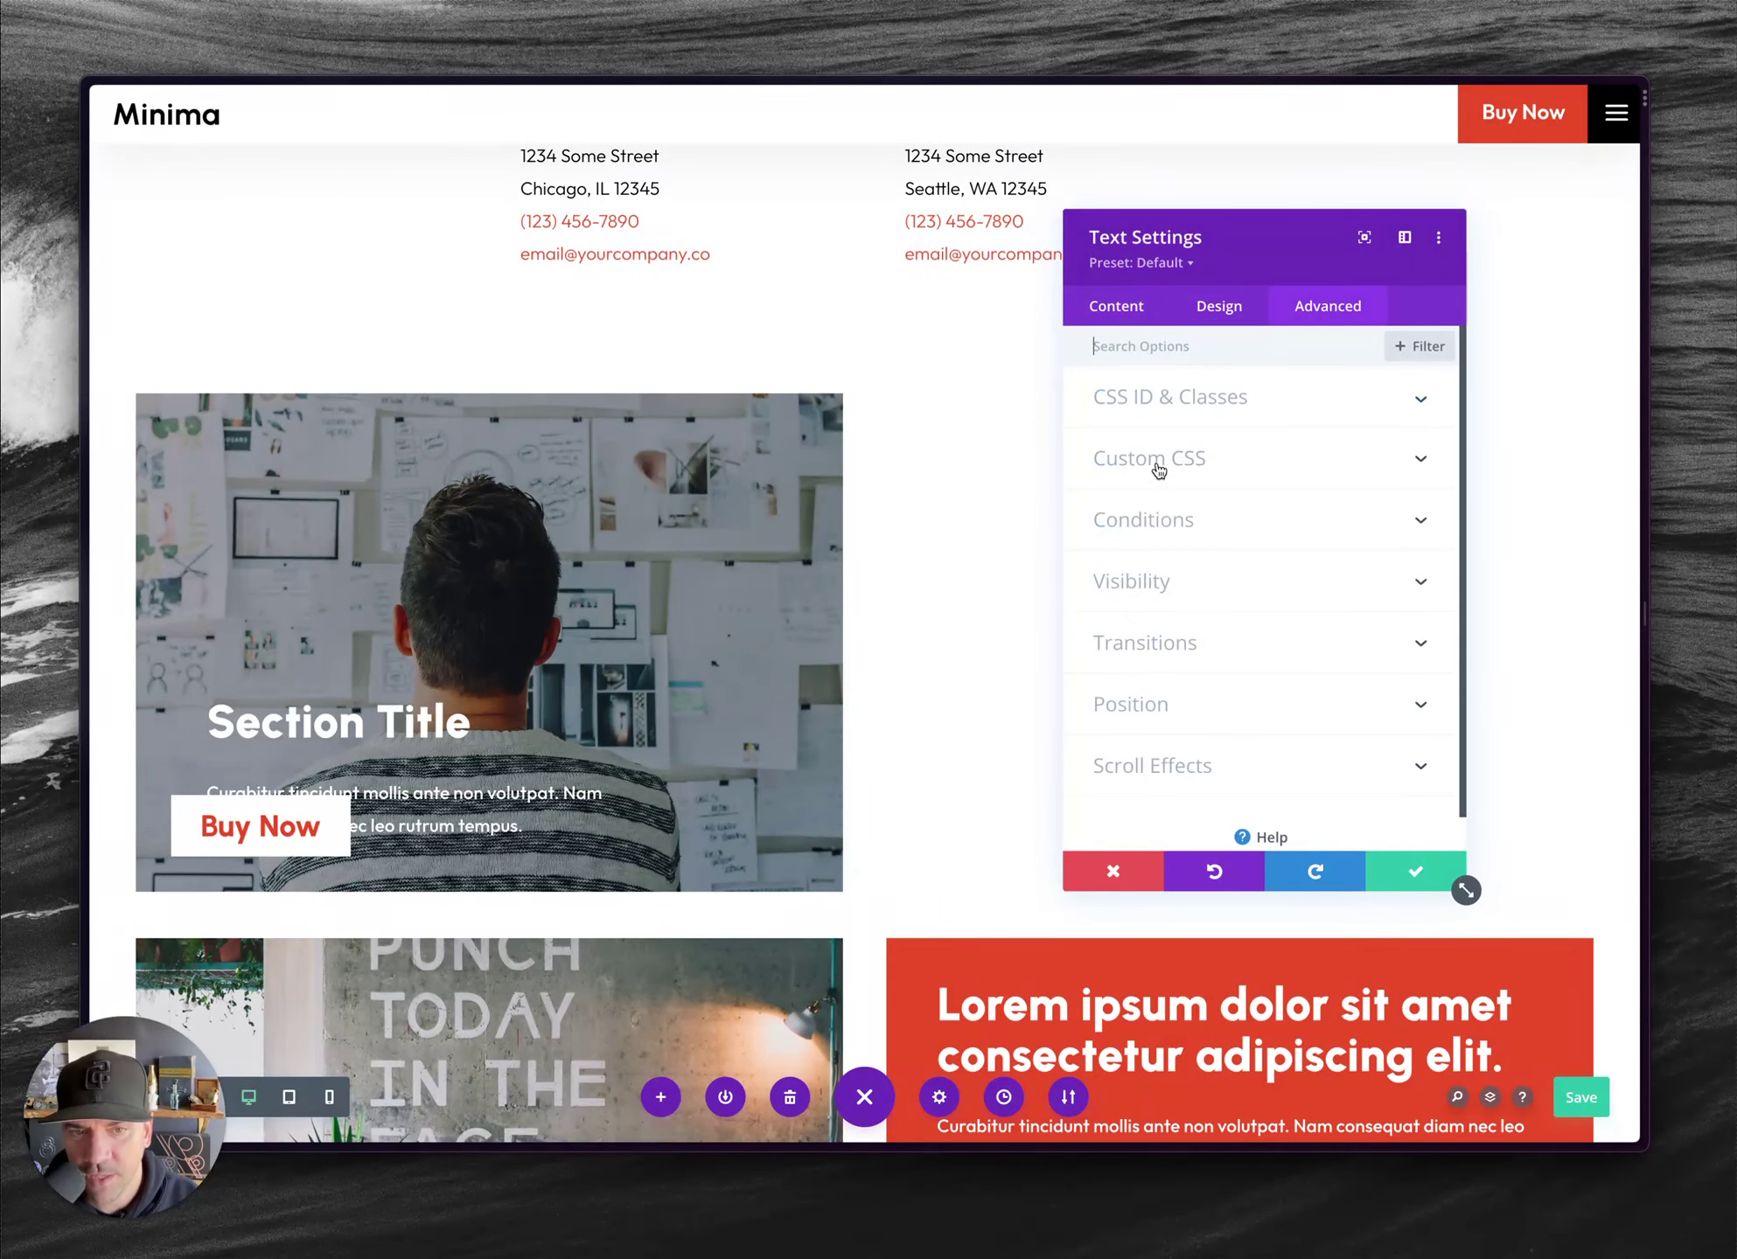
pyautogui.click(1148, 702)
pyautogui.click(1167, 571)
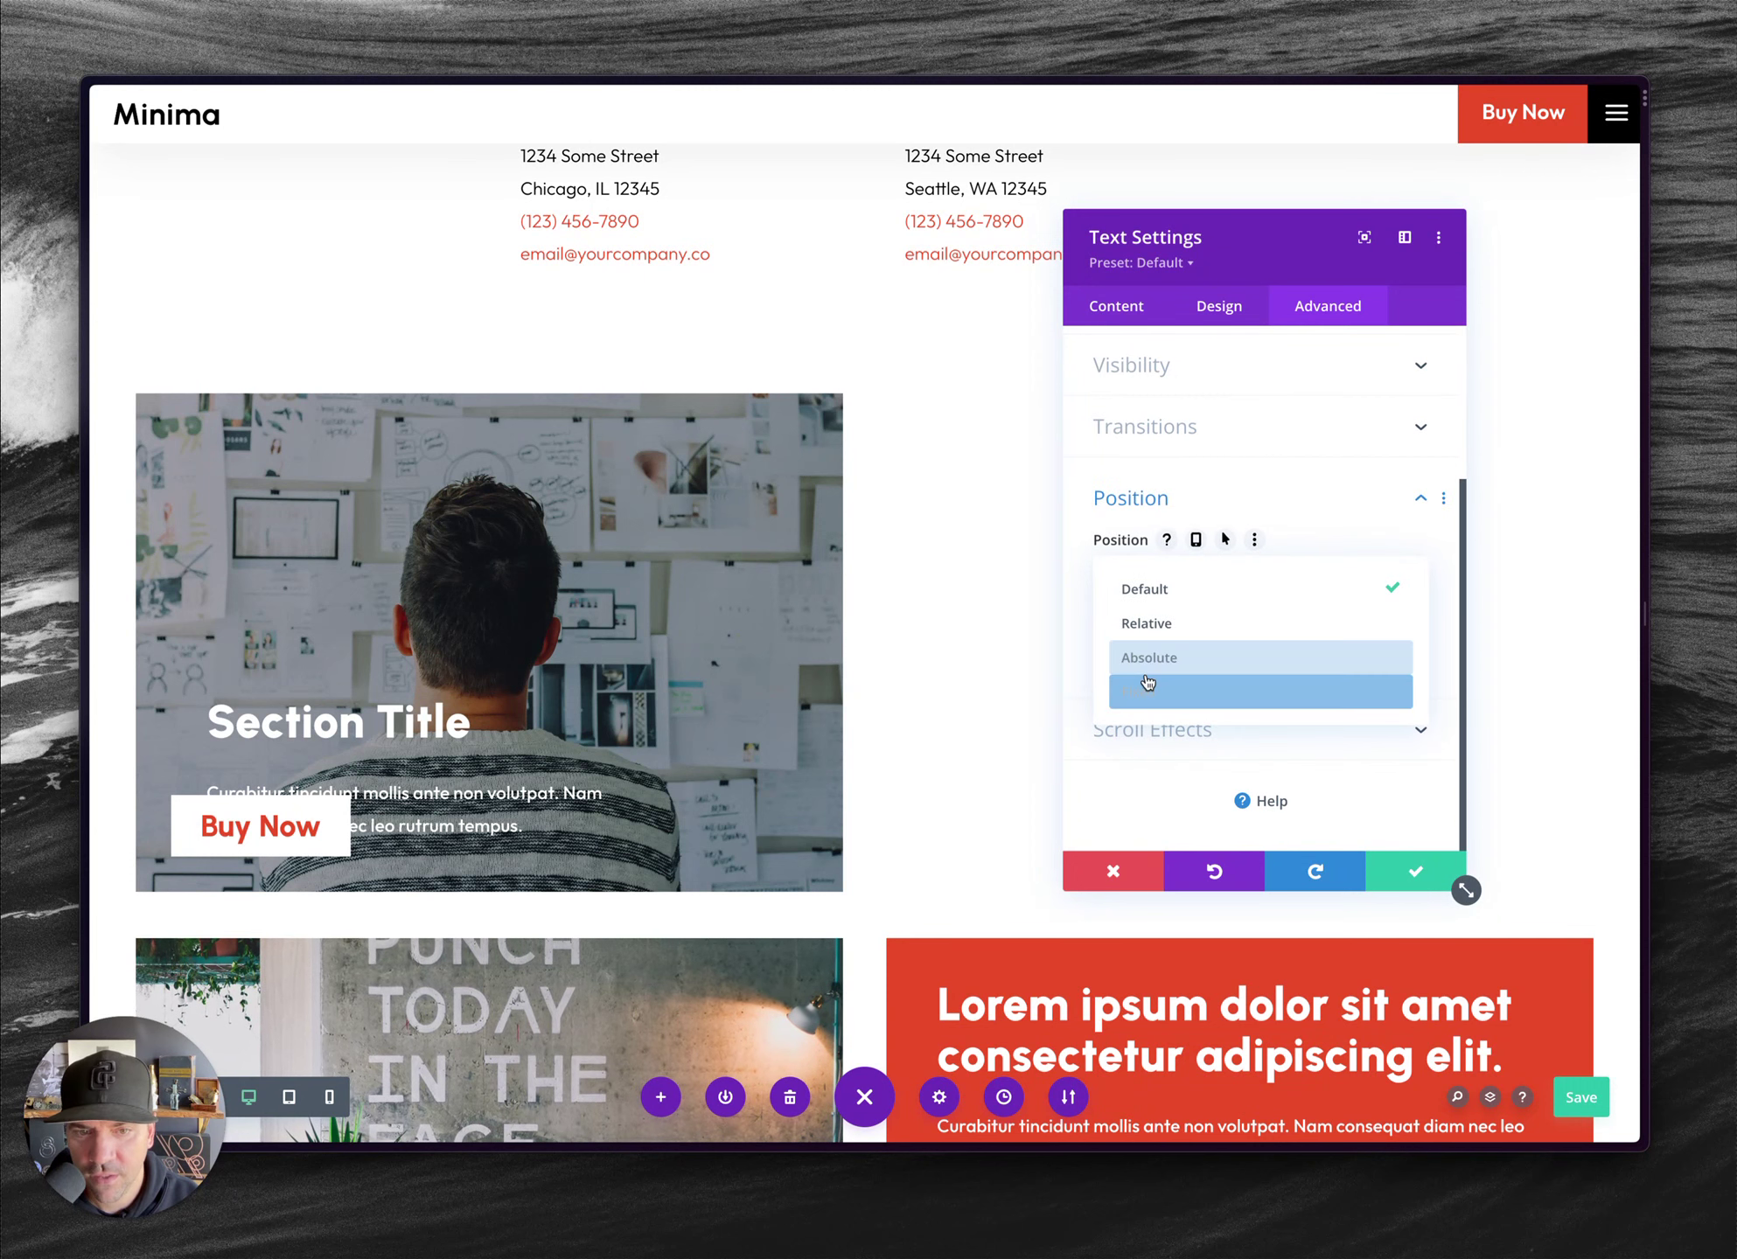
pyautogui.click(1168, 656)
pyautogui.click(1194, 773)
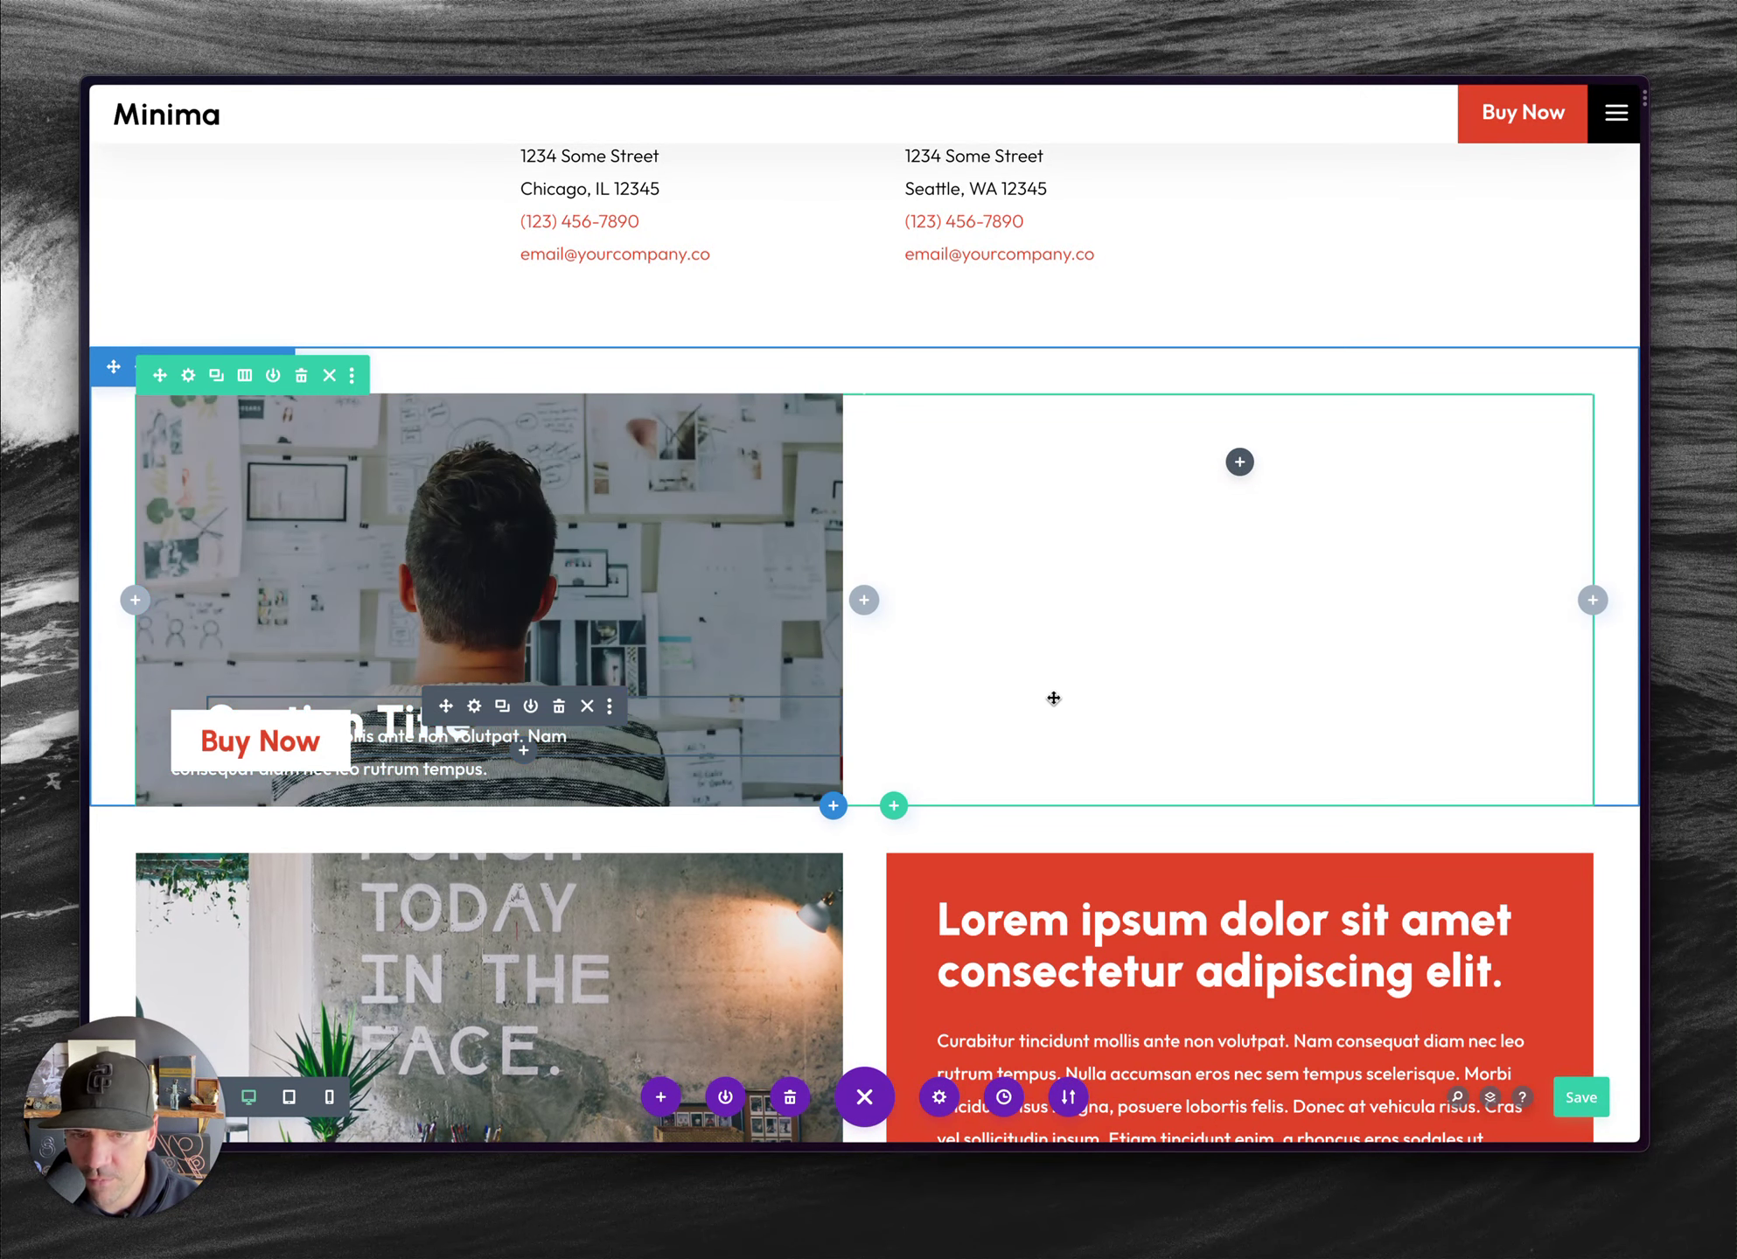
# - Through the Layers view, set the Section Title text module to Absolute position at the bottom-left location and confirm its settings
pyautogui.rightClick(338, 746)
pyautogui.click(348, 673)
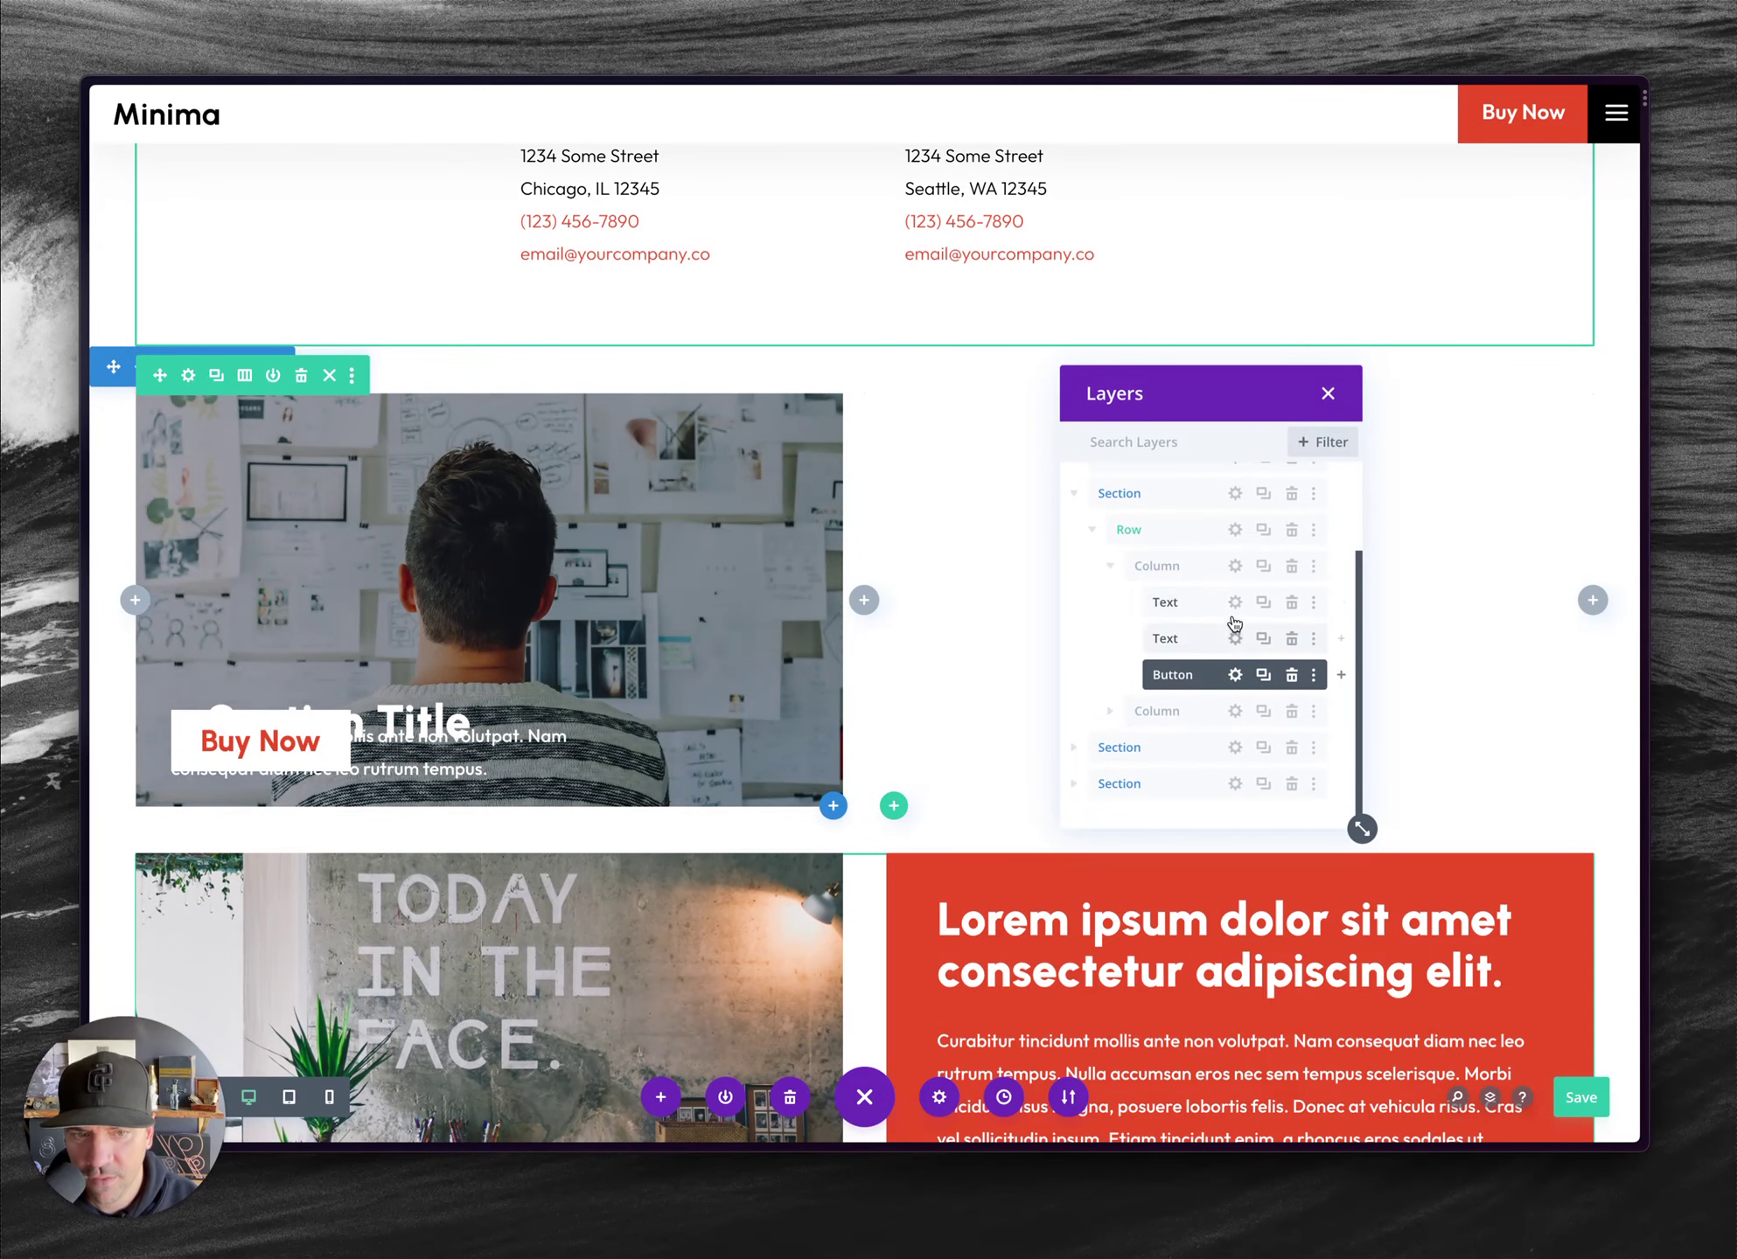
pyautogui.click(1236, 601)
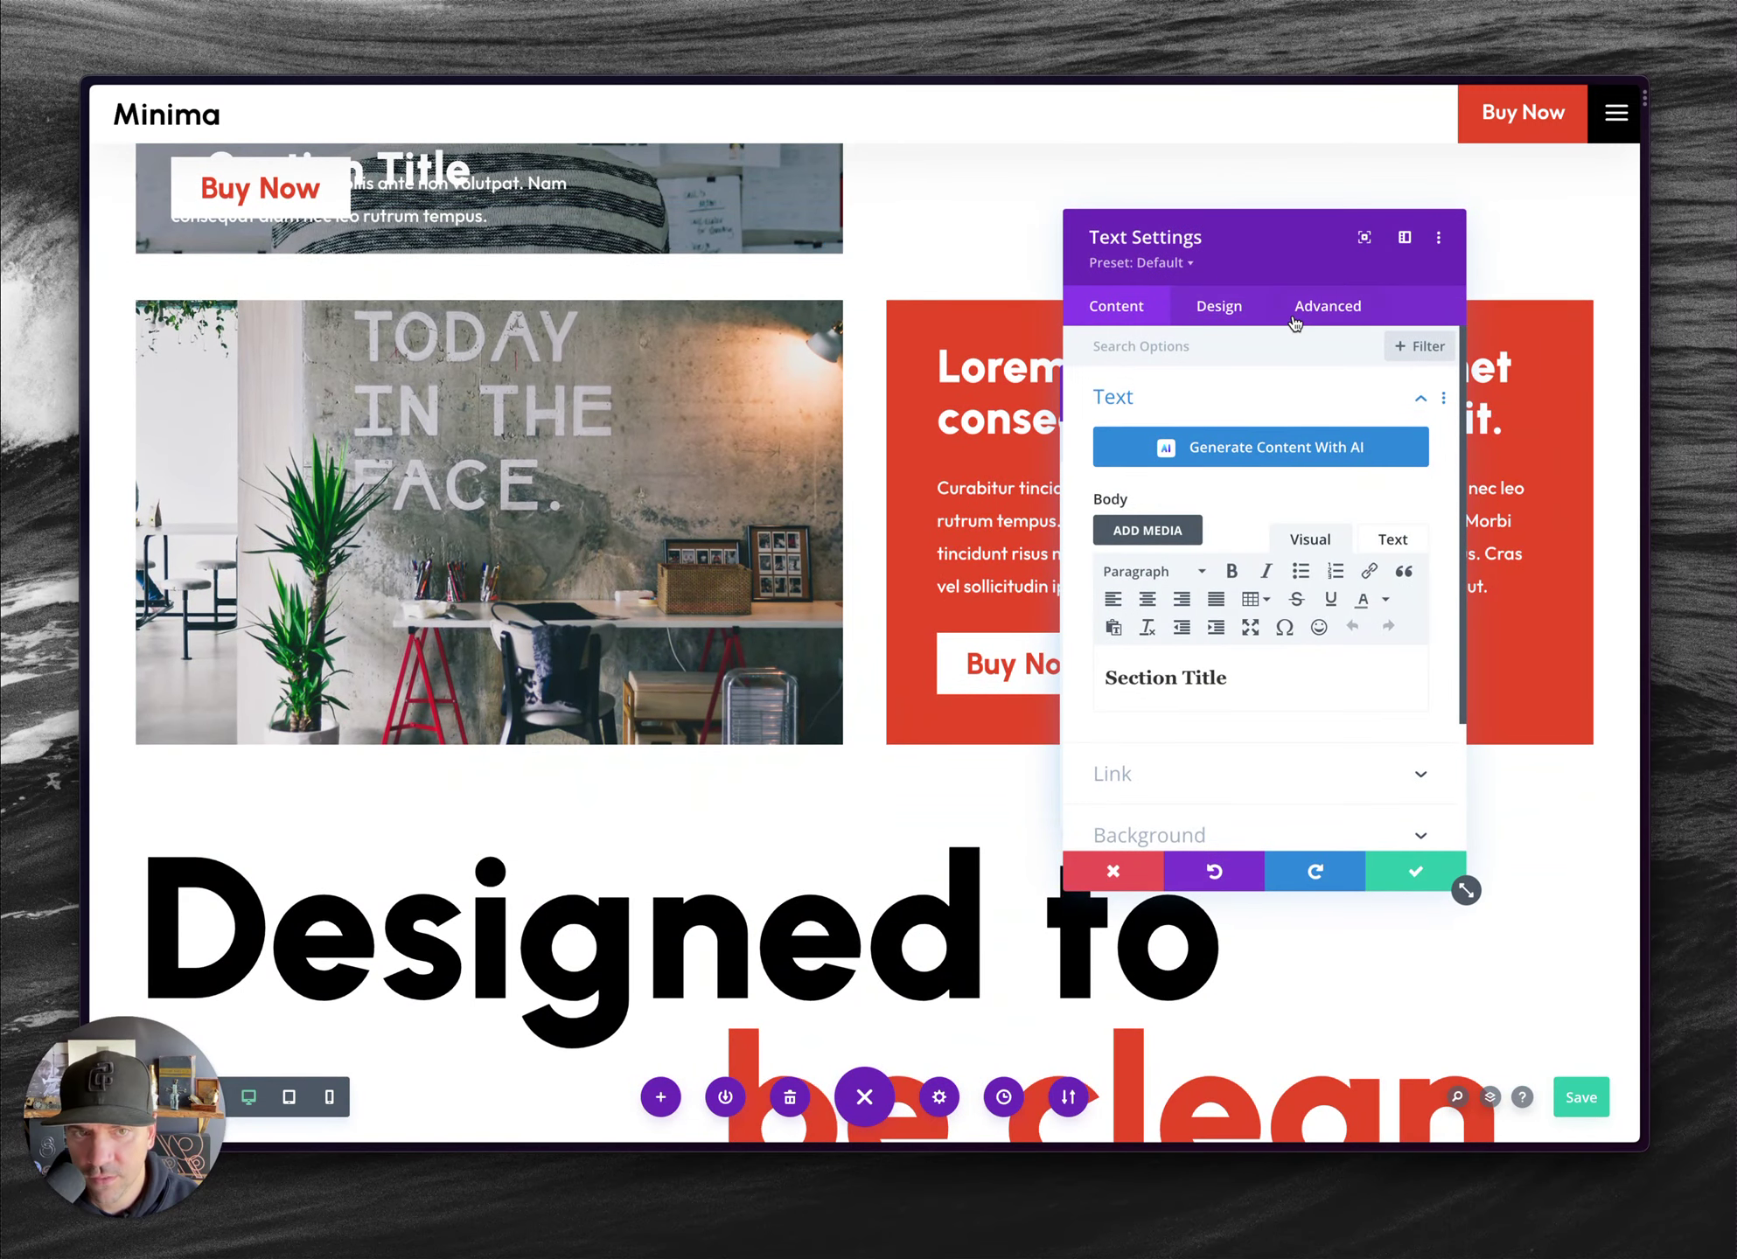
pyautogui.click(1312, 308)
pyautogui.click(1163, 708)
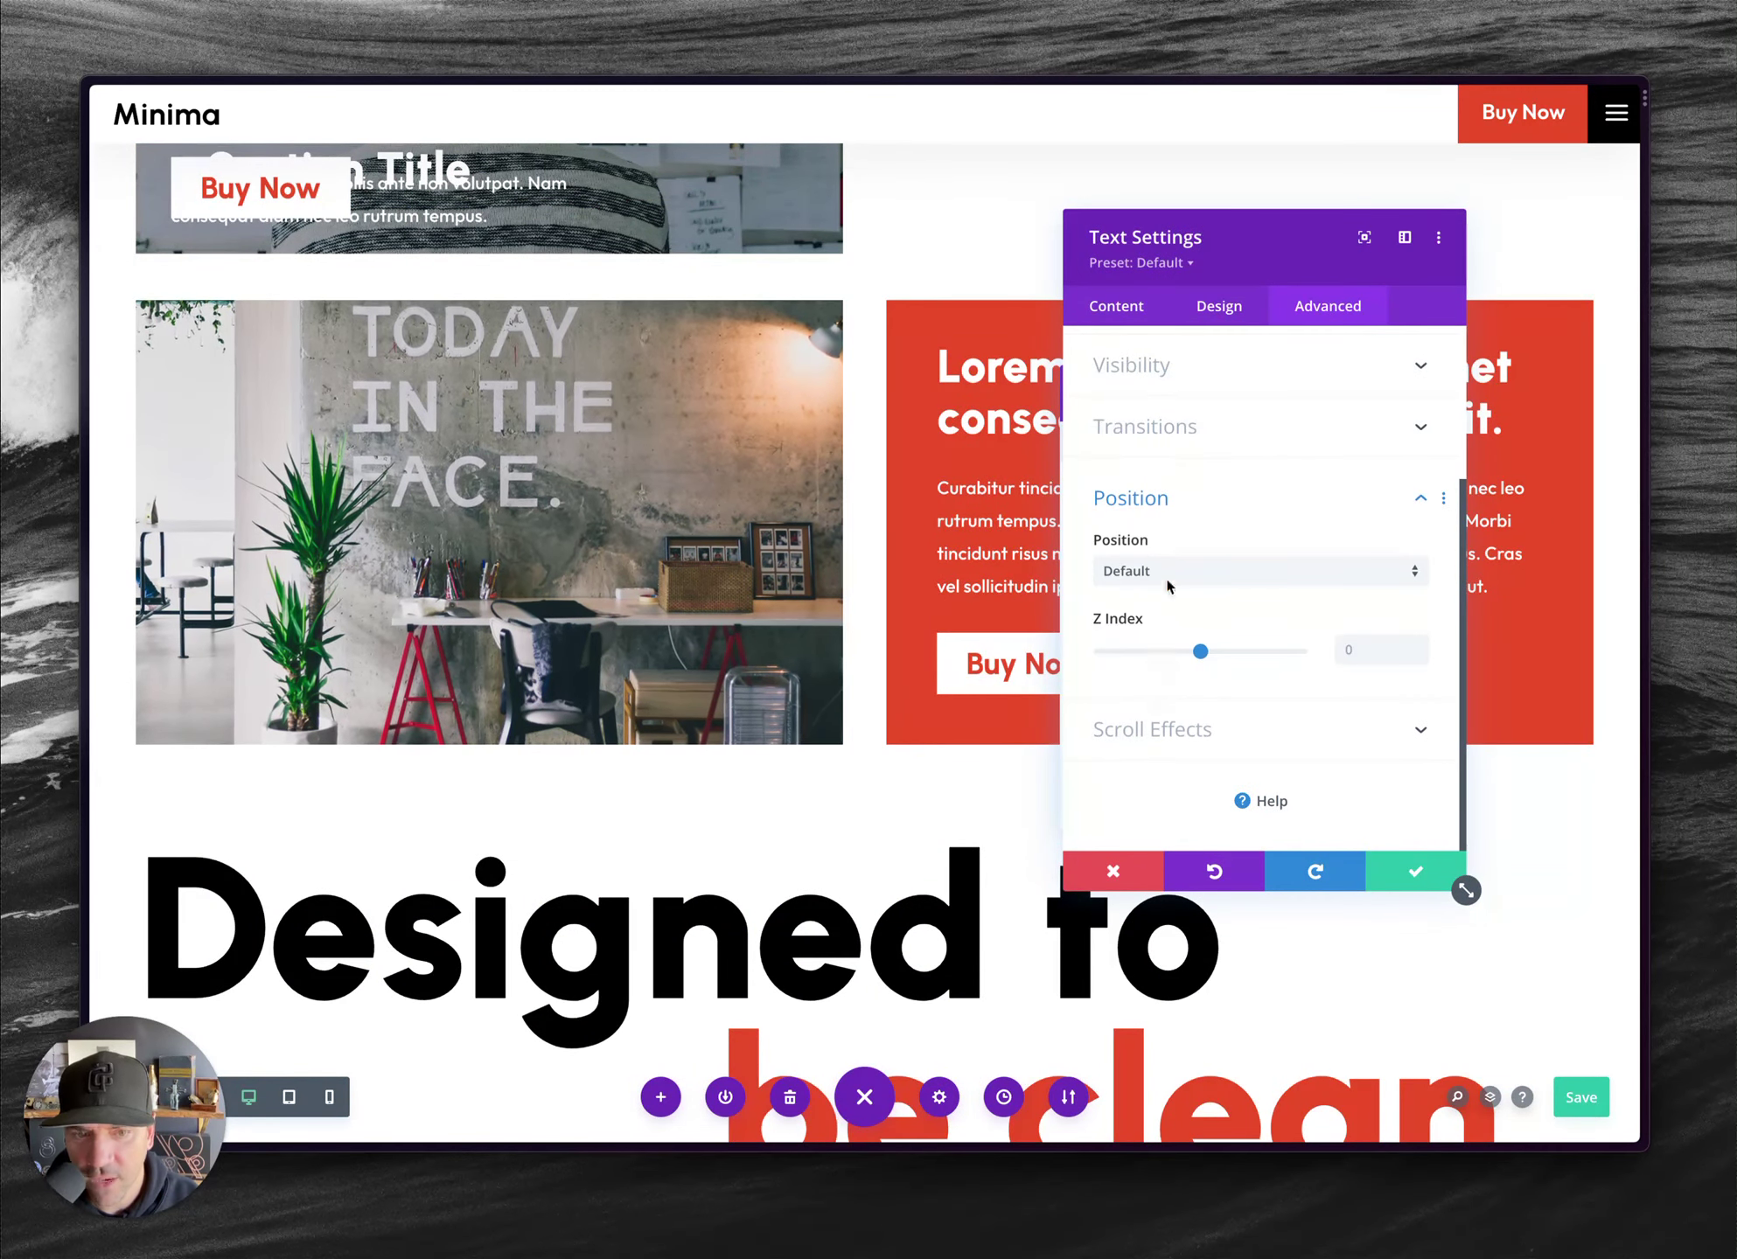
pyautogui.click(1154, 573)
pyautogui.click(1151, 659)
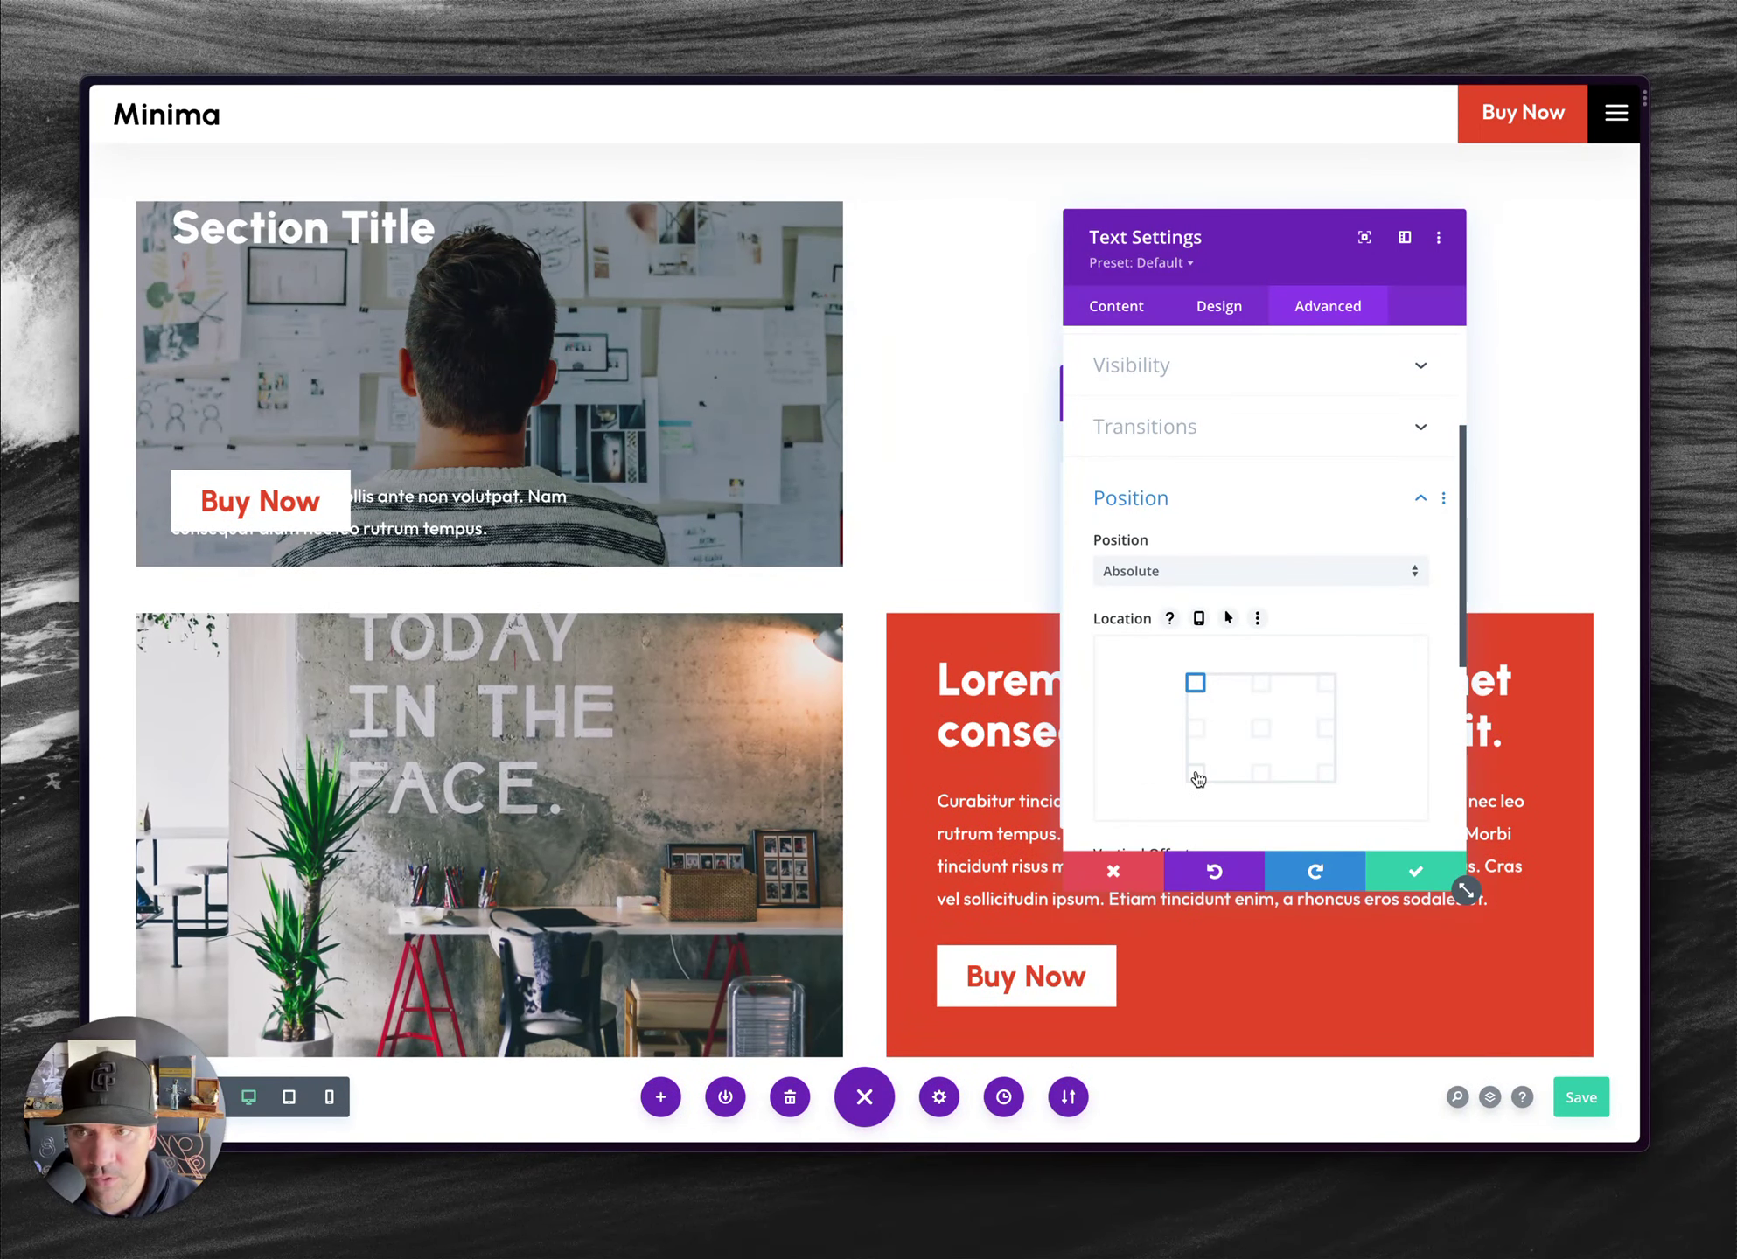
pyautogui.click(1196, 774)
pyautogui.click(1415, 871)
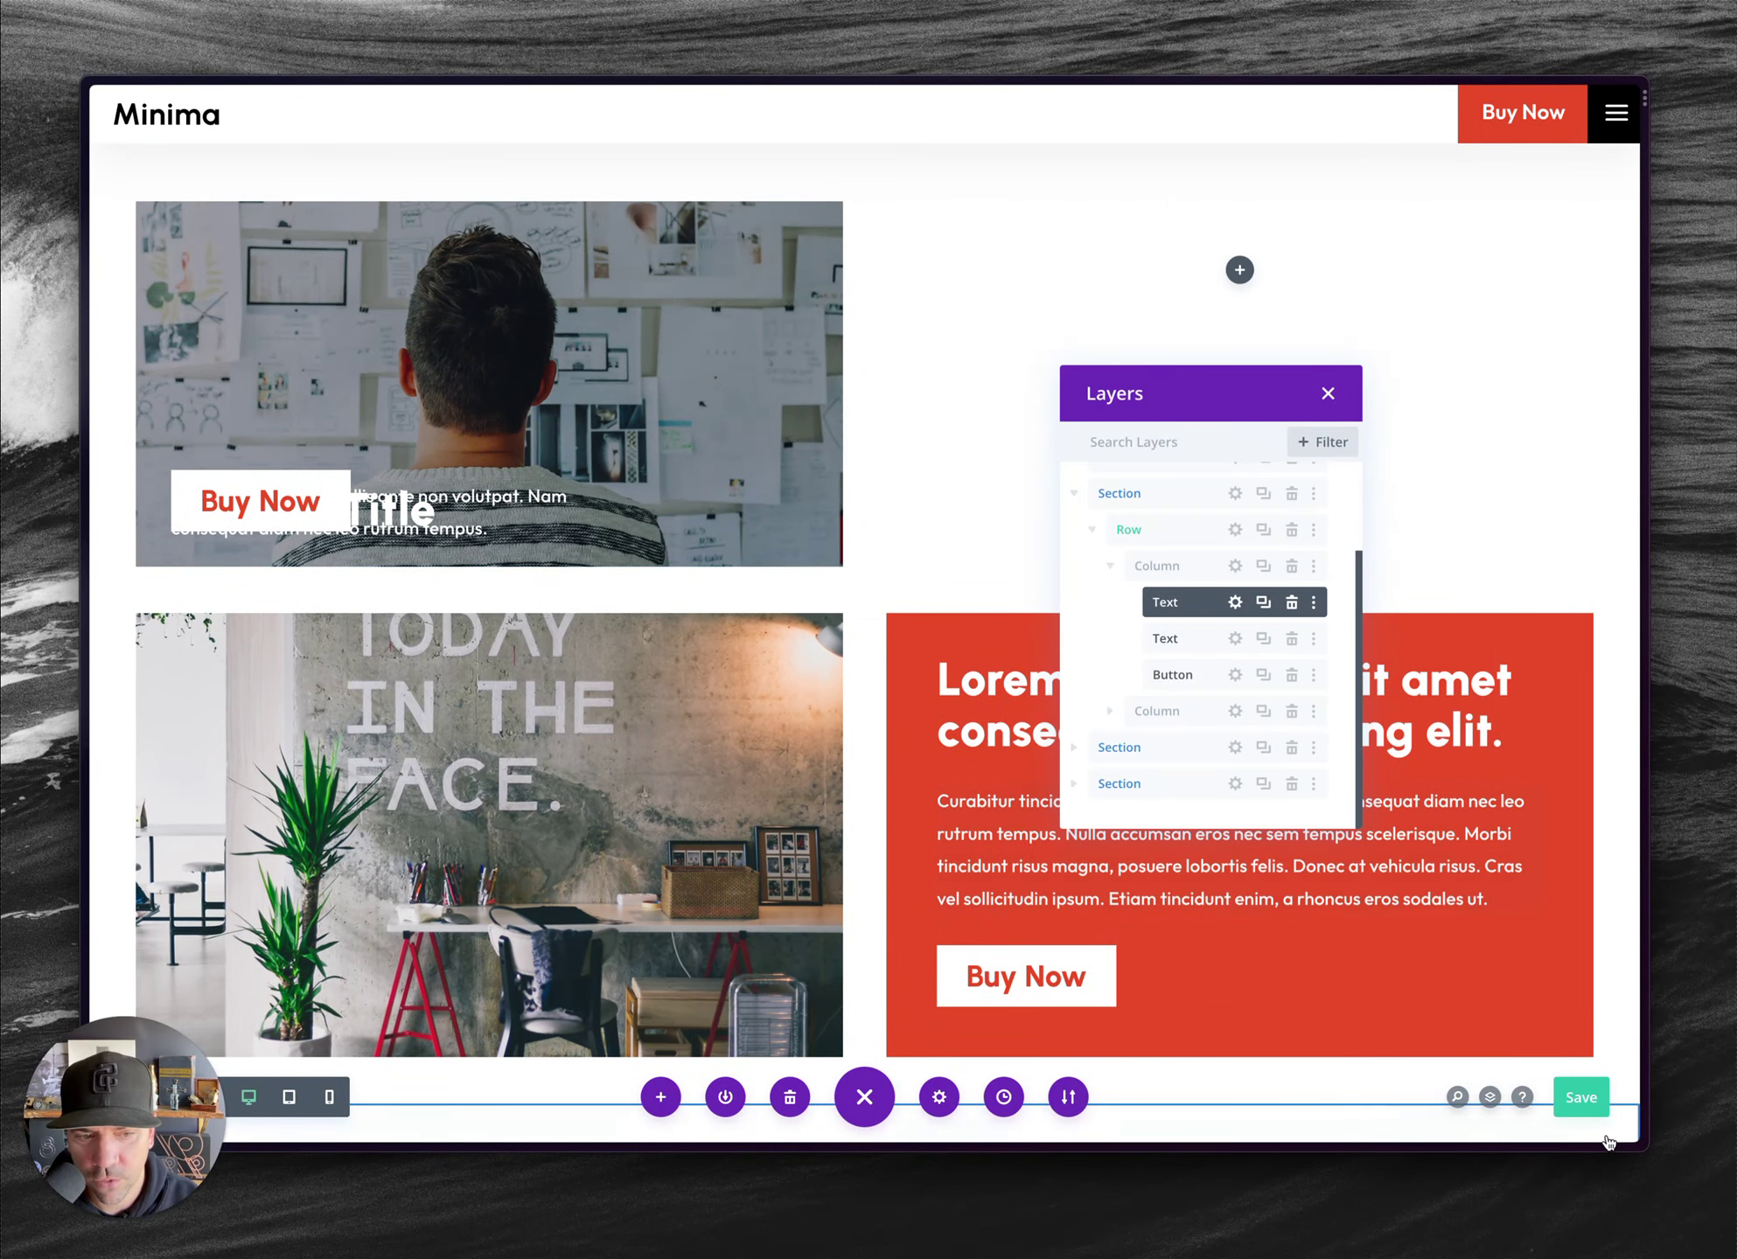
# - Save the page and reload the live page to check the card's absolutely positioned modules, ending back in the builder
pyautogui.click(1581, 1099)
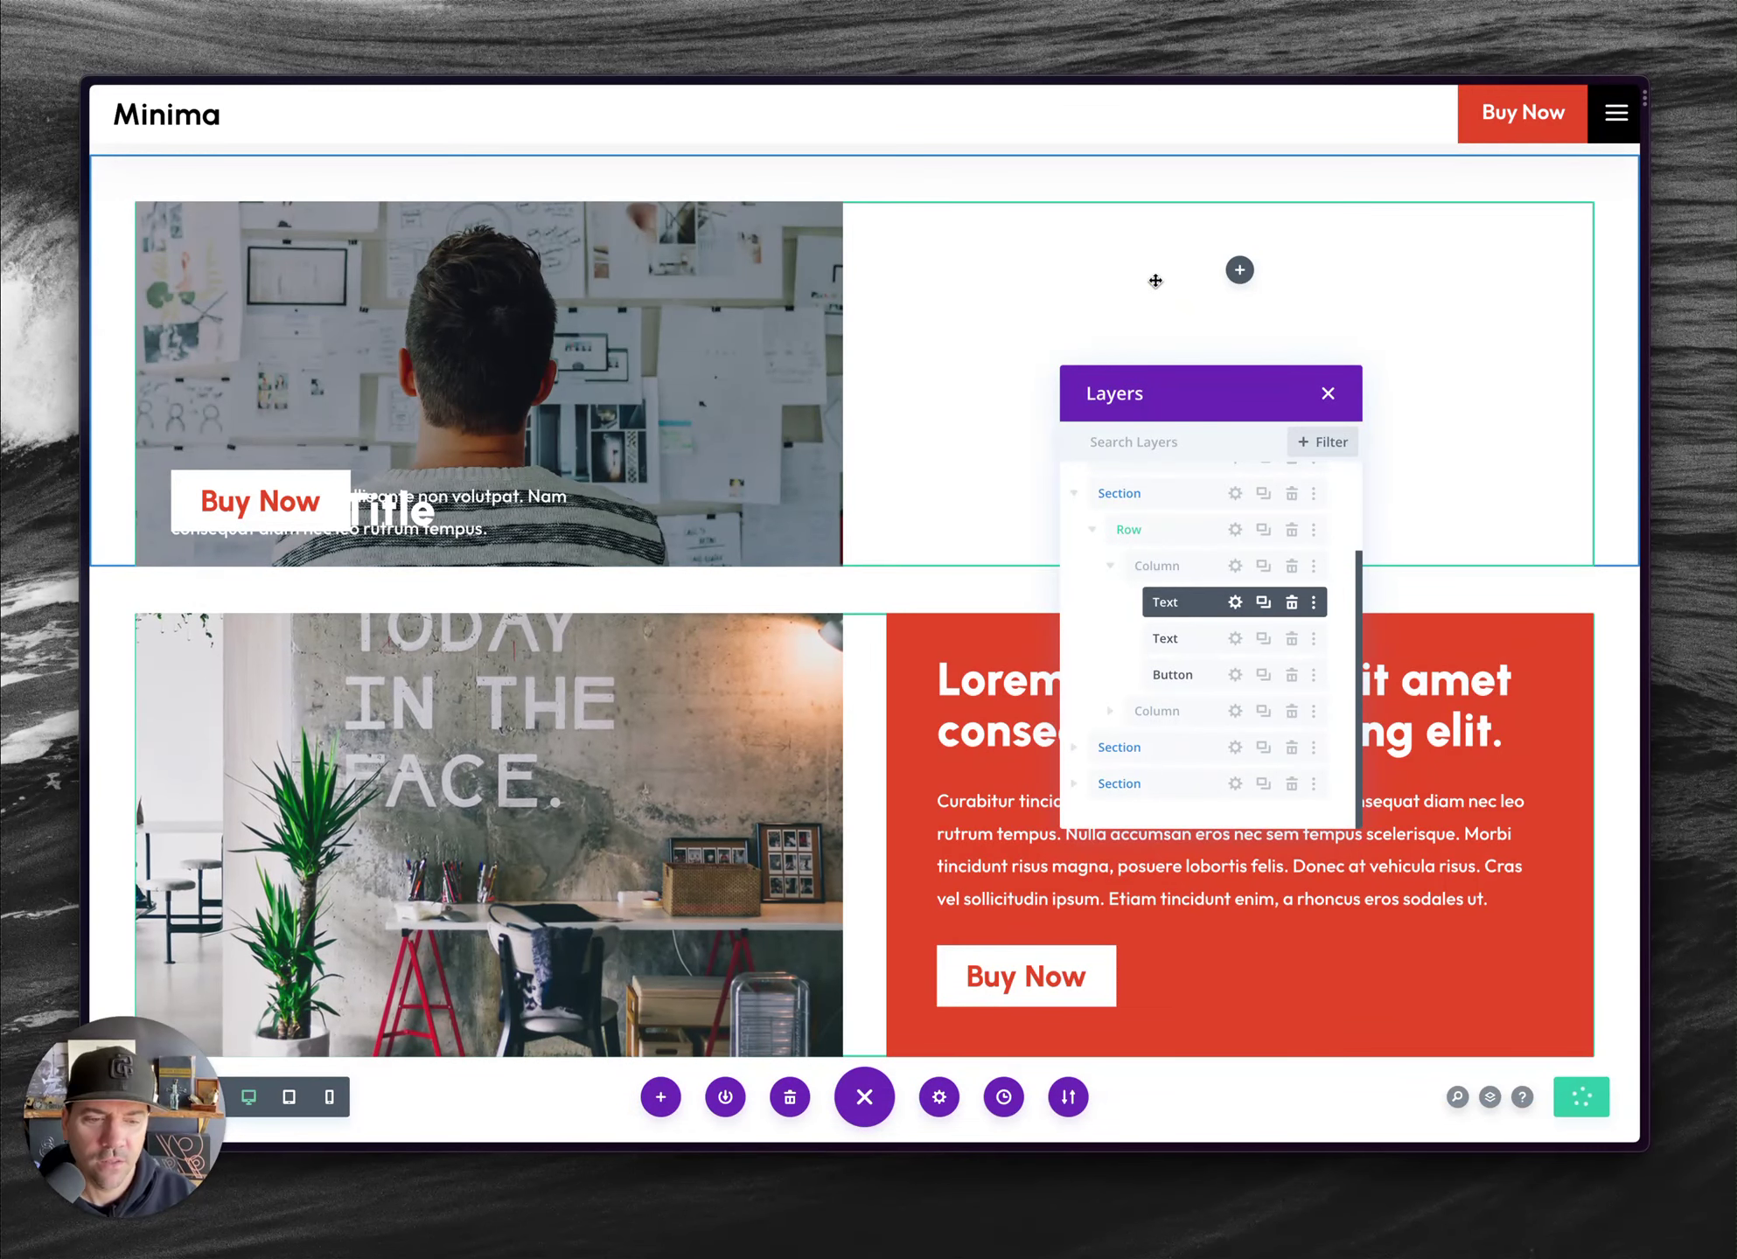
pyautogui.hotkey('ctrl', 'Tab')
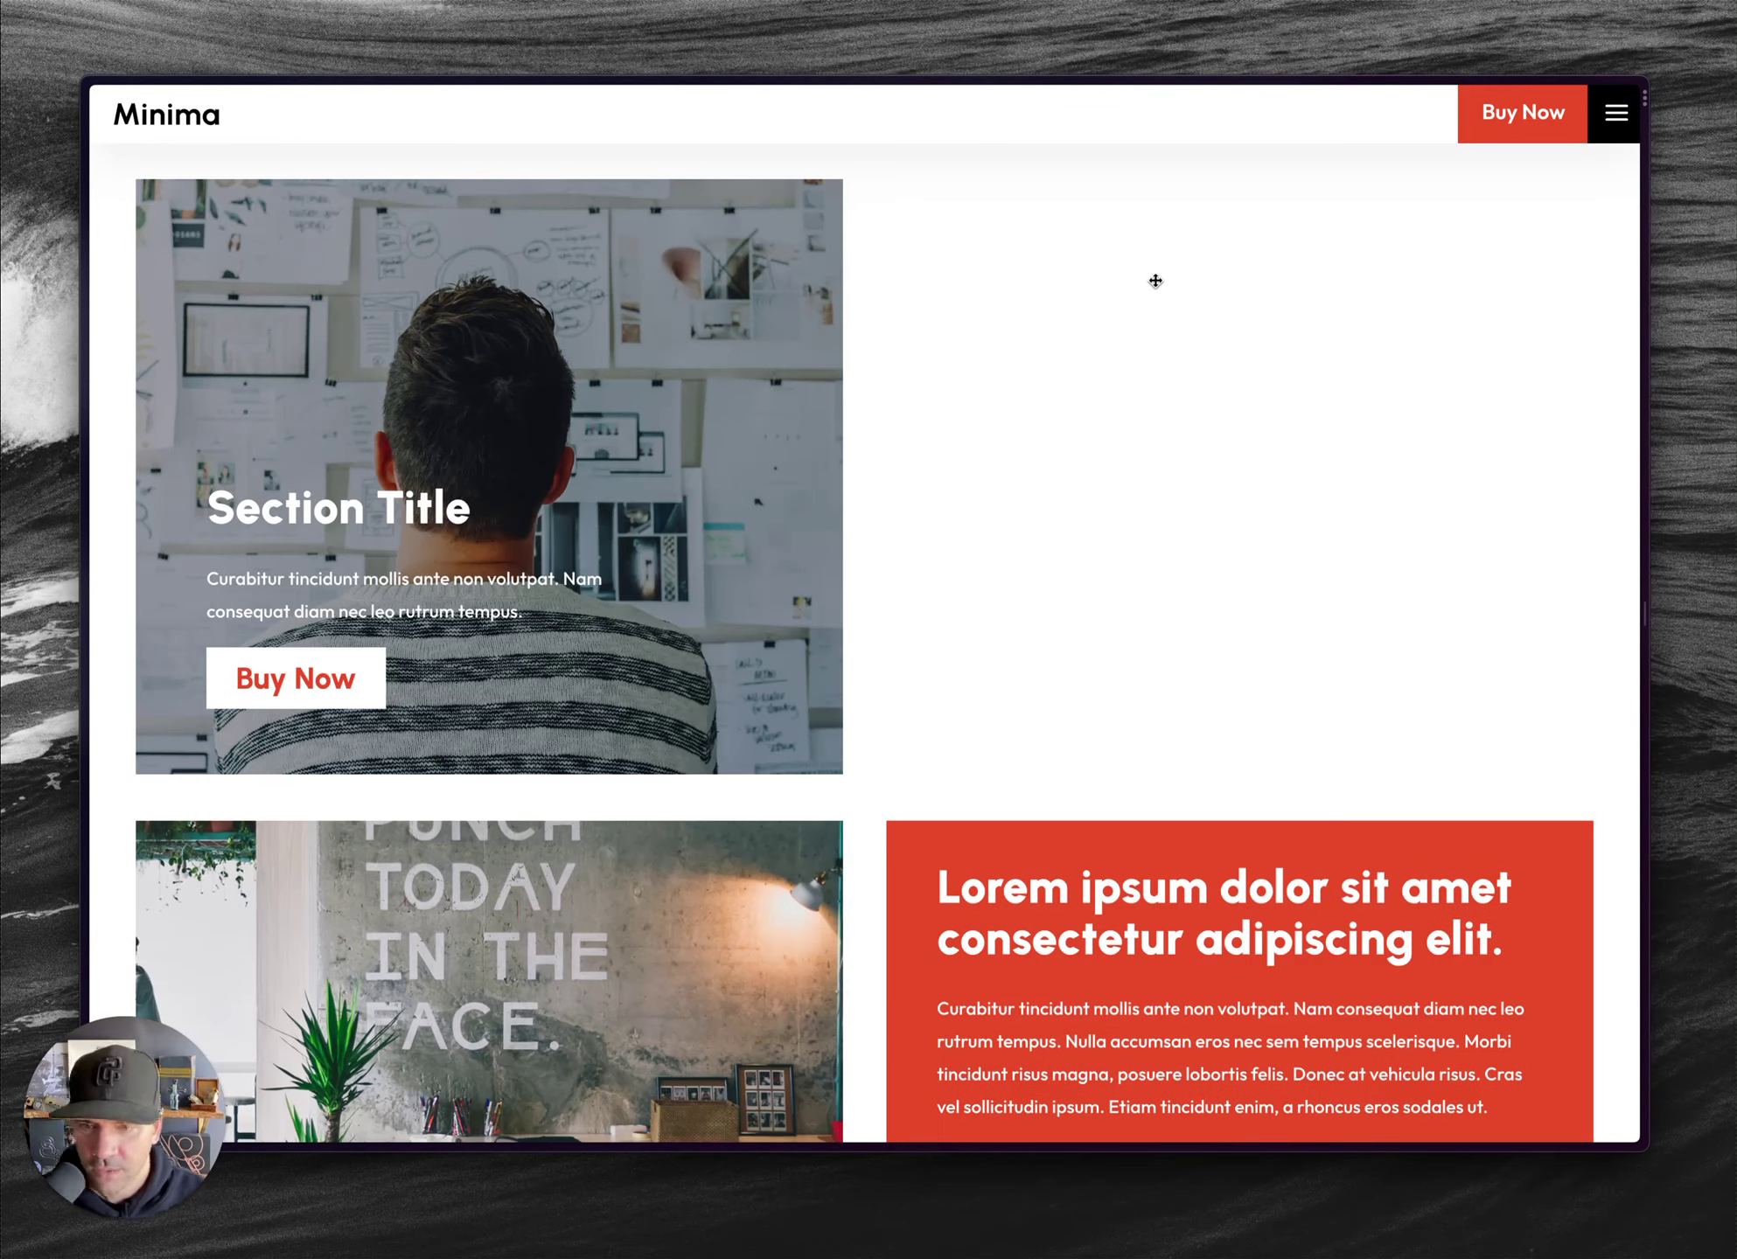
pyautogui.press('super+r')
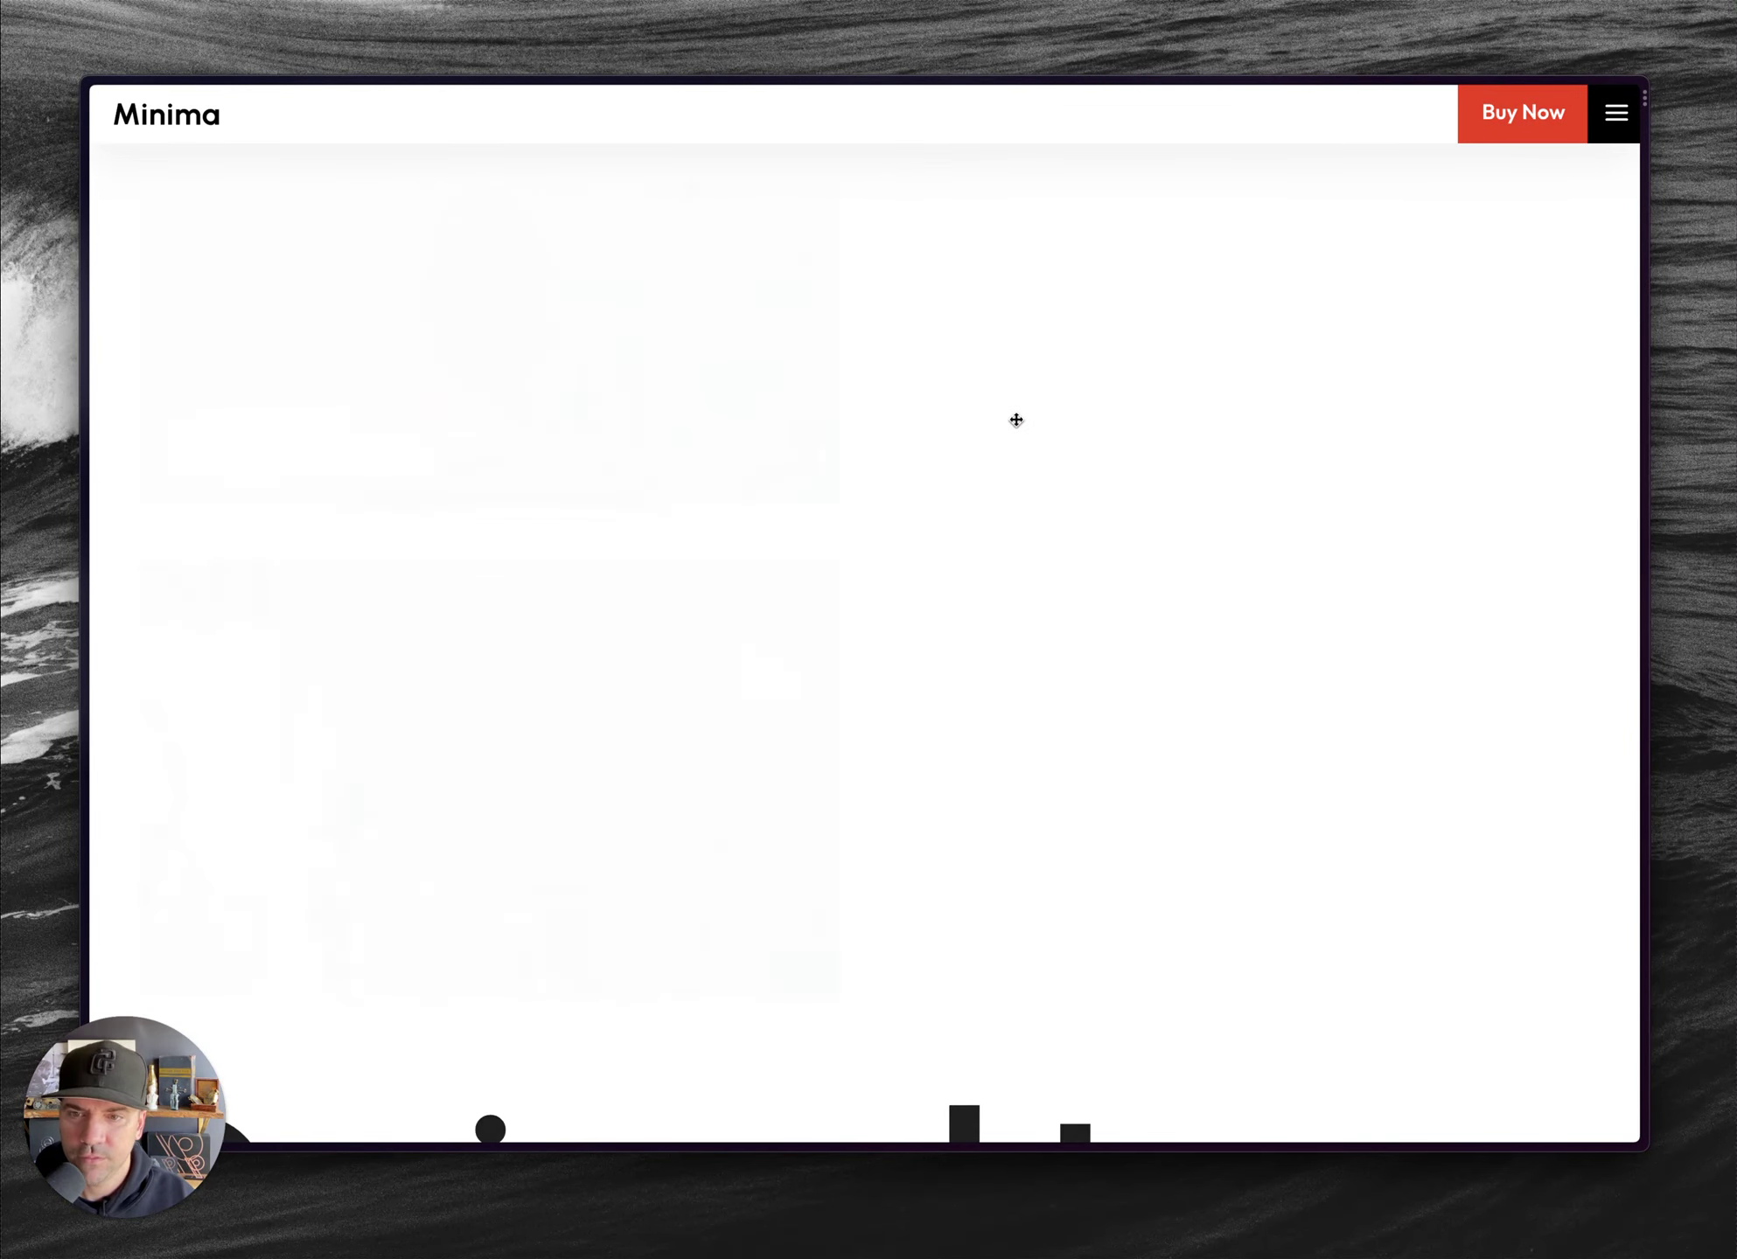
pyautogui.scroll(3, 709, 417)
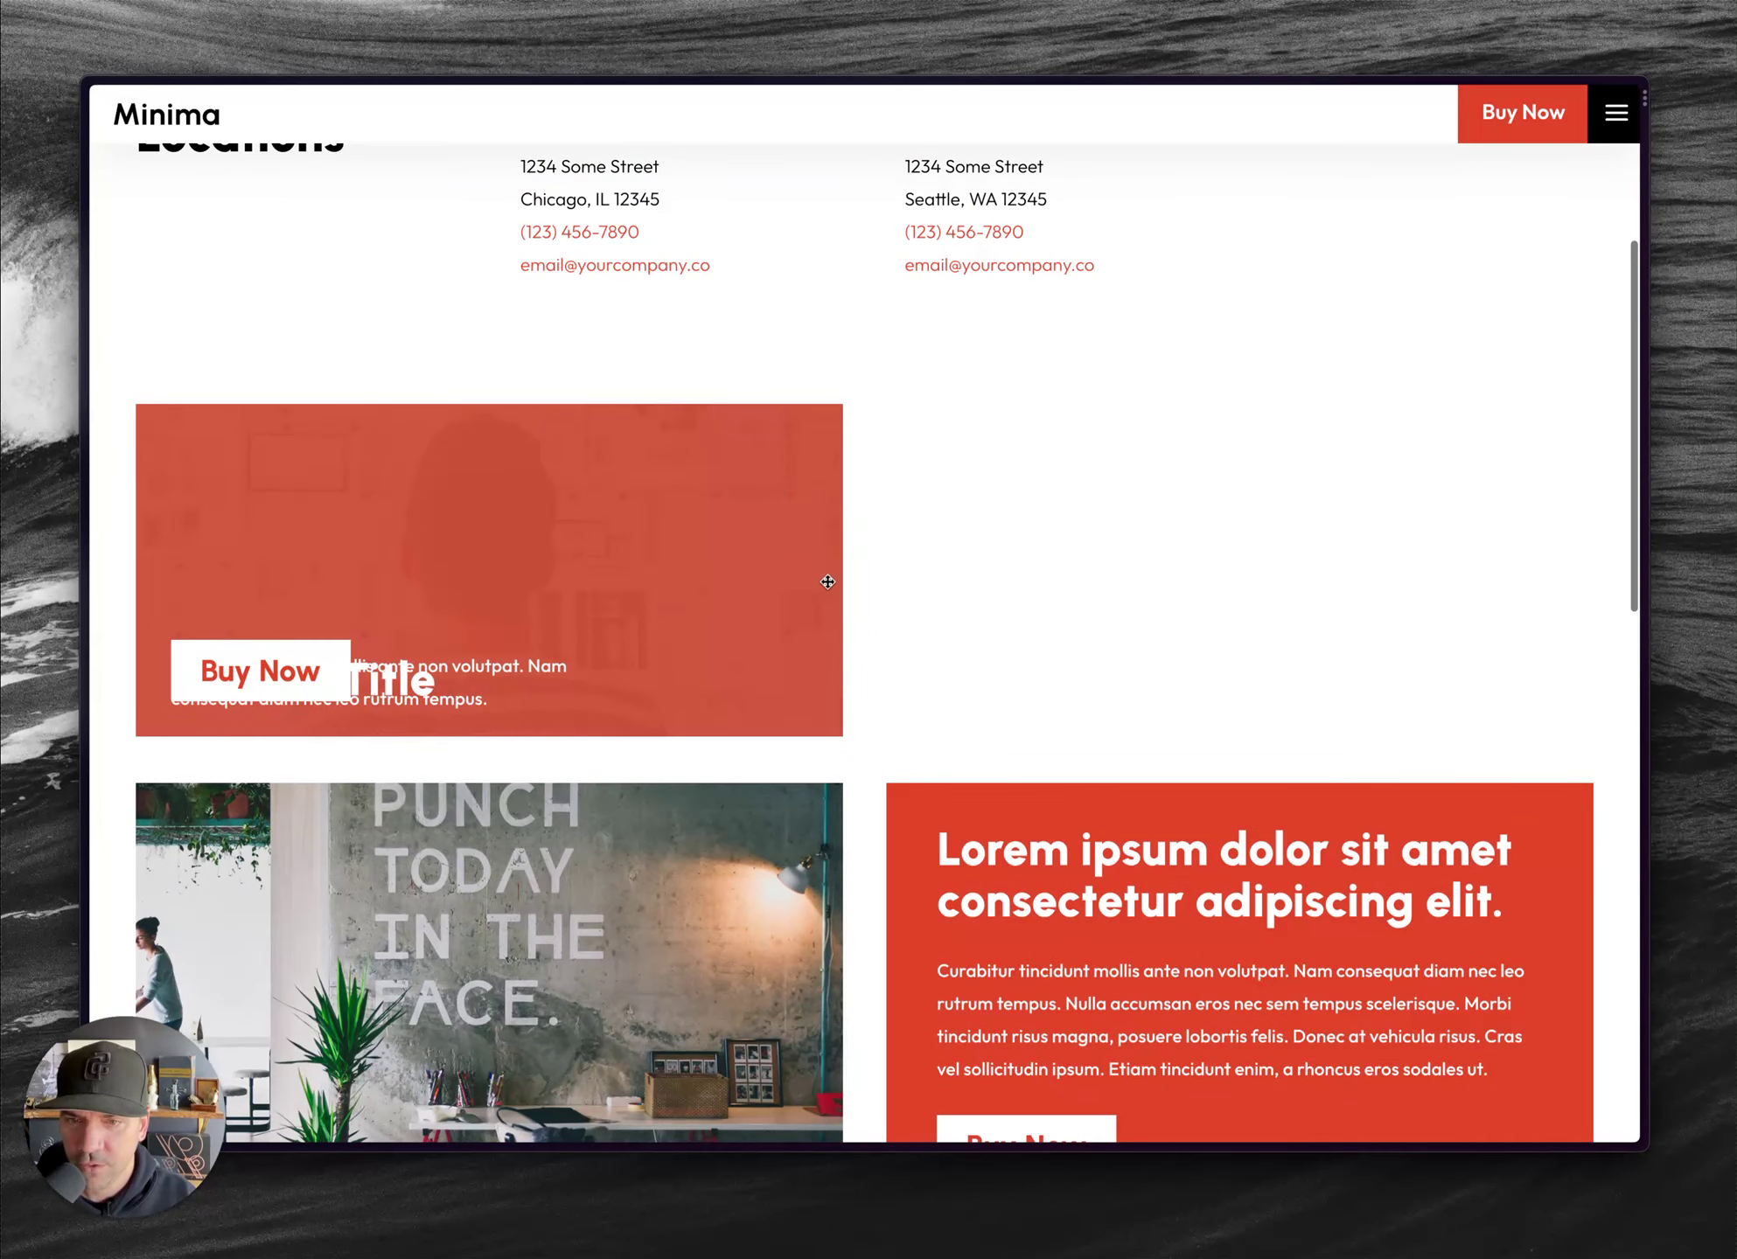
pyautogui.hotkey('ctrl', 'Tab')
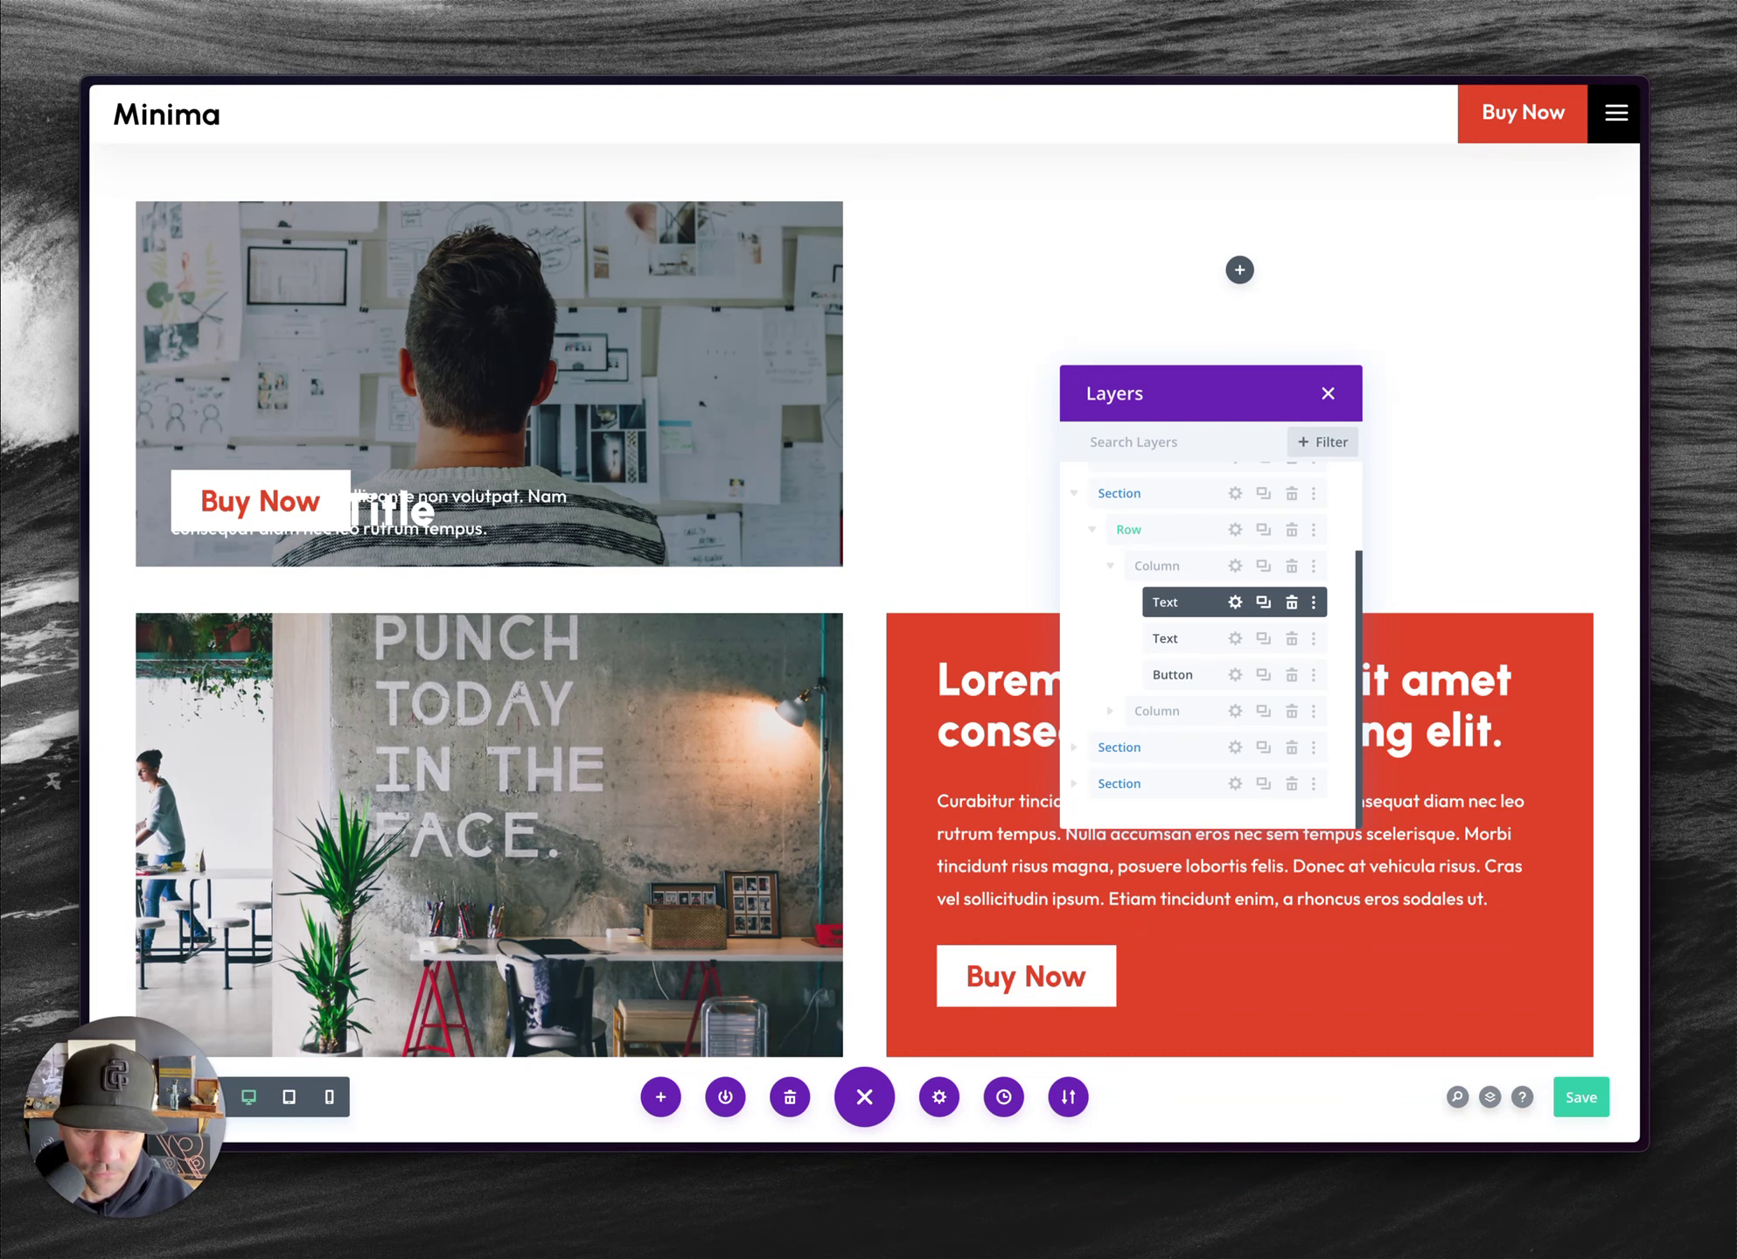
# - View the stylesheet in Nova and compare it with the card's stacked modules on the live page
pyautogui.press('super+Tab')
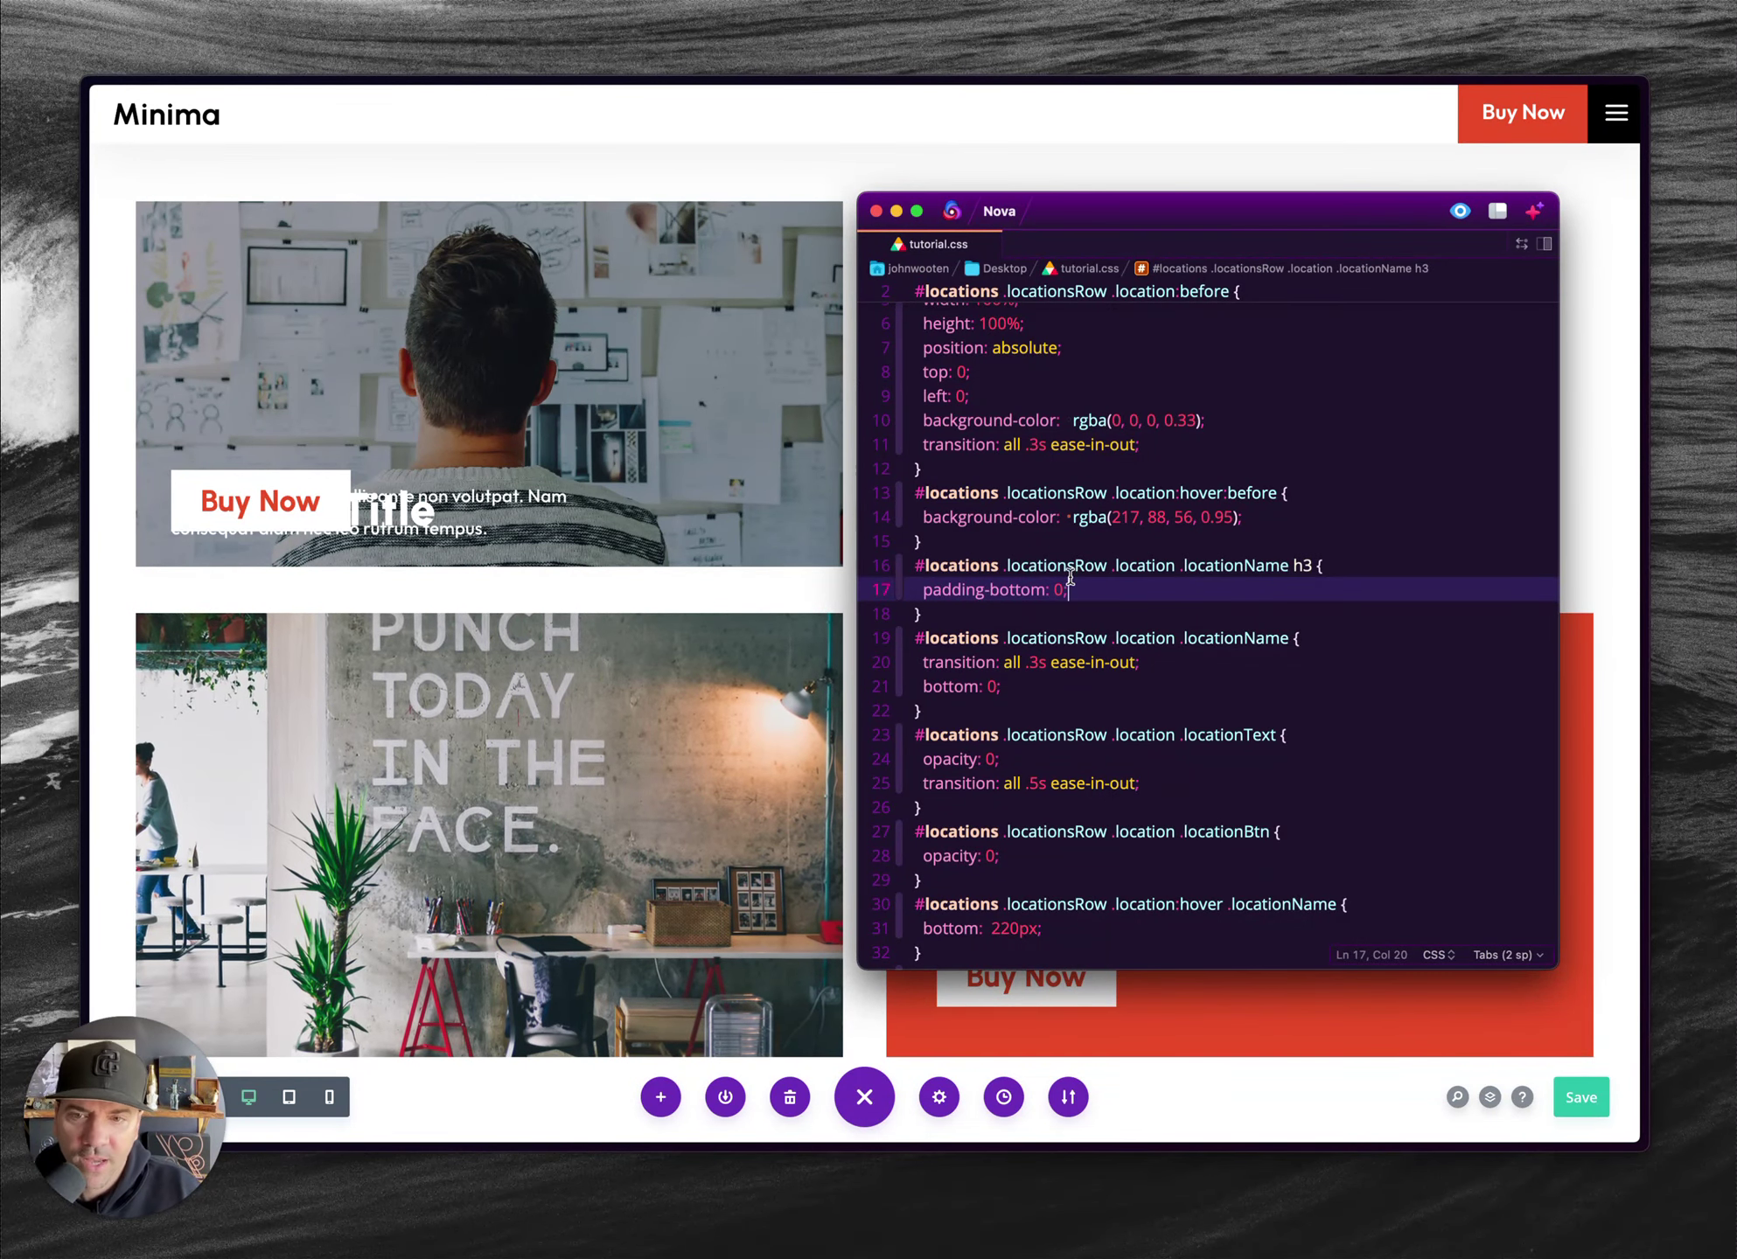
pyautogui.click(743, 585)
pyautogui.hotkey('ctrl', 'Tab')
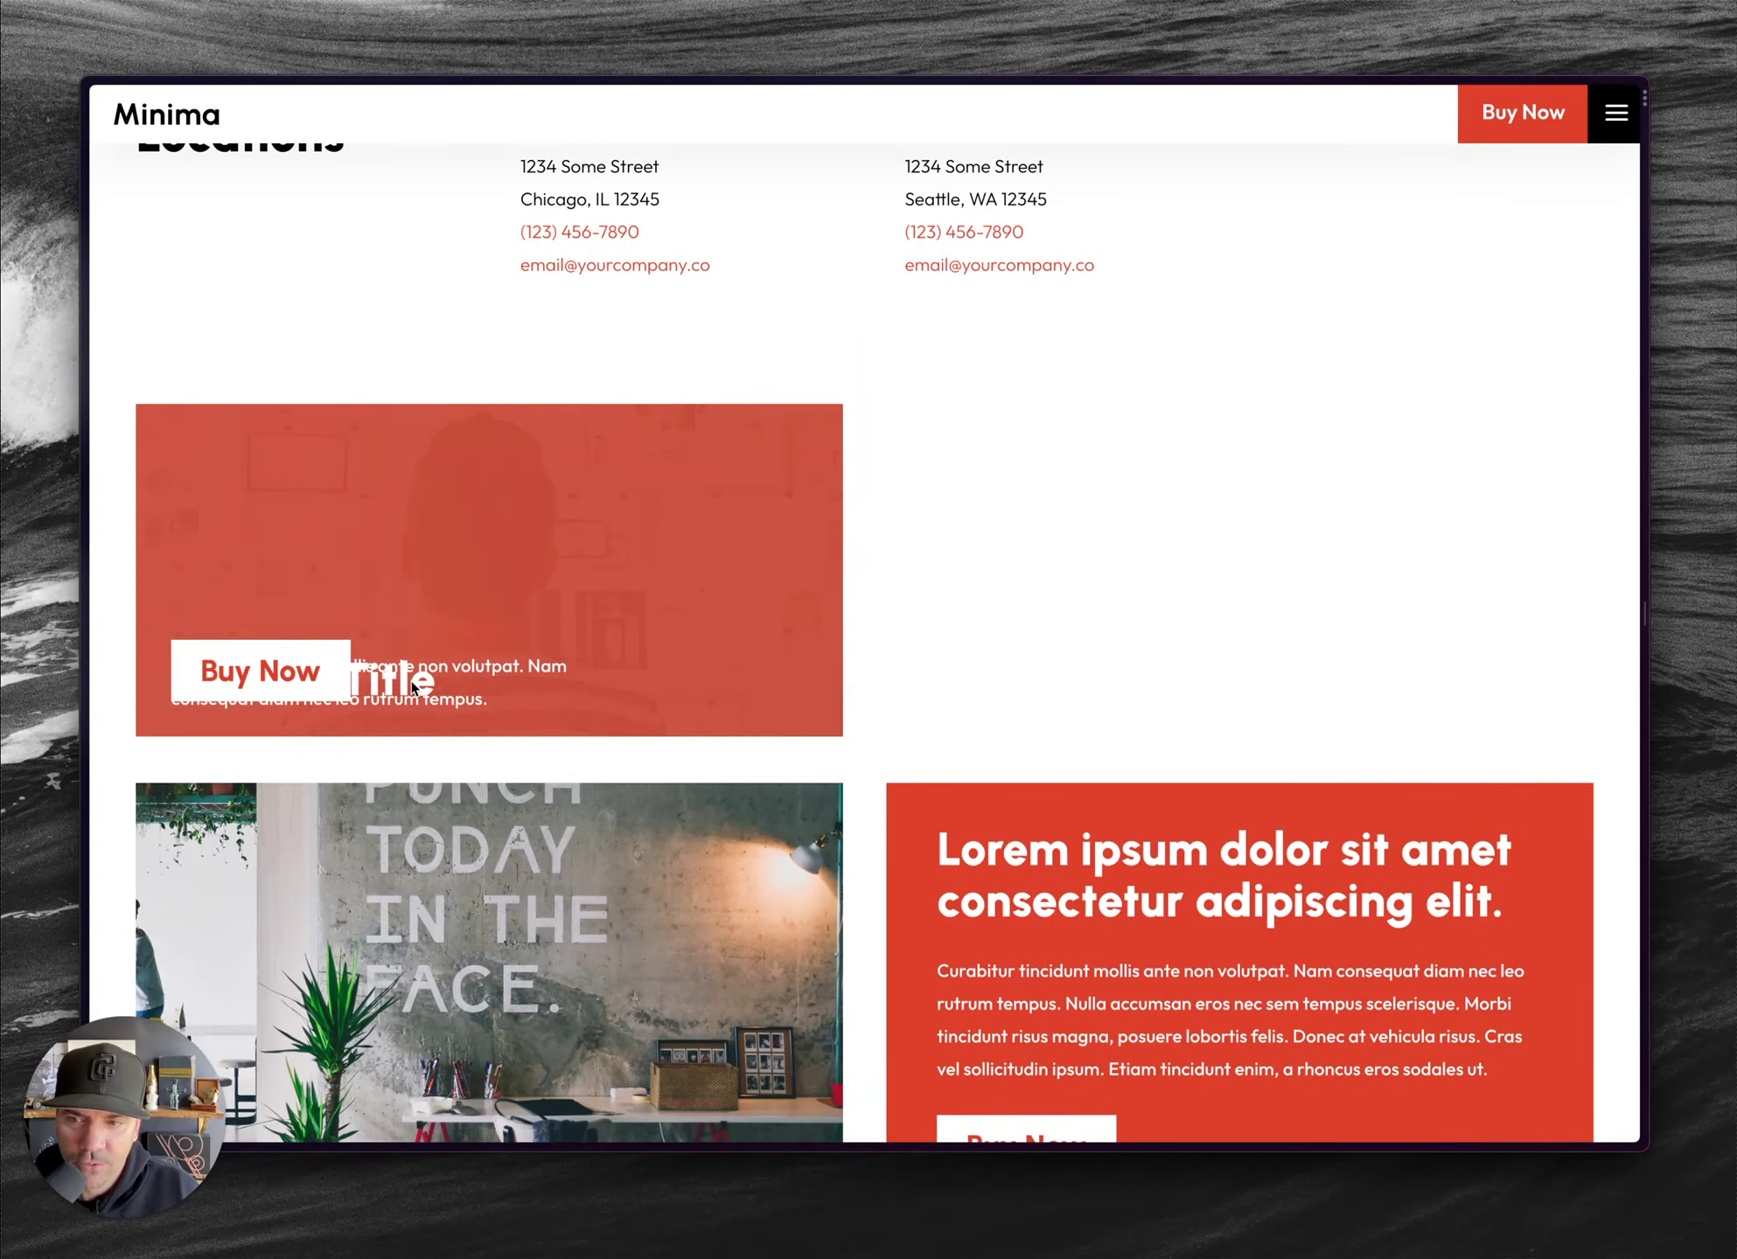
pyautogui.hotkey('ctrl', 'Tab')
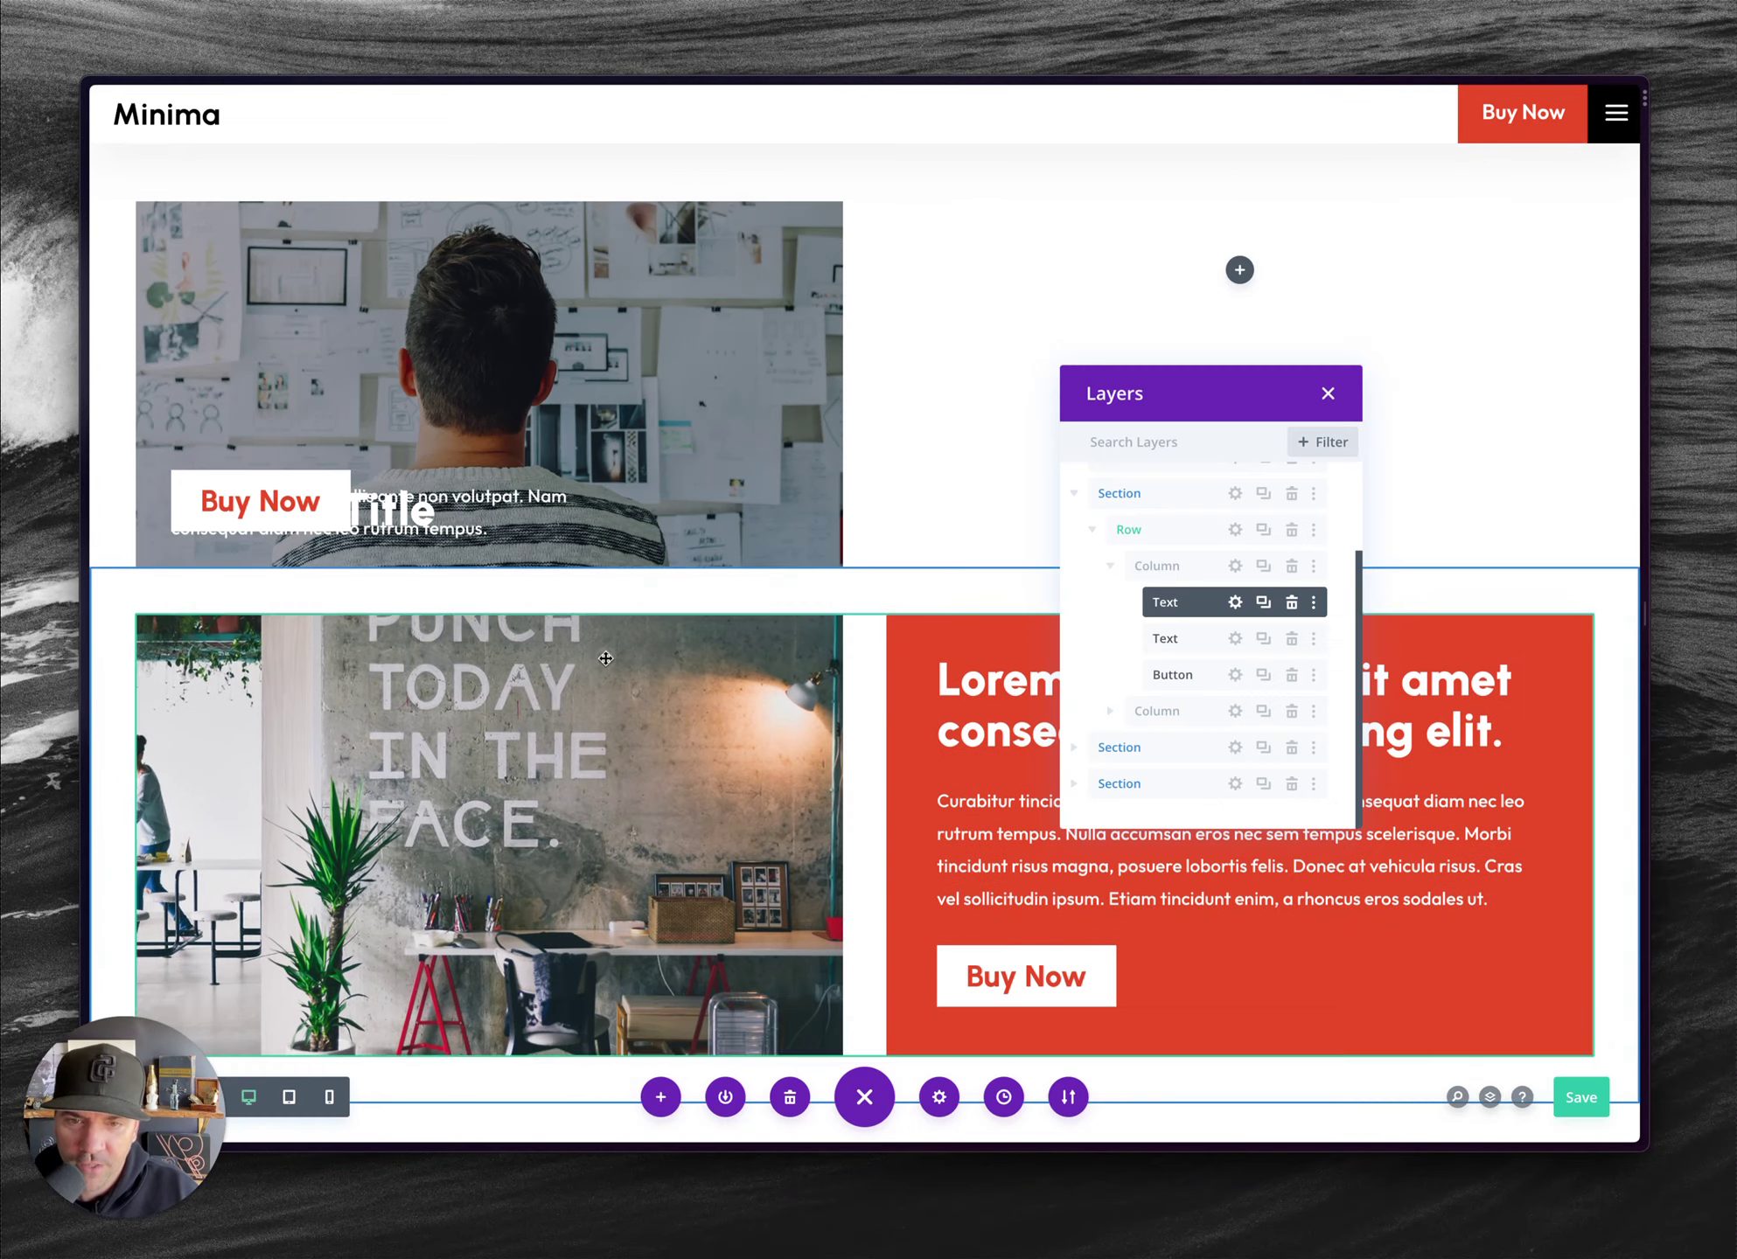
# - Switch to Nova to examine the .locationName h3 padding rule and the .locationName transition and bottom declarations in tutorial.css
pyautogui.press('super+Tab')
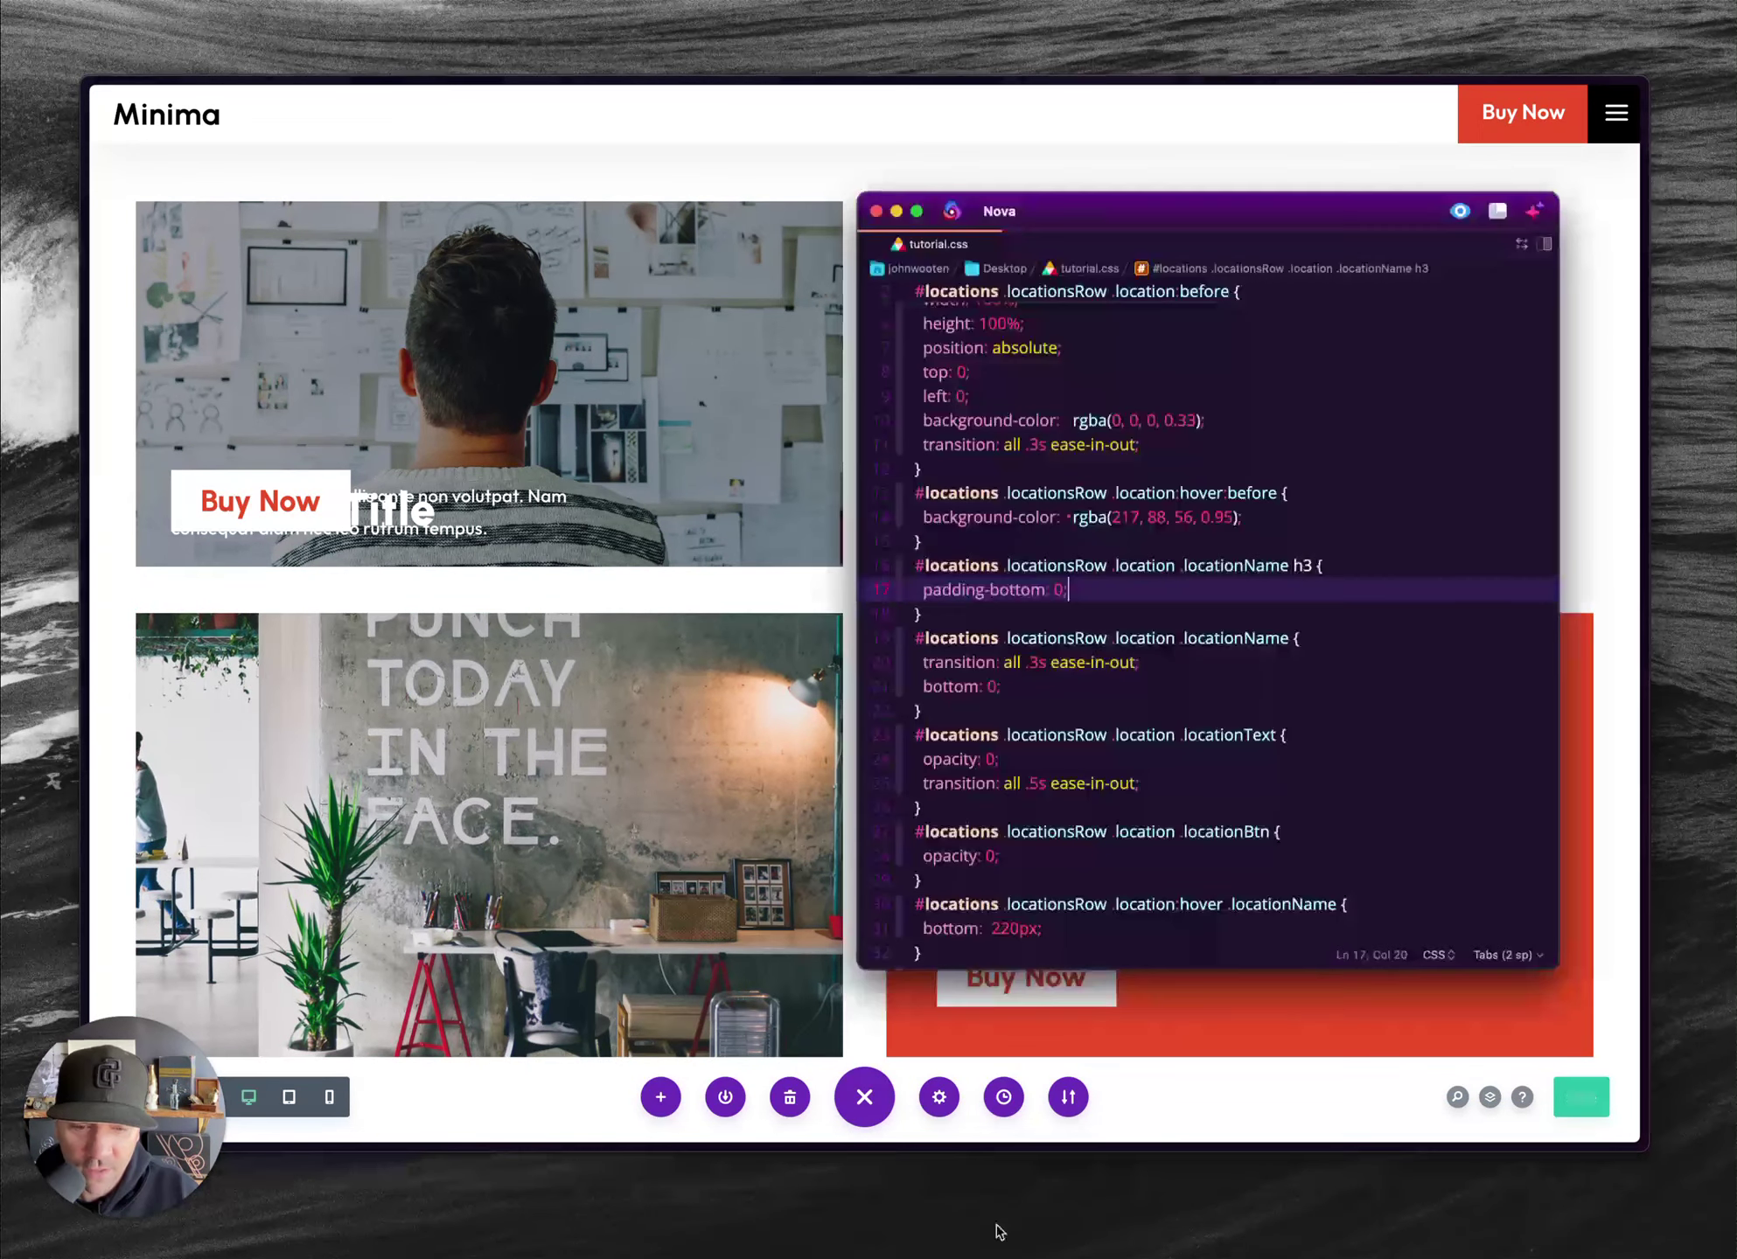
pyautogui.moveTo(1297, 568); pyautogui.dragTo(1318, 565)
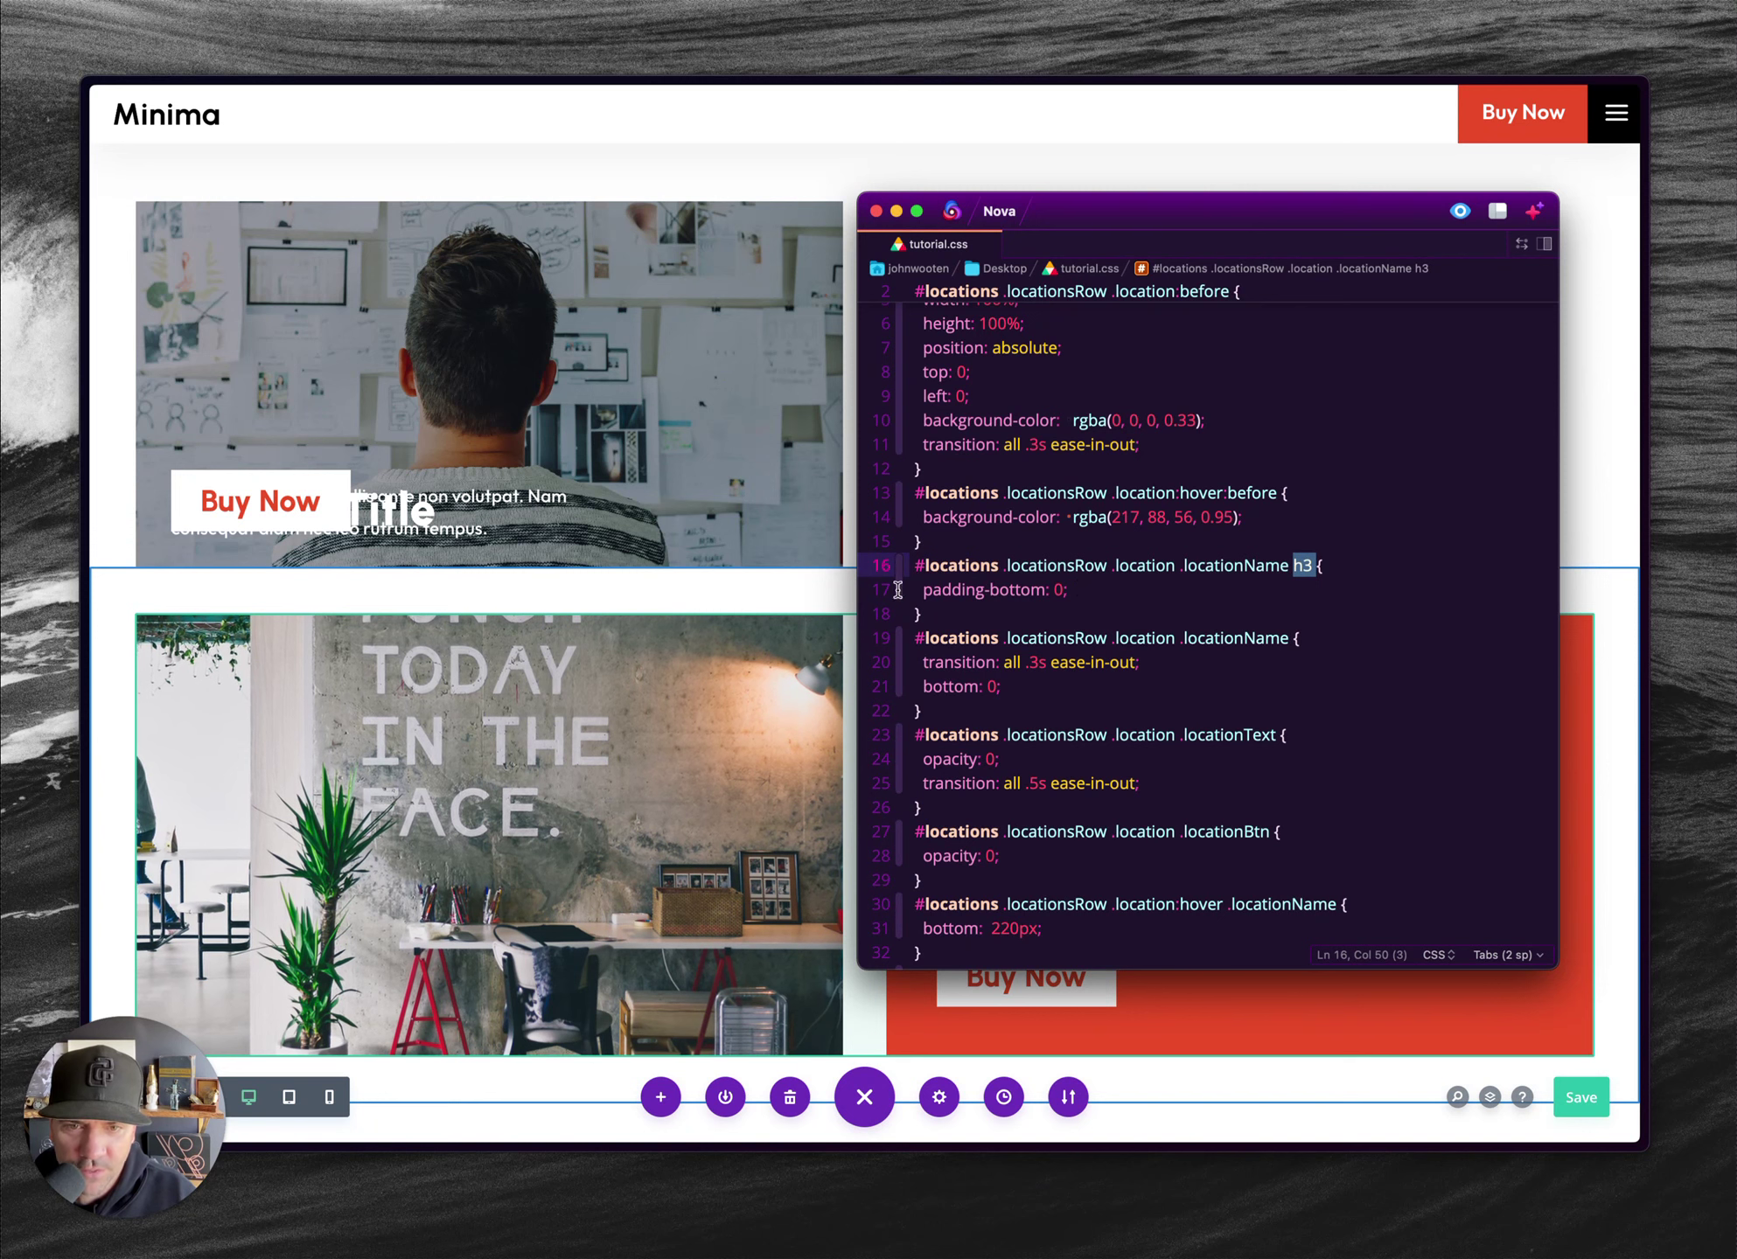
pyautogui.click(1023, 612)
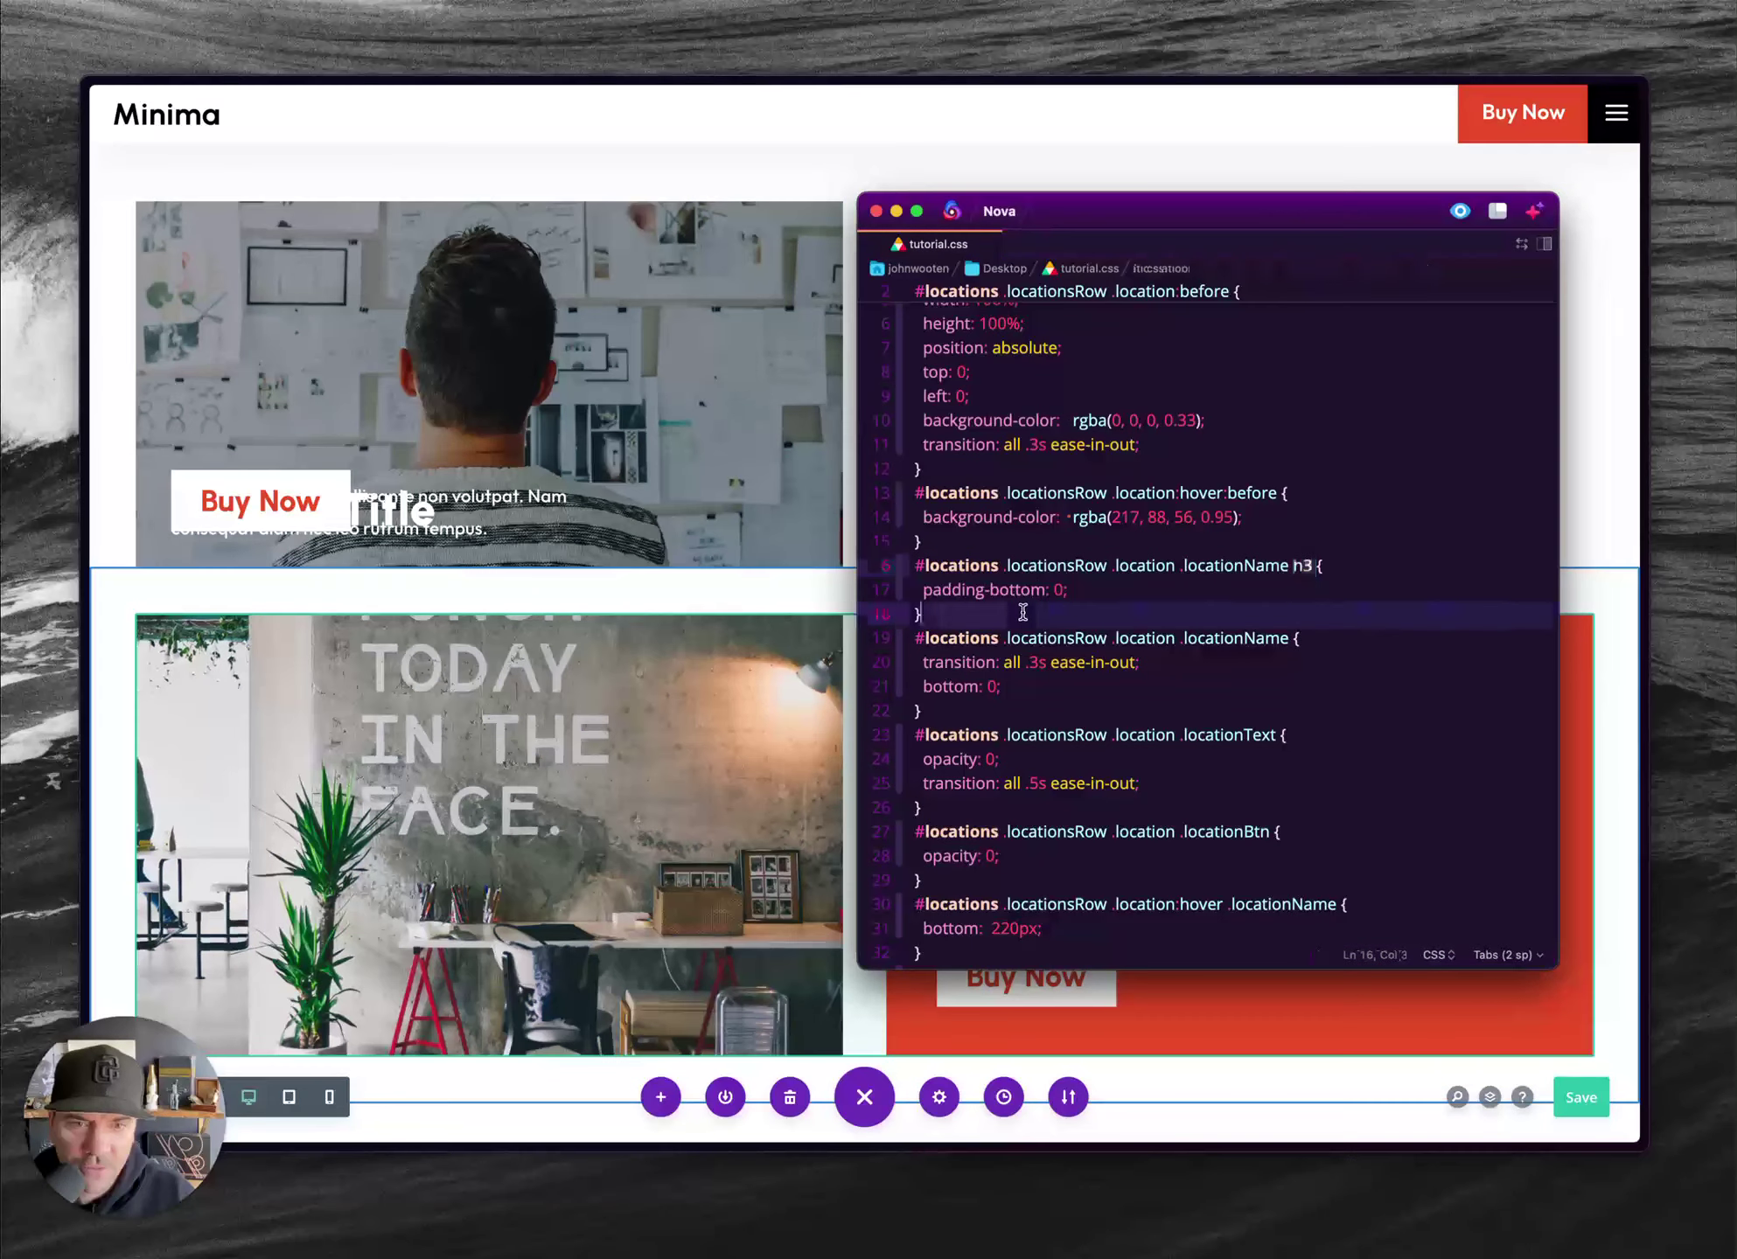
pyautogui.click(1017, 688)
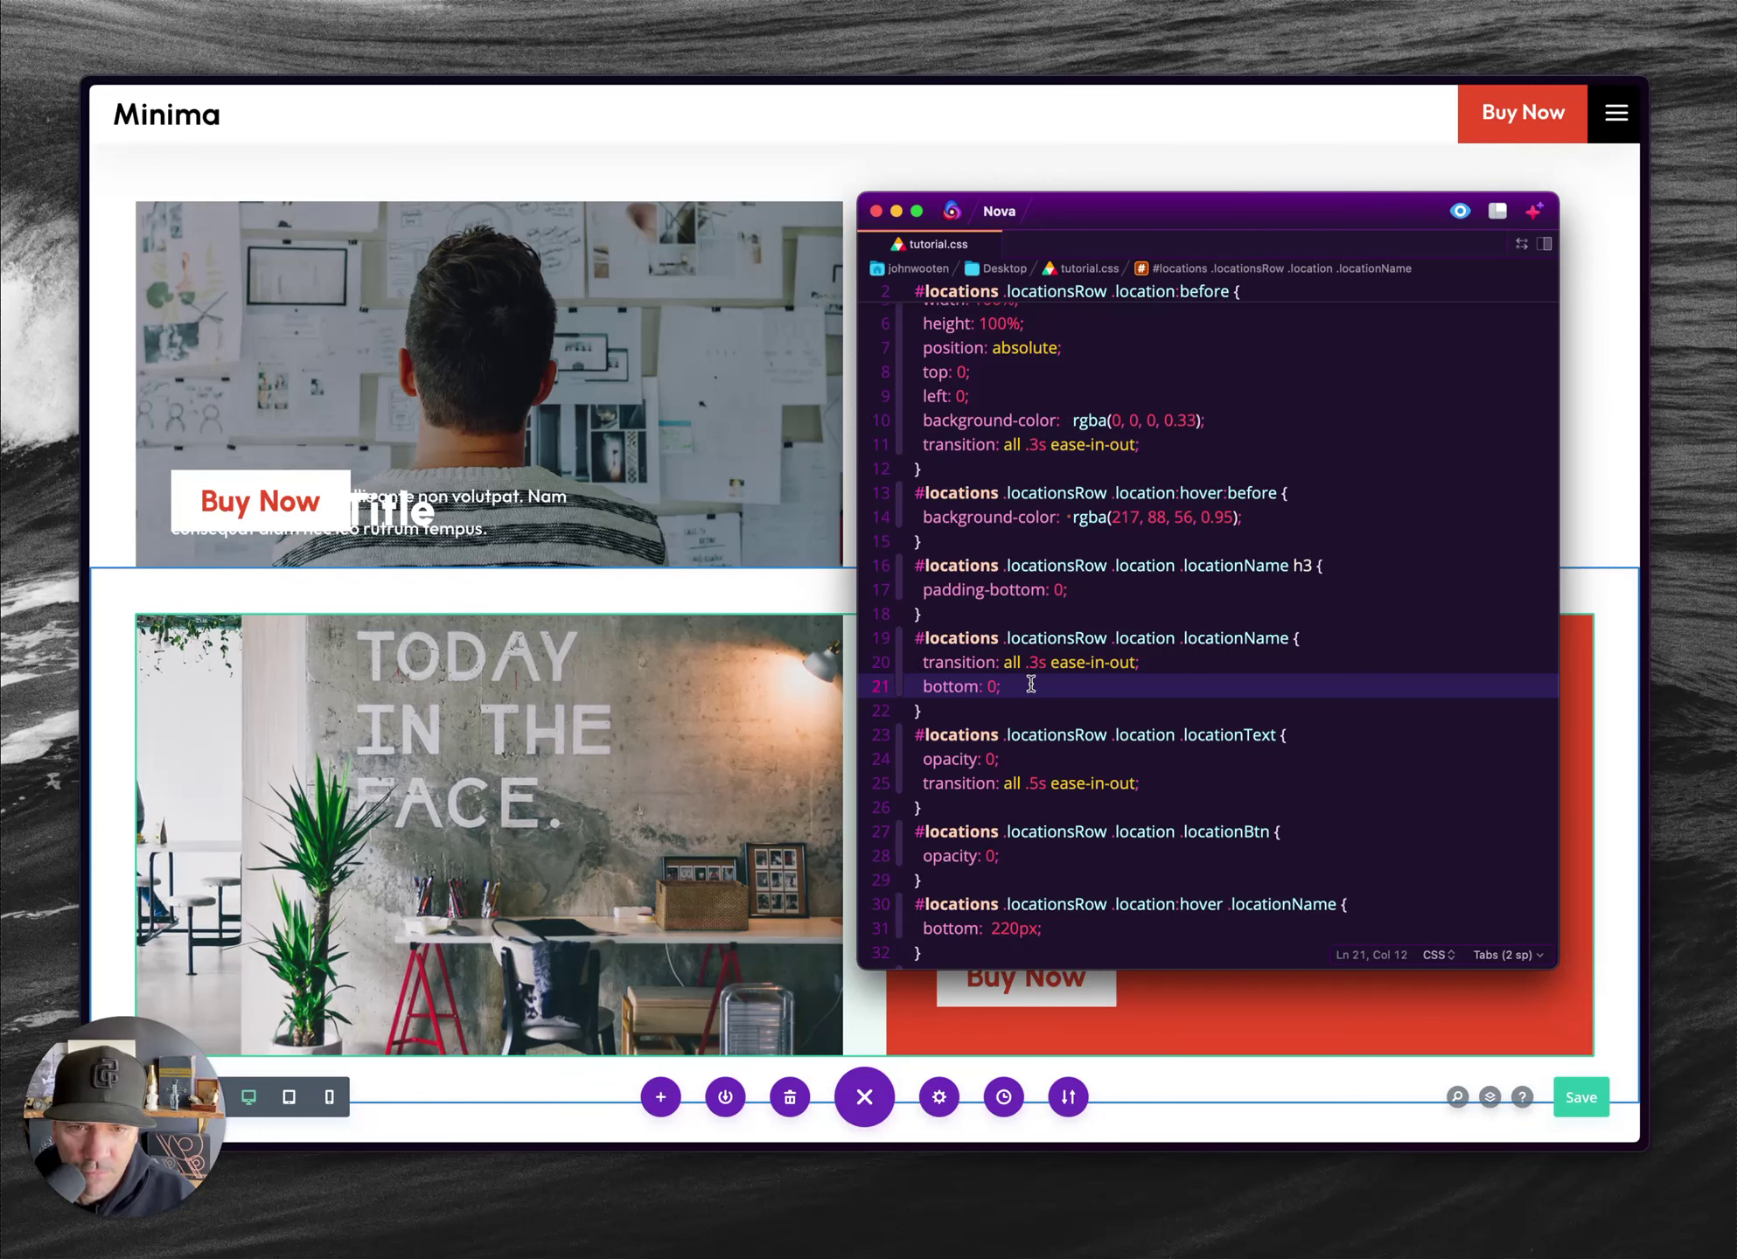
pyautogui.doubleClick(1251, 638)
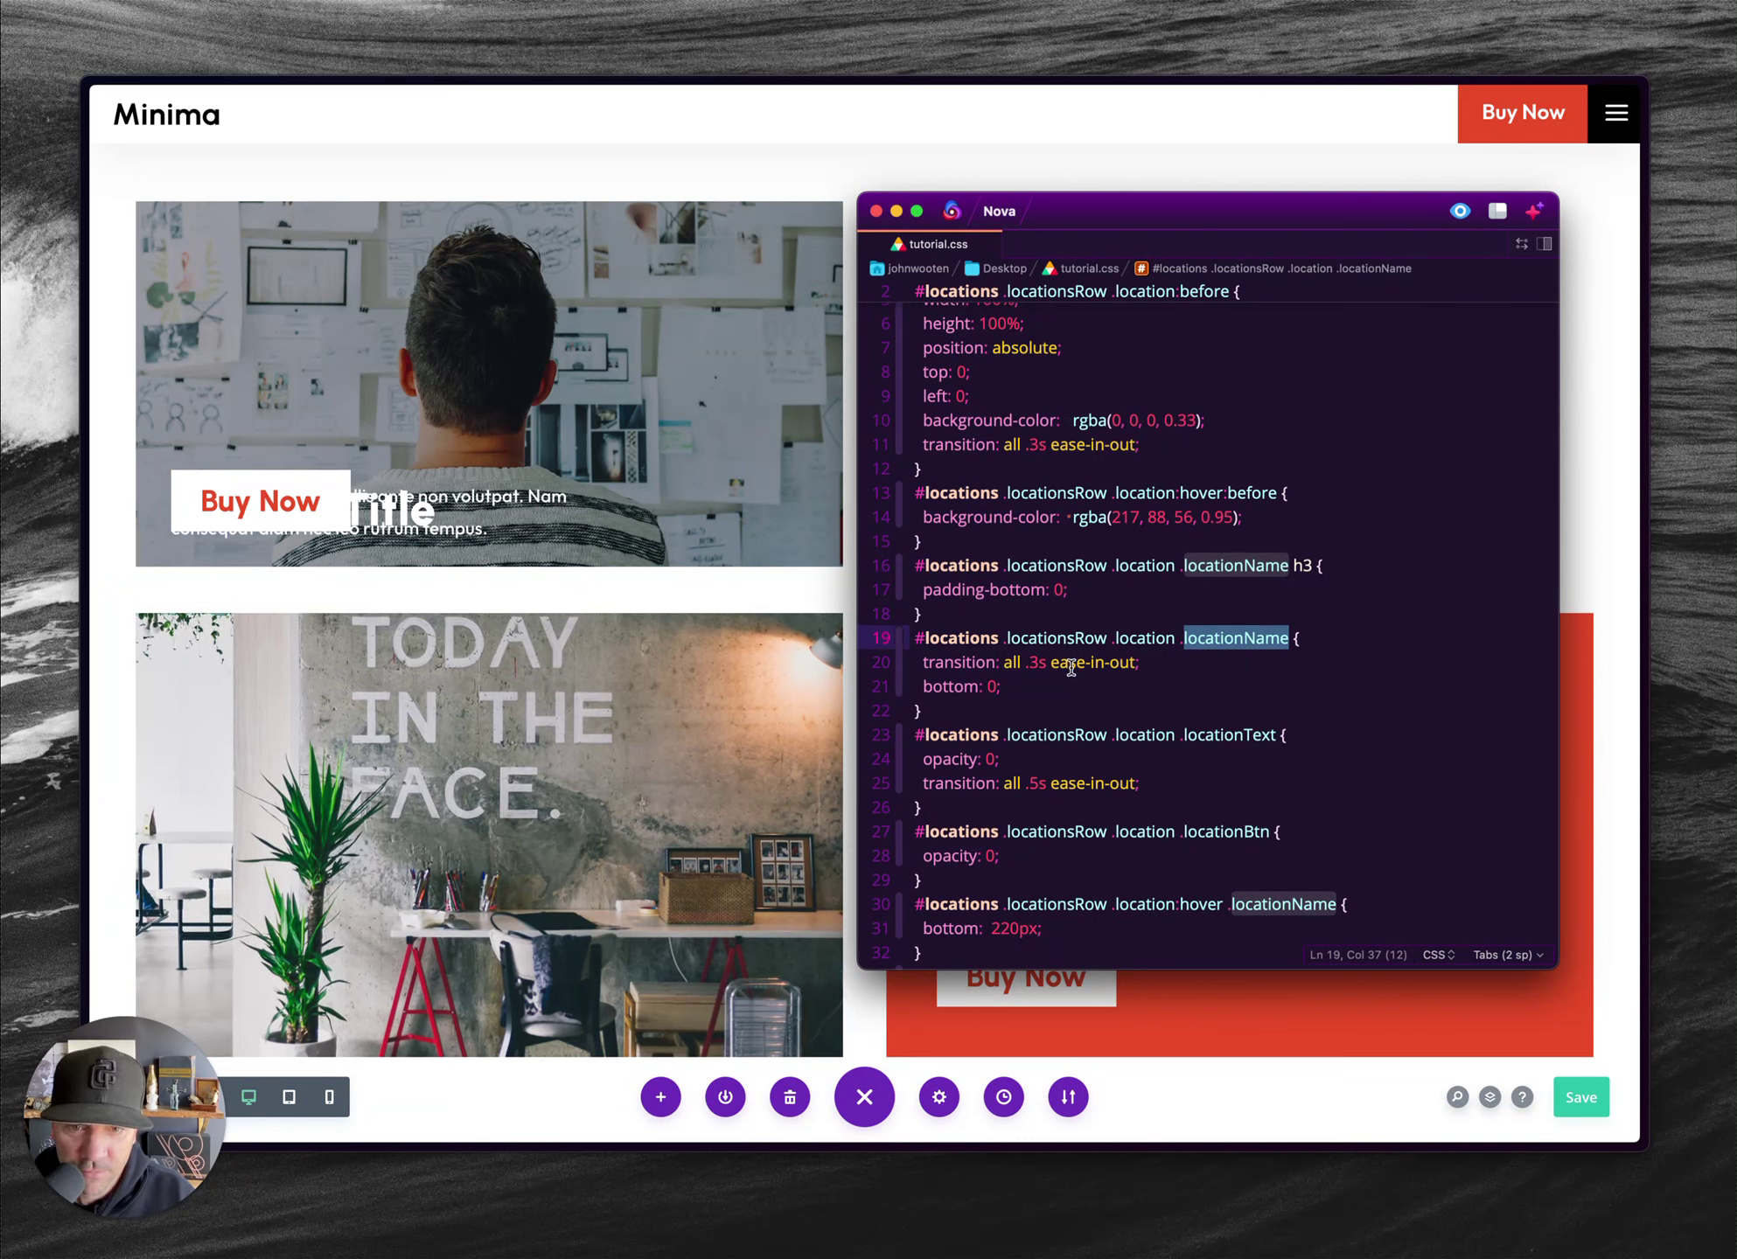
pyautogui.click(1146, 662)
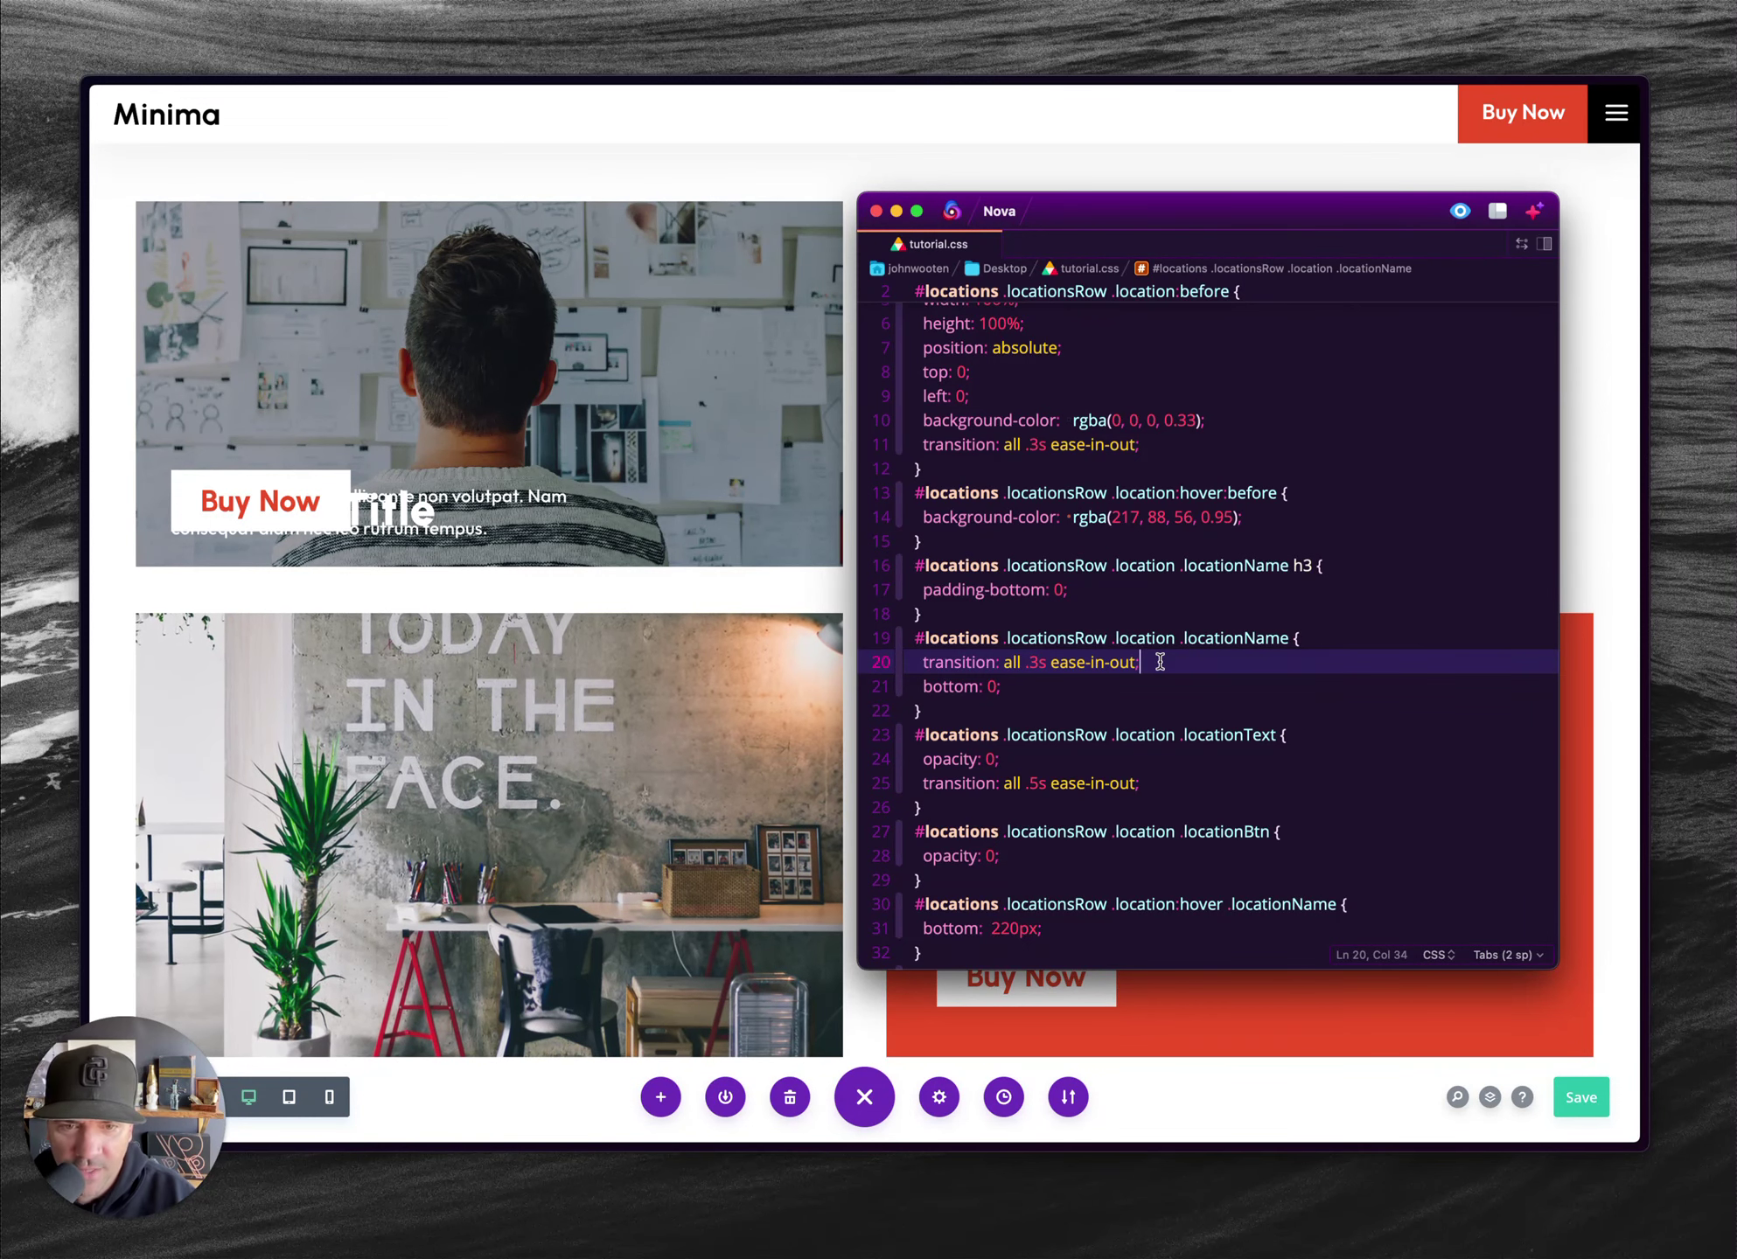
# - Copy the tutorial.css code from its first line through the .locationBtn opacity rule and return to the Divi builder
pyautogui.scroll(-5, 1127, 727)
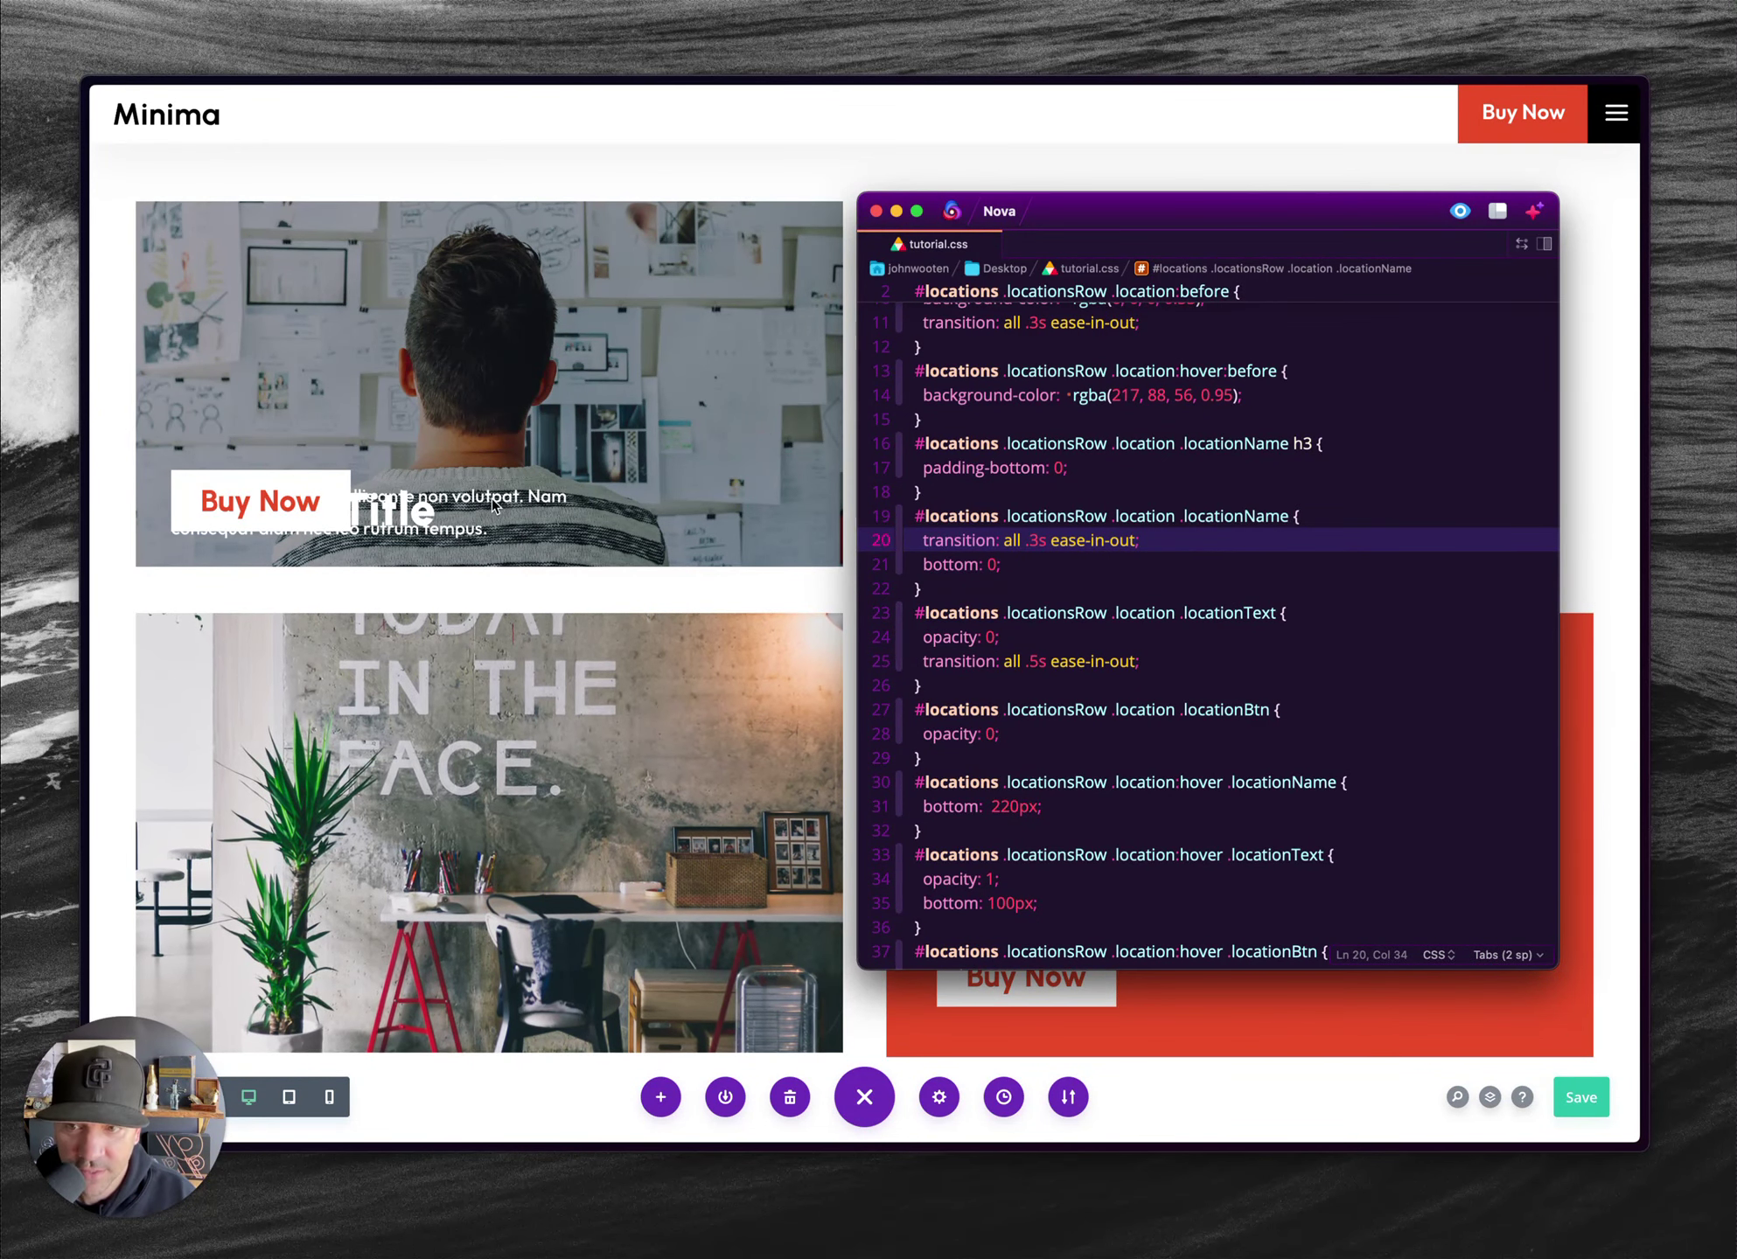
pyautogui.click(997, 636)
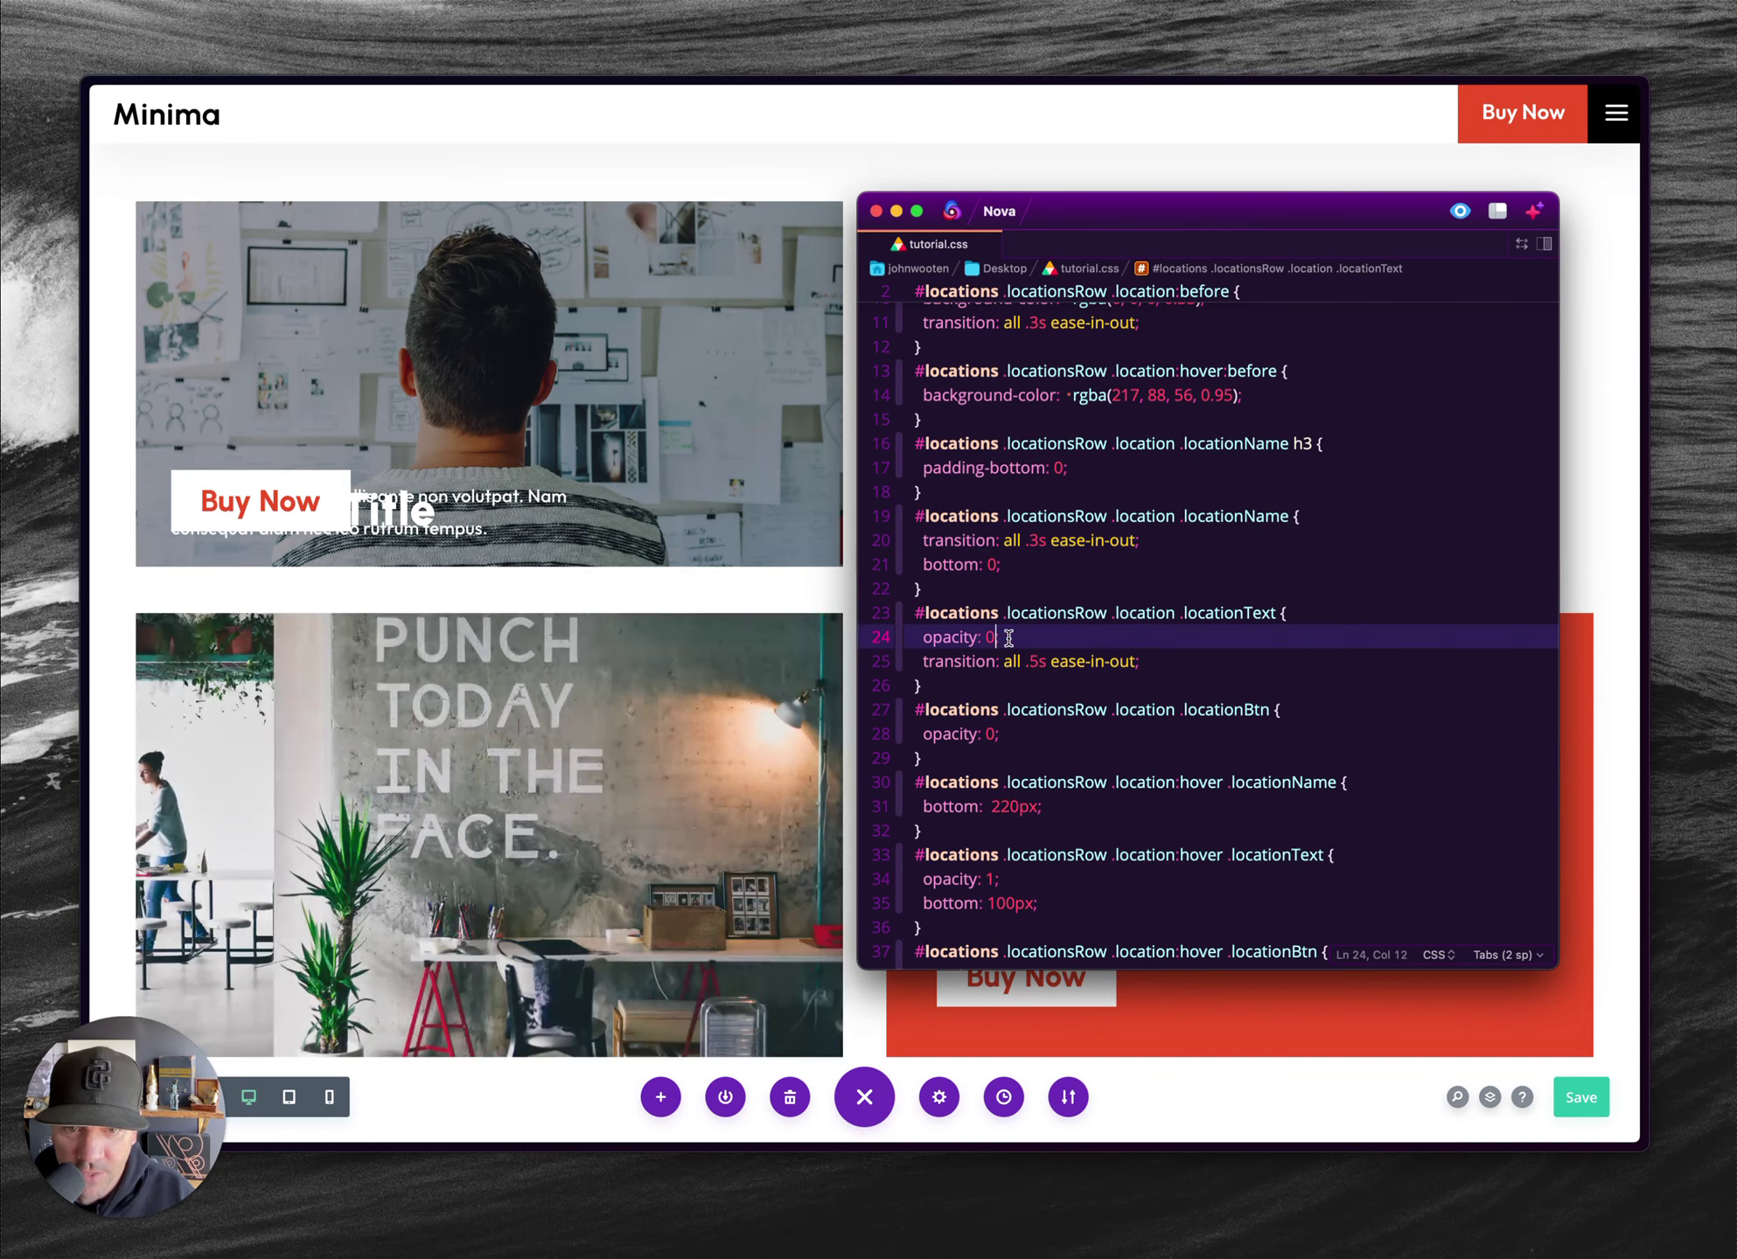
pyautogui.click(1067, 710)
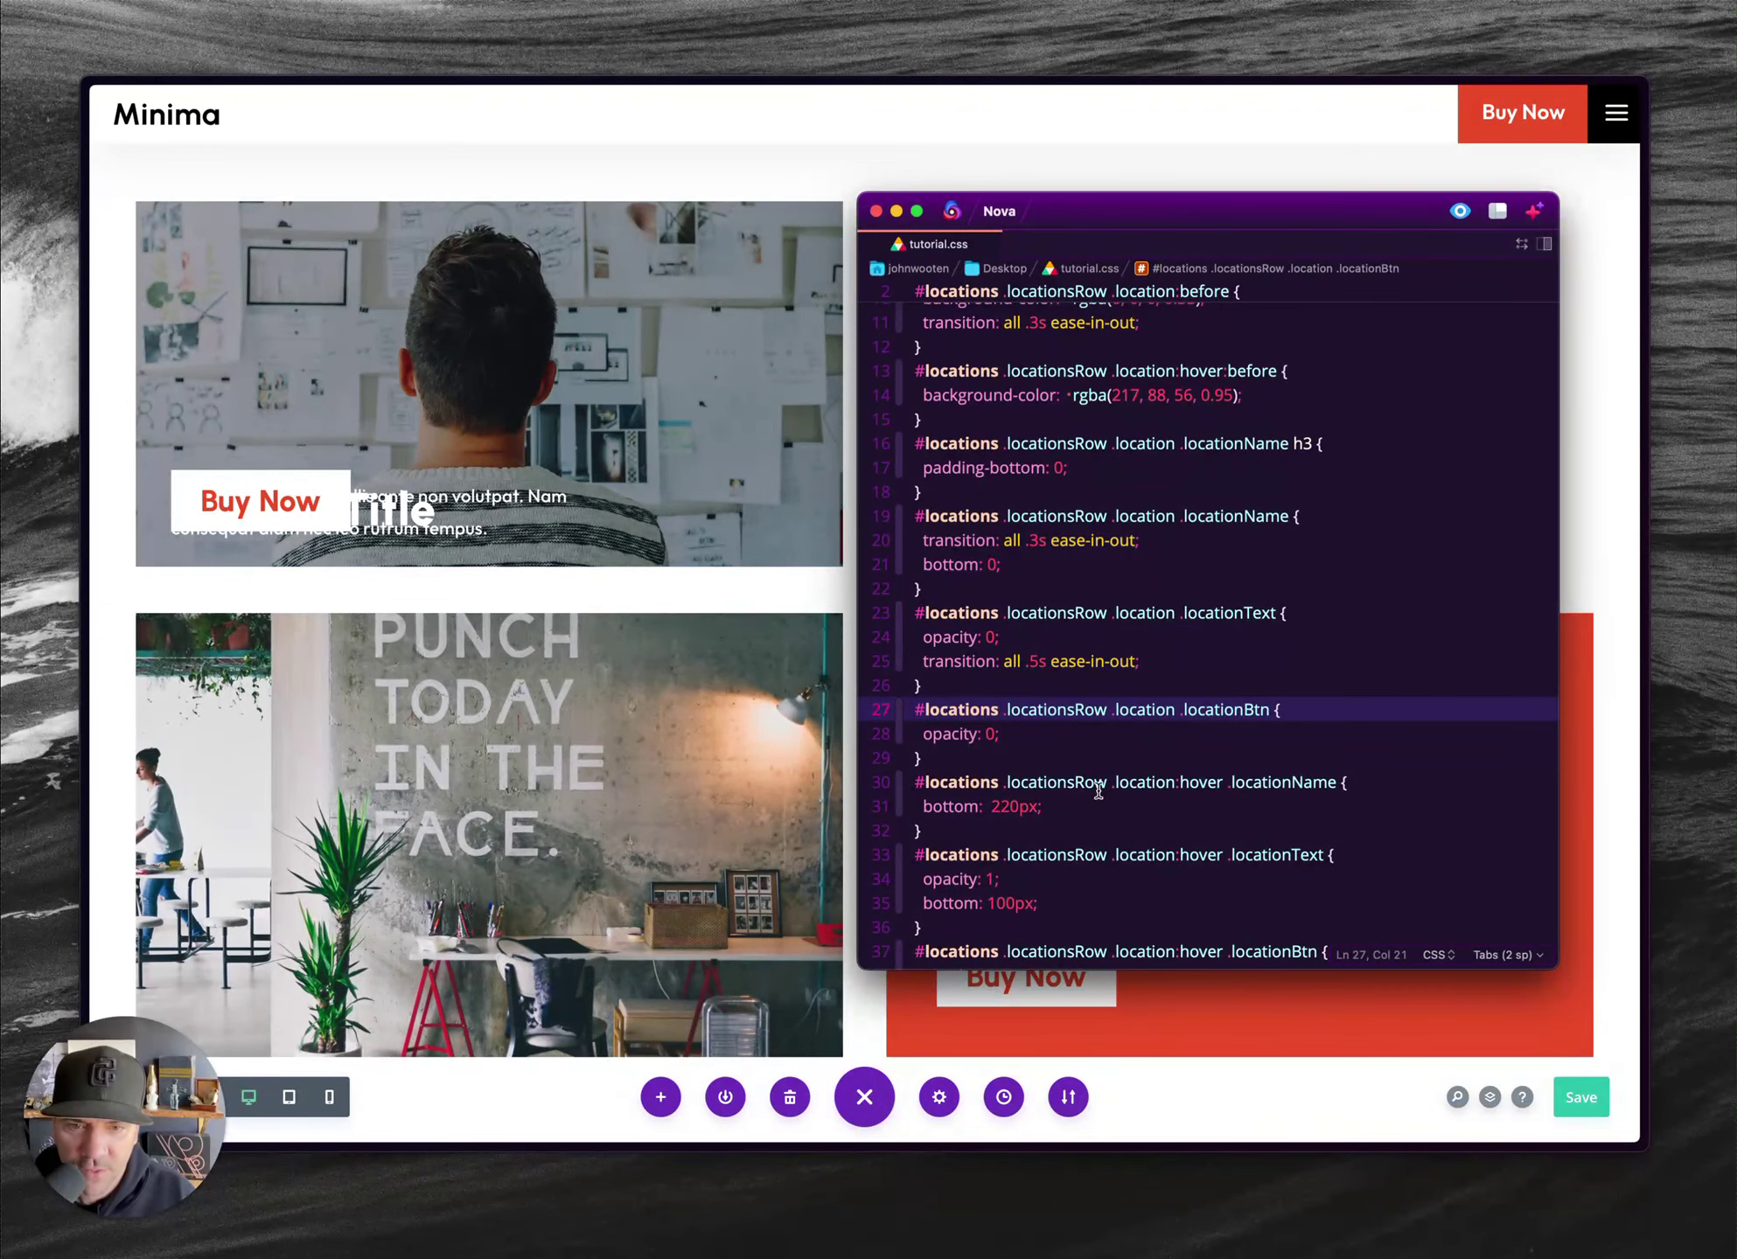
pyautogui.moveTo(941, 755); pyautogui.dragTo(664, 172)
pyautogui.click(598, 310)
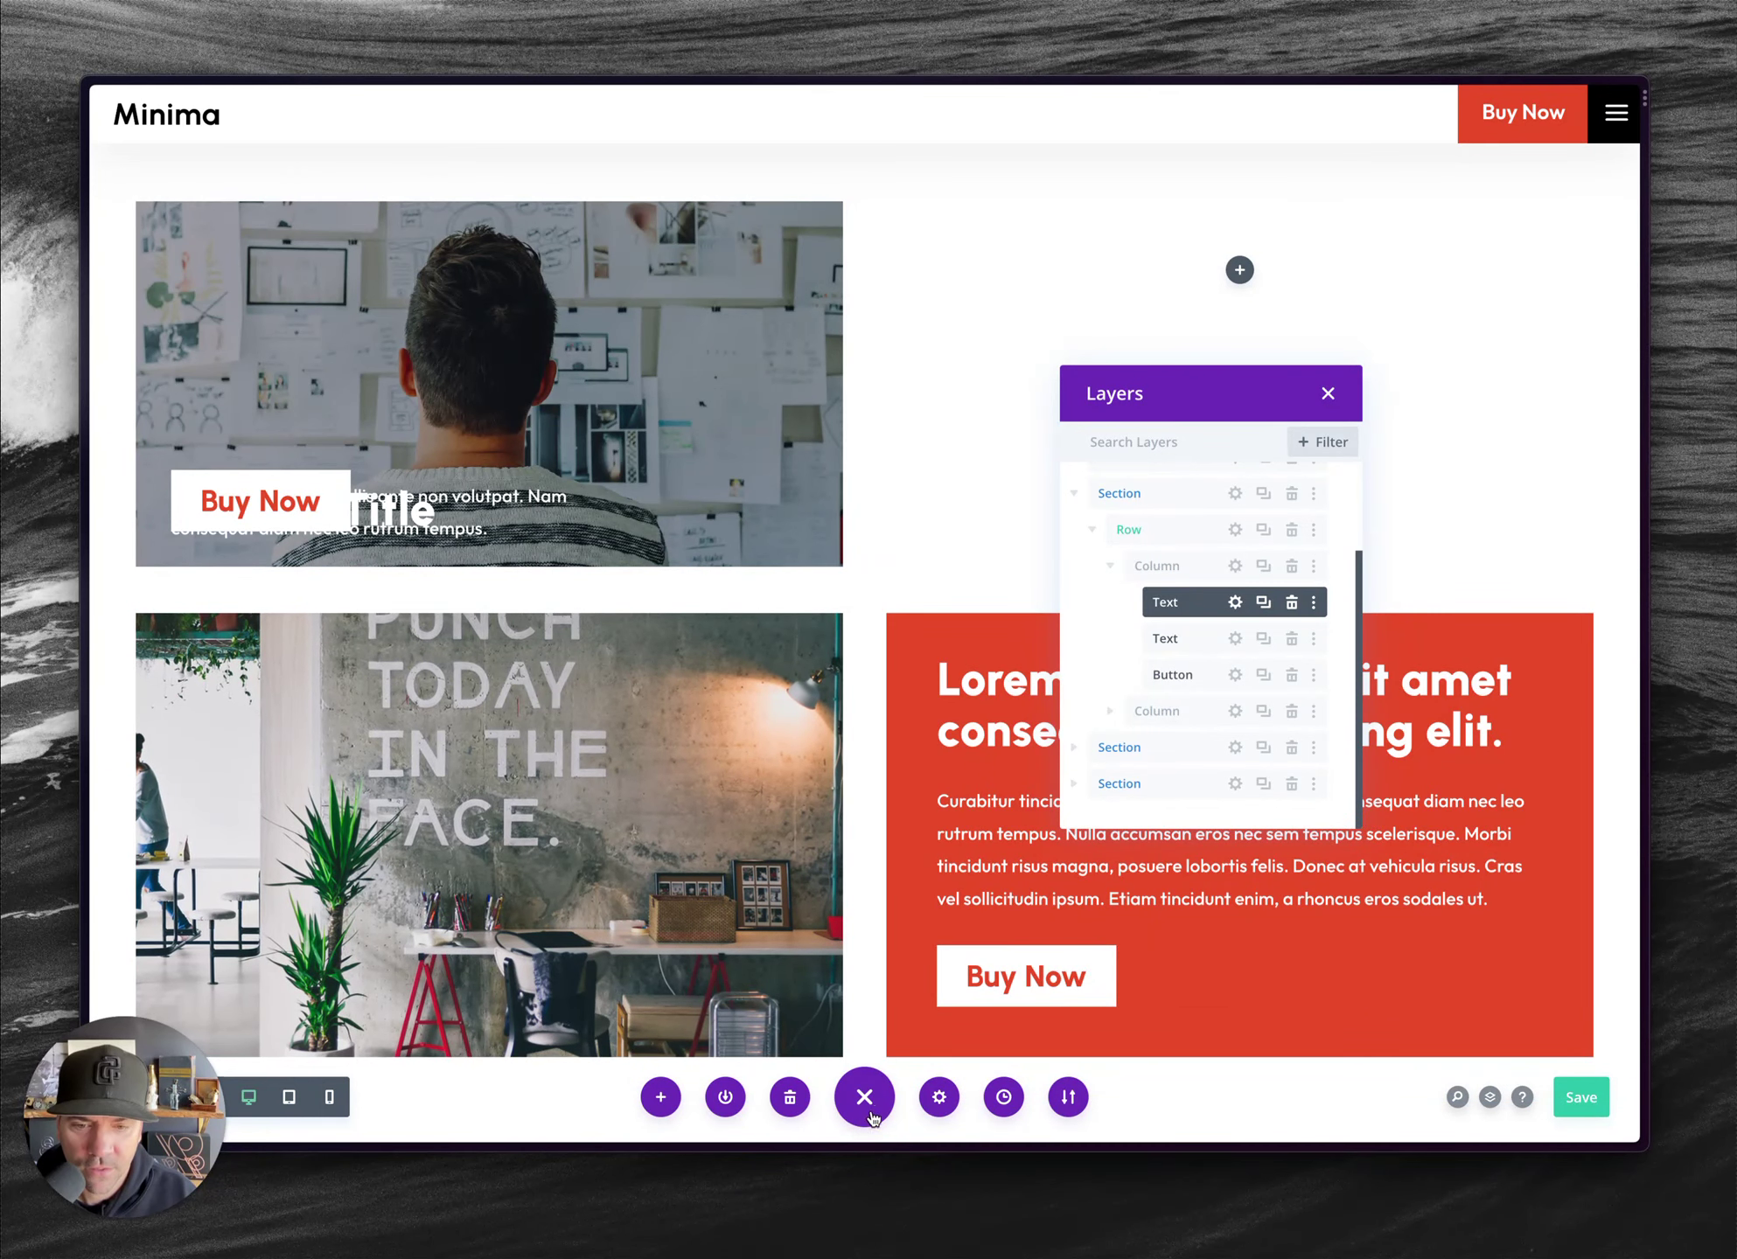
# - Replace the page's Custom CSS with the copied code, including the .locationName, .locationText and .locationBtn rules, and confirm the page settings
pyautogui.click(940, 1098)
pyautogui.click(1308, 291)
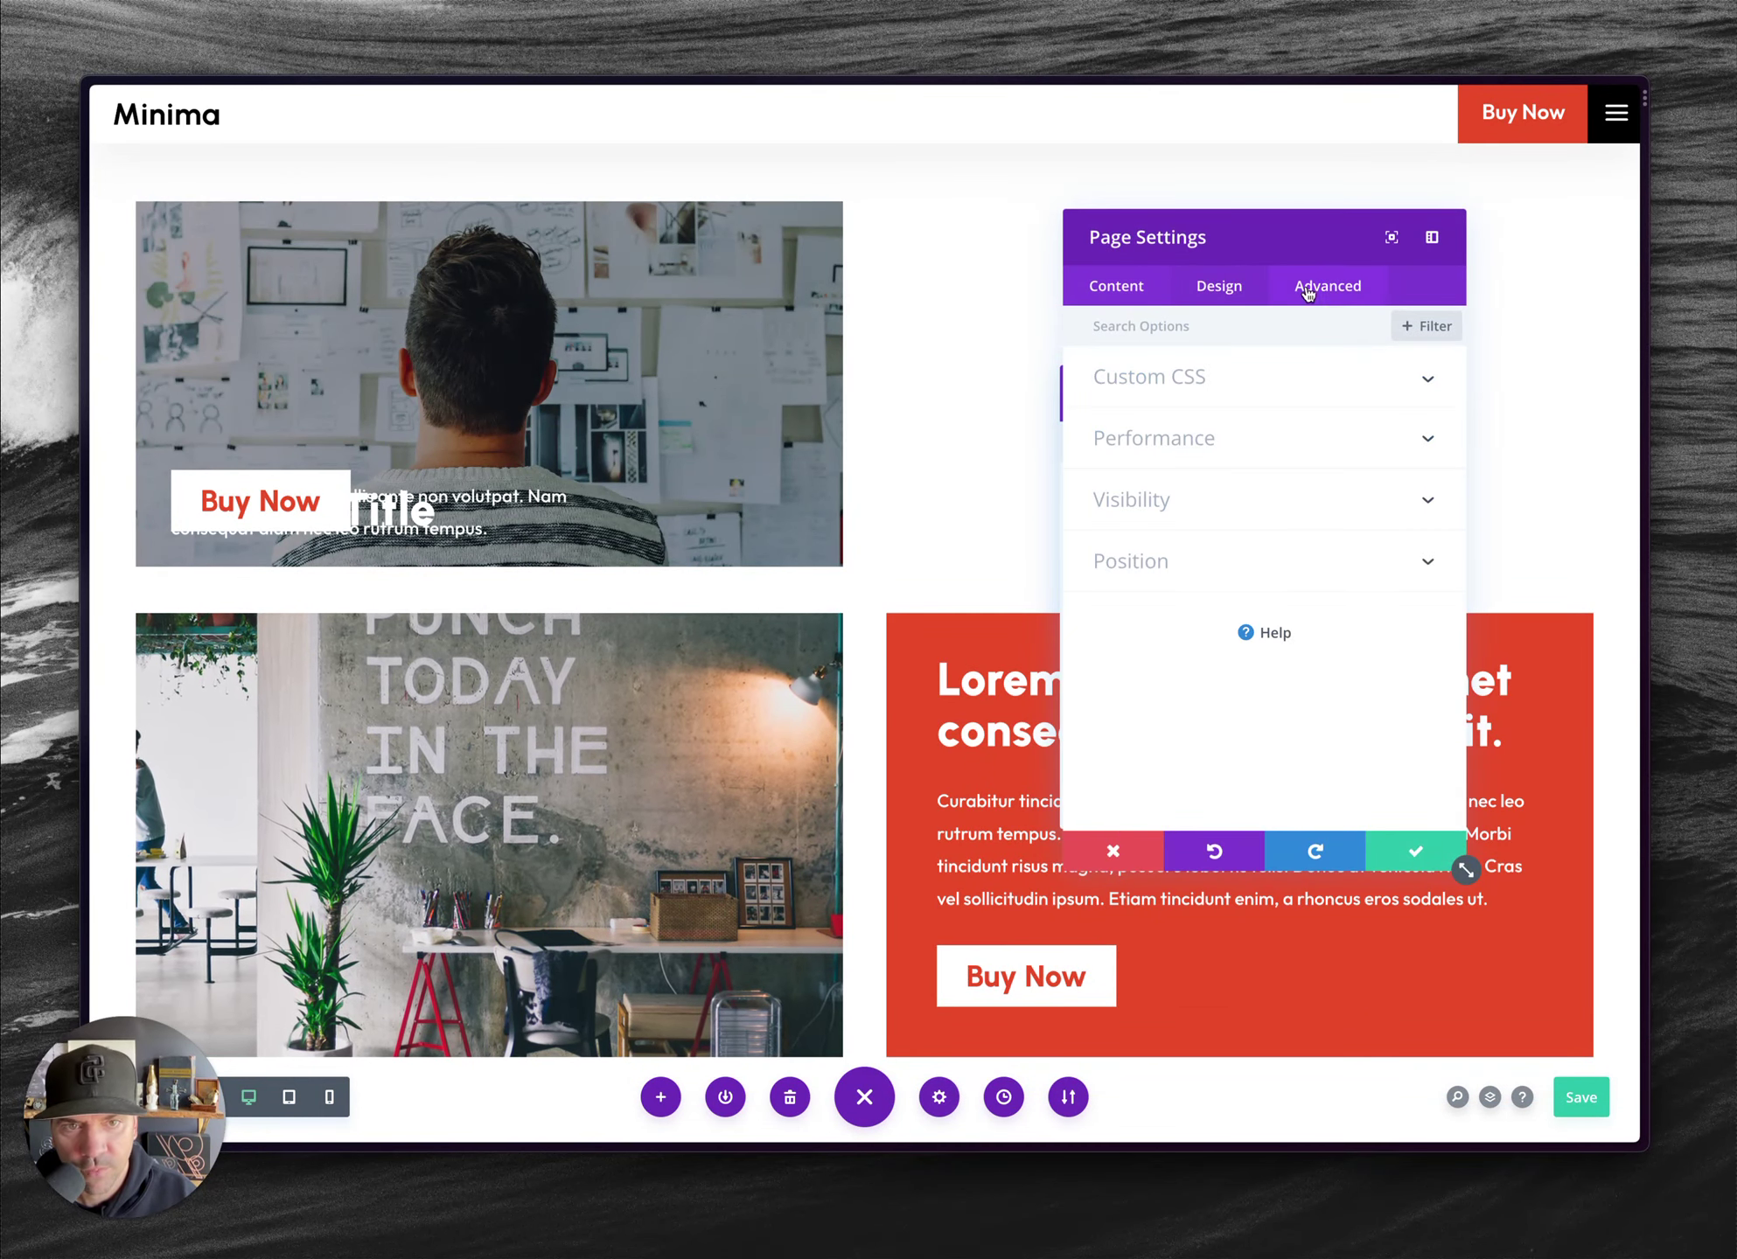
pyautogui.click(1217, 383)
pyautogui.click(1349, 545)
pyautogui.press('super+a')
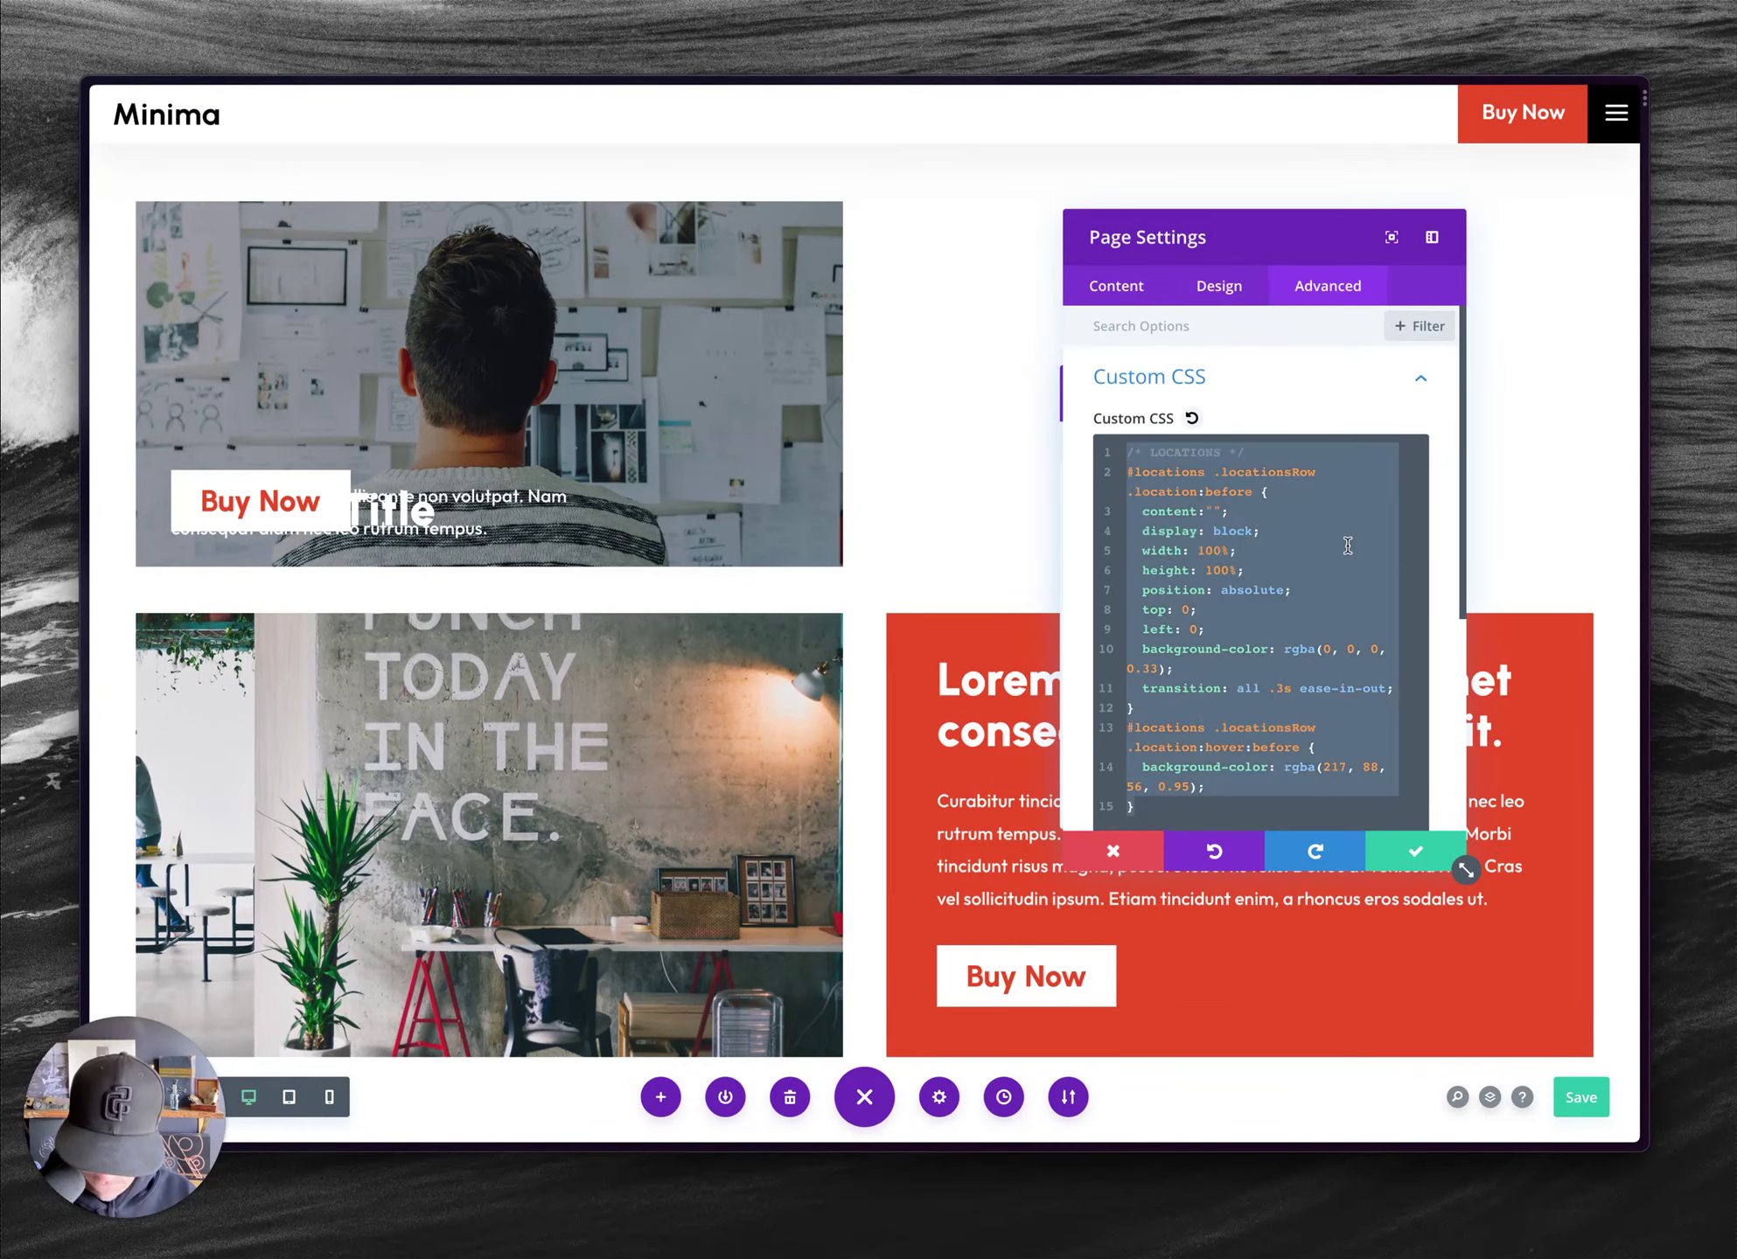
pyautogui.write("/* Locations */ #locations .locationsRow .location:before {   content: '';   display: block;   width: 100%;   height: 100%;   position: absolute;   top: 0;   left: 0;   background-color: rgba(0, 0, 0, 0.55);   transition: all .3s ease-in-out; } #locations .locationsRow .location:hover:before {   background-color: rgba(217, 88, 56, 0.95); } #locations .locationsRow .location .locationName h3 {   padding-bottom: 0; } #locations .locationsRow .location .locationName {   transition: all .3s ease-in-out;   bottom: 0; } #locations .locationsRow .location .locationText {   opacity: 0;   transition: all .5s ease-in-out; } #locations .locationsRow .location .locationBtn {   opacity: 0; }")
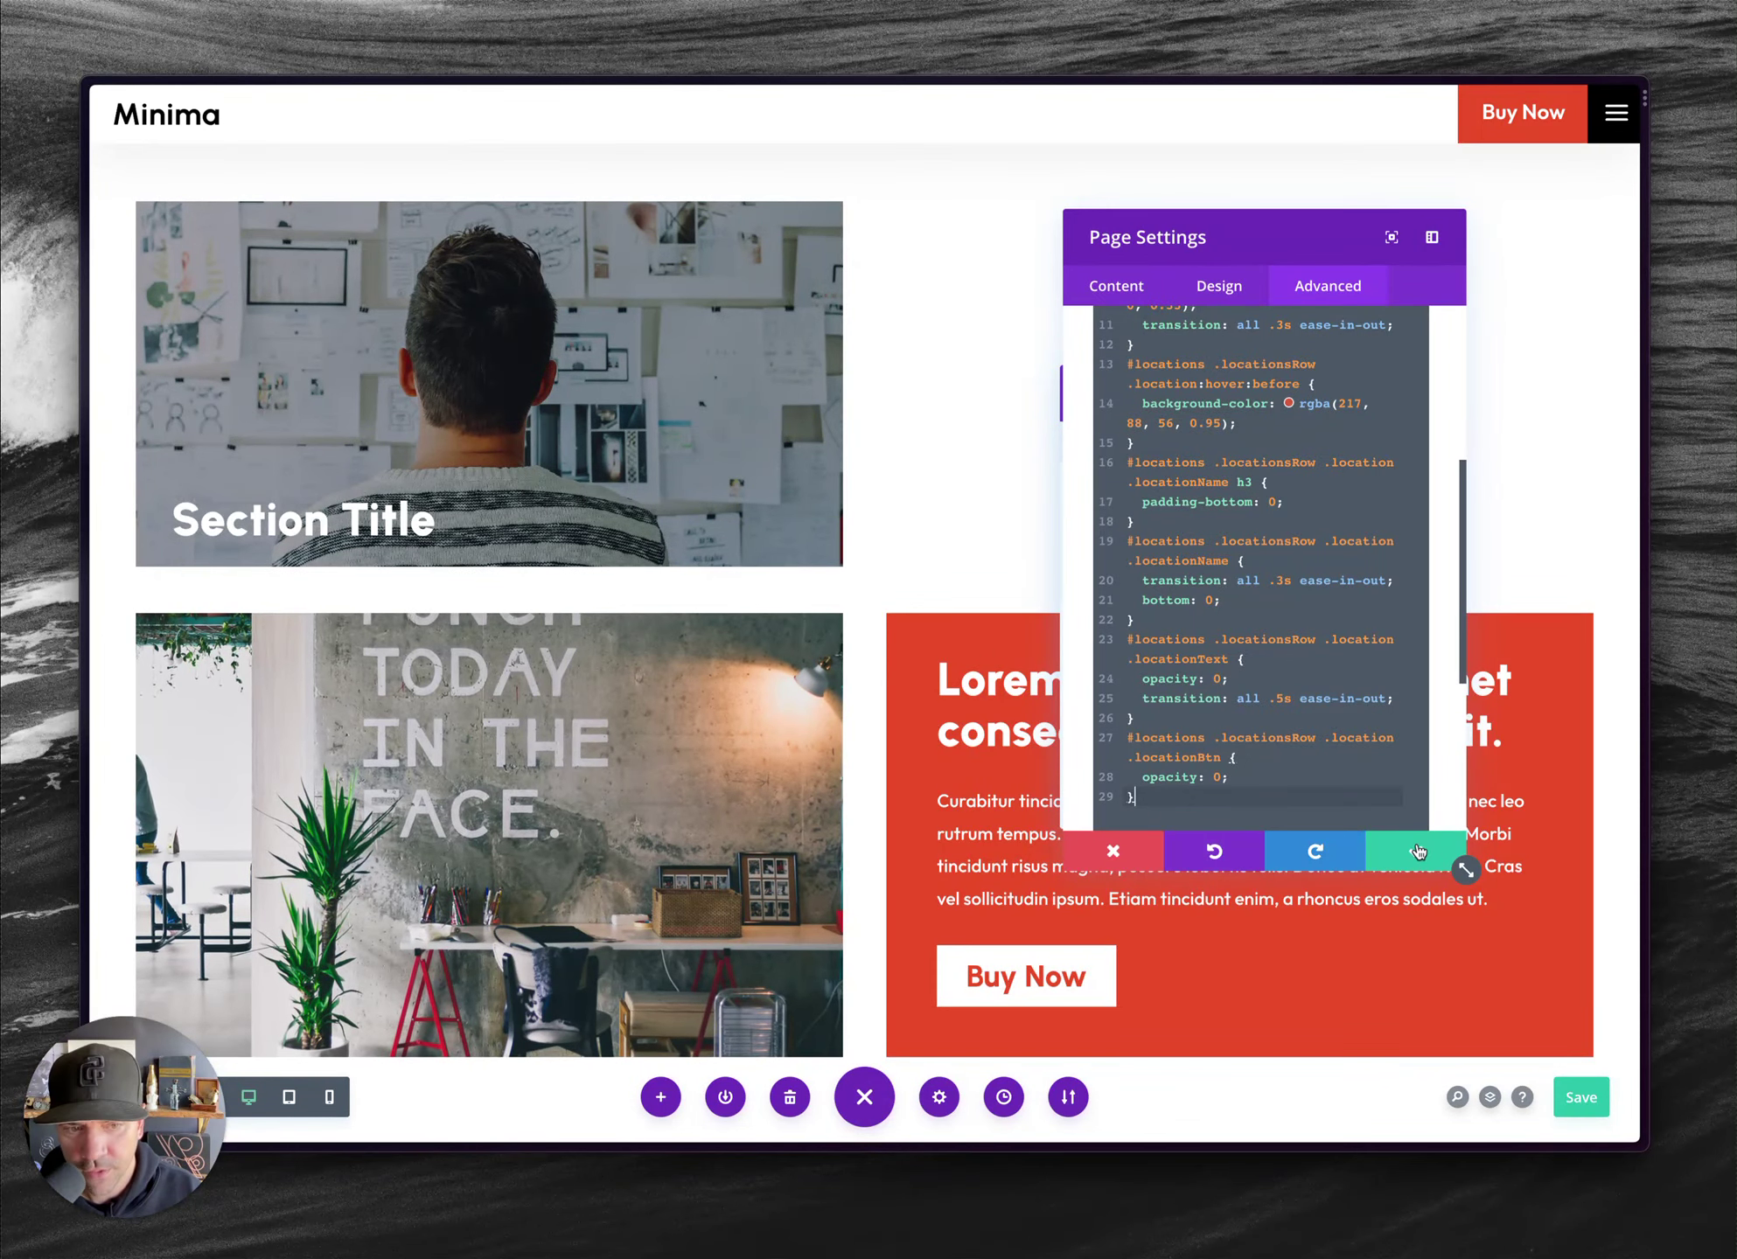
pyautogui.click(1417, 852)
# - Save the page and reload the live page to check the card's default state, ending back in the builder
pyautogui.click(1583, 1098)
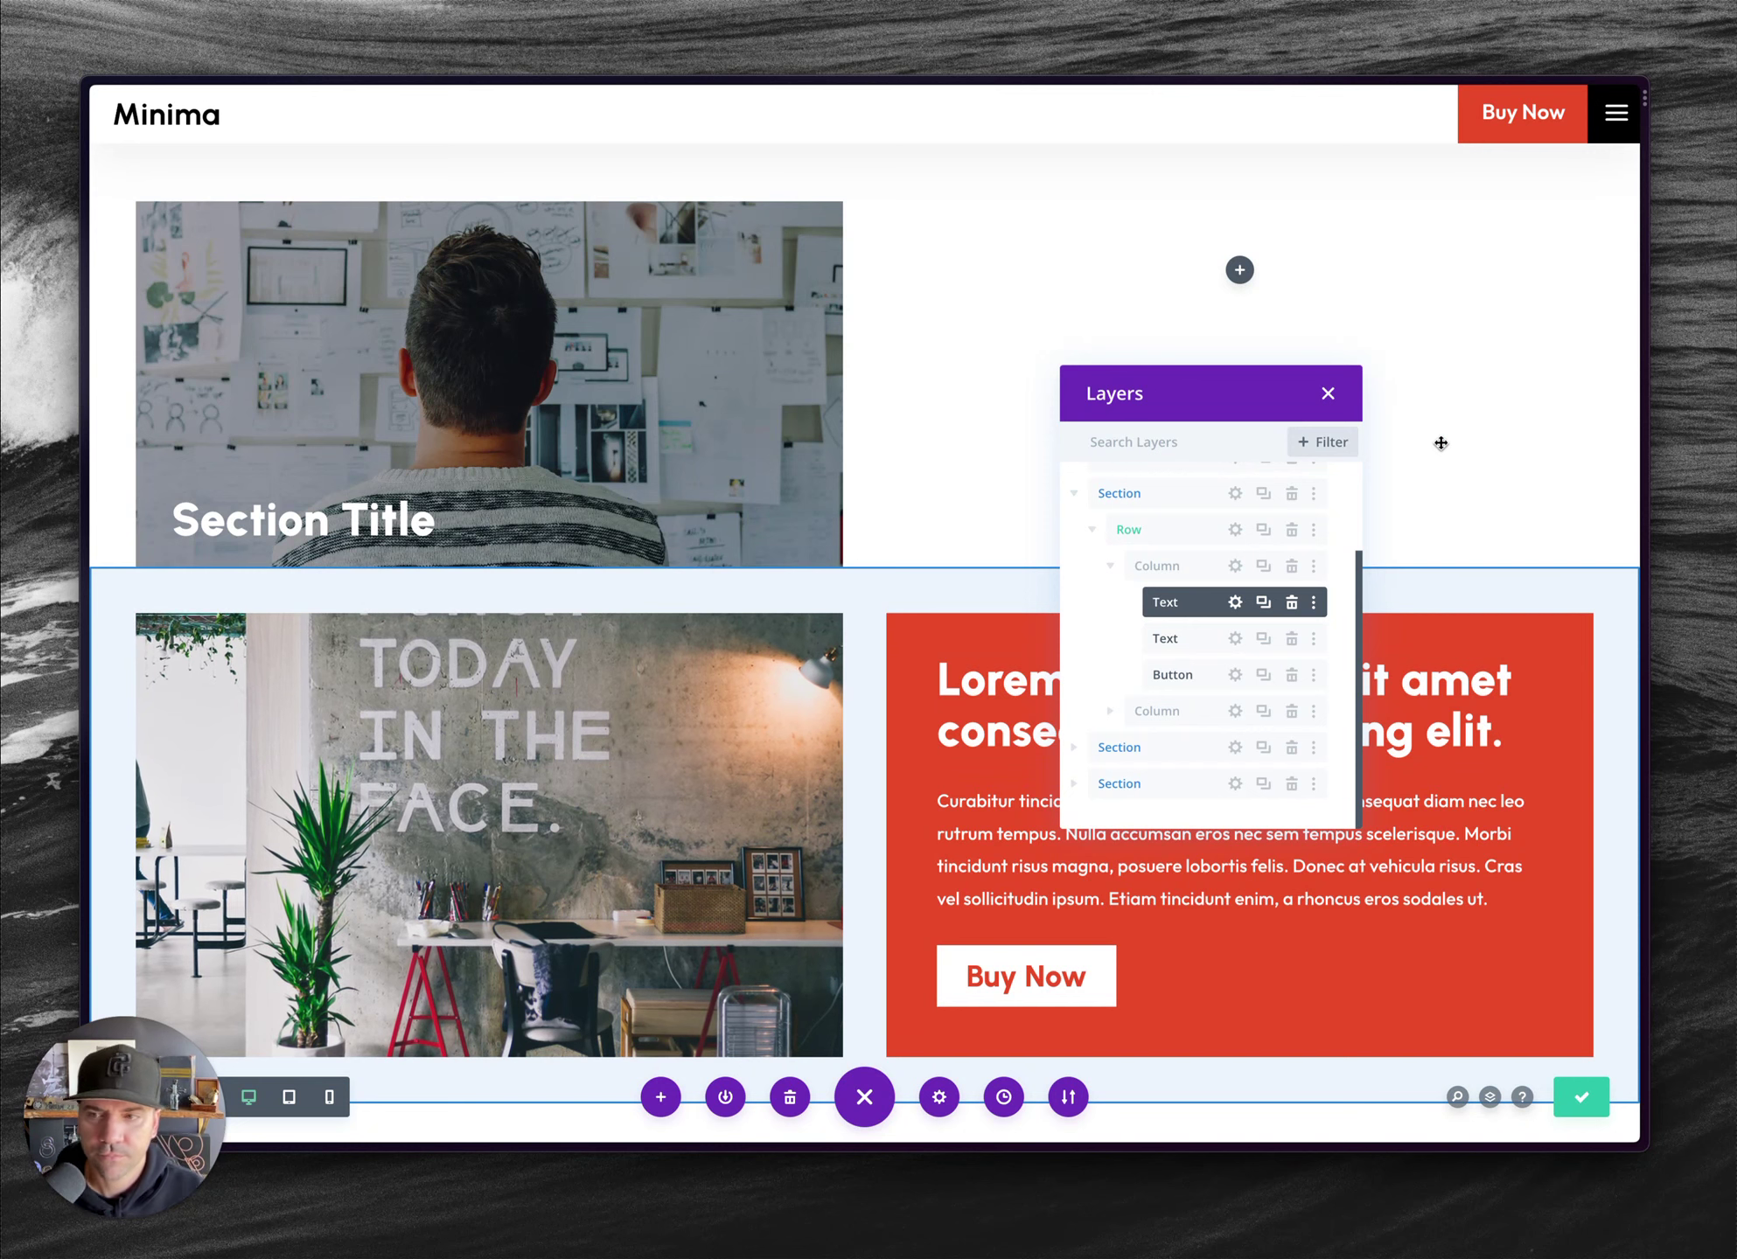
pyautogui.hotkey('ctrl', 'Tab')
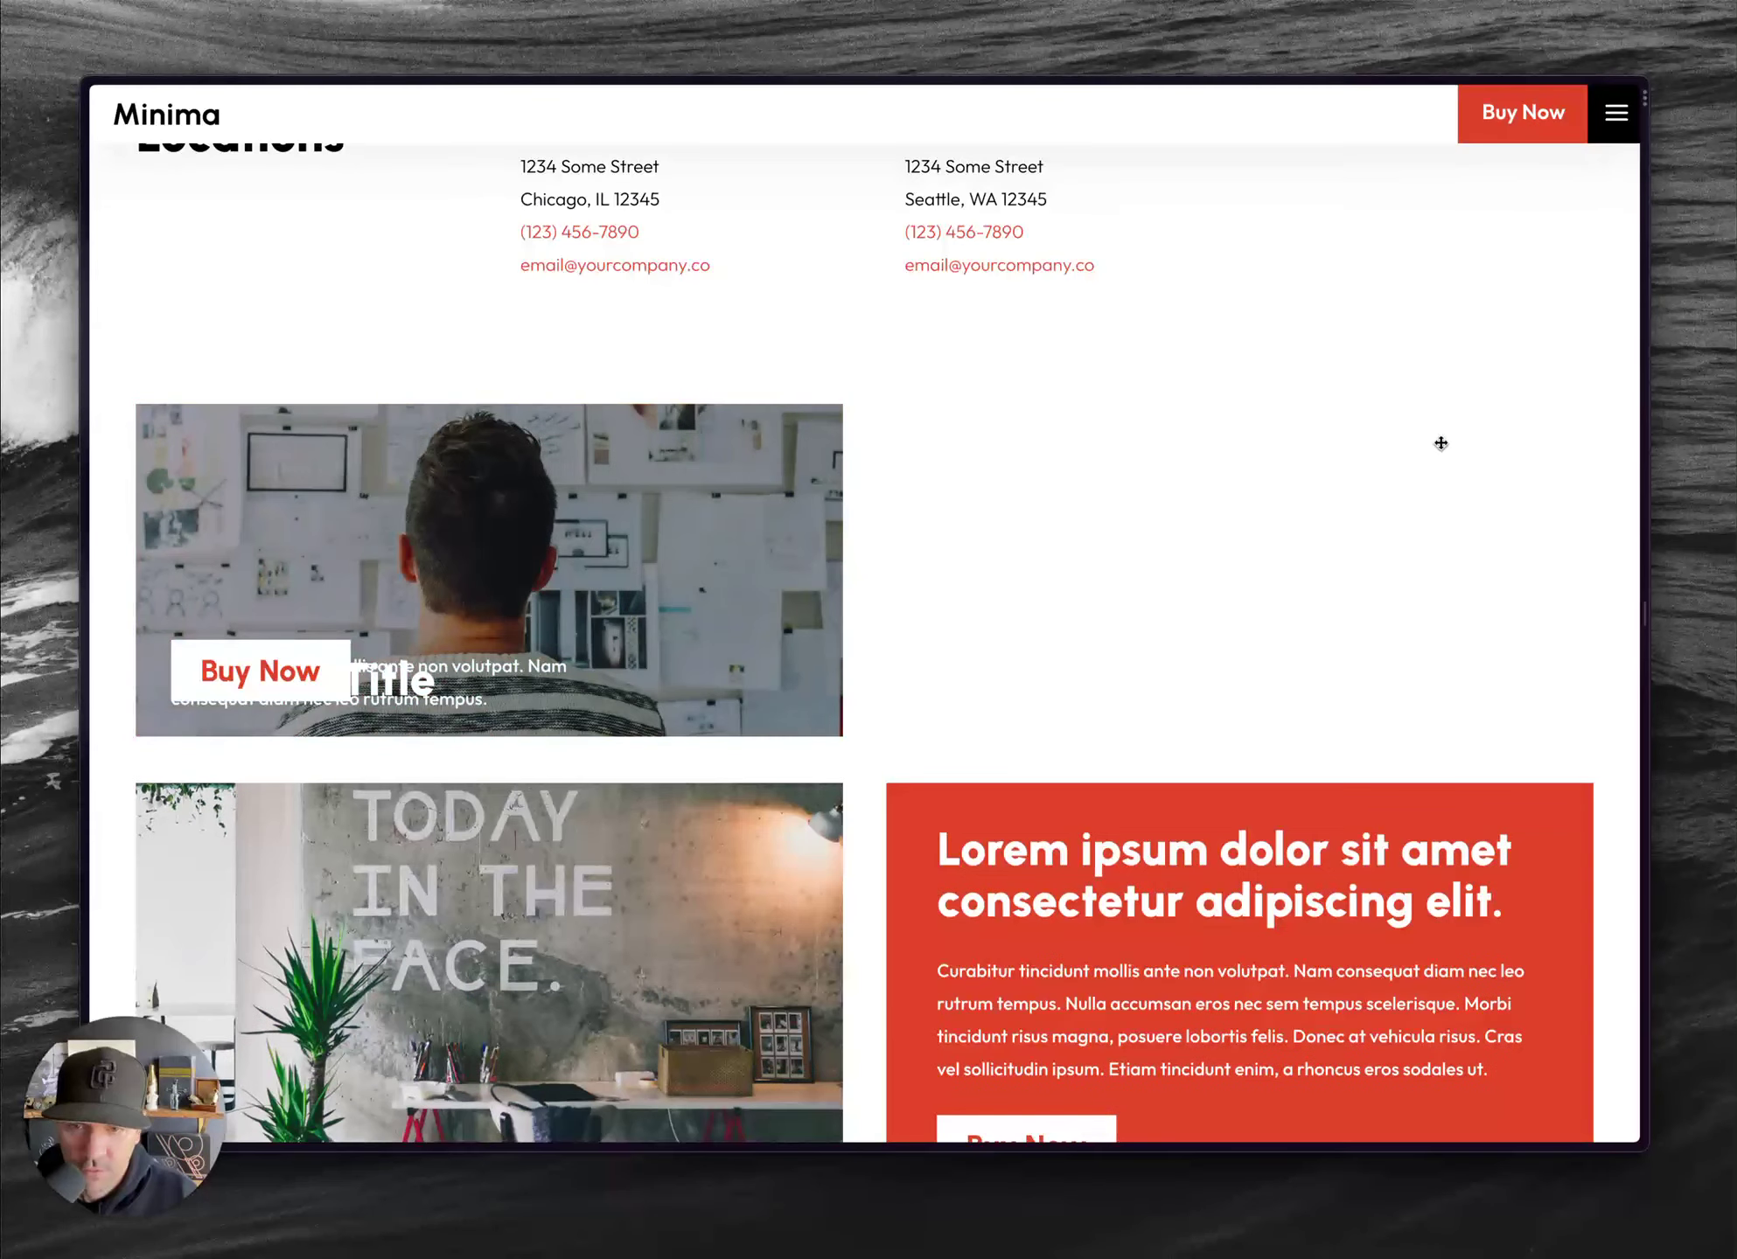
pyautogui.press('super+r')
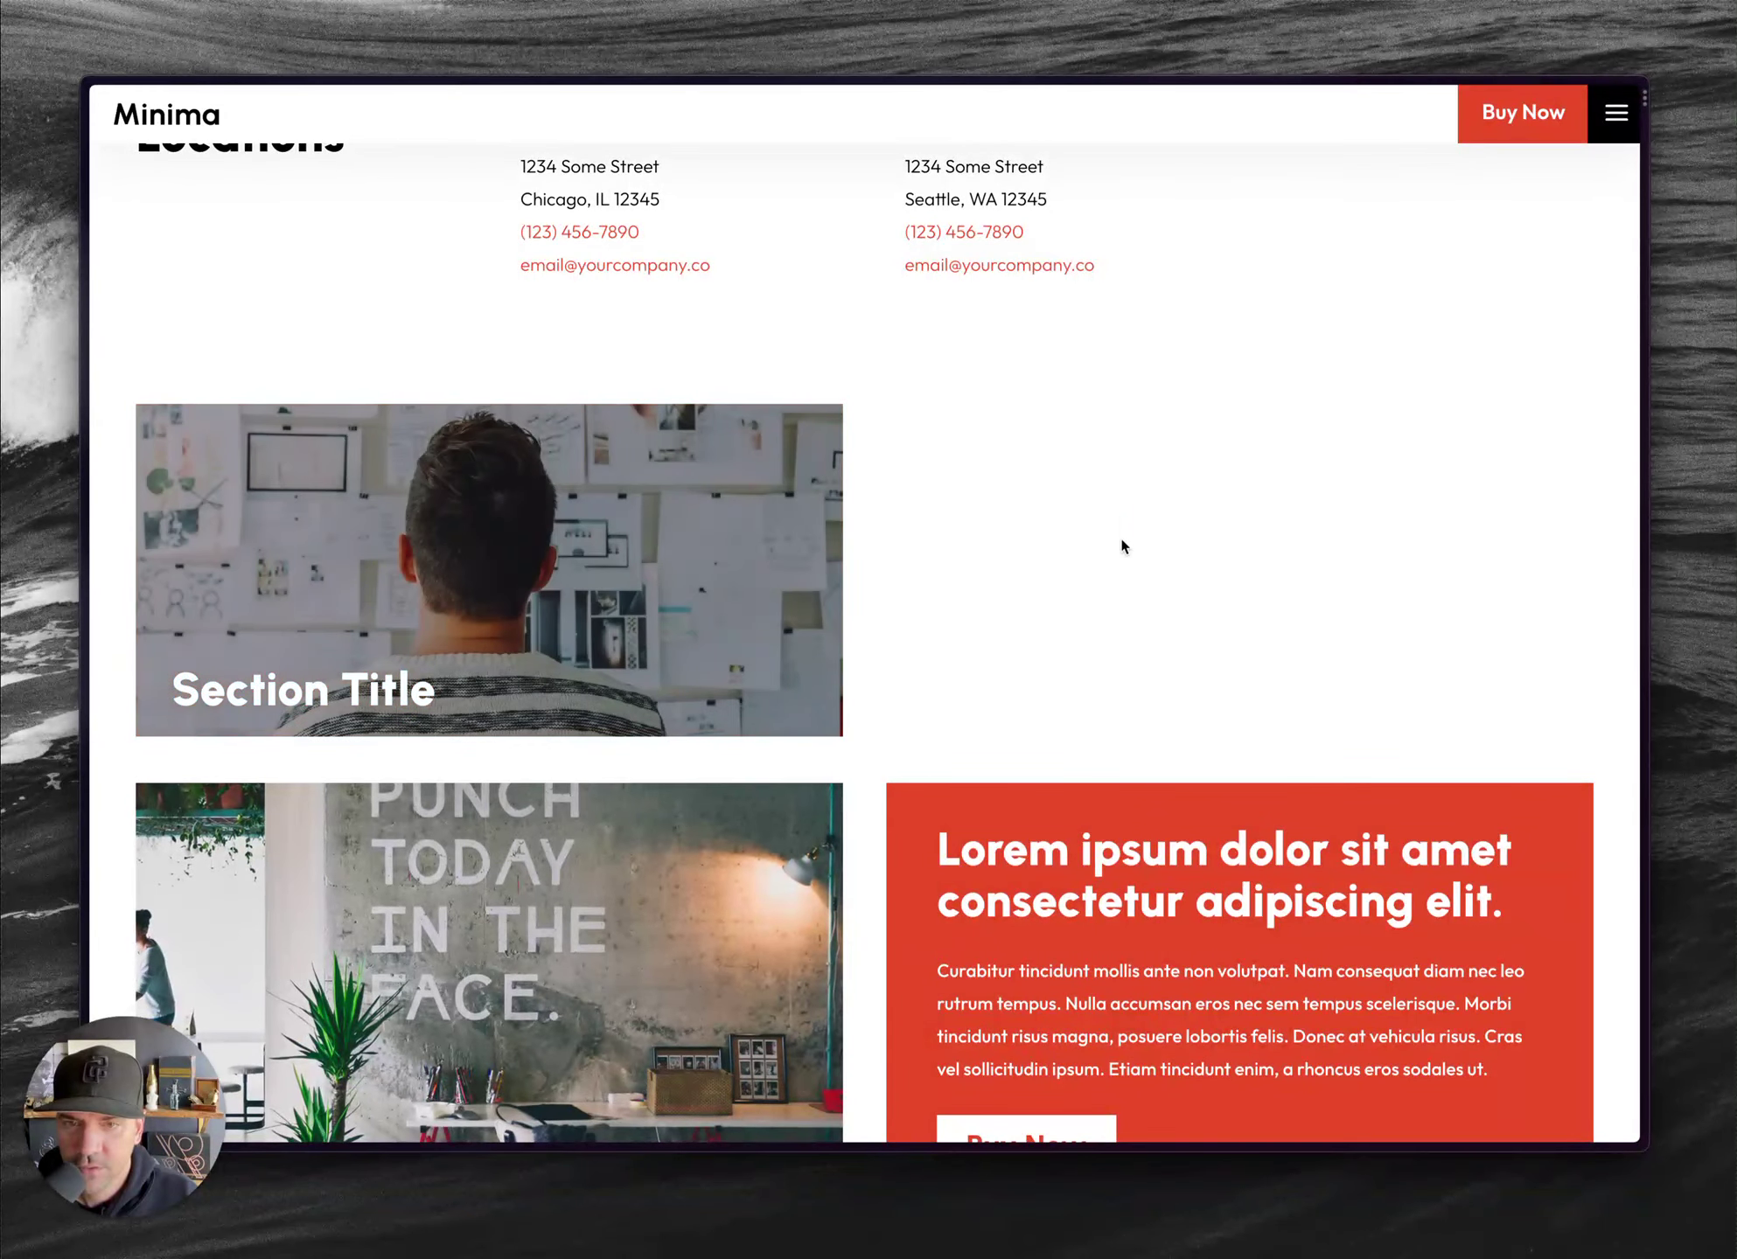
pyautogui.hotkey('ctrl', 'Tab')
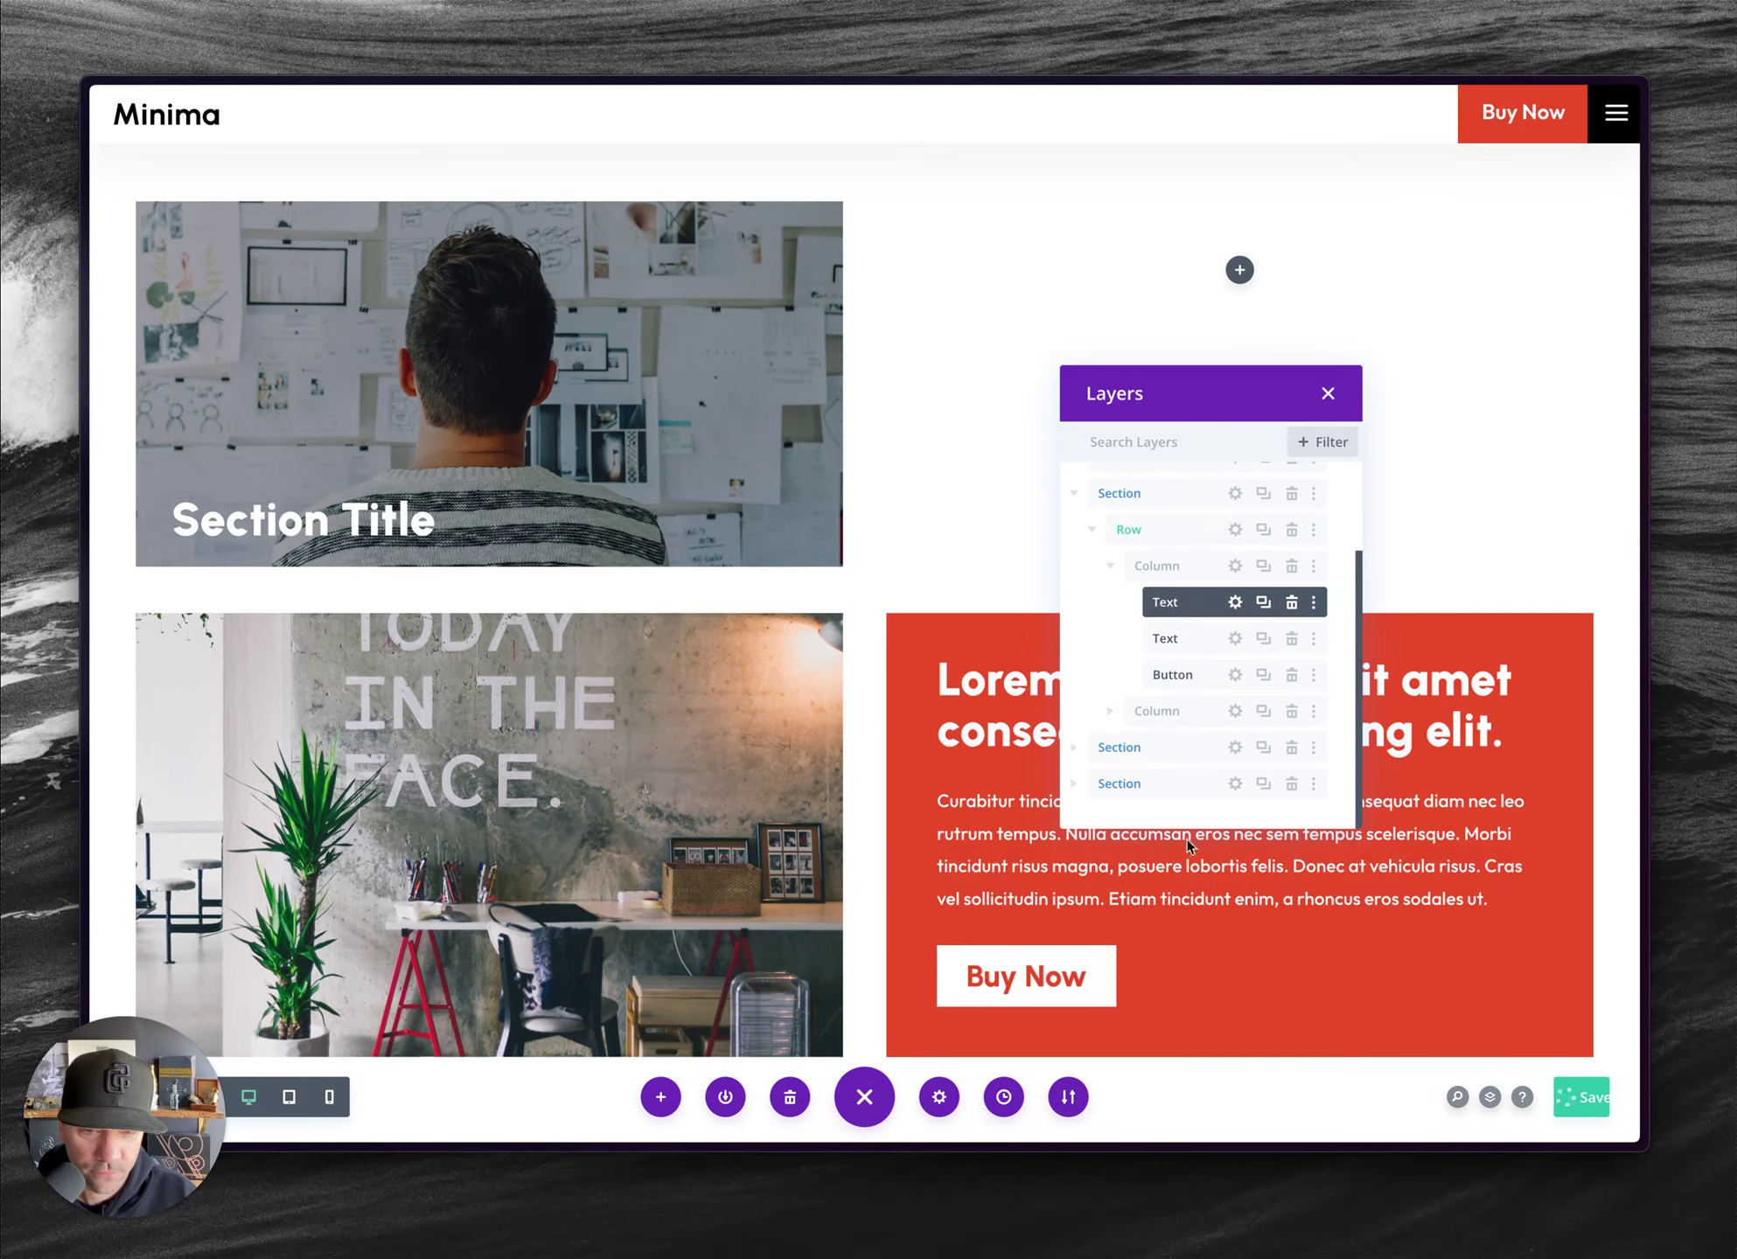
# - Close the Layers view and open the Custom CSS in the page settings
pyautogui.click(1328, 395)
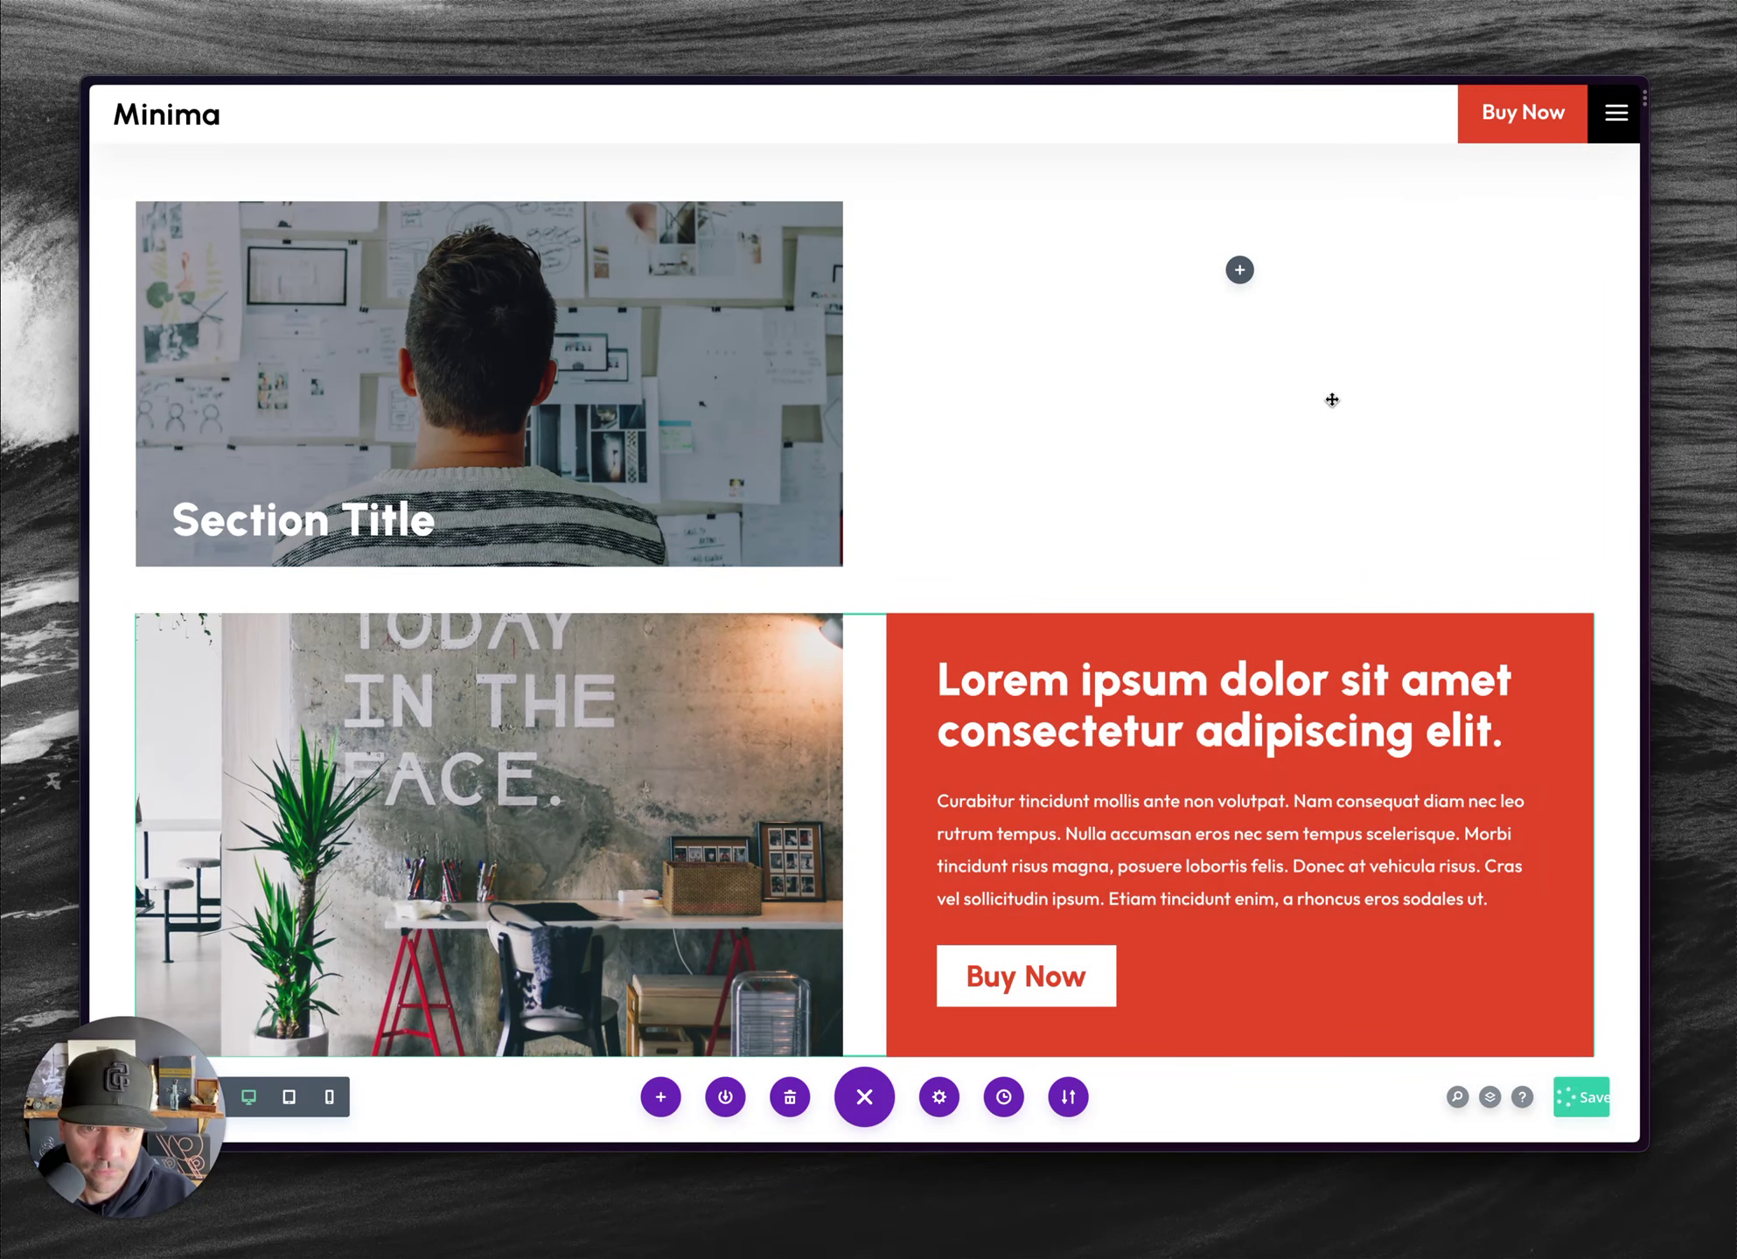
pyautogui.click(938, 1100)
pyautogui.click(1312, 286)
pyautogui.click(1222, 385)
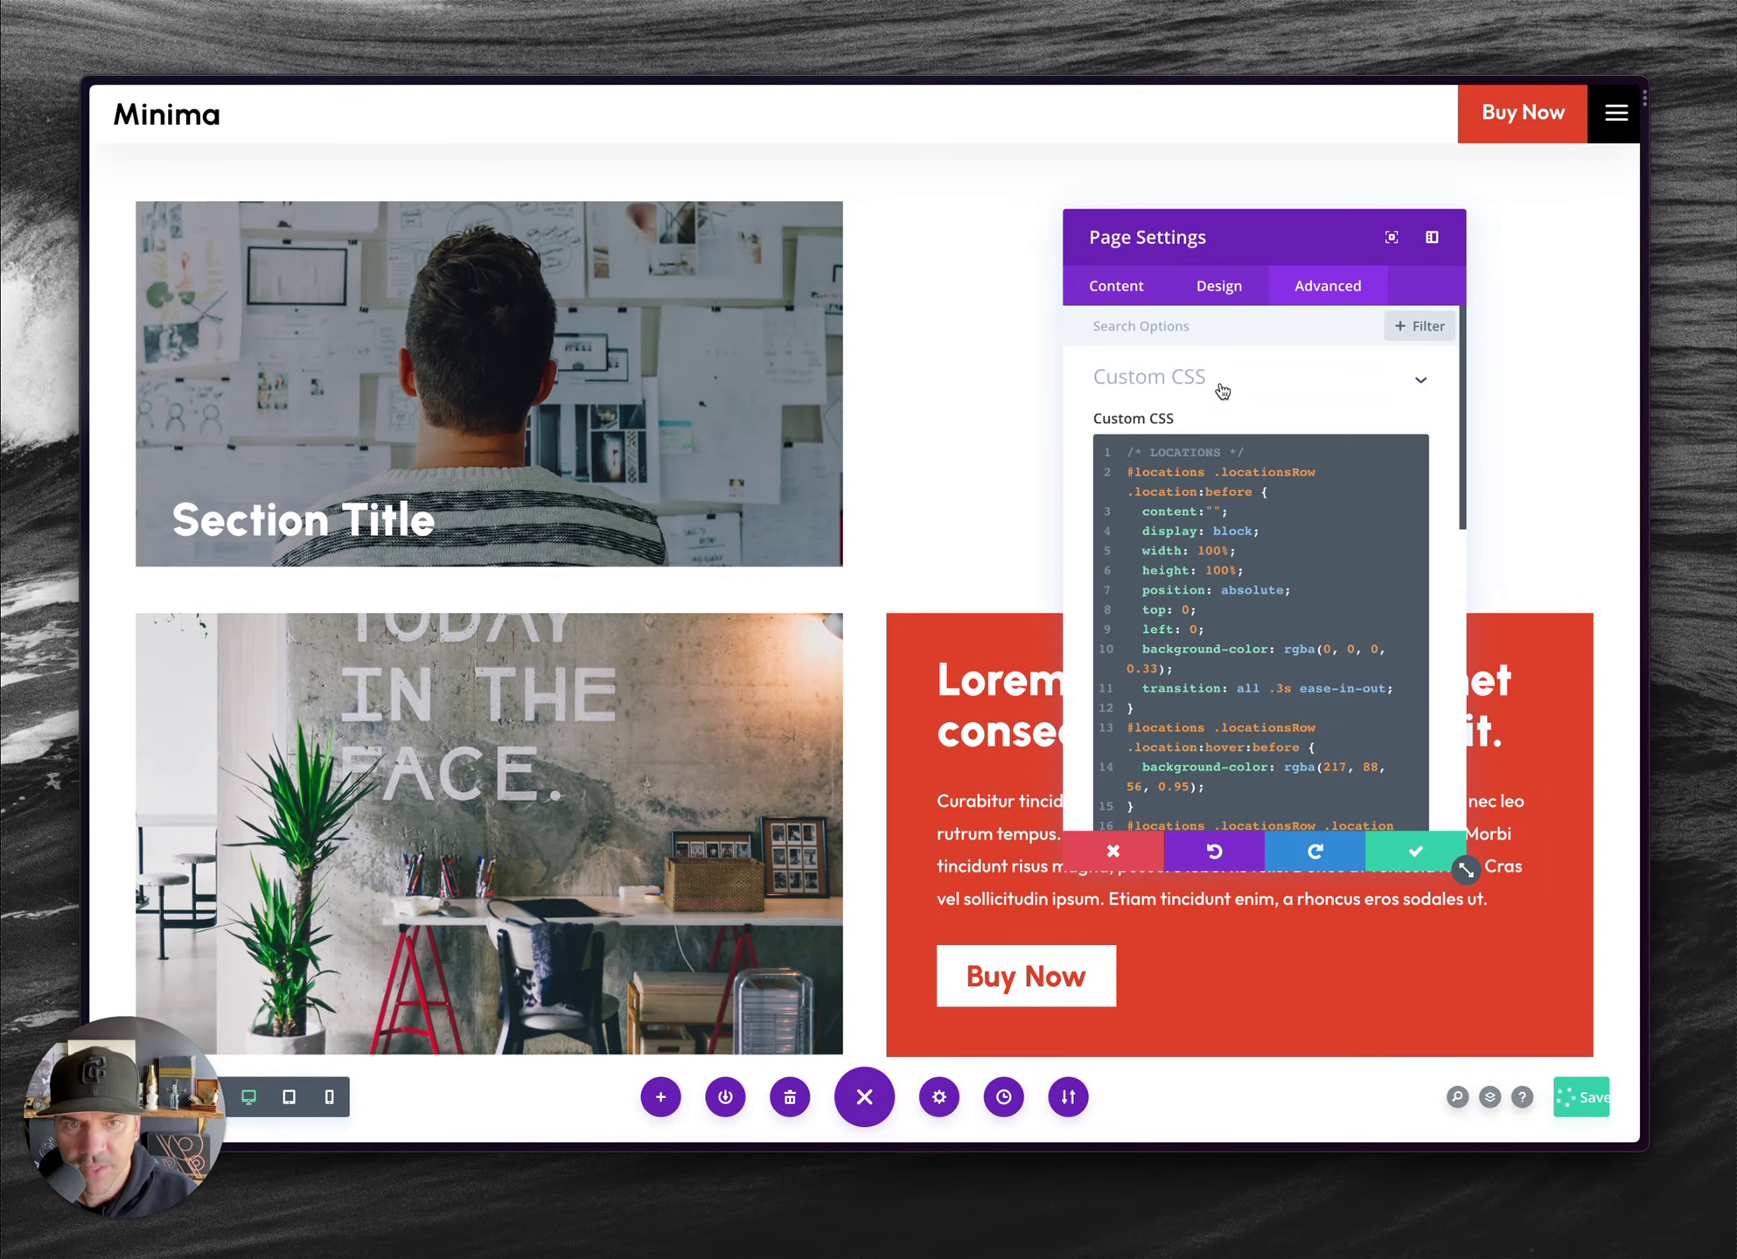
# - Switch to Nova to examine the .location:hover .locationName rule and compare its bottom value with the default .locationName rule
pyautogui.press('super+Tab')
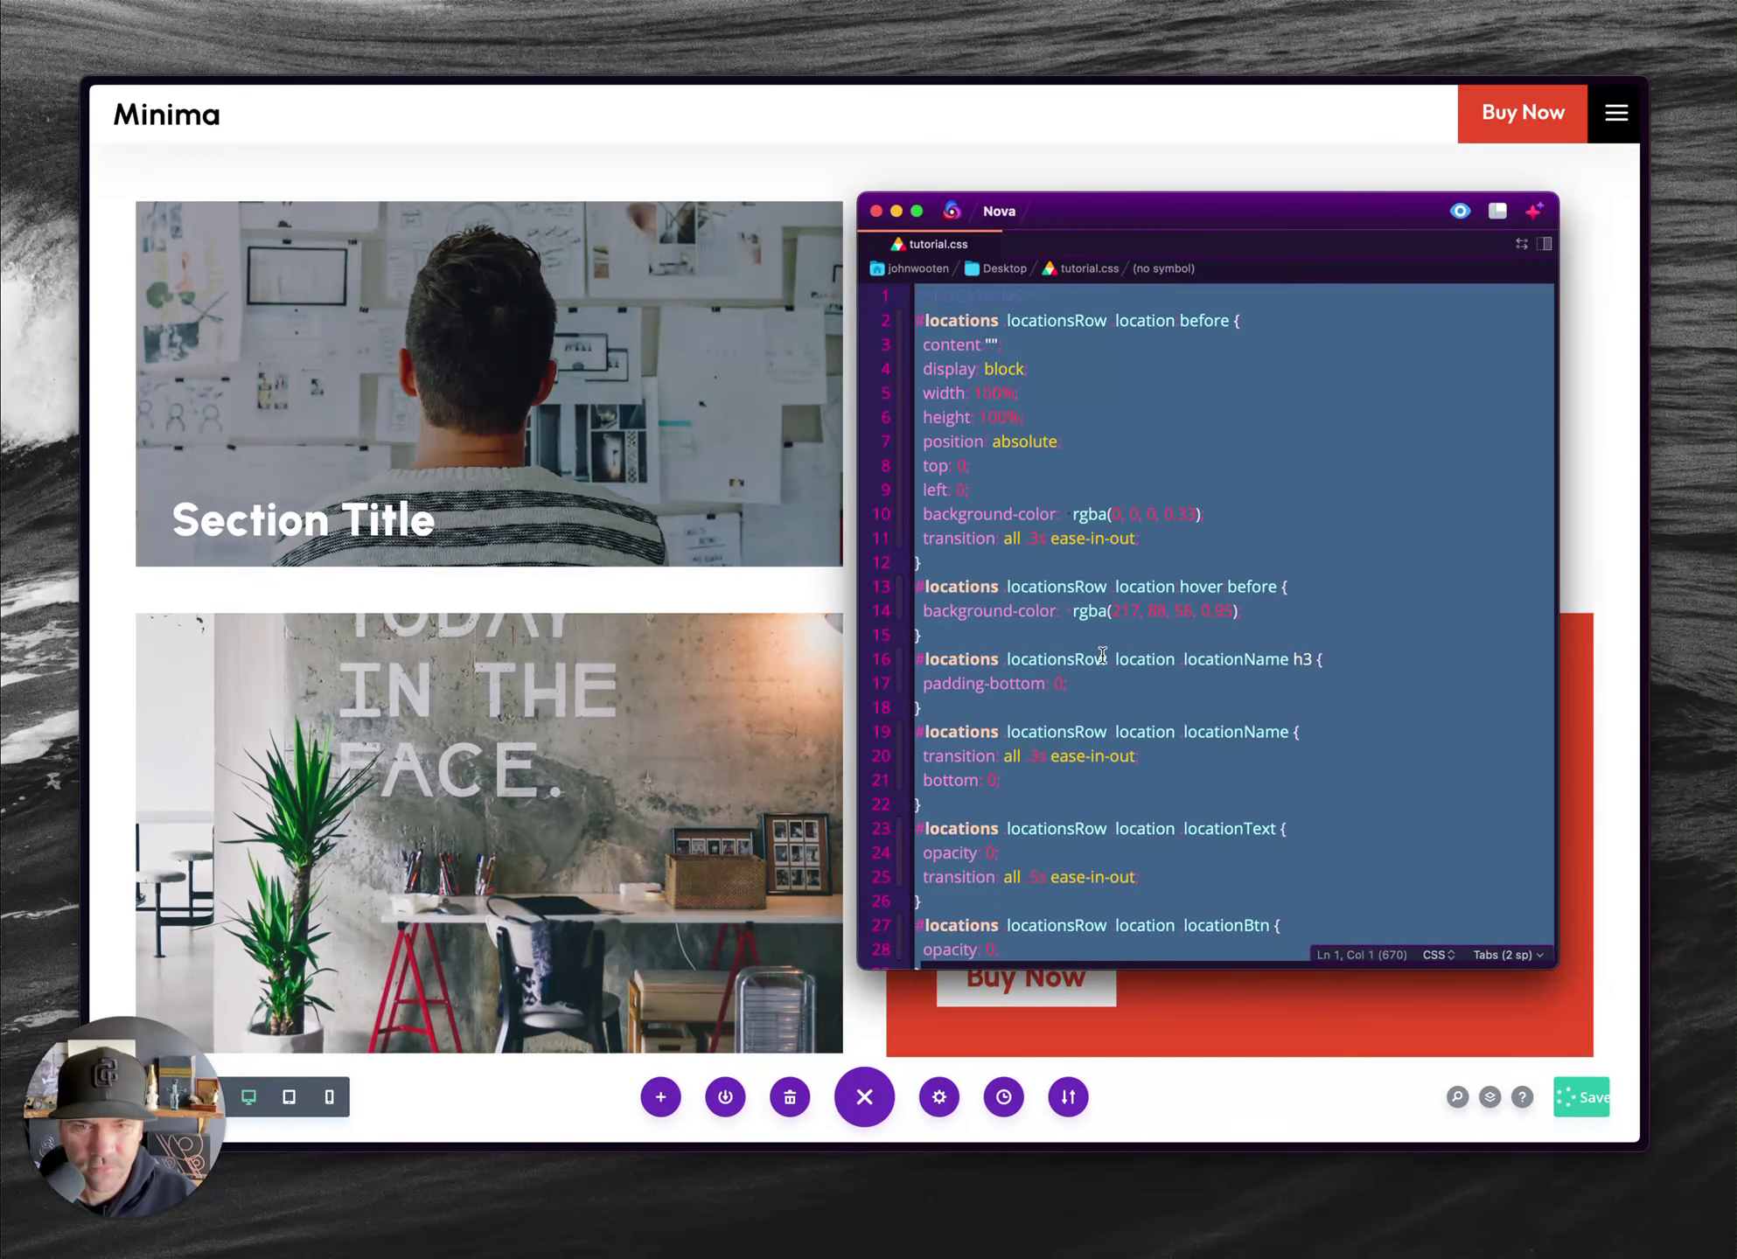
pyautogui.scroll(-9, 1102, 656)
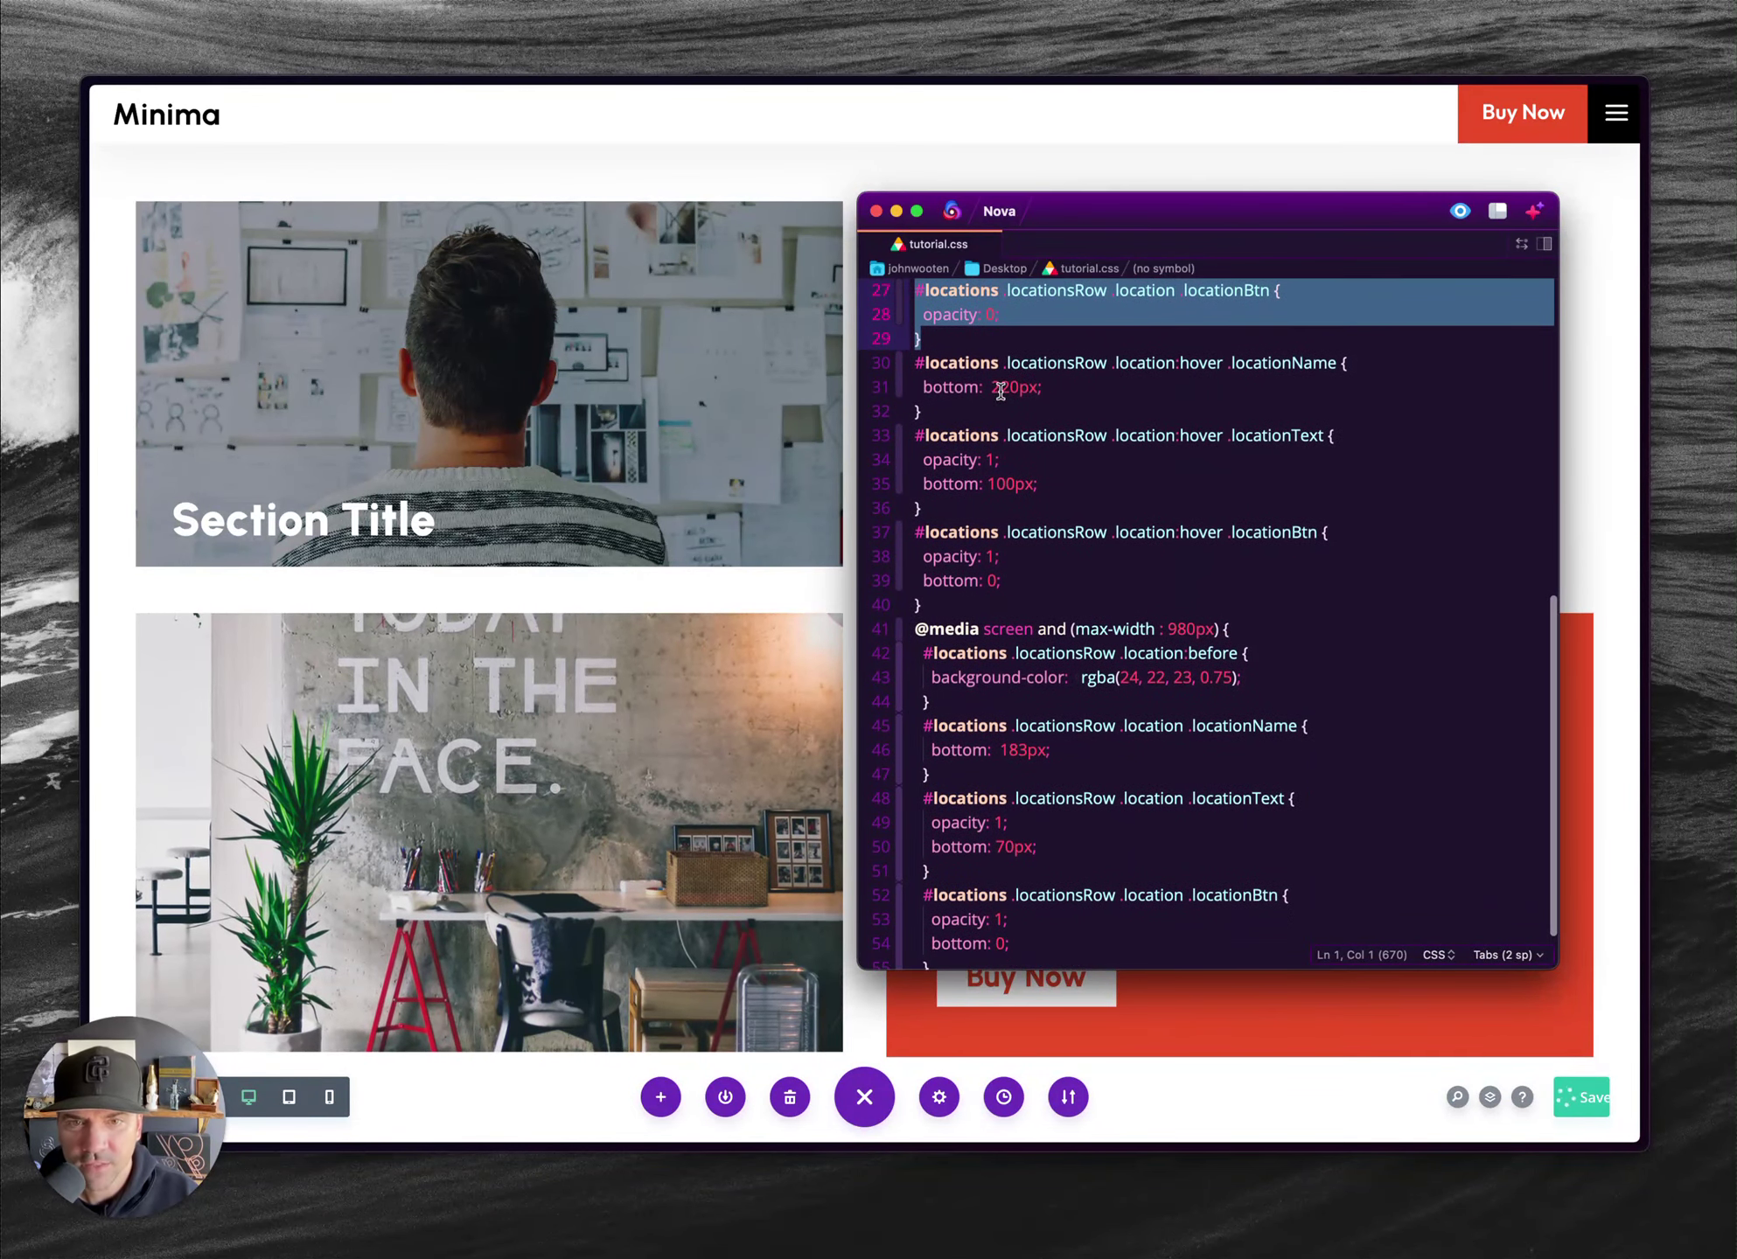
pyautogui.click(1082, 386)
pyautogui.click(976, 349)
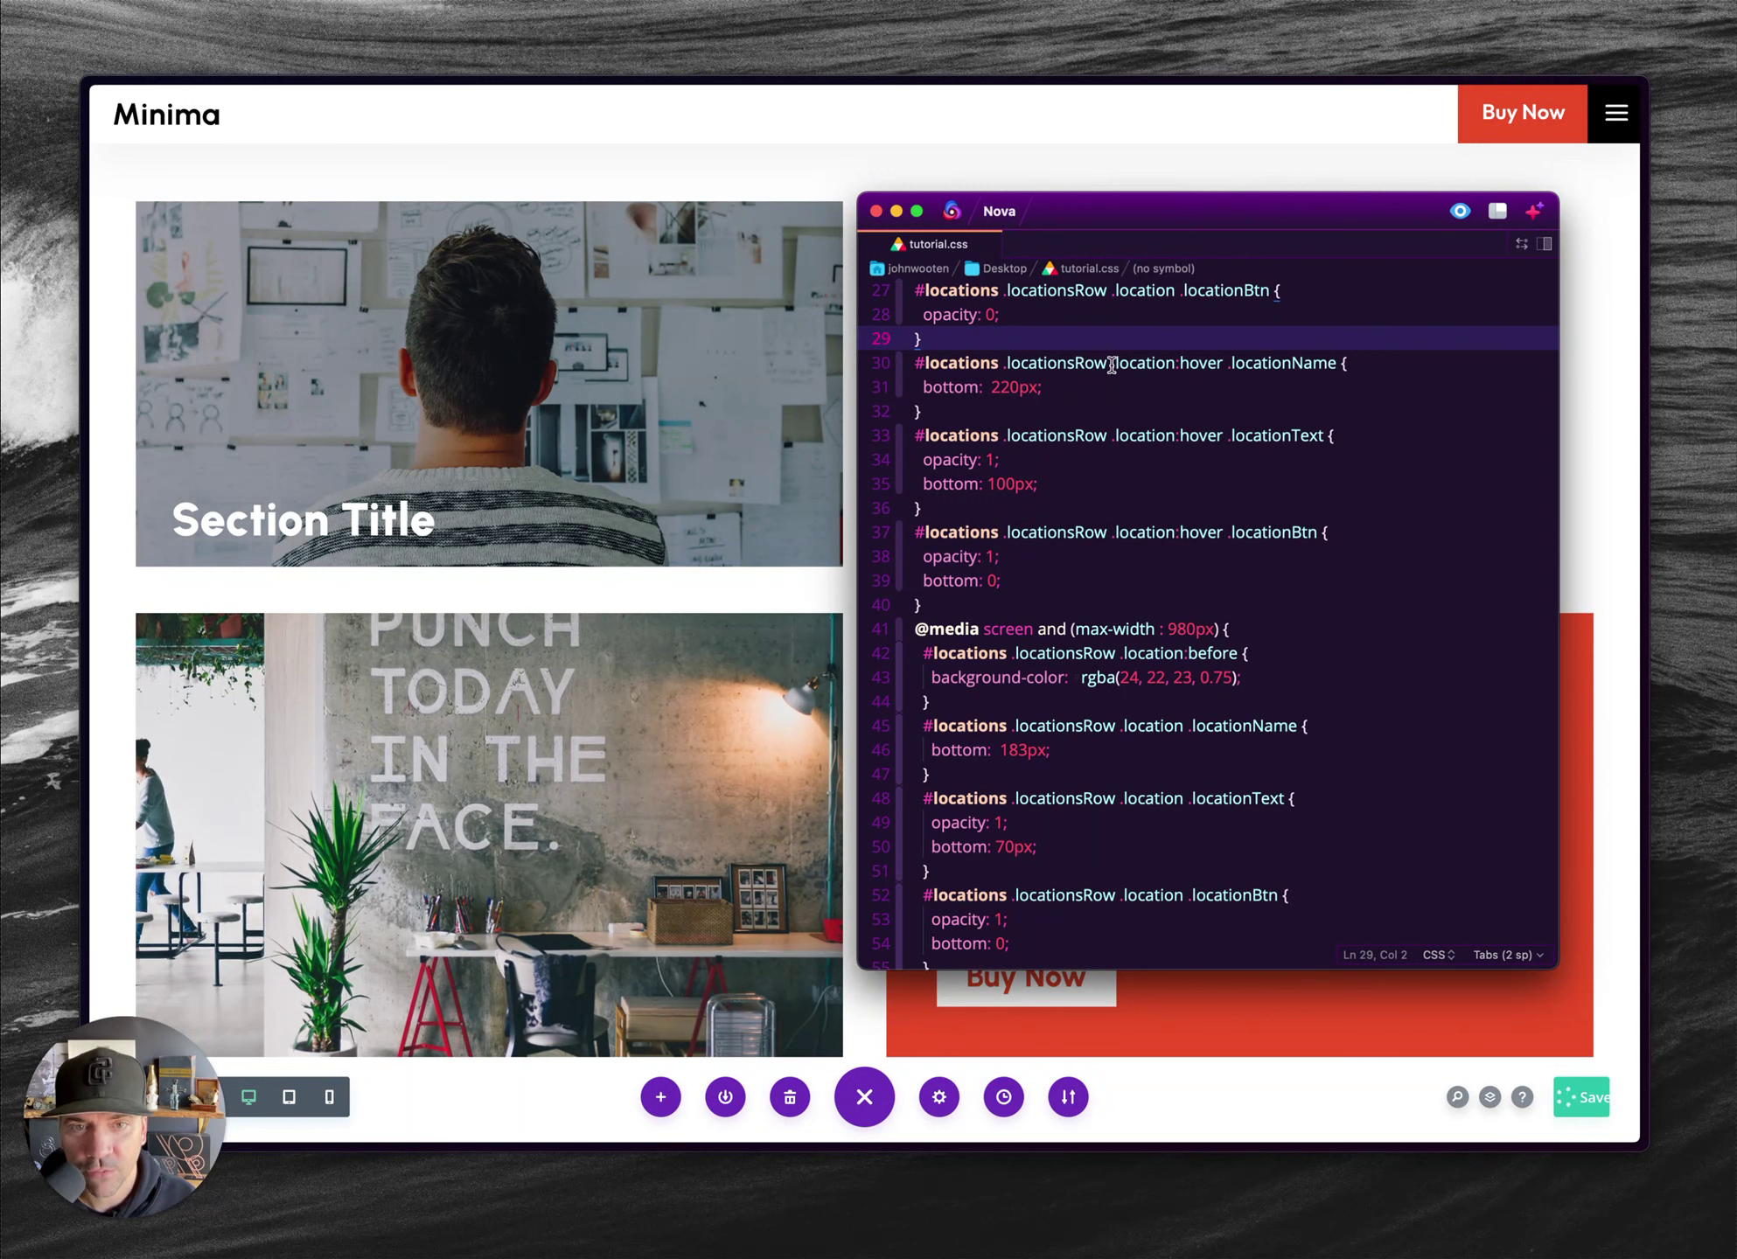
pyautogui.click(1148, 364)
pyautogui.doubleClick(1155, 363)
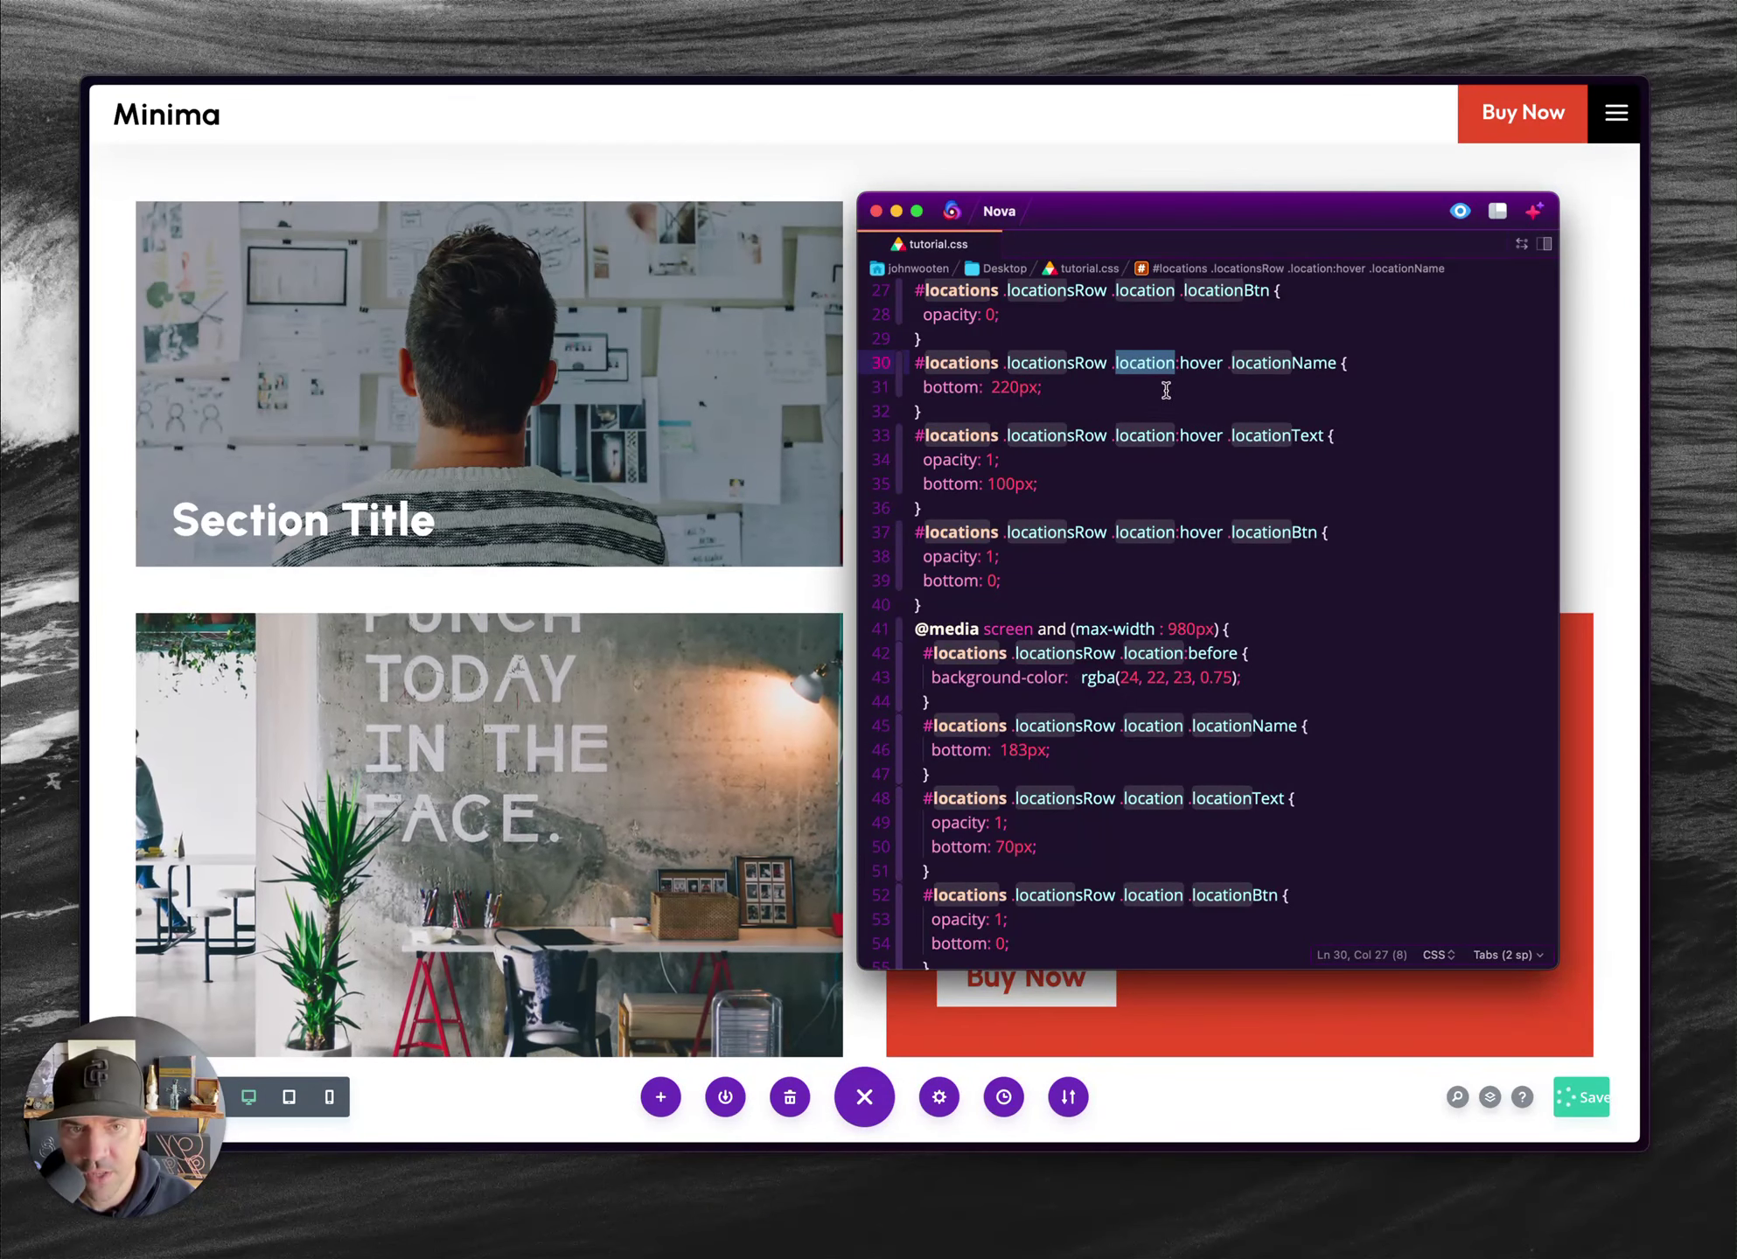
pyautogui.doubleClick(1200, 363)
pyautogui.click(1280, 362)
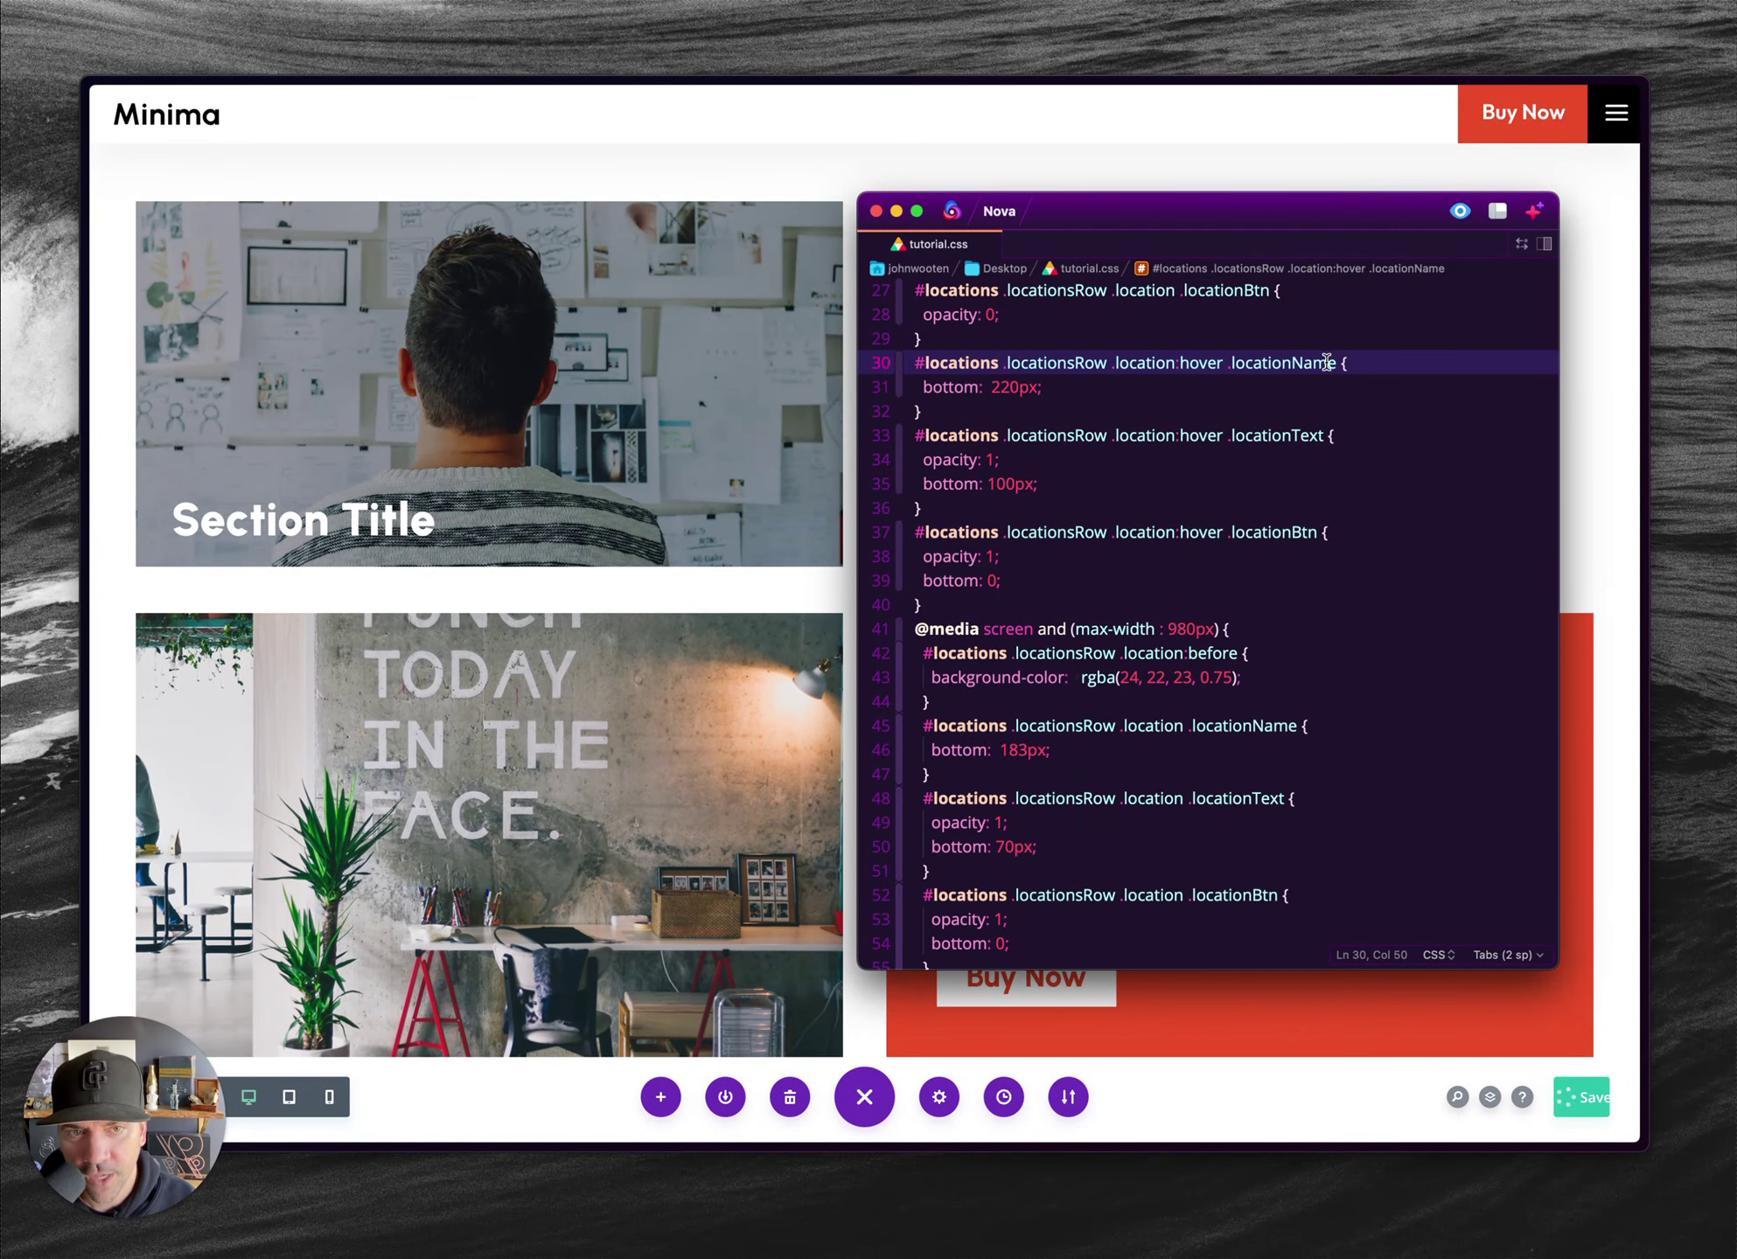
pyautogui.click(940, 387)
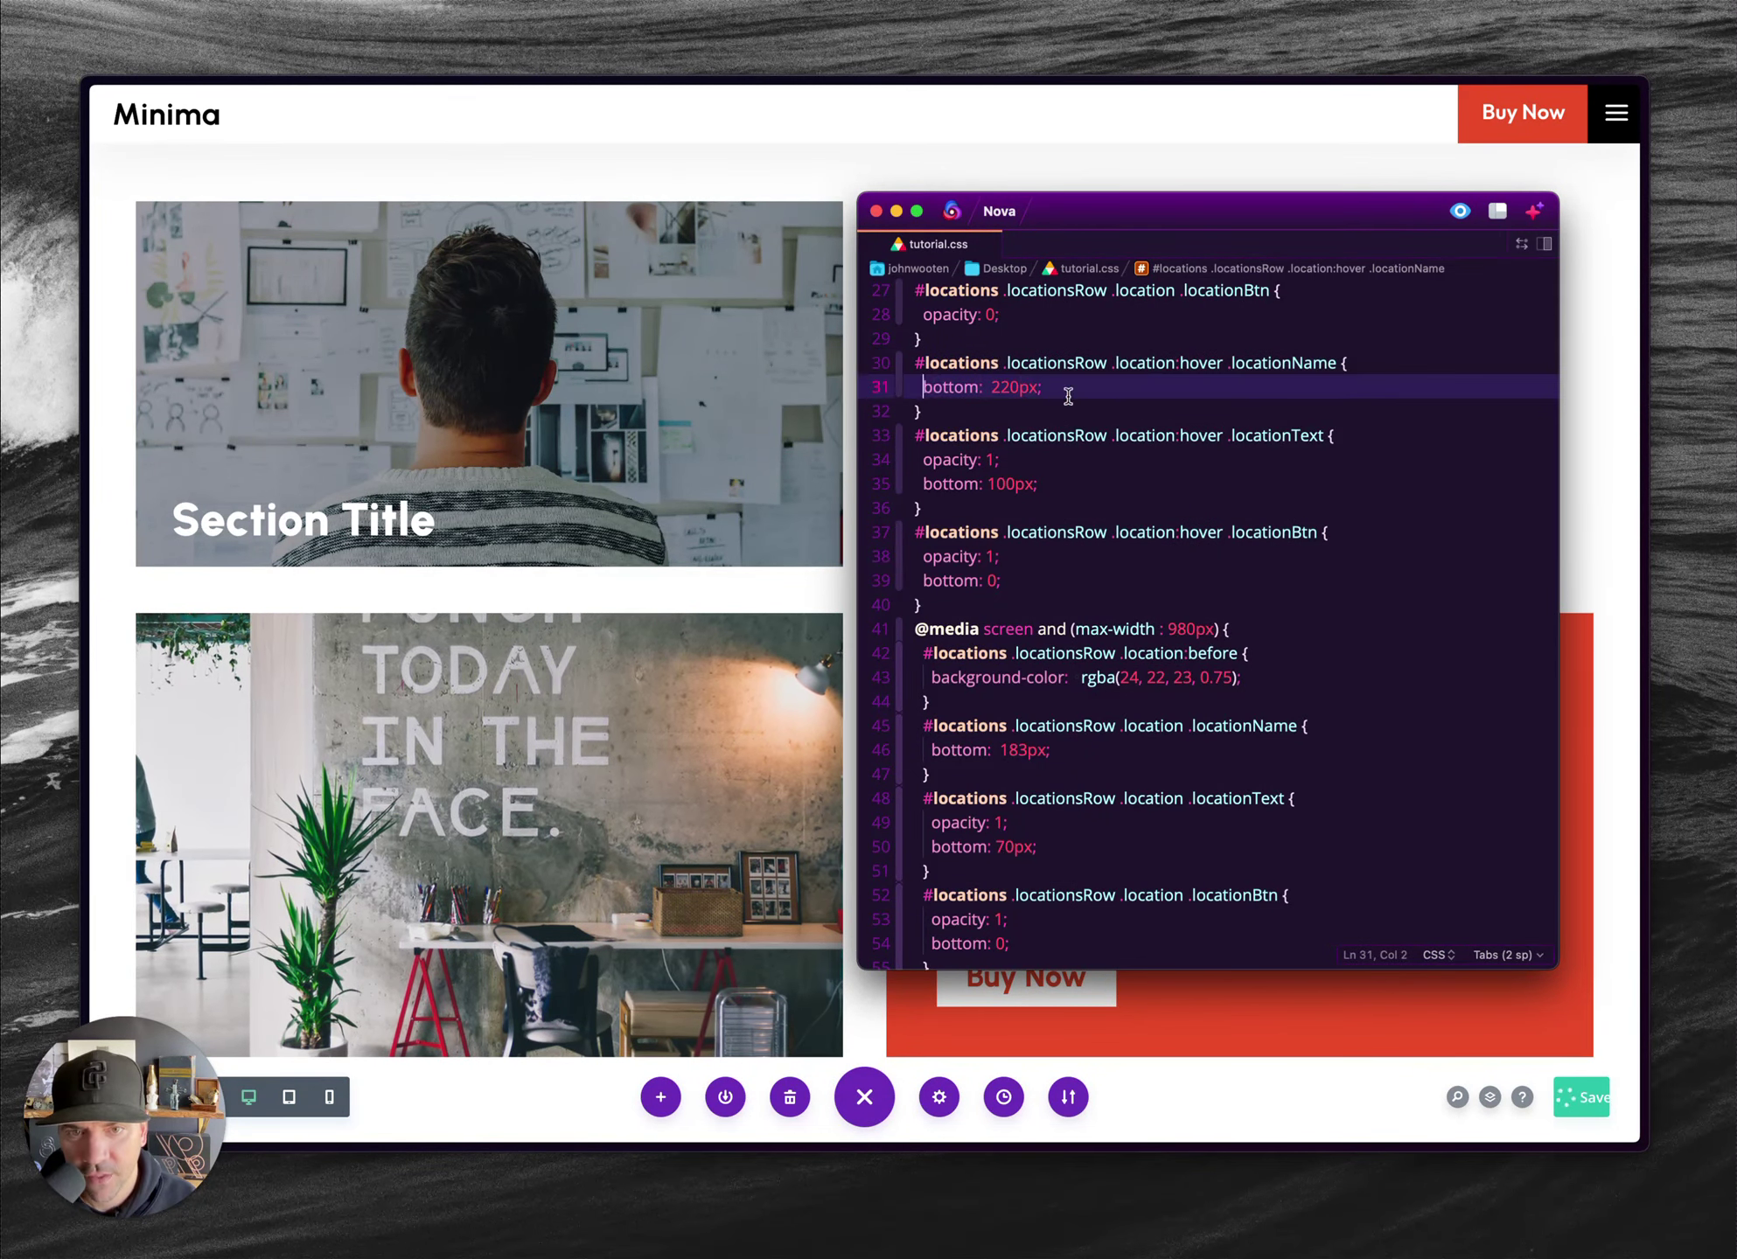
pyautogui.scroll(5, 1067, 393)
pyautogui.scroll(2, 1011, 366)
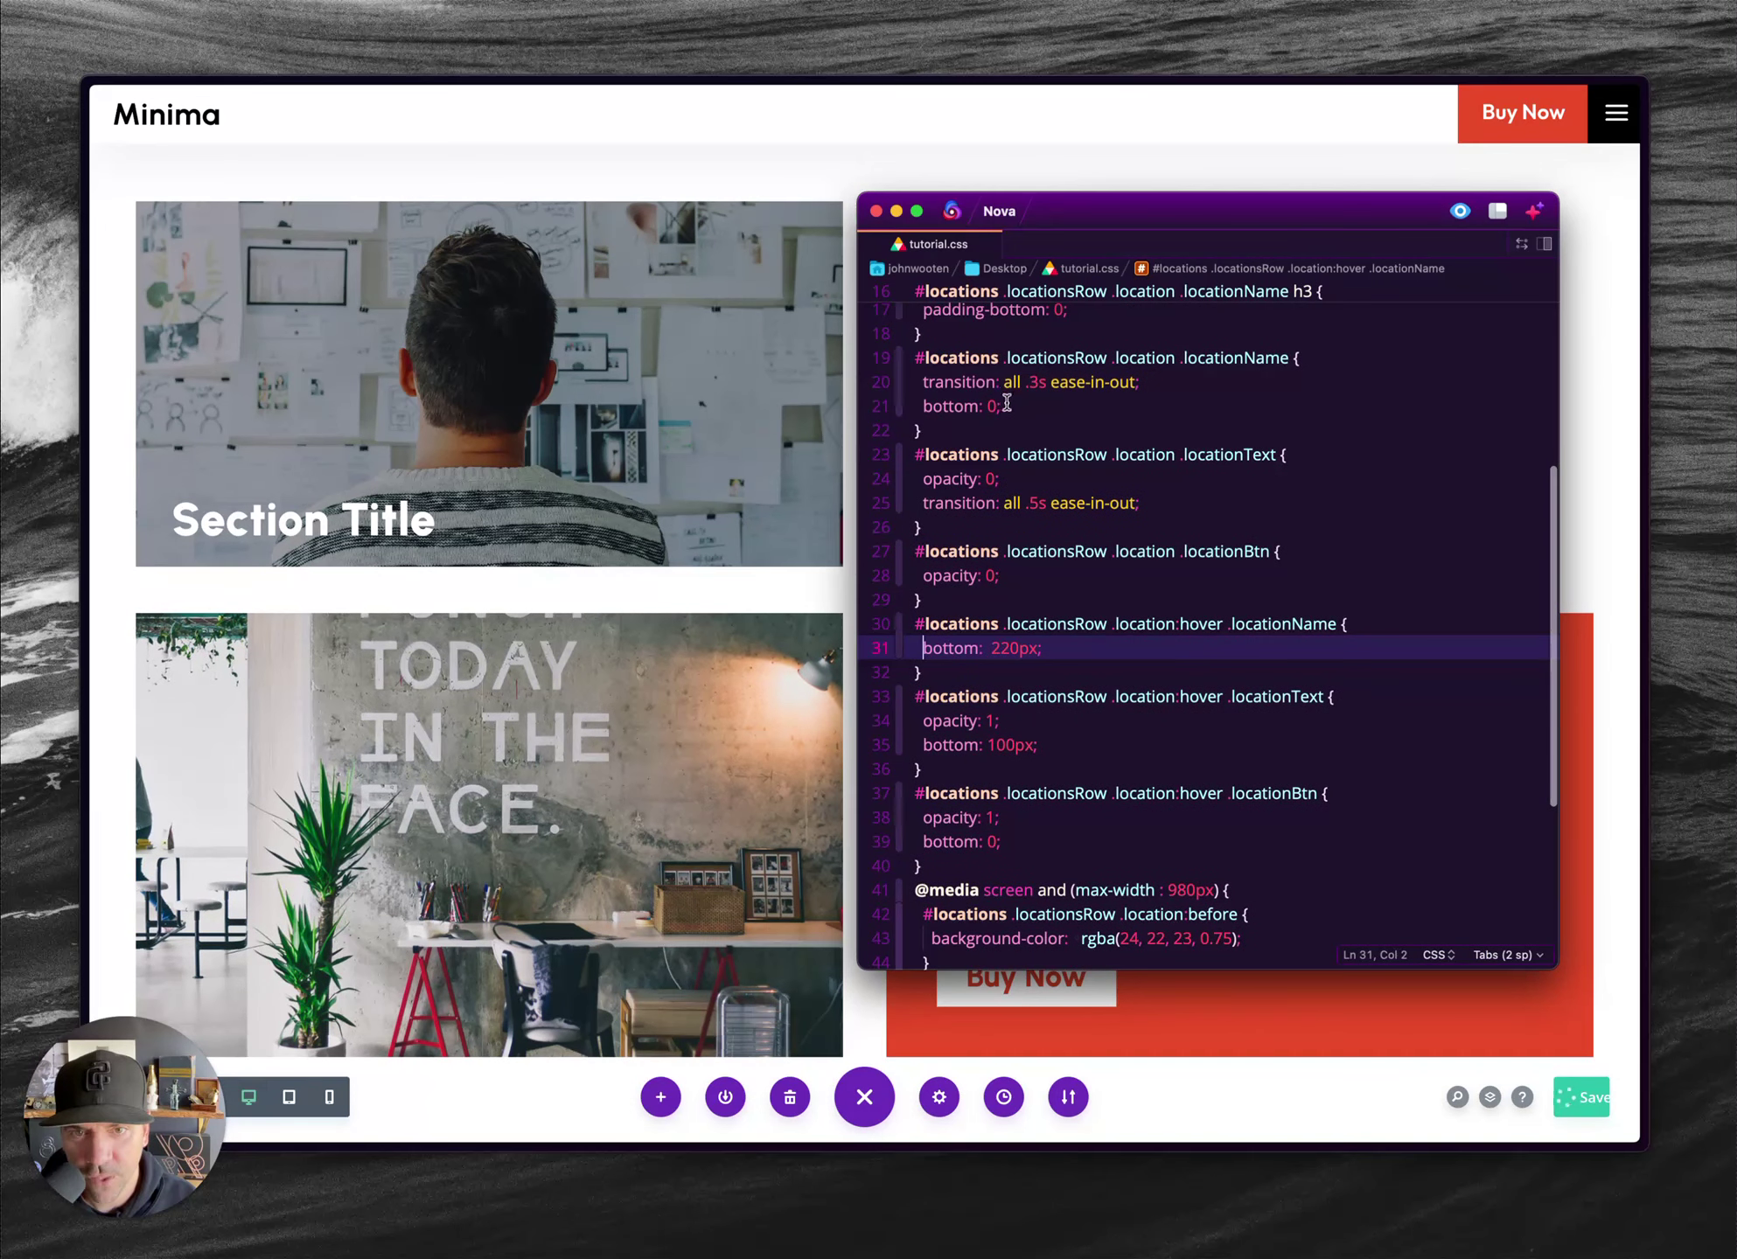
pyautogui.scroll(-3, 1006, 403)
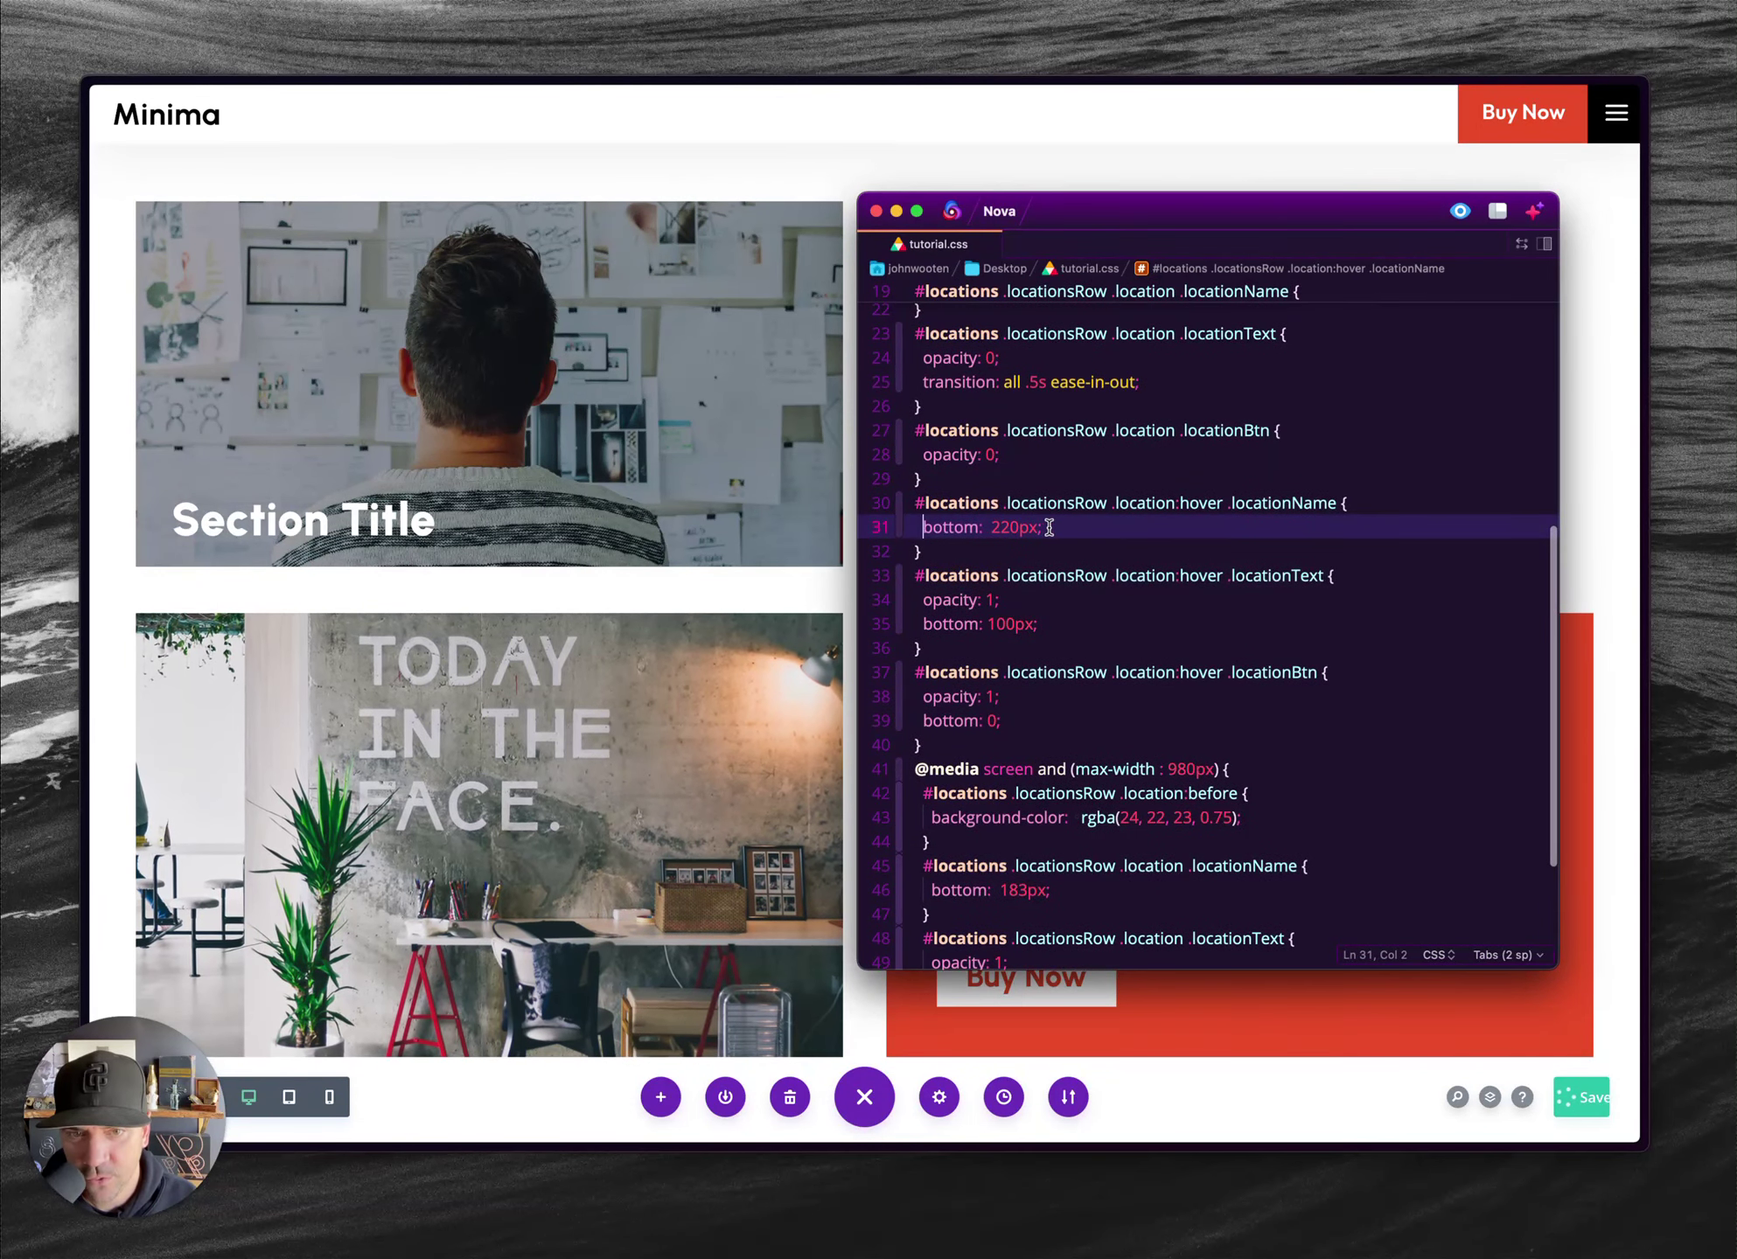
# - Copy the .location:hover .locationName rule with bottom: 220px to the end of the page's Custom CSS and confirm the settings
pyautogui.moveTo(921, 551); pyautogui.dragTo(909, 507)
pyautogui.hotkey('ctrl', 'c')
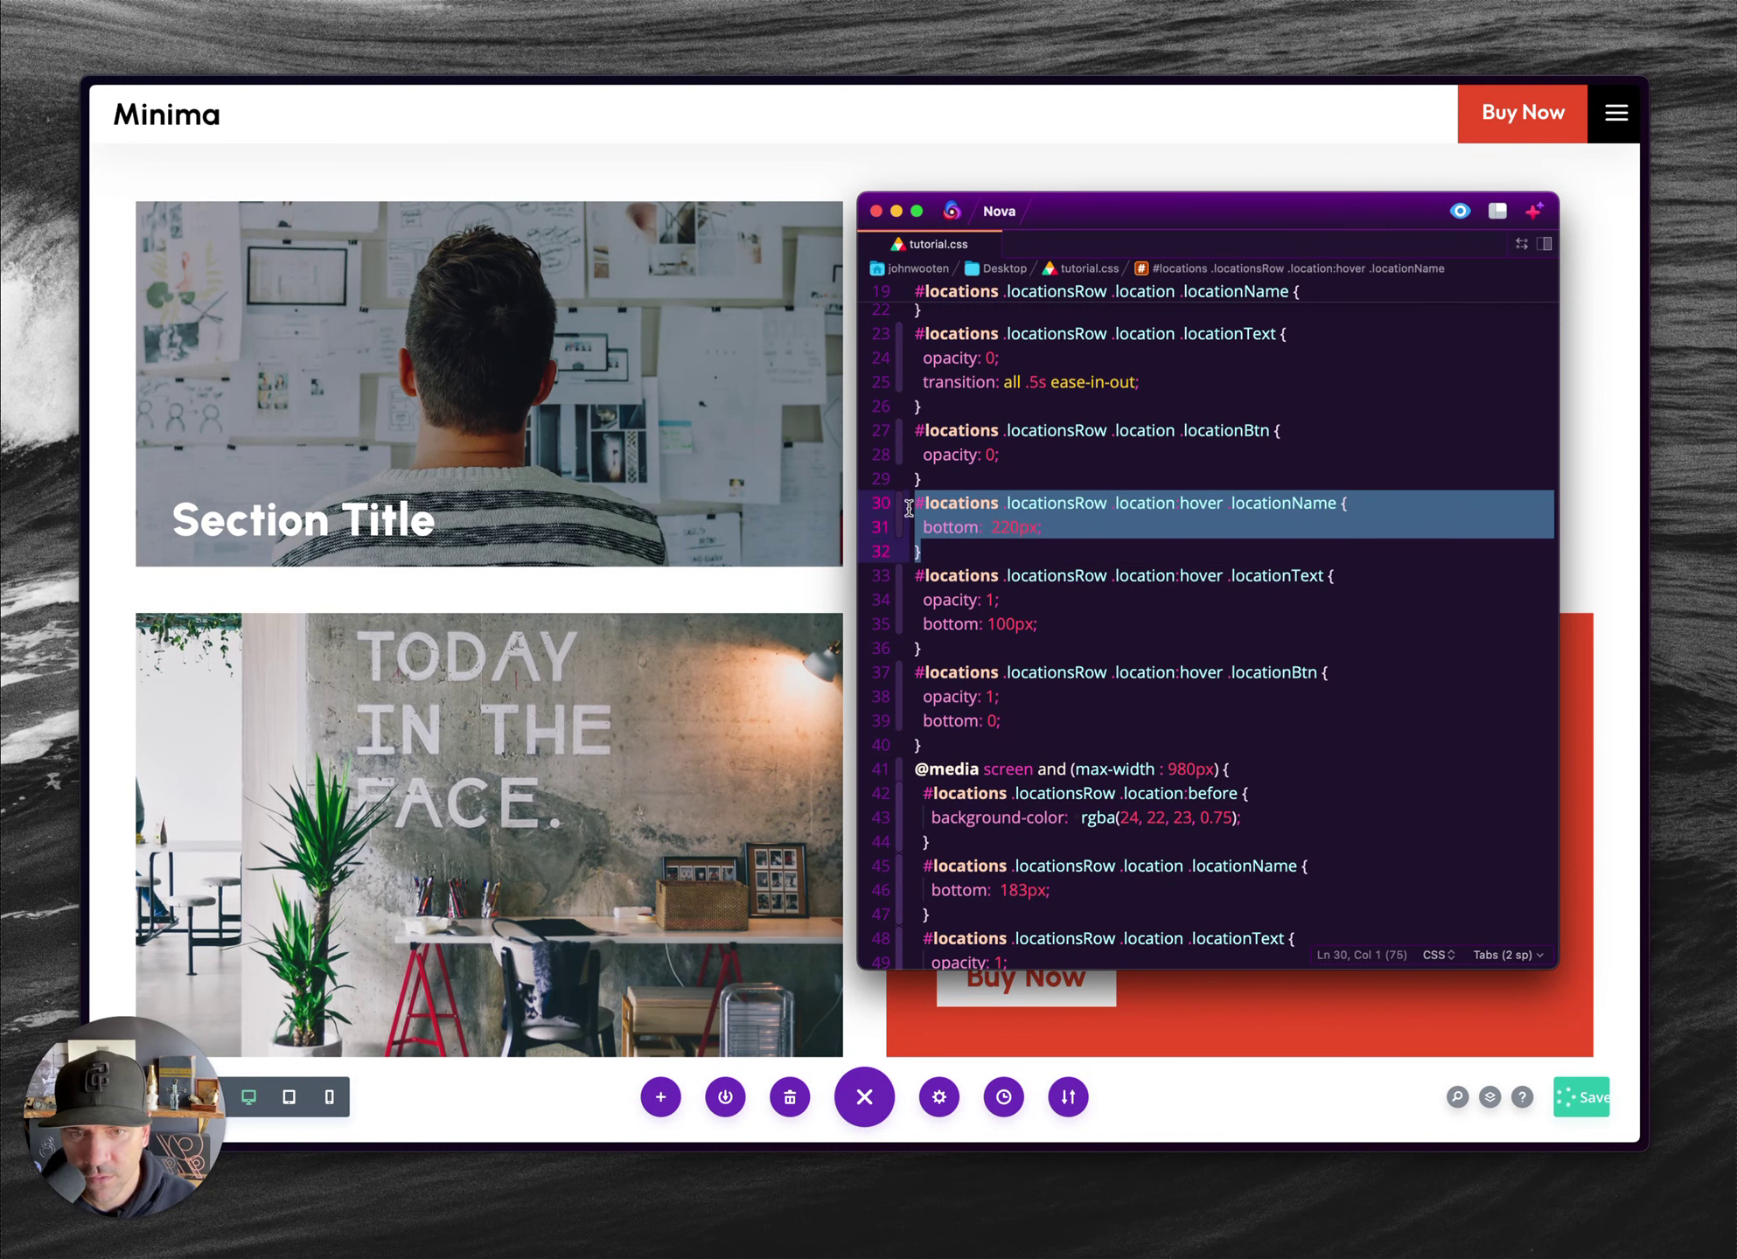
pyautogui.moveTo(1178, 220); pyautogui.dragTo(1187, 362)
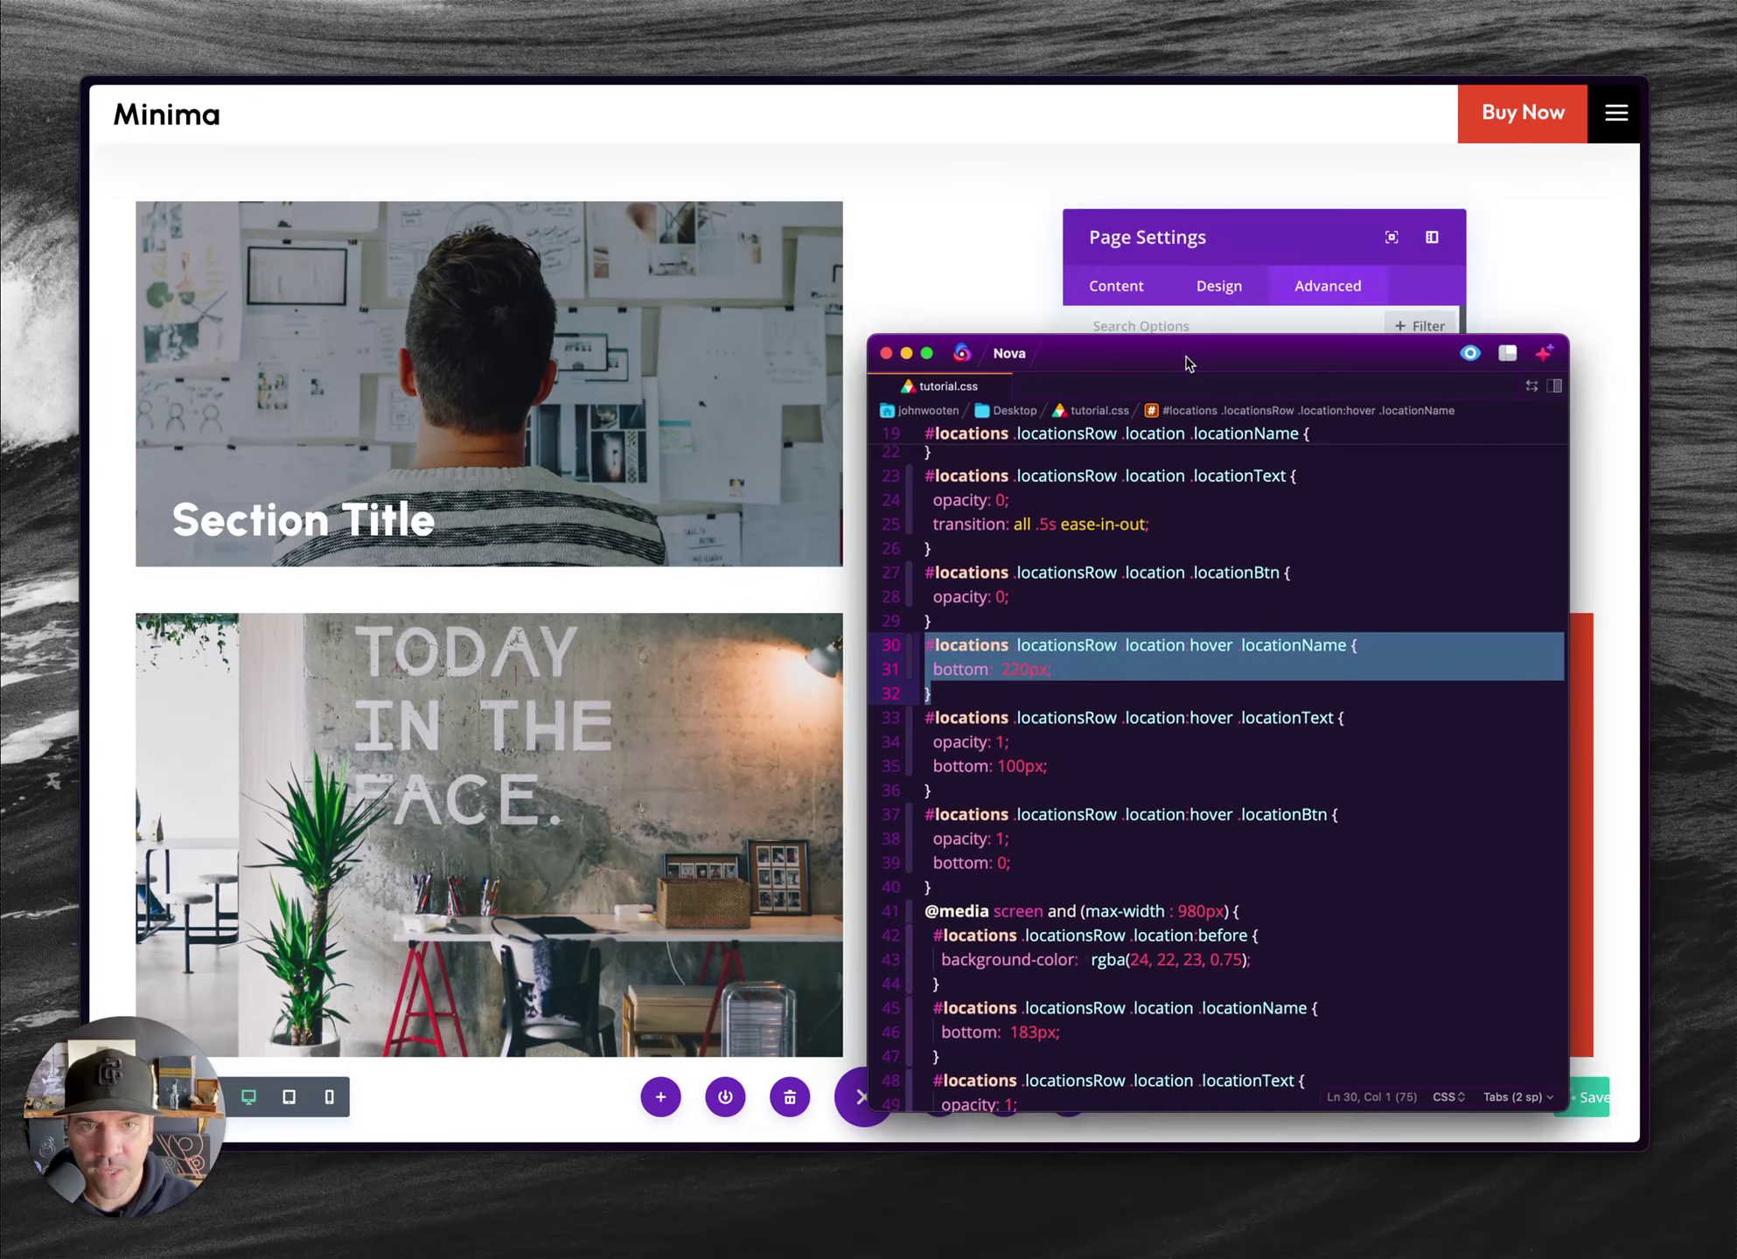
pyautogui.click(1247, 224)
pyautogui.scroll(-5, 1175, 774)
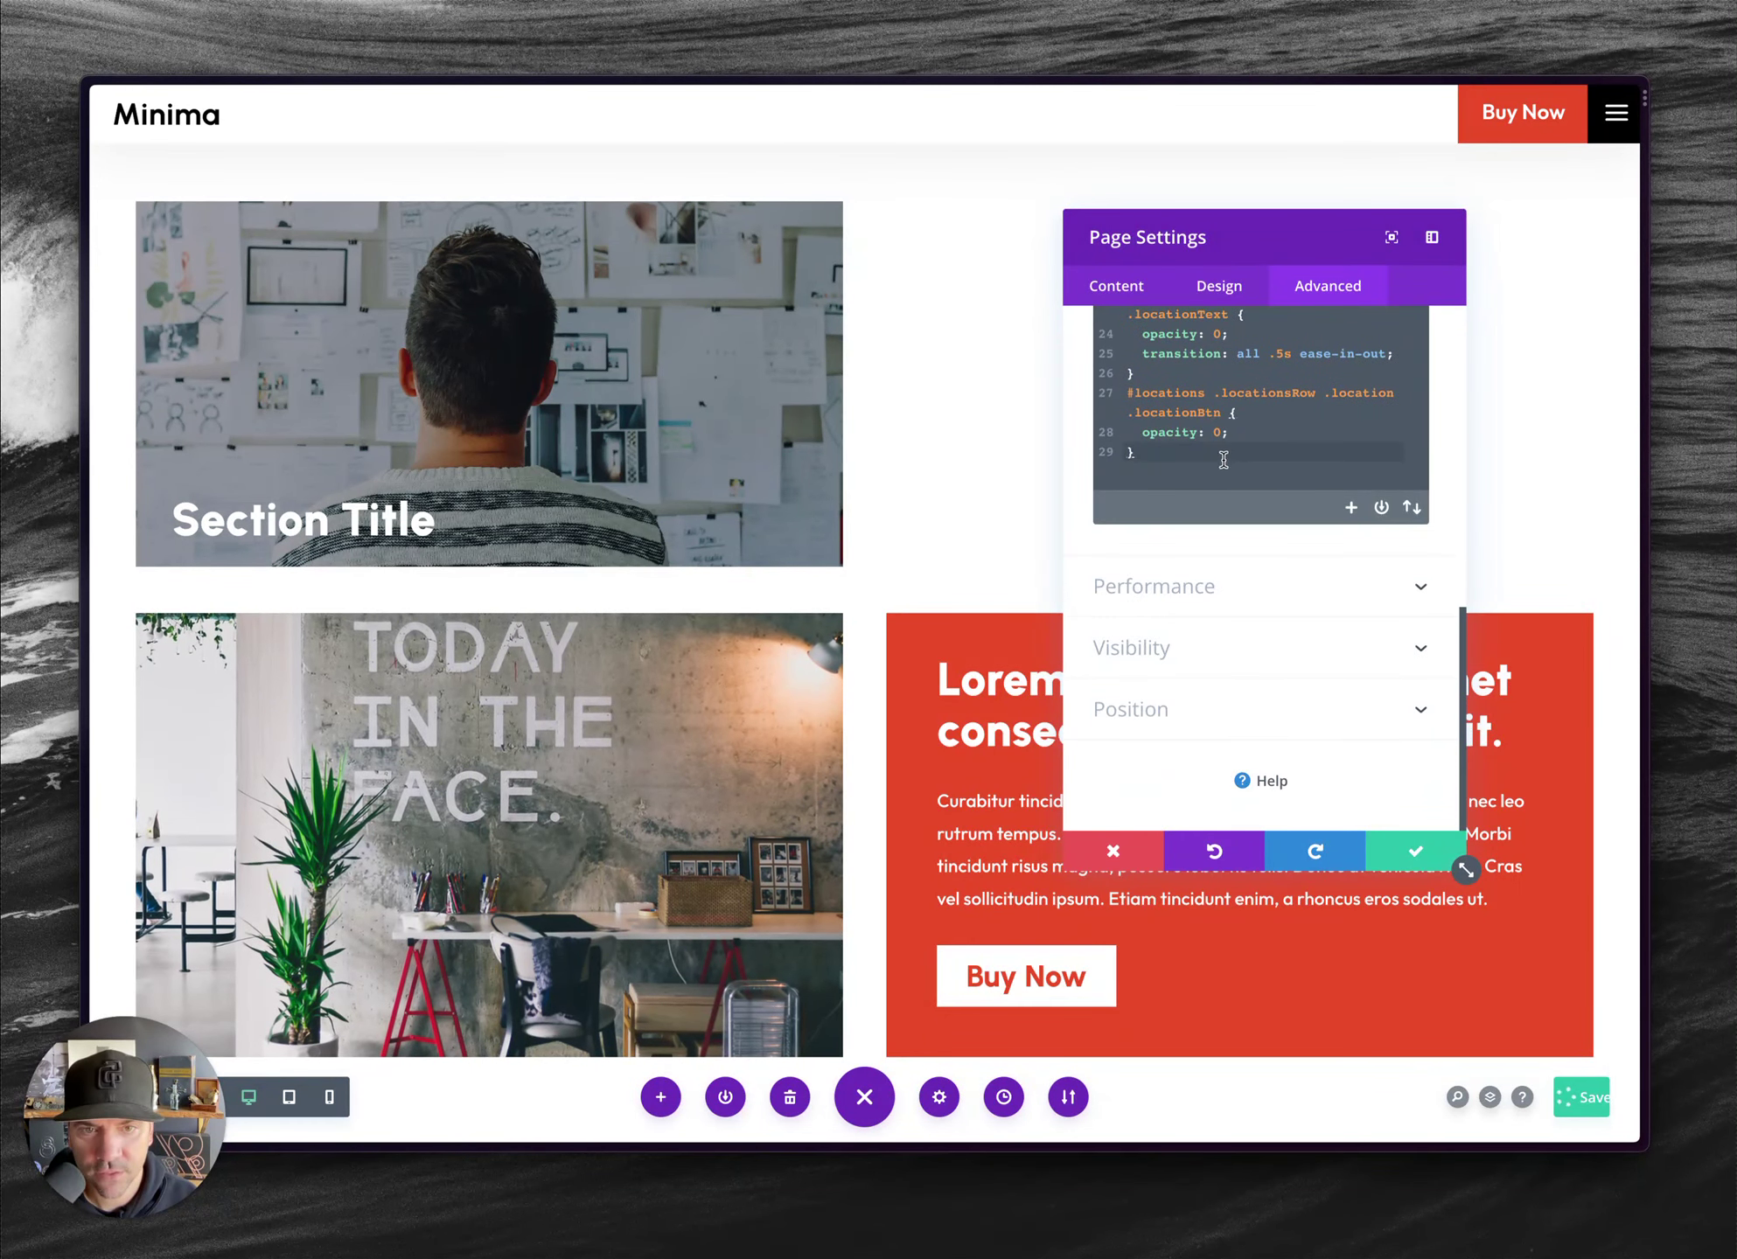
pyautogui.press('Return')
pyautogui.hotkey('ctrl', 'v')
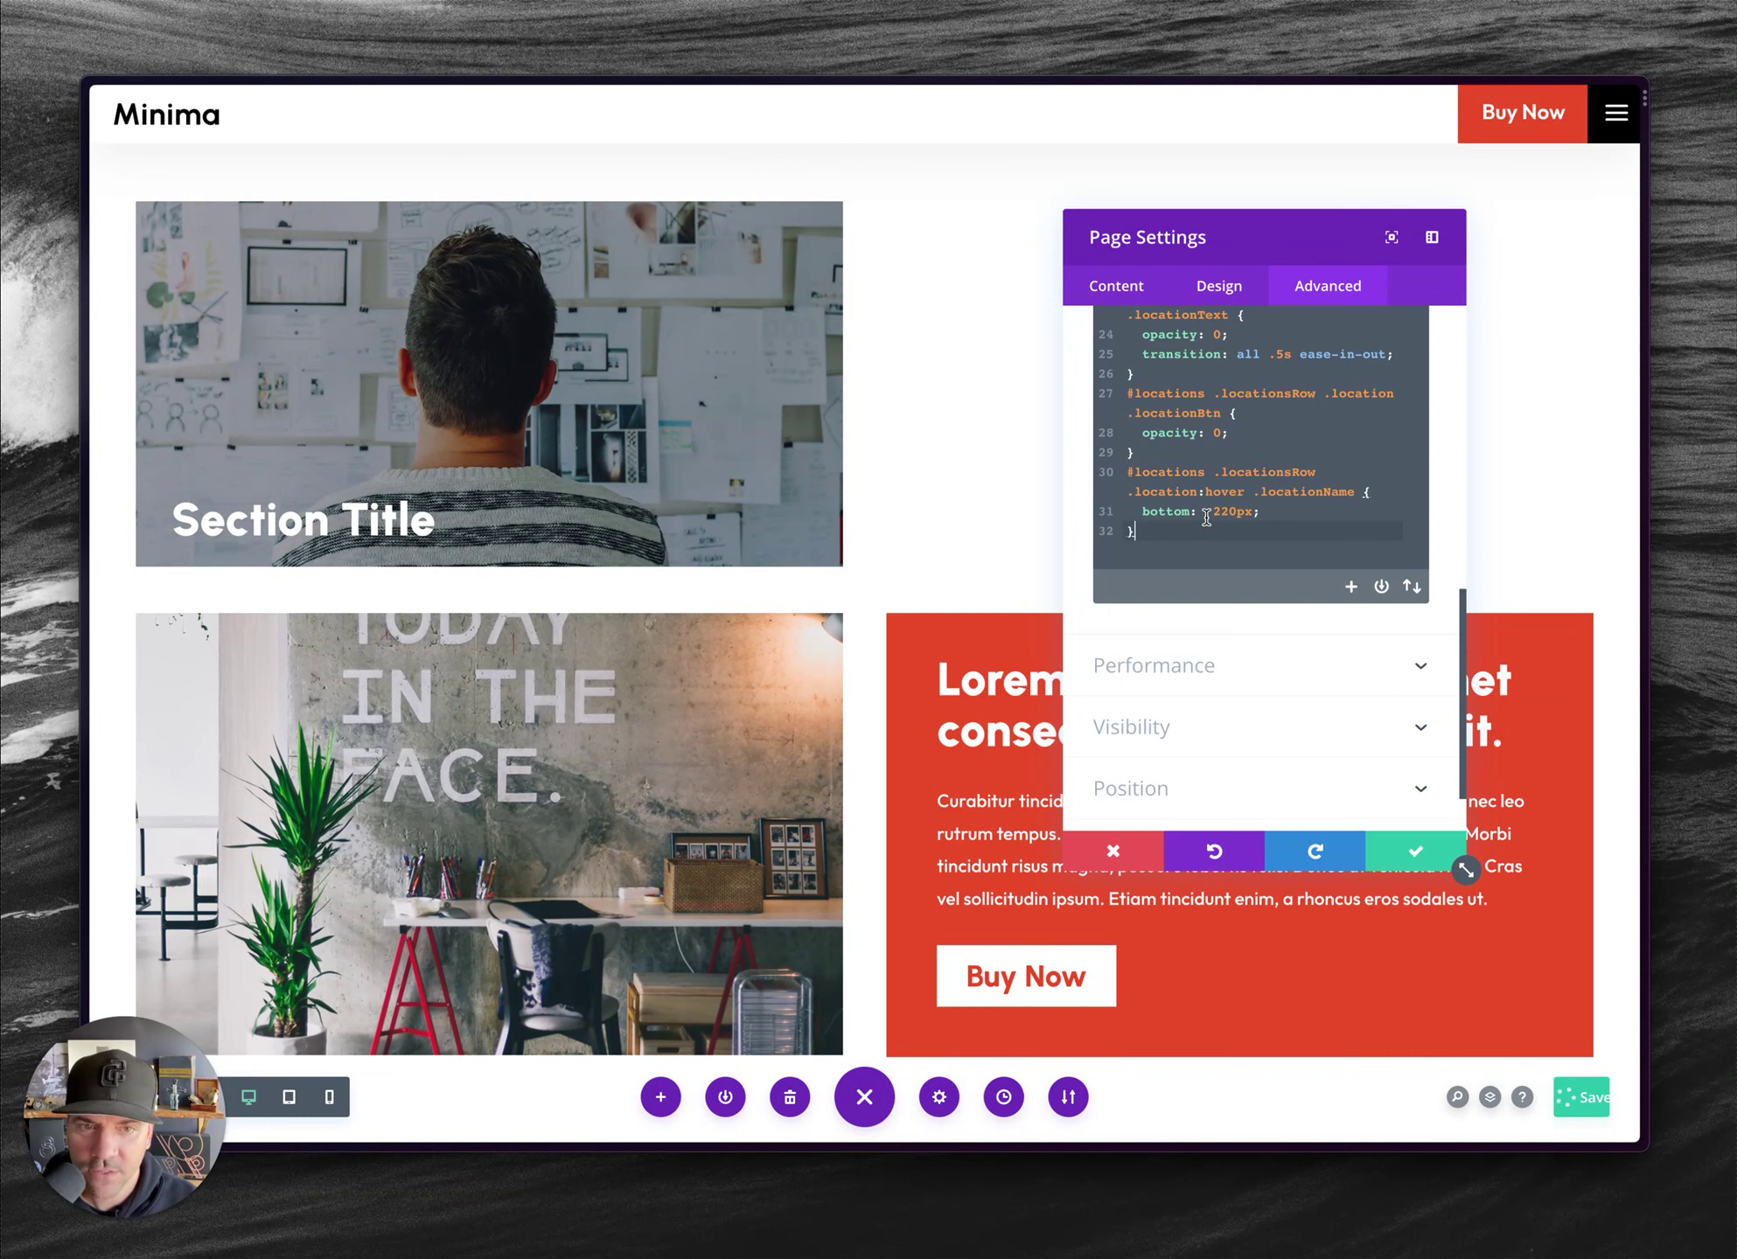
pyautogui.click(1414, 850)
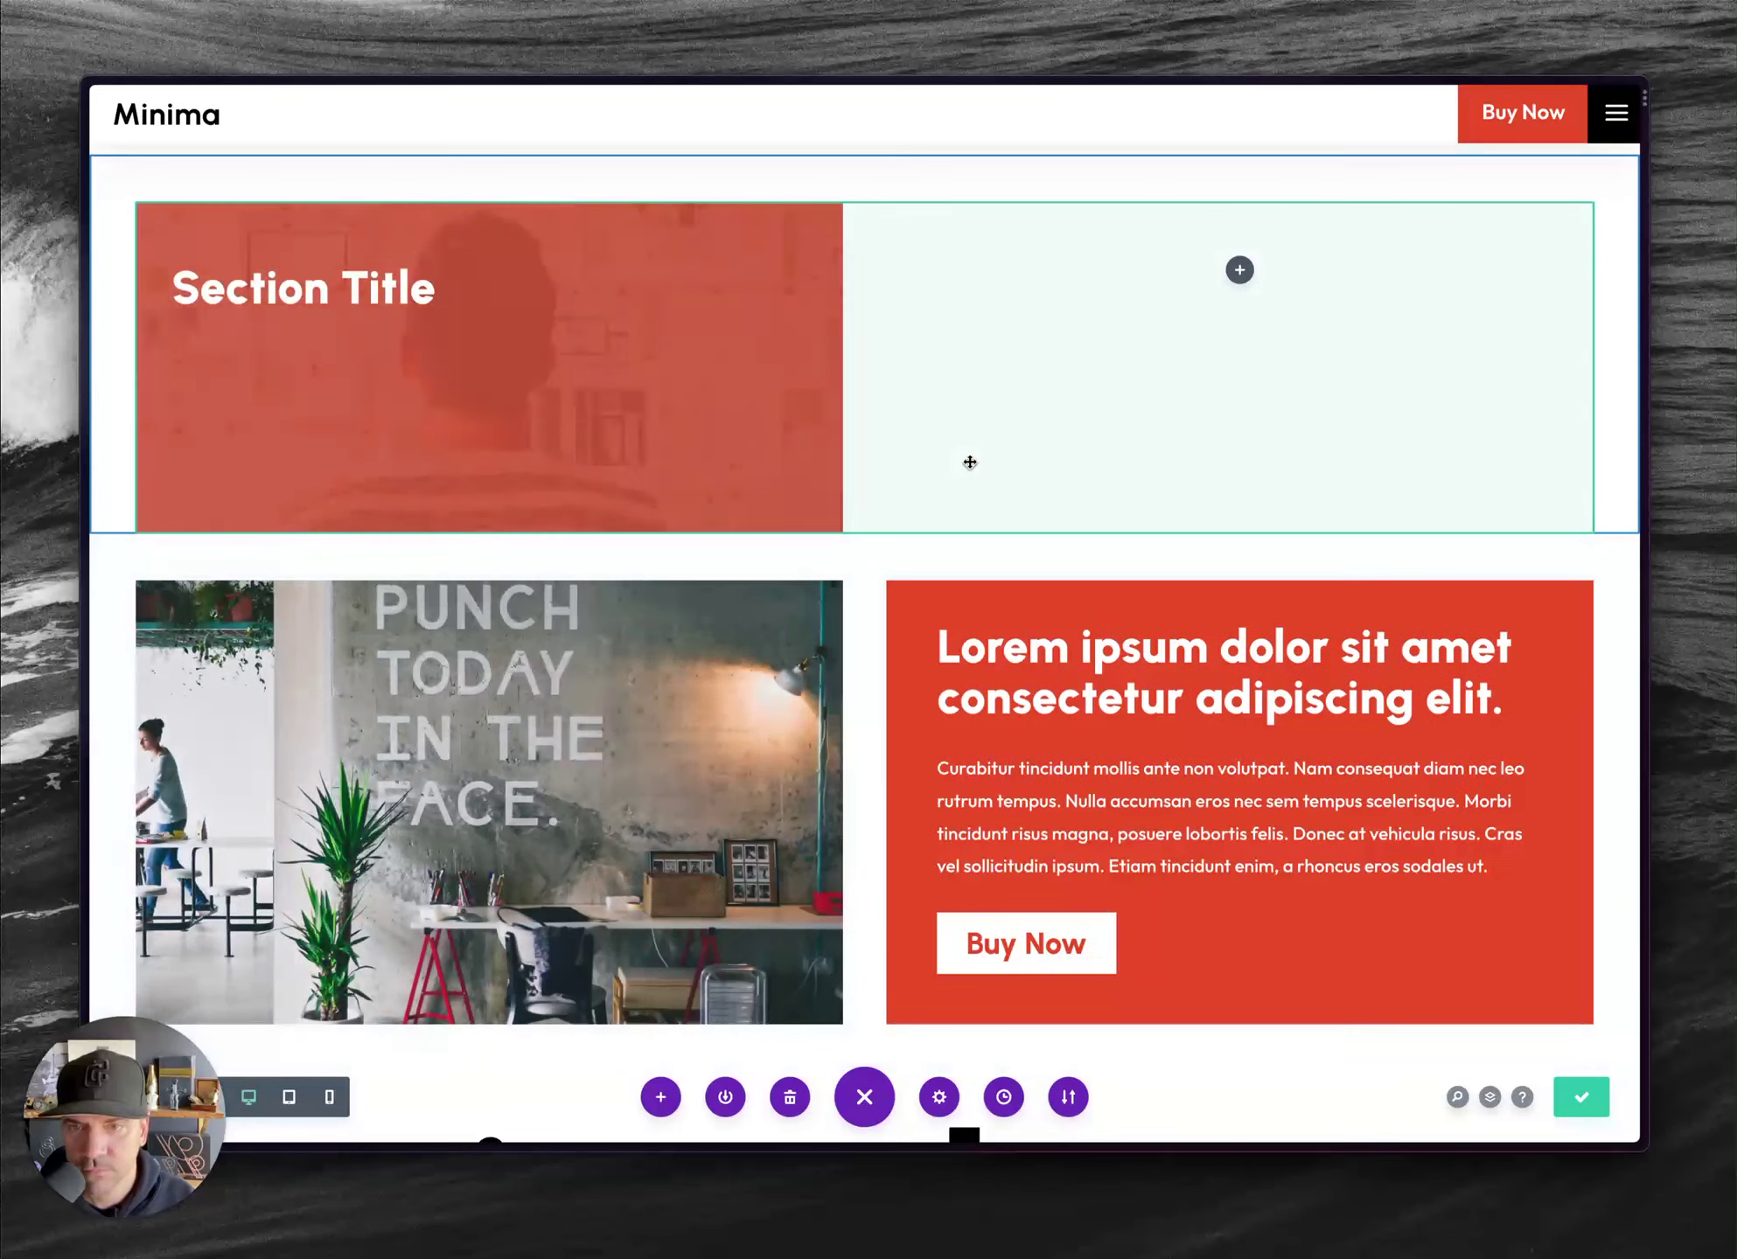
# - Reload the live page and force the :hover state on the card's .location column in Developer Tools
pyautogui.press('super+r')
pyautogui.press('super+r')
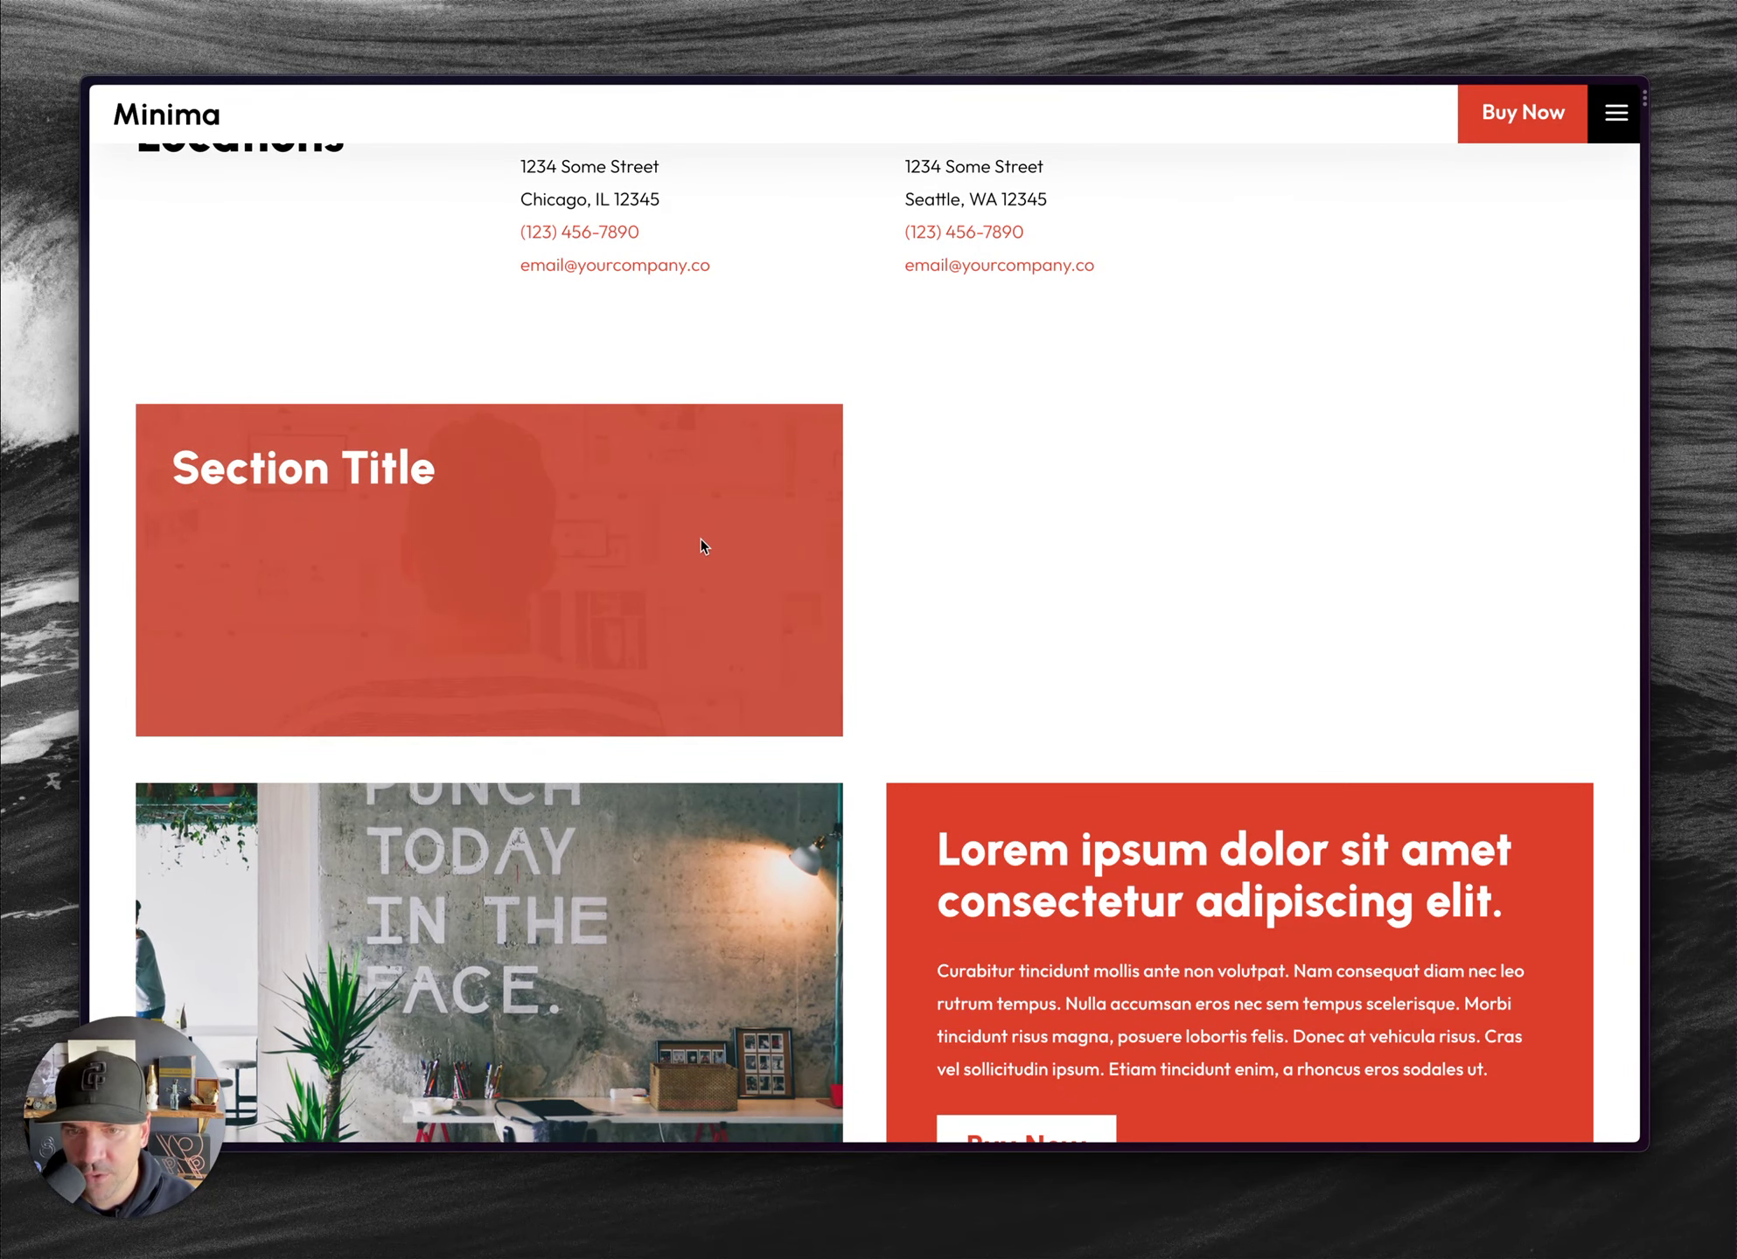
pyautogui.rightClick(702, 544)
pyautogui.click(766, 893)
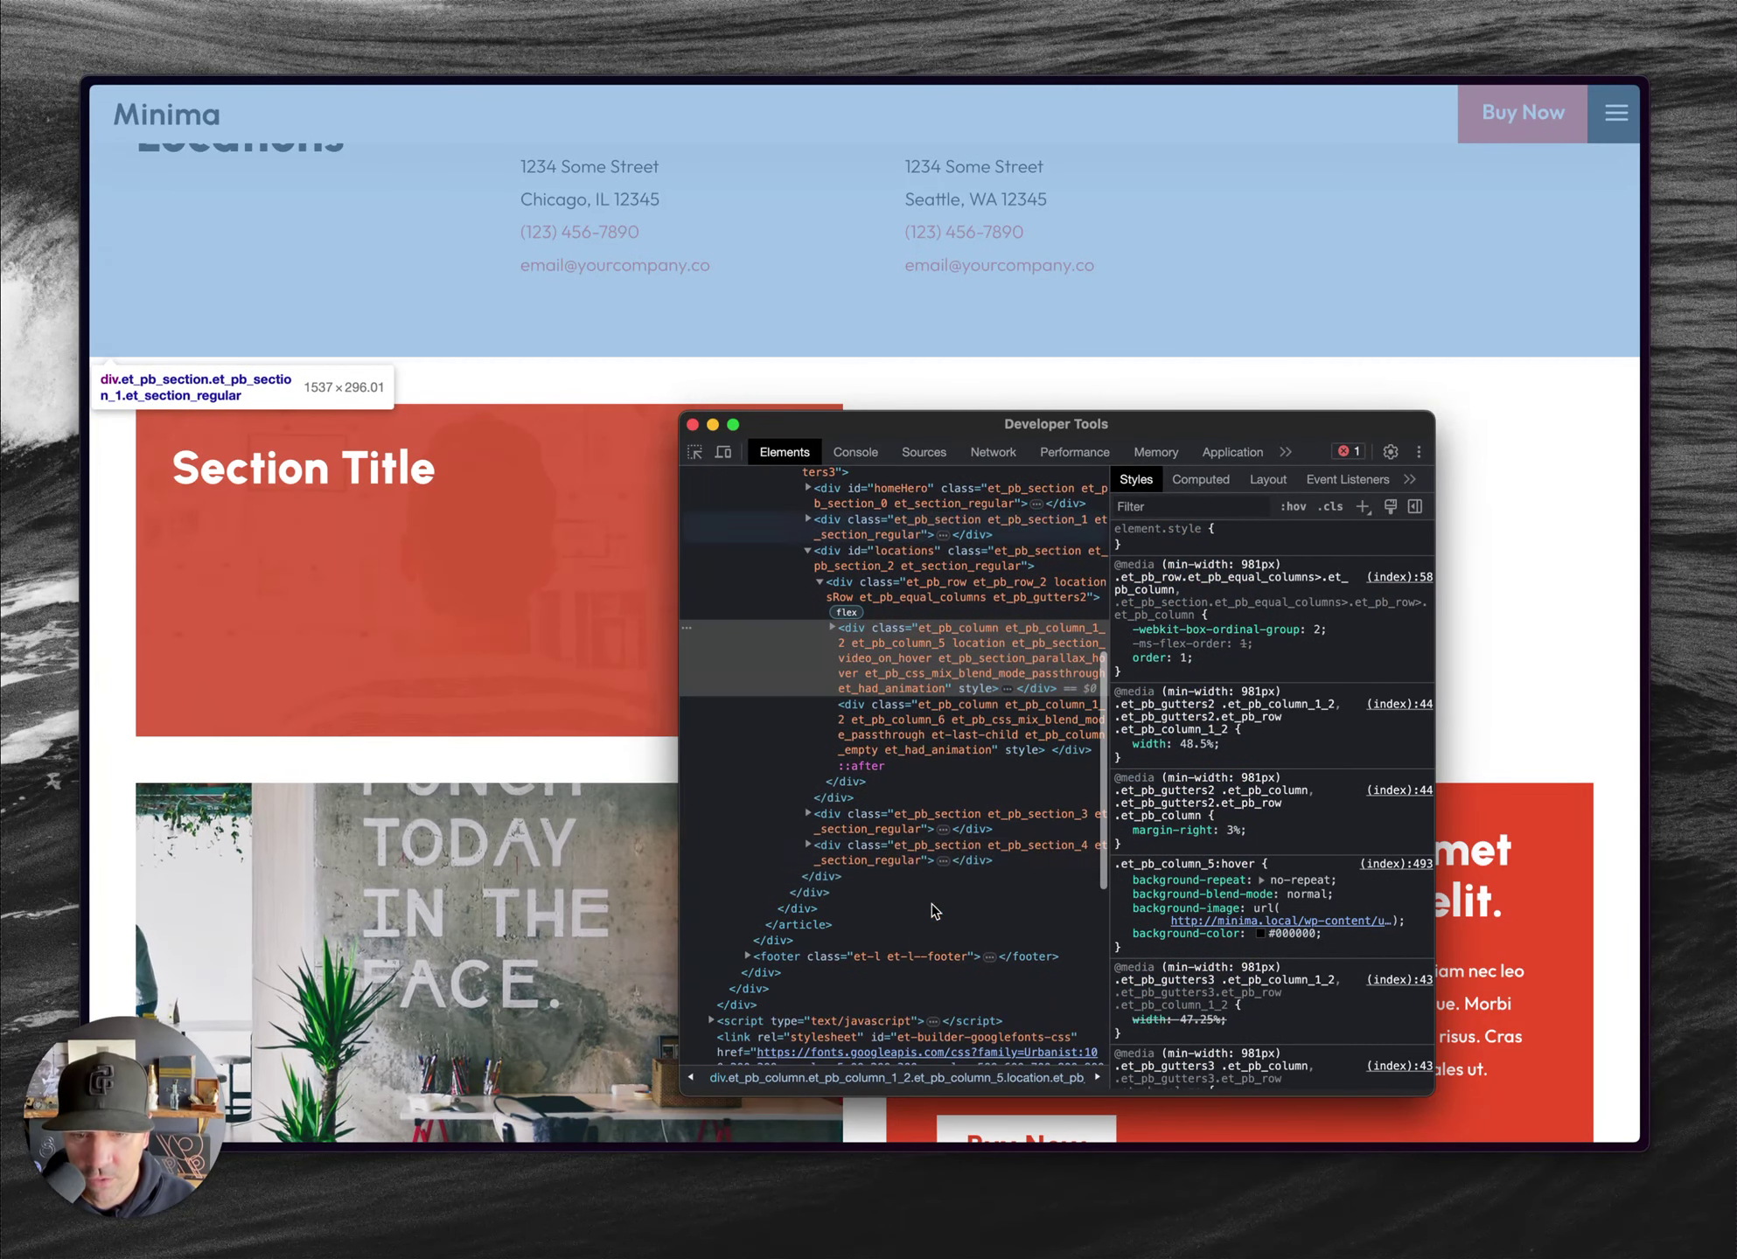
pyautogui.click(1298, 509)
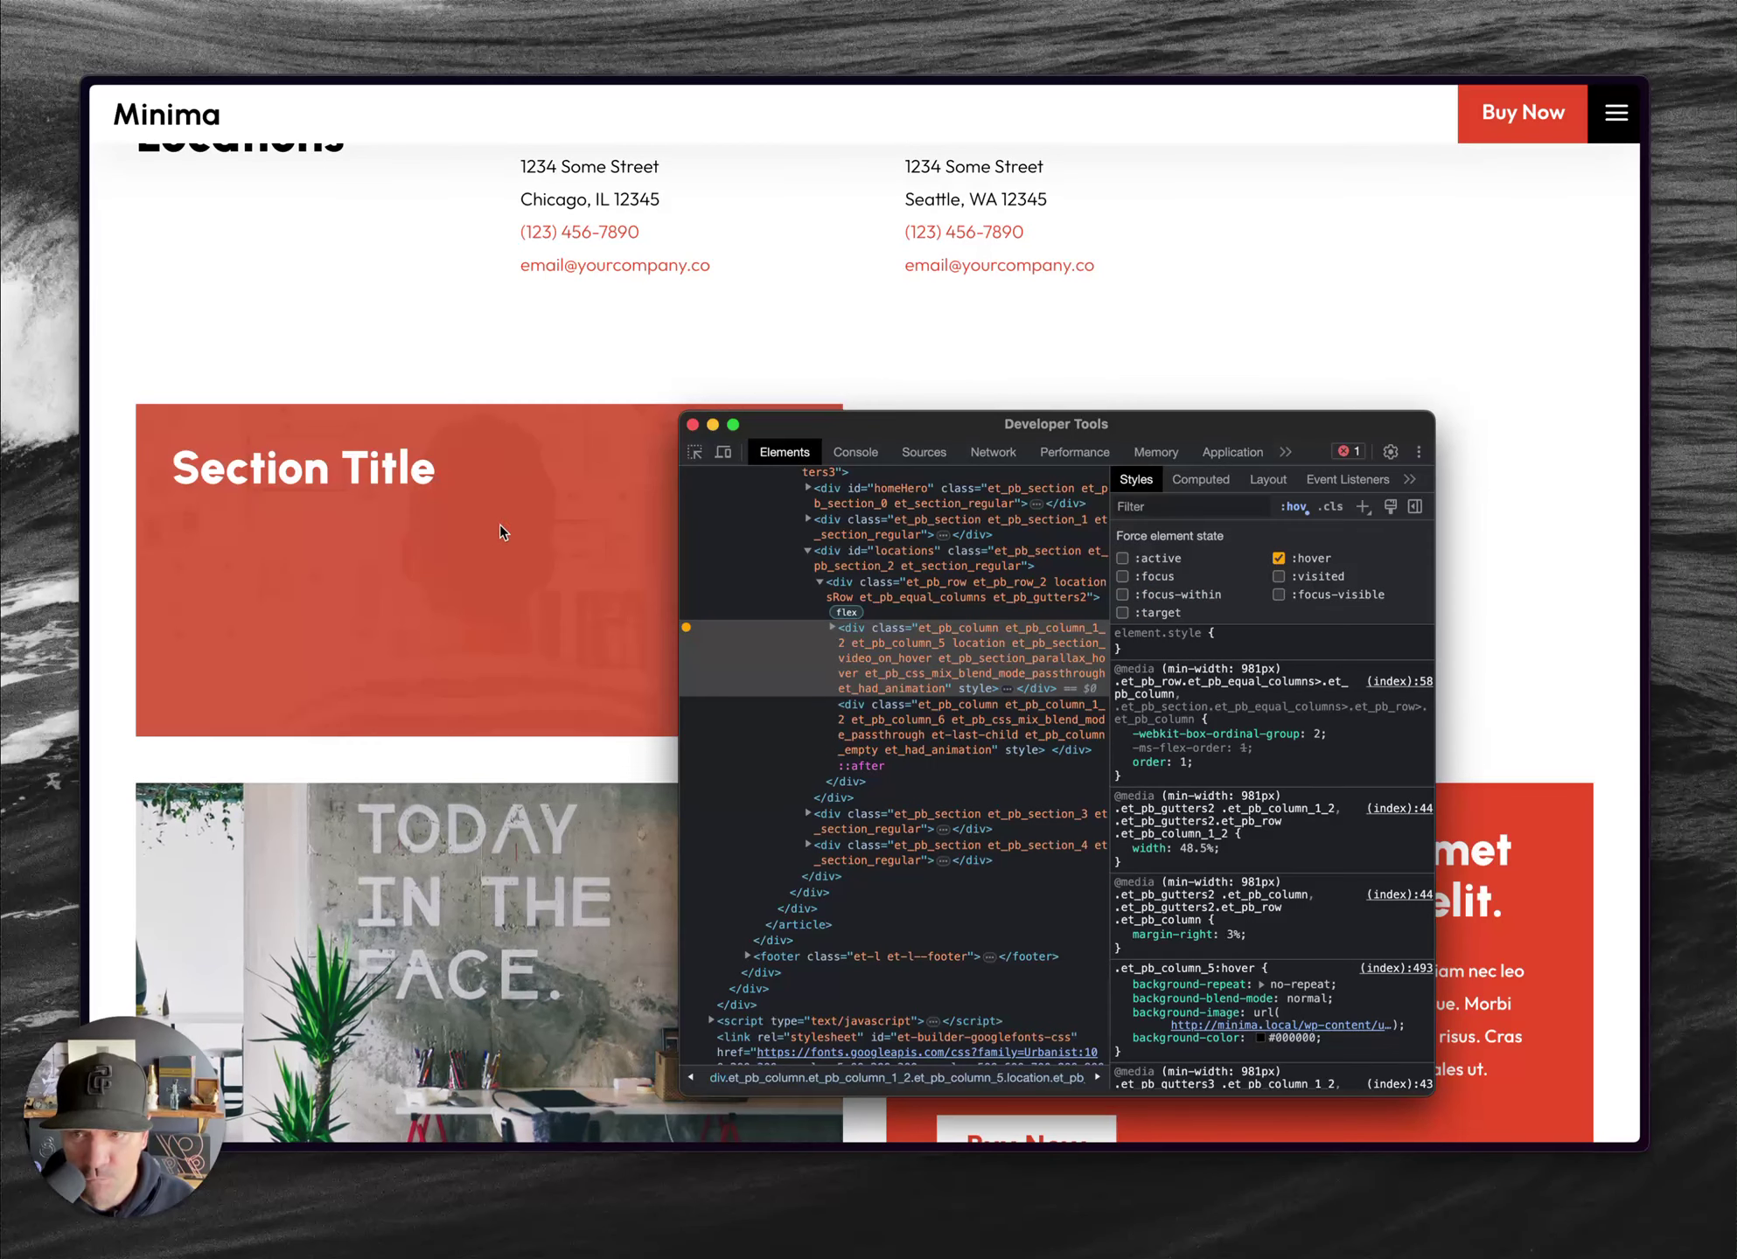
# - Inspect the card's Section Title and select its .locationName module element in the markup
pyautogui.rightClick(401, 463)
pyautogui.click(484, 758)
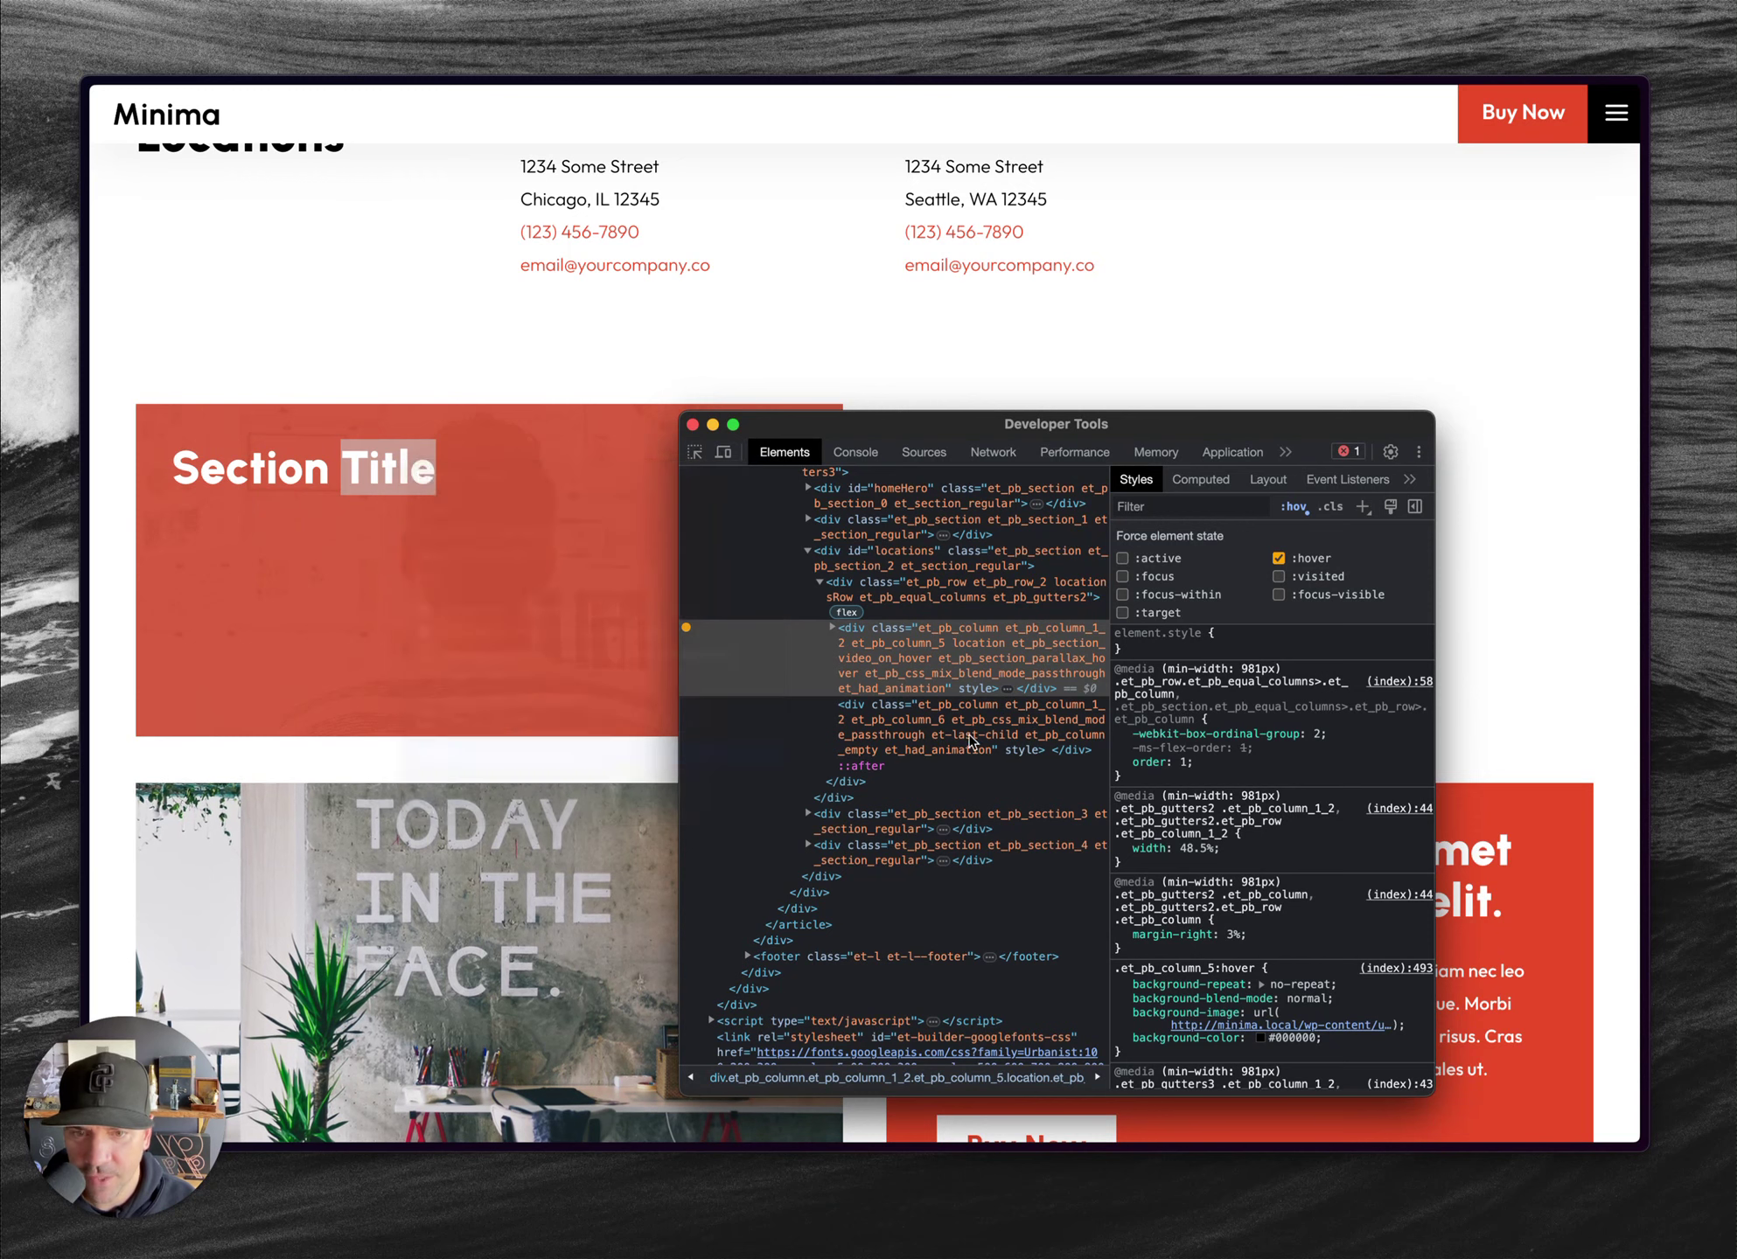
pyautogui.click(1016, 738)
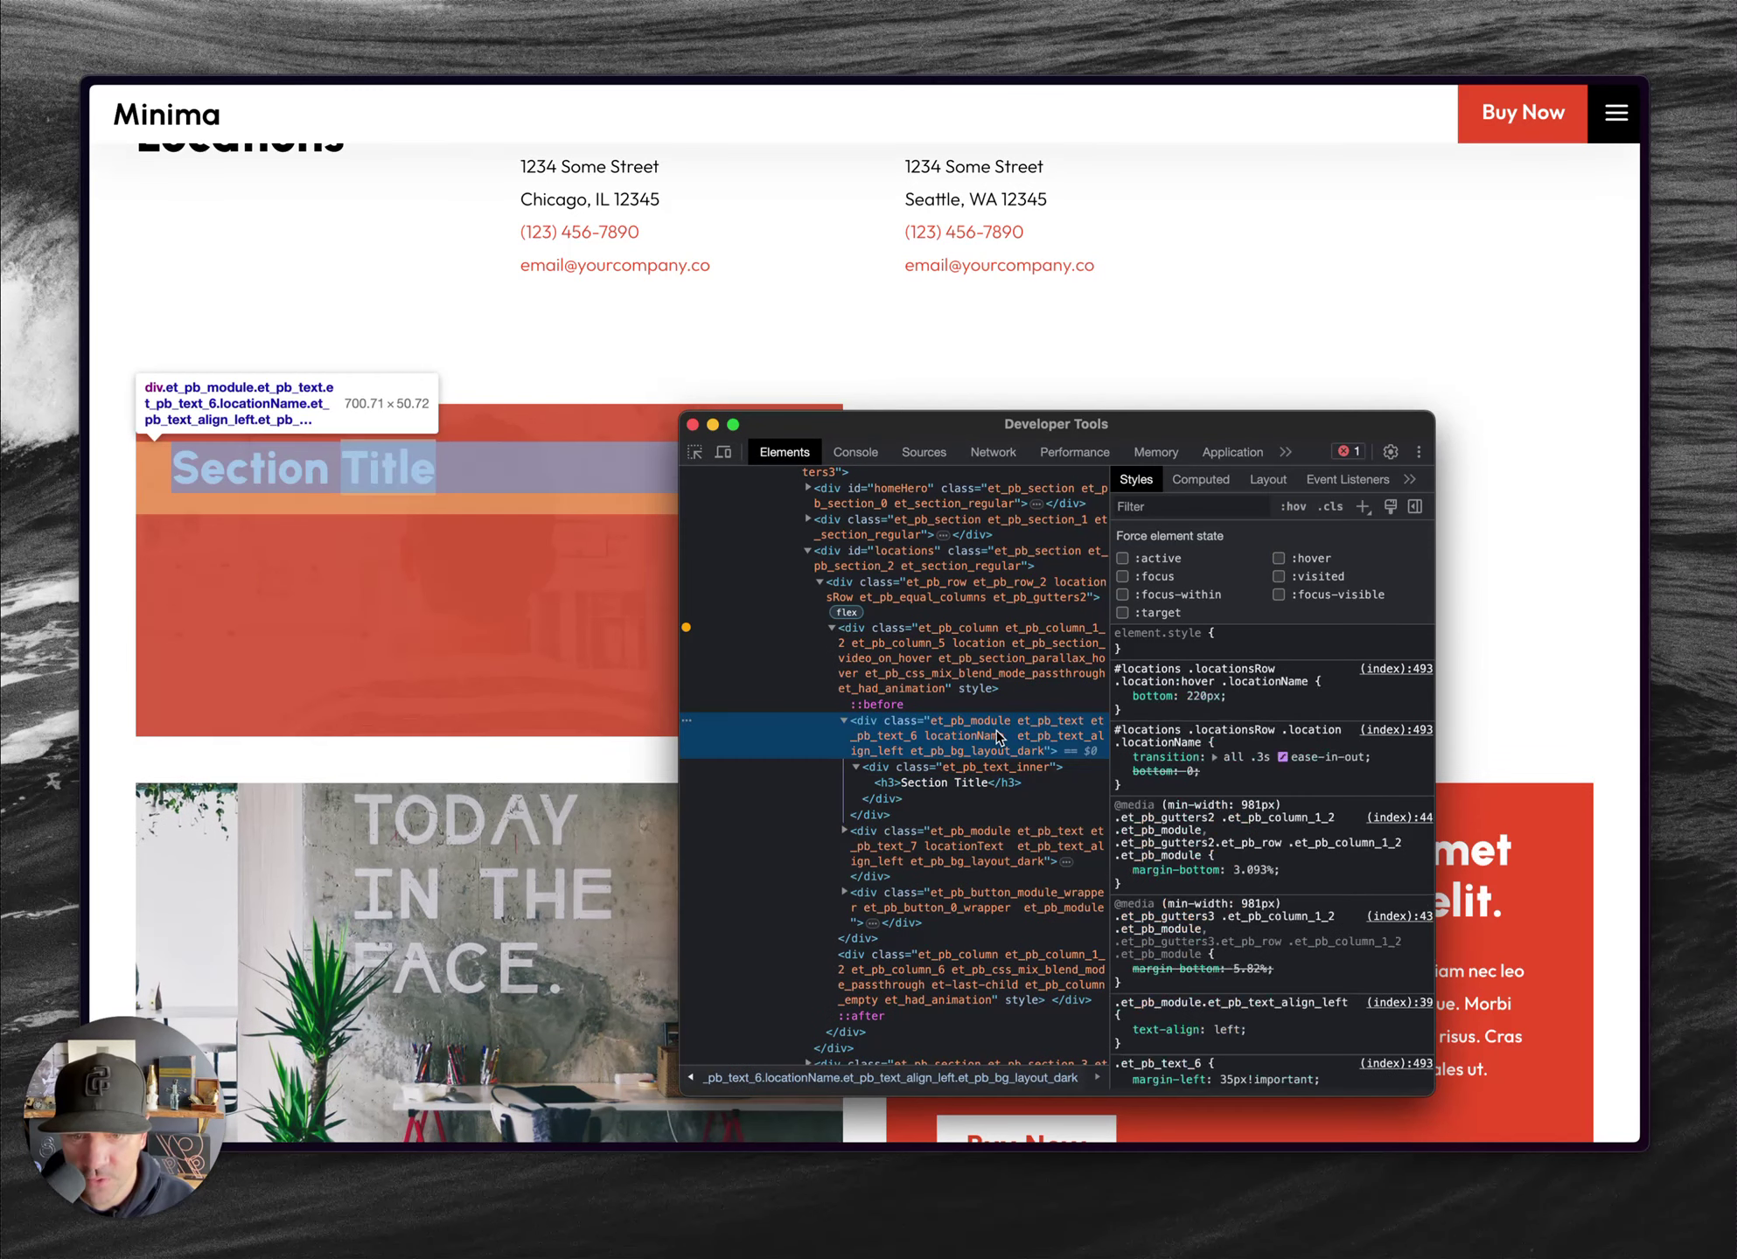
# - Set the inspected hover .locationName rule's bottom to 230px and move the Developer Tools window clear of the card
pyautogui.click(1207, 695)
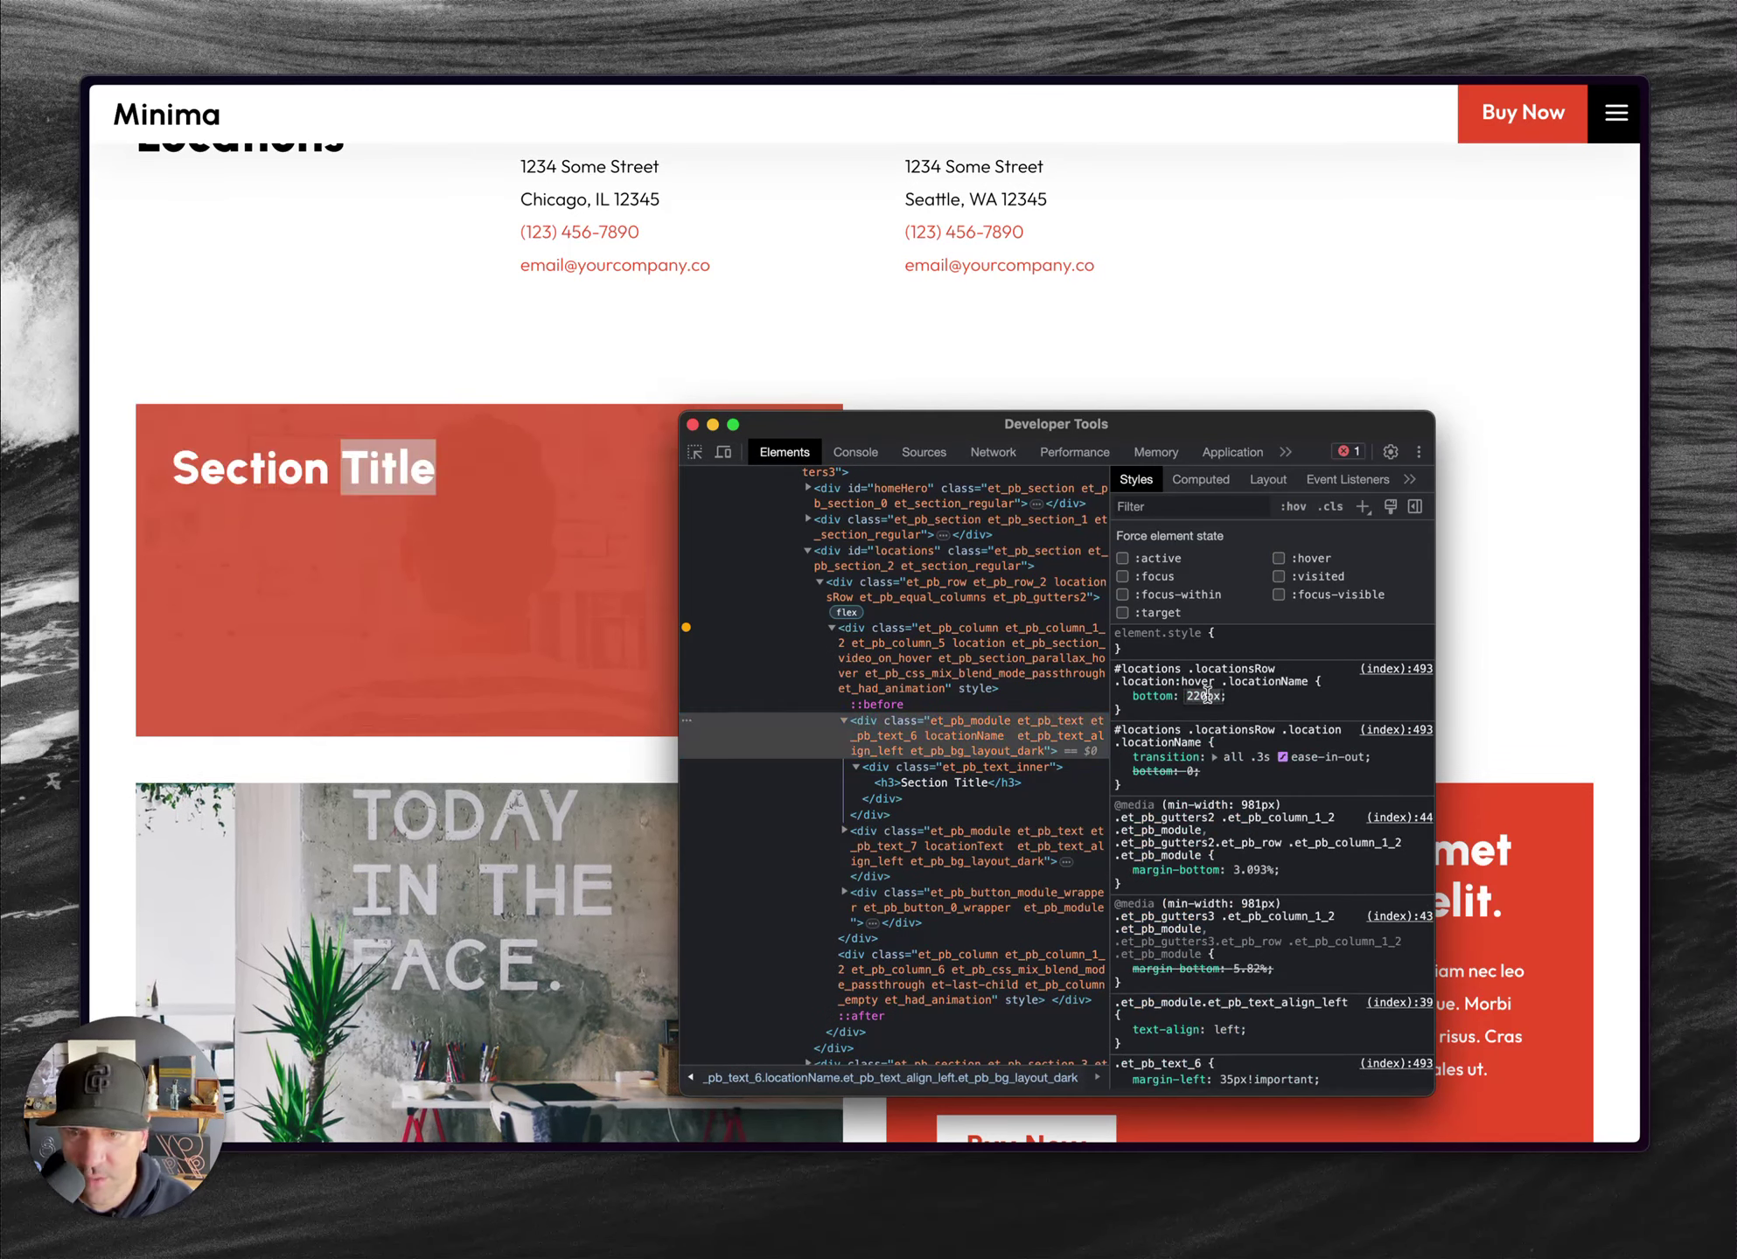
pyautogui.press('Up')
pyautogui.press('Up')
pyautogui.press('Up')
pyautogui.press('Up')
pyautogui.press('Up')
pyautogui.press('Up')
pyautogui.press('Up')
pyautogui.press('Up')
pyautogui.press('Up')
pyautogui.press('Up')
pyautogui.press('Up')
pyautogui.press('Up')
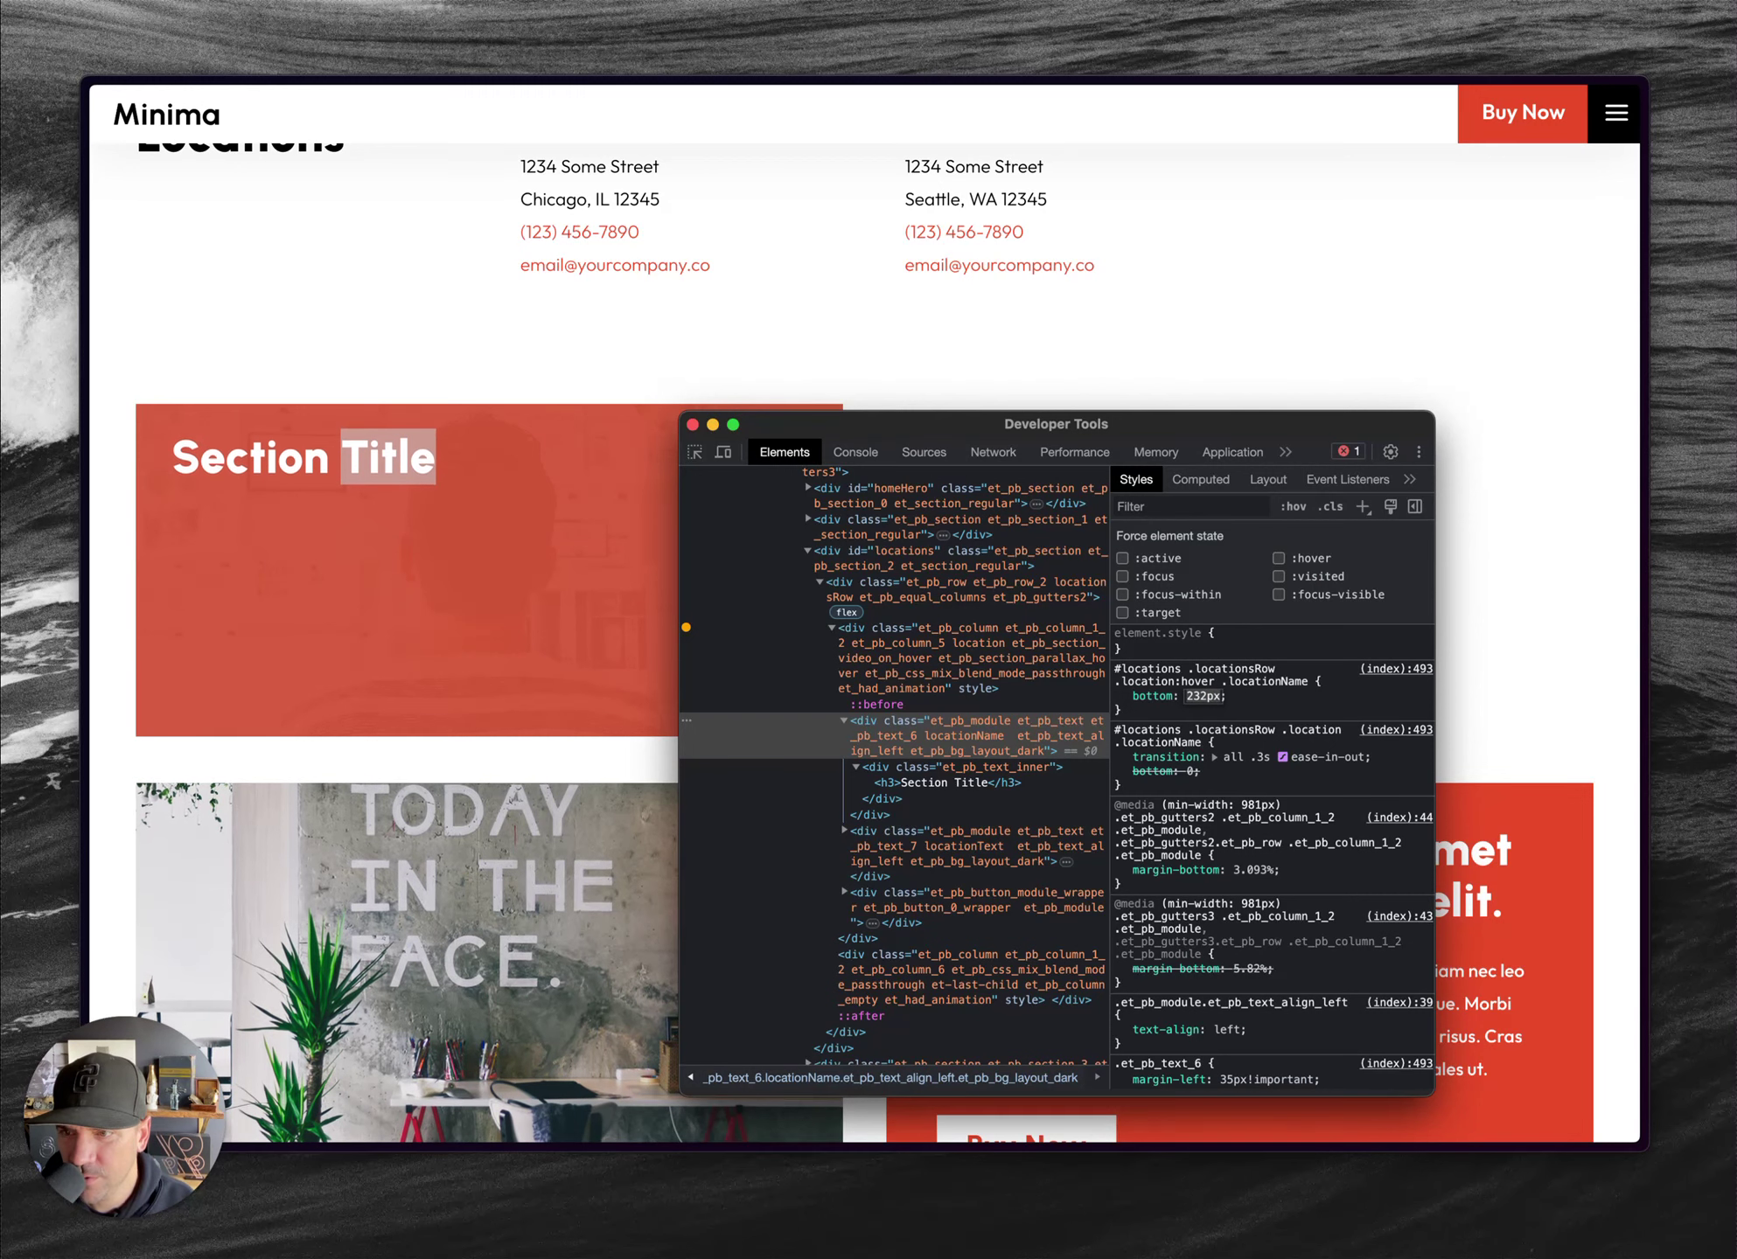
pyautogui.press('Down')
pyautogui.press('Down')
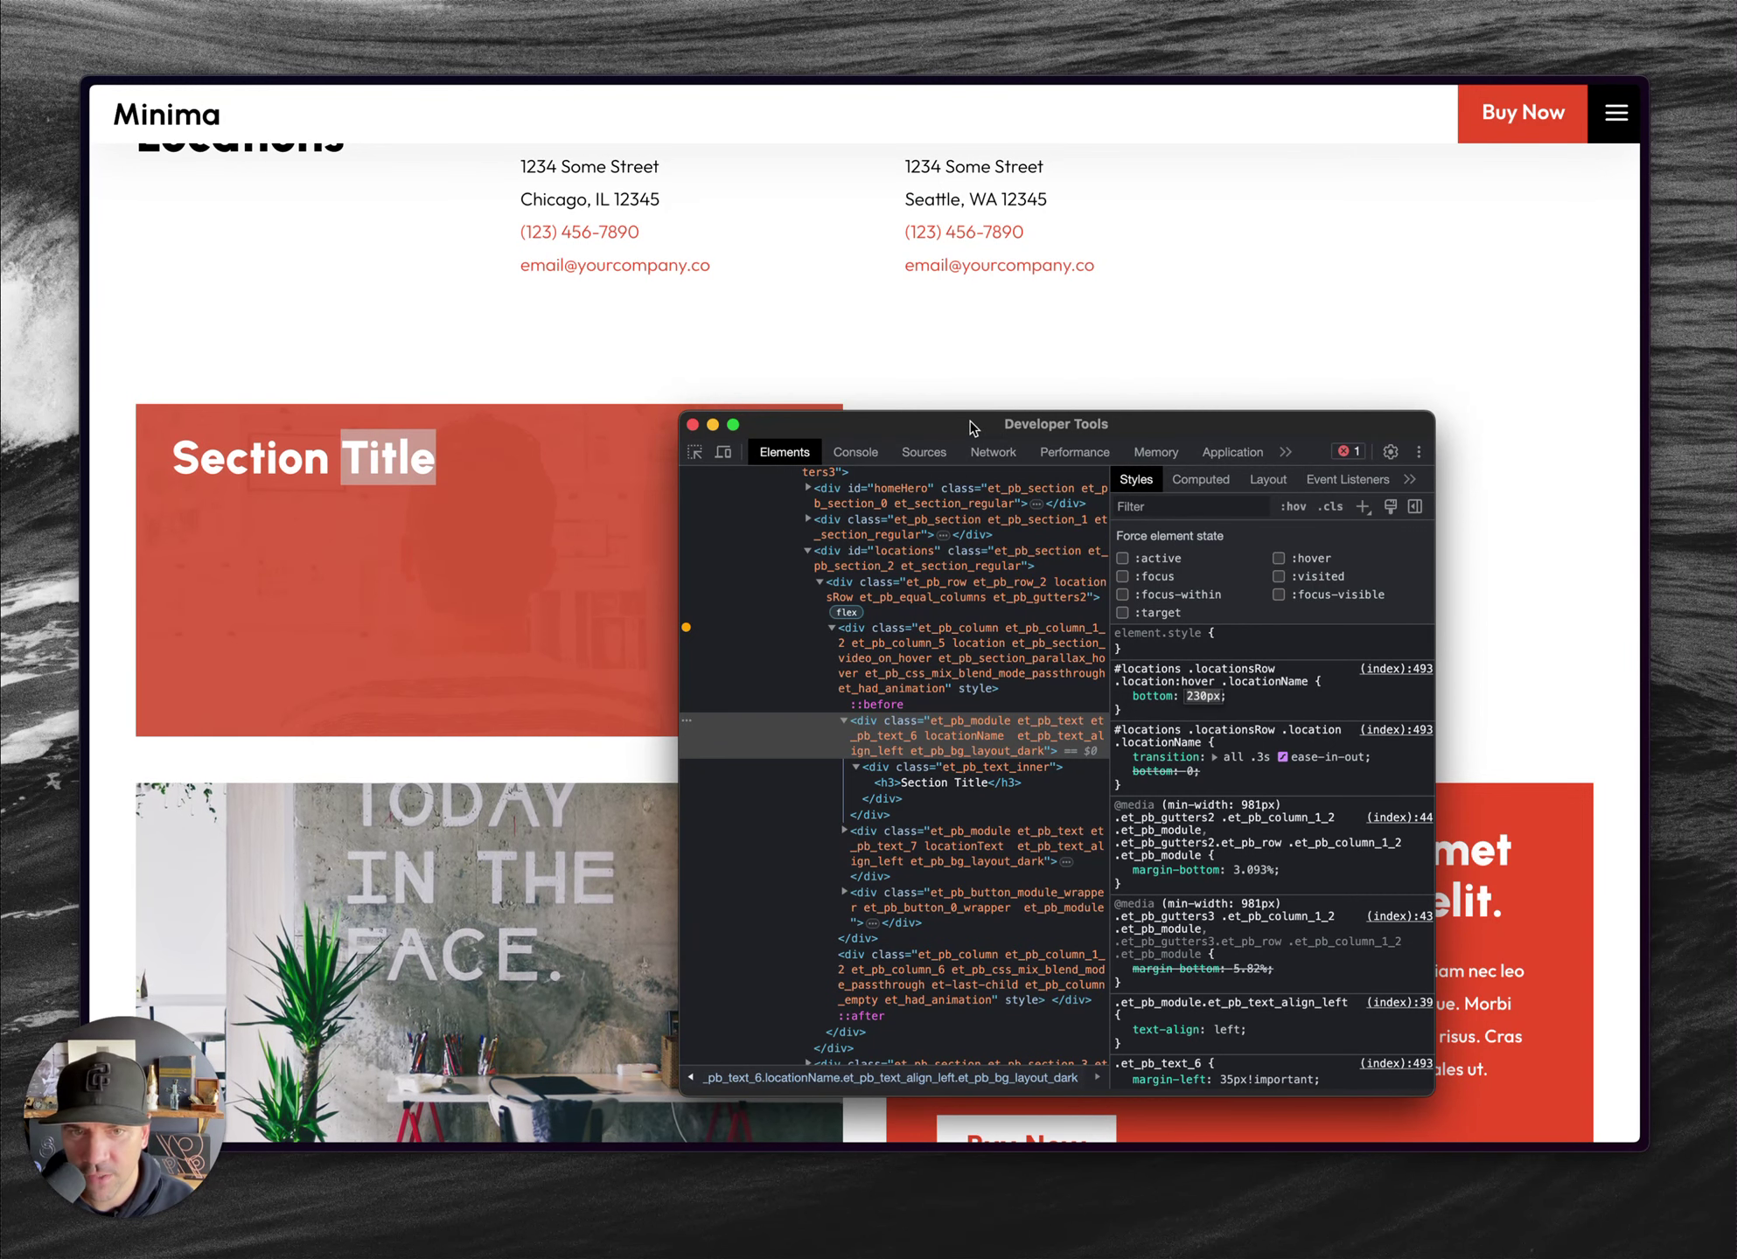
pyautogui.moveTo(967, 428); pyautogui.dragTo(1187, 387)
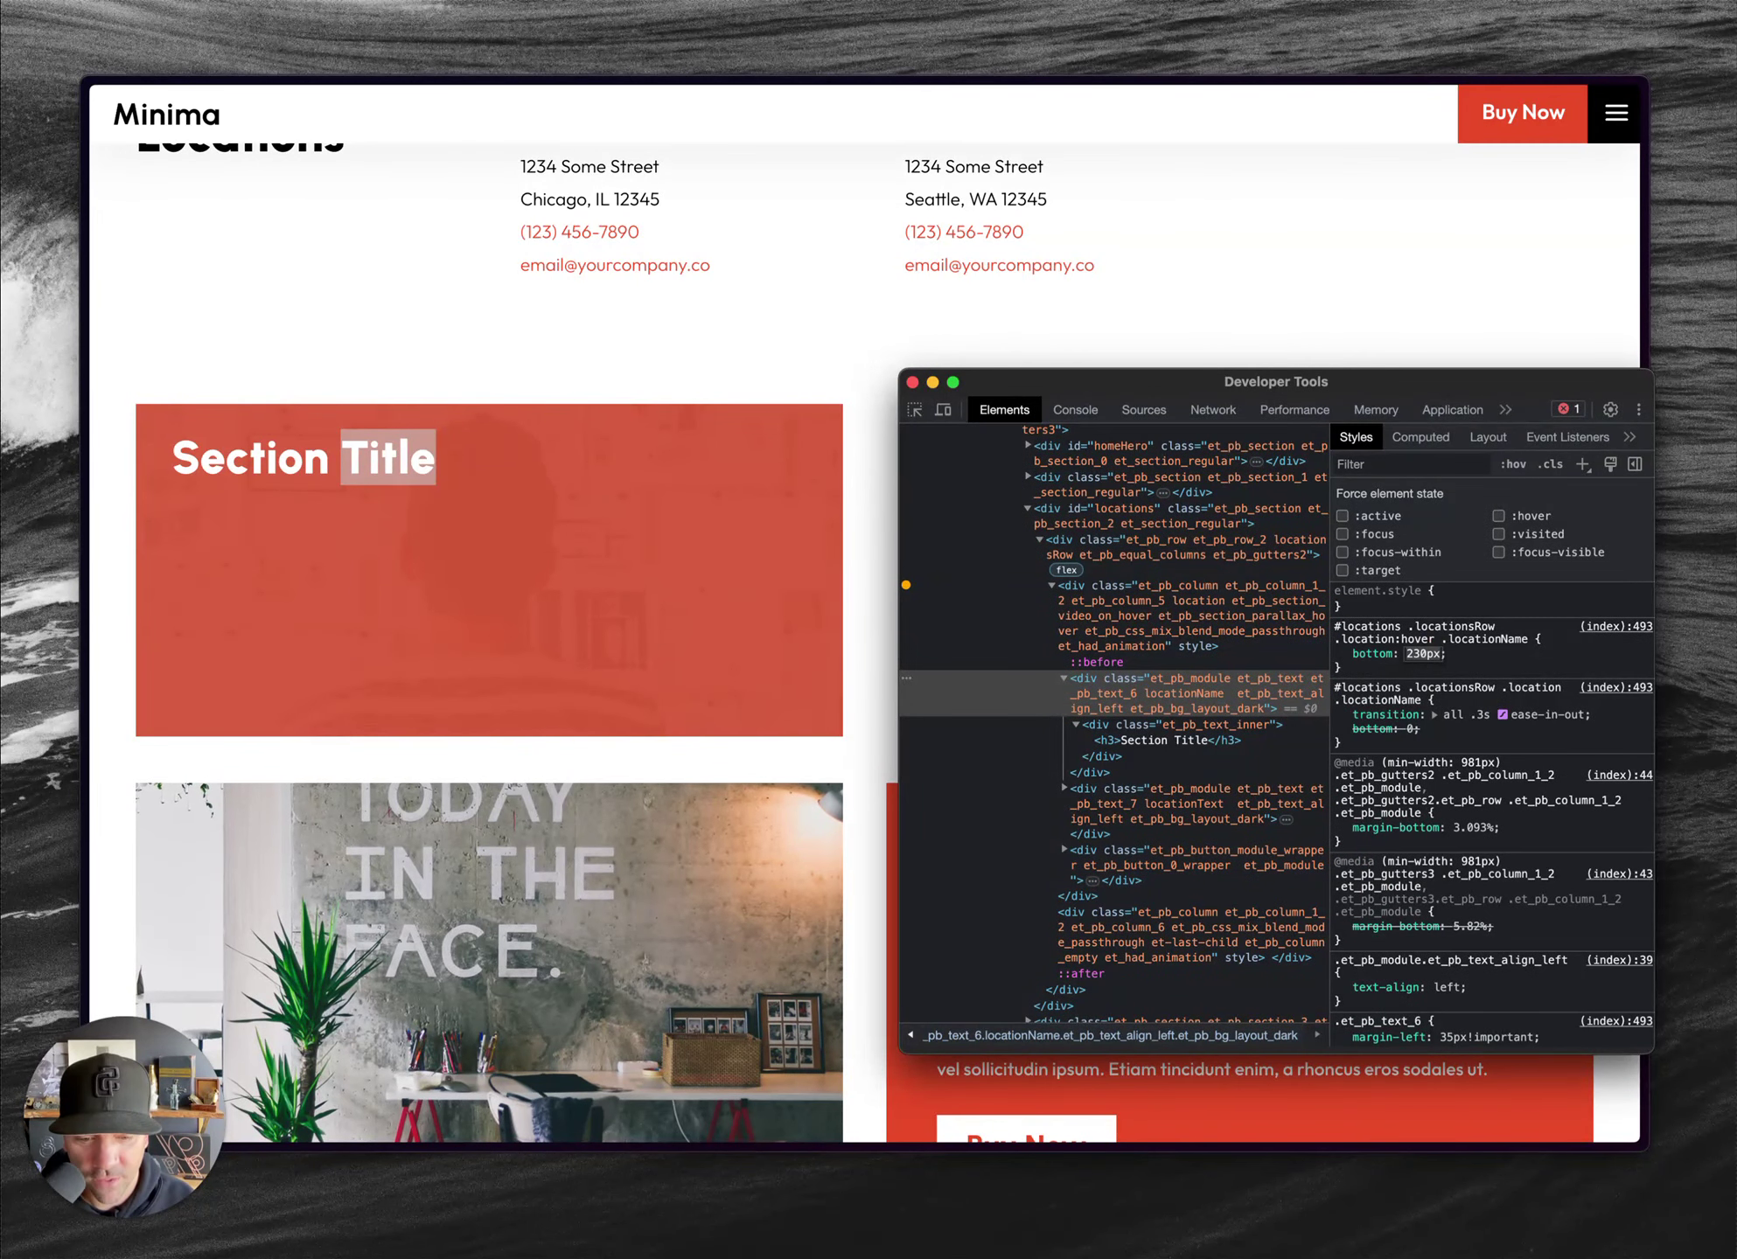
# - Switch to Nova, set the .location:hover .locationName rule's bottom to 230px in tutorial.css, and return to the page in the Divi builder
pyautogui.press('super+Tab')
pyautogui.click(1022, 669)
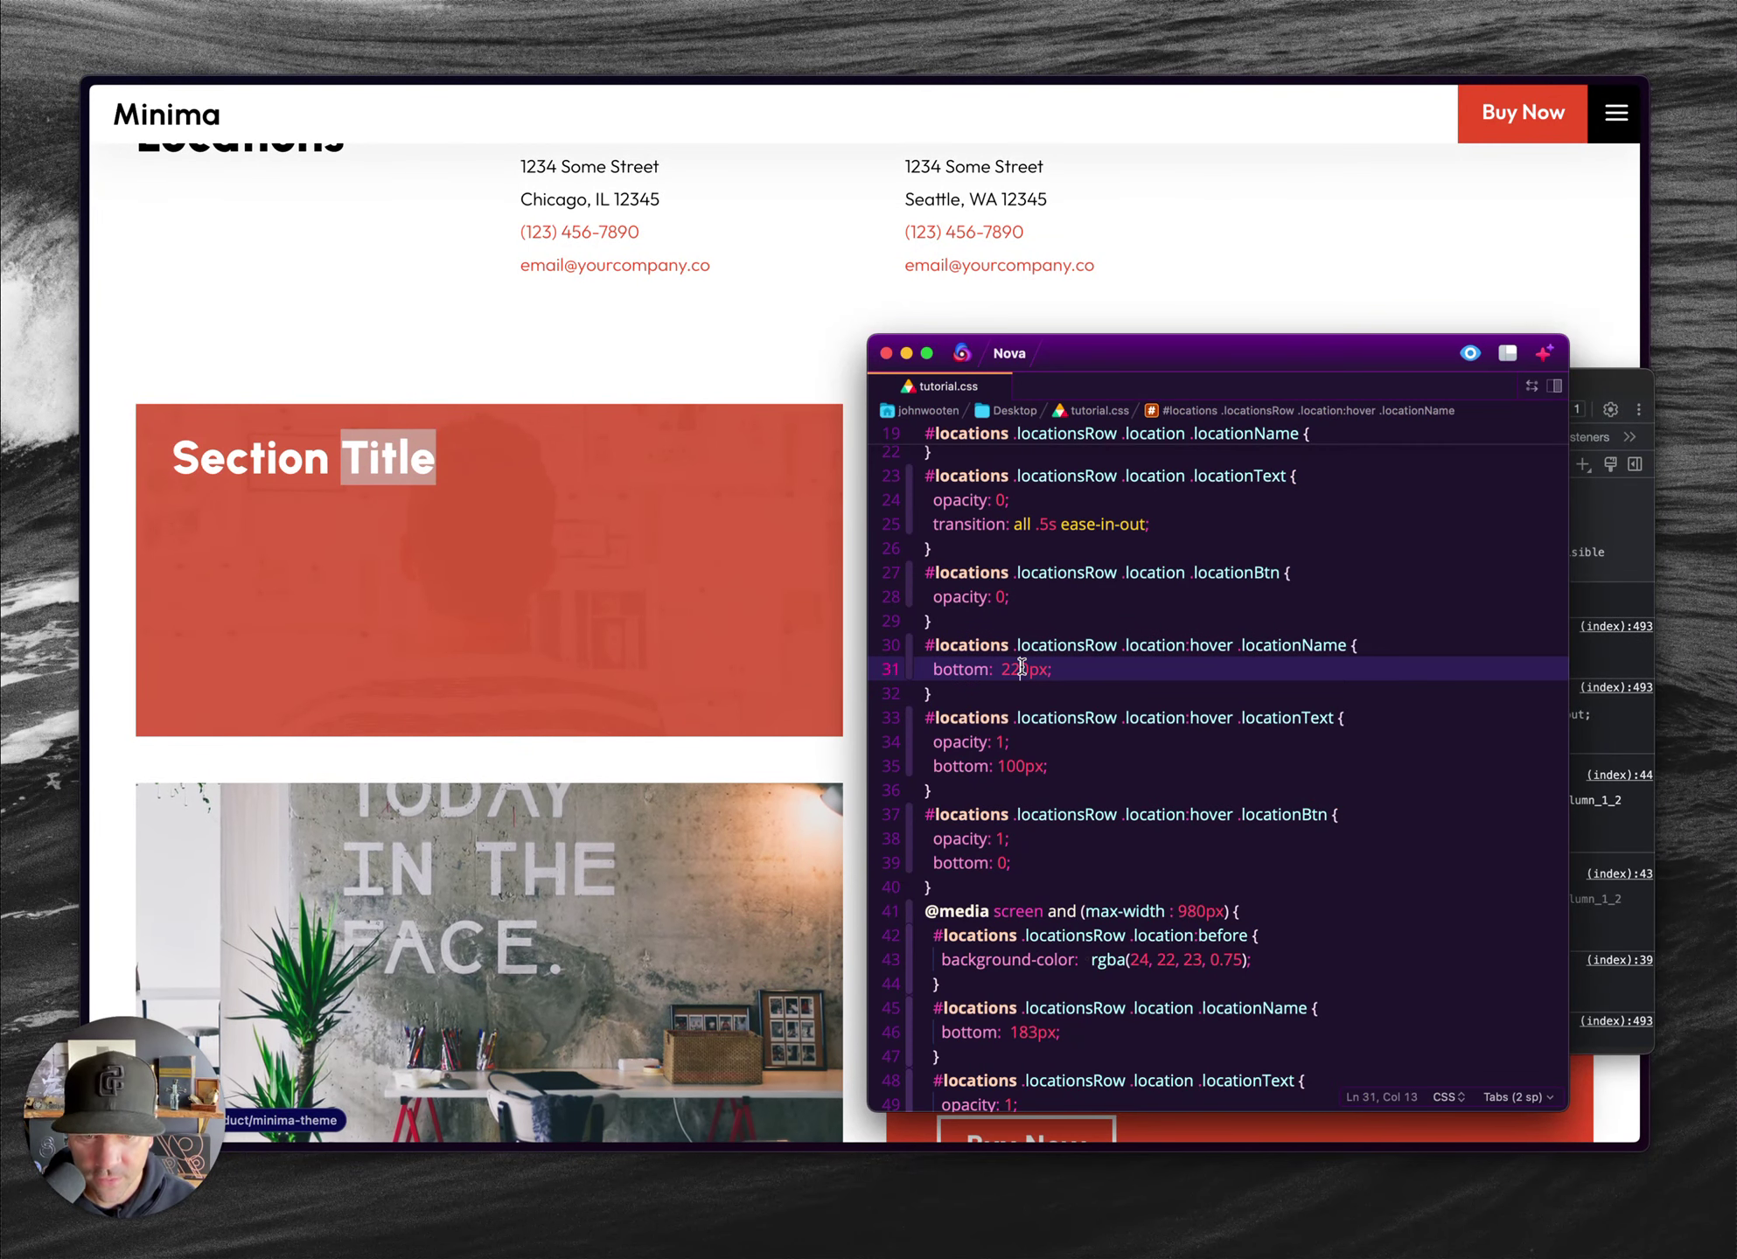
pyautogui.click(750, 710)
pyautogui.hotkey('ctrl', 'Tab')
pyautogui.hotkey('ctrl', 'Tab')
pyautogui.hotkey('ctrl', 'Tab')
pyautogui.hotkey('ctrl', 'Tab')
pyautogui.hotkey('ctrl', 'Tab')
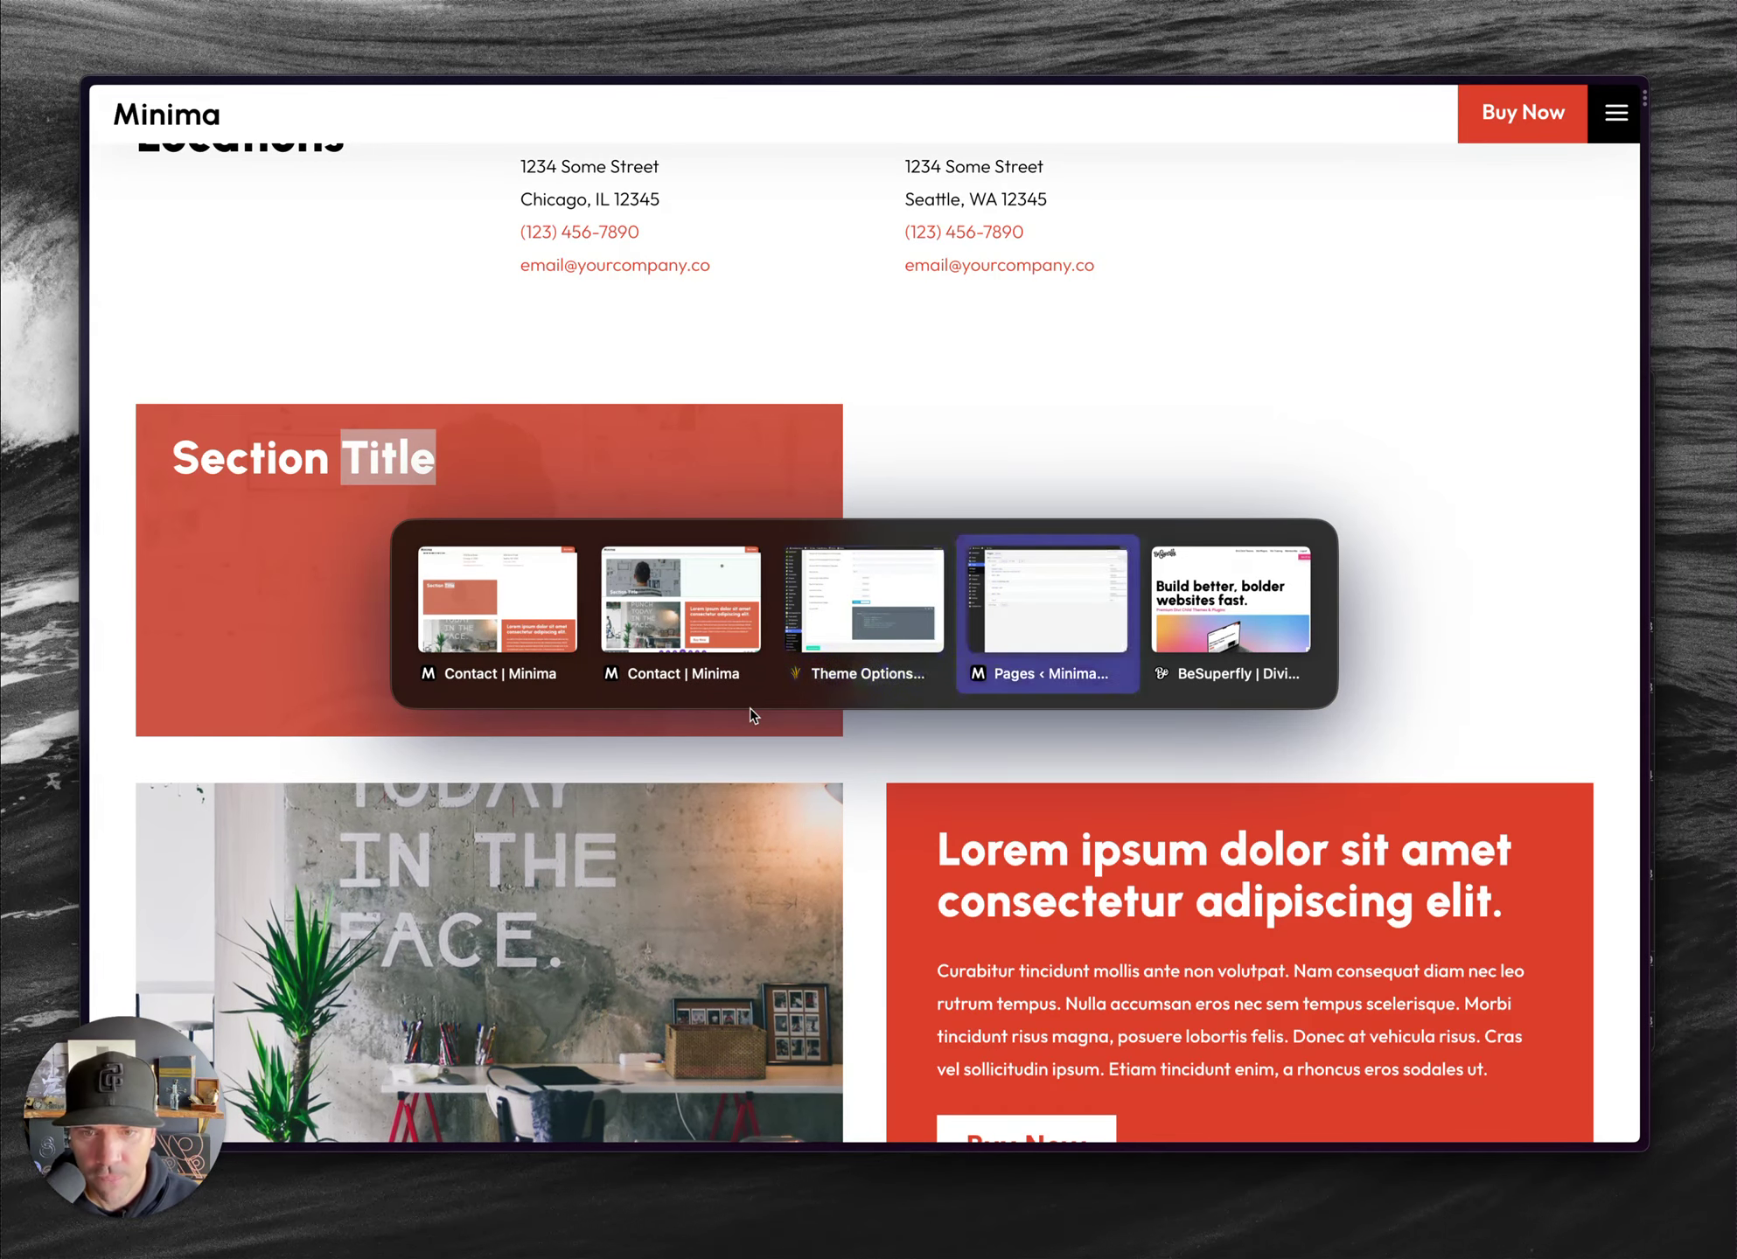
pyautogui.hotkey('ctrl', 'Tab')
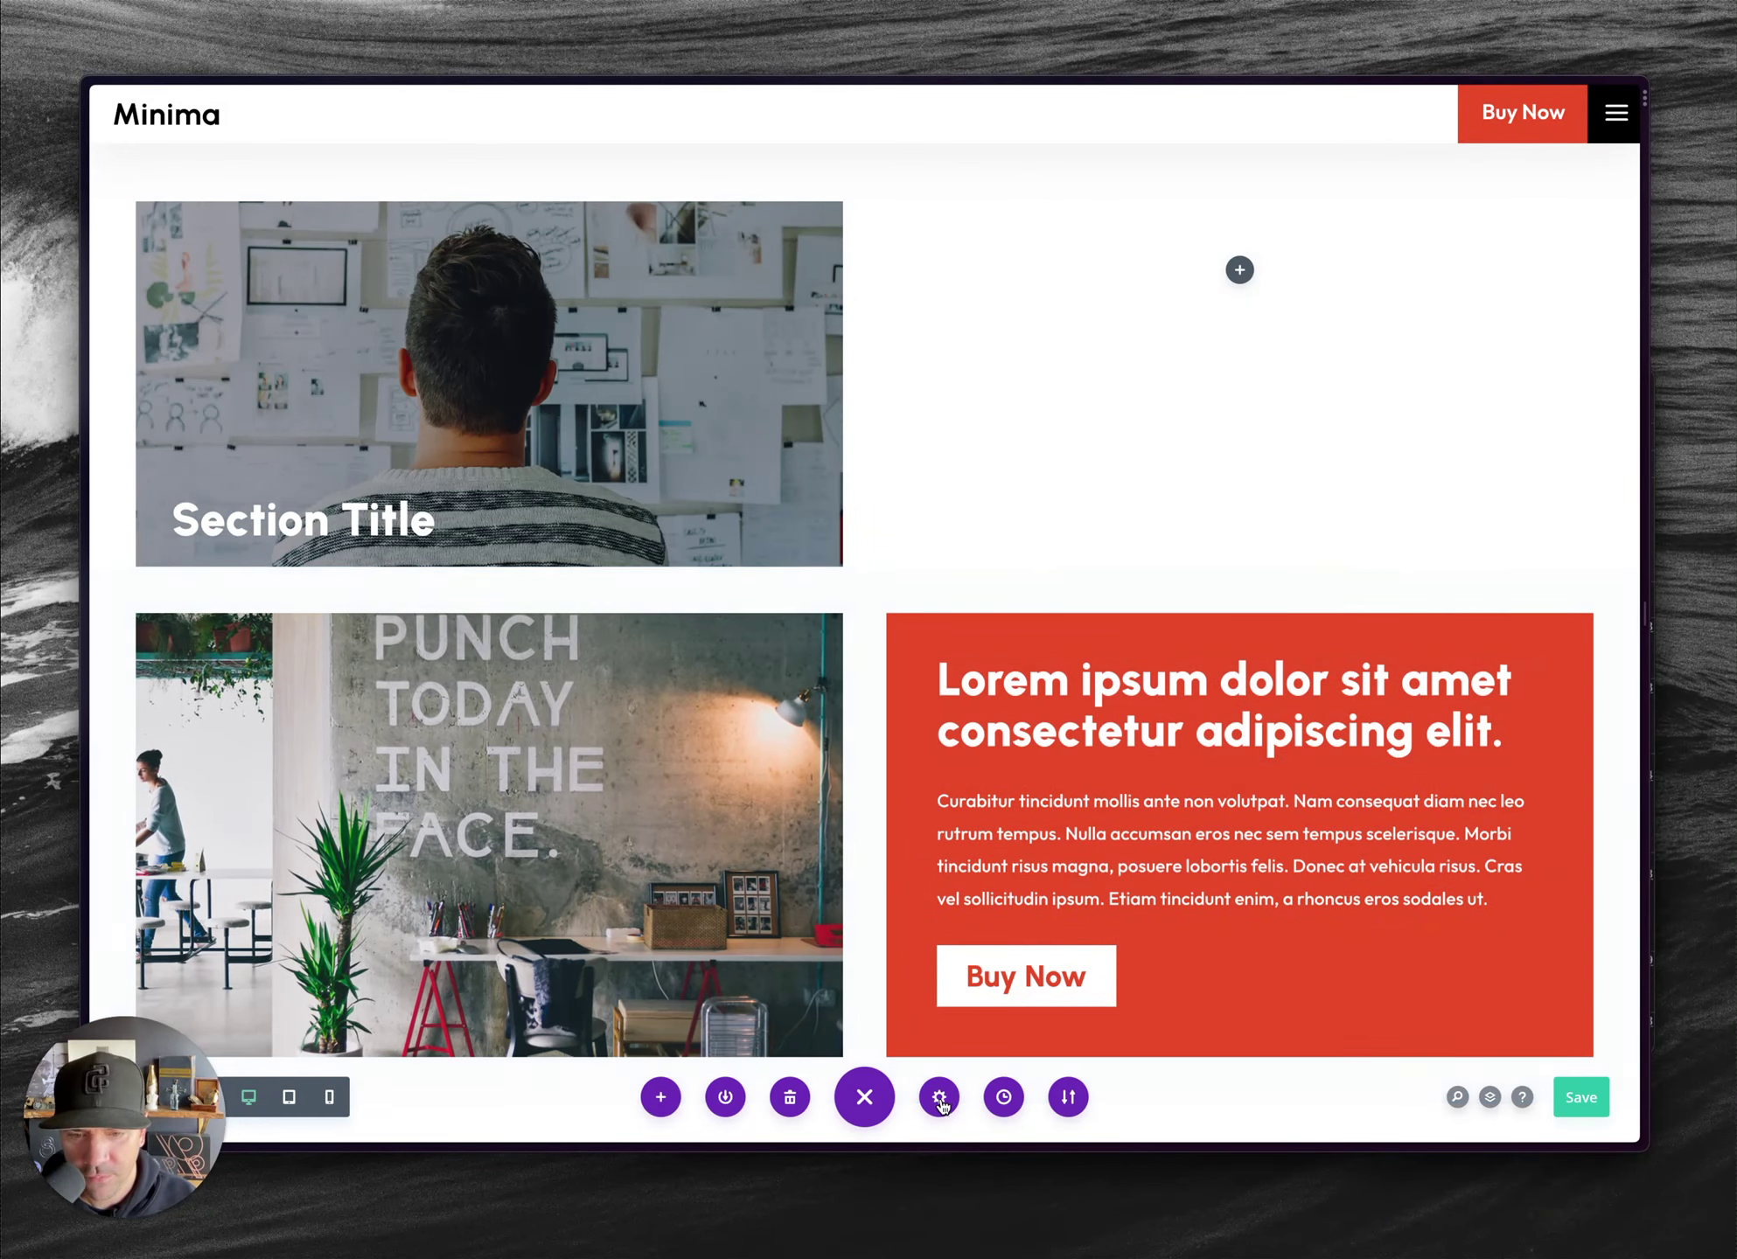
# - Set the hover .locationName rule's bottom to 230px in the page's Custom CSS and save the page
pyautogui.click(939, 1097)
pyautogui.click(1316, 288)
pyautogui.click(1250, 378)
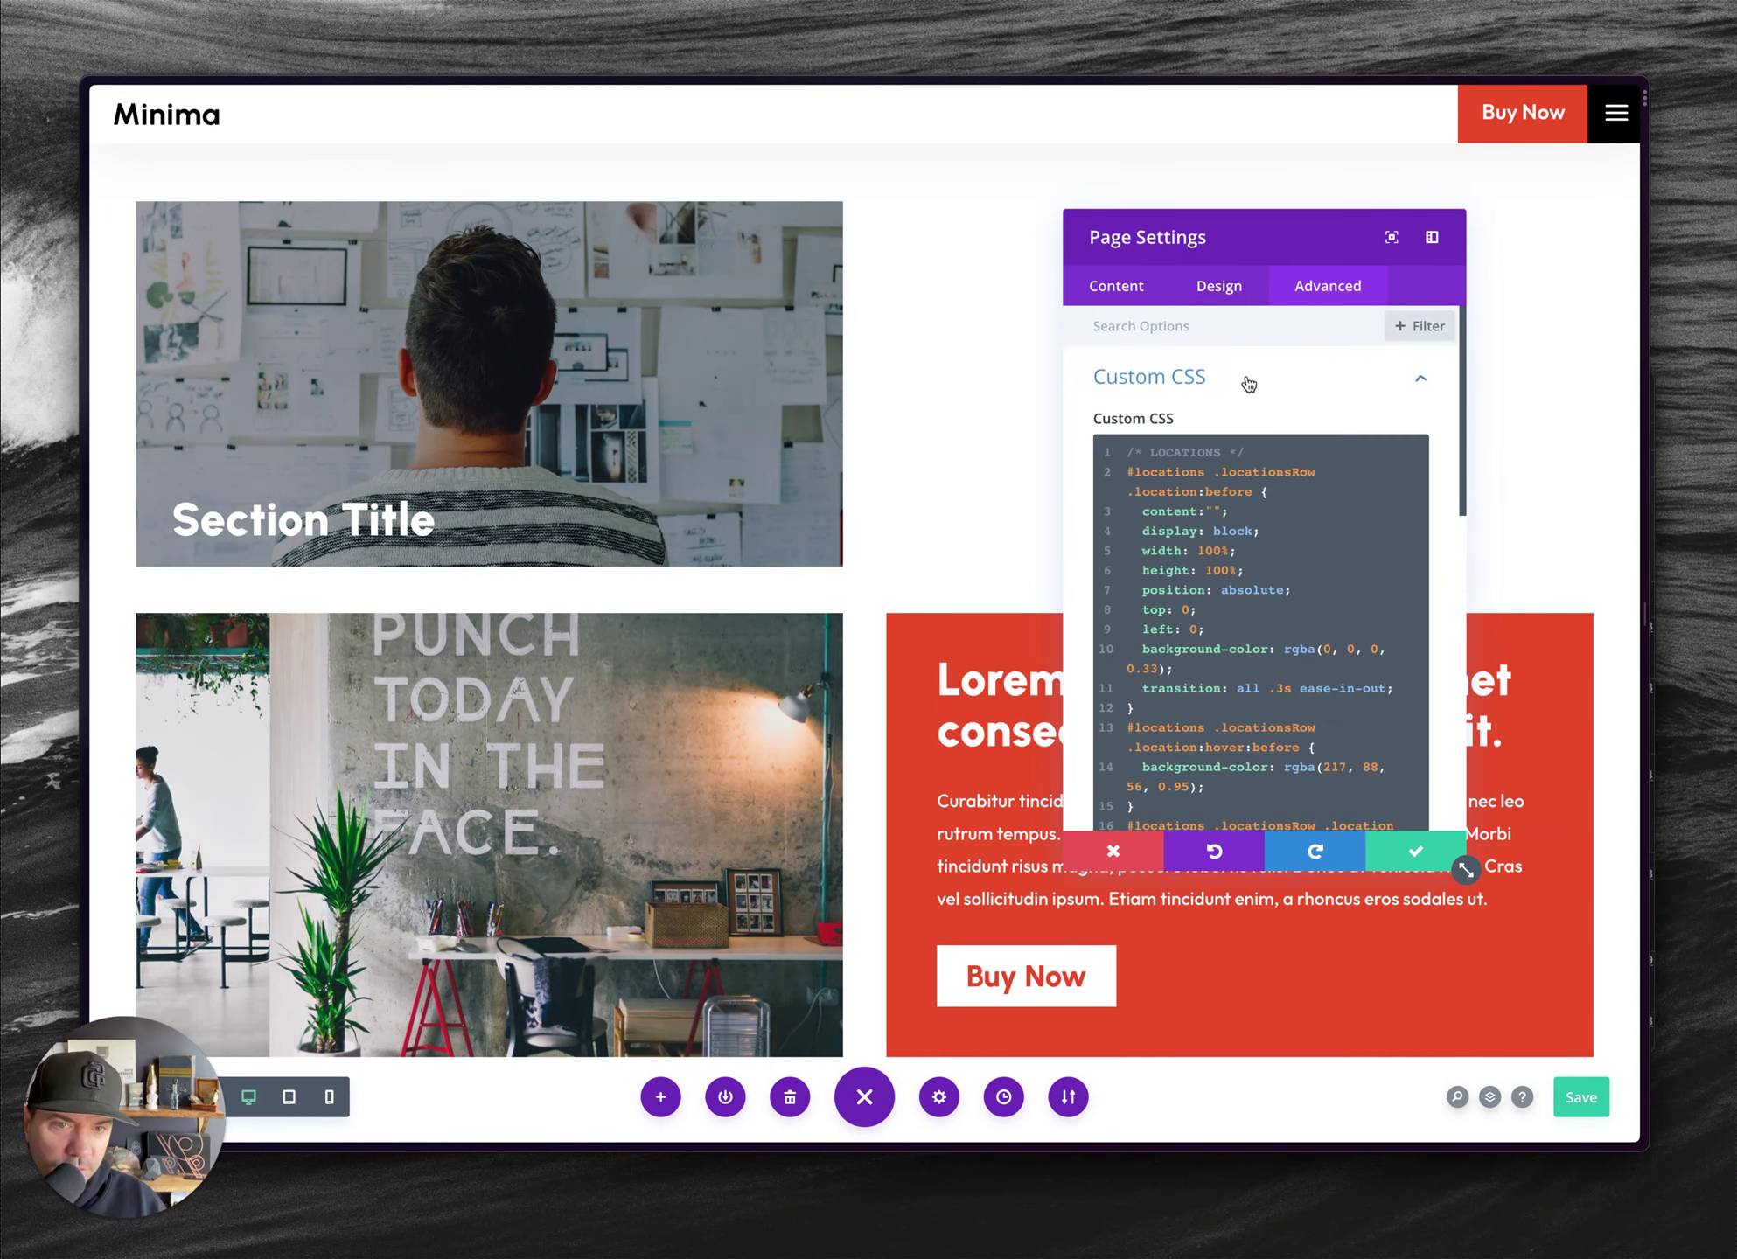
pyautogui.scroll(-7, 1221, 615)
pyautogui.click(1229, 542)
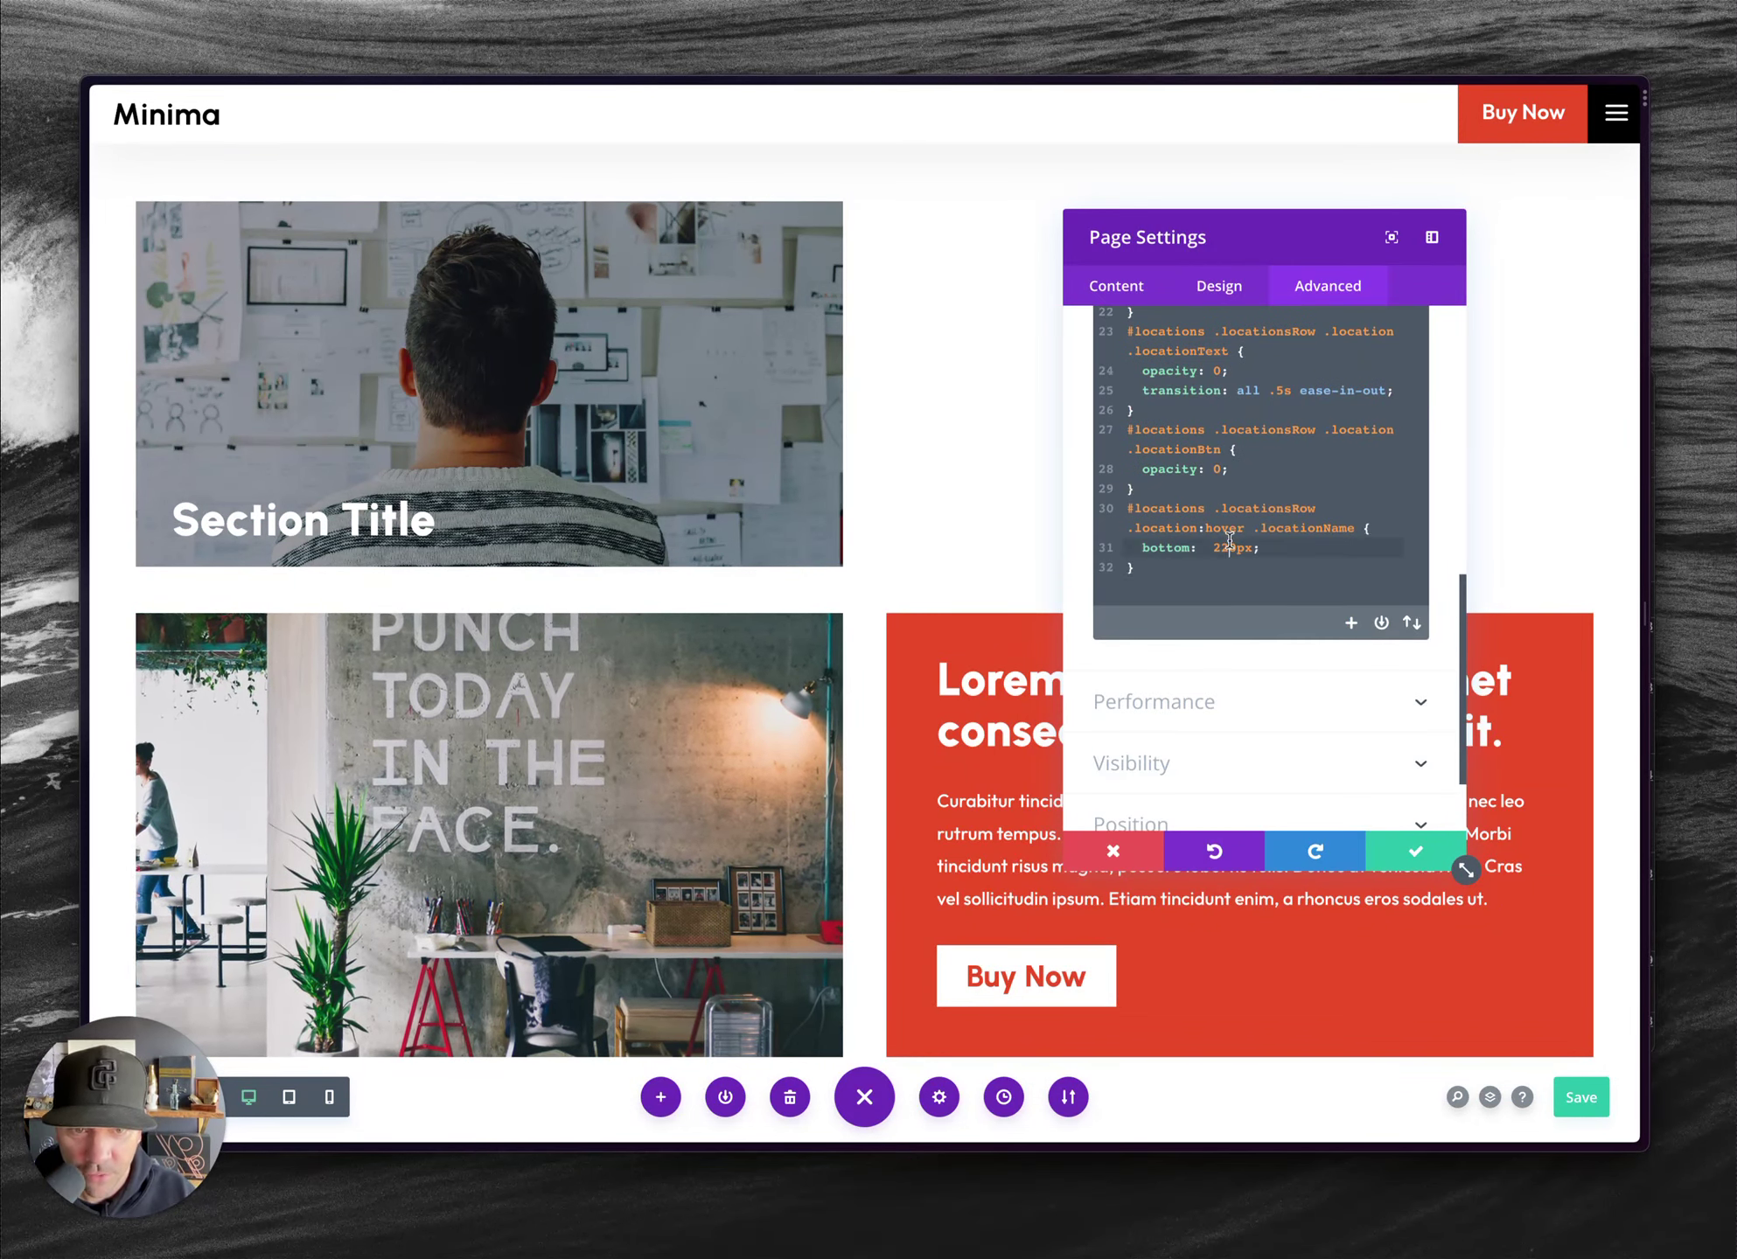
pyautogui.press('BackSpace')
pyautogui.write('3')
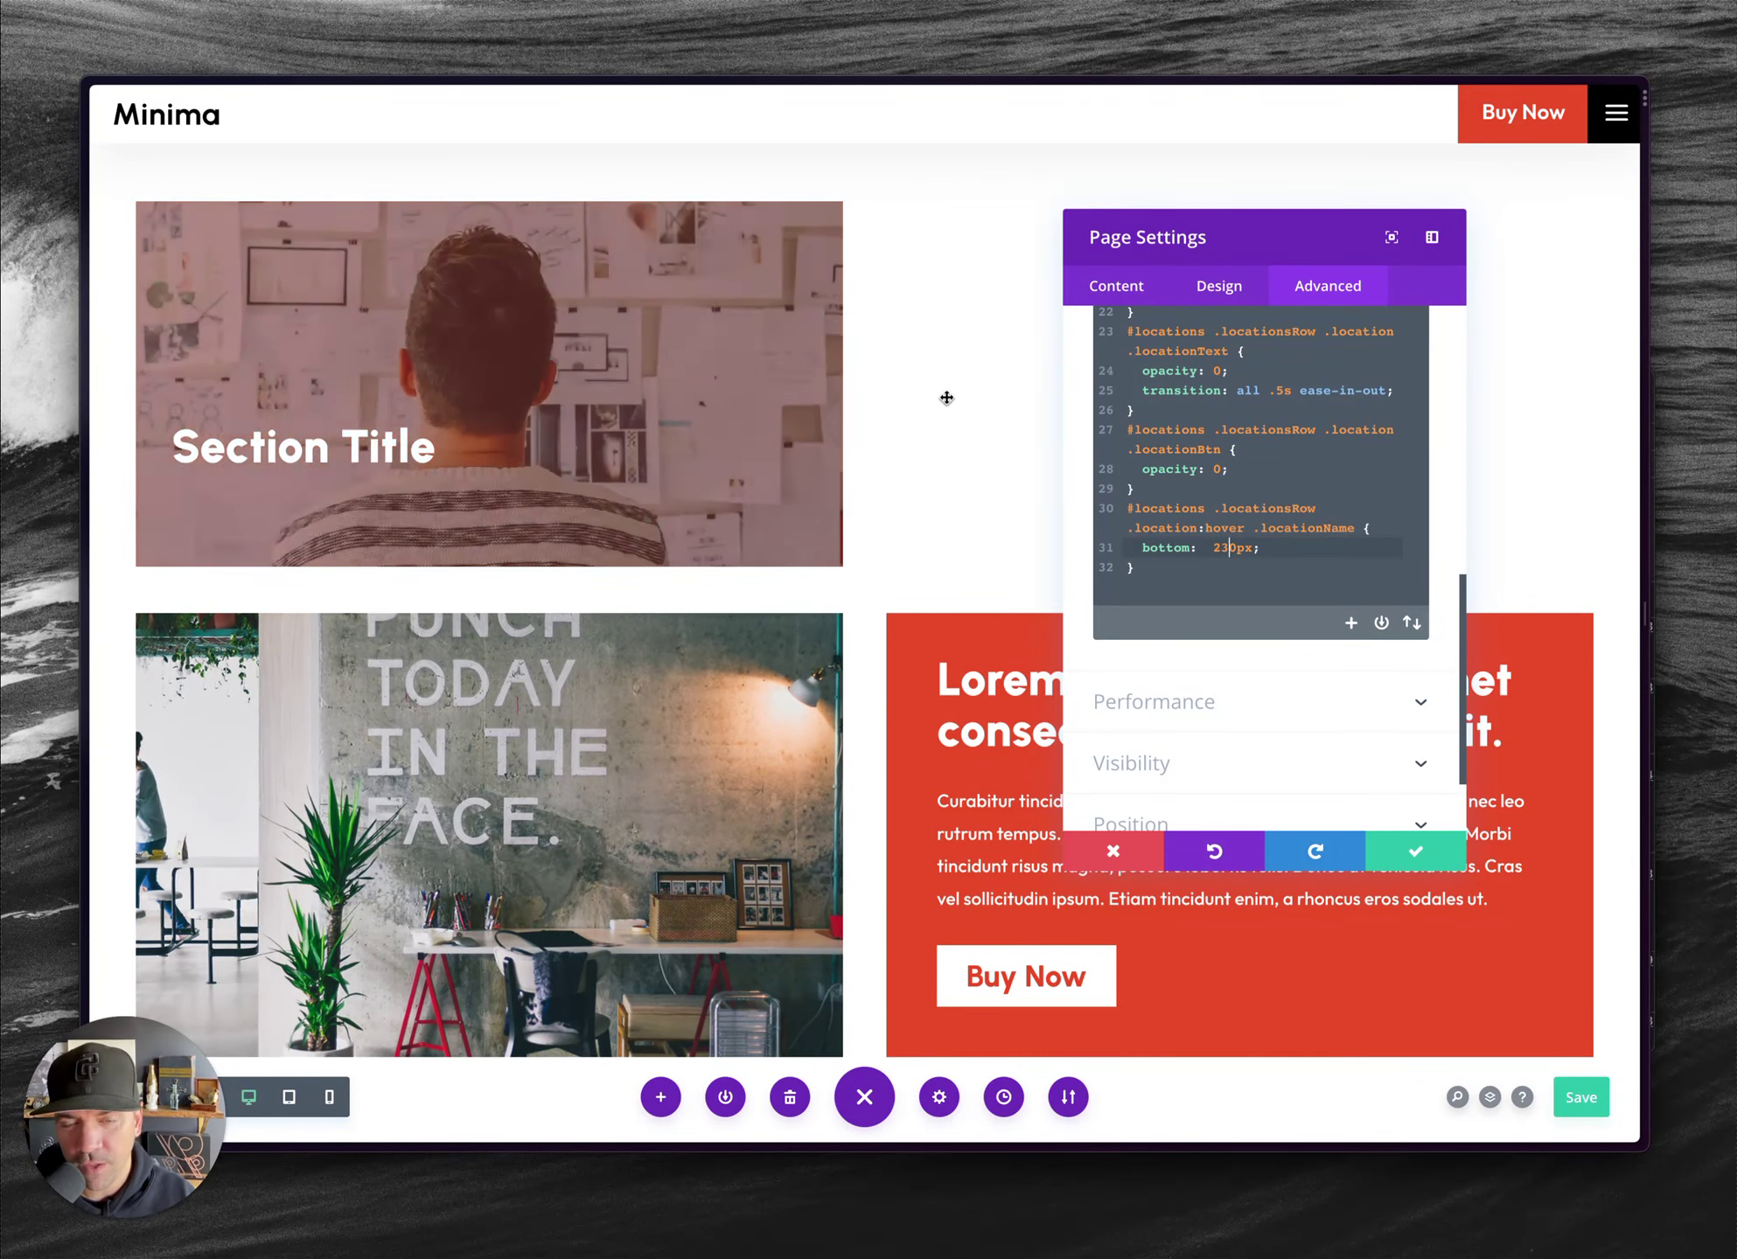
pyautogui.hotkey('ctrl', 's')
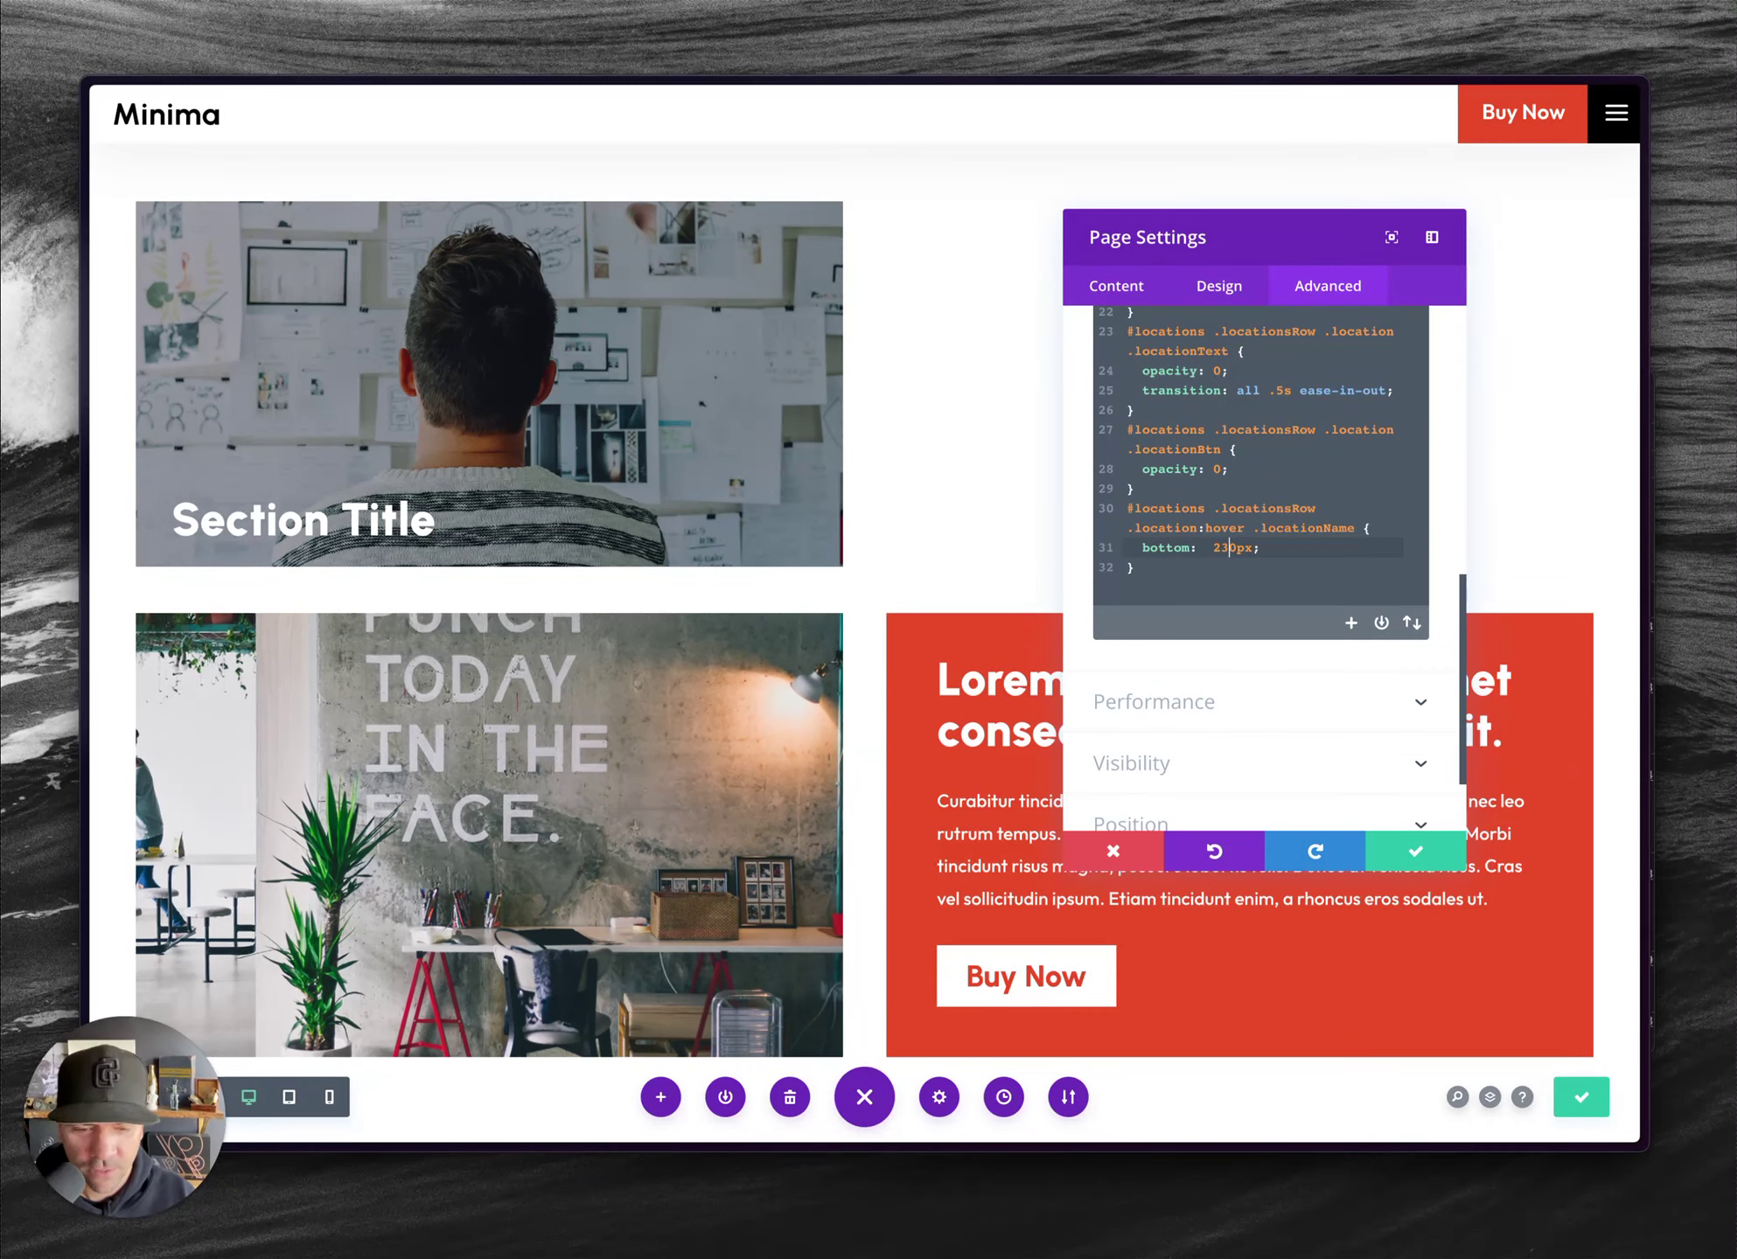
# - Switch to Nova, copy the .location:hover rules for .locationText and .locationBtn from tutorial.css, and return to the browser
pyautogui.press('super+Tab')
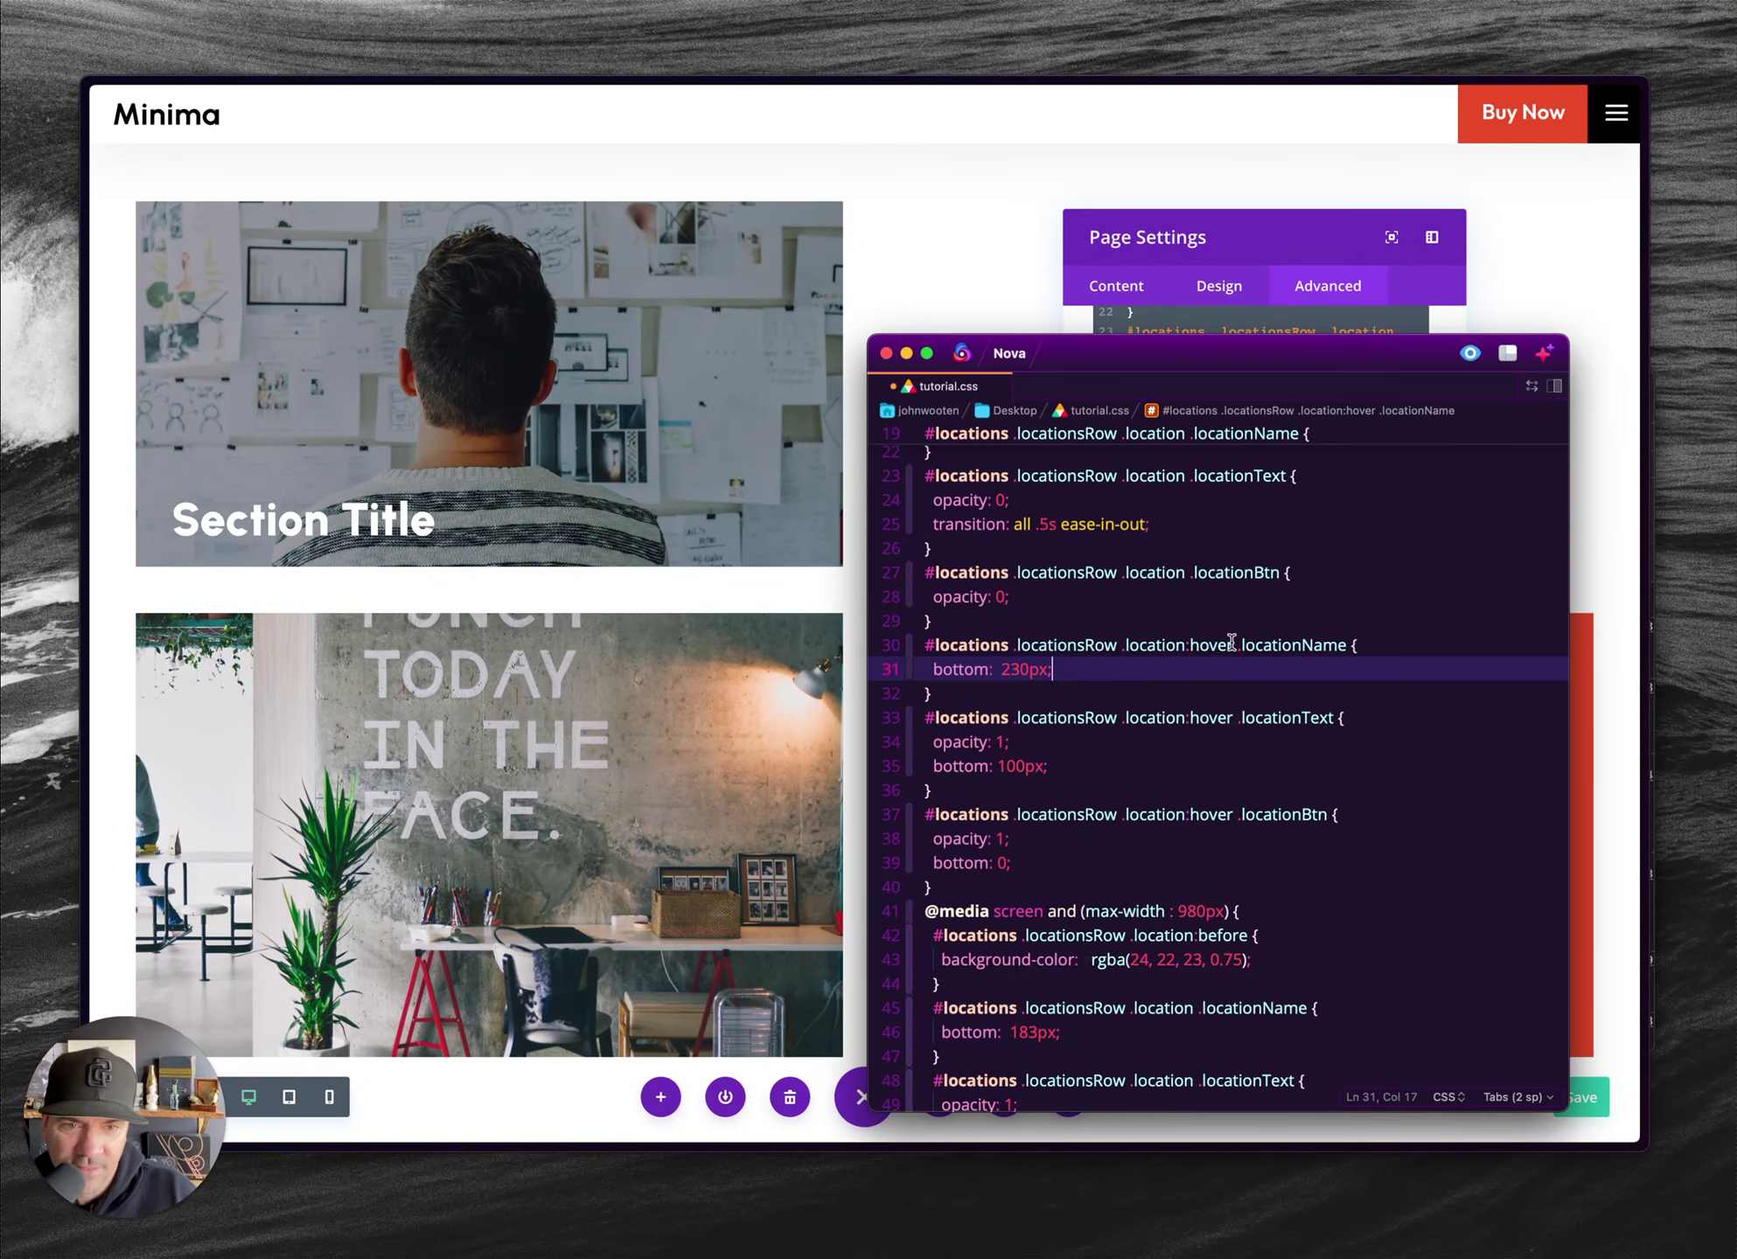
pyautogui.click(983, 703)
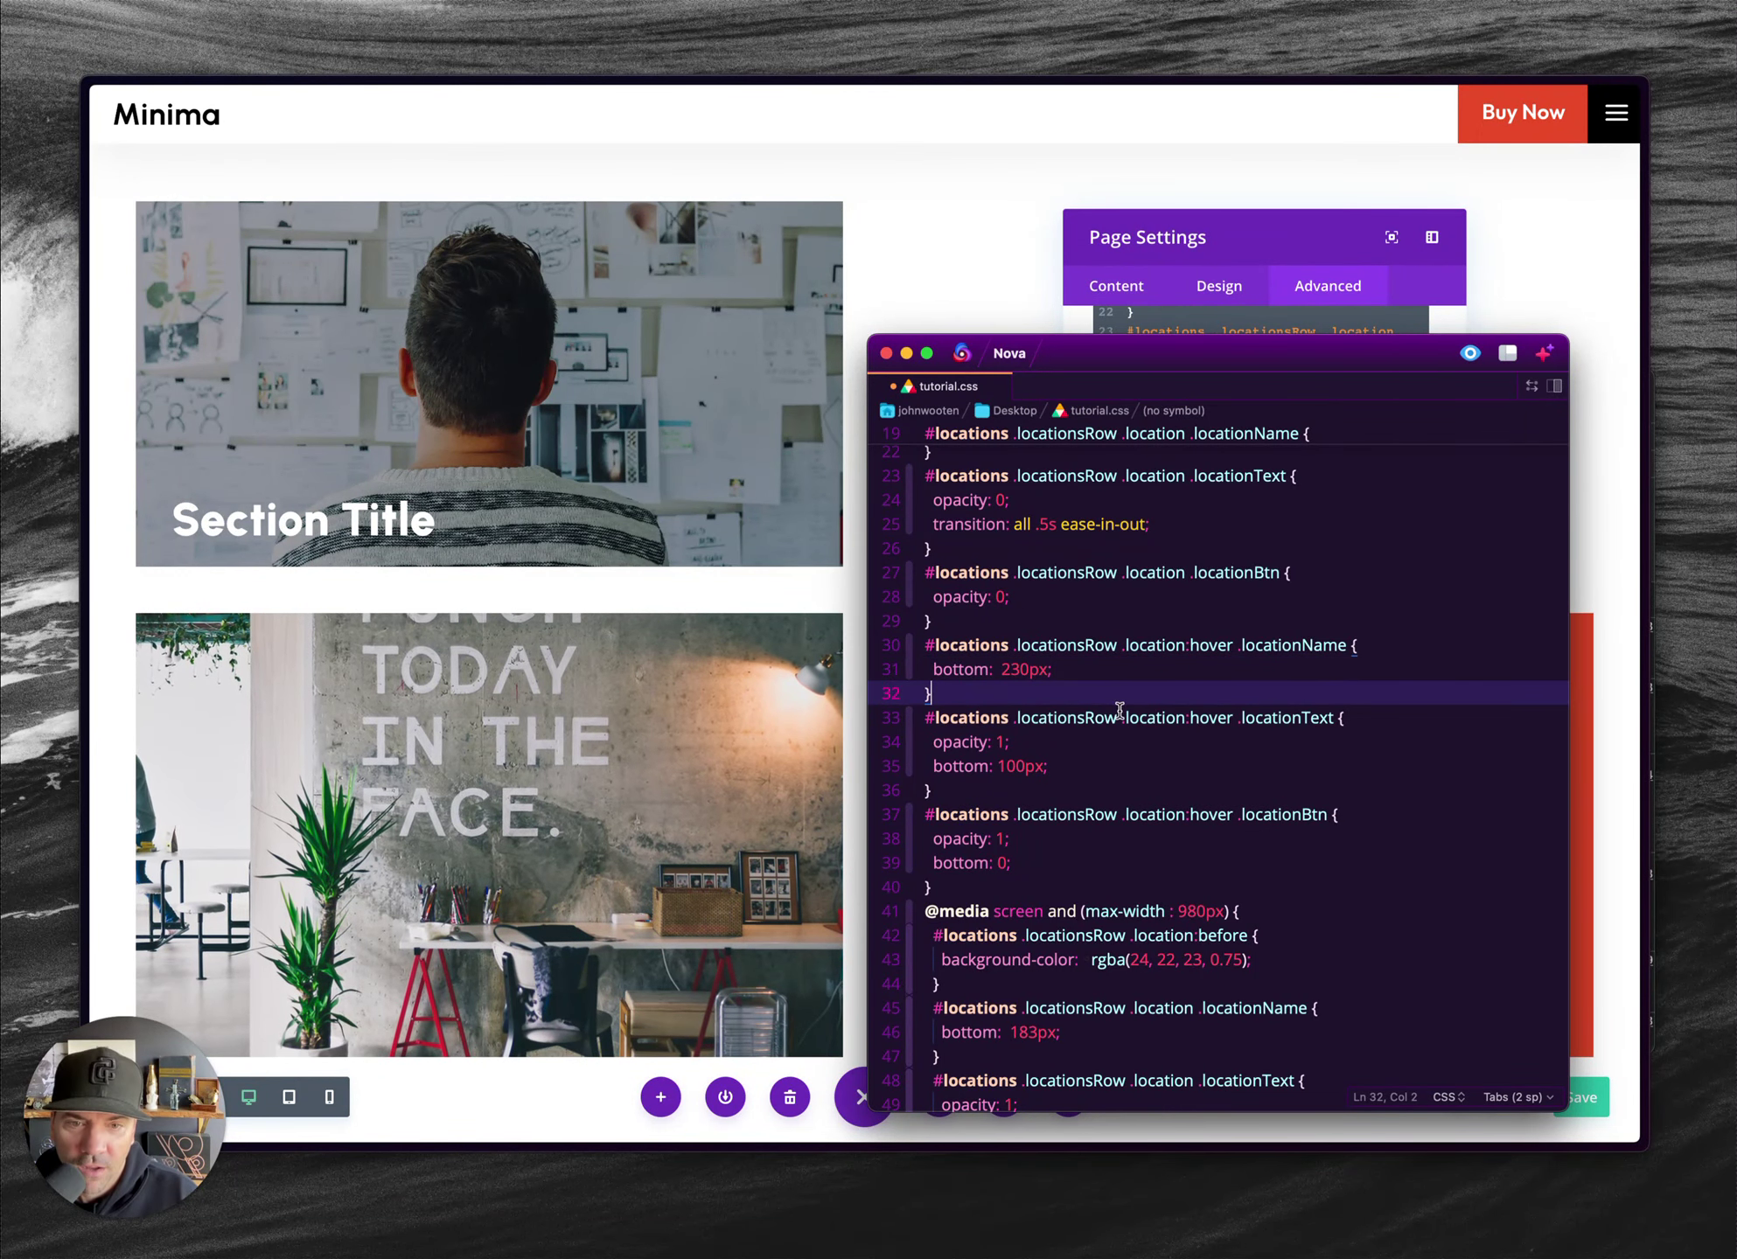
pyautogui.doubleClick(1163, 717)
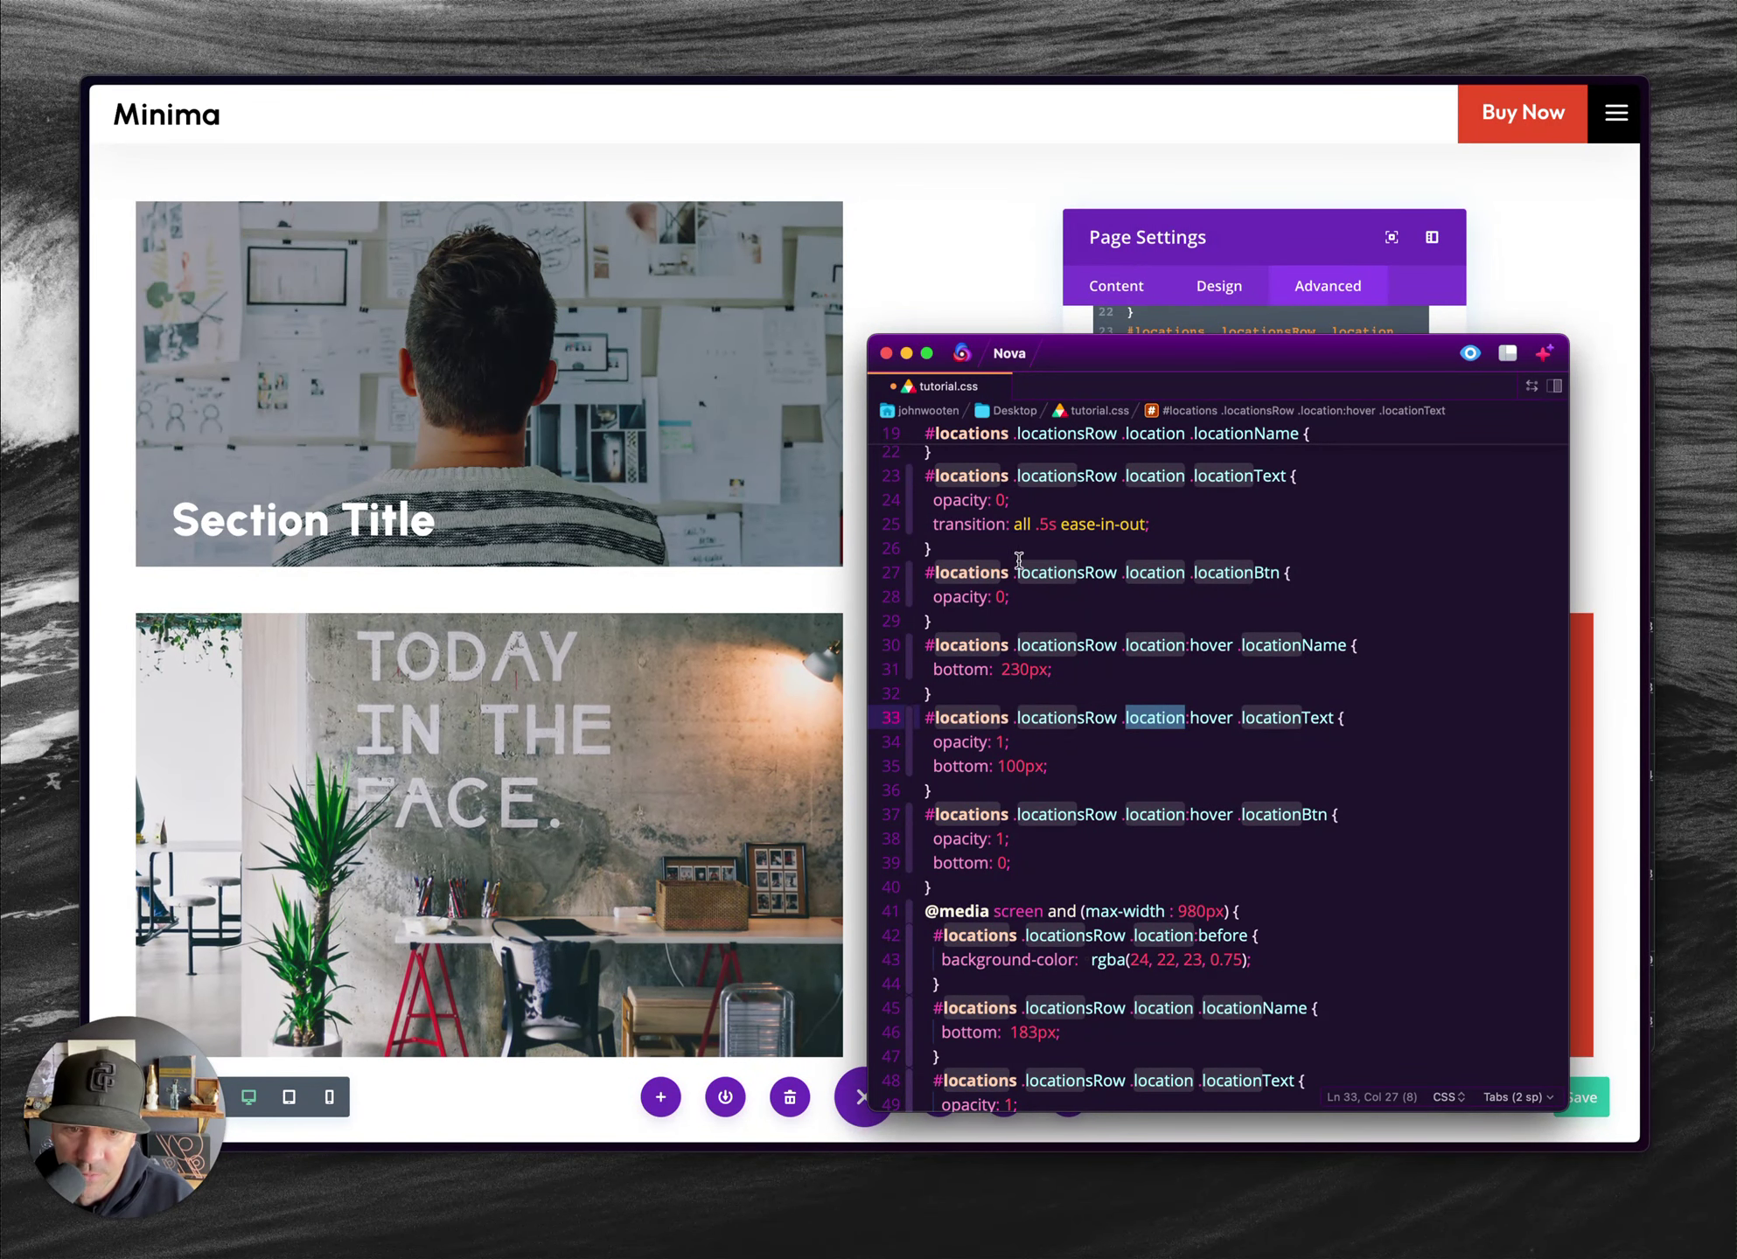
pyautogui.click(1066, 764)
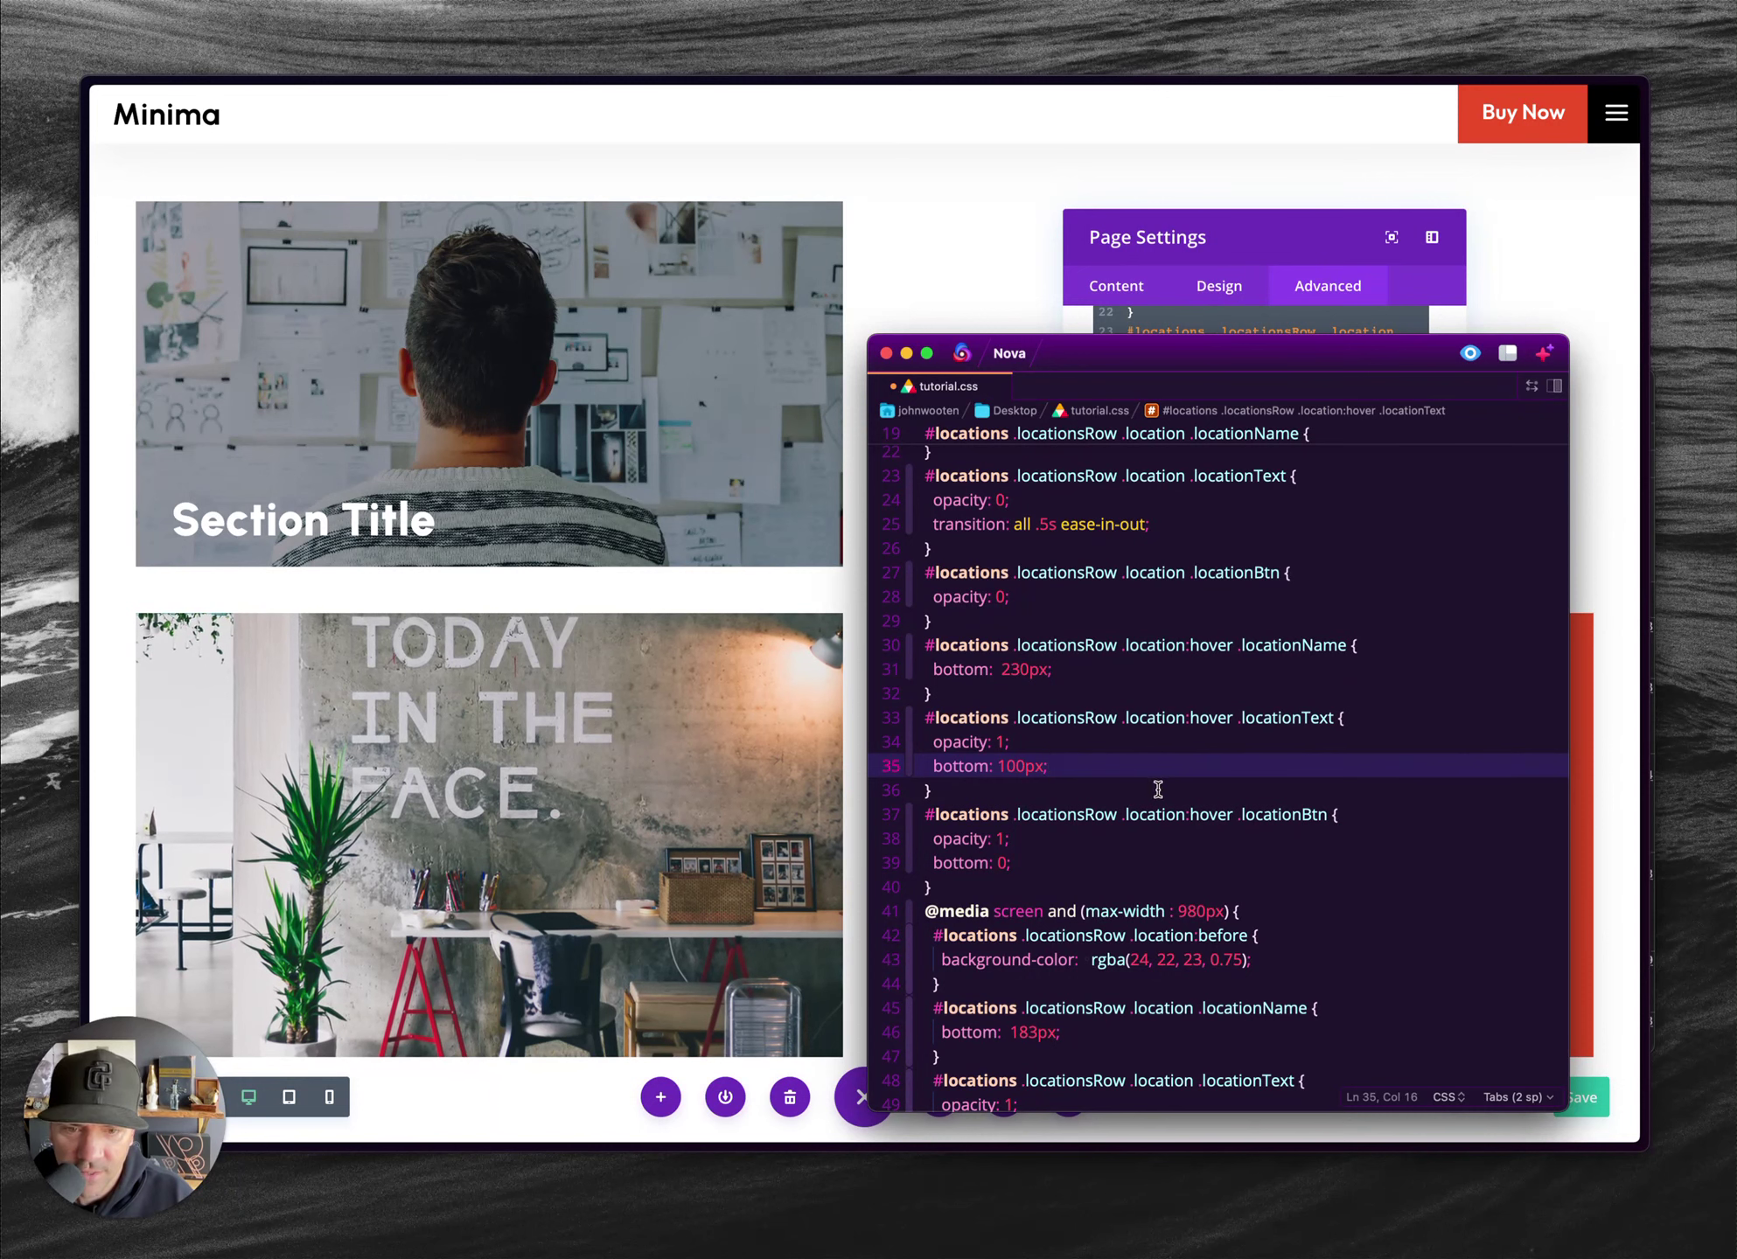
pyautogui.moveTo(960, 888); pyautogui.dragTo(915, 724)
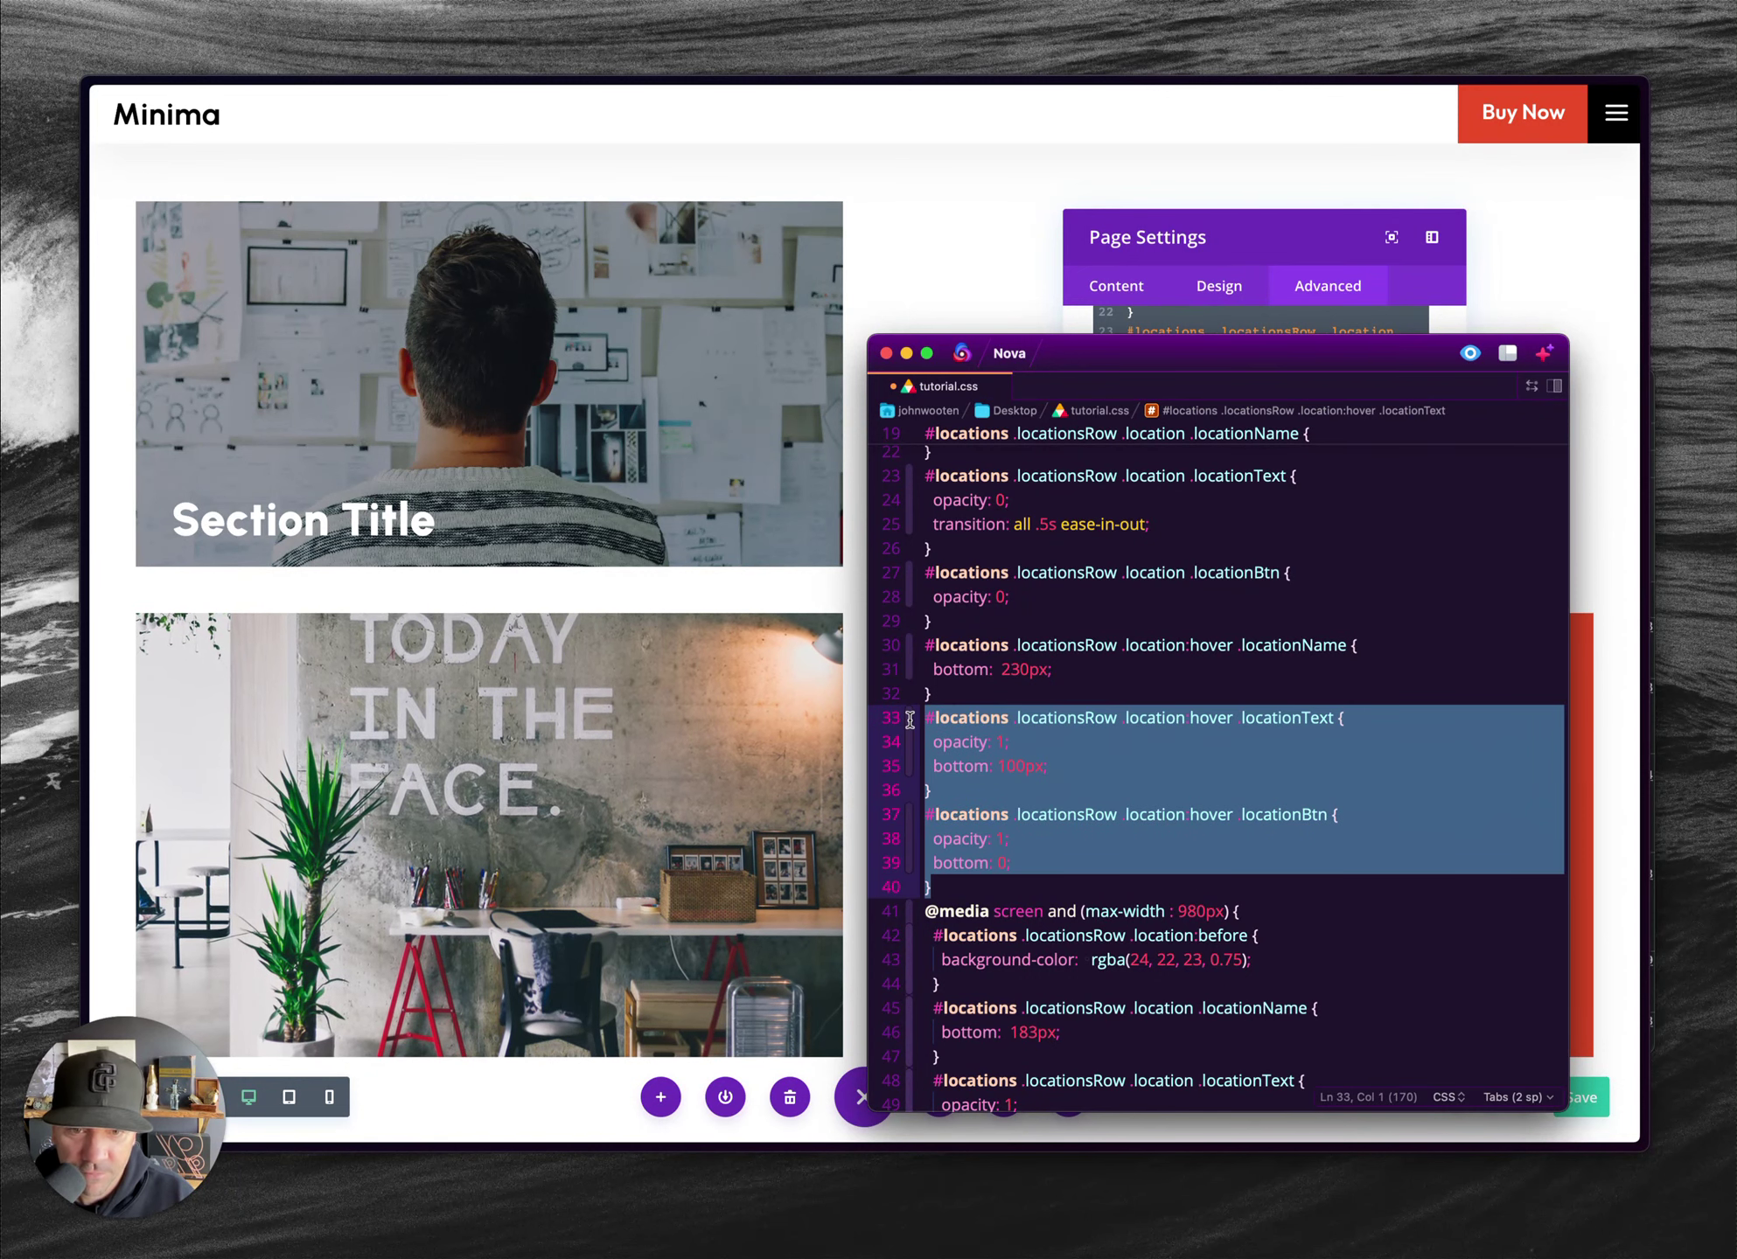
pyautogui.click(676, 586)
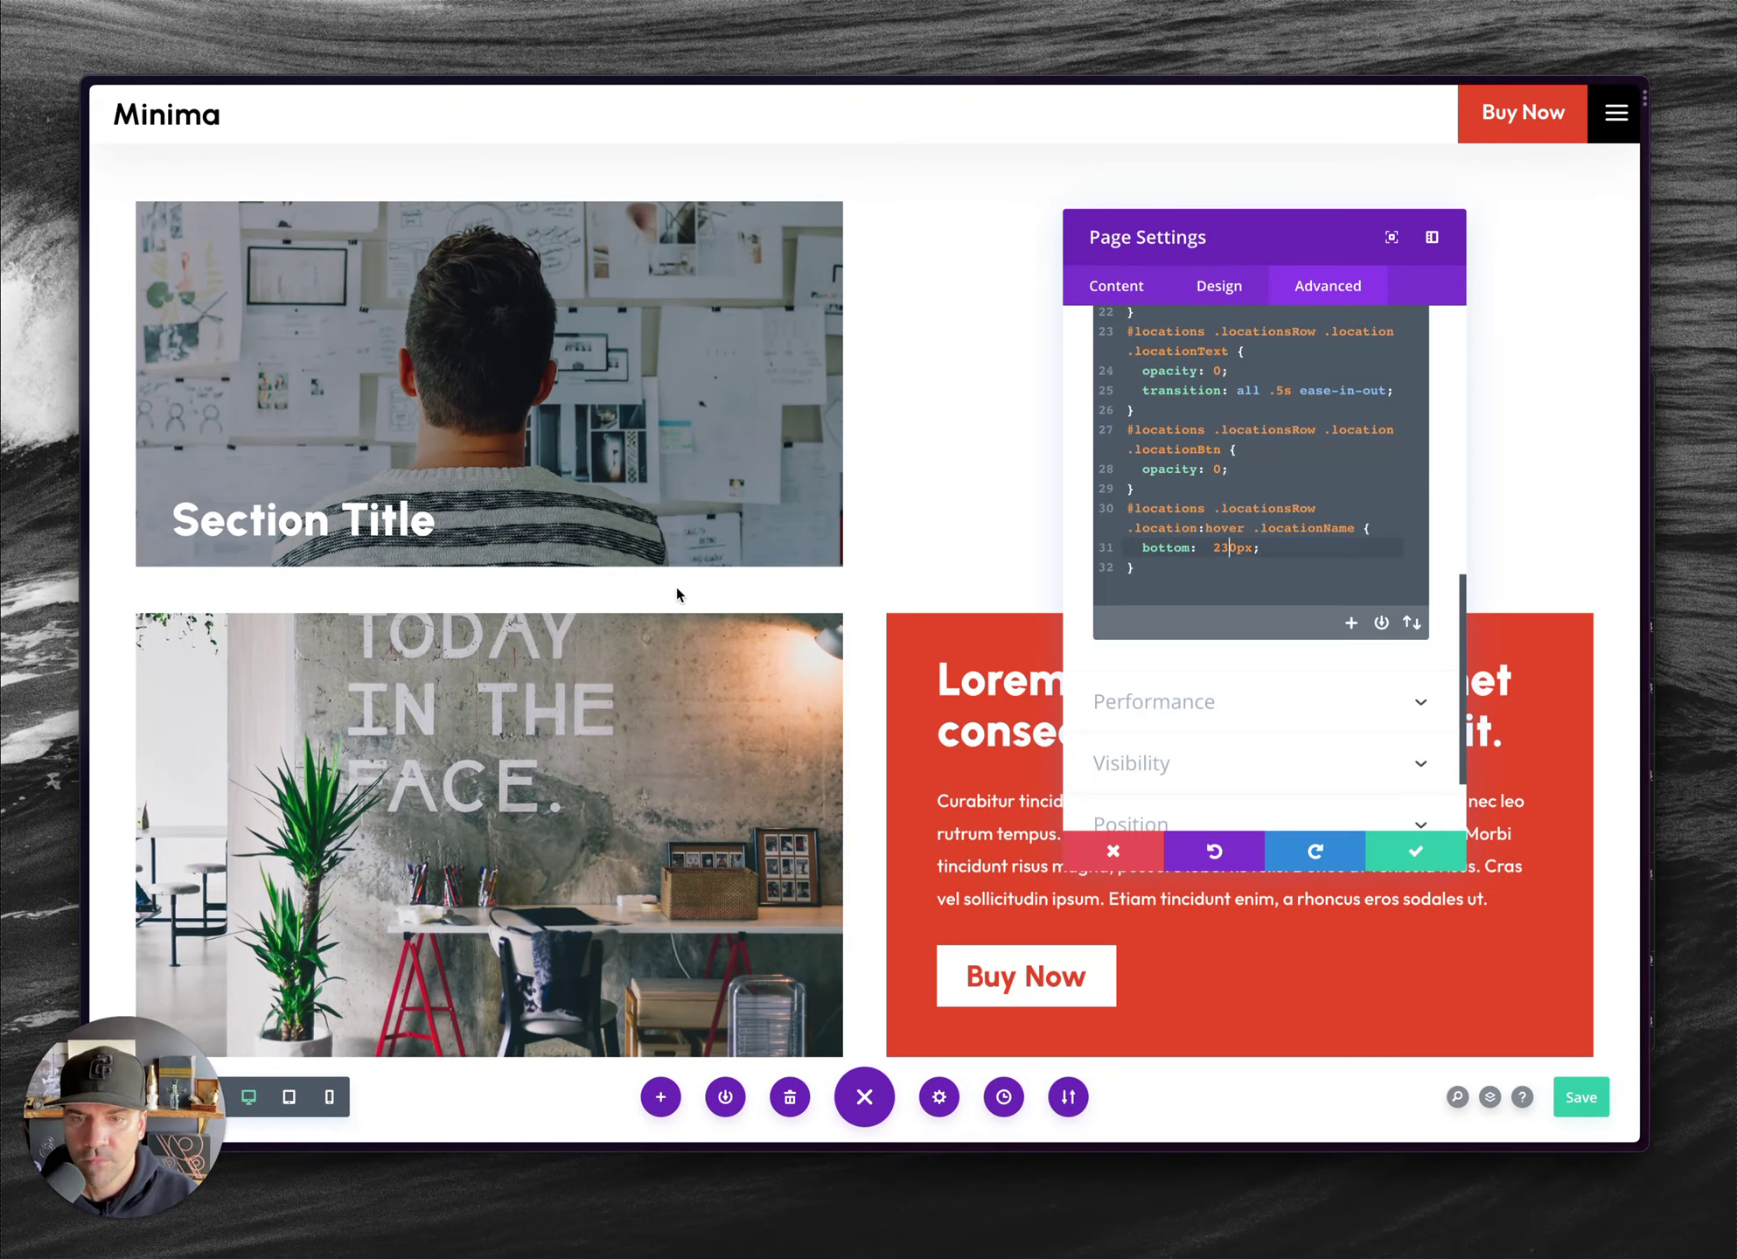
# - Paste the hover .locationText and .locationBtn rules at the end of the page's Custom CSS, below the hover .locationName rule
pyautogui.hotkey('ctrl', 'Tab')
pyautogui.hotkey('ctrl', 'Tab')
pyautogui.hotkey('ctrl', 'Tab')
pyautogui.hotkey('ctrl', 'Tab')
pyautogui.hotkey('ctrl', 'Tab')
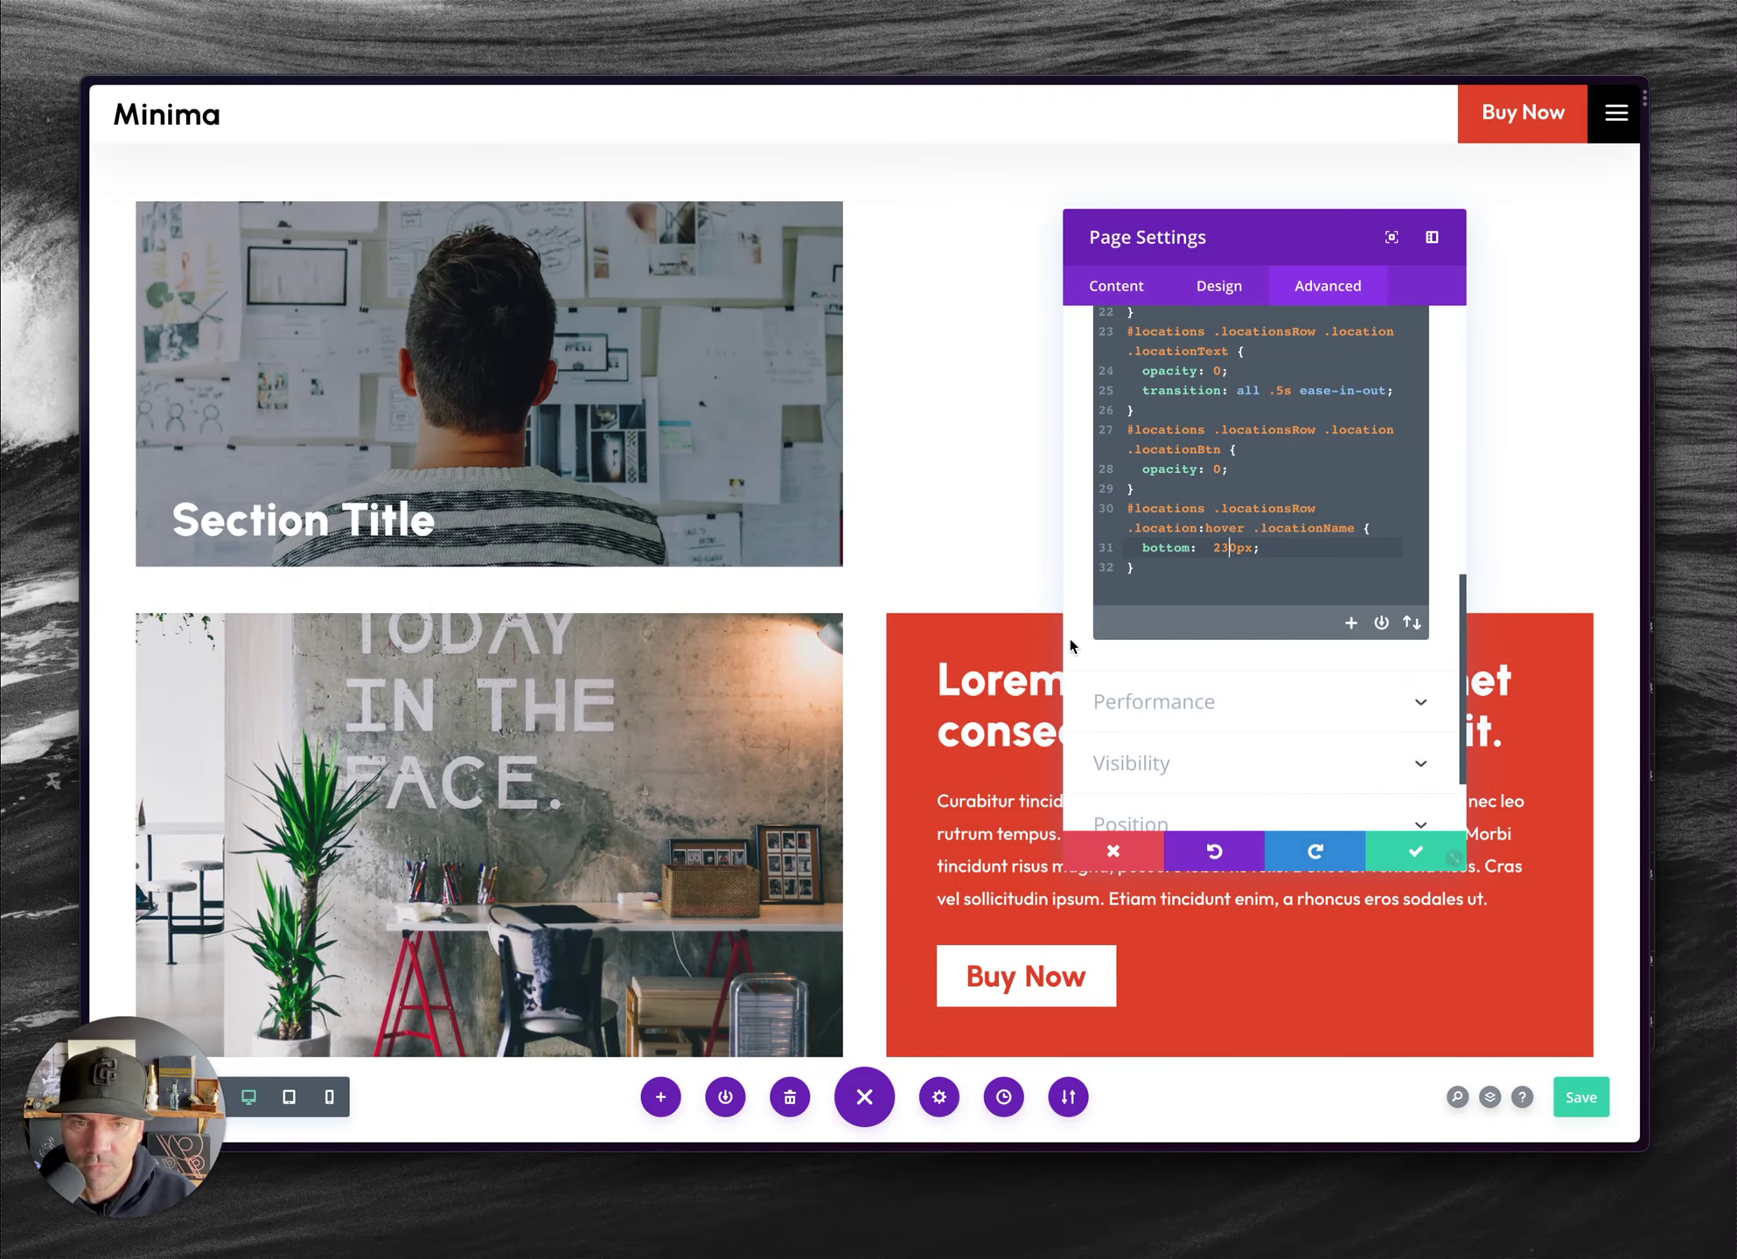
pyautogui.click(1179, 570)
pyautogui.press('Return')
pyautogui.hotkey('ctrl', 'v')
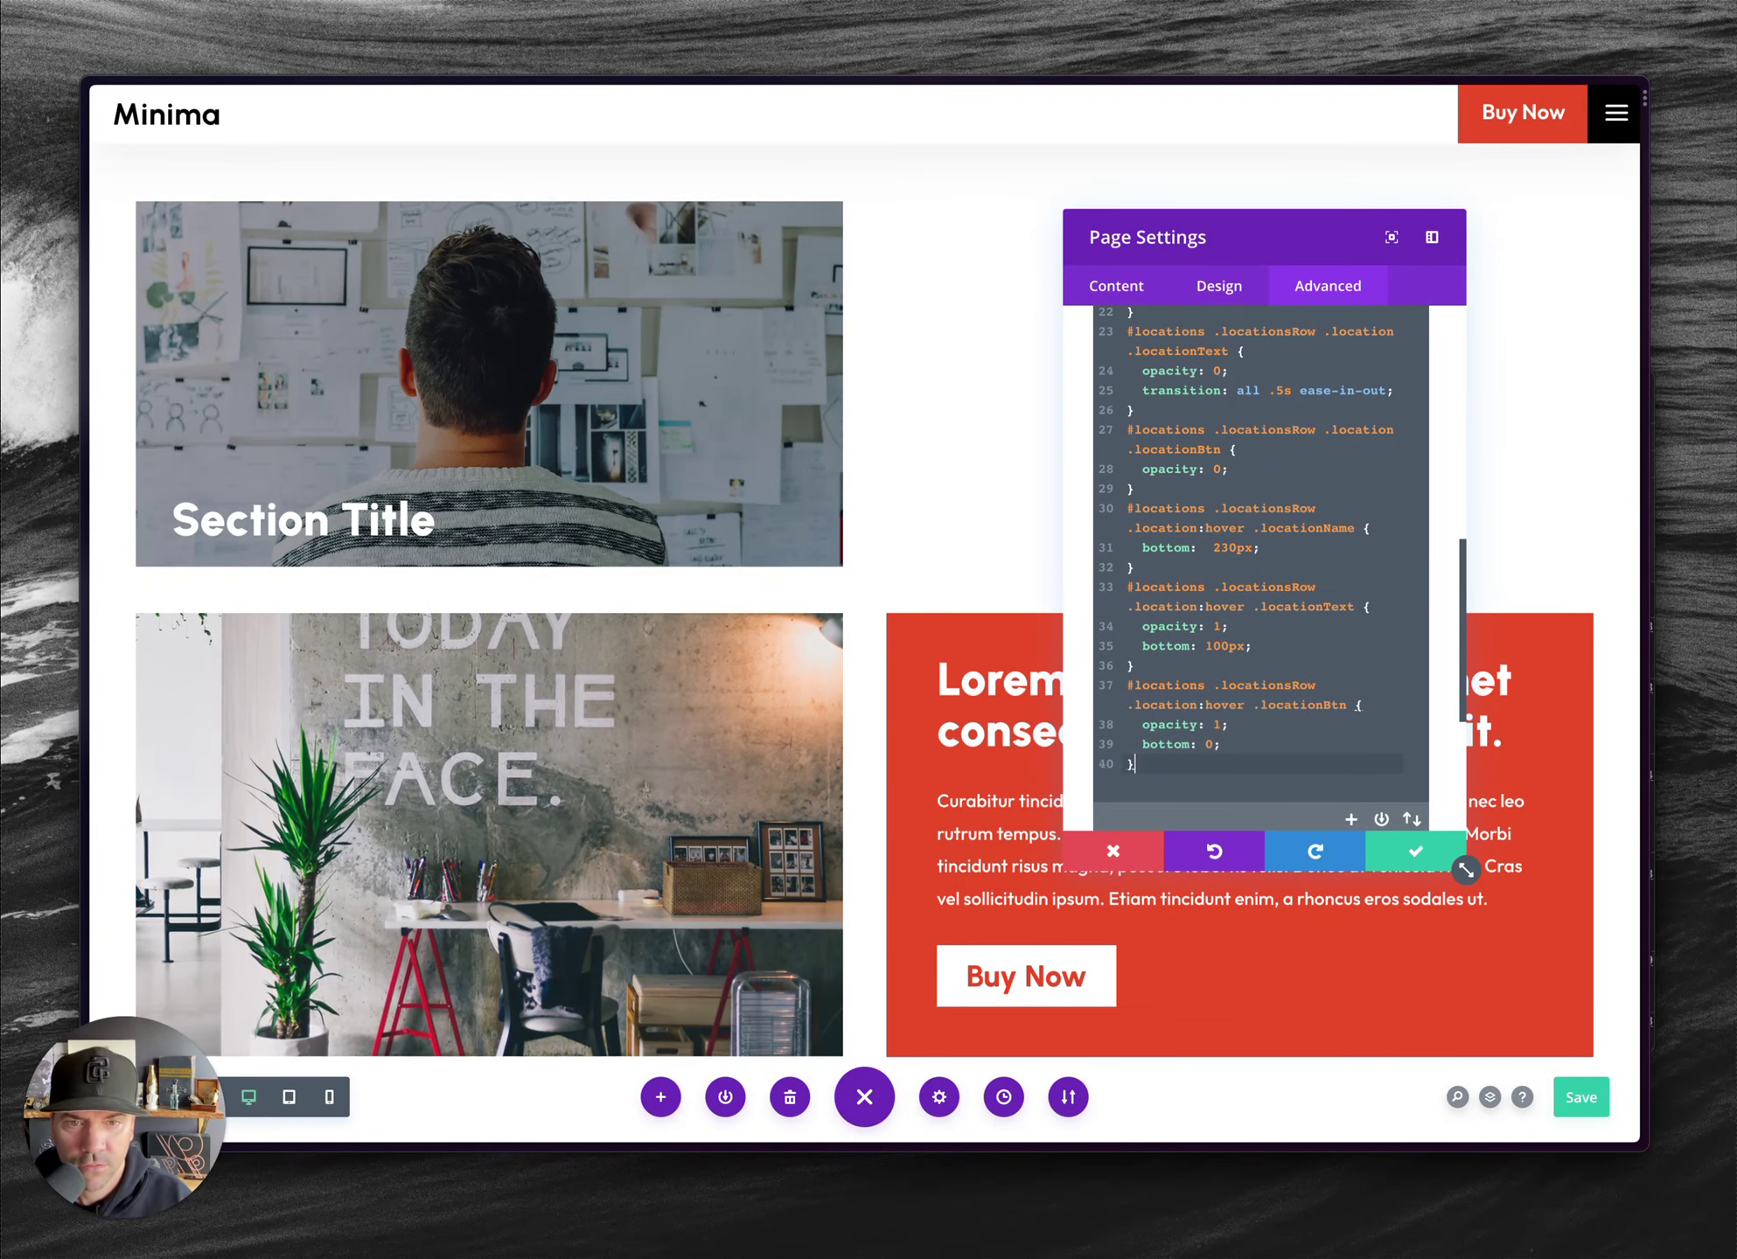
# - Save the page with the updated Custom CSS and check the card's hover effect on the reloaded live page
pyautogui.click(1411, 852)
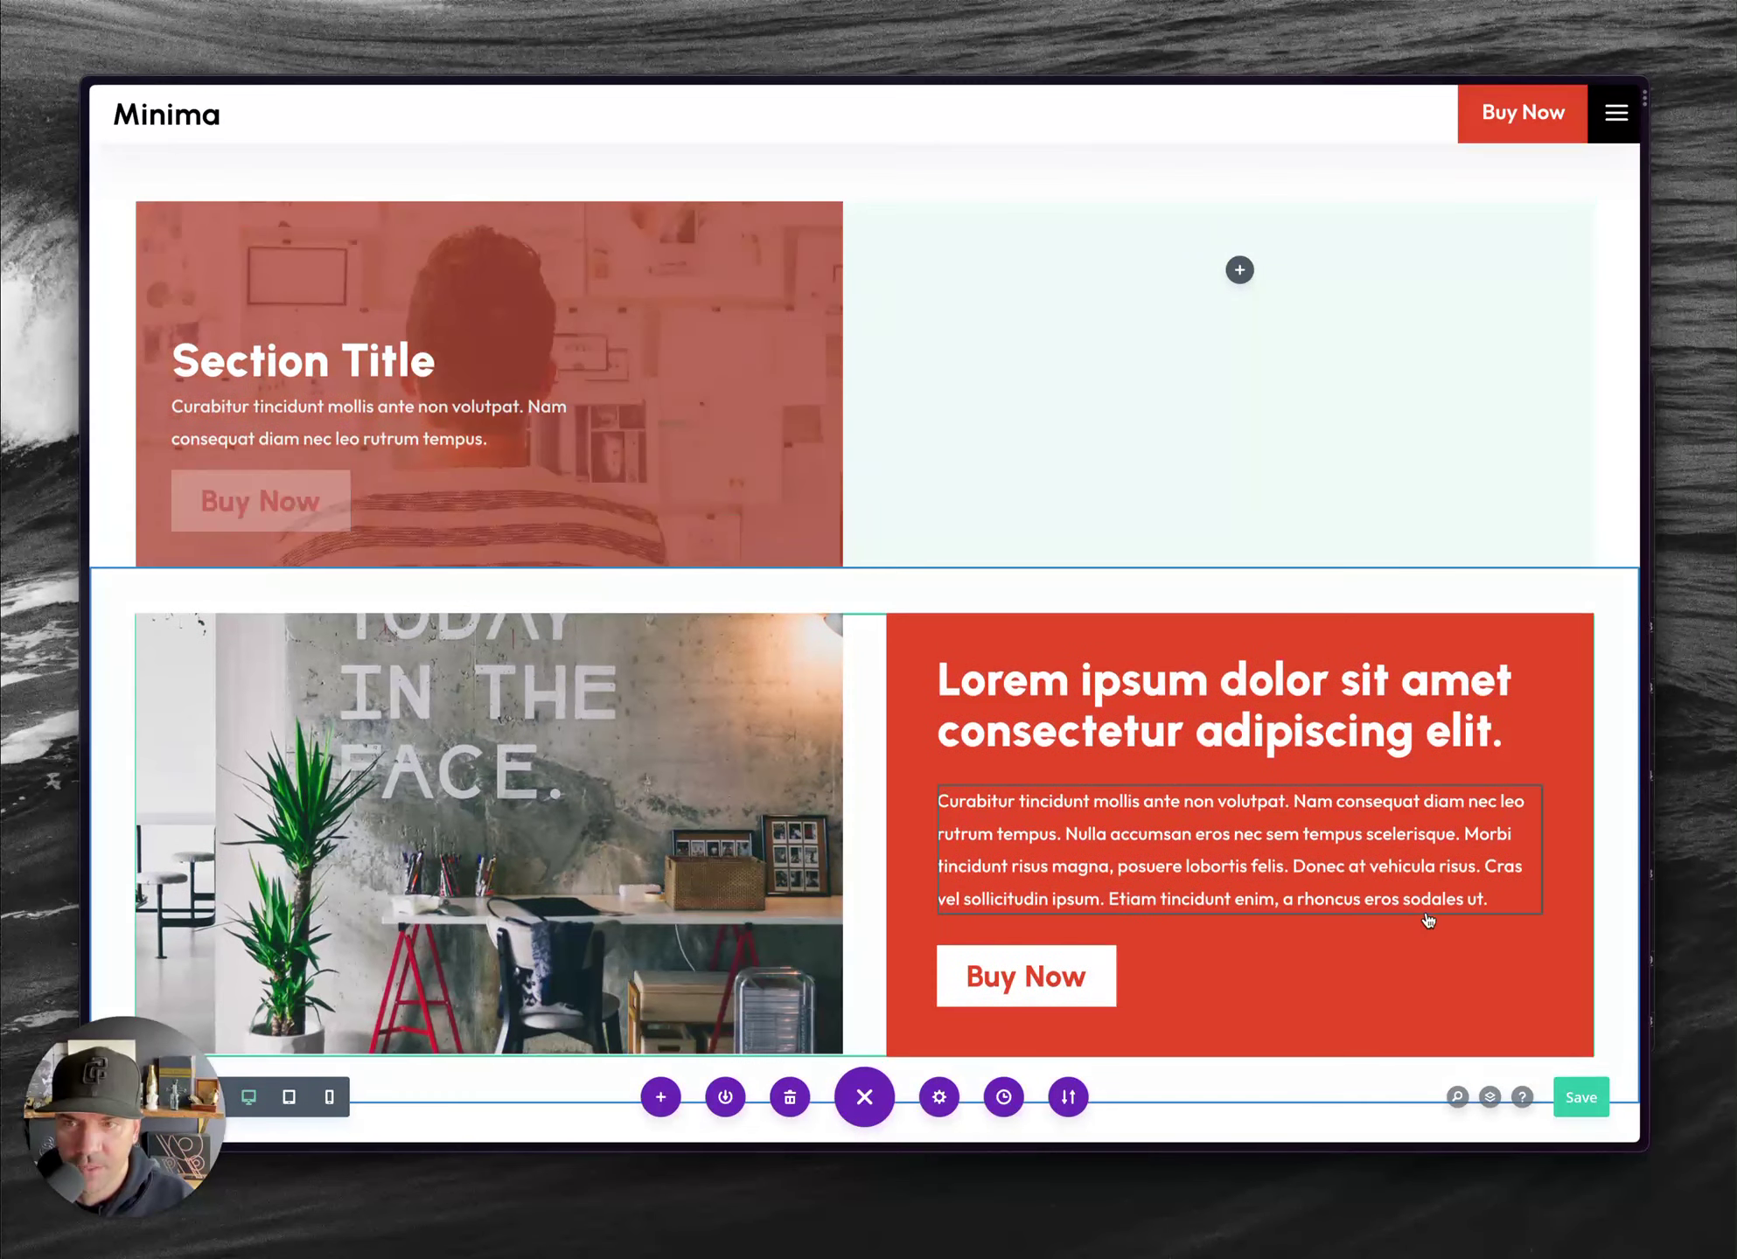
pyautogui.click(1581, 1098)
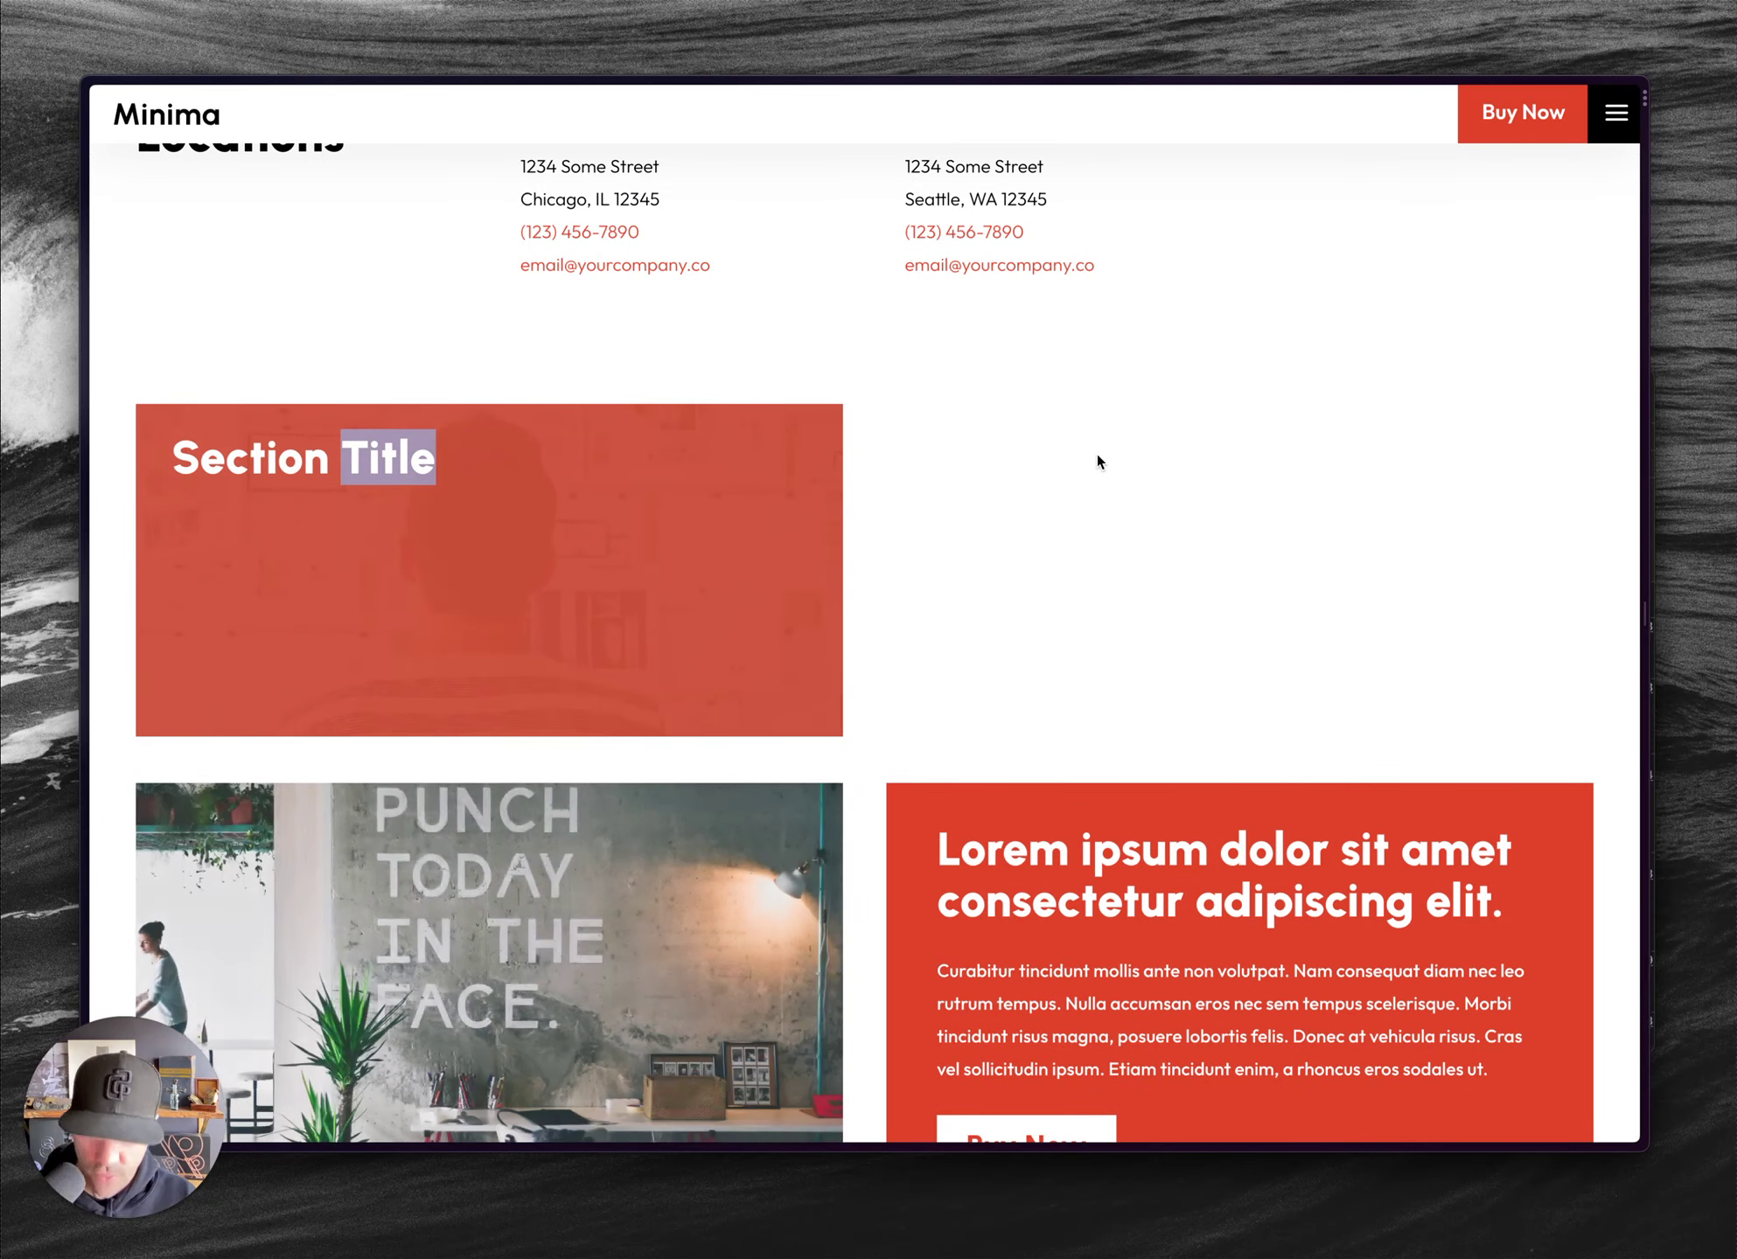
pyautogui.press('super+r')
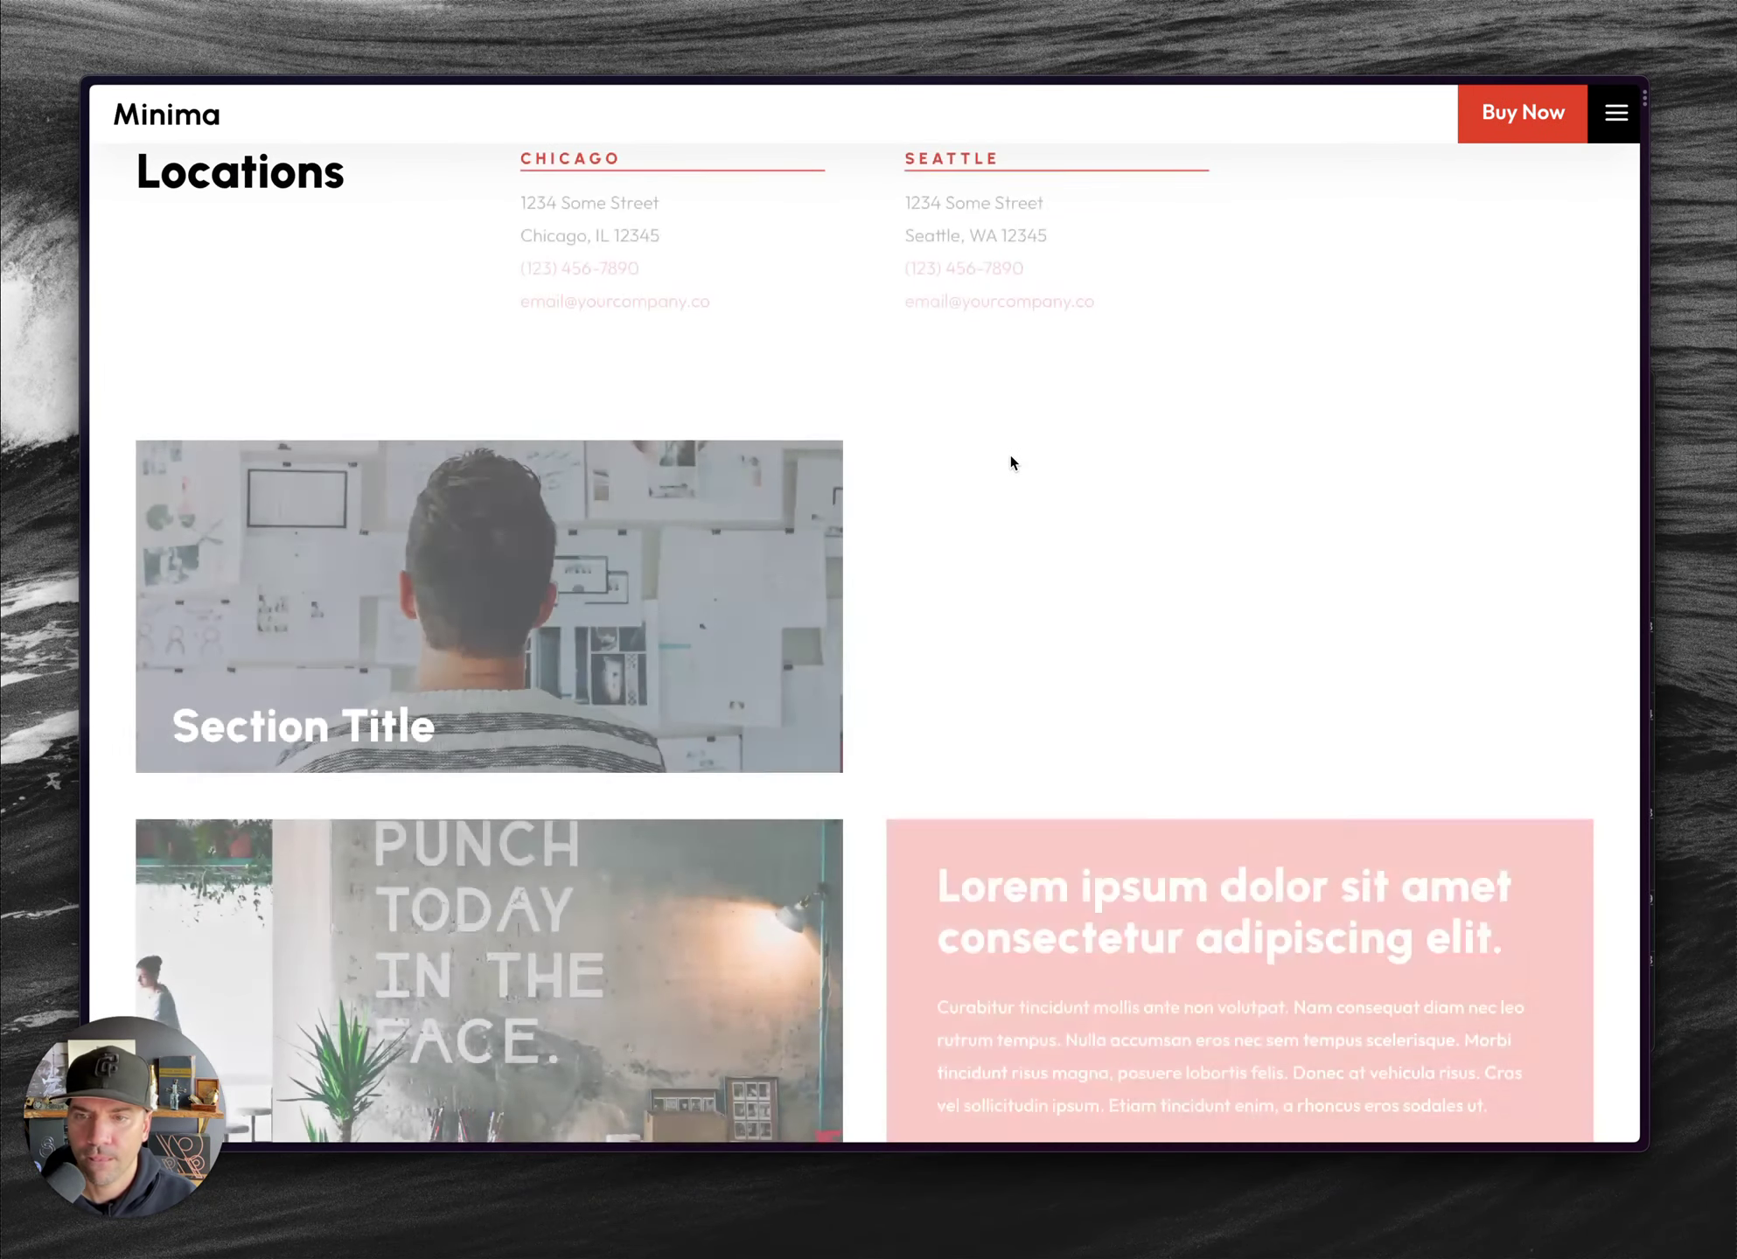
pyautogui.moveTo(705, 609)
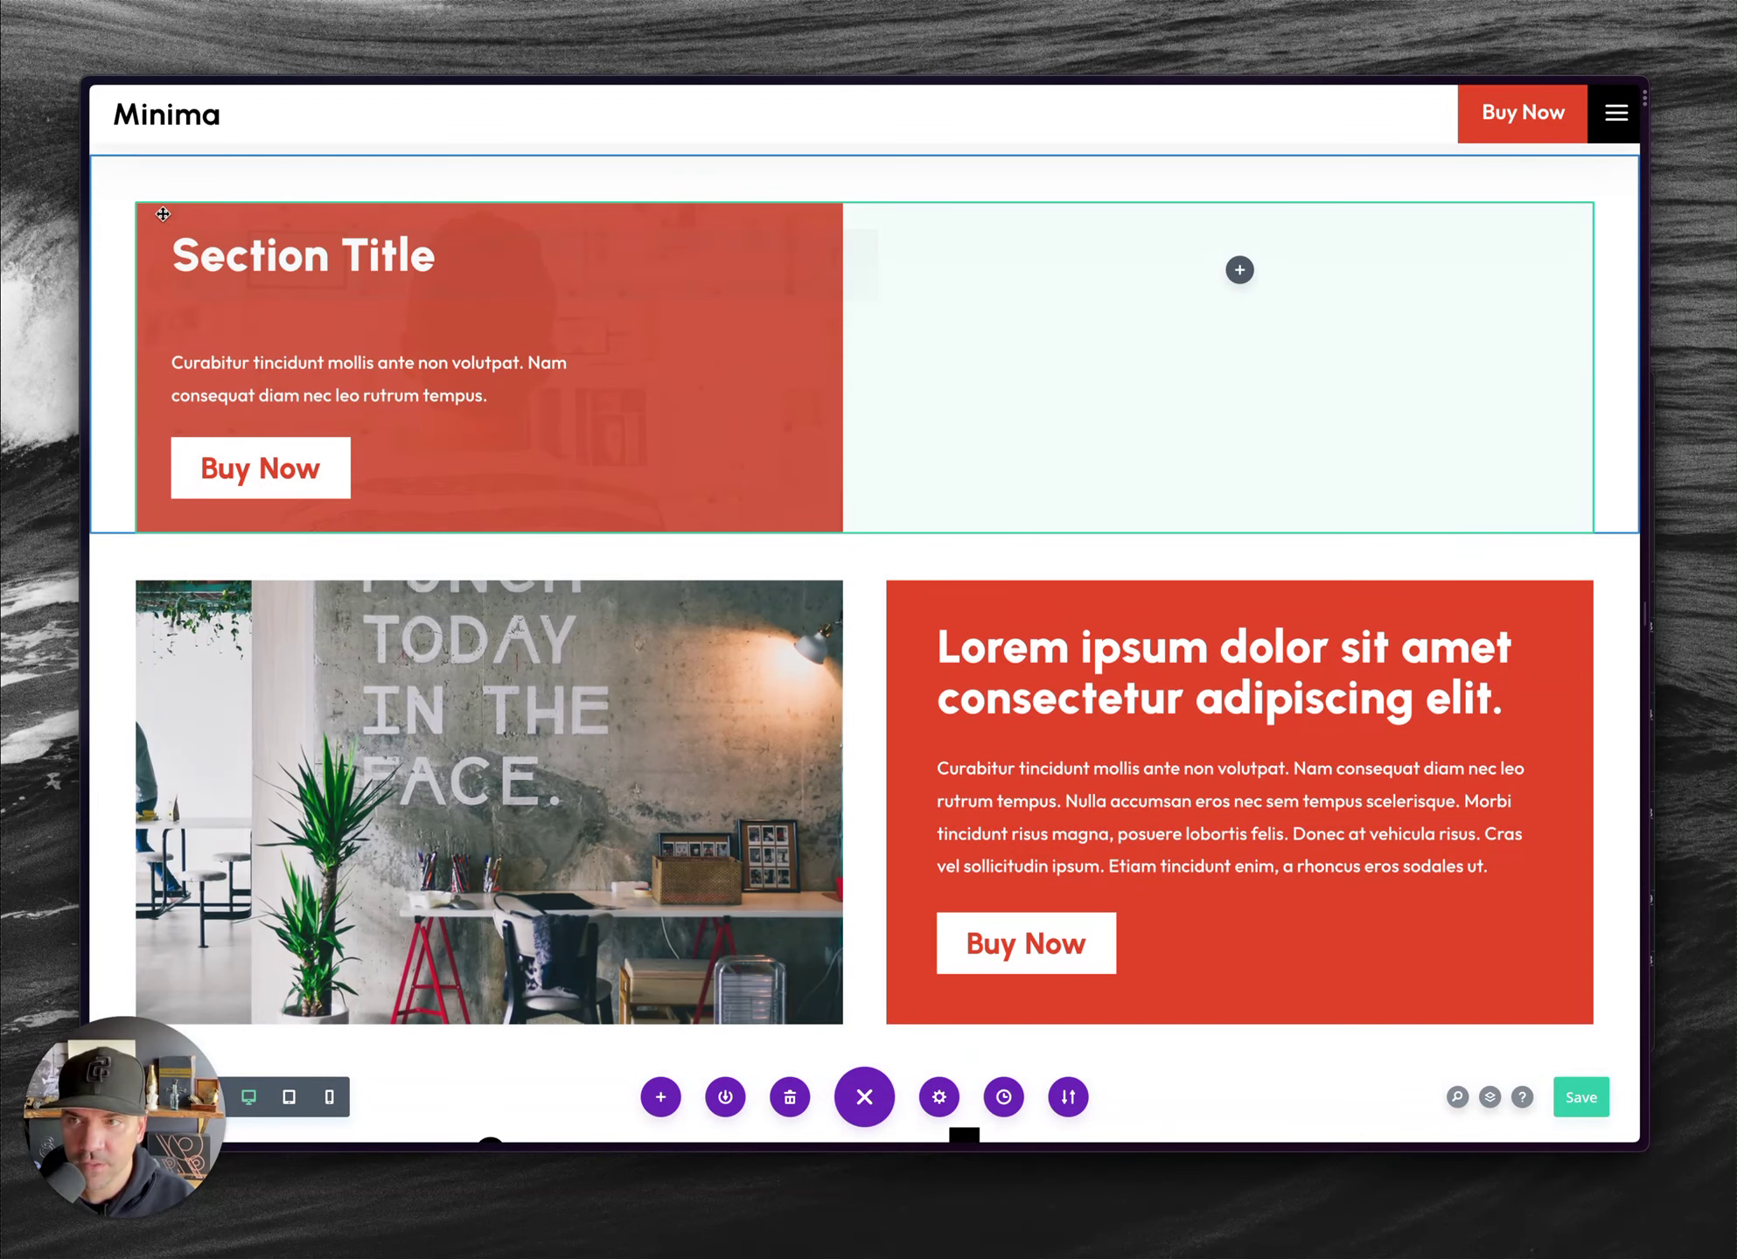
# - Review the Link options of the card's first column without entering a URL, and save the page
pyautogui.click(181, 179)
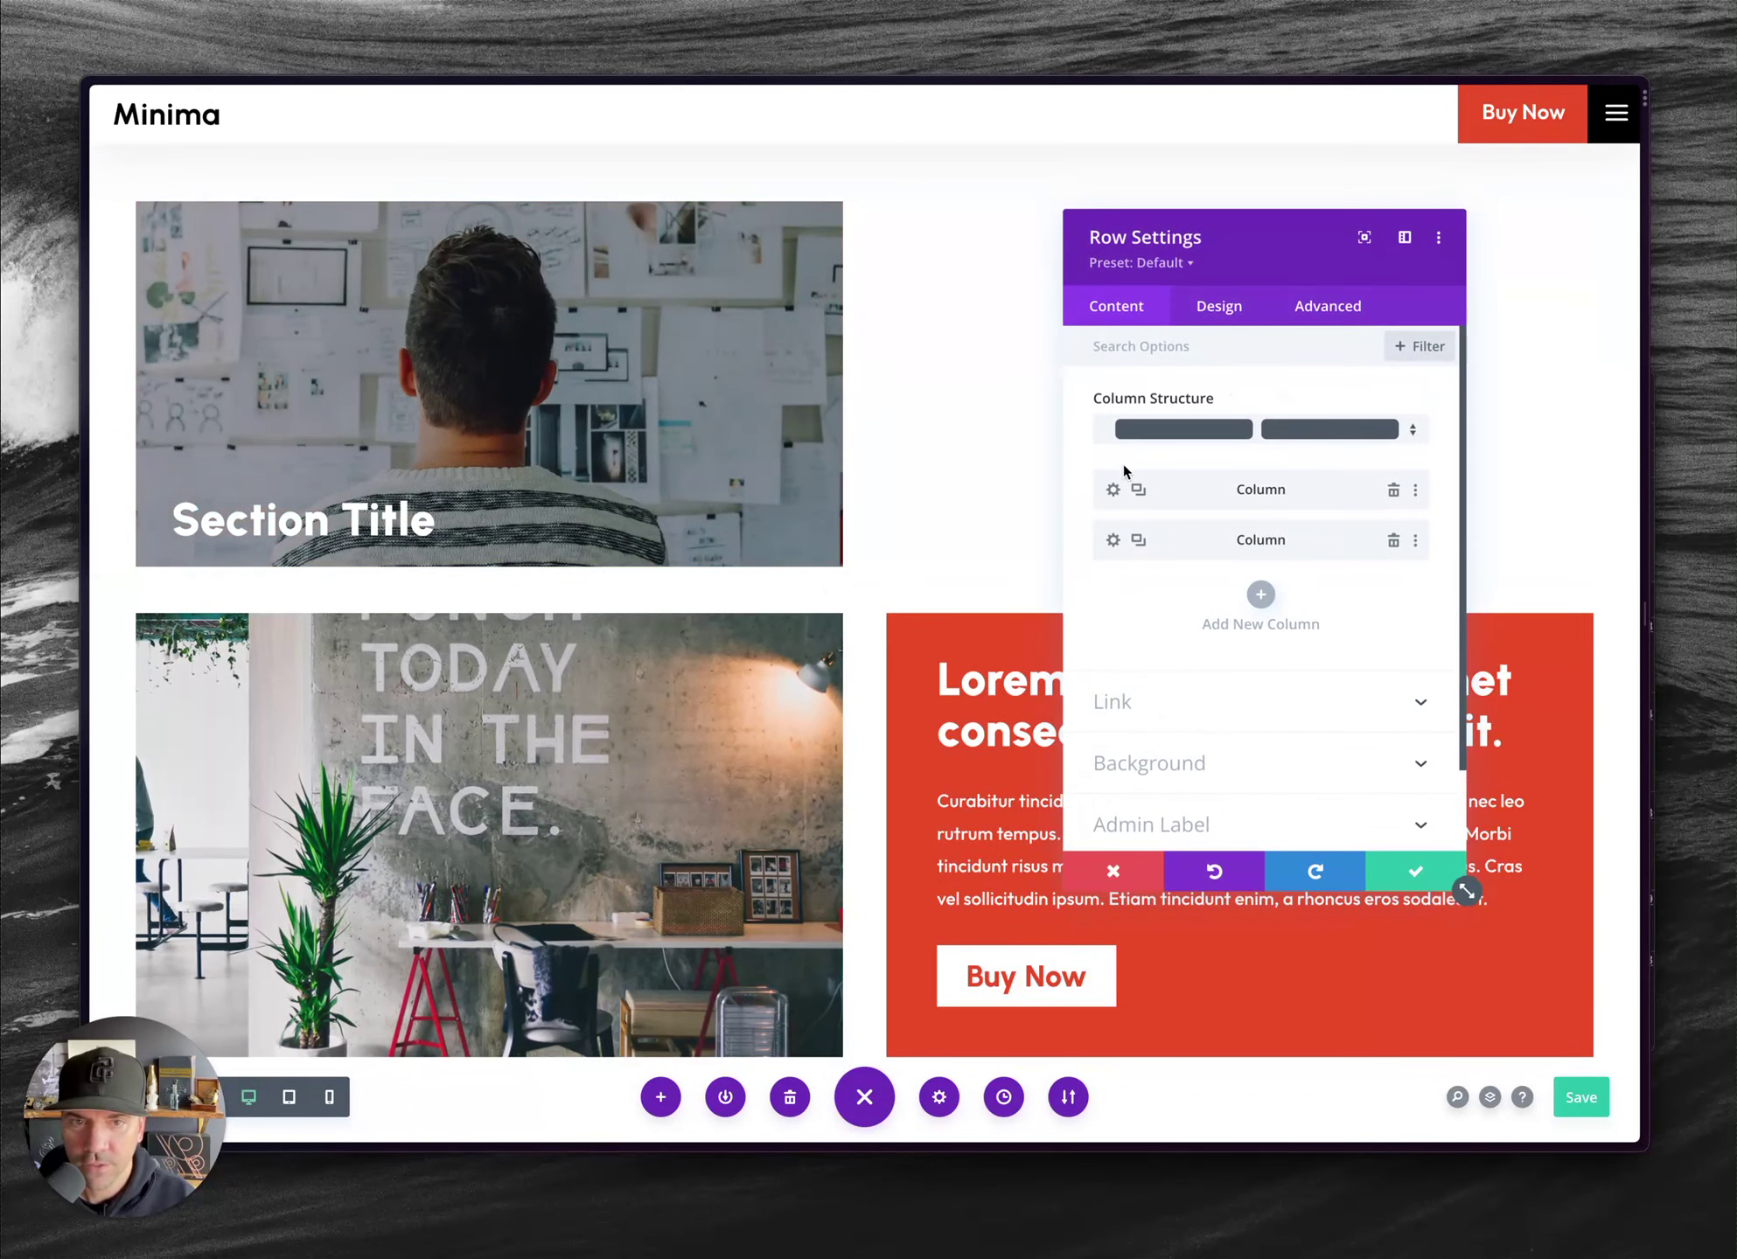
pyautogui.click(1113, 490)
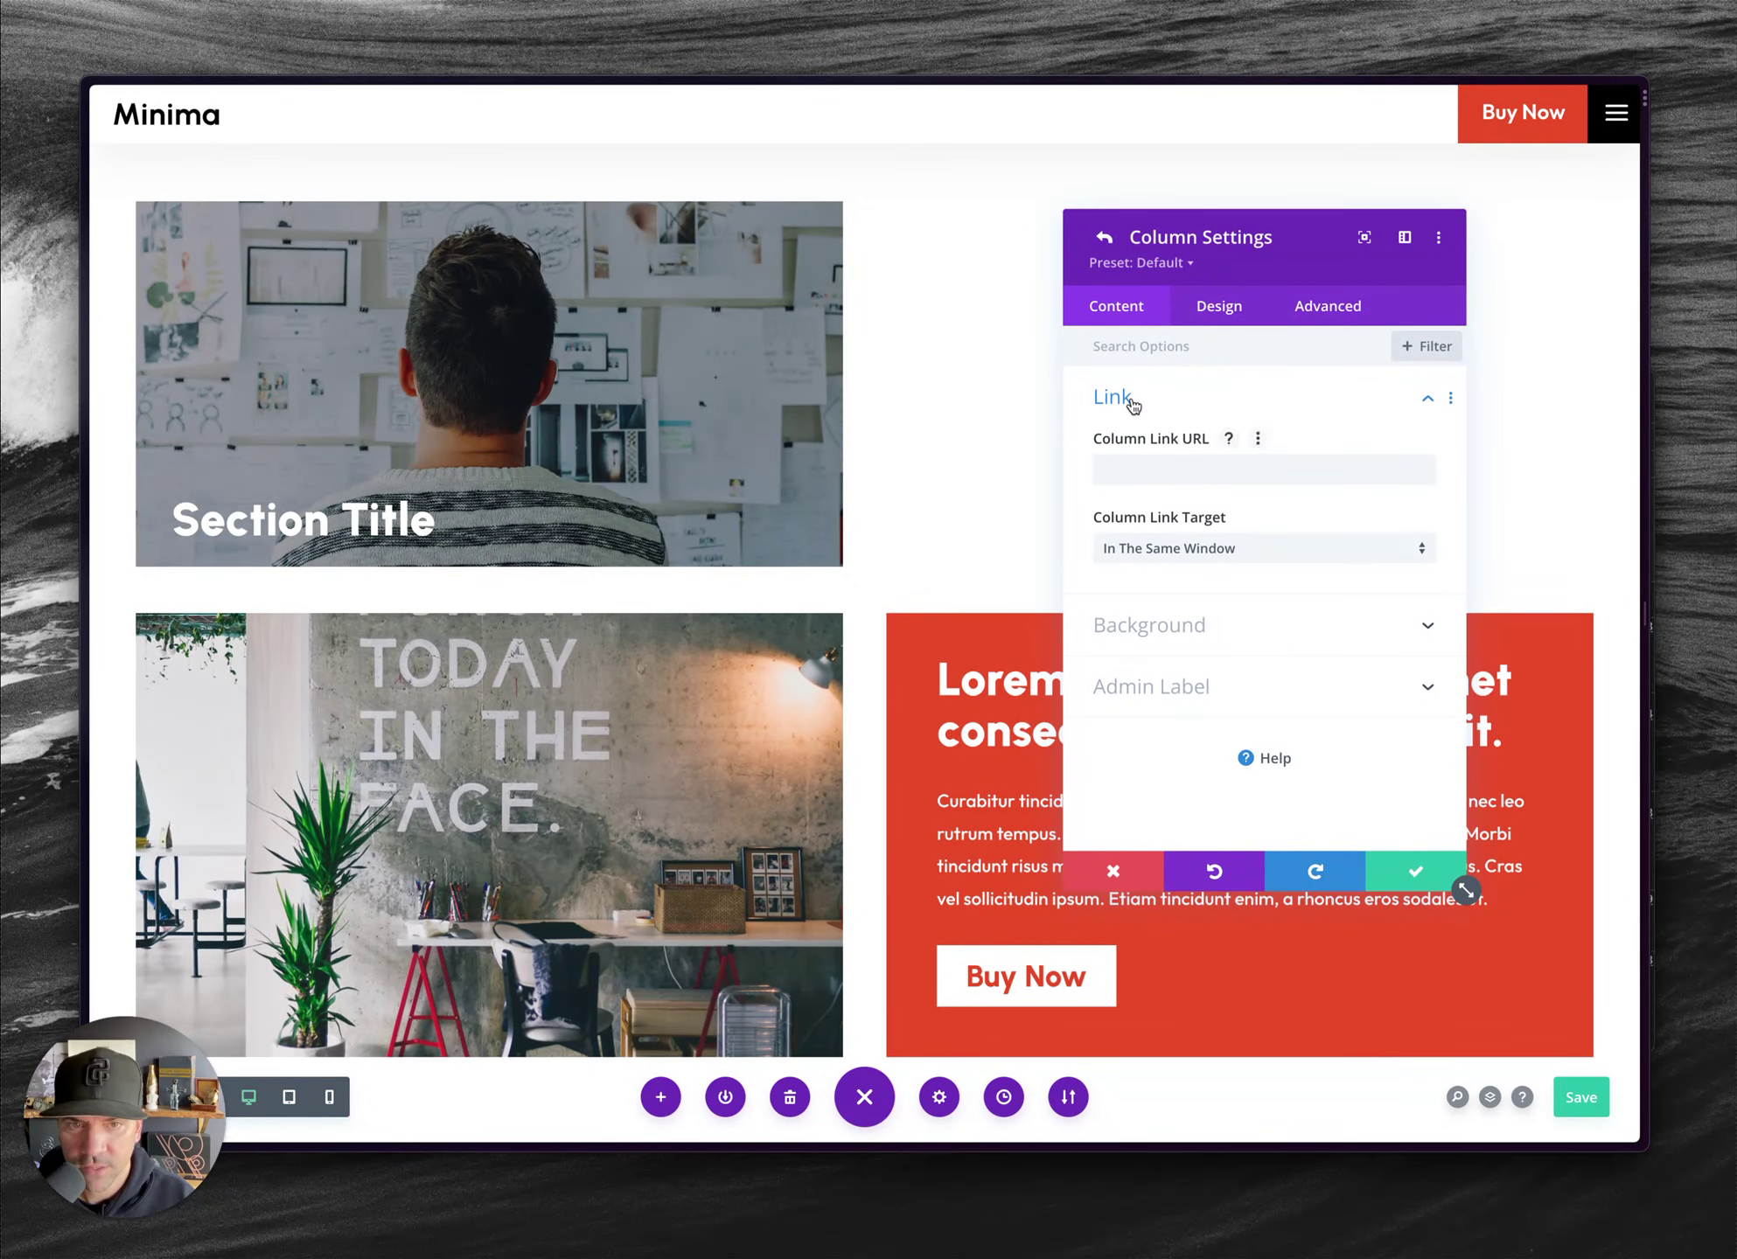
pyautogui.click(1150, 469)
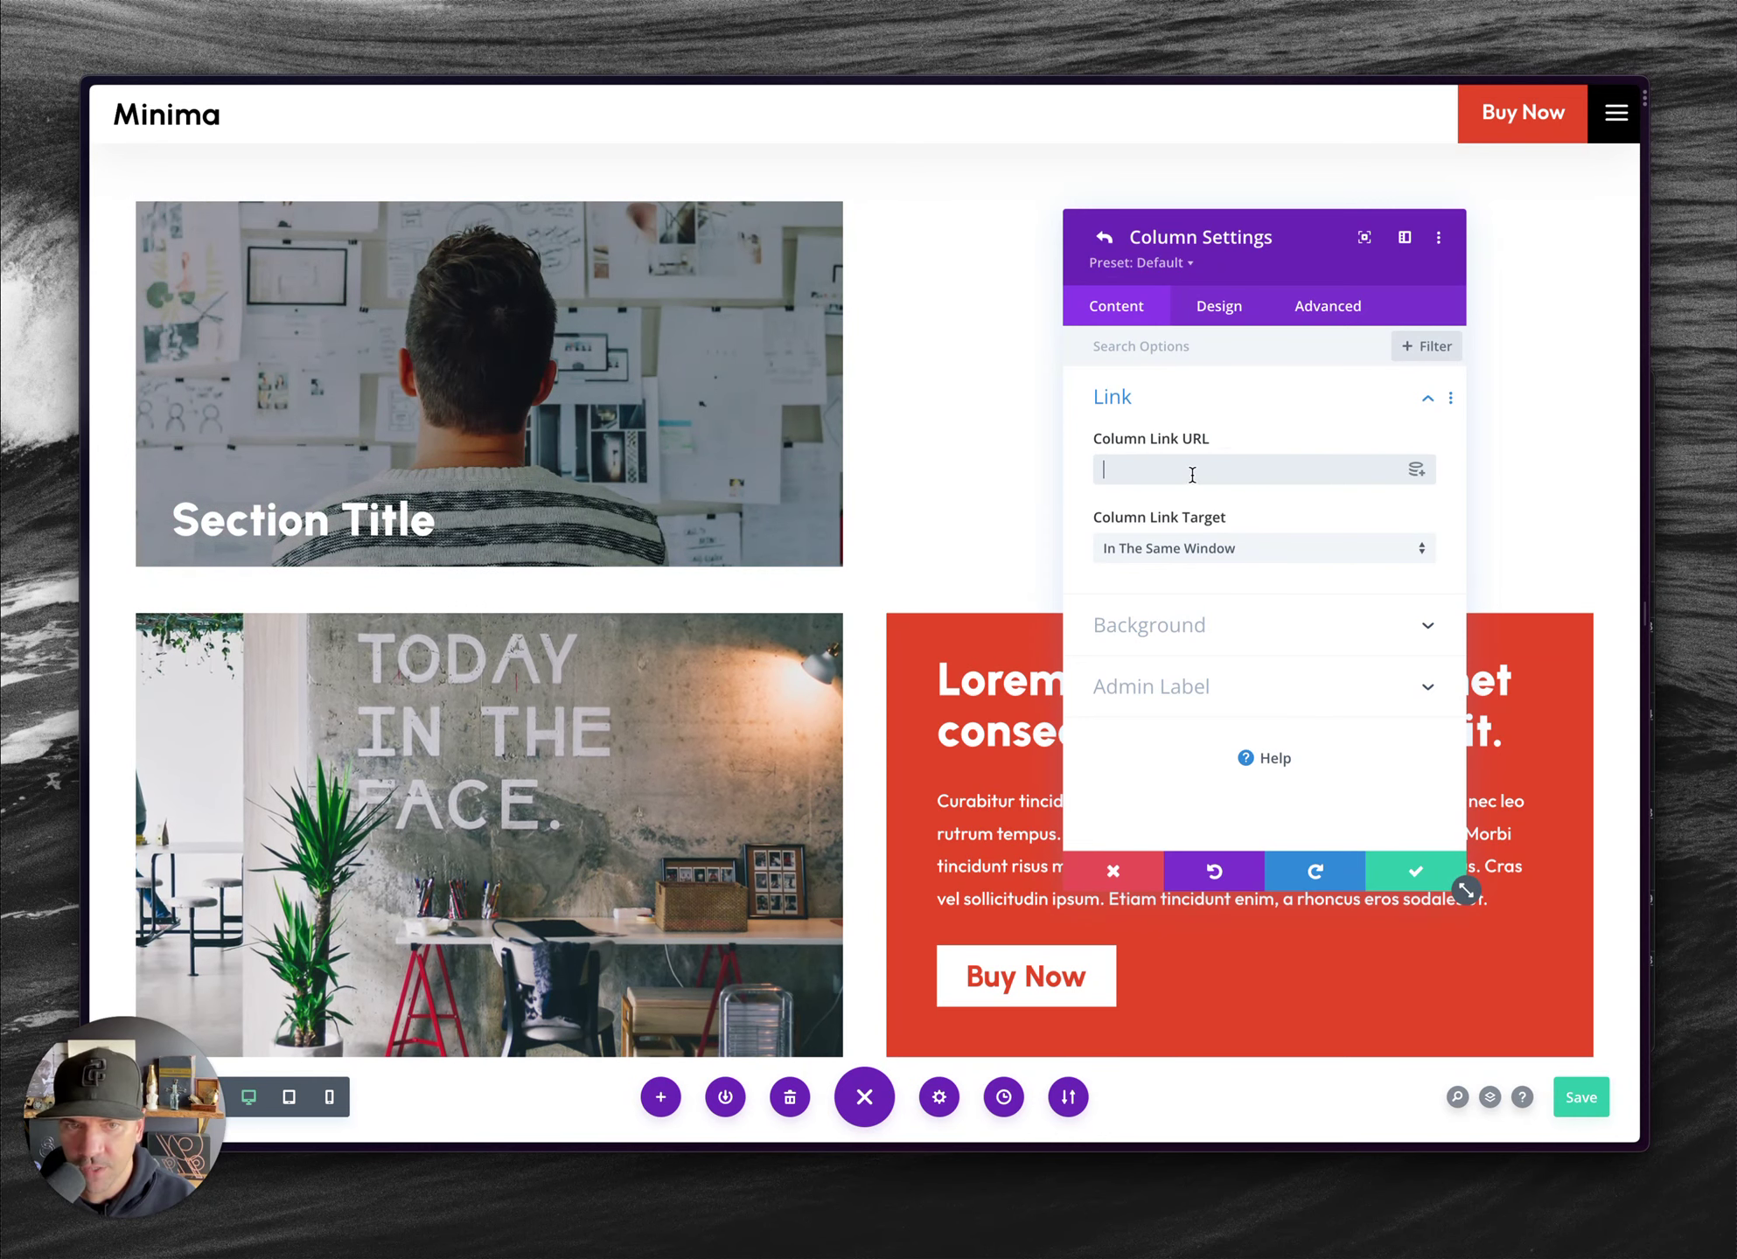
pyautogui.click(1414, 875)
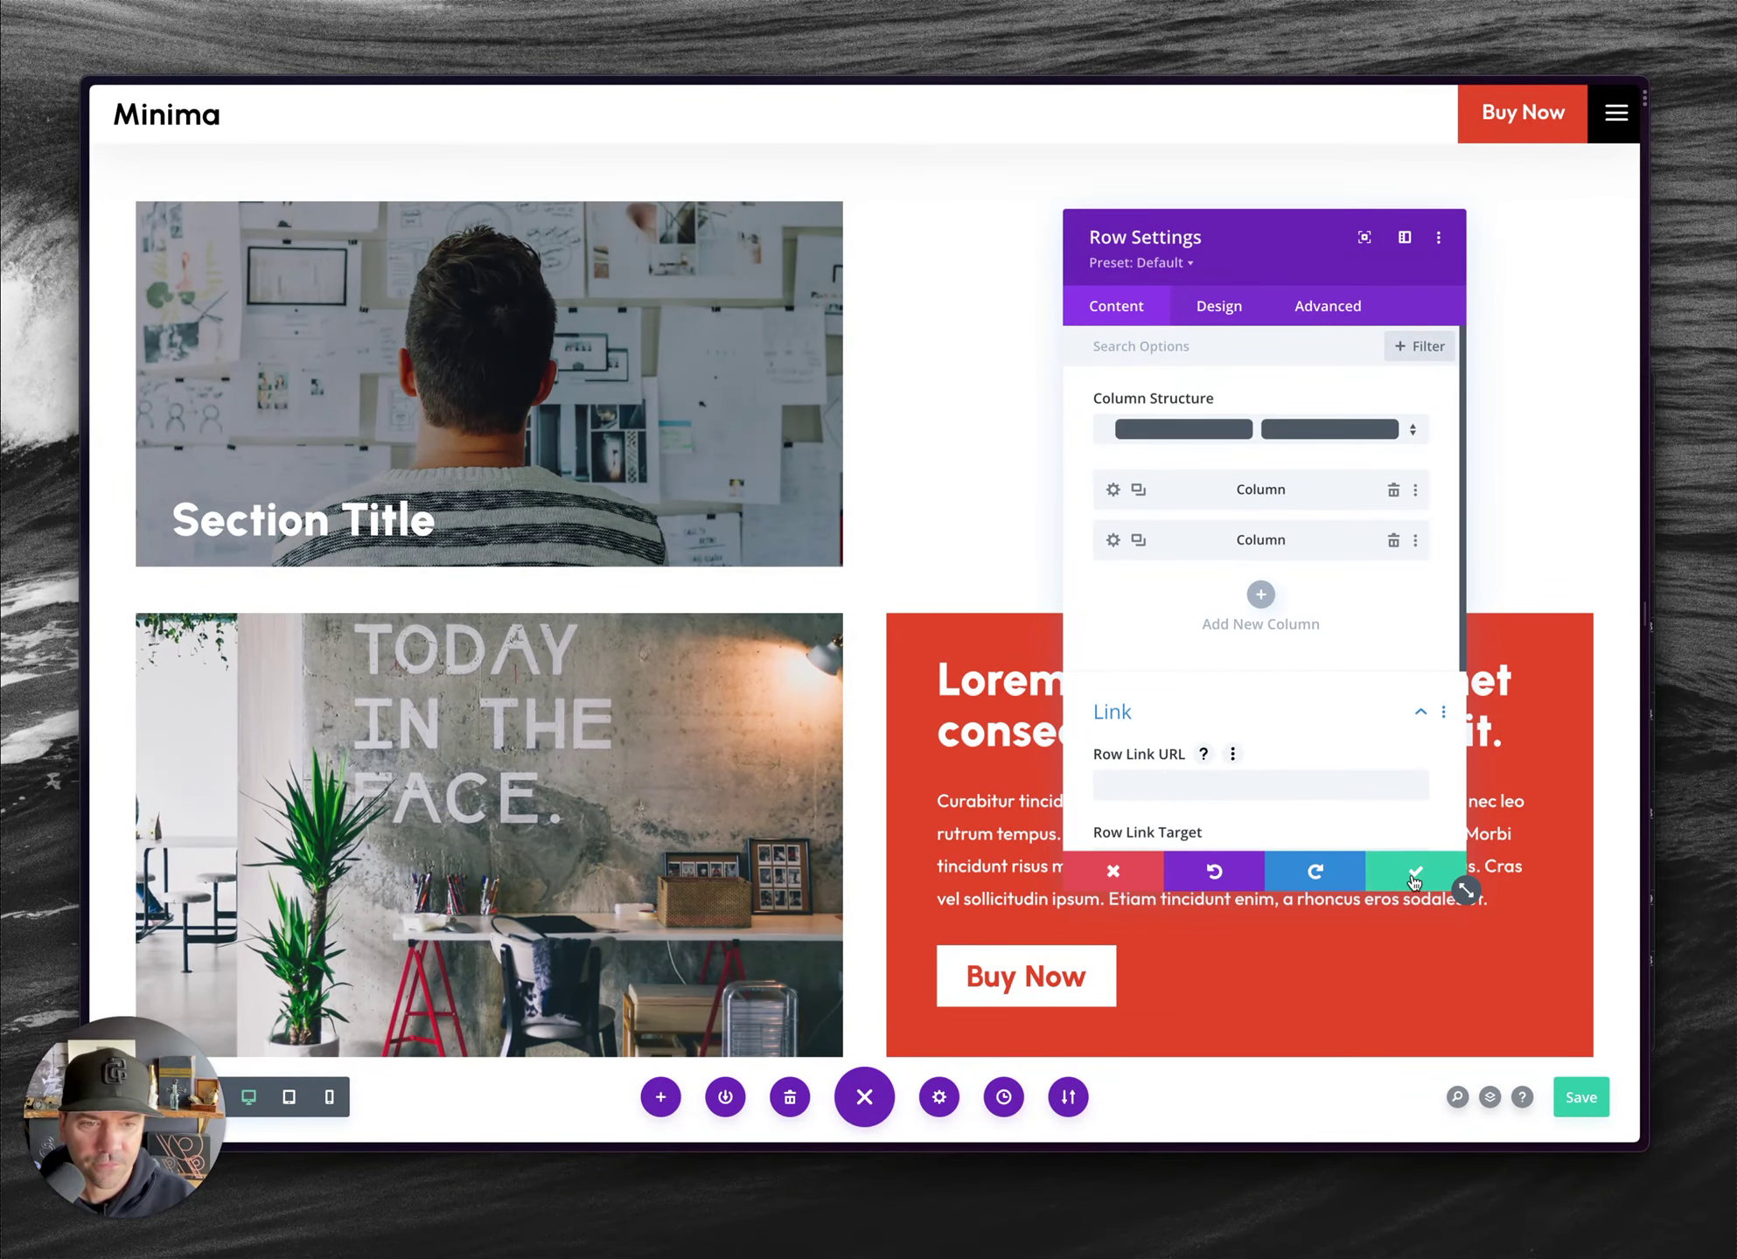
pyautogui.click(1415, 874)
pyautogui.click(1581, 1097)
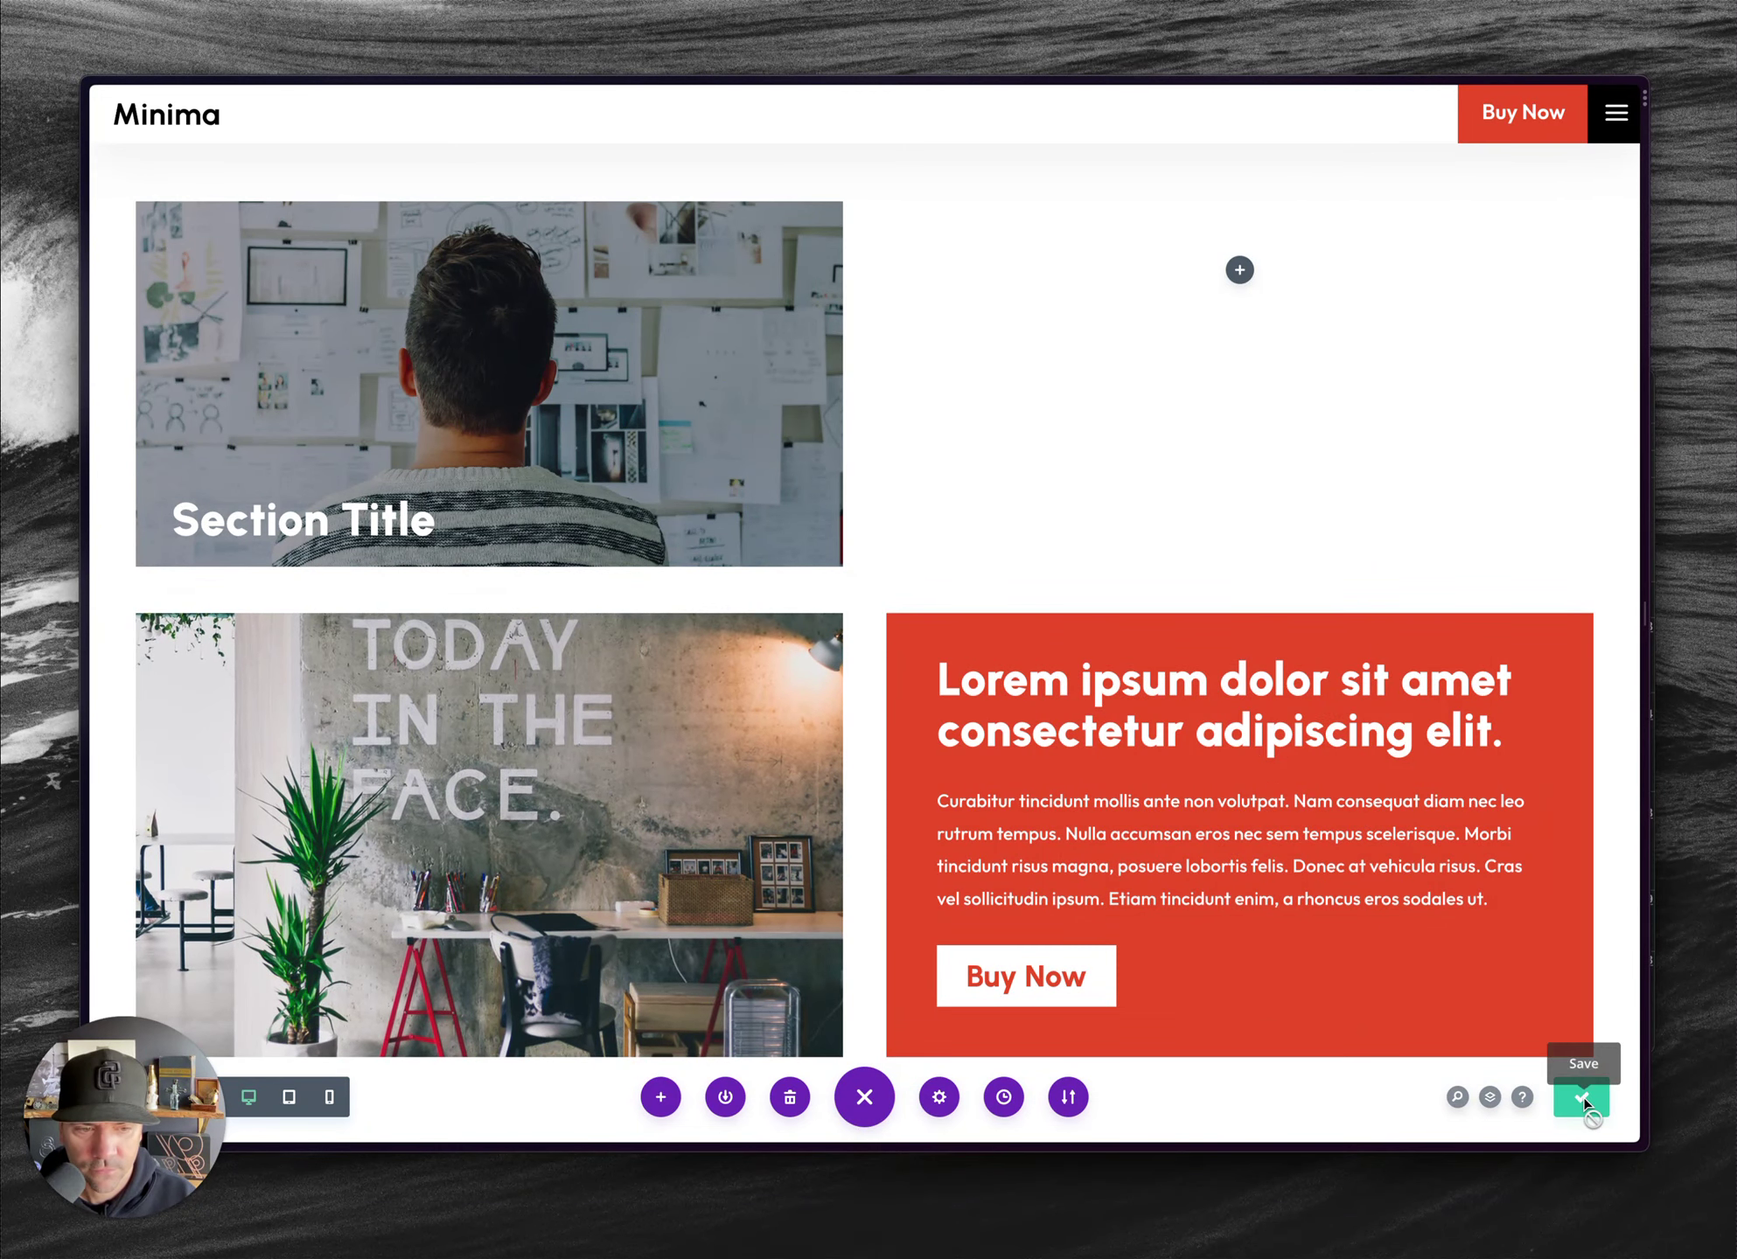
pyautogui.click(1581, 1096)
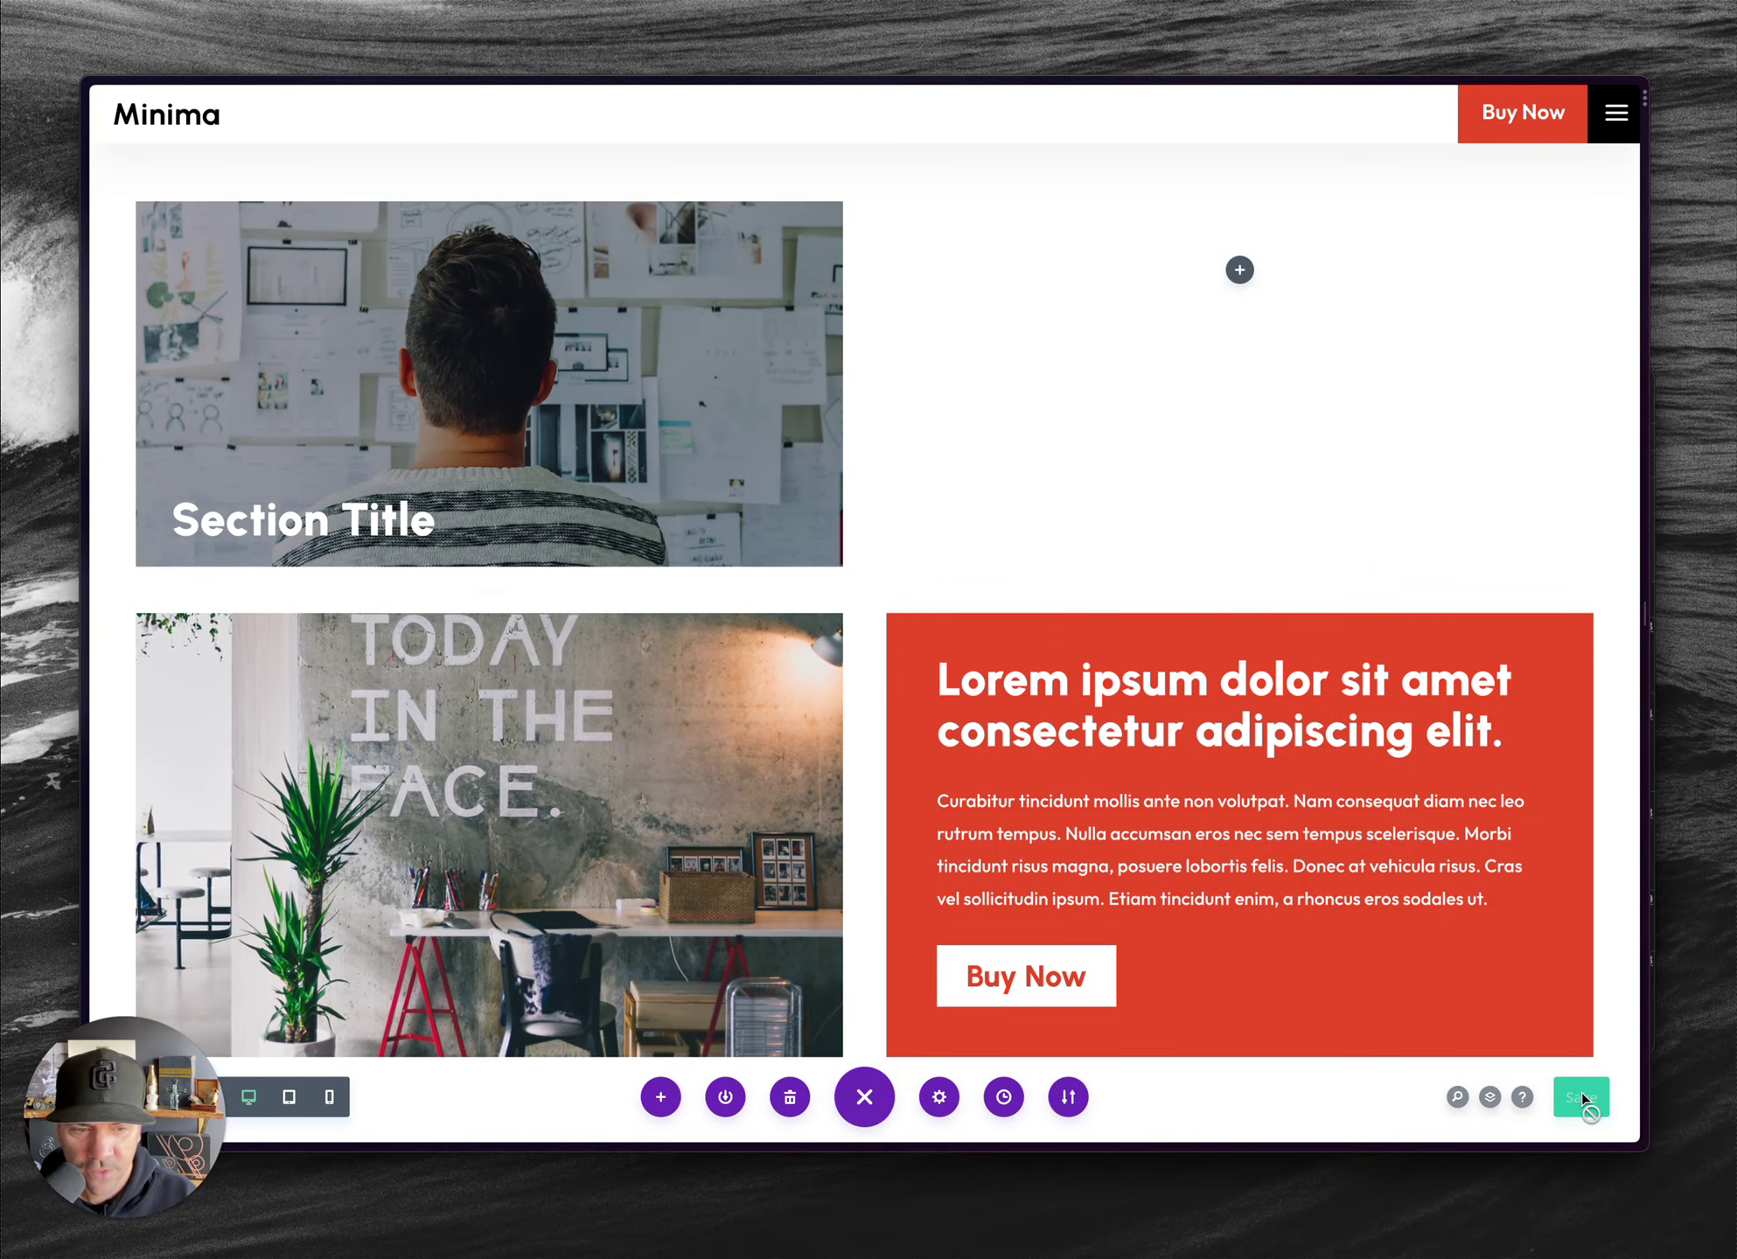
# - Reload the live Contact page and open the Minima homepage from the logo link in a new tab
pyautogui.scroll(3, 1151, 506)
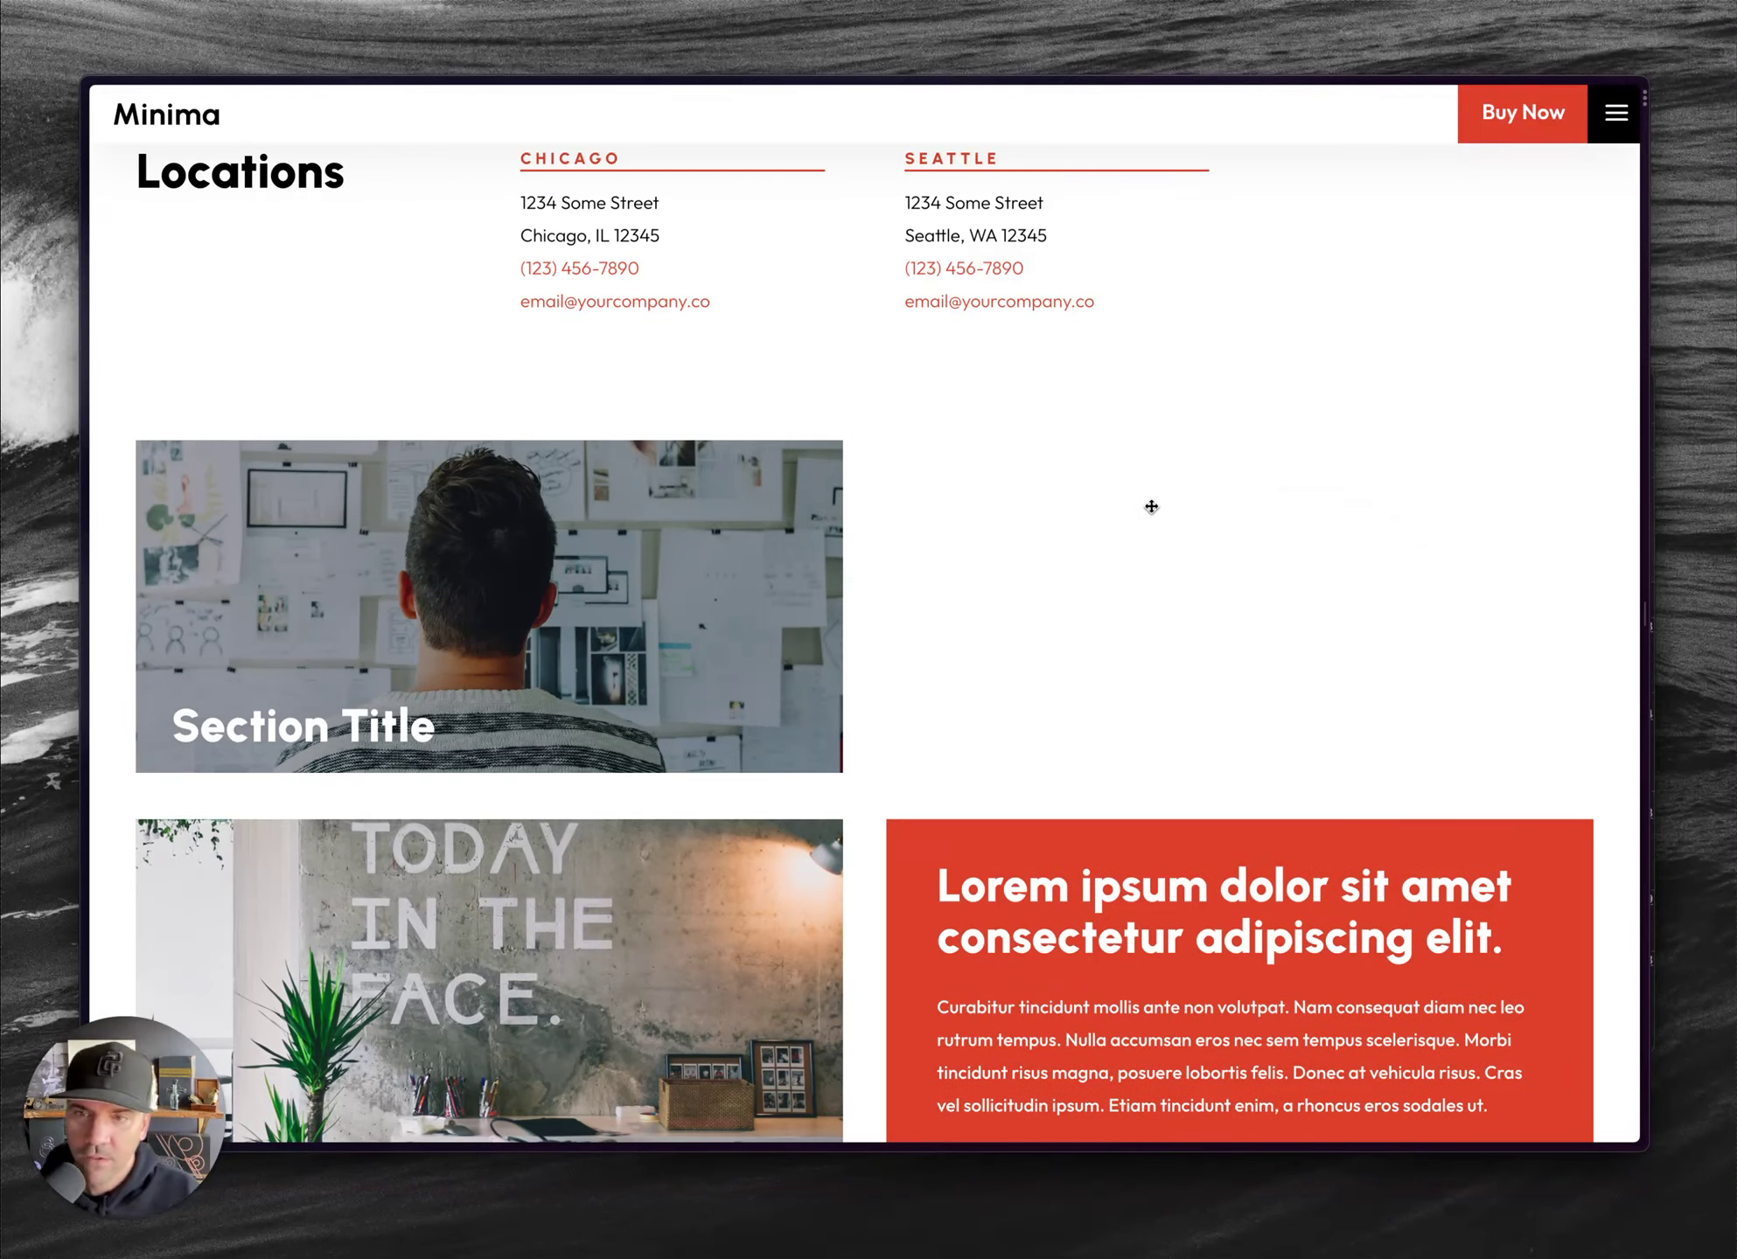
pyautogui.press('super+r')
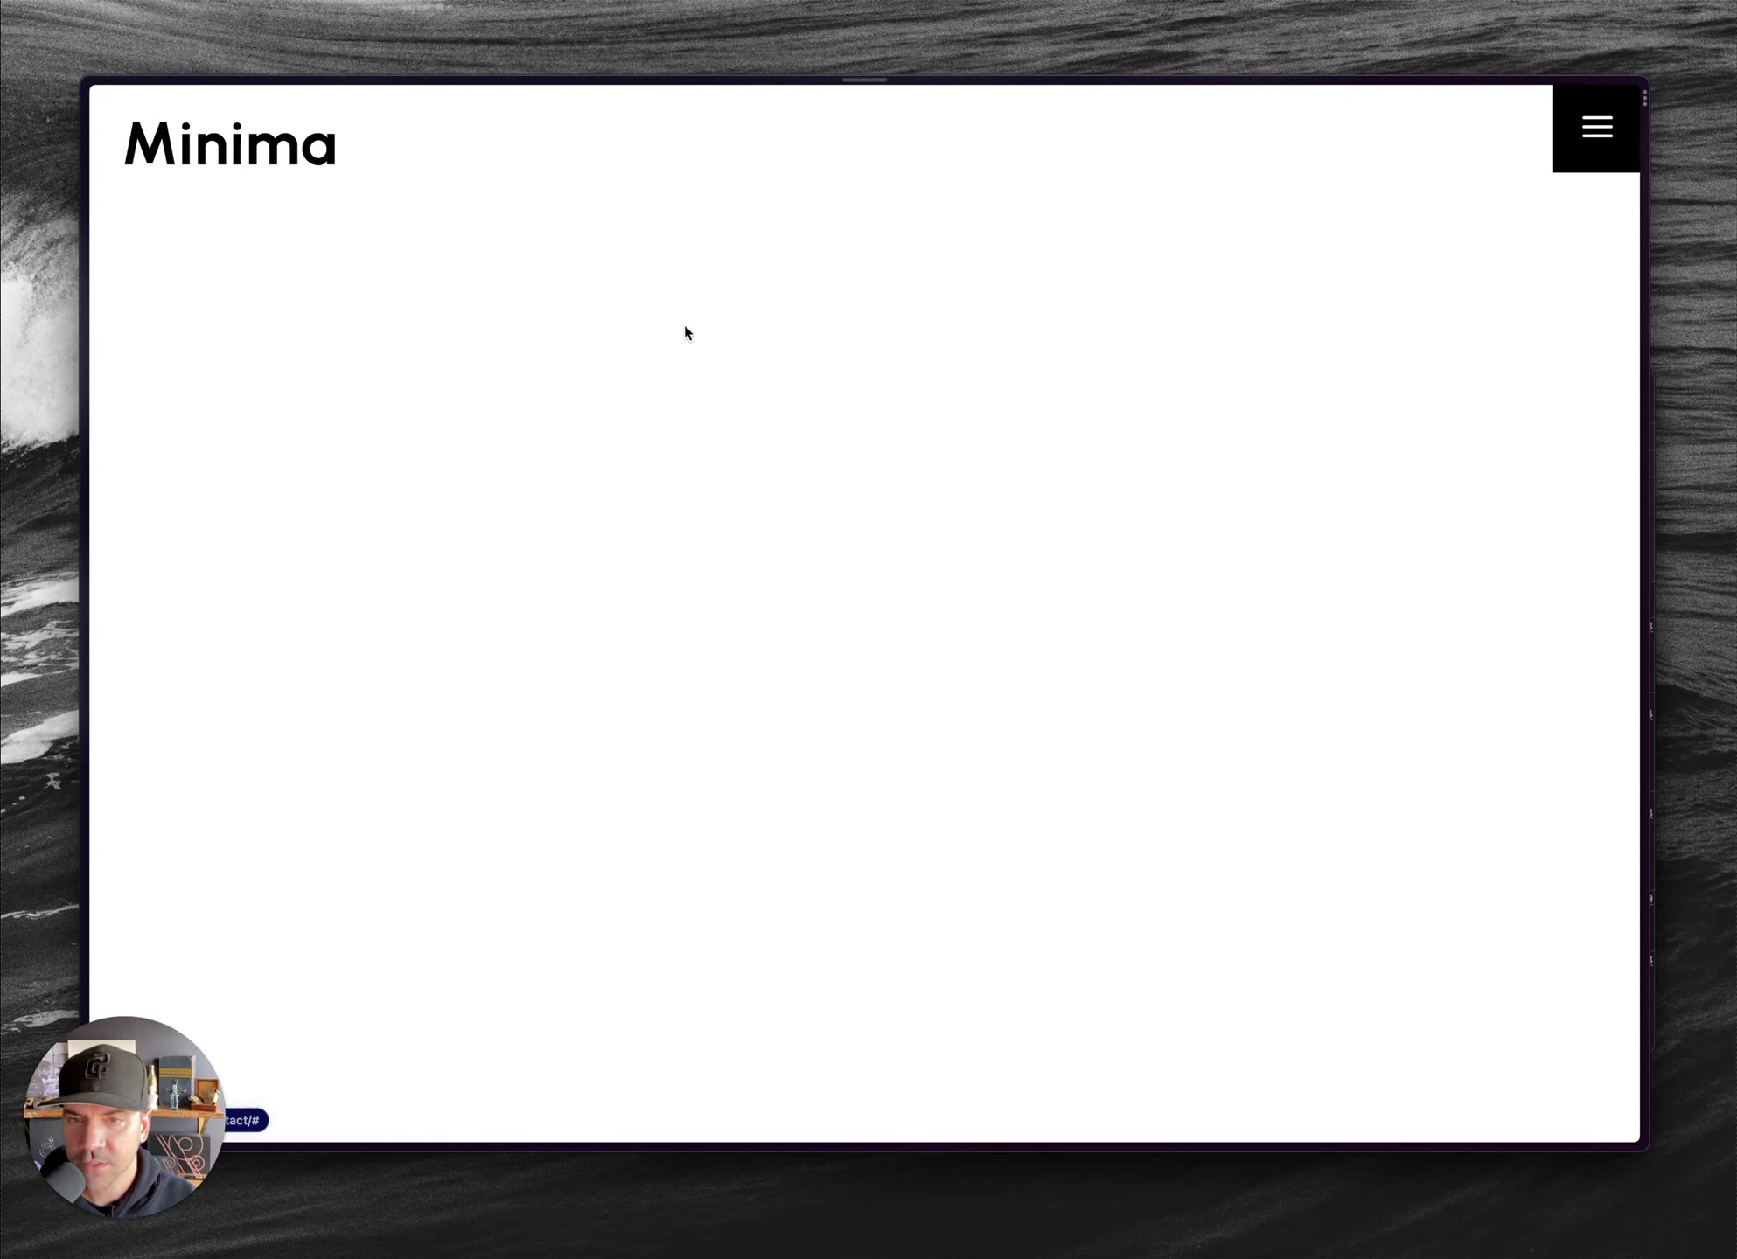
pyautogui.rightClick(166, 113)
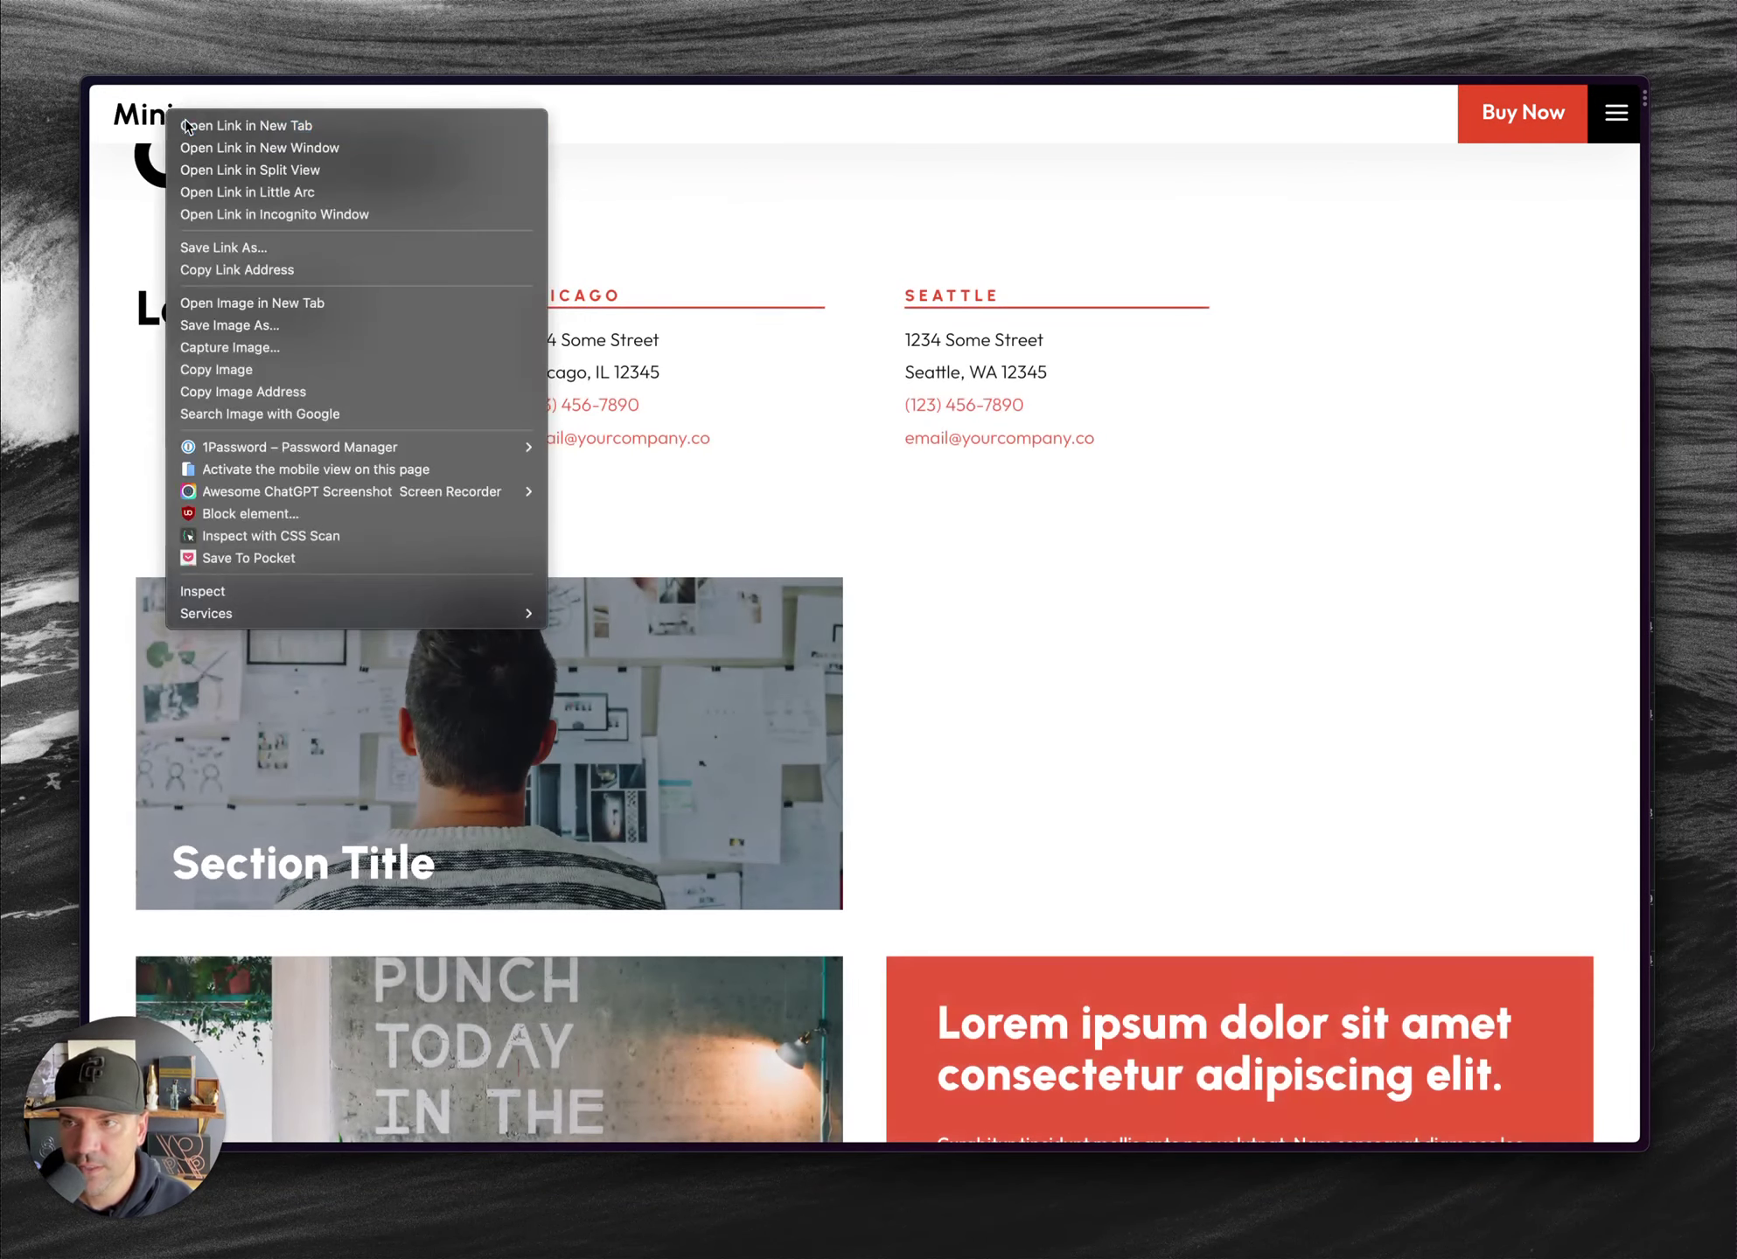
pyautogui.click(184, 124)
pyautogui.hotkey('ctrl', 'Tab')
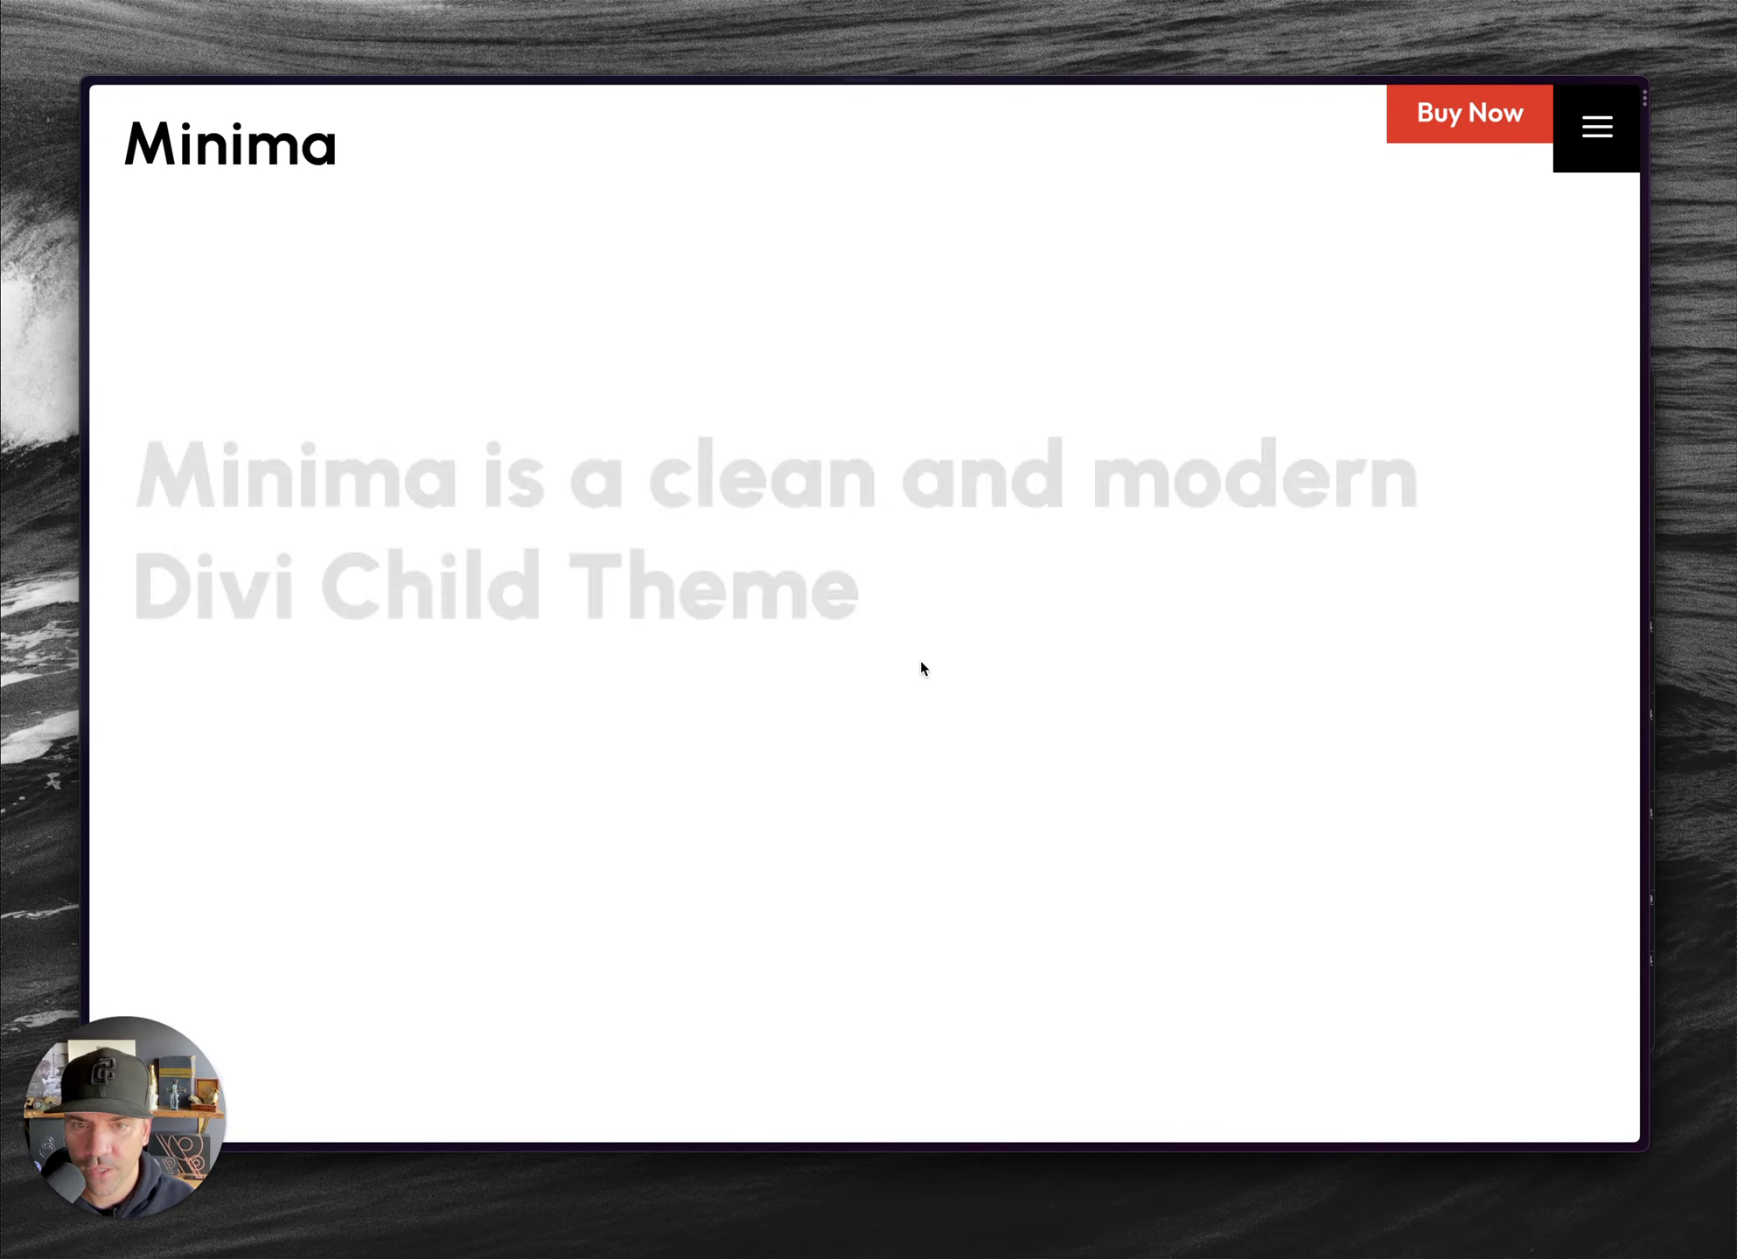
# - Examine the hover overlays on the homepage's four image cards above the FAQs section
pyautogui.scroll(-15, 1078, 628)
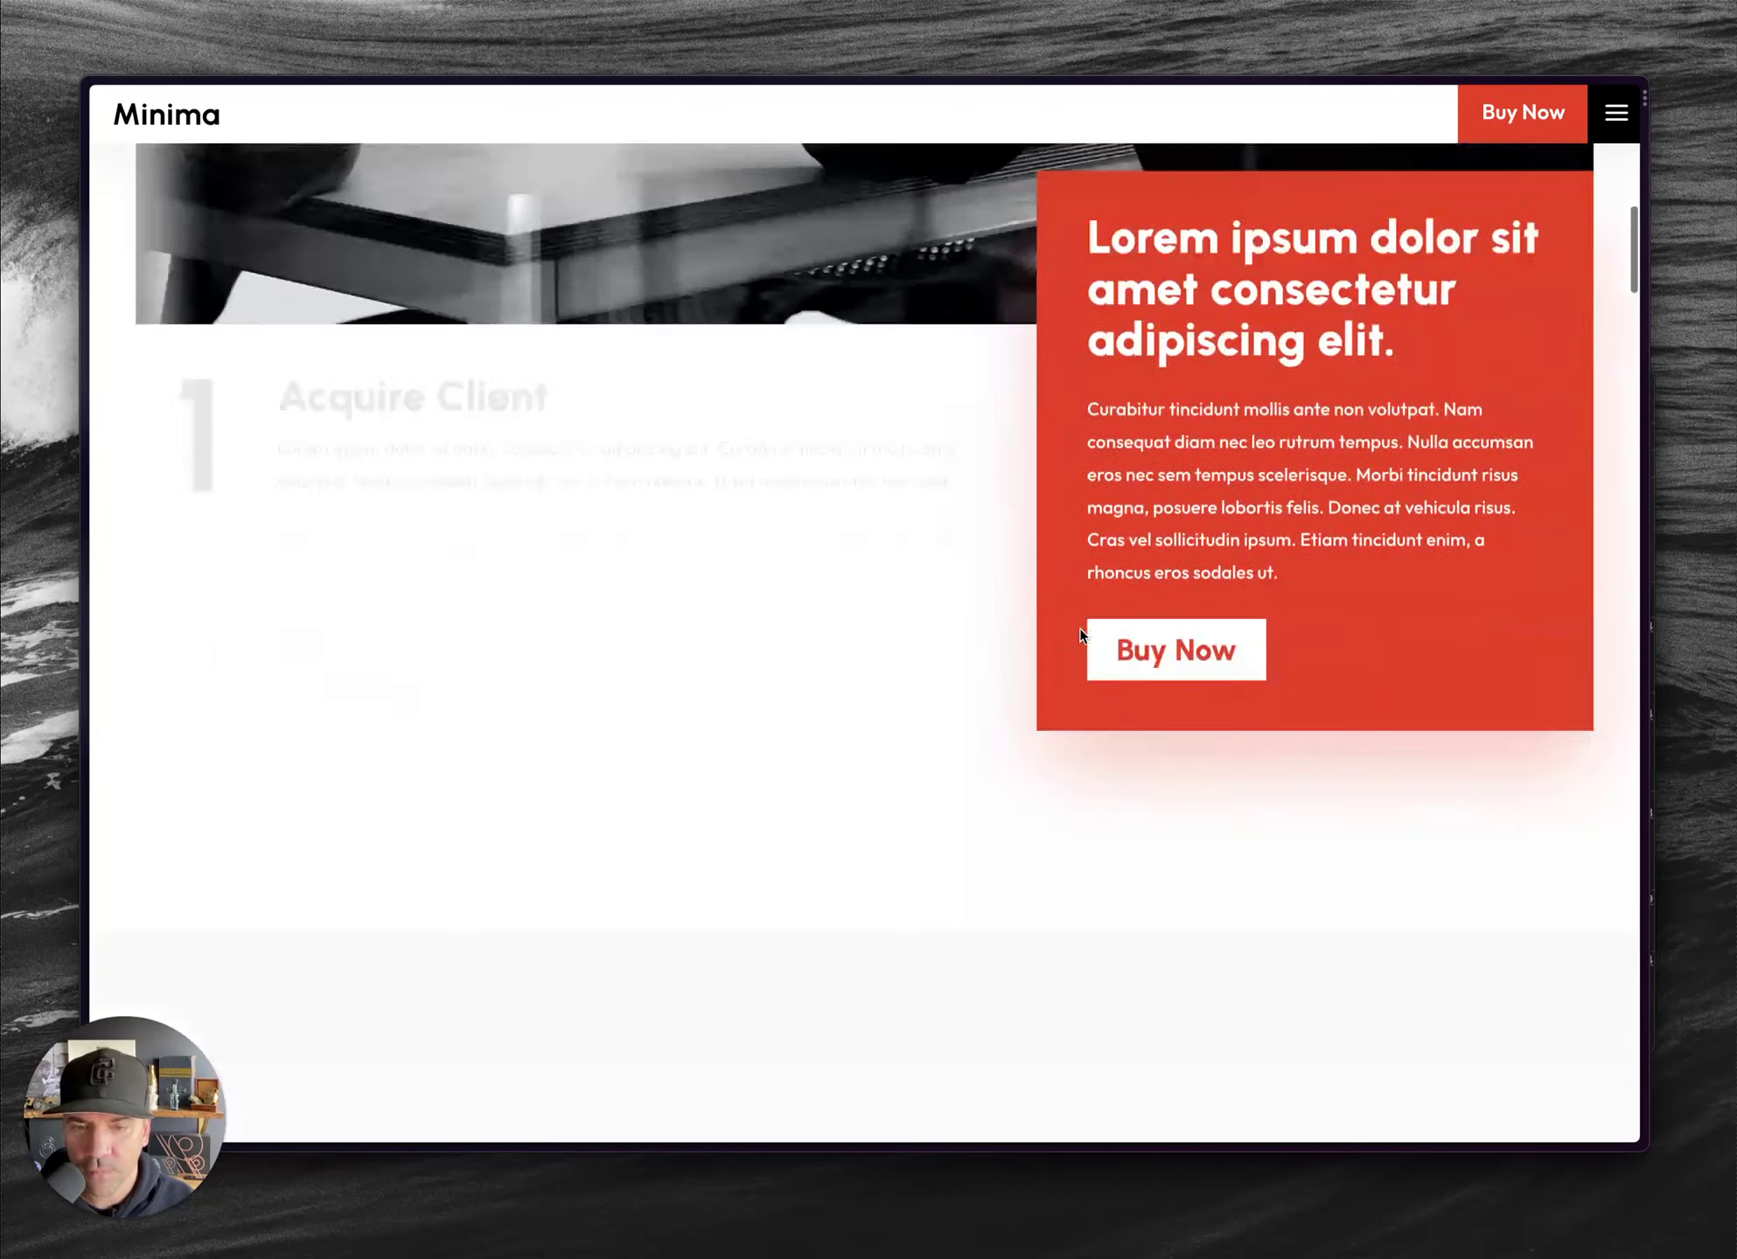
pyautogui.scroll(-15, 1079, 628)
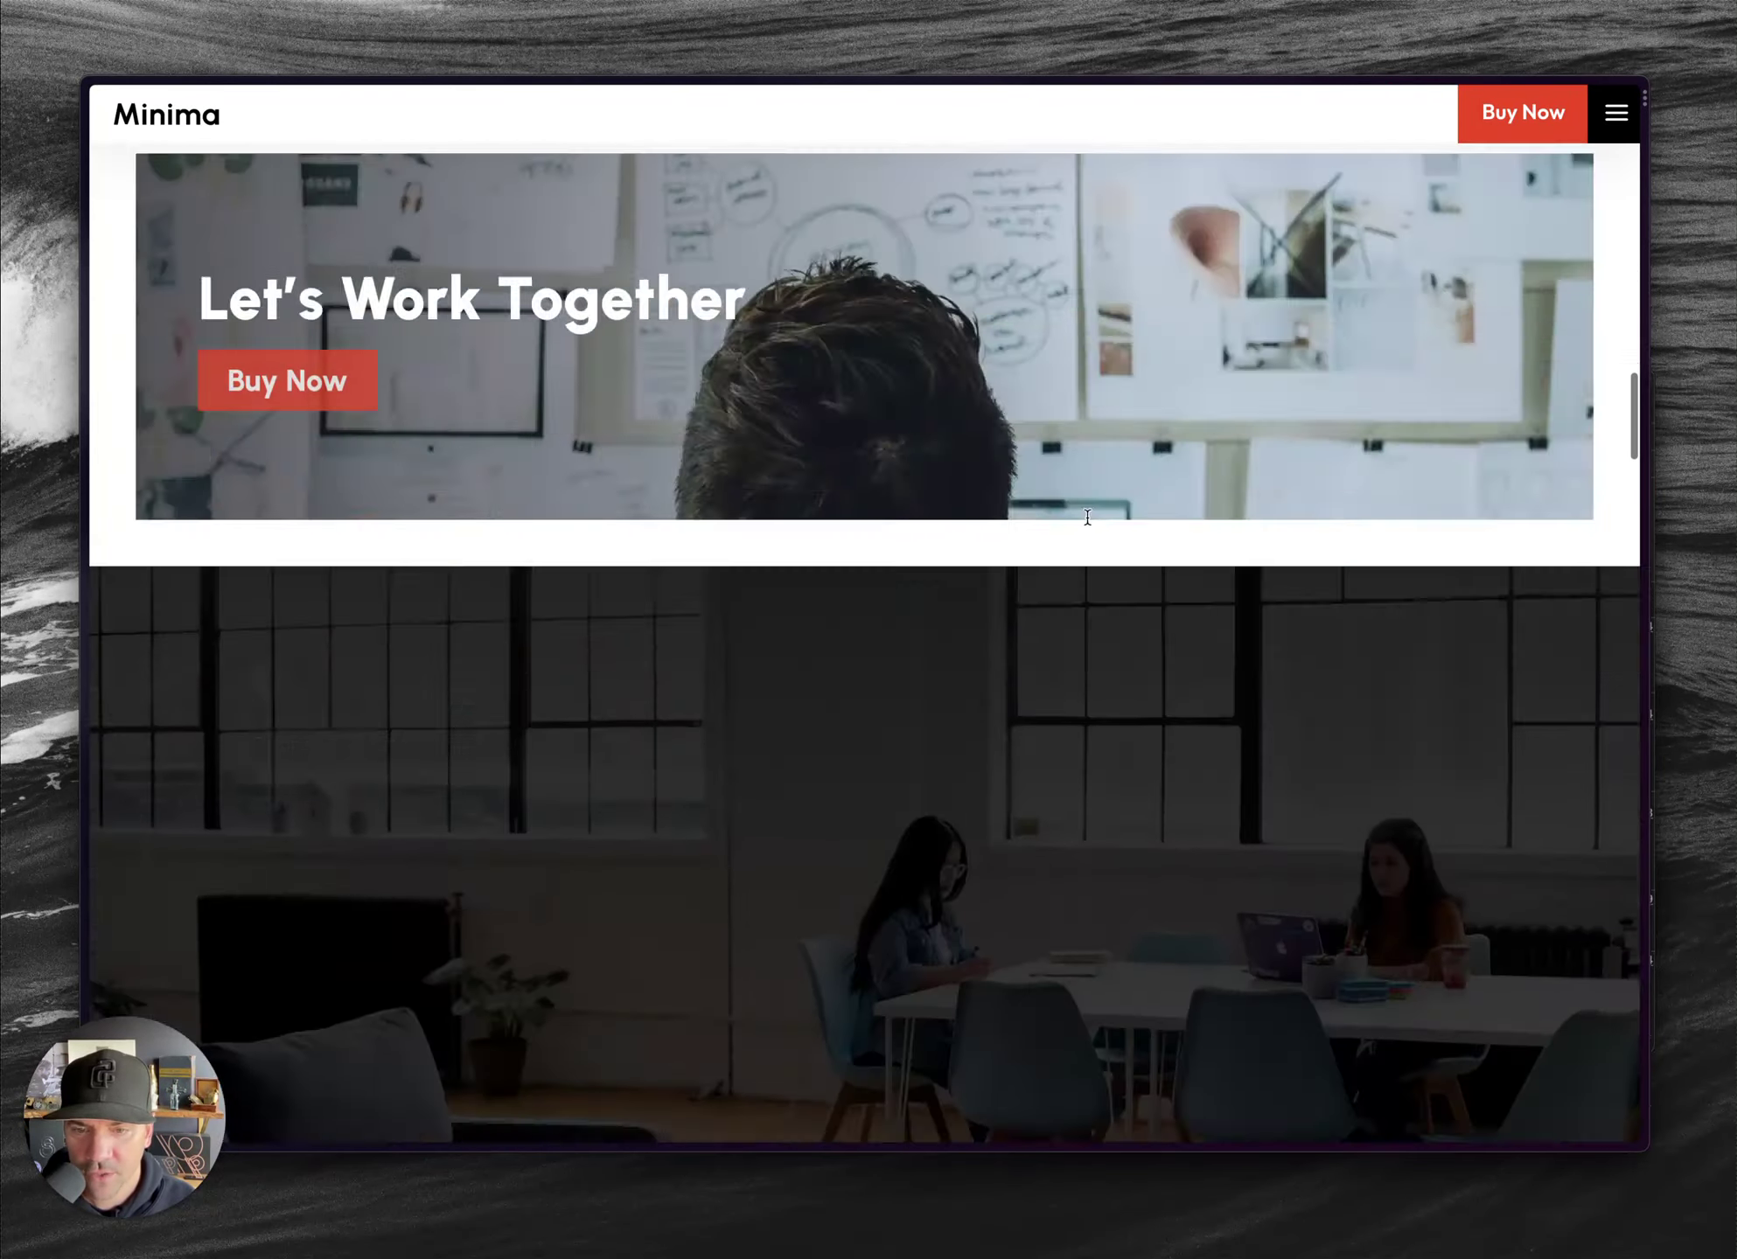
pyautogui.scroll(-15, 1090, 524)
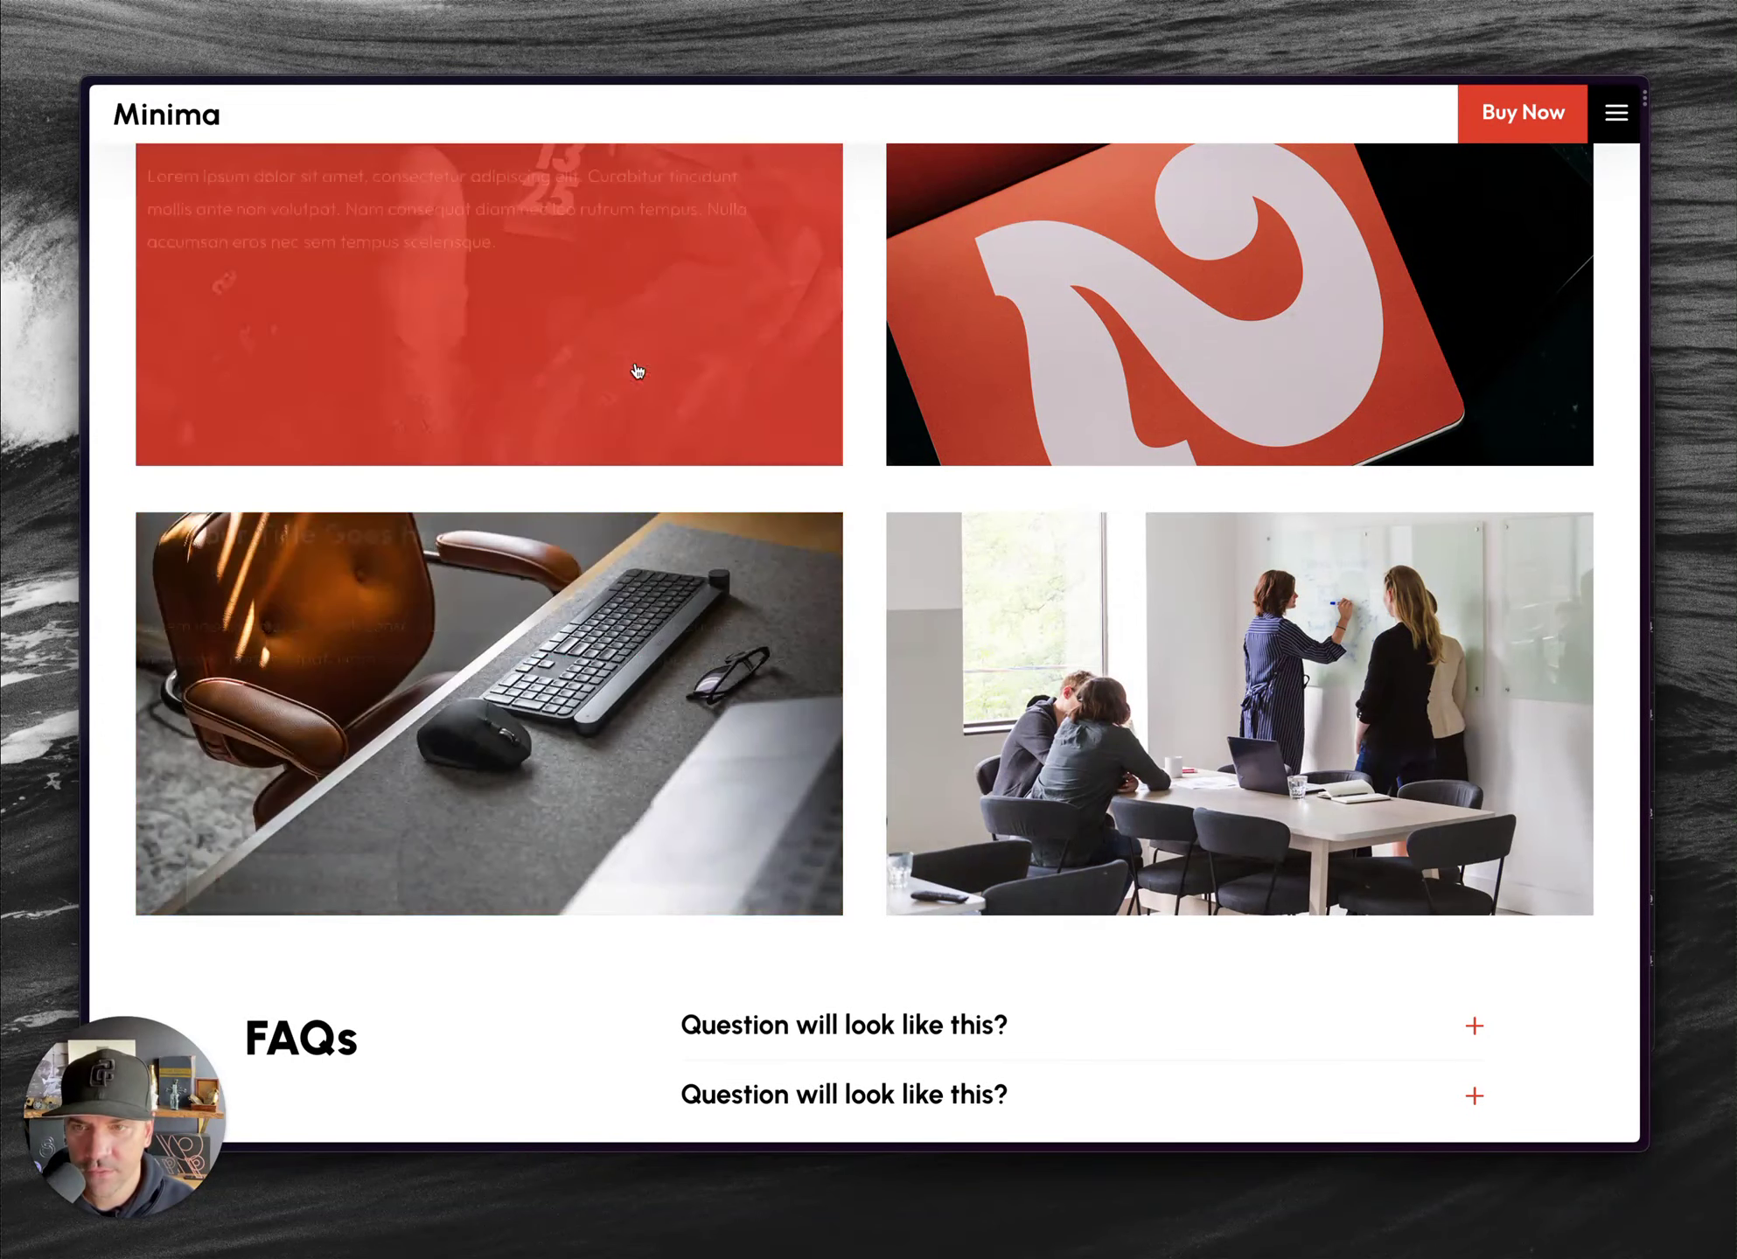
pyautogui.scroll(1, 1093, 752)
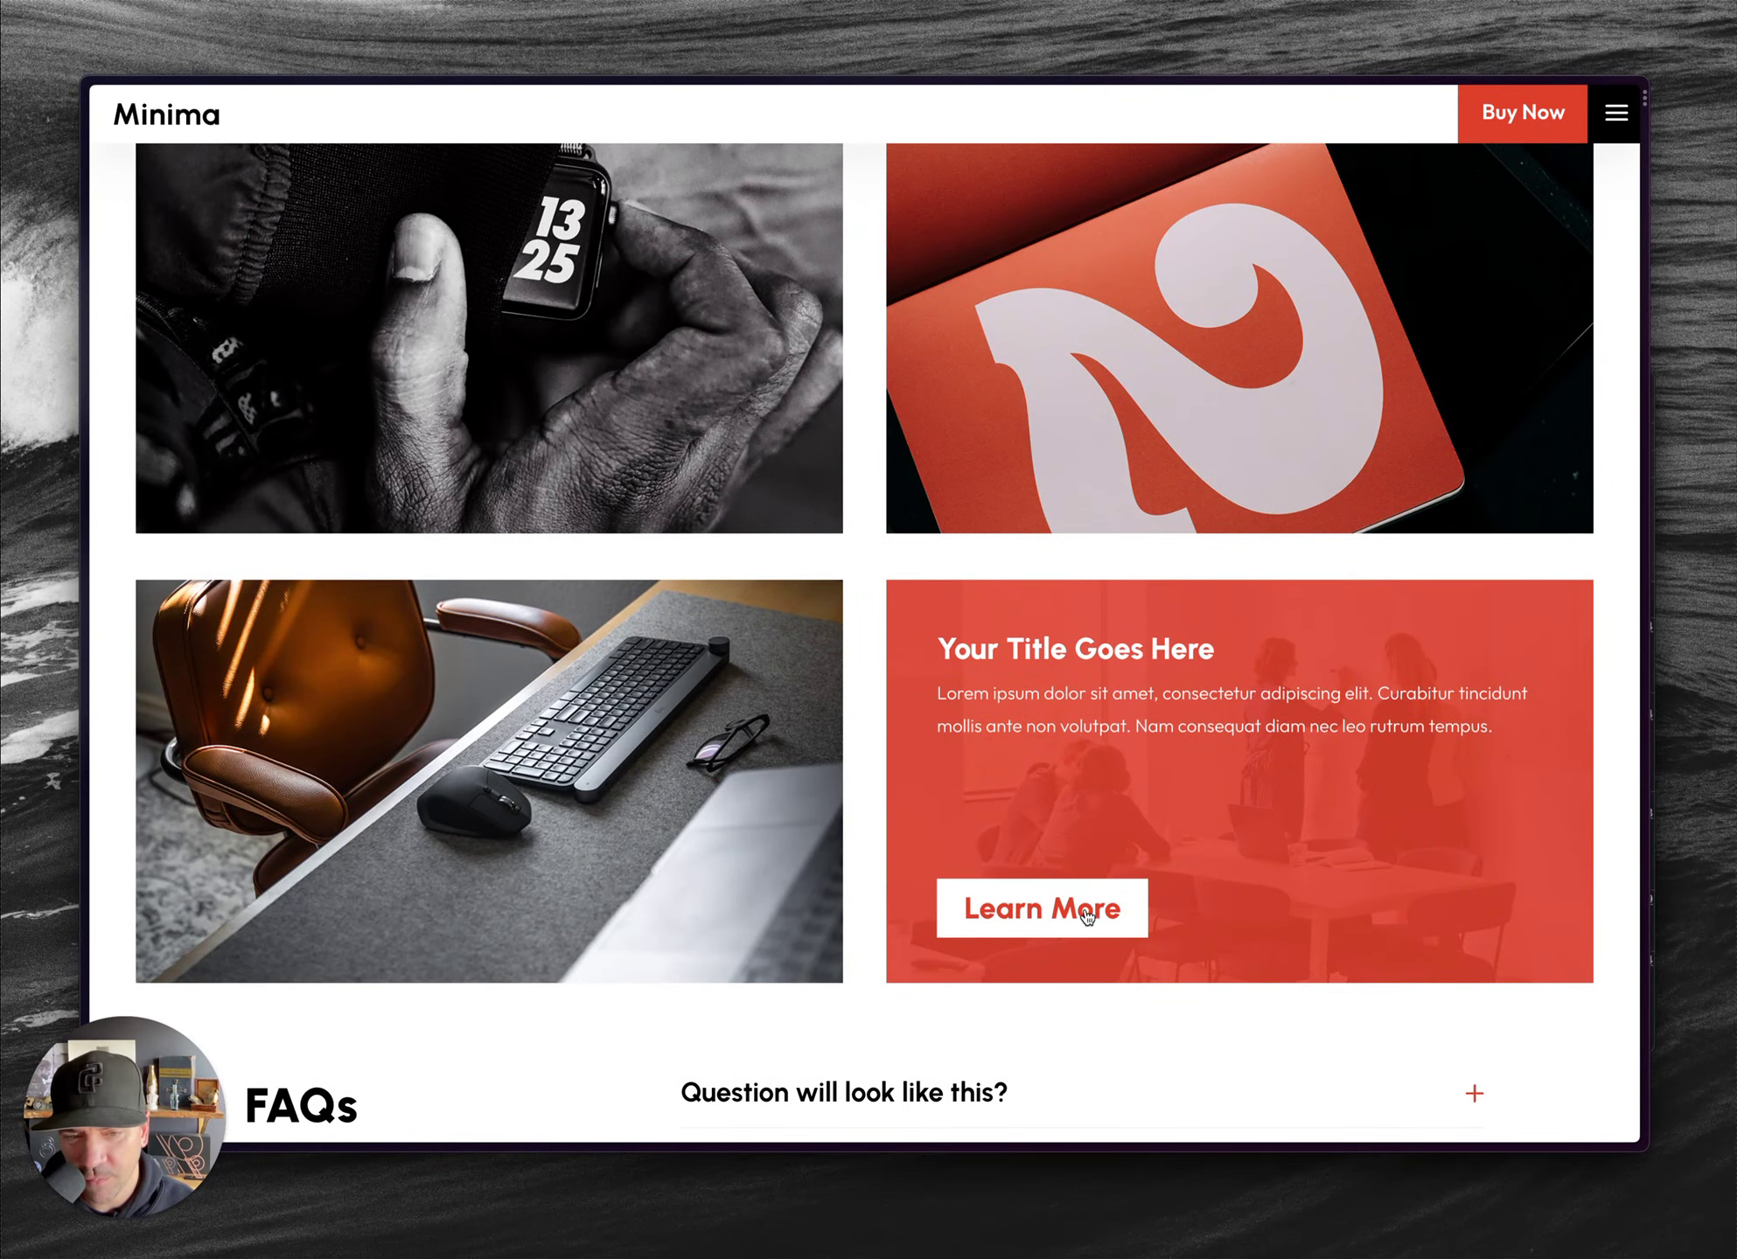
pyautogui.scroll(1, 1190, 813)
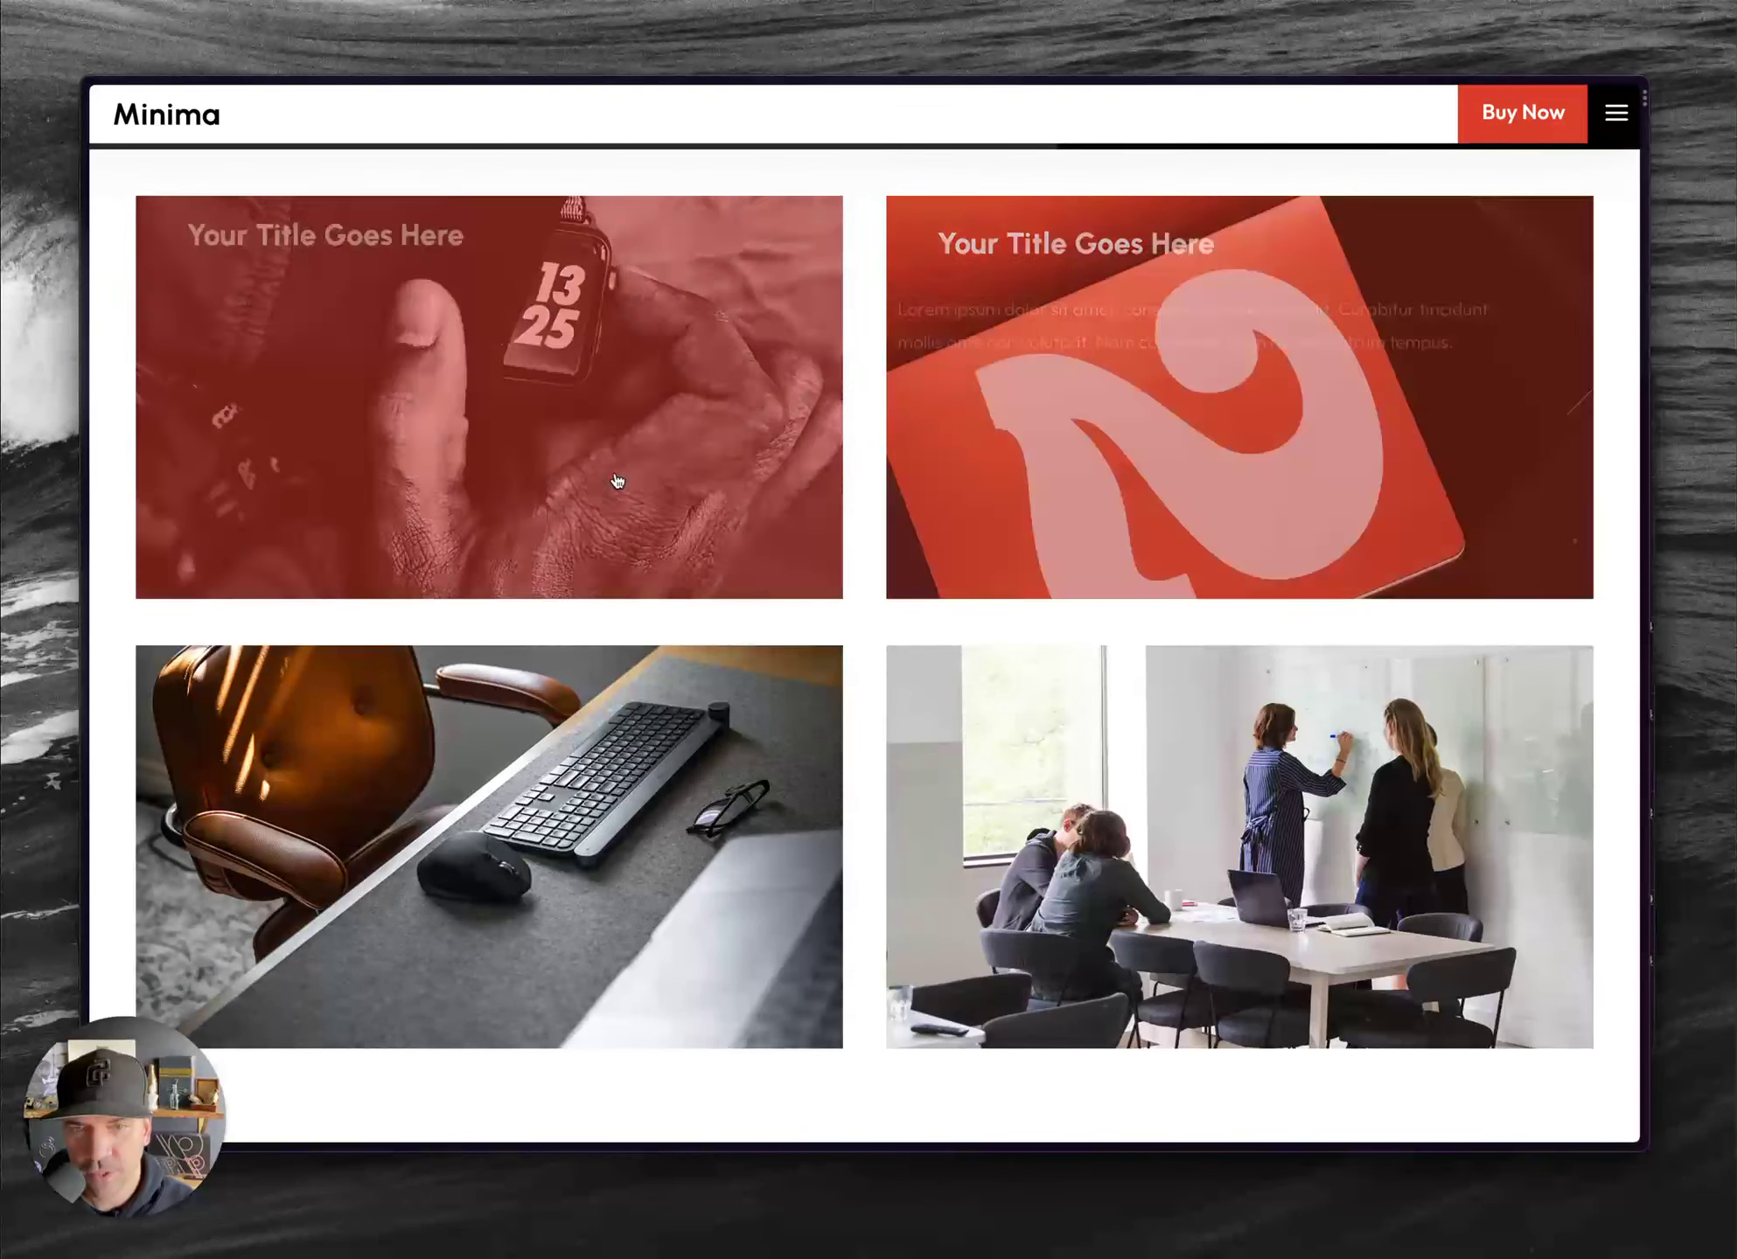
pyautogui.scroll(-10, 886, 603)
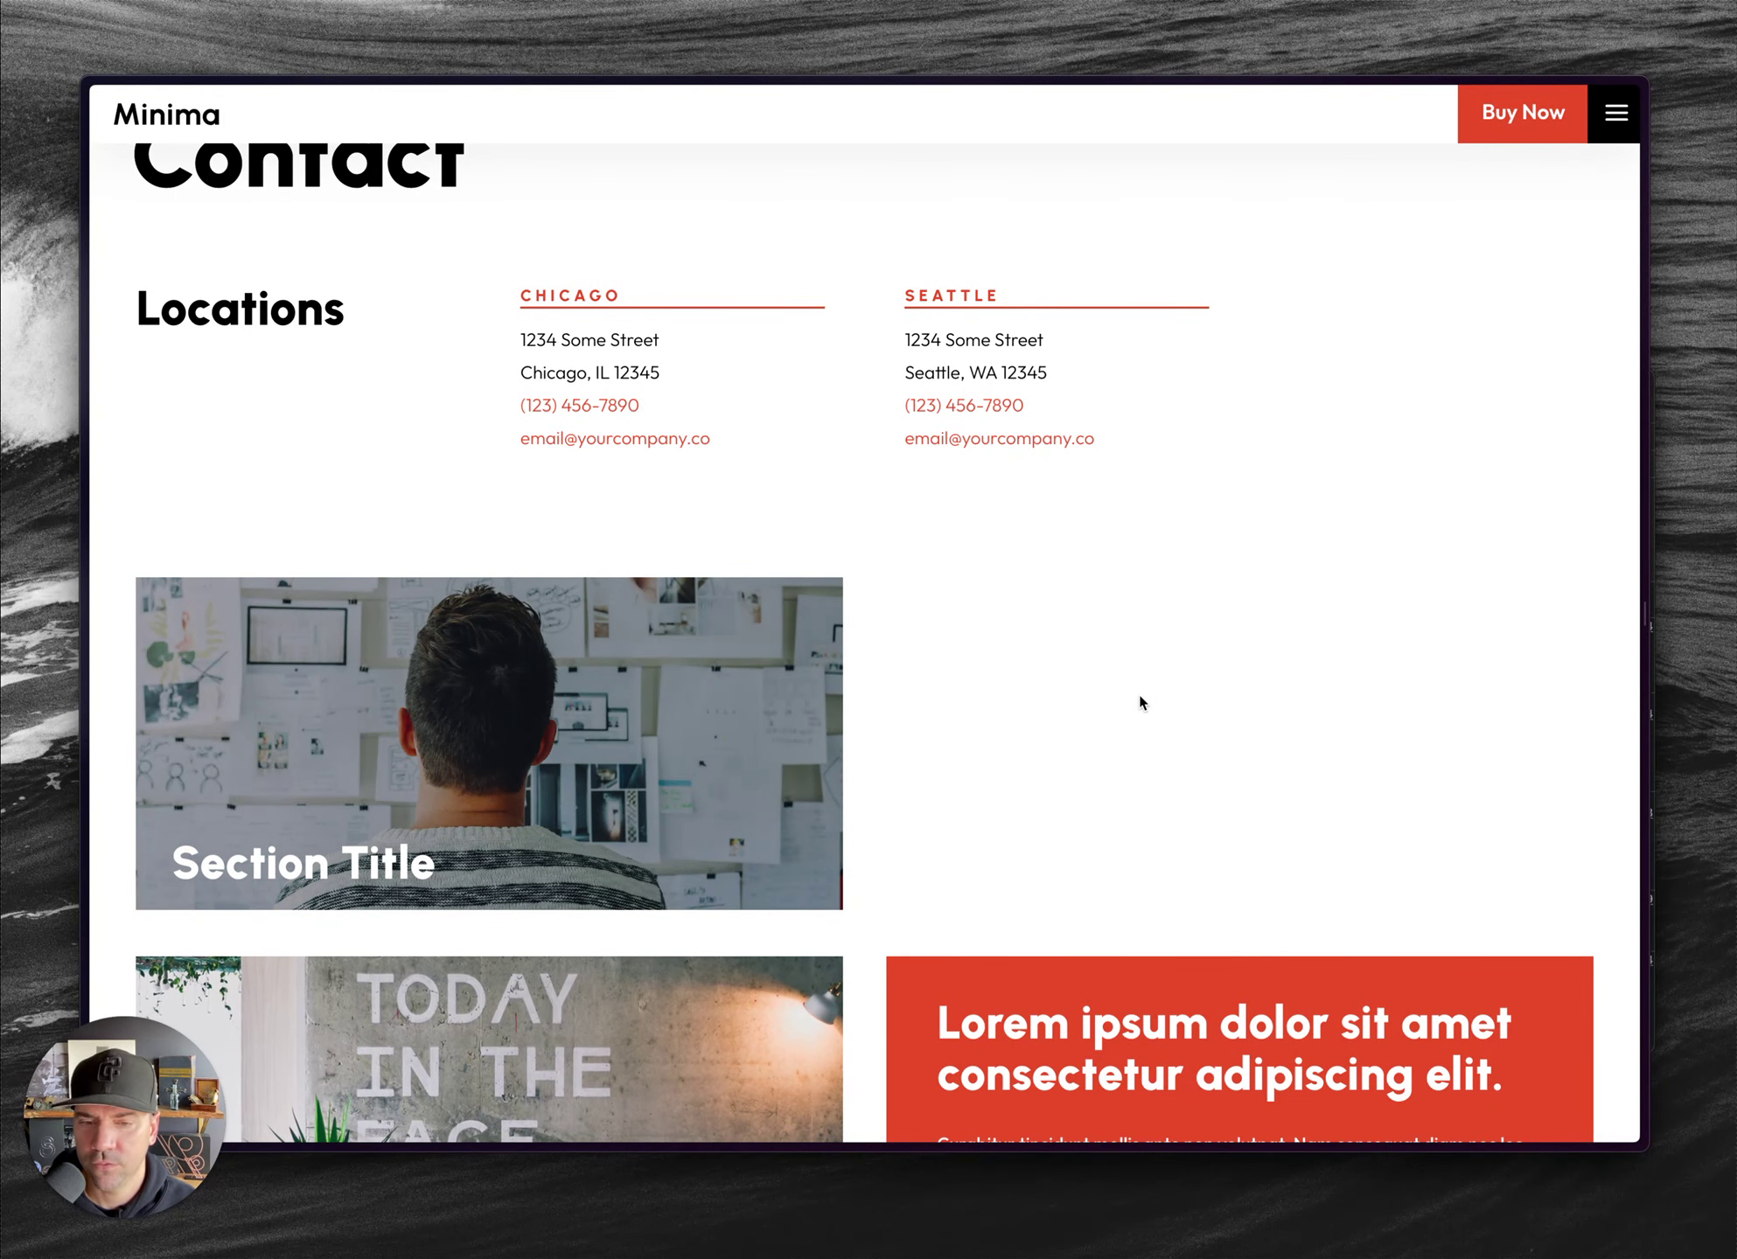
# - Switch to Nova and replace the :before background-color in tutorial.css's 980px media query with the hover rule's rgba(217, 88, 56, 0.95)
pyautogui.hotkey('ctrl', 'Tab')
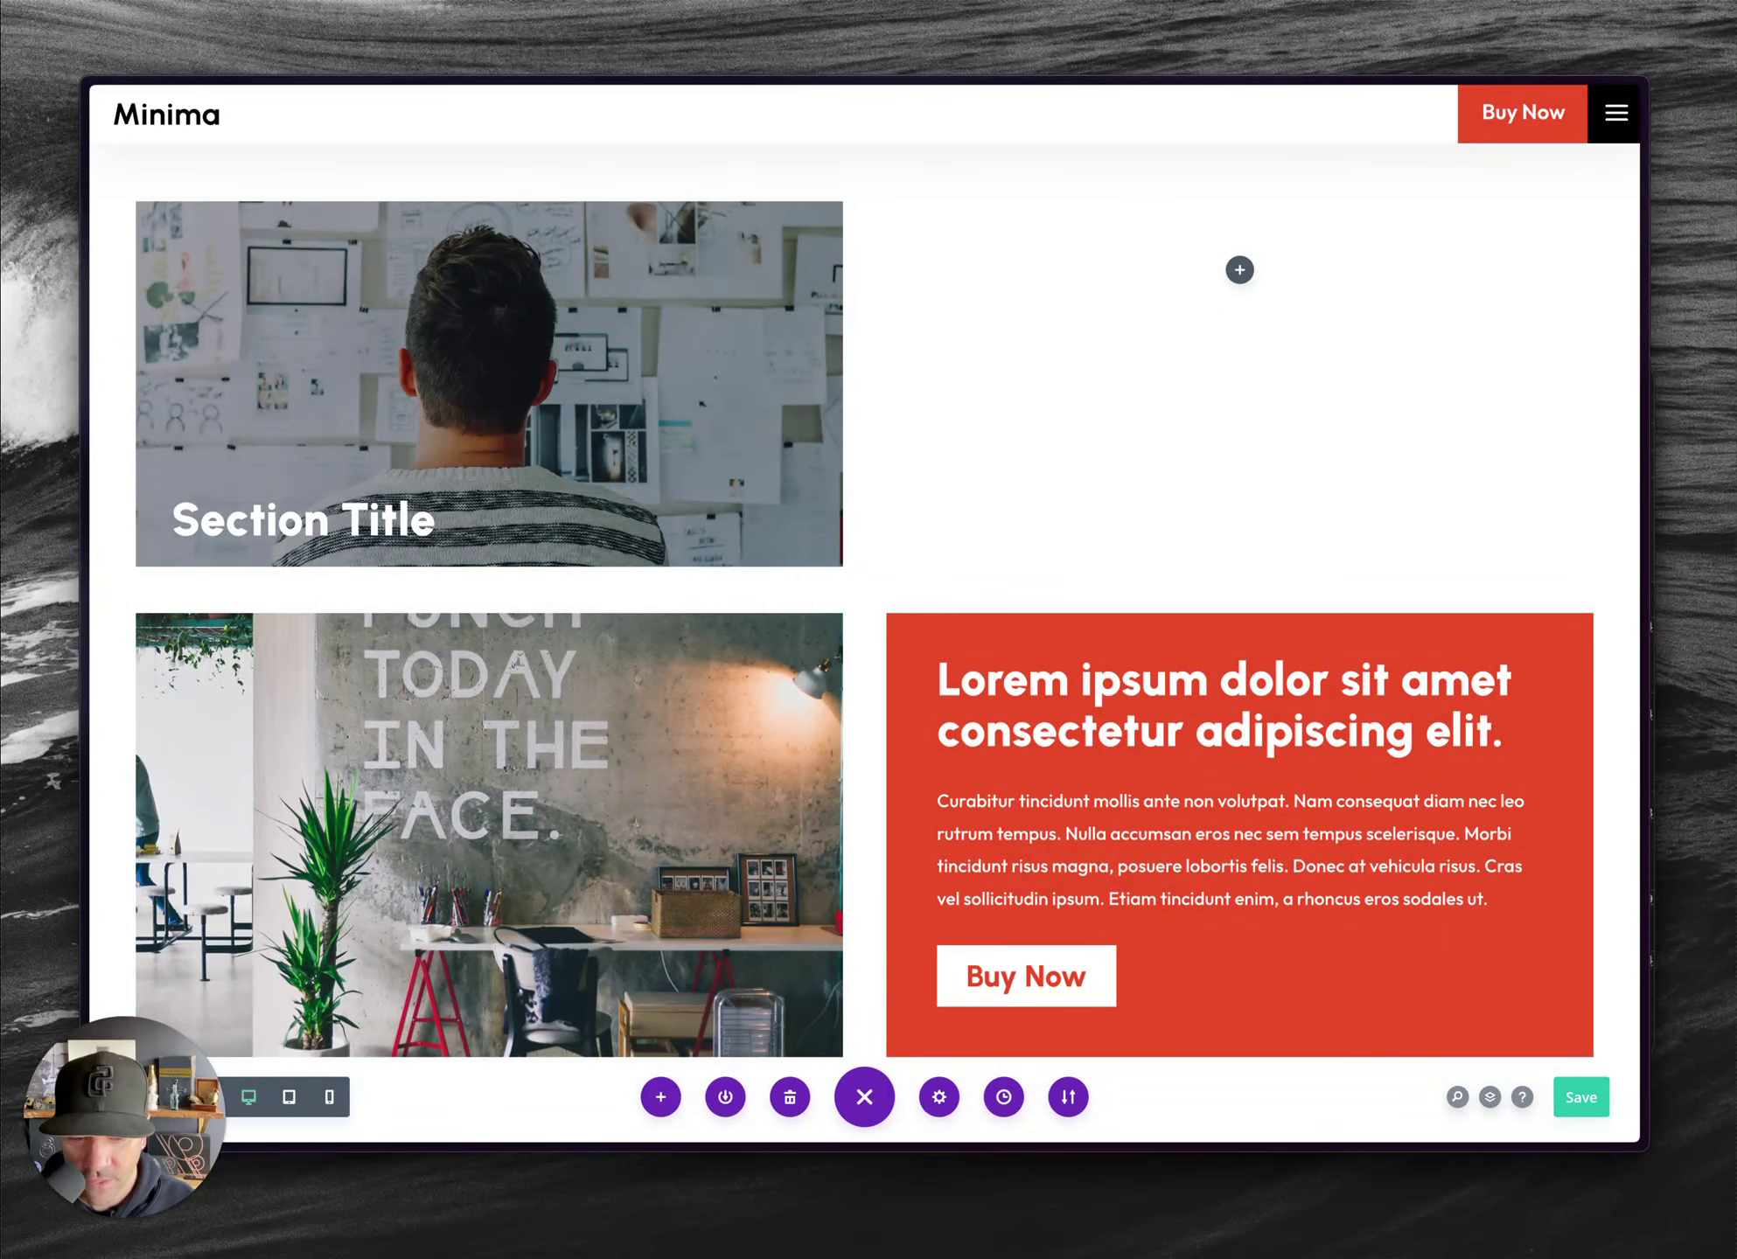
pyautogui.press('super+Tab')
pyautogui.click(1088, 814)
pyautogui.scroll(-4, 1084, 818)
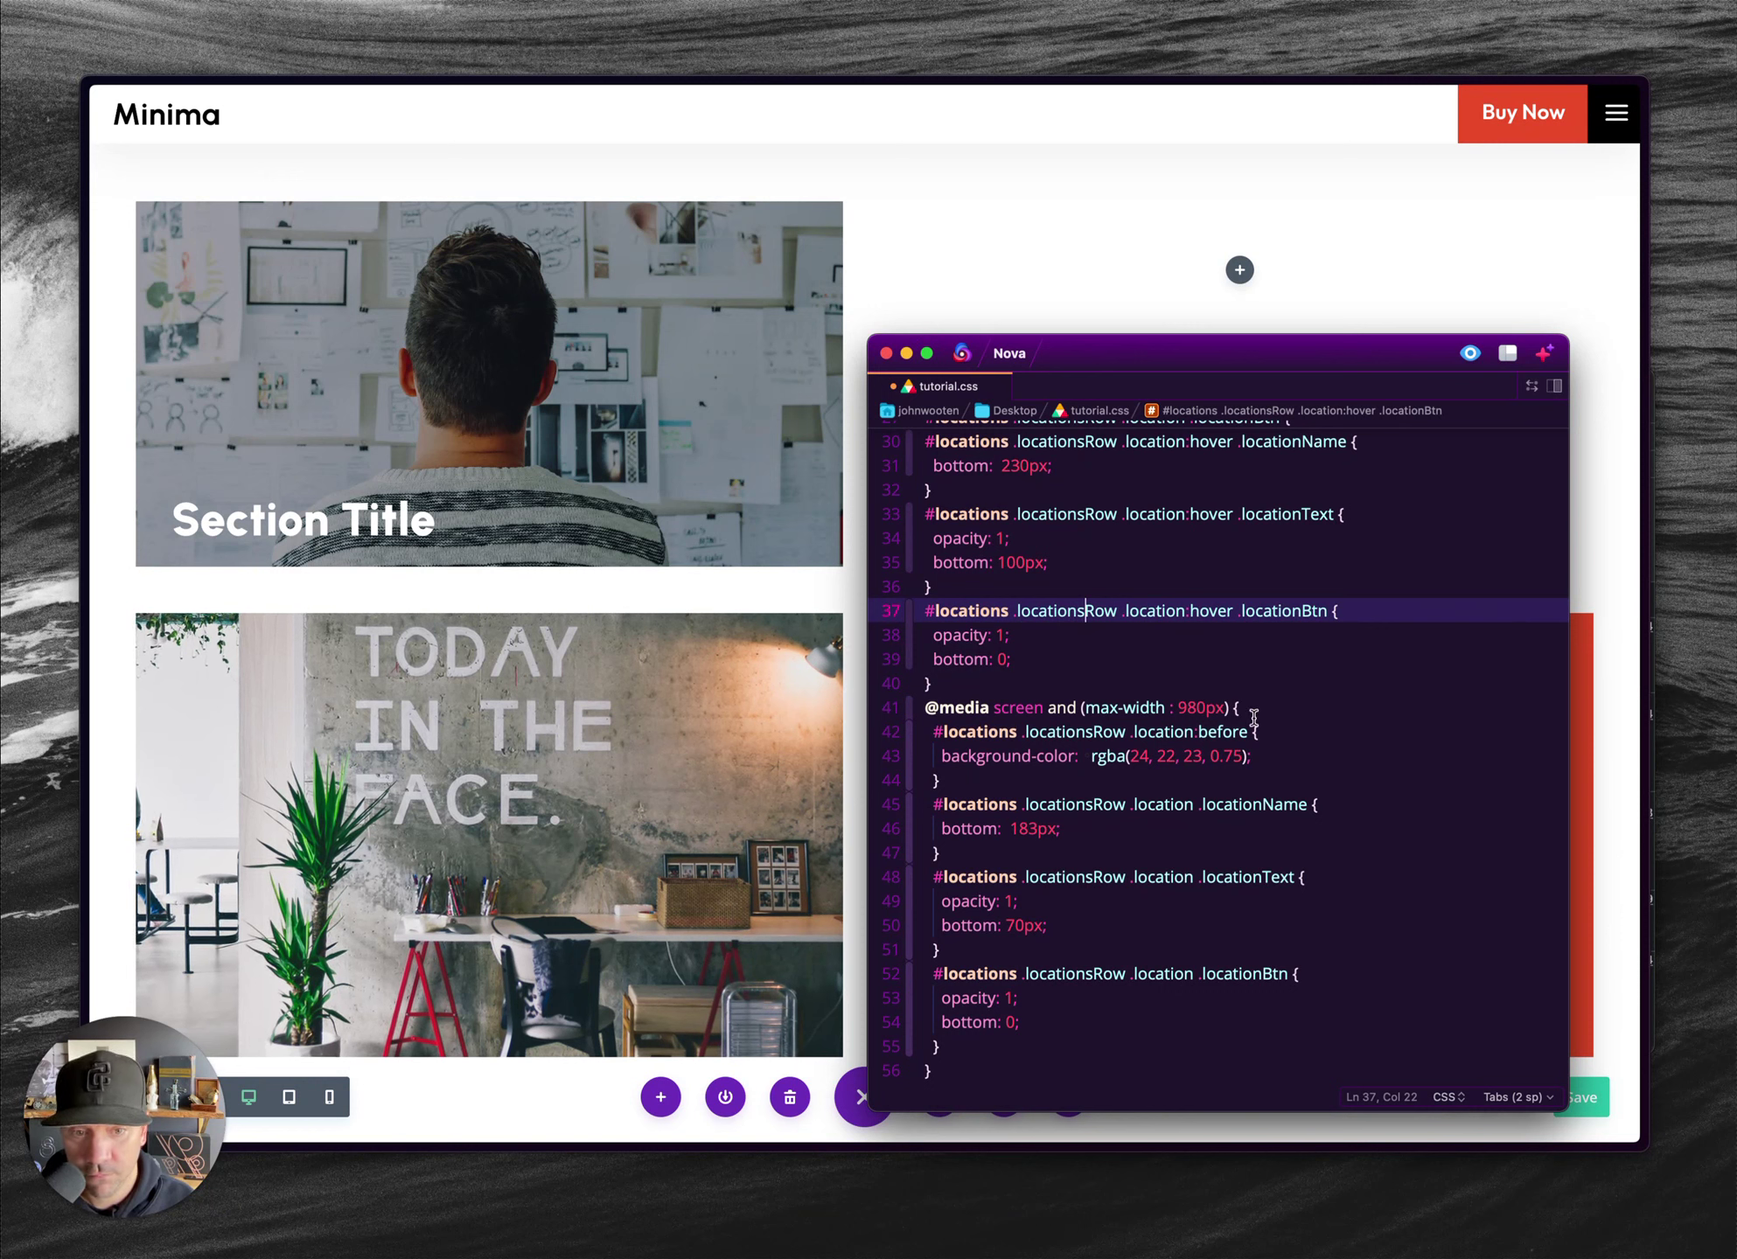
pyautogui.click(1196, 708)
pyautogui.scroll(10, 1165, 845)
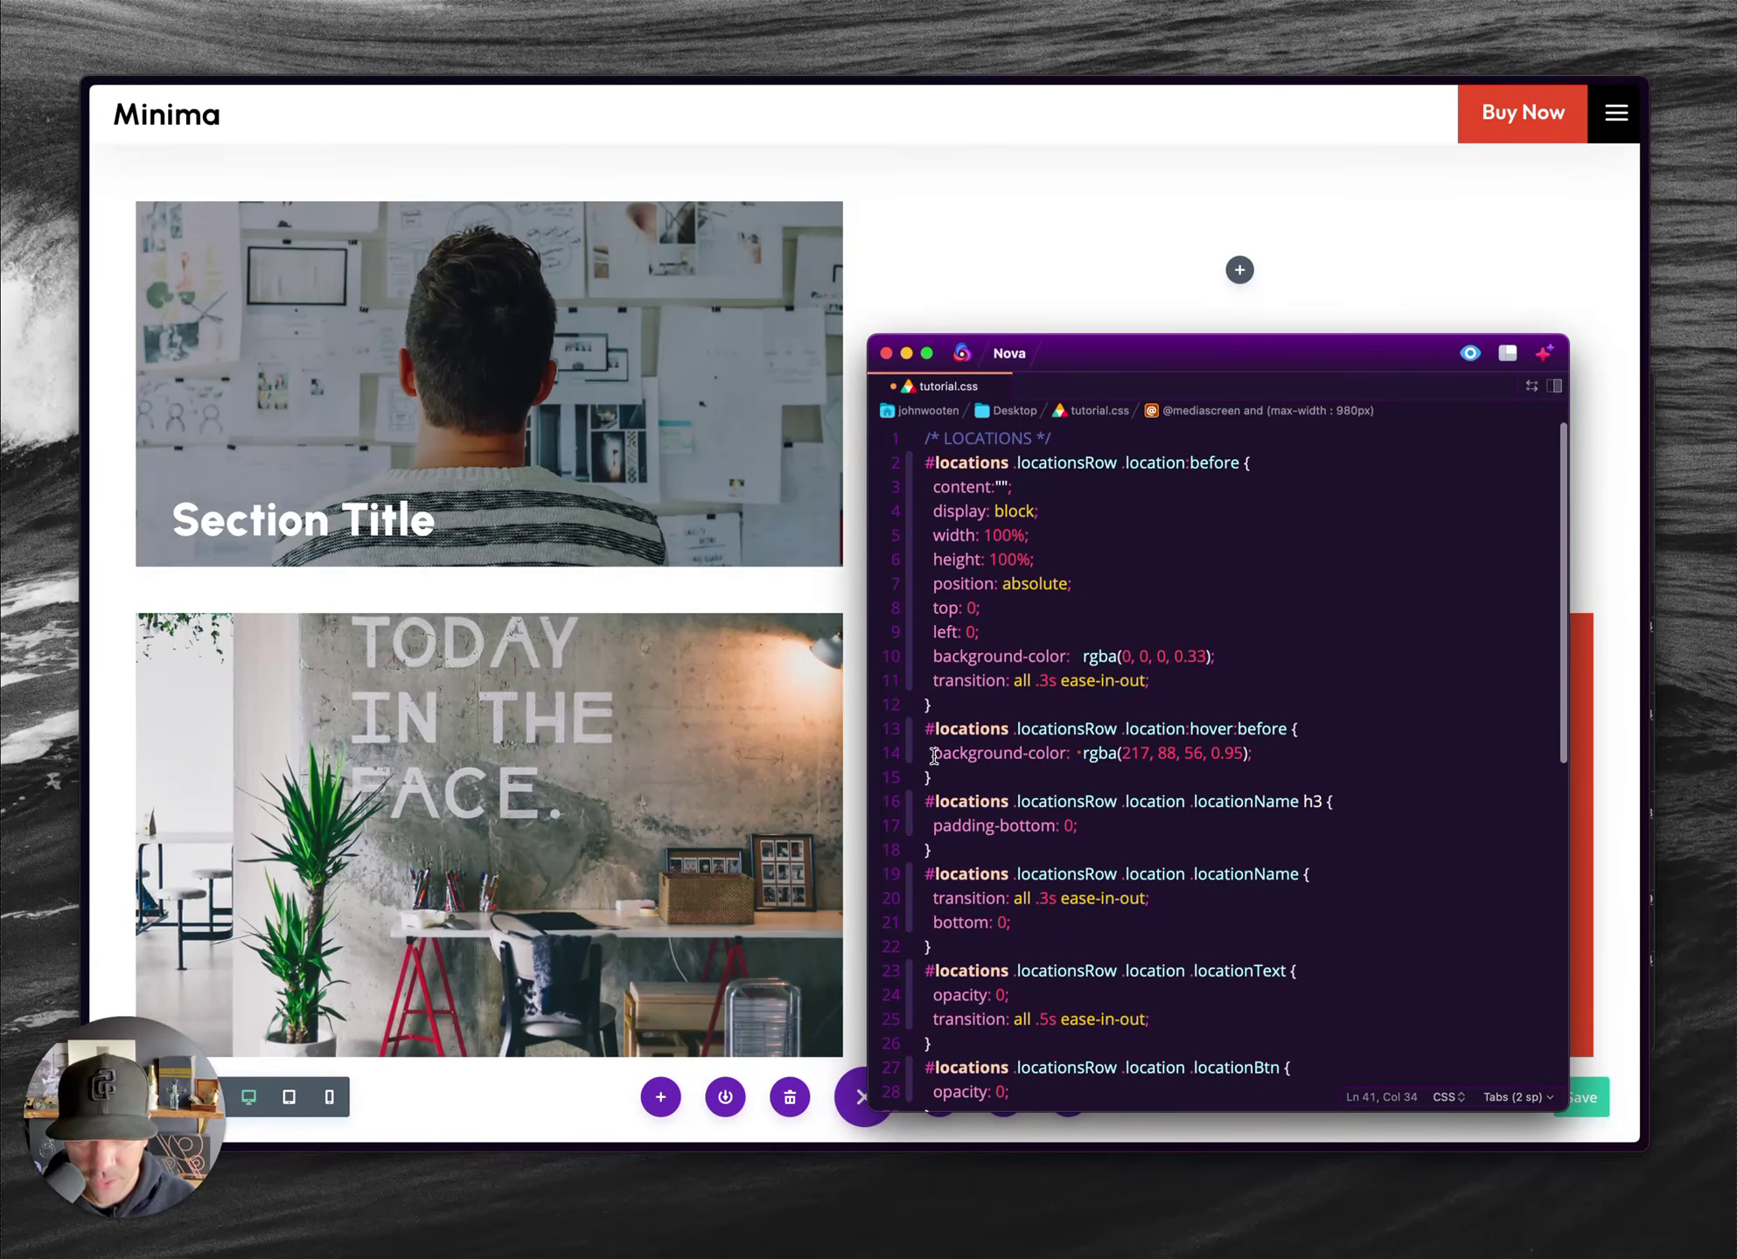
pyautogui.moveTo(934, 756); pyautogui.dragTo(1266, 746)
pyautogui.press('super+c')
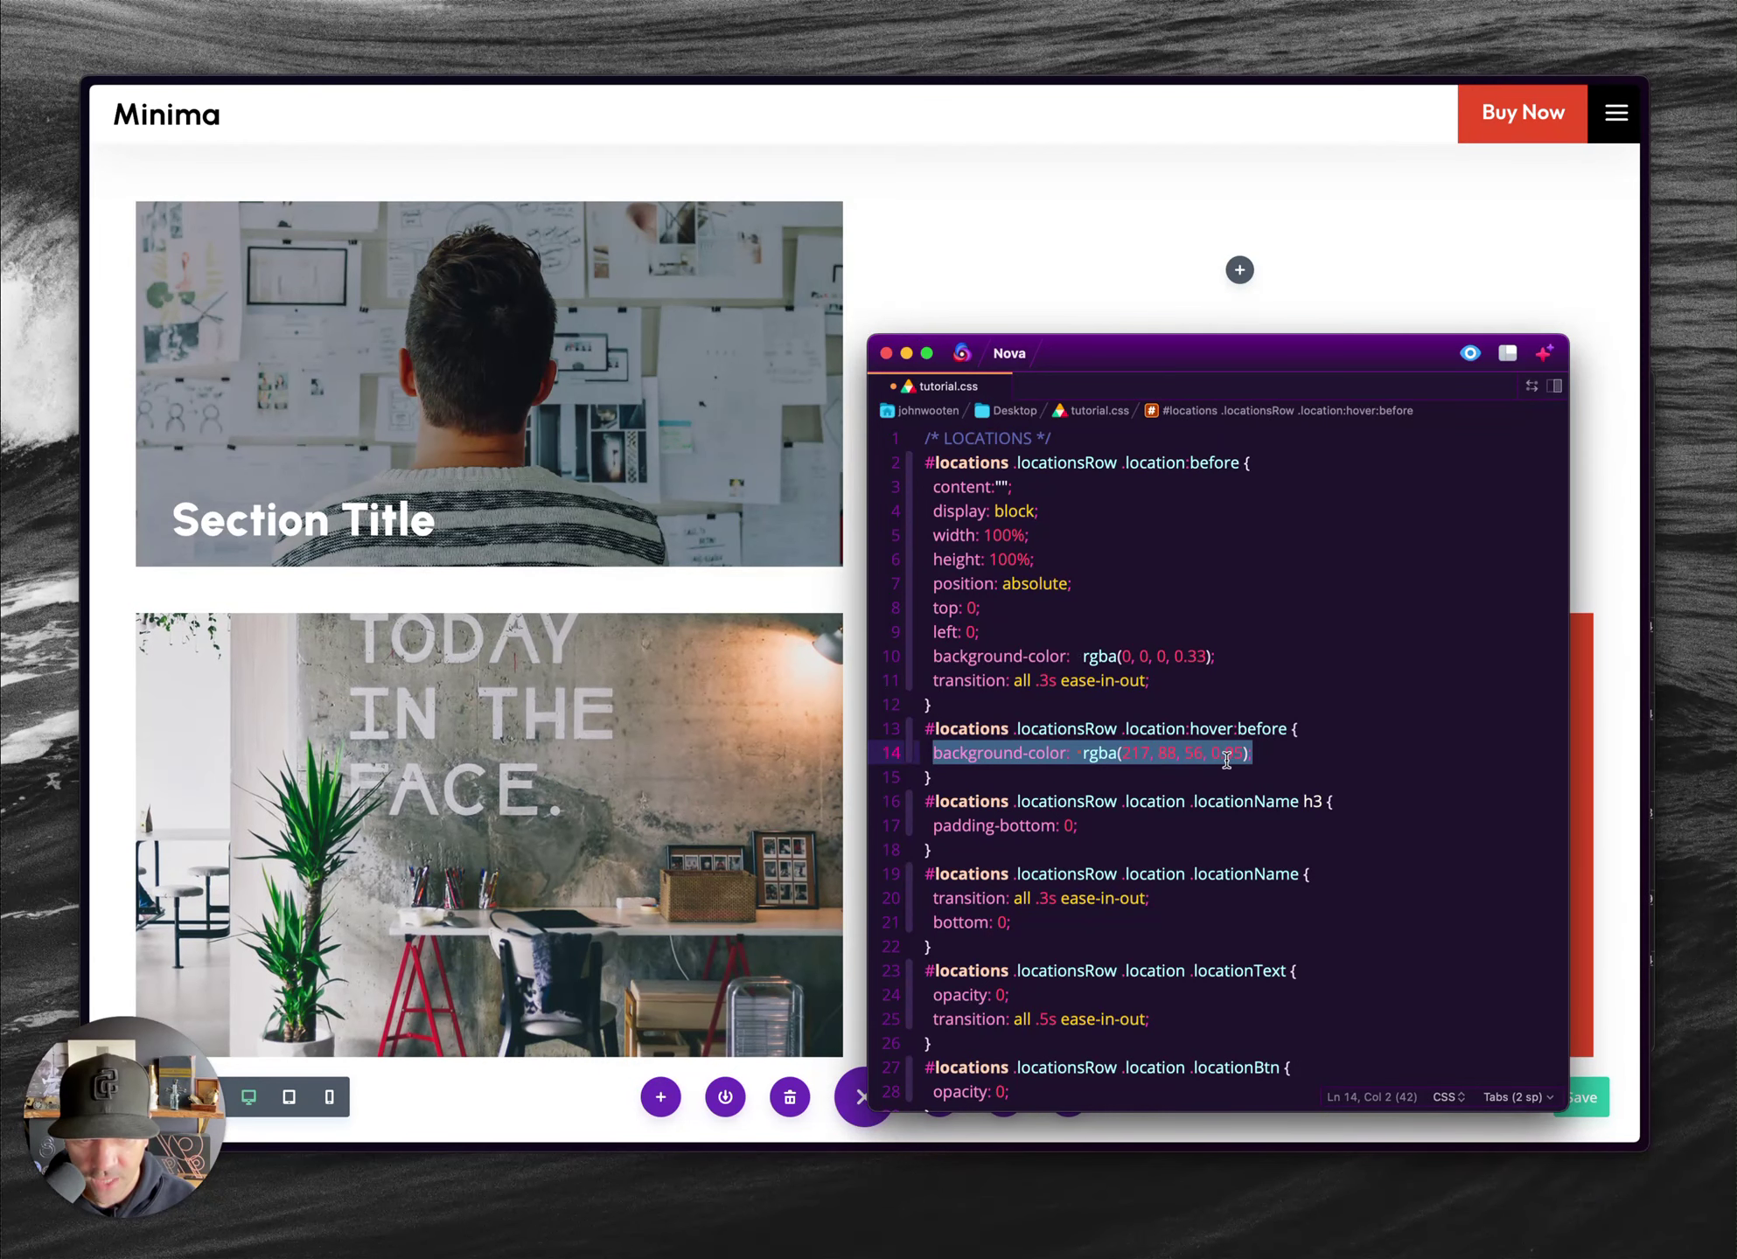
pyautogui.scroll(-10, 1212, 755)
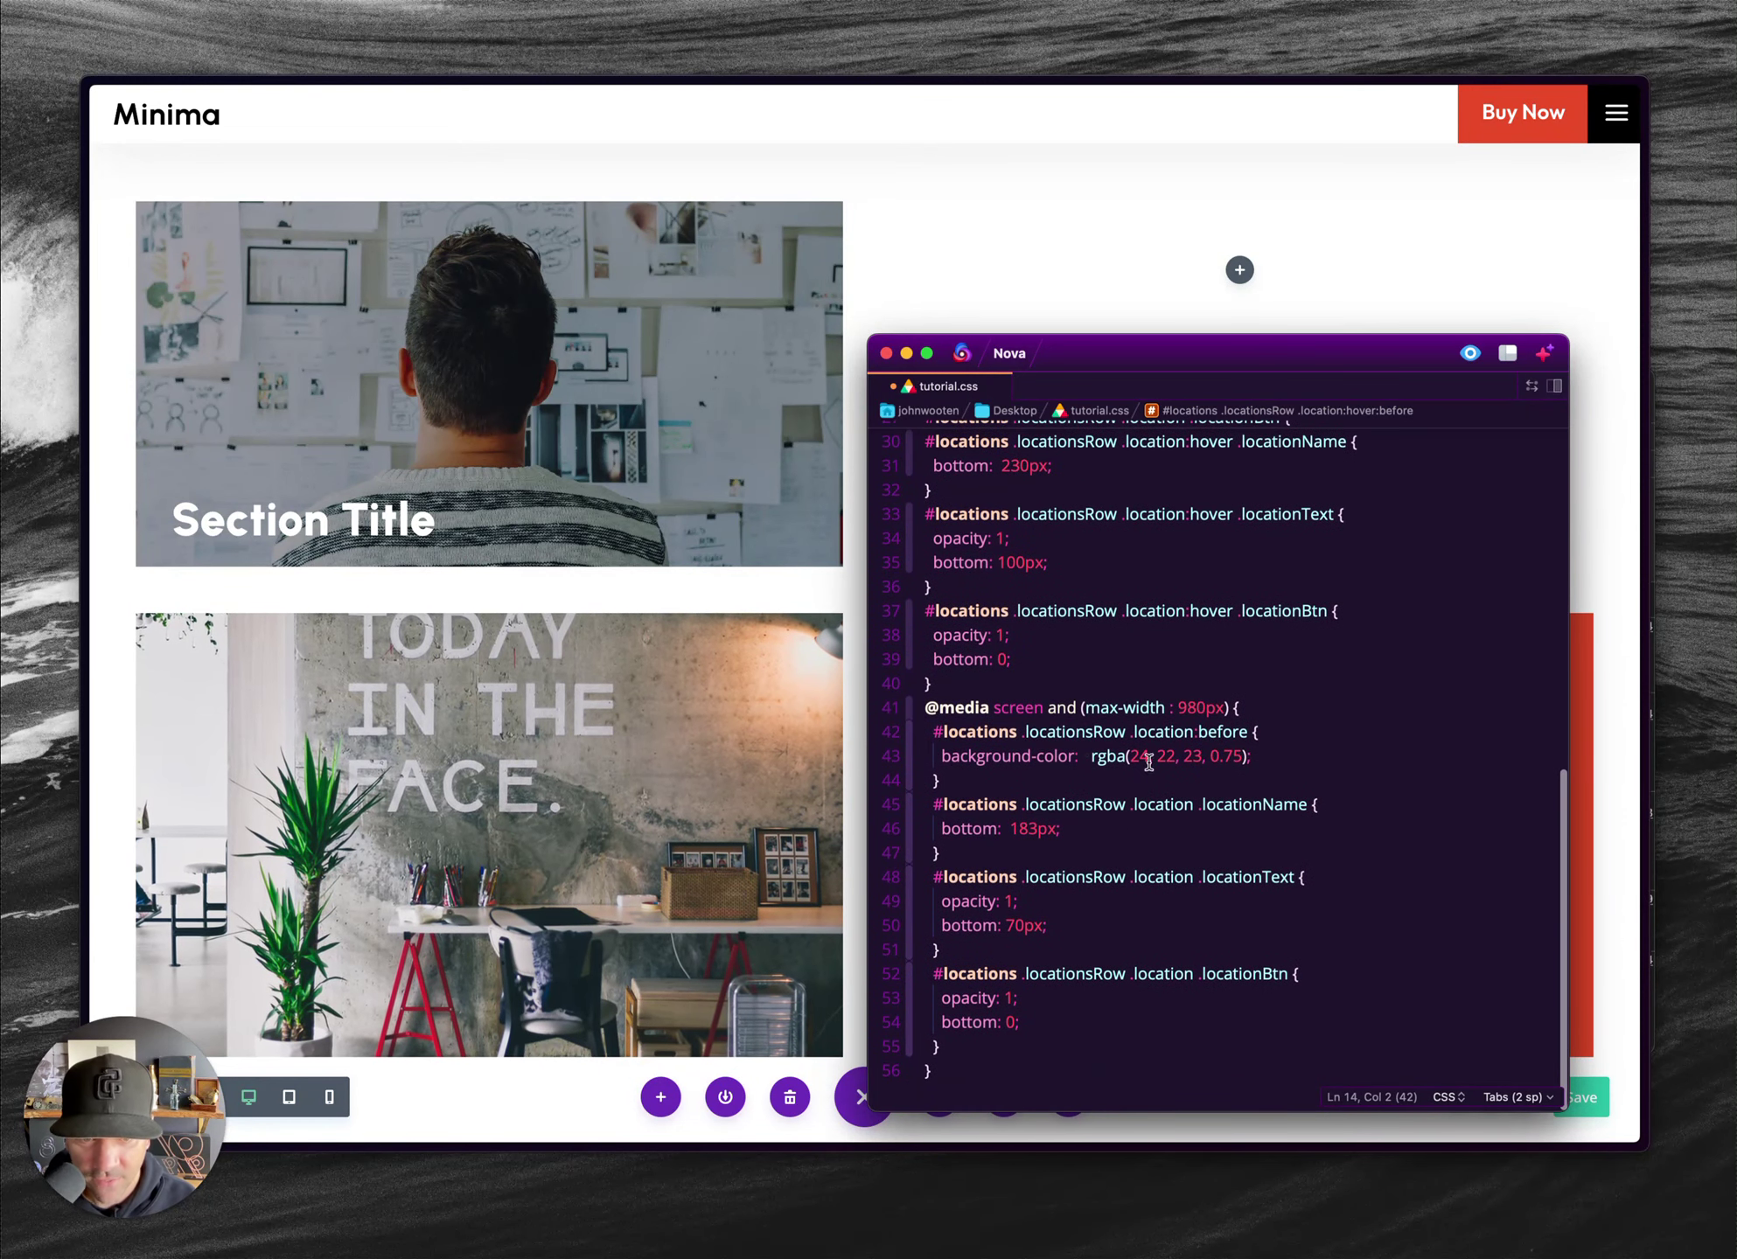
pyautogui.click(938, 756)
pyautogui.moveTo(939, 755); pyautogui.dragTo(1260, 741)
pyautogui.press('super+v')
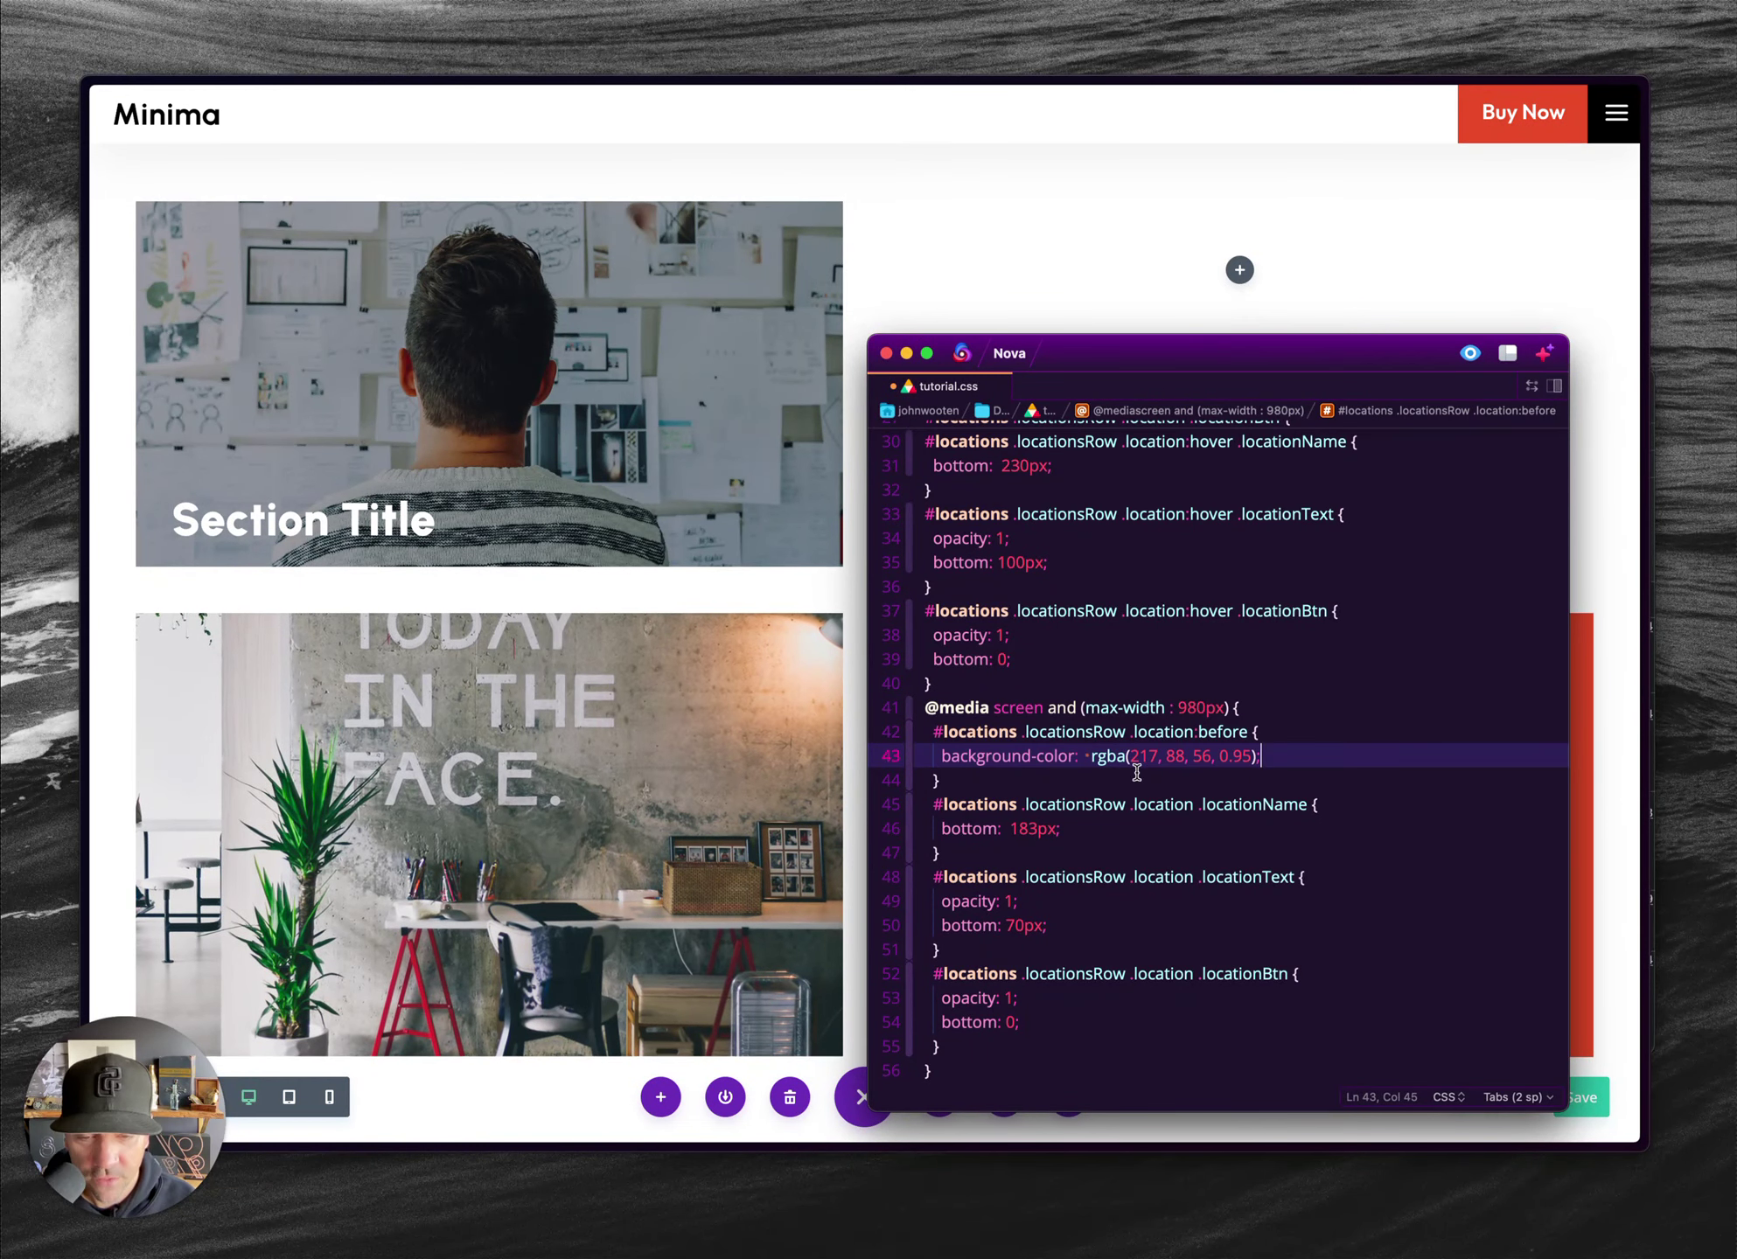
# - Review the media query's locationName and locationText rules, copy the entire tutorial.css stylesheet, and return to the browser
pyautogui.click(1186, 706)
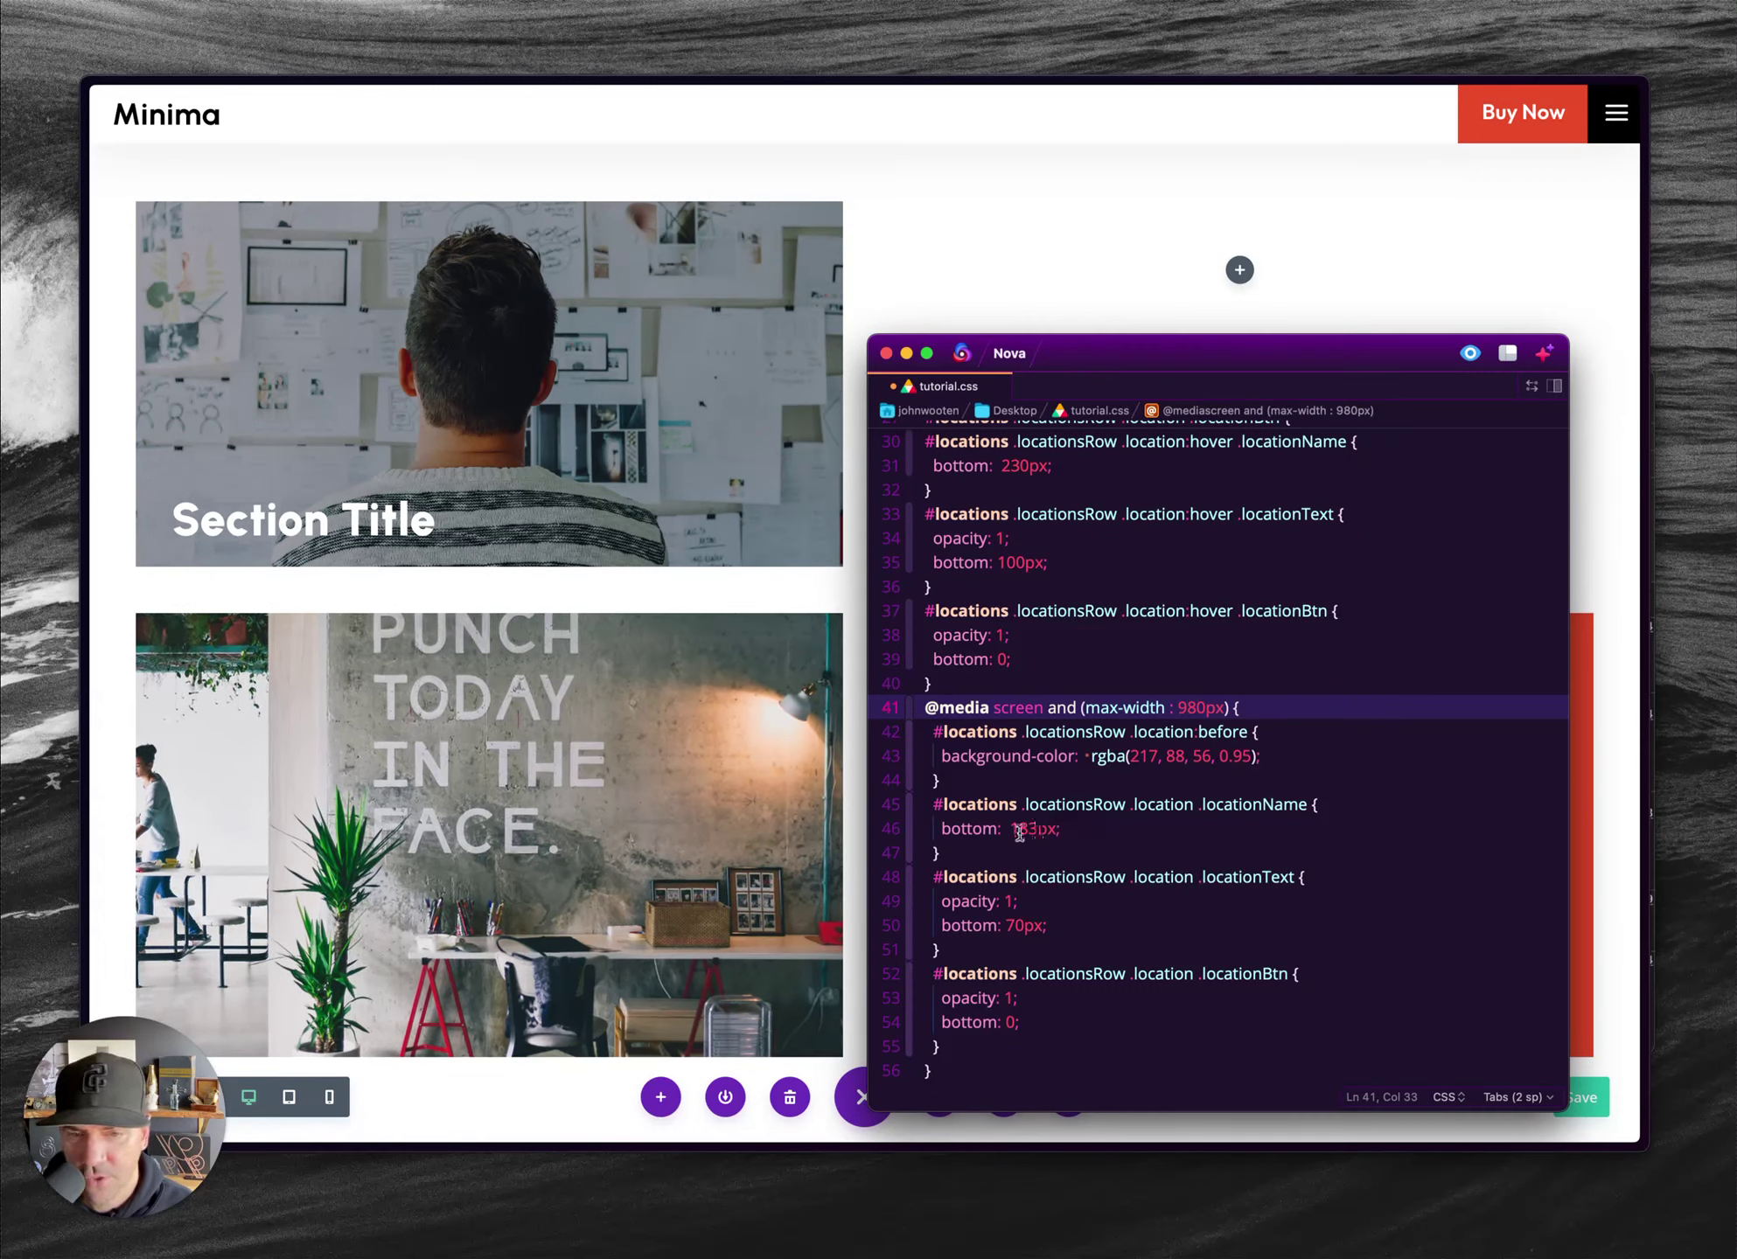
pyautogui.click(1081, 827)
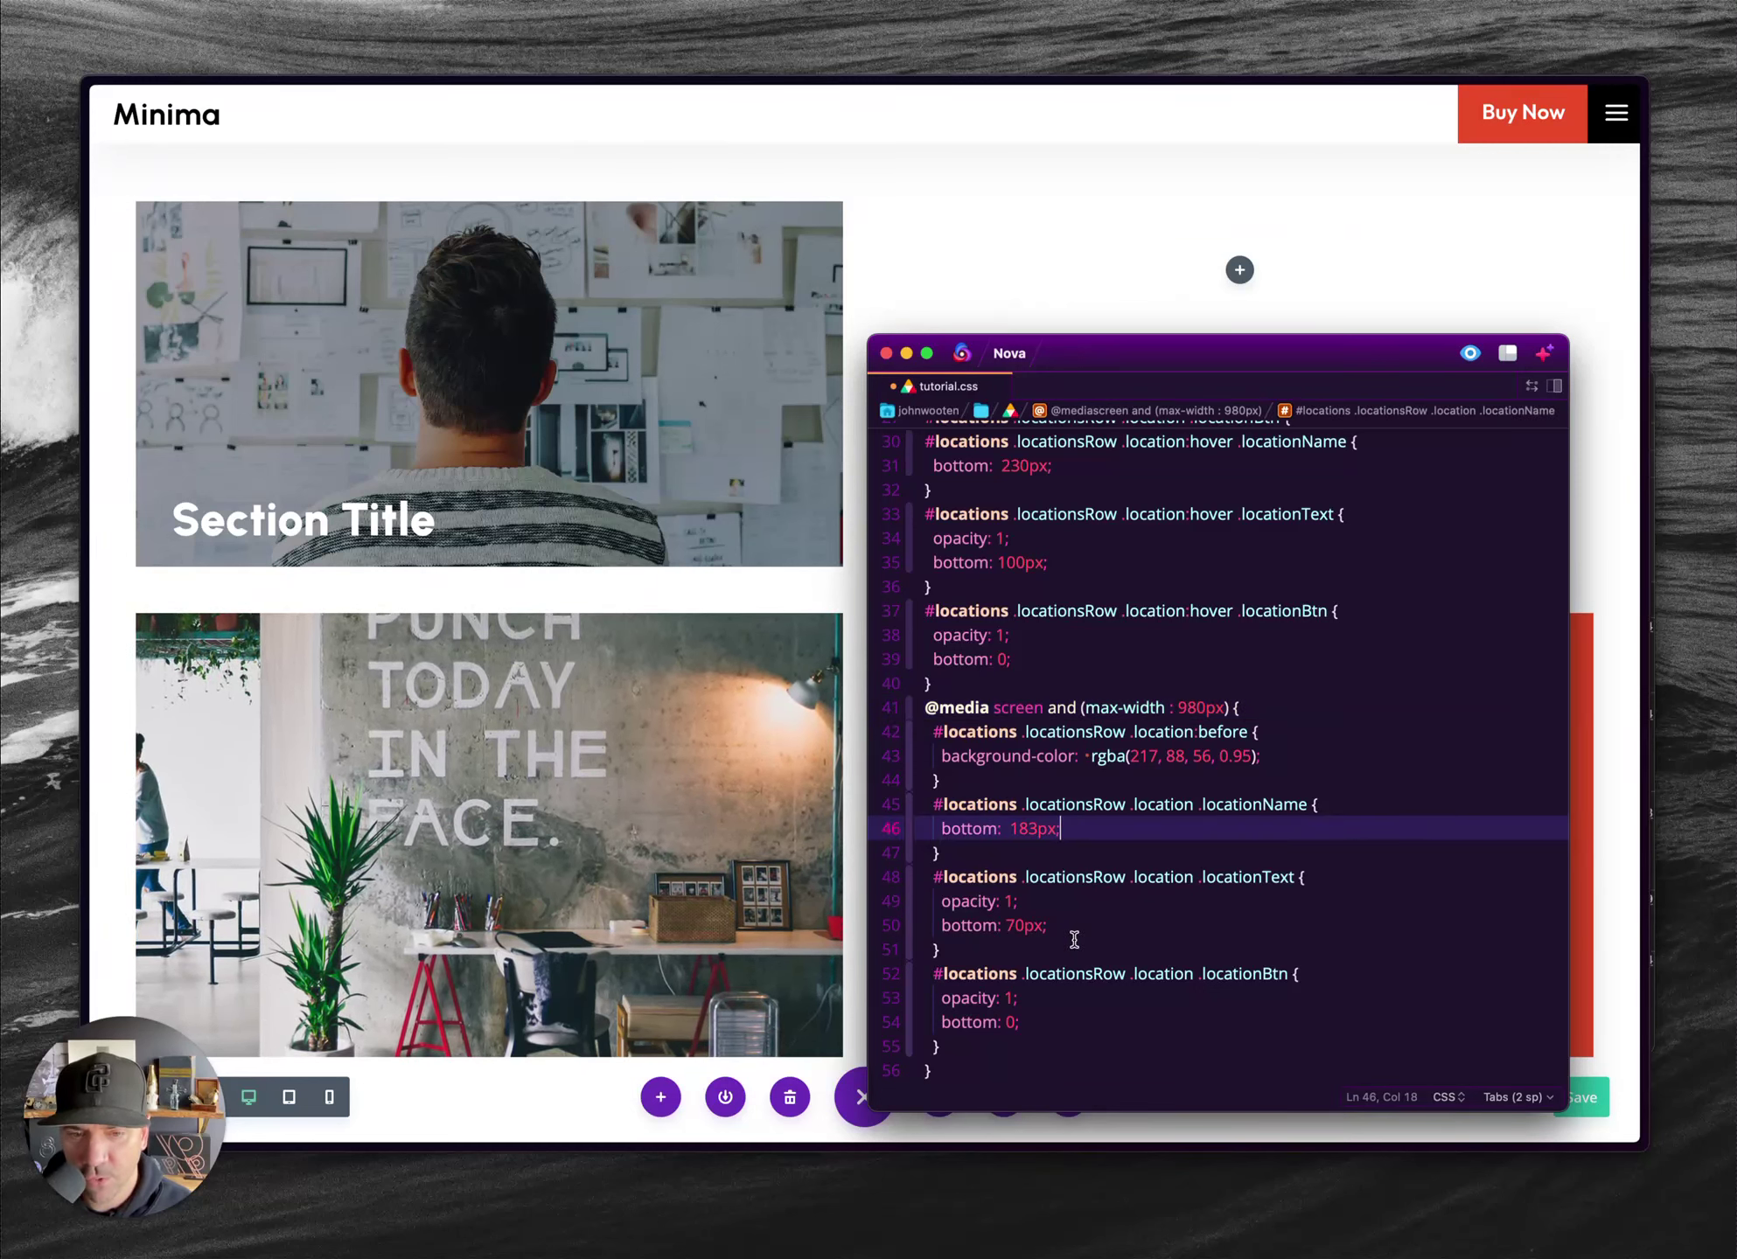
pyautogui.click(1222, 882)
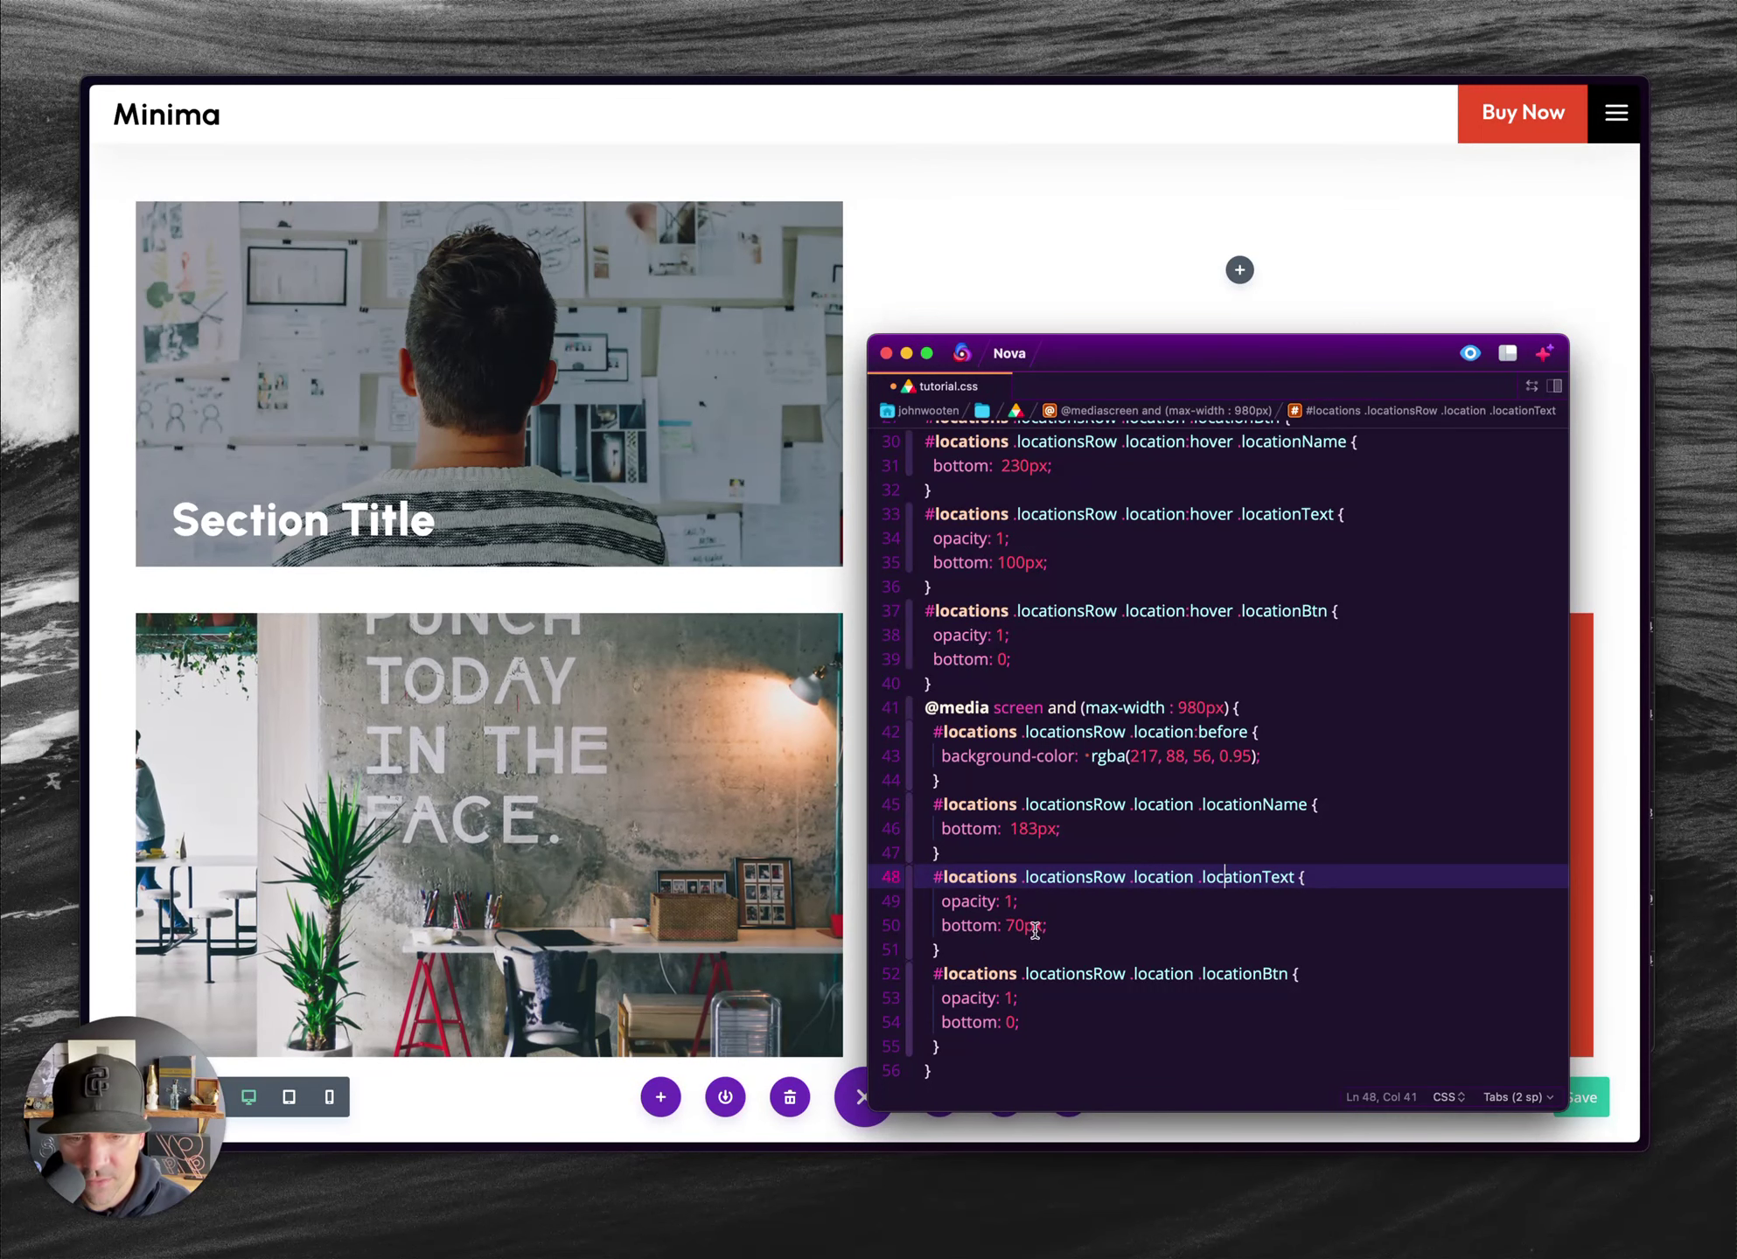
pyautogui.click(1253, 779)
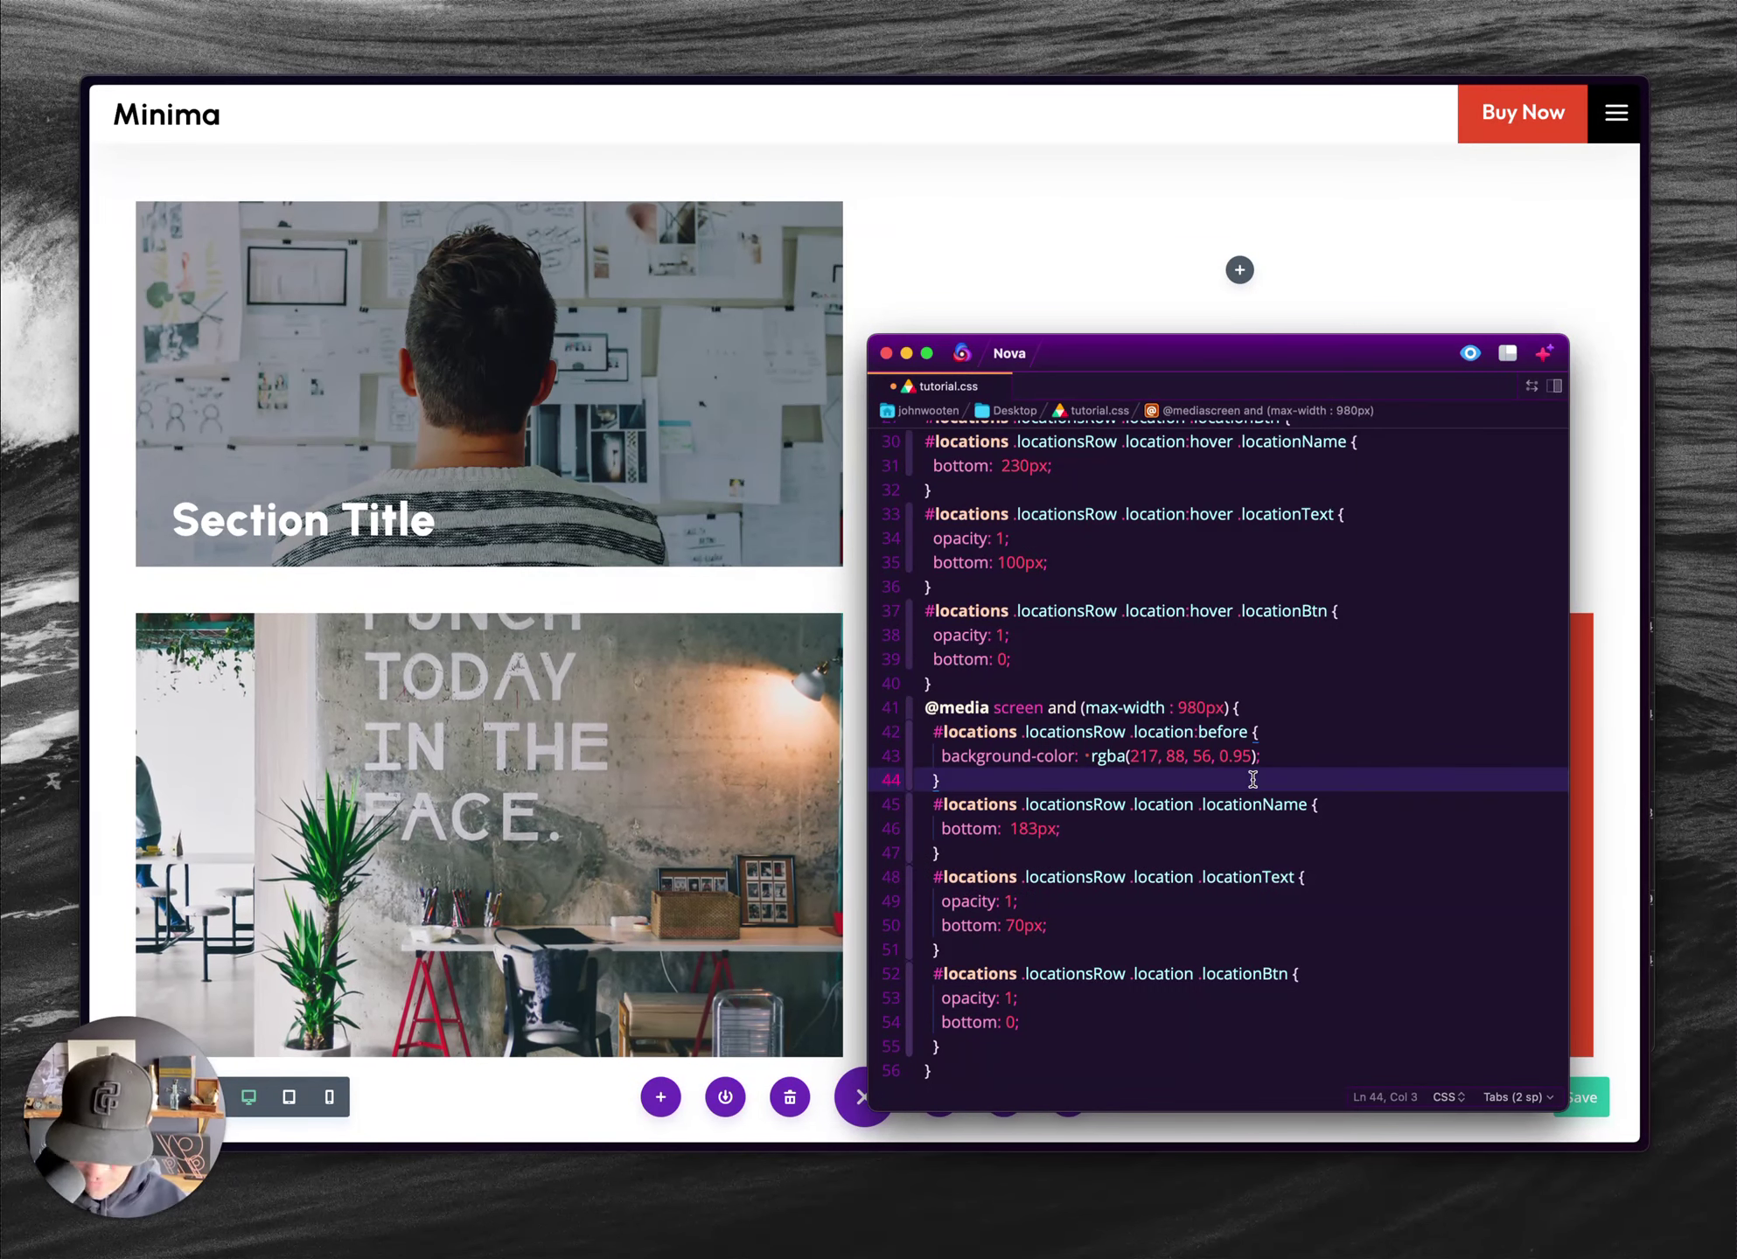
pyautogui.press('super+a')
pyautogui.click(872, 286)
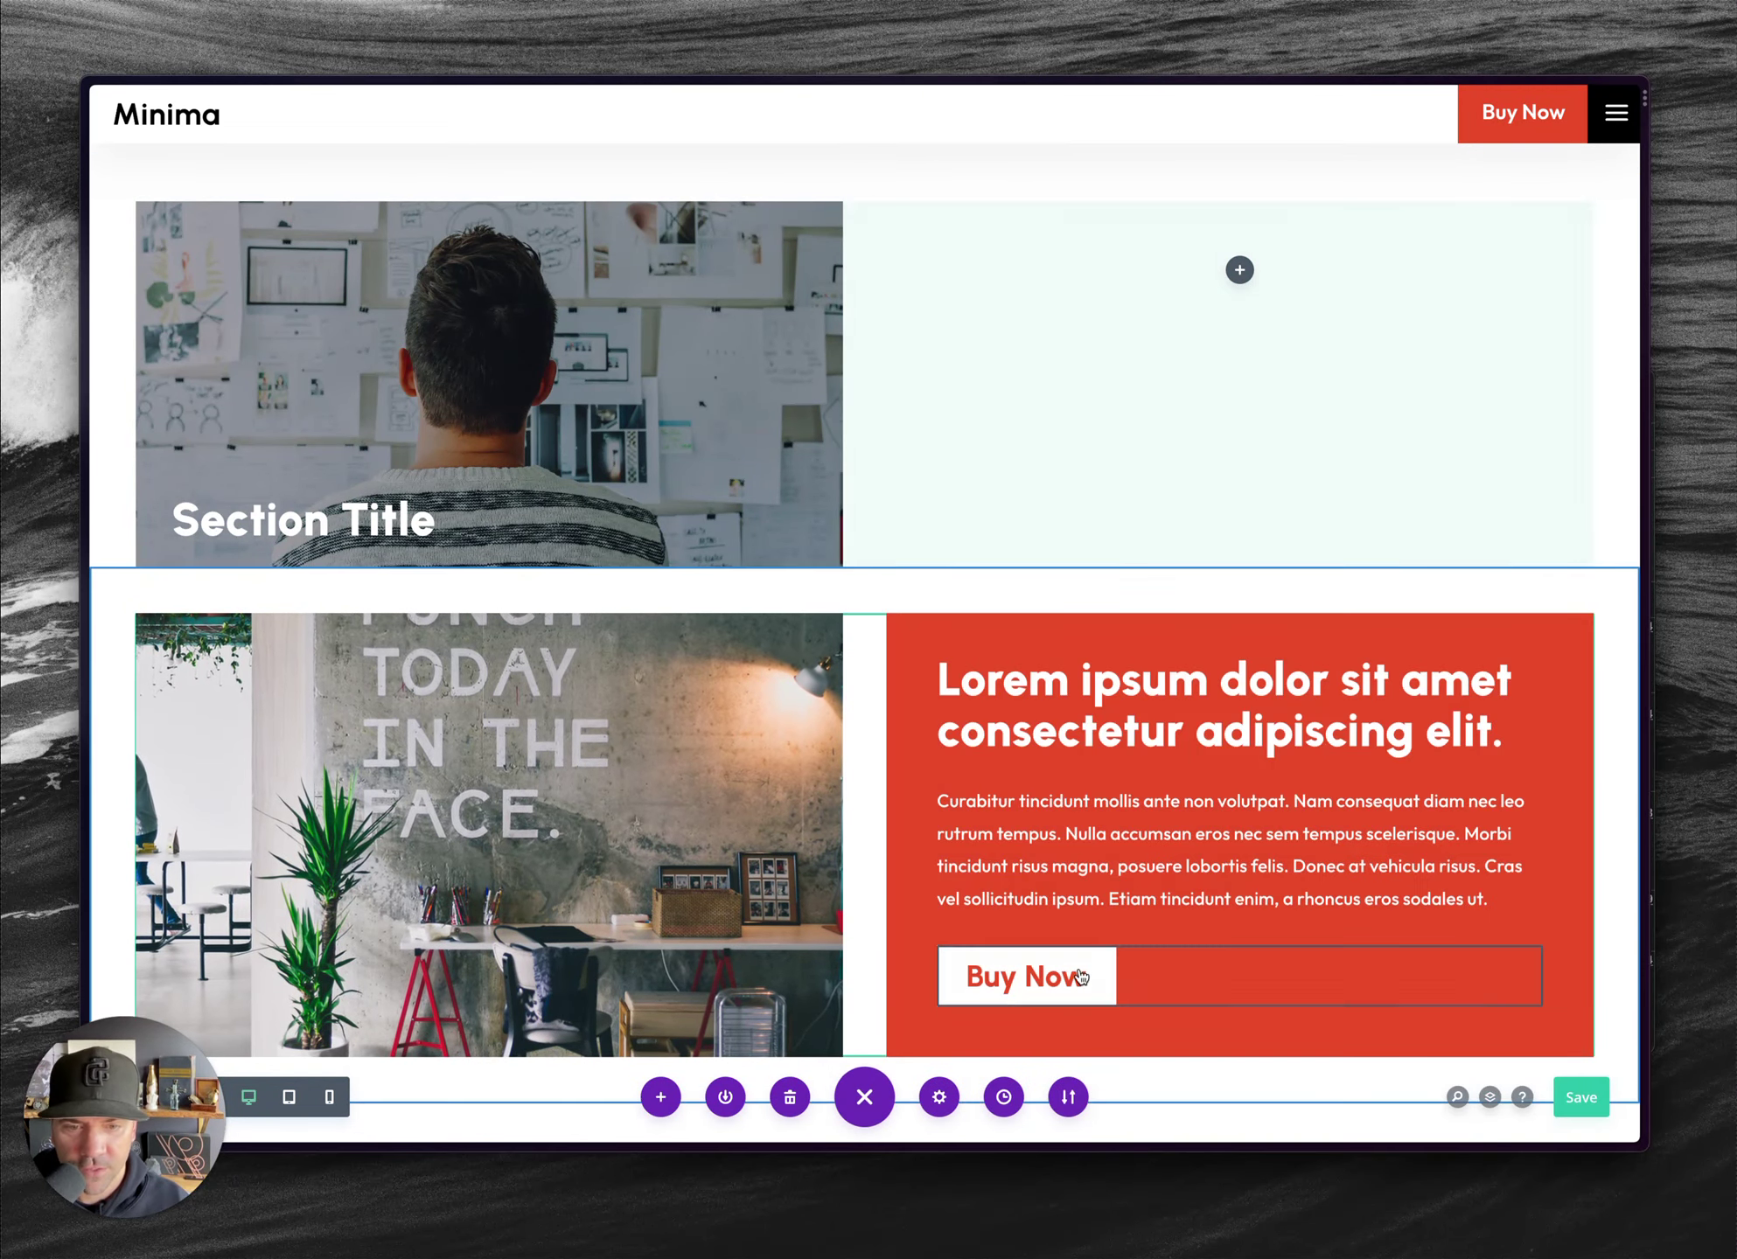
# - Replace the Contact page's Custom CSS with the copied stylesheet, confirm the page settings, and save the page
pyautogui.click(938, 1097)
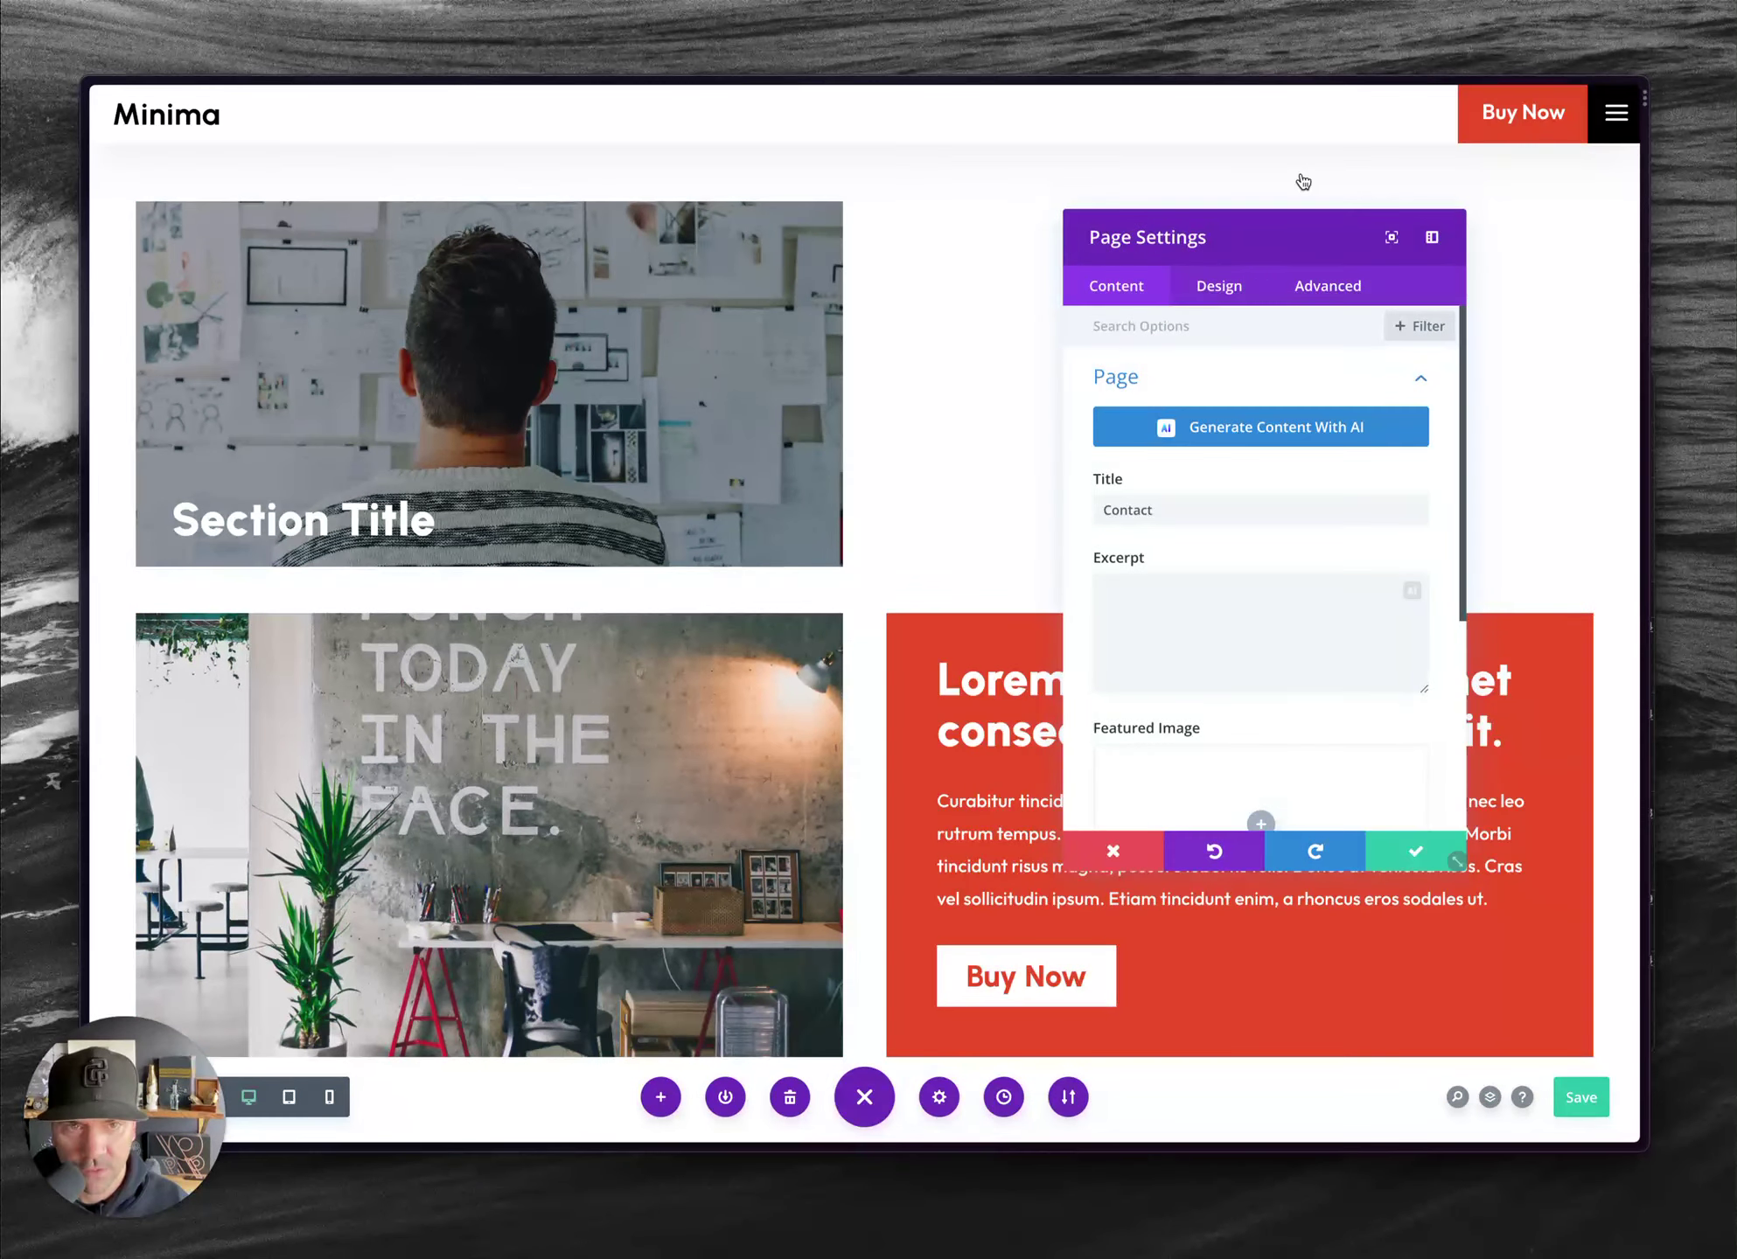
pyautogui.click(1320, 285)
pyautogui.click(1205, 384)
pyautogui.click(1198, 590)
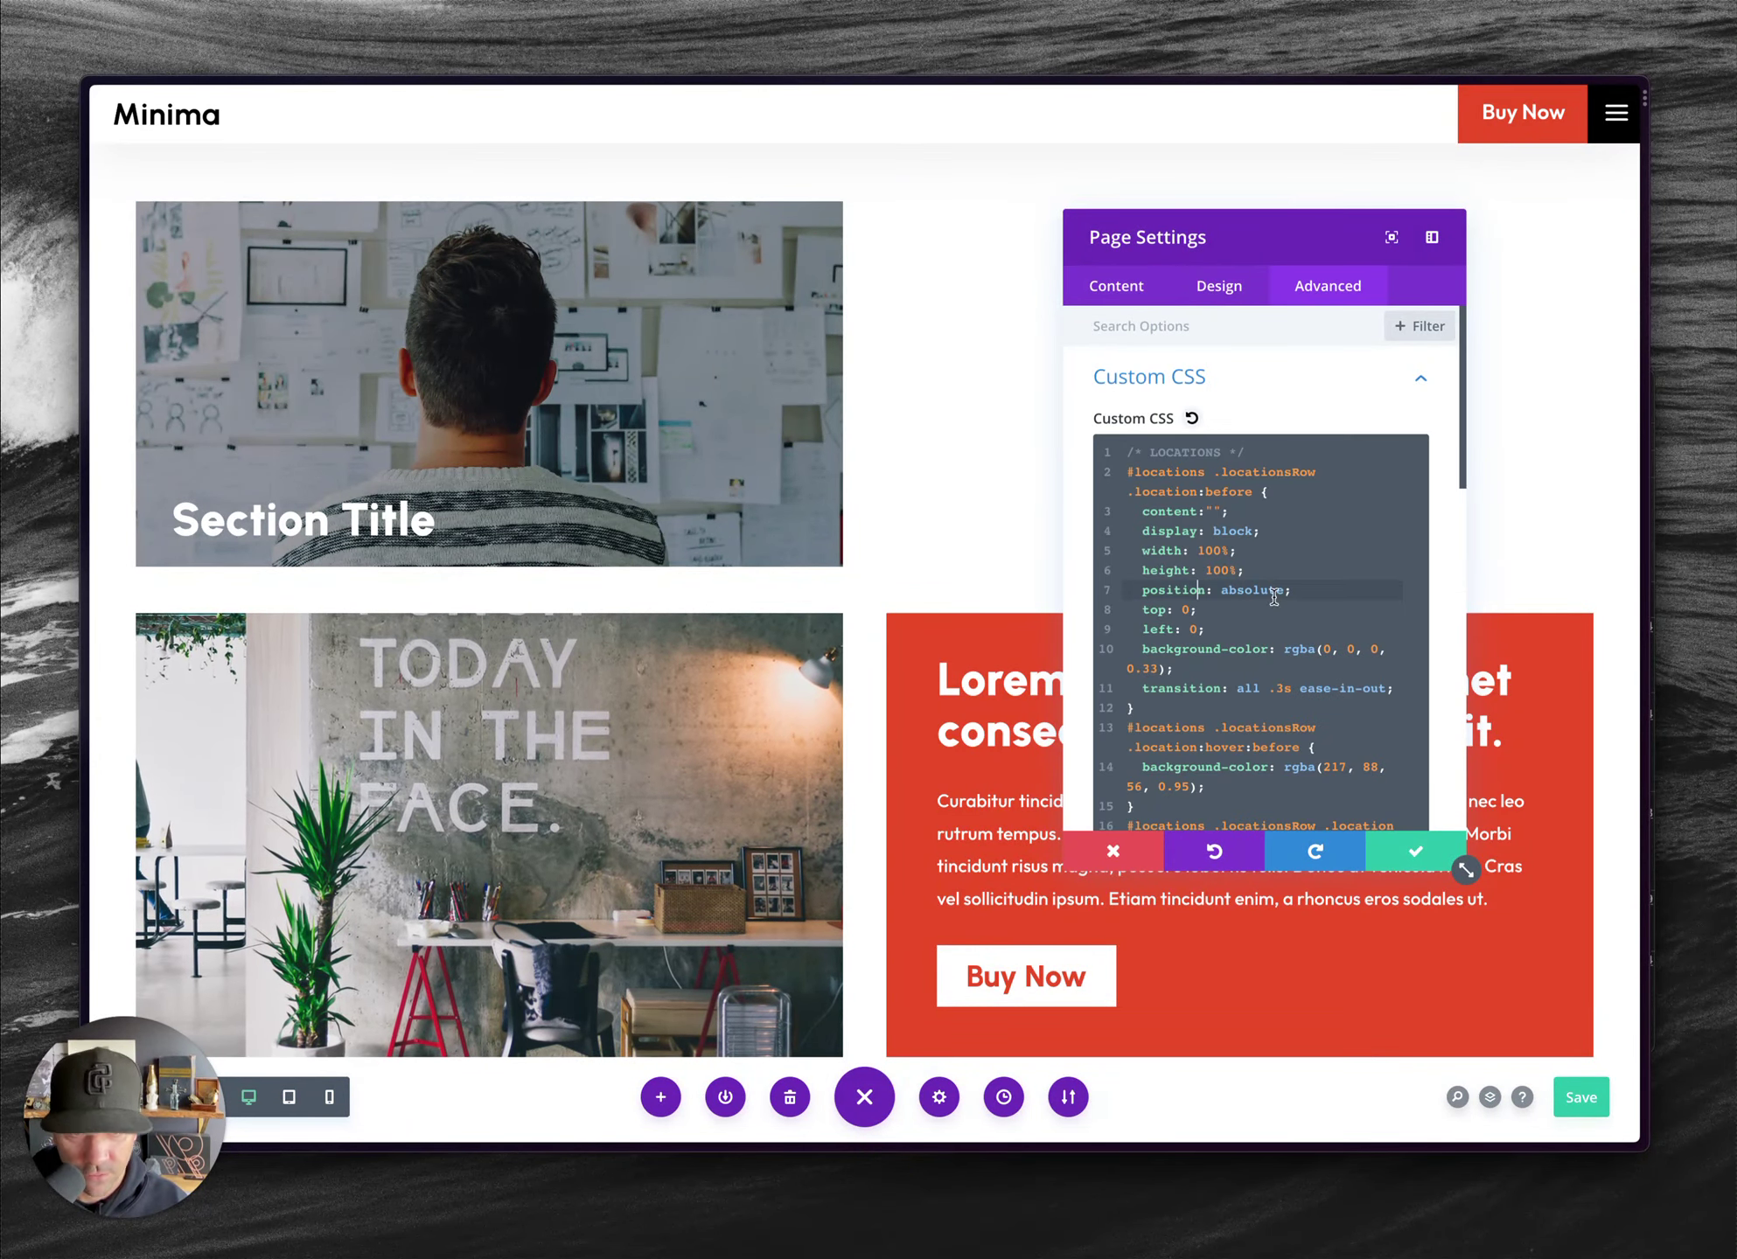
pyautogui.hotkey('ctrl', 'a')
pyautogui.press('BackSpace')
pyautogui.hotkey('ctrl', 'v')
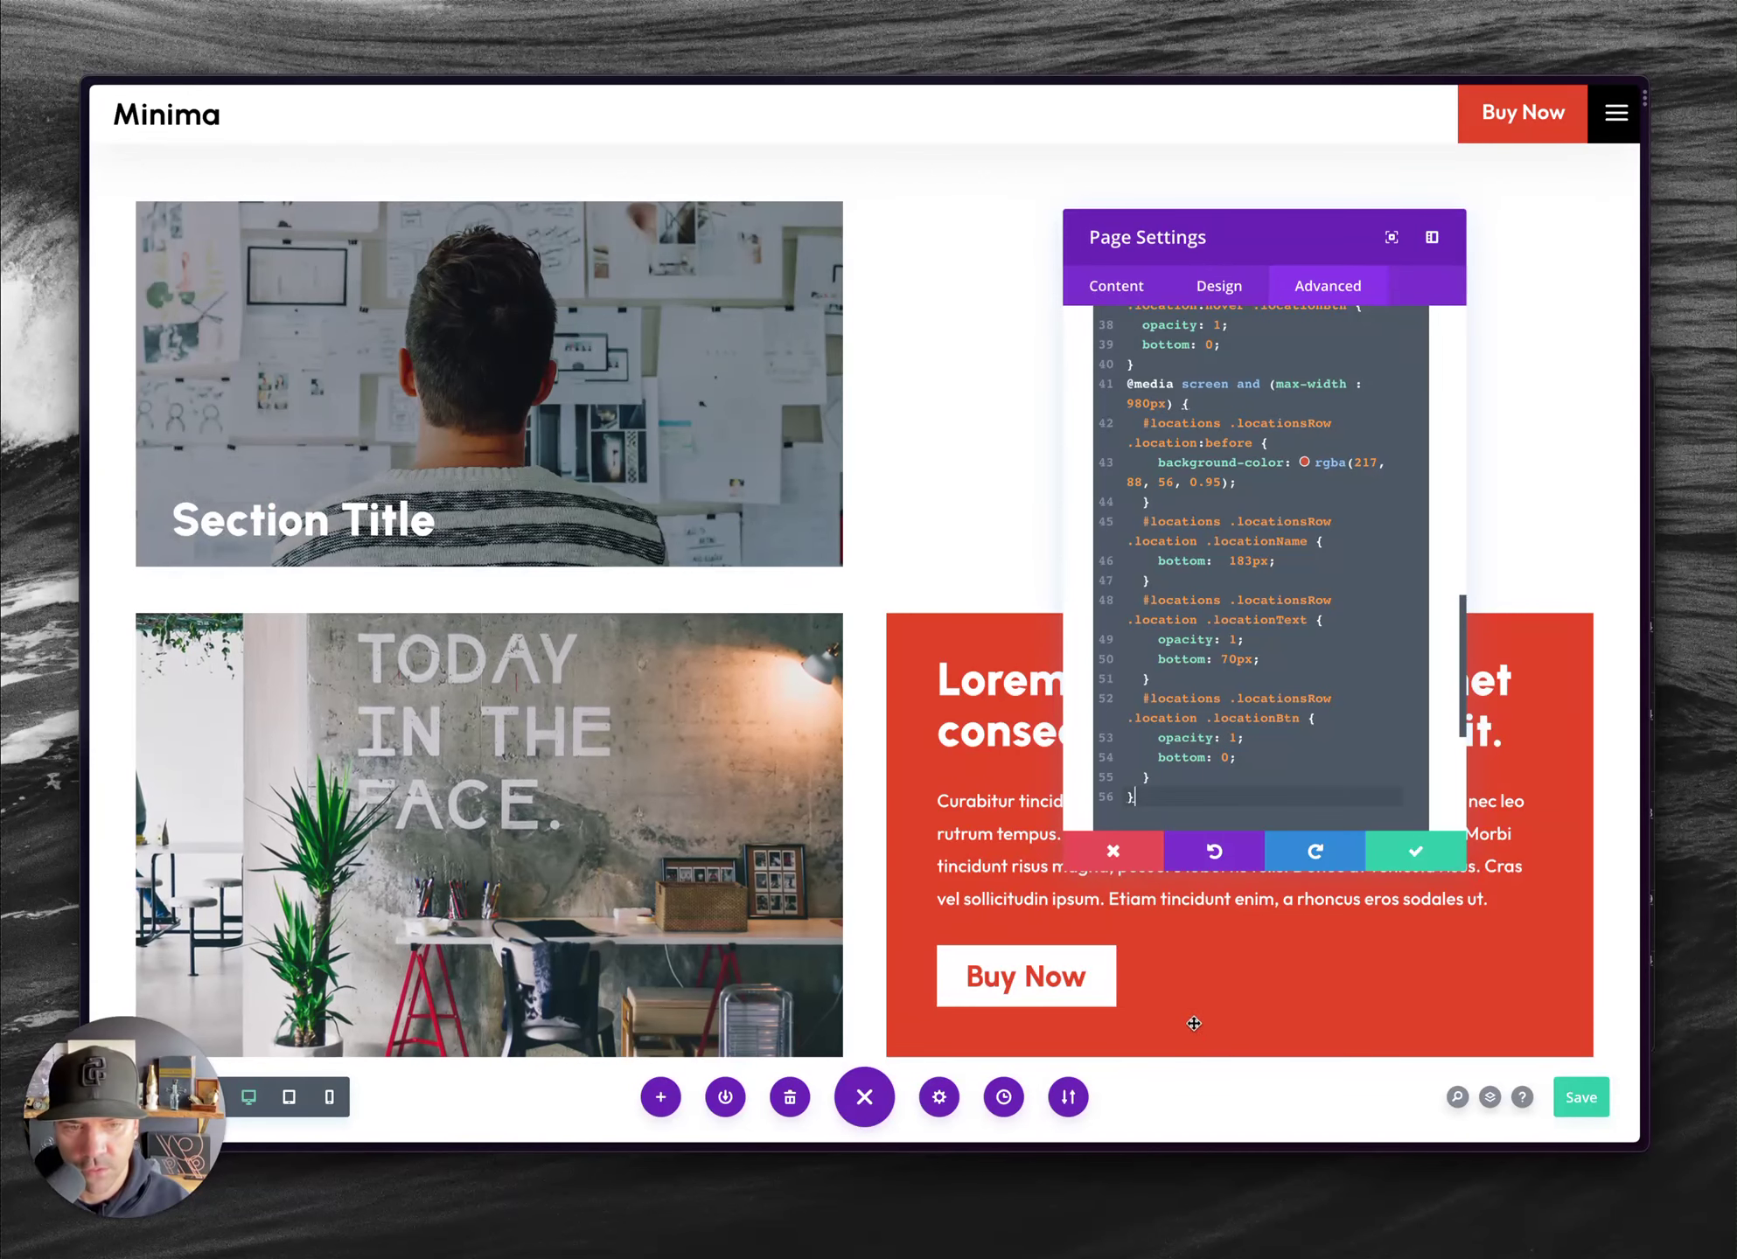
pyautogui.click(1423, 847)
pyautogui.hotkey('ctrl', 's')
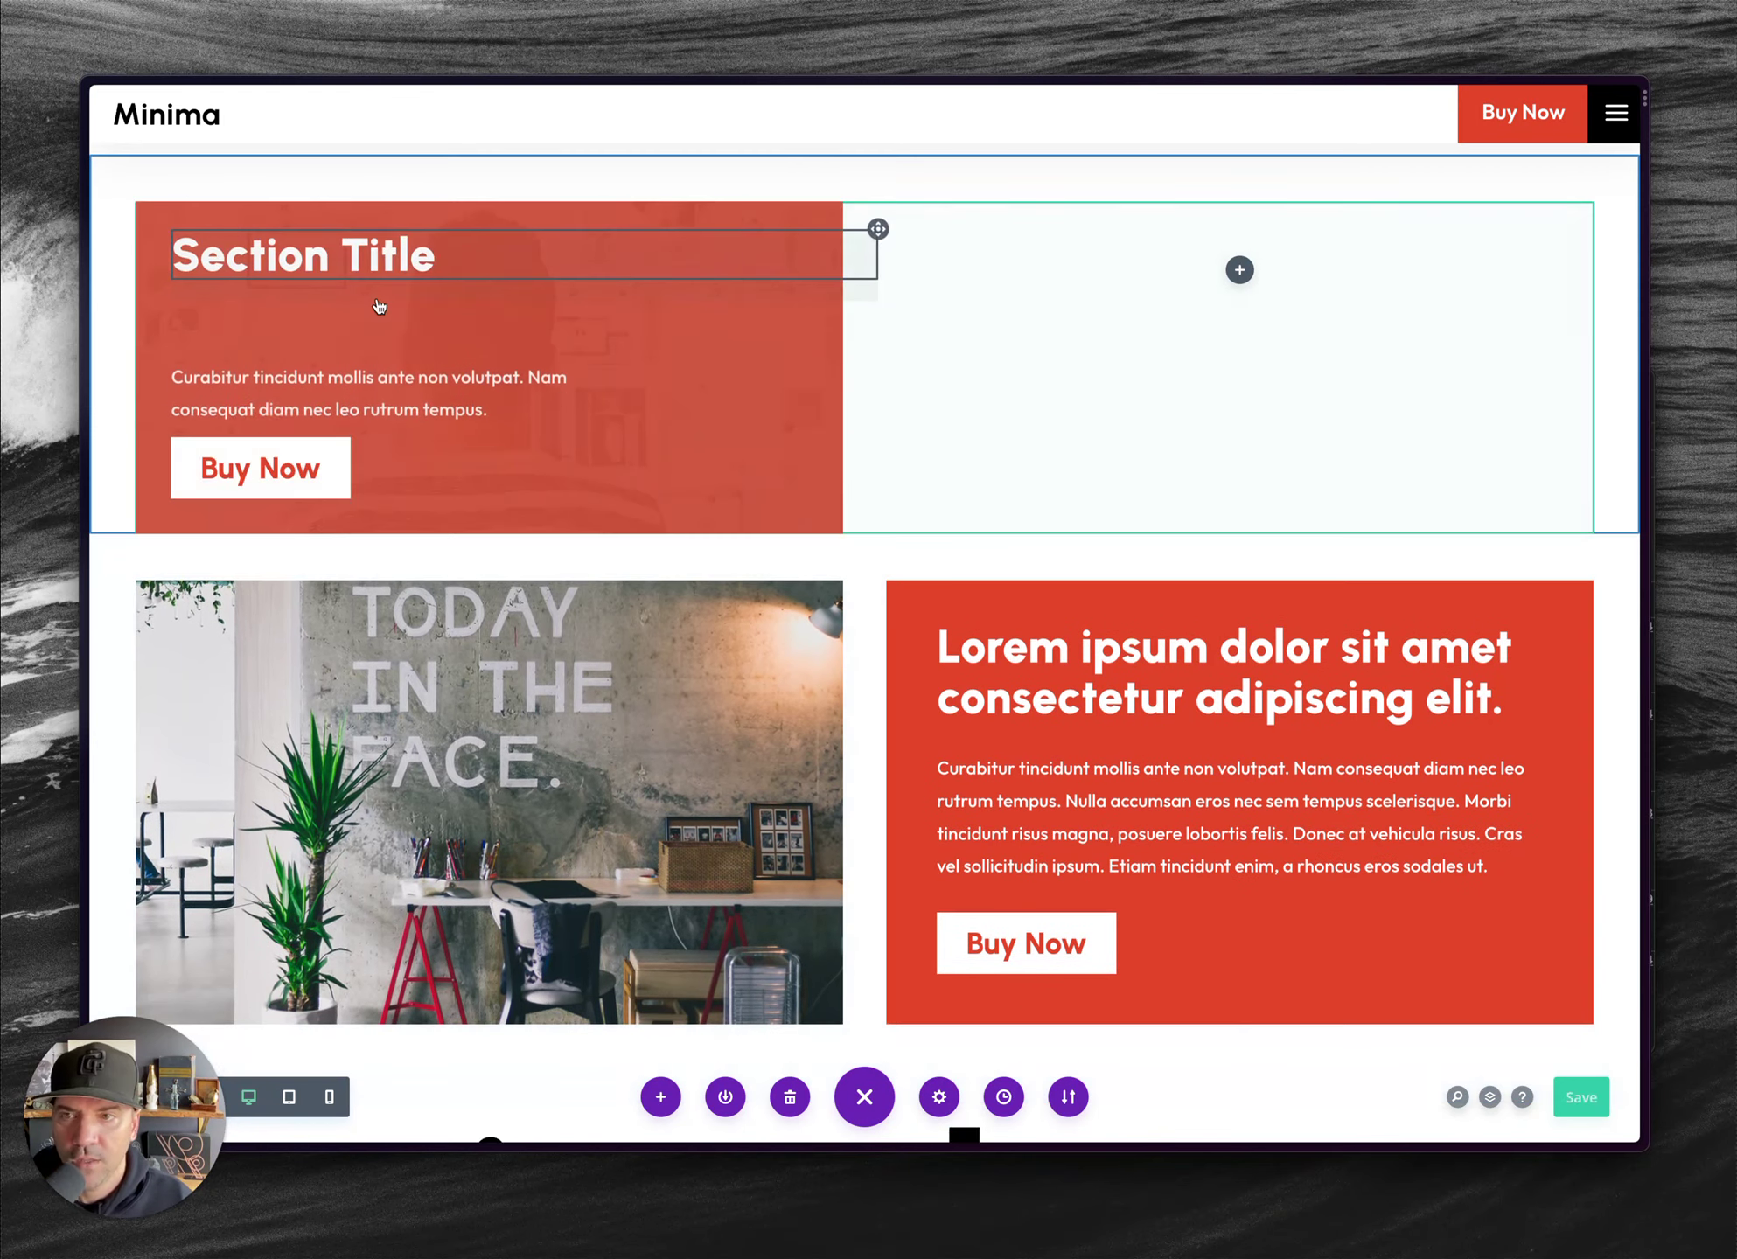
# - Review the padding of the card row's first column alongside the hover position rules in tutorial.css, and close the settings
pyautogui.scroll(2, 376, 306)
pyautogui.moveTo(235, 482)
pyautogui.moveTo(190, 379)
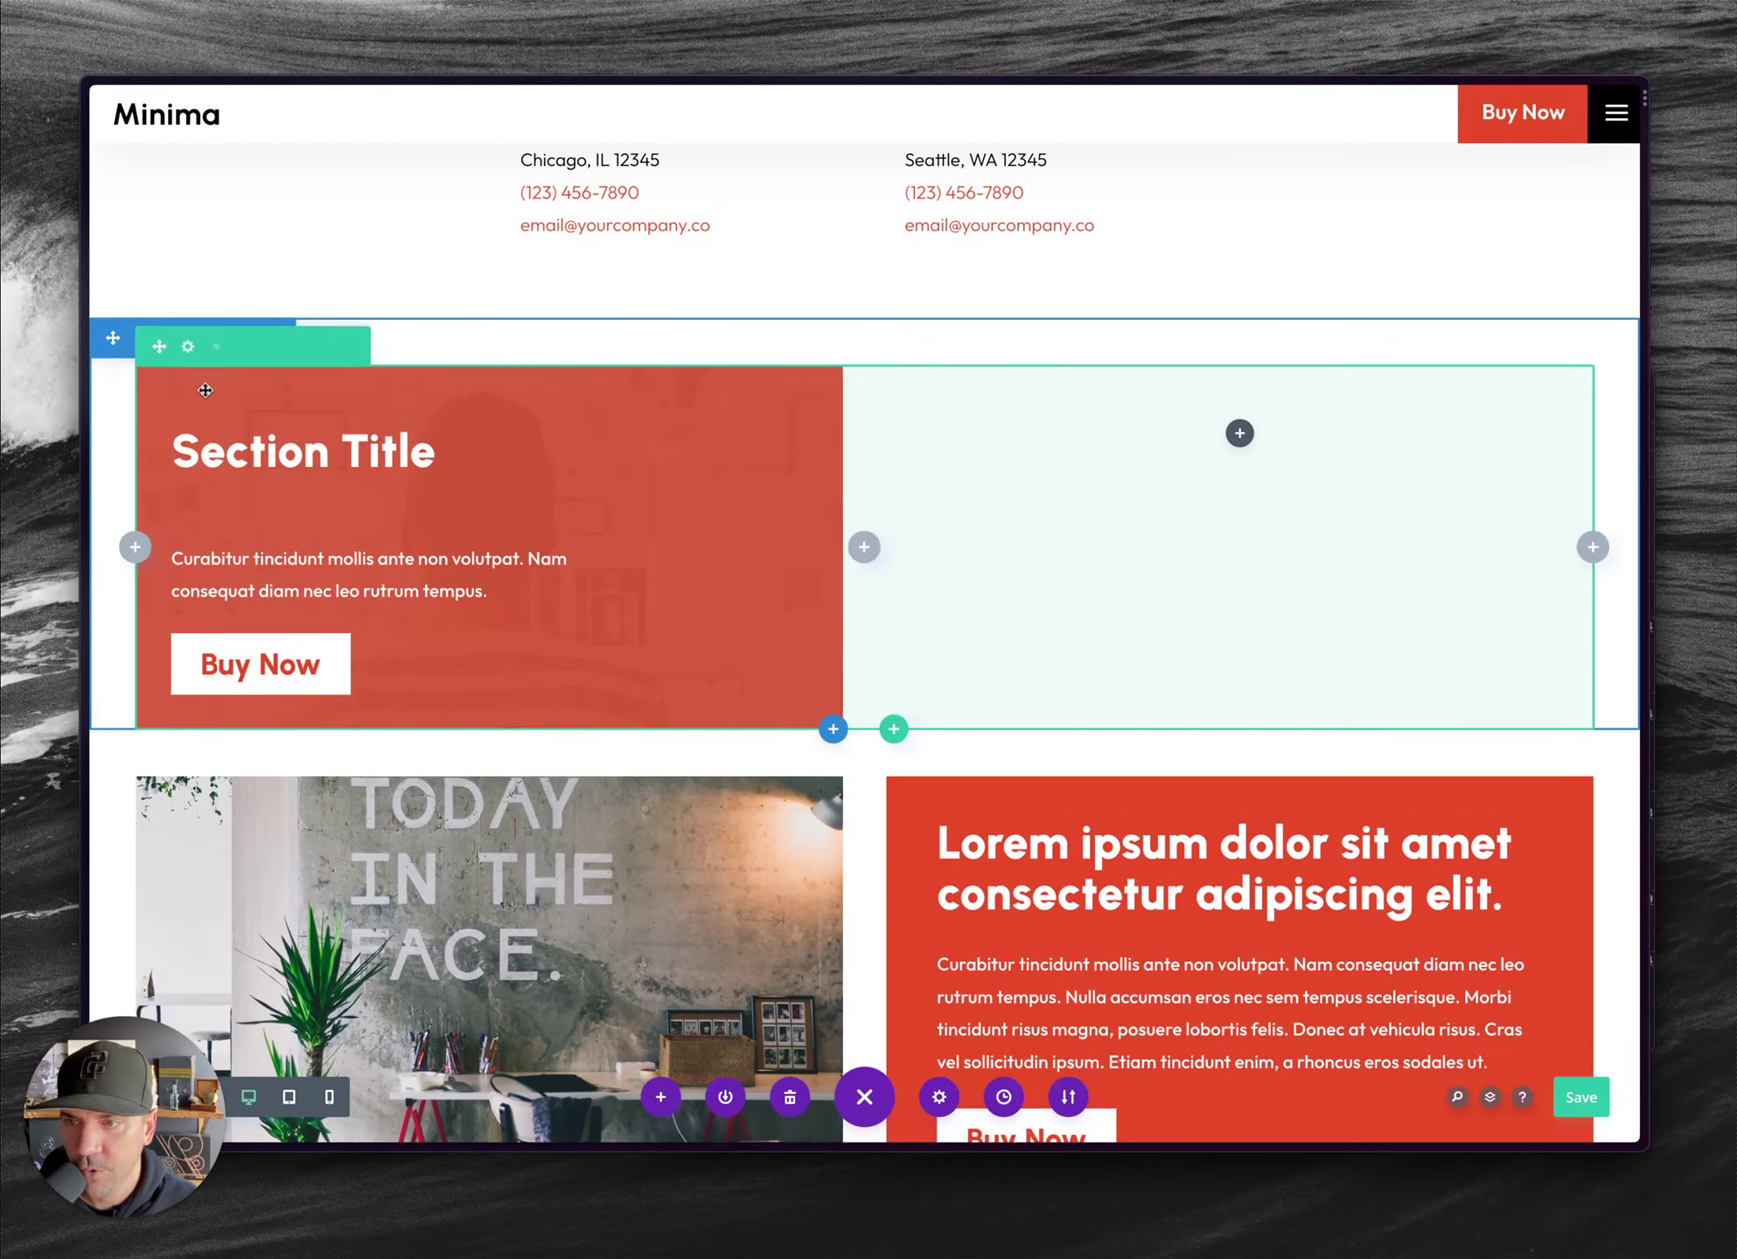
pyautogui.click(188, 349)
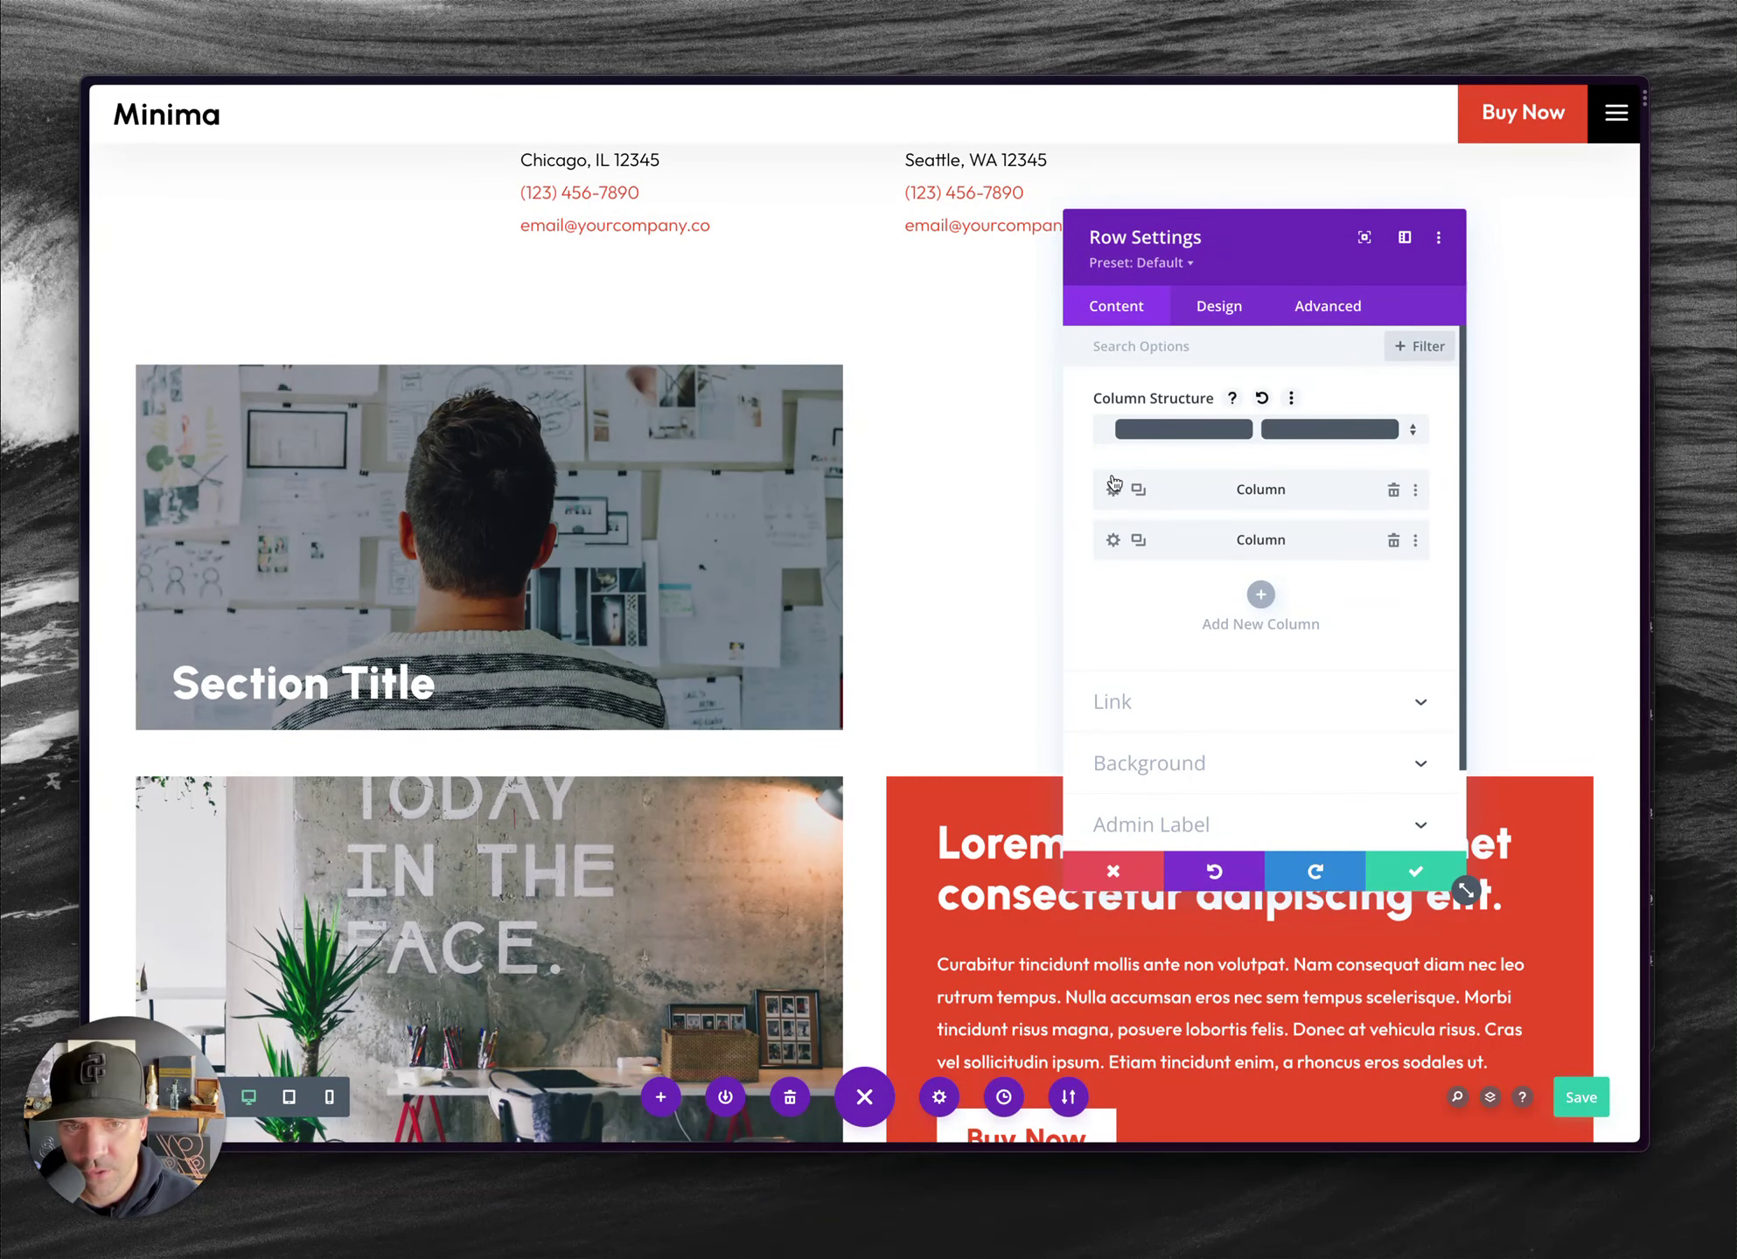
pyautogui.click(1113, 489)
pyautogui.click(1207, 315)
pyautogui.click(1134, 408)
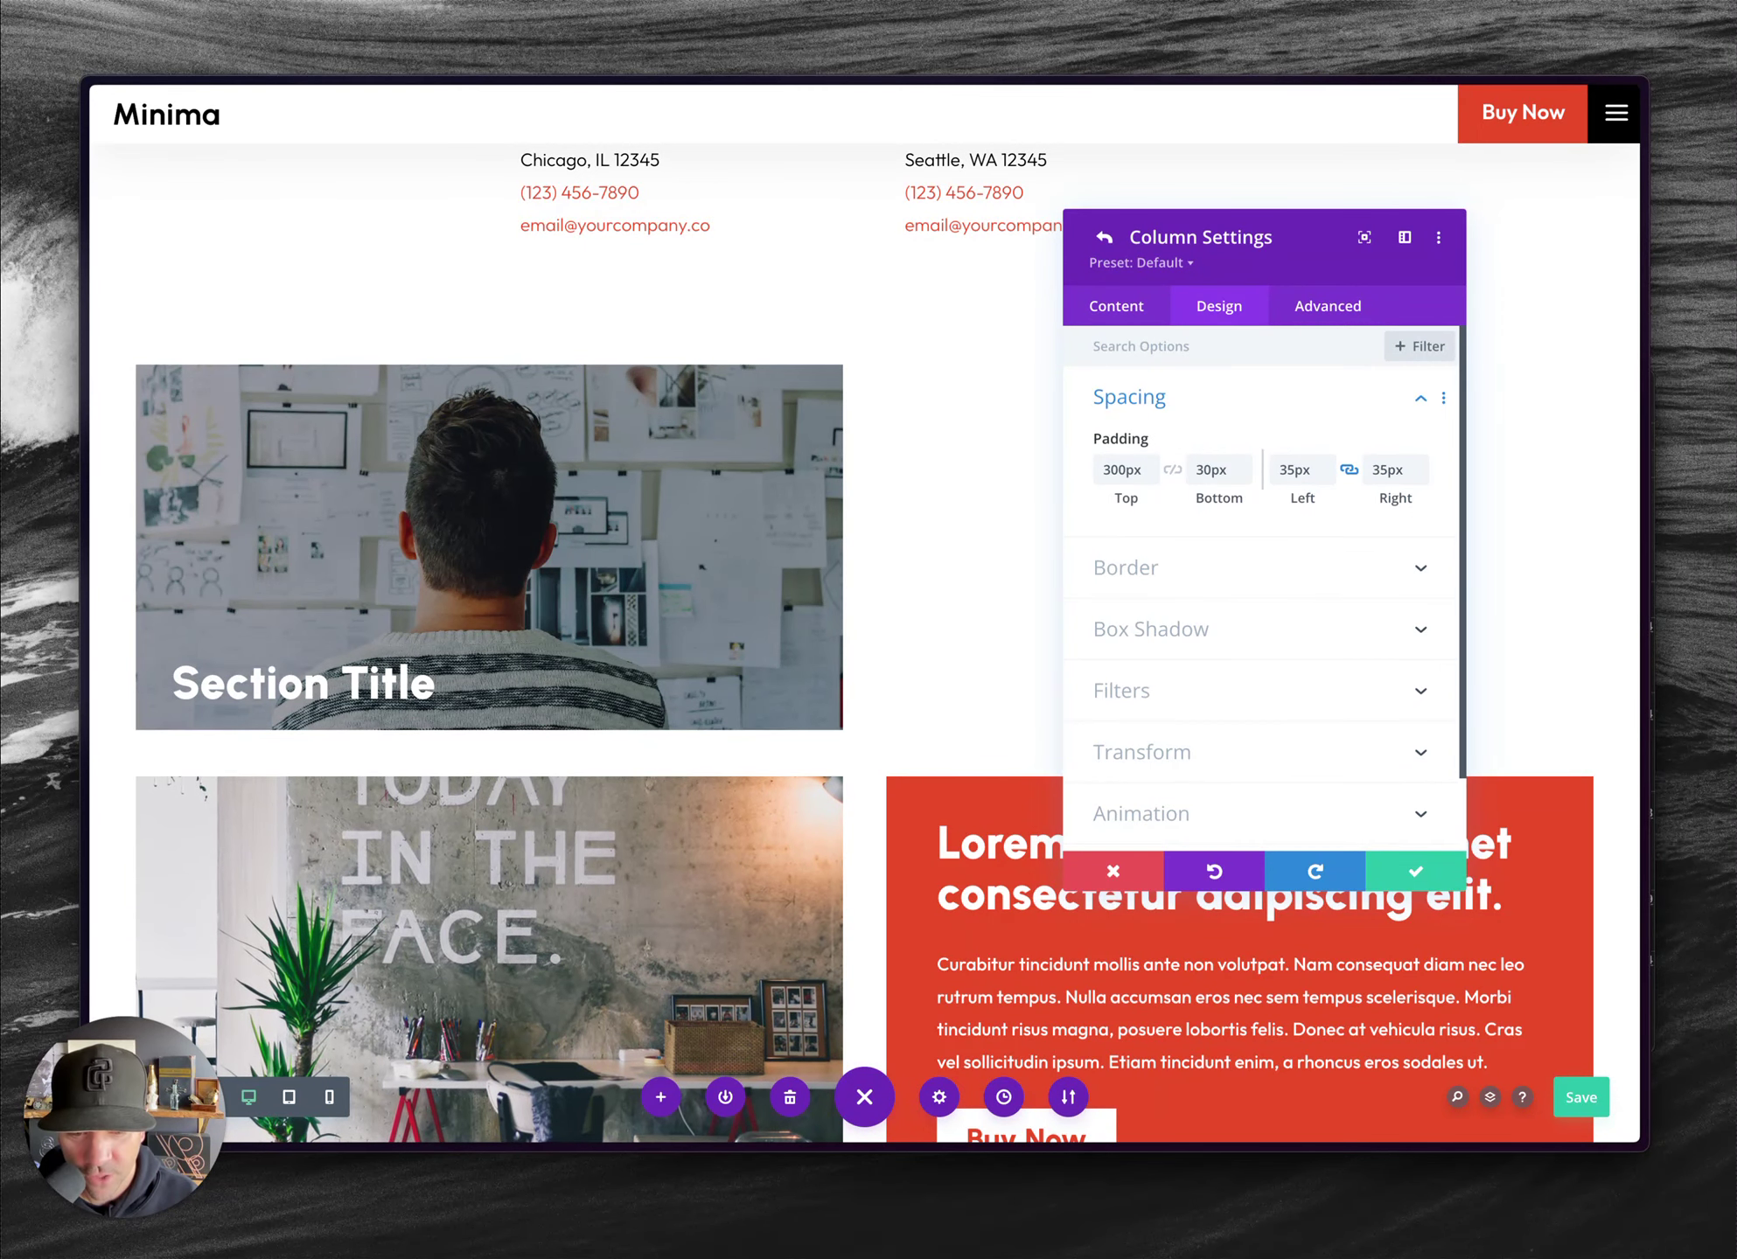
pyautogui.press('super+Tab')
pyautogui.scroll(5, 973, 672)
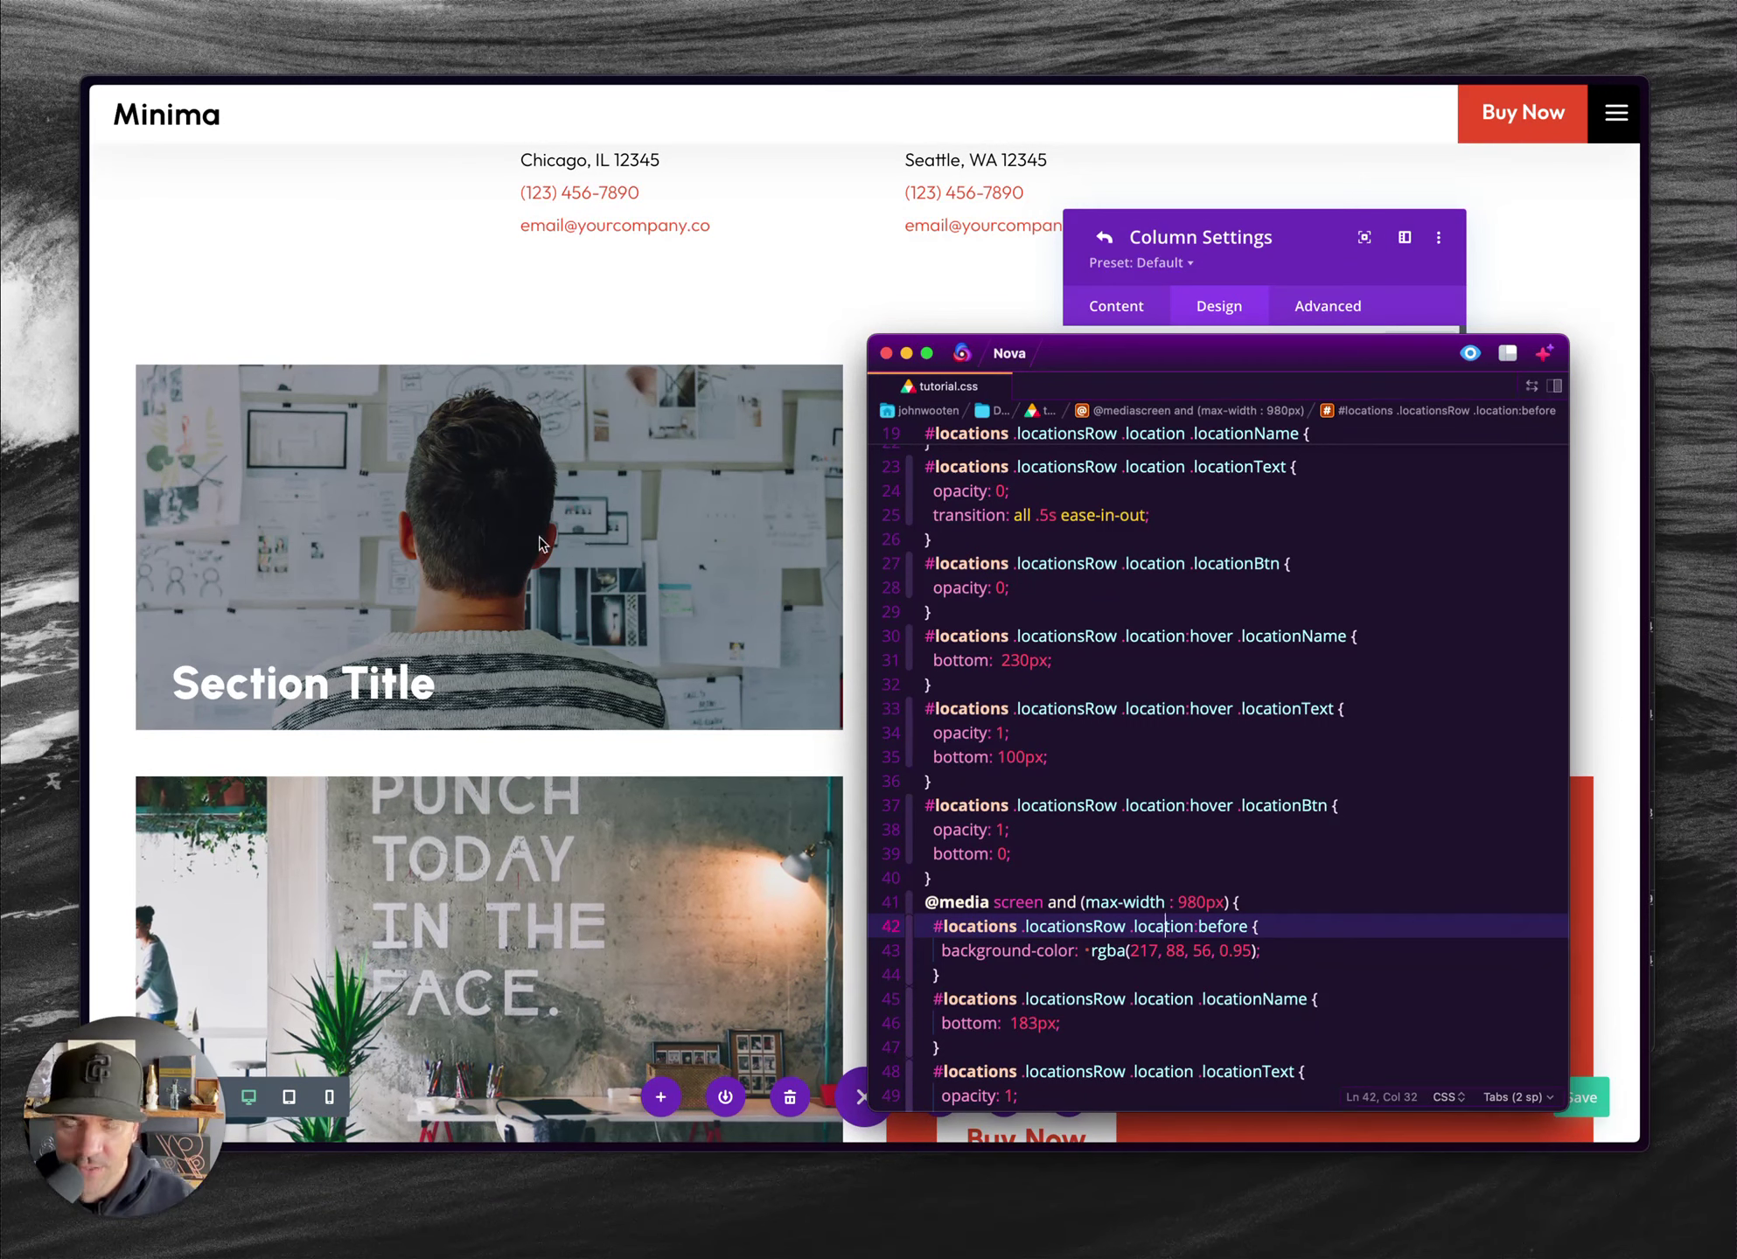
pyautogui.click(900, 310)
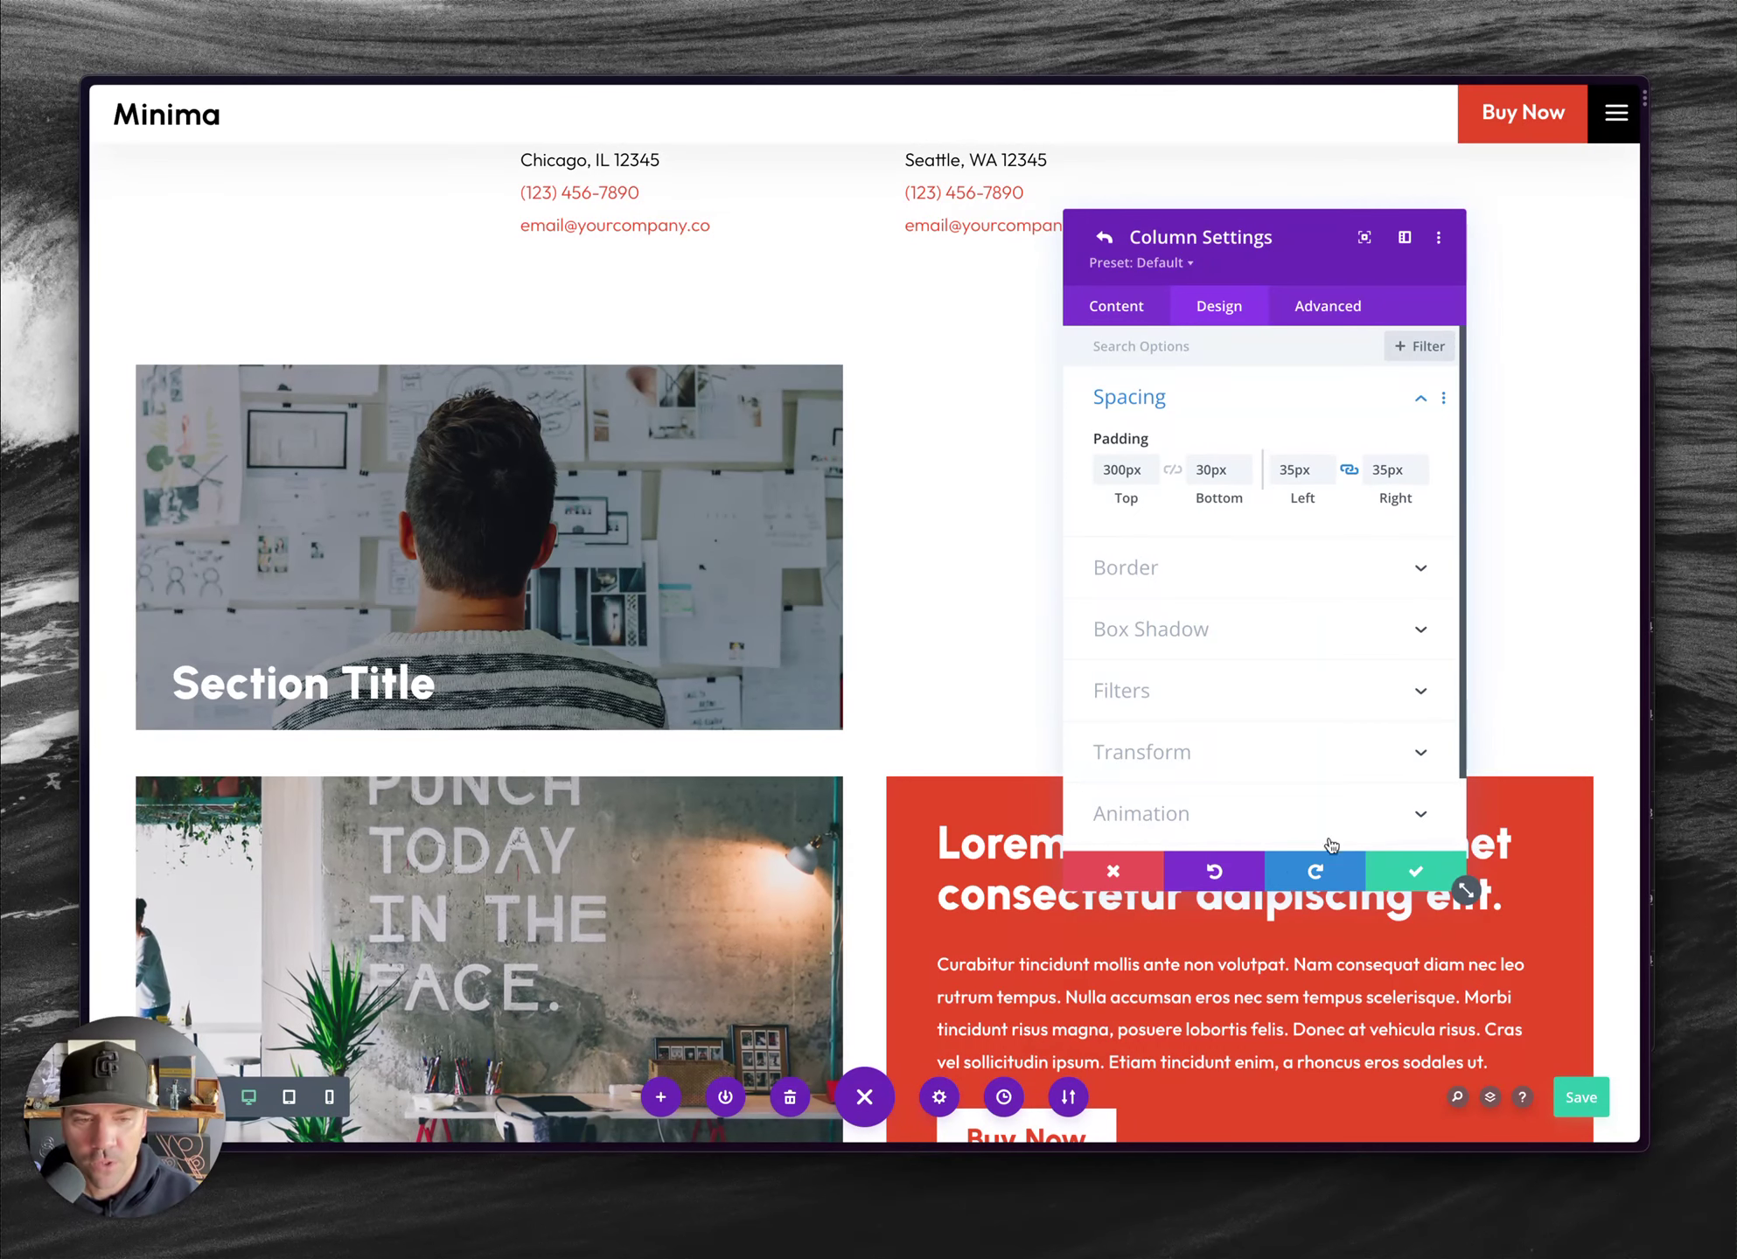
pyautogui.click(1417, 872)
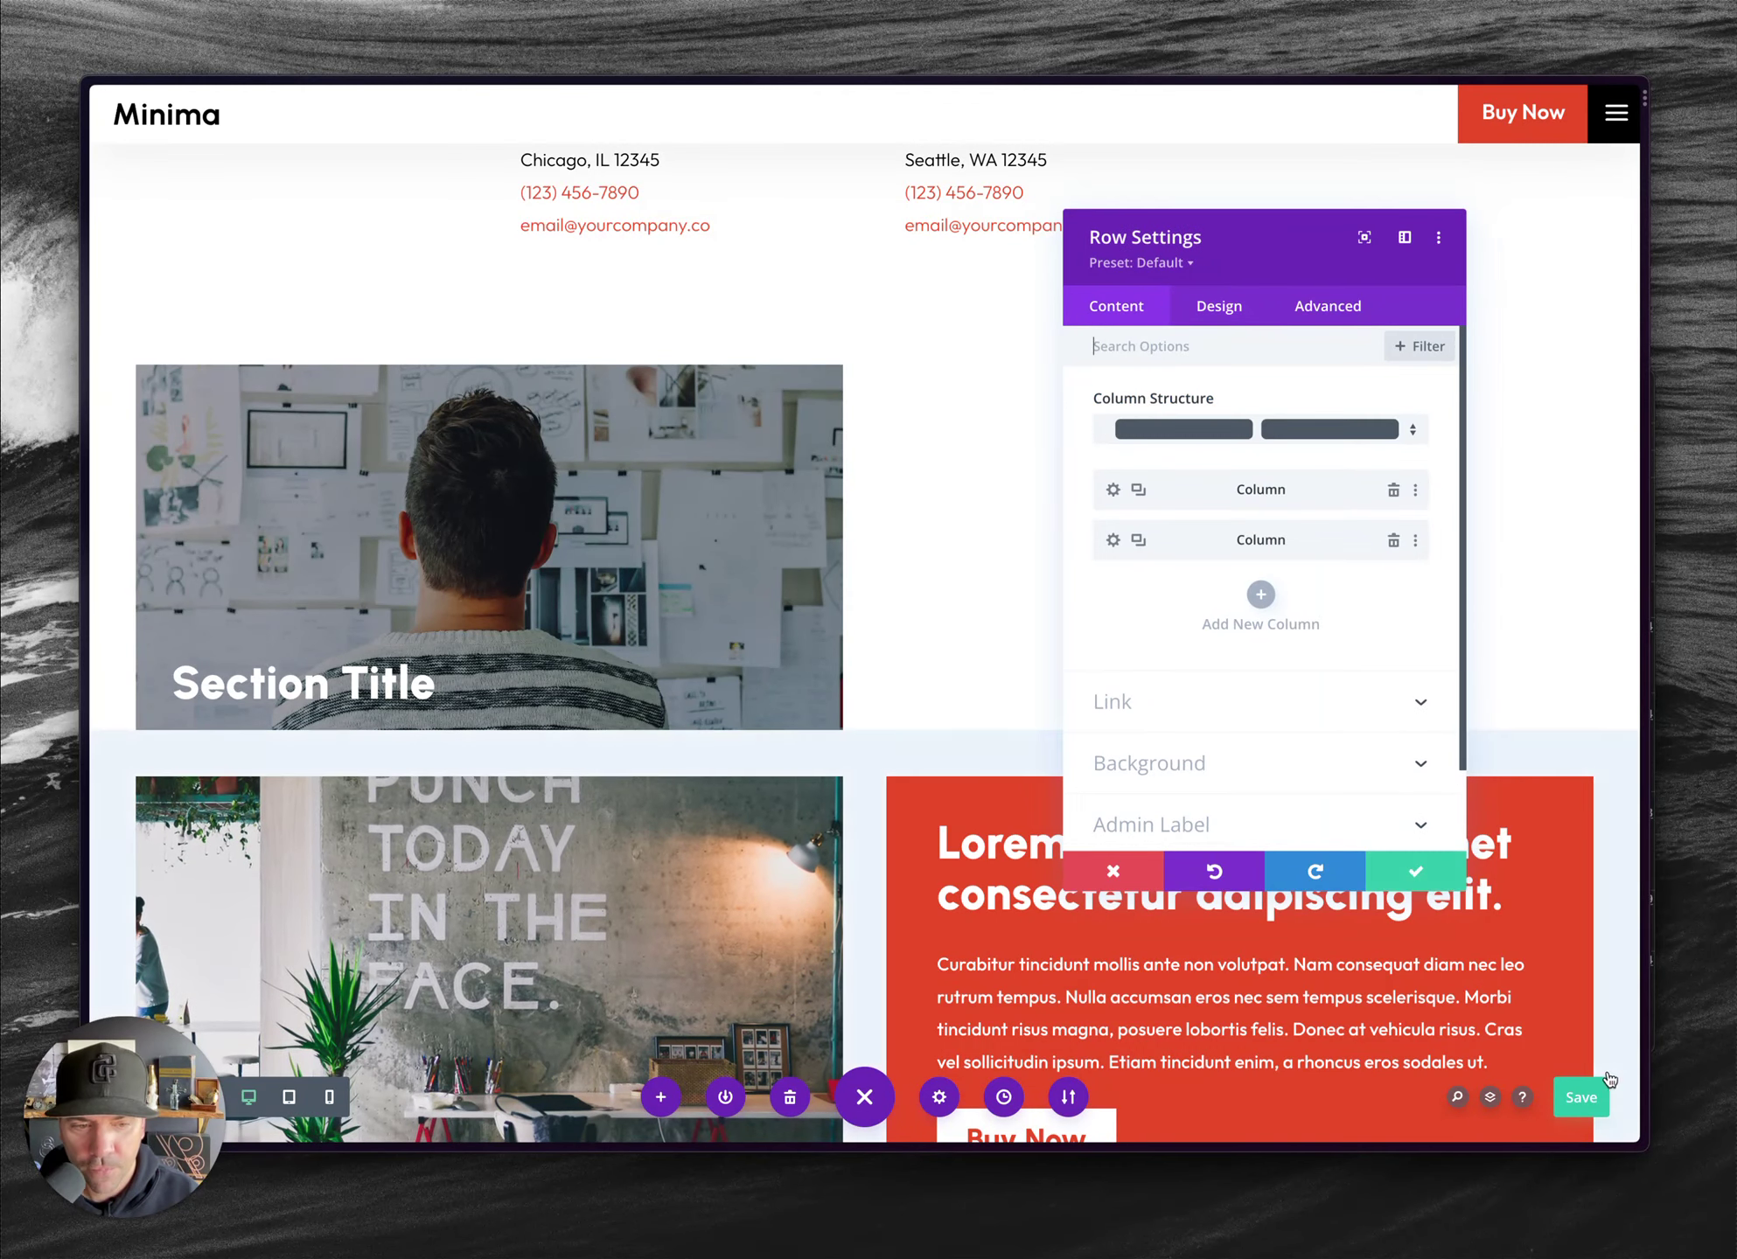
pyautogui.click(1417, 872)
# - Save the page and check the card's hover overlay on the reloaded live Contact page
pyautogui.hotkey('ctrl', 's')
pyautogui.hotkey('alt', 'Tab')
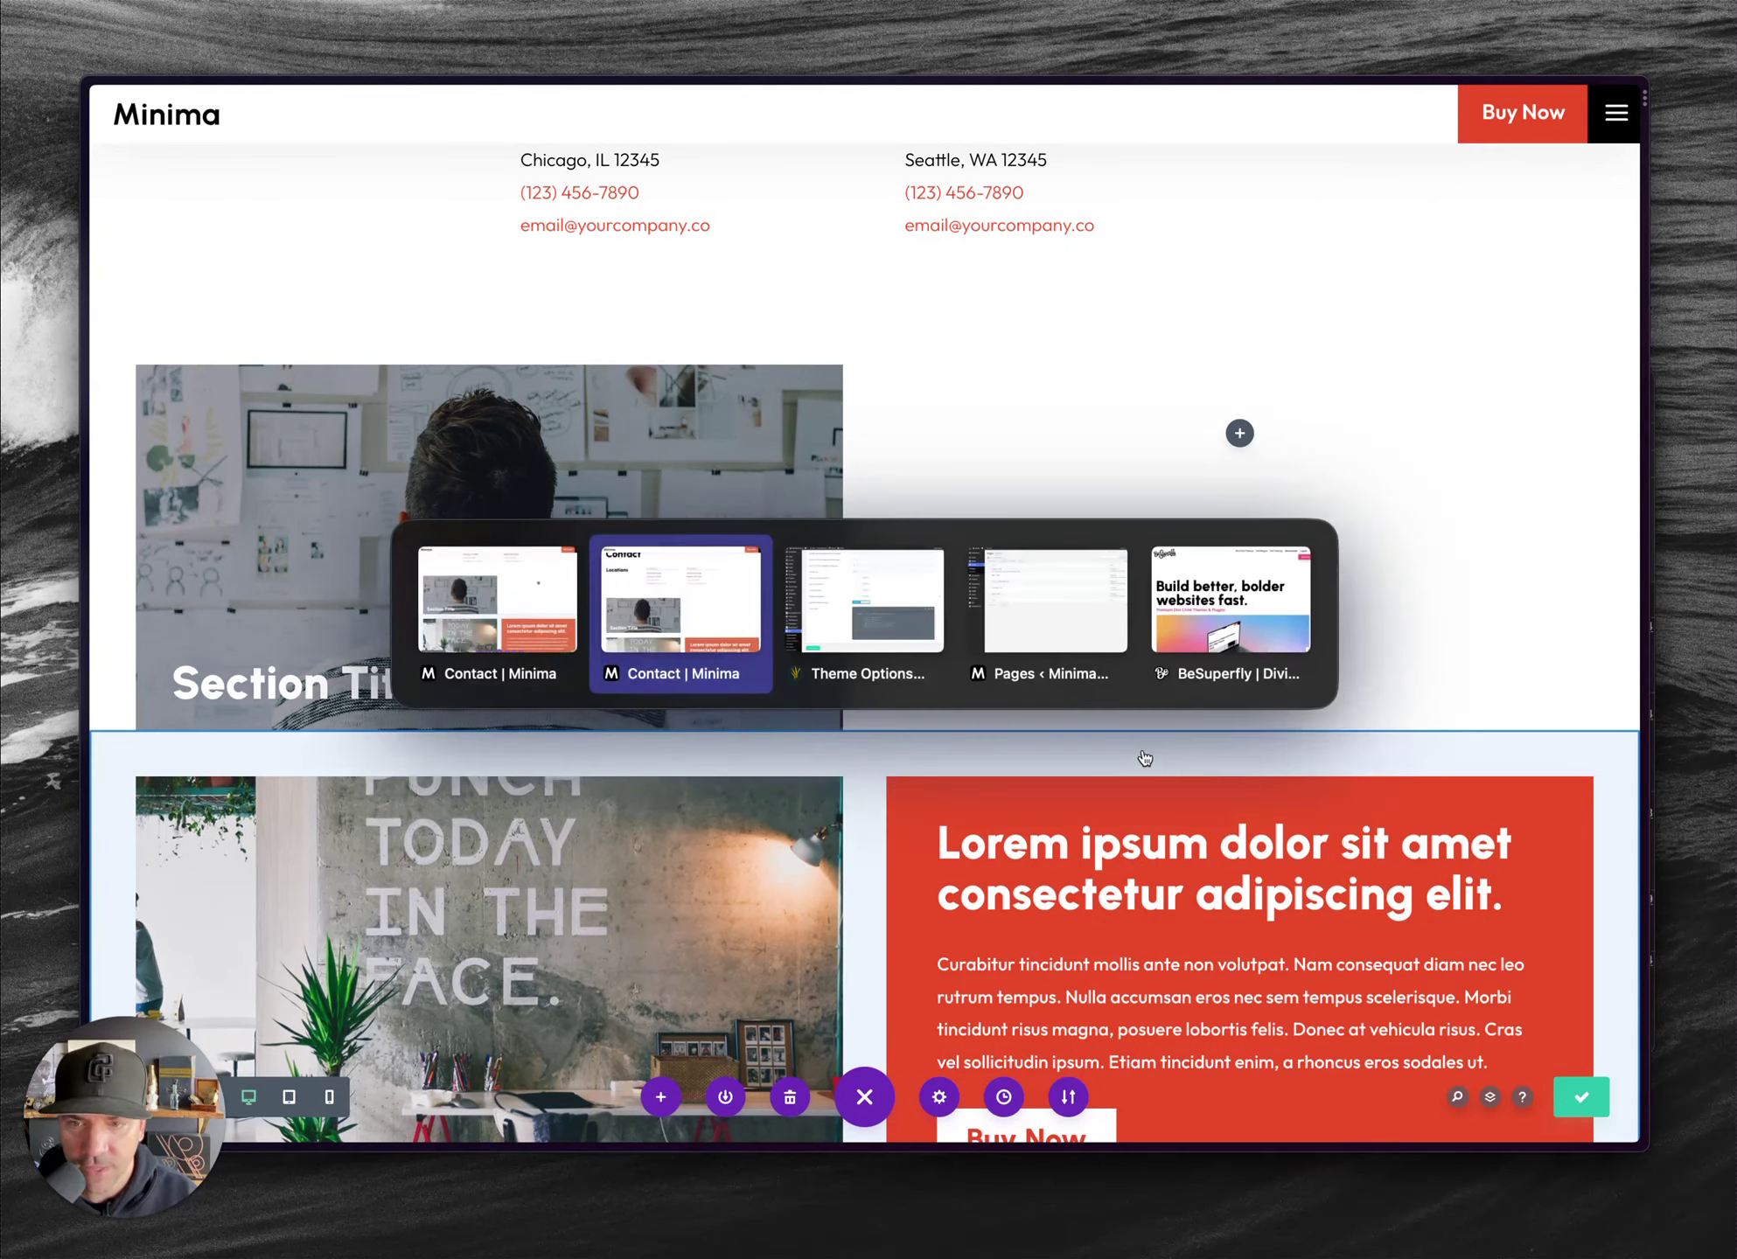
pyautogui.hotkey('ctrl', 'r')
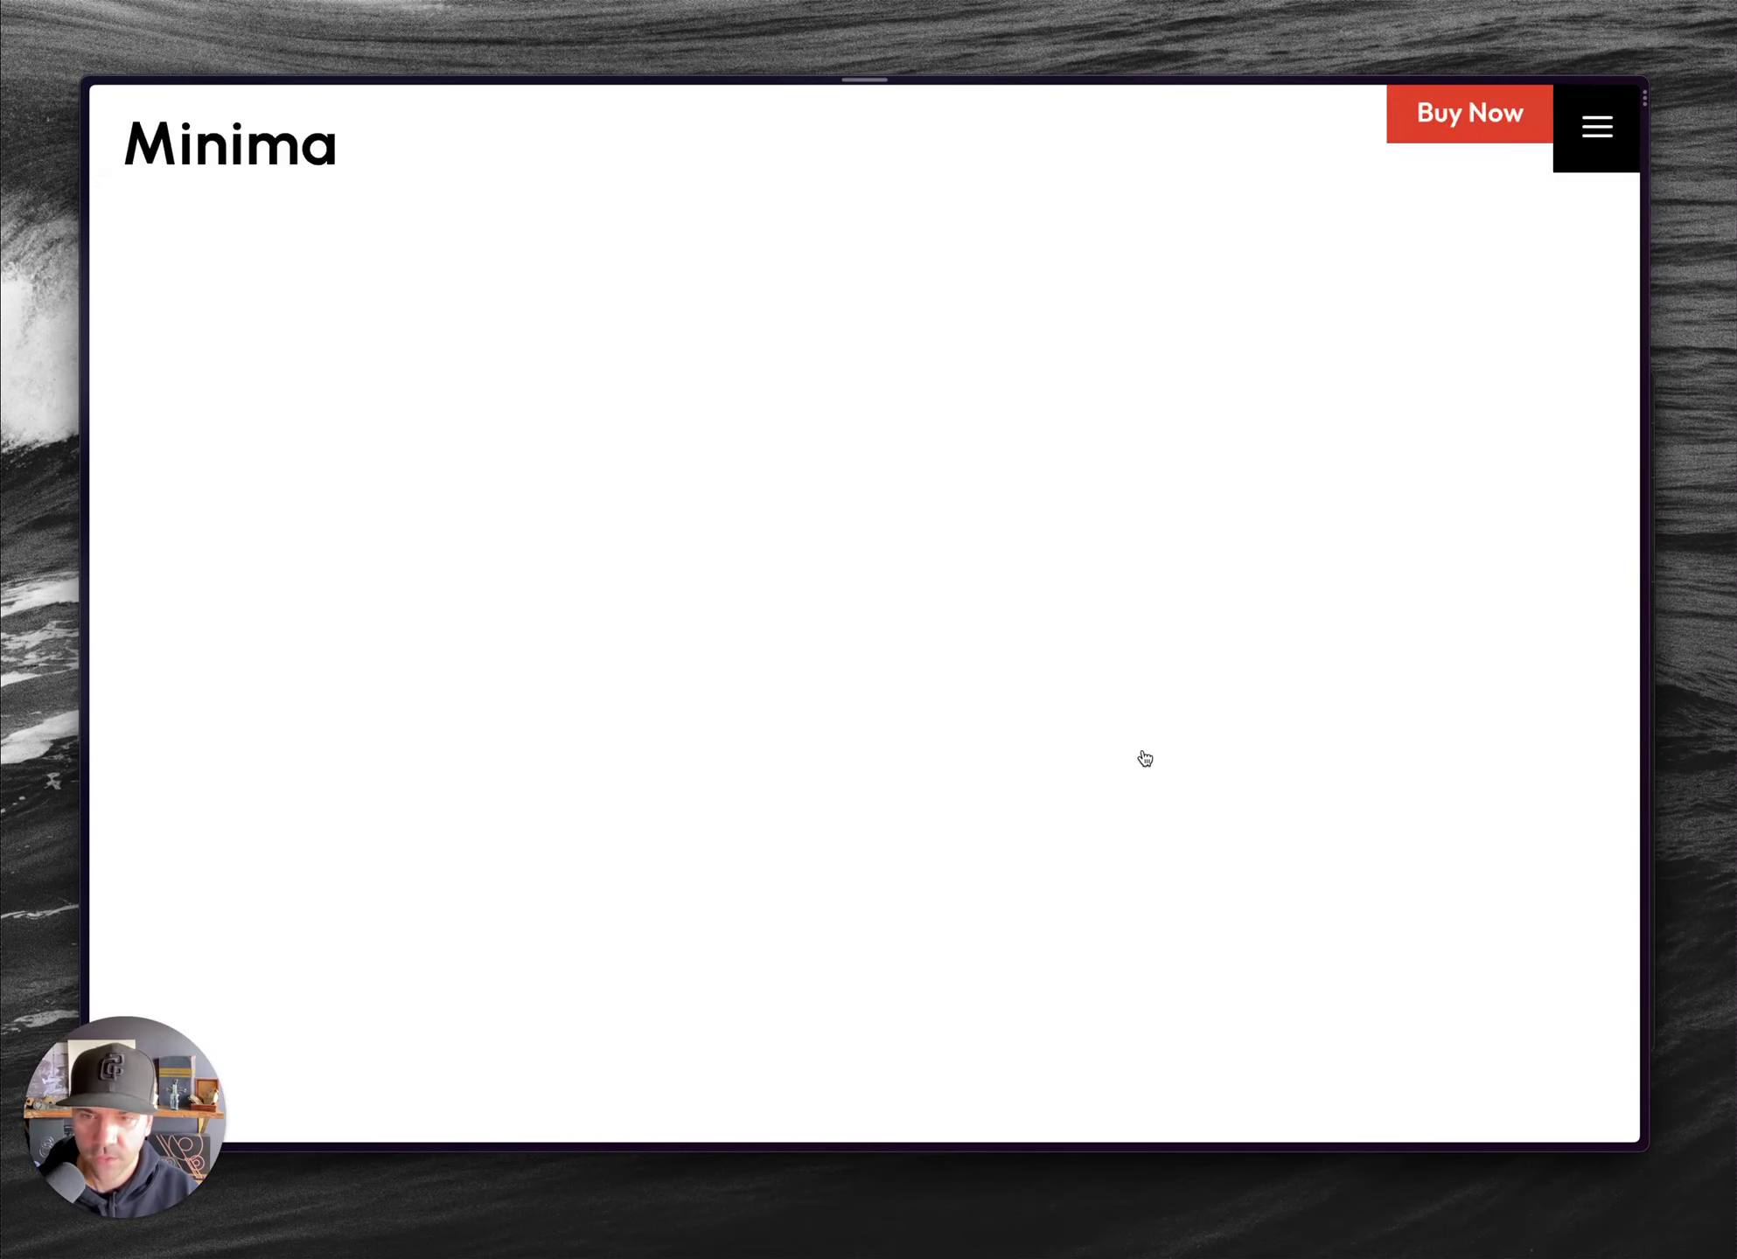
pyautogui.moveTo(701, 759)
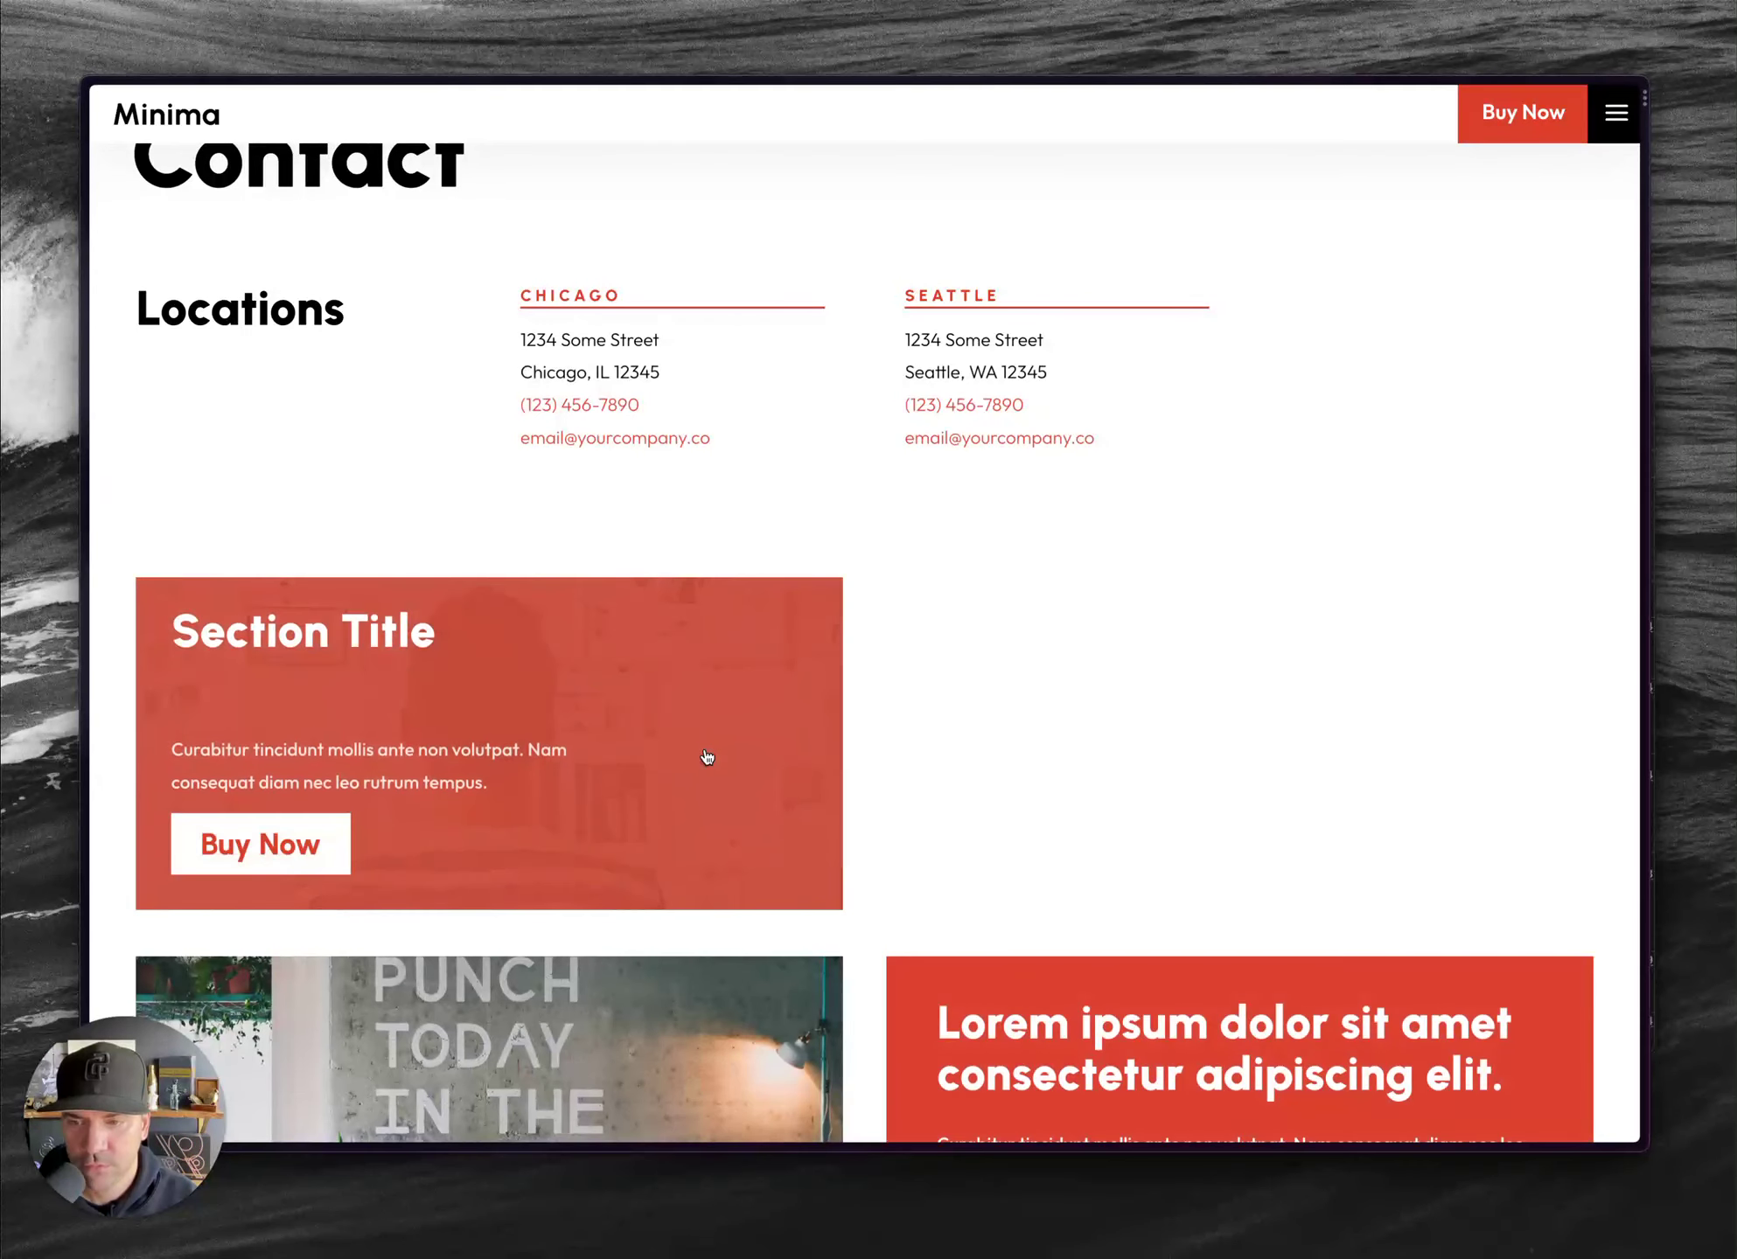
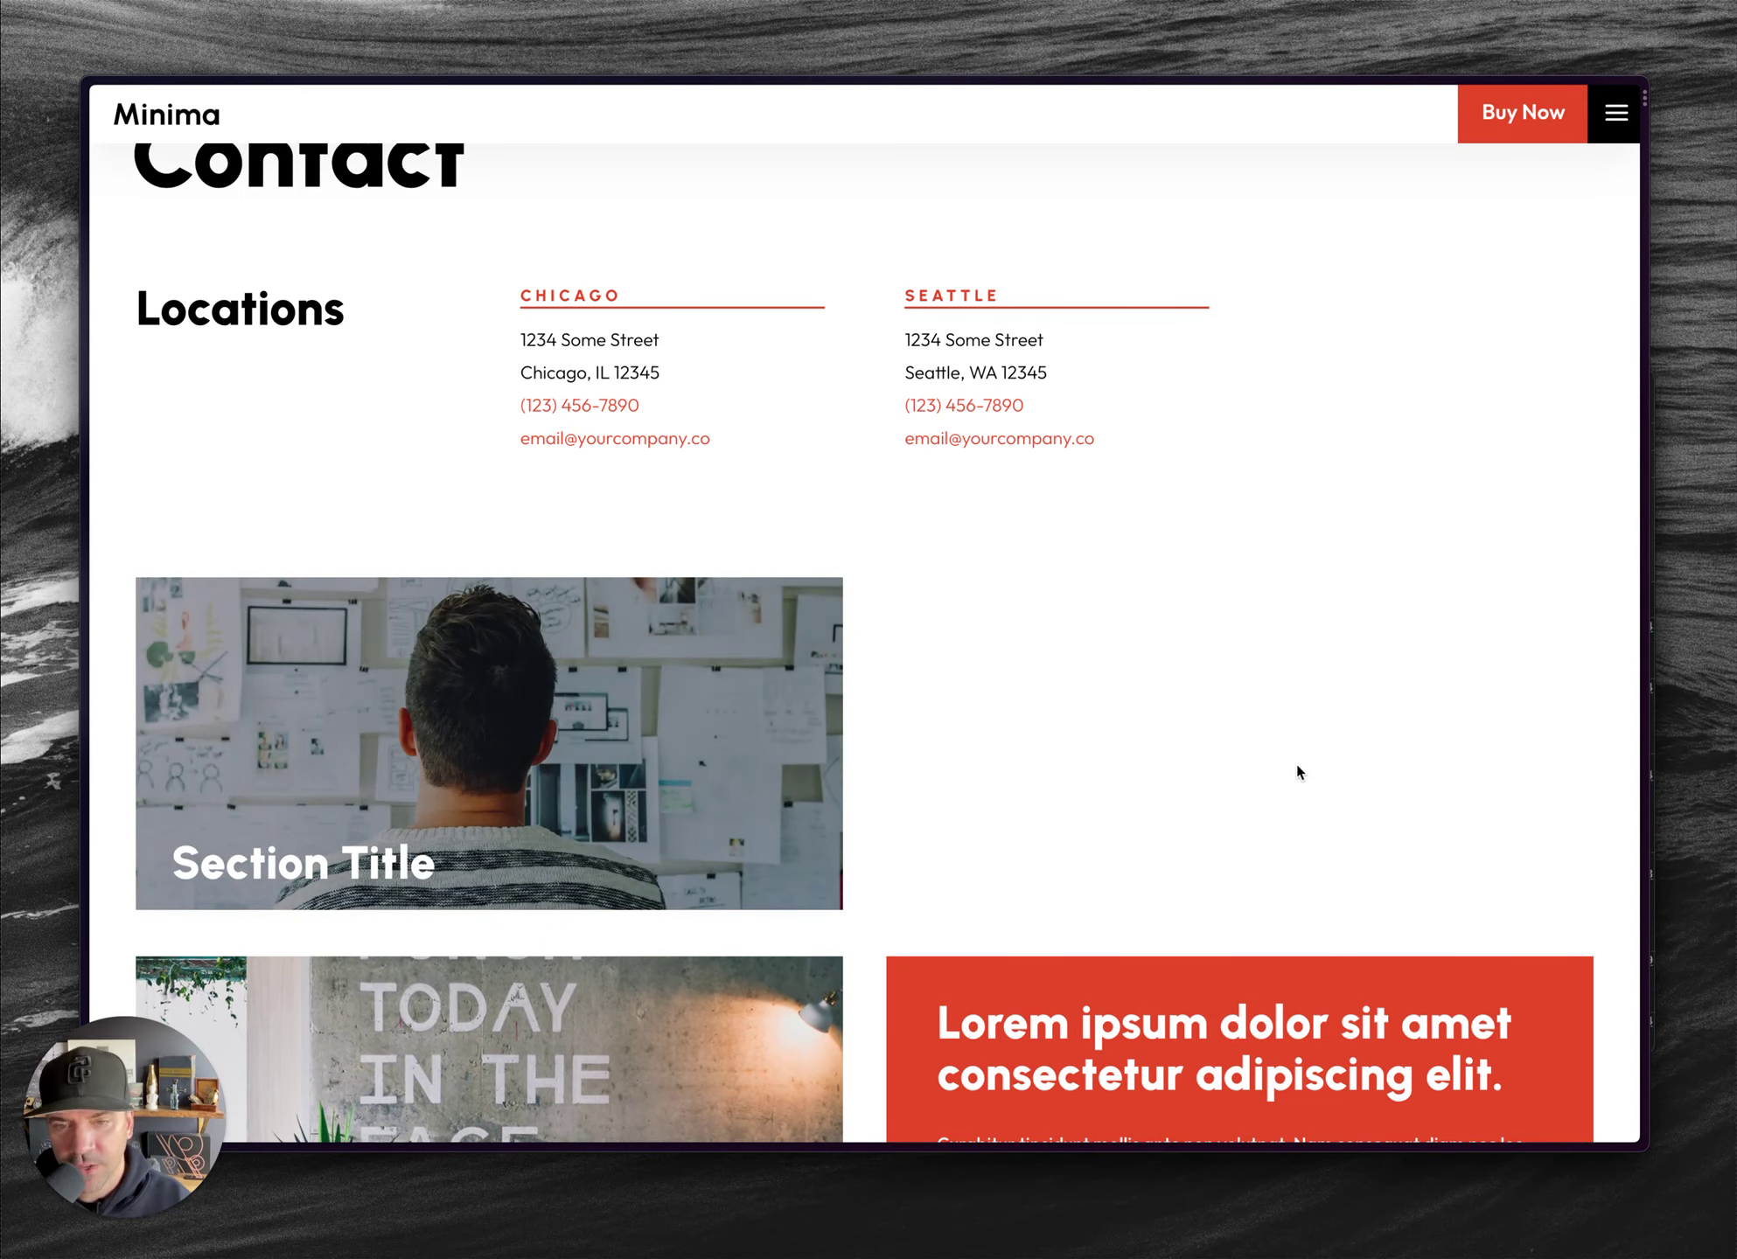
# - Return to the builder page and review the CSS class assigned to the card's row
pyautogui.hotkey('alt', 'Tab')
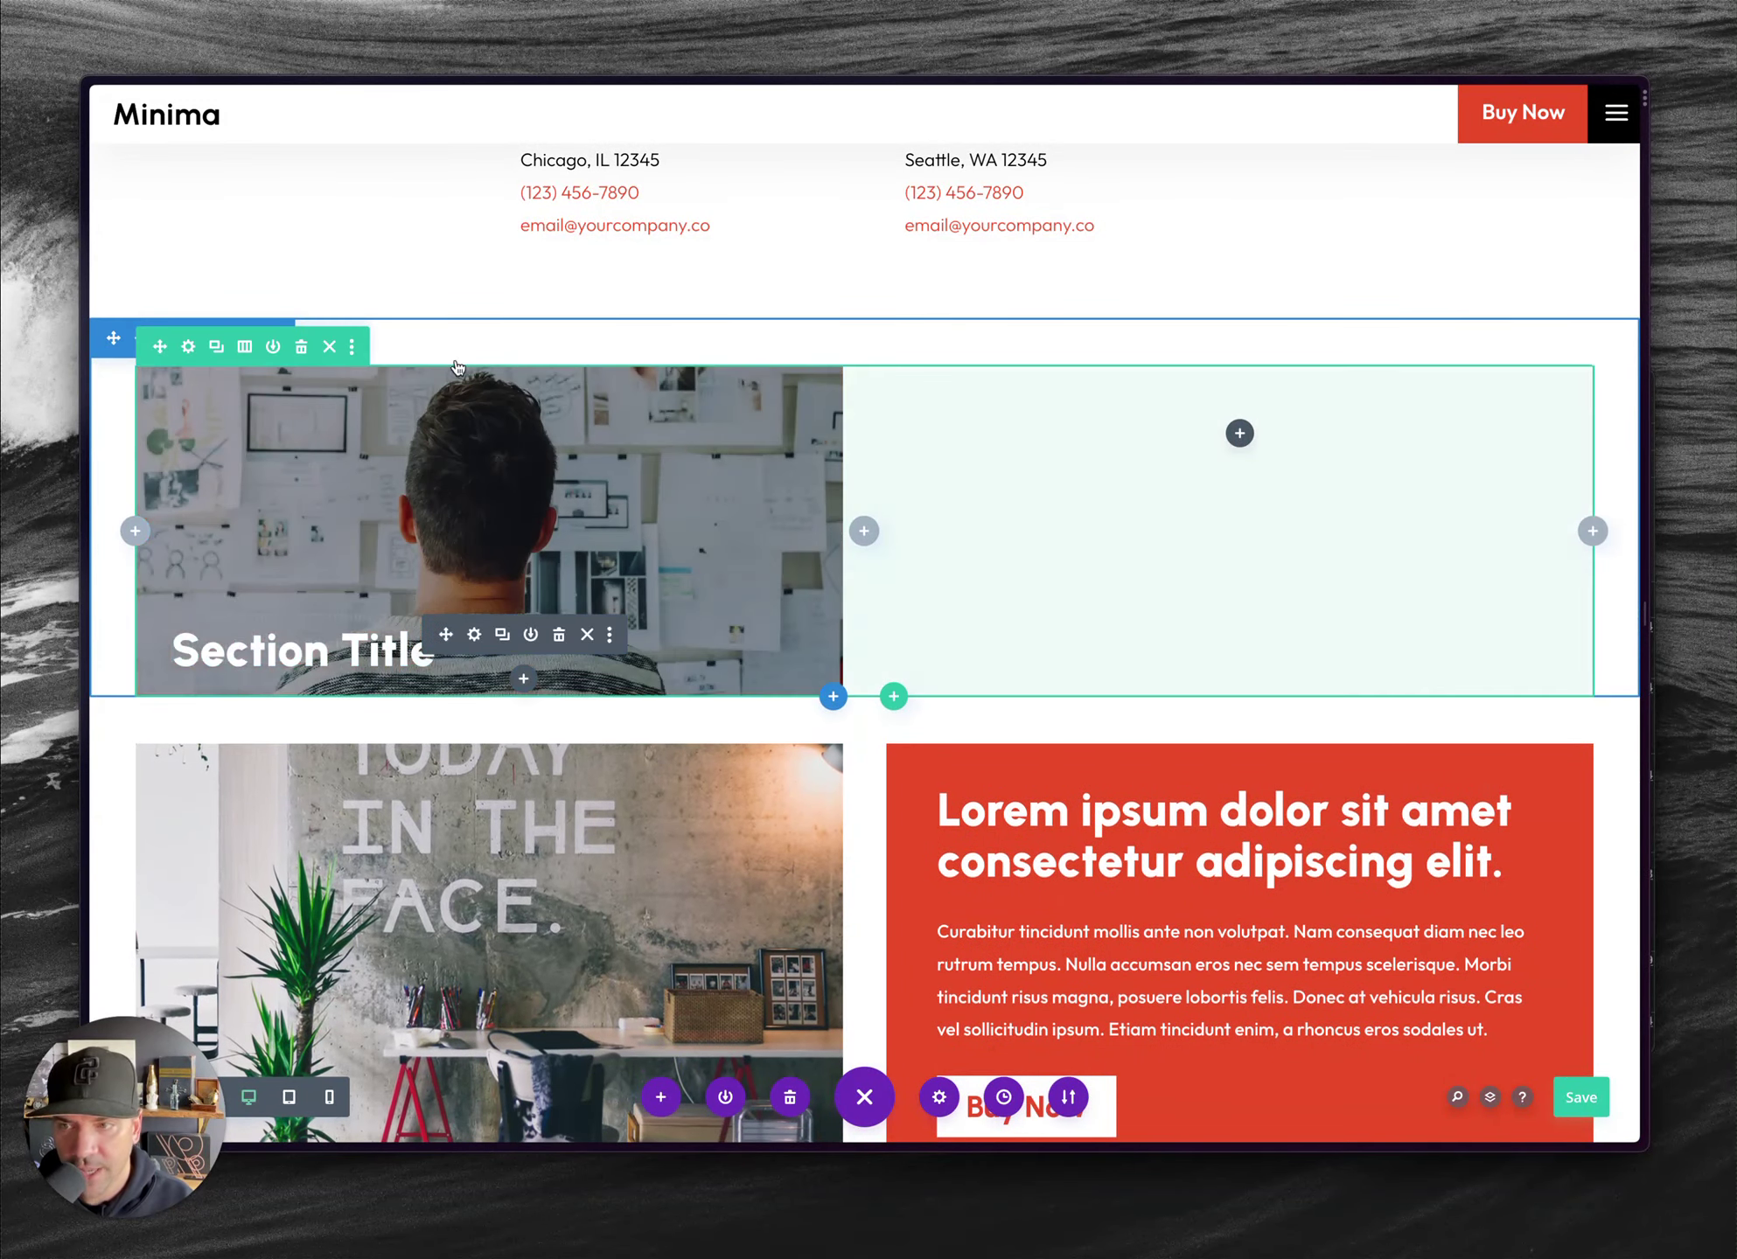
pyautogui.click(166, 343)
pyautogui.click(1325, 310)
pyautogui.click(1156, 400)
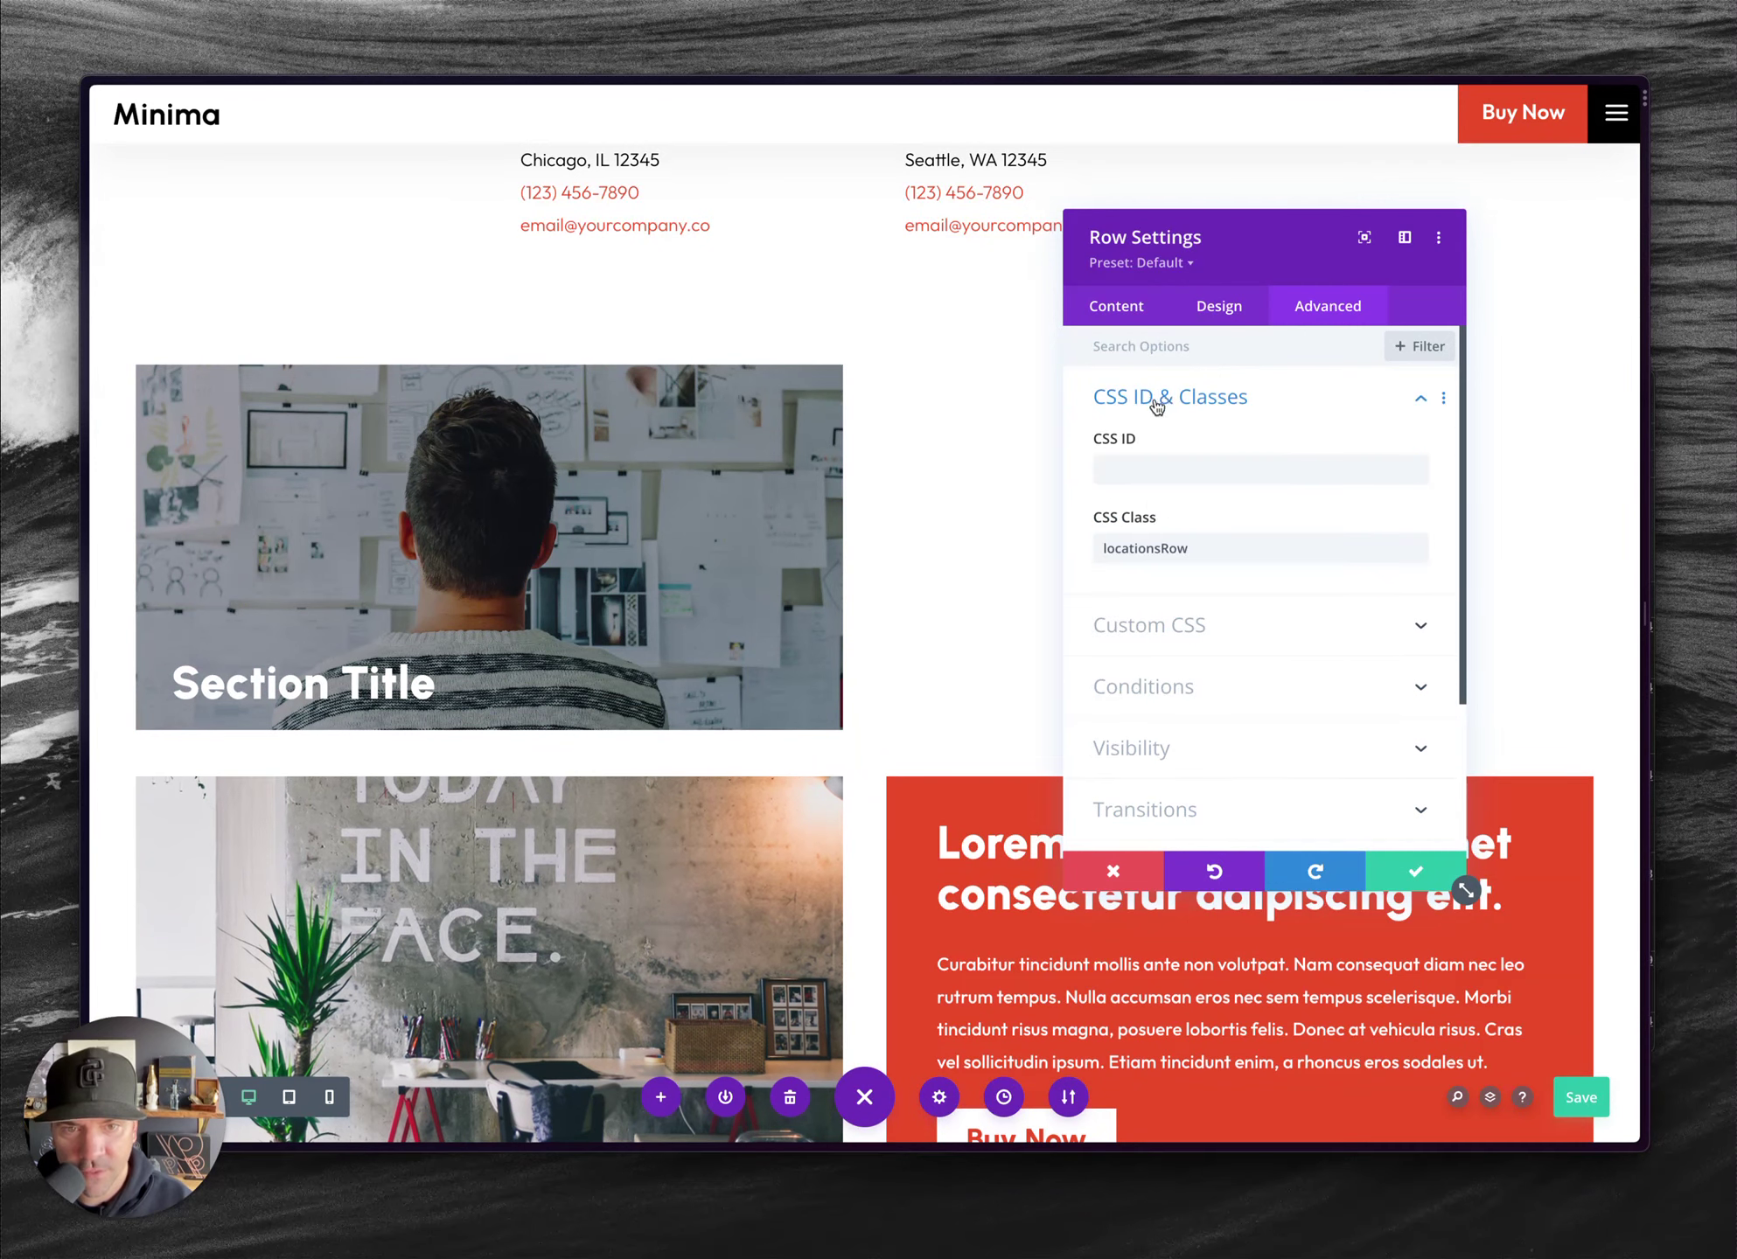
pyautogui.click(1405, 872)
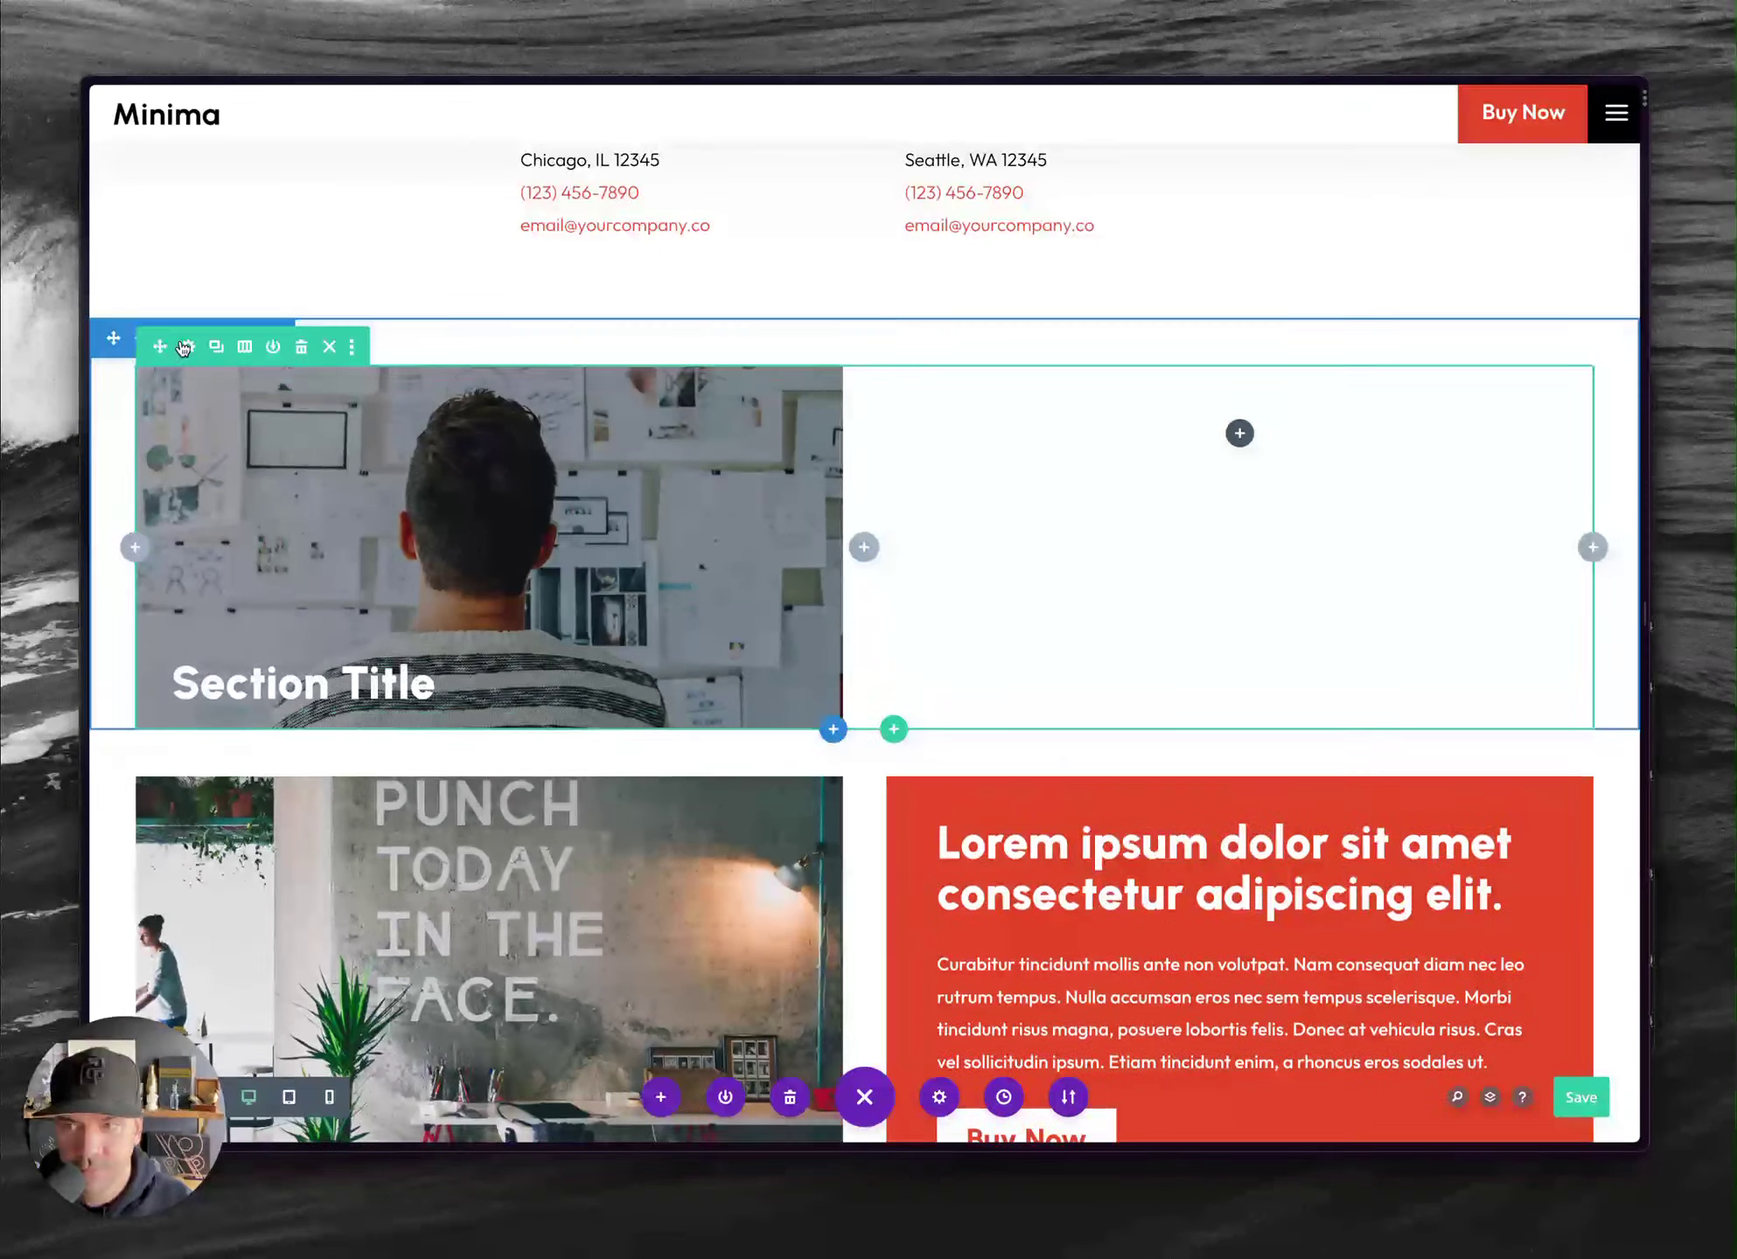
# - Set the CSS class of the card row's first column to "location locationOne"
pyautogui.click(188, 346)
pyautogui.click(1115, 494)
pyautogui.click(1327, 305)
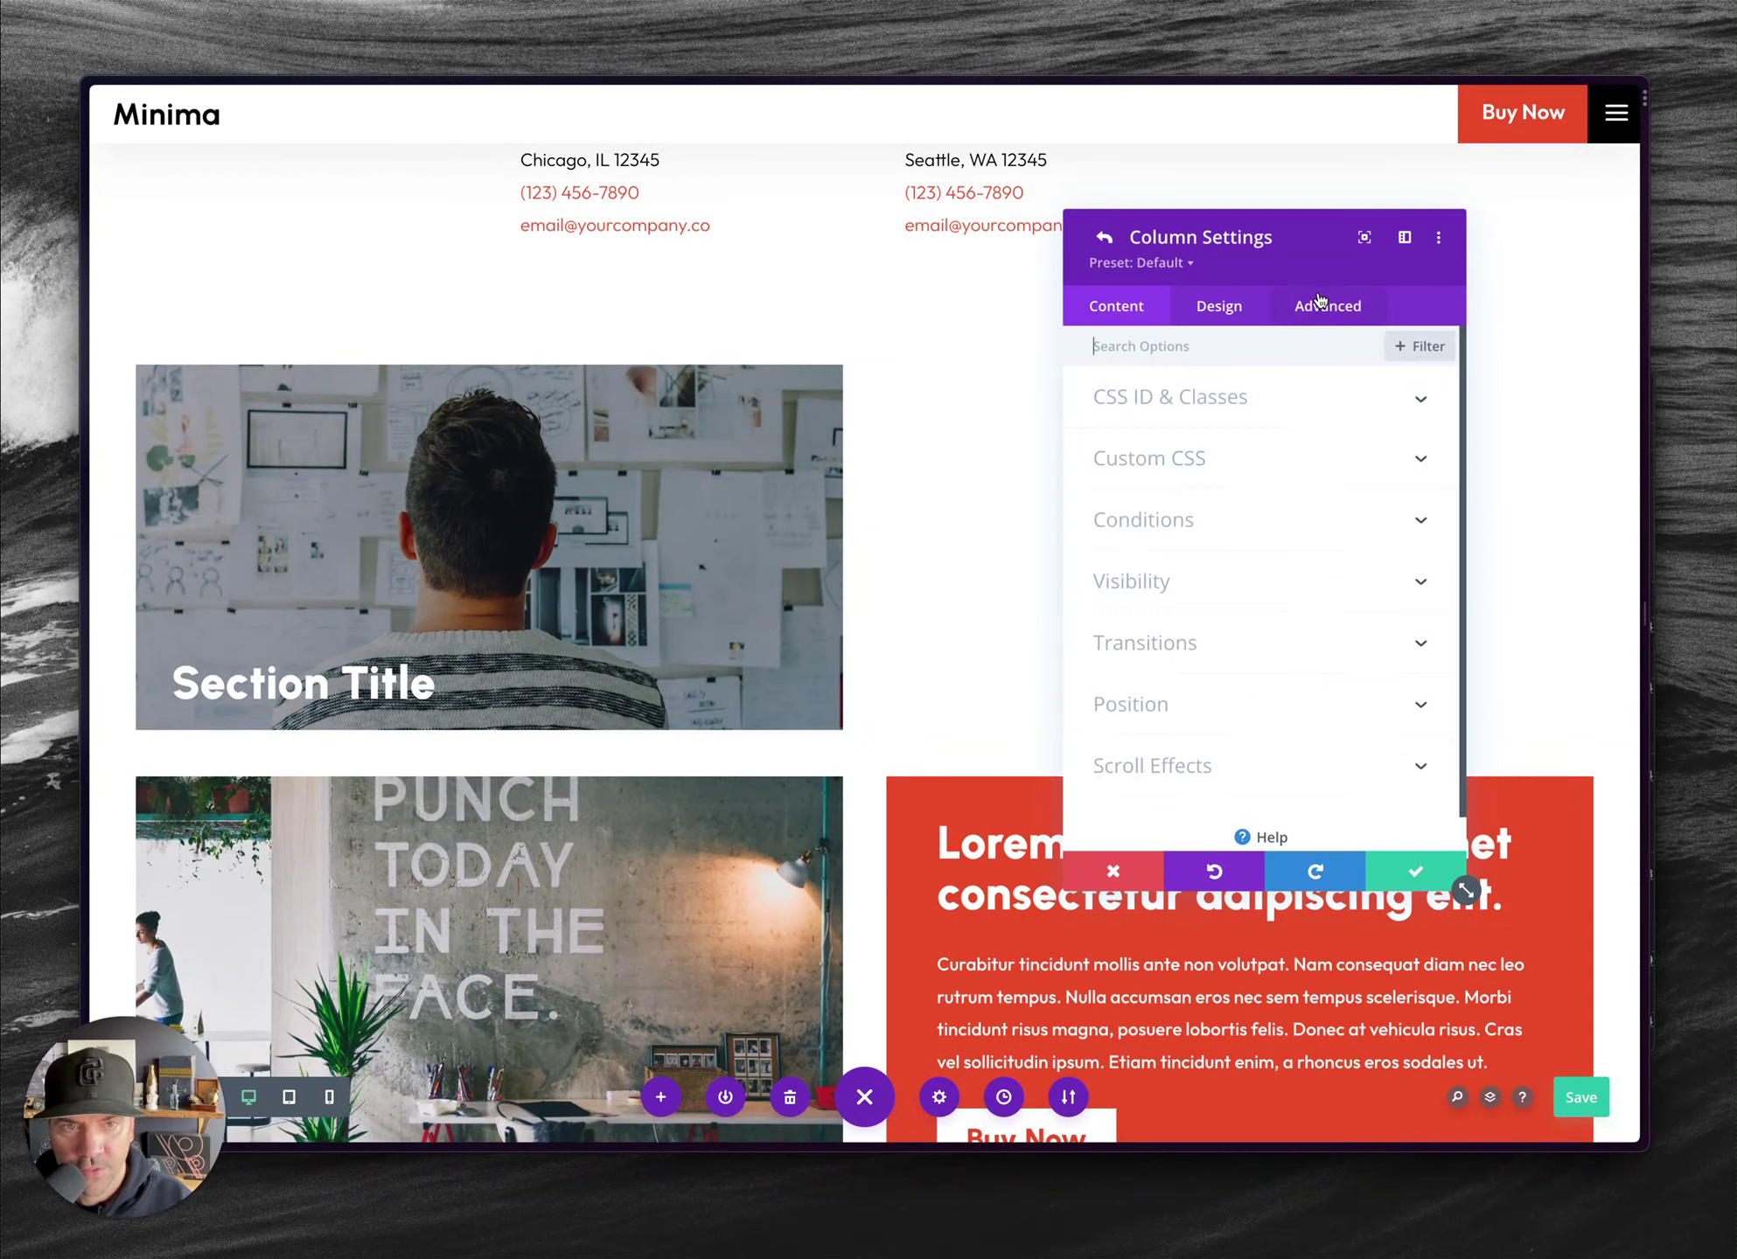
pyautogui.click(1169, 402)
pyautogui.click(1180, 543)
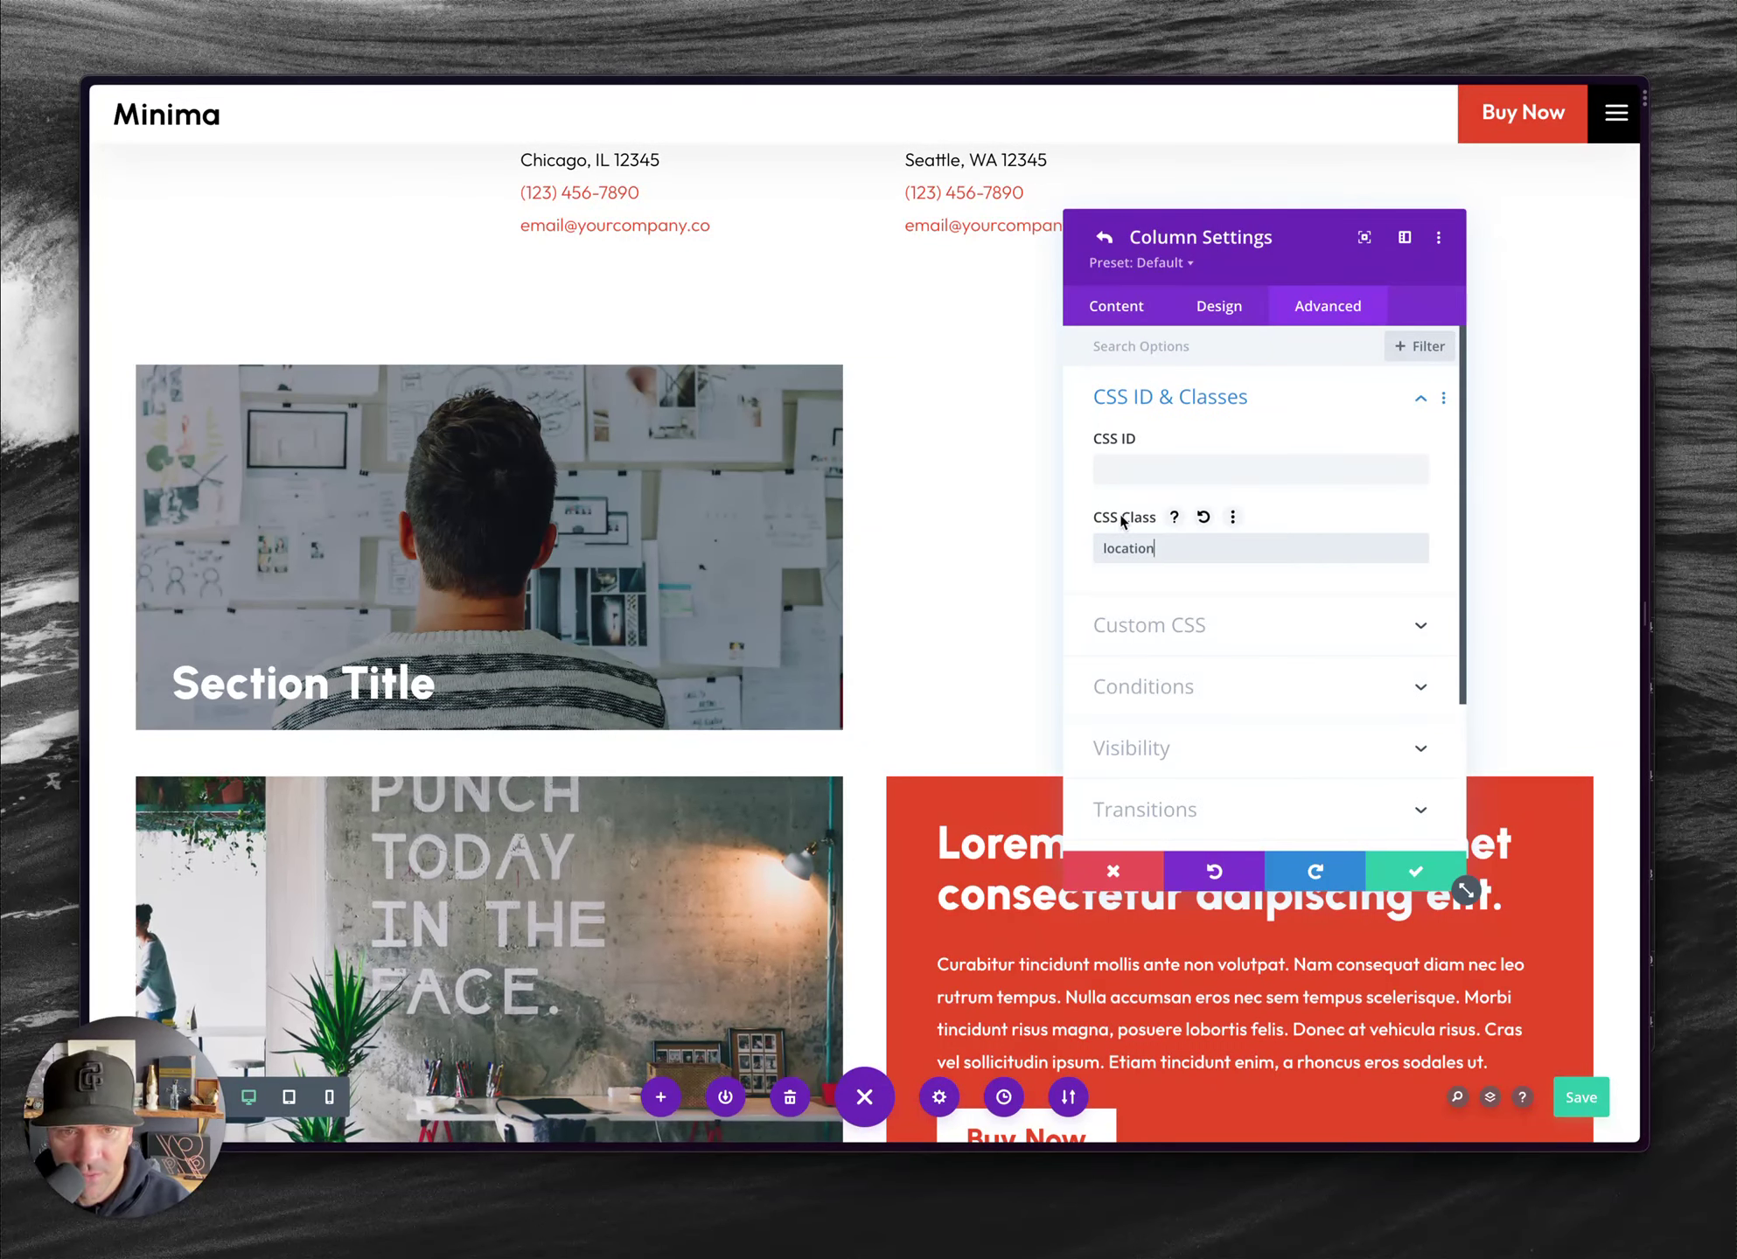
pyautogui.write('l')
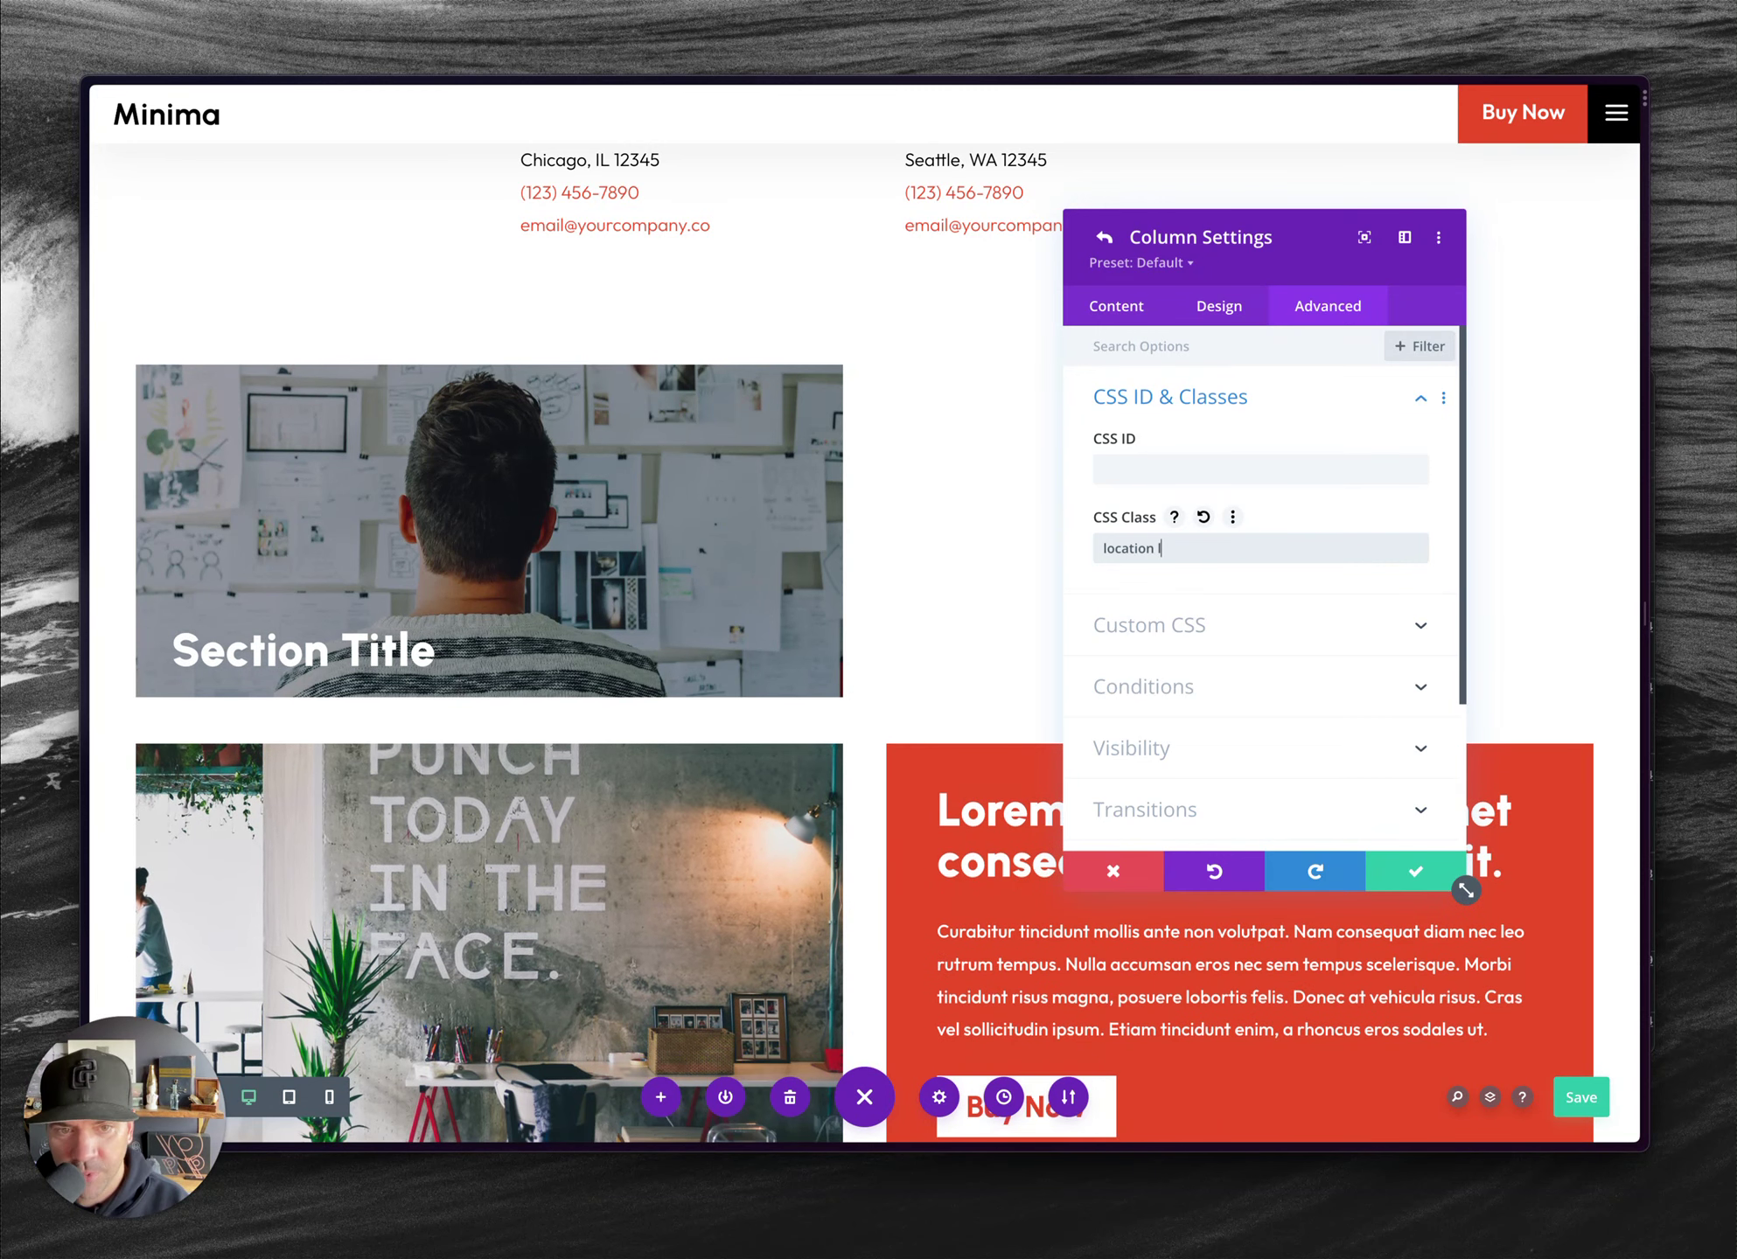
pyautogui.write('ocation1')
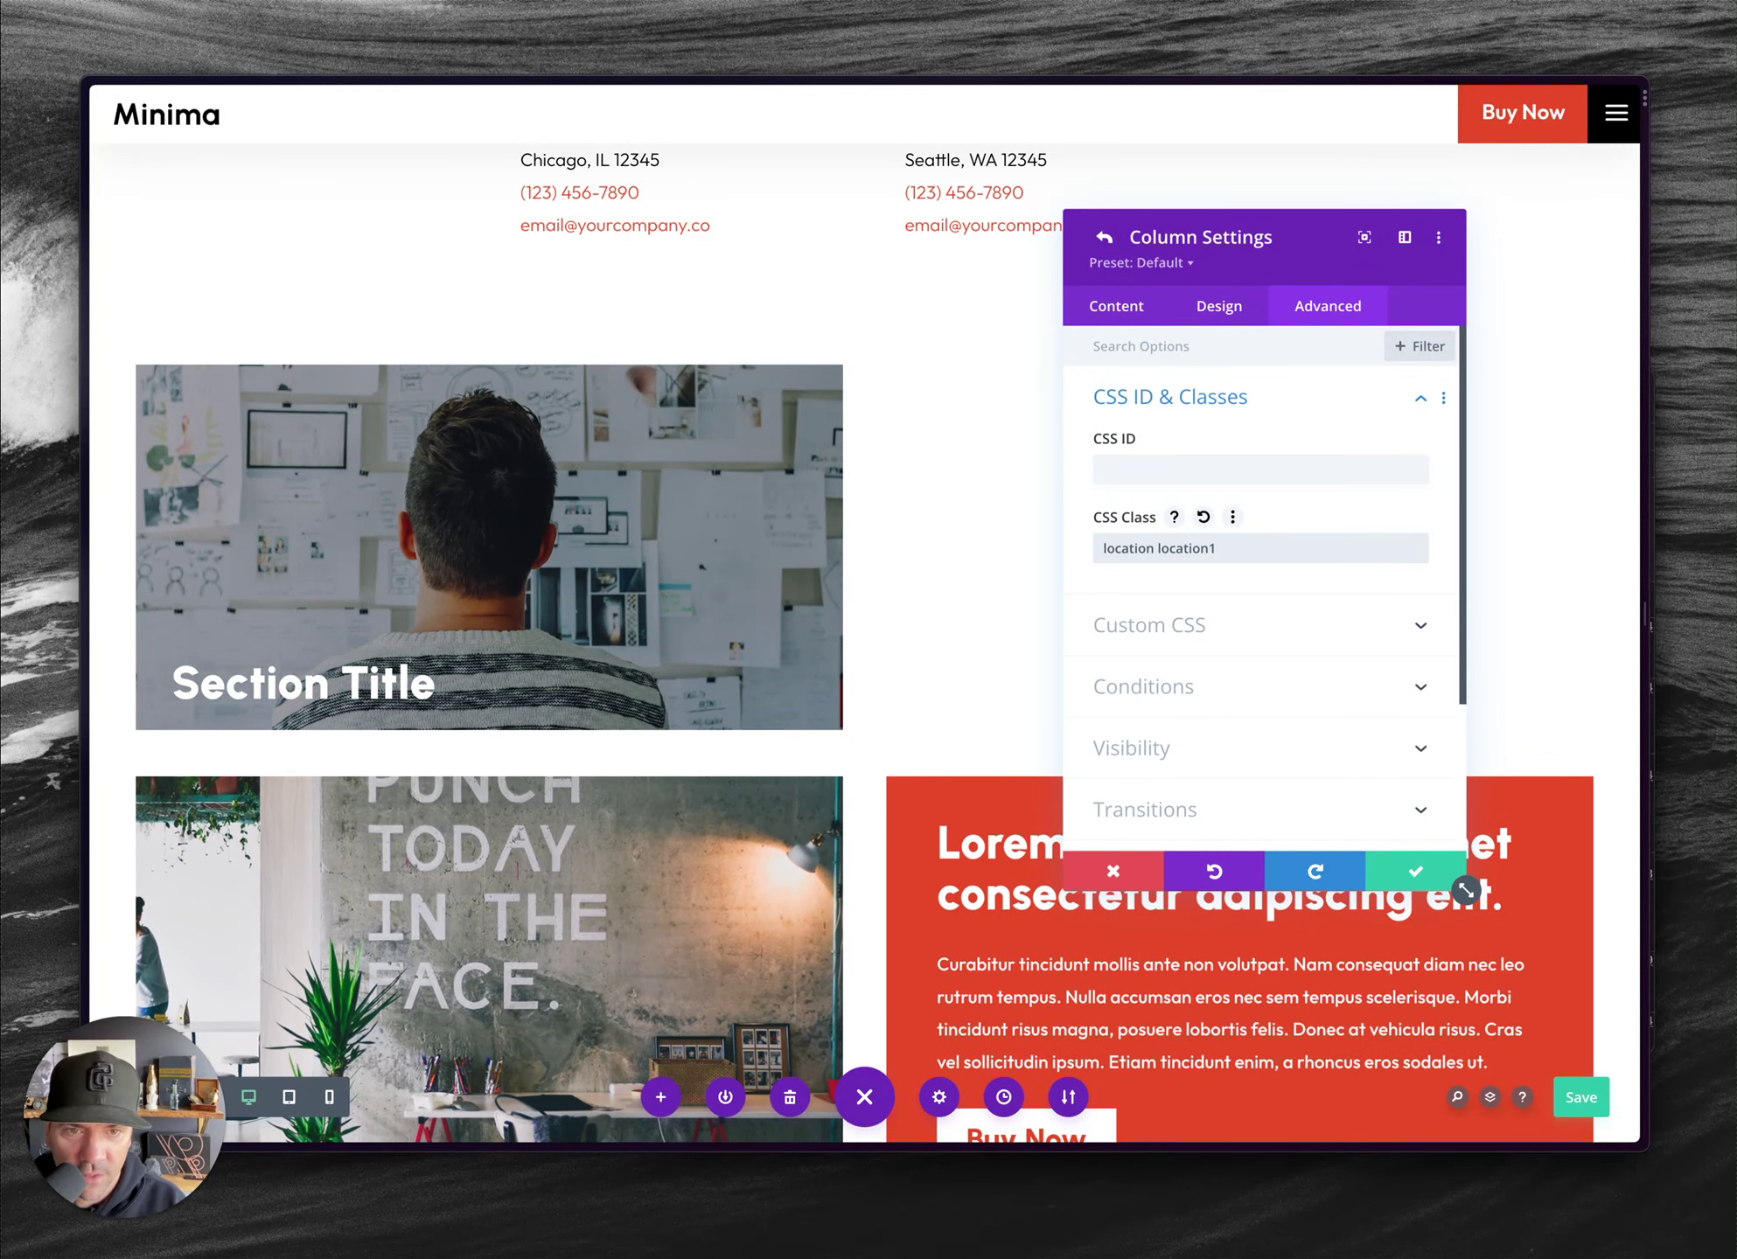
pyautogui.press('BackSpace')
pyautogui.write('0')
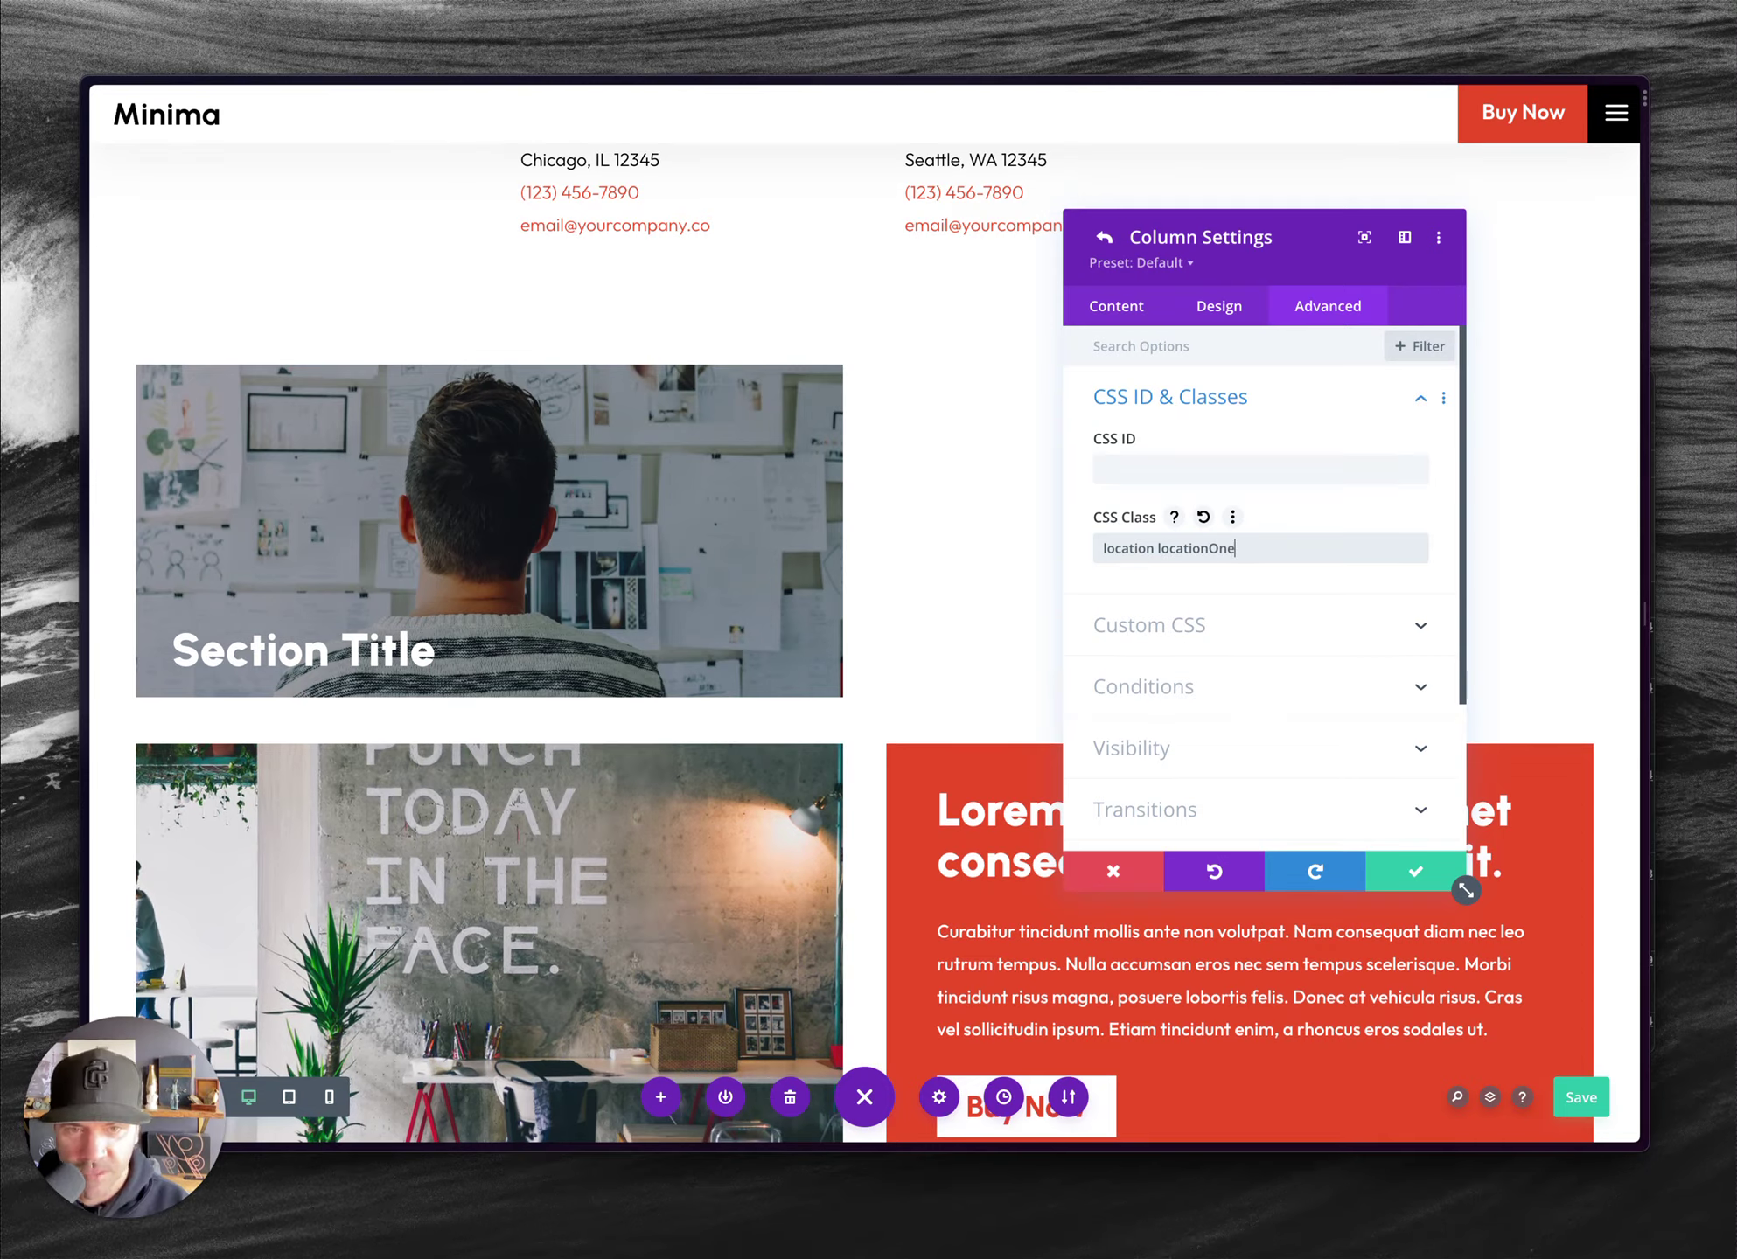
pyautogui.press('BackSpace')
pyautogui.press('BackSpace')
pyautogui.press('BackSpace')
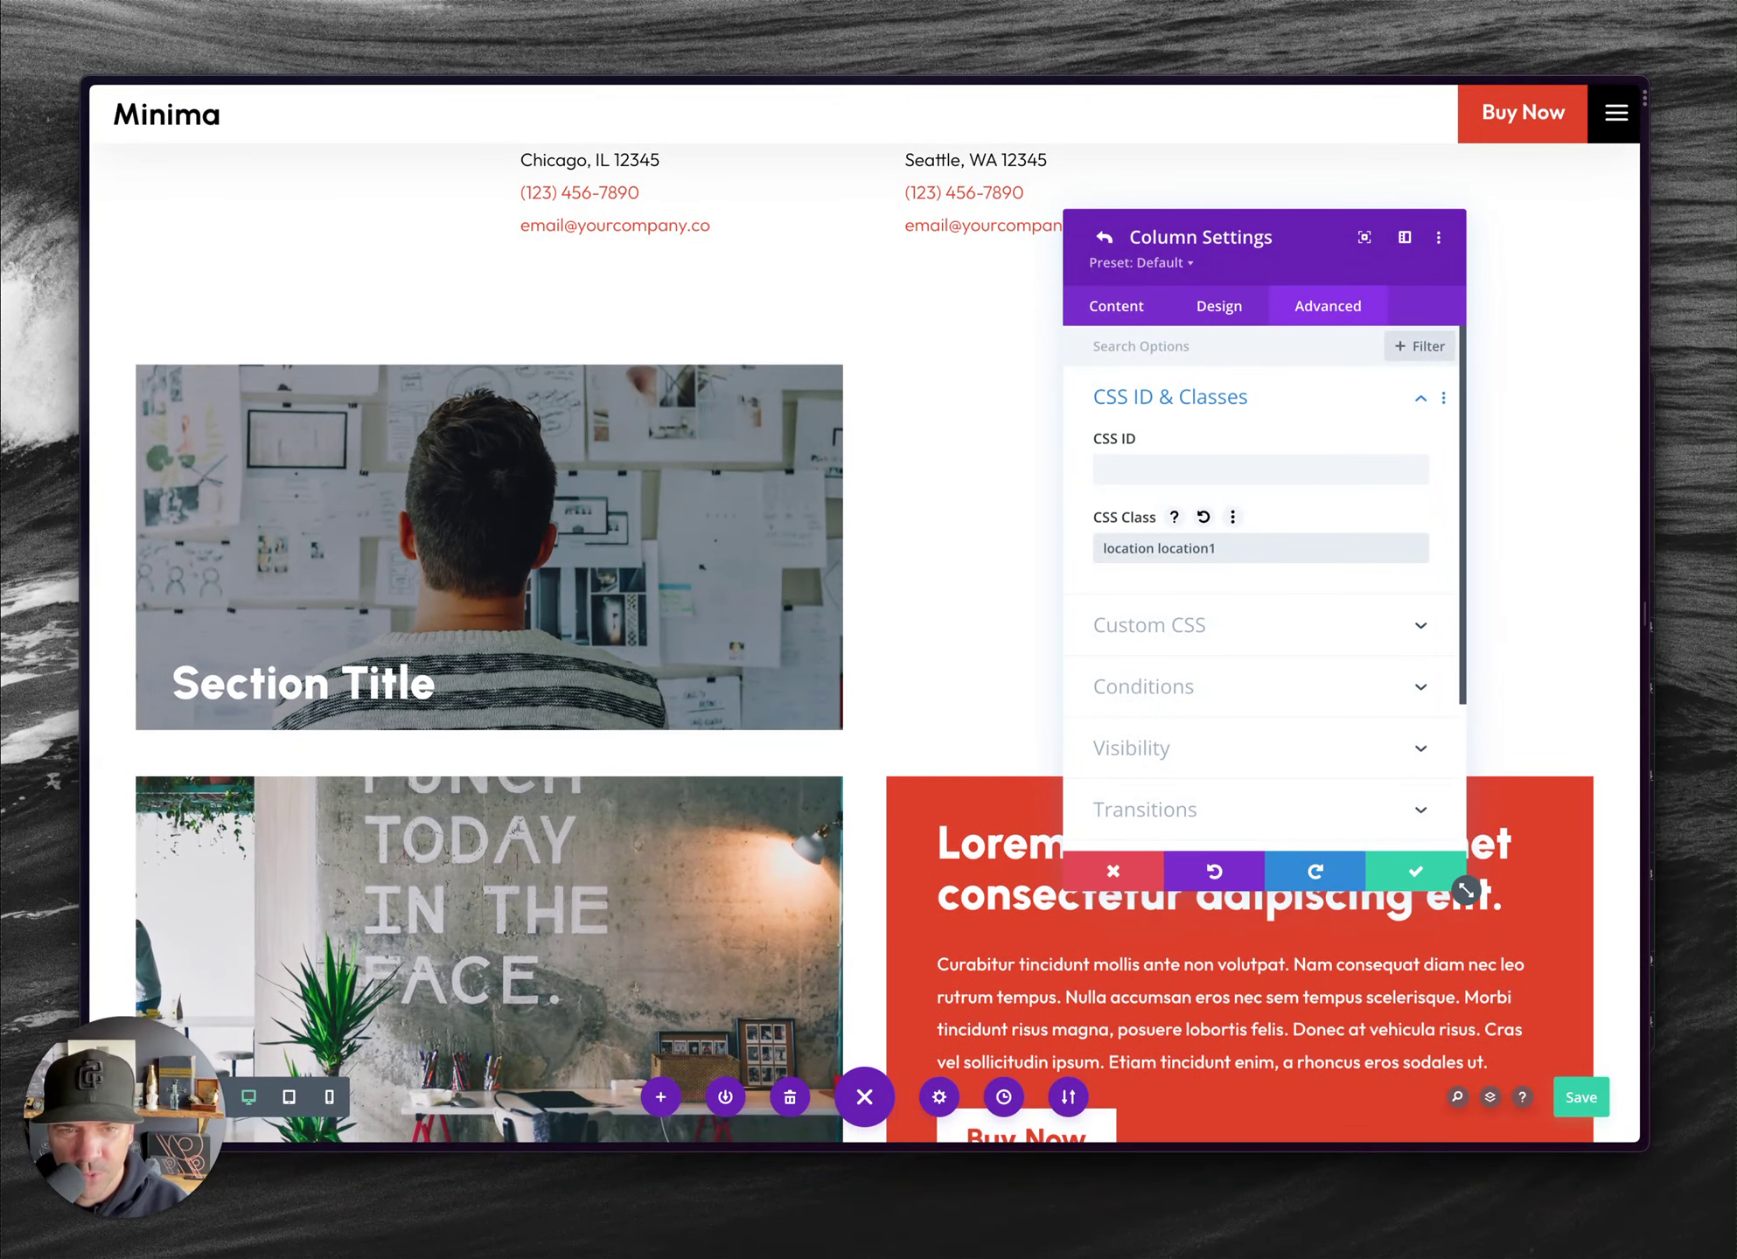
pyautogui.press('BackSpace')
pyautogui.write('One')
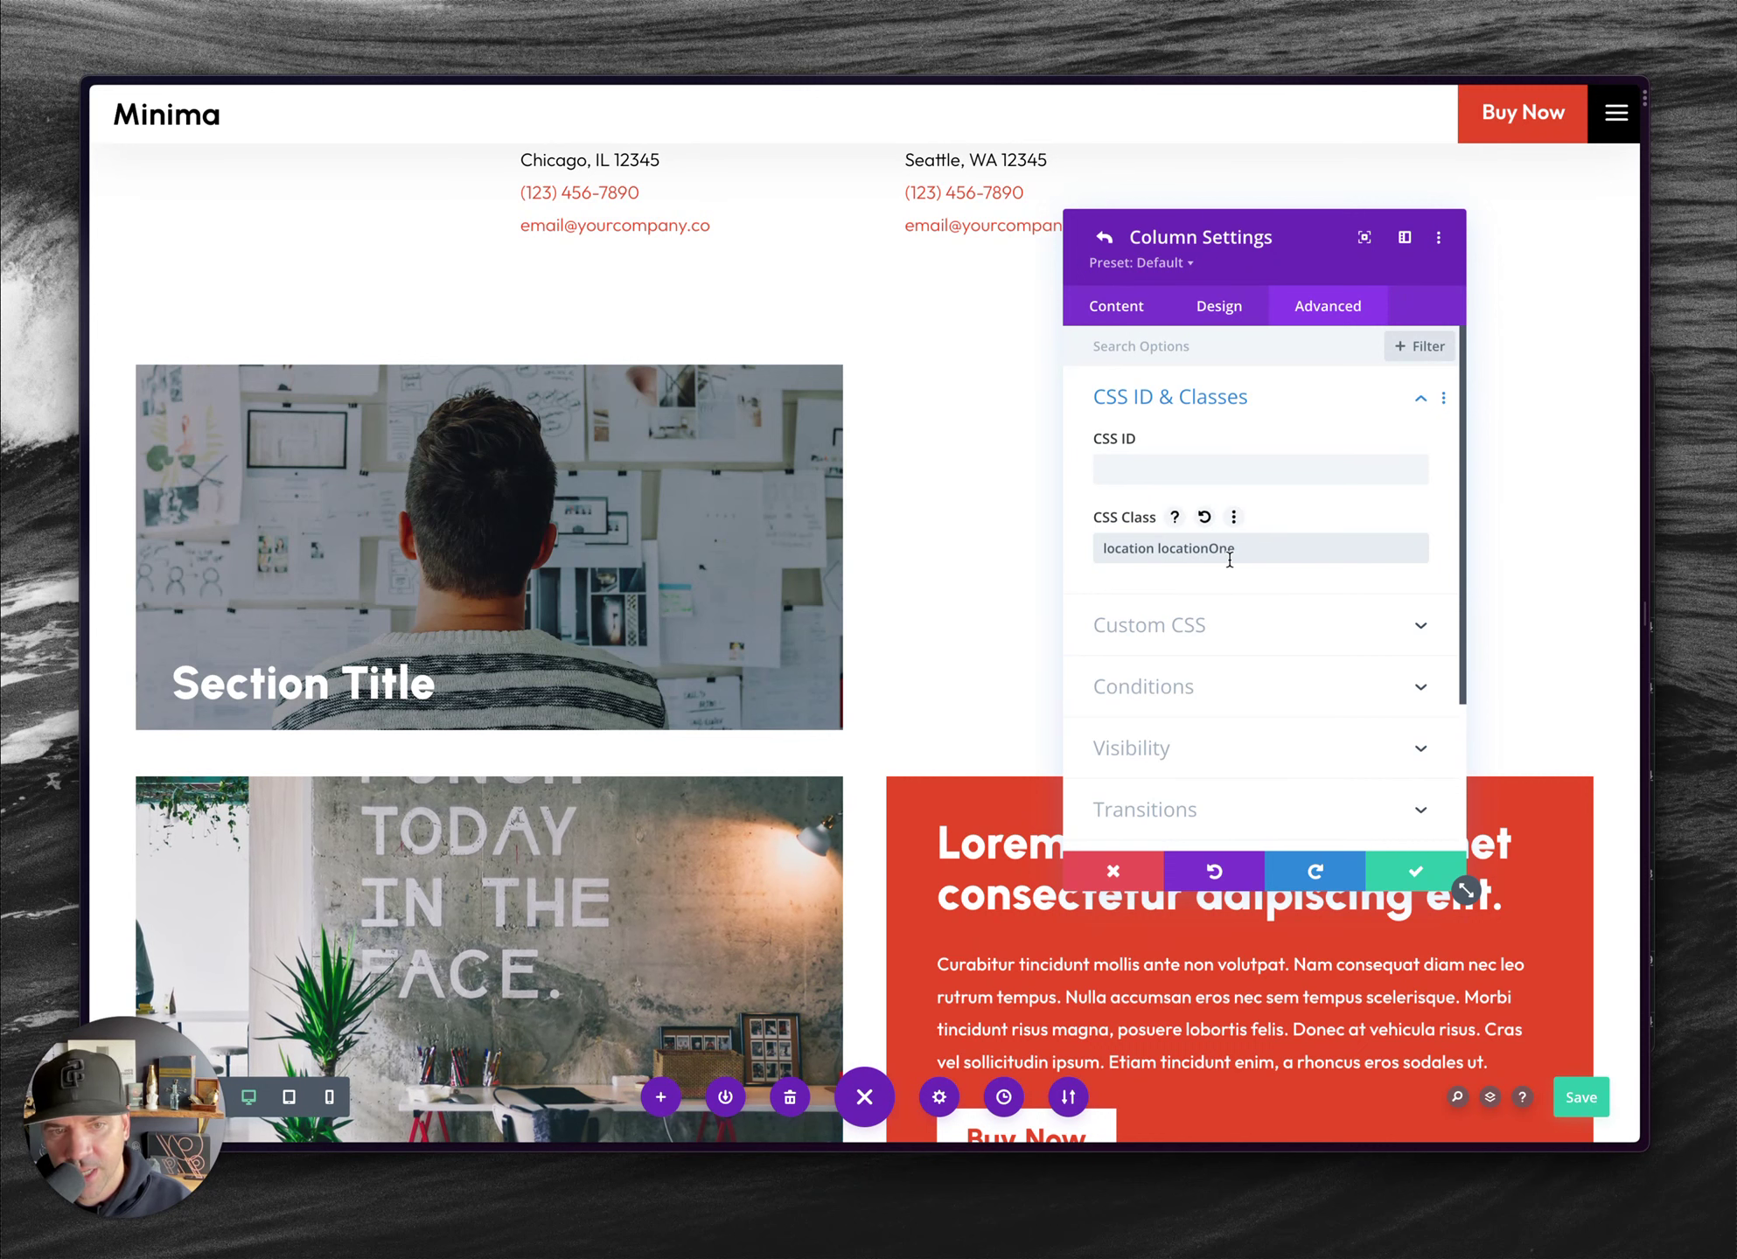
# - Restore the CSS class of the card row's first column to "location" and apply the column settings
pyautogui.press('BackSpace')
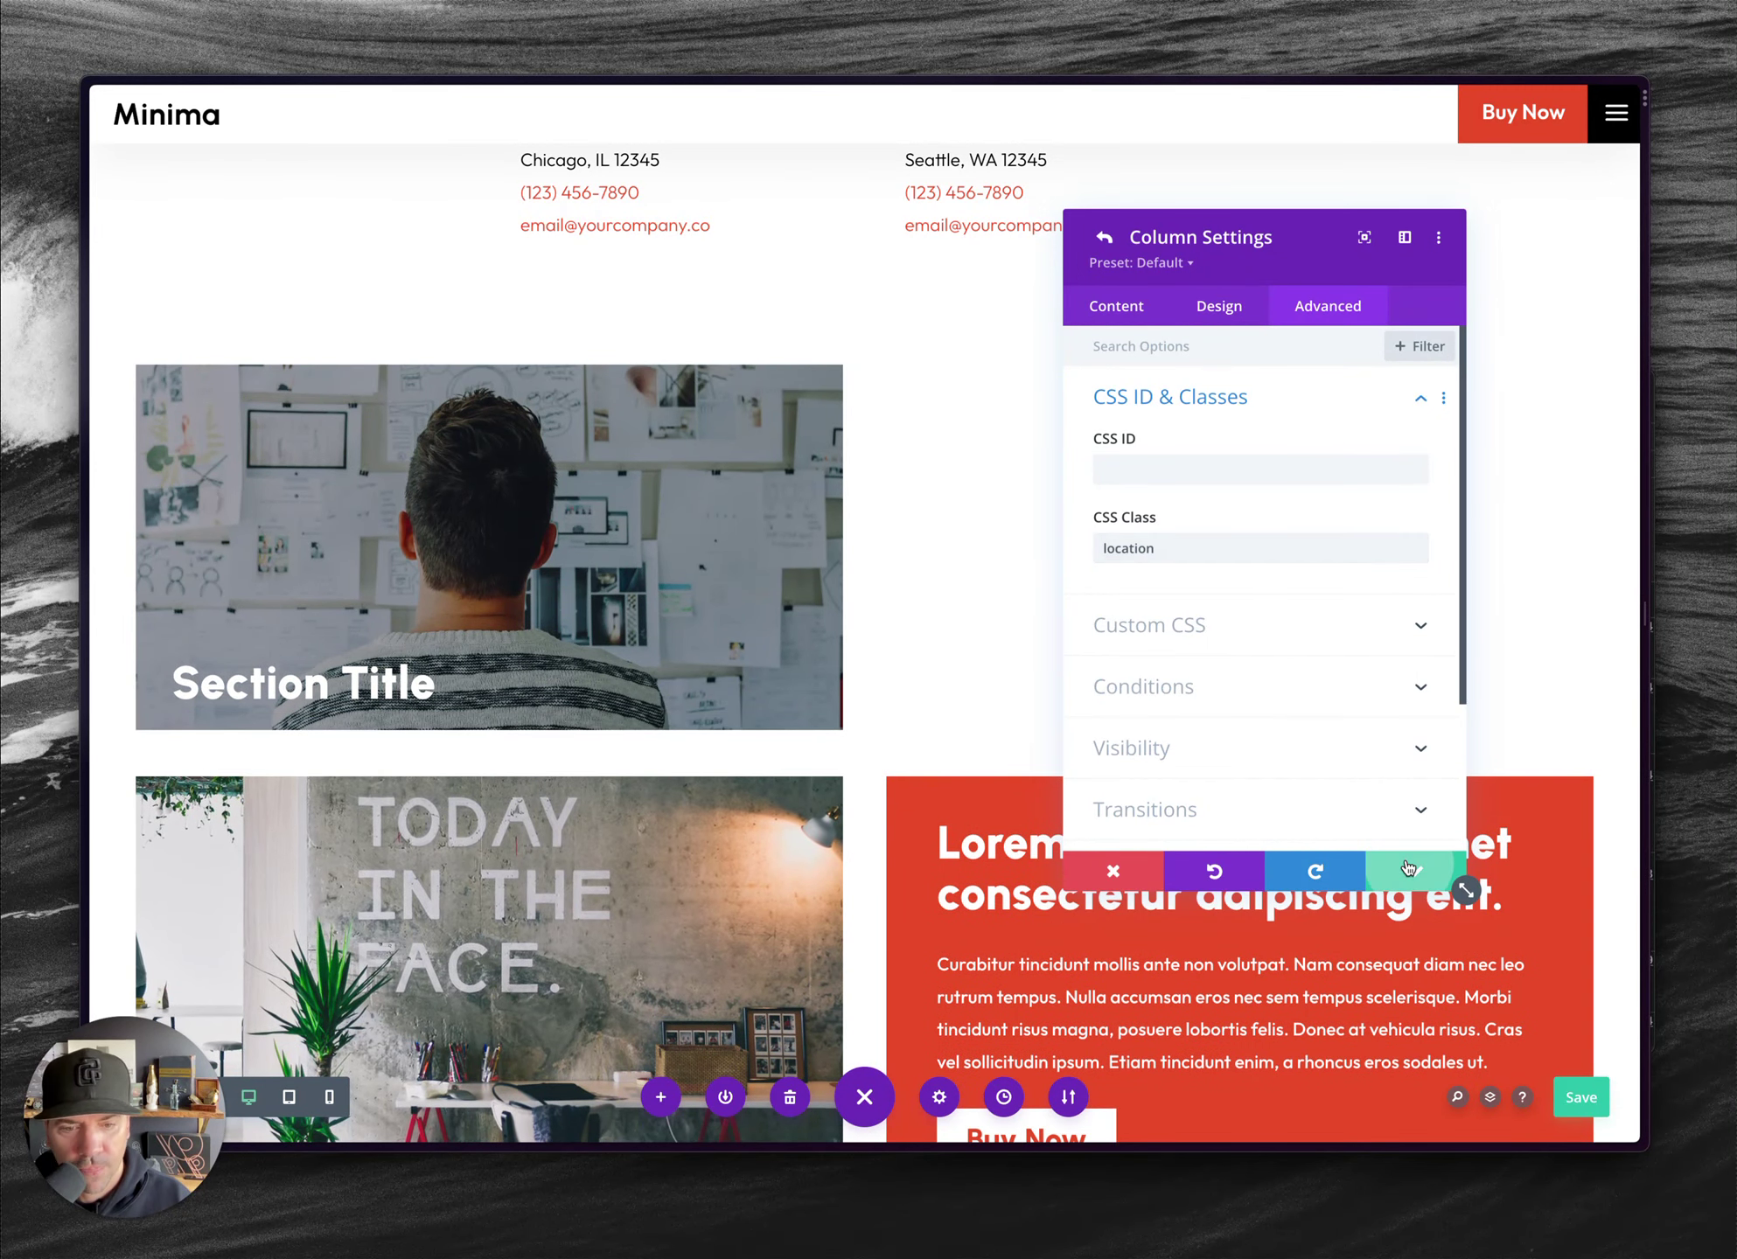
pyautogui.click(1415, 871)
# - In tutorial.css, try scoping the .locationName hover selector with .locationOne, first alone and then chained to .location, and restore plain .location
pyautogui.press('super+Tab')
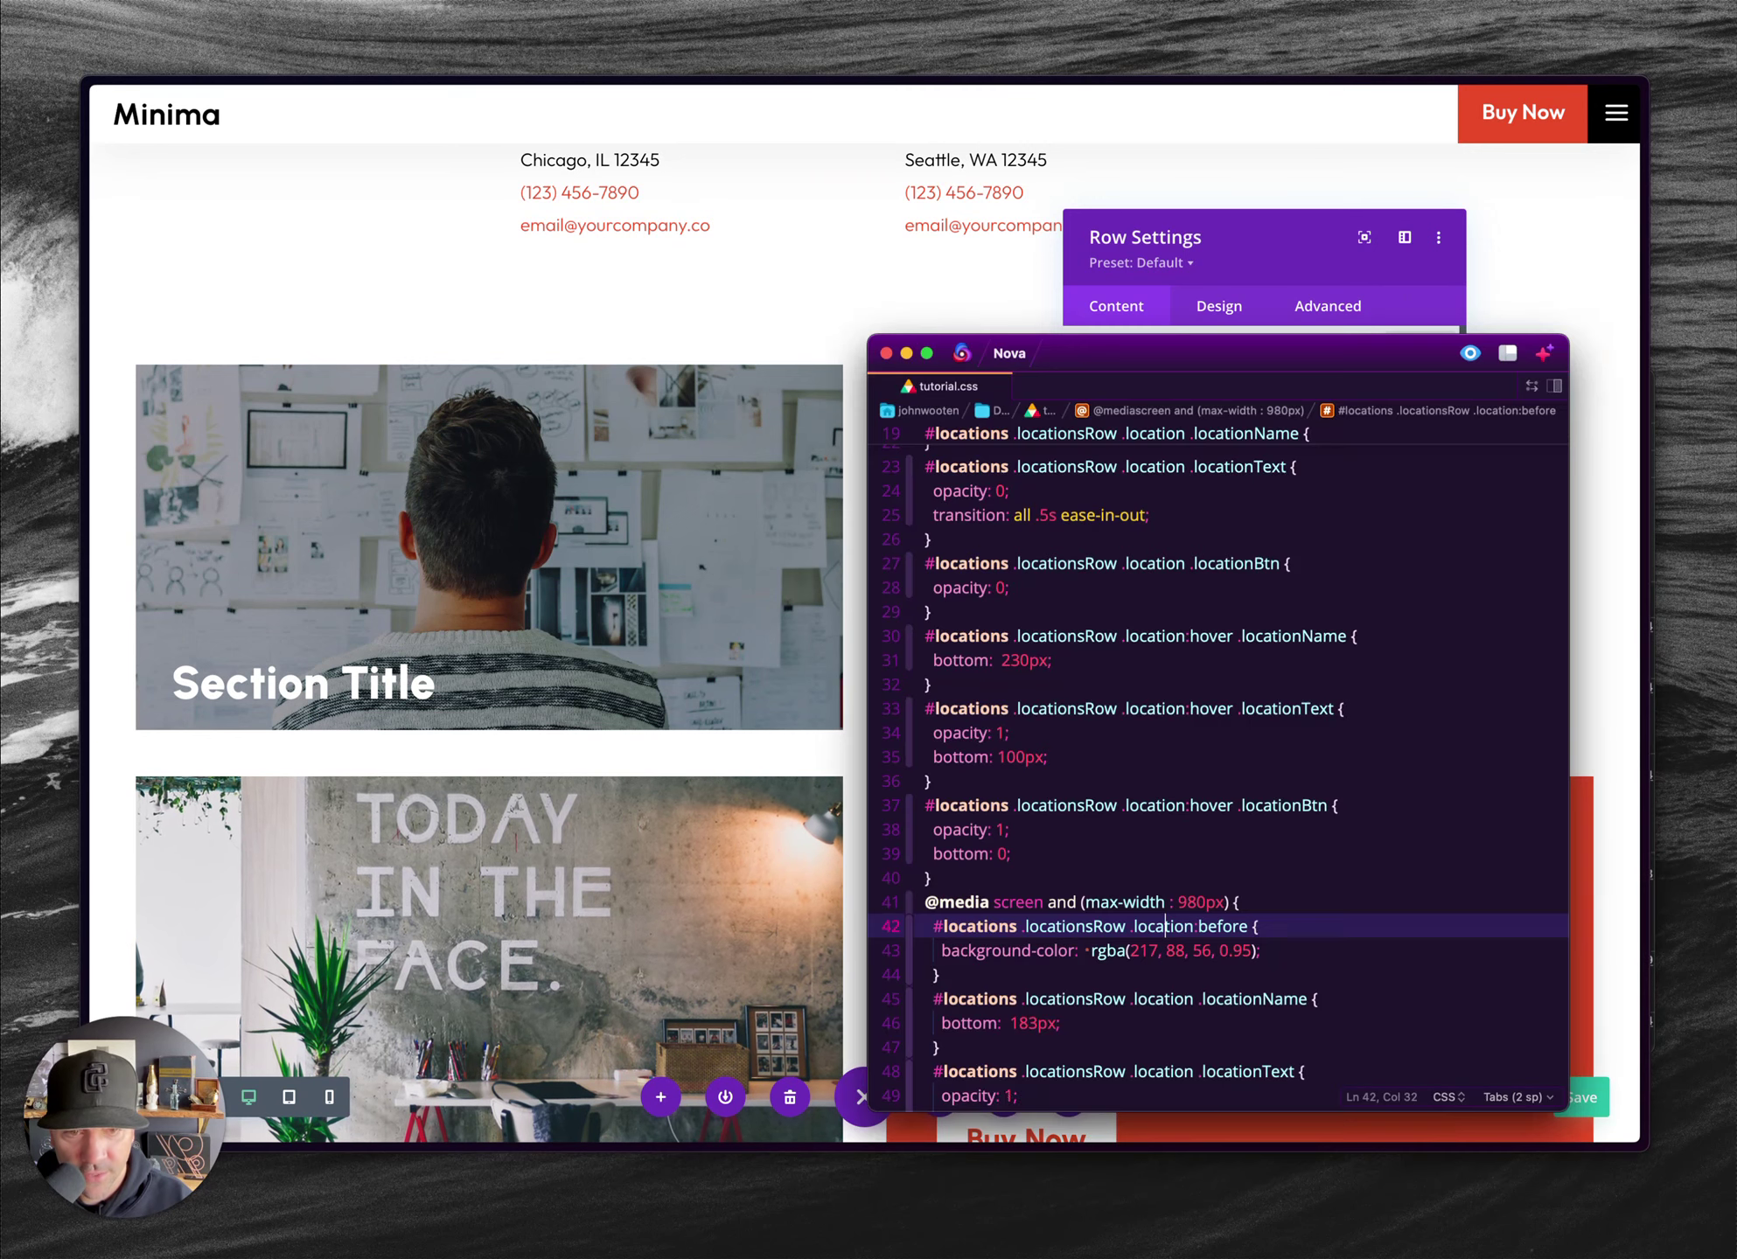
pyautogui.click(1017, 665)
pyautogui.click(1283, 643)
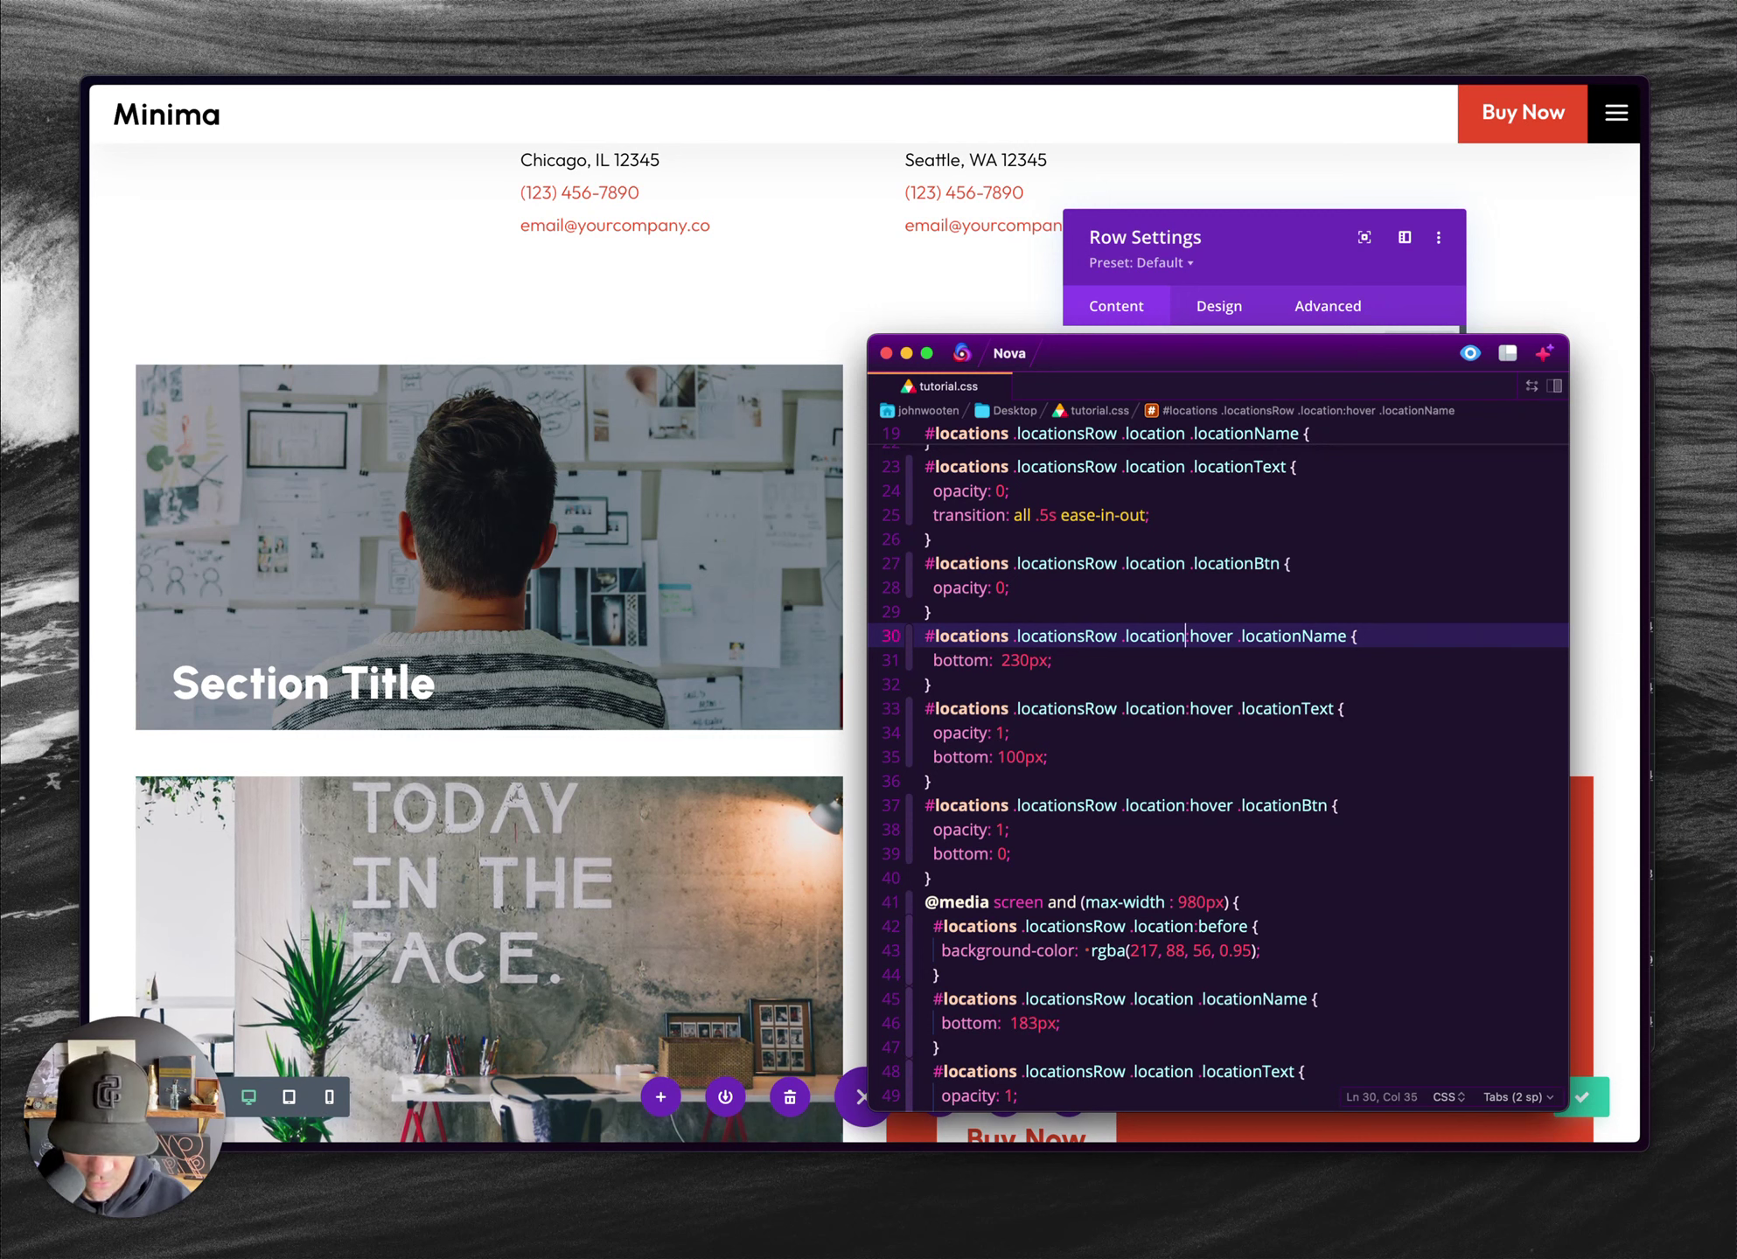
pyautogui.write('One')
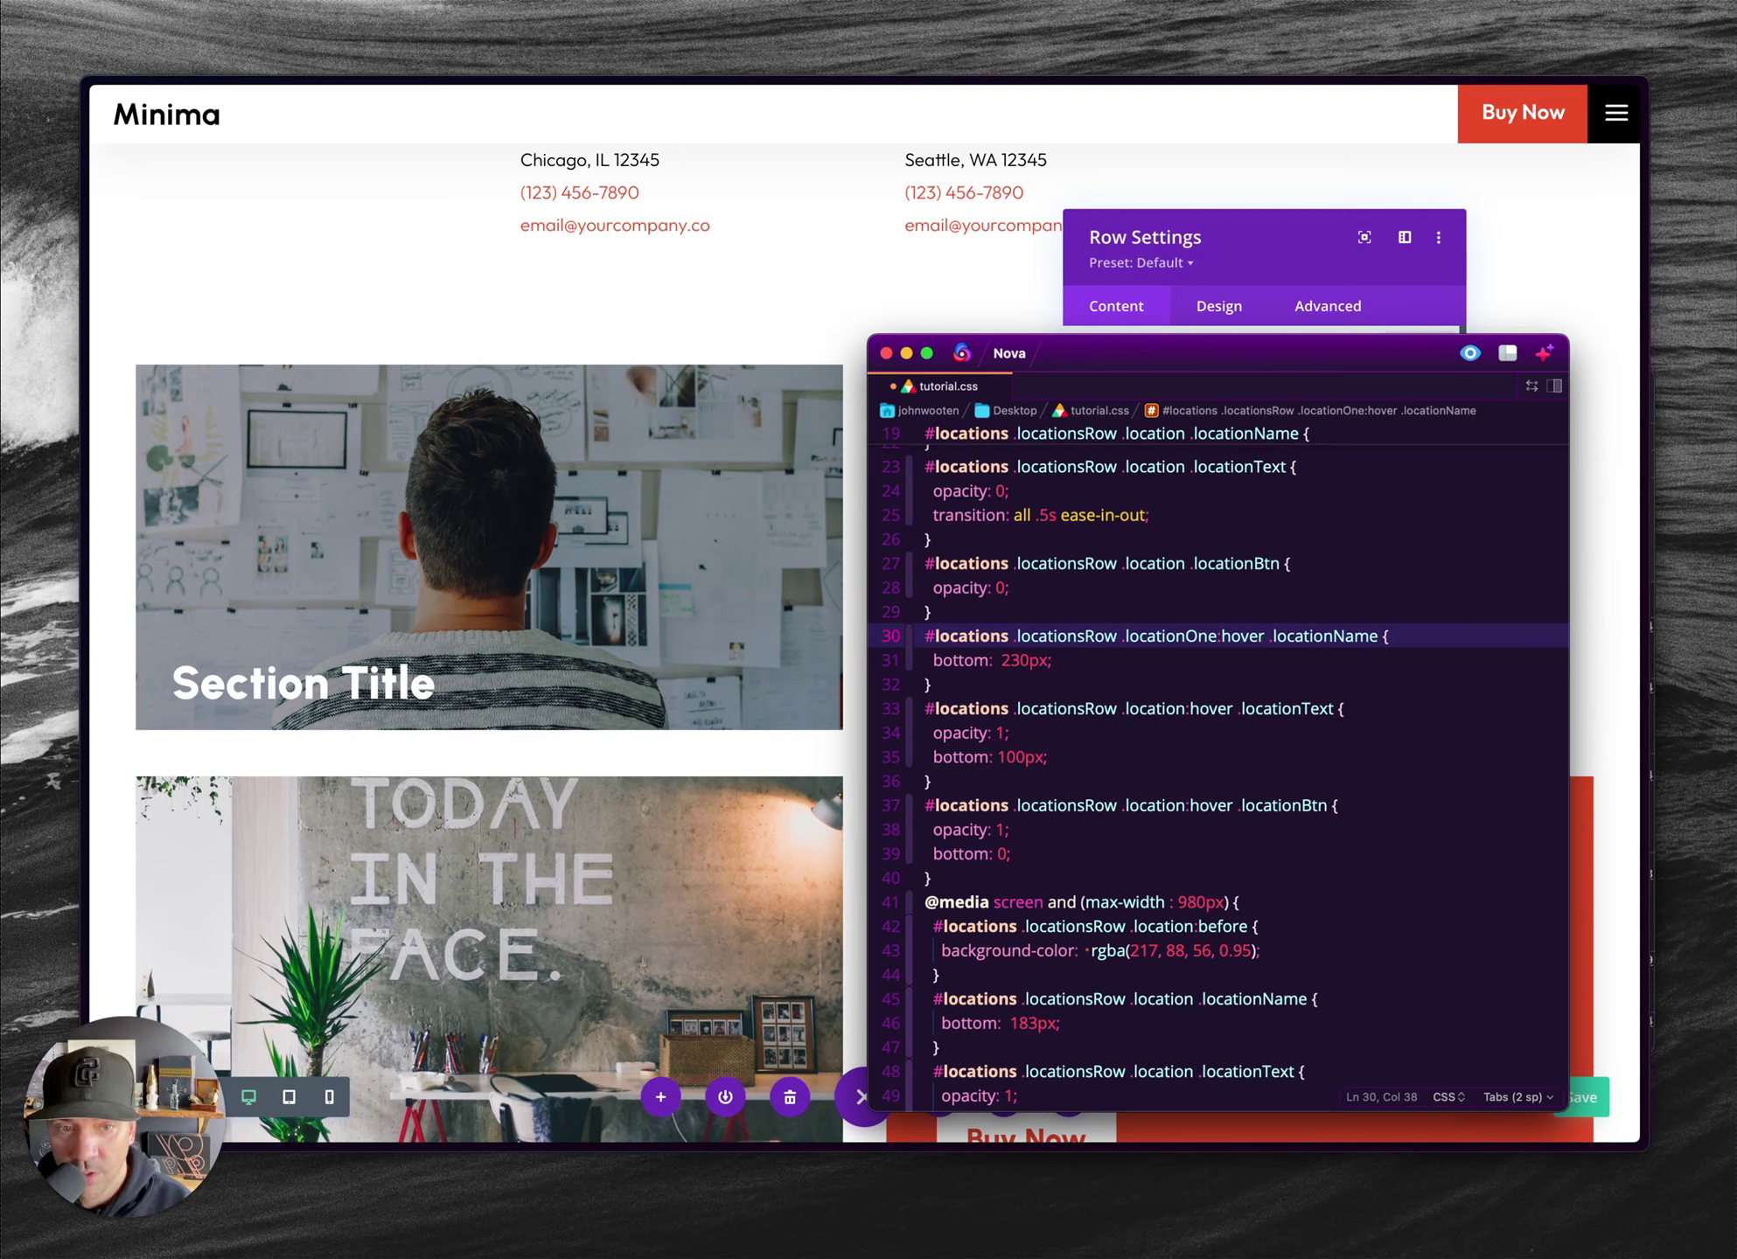
pyautogui.press('BackSpace')
pyautogui.press('BackSpace')
pyautogui.press('BackSpace')
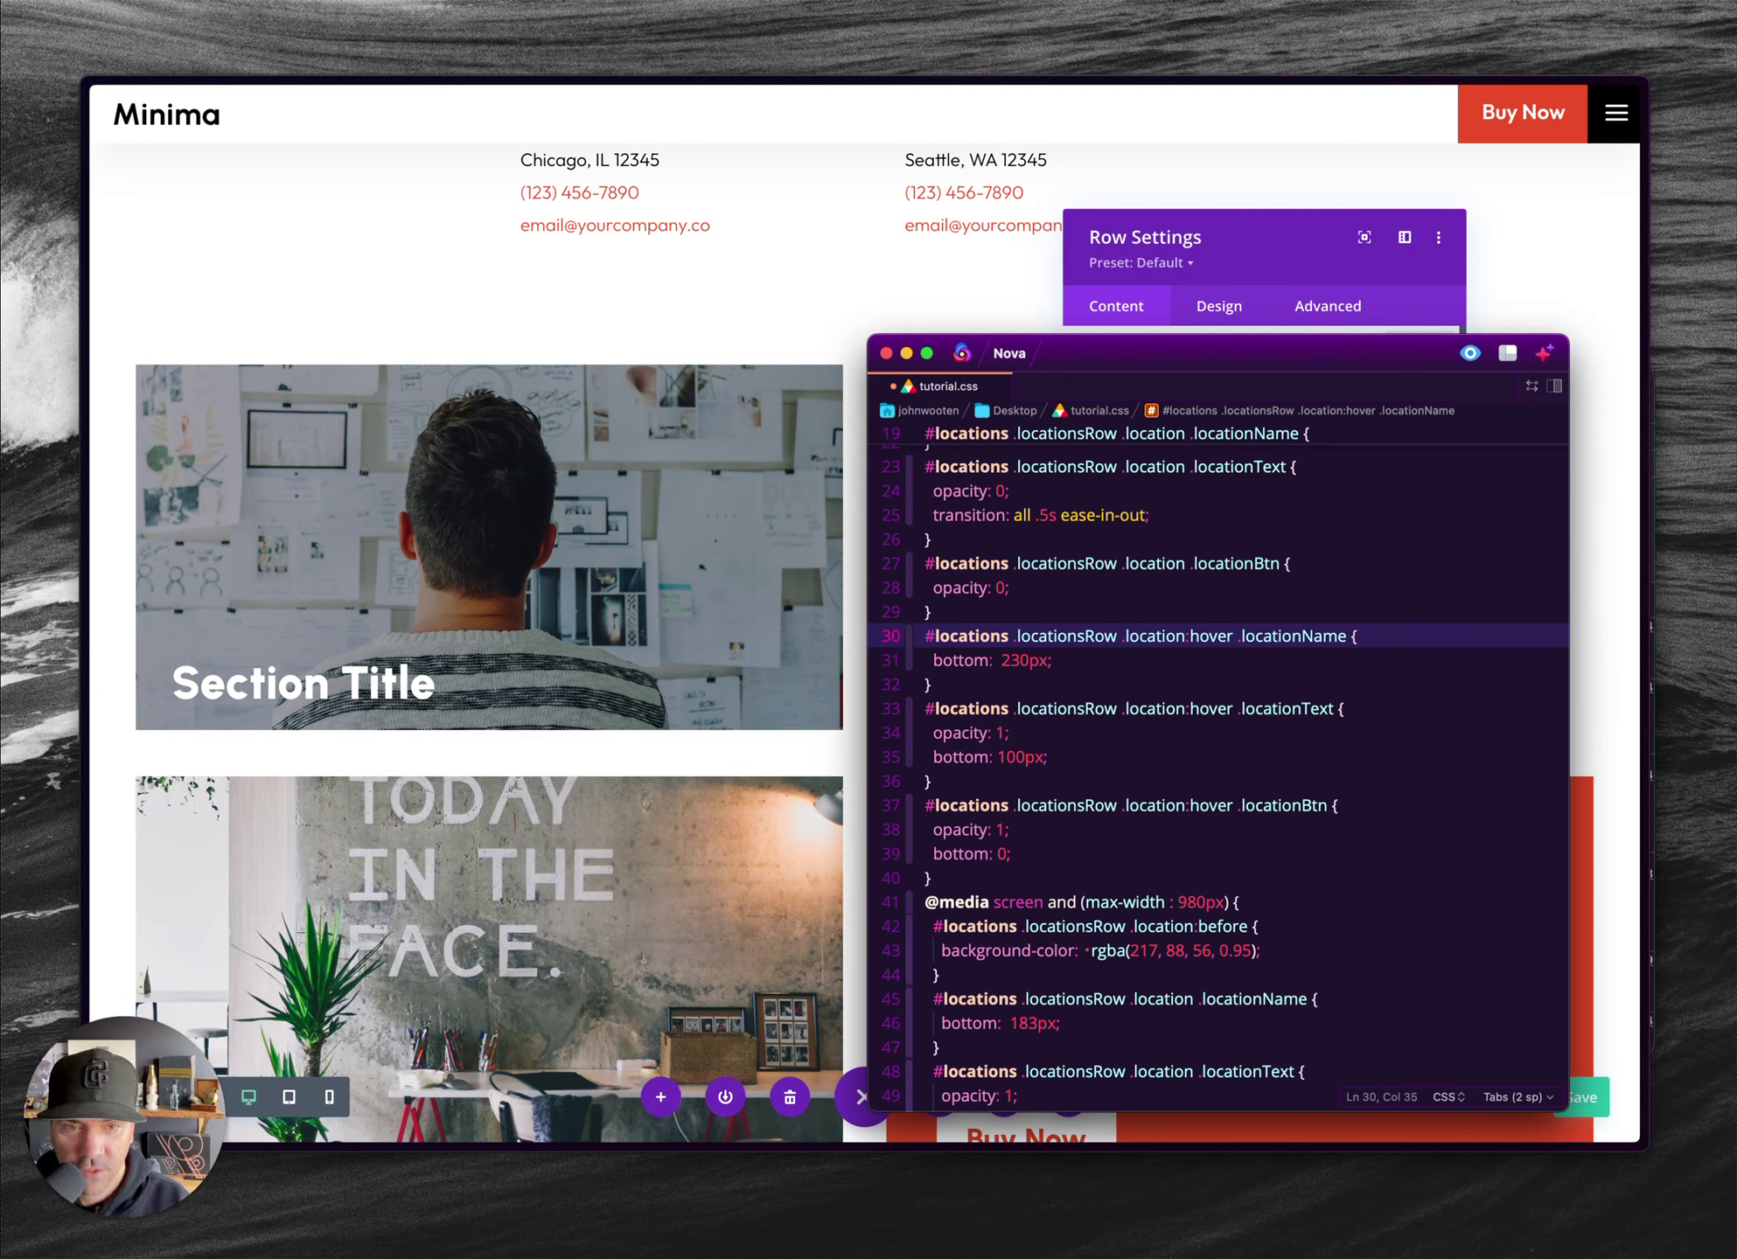
pyautogui.write('.locationOne')
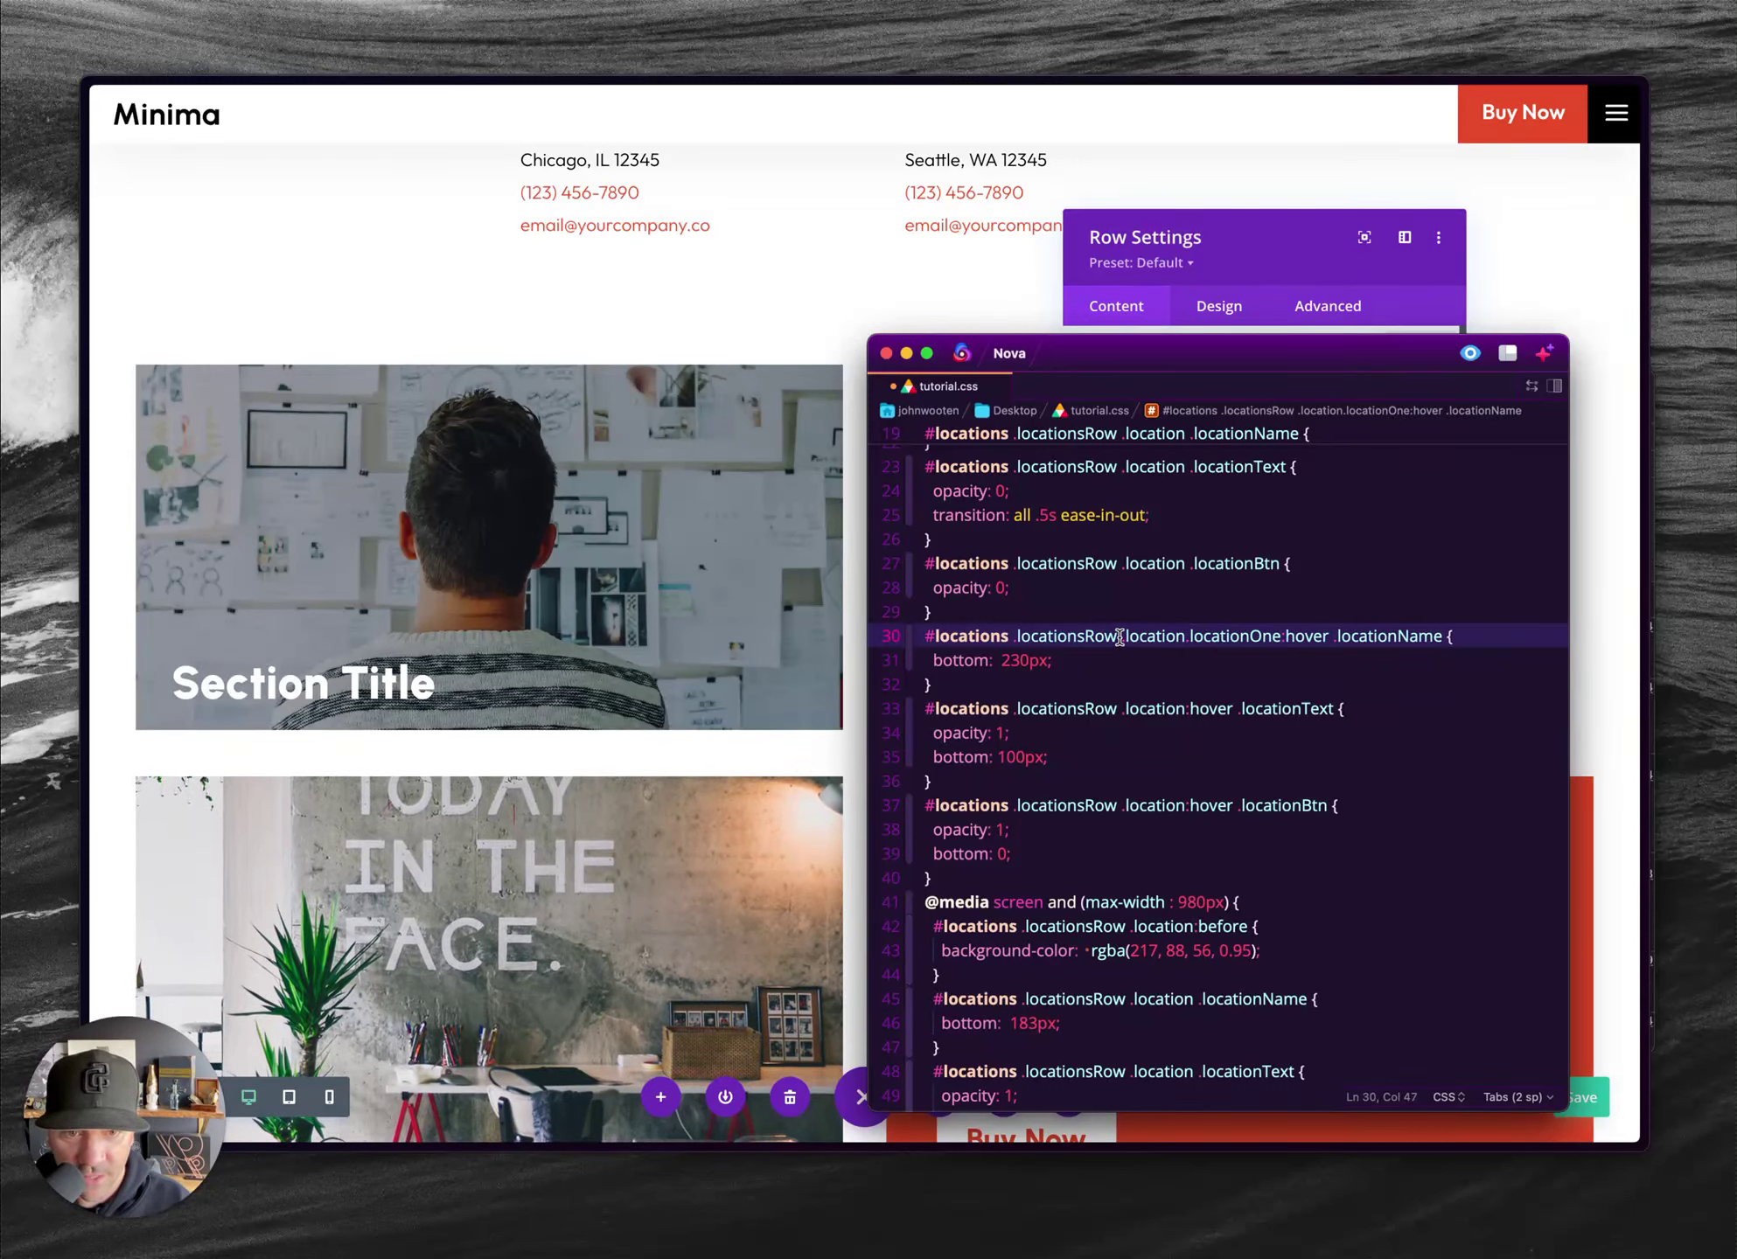
pyautogui.moveTo(1121, 639); pyautogui.dragTo(1152, 641)
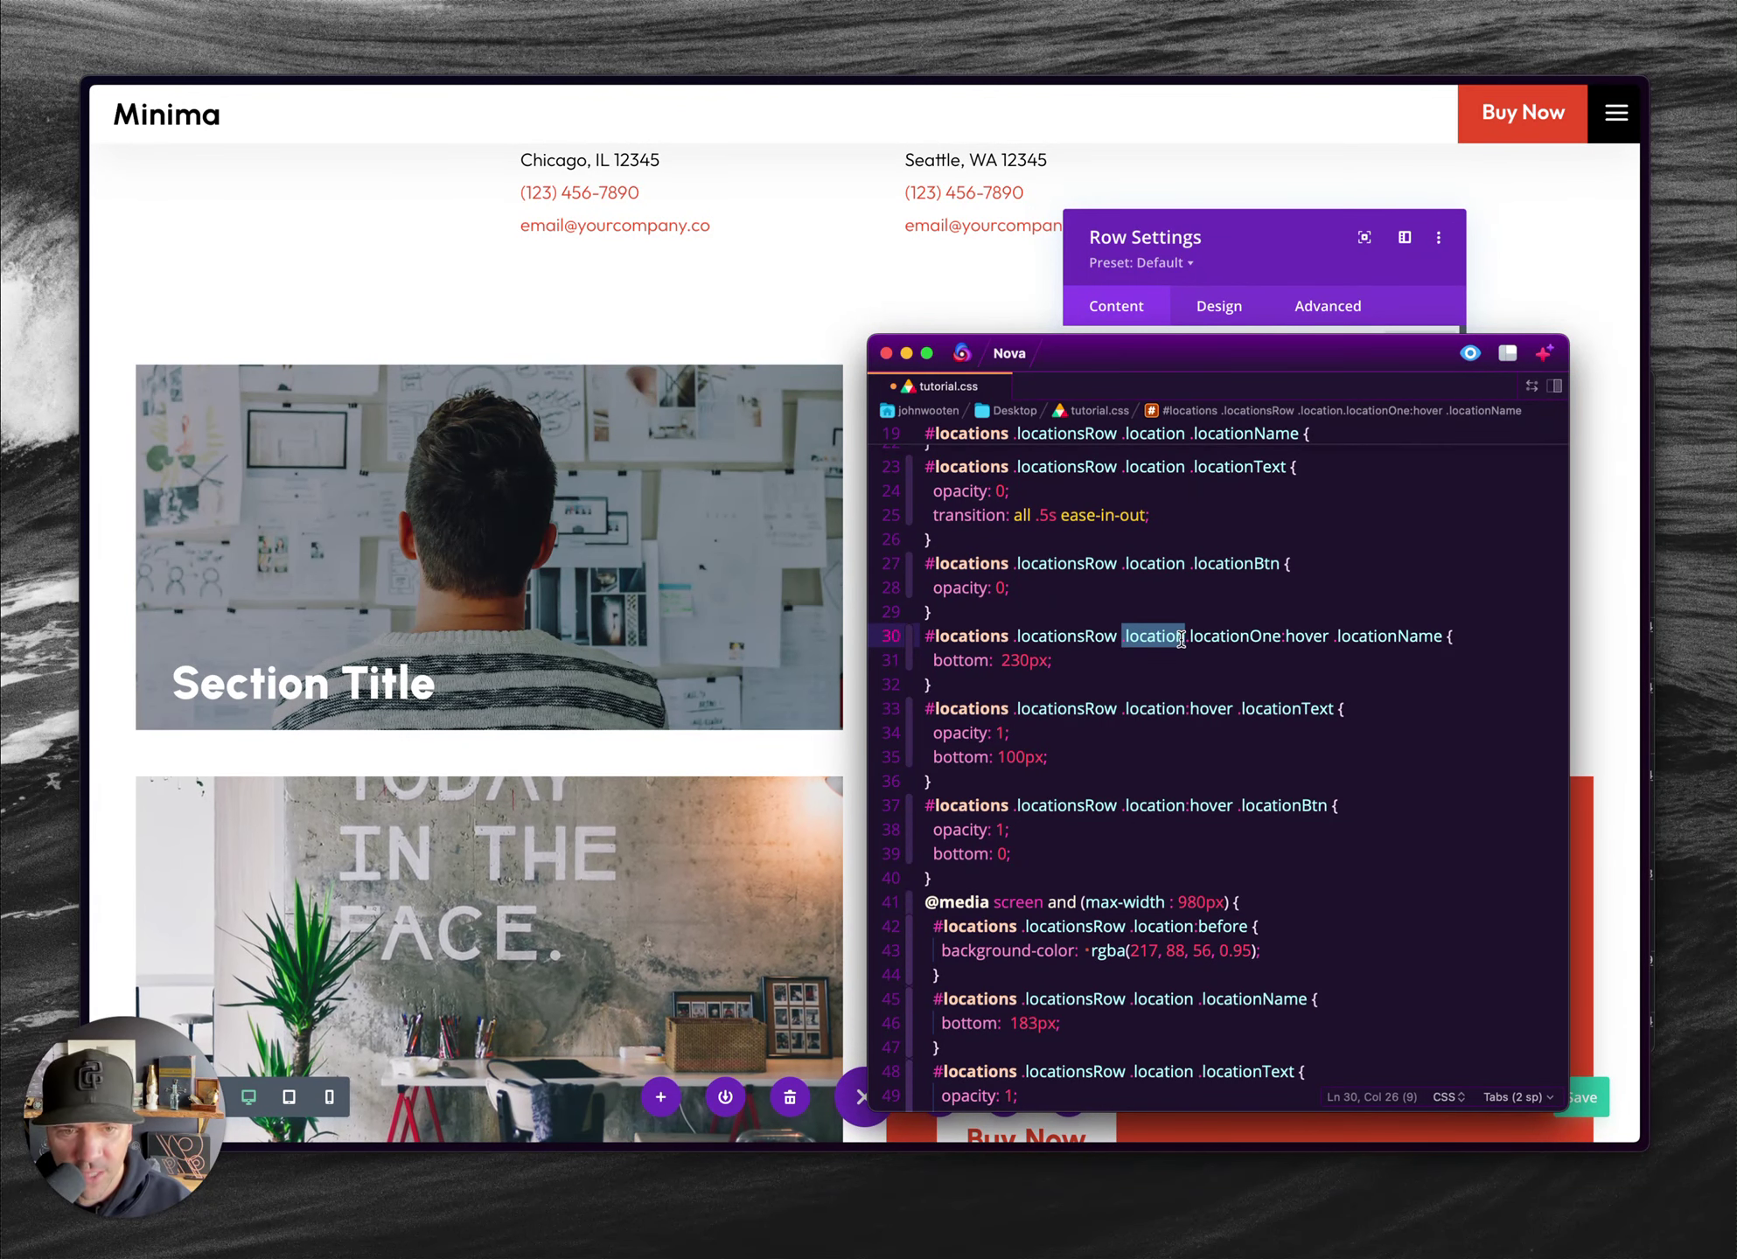
pyautogui.moveTo(1181, 639); pyautogui.dragTo(1266, 643)
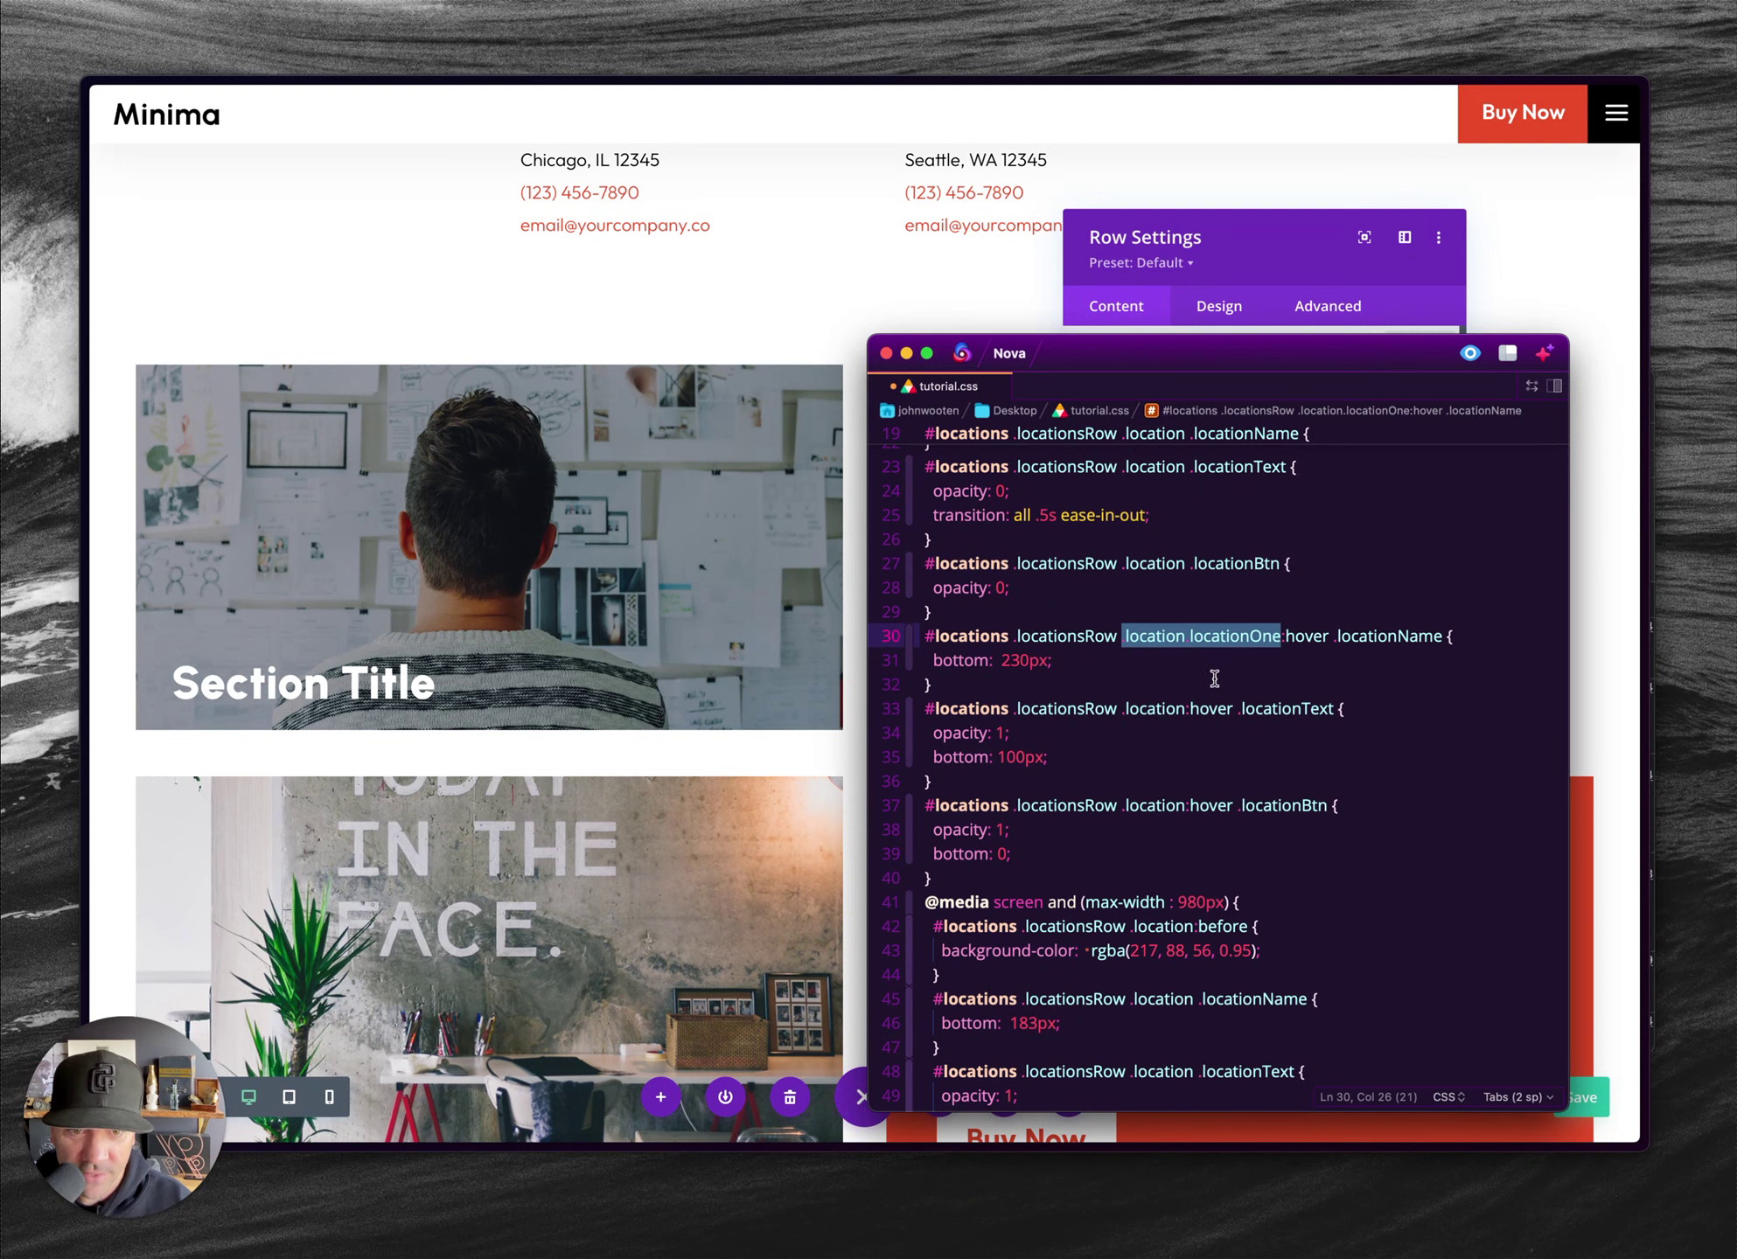
pyautogui.write('.location')
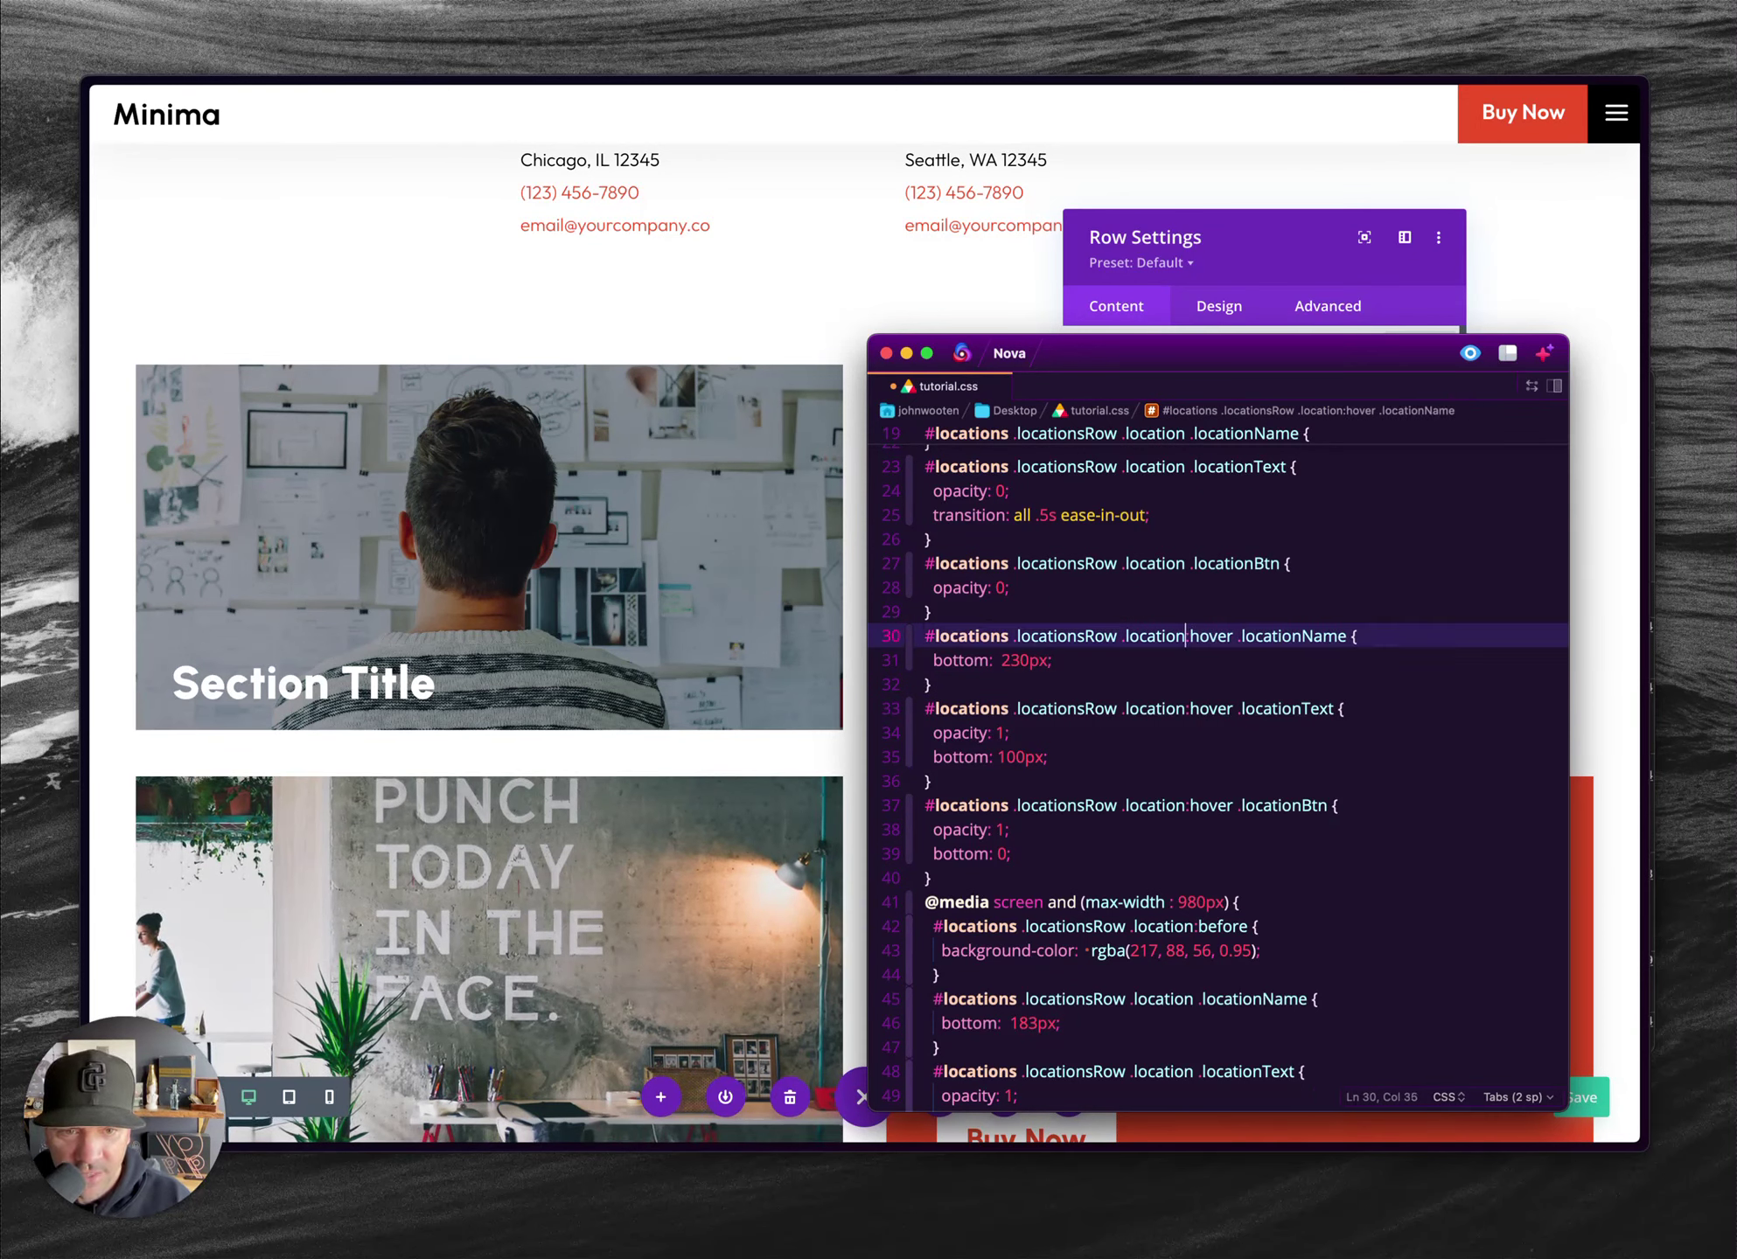
pyautogui.click(1150, 651)
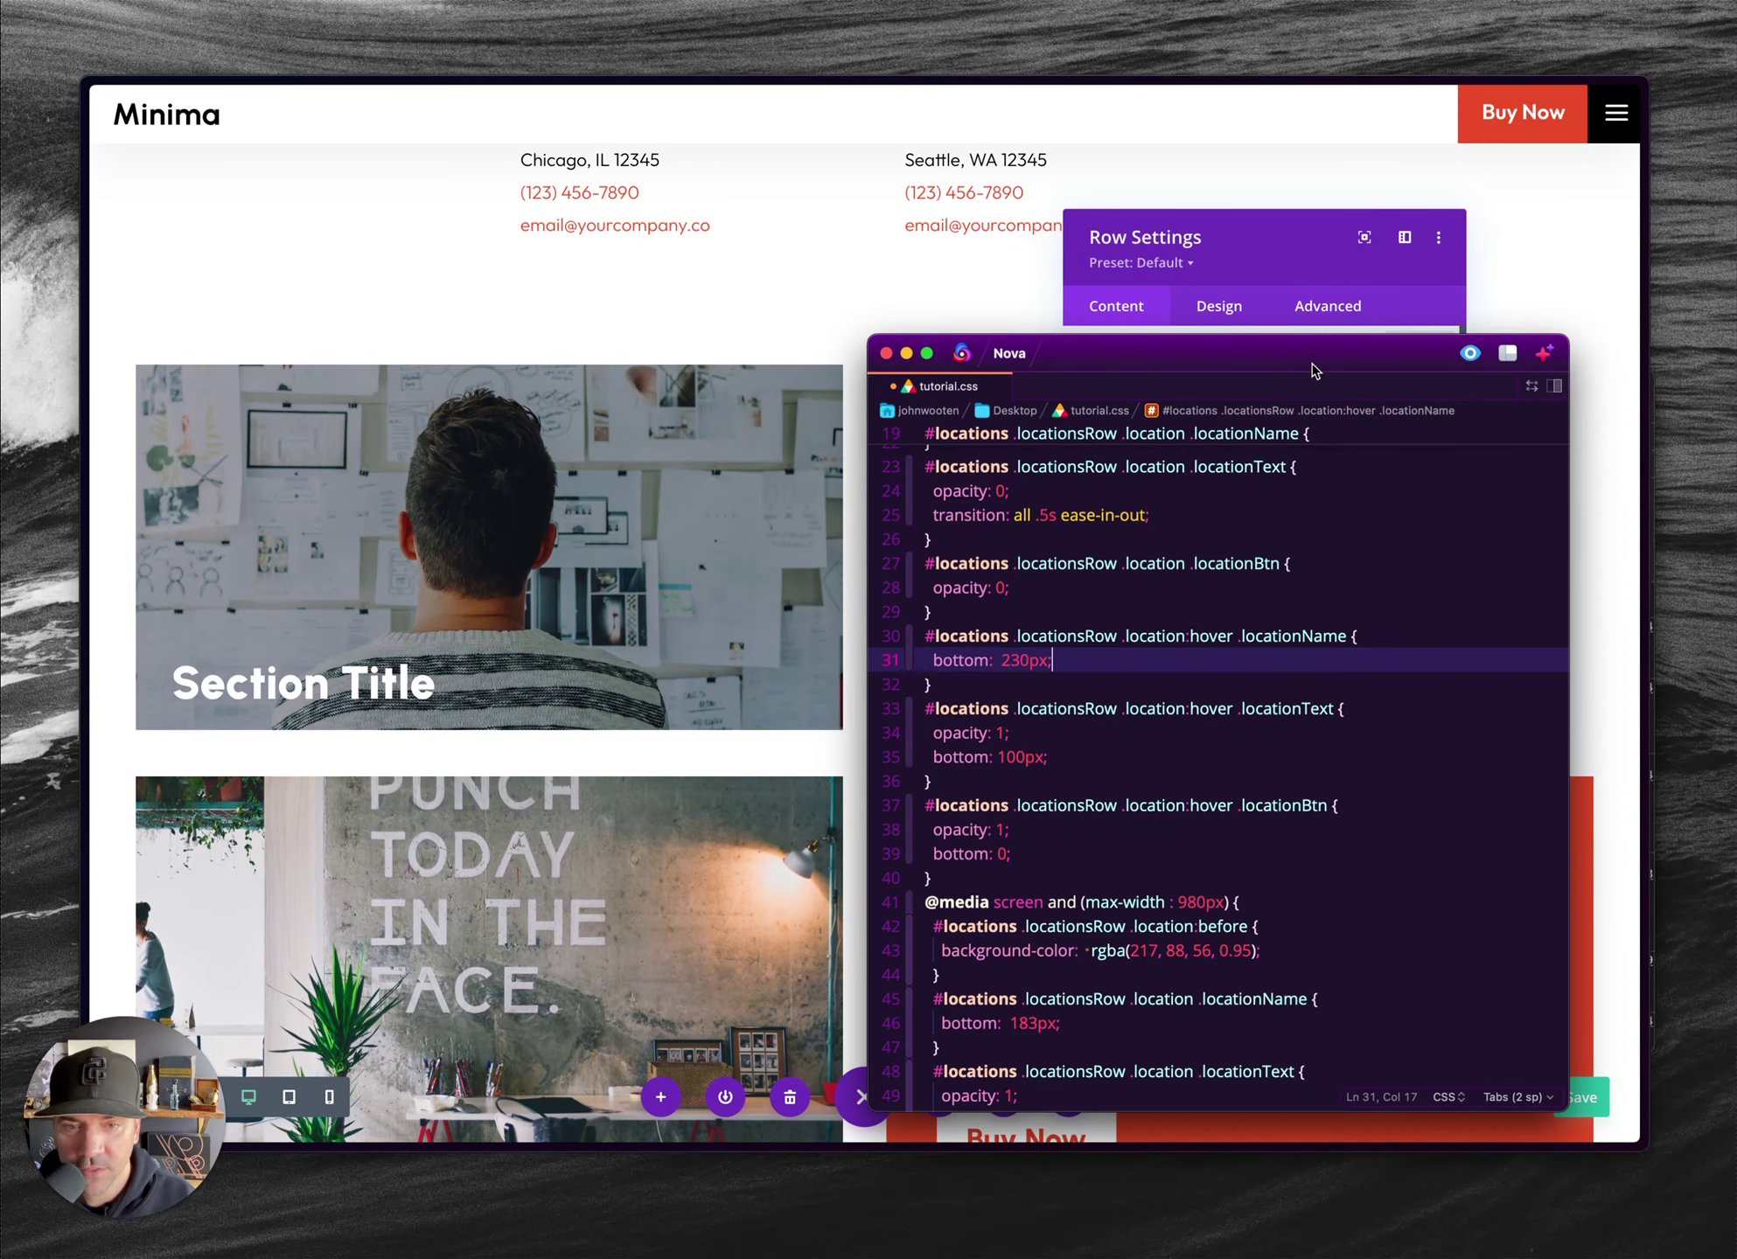
# - Switch to the live Contact page and open the browser's developer tools with the responsive device view enabled
pyautogui.click(972, 300)
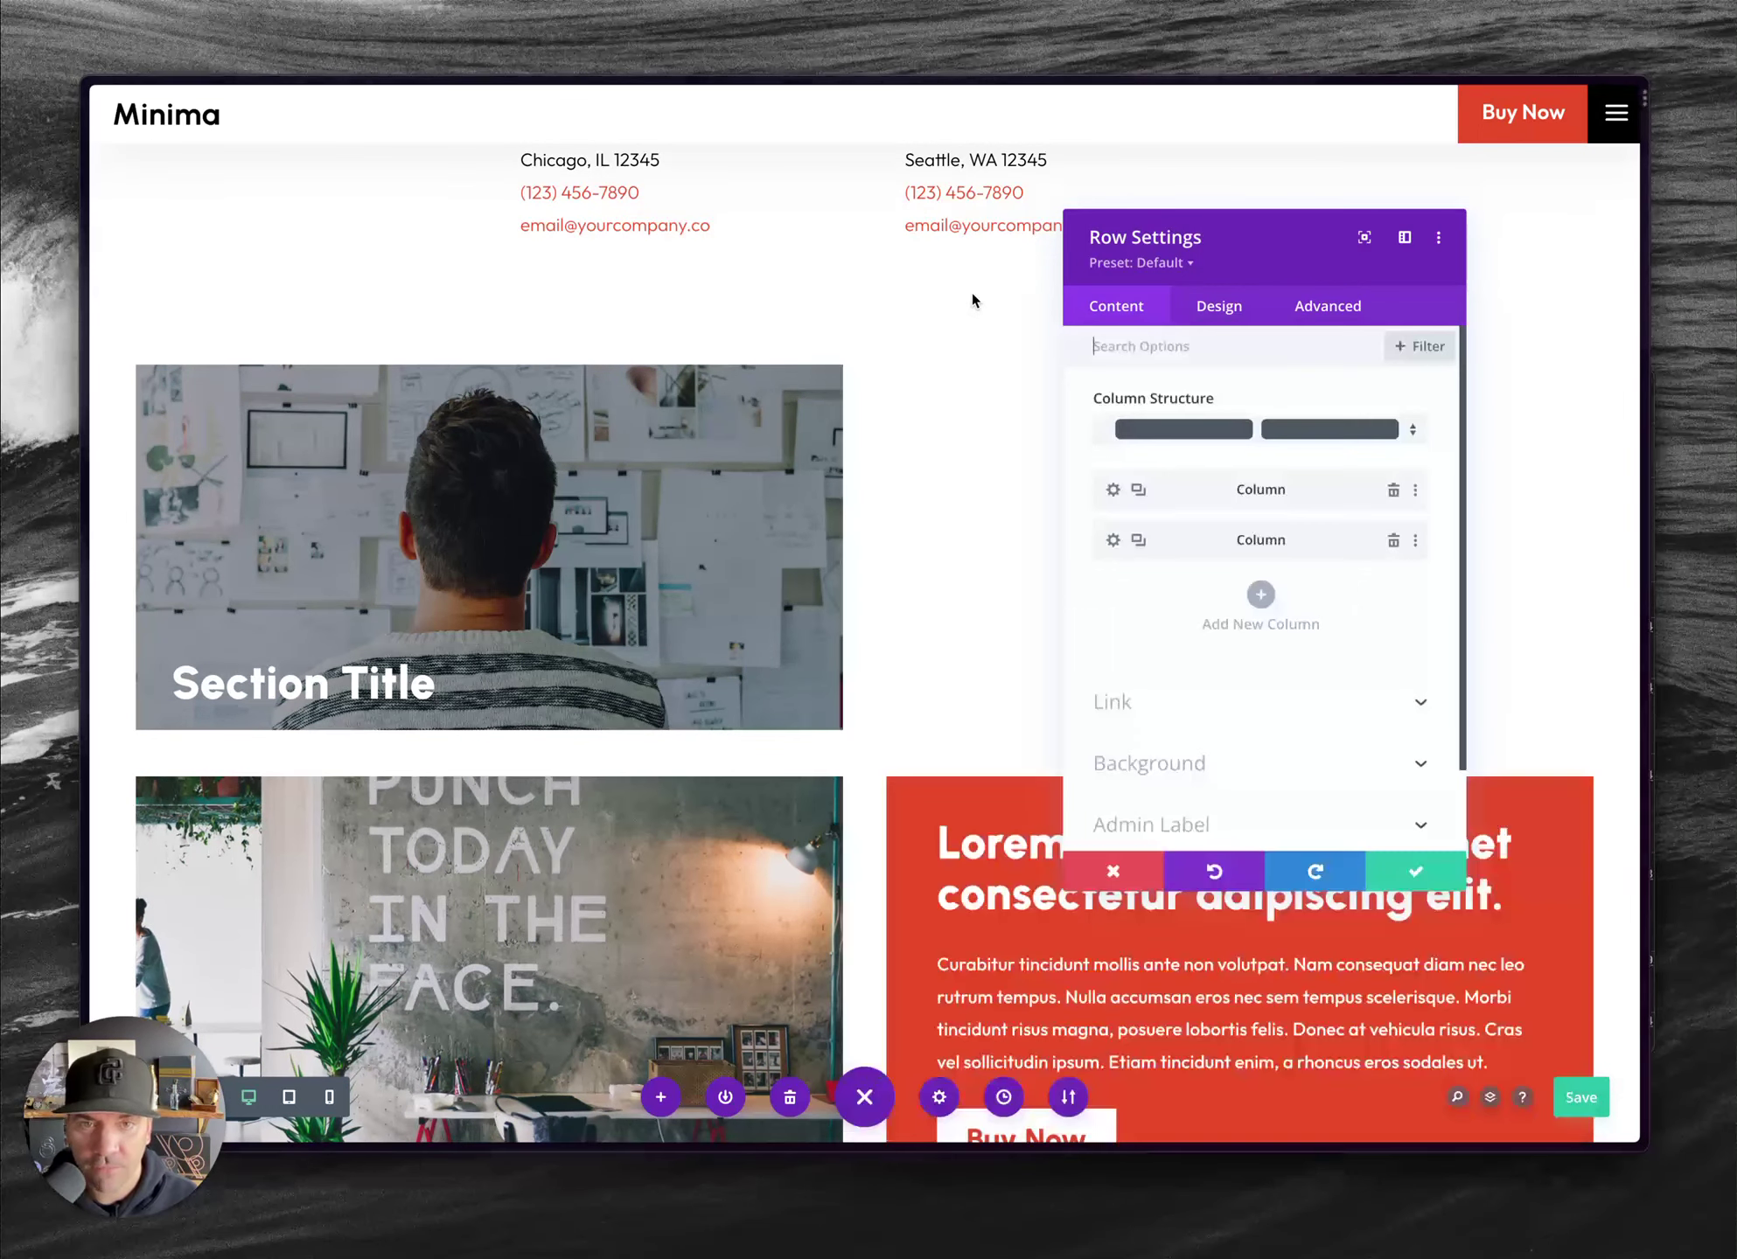
pyautogui.hotkey('alt', 'Tab')
pyautogui.rightClick(877, 404)
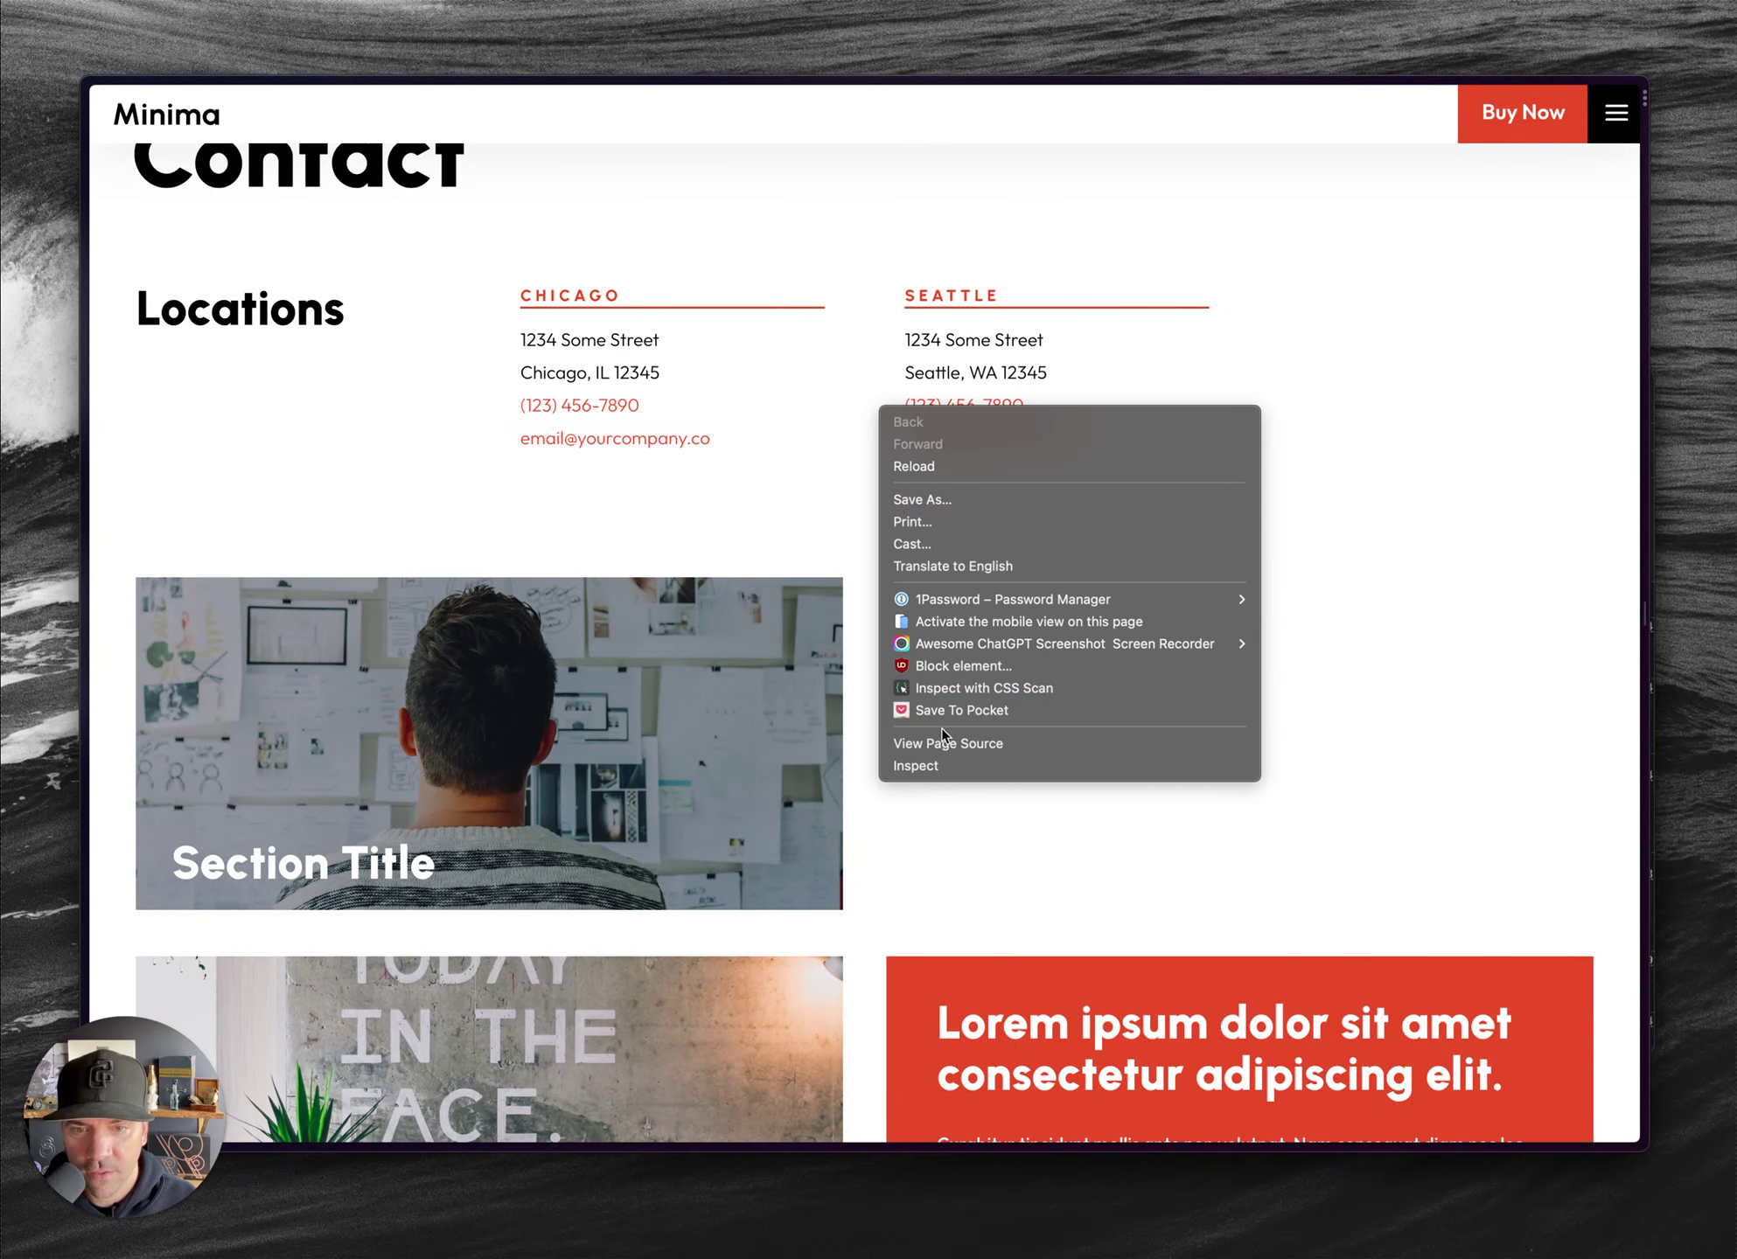
pyautogui.click(947, 761)
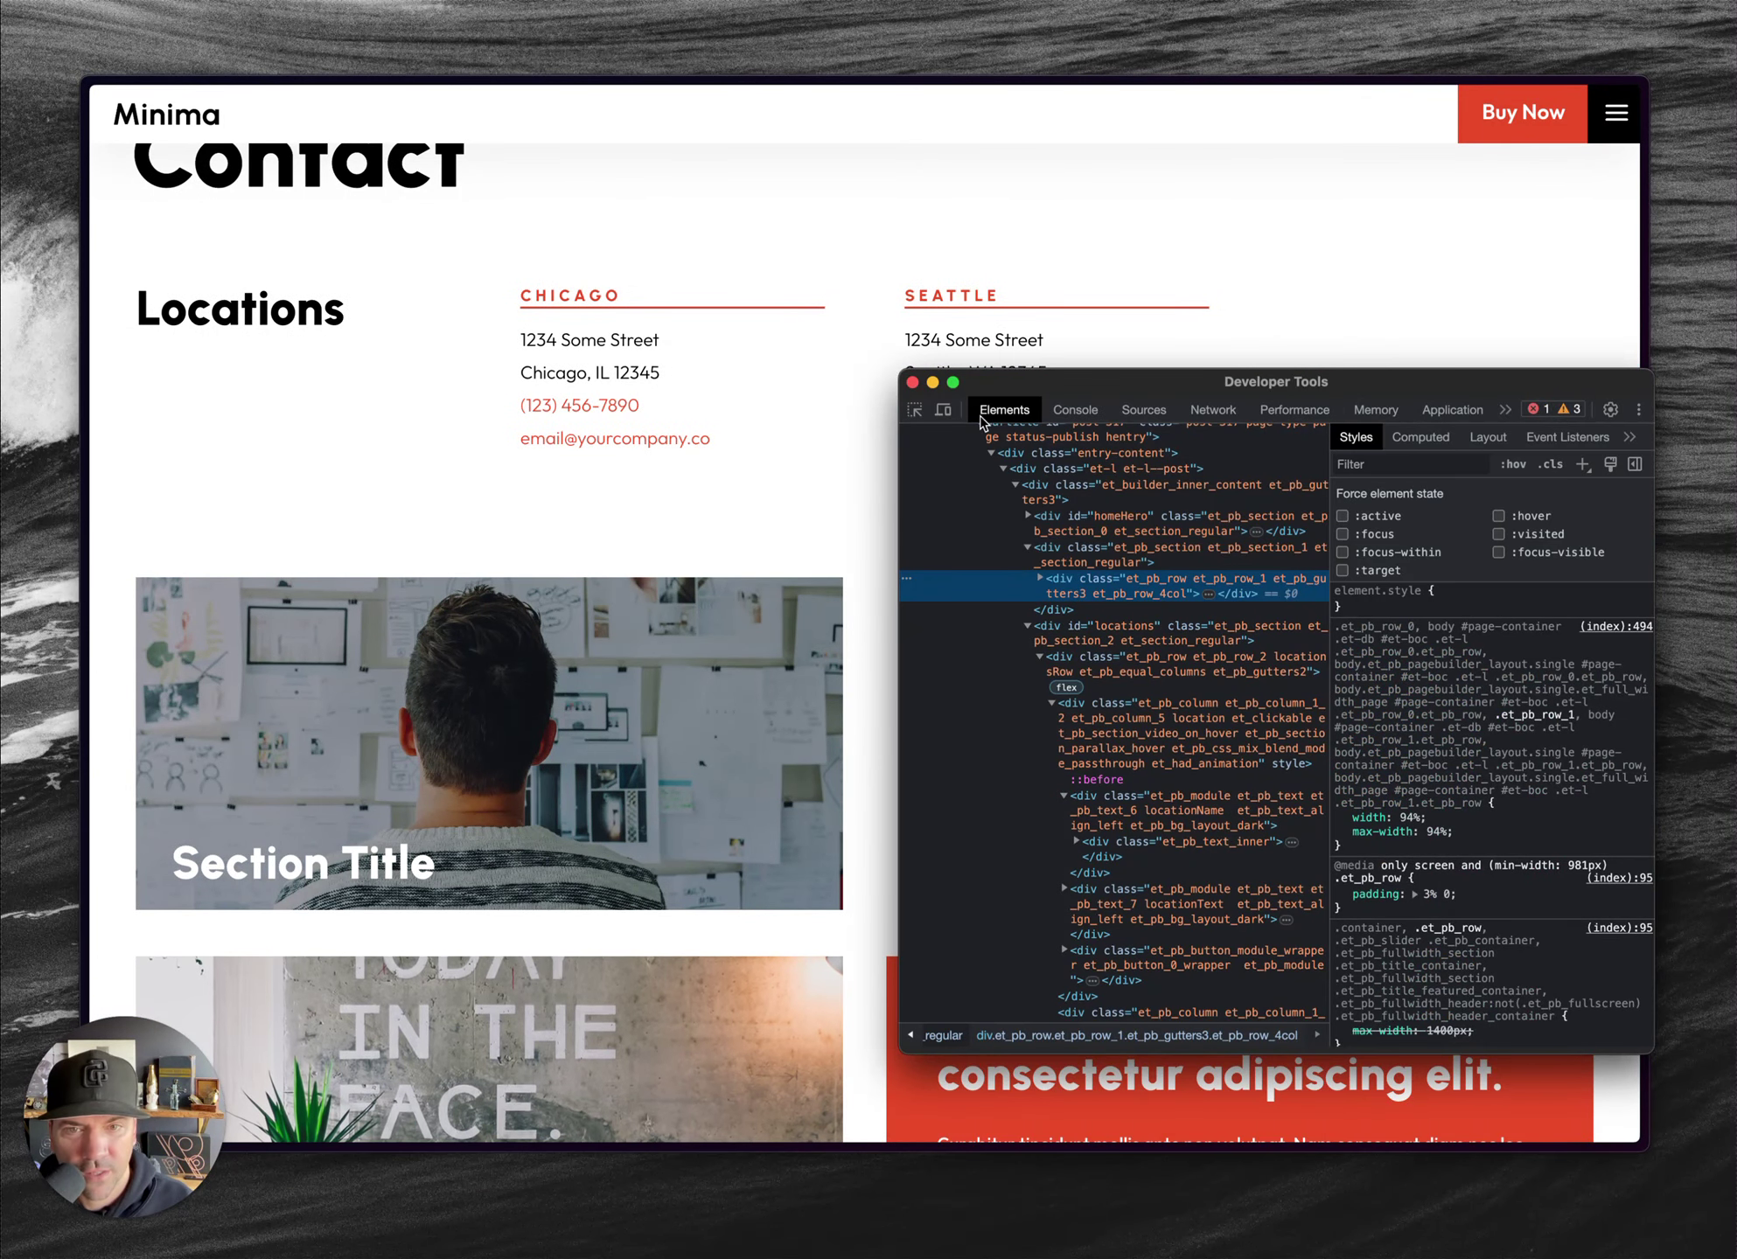
pyautogui.click(942, 409)
pyautogui.moveTo(1045, 390); pyautogui.dragTo(1121, 483)
pyautogui.click(1154, 147)
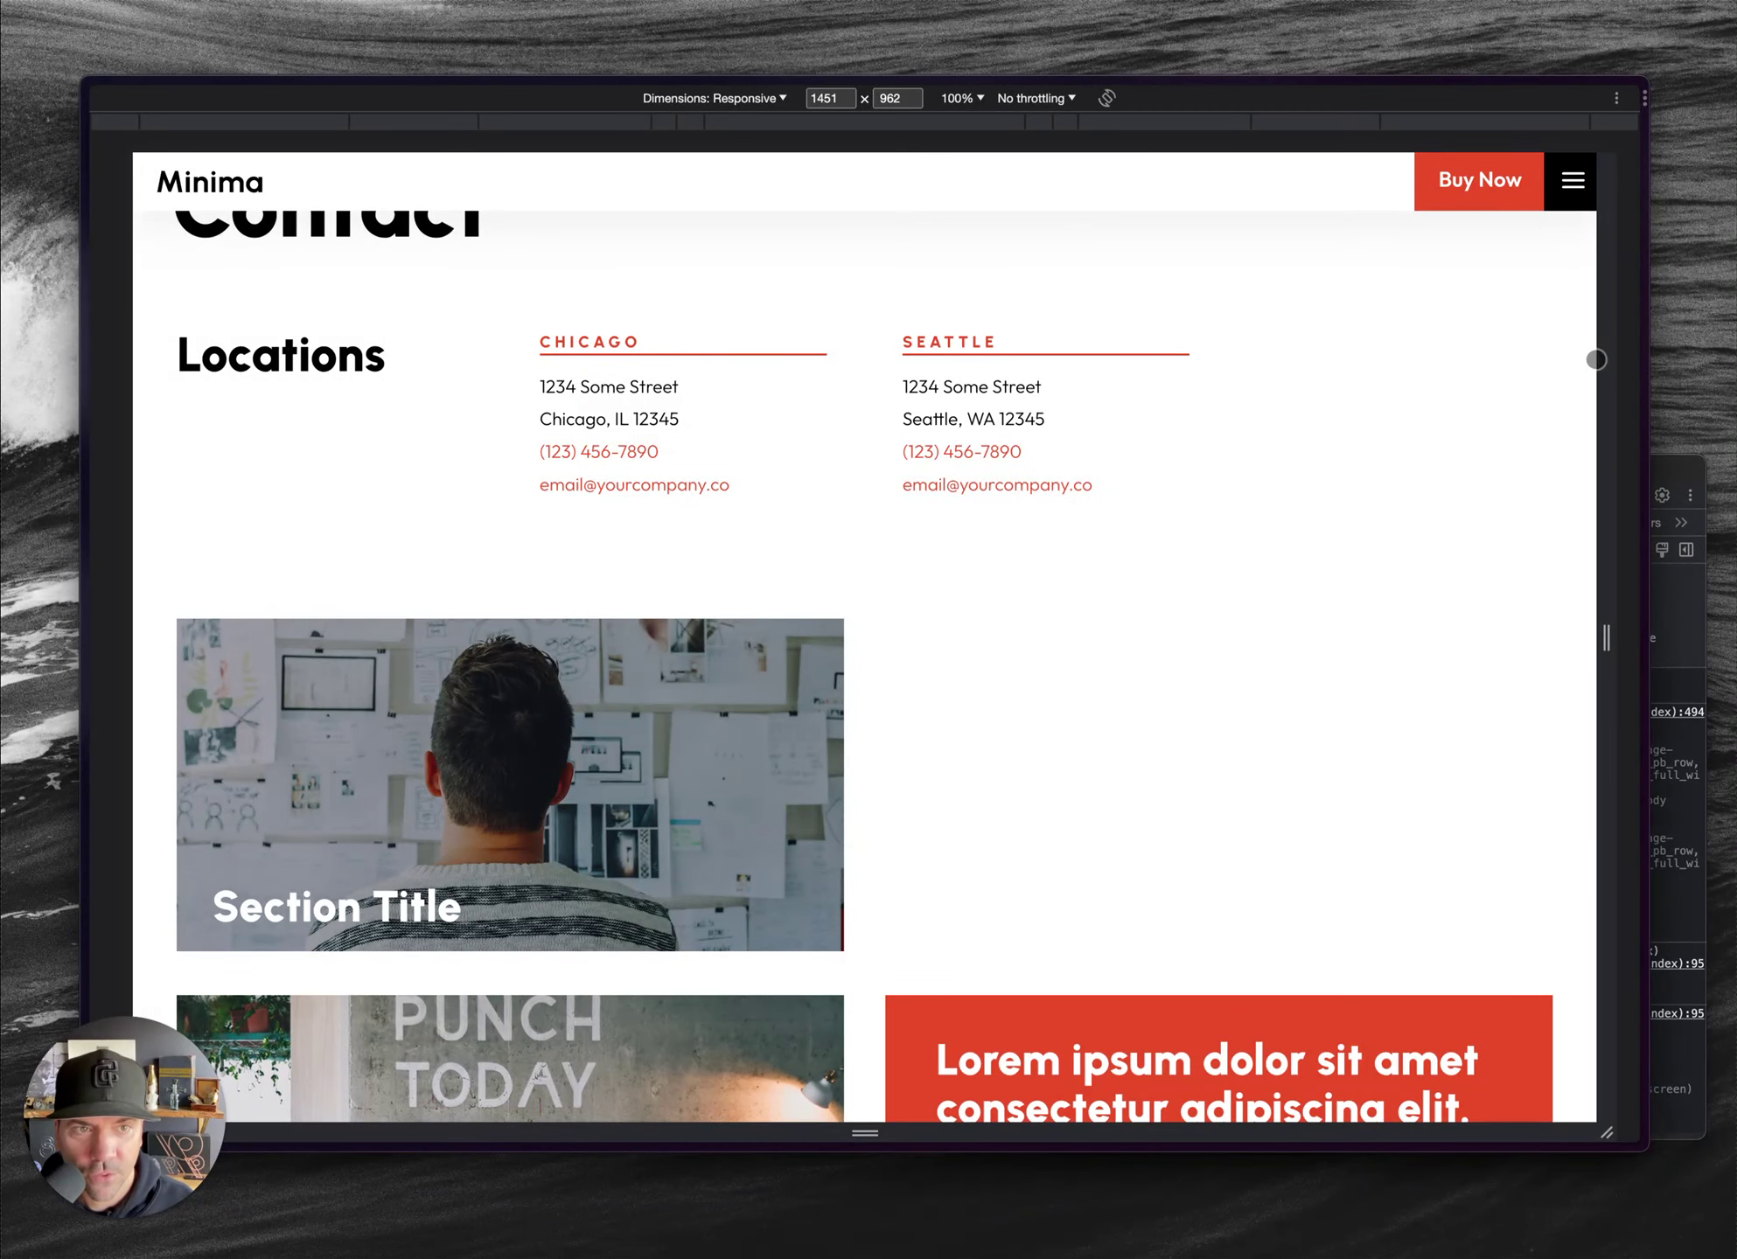
# - Narrow the responsive viewport to 907 px wide and check the card's small-screen layout
pyautogui.moveTo(1602, 362); pyautogui.dragTo(1525, 360)
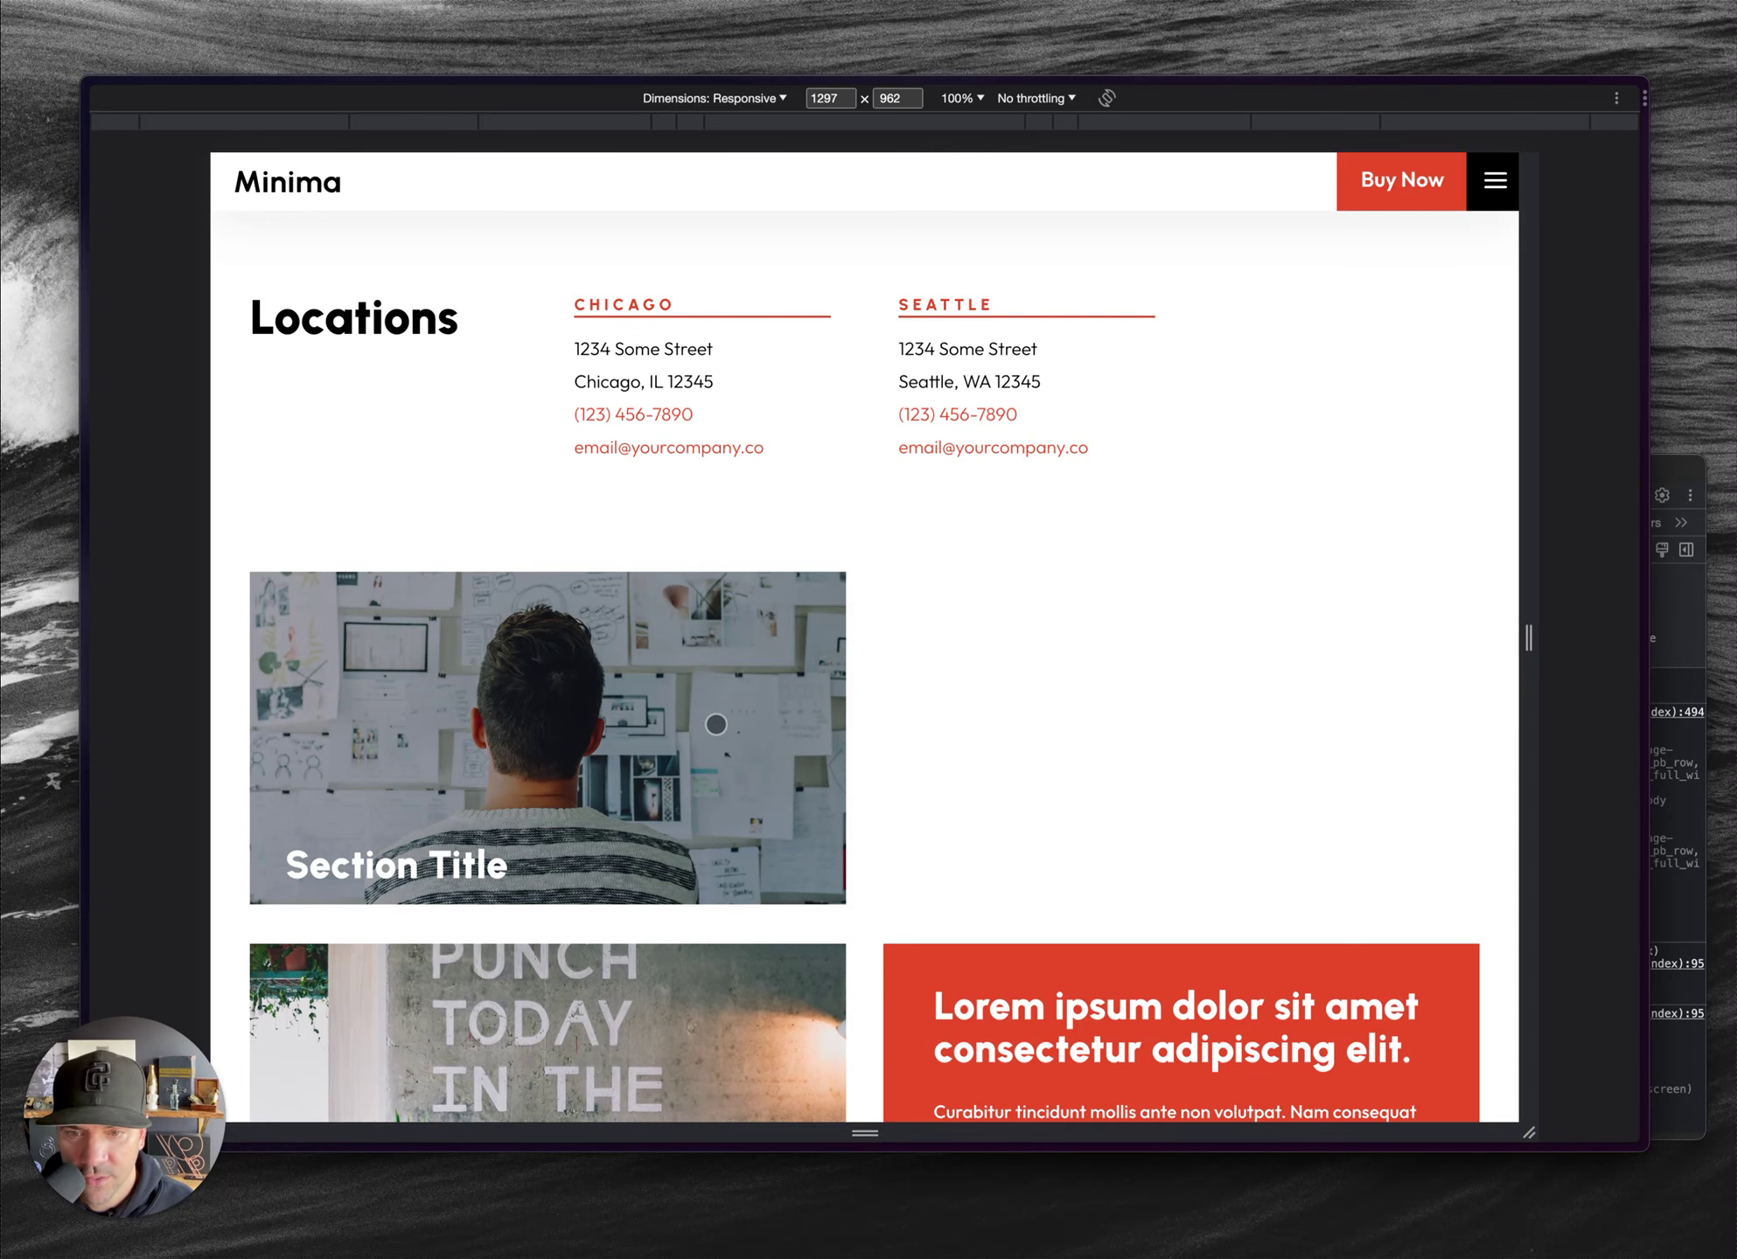
pyautogui.moveTo(1518, 586); pyautogui.dragTo(1323, 599)
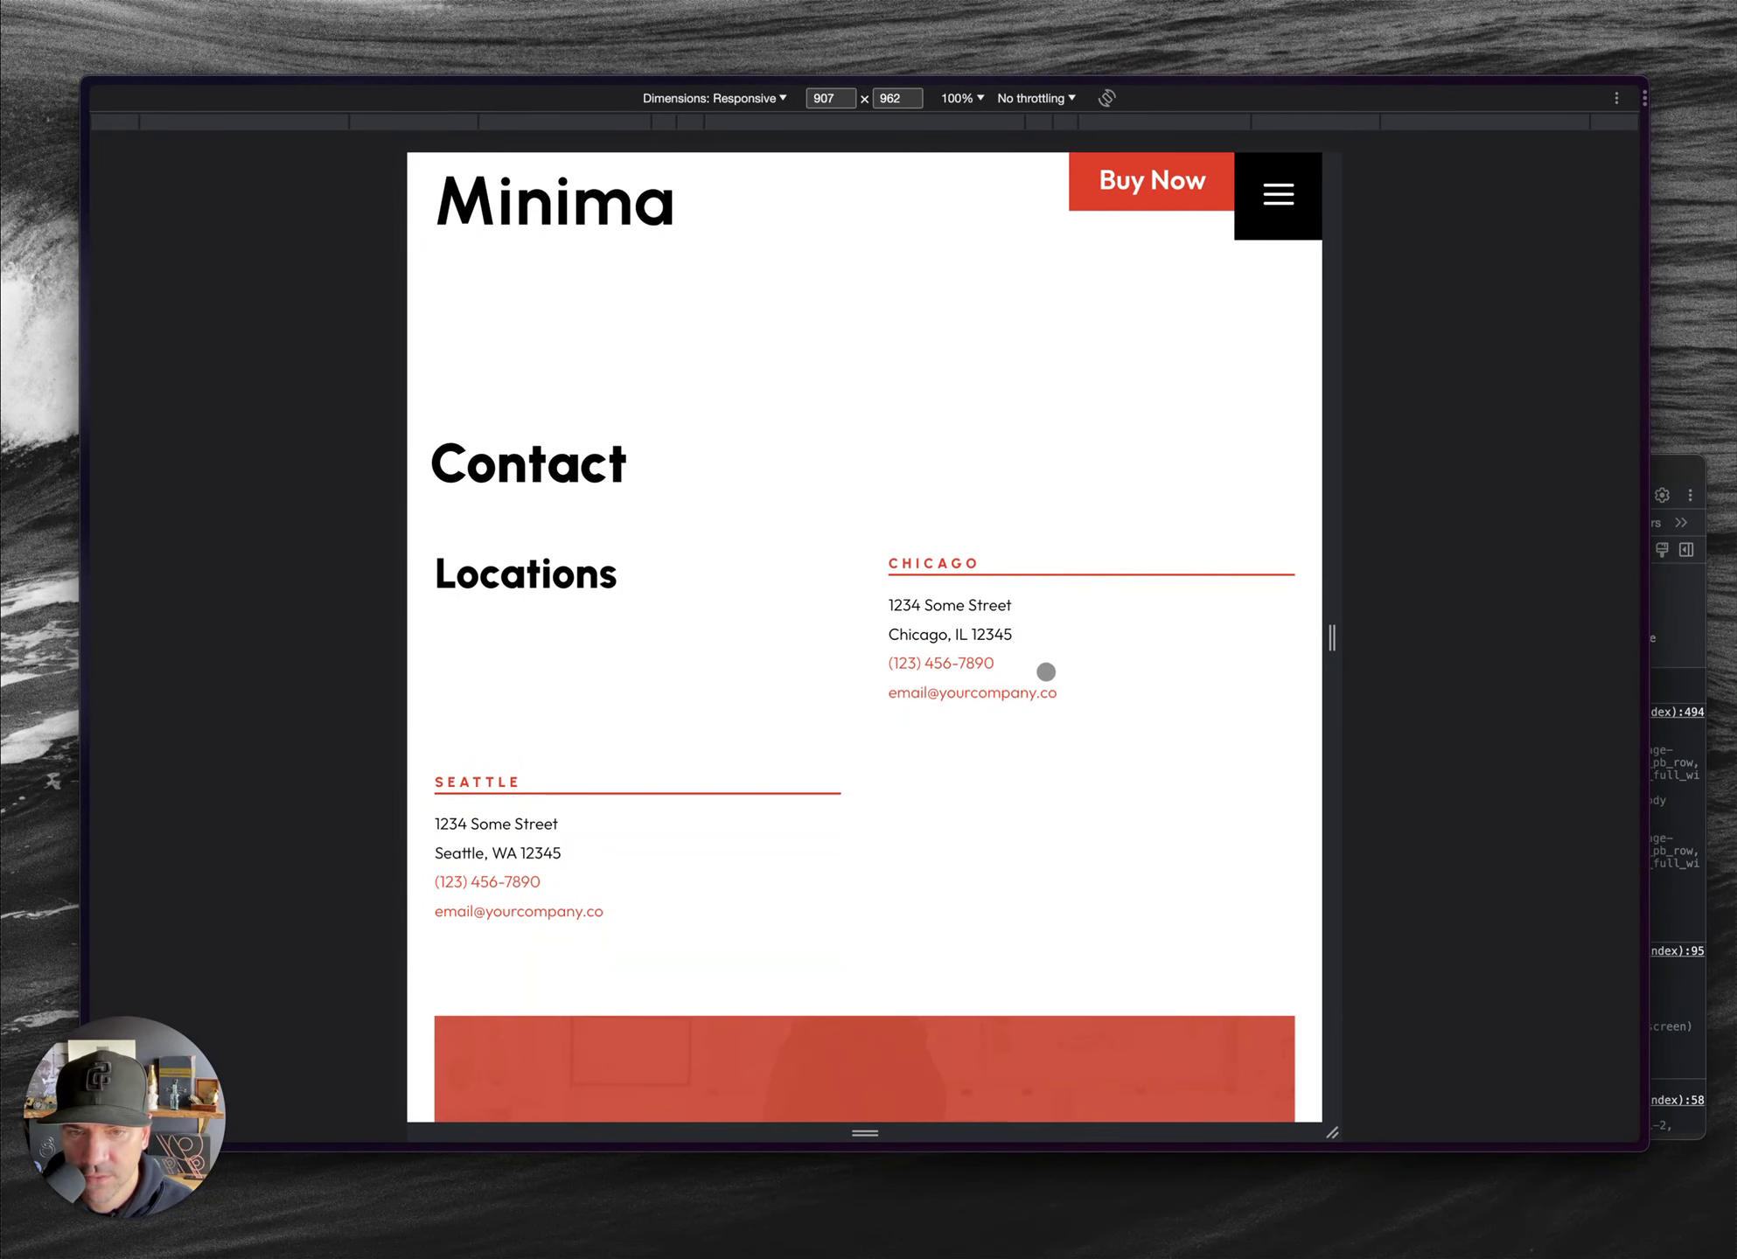
pyautogui.scroll(-10, 1046, 671)
pyautogui.scroll(4, 1043, 670)
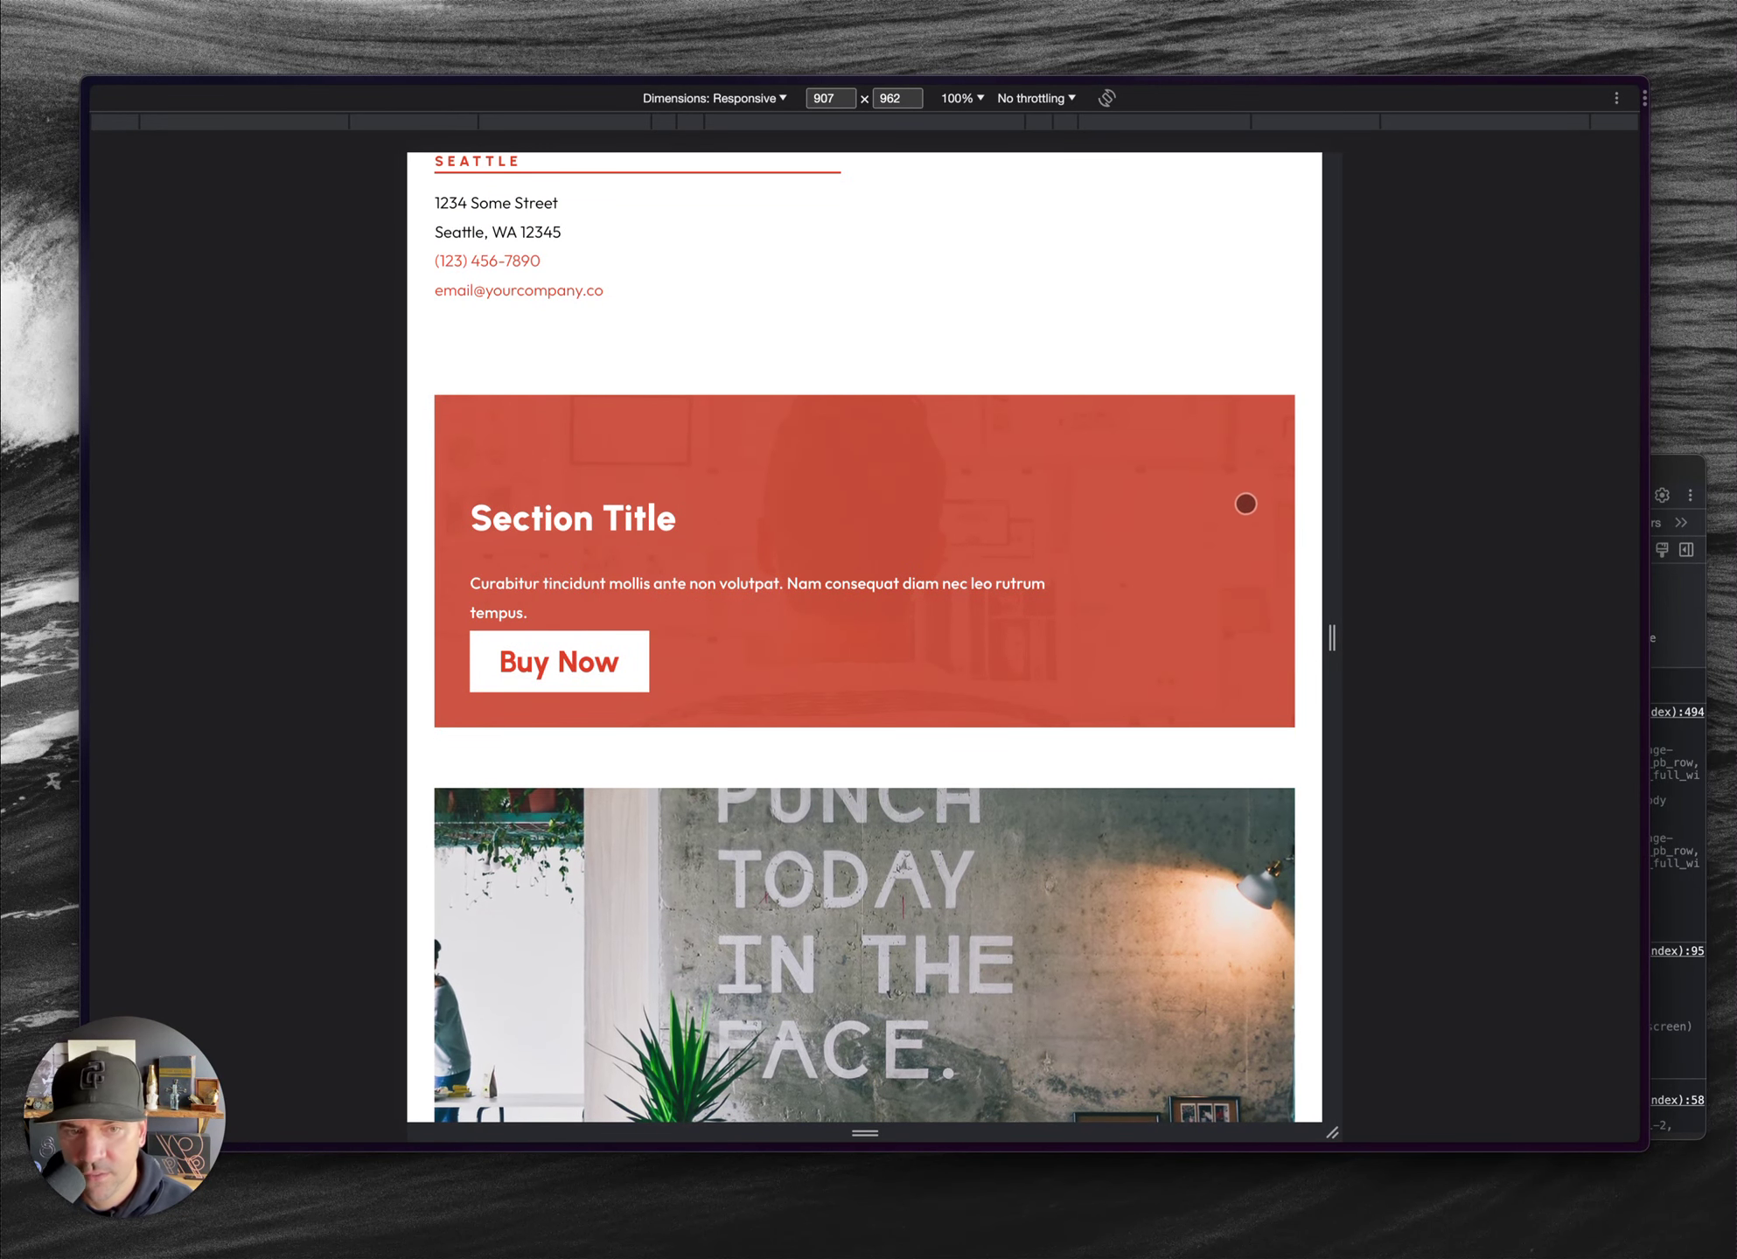
# - Inspect the card's Section Title and set the bottom offset of its .locationName rule under max-width 980px to 255px
pyautogui.rightClick(548, 523)
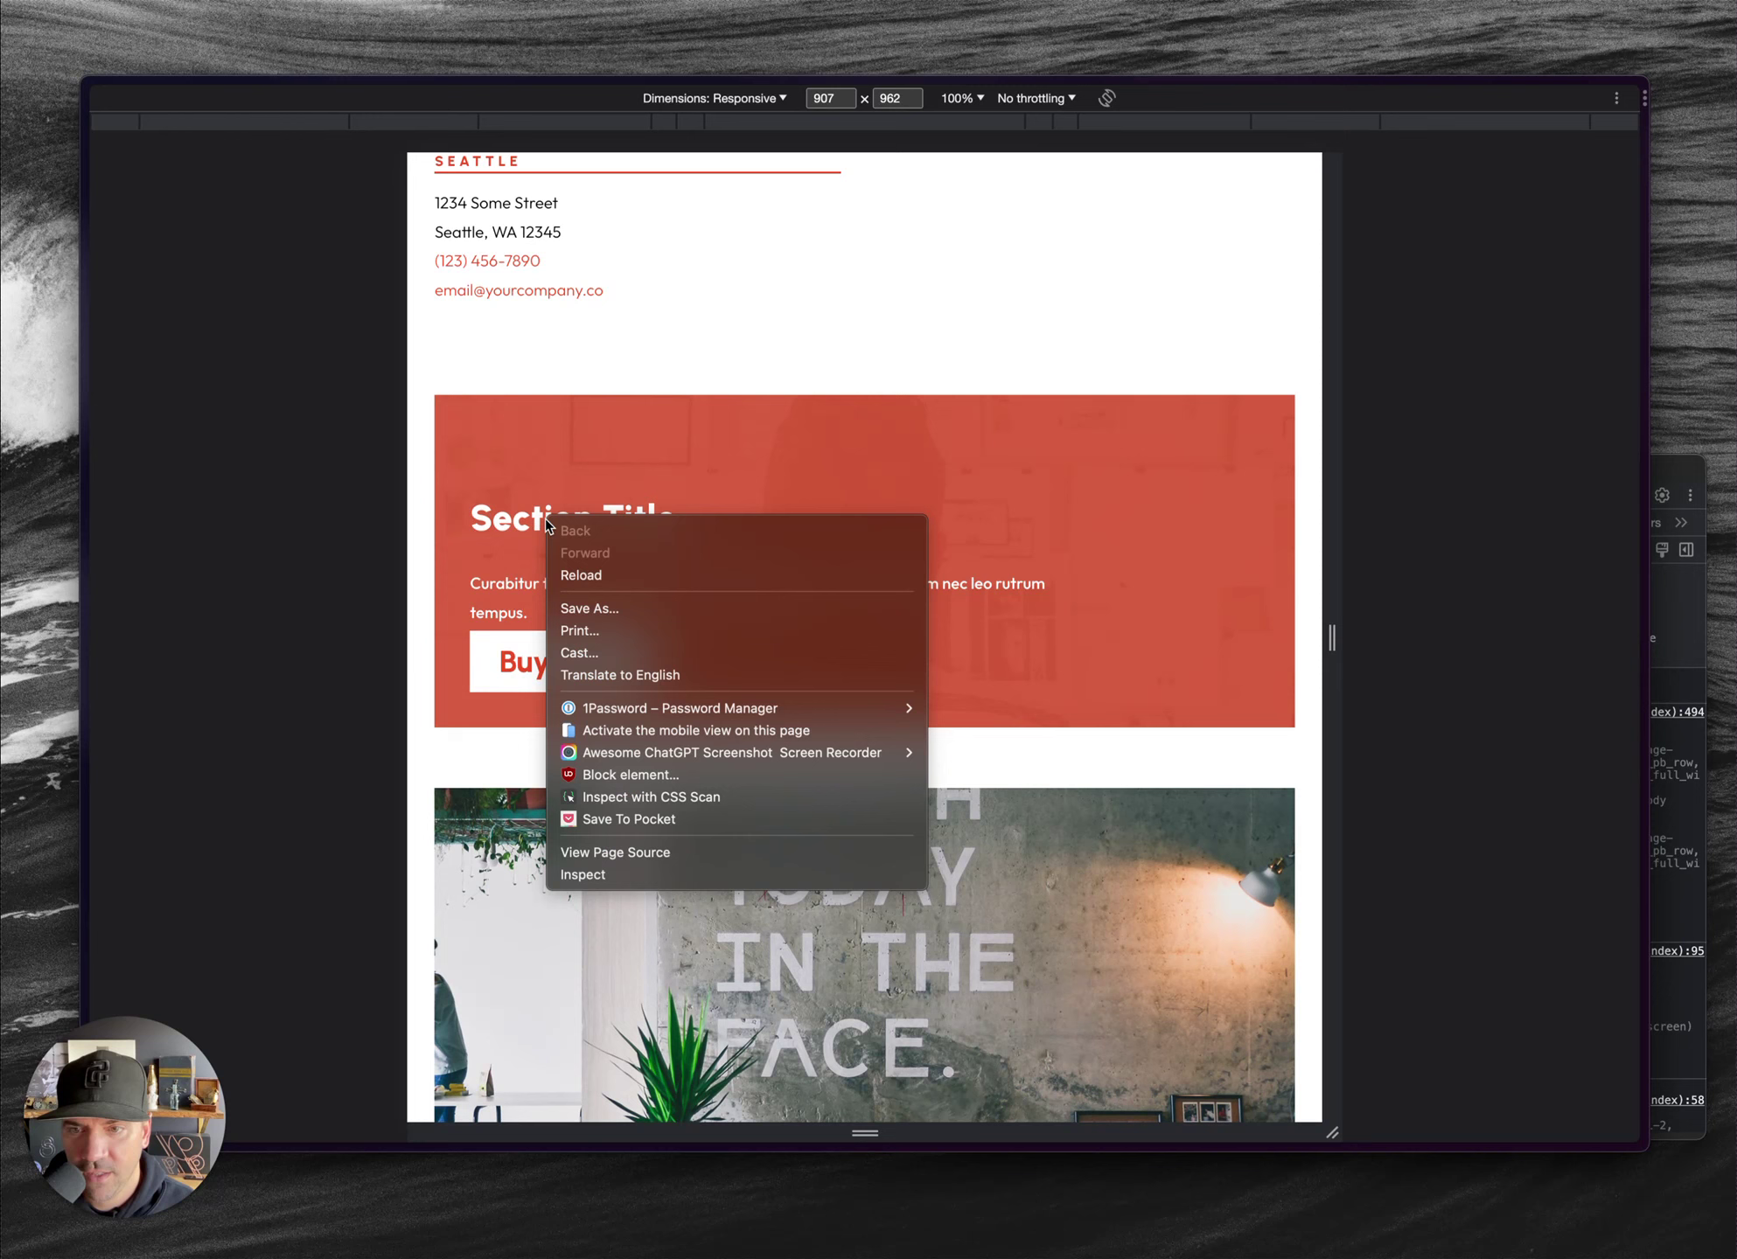
pyautogui.click(631, 875)
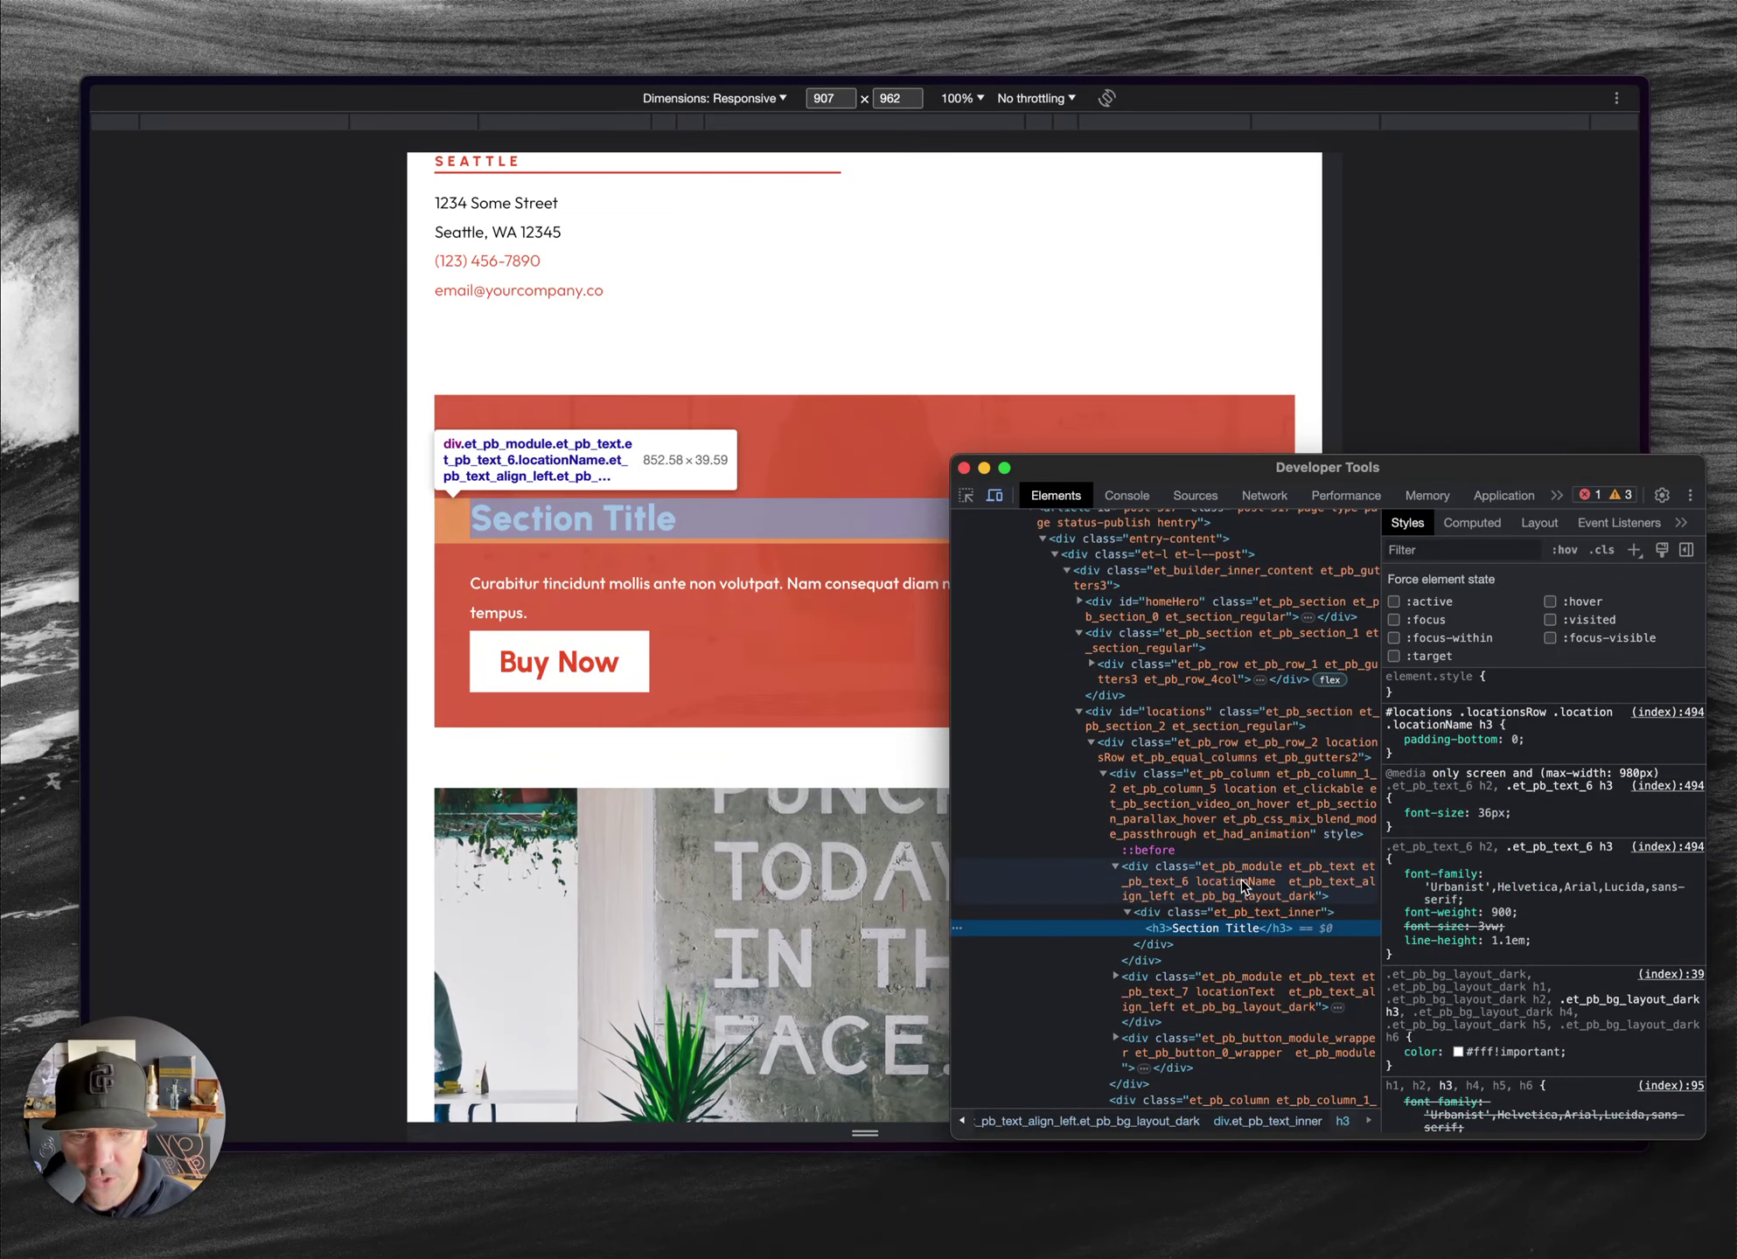
pyautogui.click(1242, 879)
pyautogui.click(1473, 750)
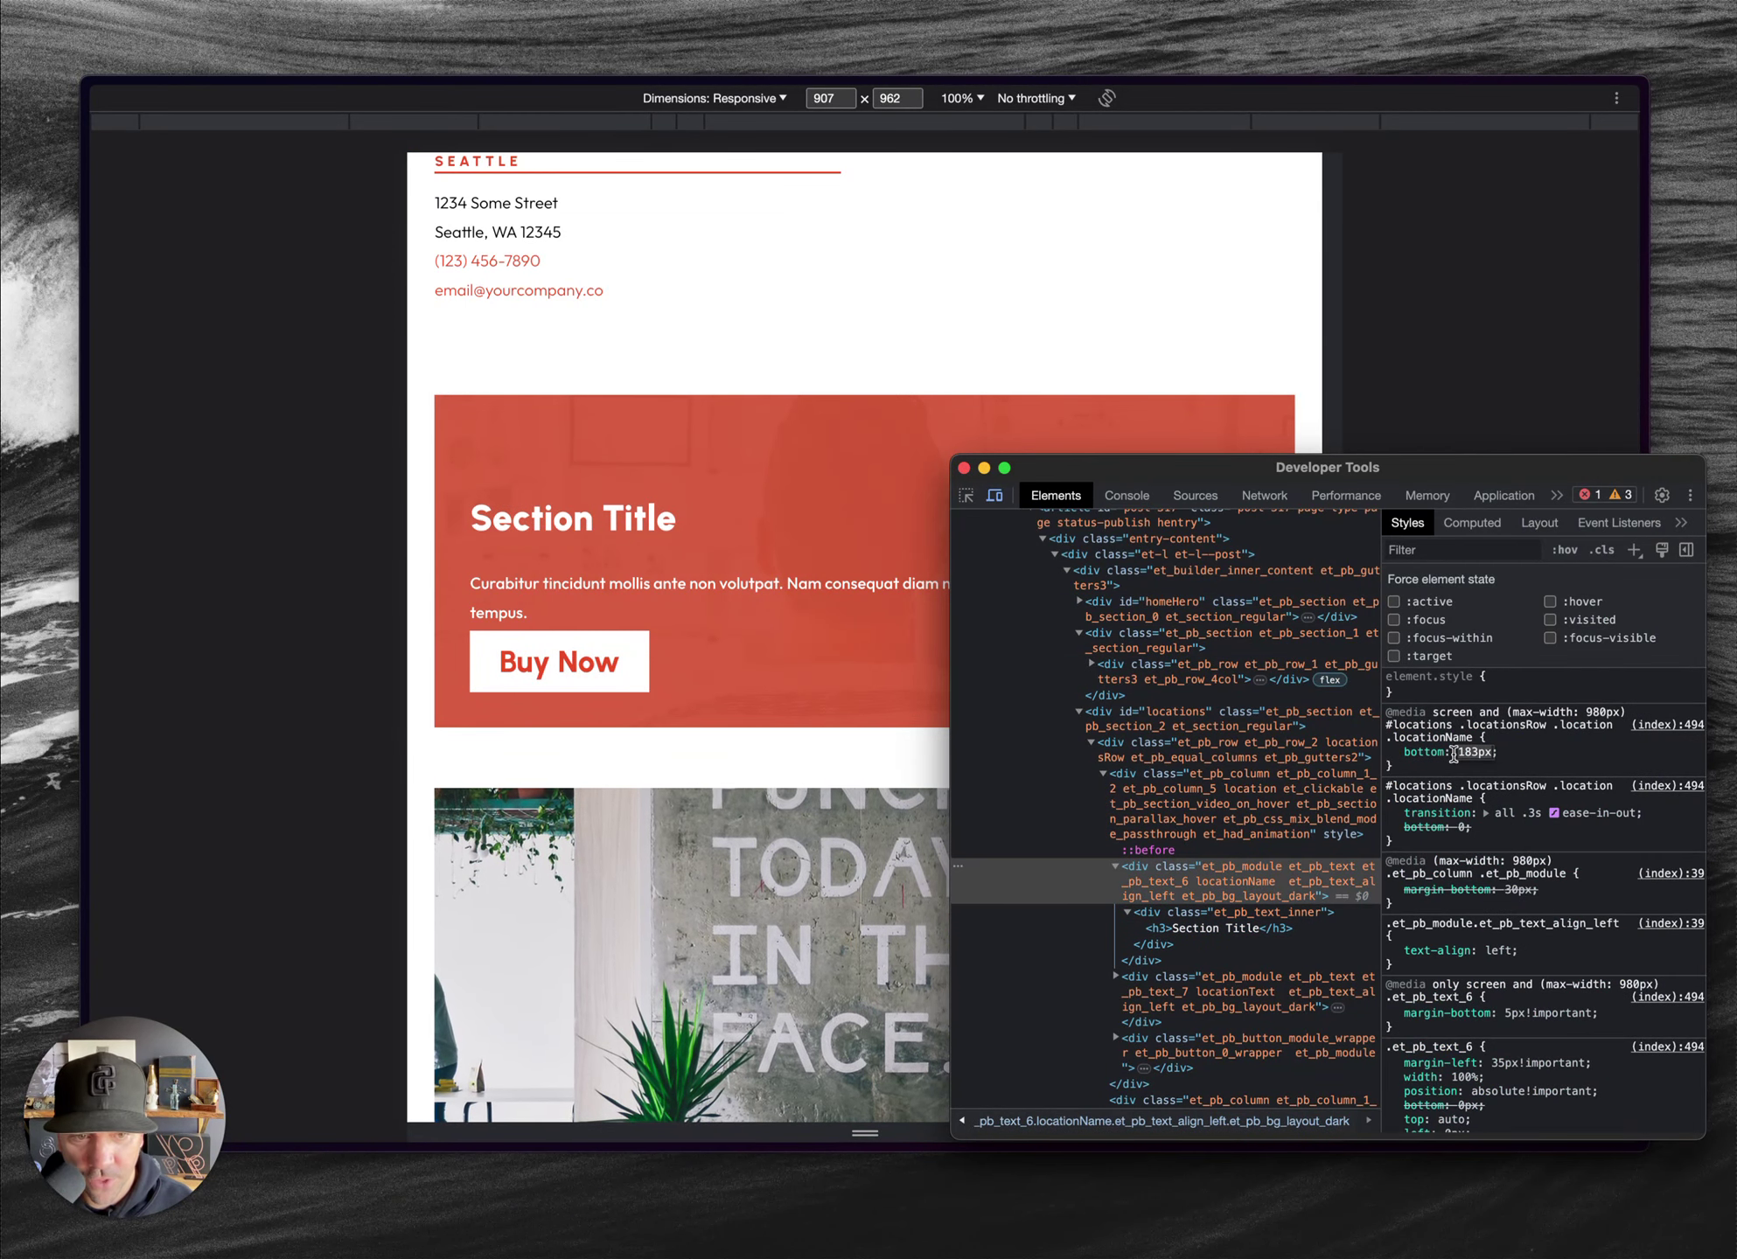
pyautogui.write('220px')
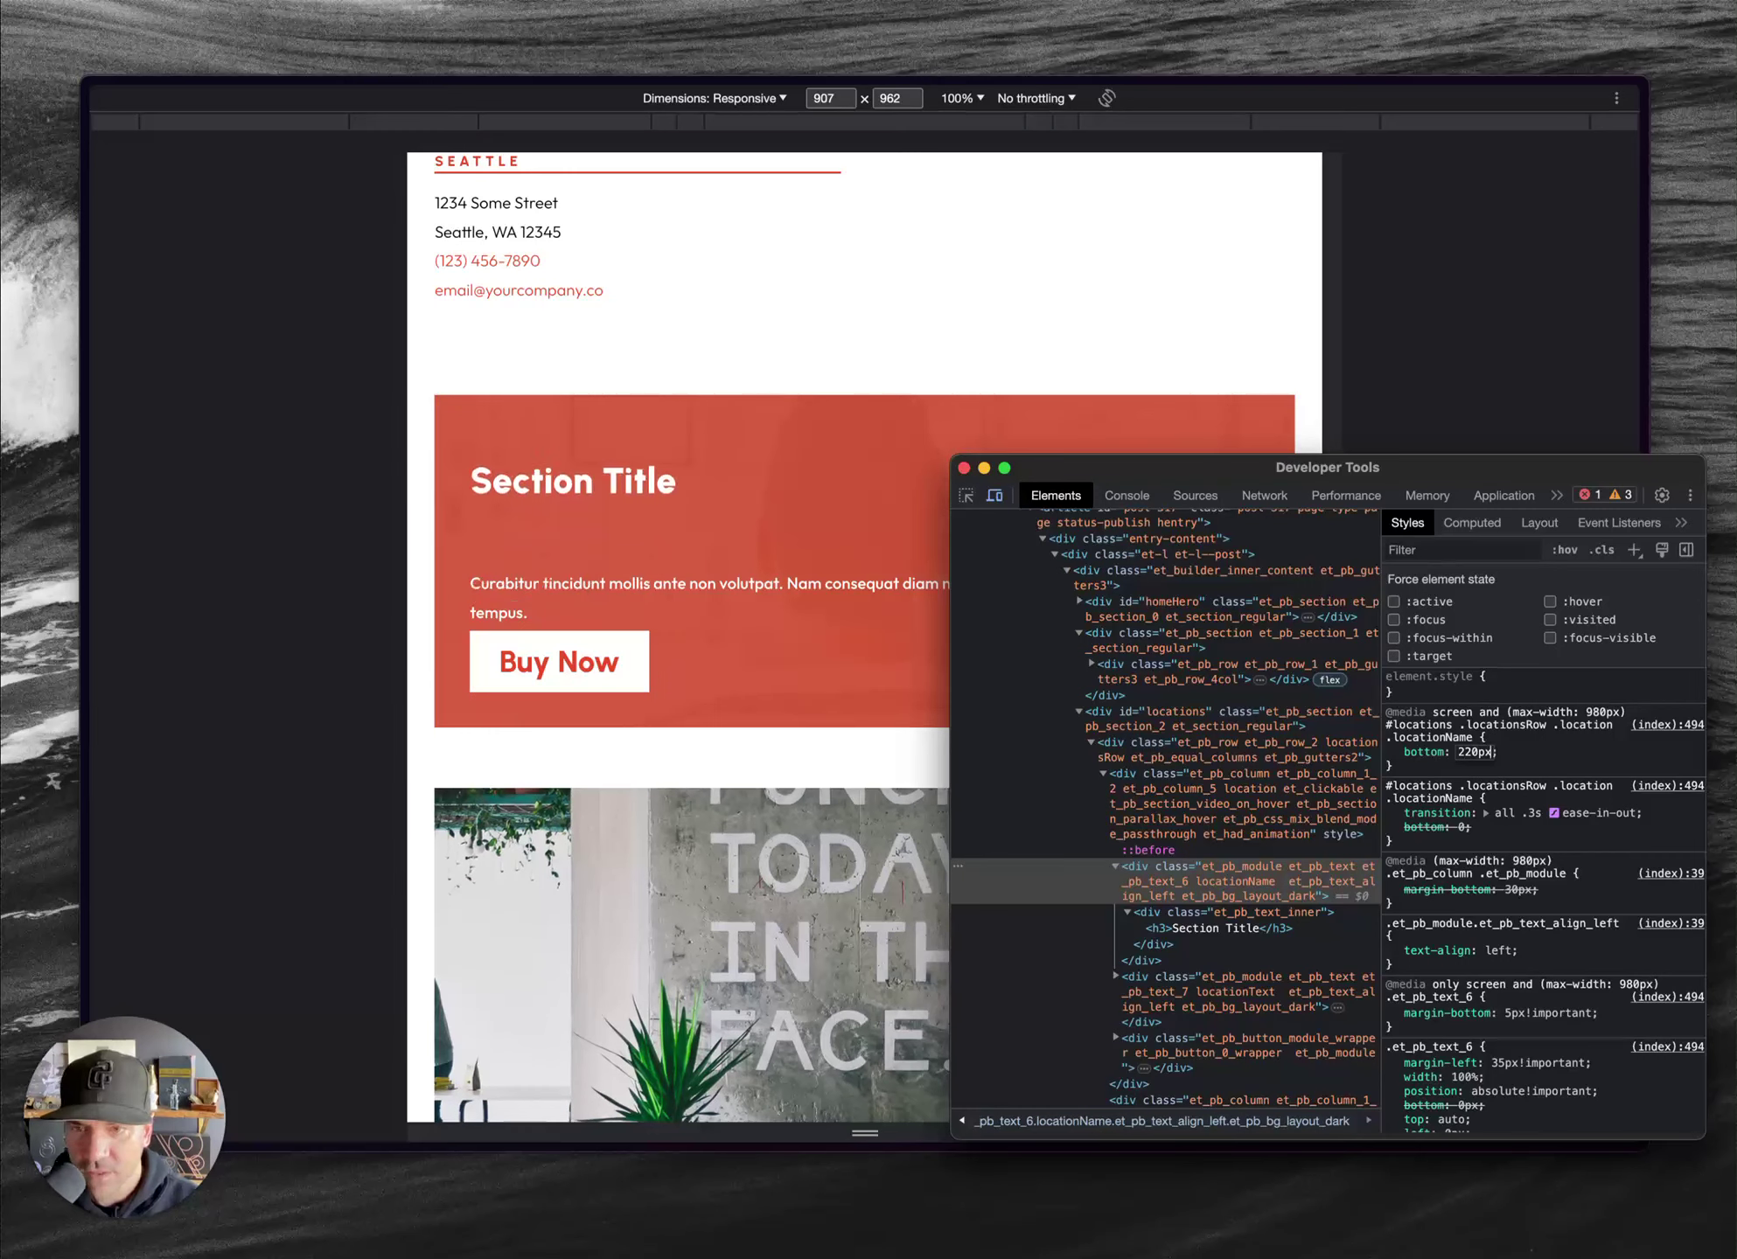
pyautogui.press('BackSpace')
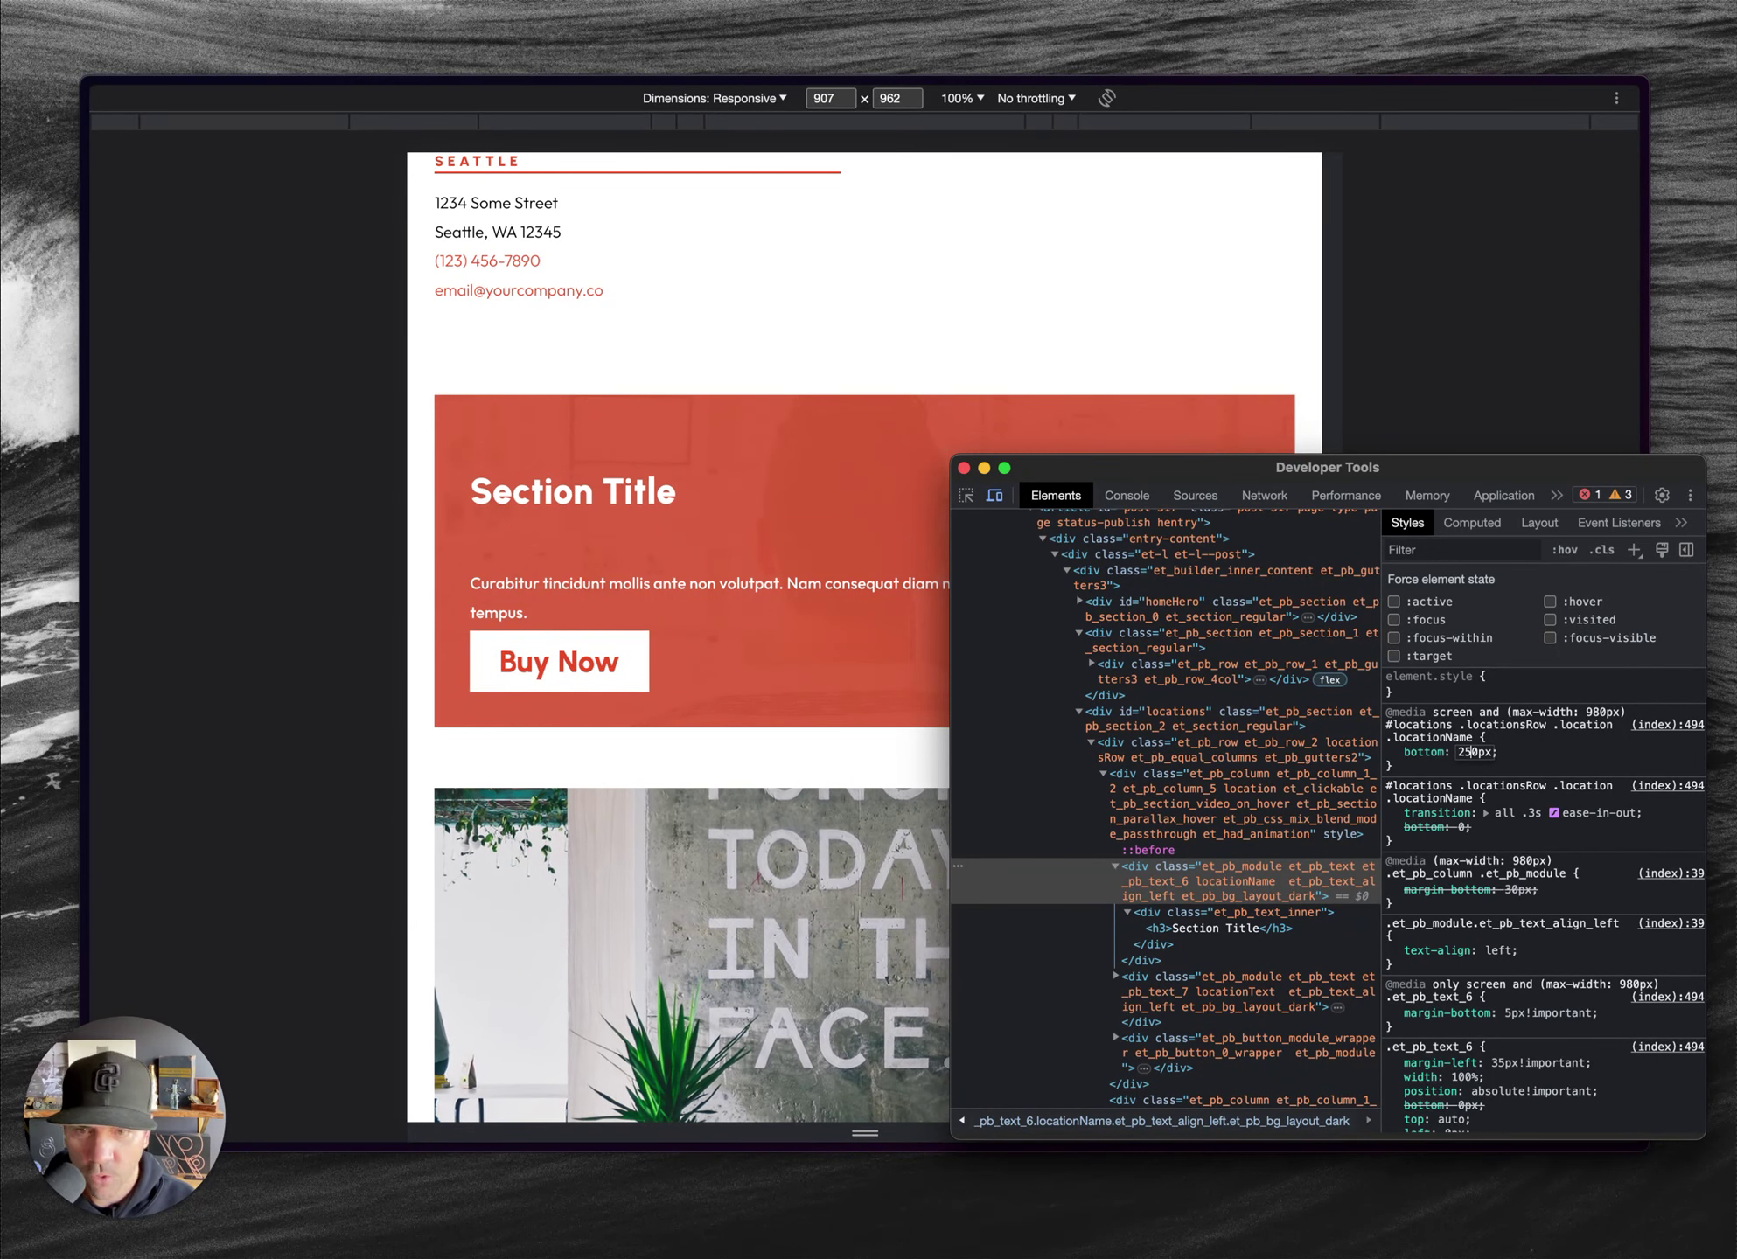
pyautogui.write('5')
pyautogui.press('Up')
pyautogui.press('Up')
pyautogui.press('Up')
pyautogui.press('Up')
pyautogui.press('Up')
pyautogui.press('Up')
pyautogui.press('Up')
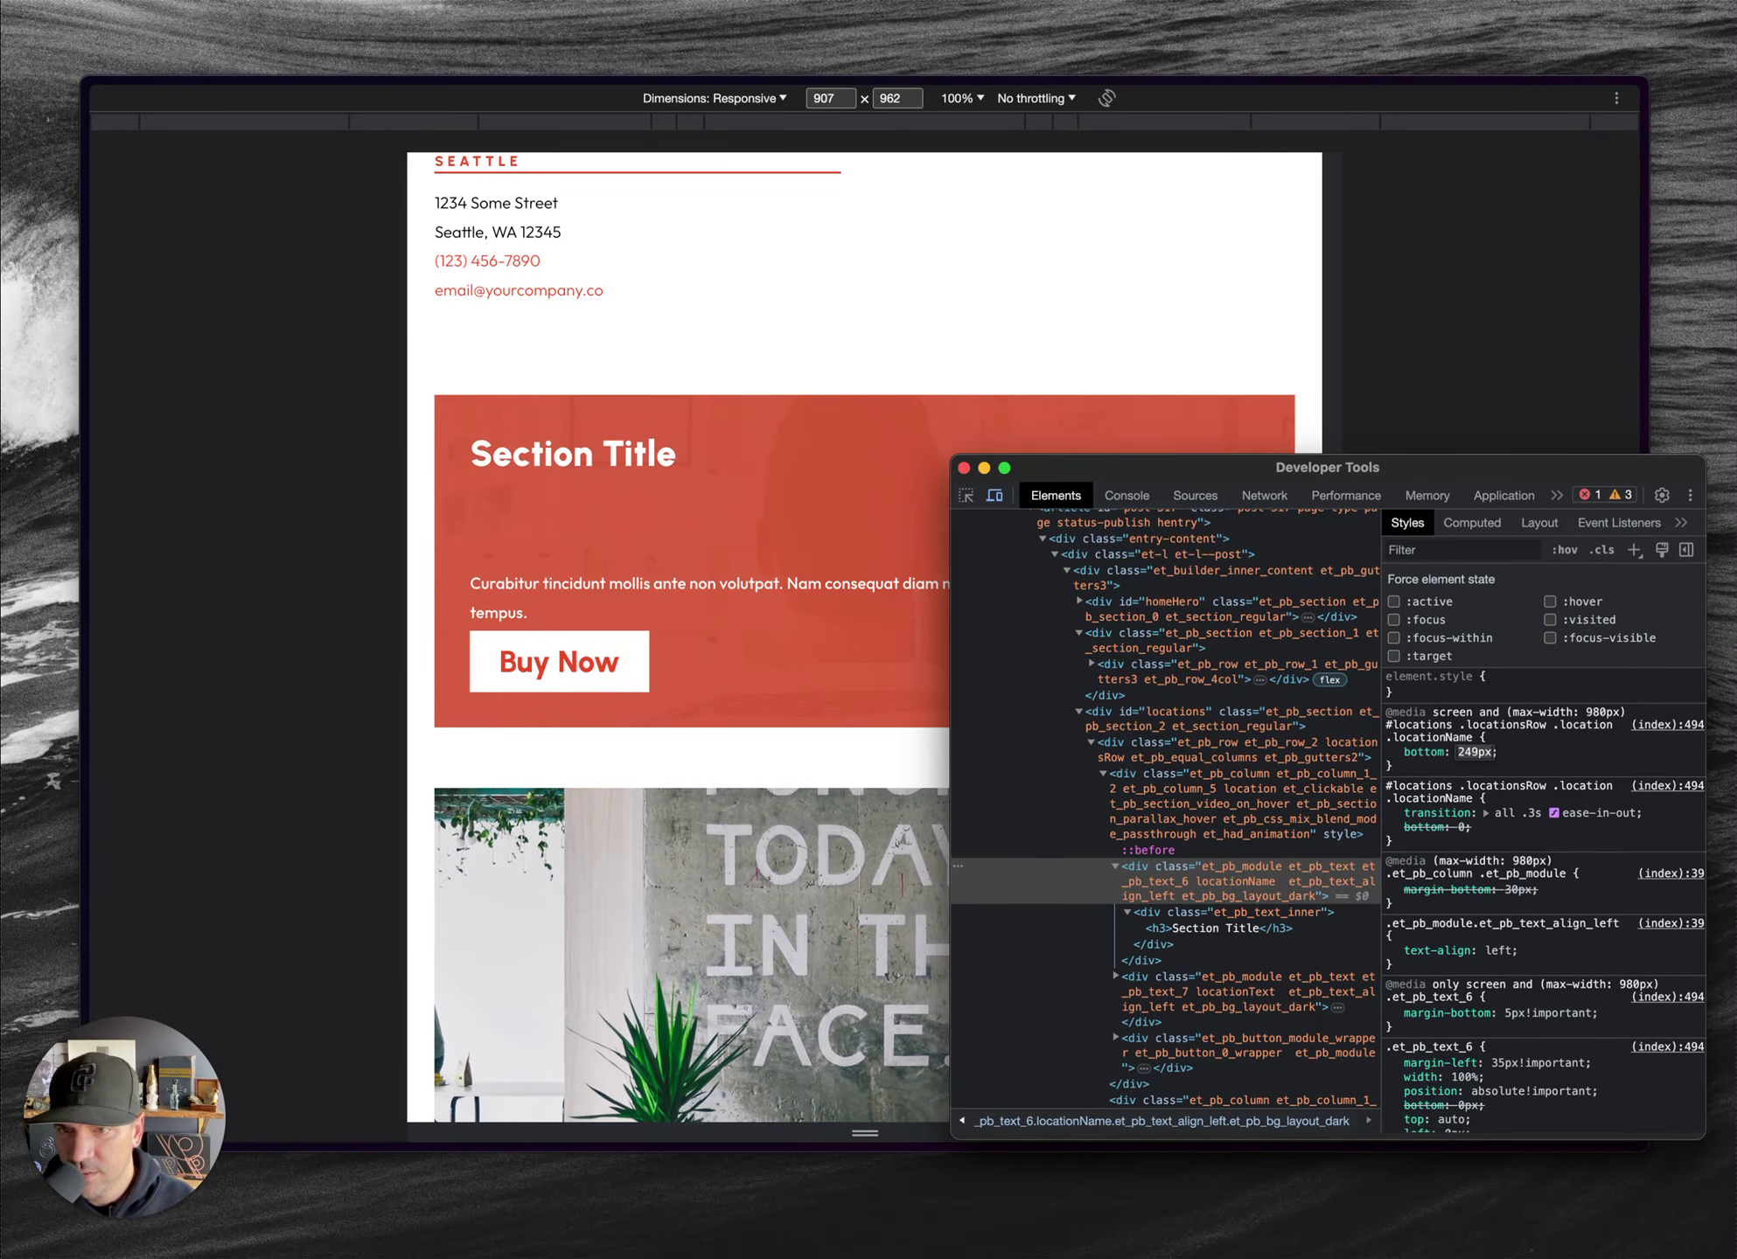
pyautogui.press('Down')
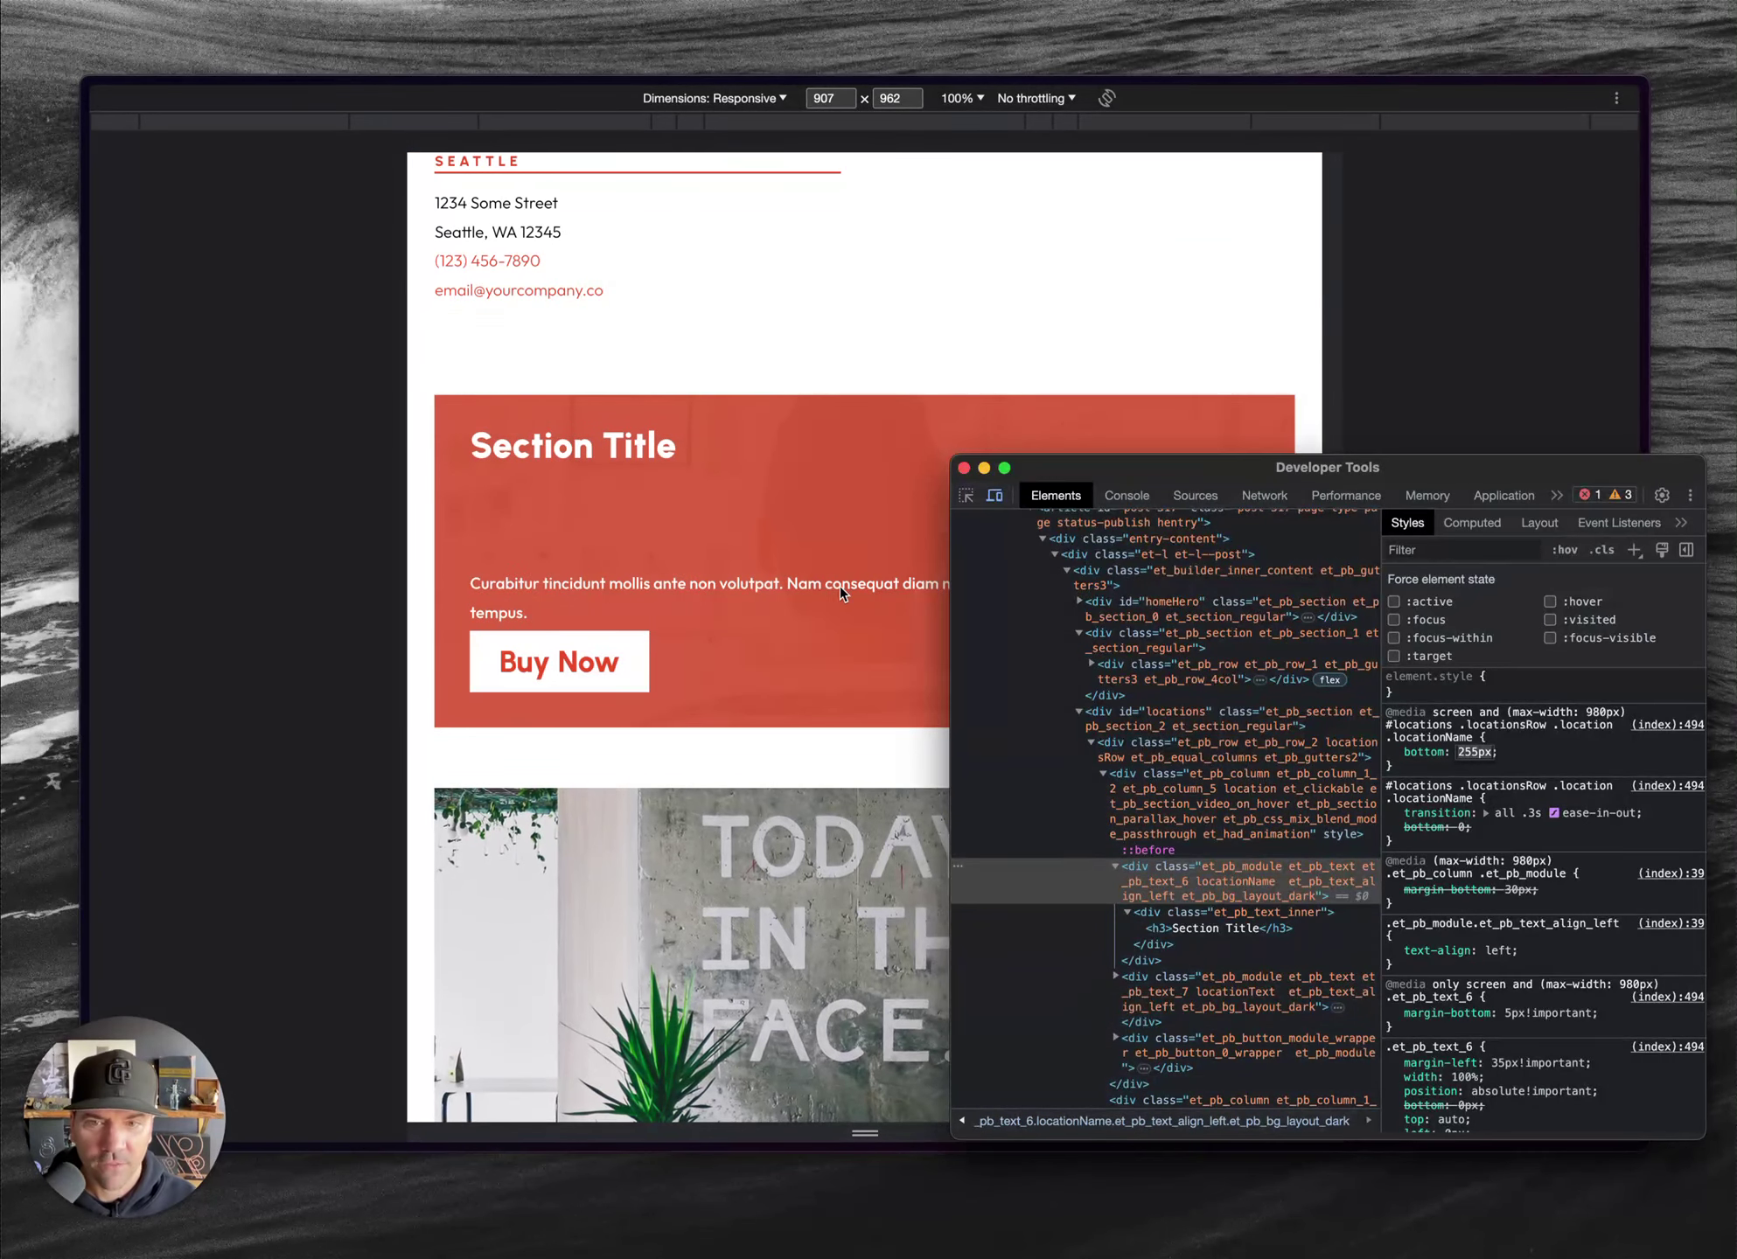
# - Inspect the card's paragraph text and raise the bottom offset of its .locationText rule under max-width 980px to 90px
pyautogui.click(765, 593)
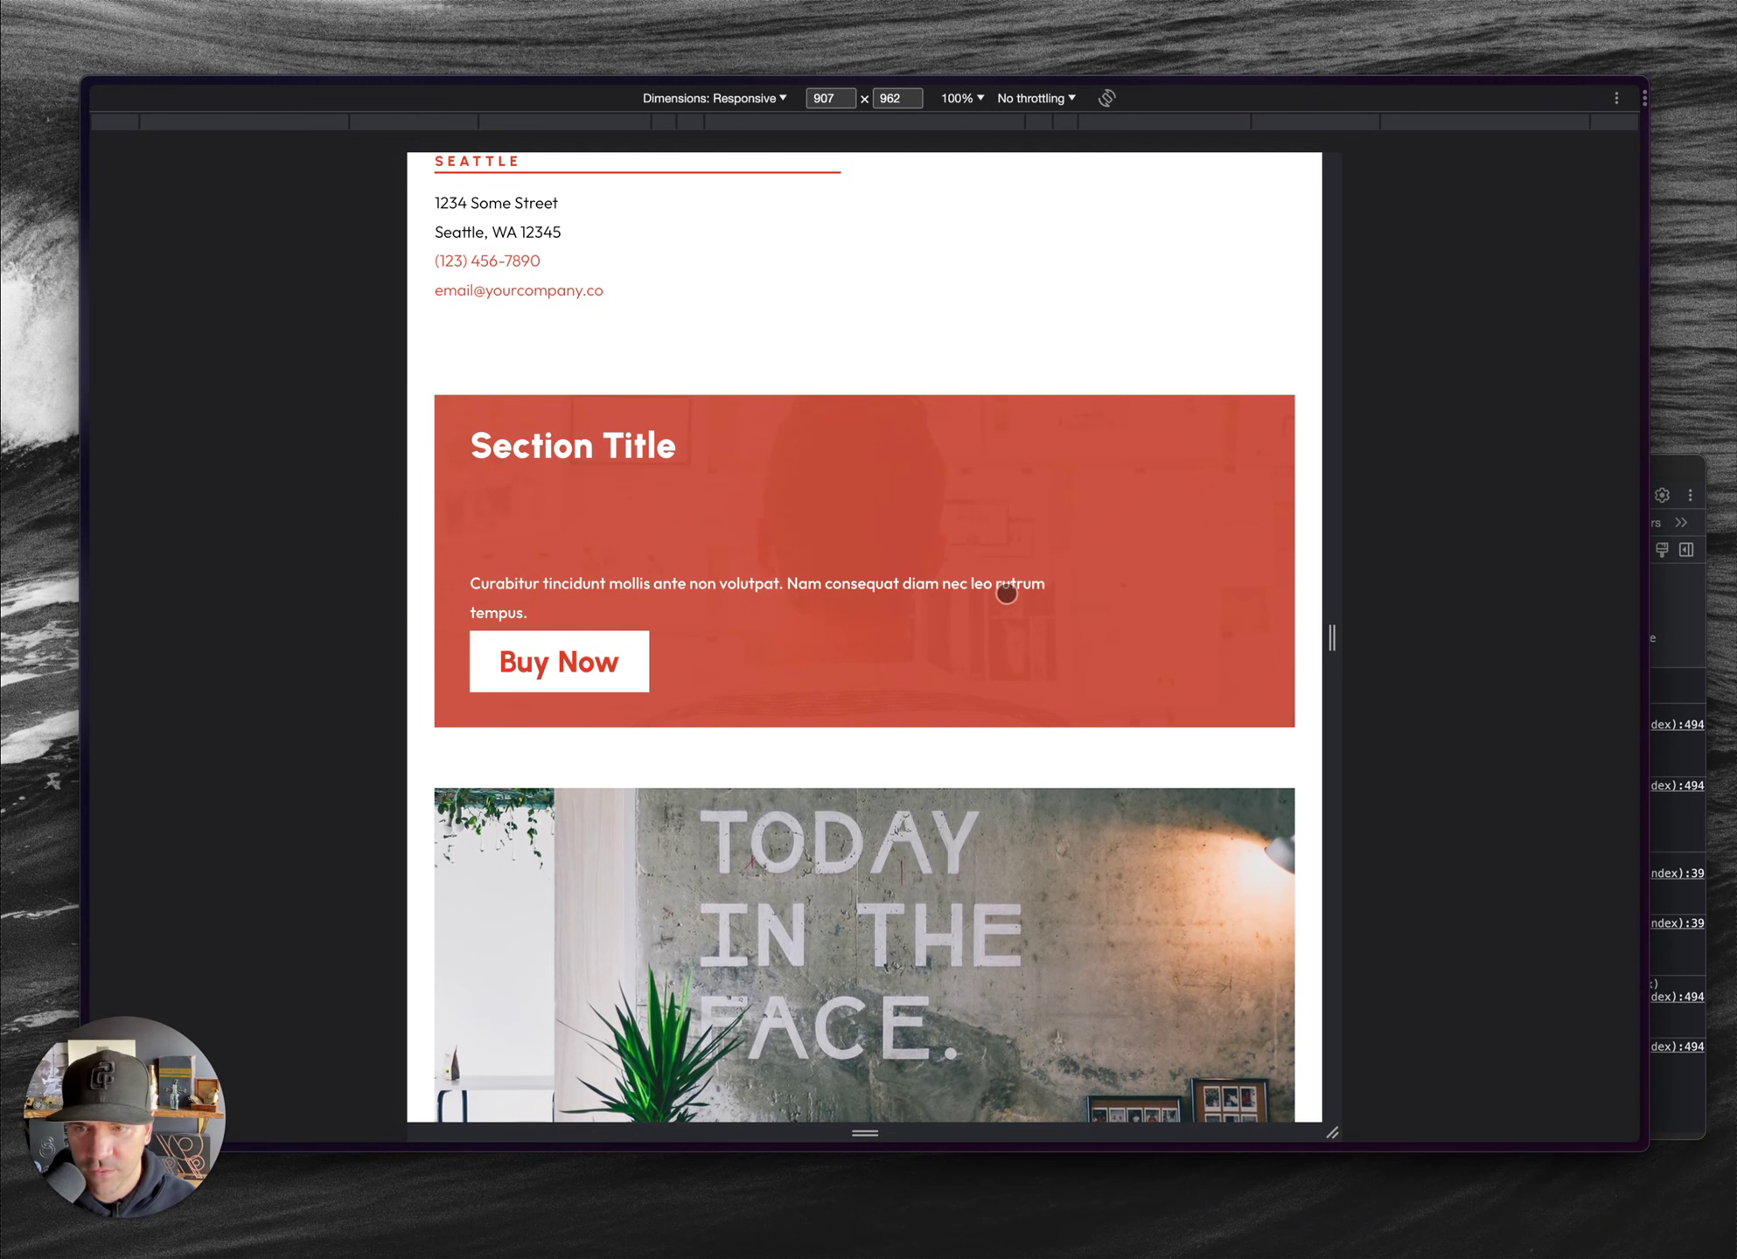
pyautogui.rightClick(917, 589)
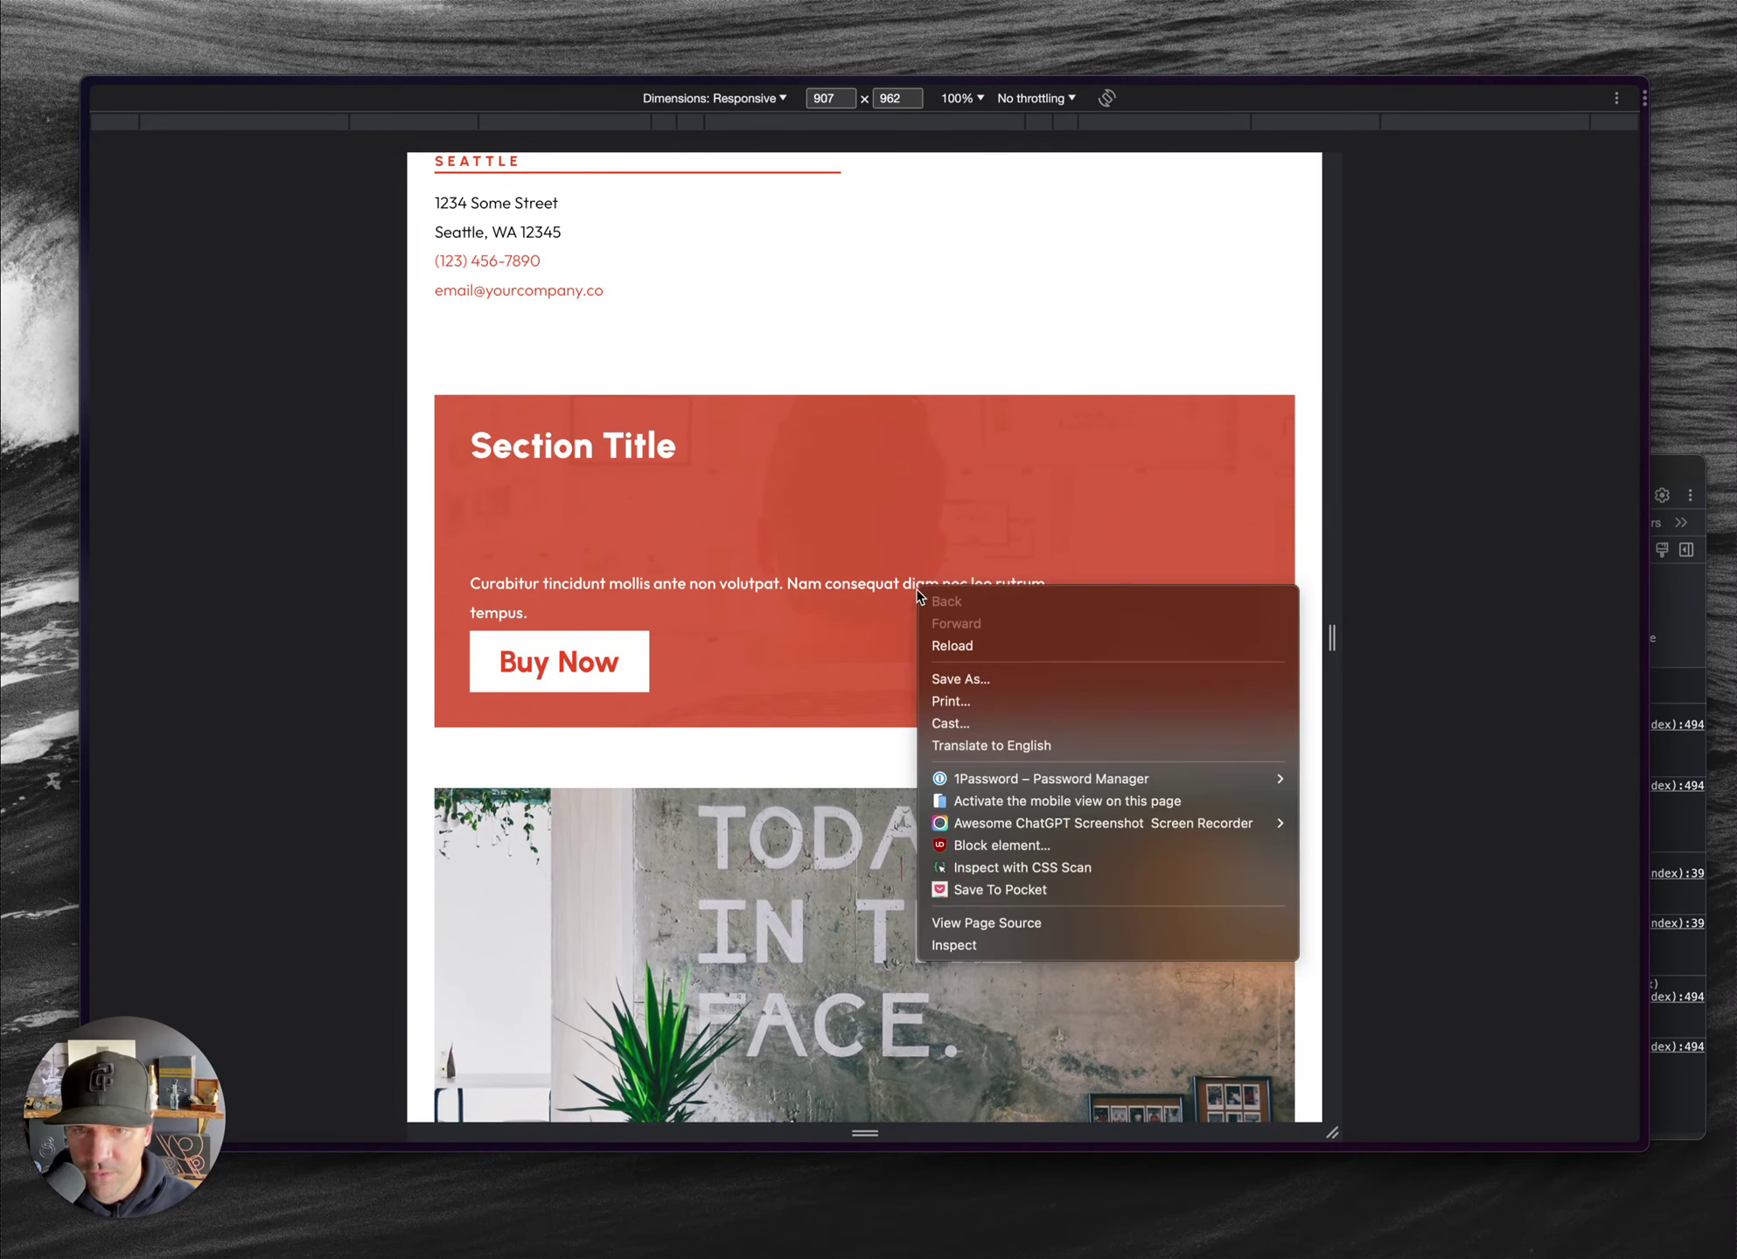
pyautogui.click(988, 946)
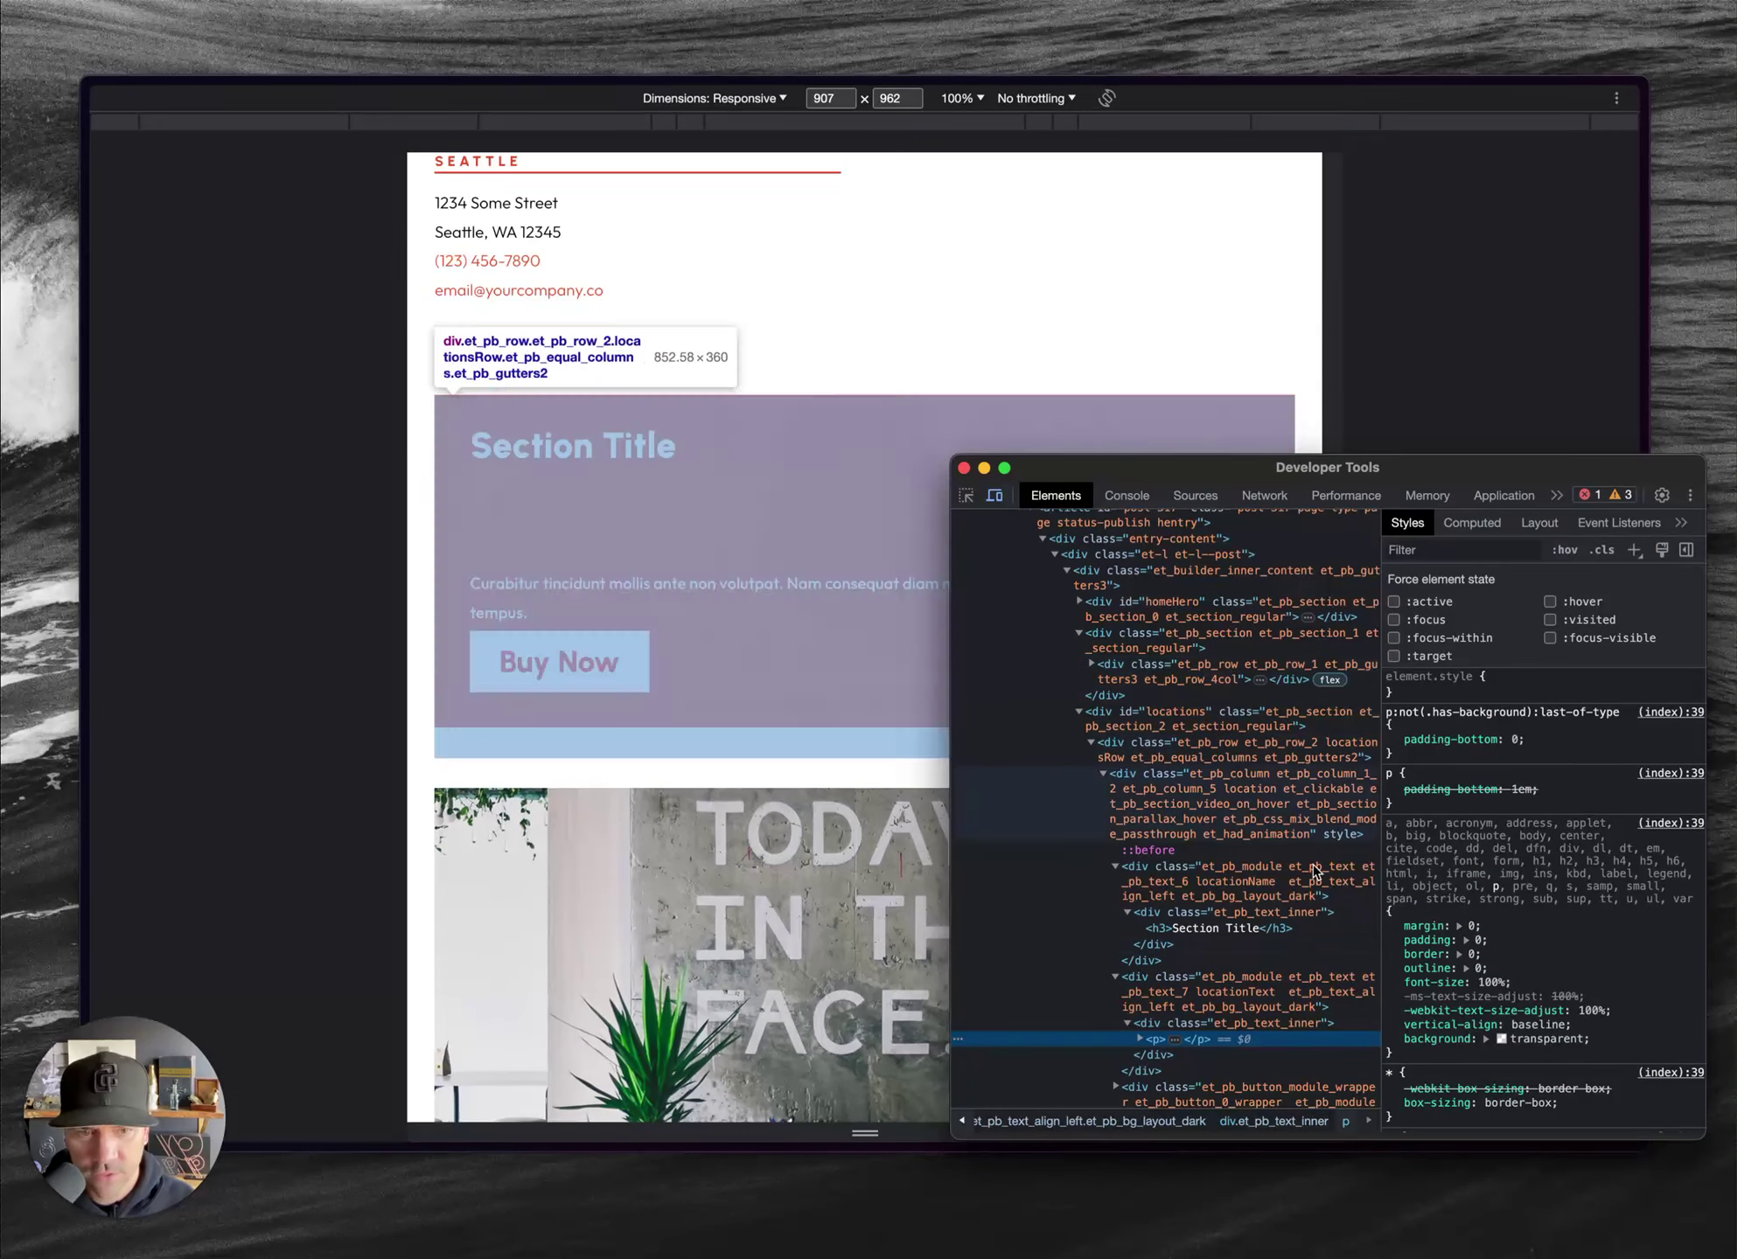
pyautogui.click(1229, 1006)
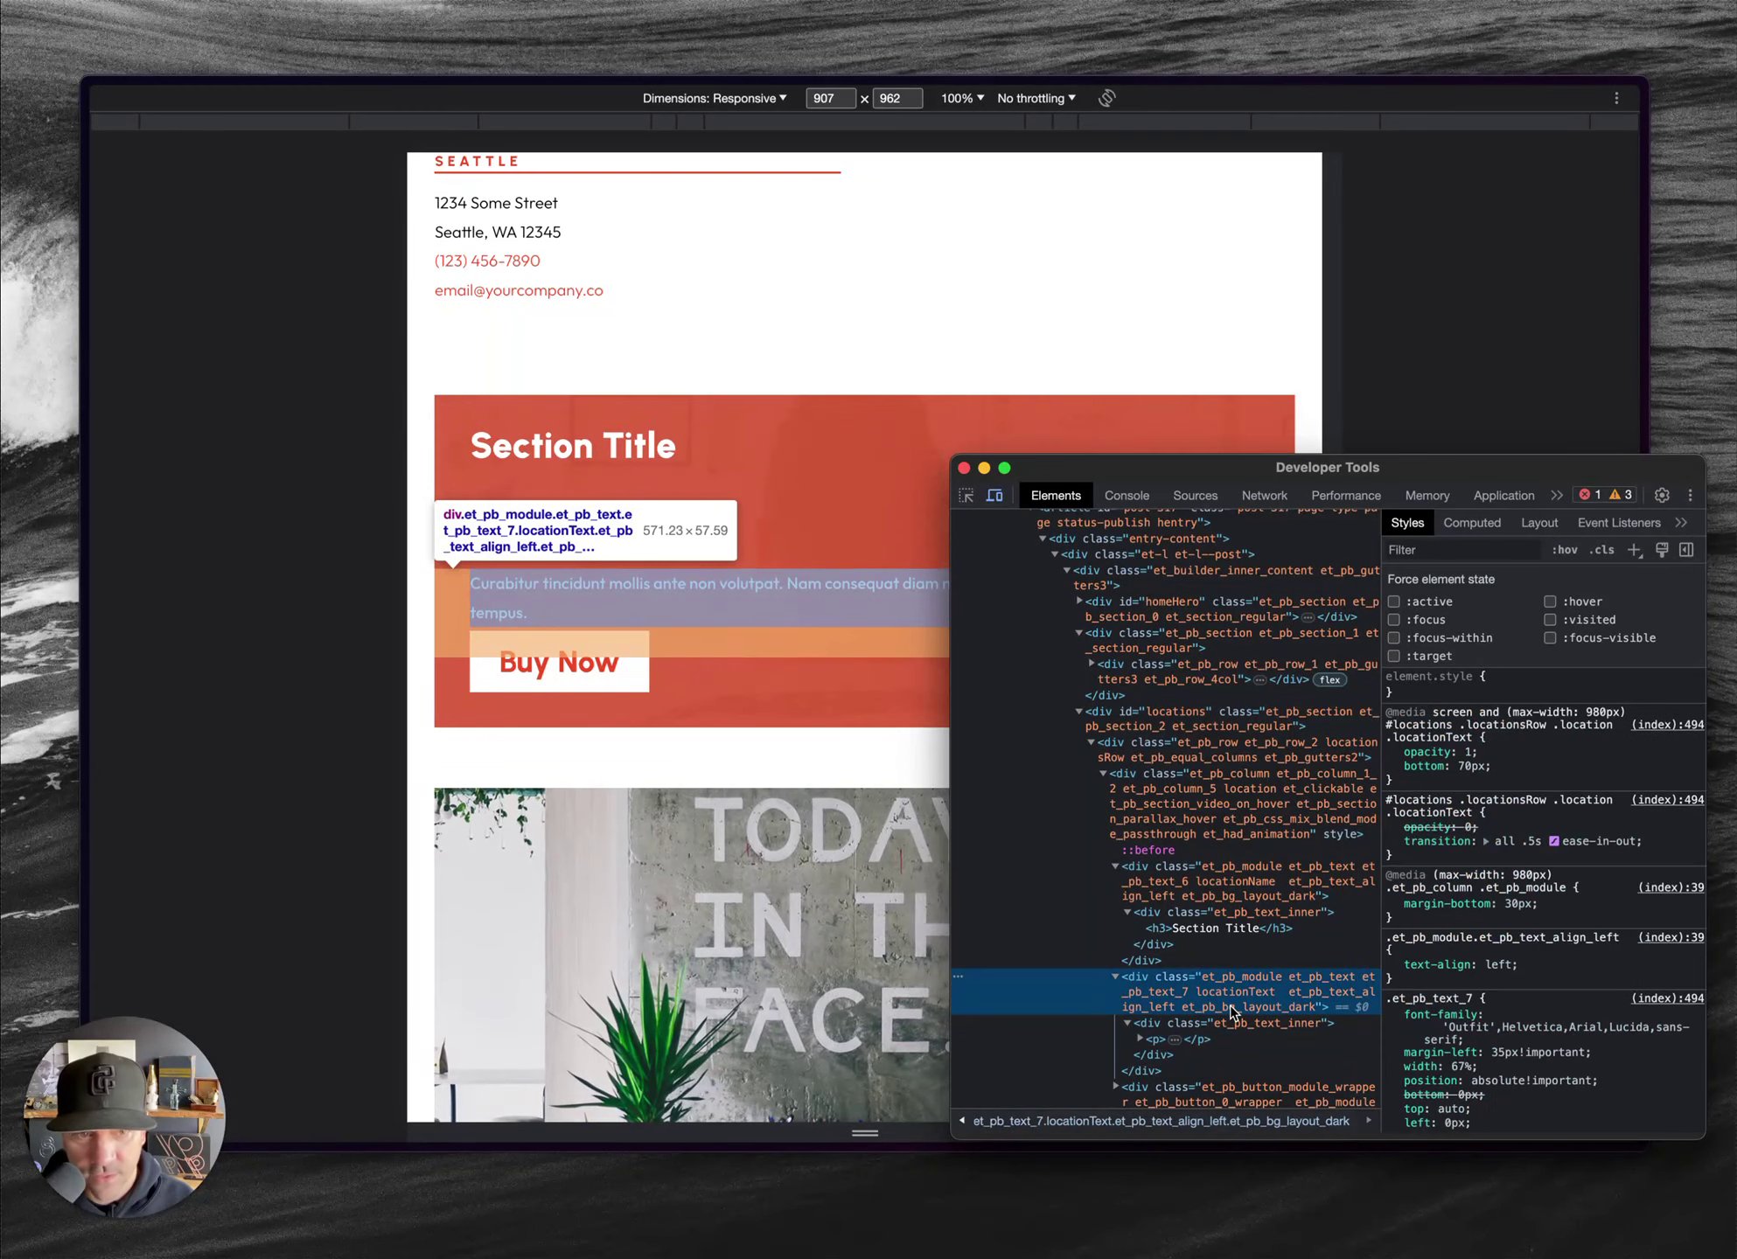
pyautogui.click(1473, 768)
pyautogui.press('Up')
pyautogui.press('Up')
pyautogui.press('Up')
pyautogui.press('Up')
pyautogui.press('Up')
pyautogui.press('Up')
pyautogui.press('Up')
pyautogui.press('Up')
pyautogui.press('Up')
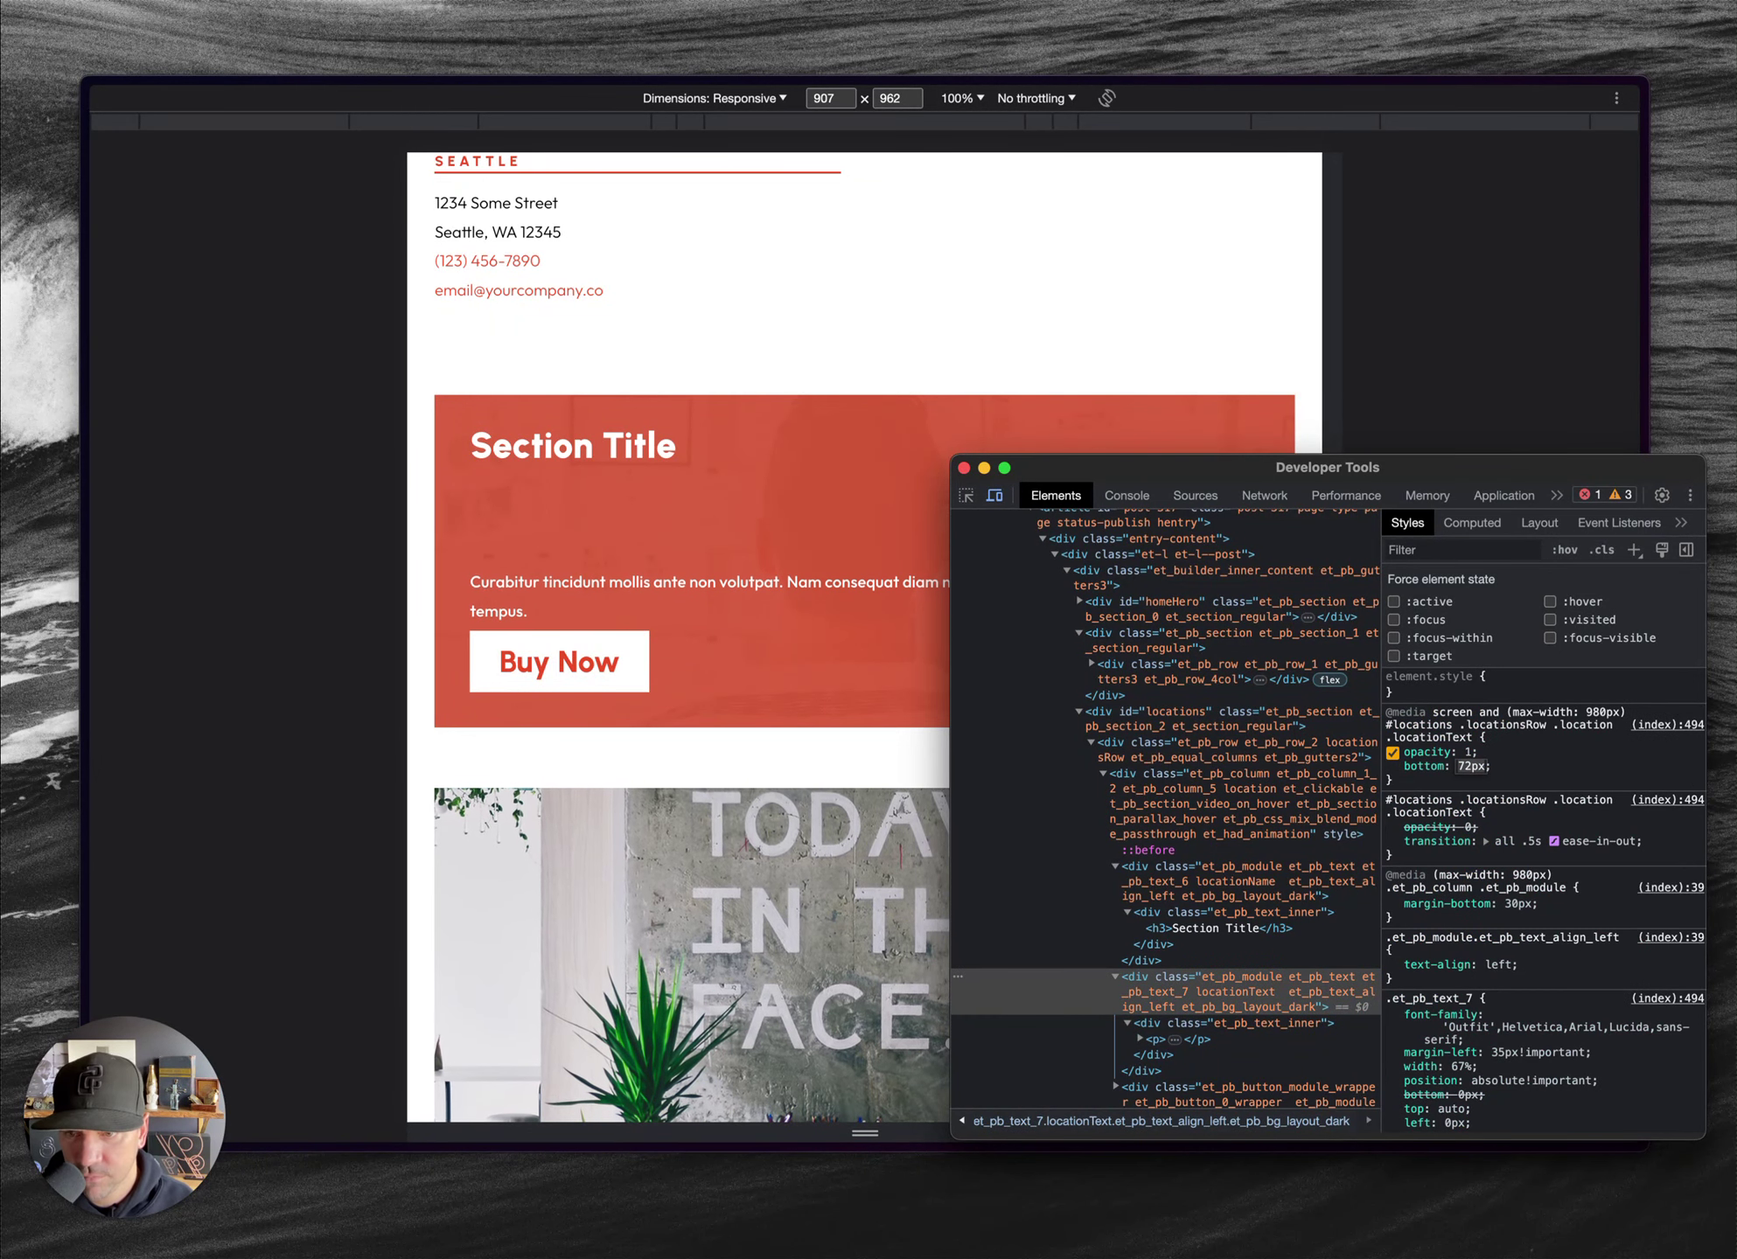
pyautogui.press('Up')
pyautogui.press('Up')
pyautogui.press('Up')
pyautogui.press('Up')
pyautogui.press('Up')
pyautogui.press('Up')
pyautogui.press('Up')
pyautogui.press('Up')
pyautogui.press('Up')
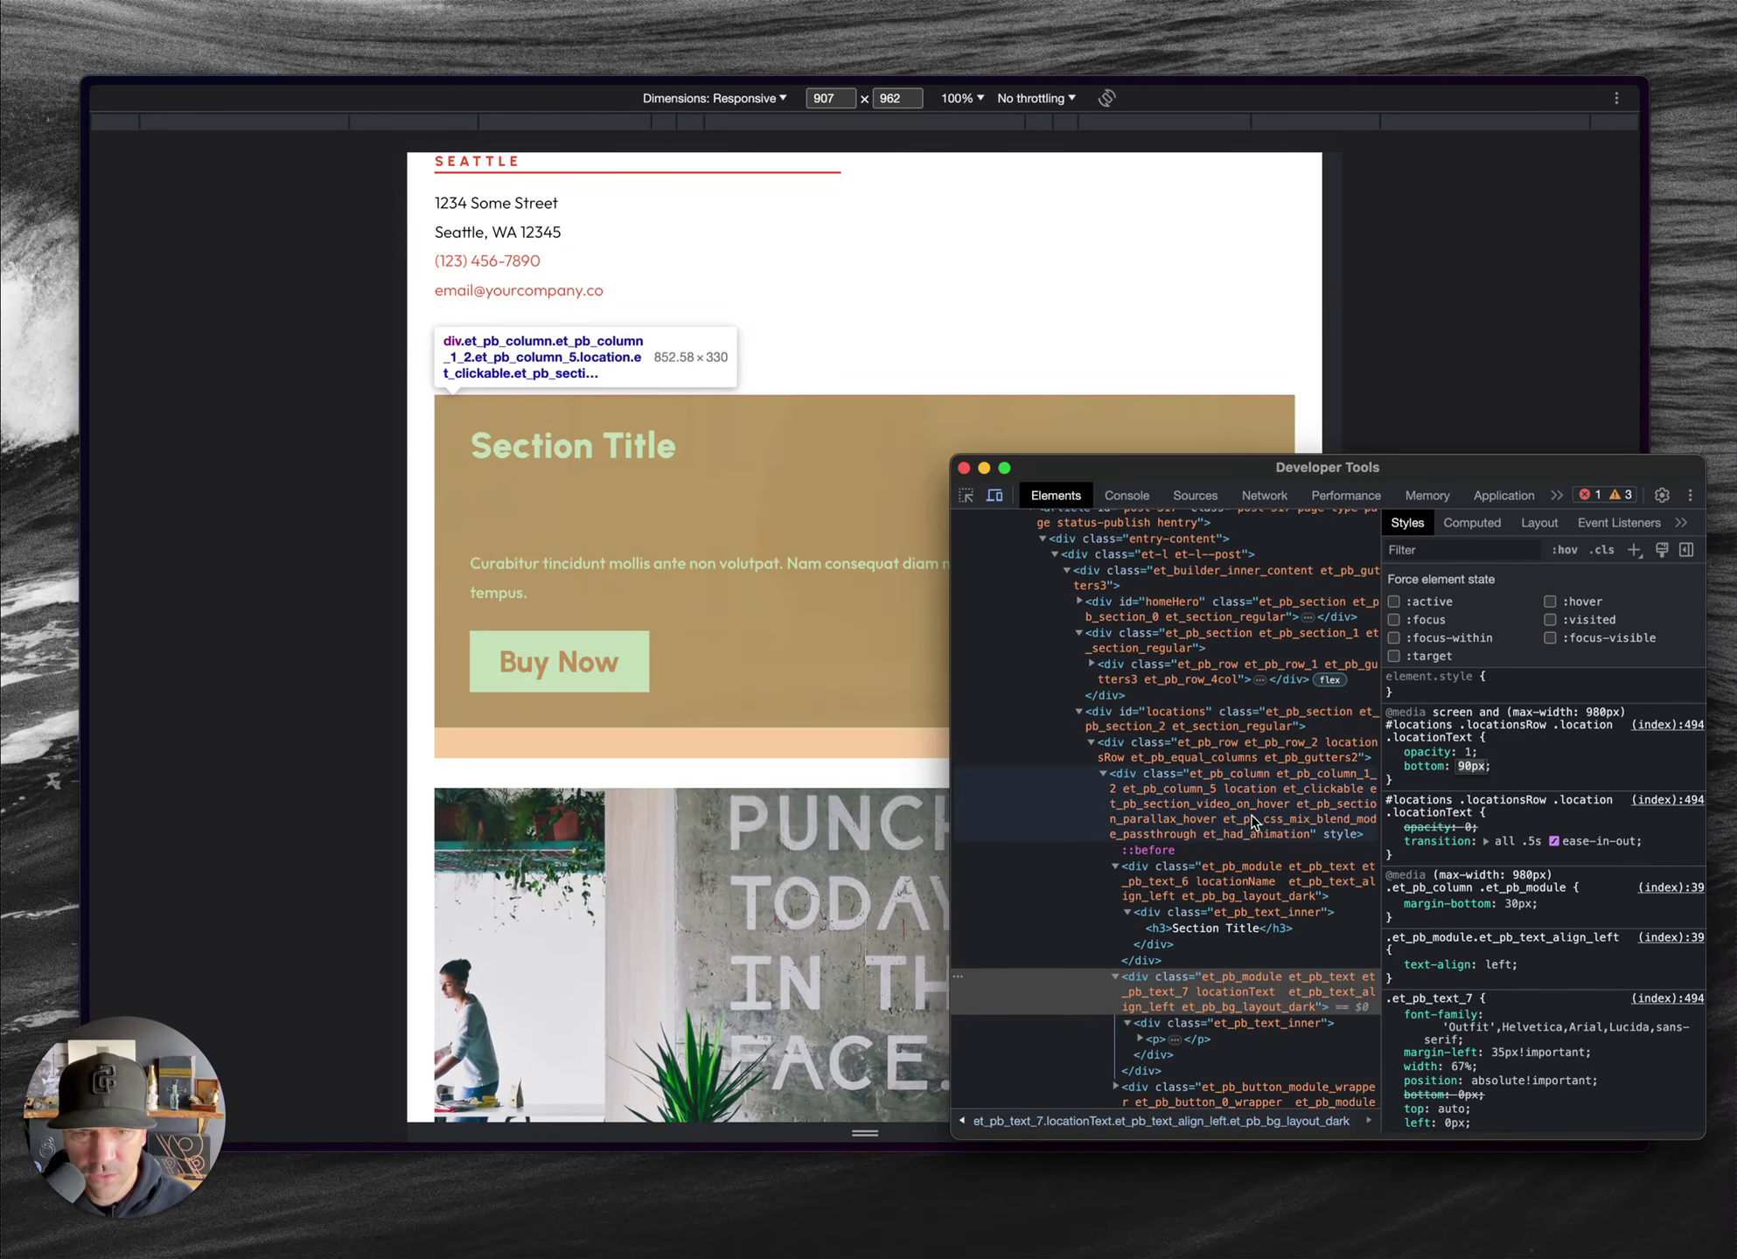
# - In the 980px media query of tutorial.css, set the bottom offsets of .locationName to 255px and .locationText to 90px
pyautogui.click(1259, 889)
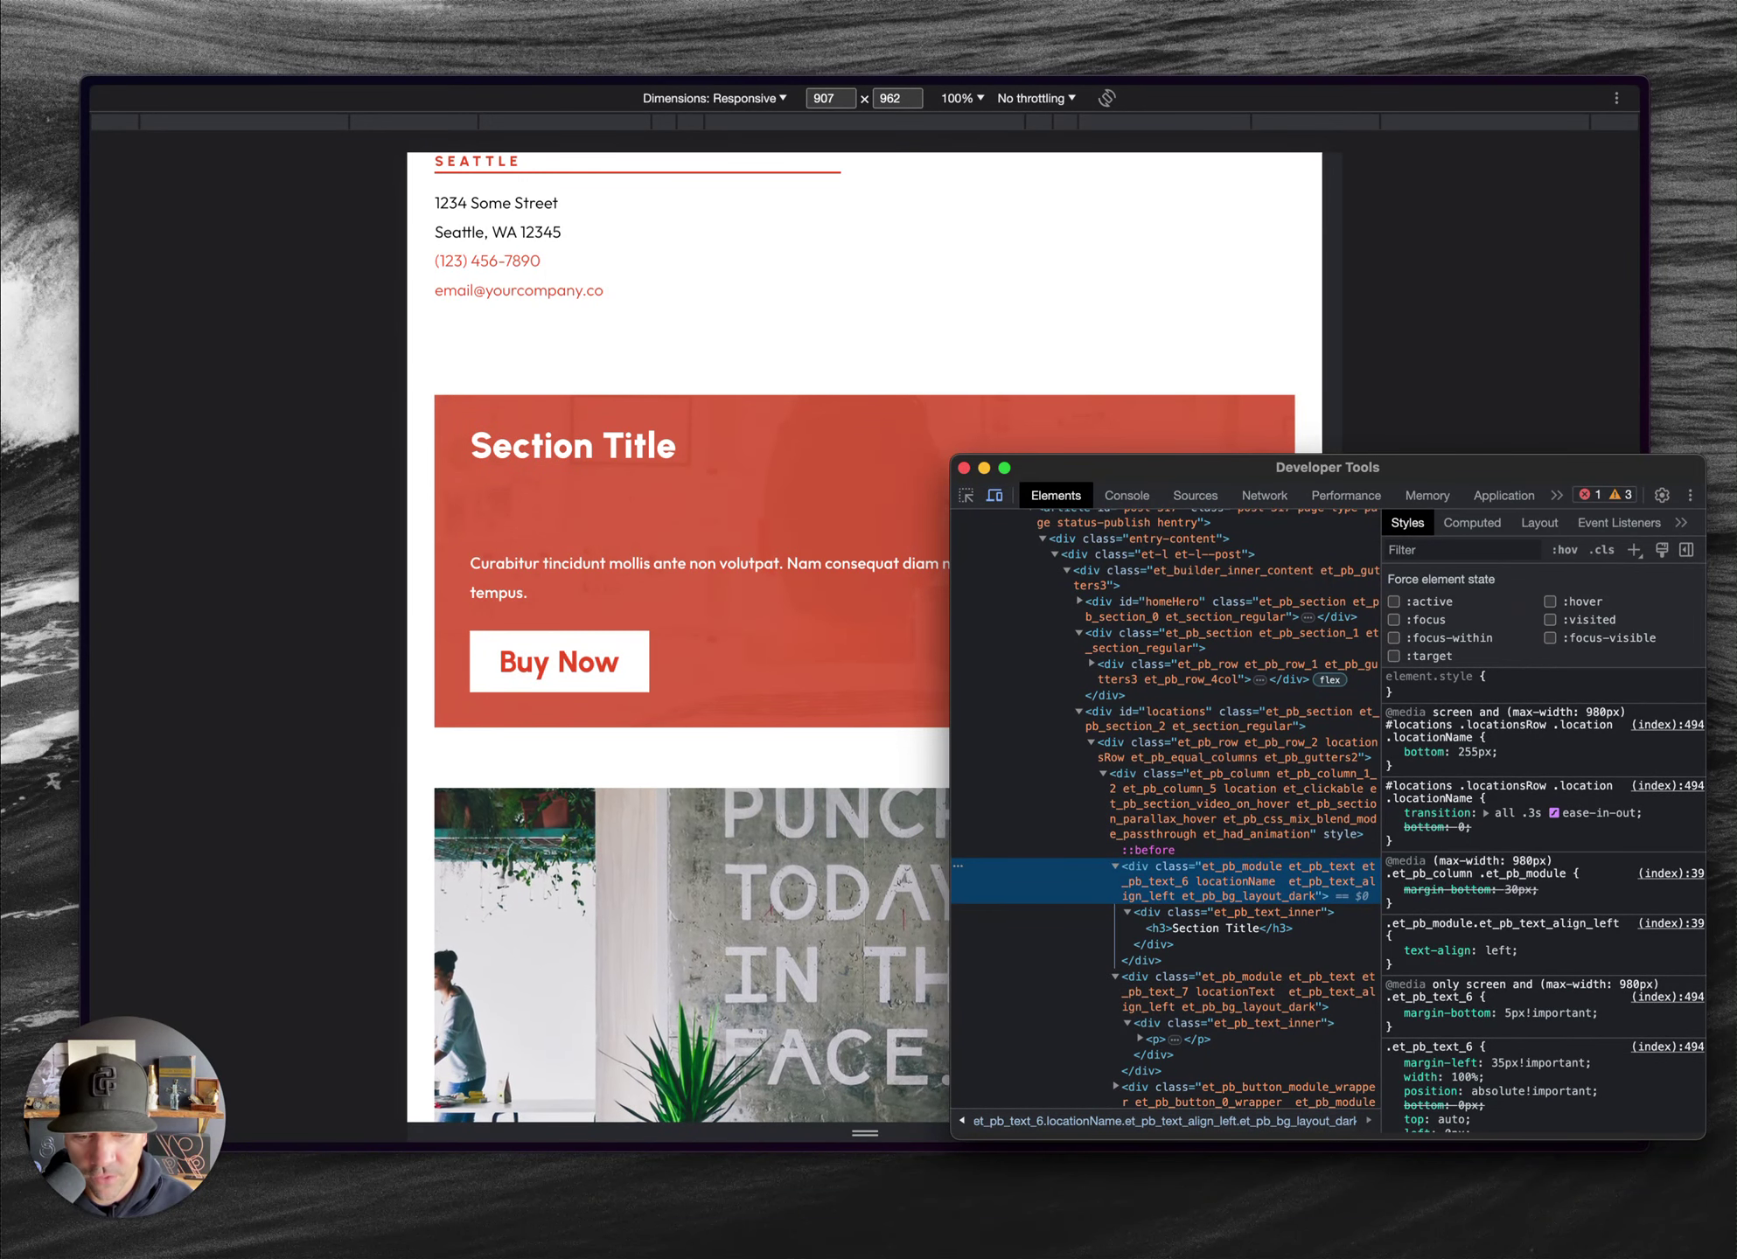
pyautogui.press('super+Tab')
pyautogui.scroll(-5, 1143, 737)
pyautogui.click(1038, 829)
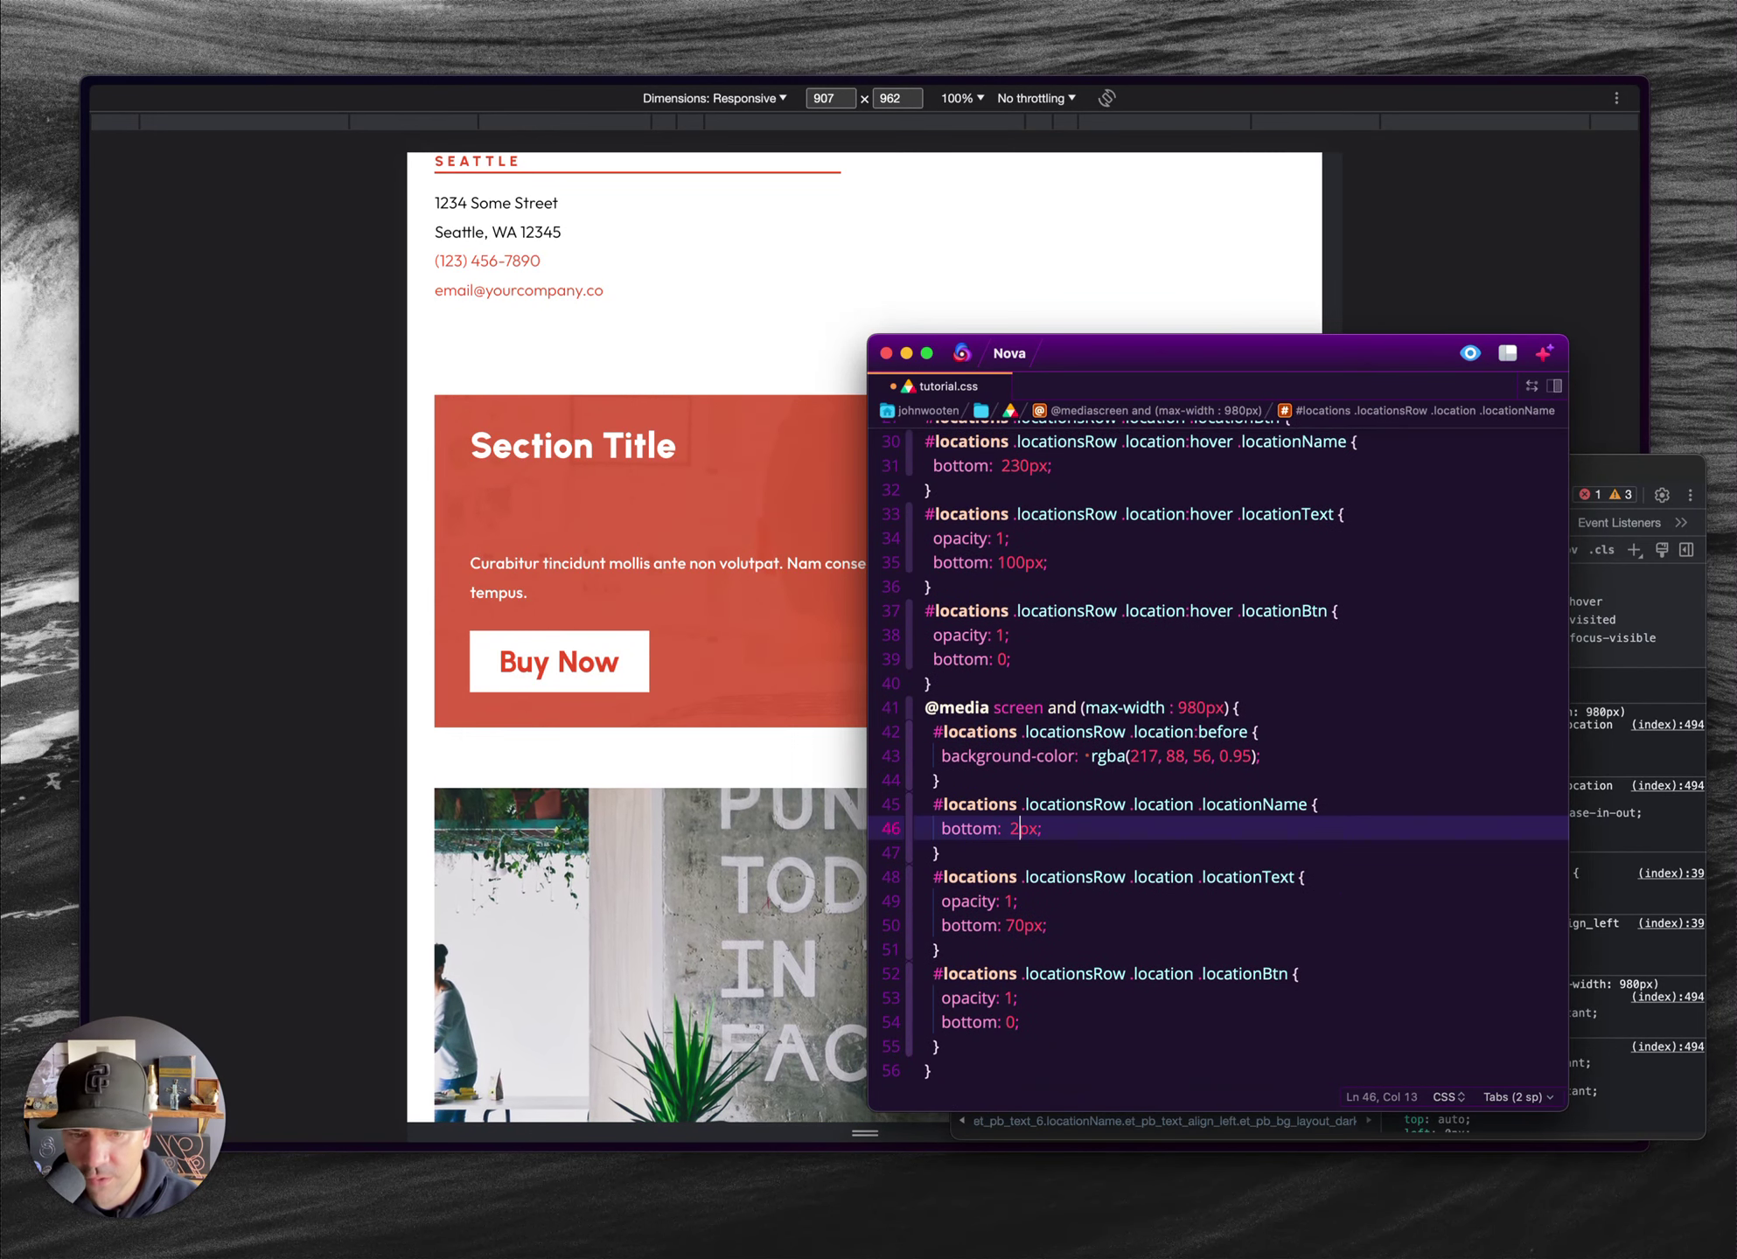
pyautogui.click(1013, 927)
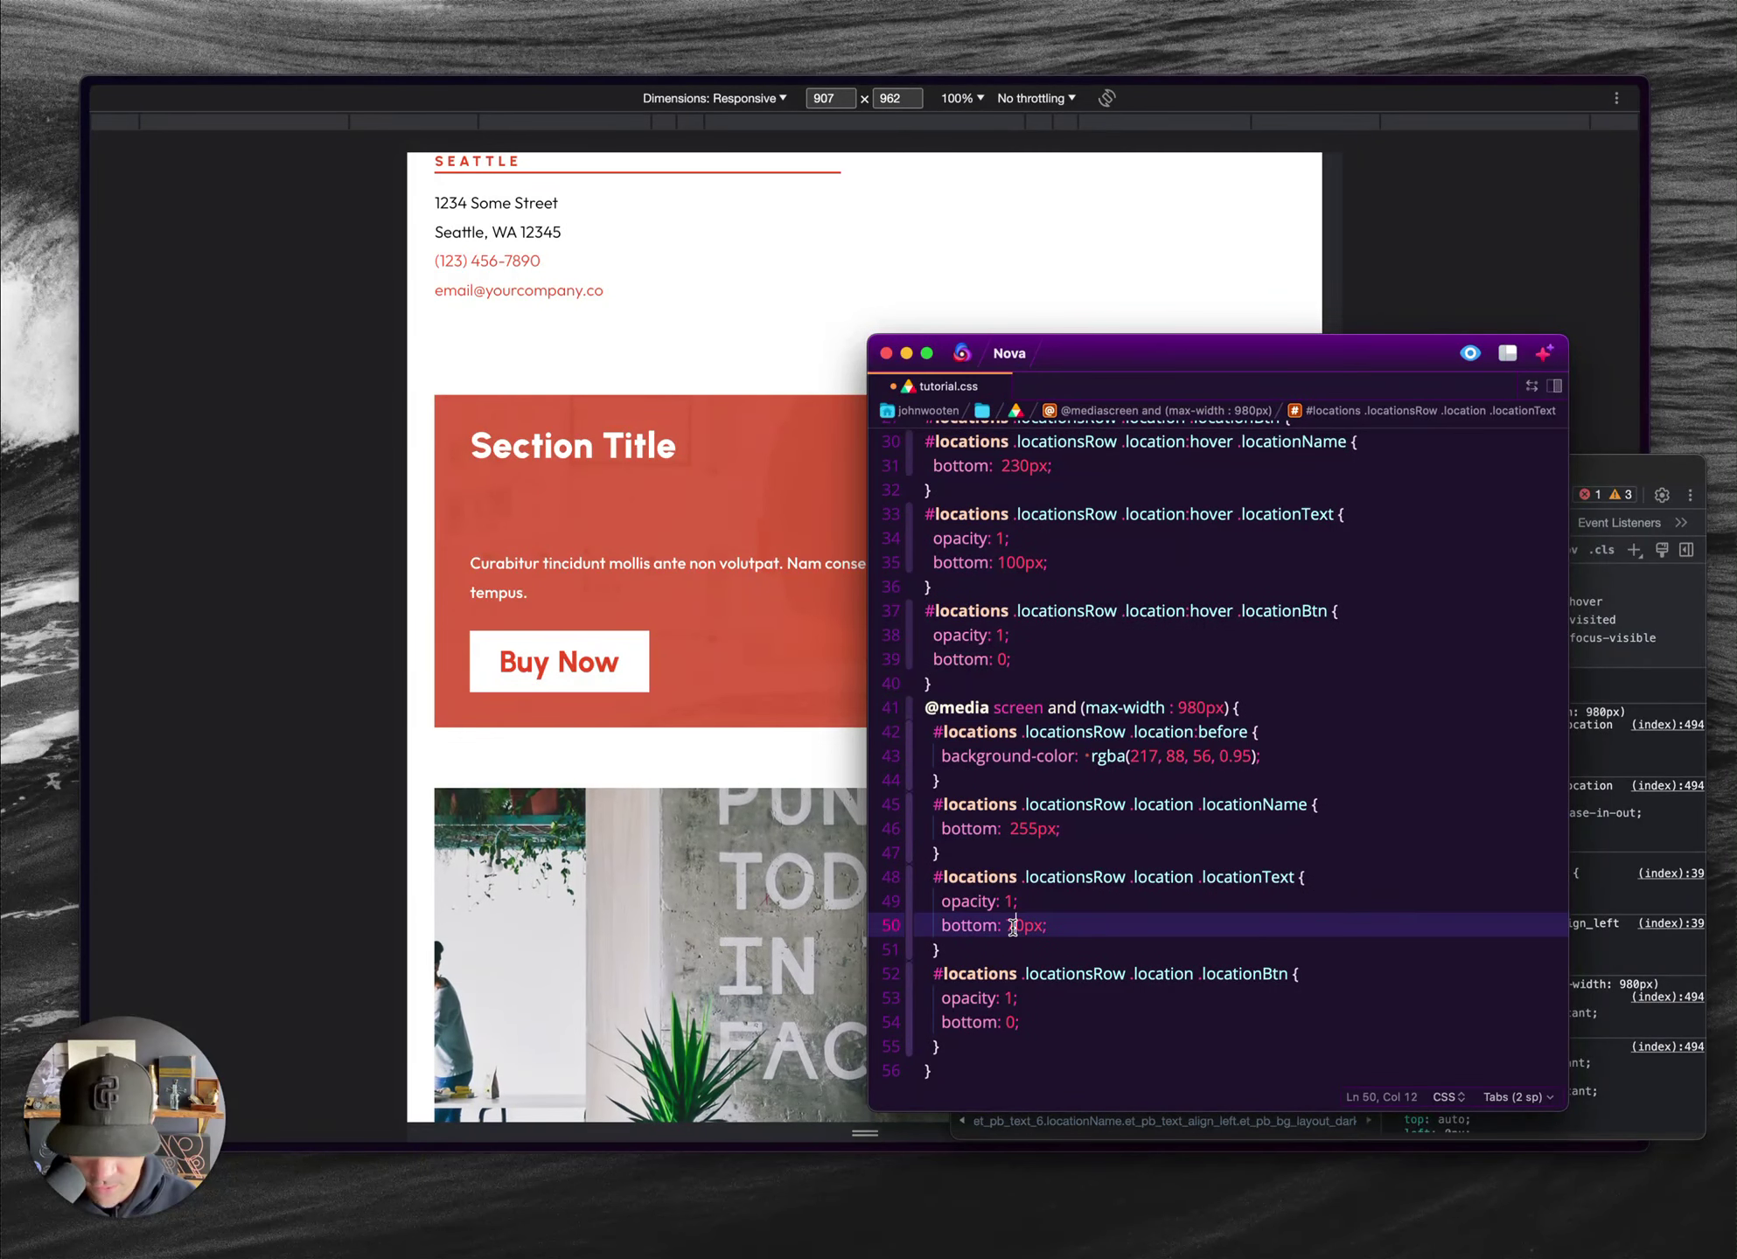
# - Save tutorial.css, copy its entire code and return to the Divi builder page
pyautogui.press('super+a')
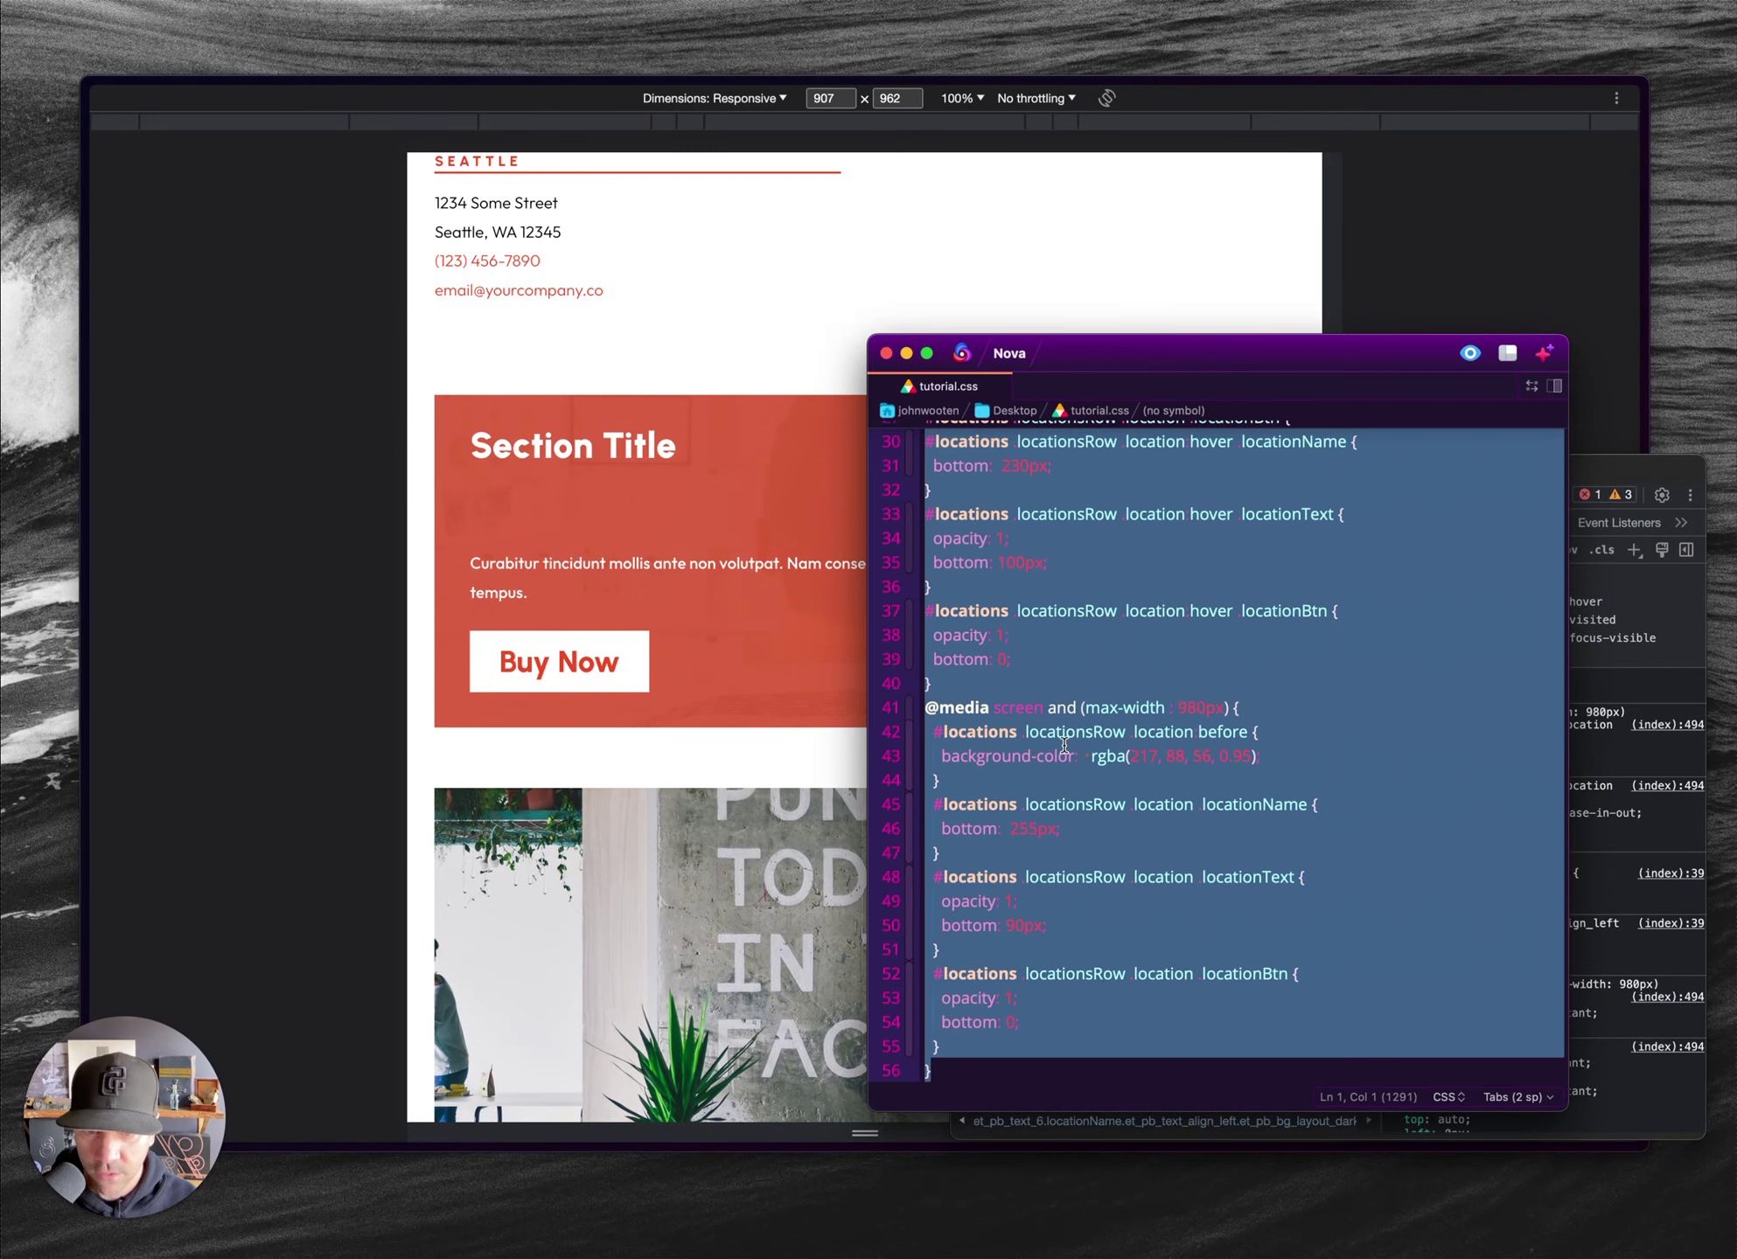
pyautogui.click(725, 520)
pyautogui.hotkey('ctrl', 'Tab')
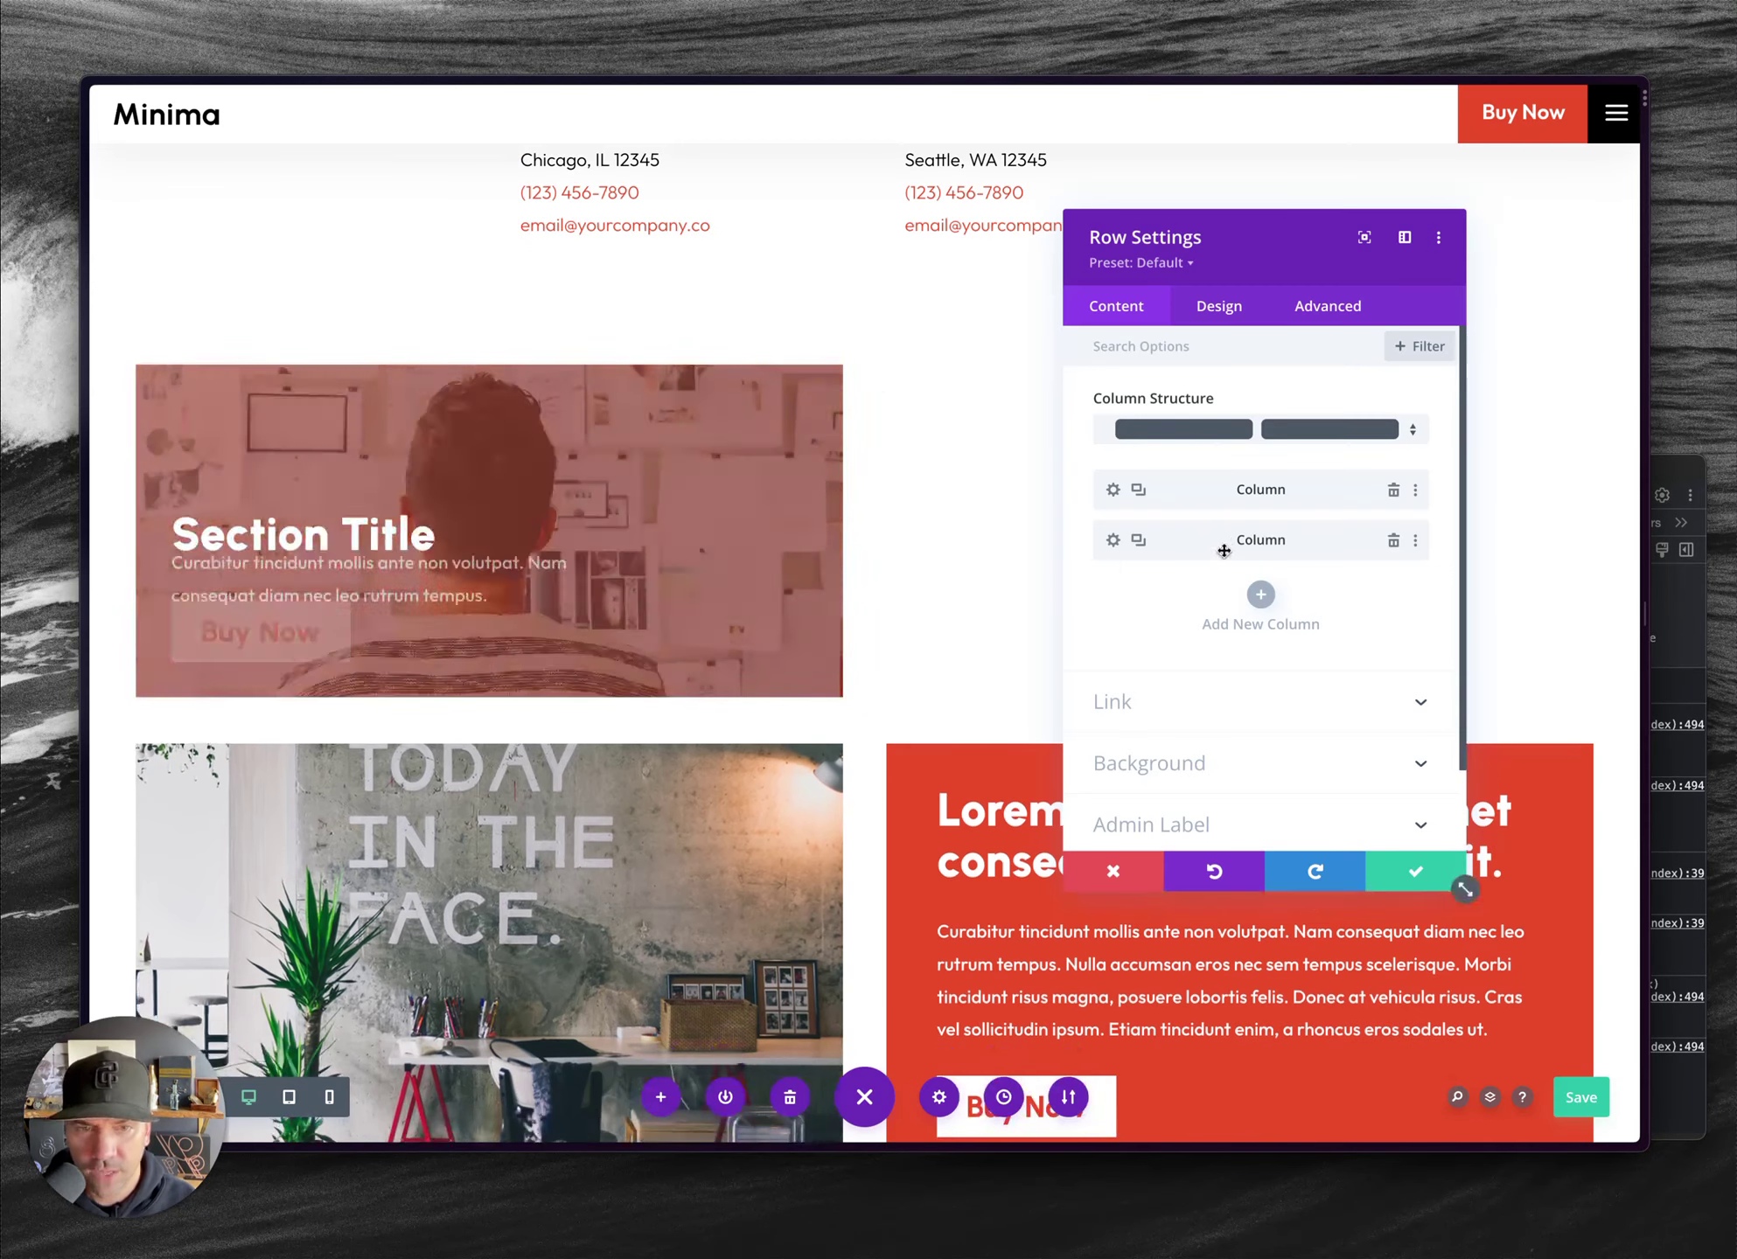
# - Leave the row settings, paste the copied tutorial.css code into the page's Custom CSS and confirm the page settings
pyautogui.click(1415, 878)
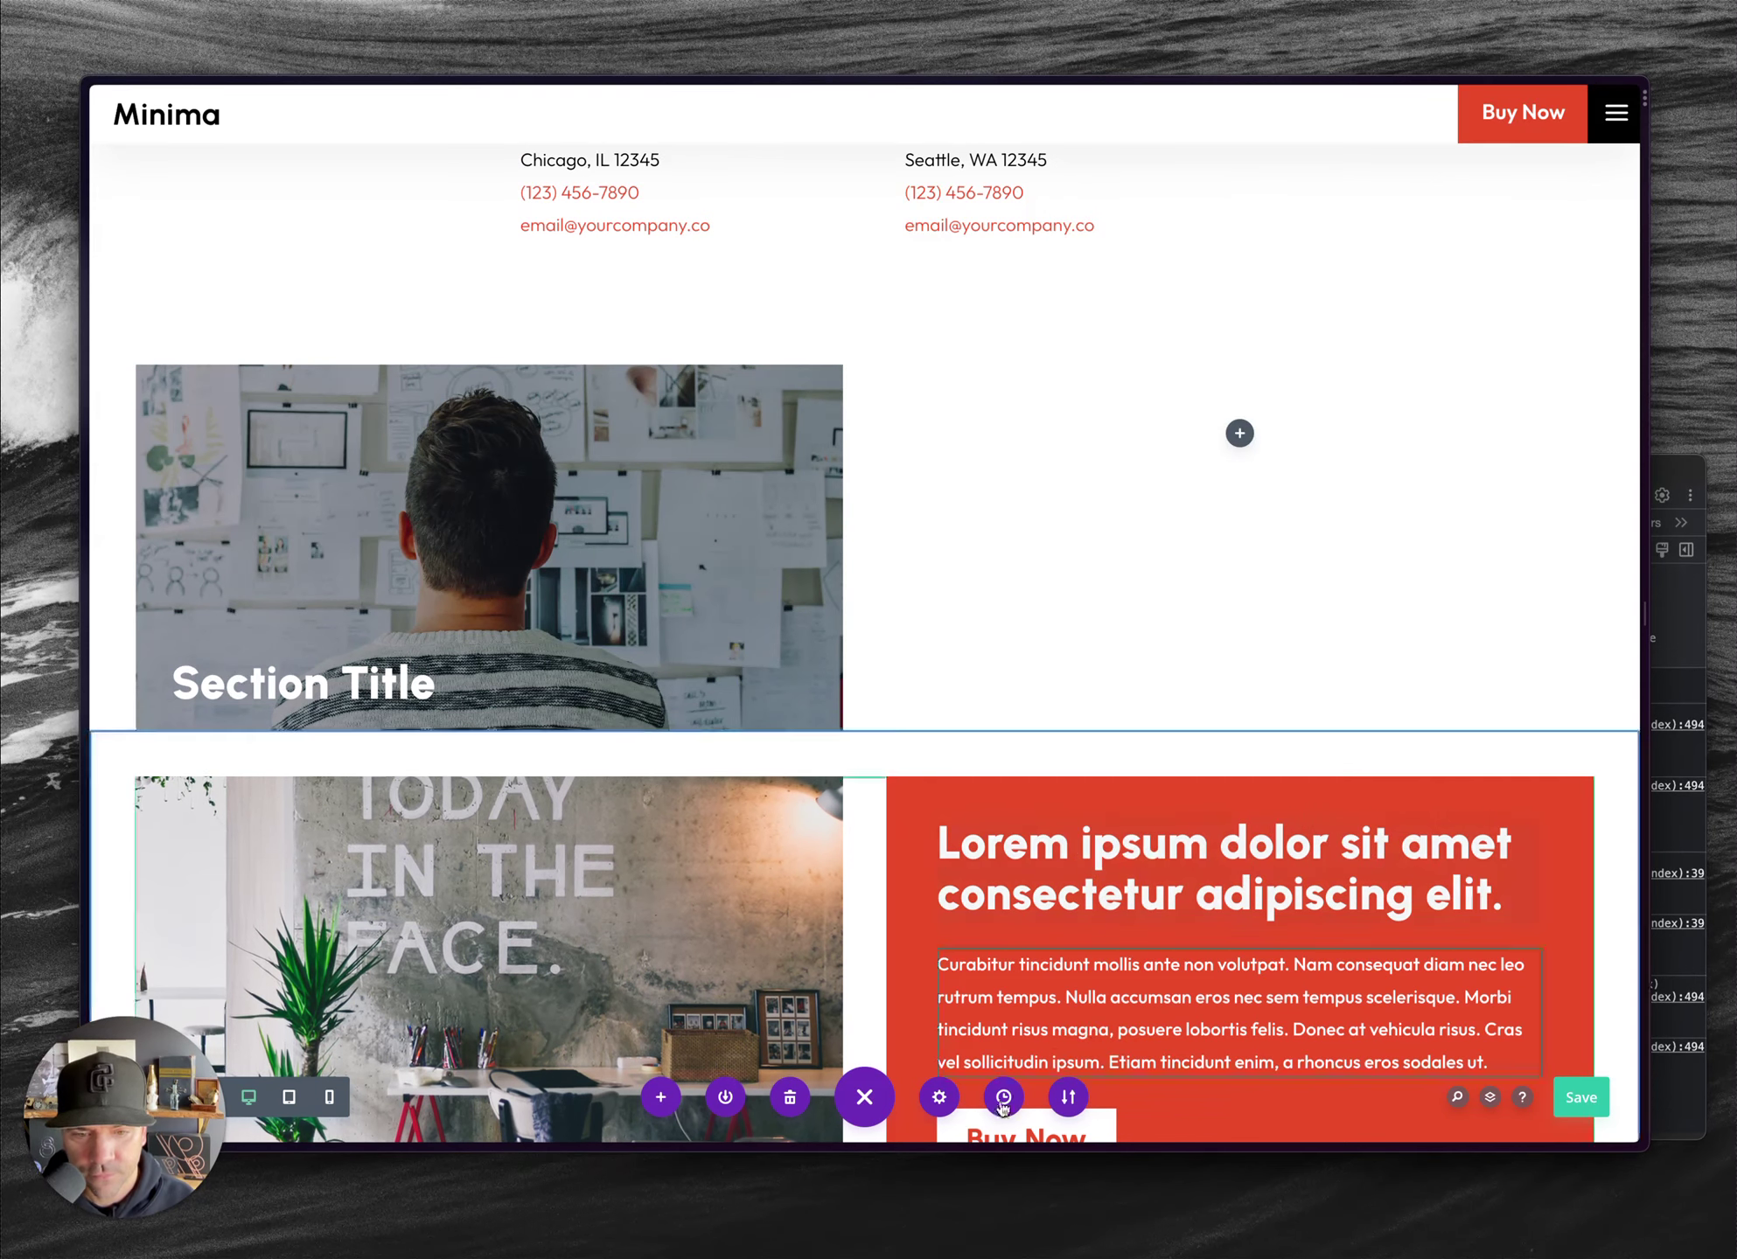
pyautogui.press('o')
pyautogui.click(1308, 293)
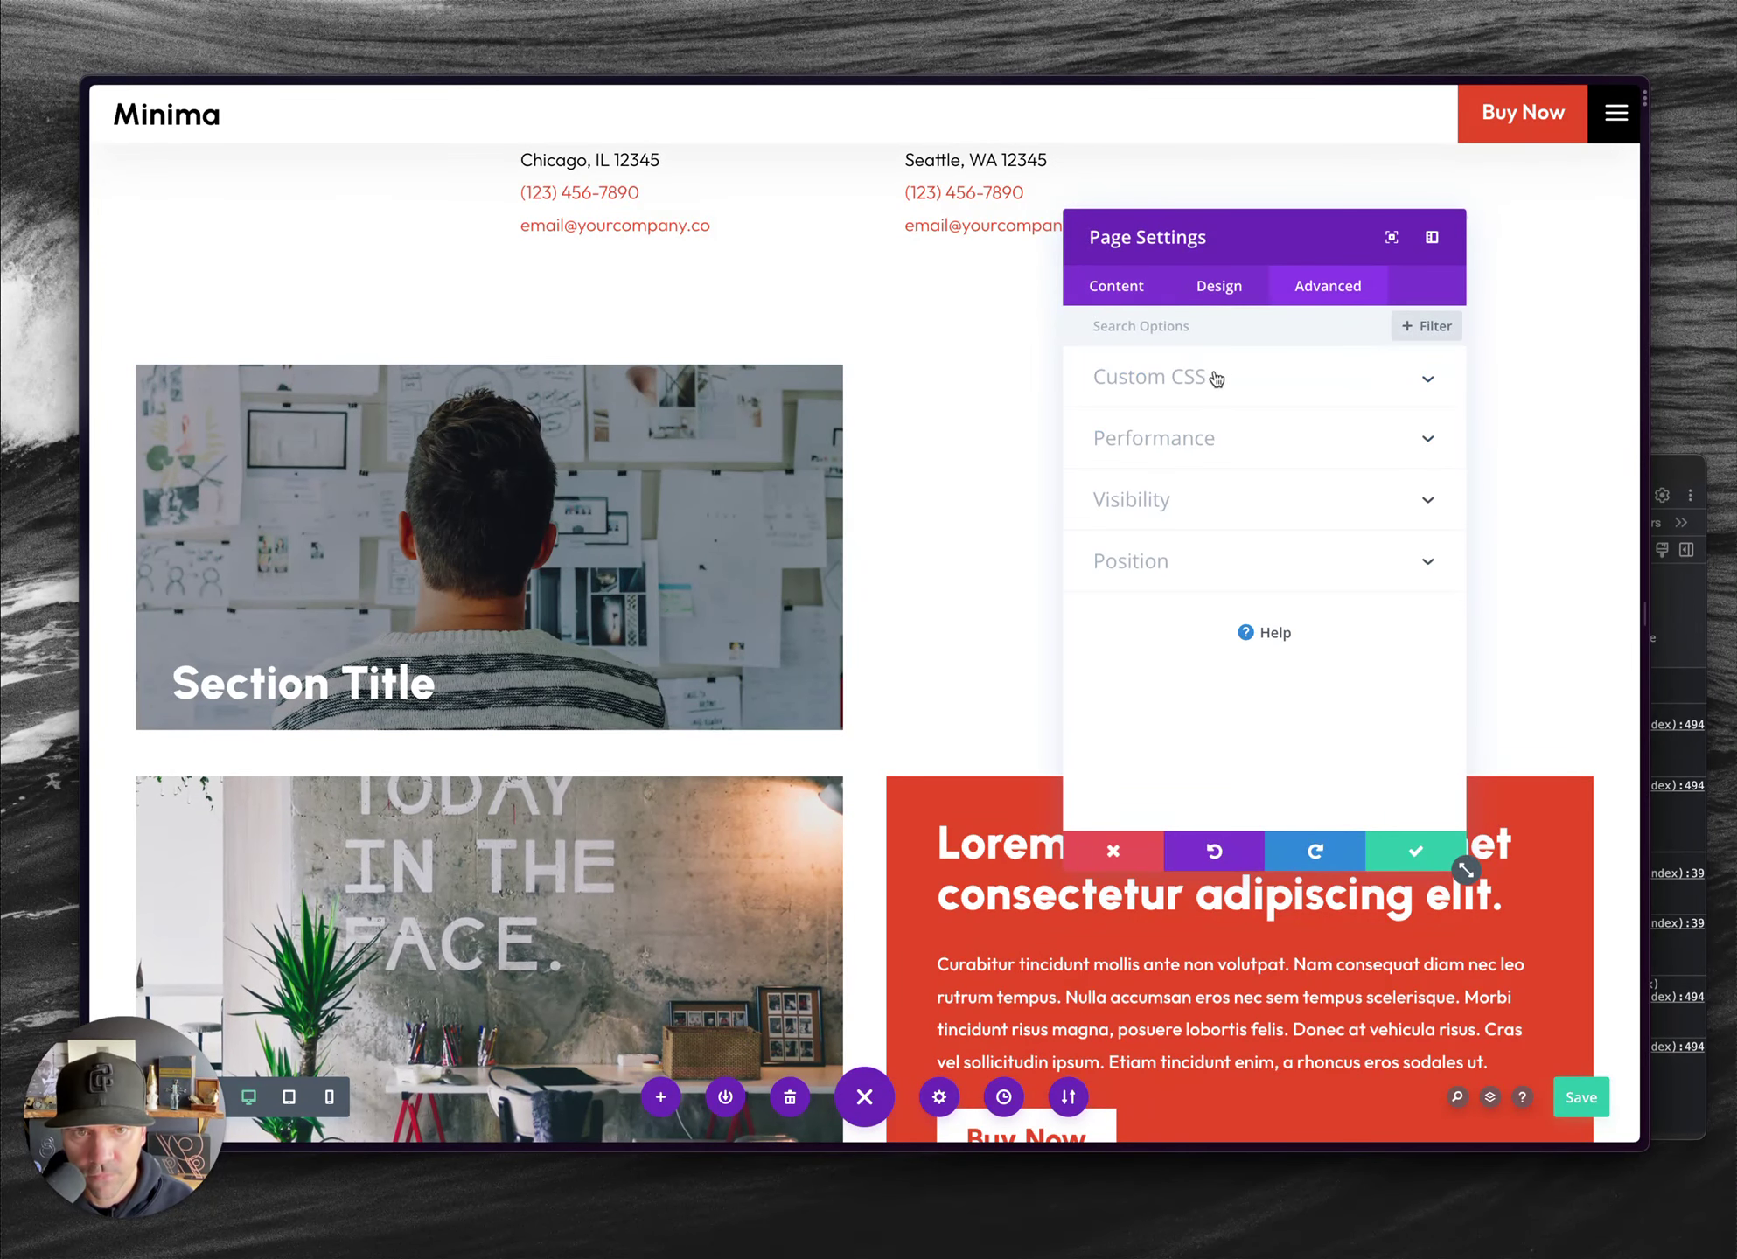
pyautogui.click(1213, 376)
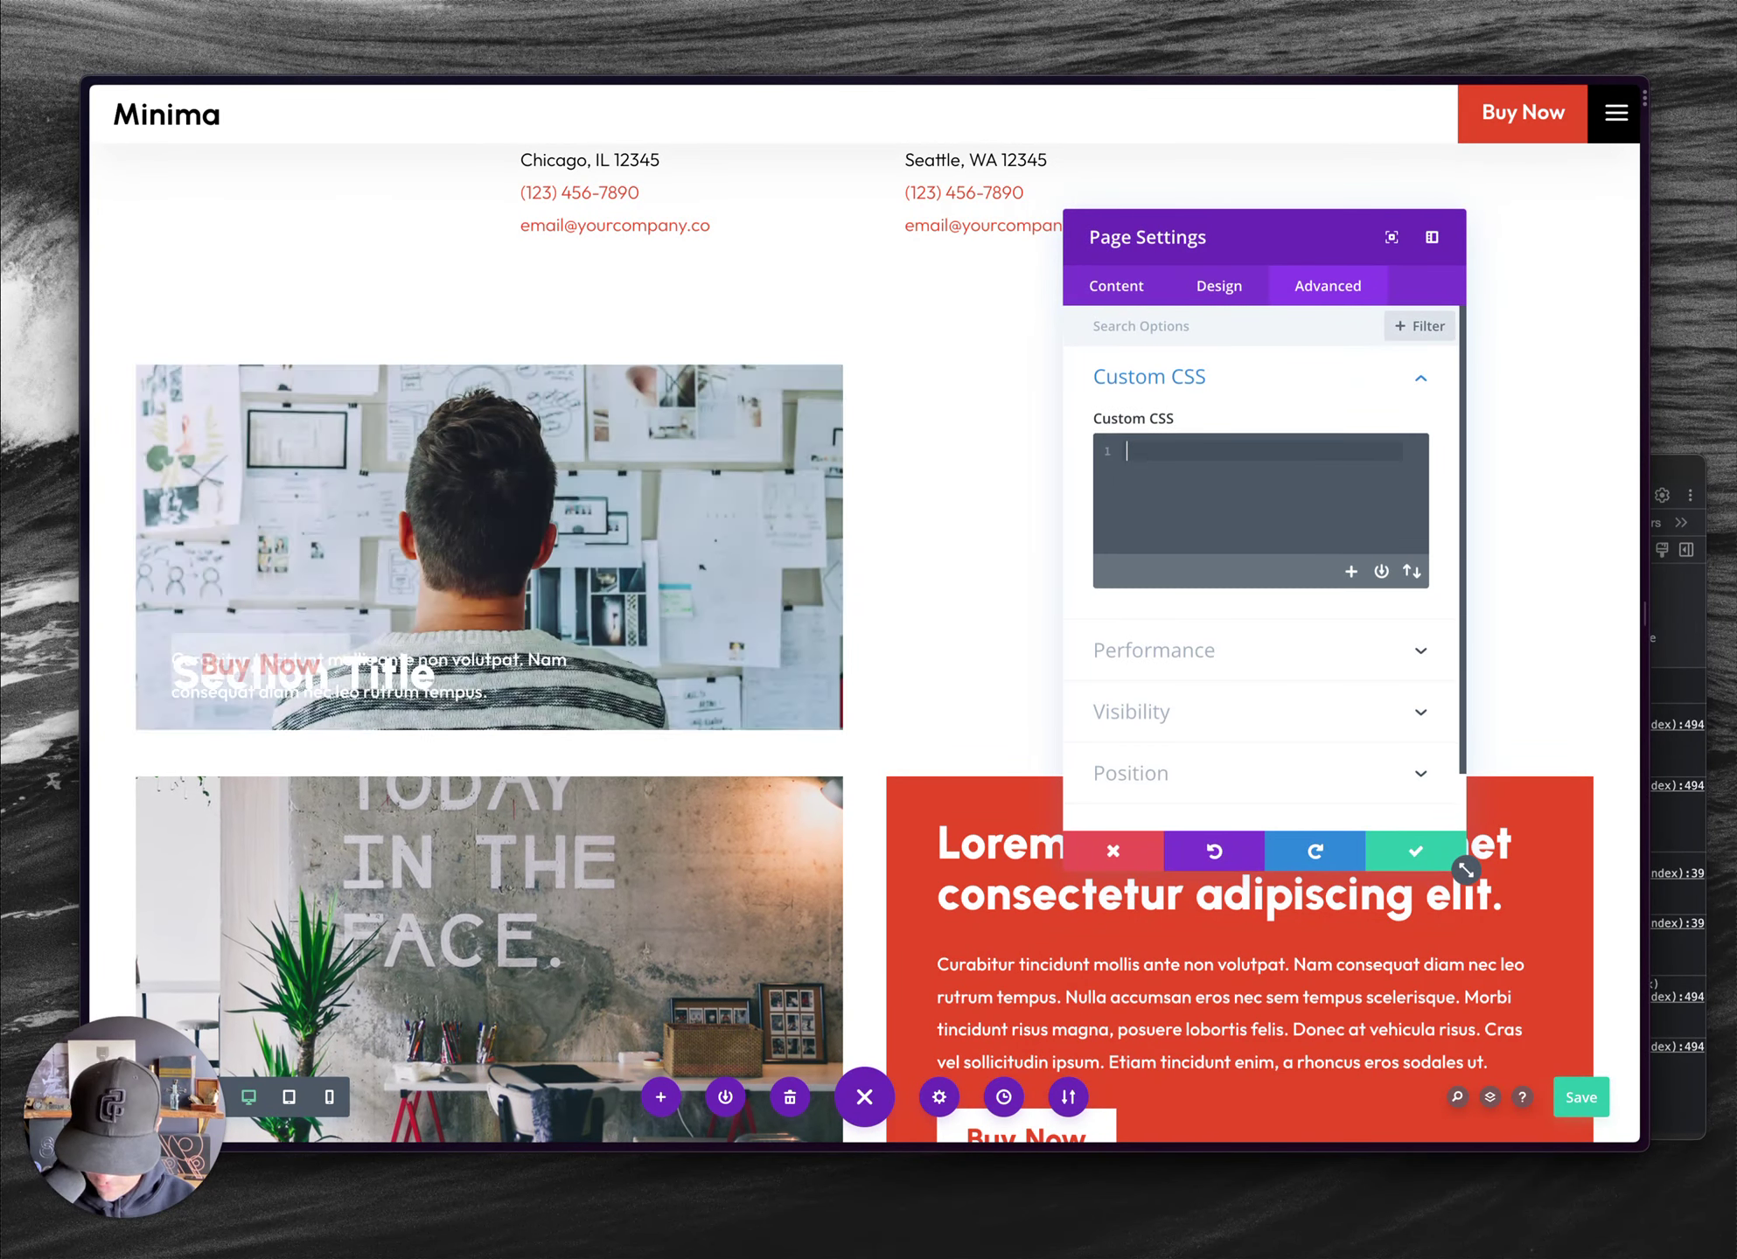
pyautogui.scroll(-10, 1287, 613)
pyautogui.click(1412, 849)
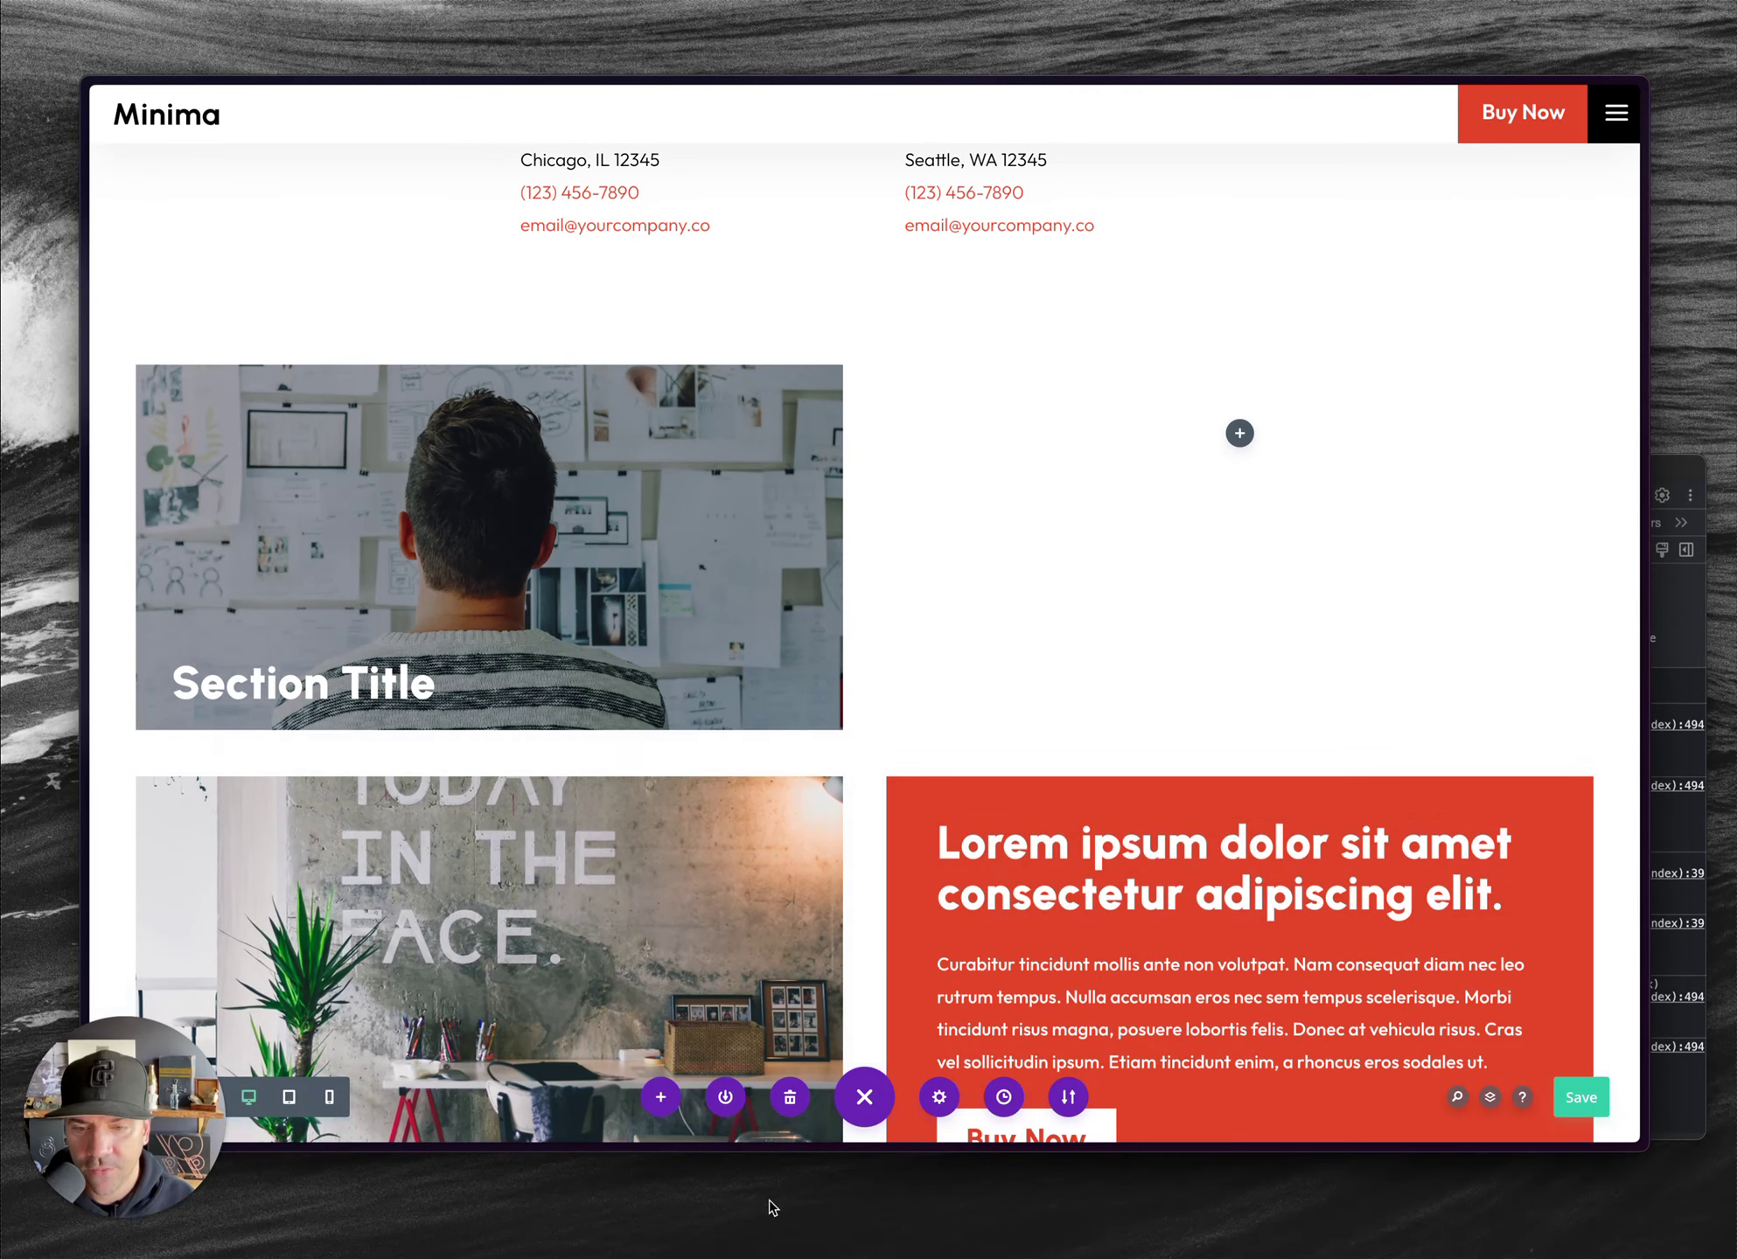
# - In tablet view, set the card's paragraph text module to a tablet width of 50% and save the page
pyautogui.click(288, 1097)
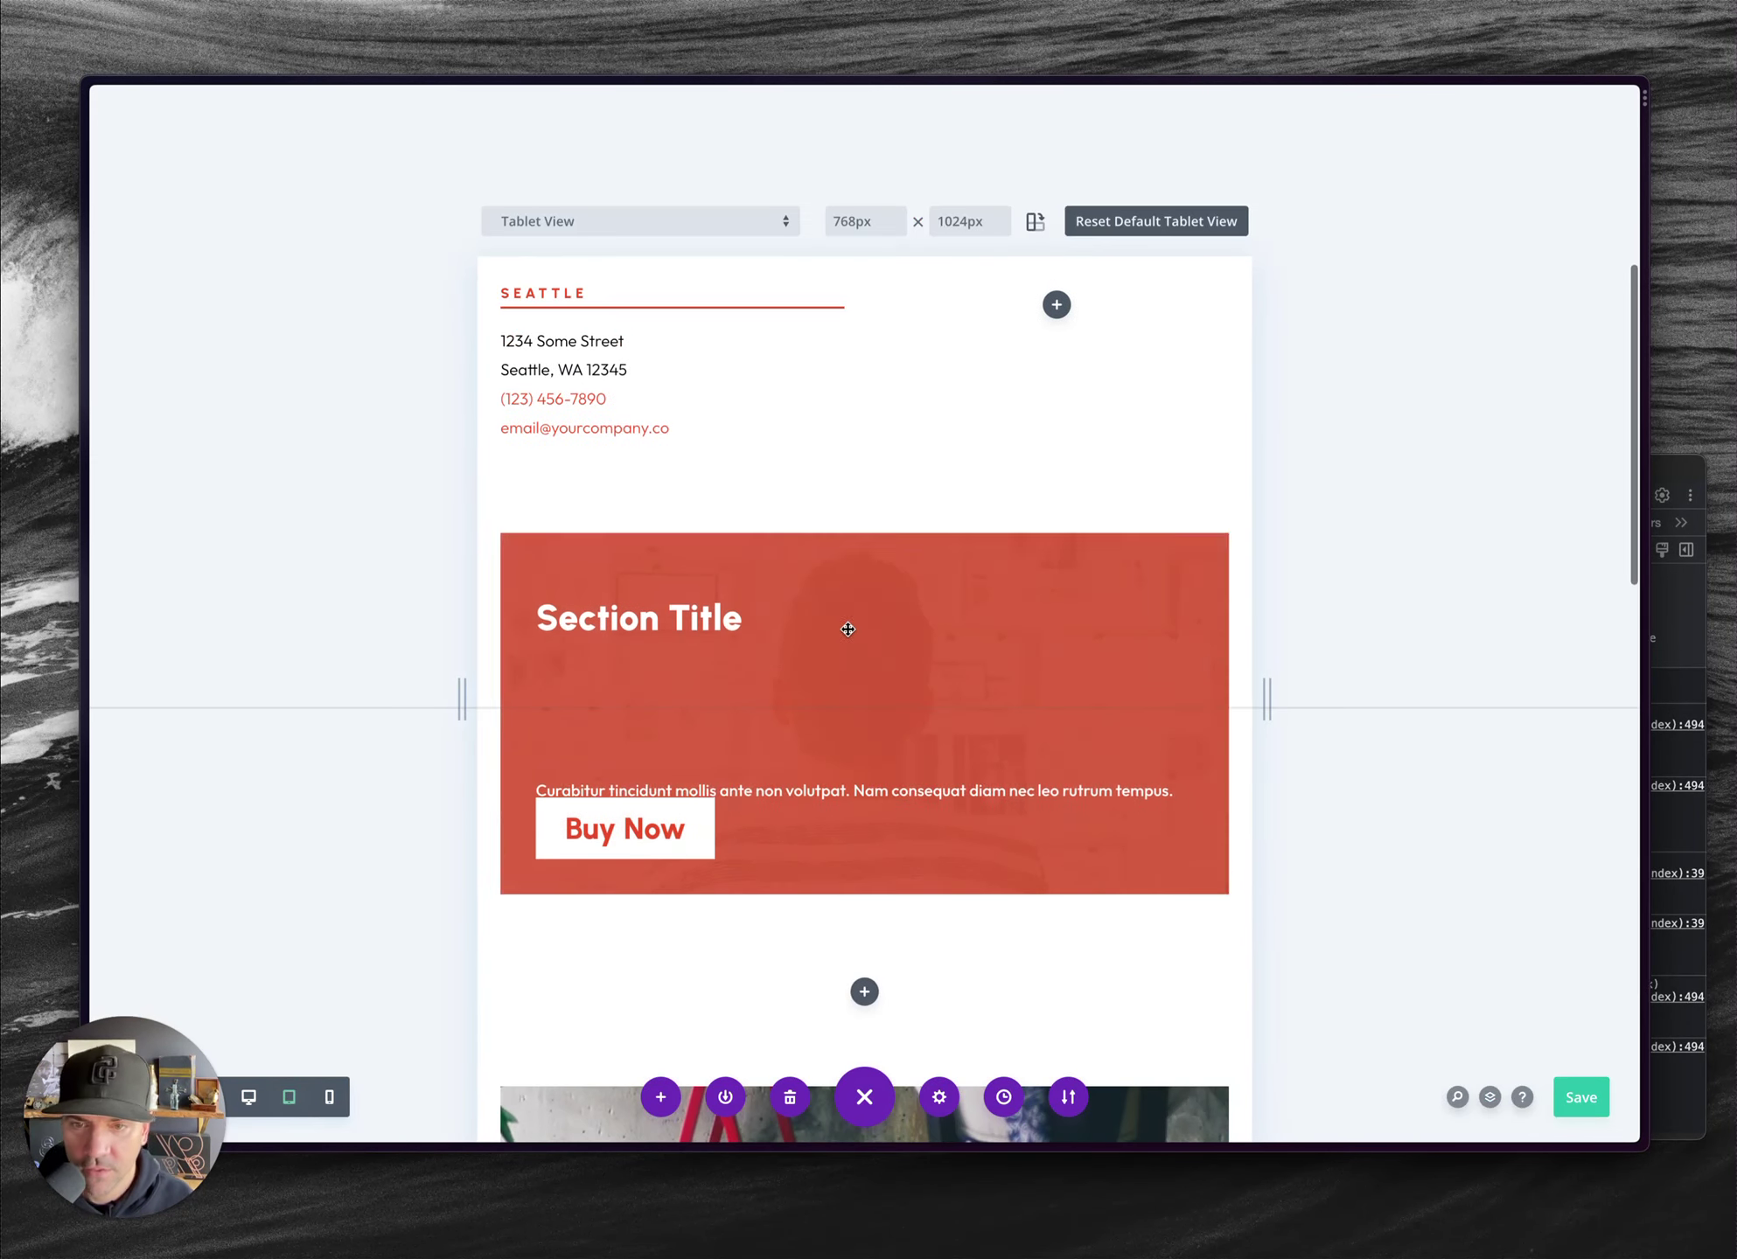
pyautogui.scroll(-3, 839, 612)
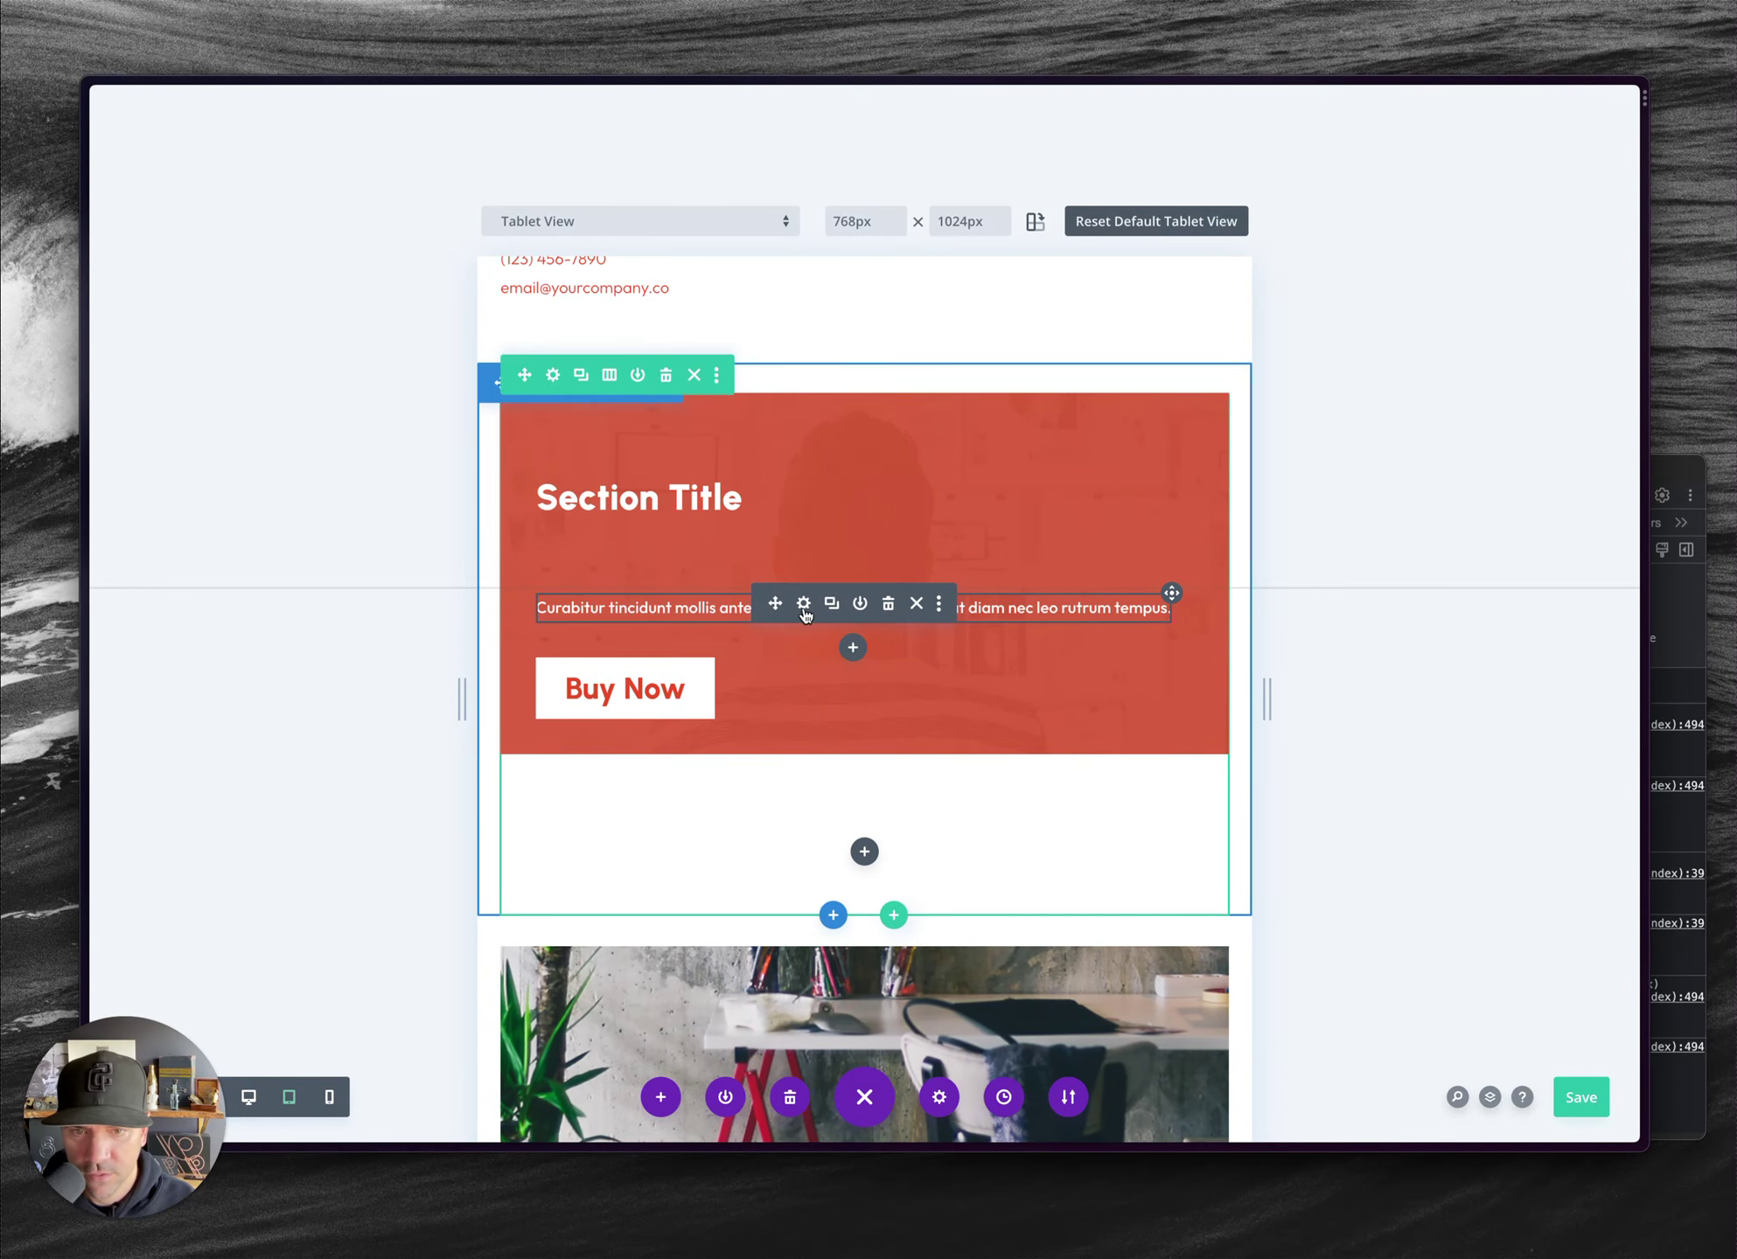
pyautogui.click(805, 605)
pyautogui.click(1218, 306)
pyautogui.click(1131, 538)
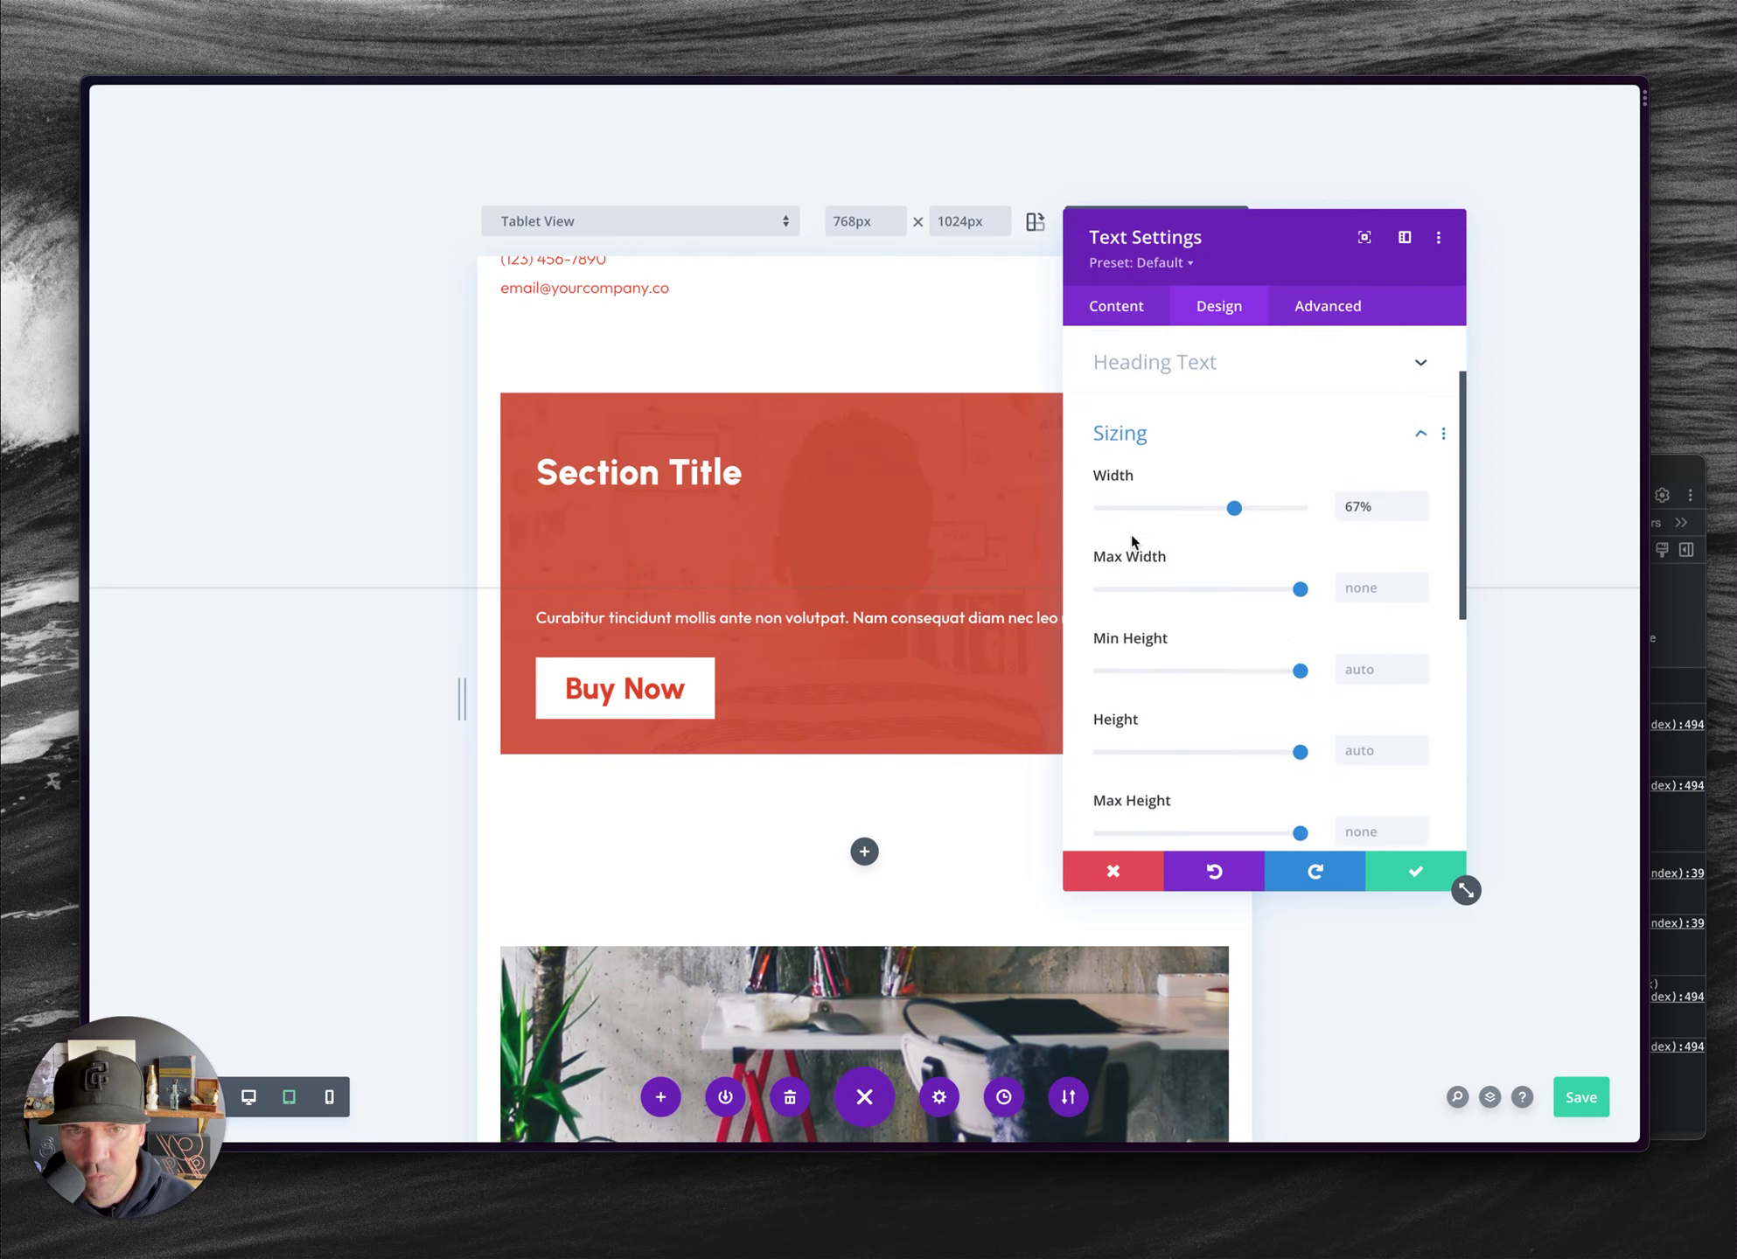
pyautogui.scroll(-2, 1274, 514)
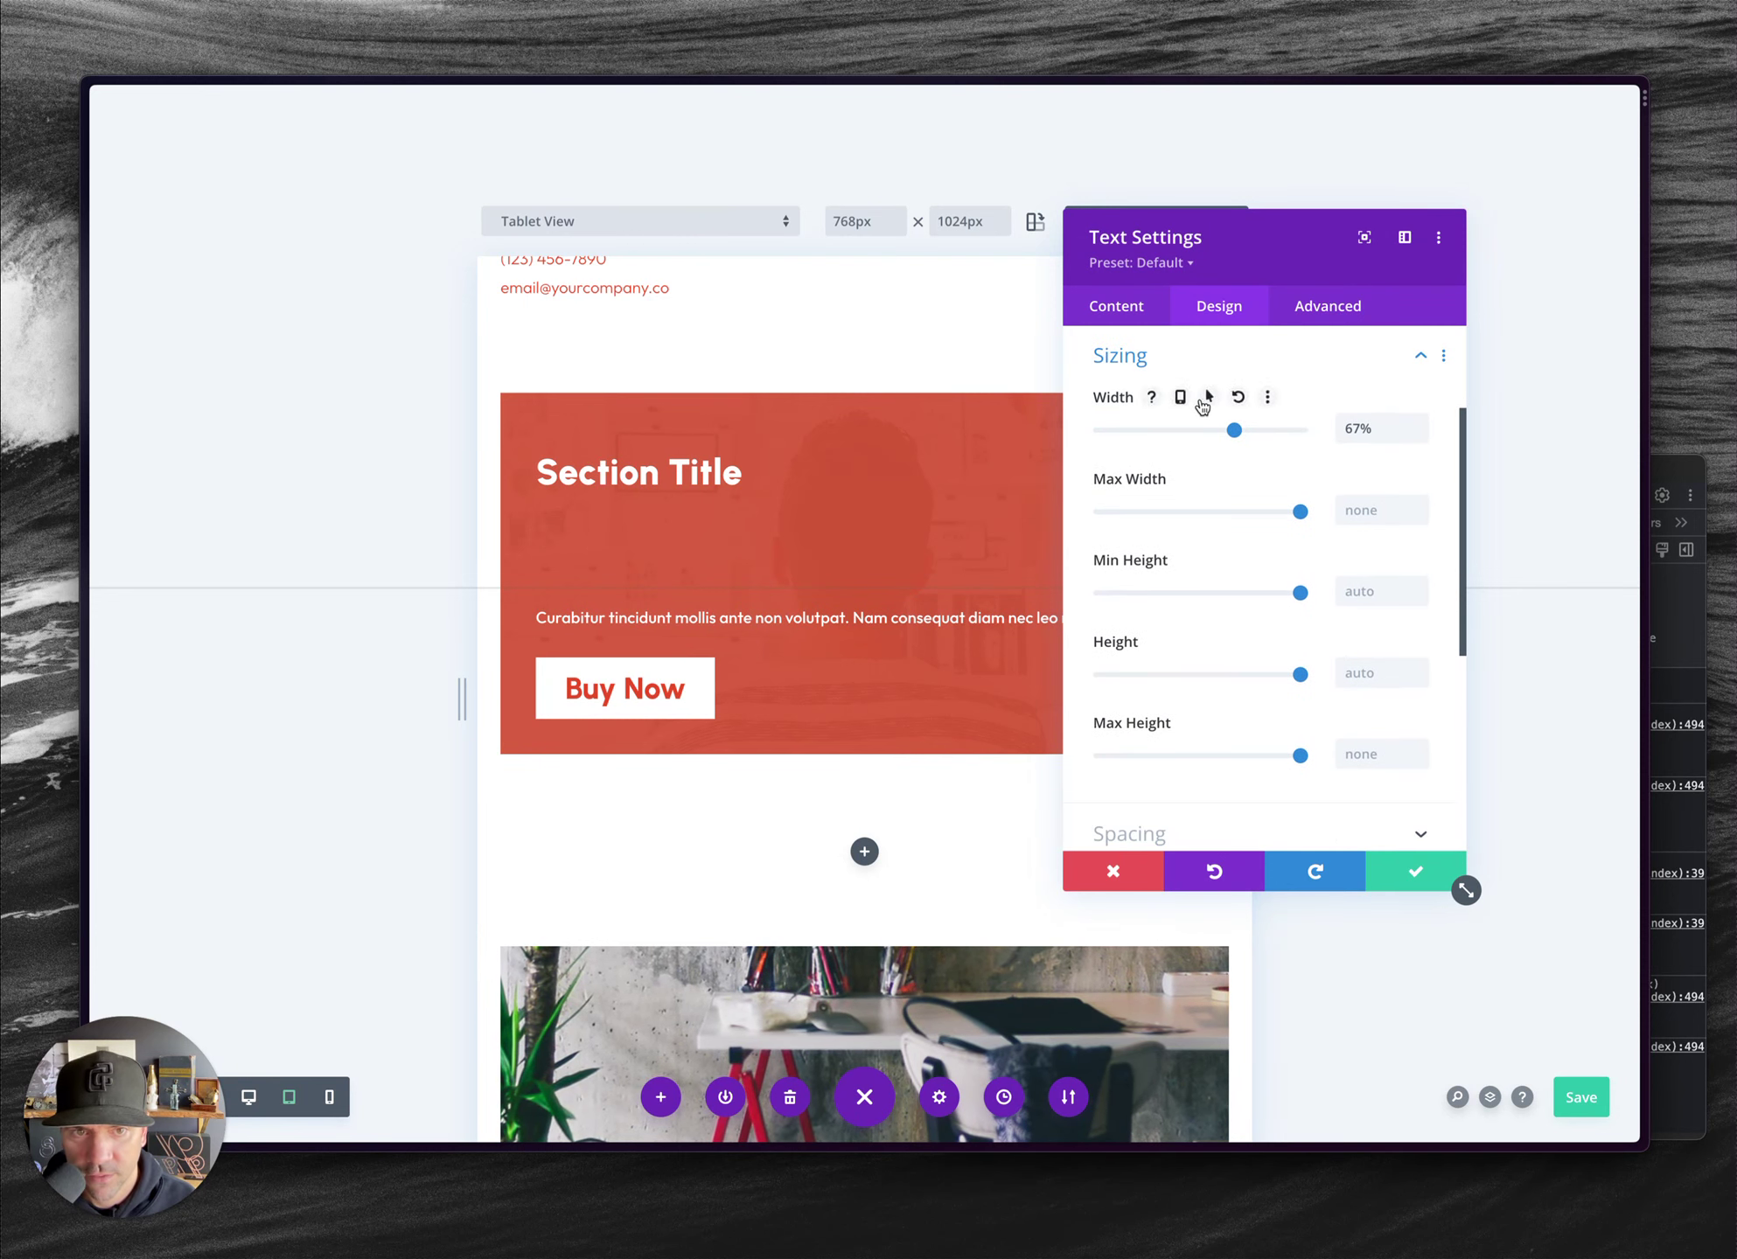
pyautogui.click(1182, 399)
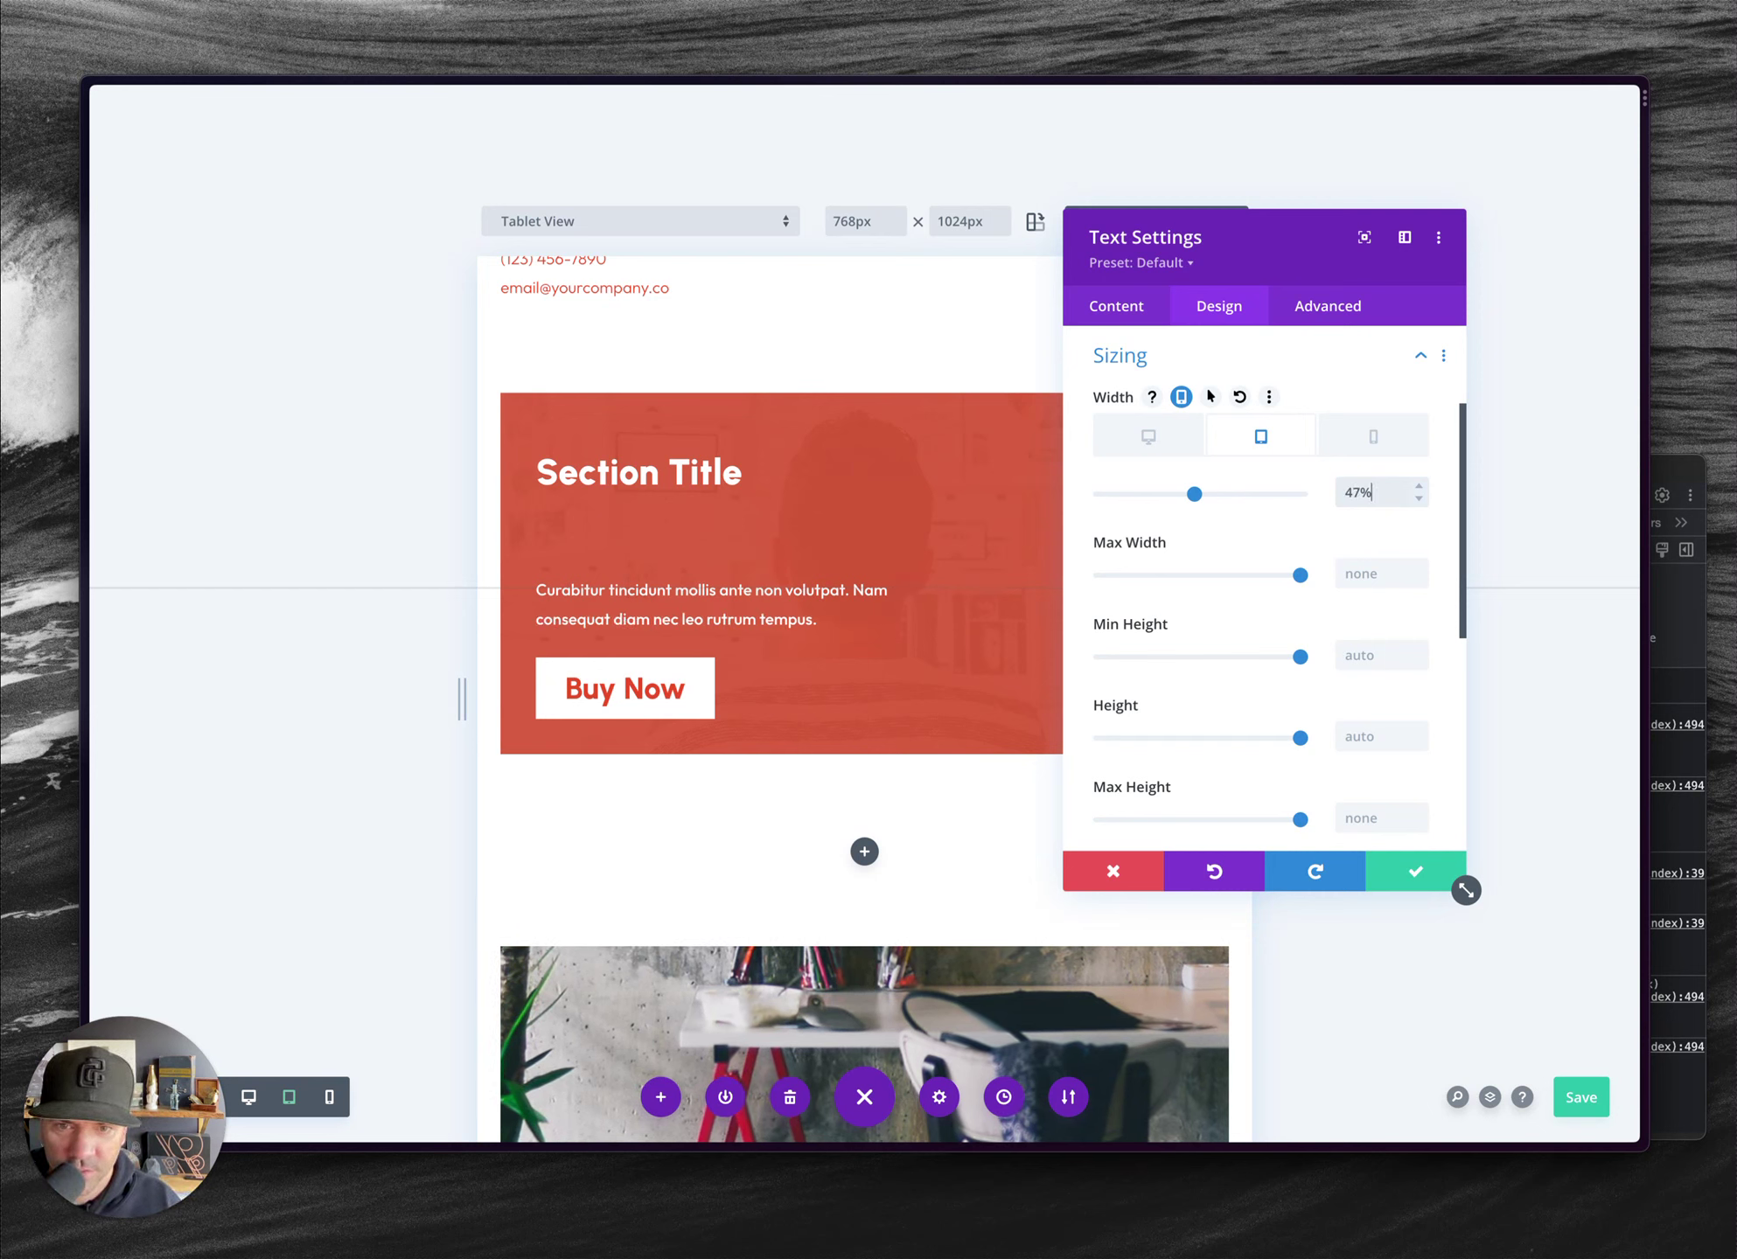
pyautogui.press('Down')
pyautogui.press('Down')
pyautogui.press('Down')
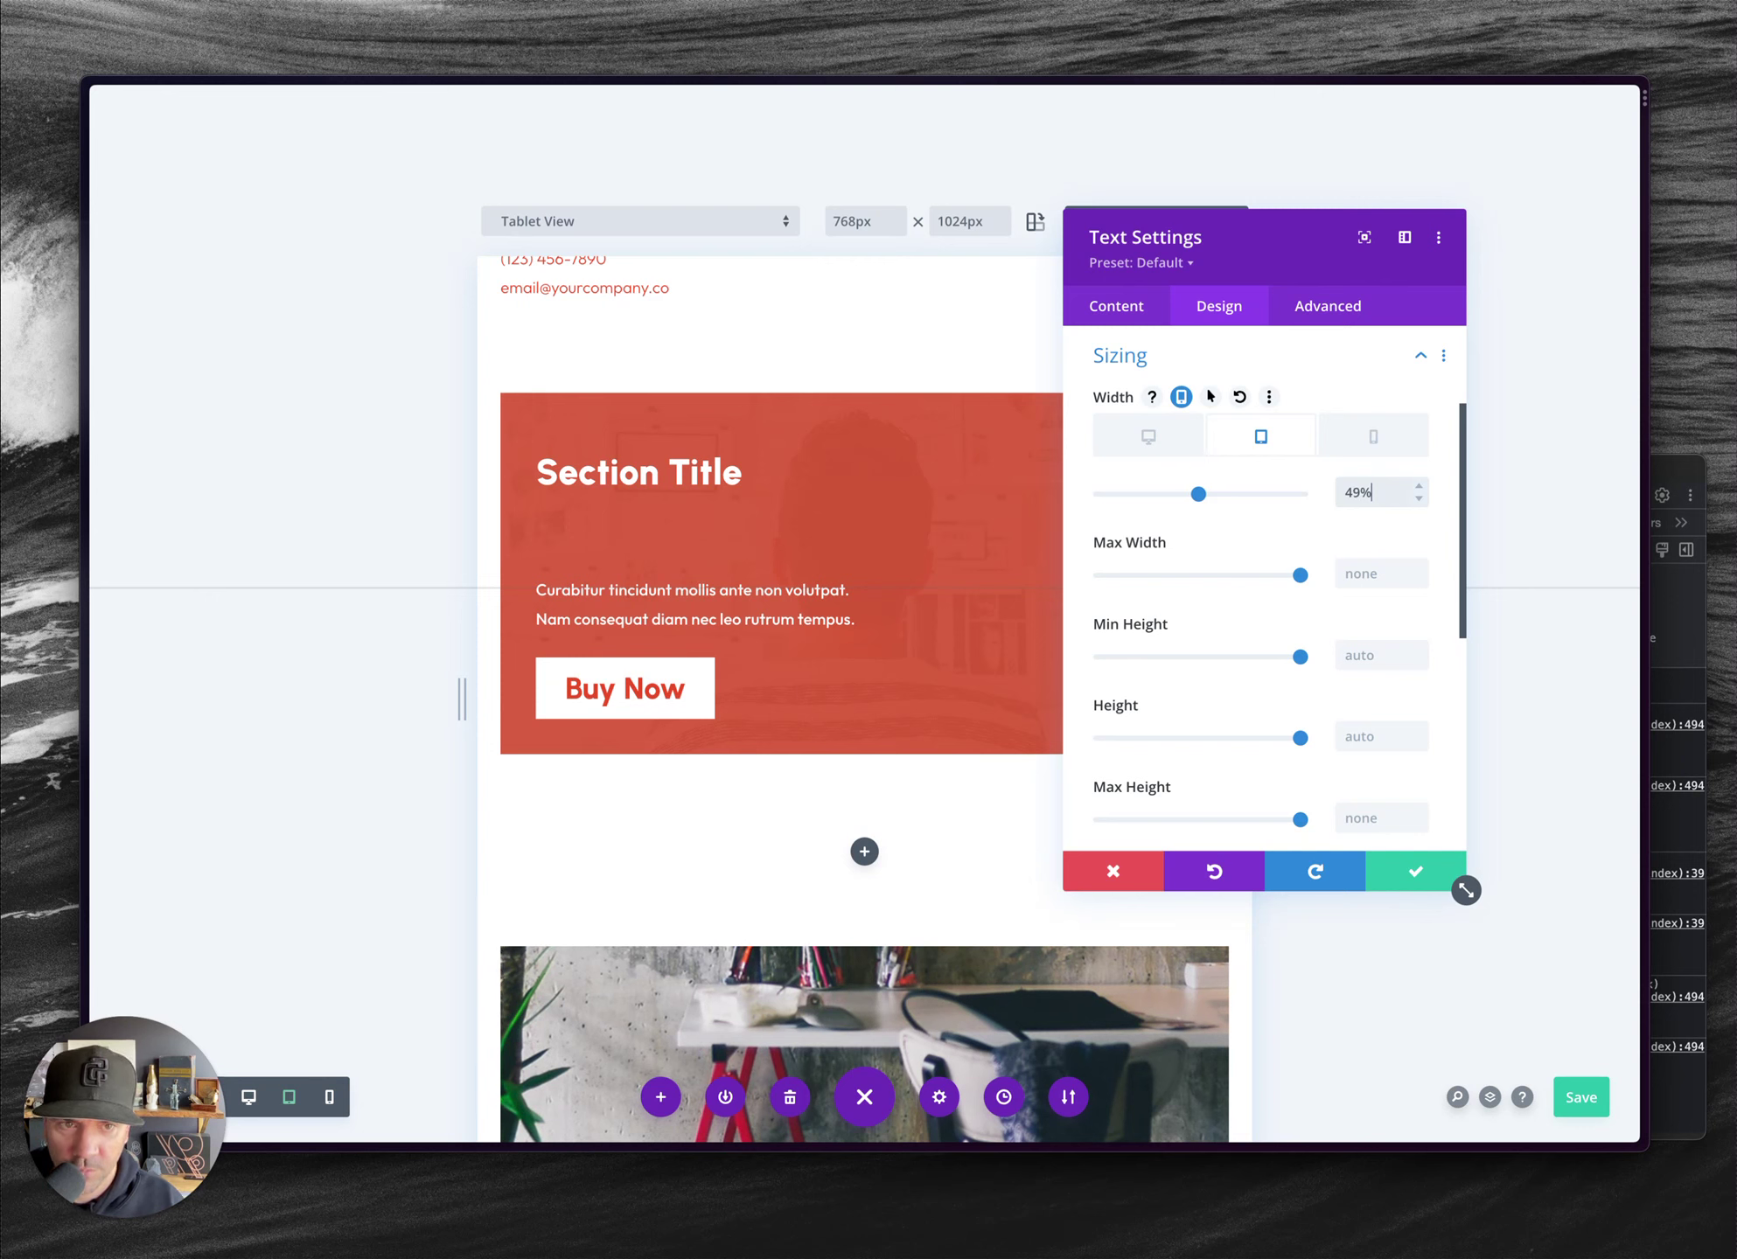
pyautogui.press('Up')
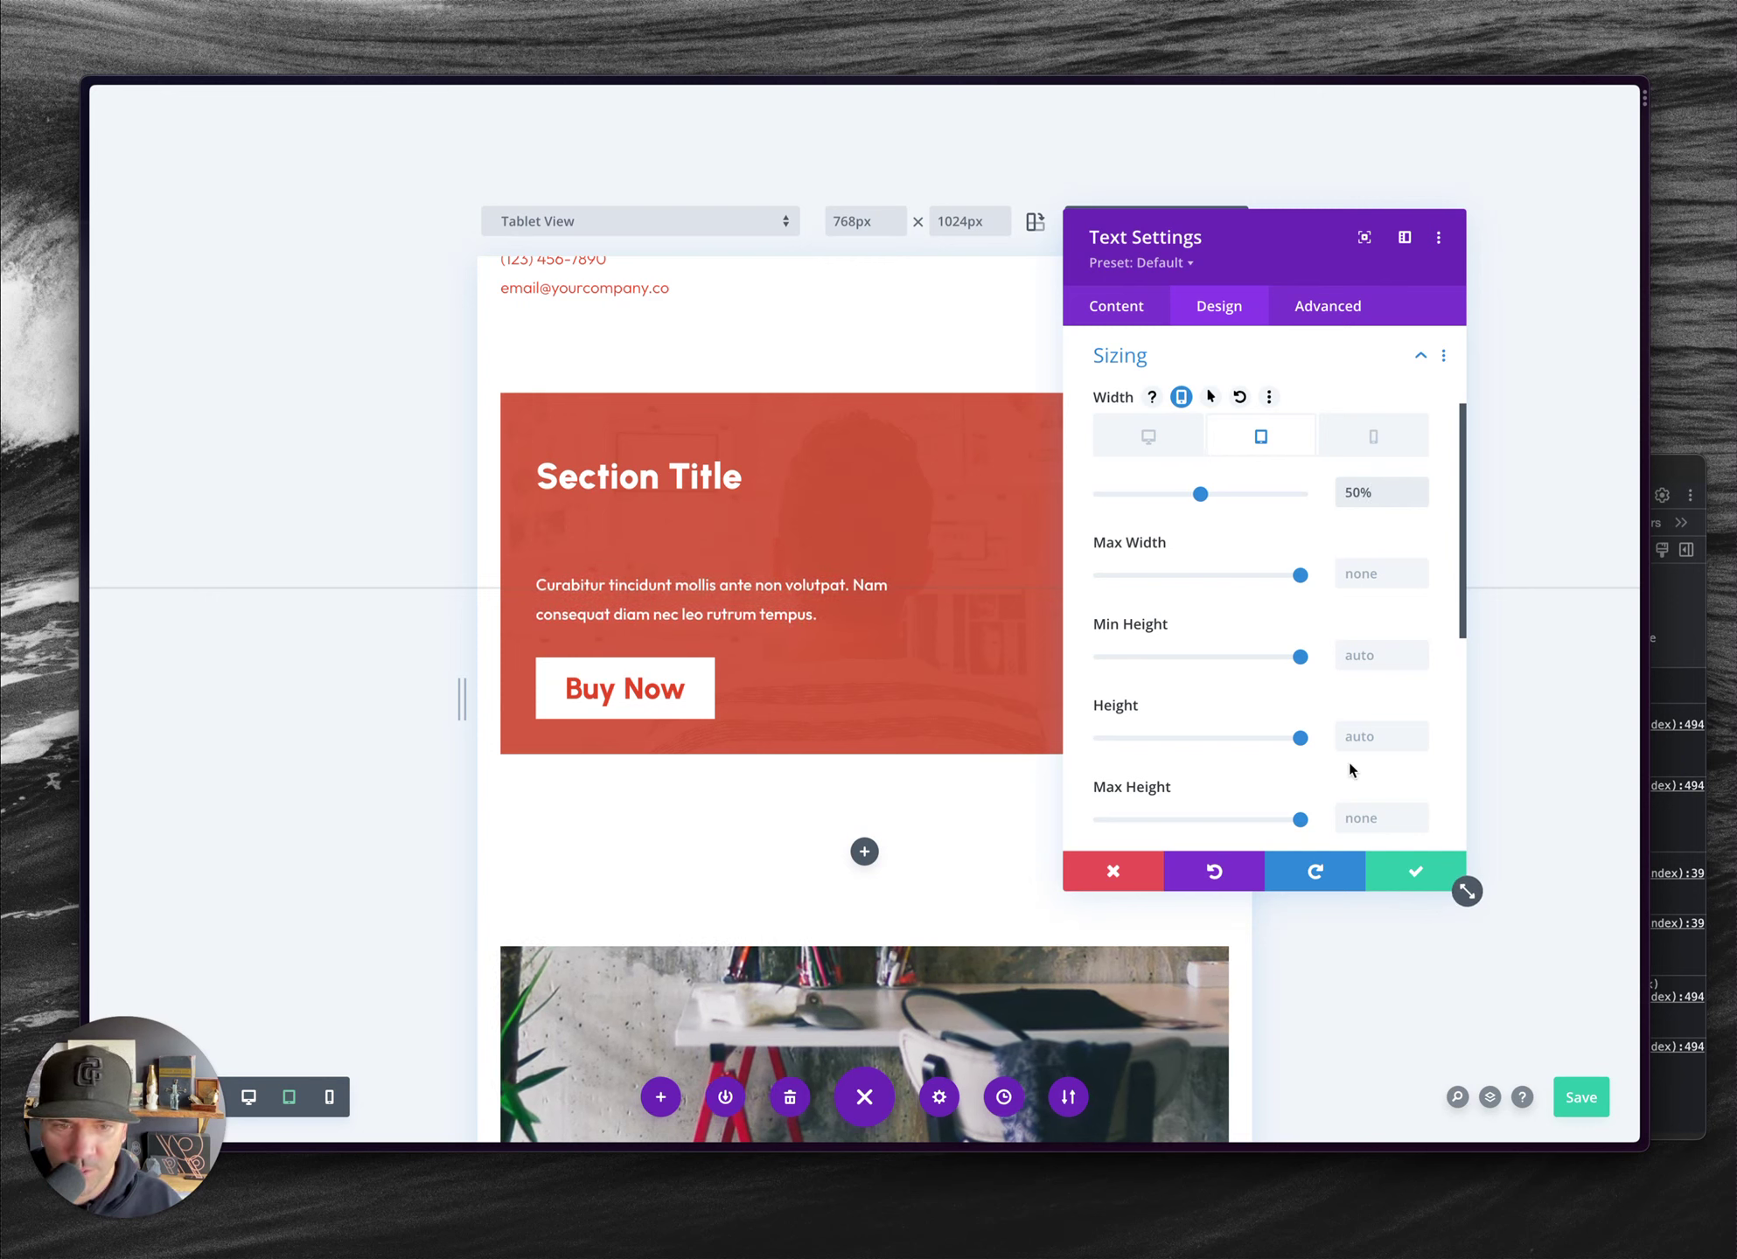
pyautogui.click(1423, 877)
pyautogui.click(1576, 1112)
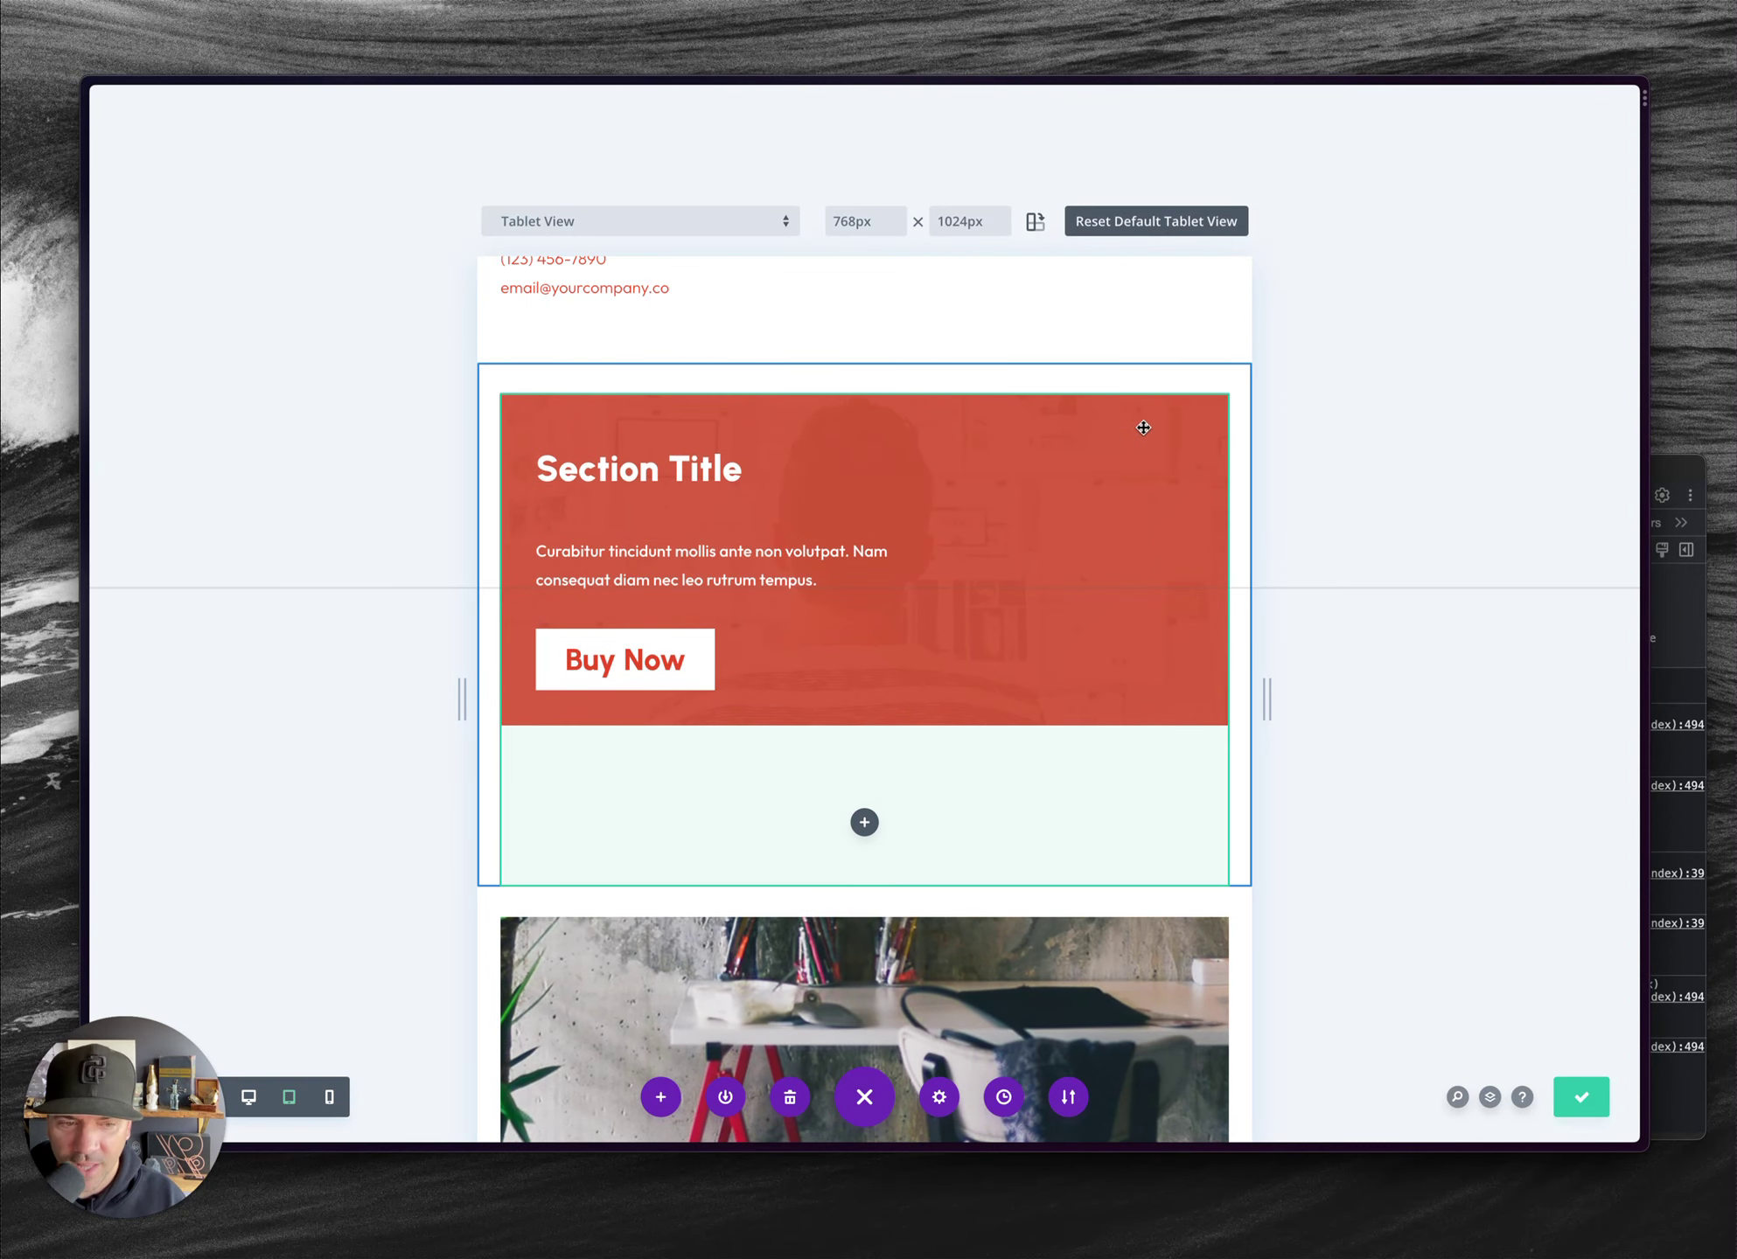
# - Reload the live page and narrow its responsive preview to 656 px to check how the card's text wraps
pyautogui.hotkey('alt', 'Tab')
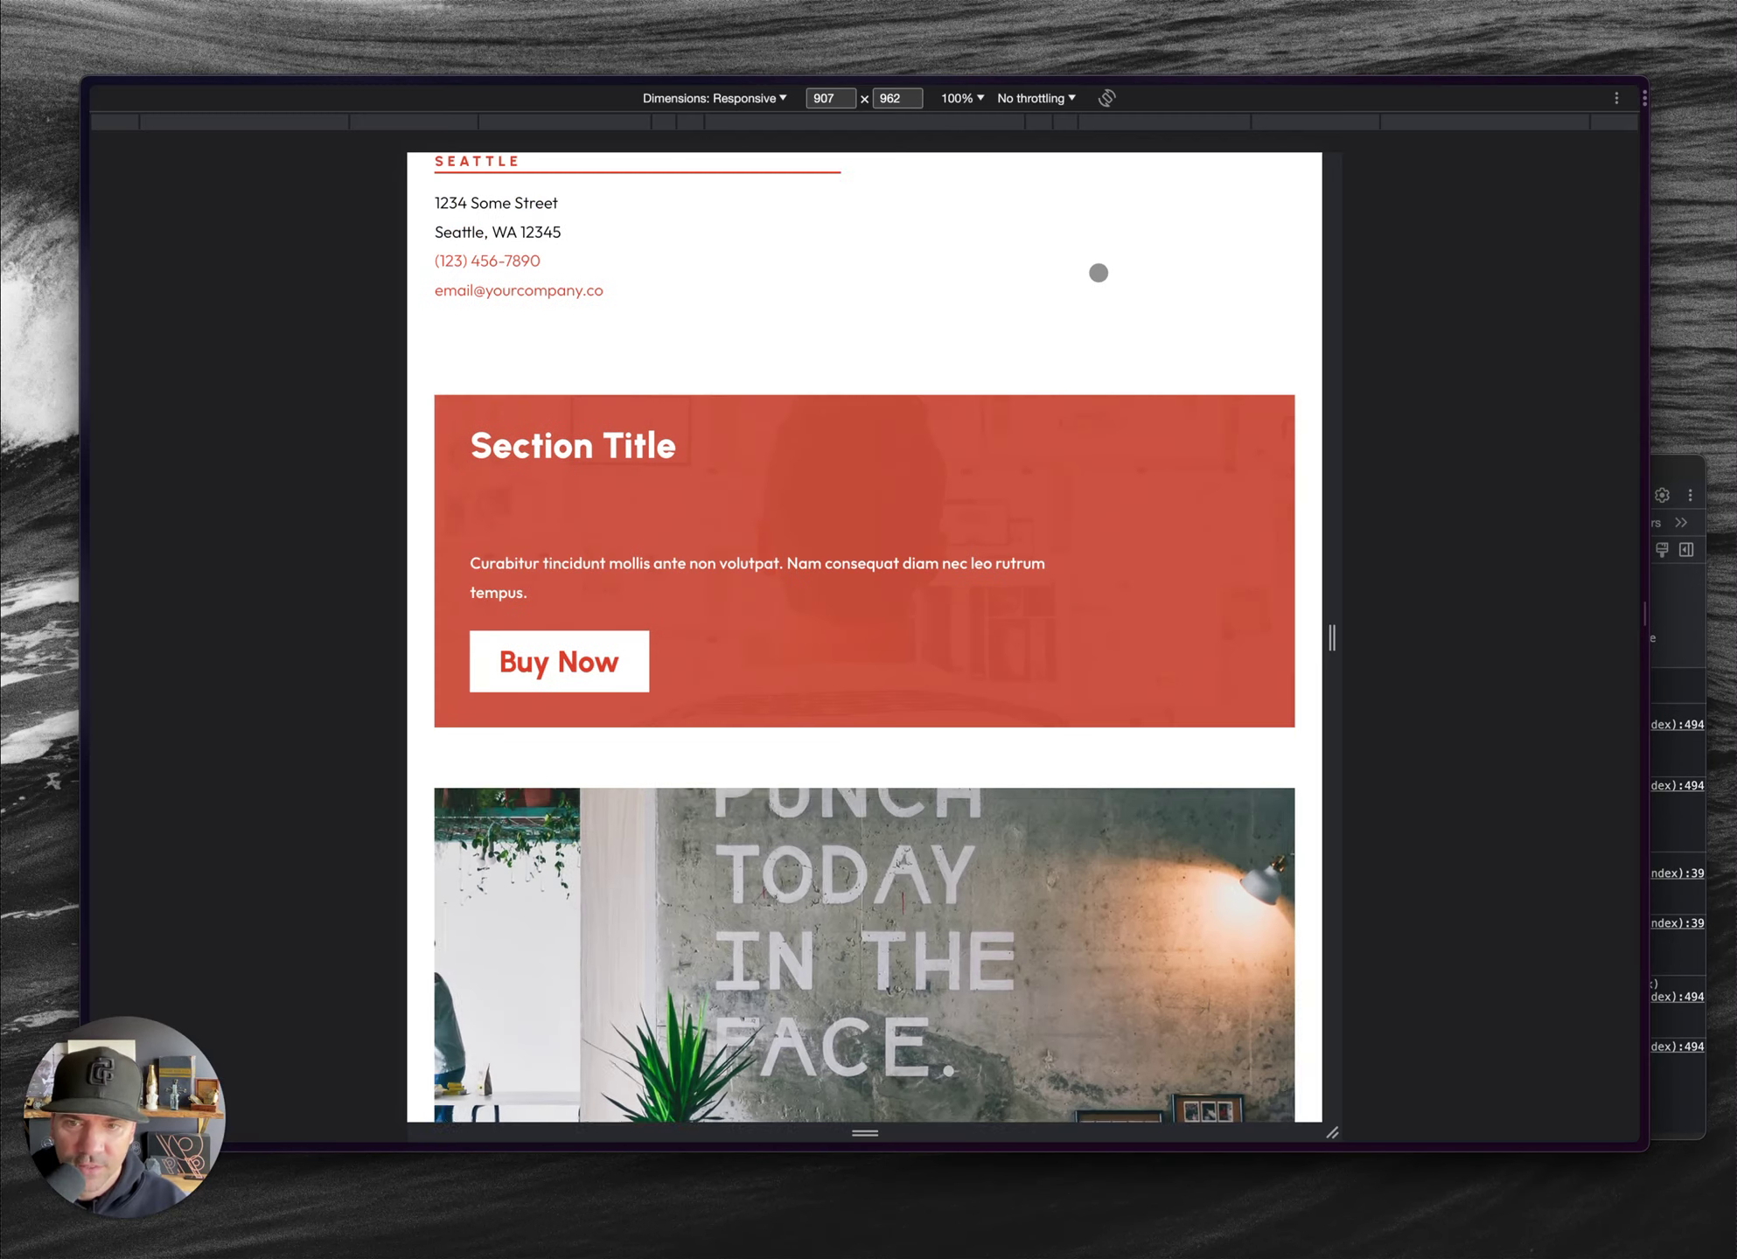
pyautogui.press('super+r')
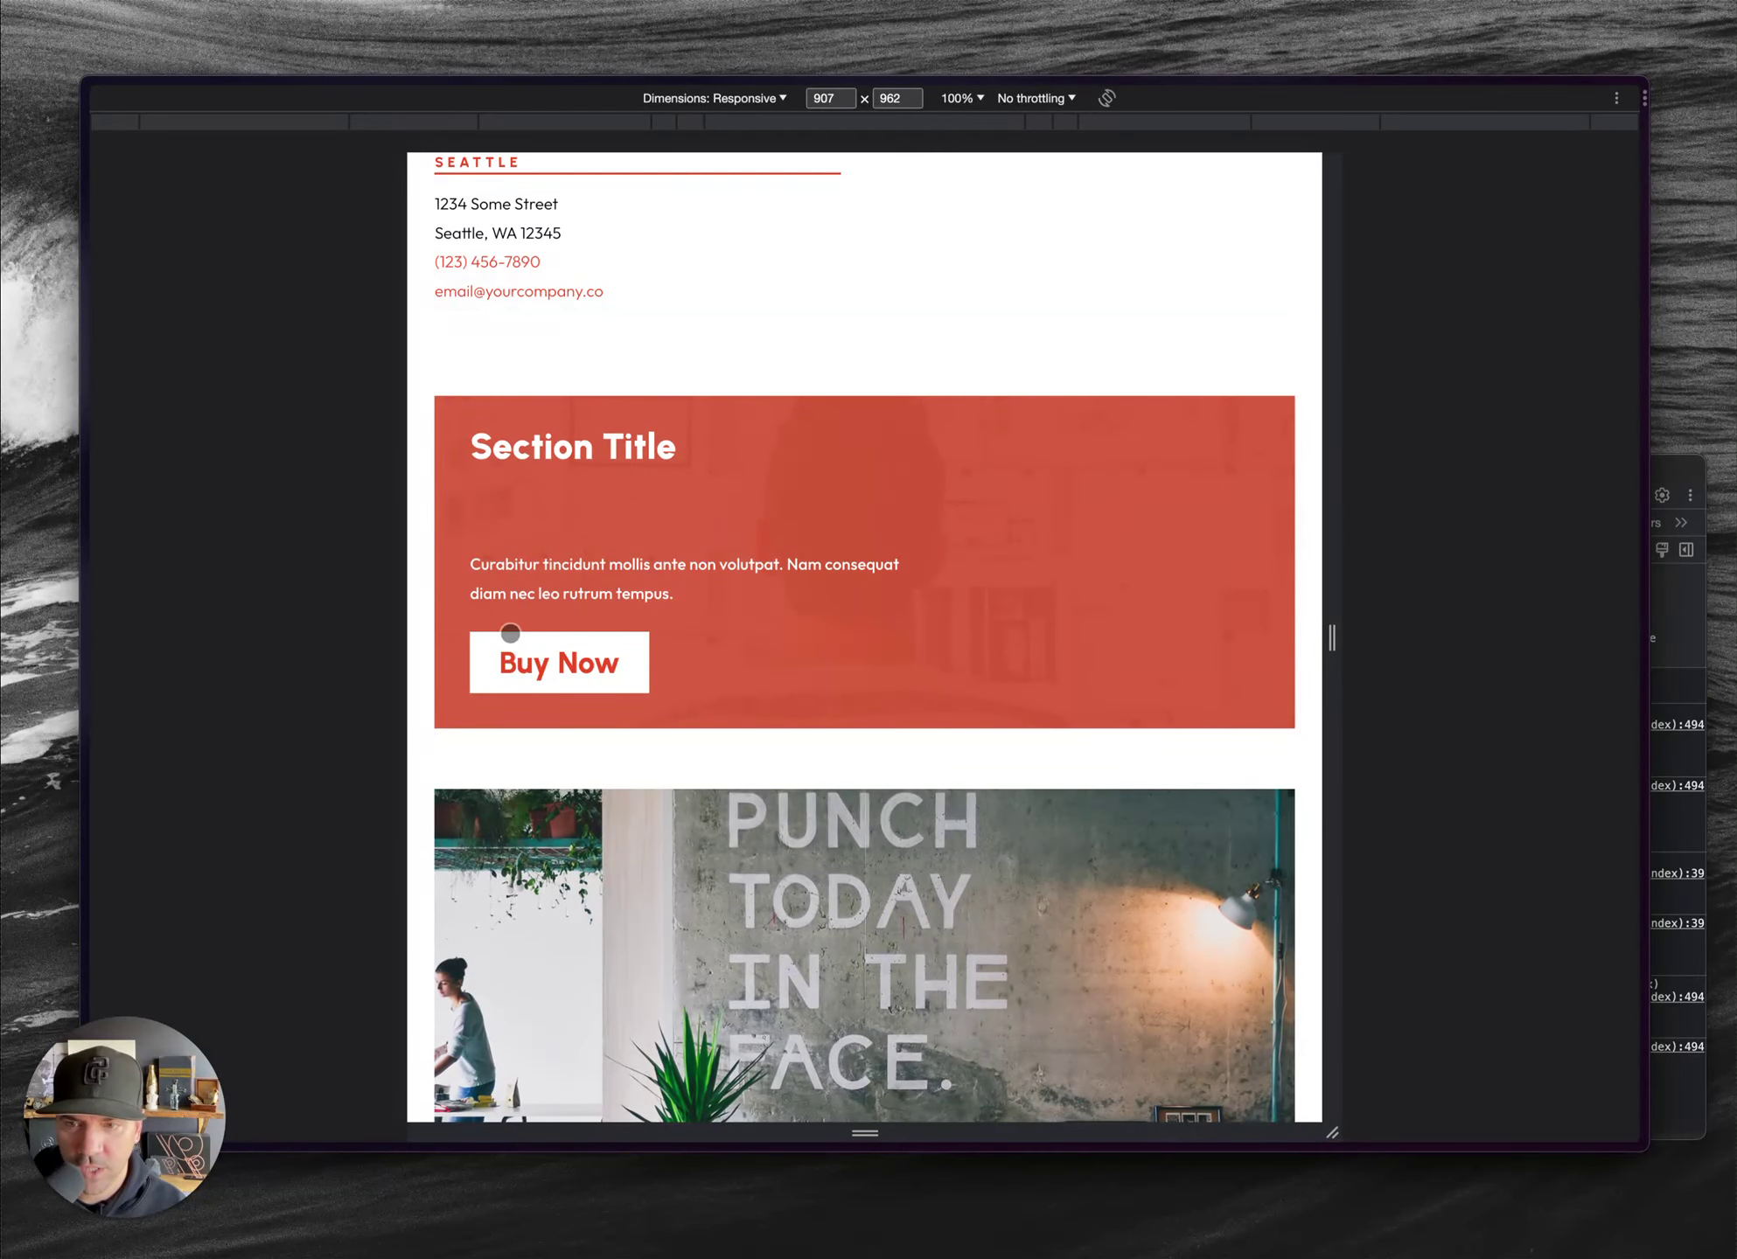
pyautogui.moveTo(1331, 598); pyautogui.dragTo(1205, 625)
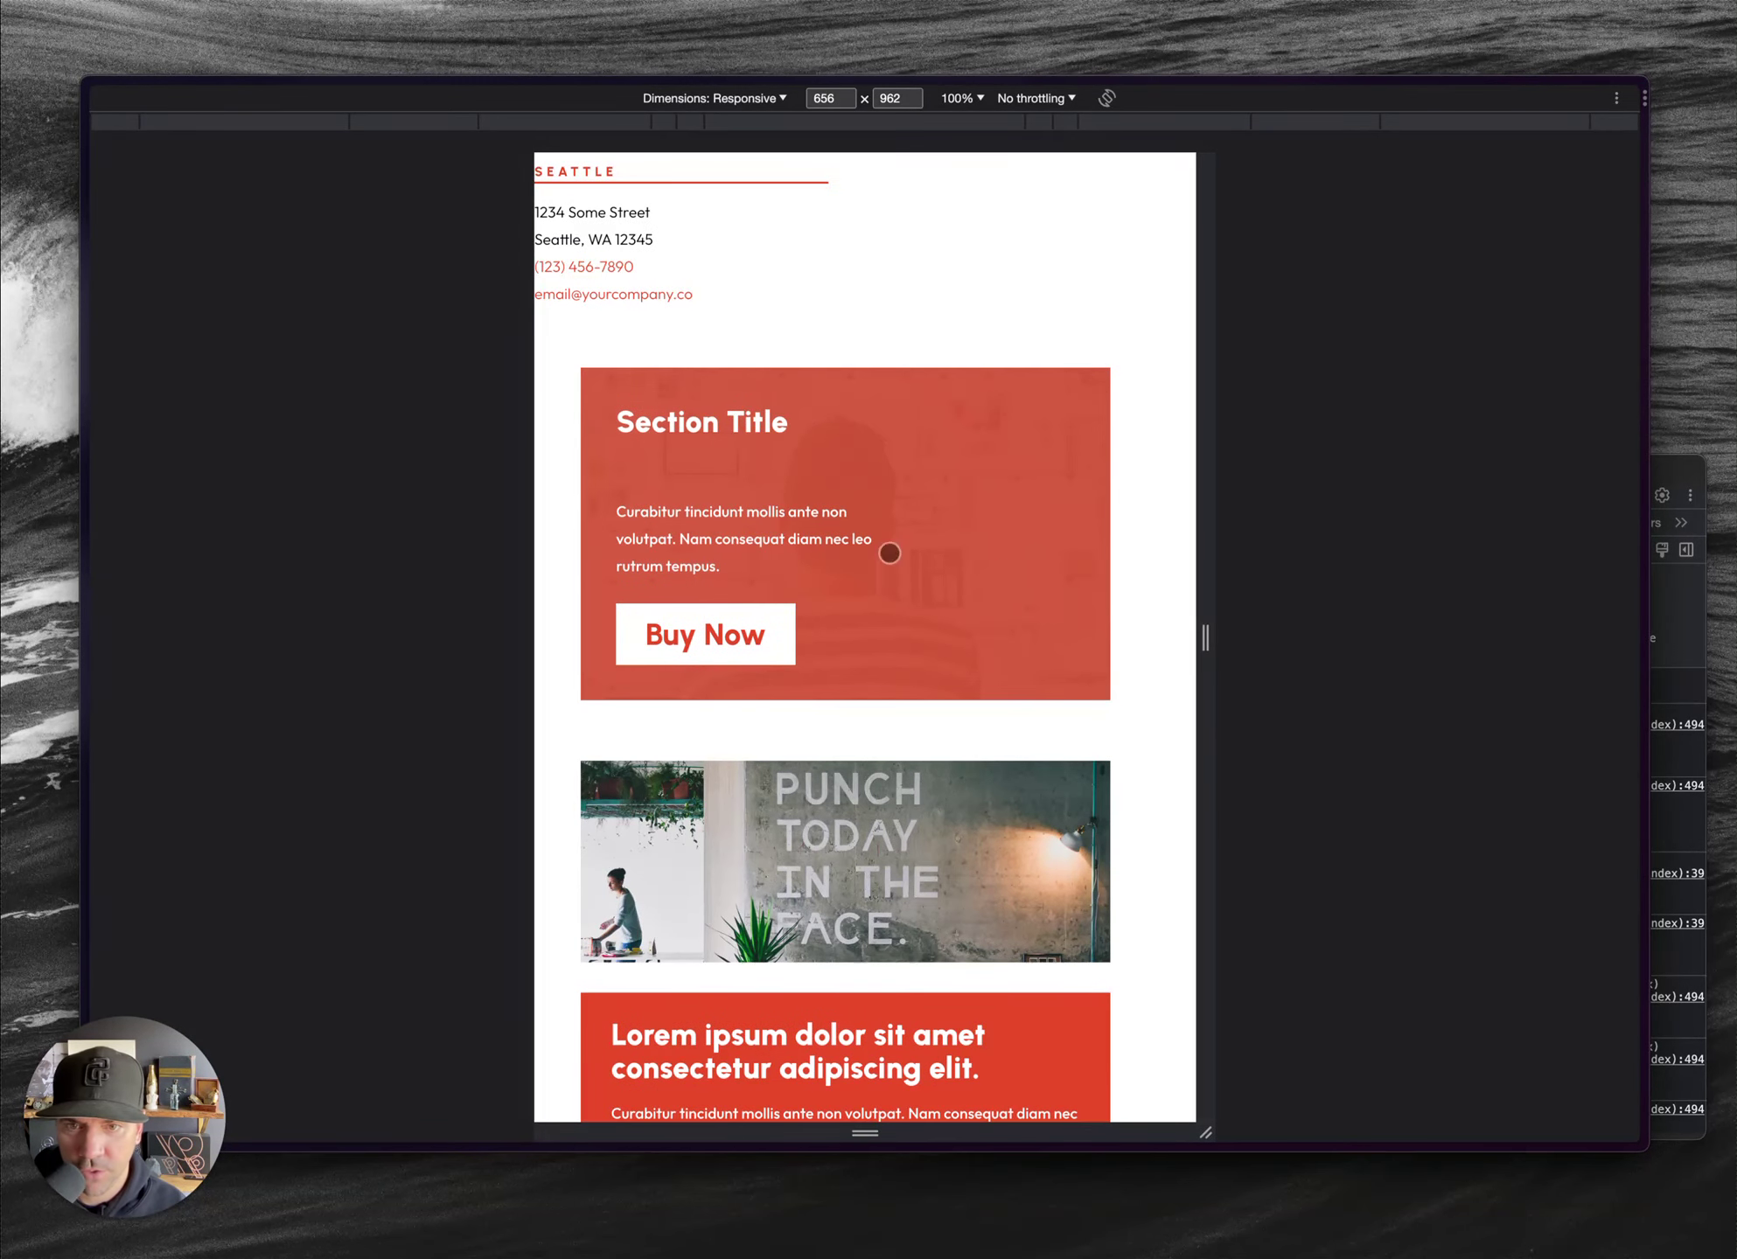
# - Back in the Divi builder's phone view, set the card's paragraph text module to a phone width of 100%
pyautogui.press('super+Tab')
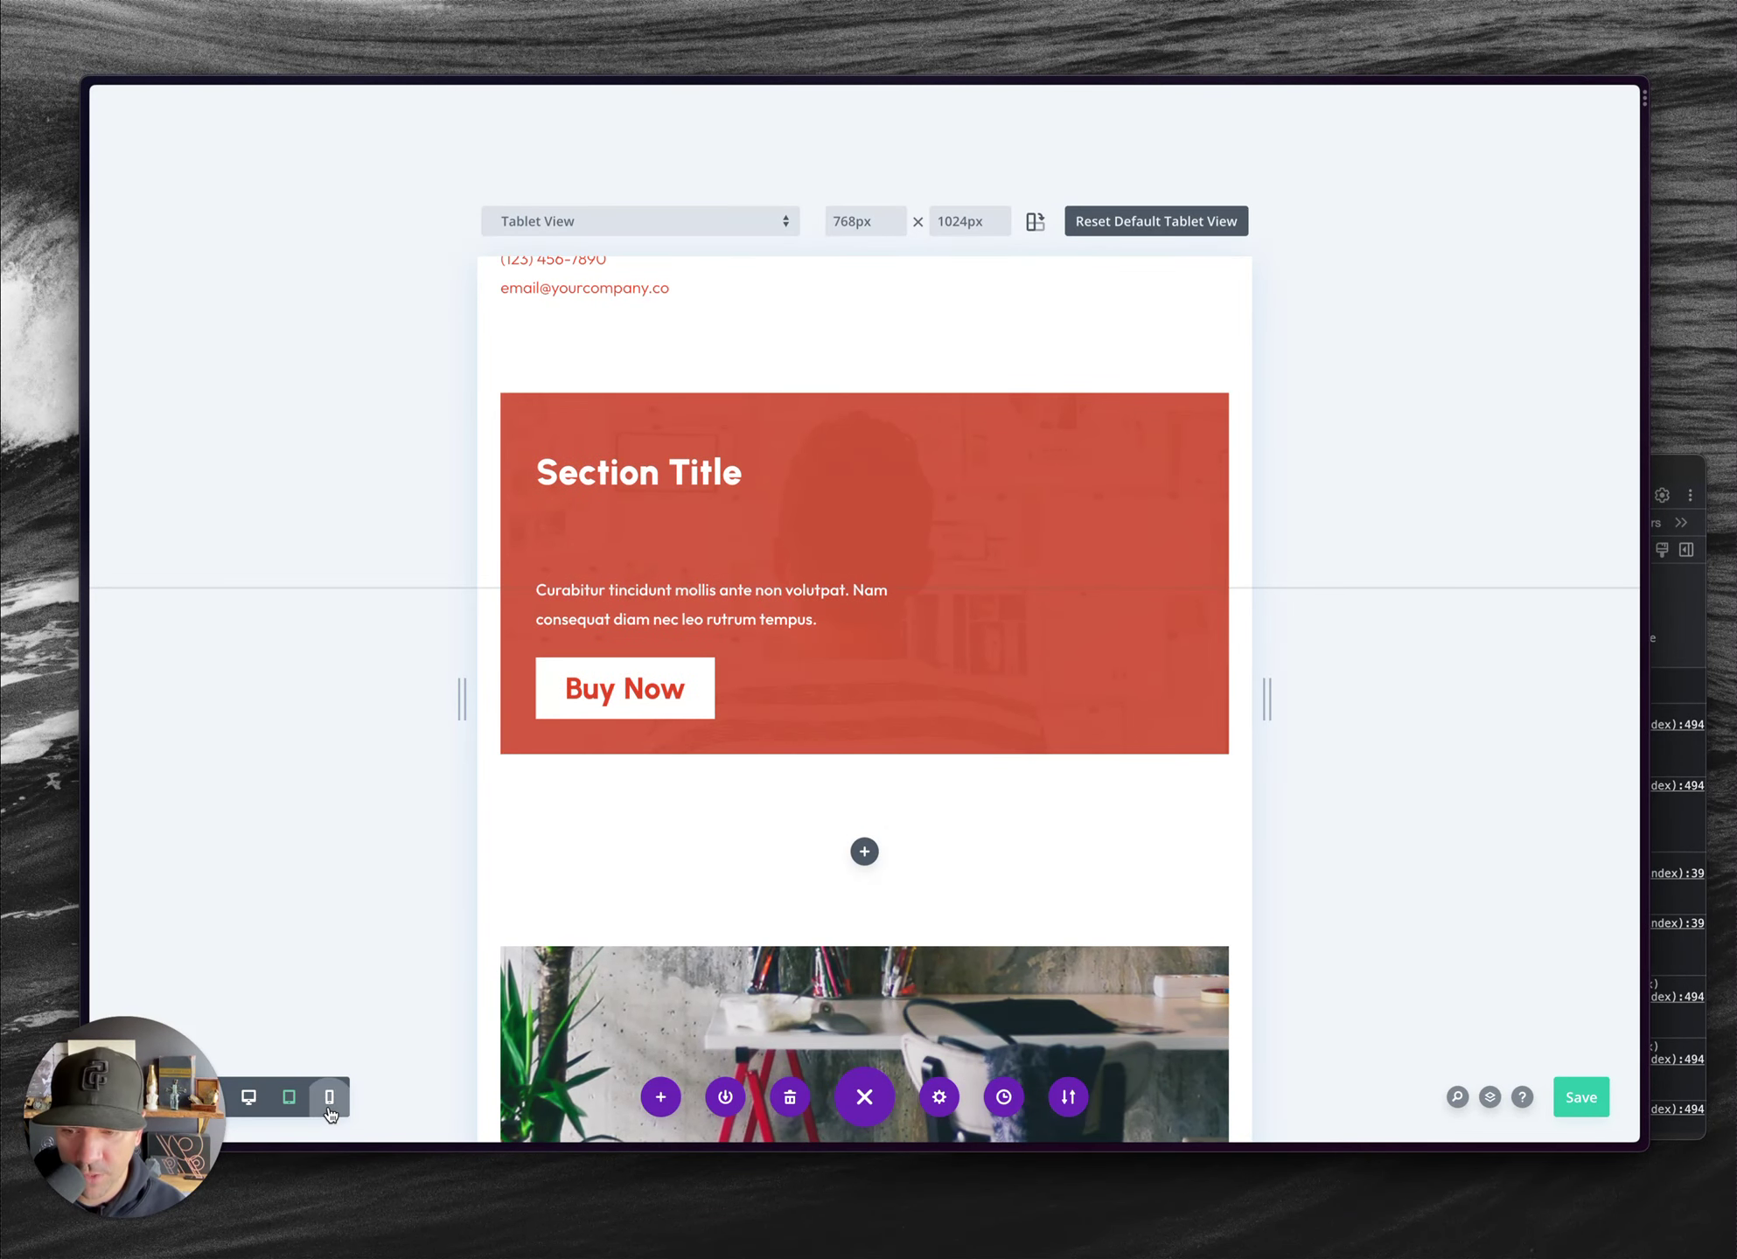
pyautogui.click(330, 1099)
pyautogui.scroll(-5, 767, 748)
pyautogui.scroll(-2, 803, 857)
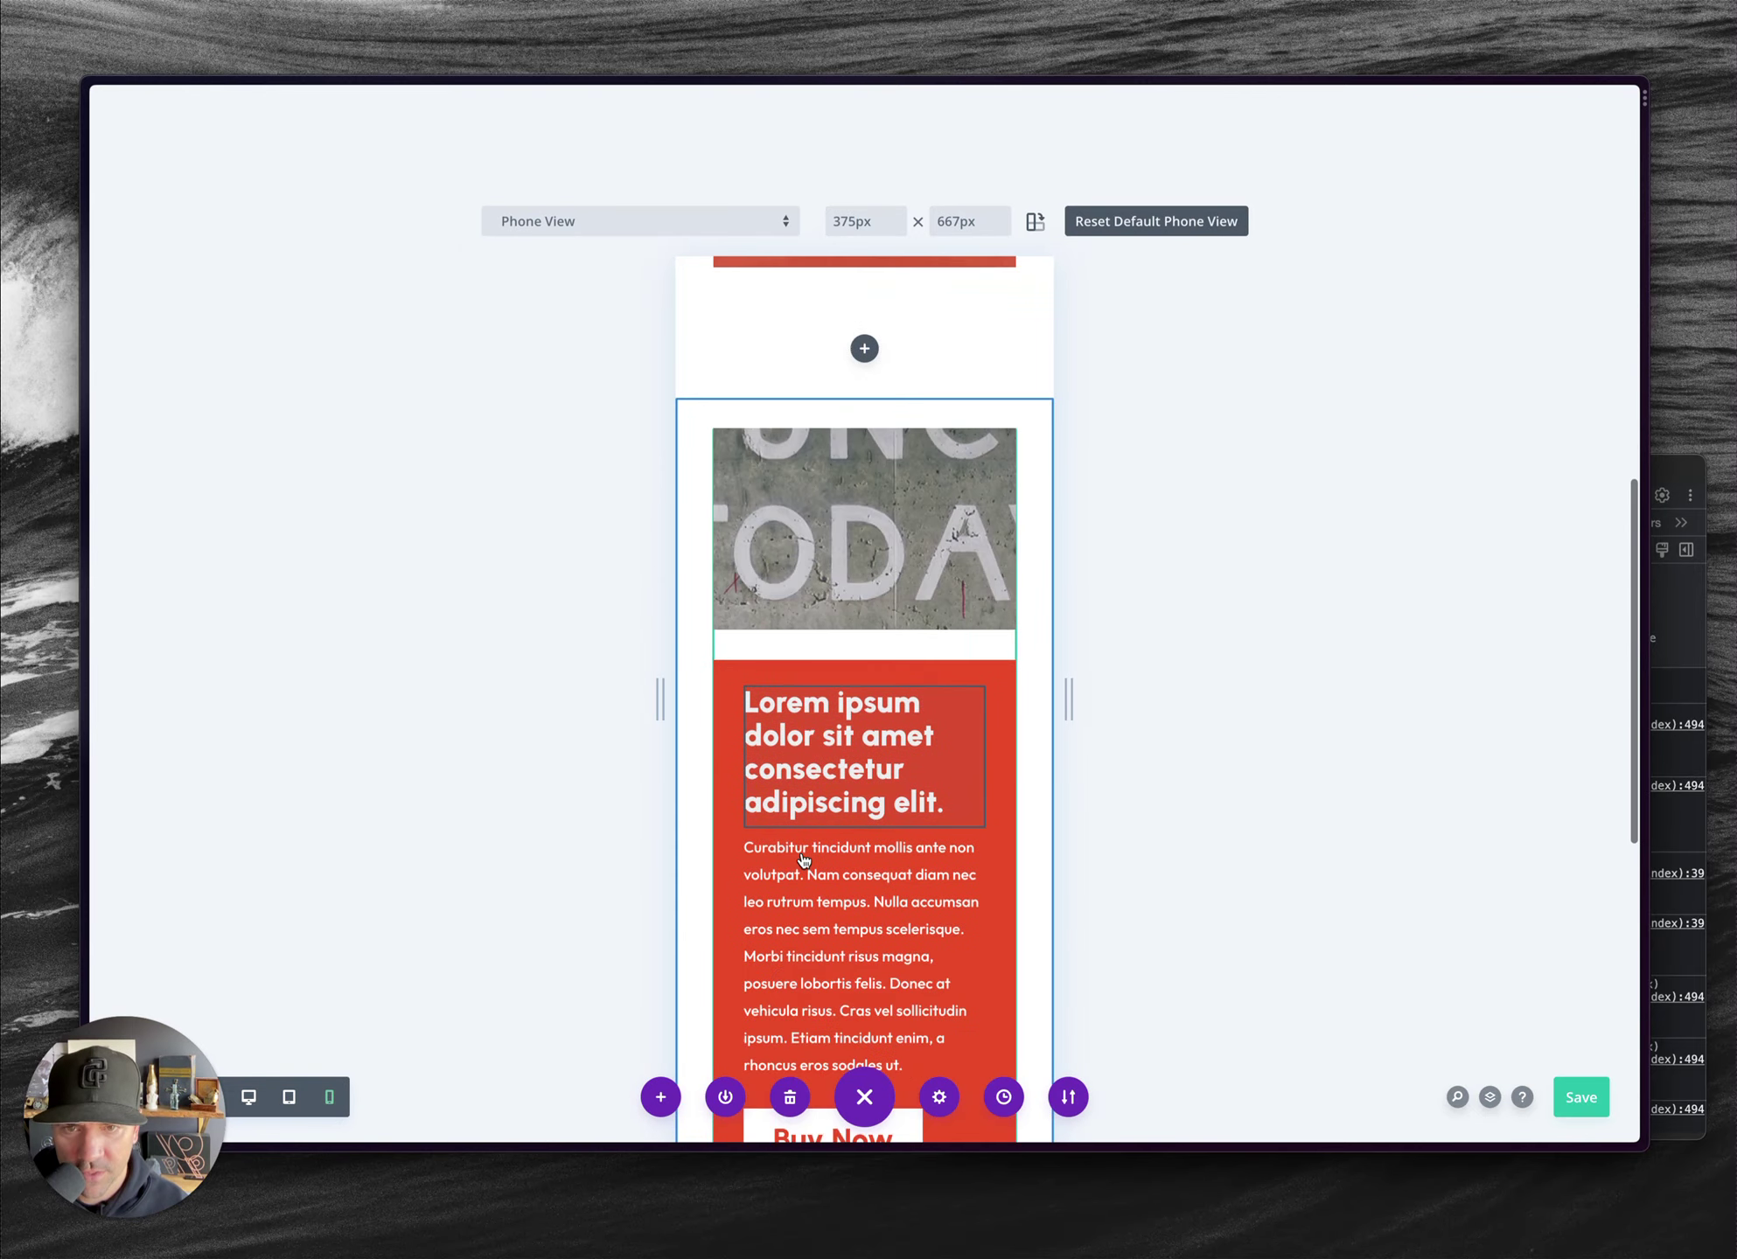
pyautogui.scroll(-5, 802, 858)
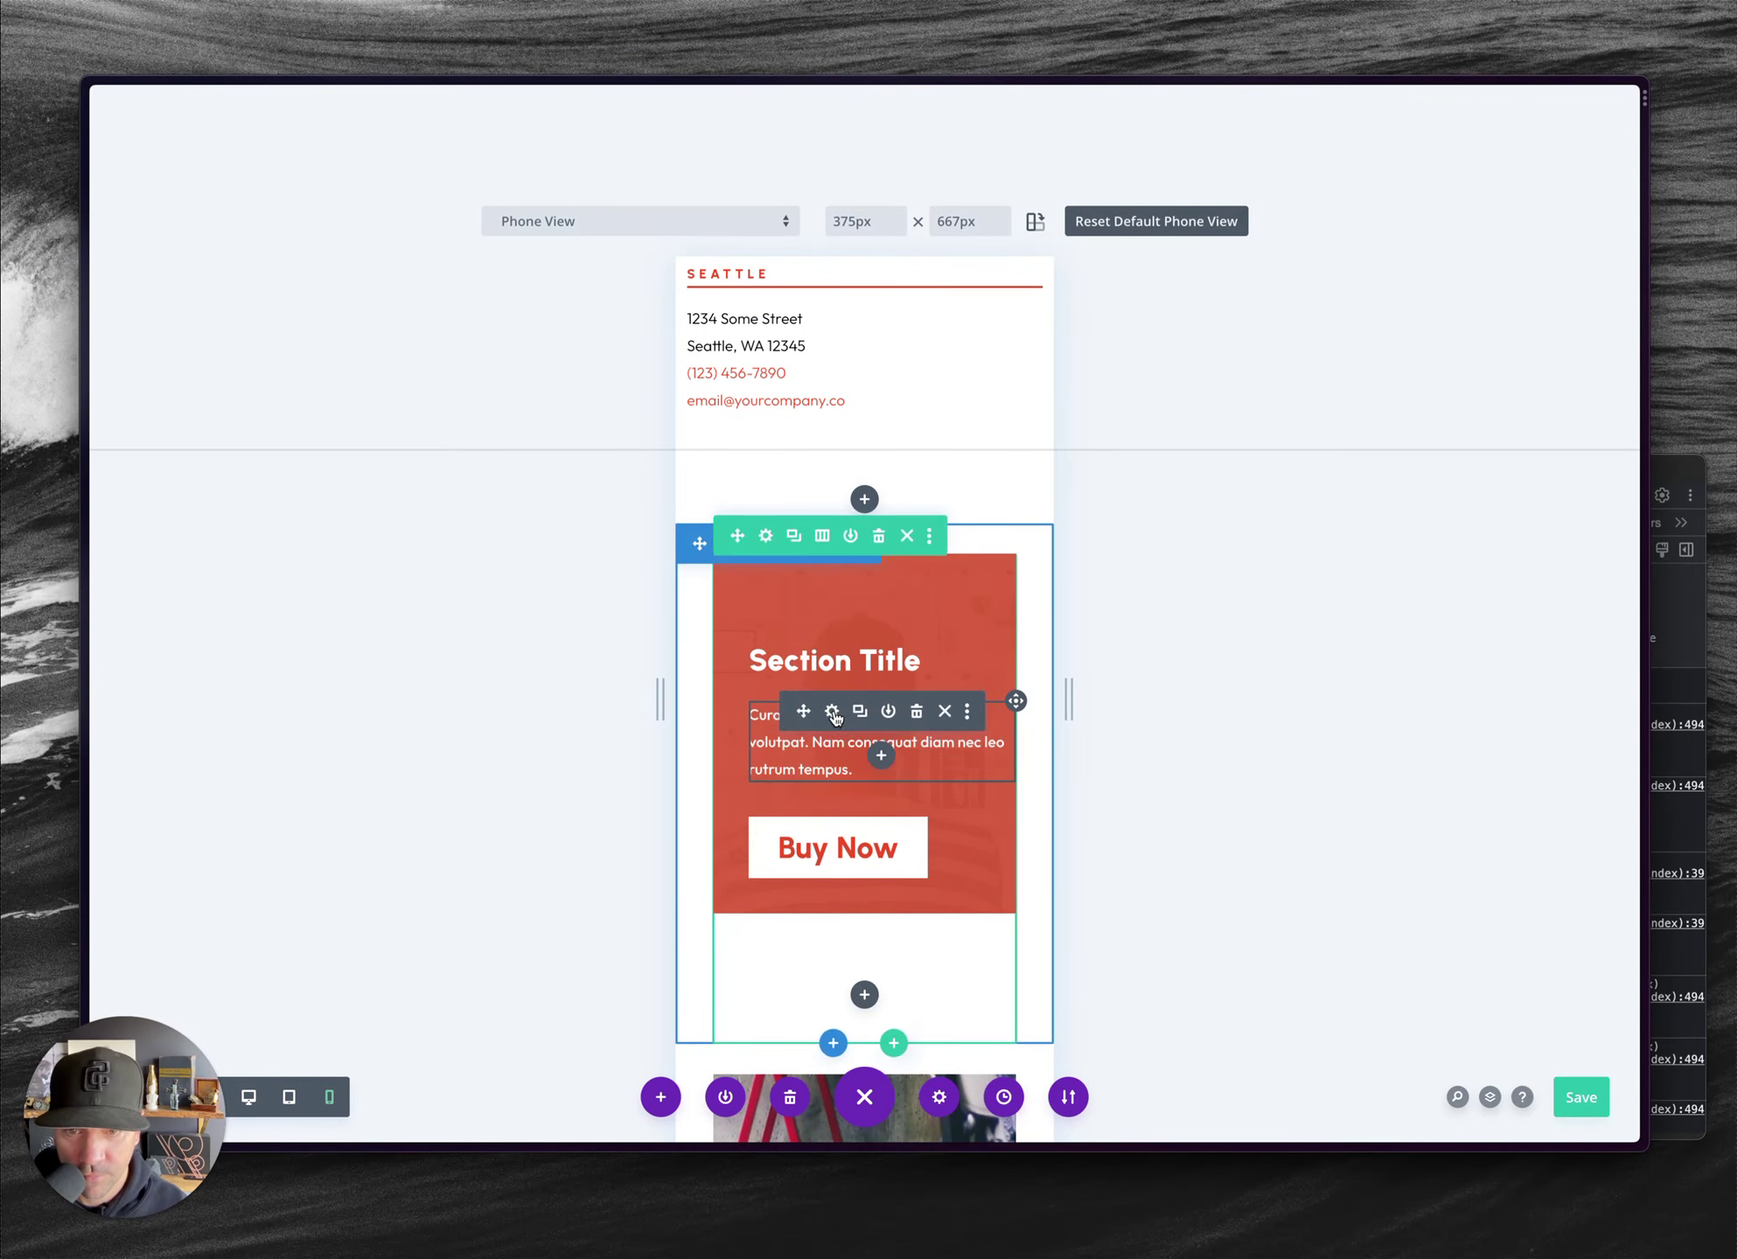
pyautogui.click(833, 712)
pyautogui.click(1218, 306)
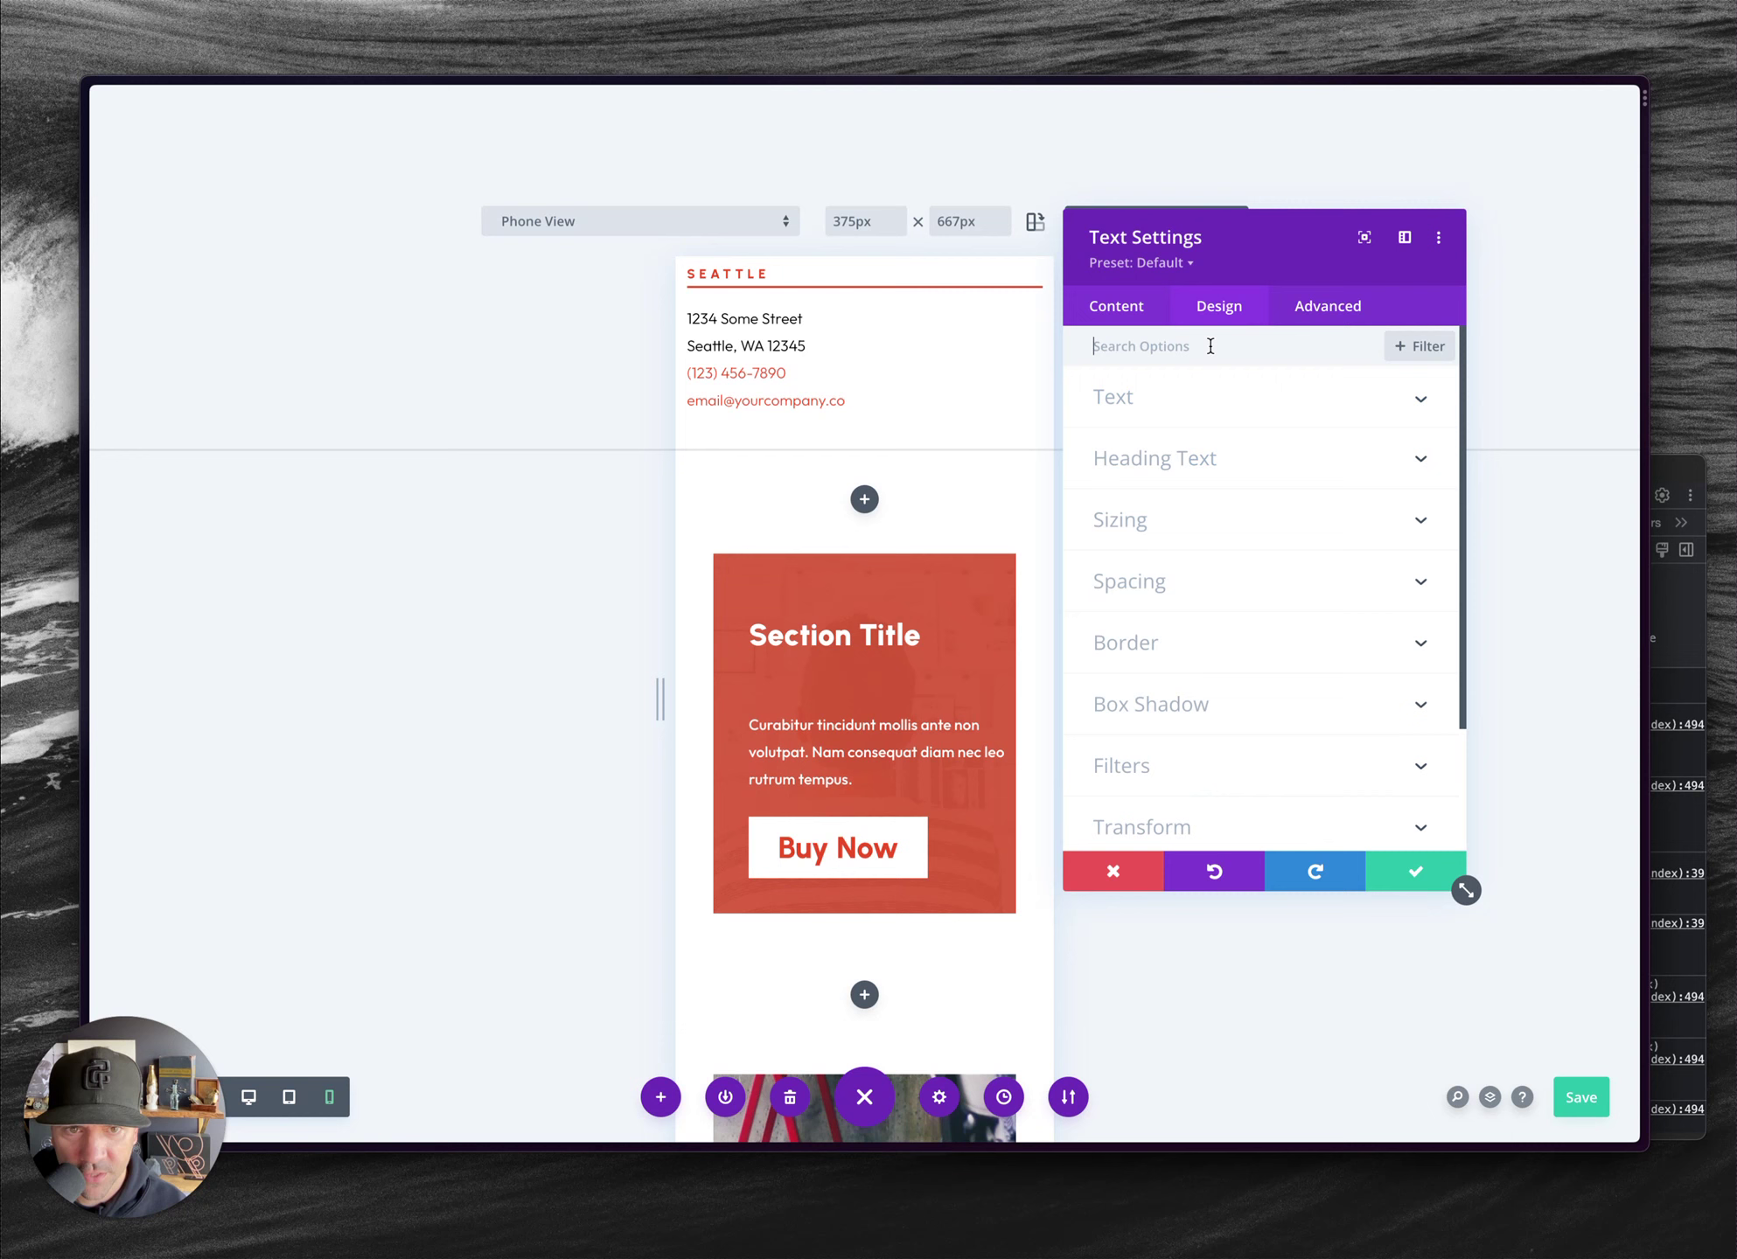
pyautogui.click(1150, 523)
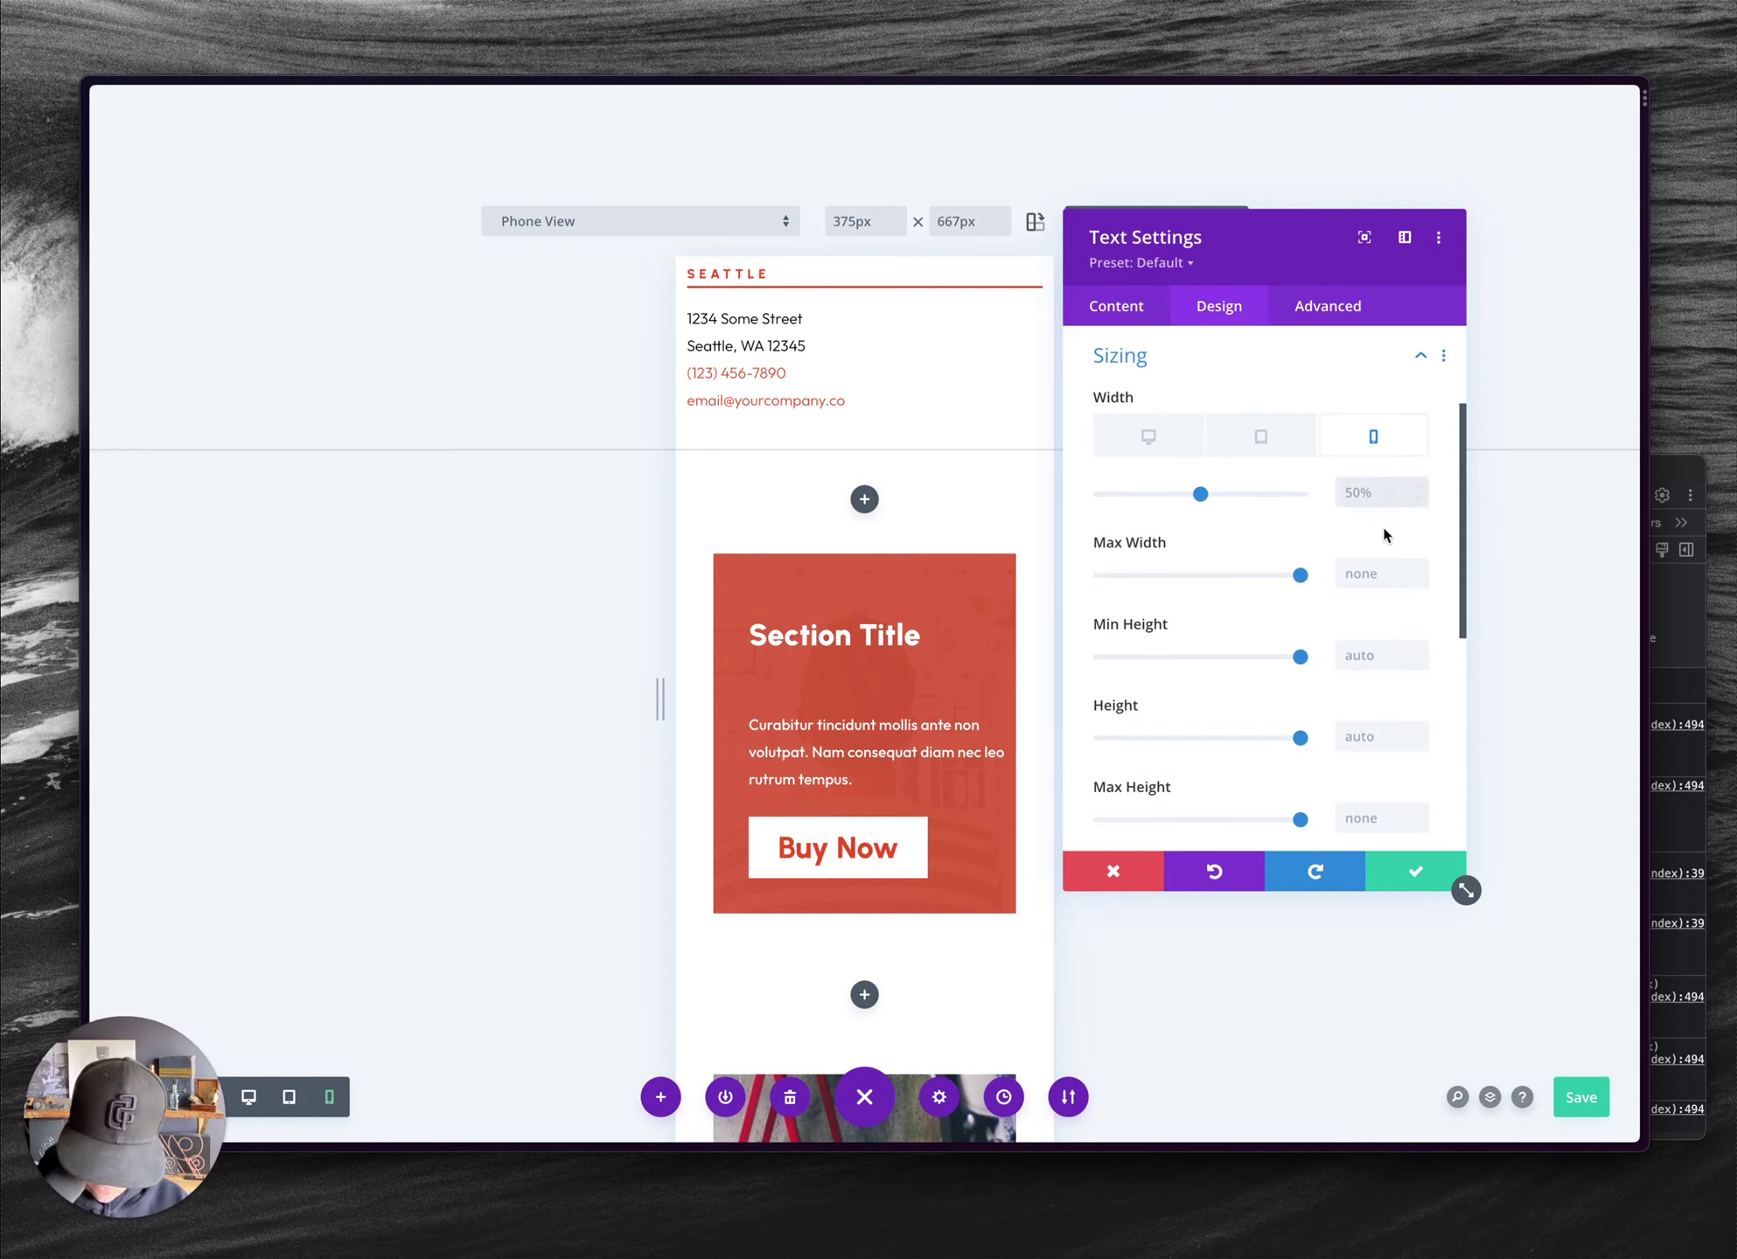
pyautogui.write('100')
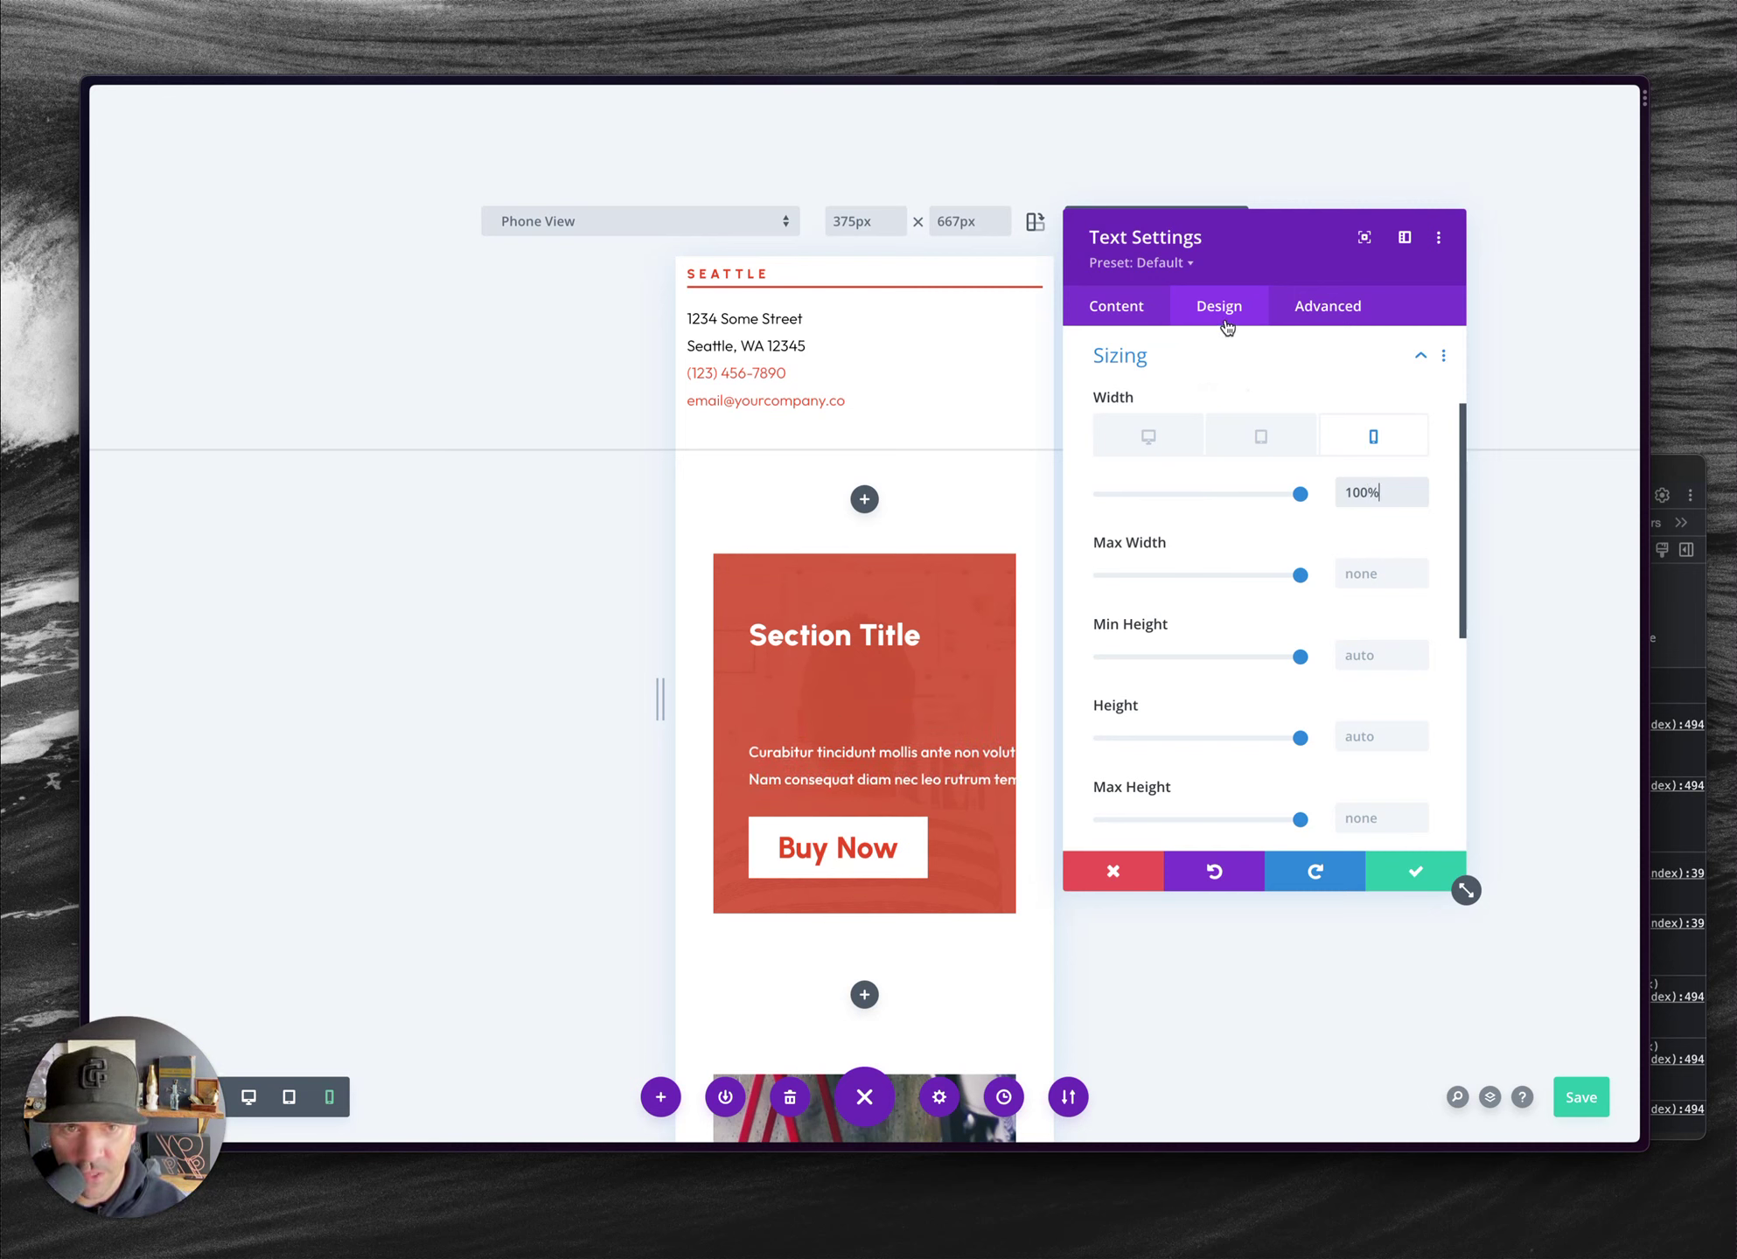
# - Give the card's paragraph text module a phone-only right padding of 70px and save the page
pyautogui.click(1178, 358)
pyautogui.click(1145, 424)
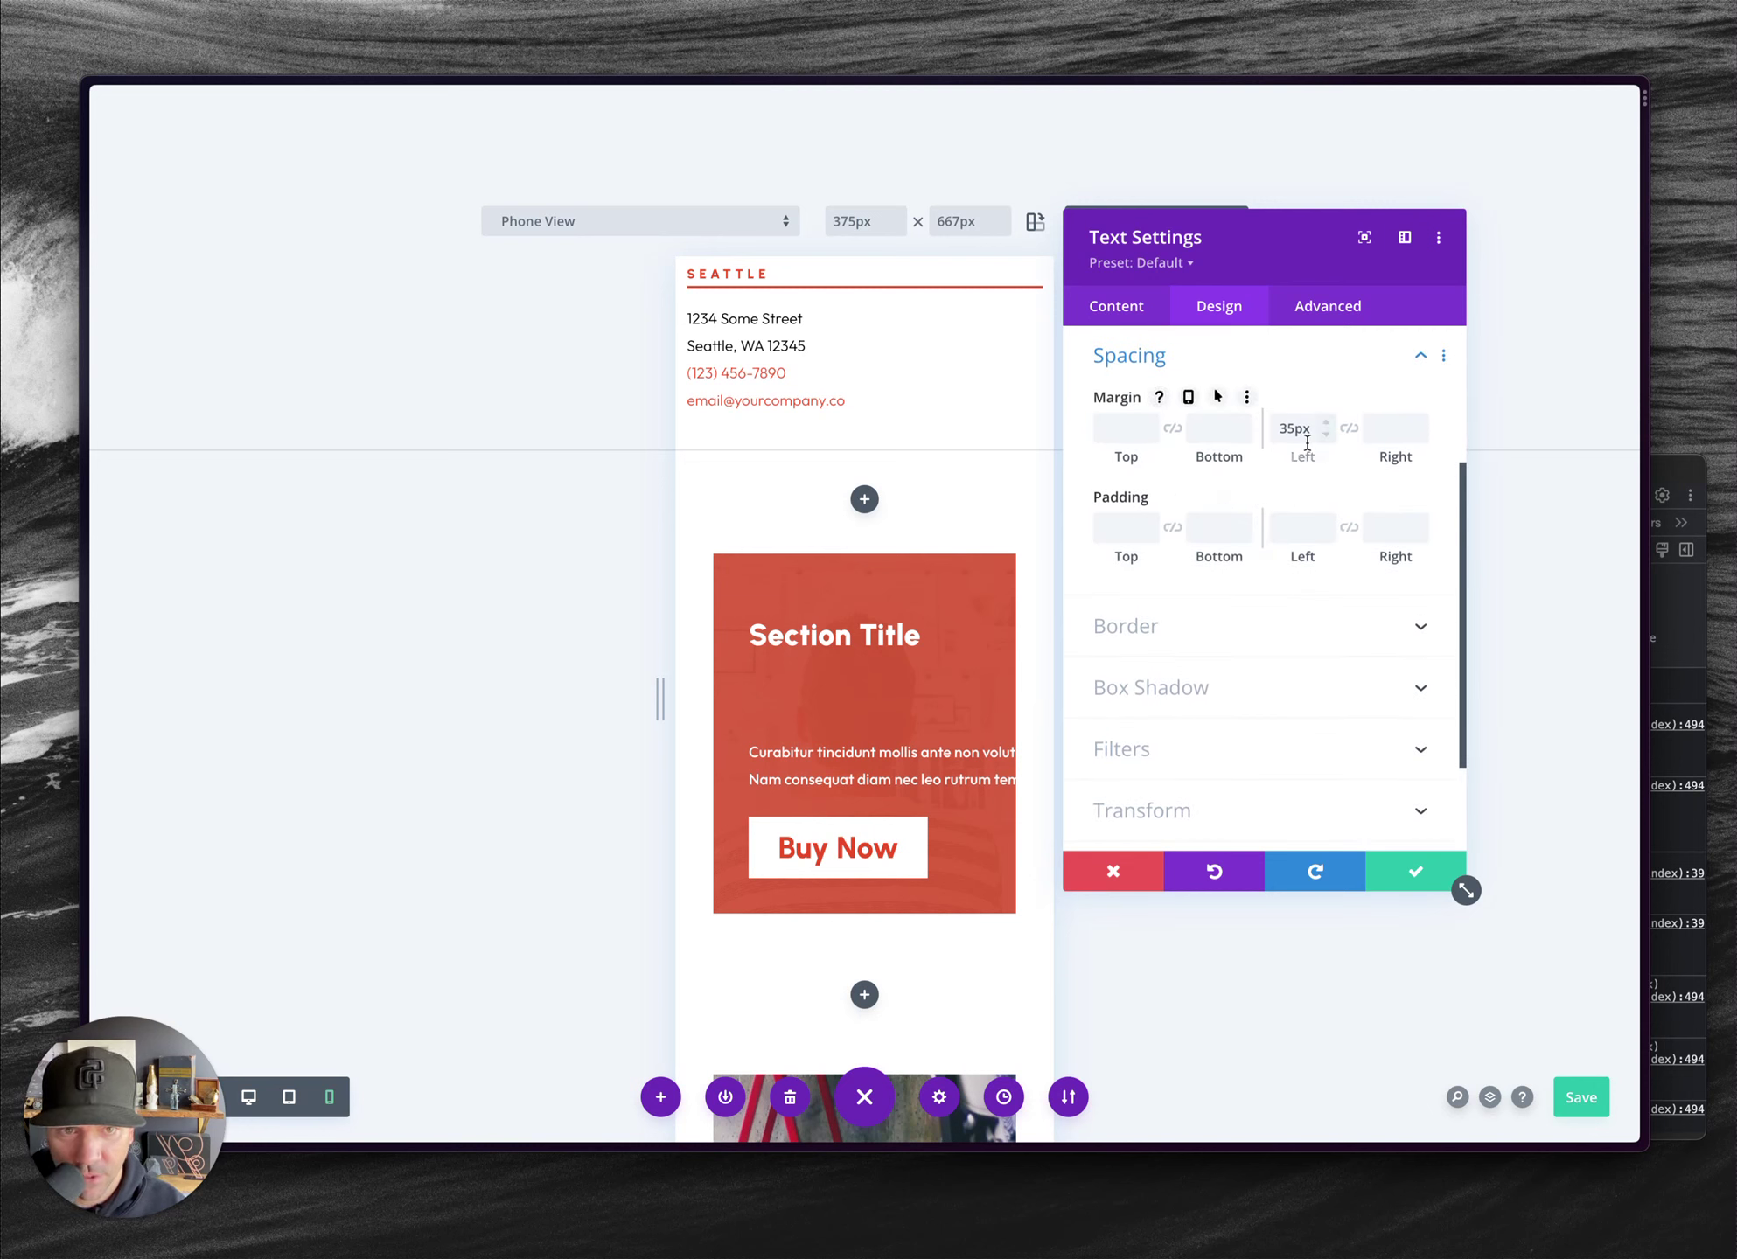
pyautogui.click(1194, 498)
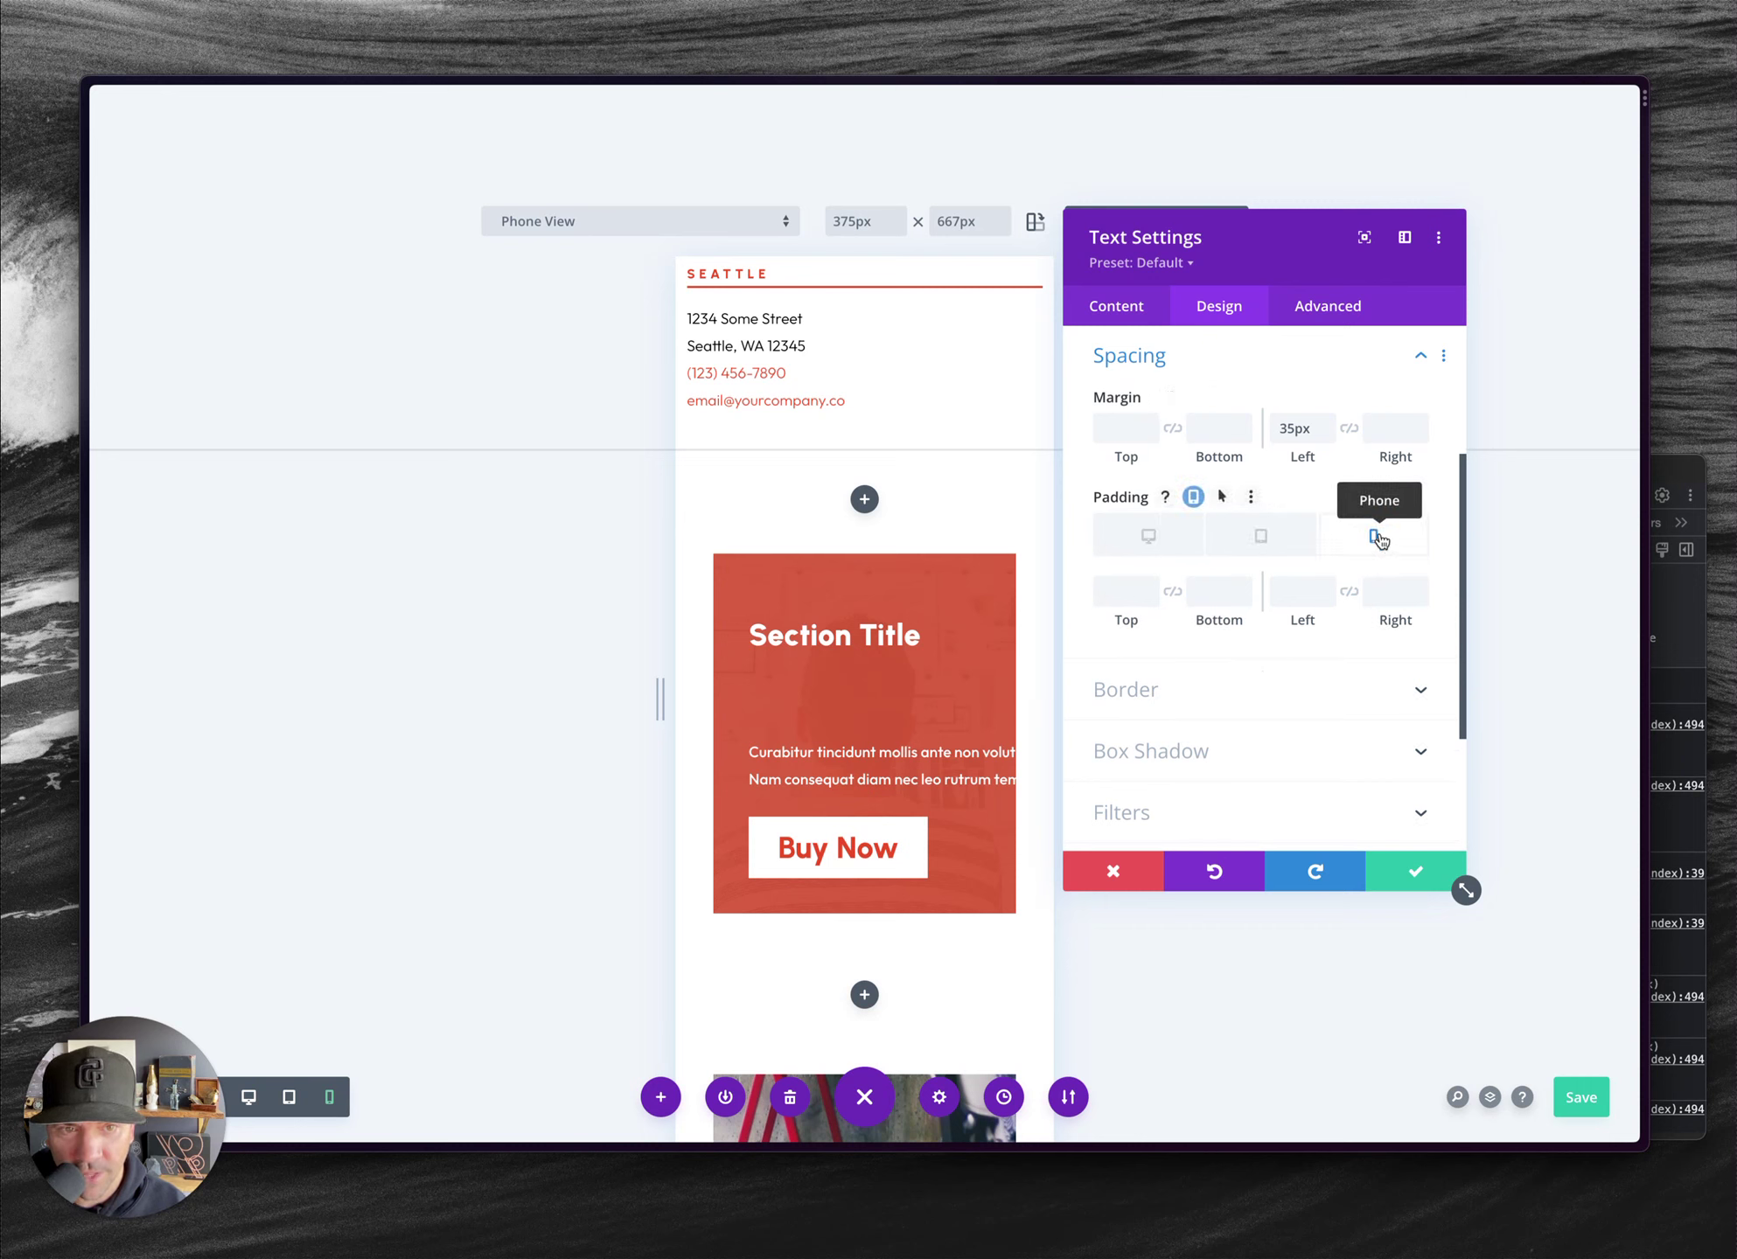
pyautogui.click(1383, 587)
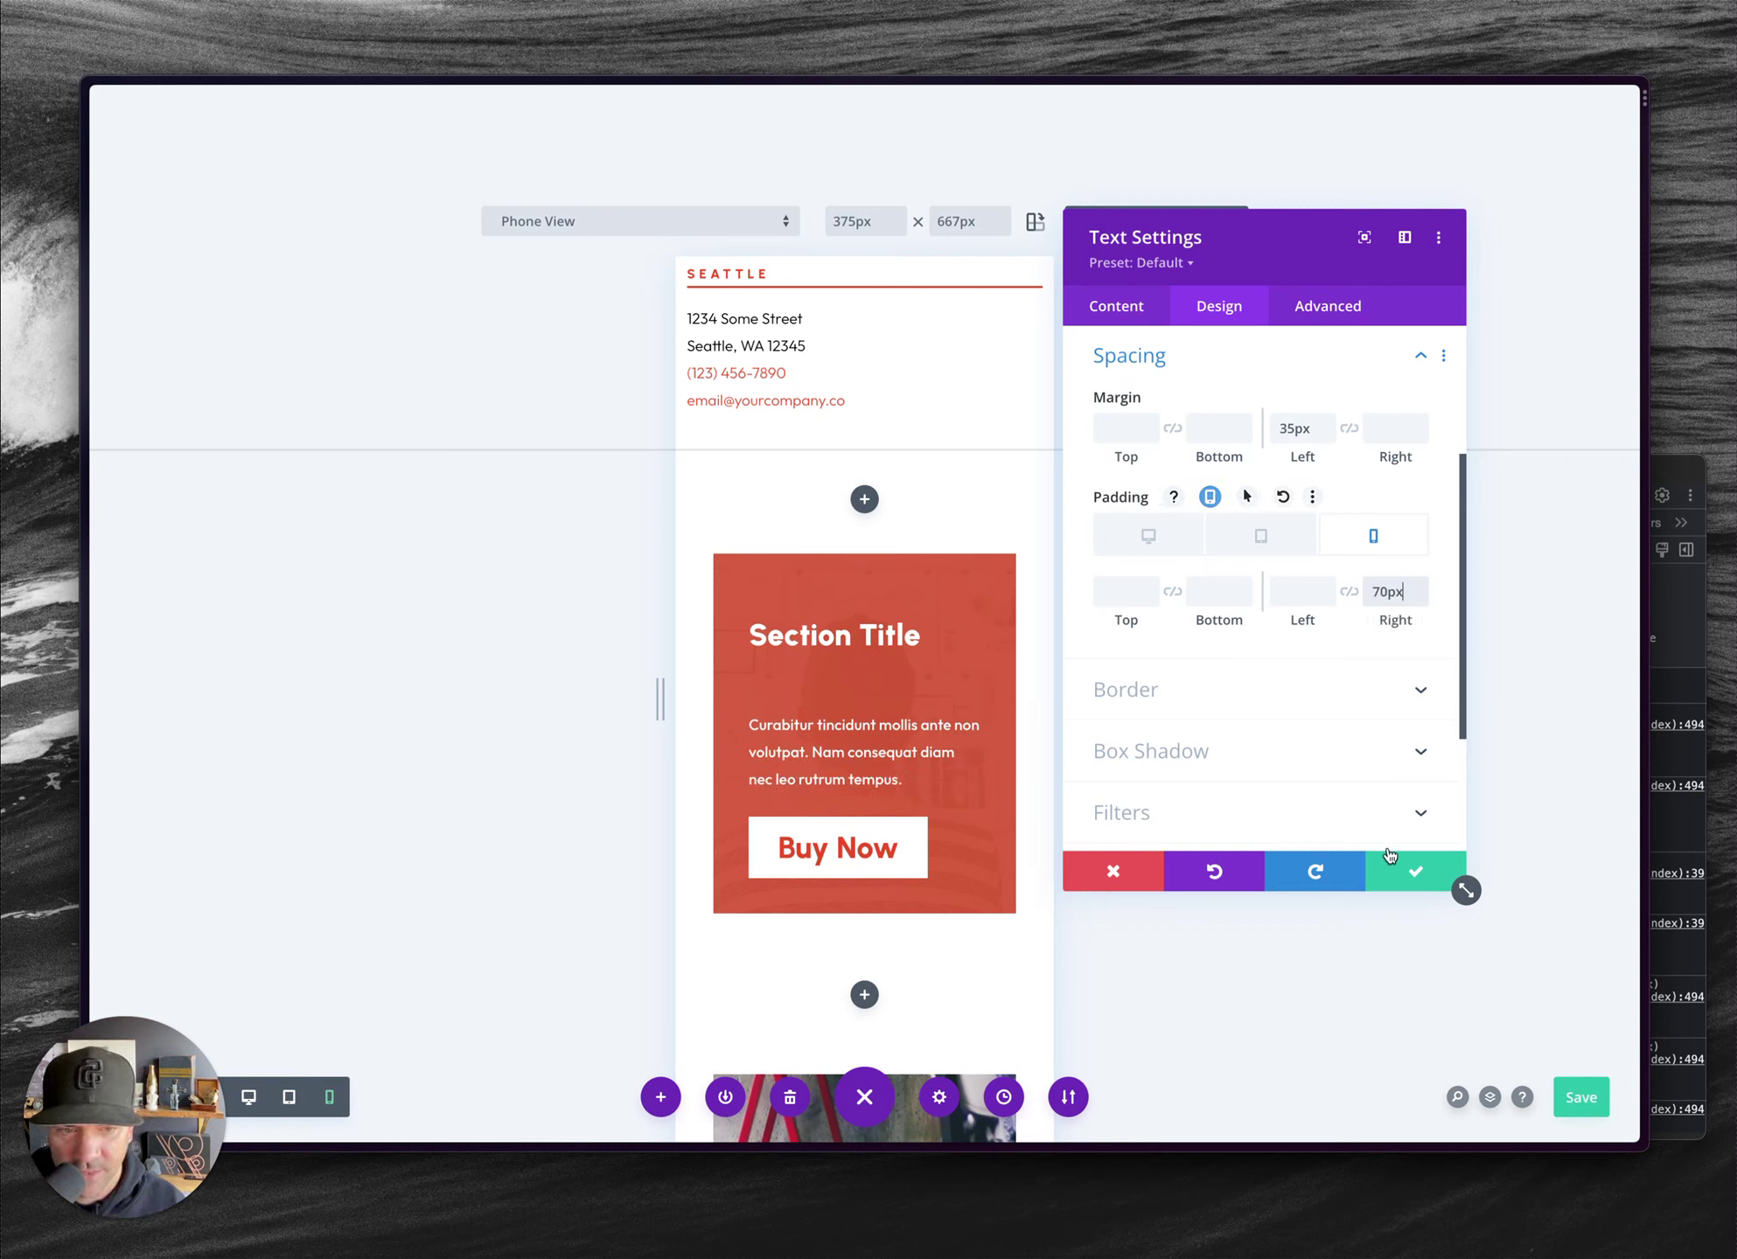
pyautogui.click(1405, 871)
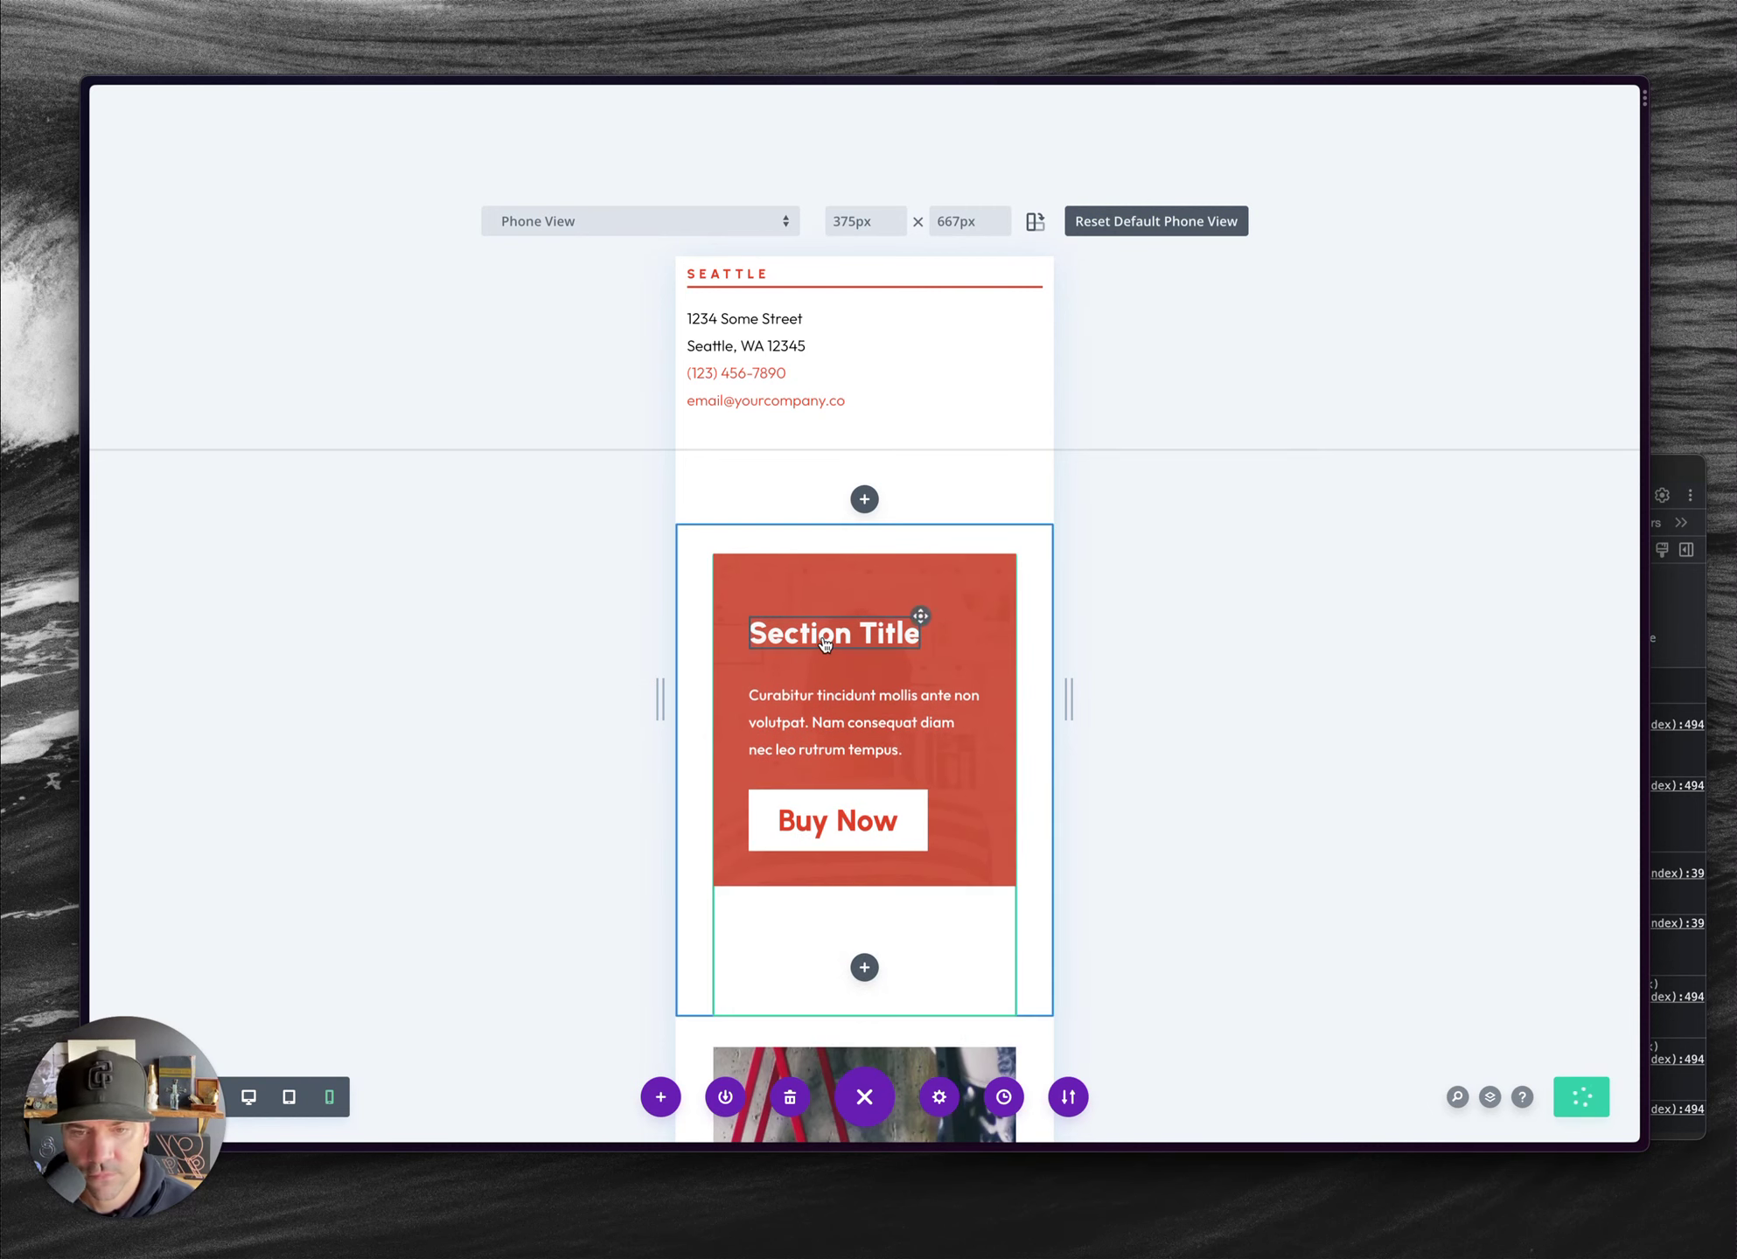
# - Reload the live page and check the card while widening its responsive preview from 656 px to 1210 px
pyautogui.hotkey('ctrl', 'Tab')
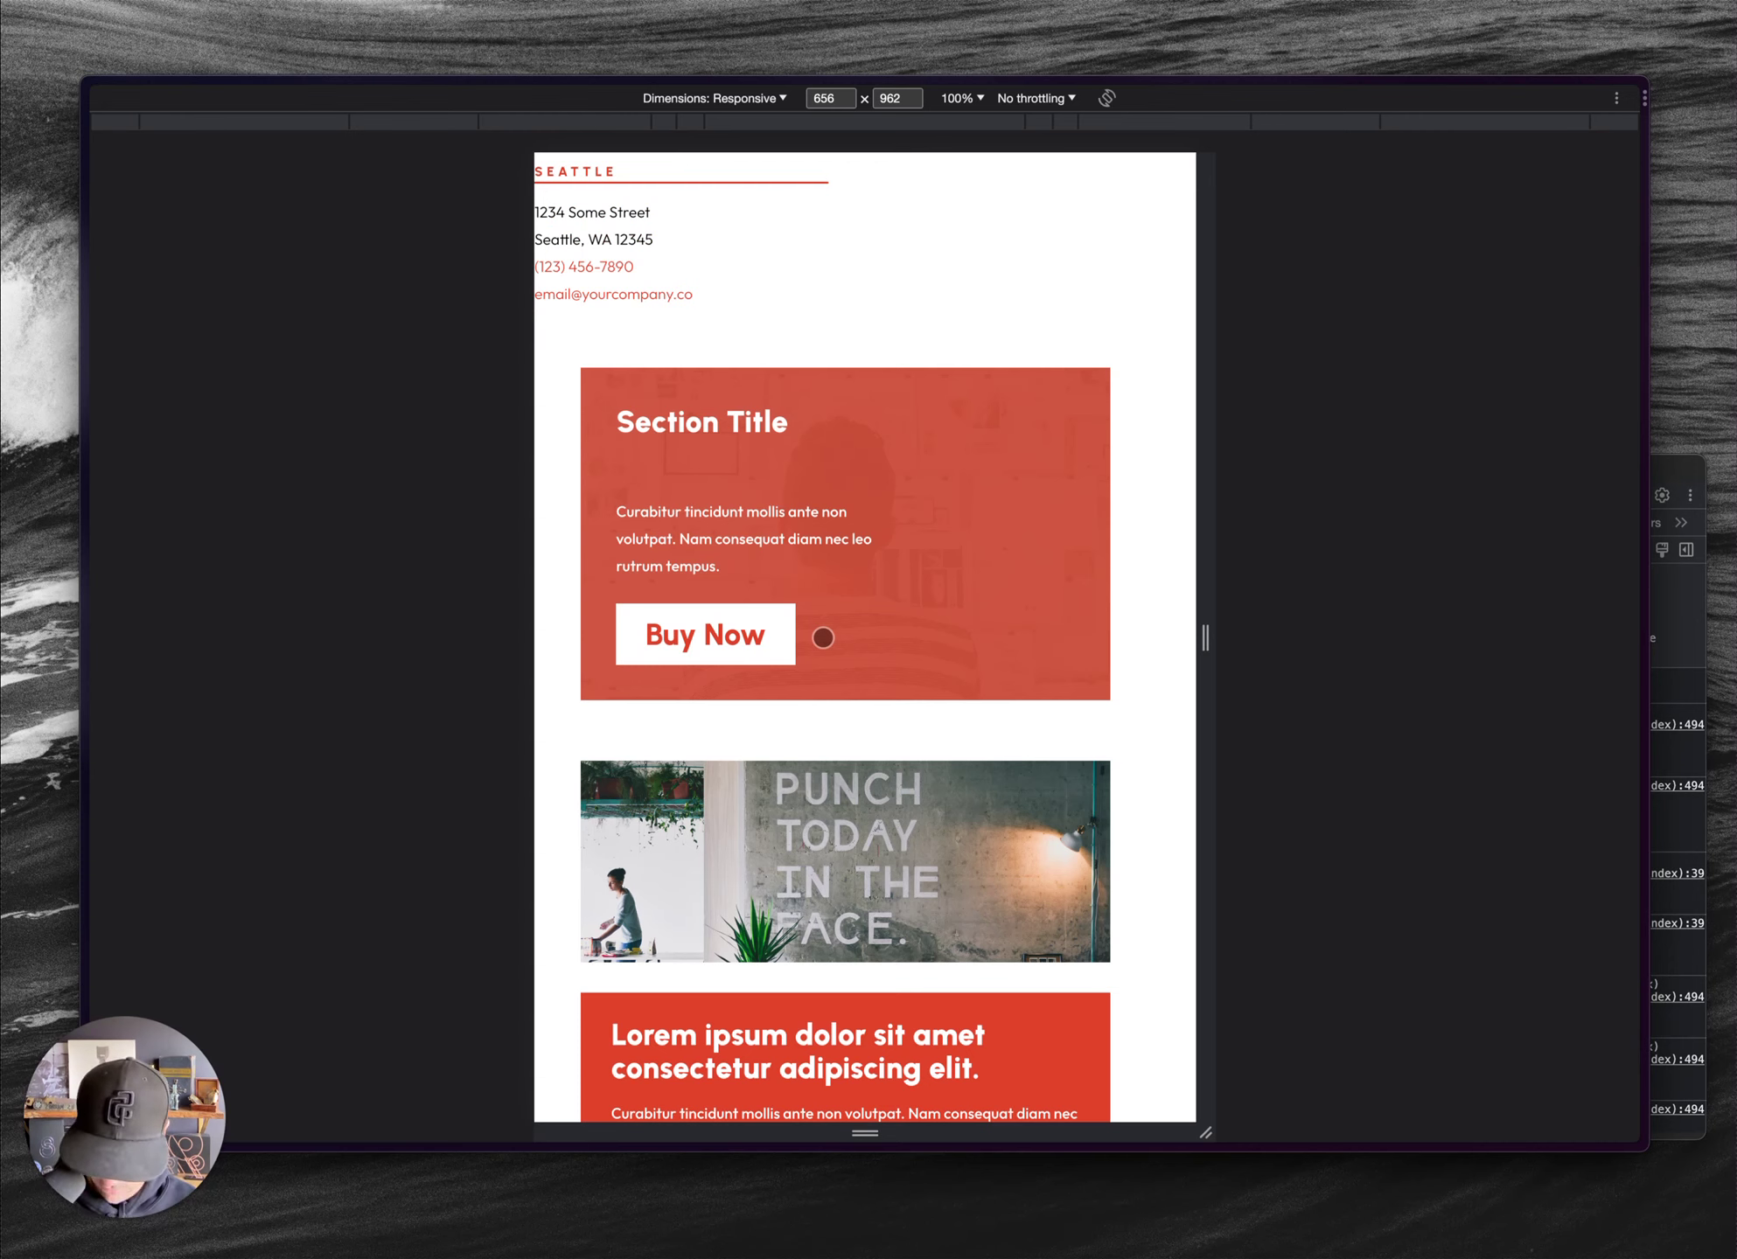
pyautogui.press('super+r')
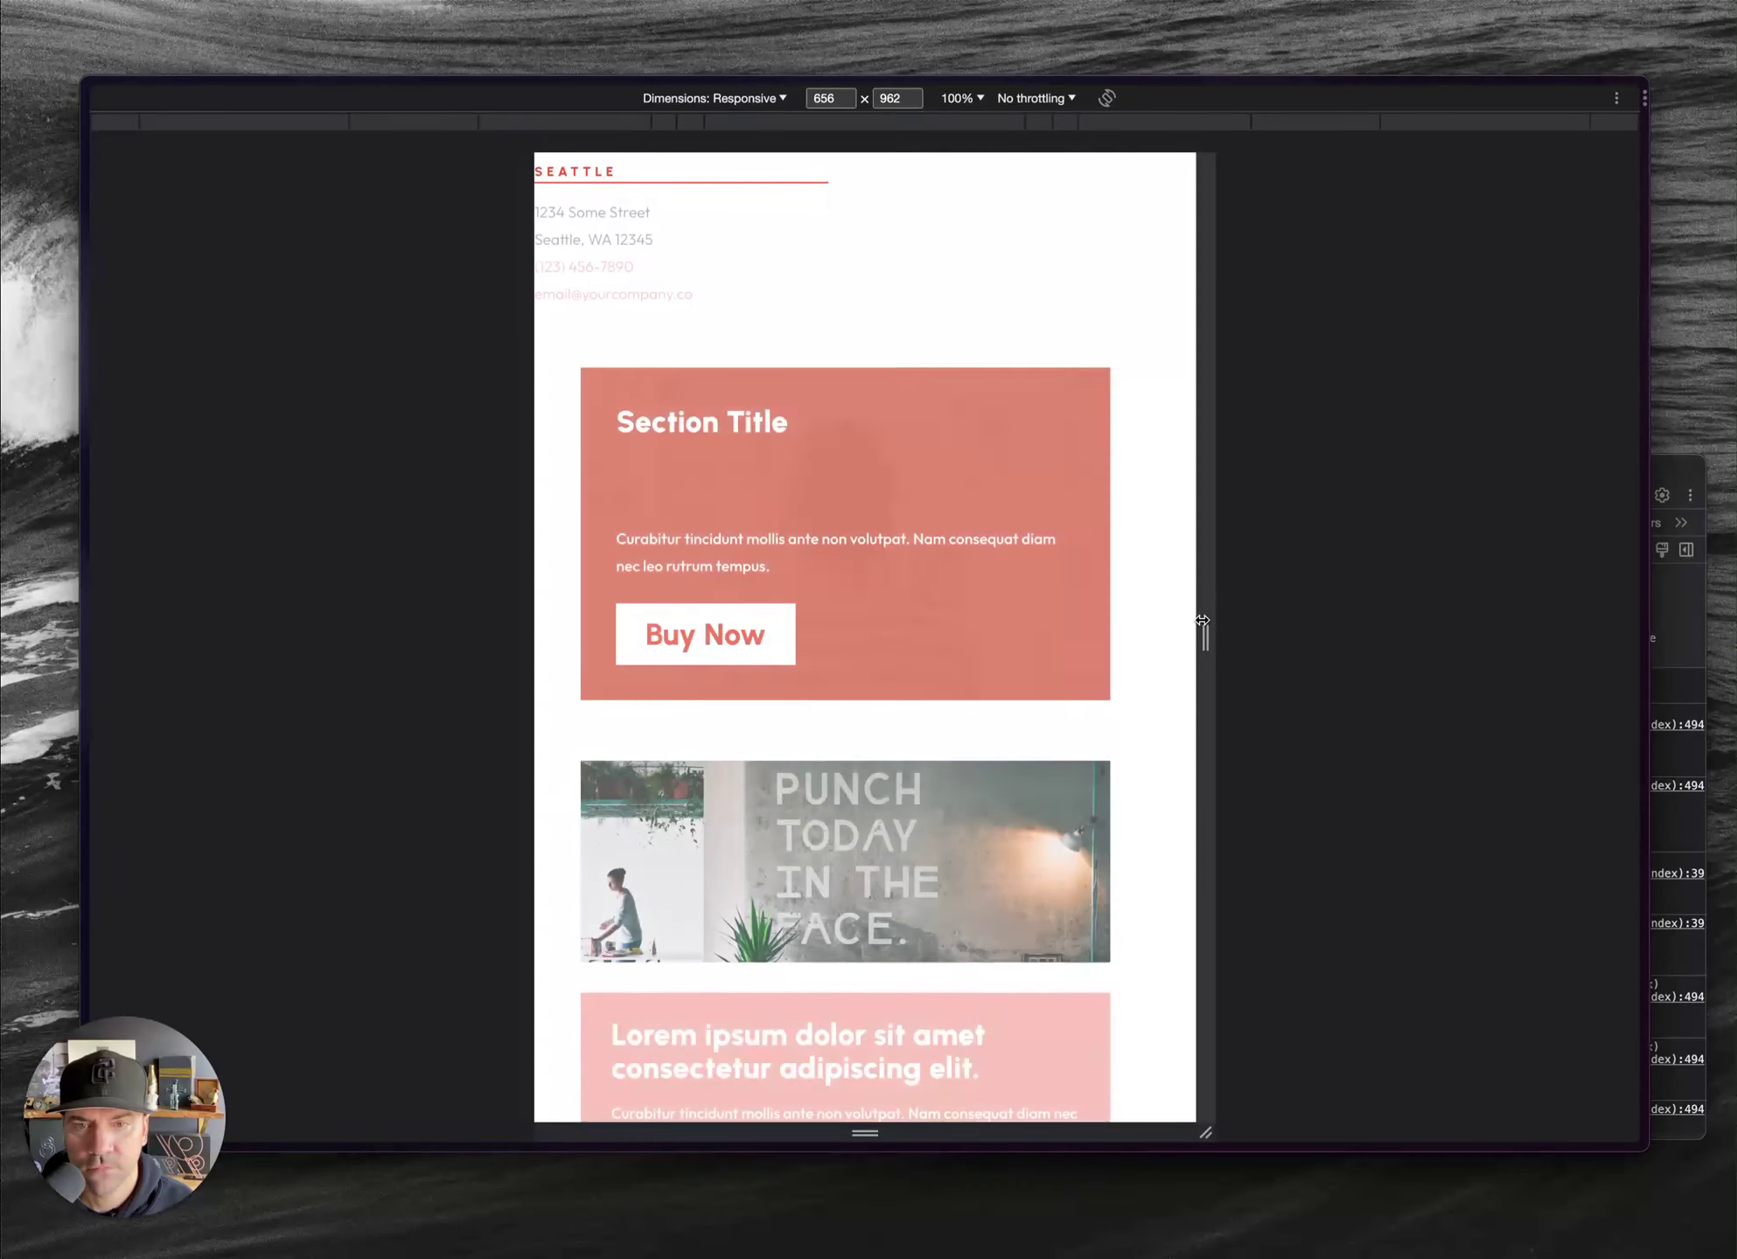
pyautogui.moveTo(1202, 621); pyautogui.dragTo(1484, 595)
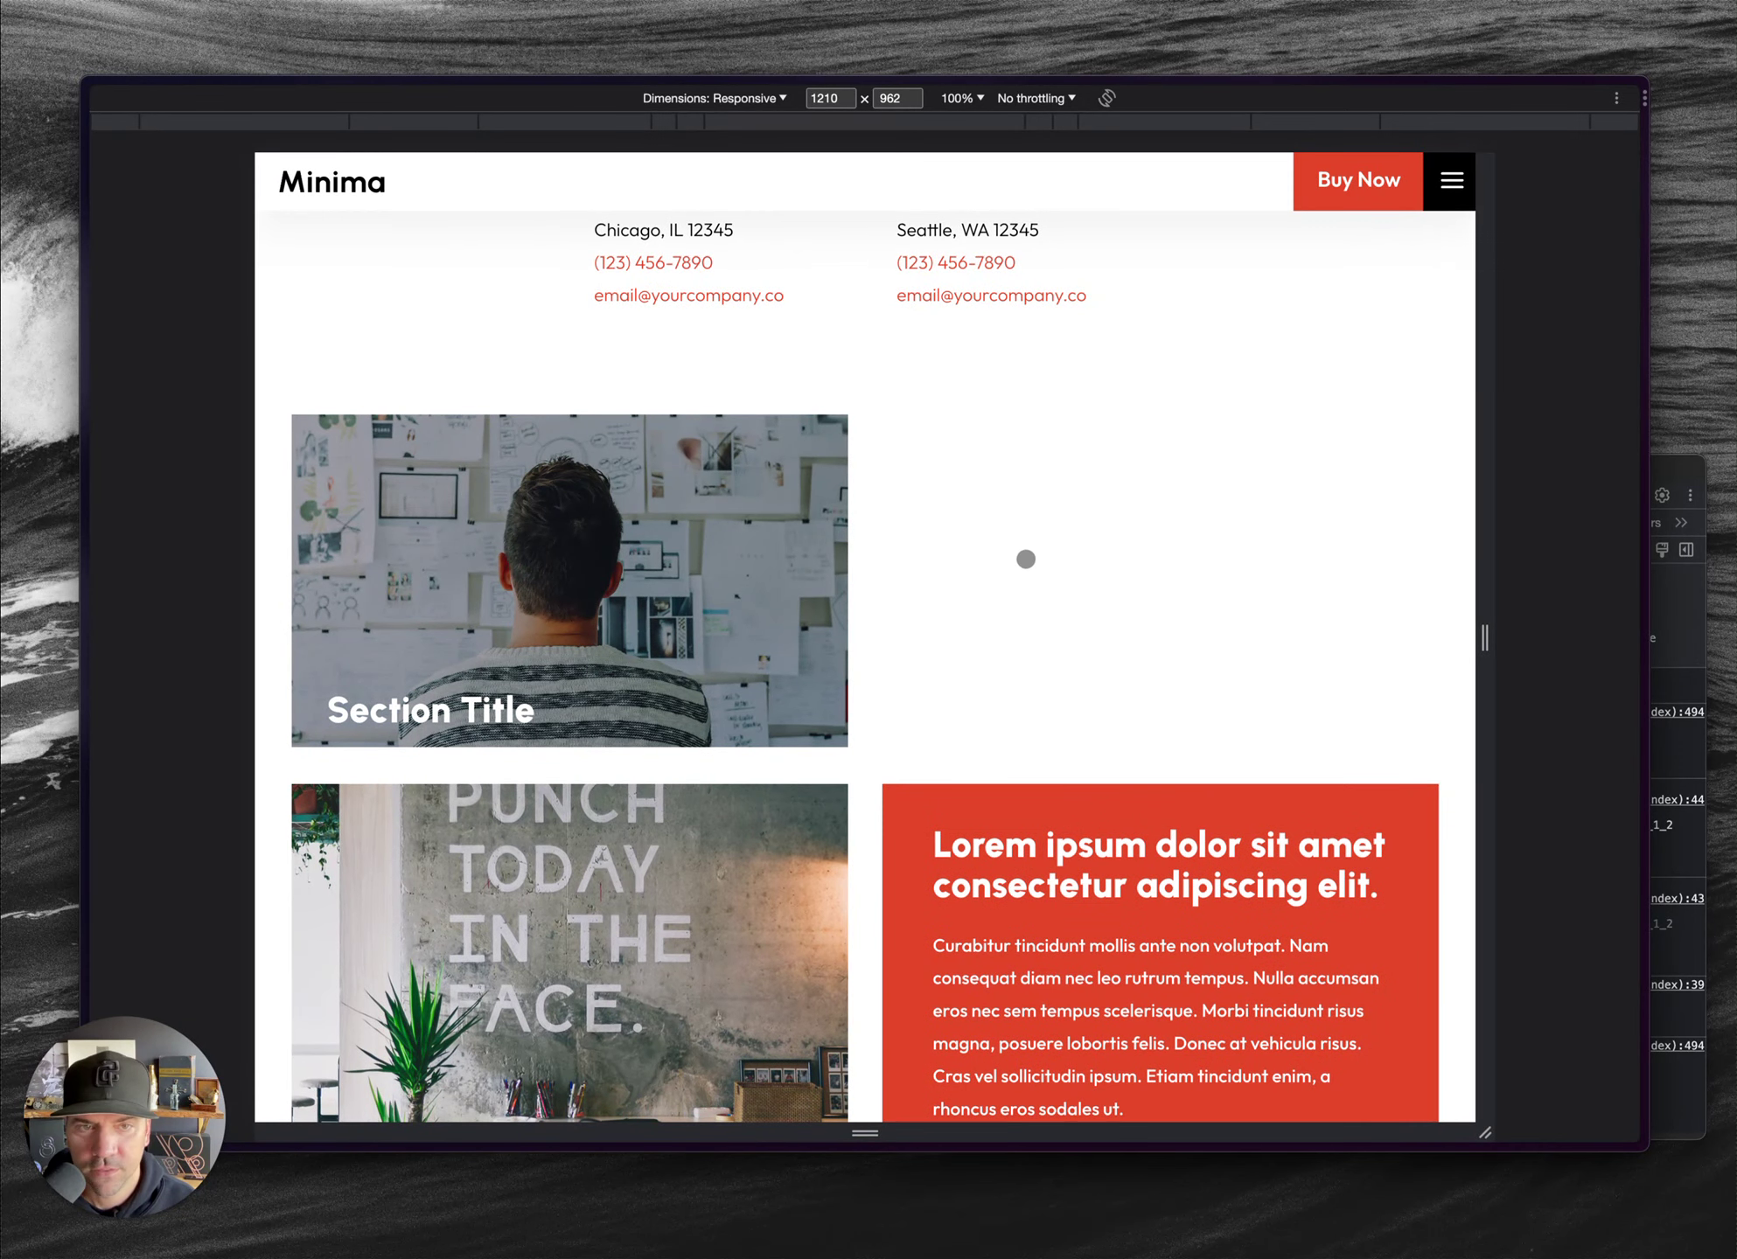
# - Turn off device emulation for the live page and close Developer Tools
pyautogui.click(1674, 466)
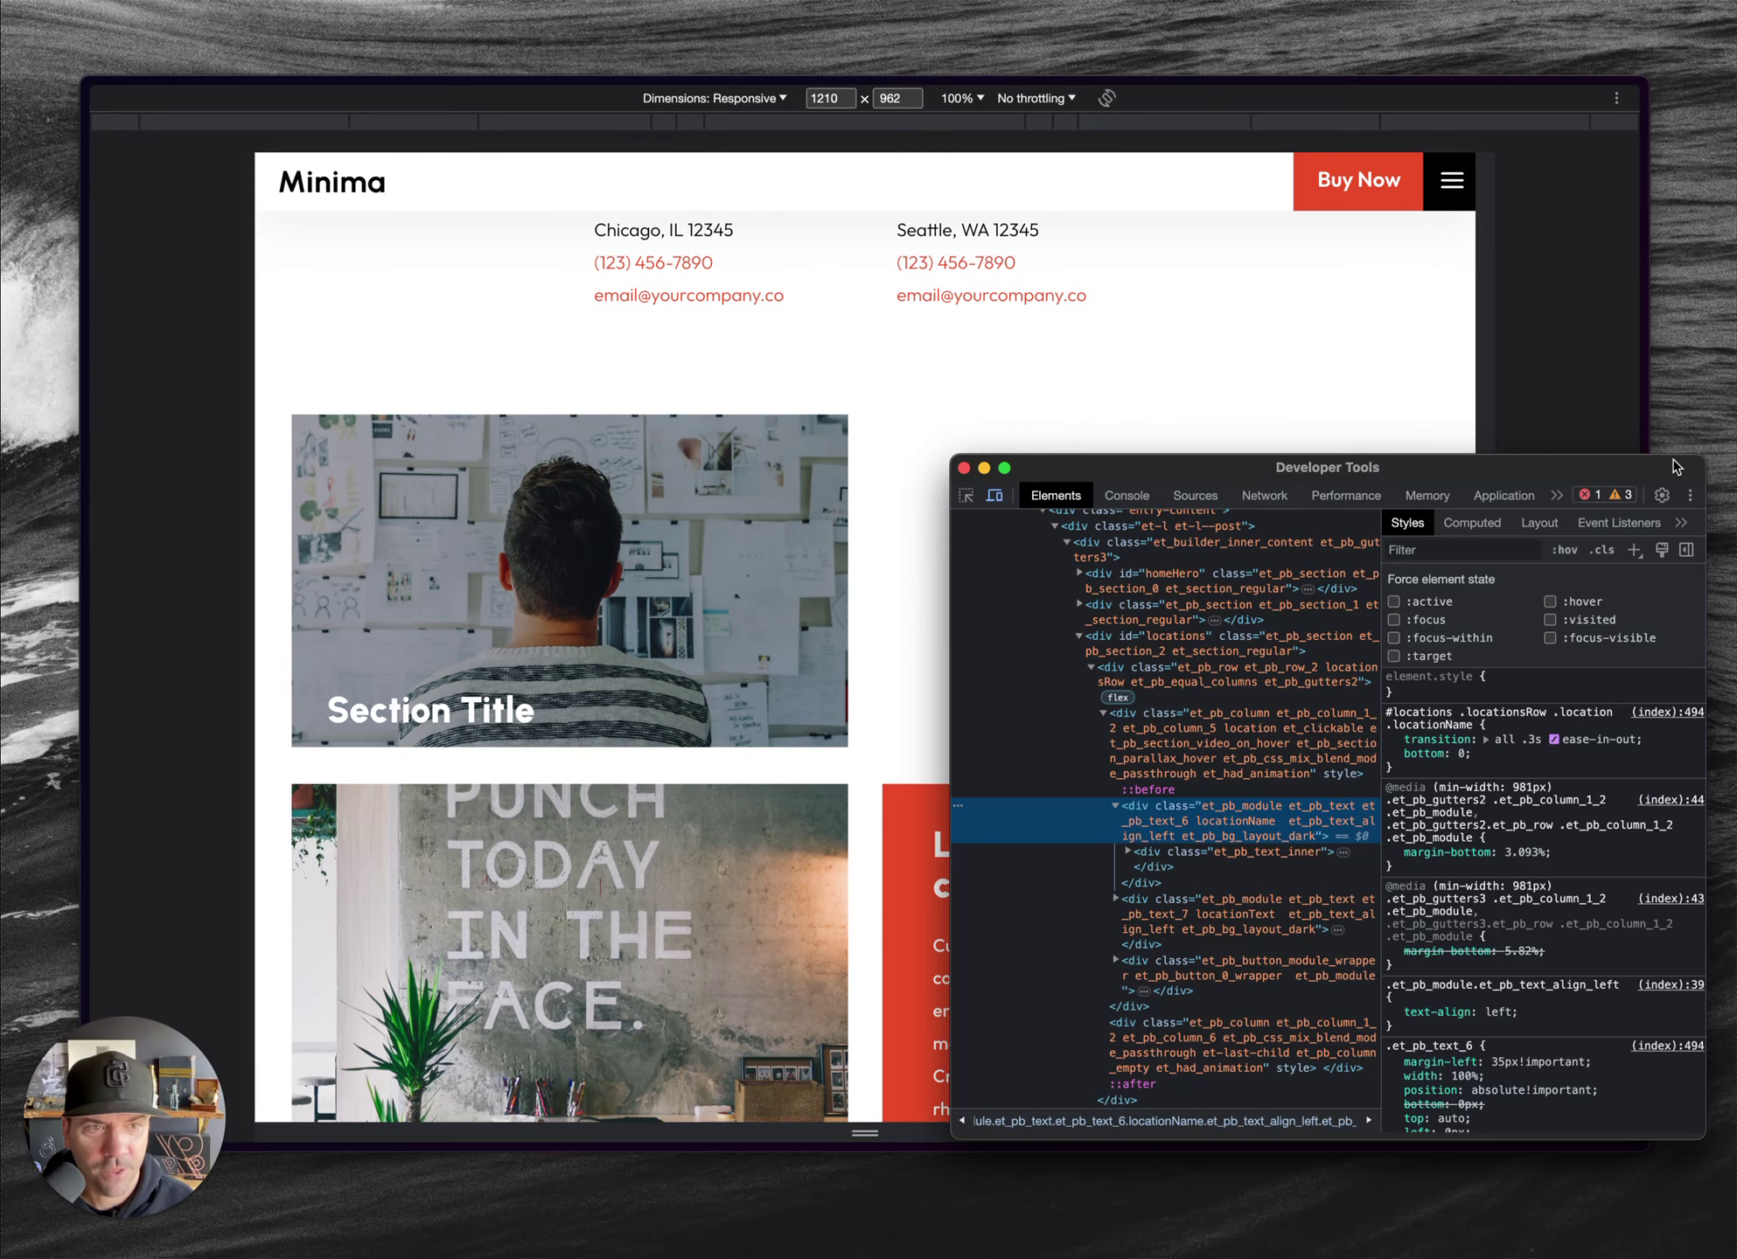
pyautogui.click(995, 495)
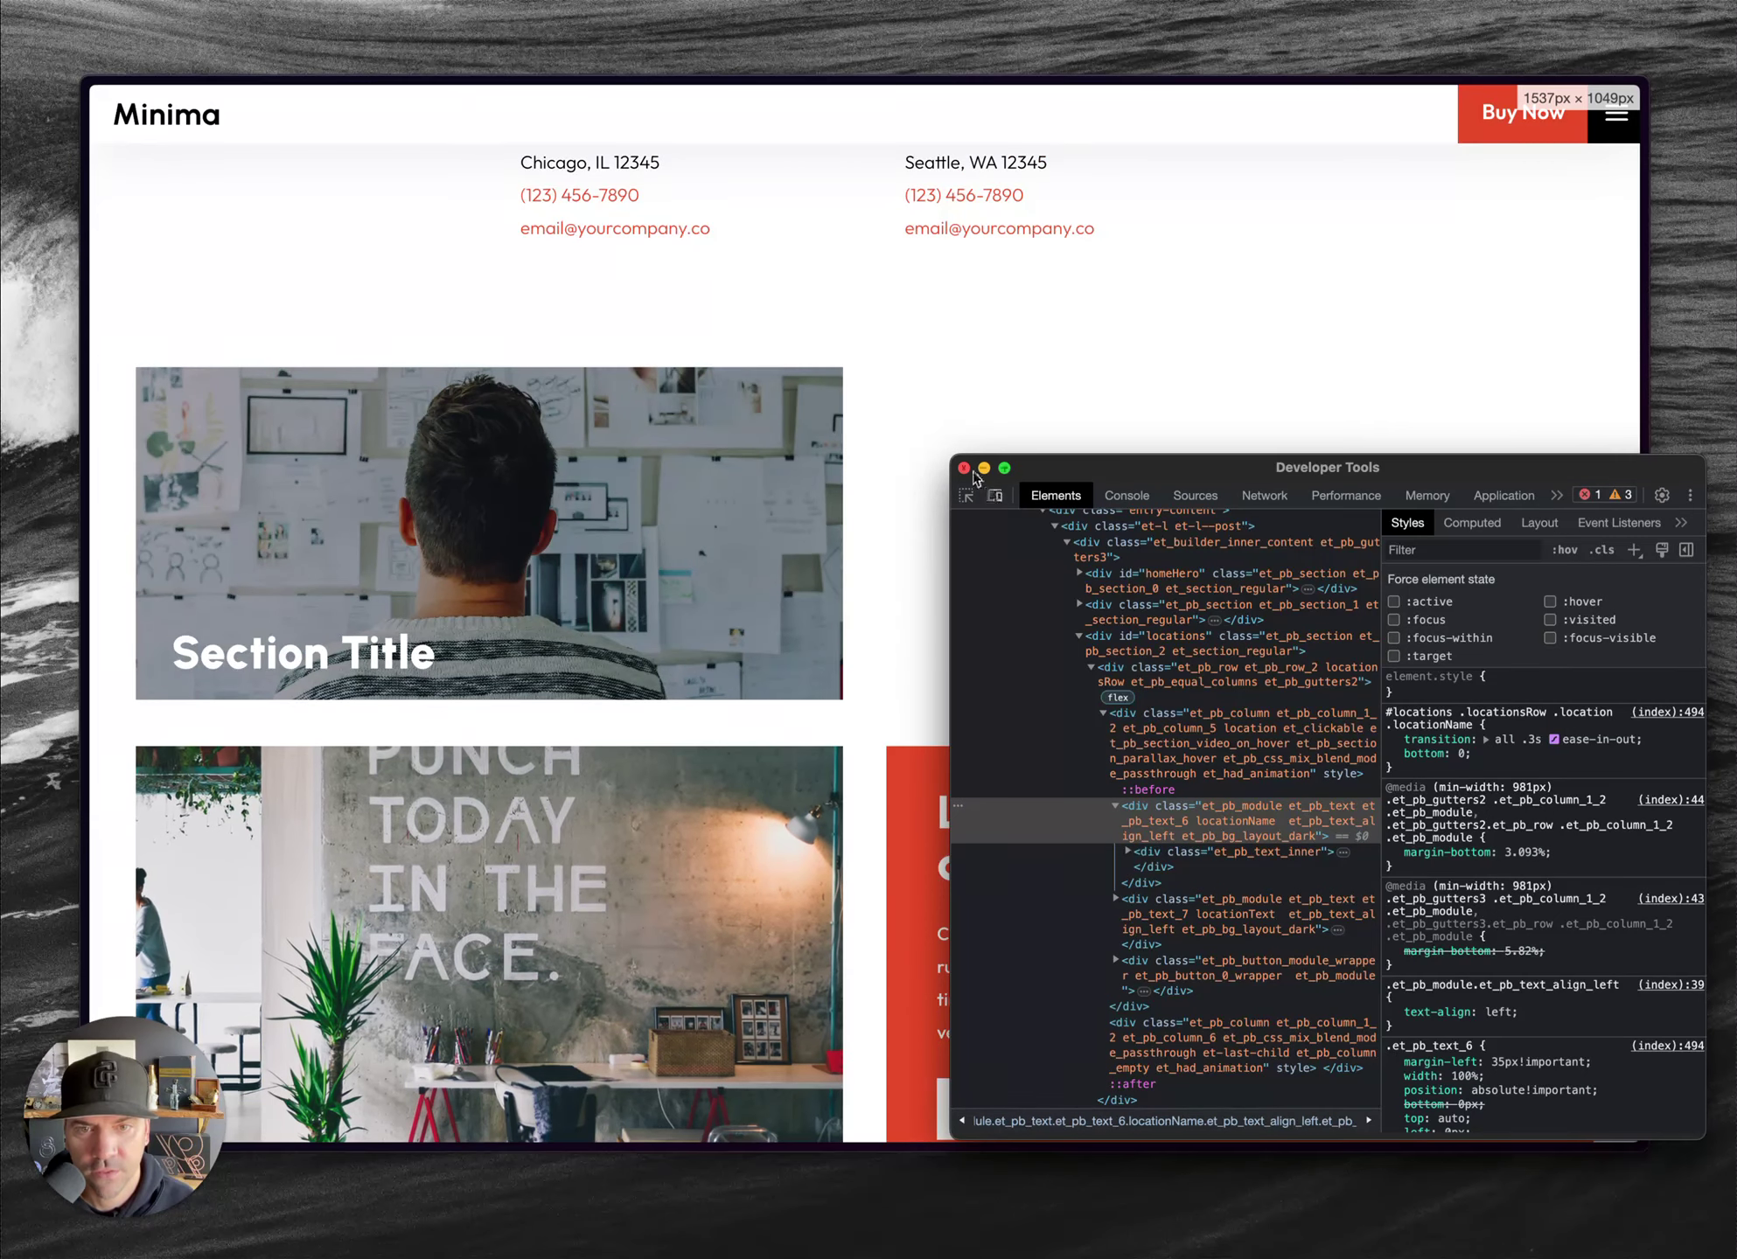
pyautogui.click(964, 468)
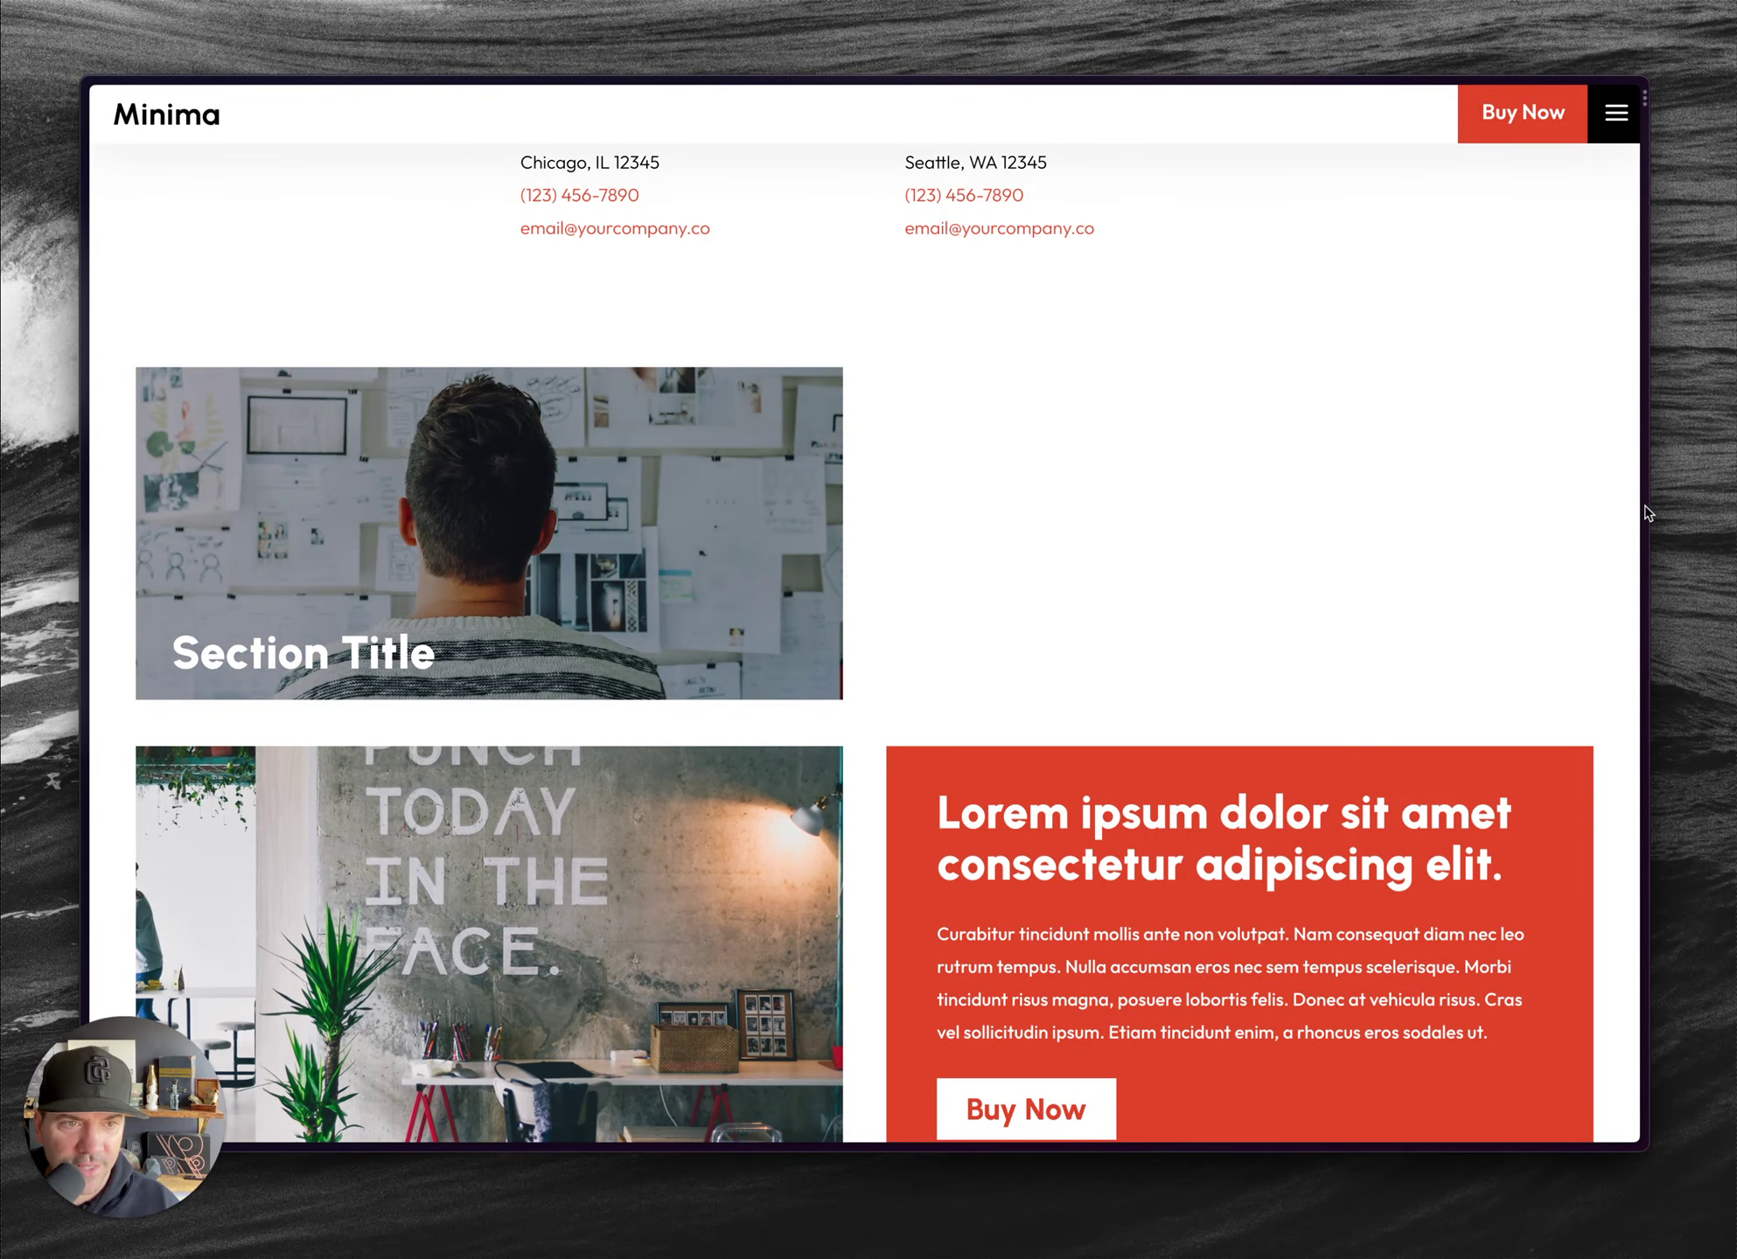
# - Narrow the browser window to the tablet layout and compare the card with the hover and 980px media query rules in tutorial.css
pyautogui.moveTo(1647, 513); pyautogui.dragTo(1035, 521)
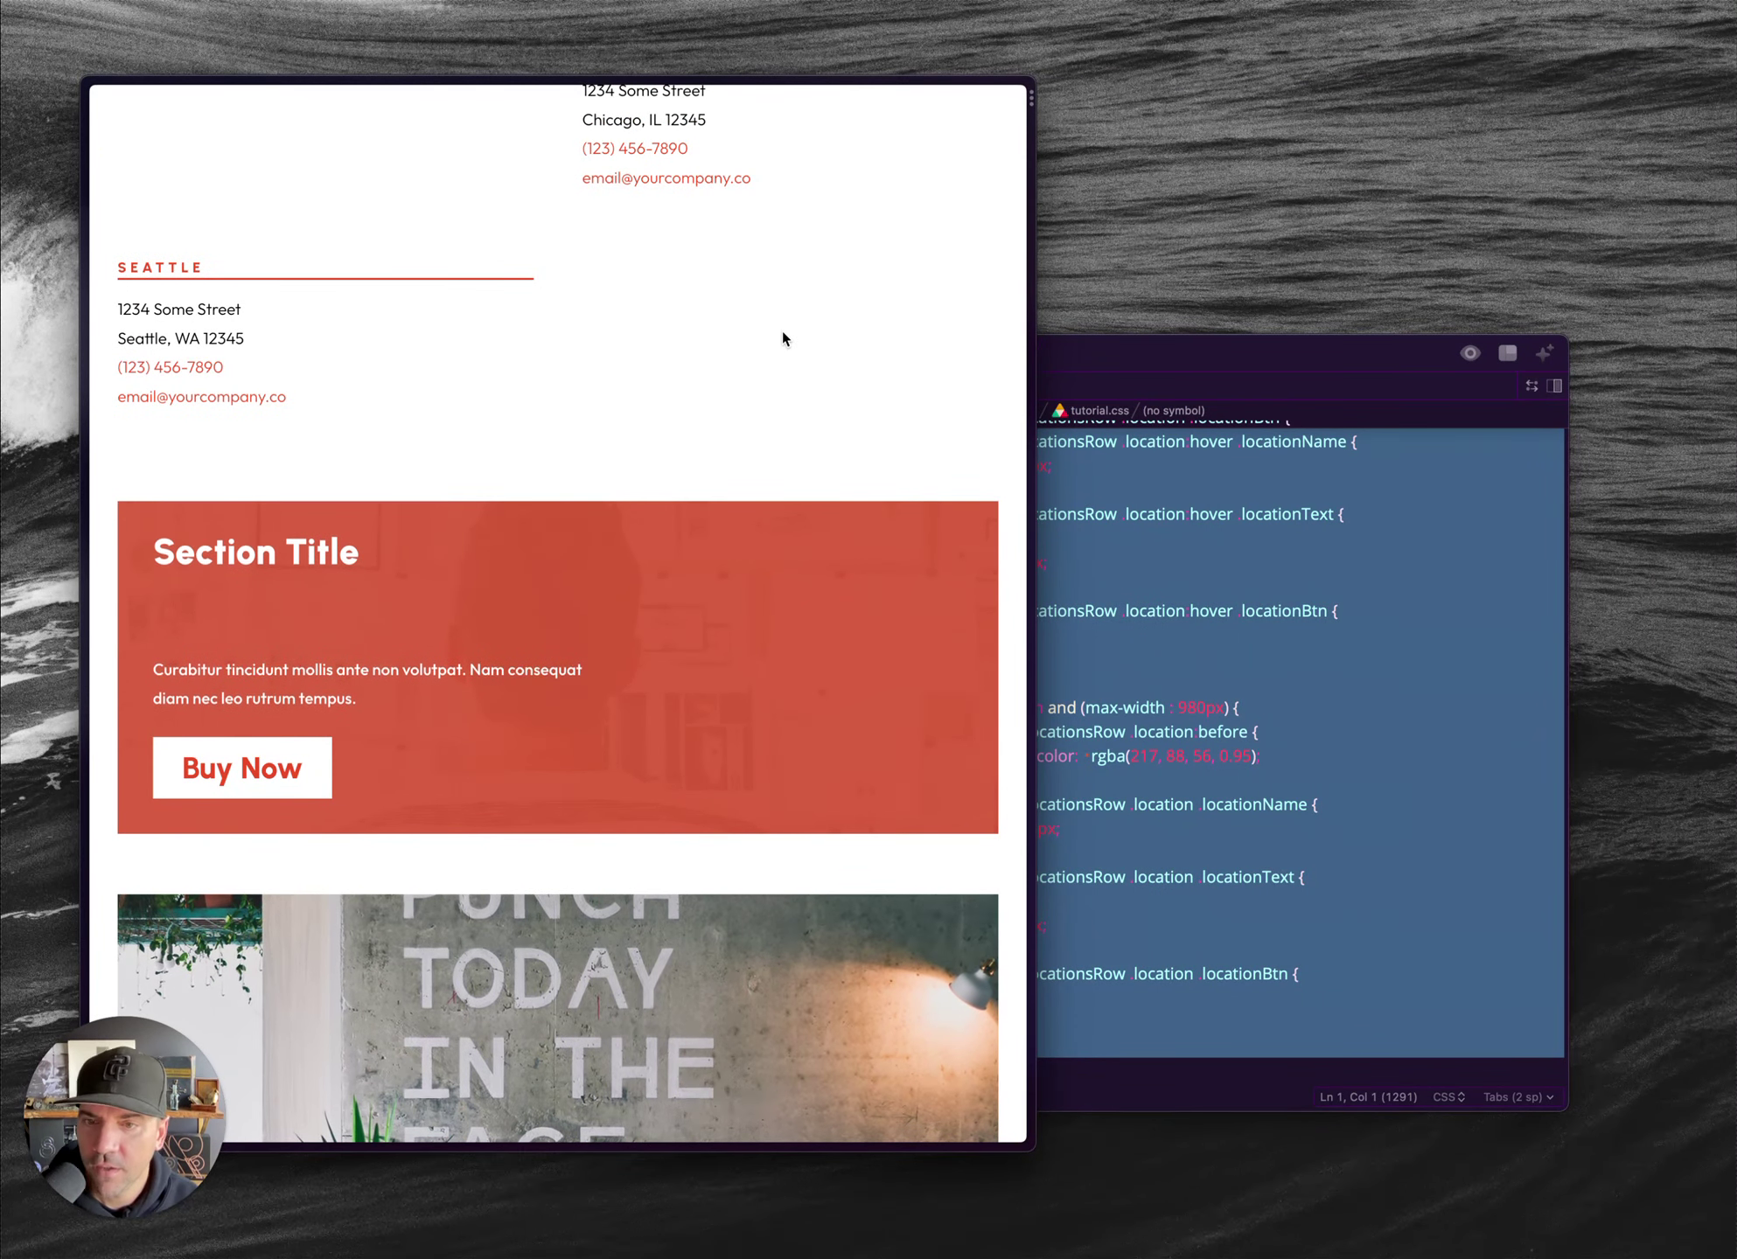
pyautogui.click(1295, 664)
pyautogui.click(1208, 664)
pyautogui.scroll(-1, 1098, 787)
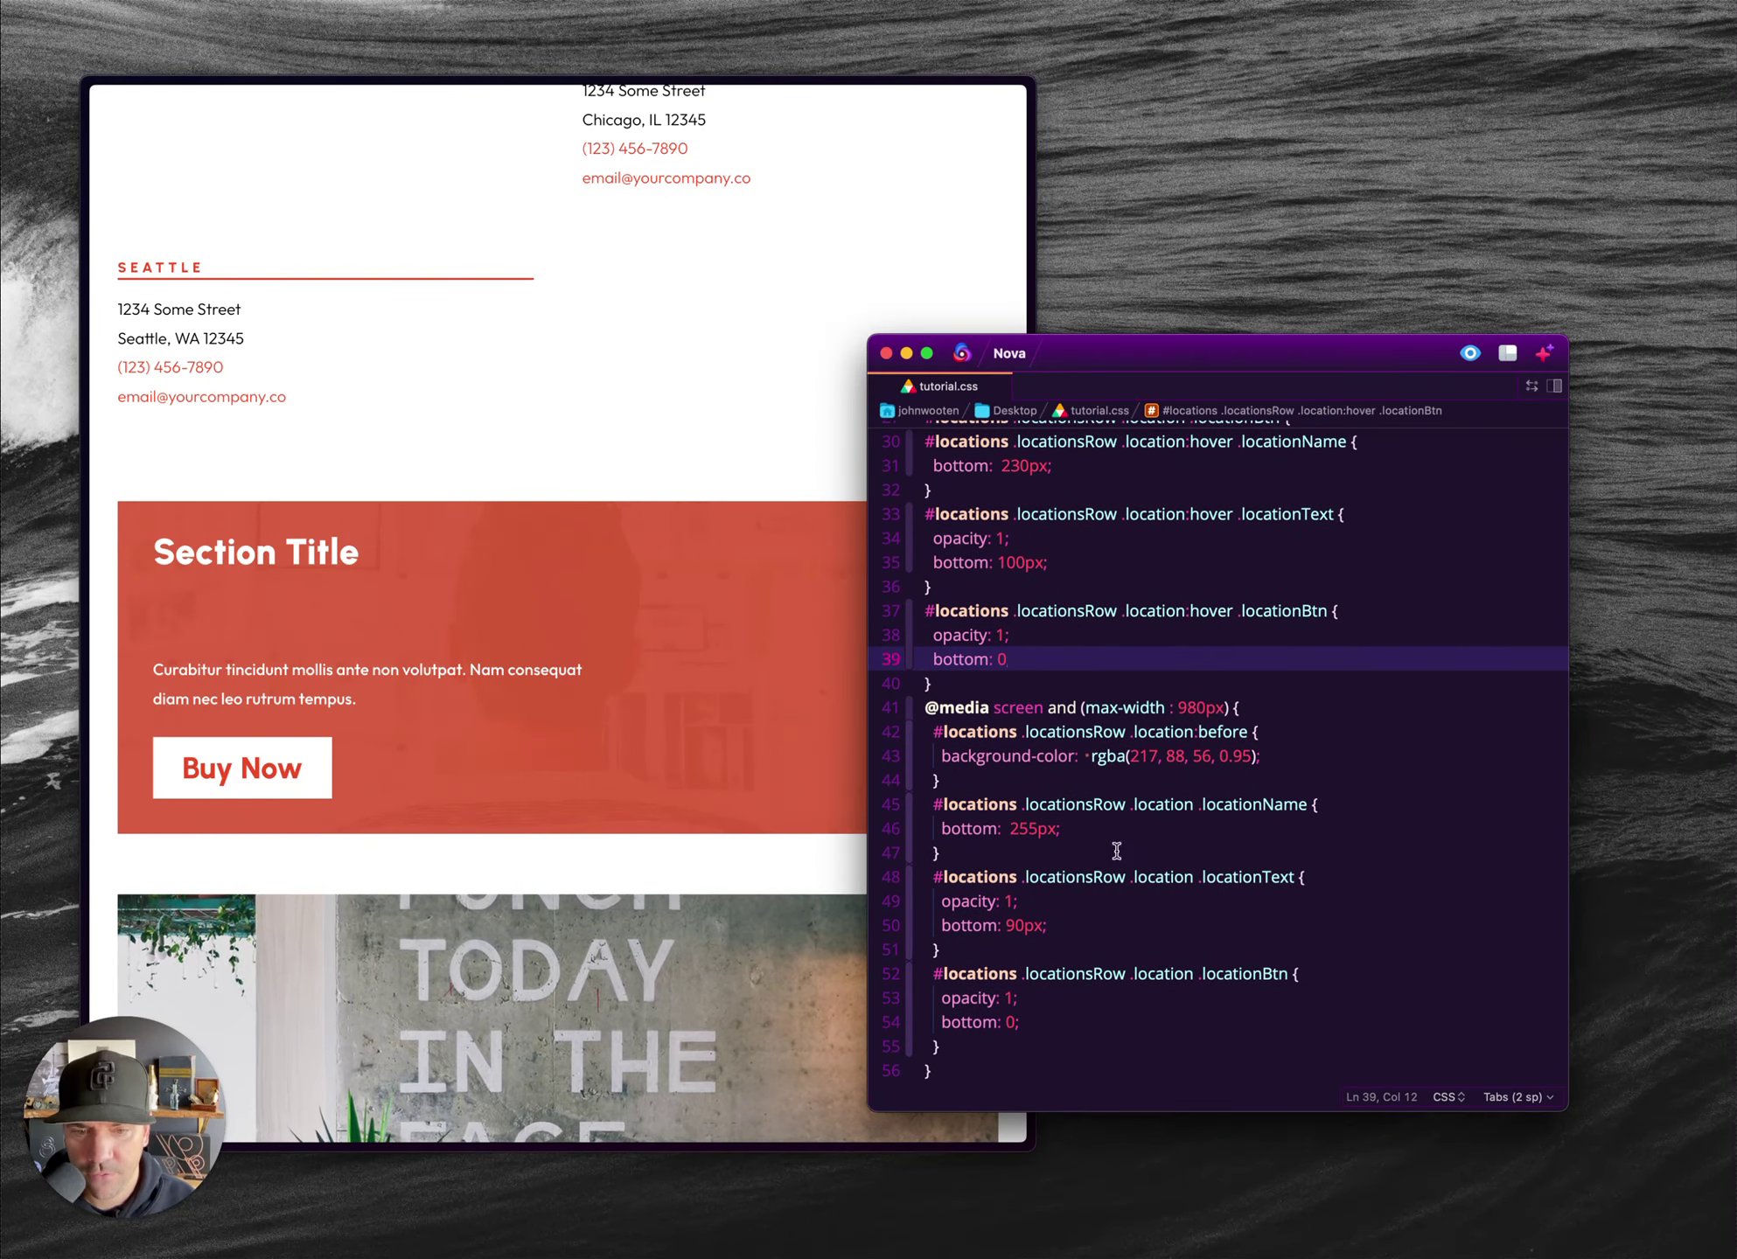
pyautogui.click(807, 554)
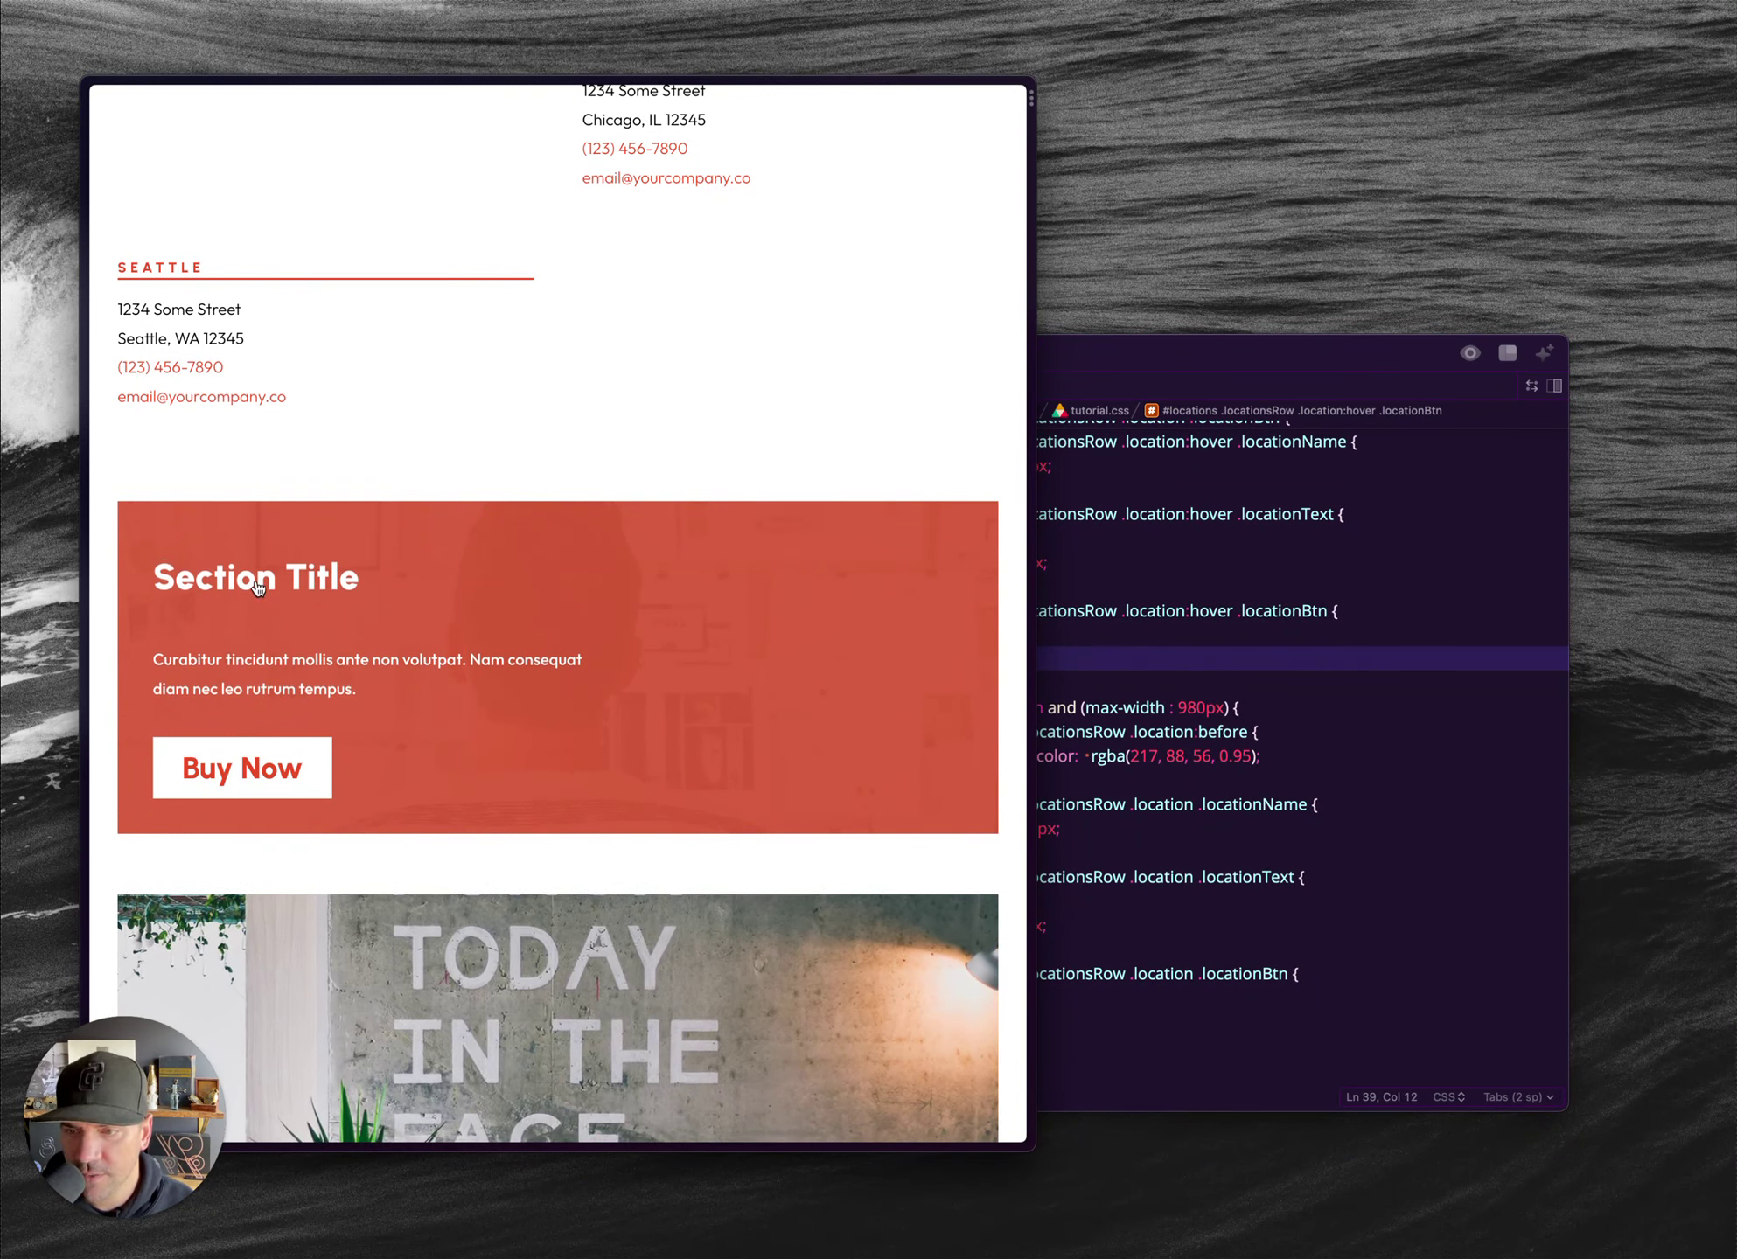
pyautogui.click(1182, 674)
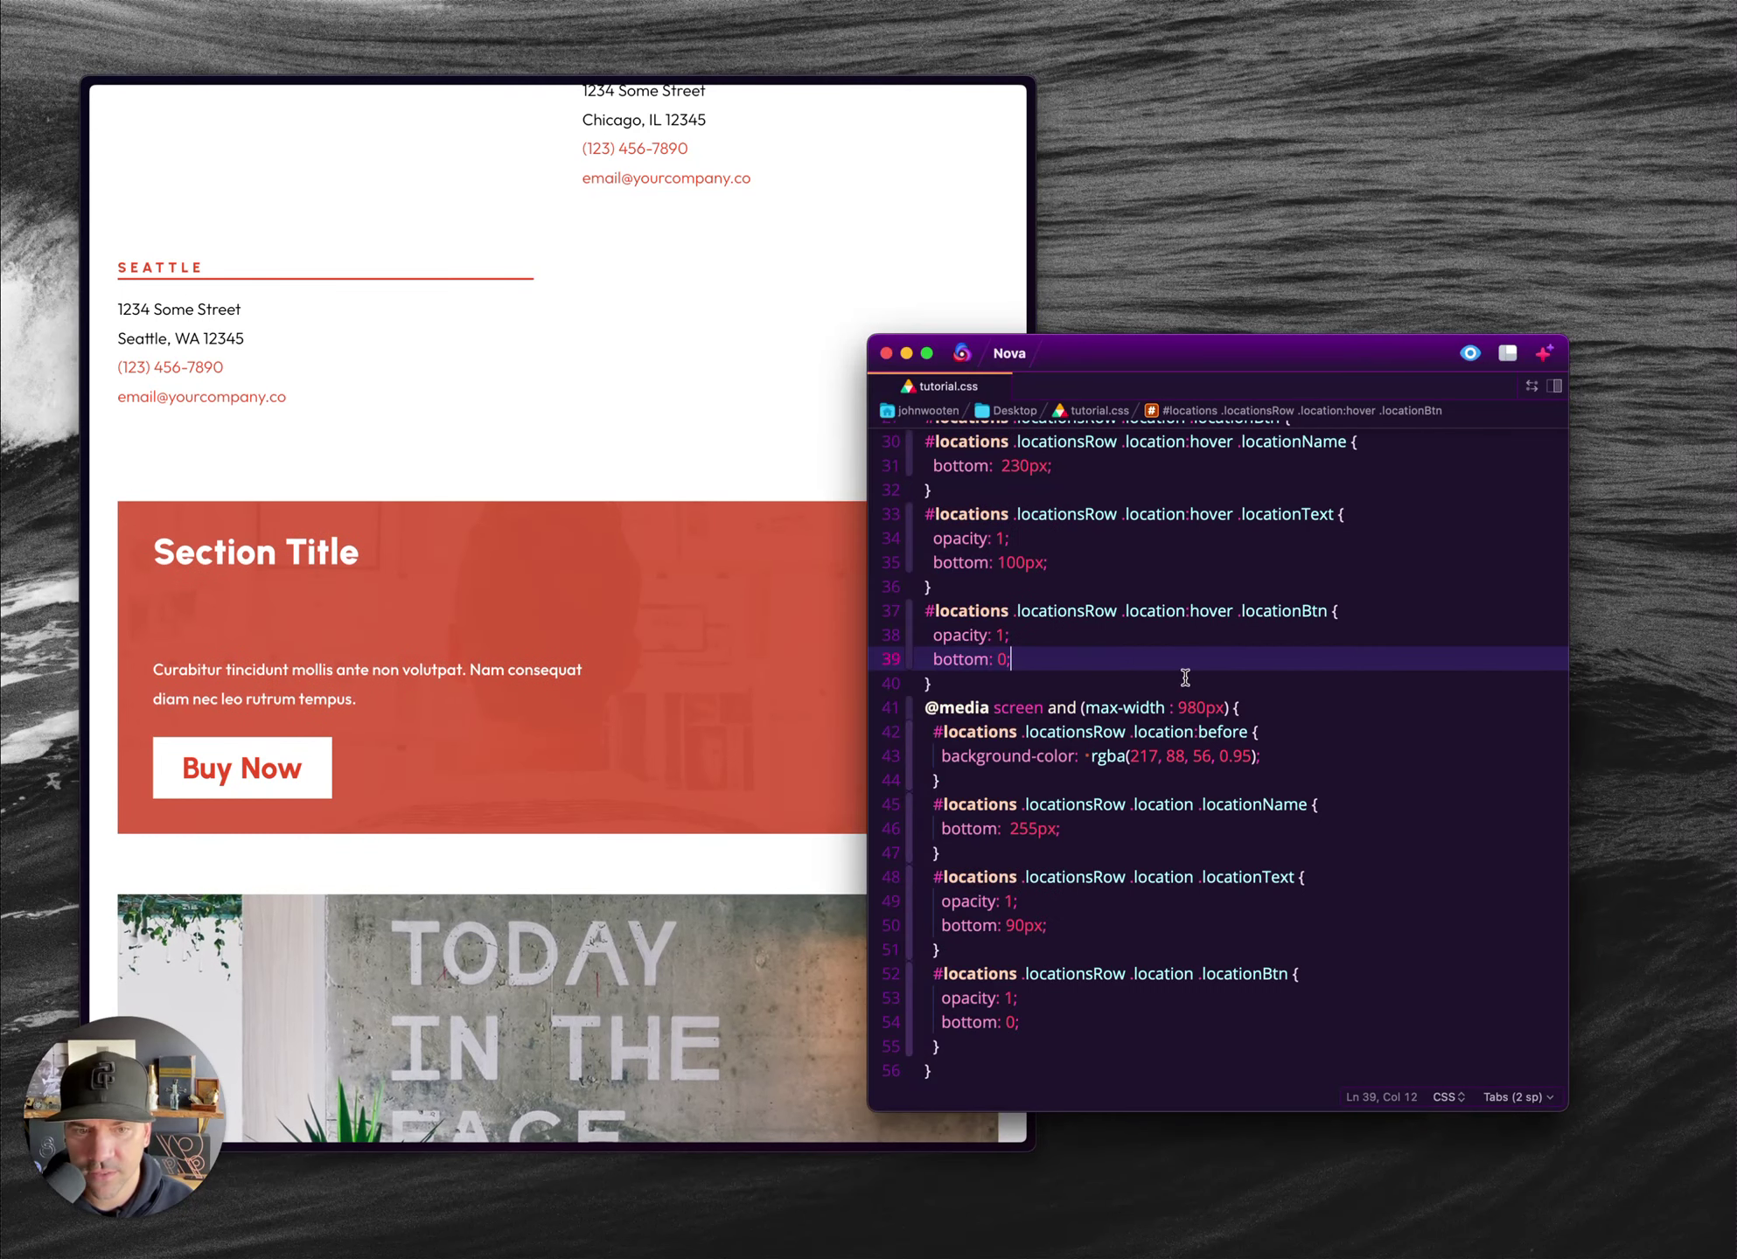
# - Duplicate the .location:hover .locationName rule into the 980px media query, below the .locationName rule, with bottom set to 255px
pyautogui.scroll(5, 1185, 677)
pyautogui.scroll(1, 1185, 678)
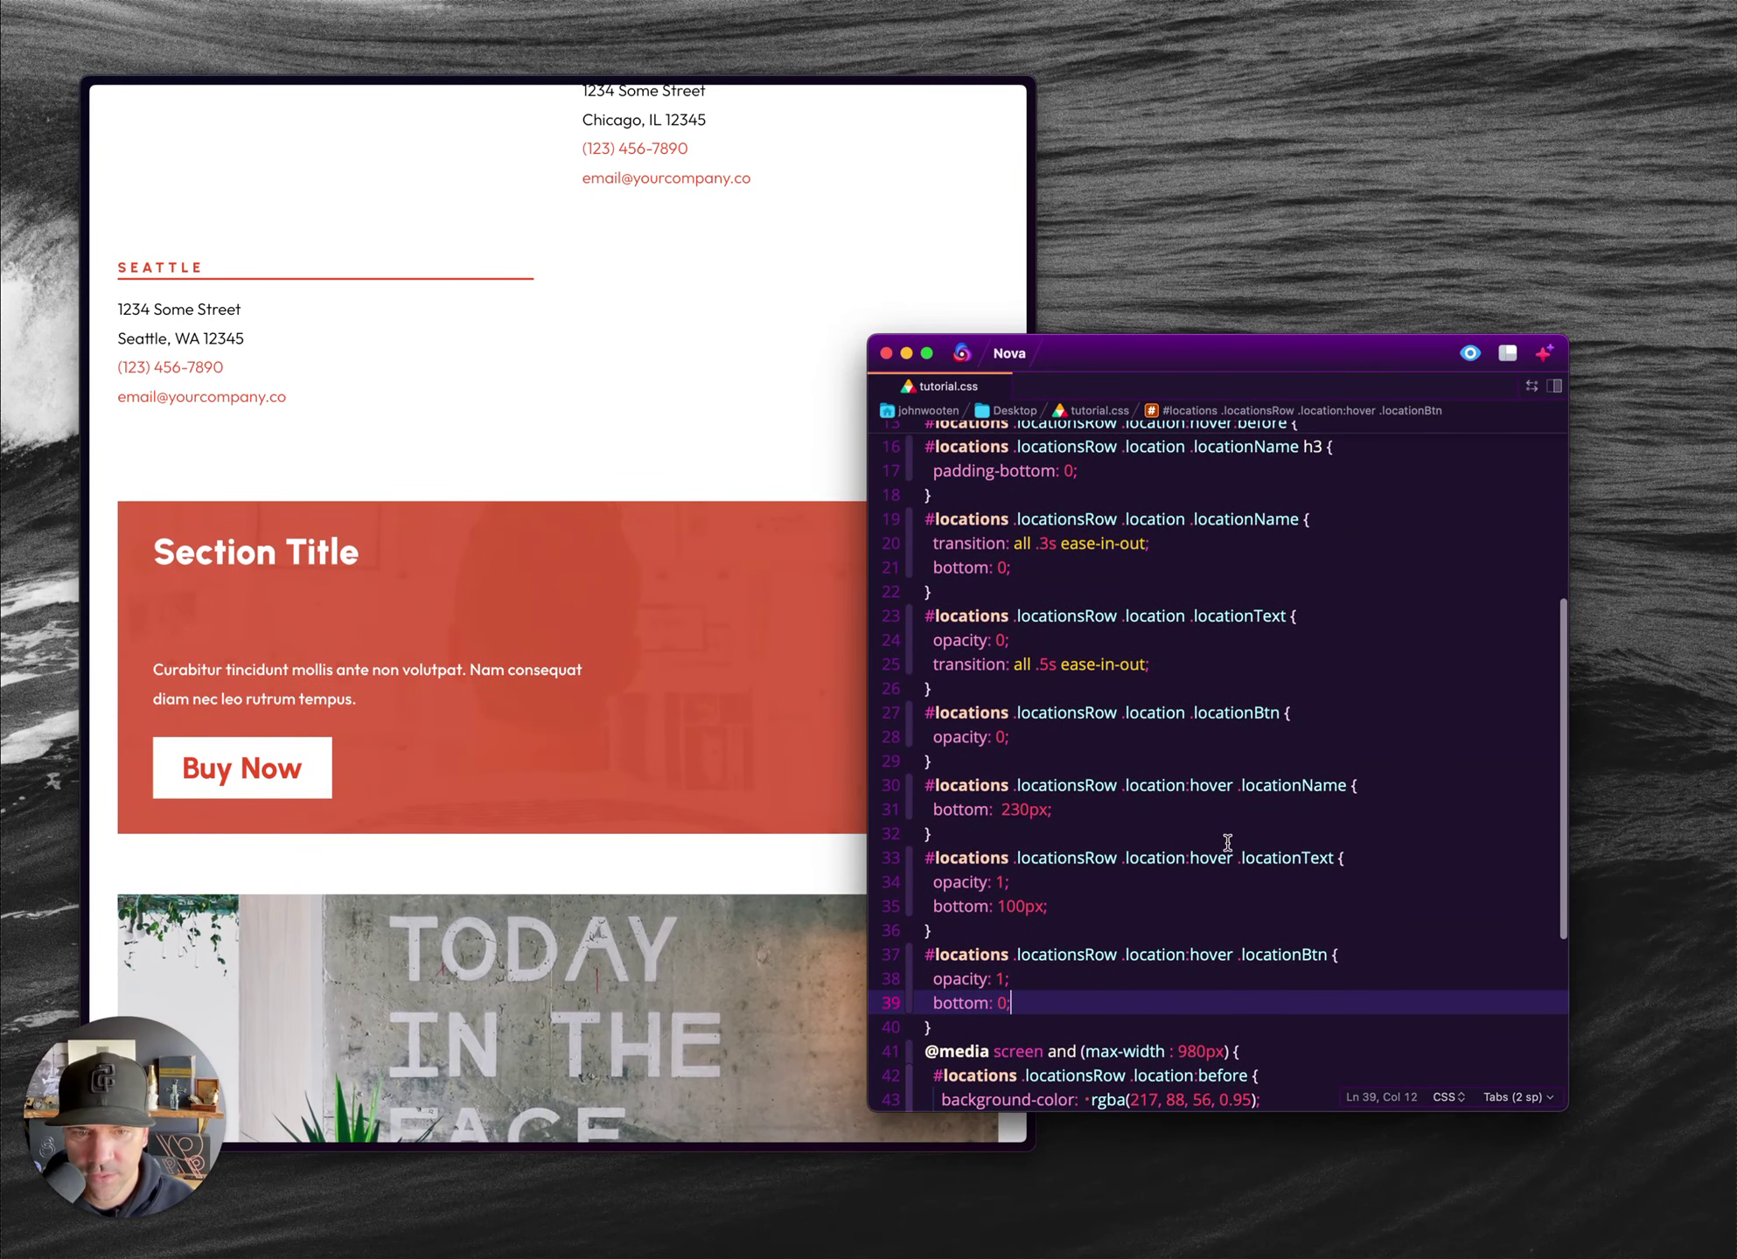
pyautogui.scroll(2, 1154, 856)
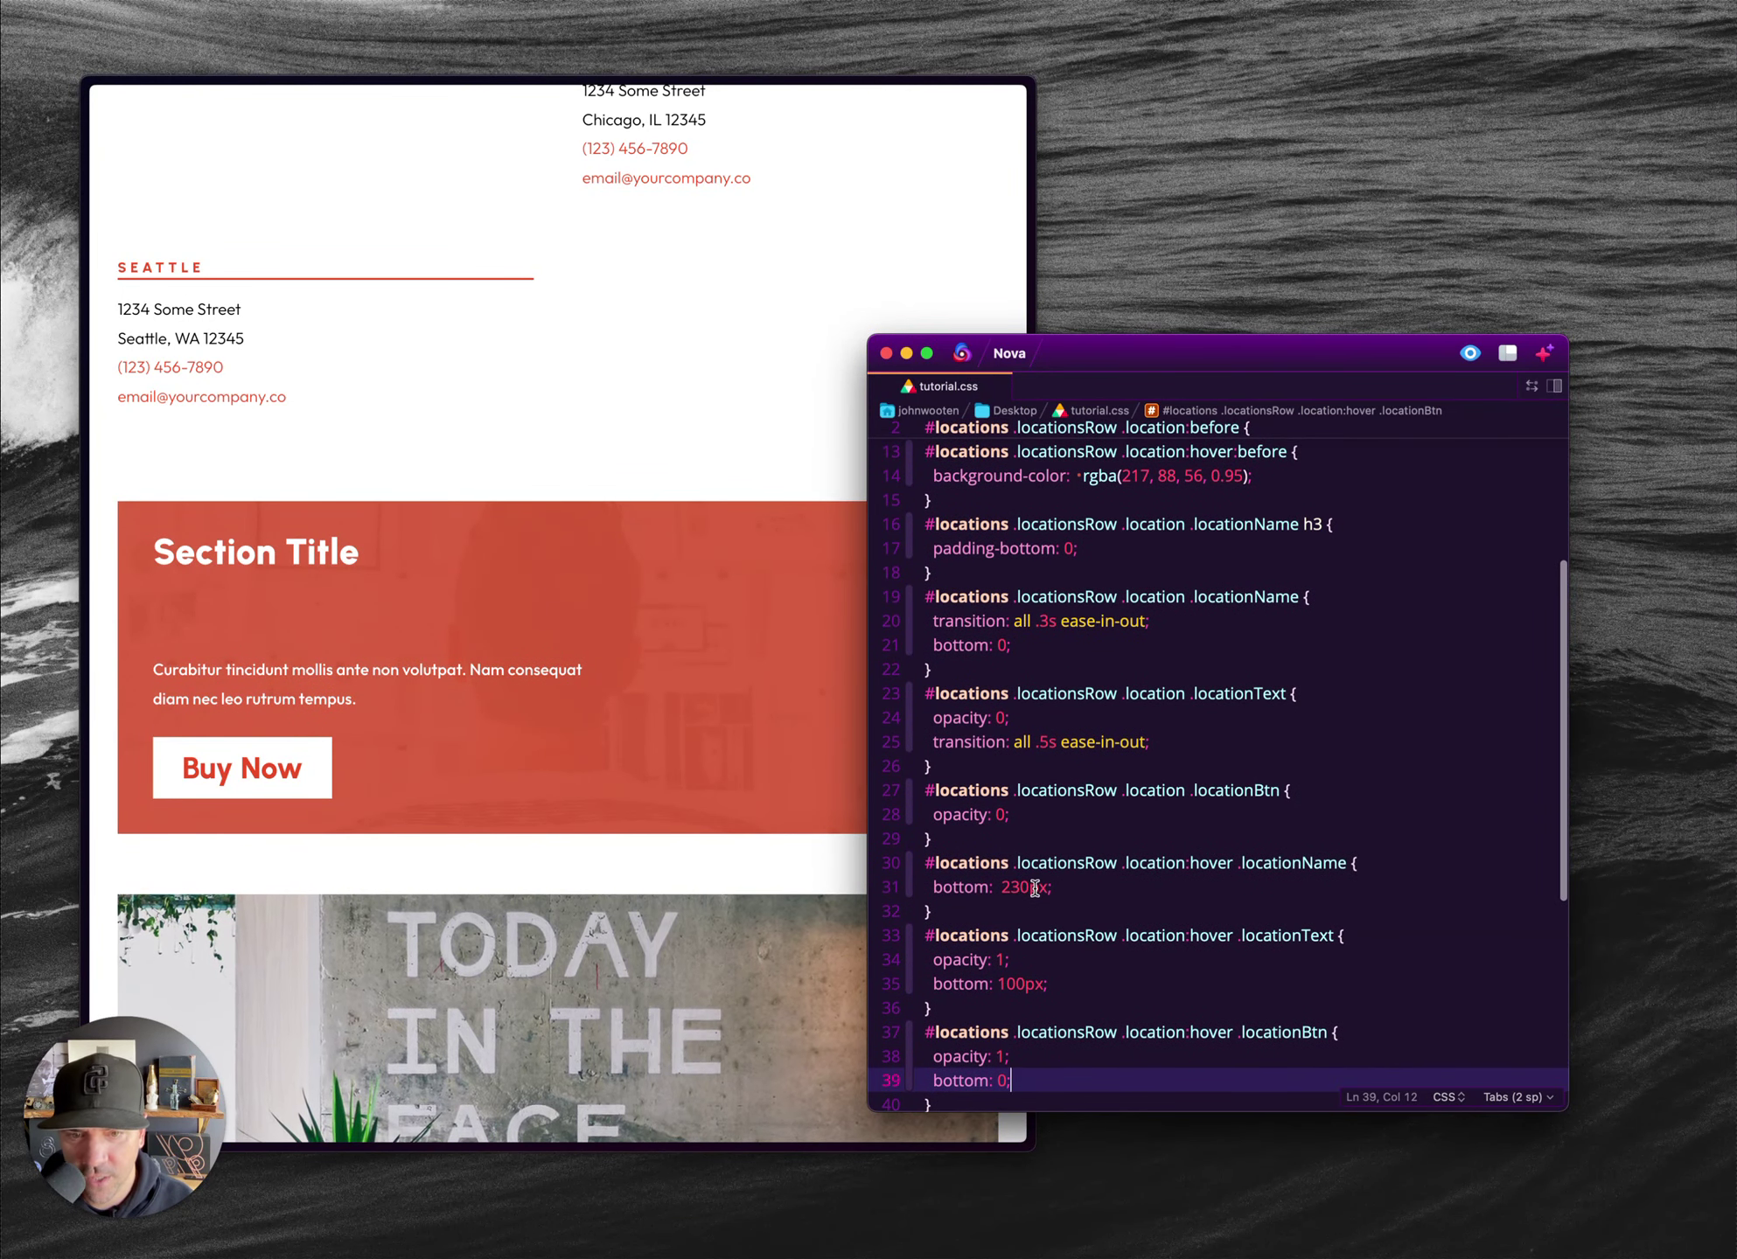
pyautogui.scroll(-3, 1034, 889)
pyautogui.moveTo(951, 945); pyautogui.dragTo(920, 799)
pyautogui.scroll(-10, 1137, 814)
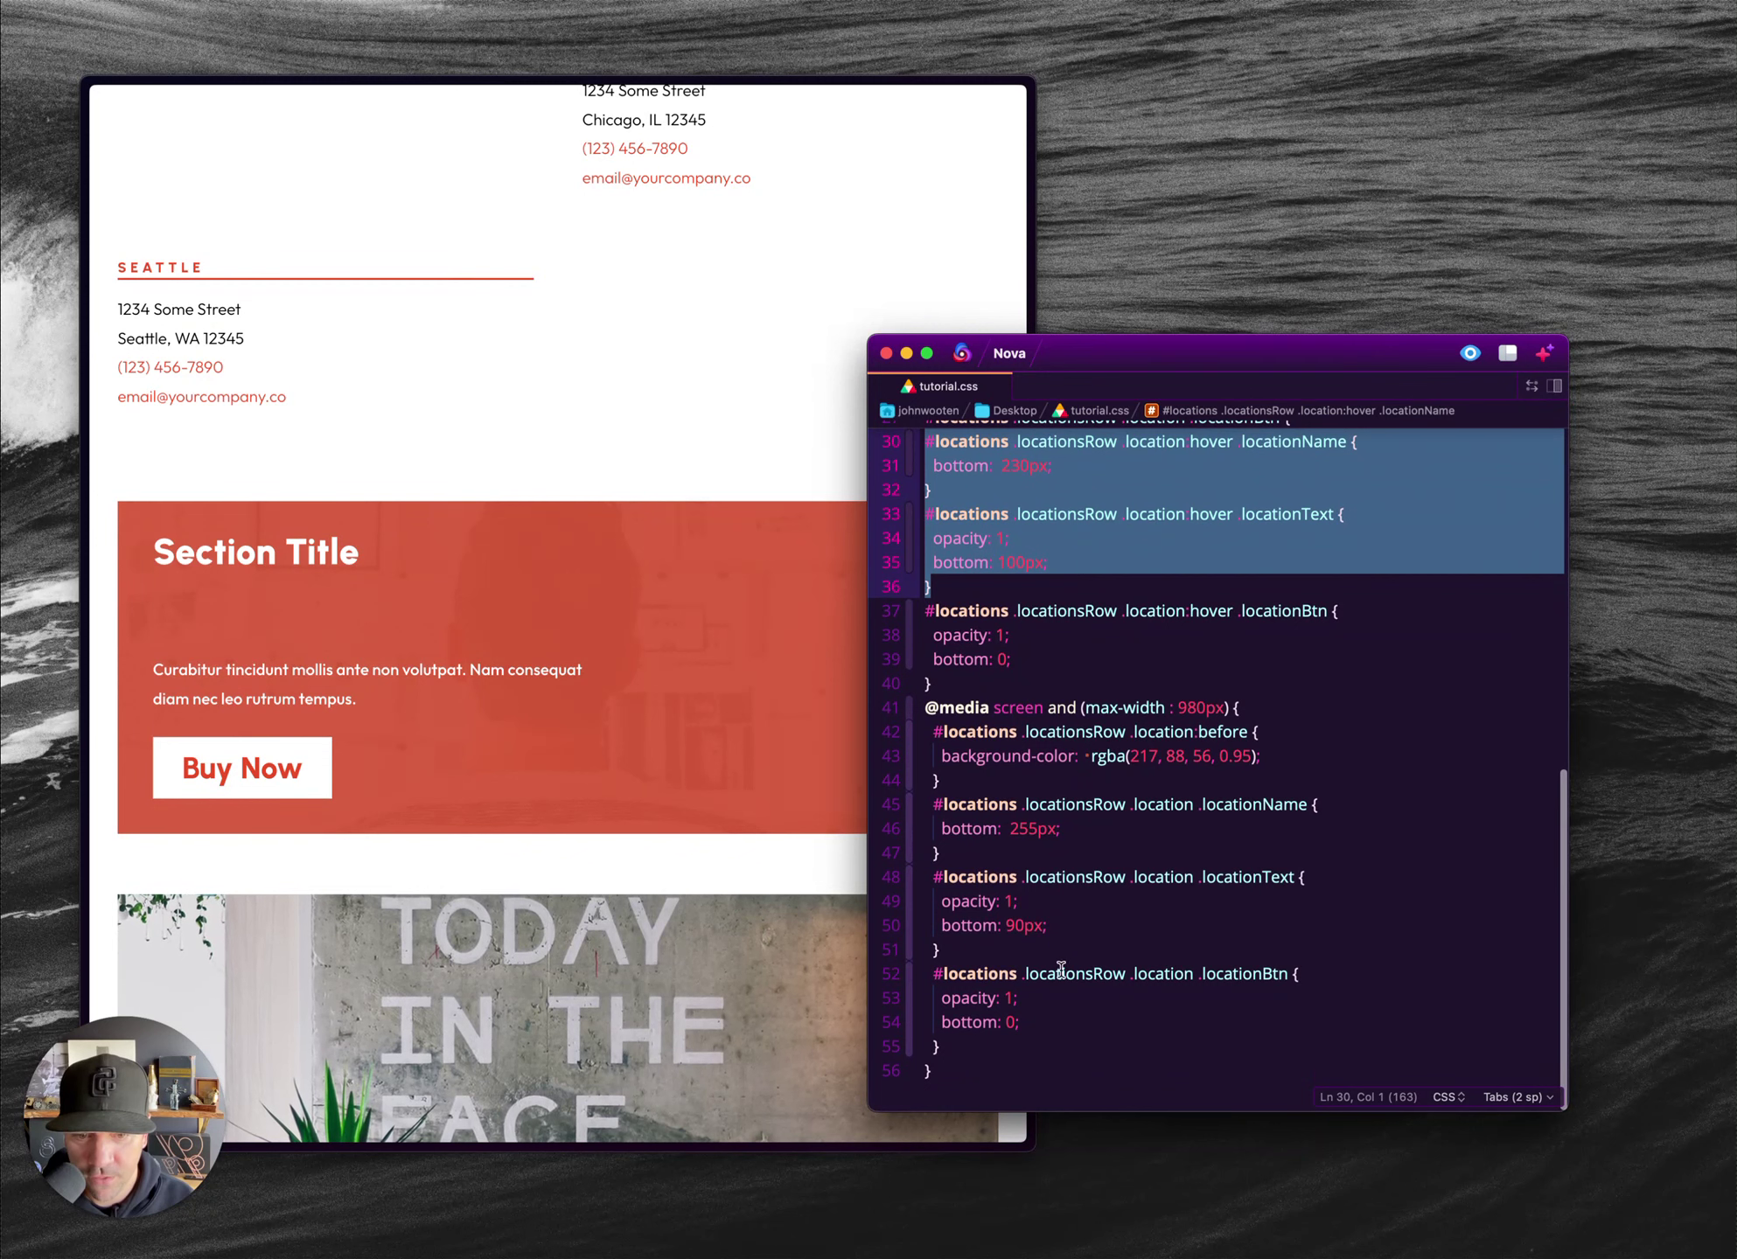
pyautogui.scroll(2, 1071, 842)
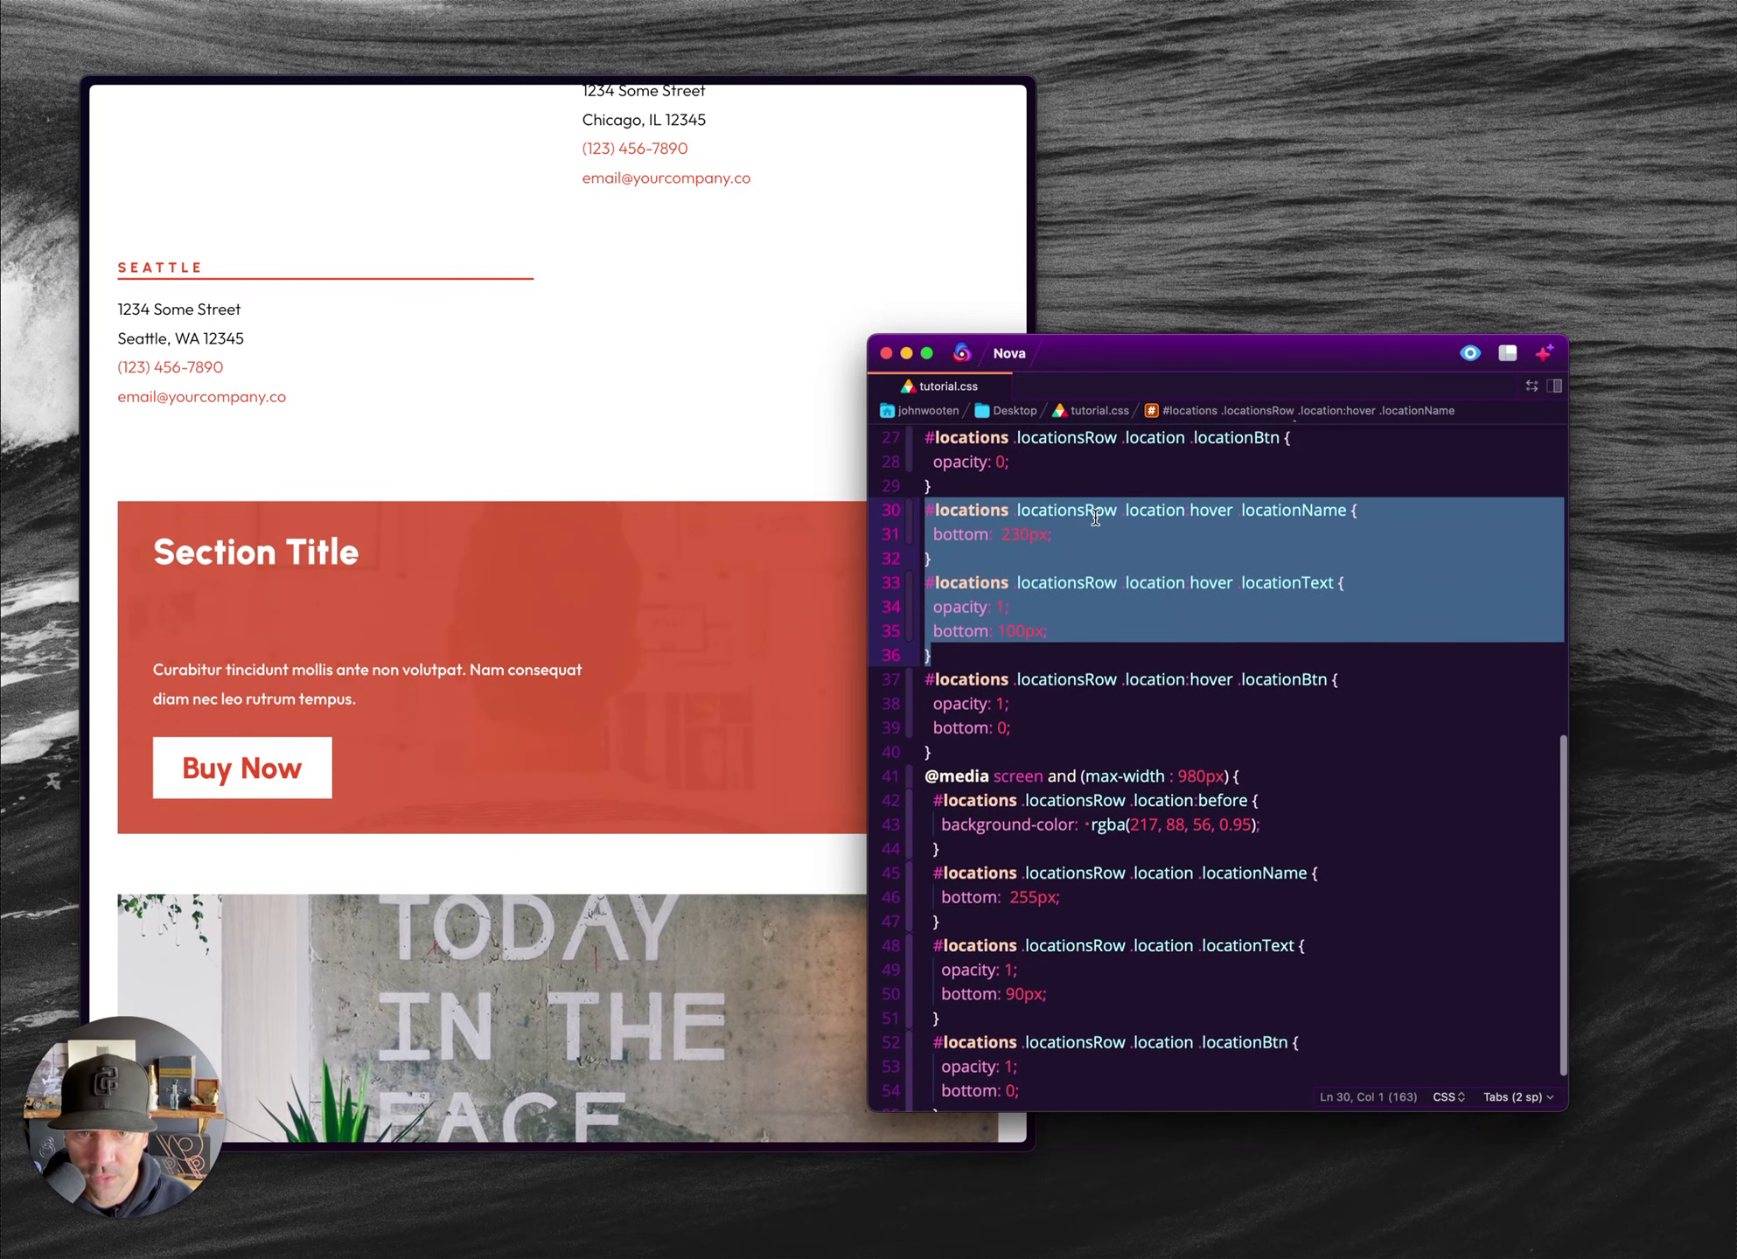
pyautogui.click(1051, 534)
pyautogui.moveTo(961, 557); pyautogui.dragTo(923, 516)
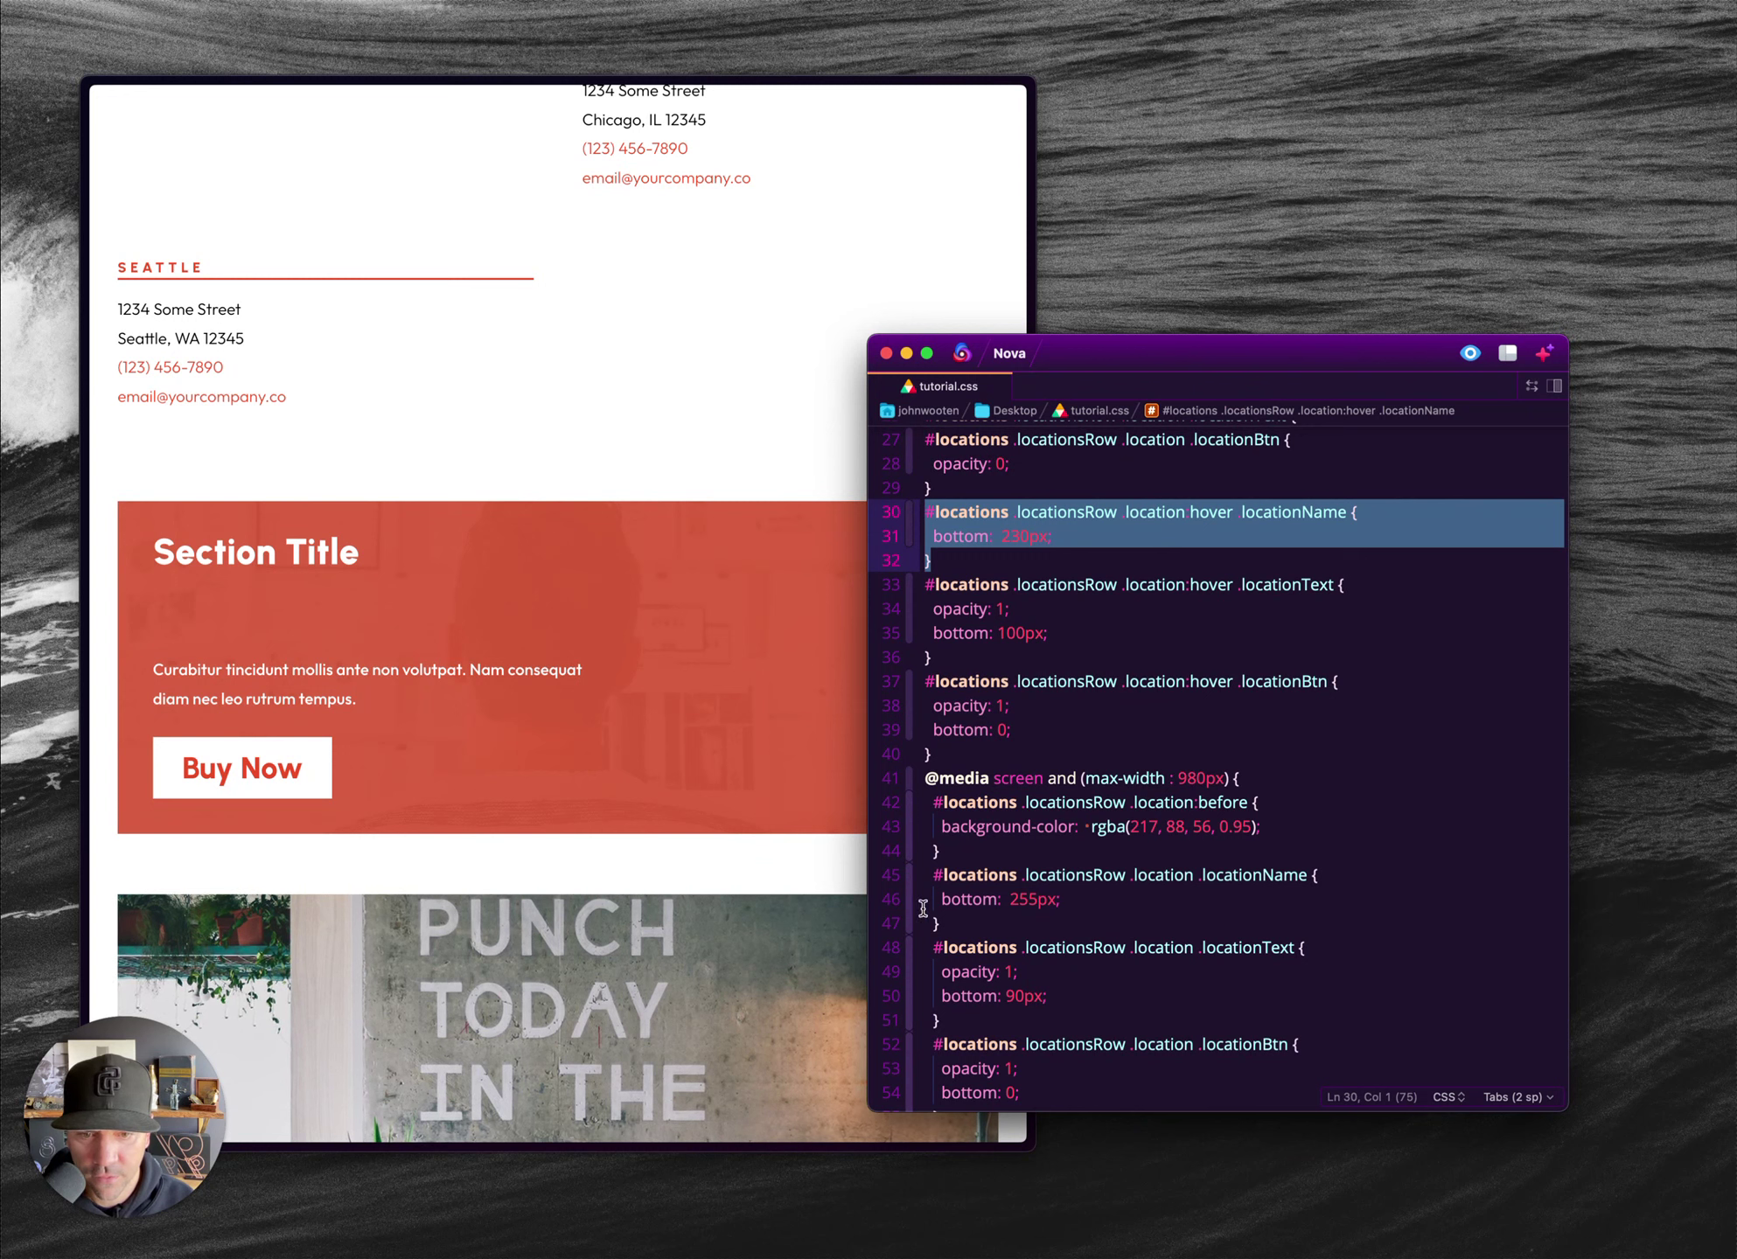
pyautogui.click(995, 923)
pyautogui.press('Return')
pyautogui.write('#locations .locationsRow .location:hover .locationName { \tbottom:  230px; }')
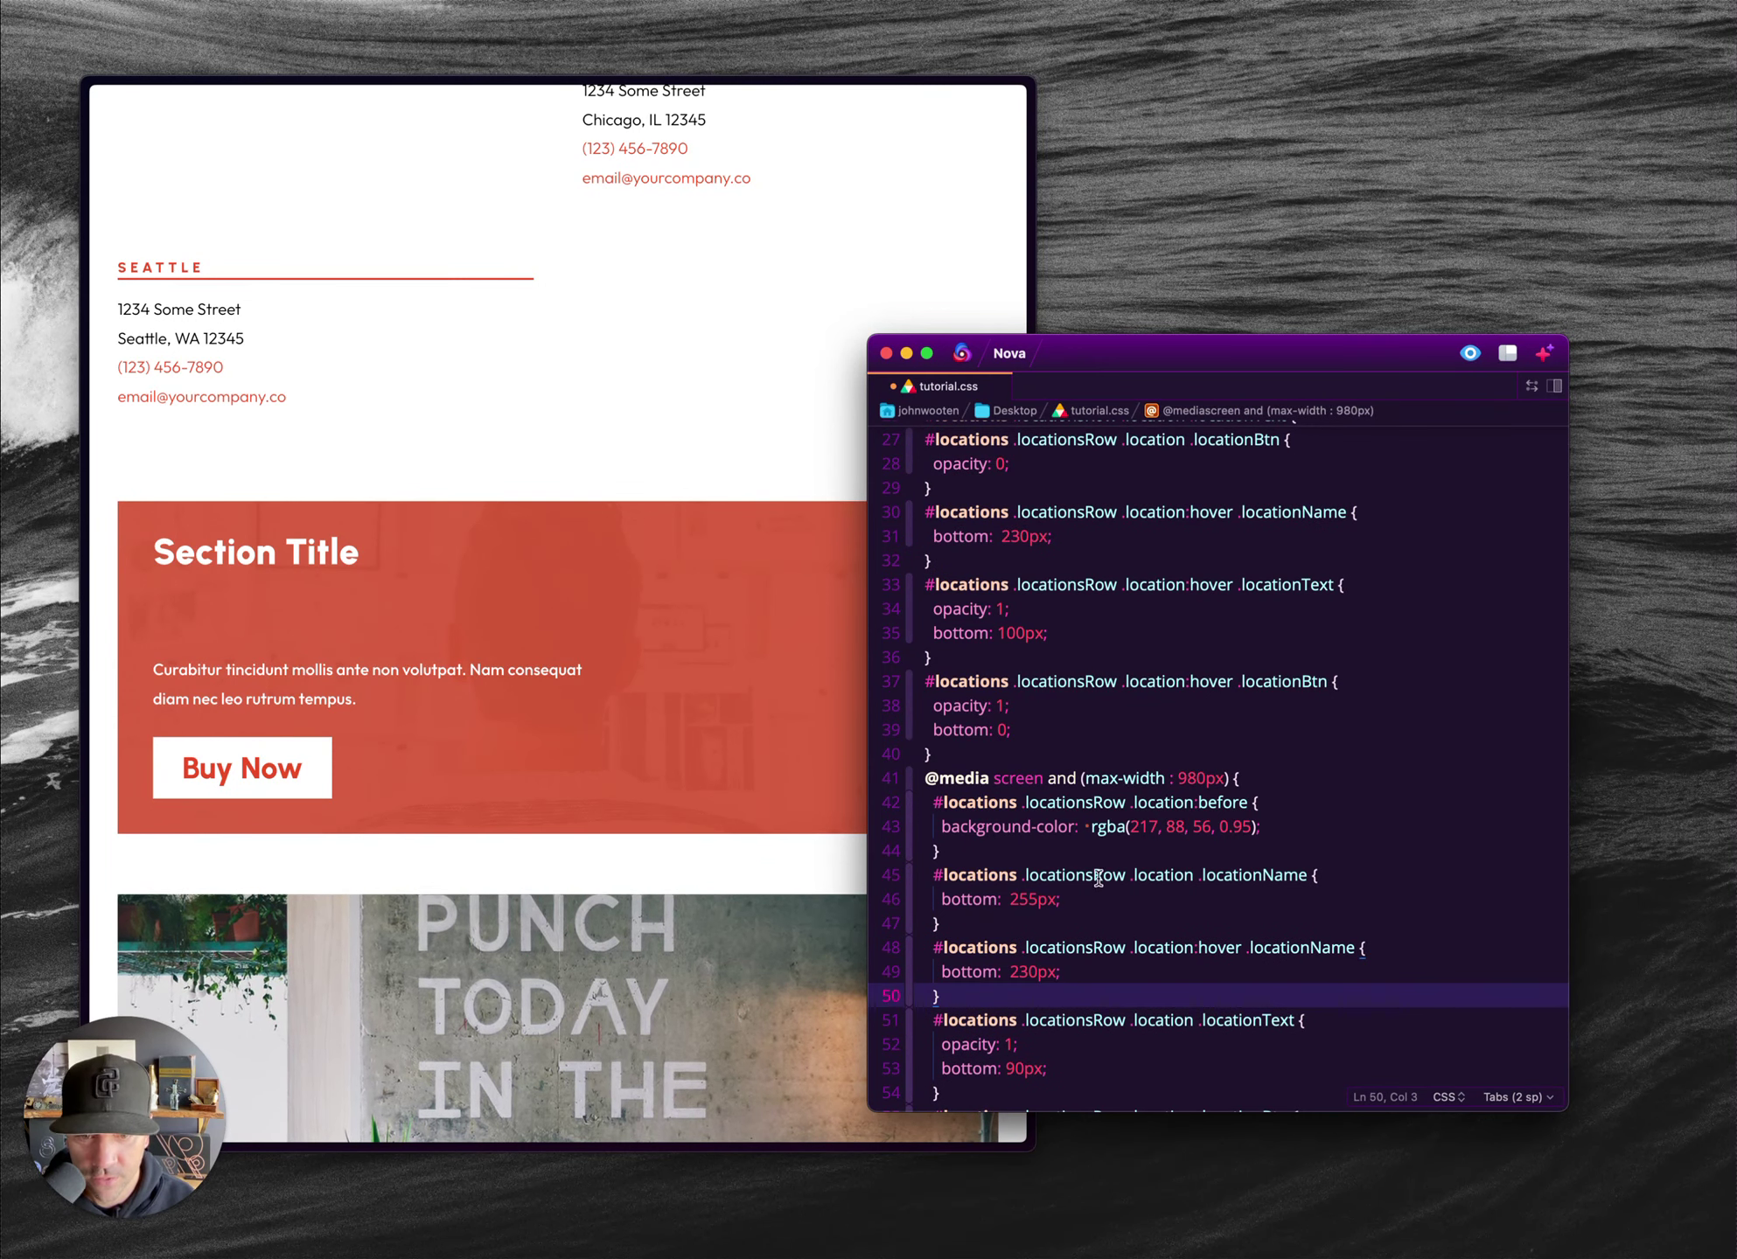
pyautogui.click(1038, 974)
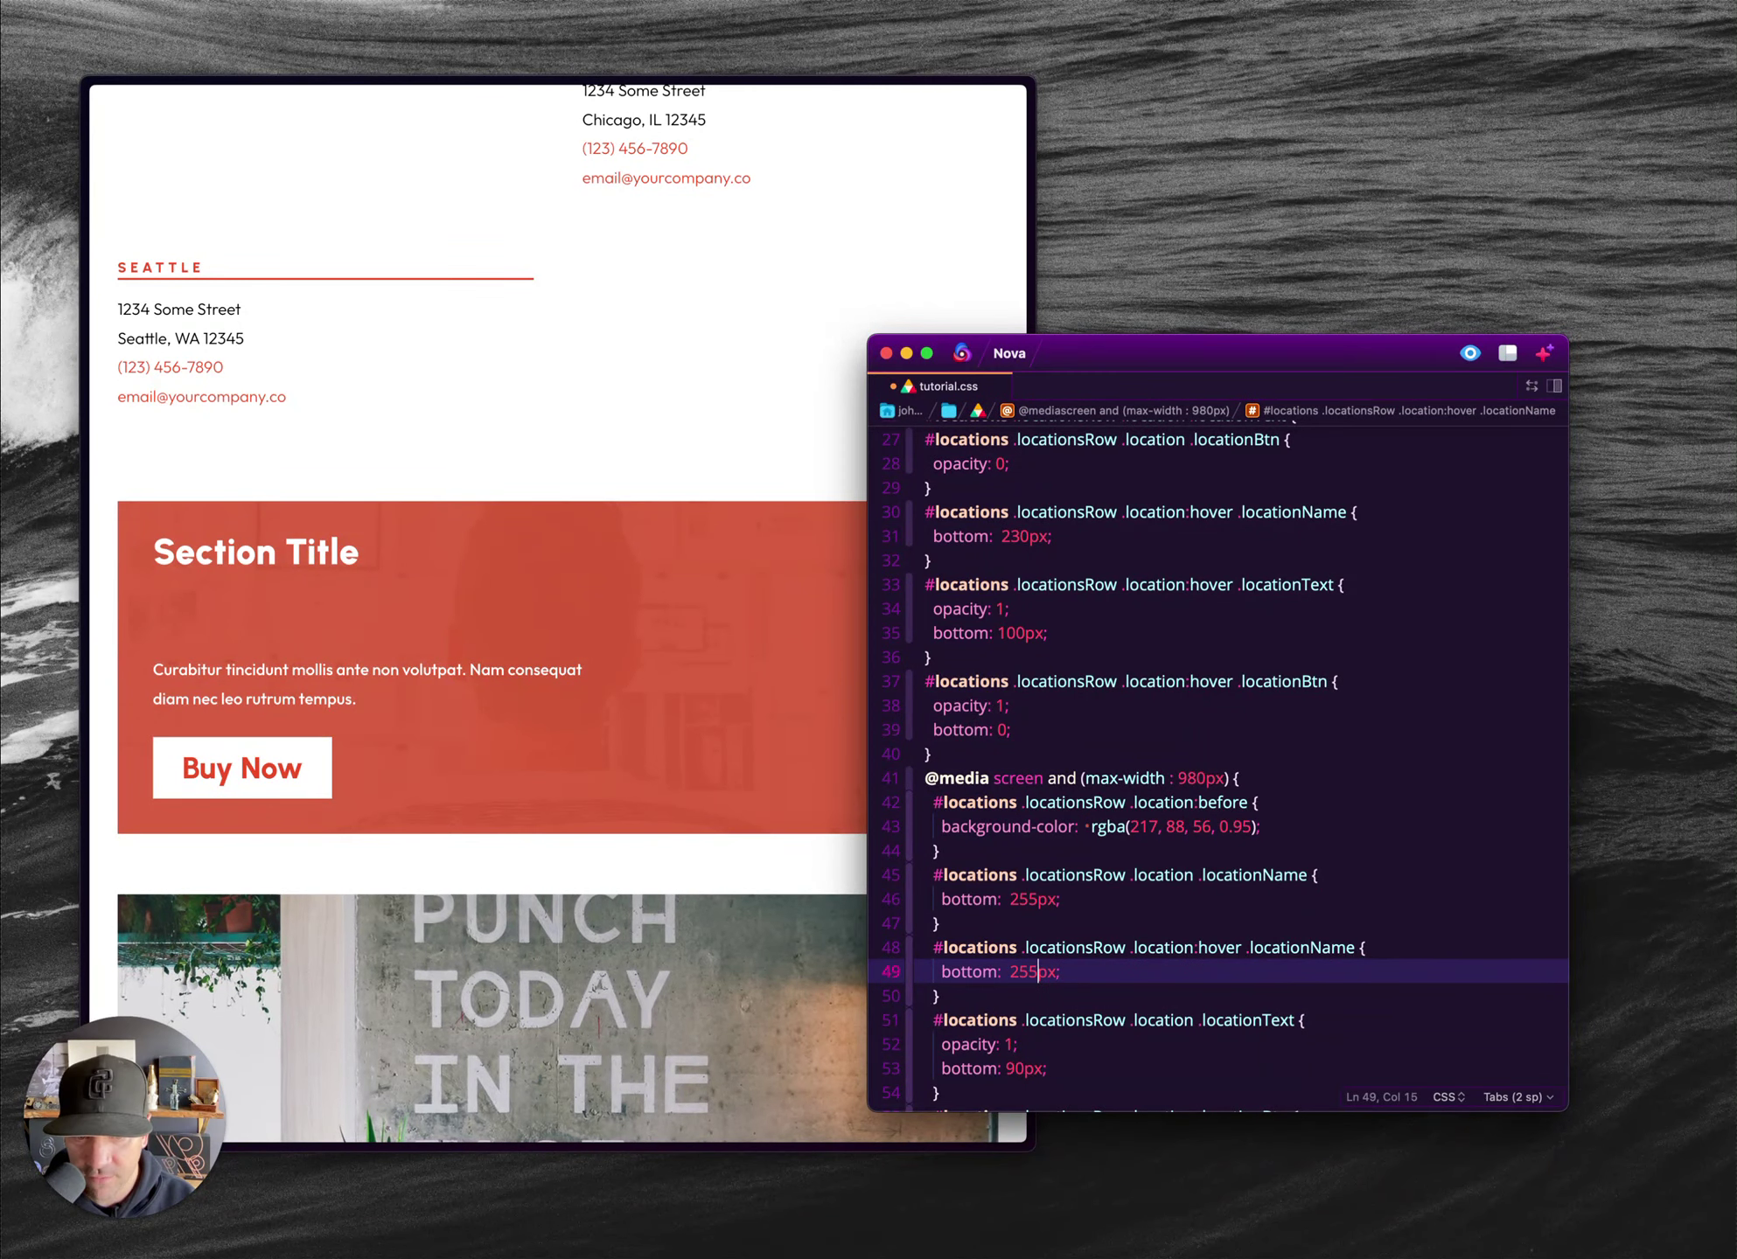
# - Duplicate the .location:hover .locationText rule into the 980px media query, below .locationText, with bottom set to 90px and no opacity line
pyautogui.moveTo(959, 656); pyautogui.dragTo(928, 587)
pyautogui.press('super+c')
pyautogui.scroll(-3, 1055, 814)
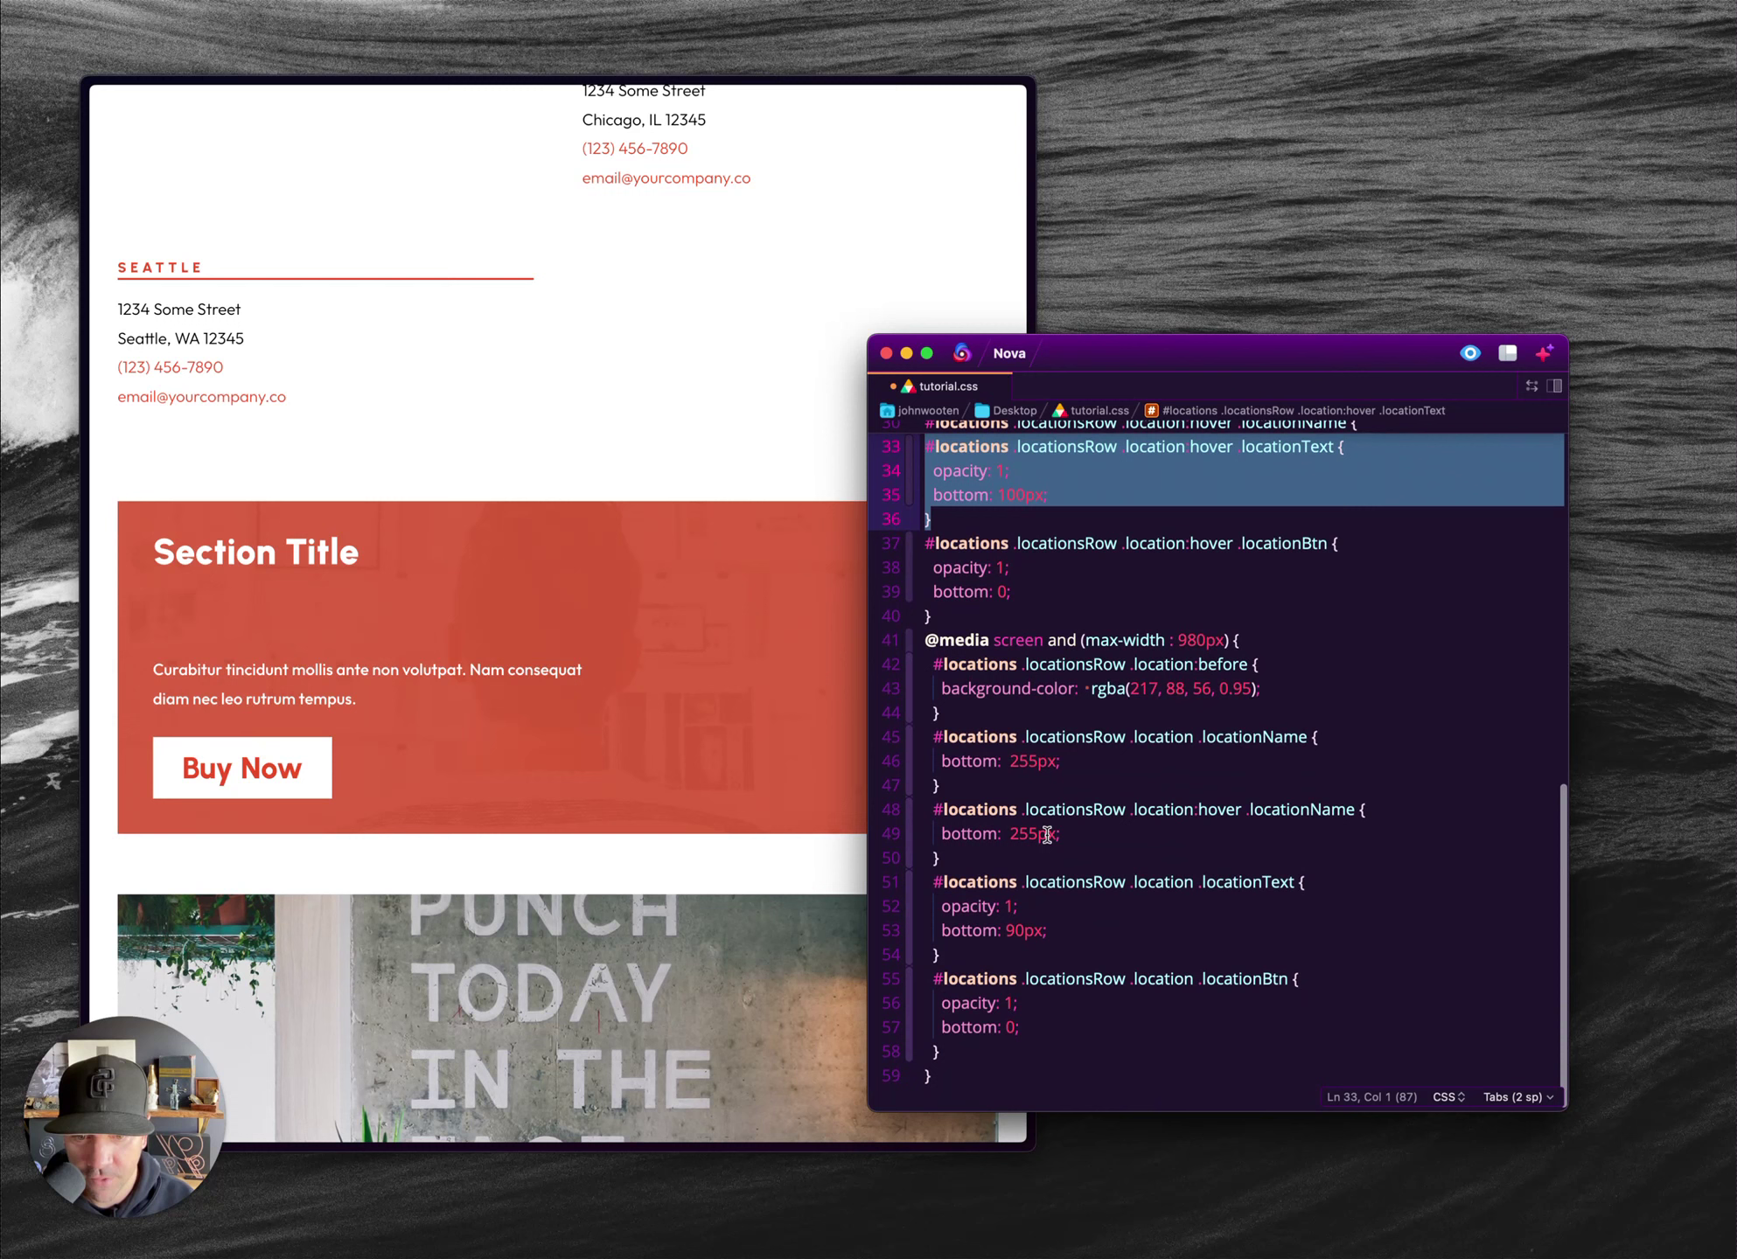
pyautogui.click(968, 954)
pyautogui.press('Return')
pyautogui.press('super+v')
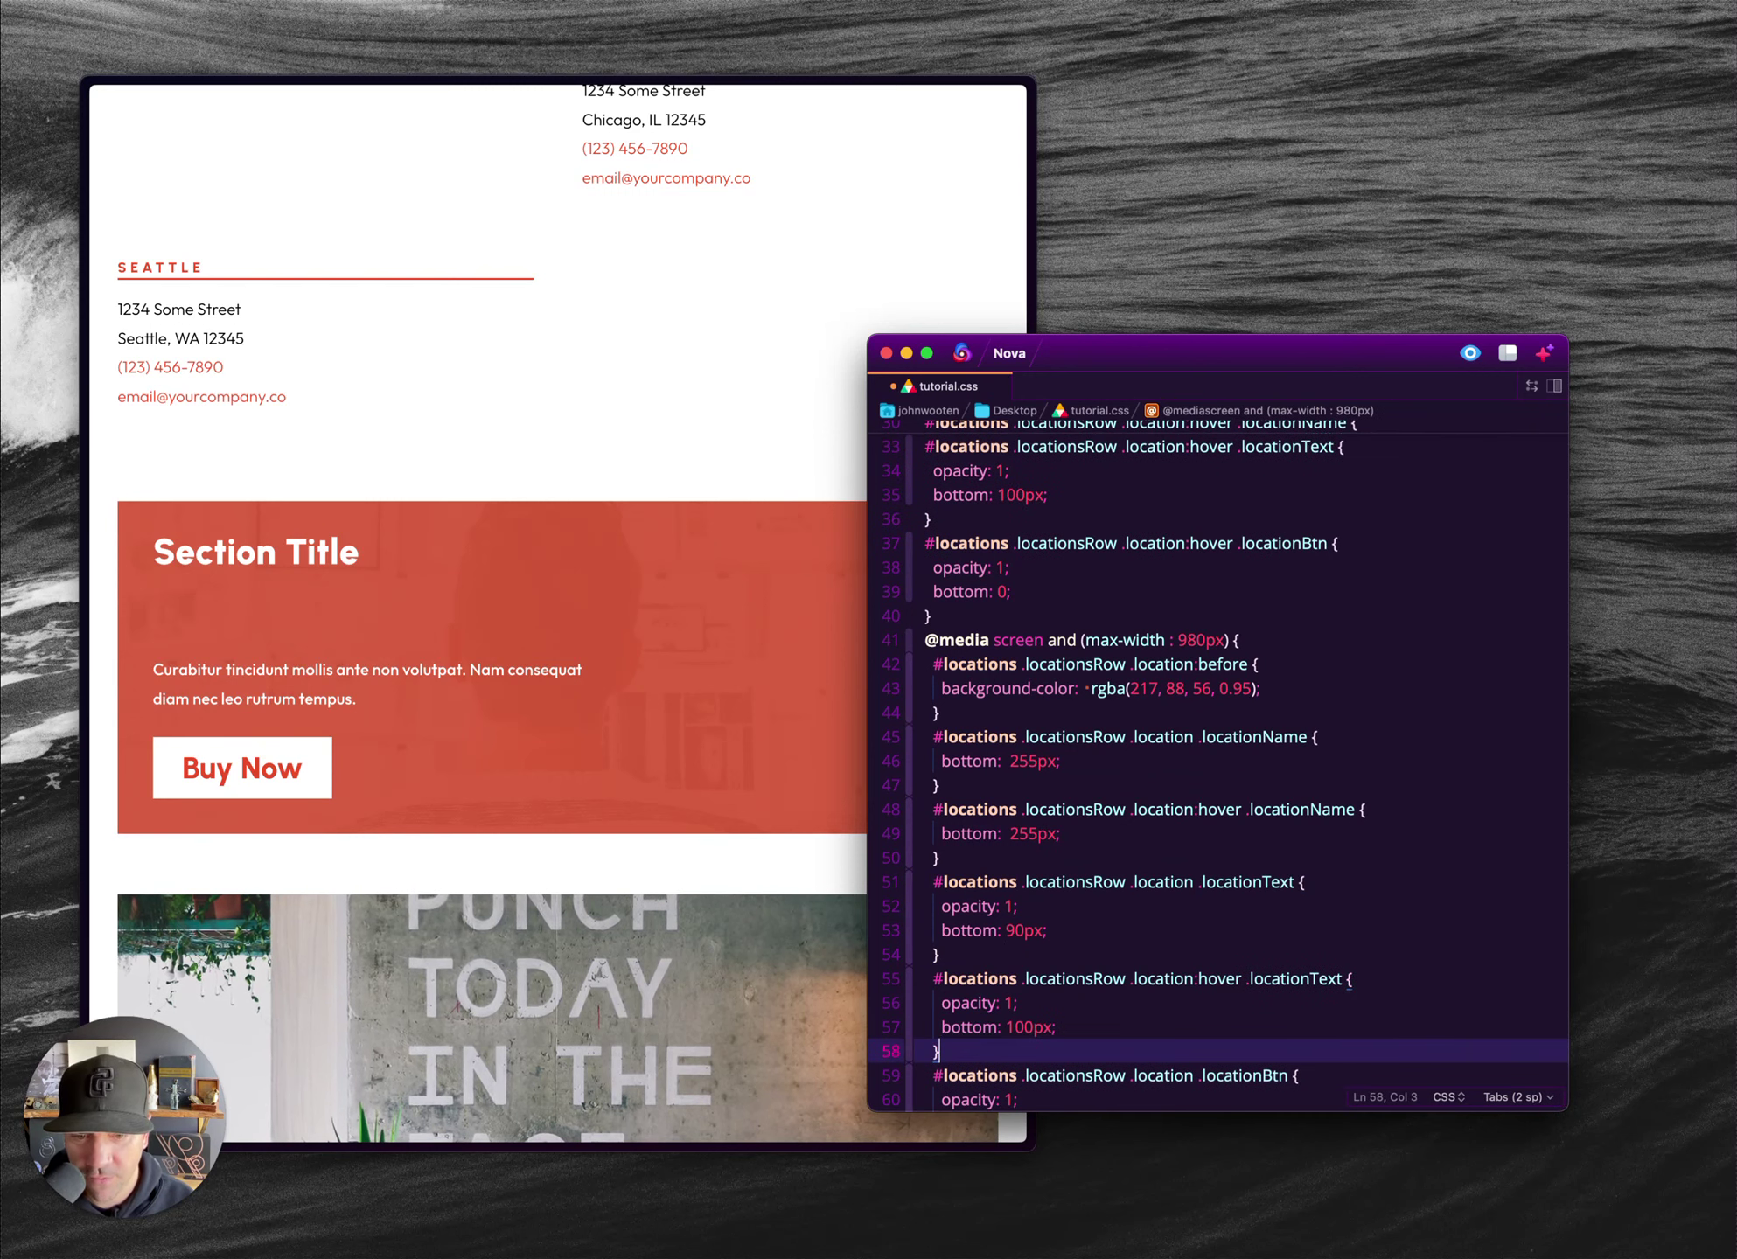
pyautogui.scroll(-2, 1034, 917)
pyautogui.click(1027, 947)
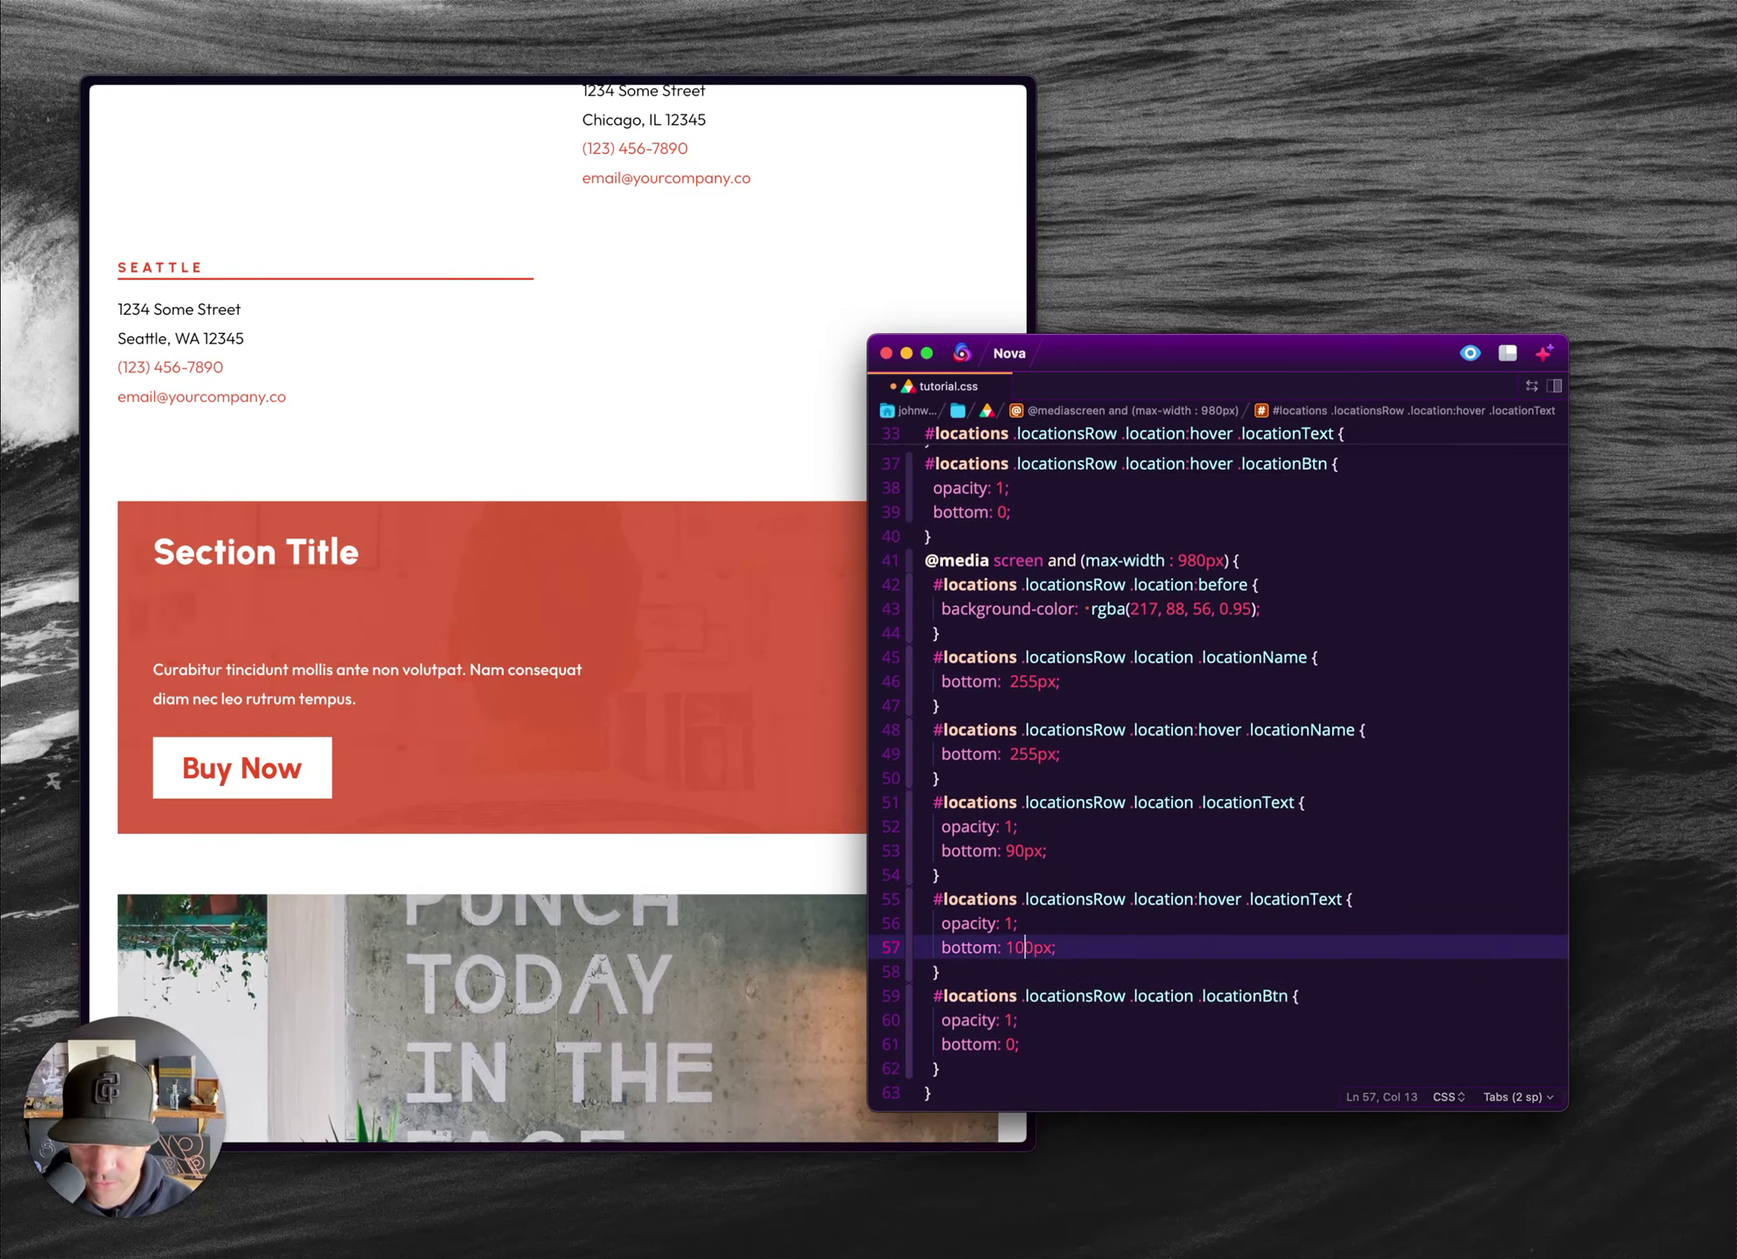
pyautogui.click(1044, 919)
pyautogui.moveTo(1081, 922); pyautogui.dragTo(1444, 905)
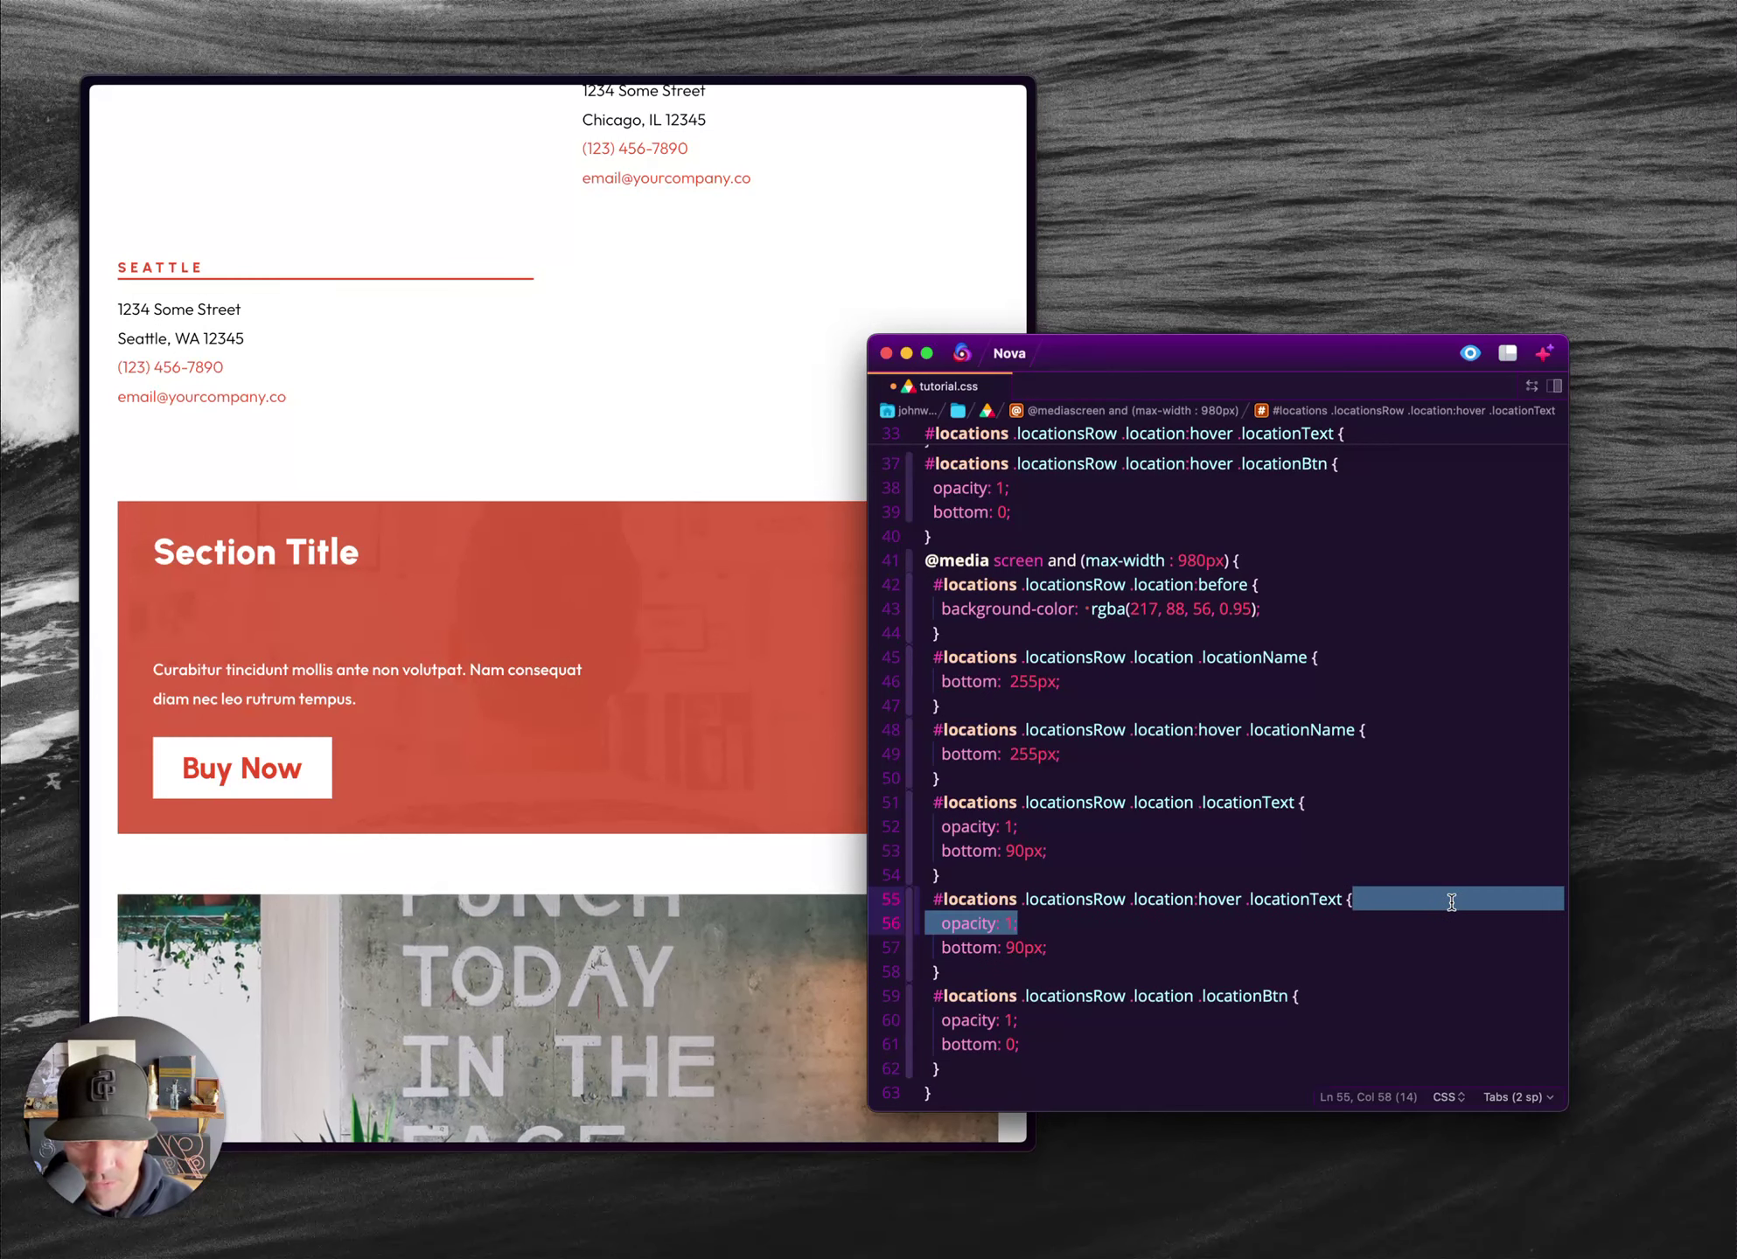
pyautogui.press('BackSpace')
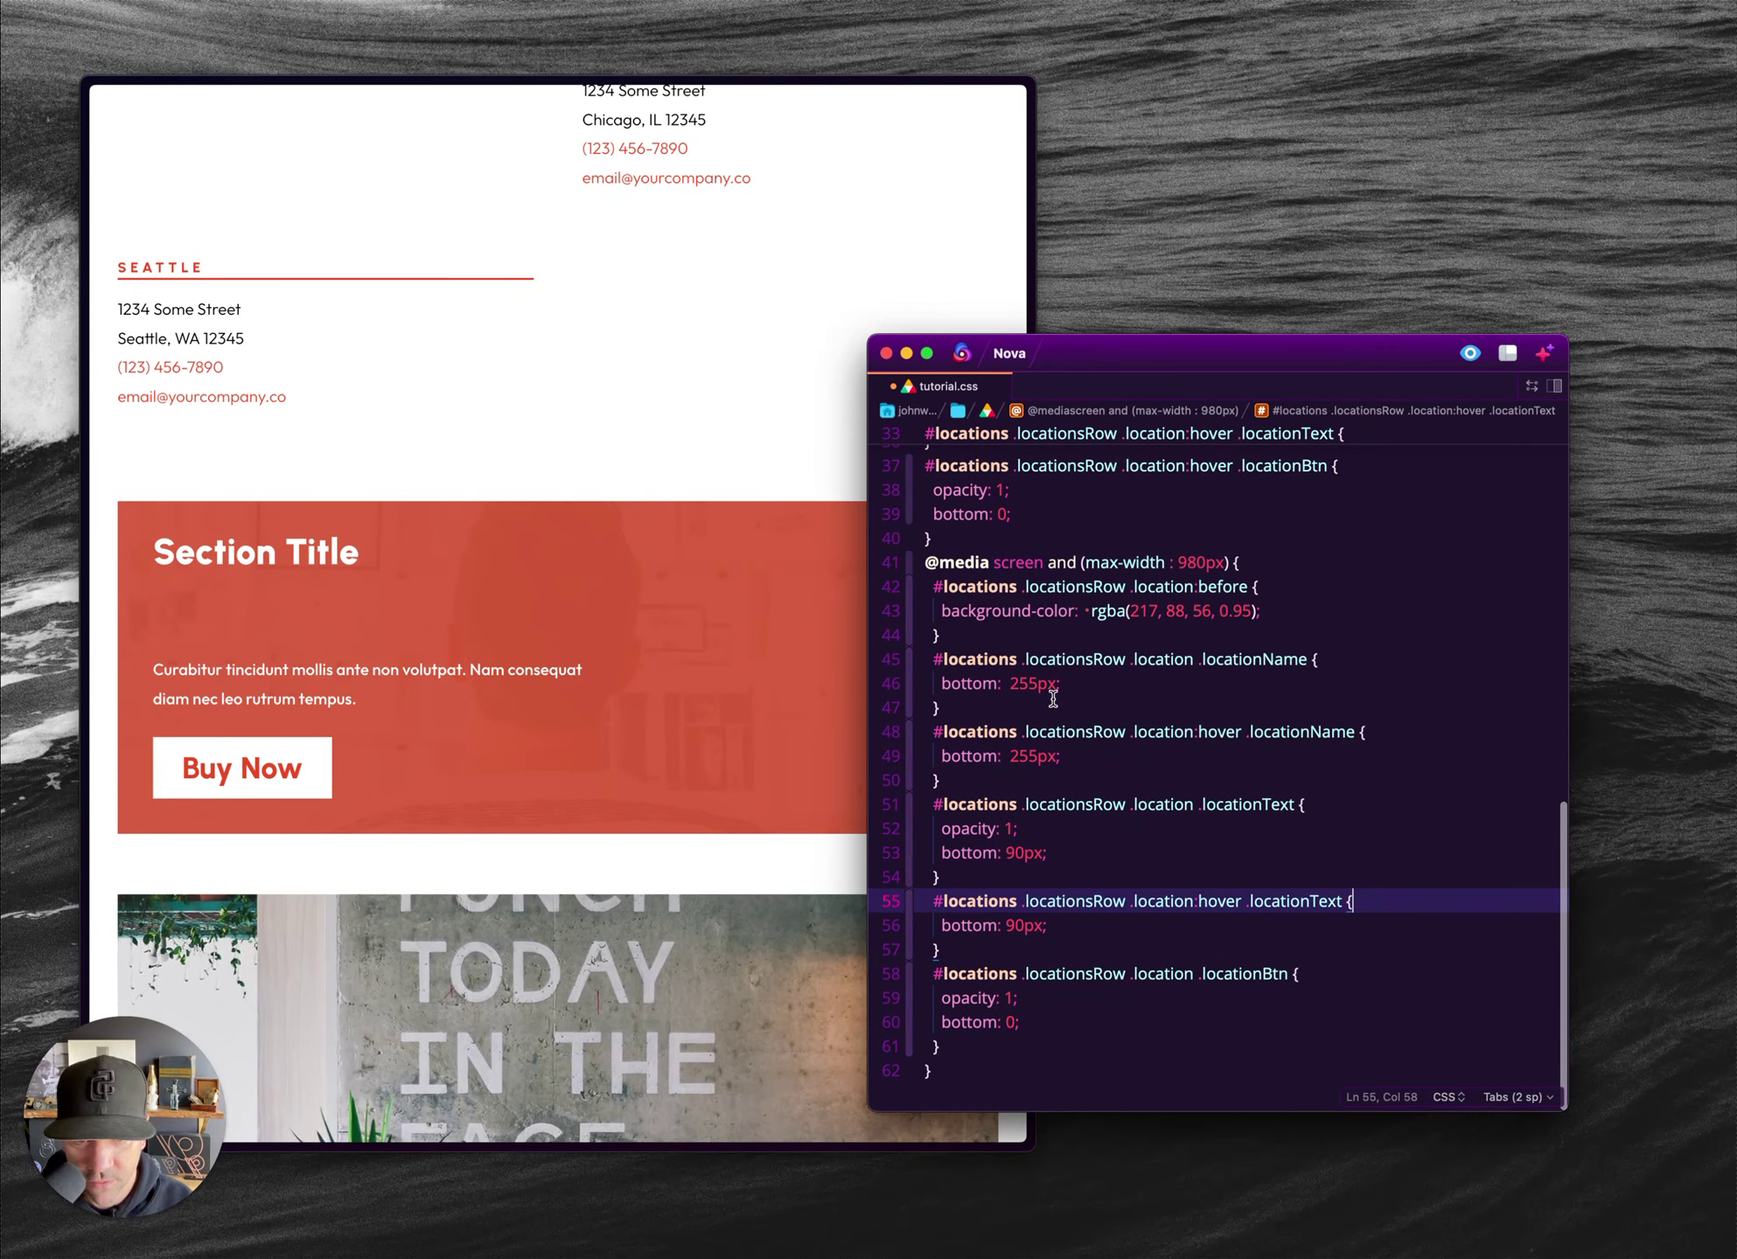
# - Save tutorial.css and copy the entire stylesheet
pyautogui.scroll(5, 1053, 699)
pyautogui.scroll(-5, 1052, 699)
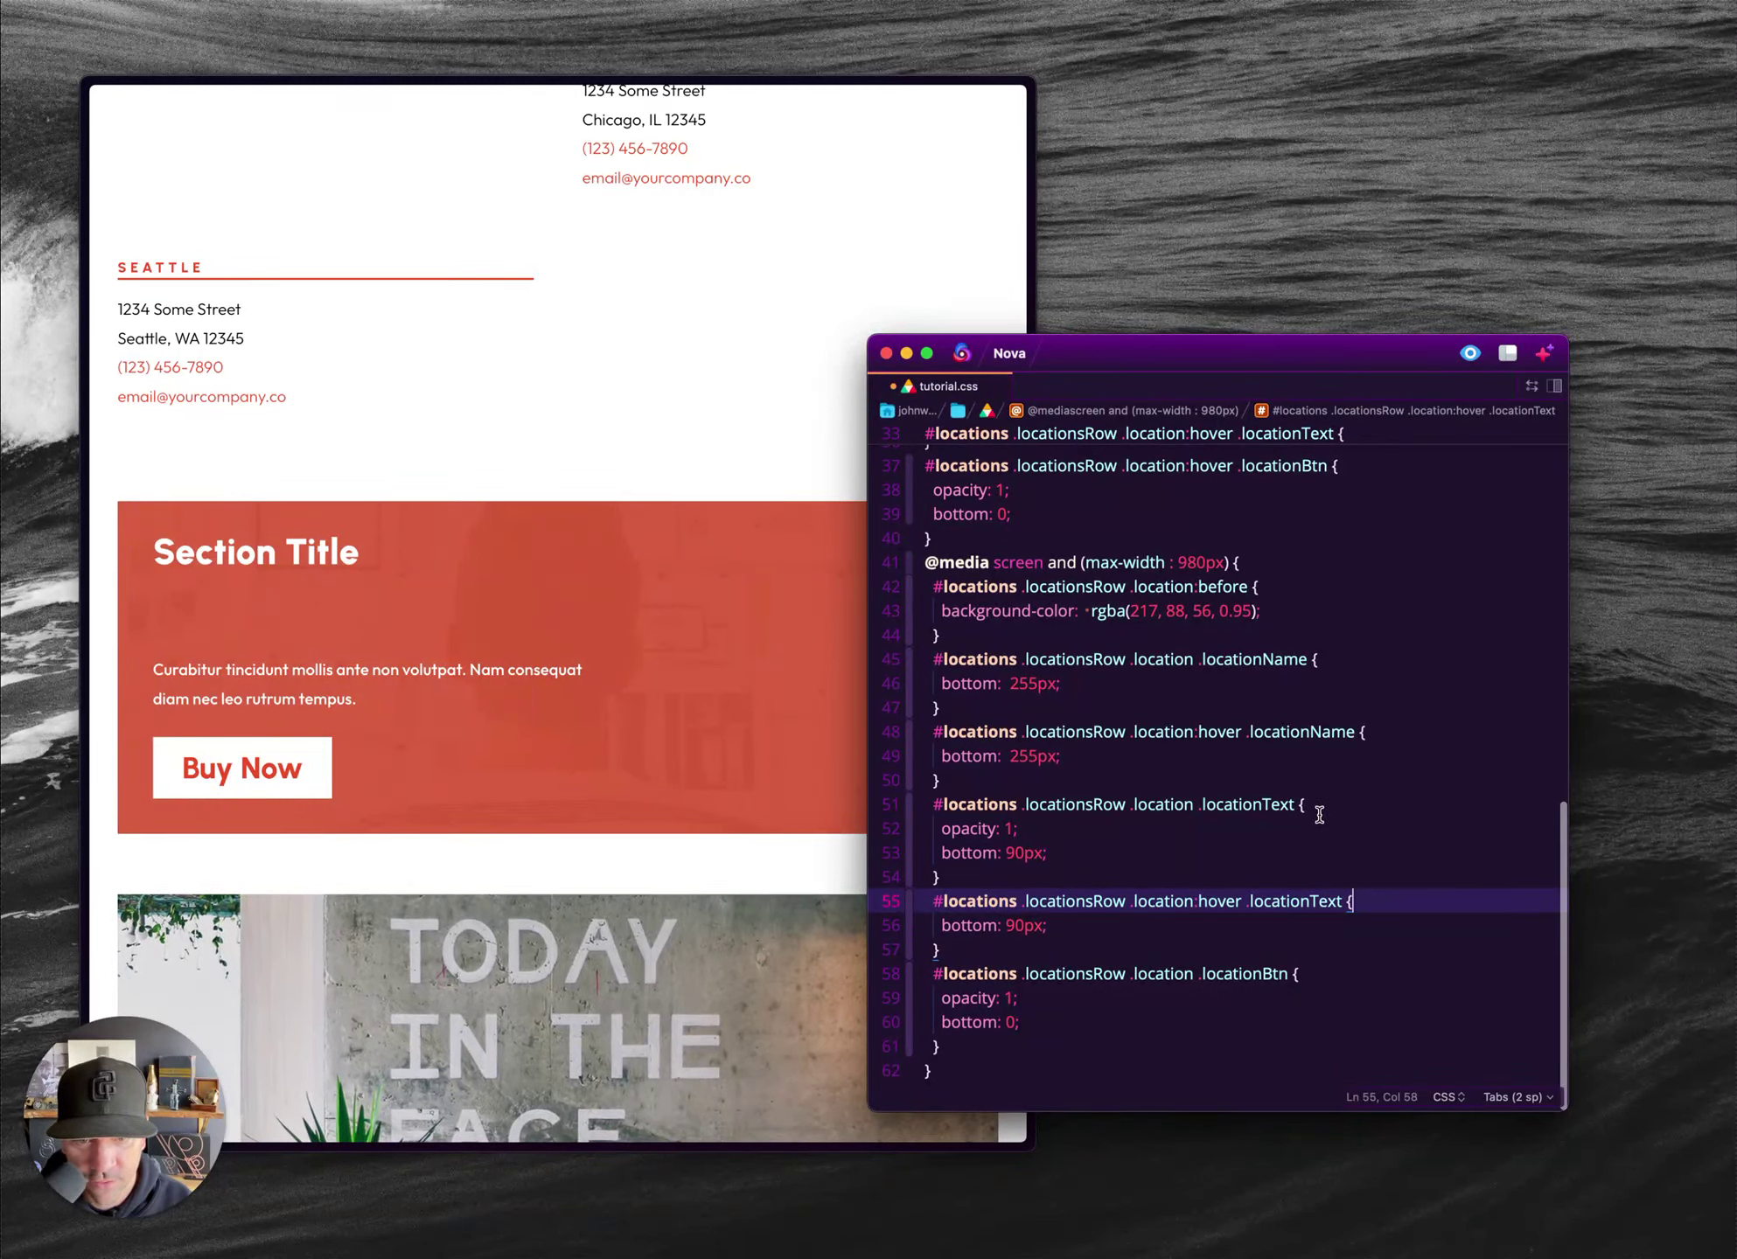
pyautogui.press('super+a')
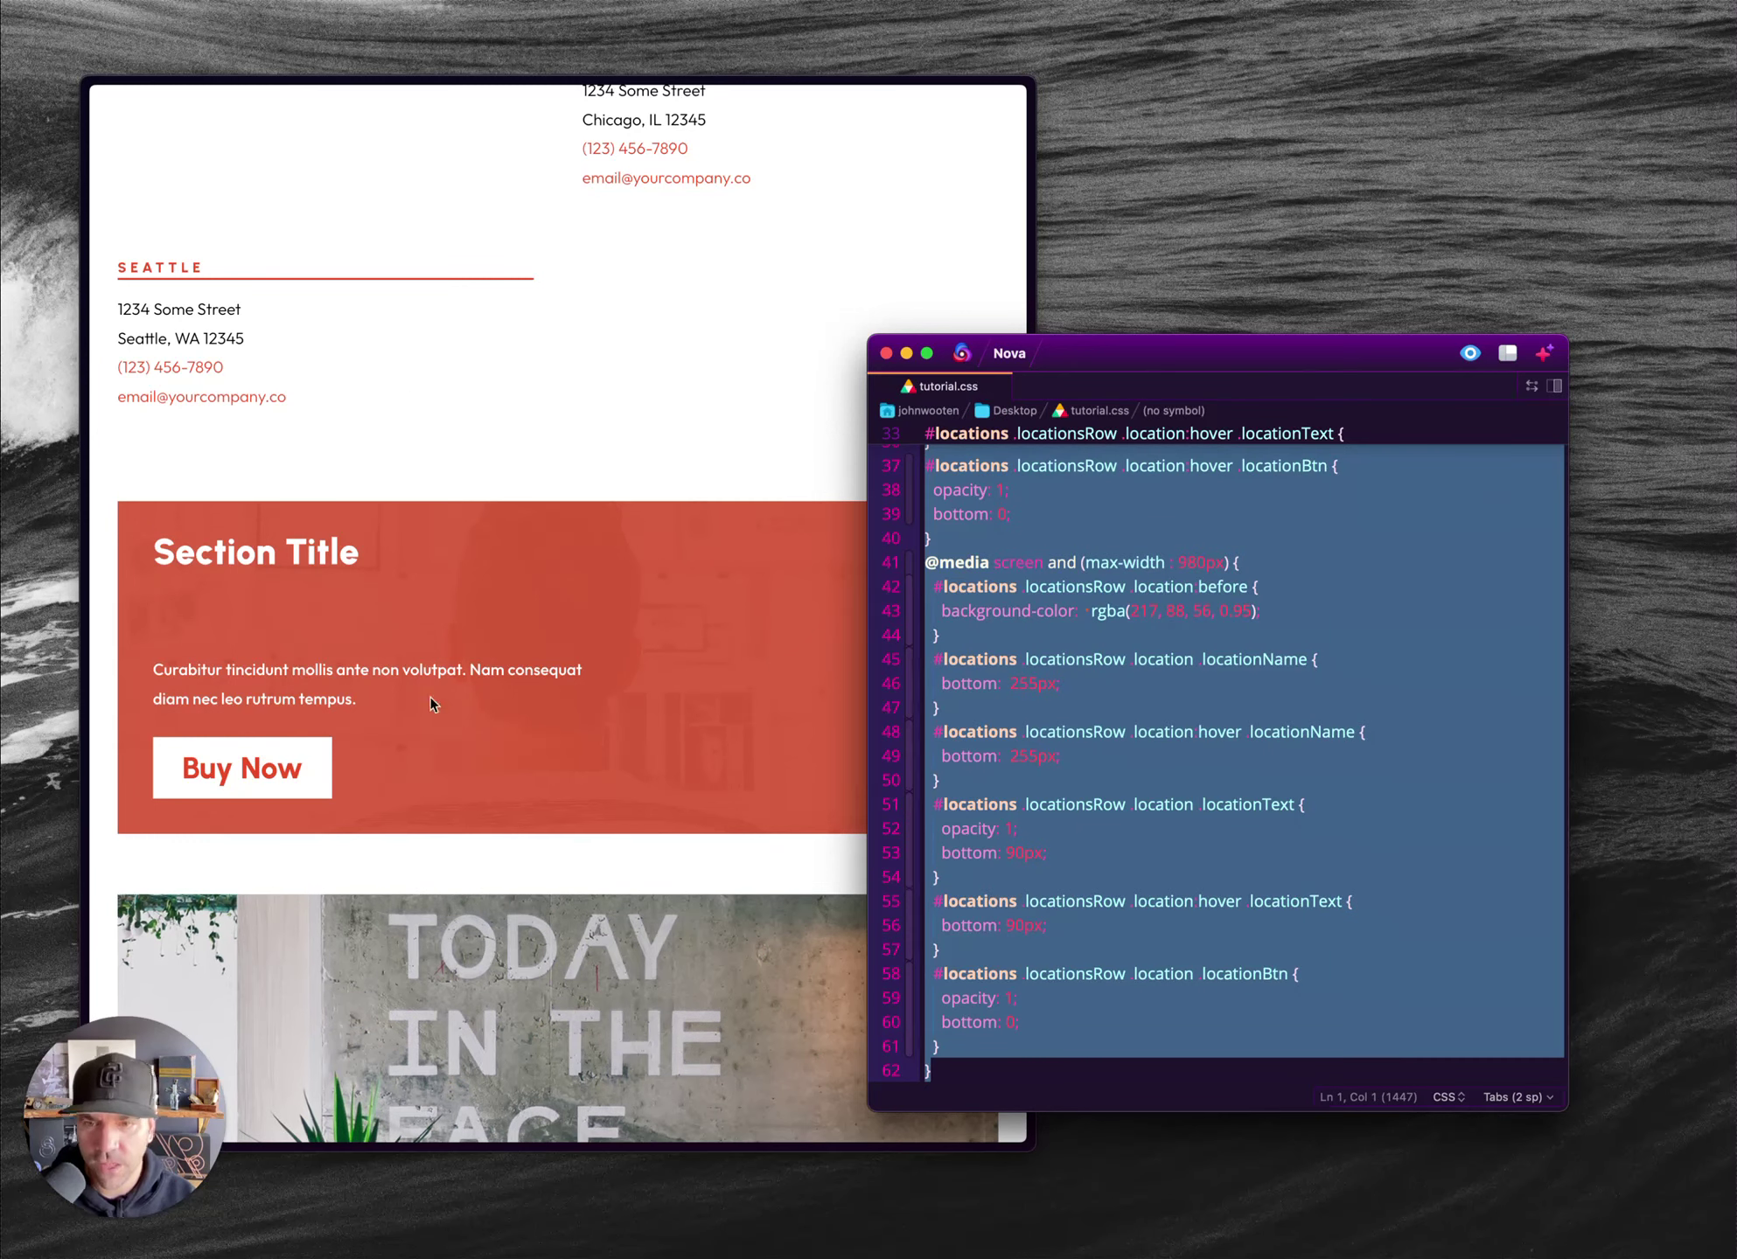
# - Switch to the Divi builder in the browser, replace the page's Custom CSS with the copied stylesheet and save the page
pyautogui.click(541, 343)
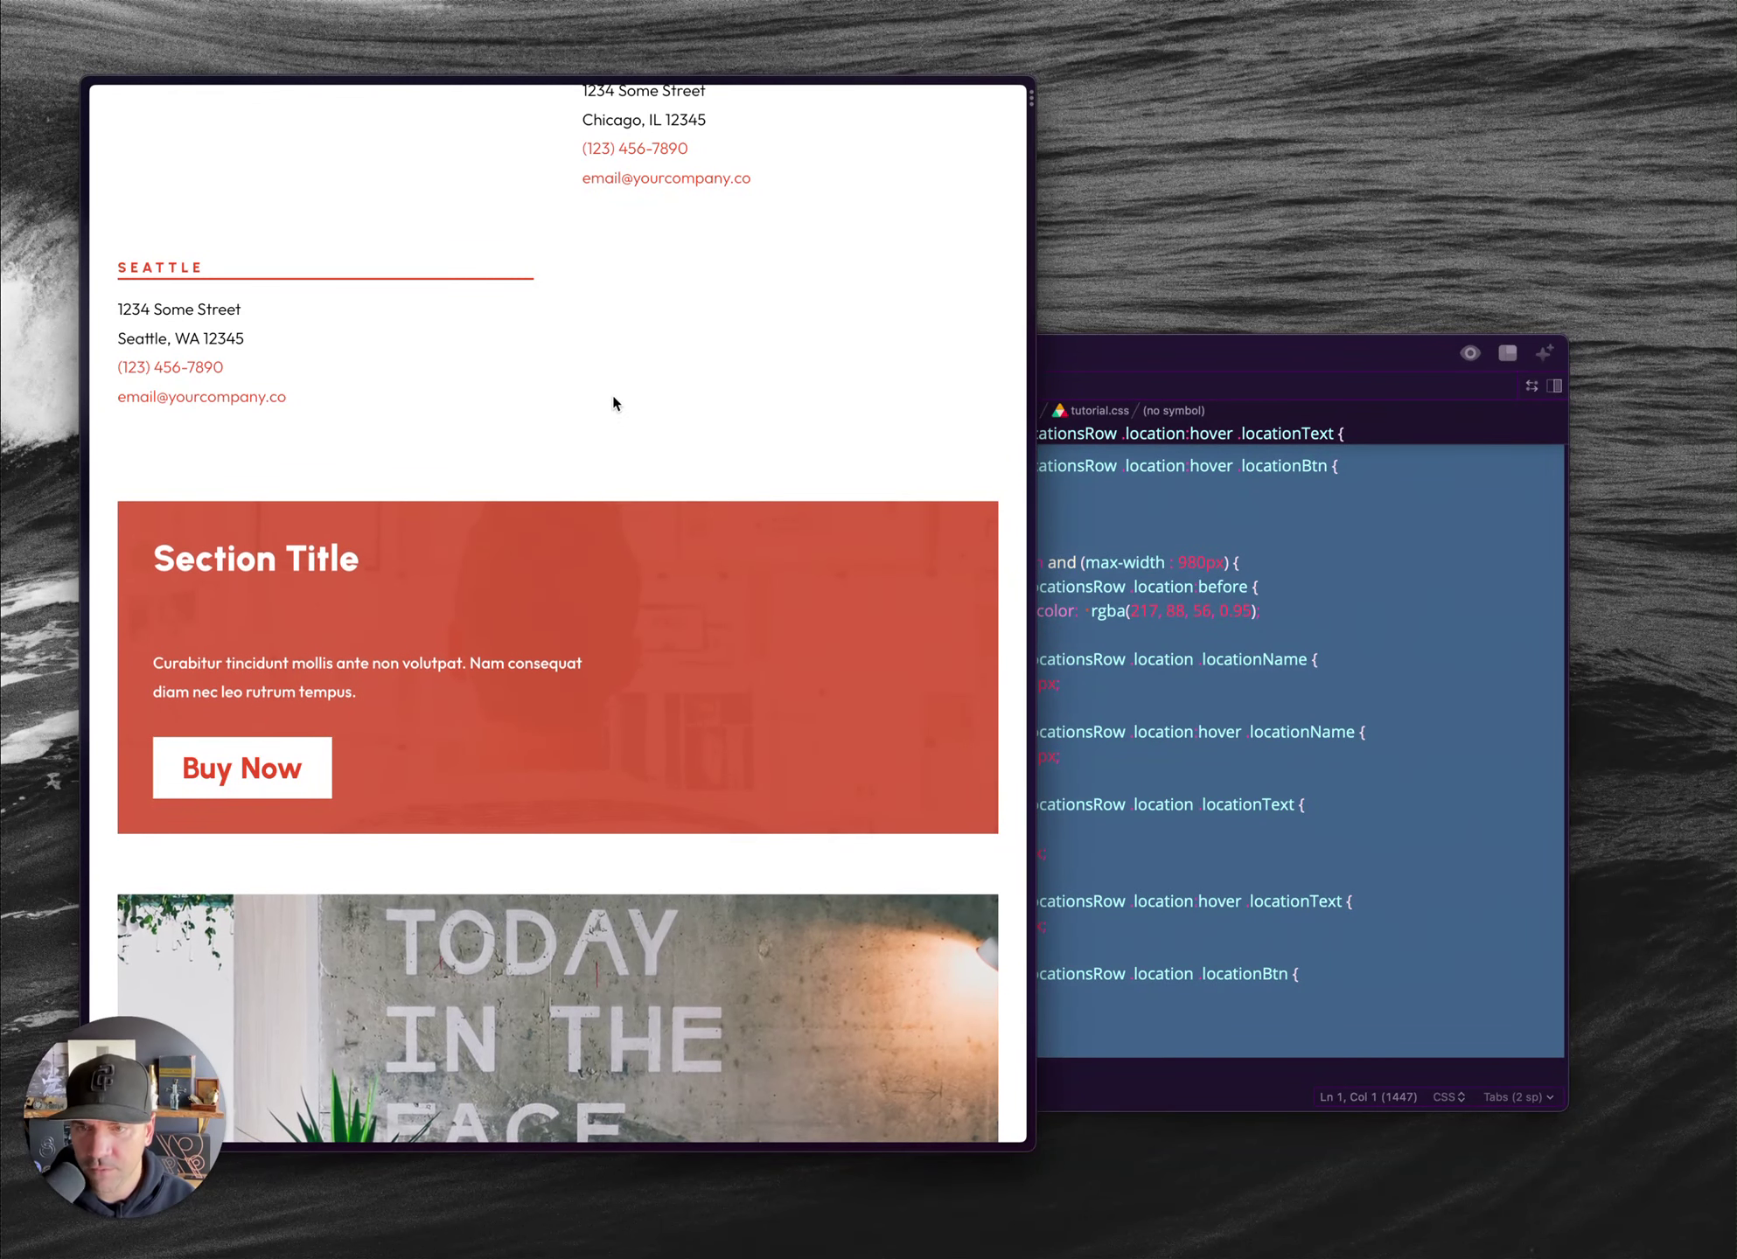
pyautogui.hotkey('ctrl', 'Tab')
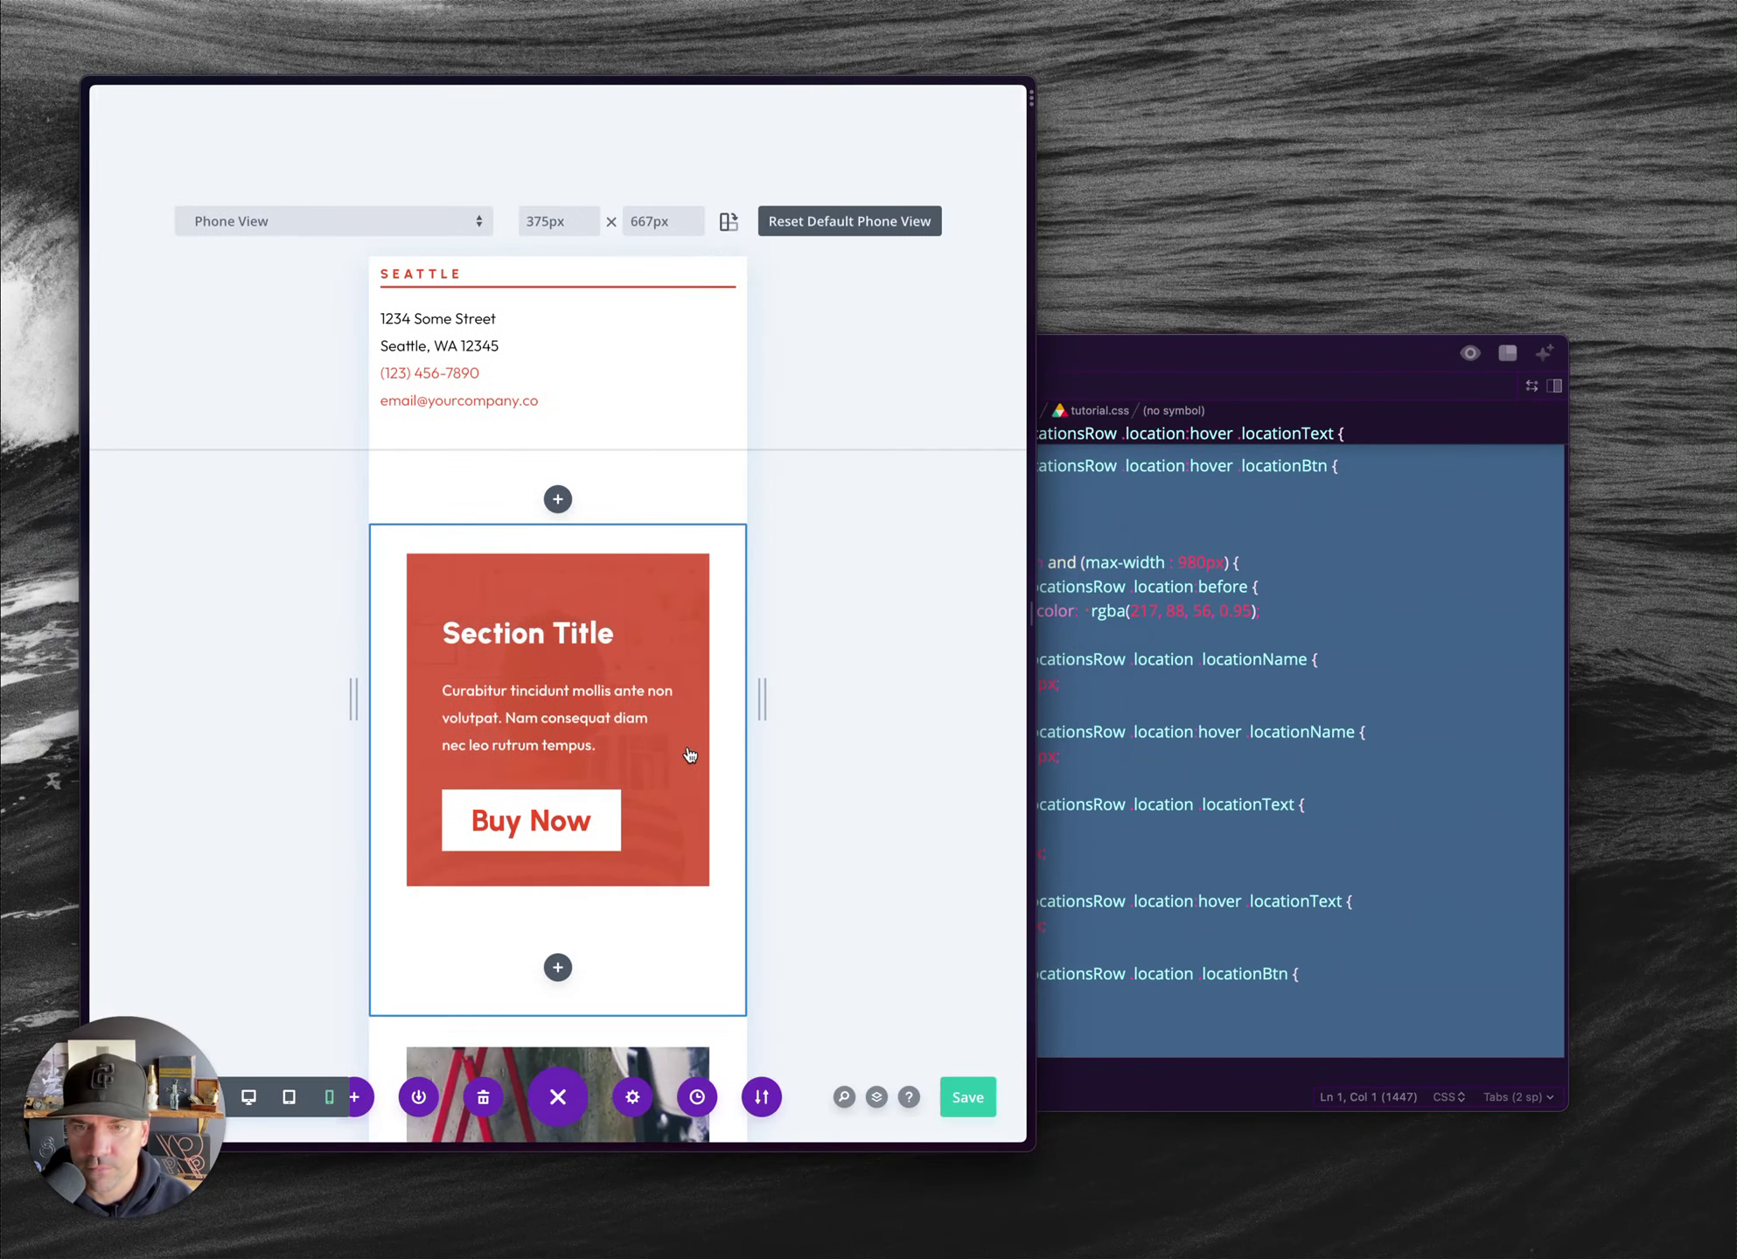
pyautogui.click(578, 1099)
pyautogui.click(864, 283)
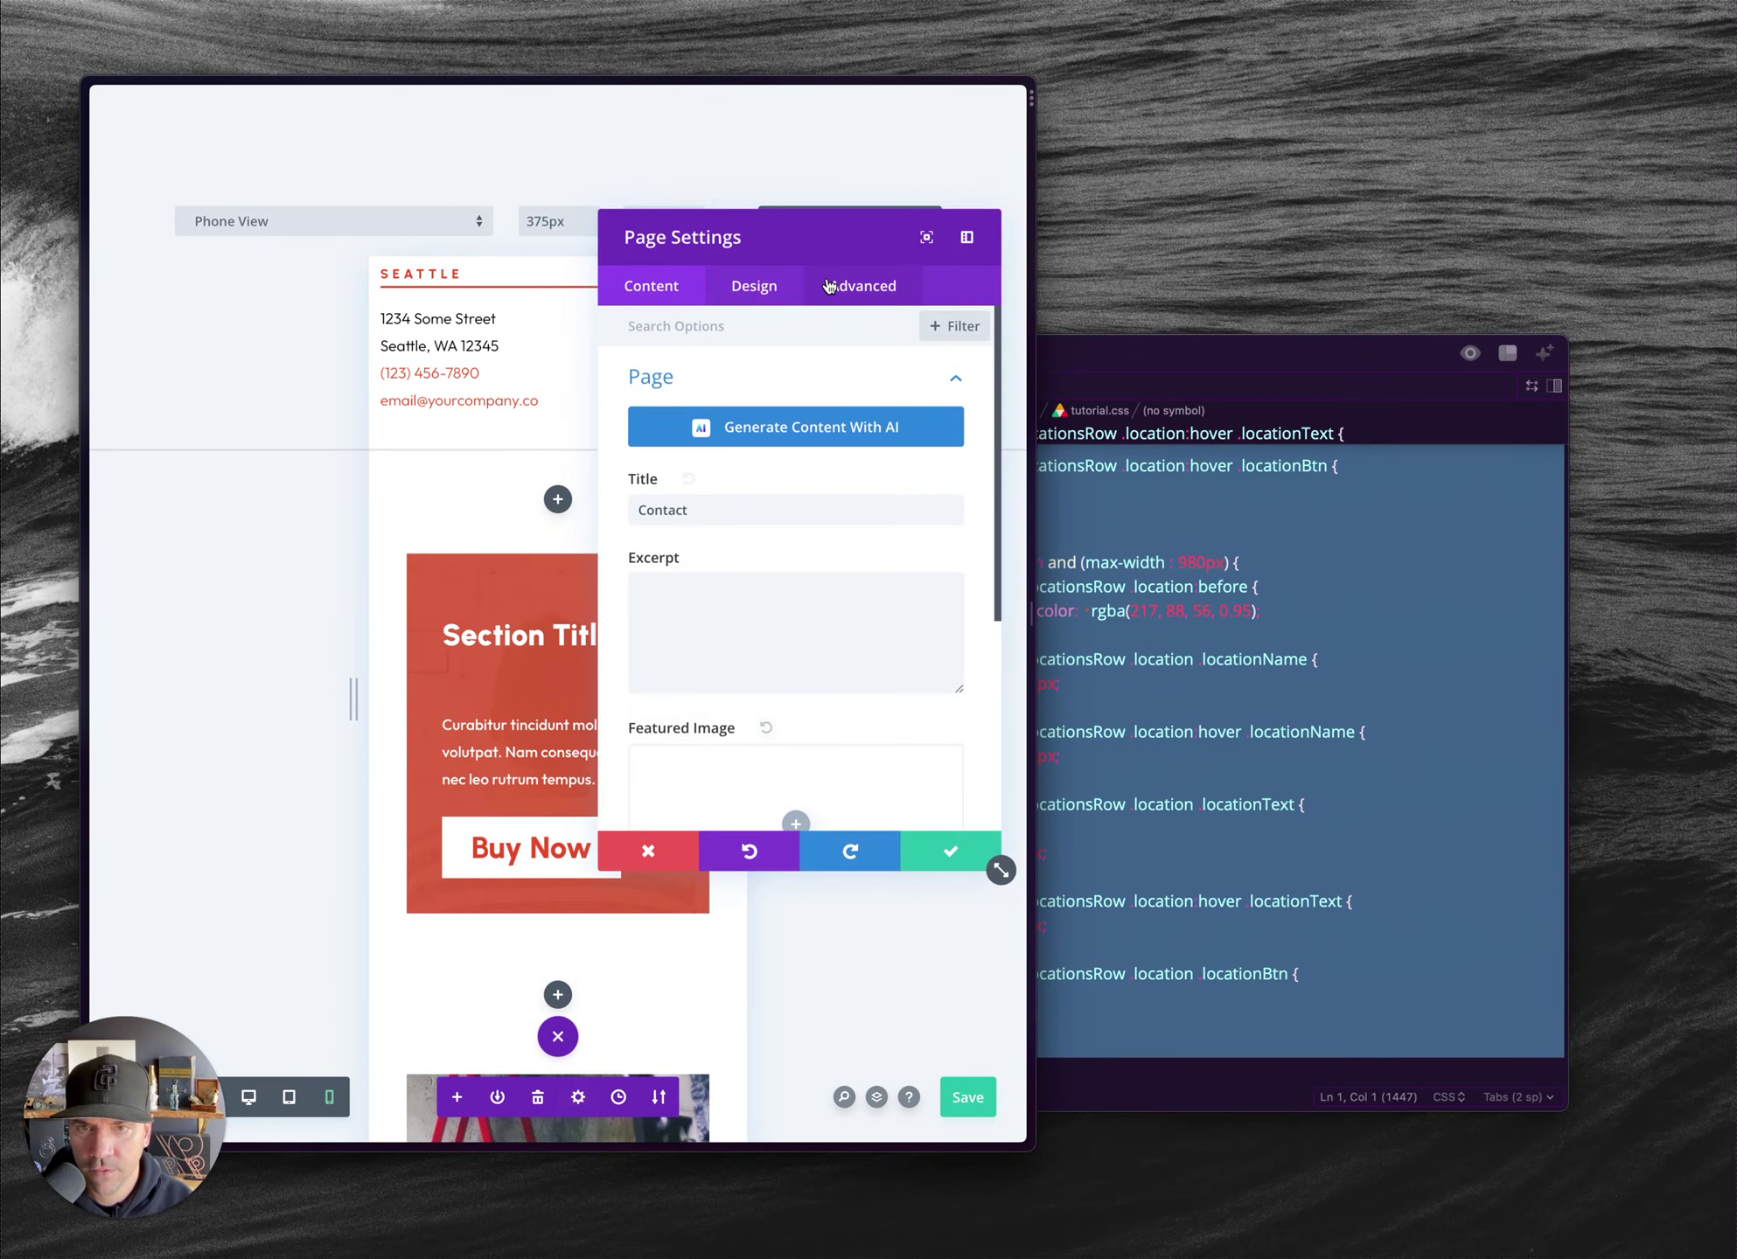
pyautogui.click(733, 385)
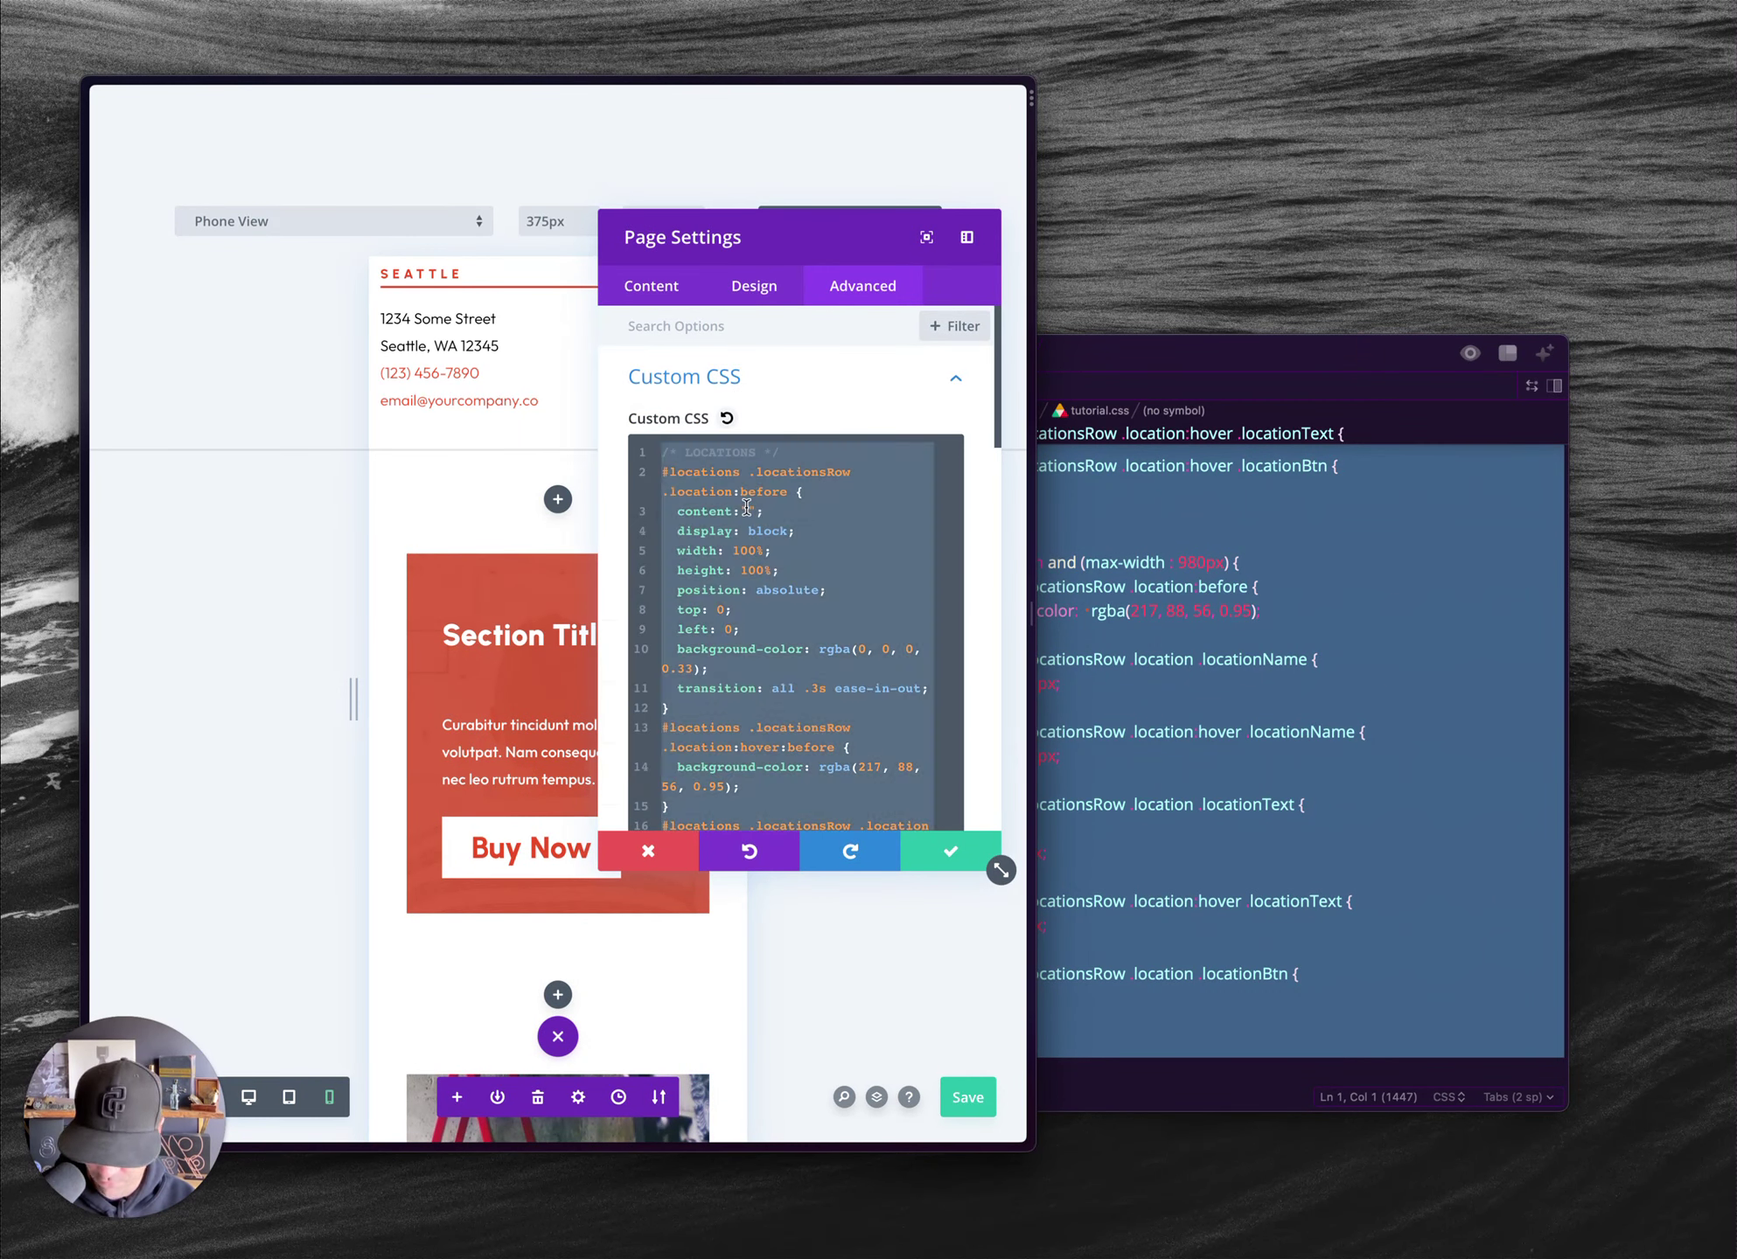
pyautogui.hotkey('ctrl', 'a')
pyautogui.press('BackSpace')
pyautogui.hotkey('ctrl', 'v')
pyautogui.click(954, 850)
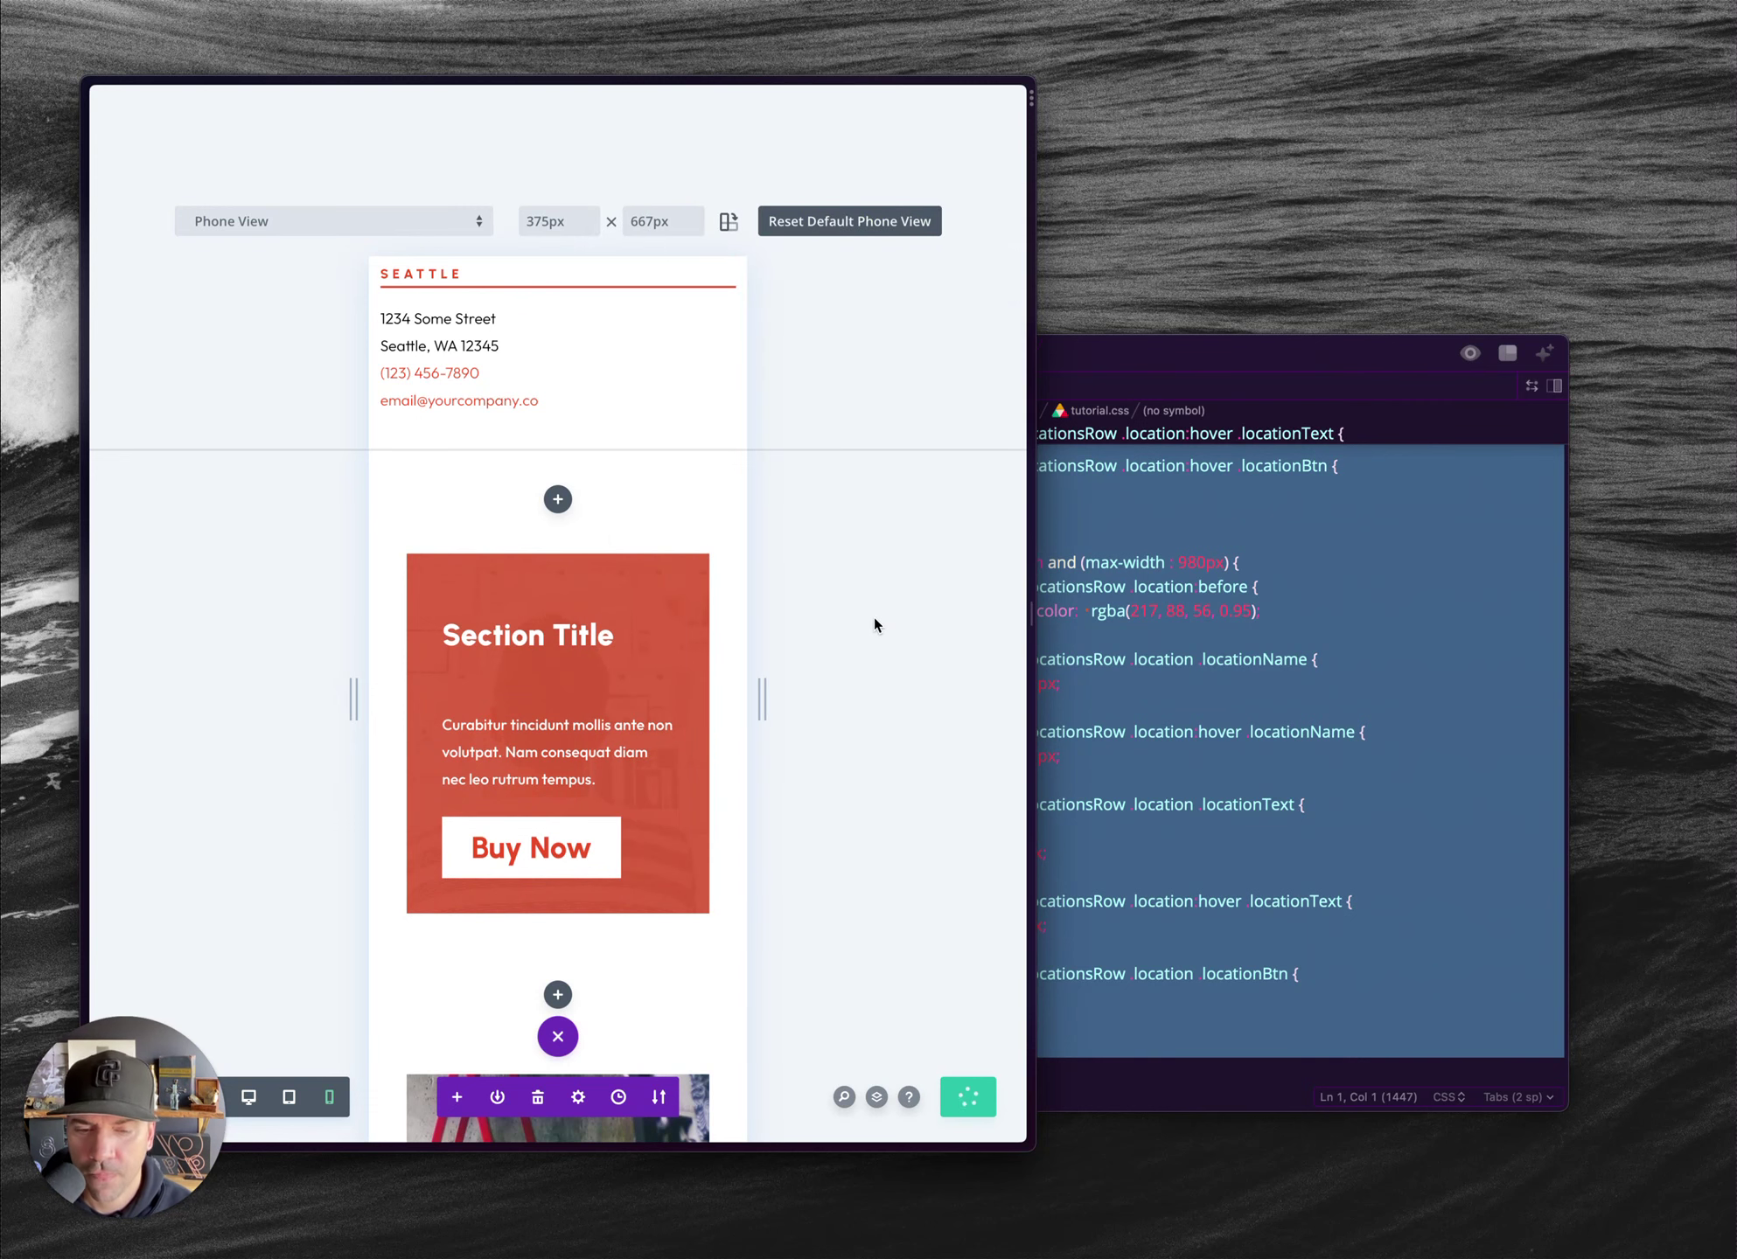
# - Reload the live Contact page and check the card's hover behaviour at tablet, phone and desktop window widths
pyautogui.hotkey('ctrl', 'Tab')
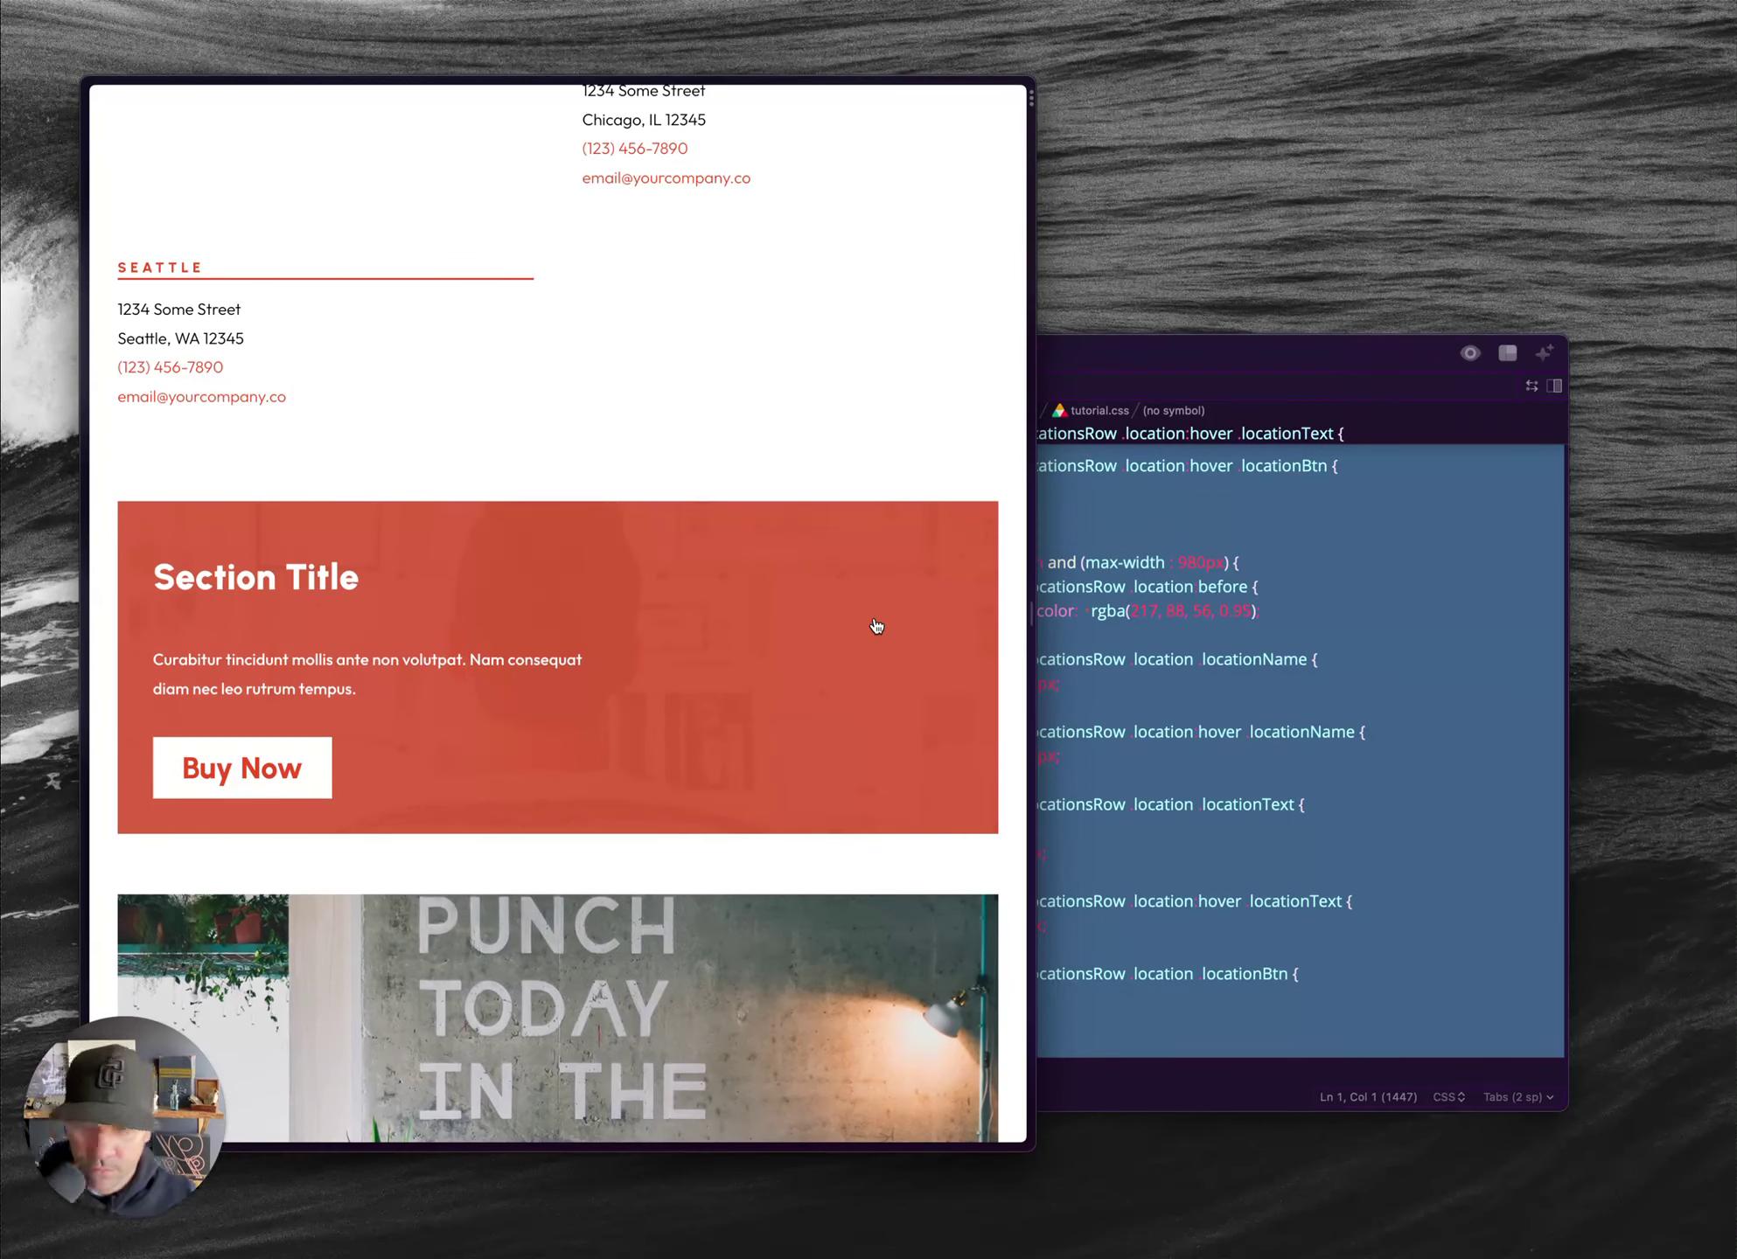
pyautogui.press('super+r')
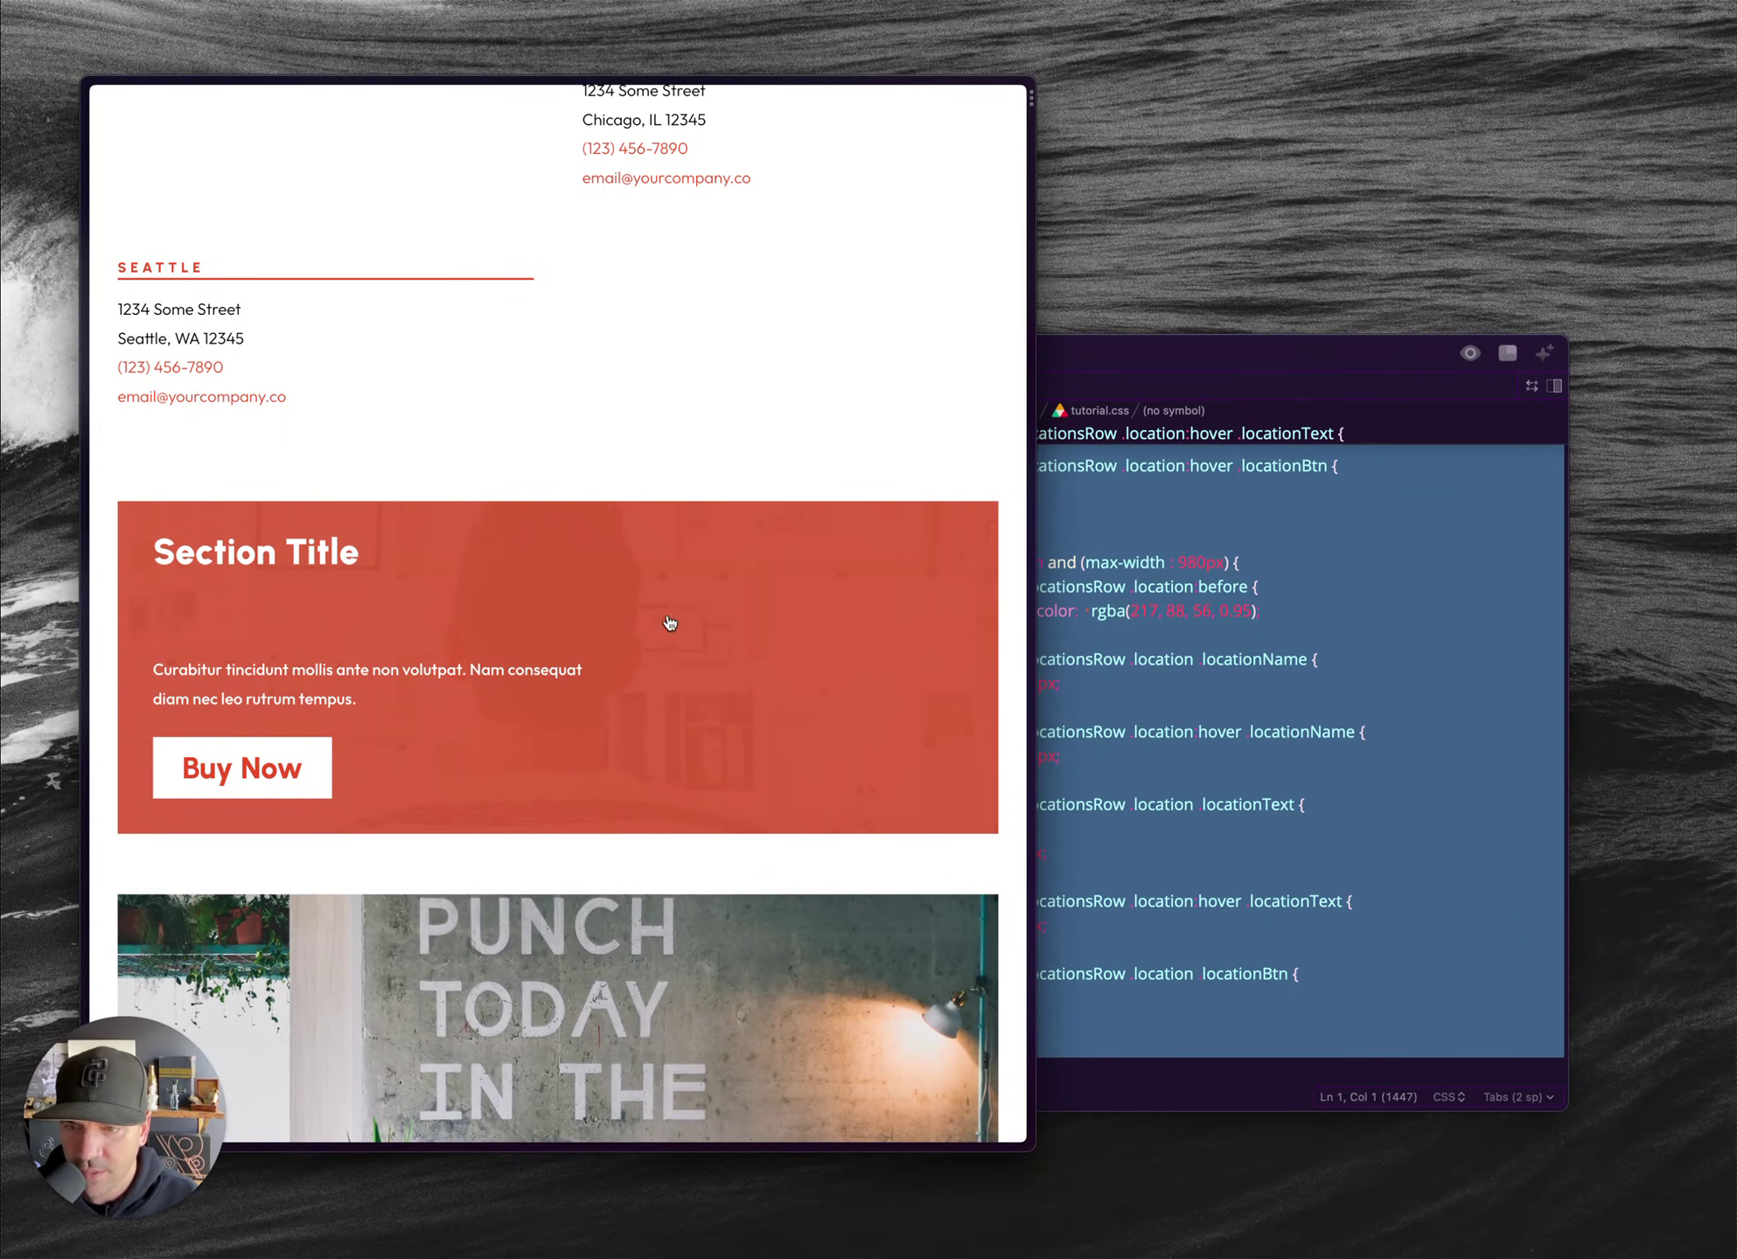
pyautogui.moveTo(1038, 471); pyautogui.dragTo(587, 536)
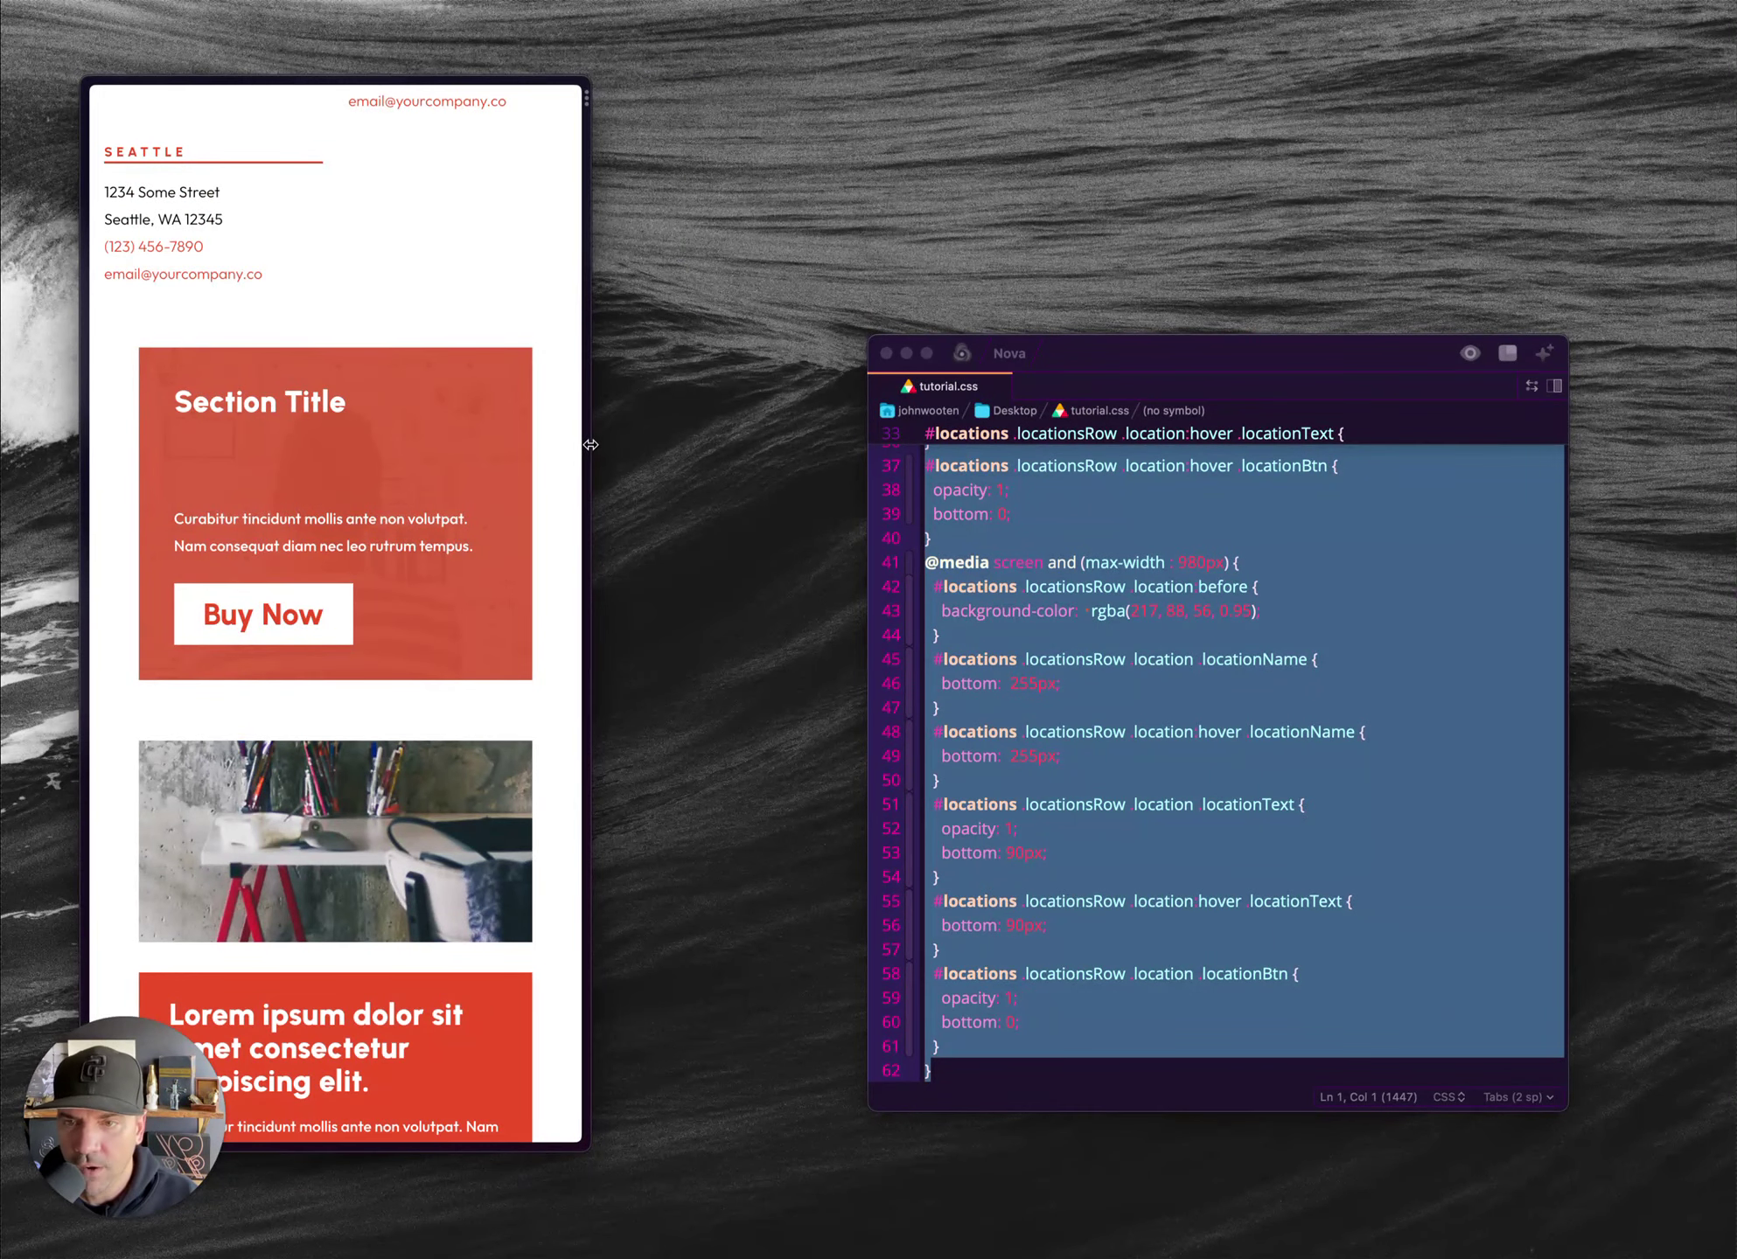
pyautogui.moveTo(590, 445); pyautogui.dragTo(1261, 499)
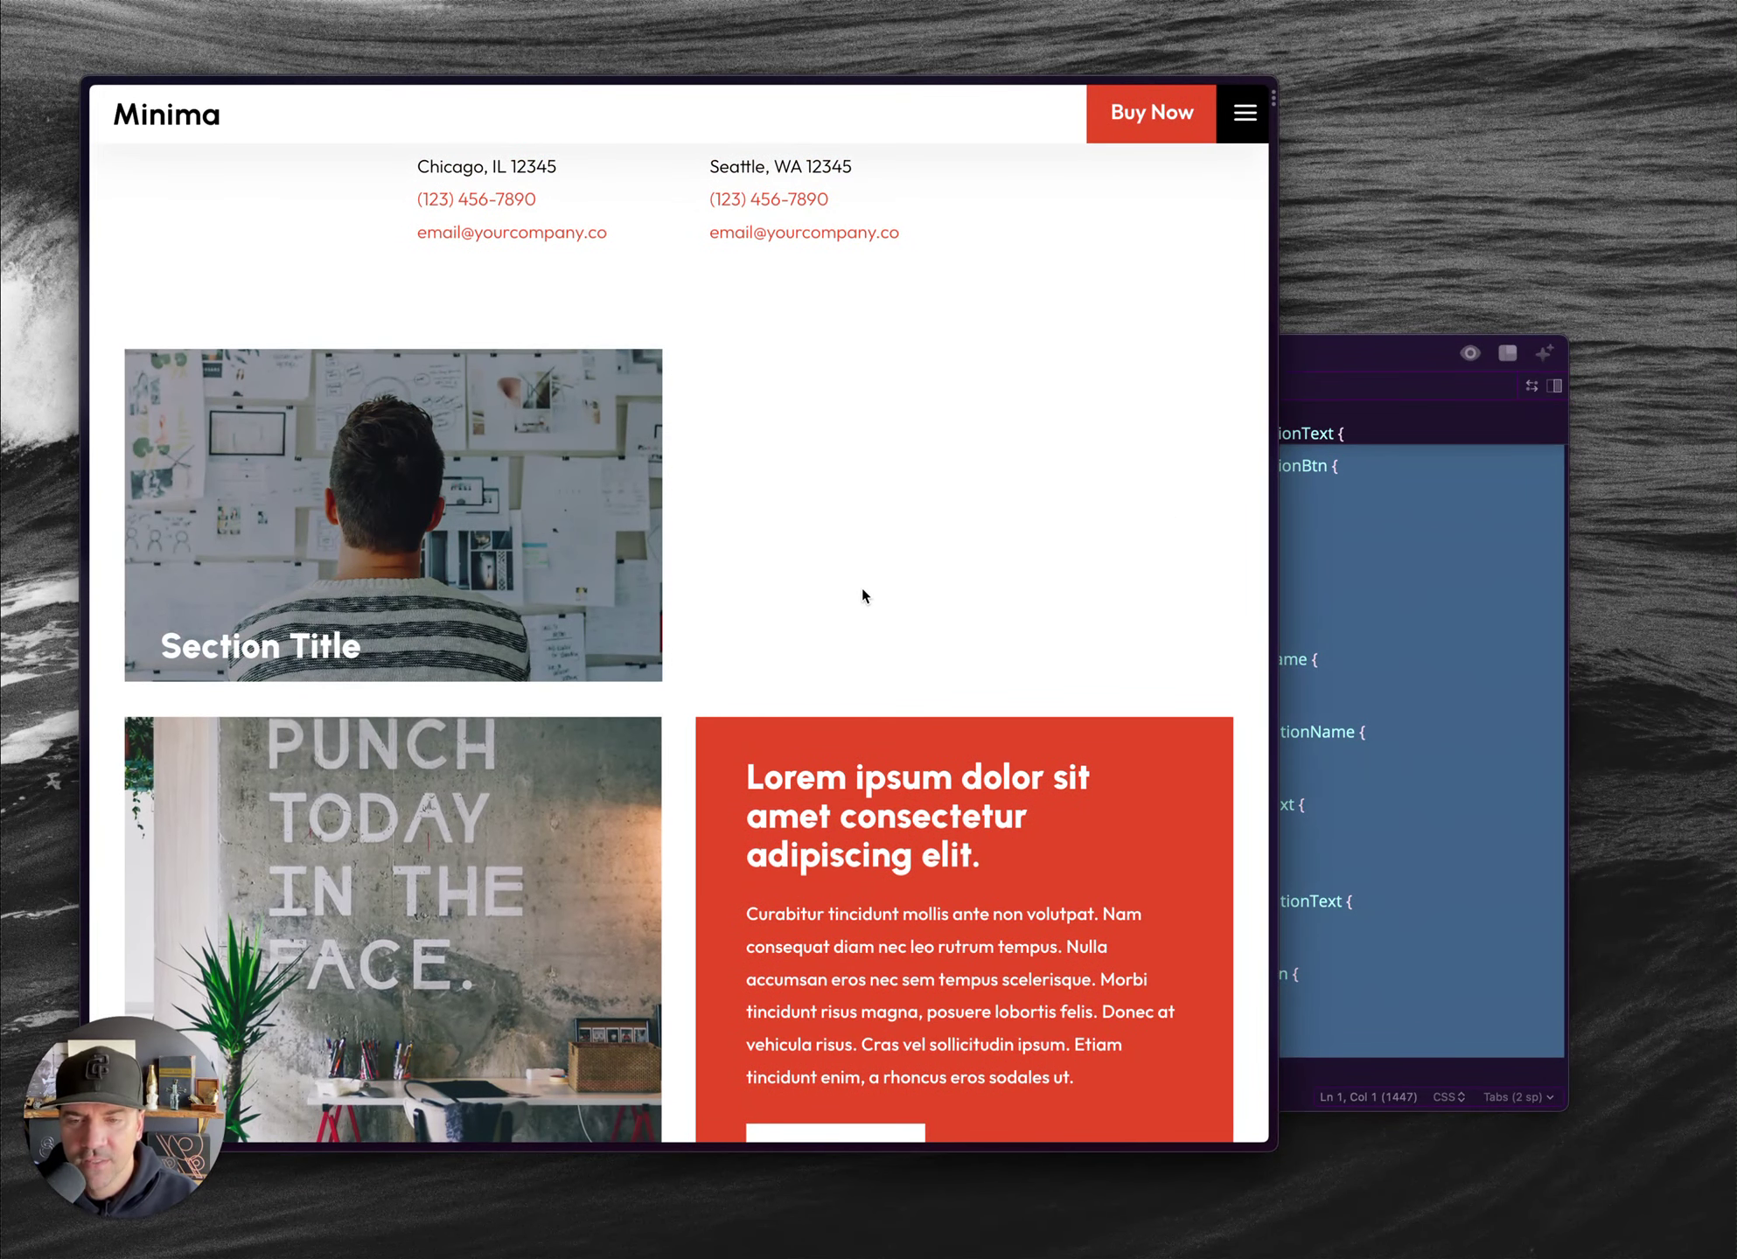
pyautogui.moveTo(446, 516)
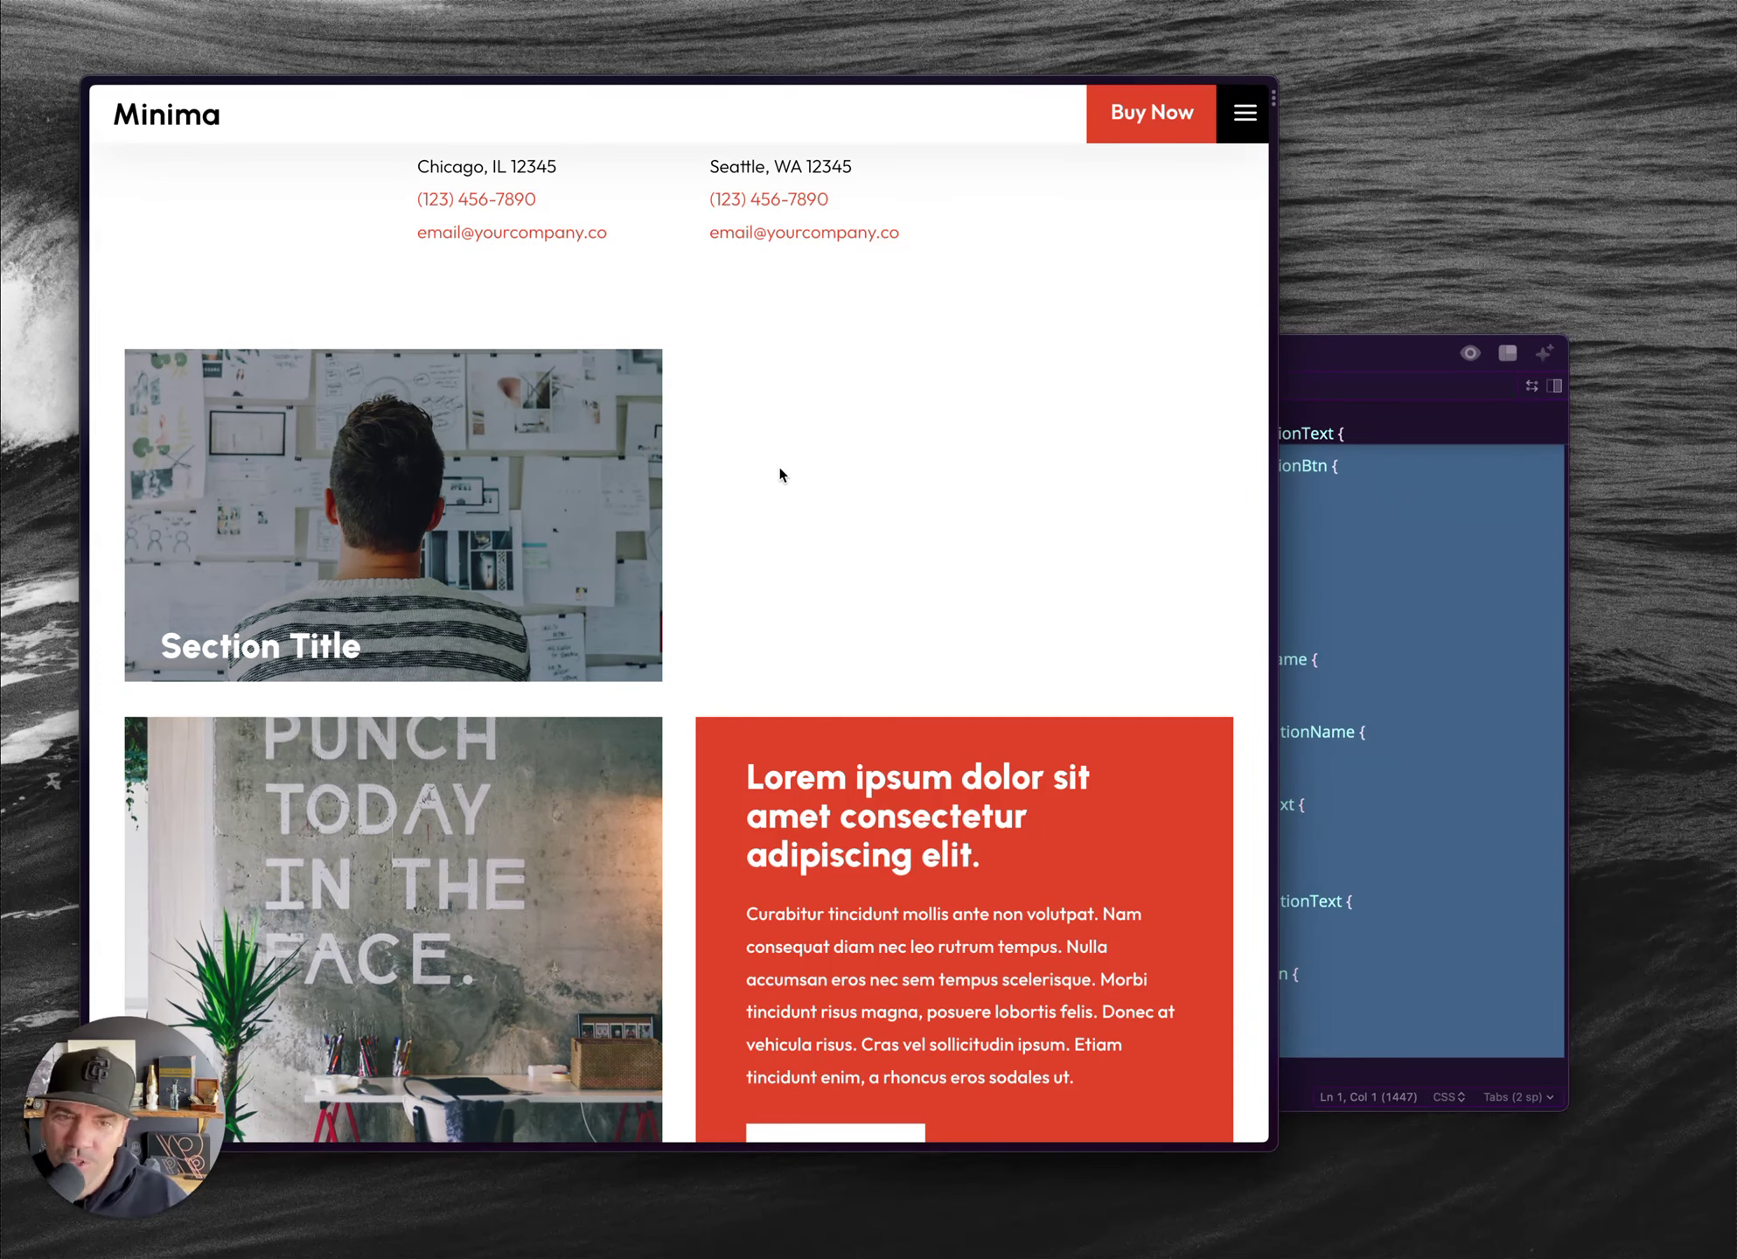
pyautogui.moveTo(477, 562)
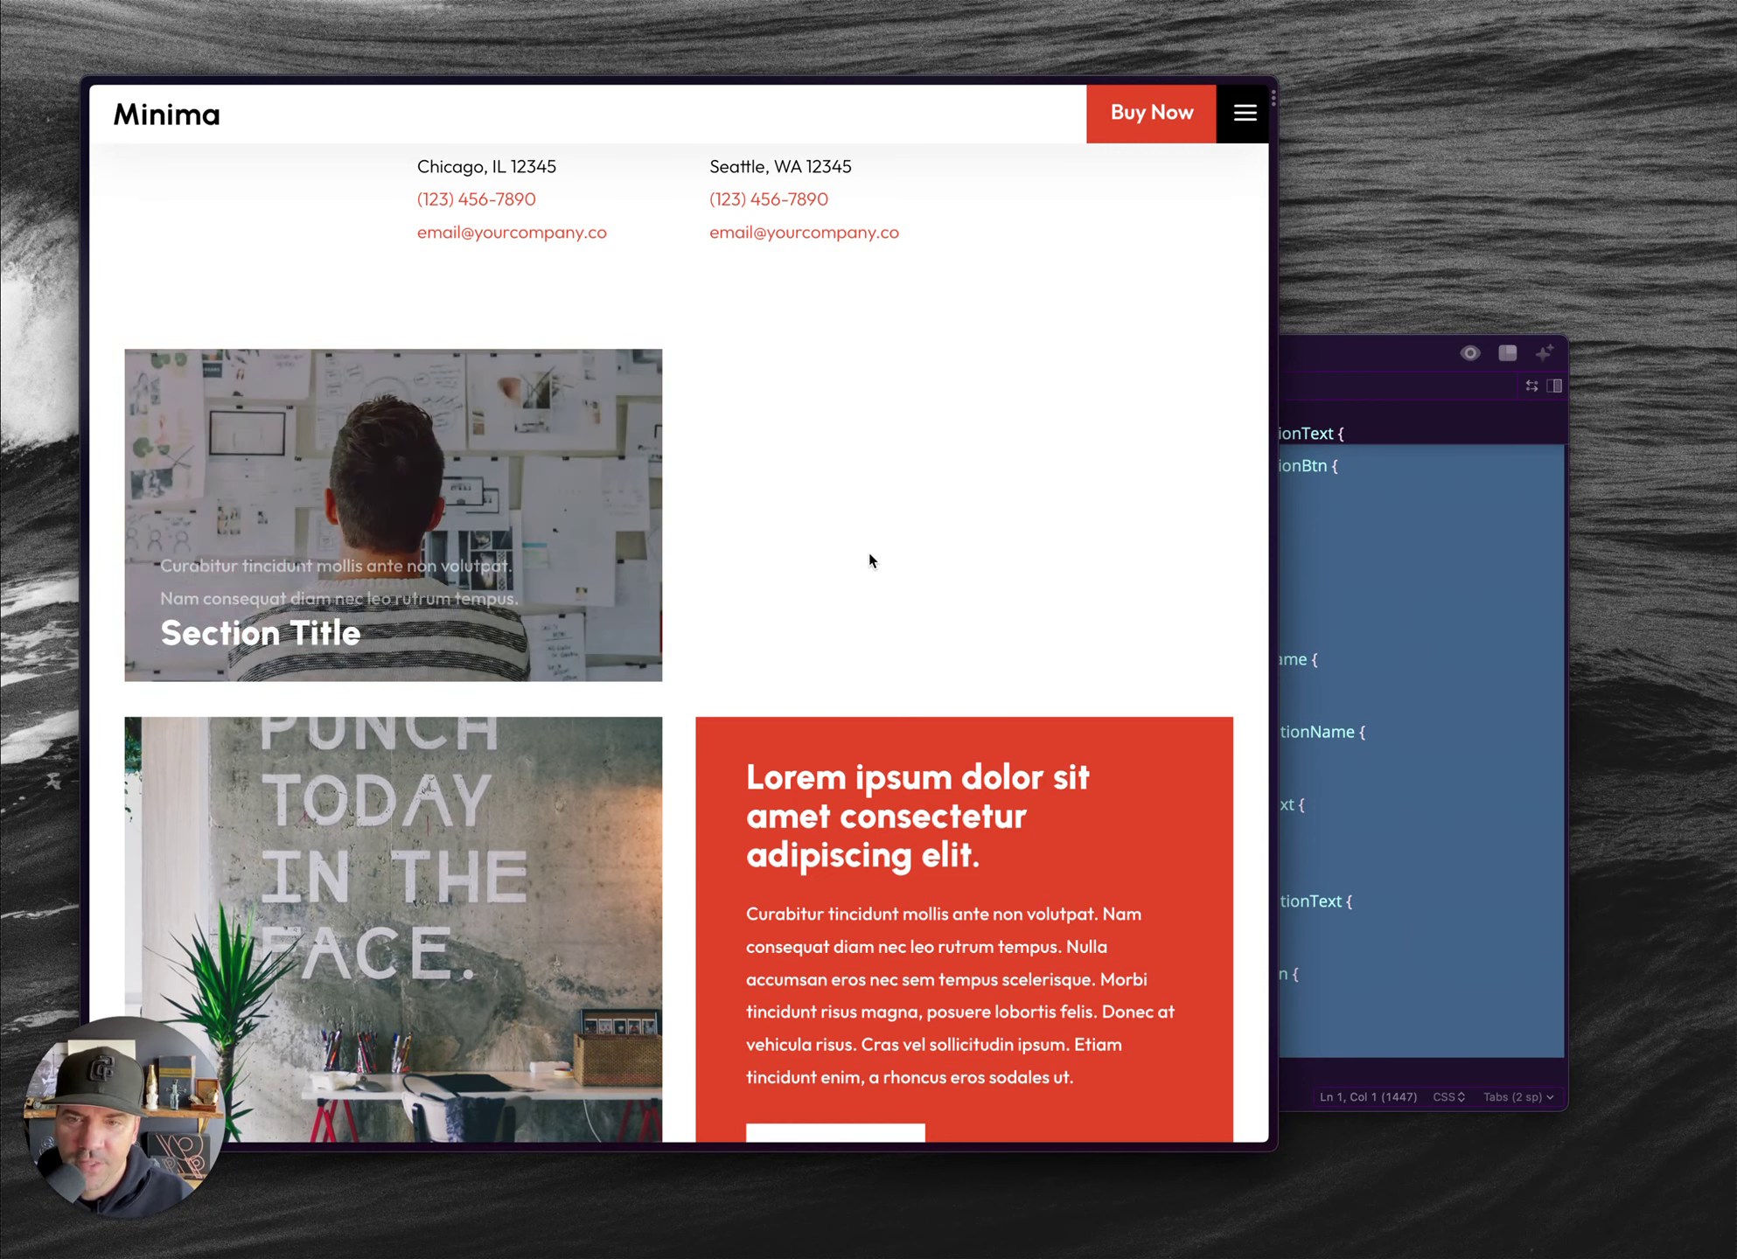
pyautogui.moveTo(354, 544)
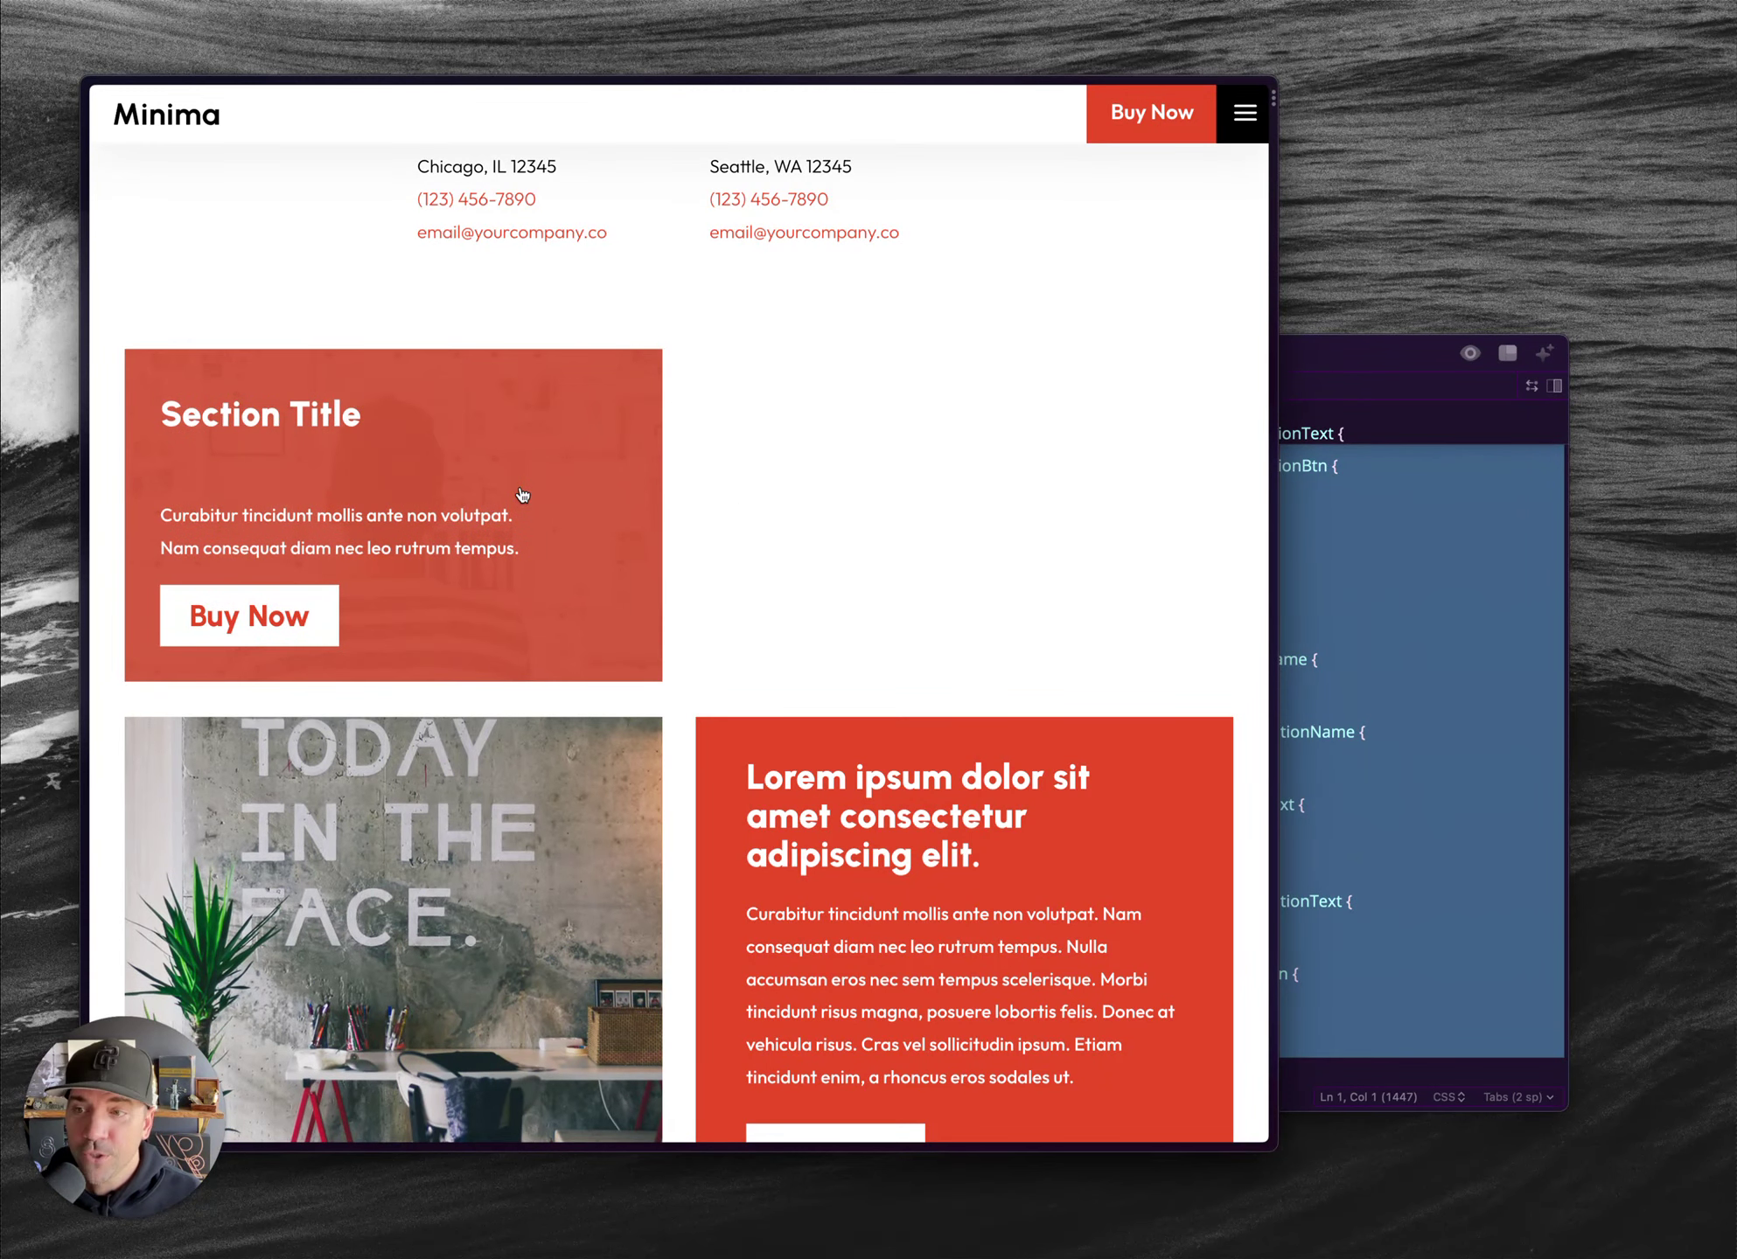
pyautogui.moveTo(39, 428)
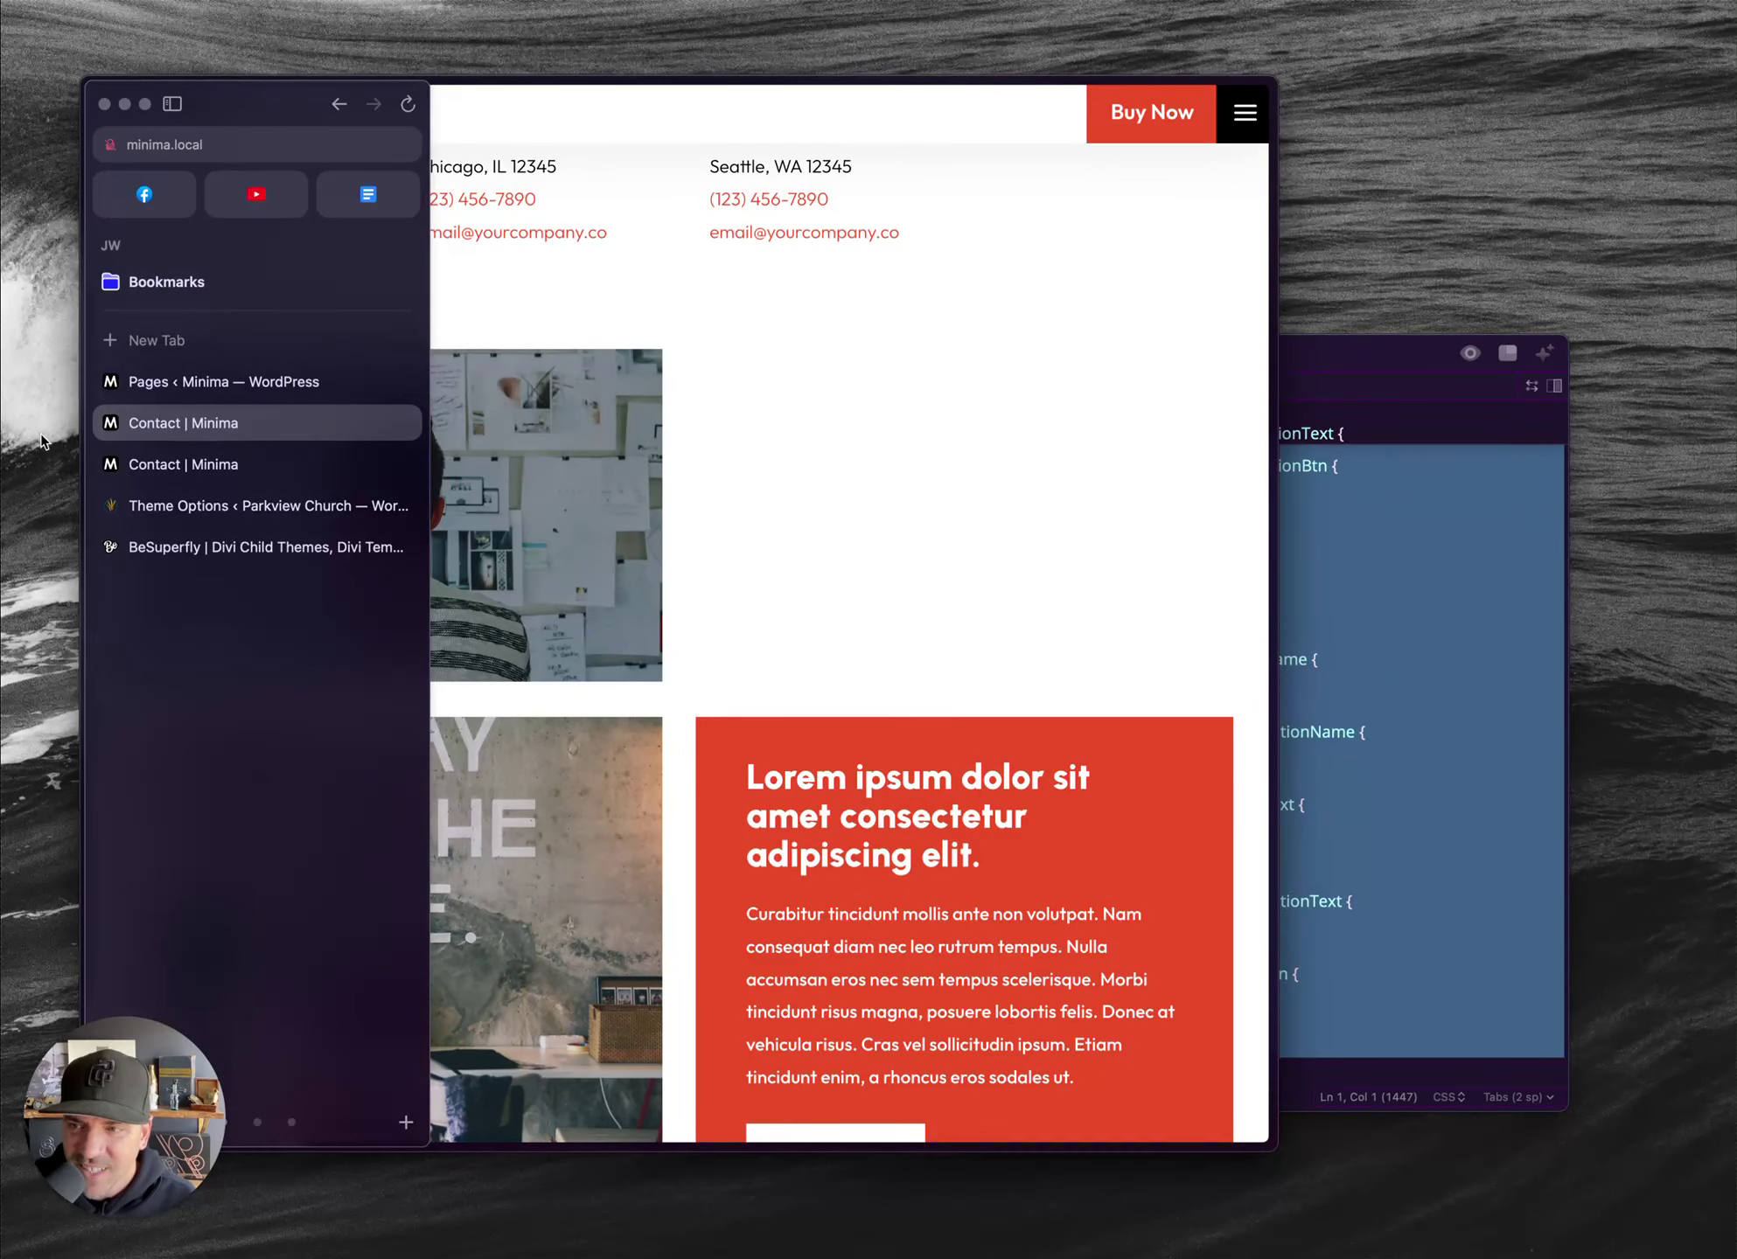